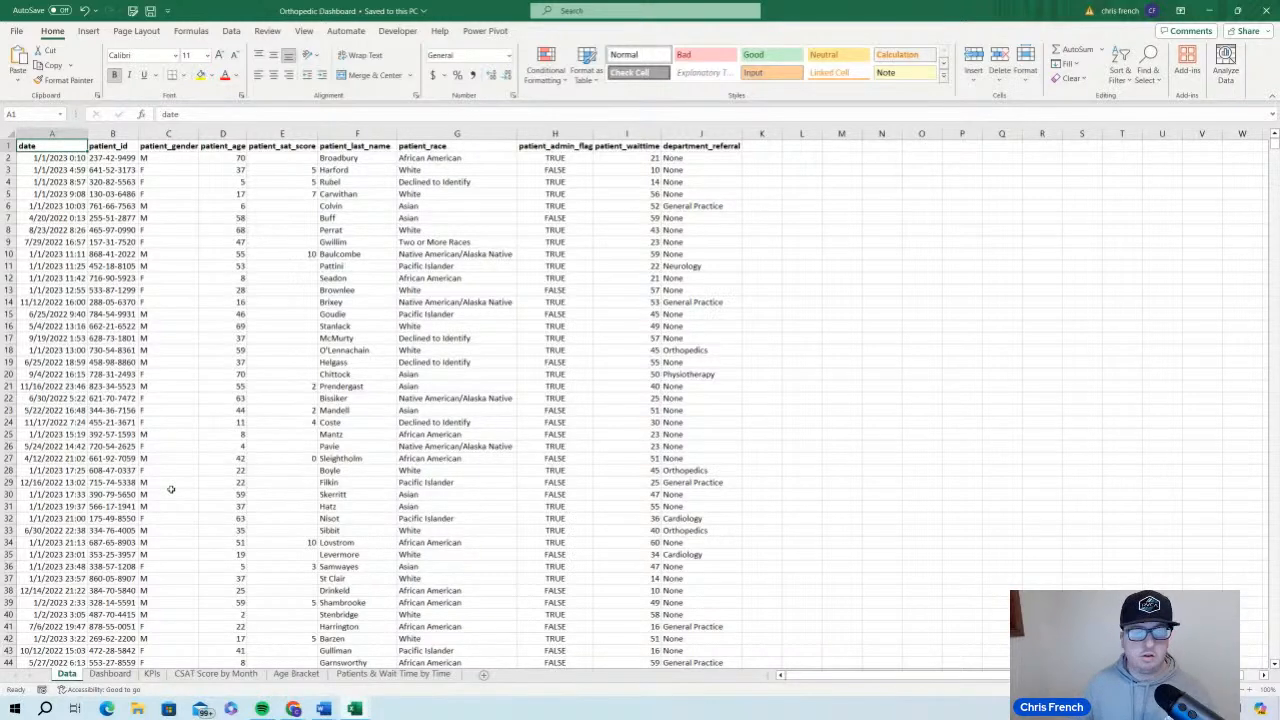
Add a new worksheet directly after the Data sheet and rename it Orthopedics
right_click(78, 680)
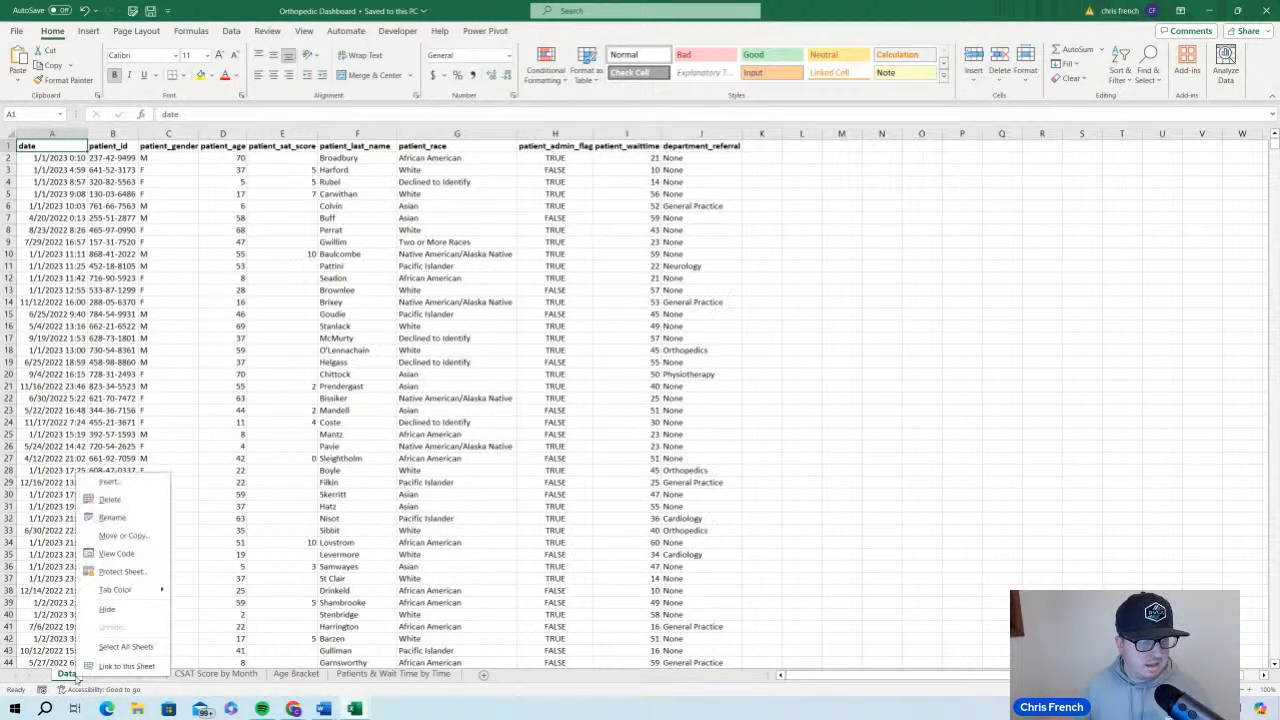
click(478, 680)
click(483, 674)
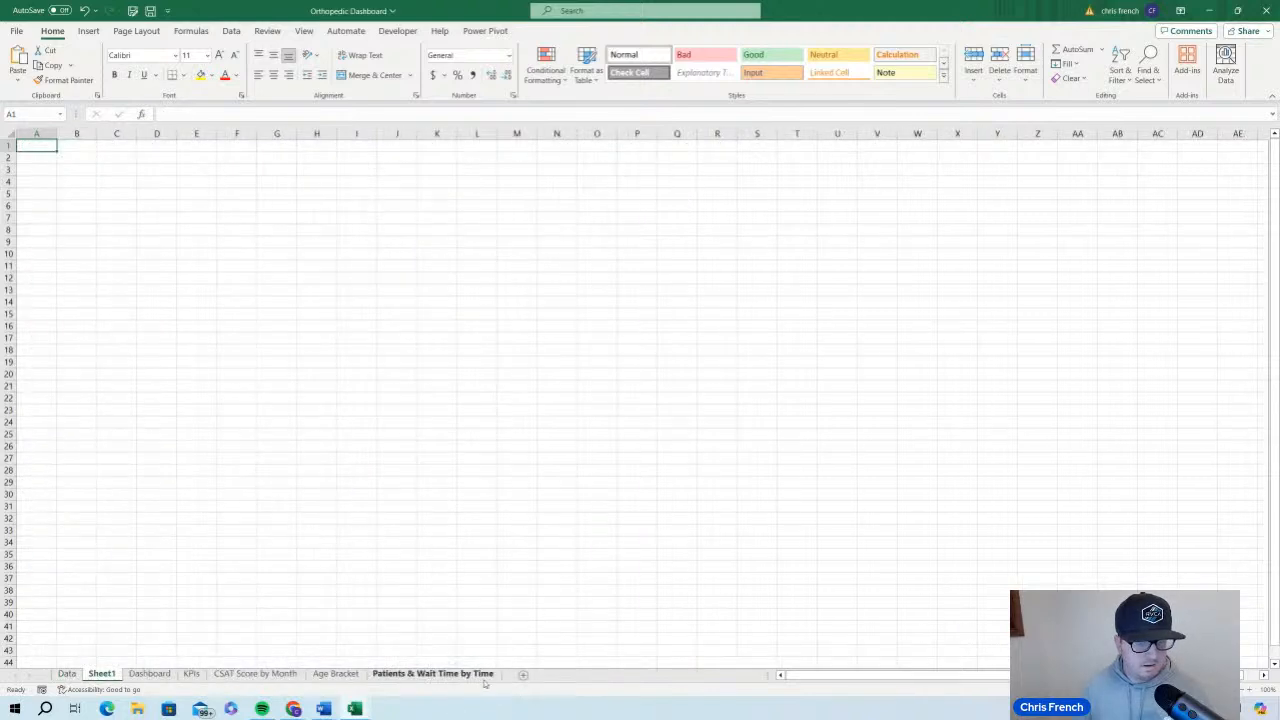
double_click(103, 674)
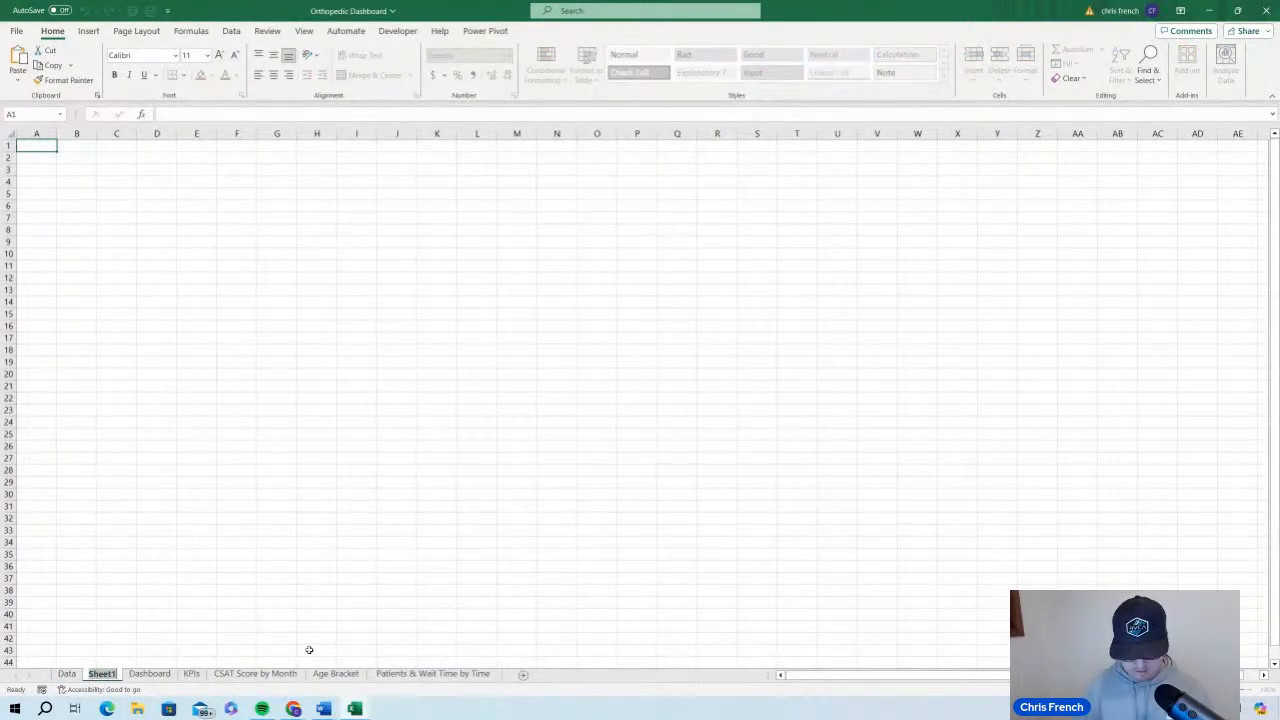
text(Orthopedi)
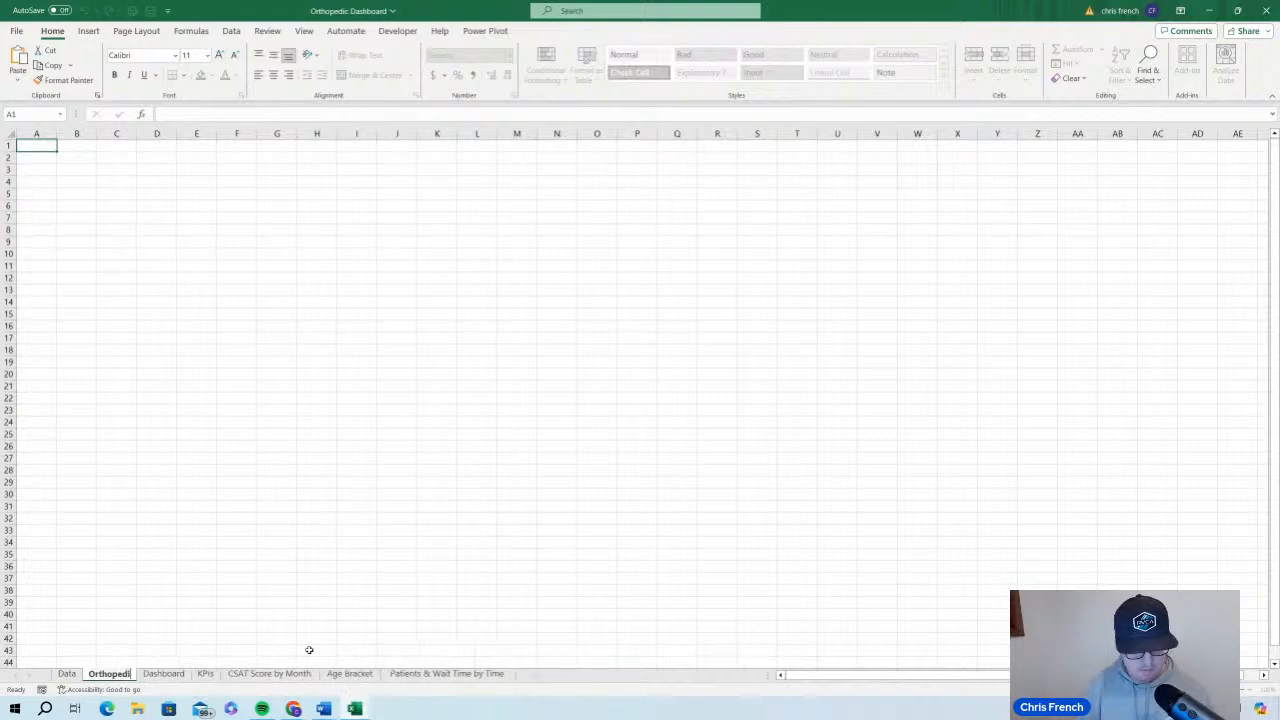
text(cs)
key(Return)
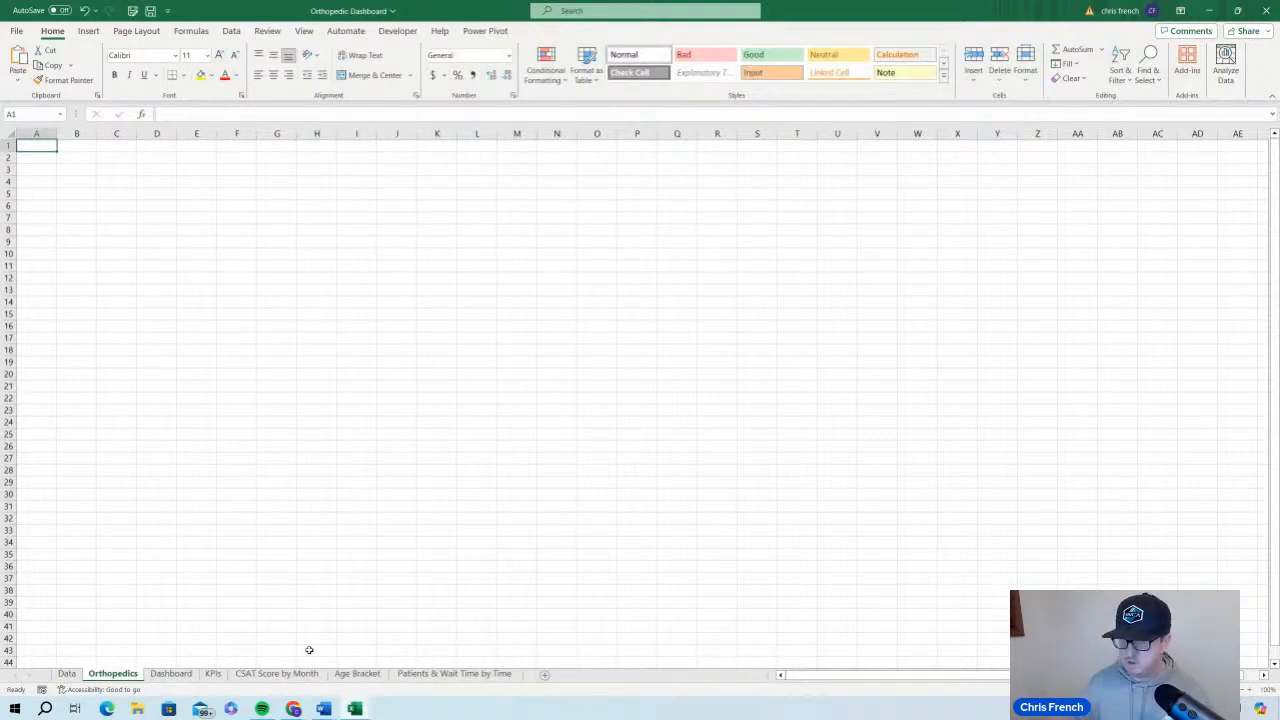
Turn on filters for the header row of the Data sheet
click(66, 674)
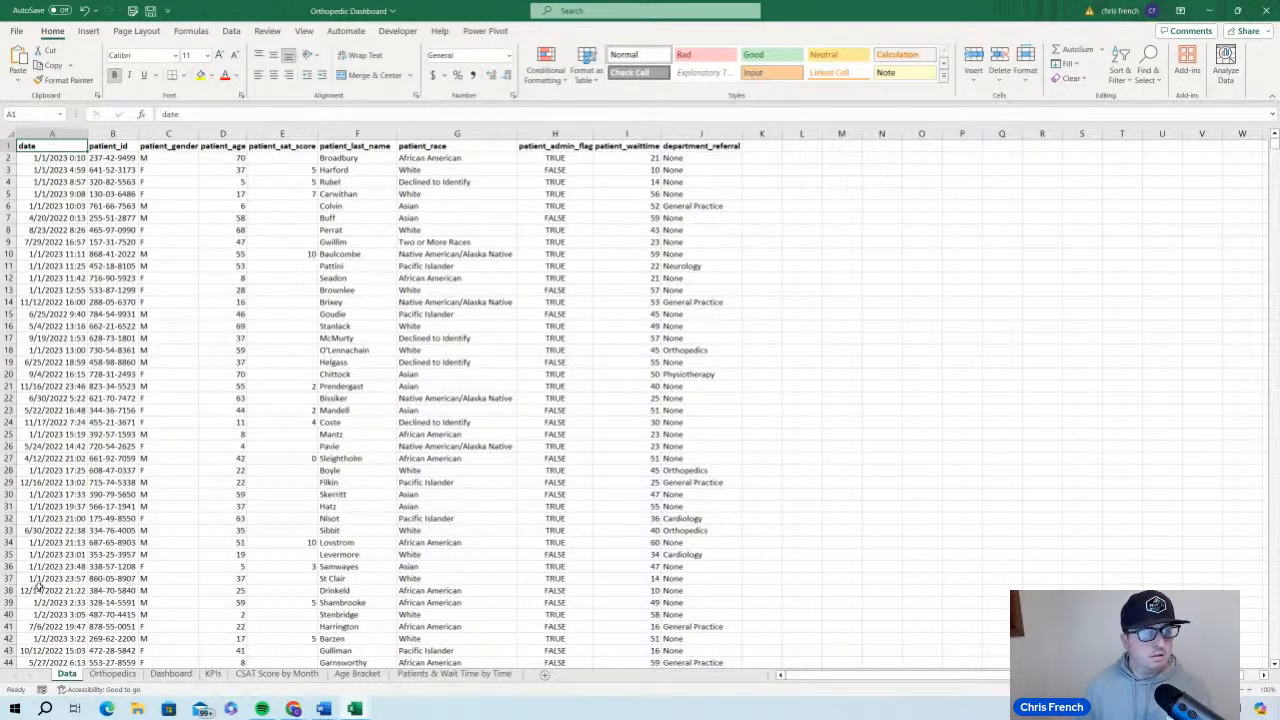
click(113, 674)
click(67, 675)
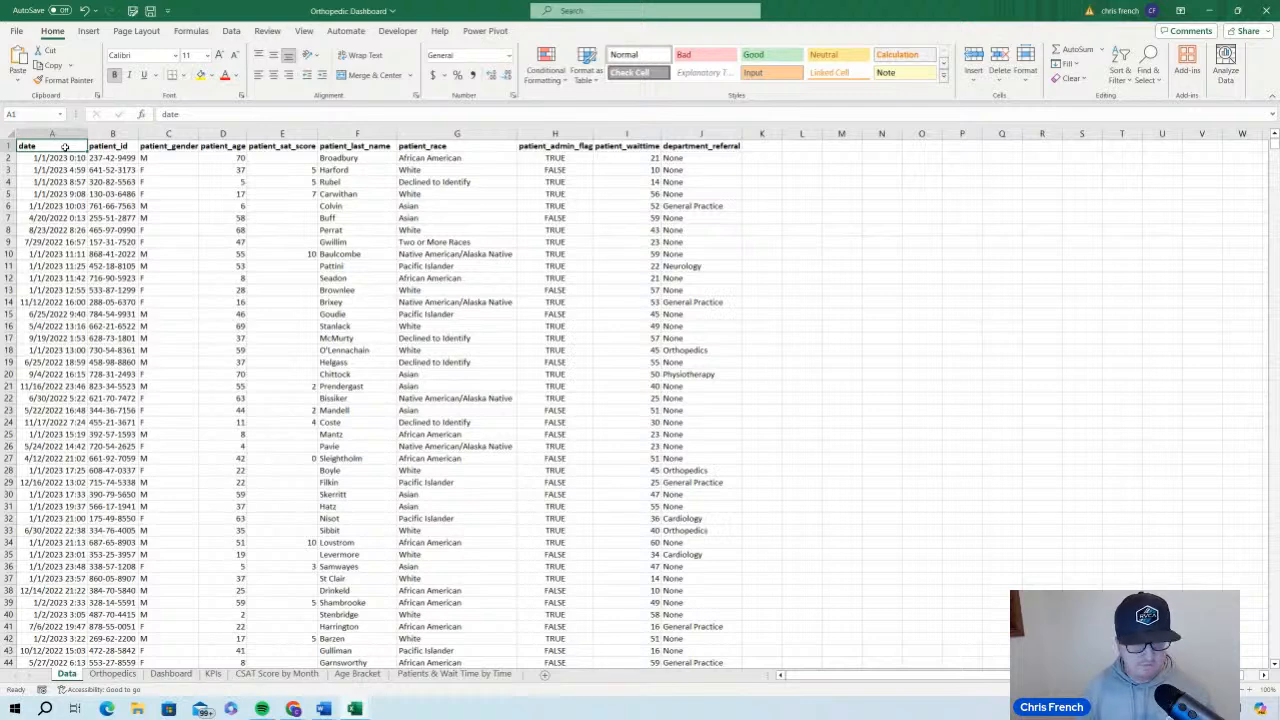
key(ctrl+shift+l)
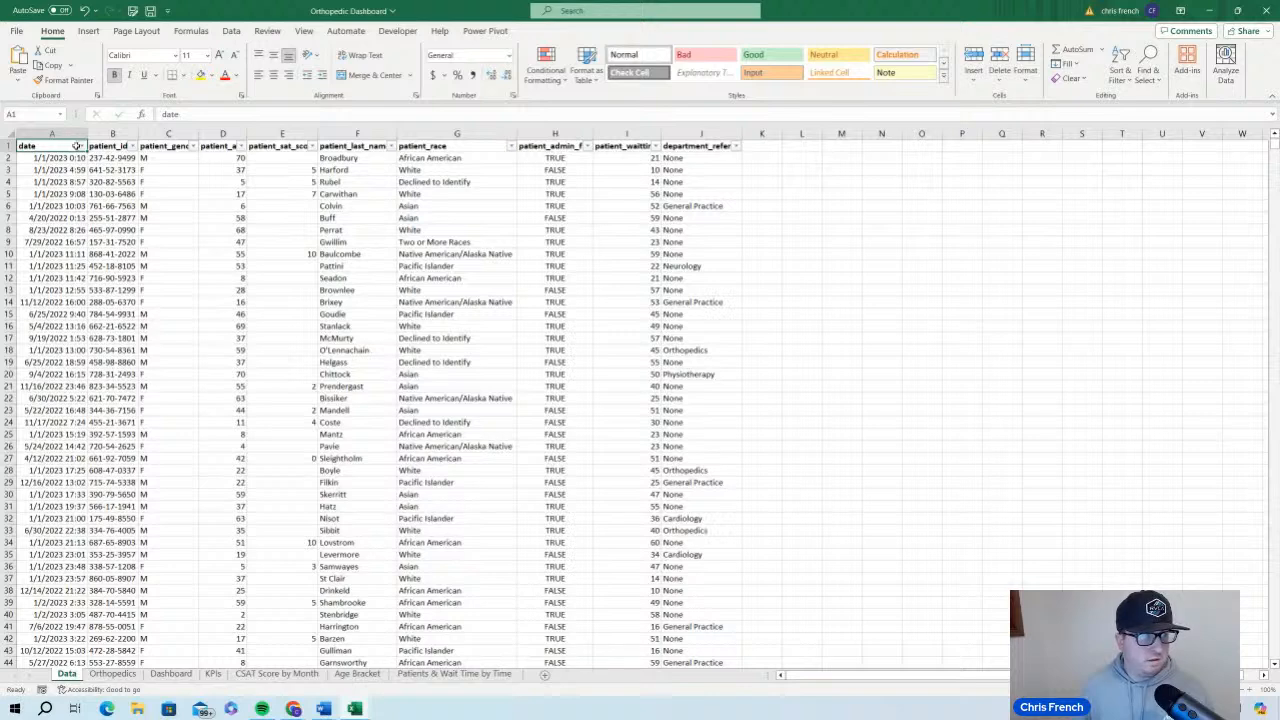
Filter the date column to keep only the 2023 records and look over the filtered rows
click(80, 146)
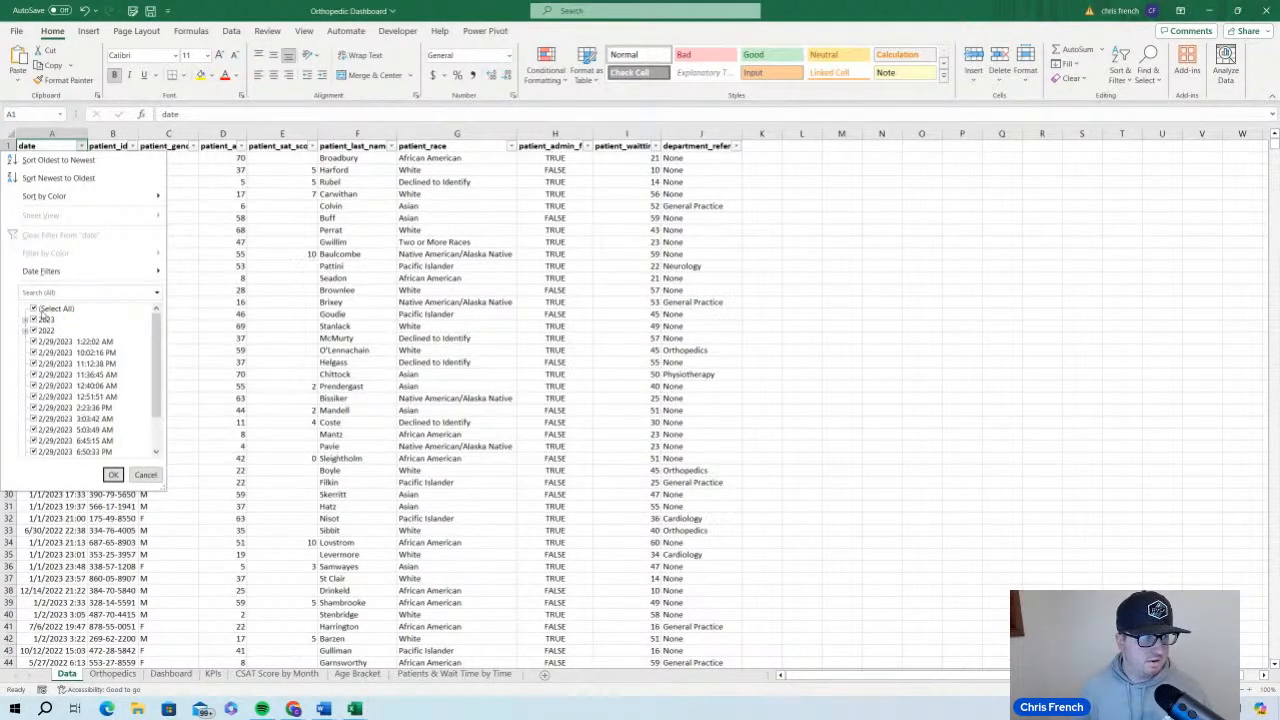
click(35, 309)
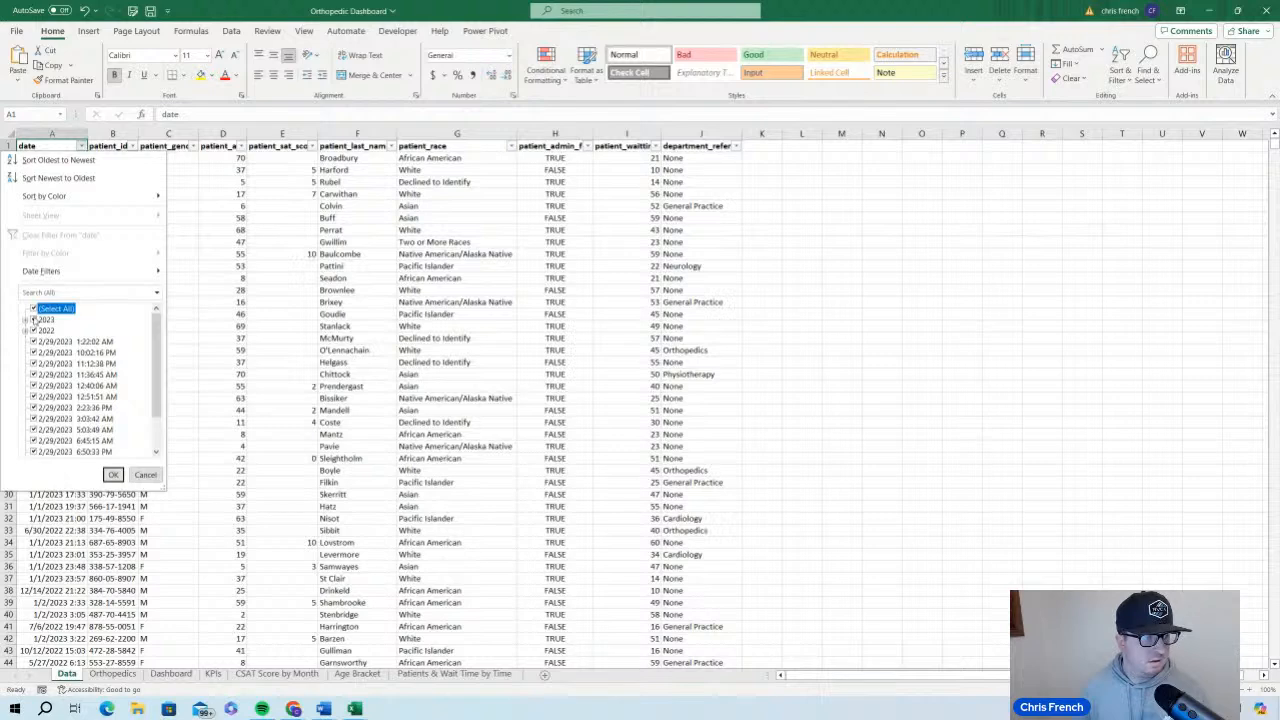
click(34, 310)
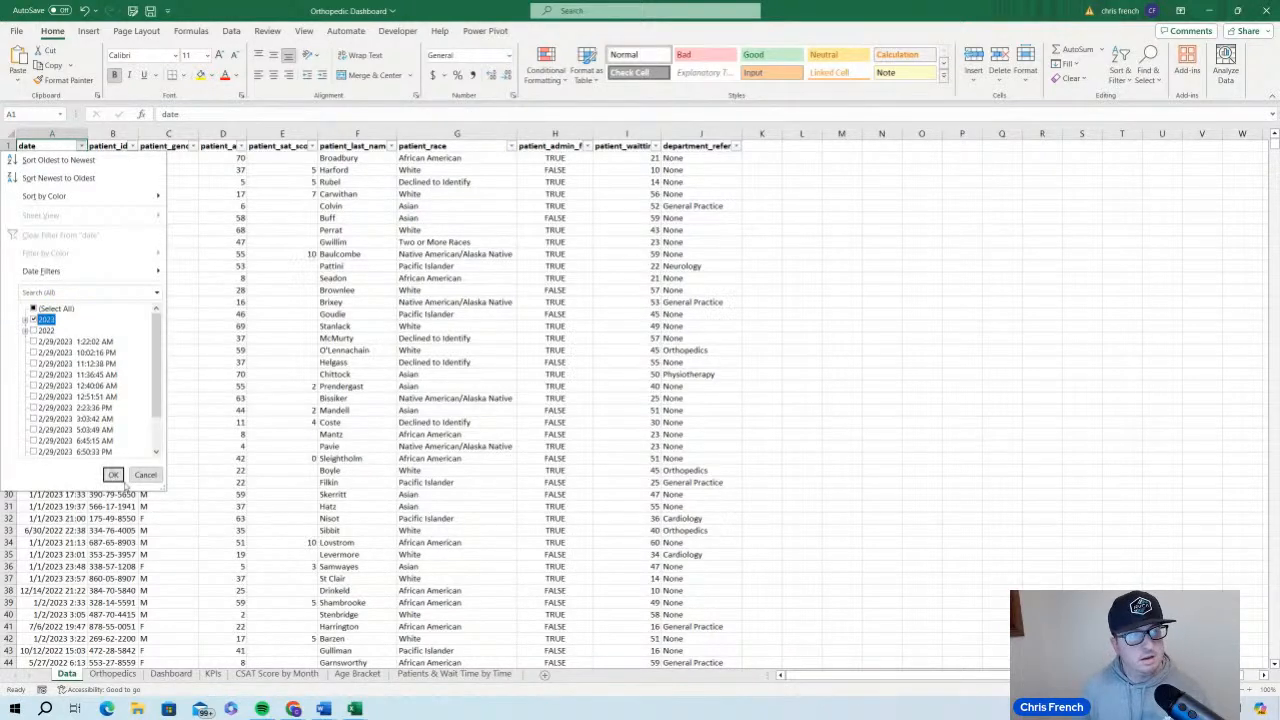
click(115, 476)
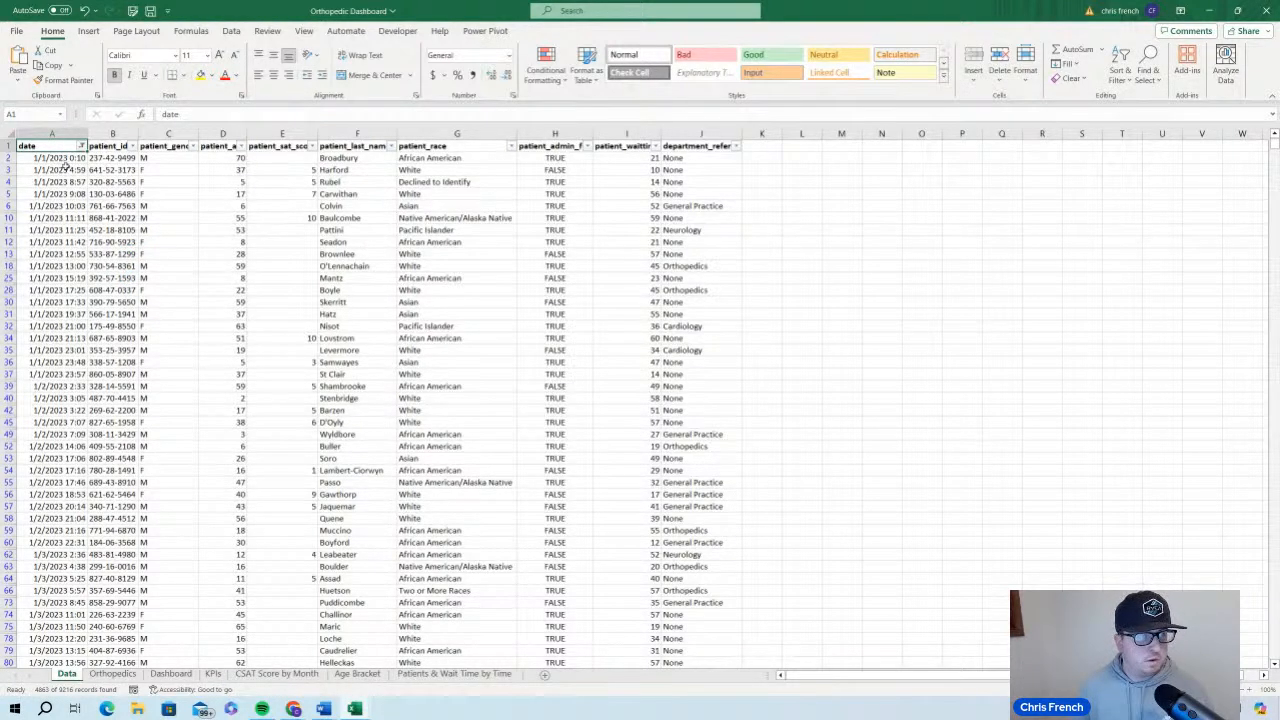
scroll(68, 212, down, 3)
scroll(68, 217, down, 12)
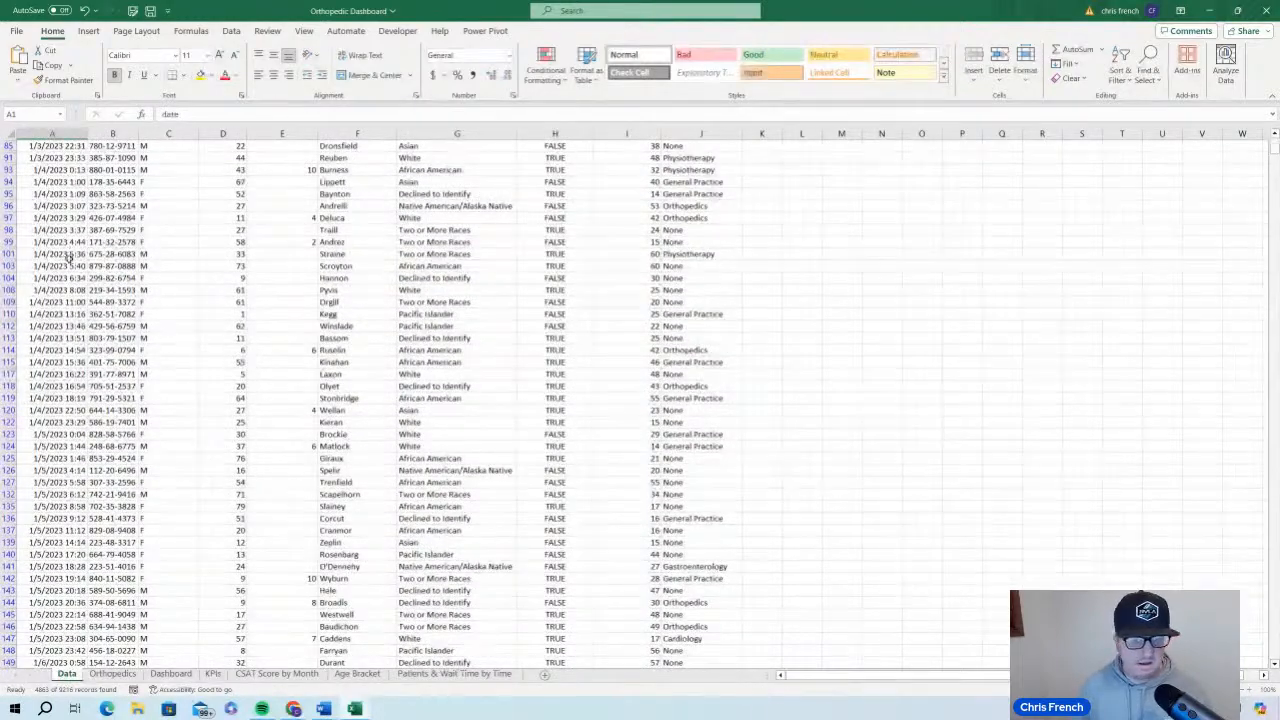
scroll(68, 255, down, 7)
scroll(68, 268, up, 20)
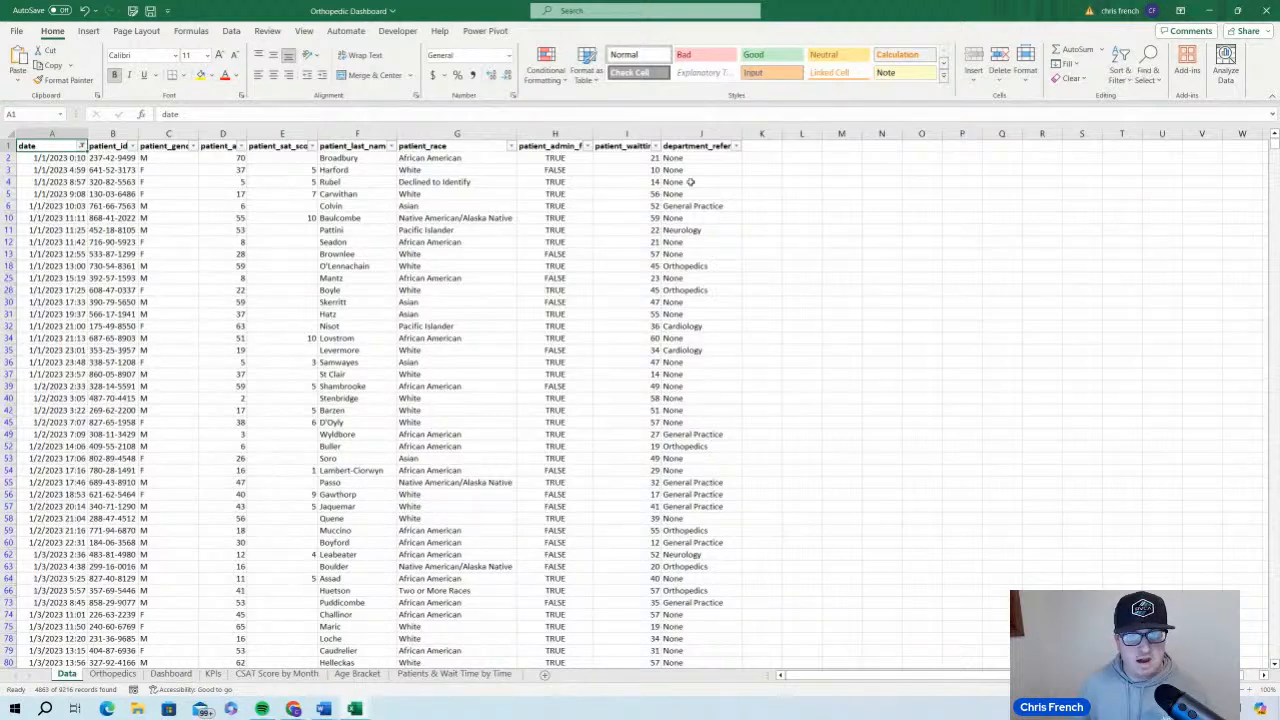
click(736, 146)
click(736, 147)
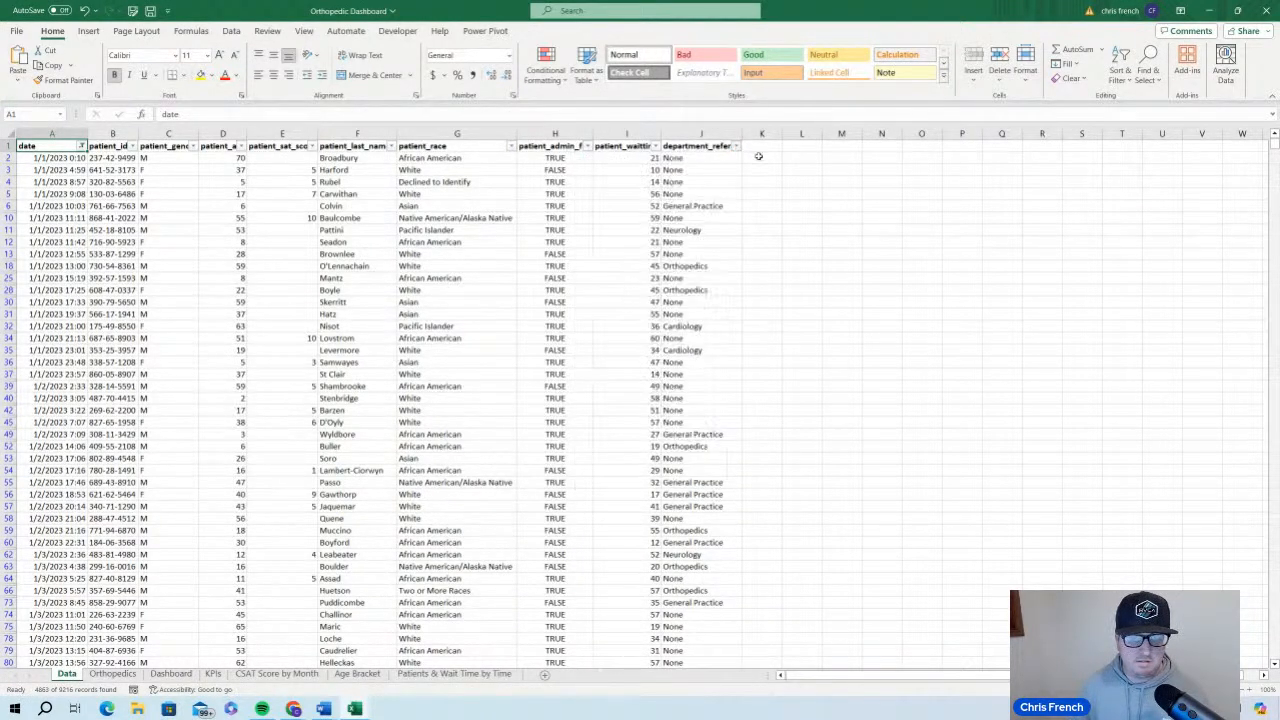
click(703, 133)
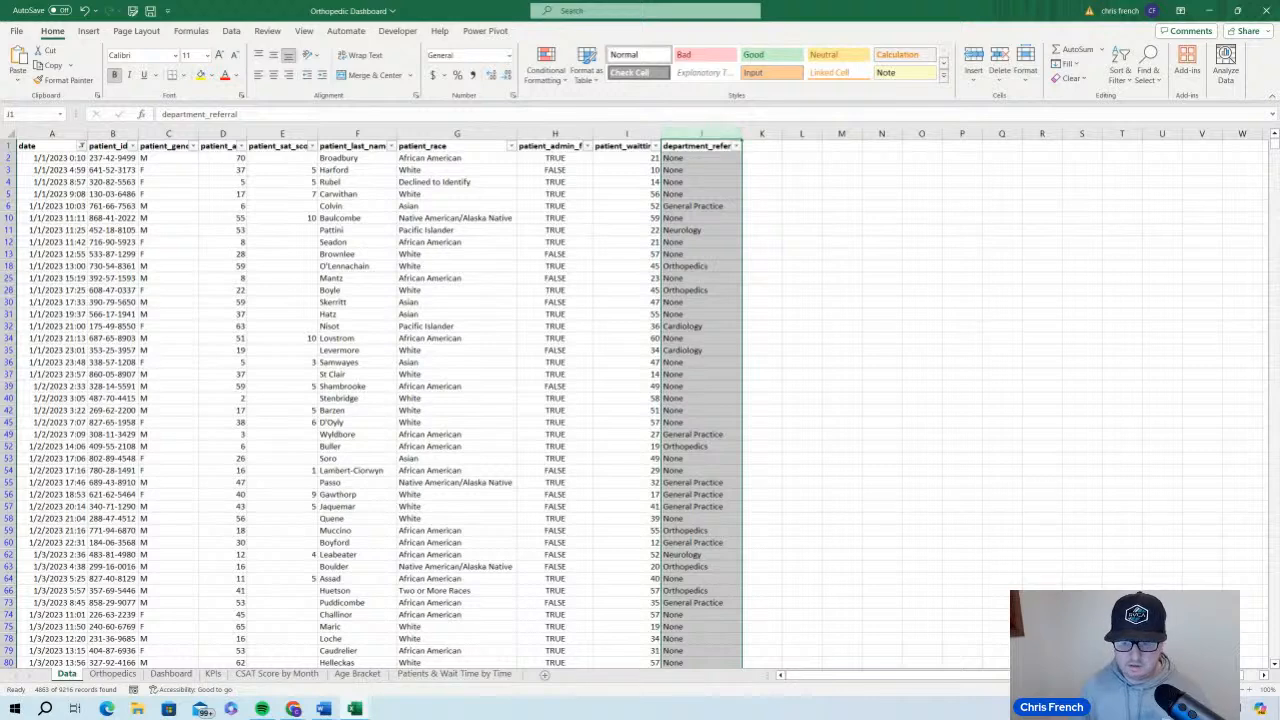
key(ctrl+c)
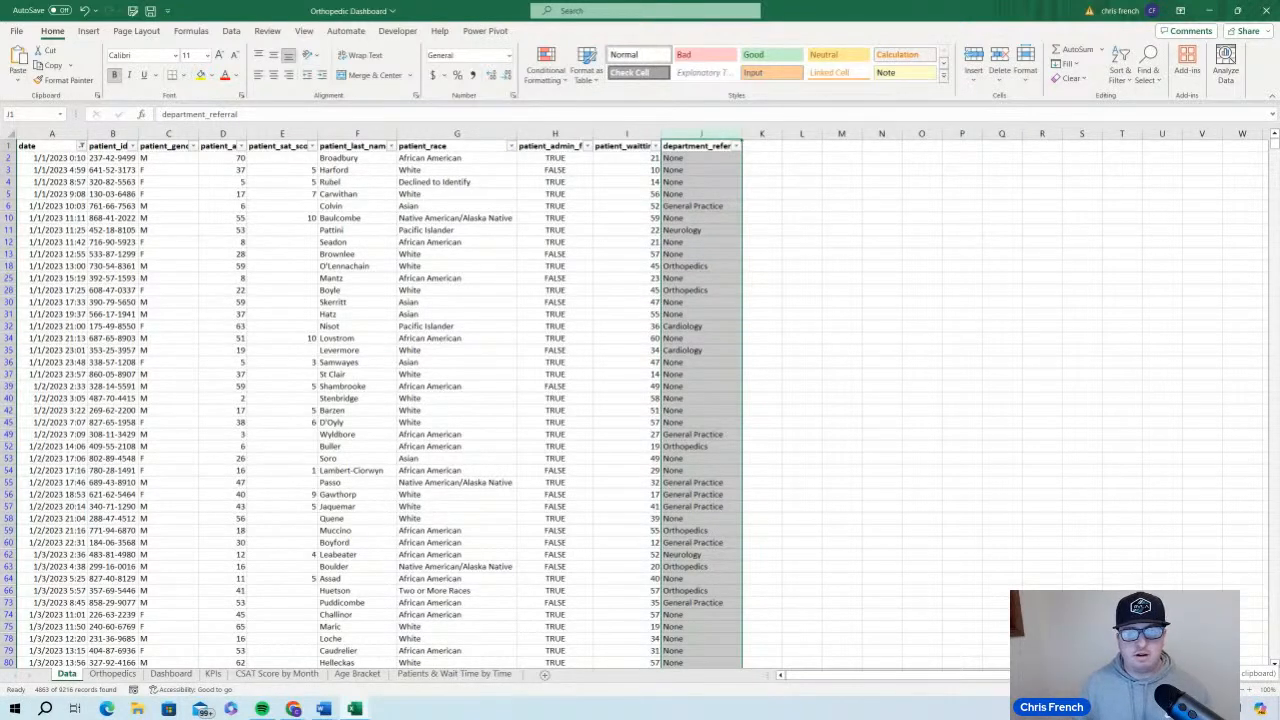
click(790, 326)
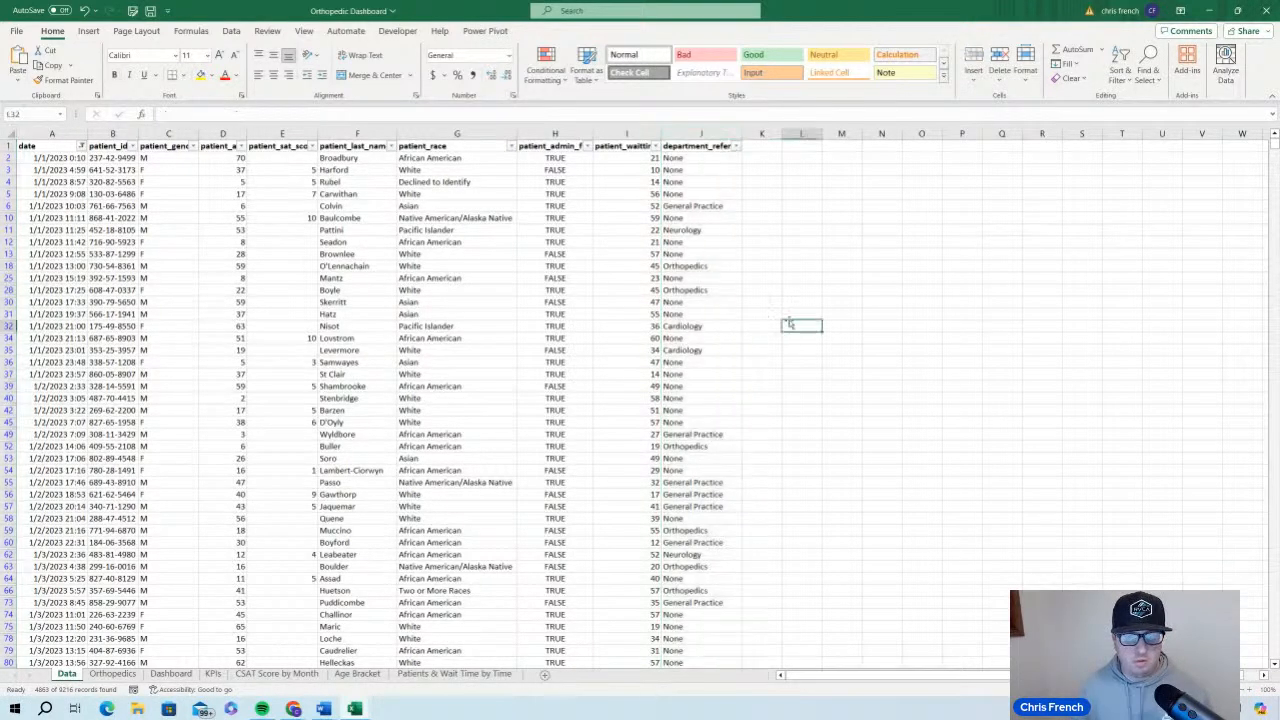
Filter the department_referral column to show only Orthopedics
click(734, 147)
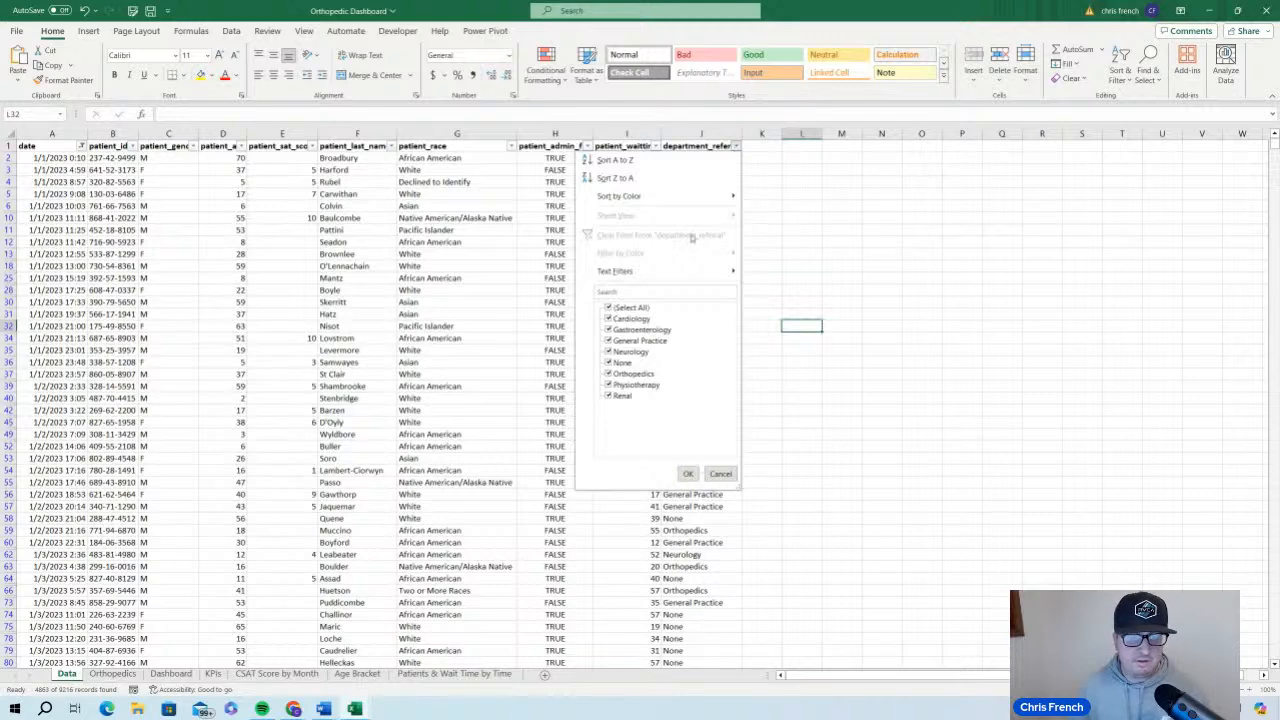
click(608, 307)
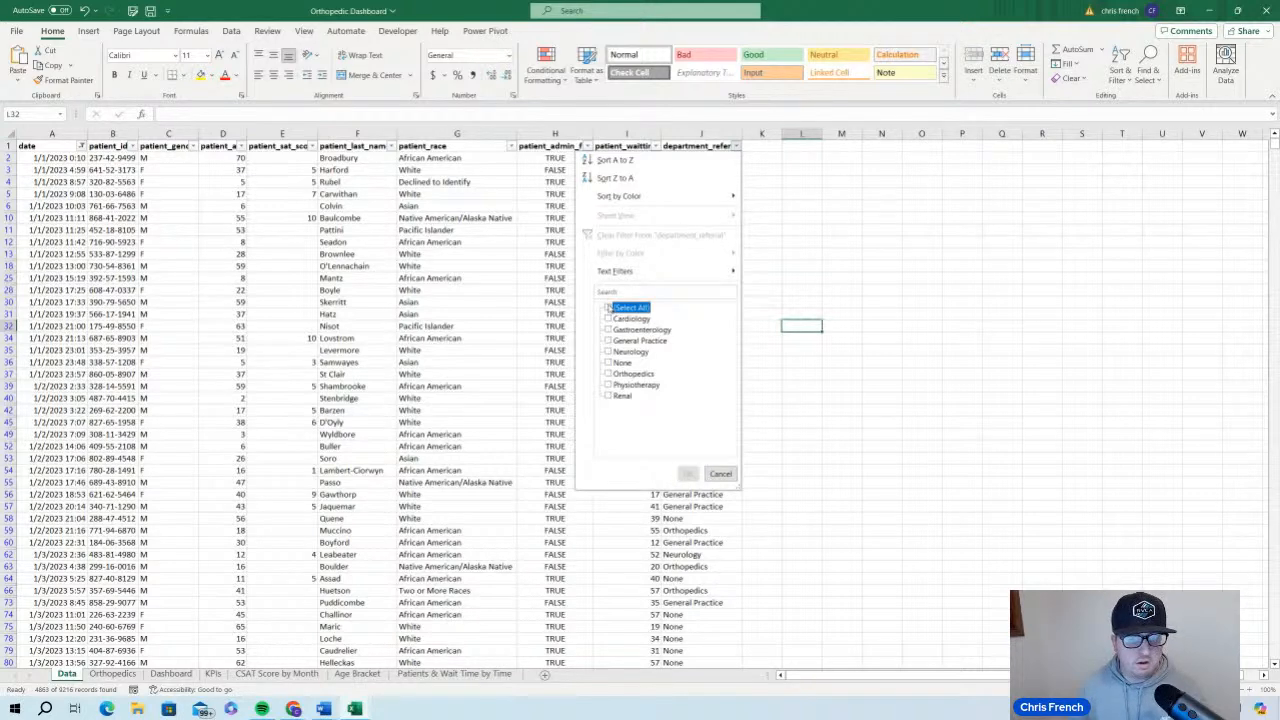
click(608, 374)
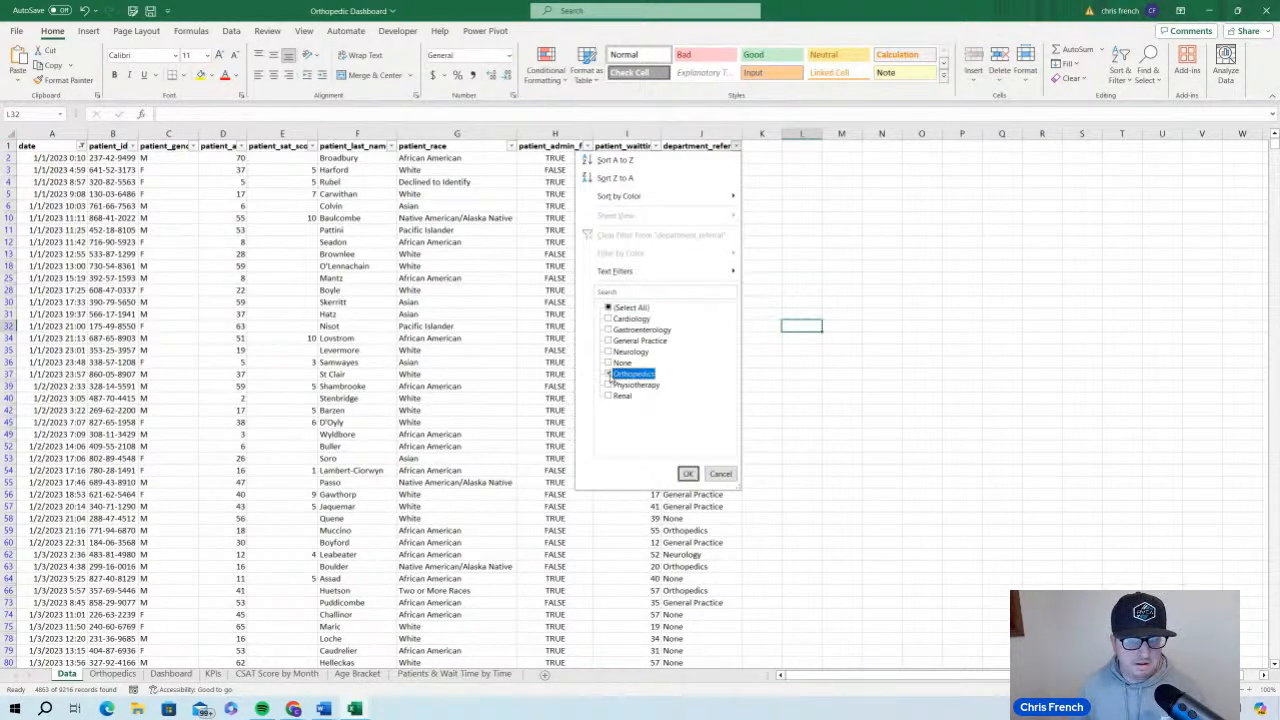
click(688, 473)
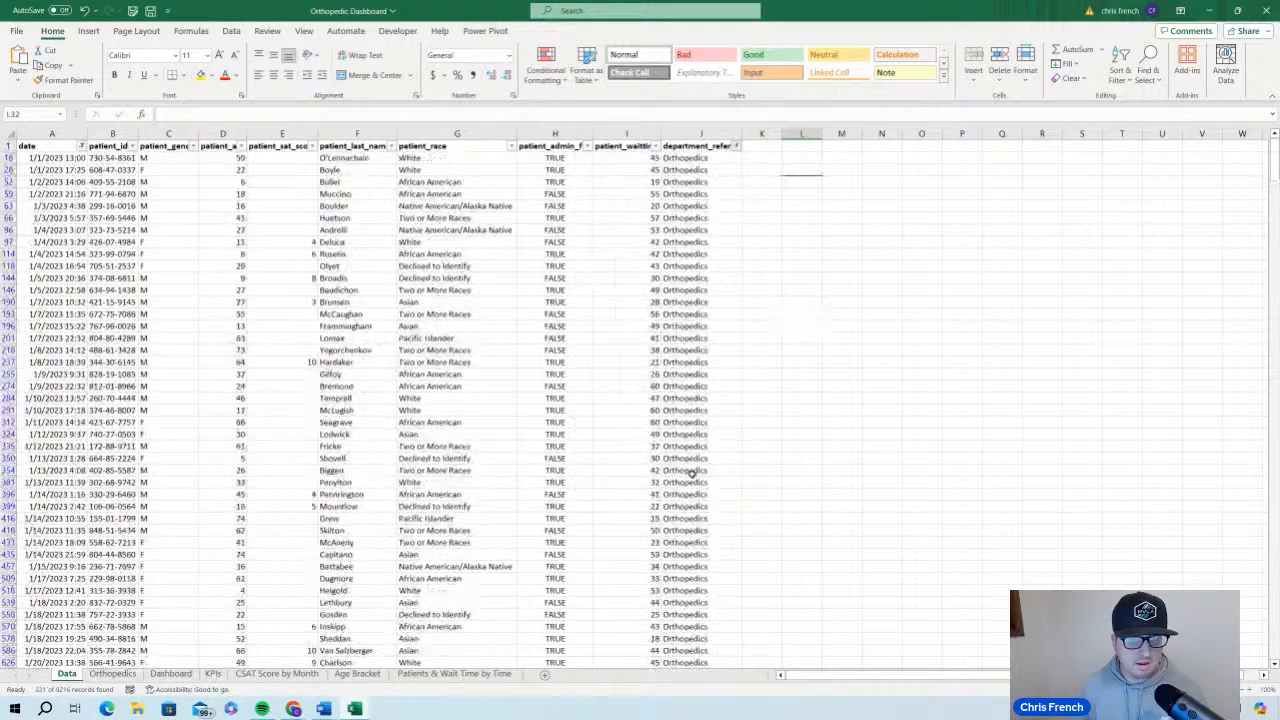
click(715, 133)
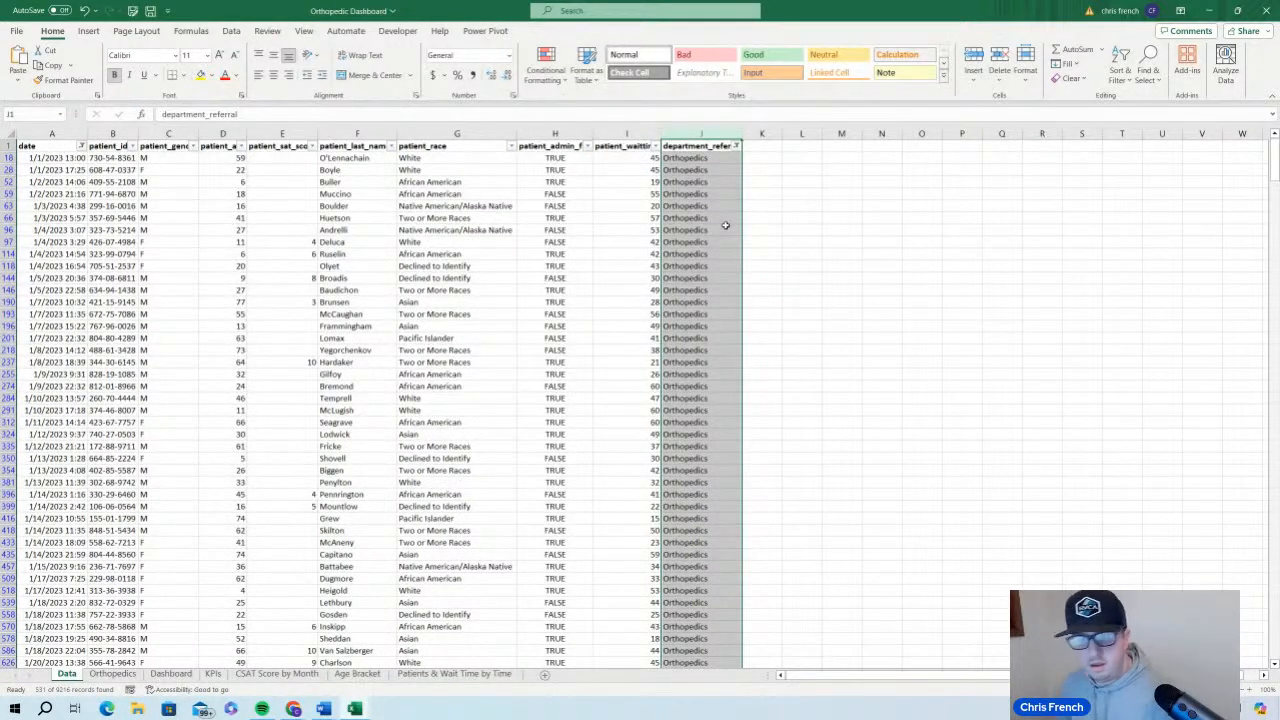
click(752, 250)
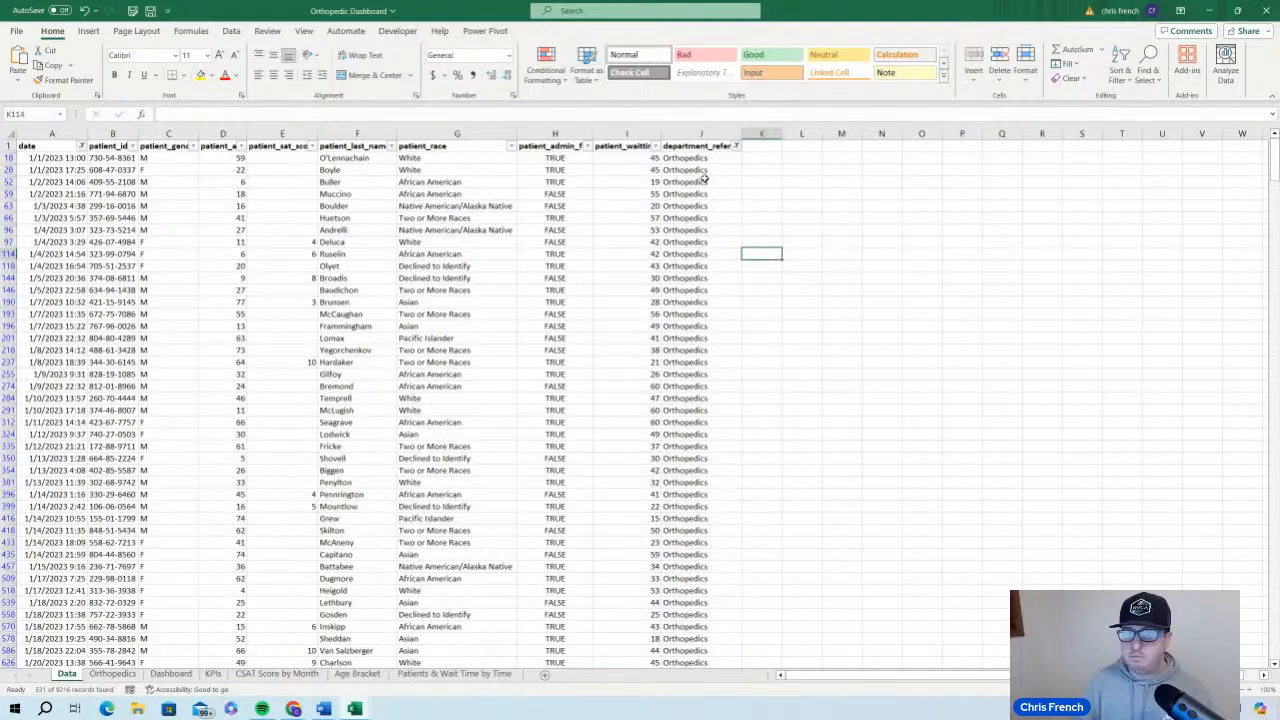
Copy the whole filtered table from the Data sheet into the Orthopedics sheet, starting at cell A1
click(160, 253)
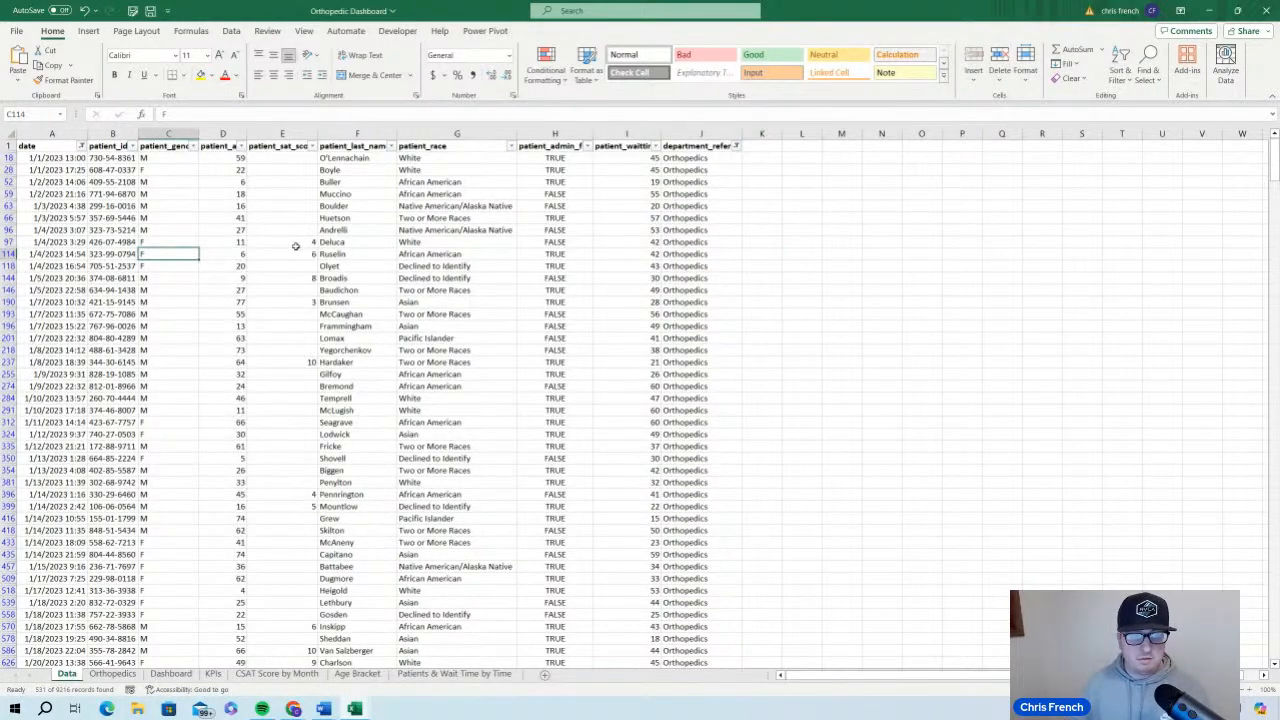
key(ctrl+a)
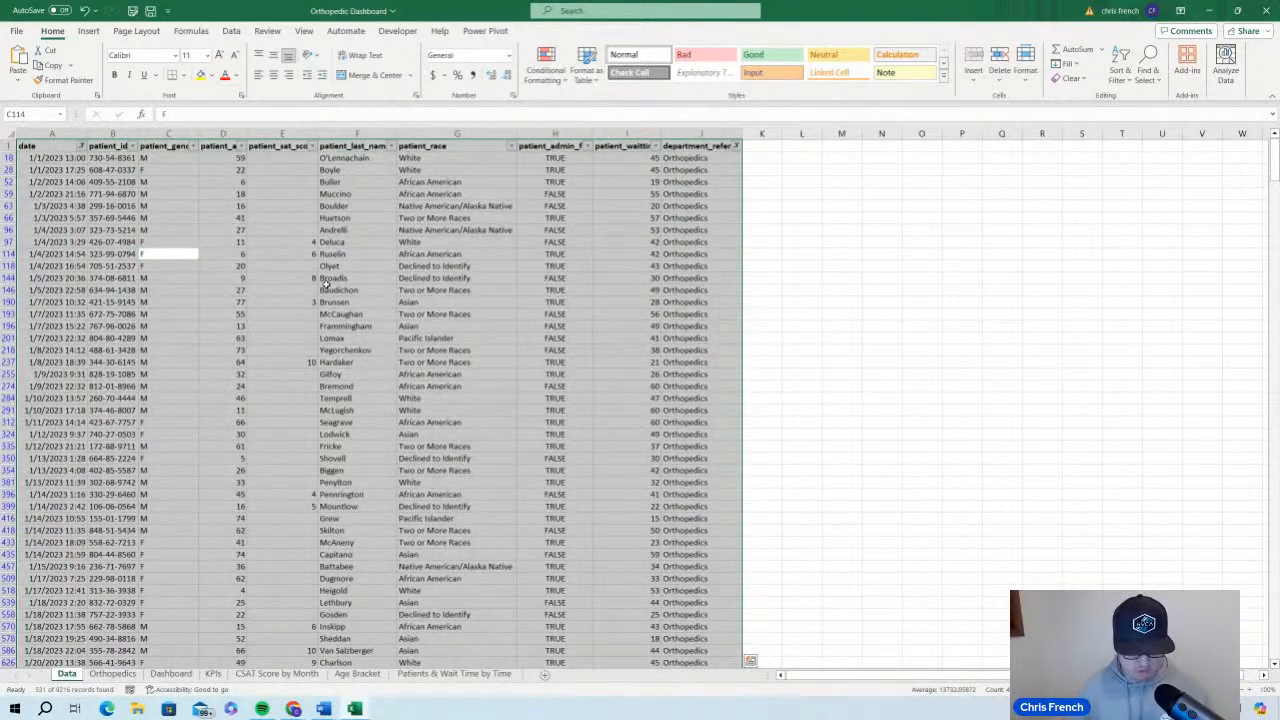
key(ctrl+c)
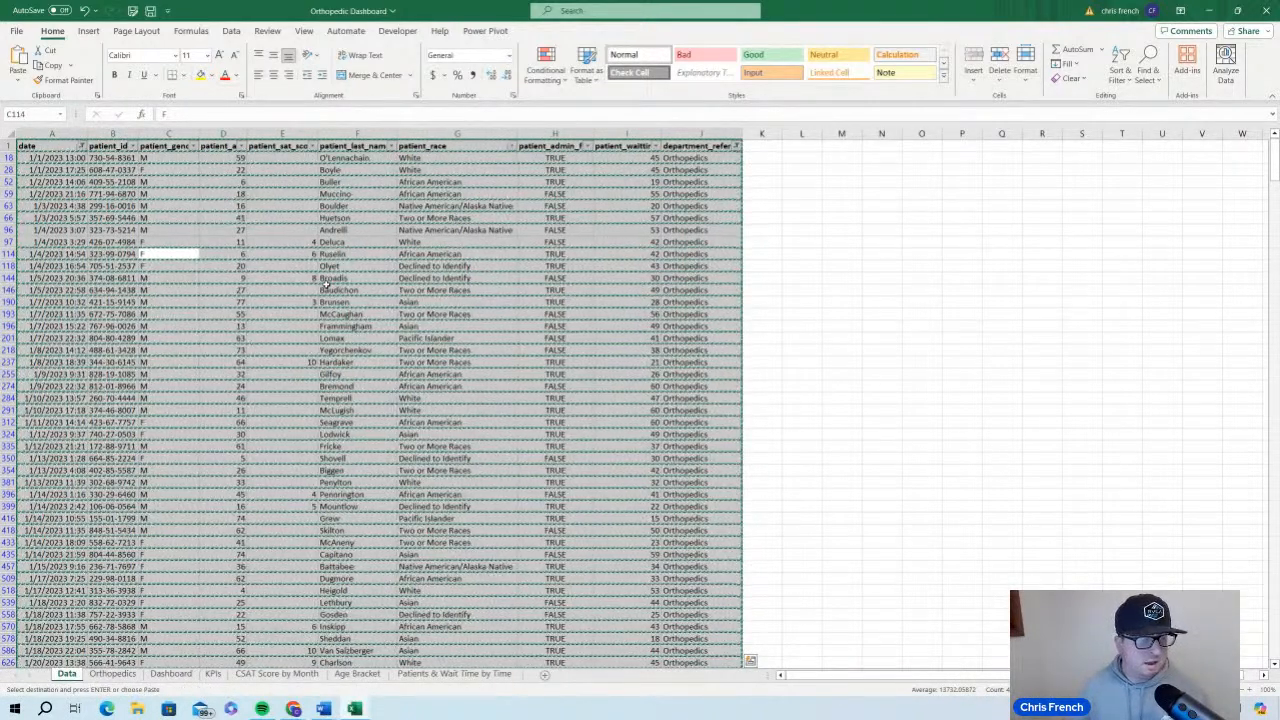
click(115, 675)
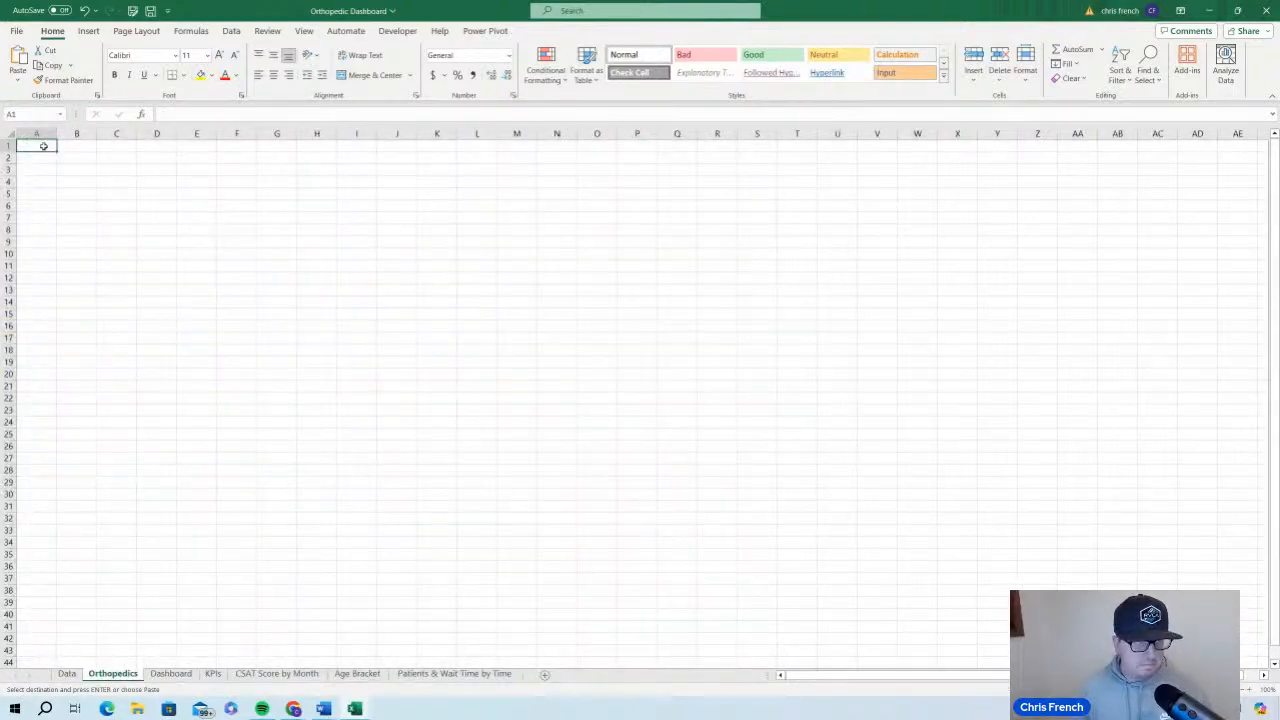
key(ctrl+v)
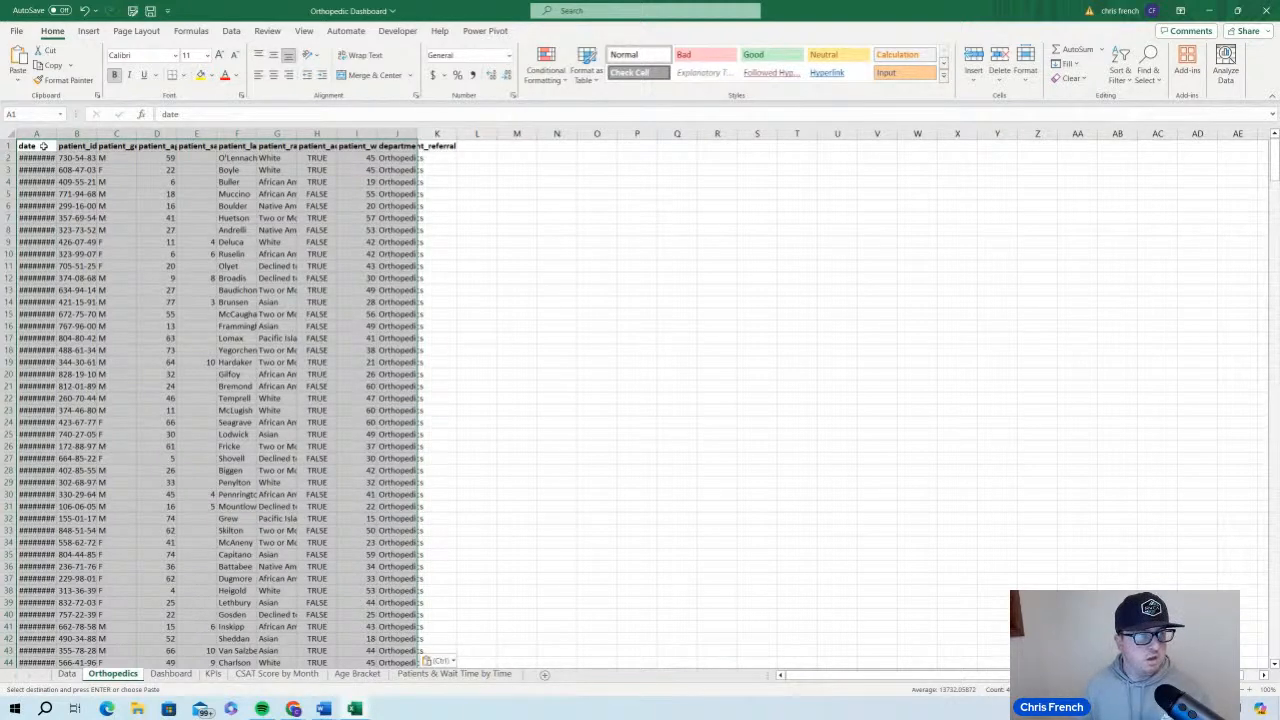
Autofit the width of all columns in the Orthopedics sheet
click(12, 133)
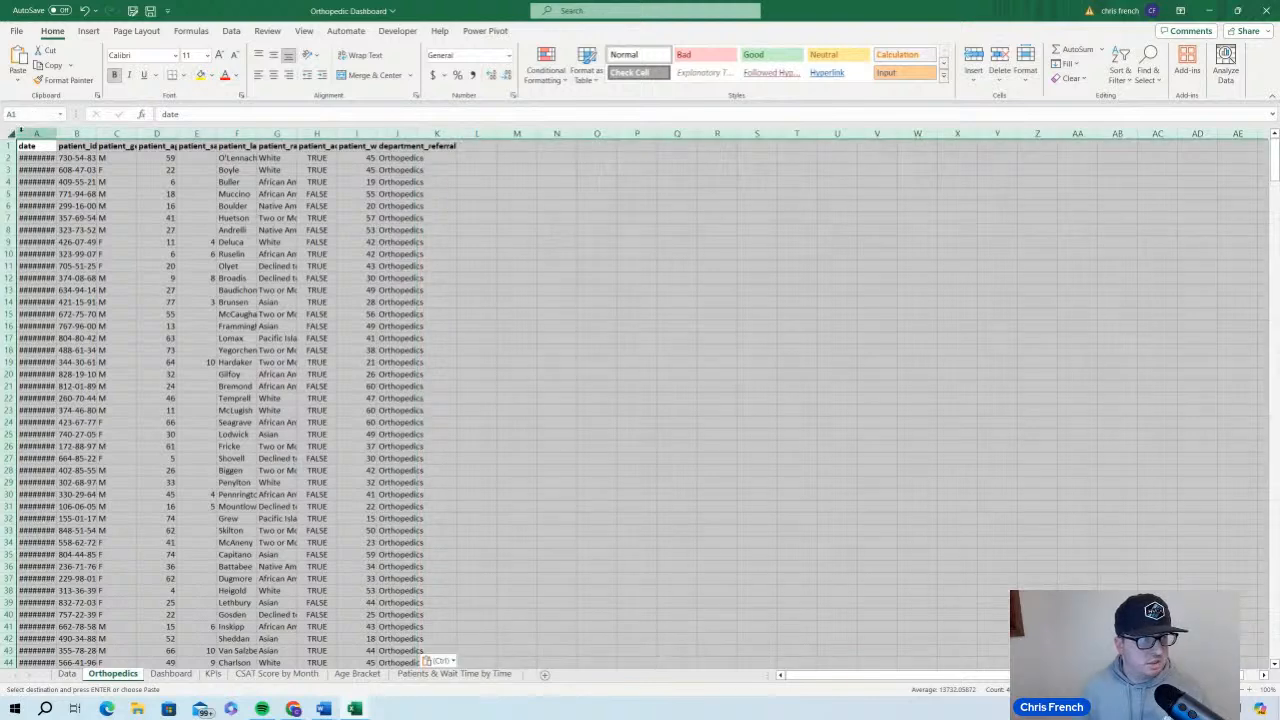
double_click(56, 133)
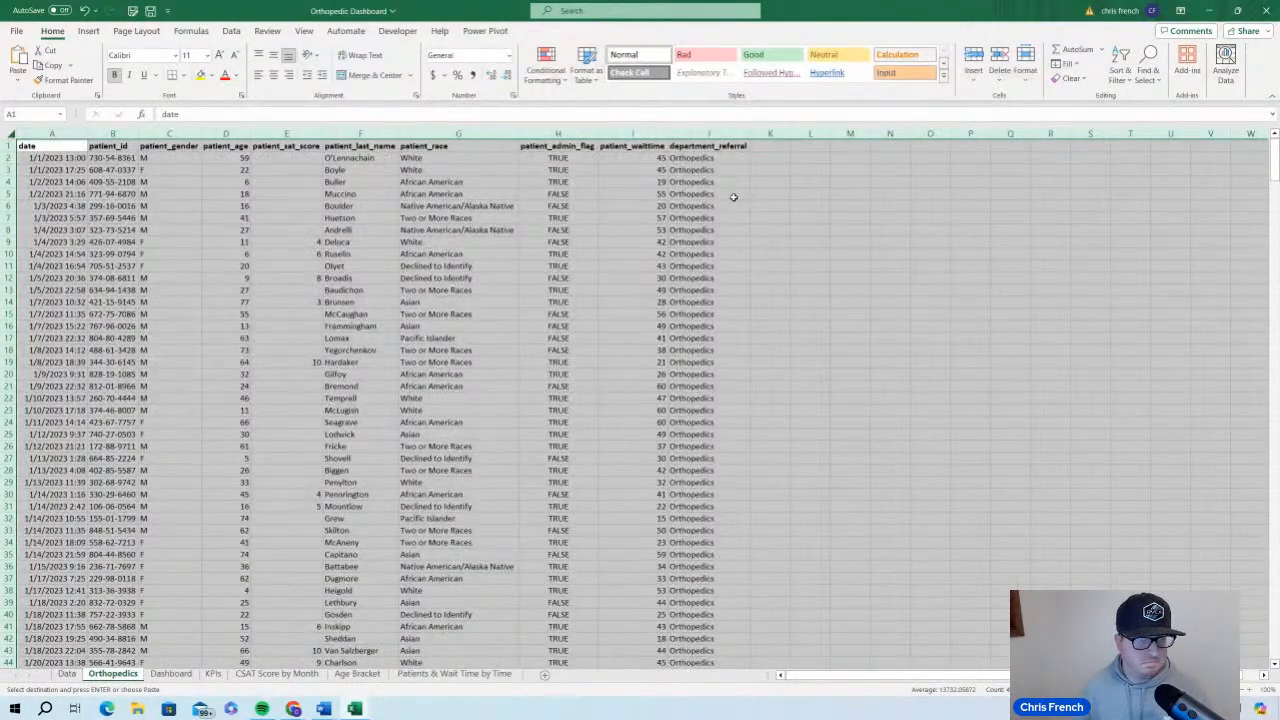
click(778, 217)
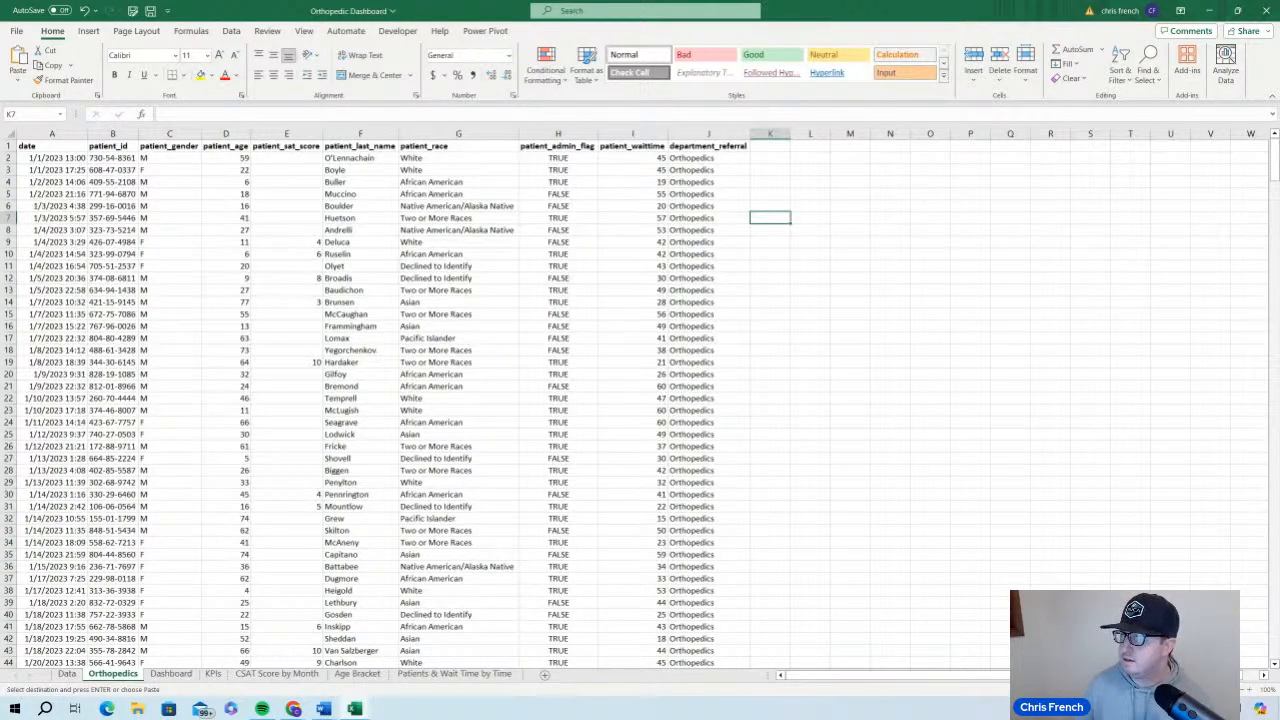
View the GitHub page of Orthopedic Dashboard.xlsx in the SQLQueries repository in the browser, and return to the Excel workbook
drag(1279, 222, 190, 92)
click(687, 90)
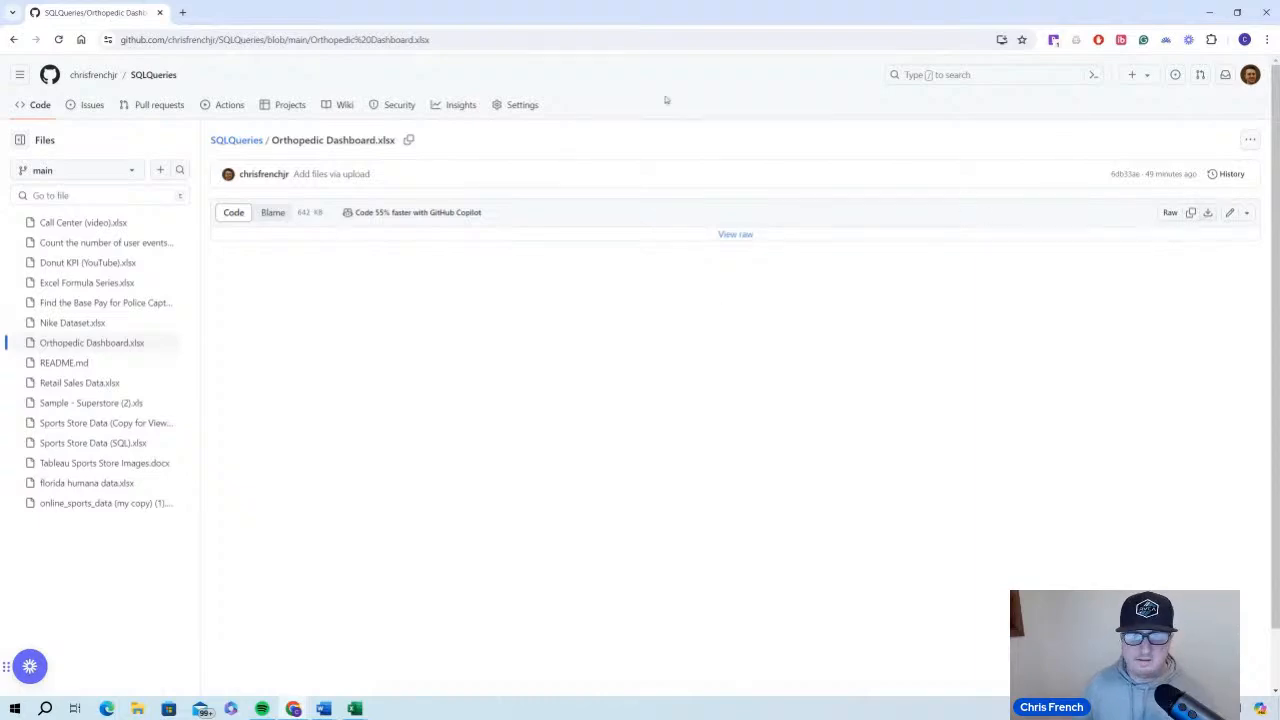
drag(558, 22, 1279, 136)
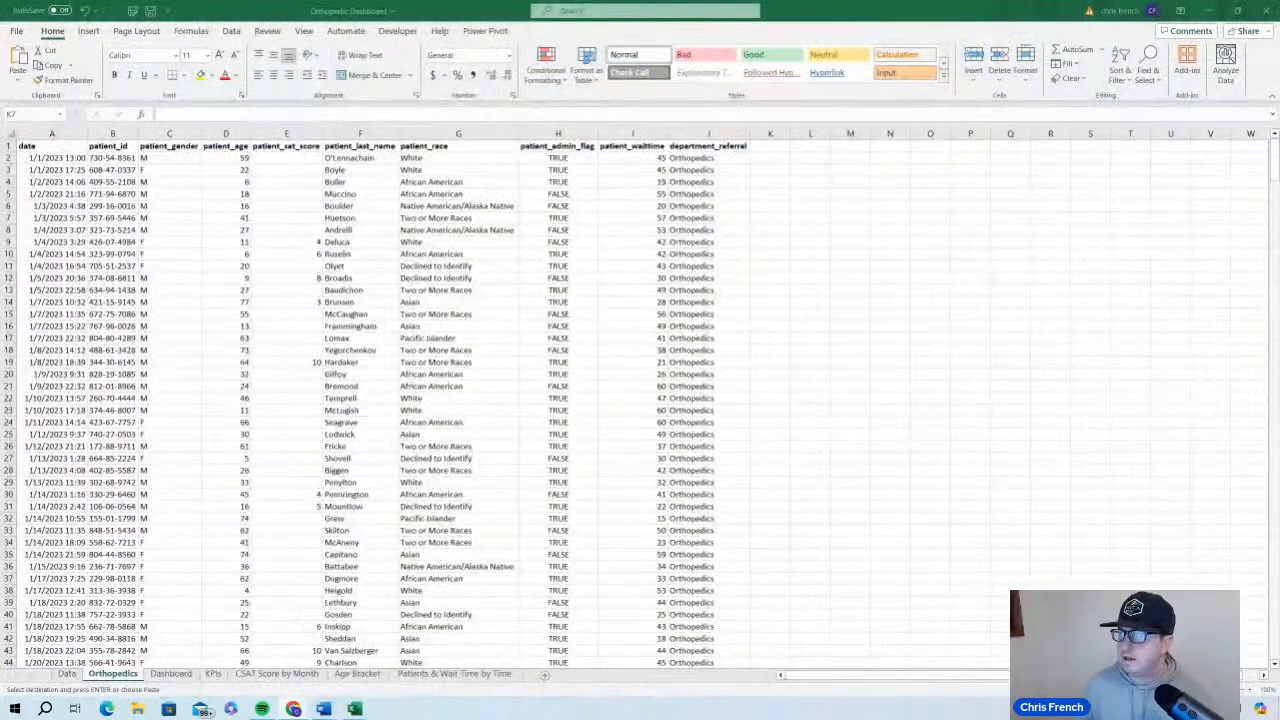
click(1247, 692)
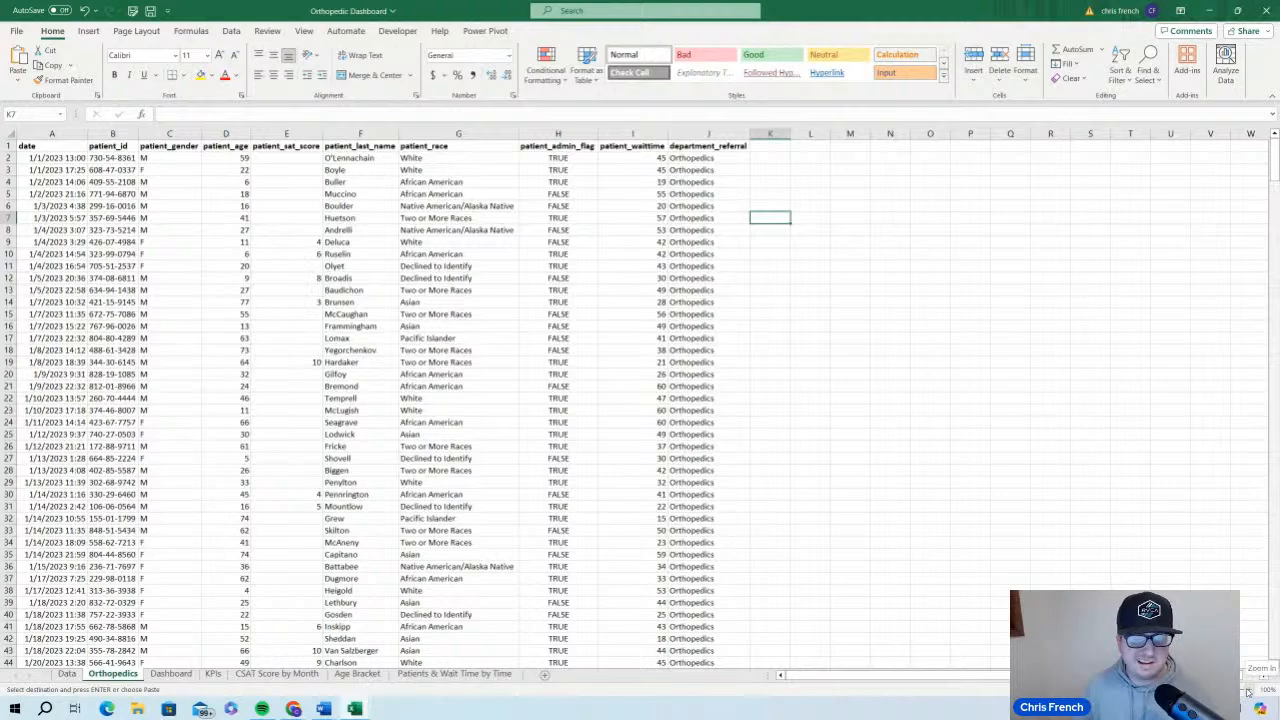
click(1248, 691)
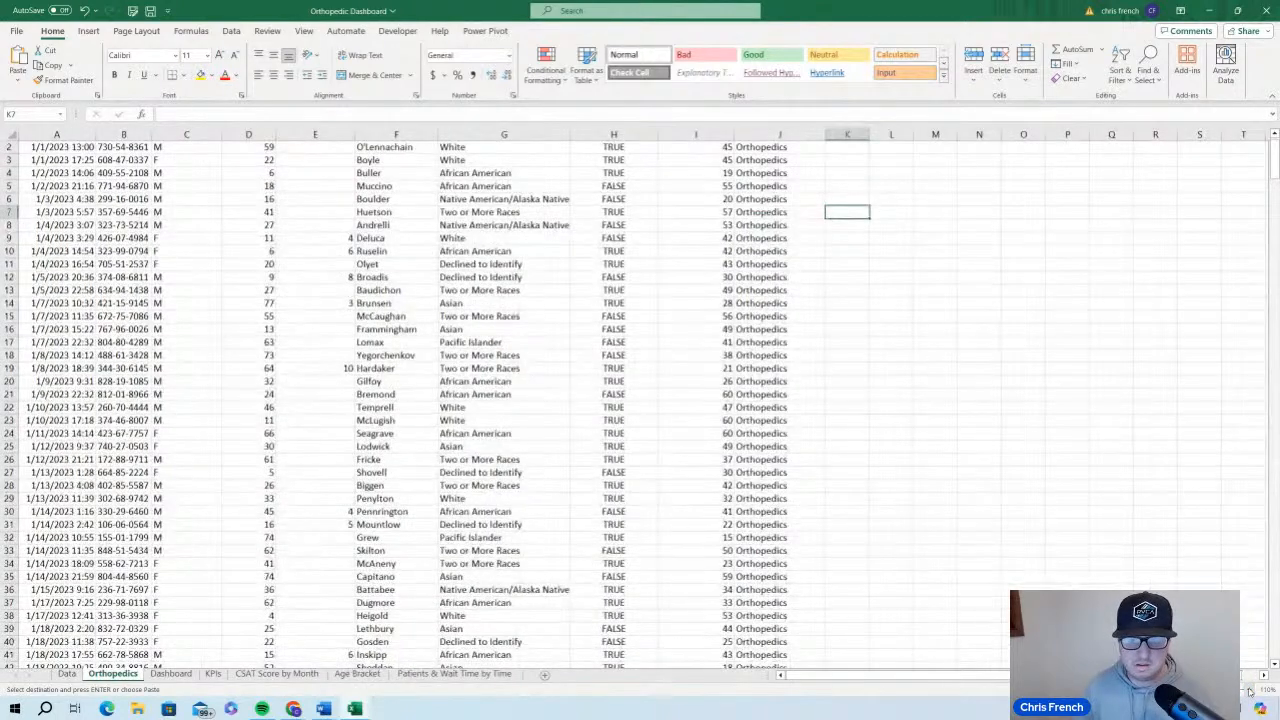
click(1248, 691)
scroll(952, 516, up, 1)
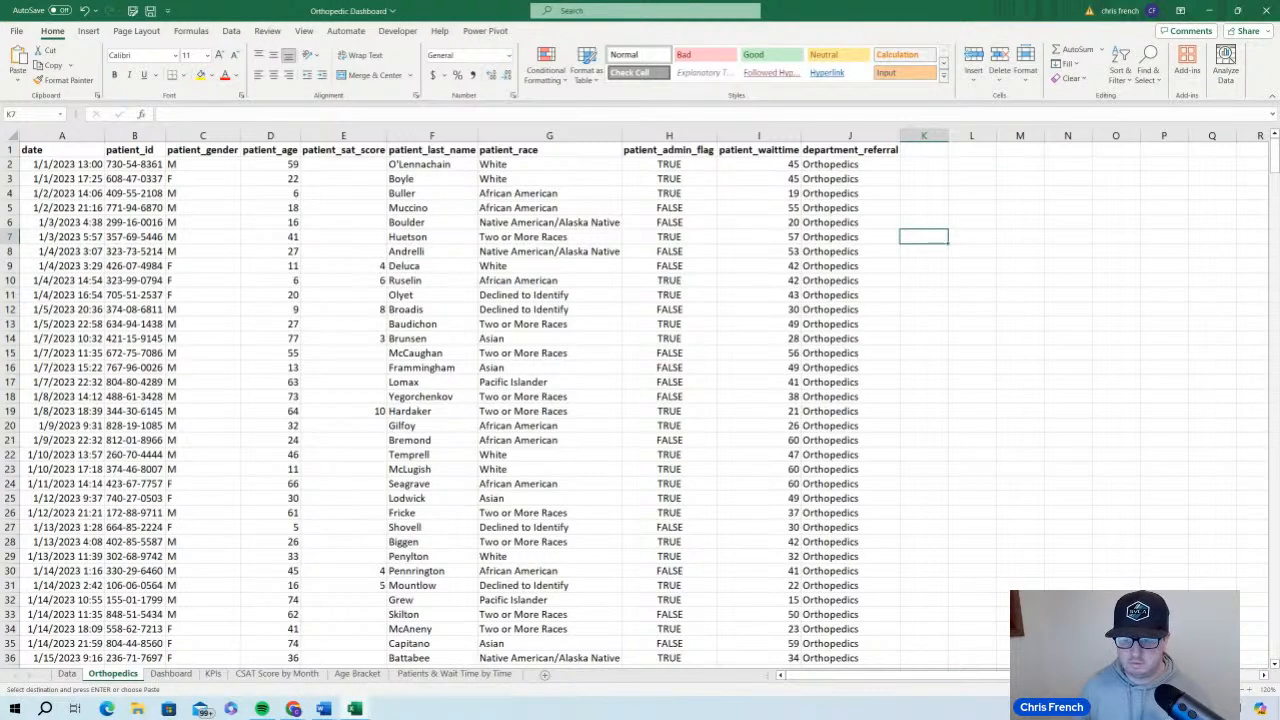
click(1168, 689)
click(1168, 689)
click(430, 318)
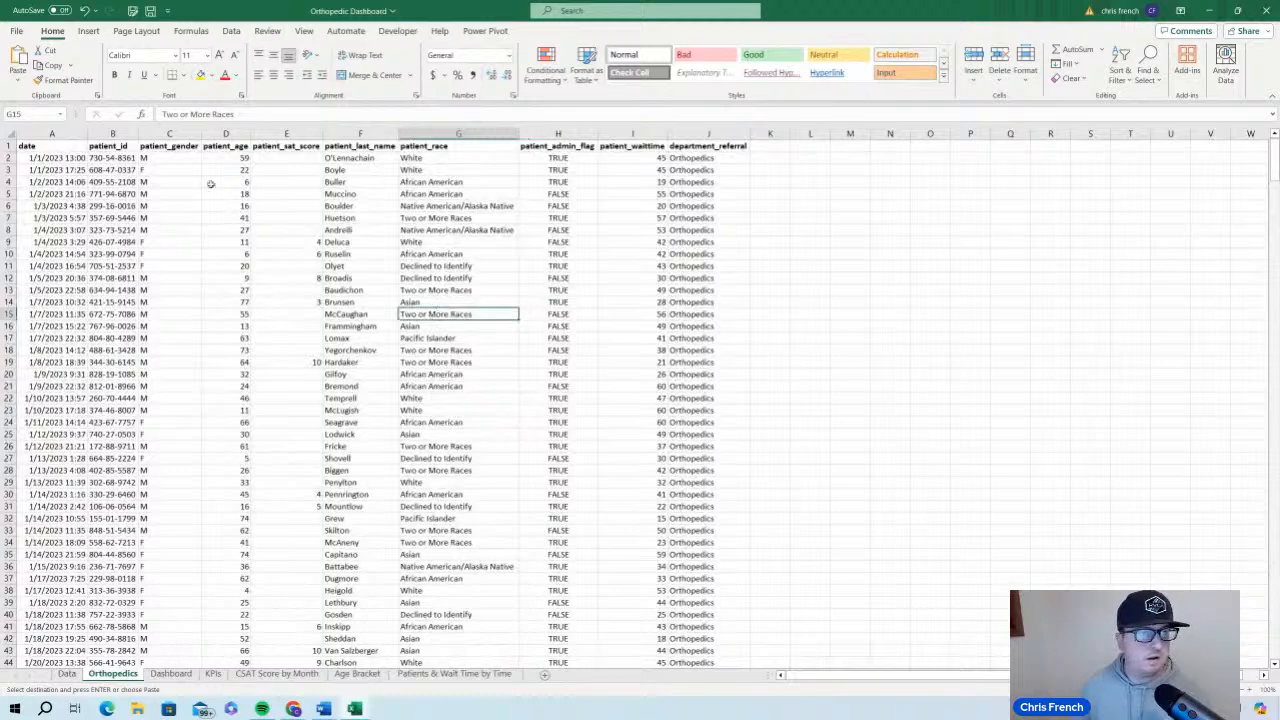
Set the font size of the whole Orthopedics table to 12 and autofit the patient_id column width
click(60, 170)
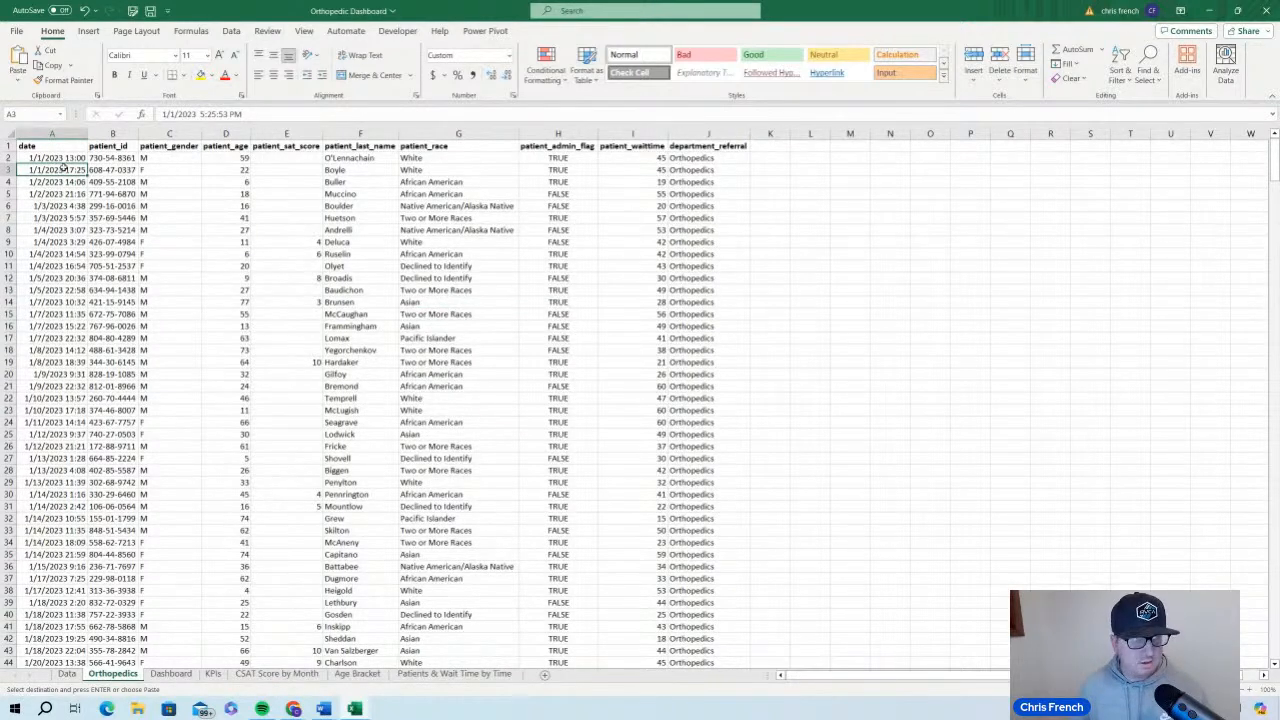
key(ctrl+a)
click(219, 55)
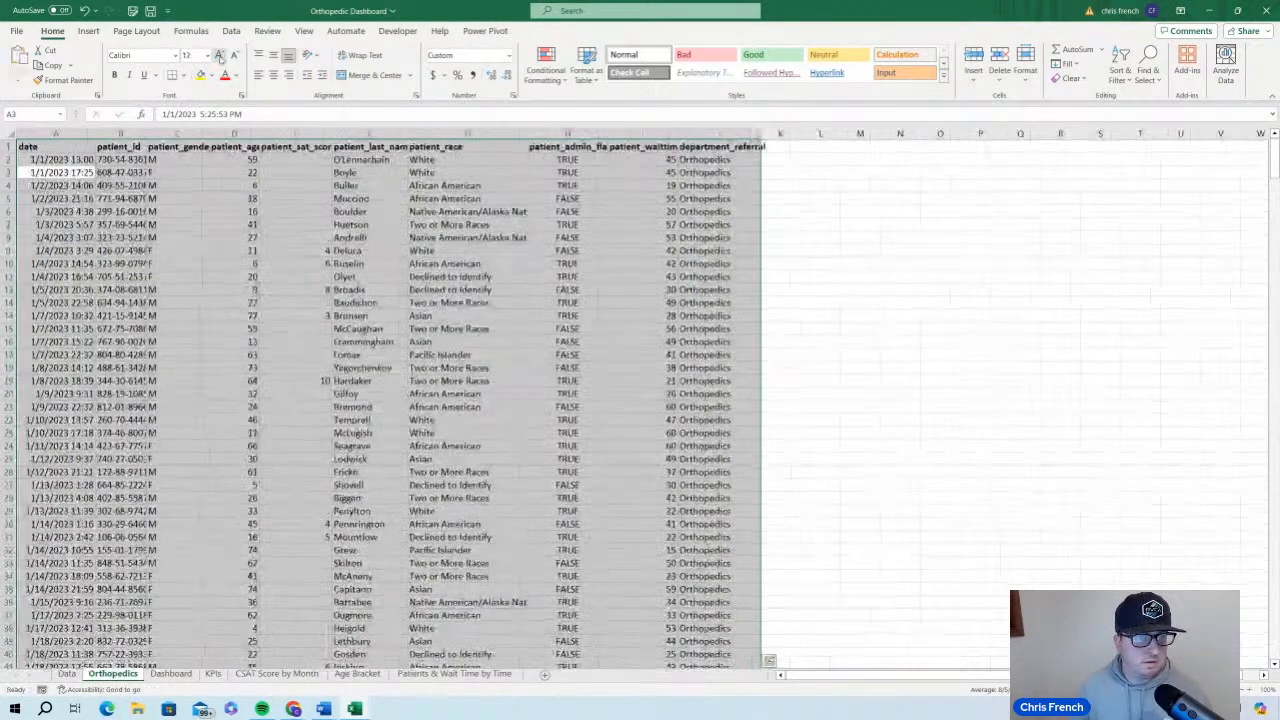
double_click(95, 133)
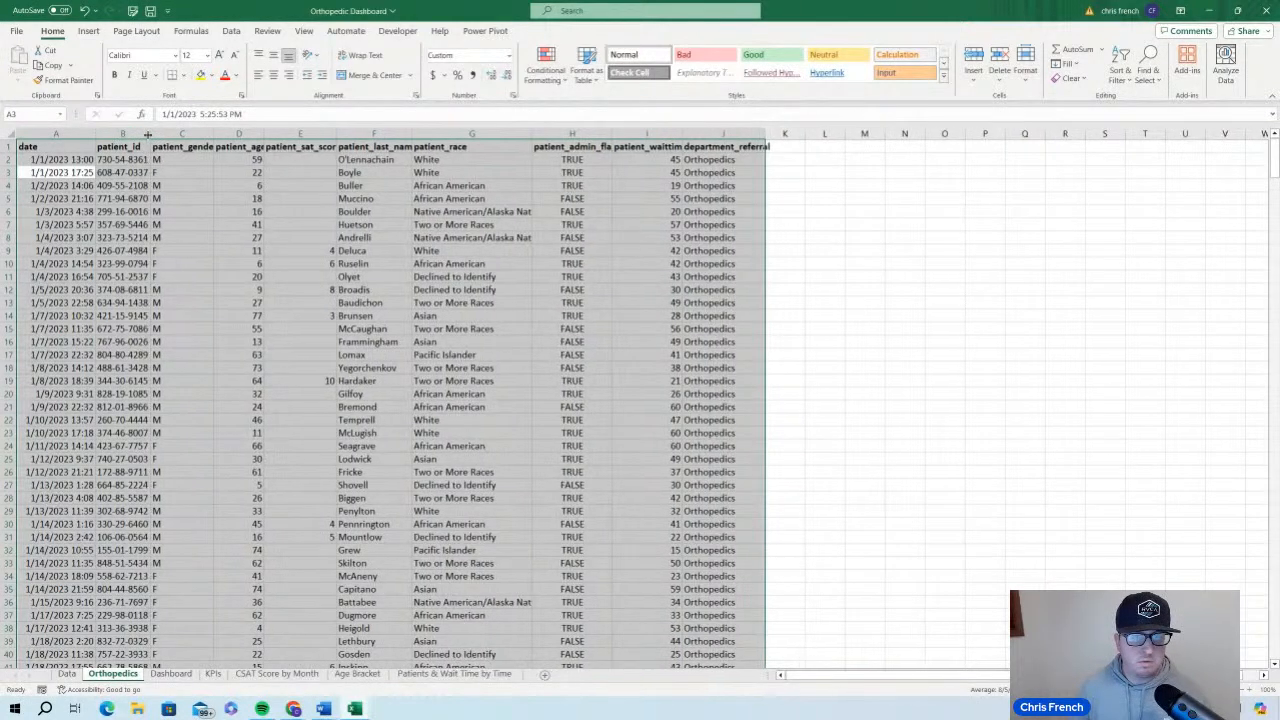
drag(450, 302, 470, 576)
click(450, 300)
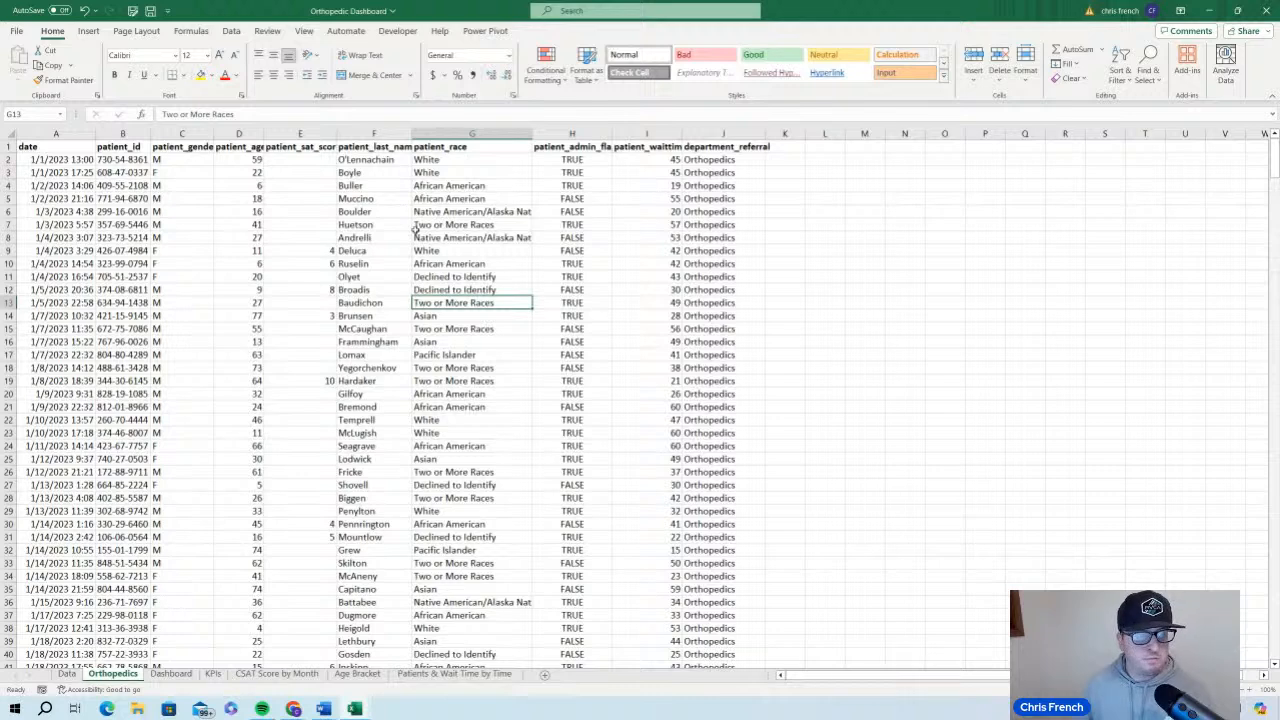
Clear all filters from the Data sheet and save the workbook with the Orthopedics sheet open
click(66, 674)
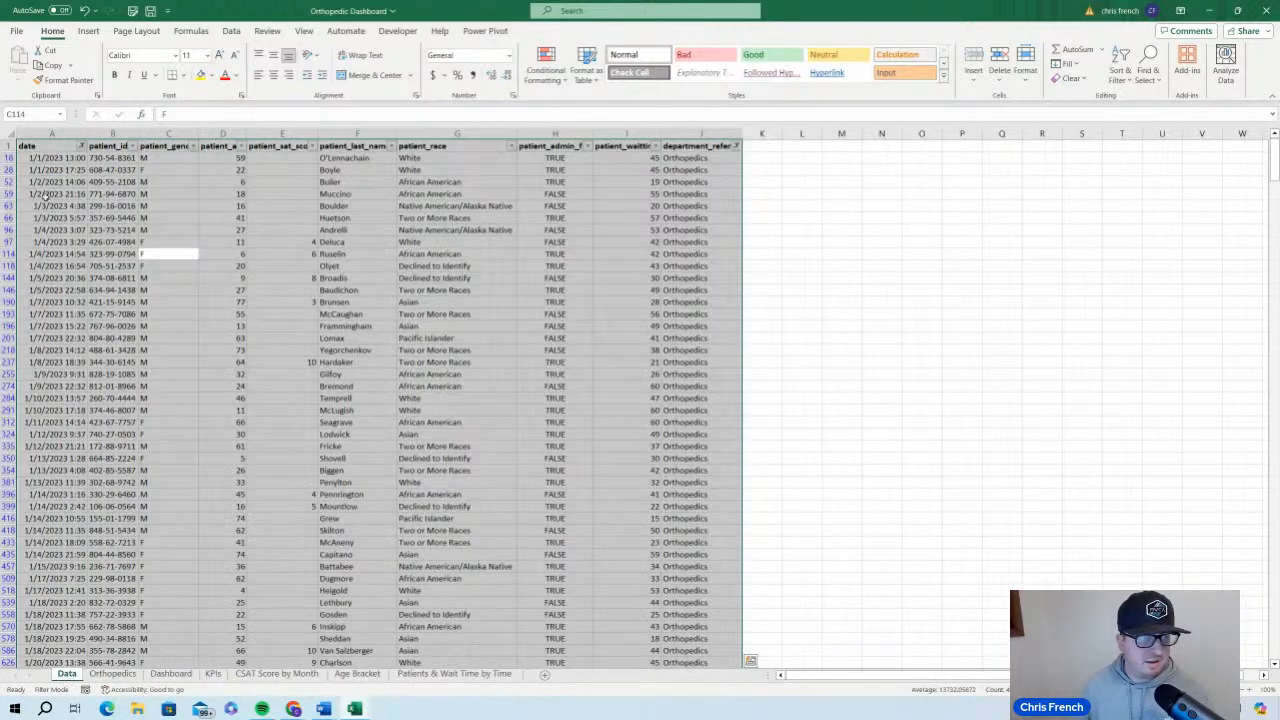
click(40, 149)
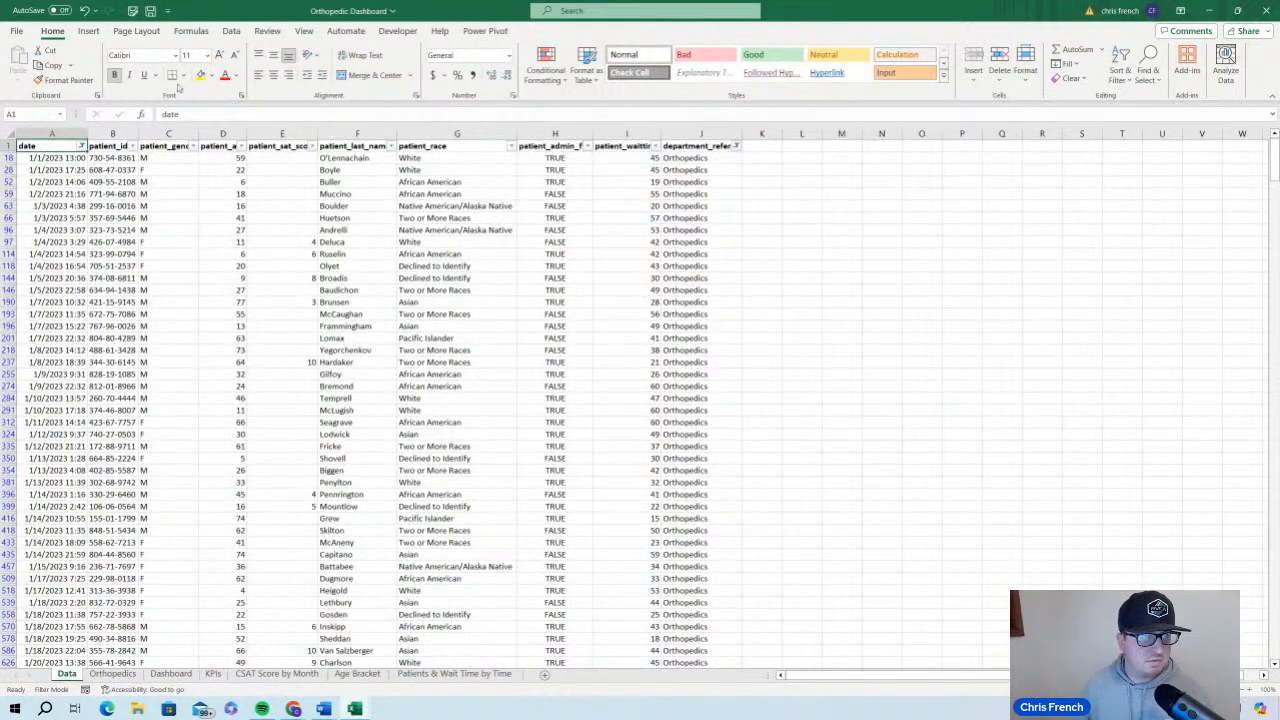
click(232, 32)
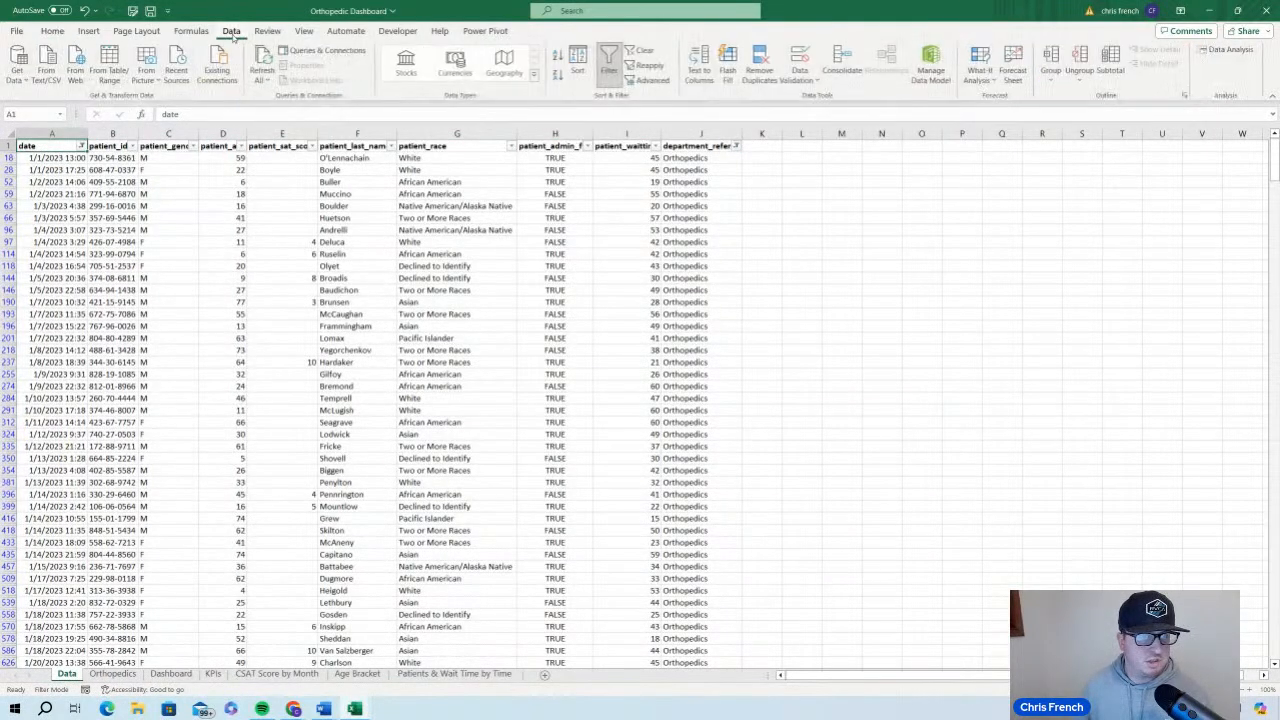
click(645, 50)
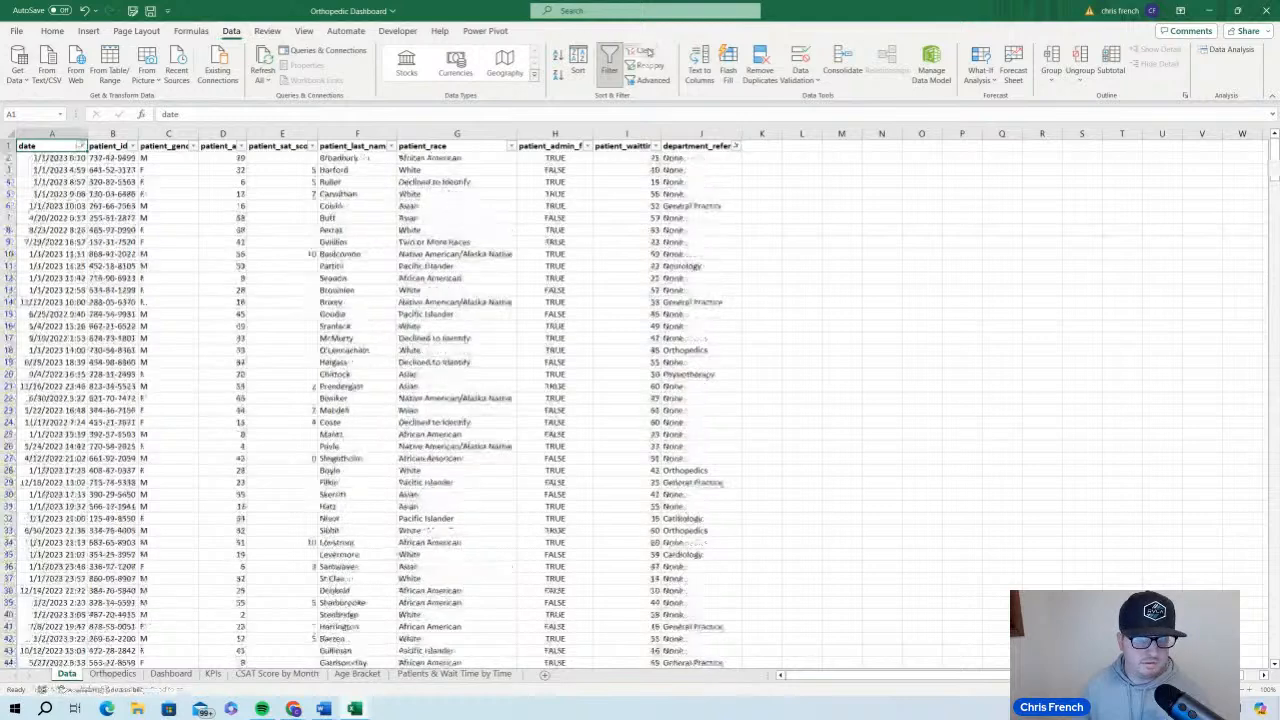
click(146, 206)
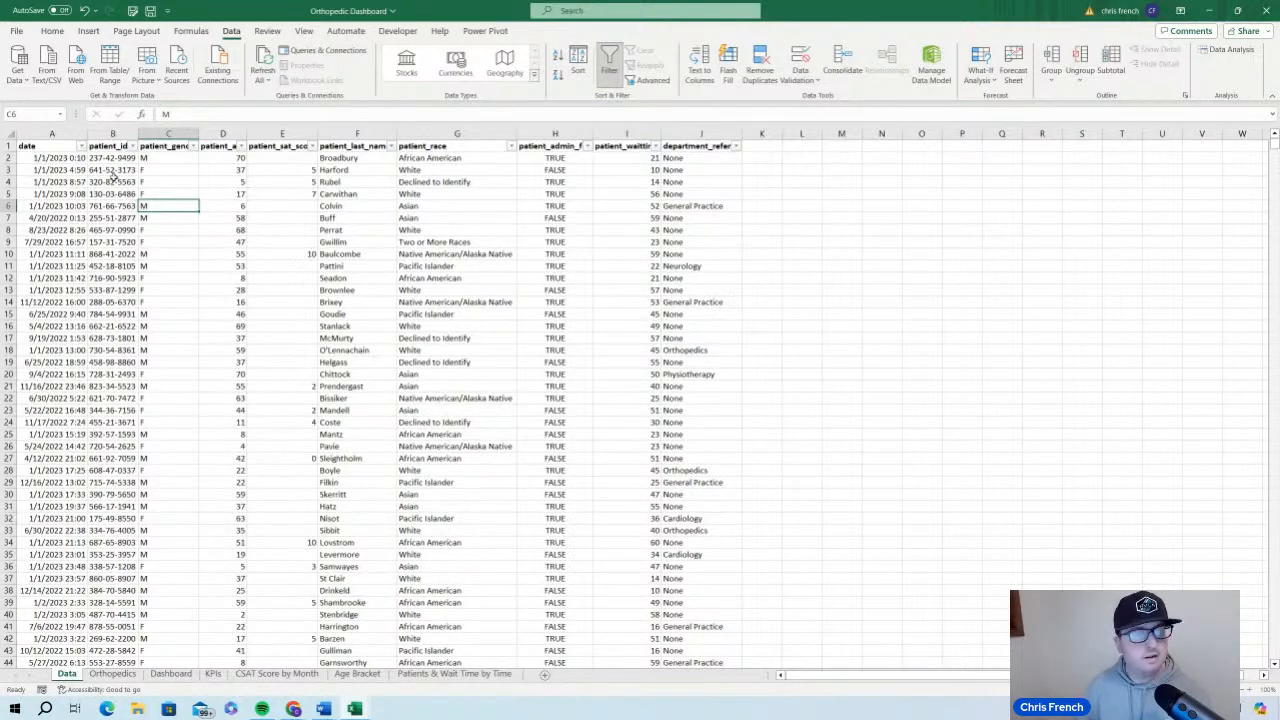
click(112, 674)
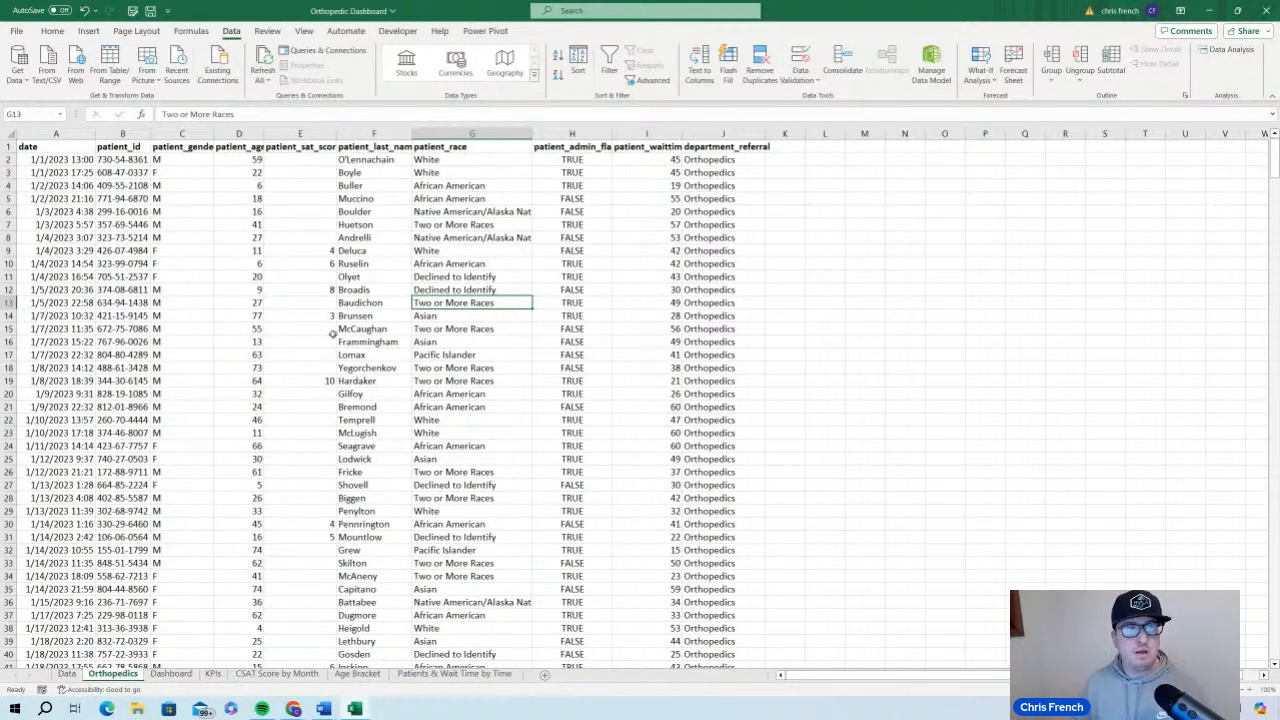
click(150, 11)
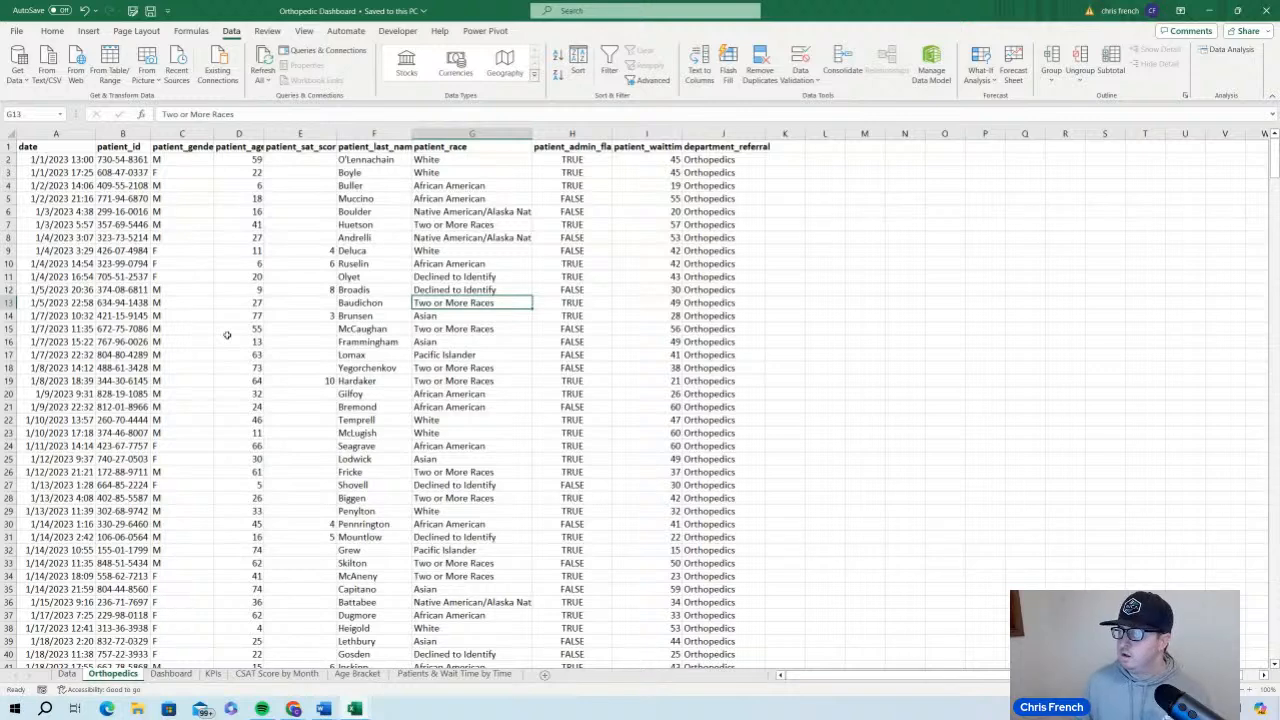
Insert three blank columns between the date and patient_id columns in the Orthopedics sheet
click(120, 134)
right_click(120, 134)
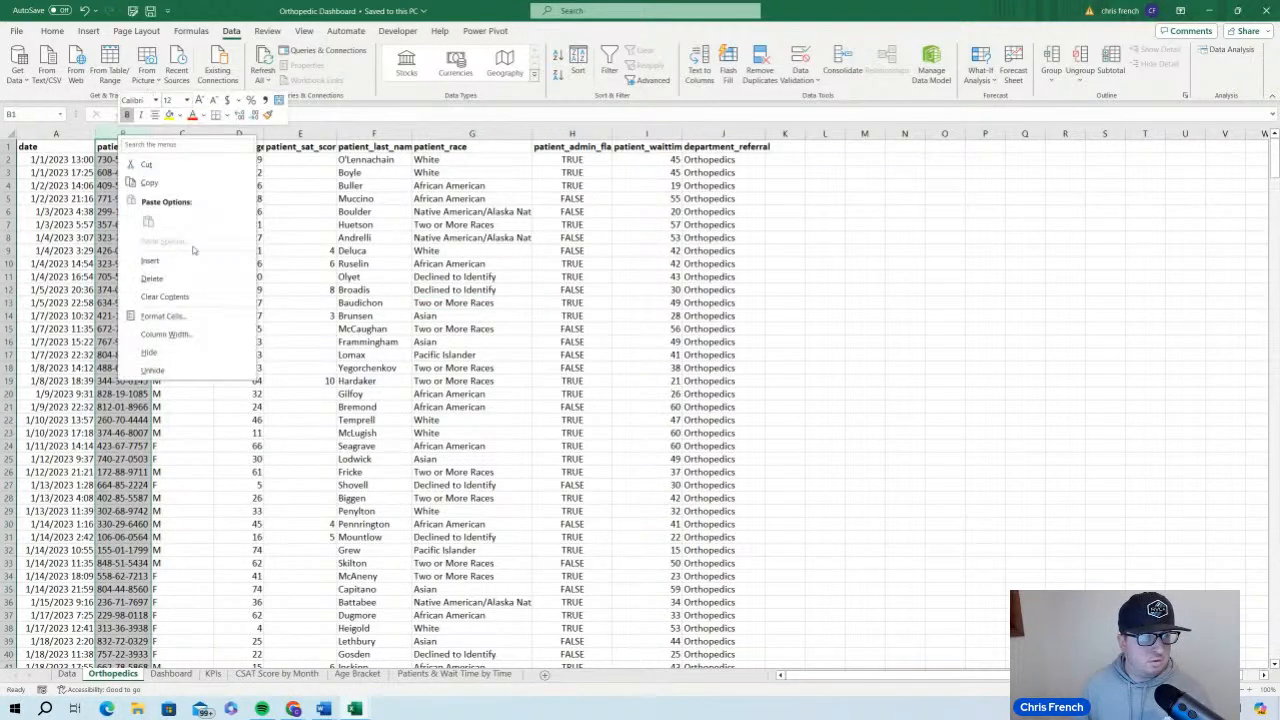
click(160, 259)
click(218, 133)
right_click(218, 133)
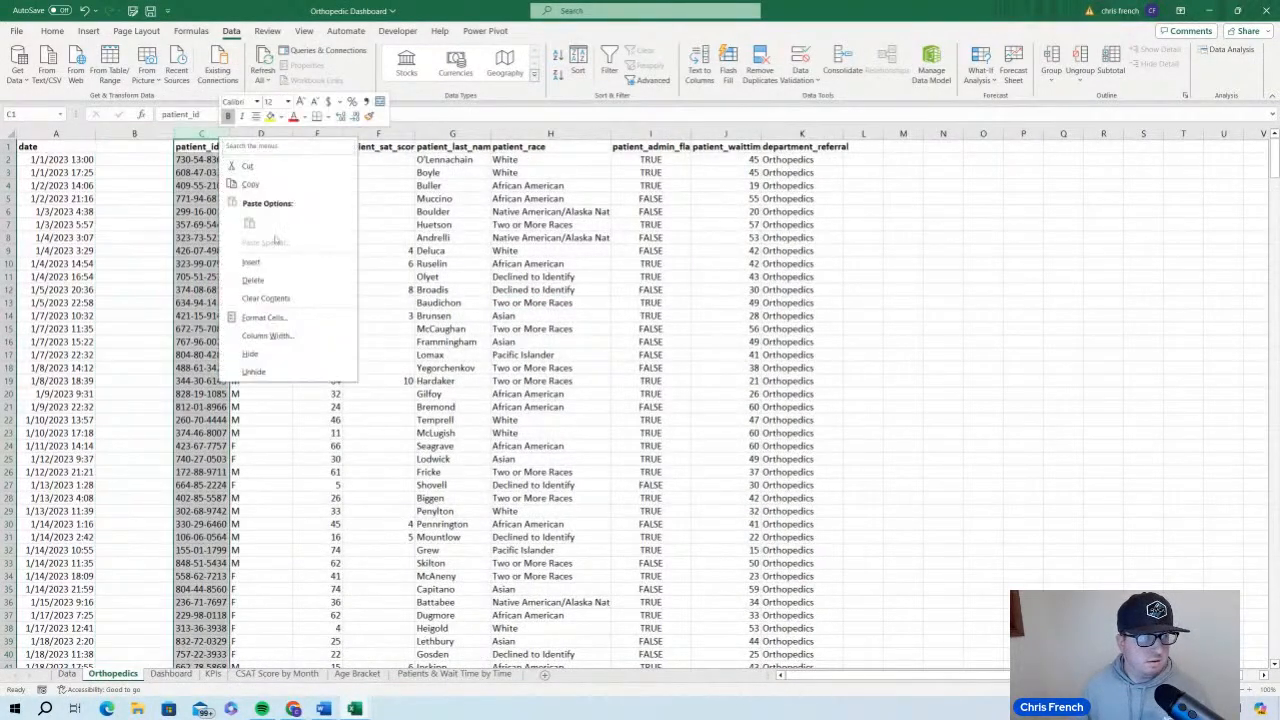
click(258, 261)
click(282, 134)
right_click(282, 134)
click(322, 262)
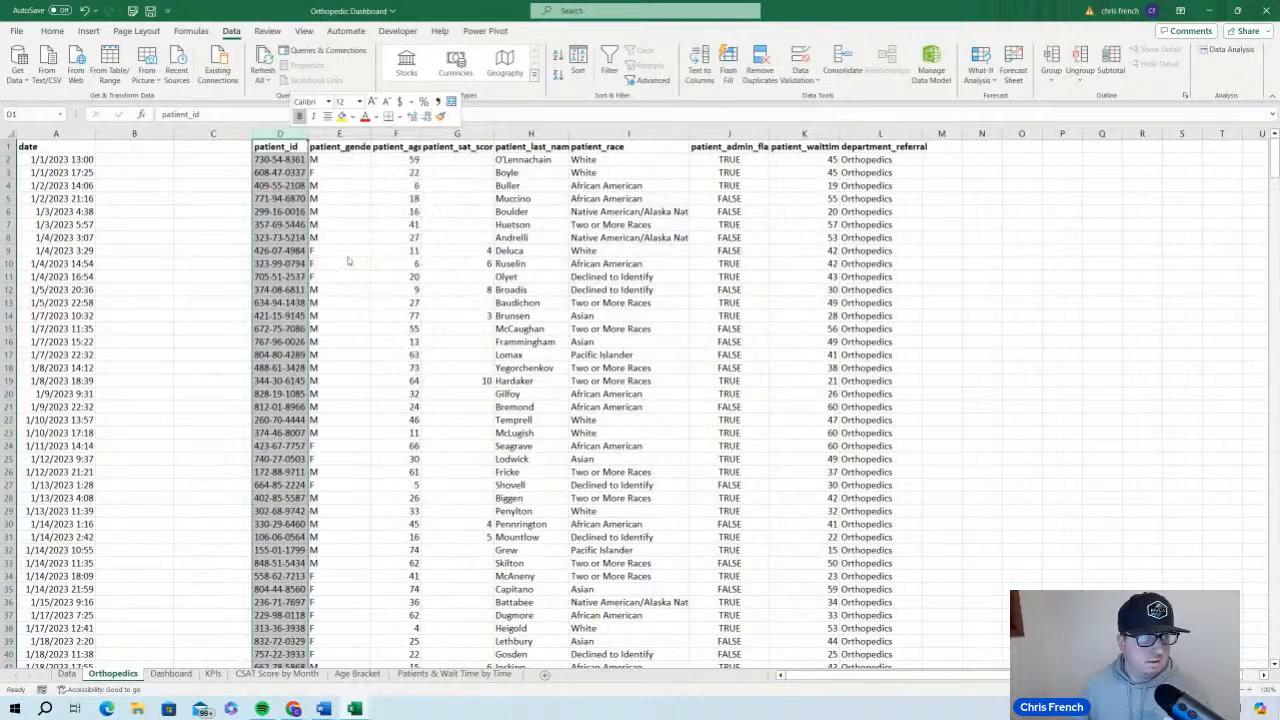
Enter the headers month, day_of_week and timeframe in cells B1, C1 and D1
click(150, 148)
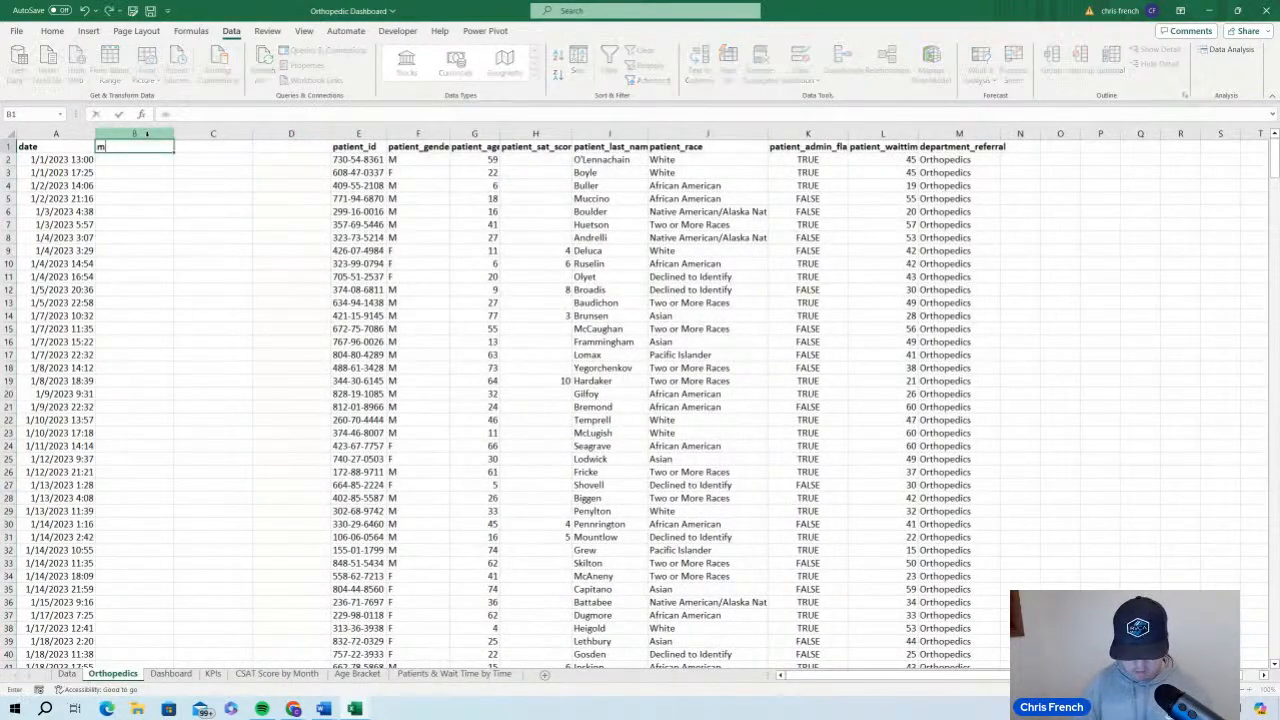
text(month)
key(Tab)
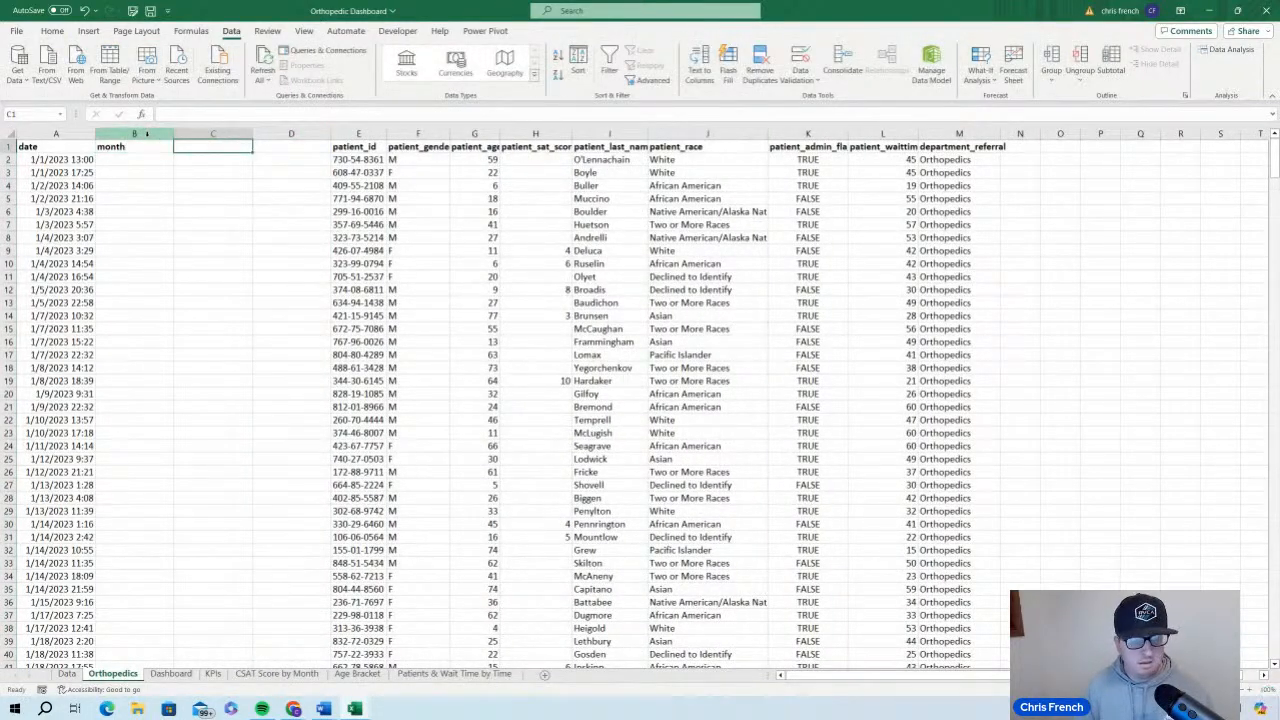
text(day)
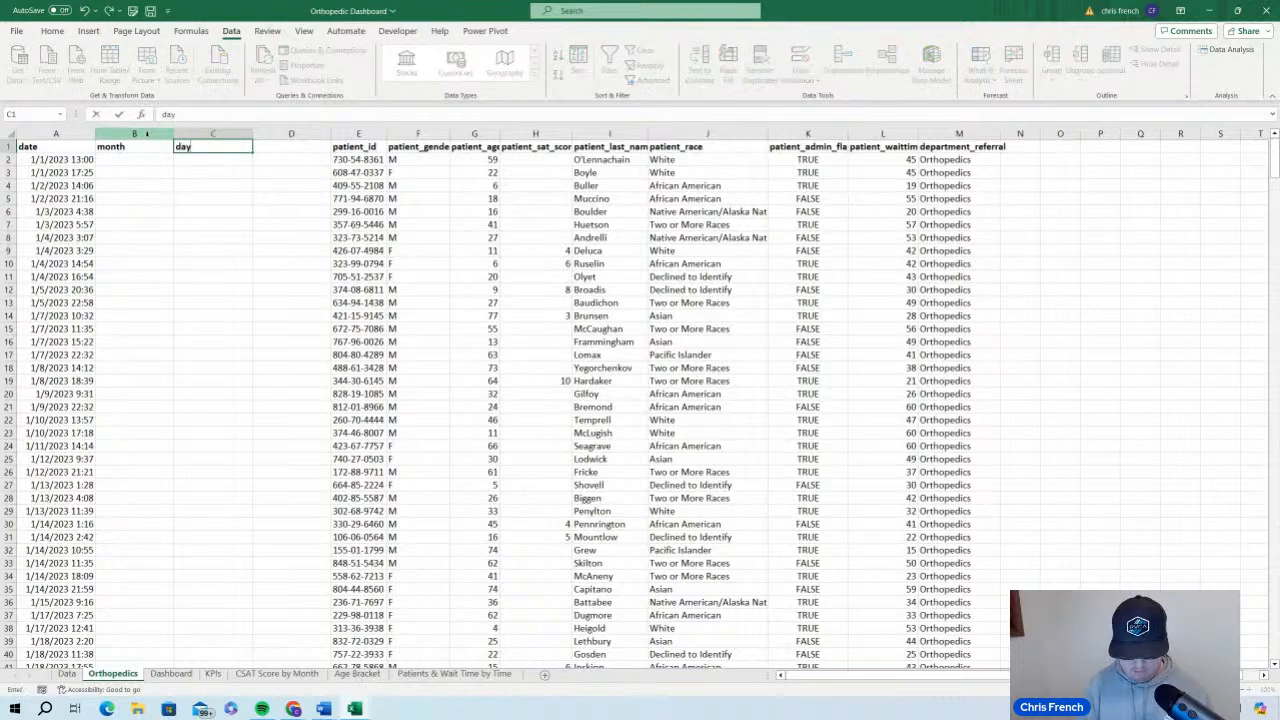
text(_of_week)
key(Tab)
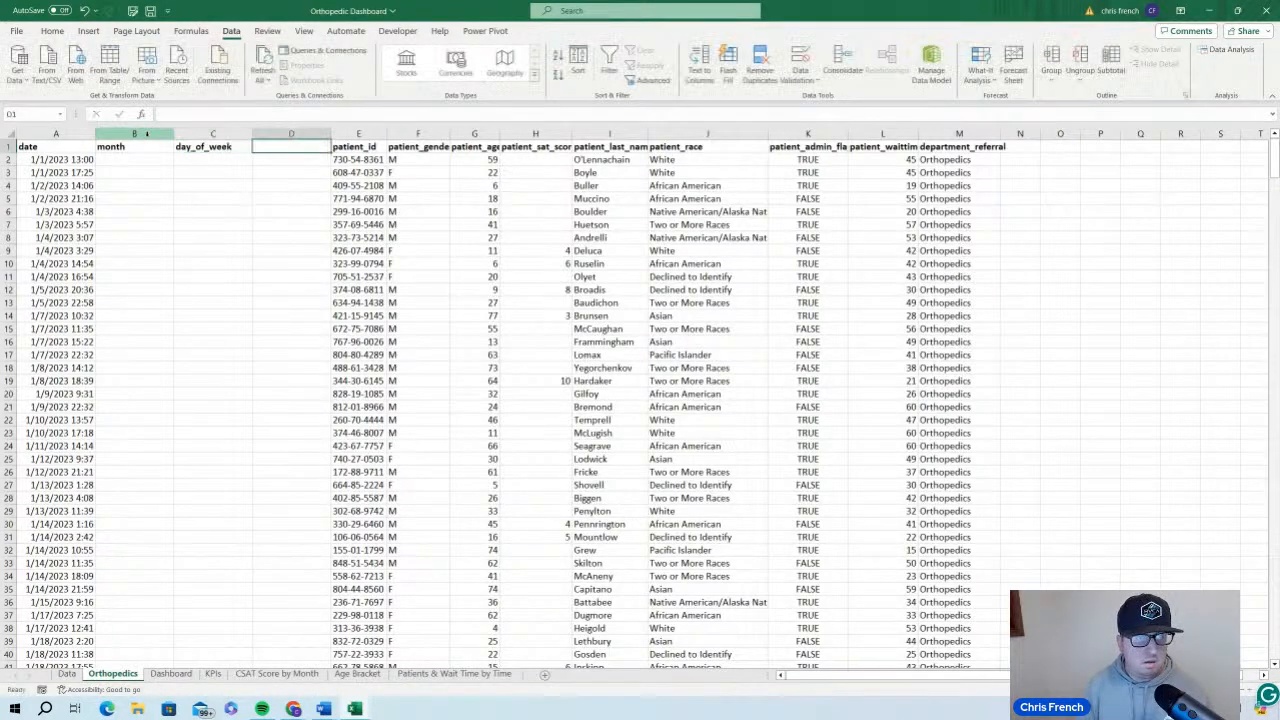
text(timeframe)
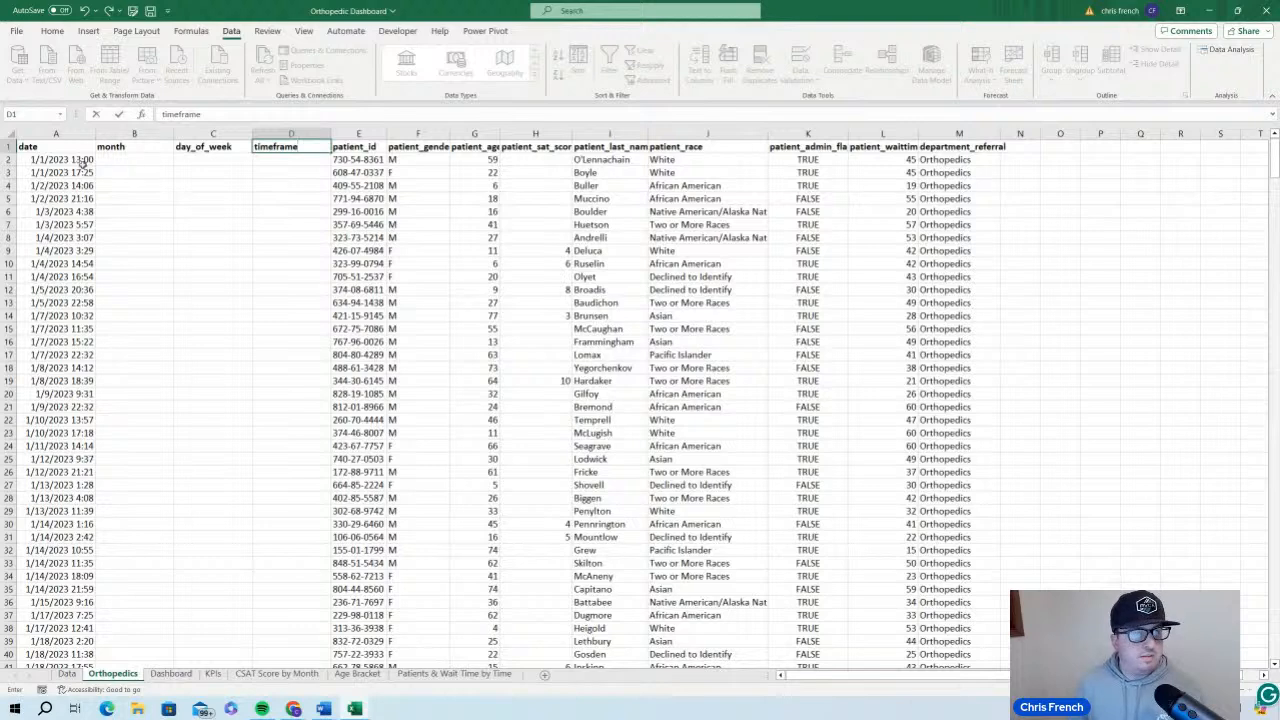
click(80, 165)
Enter the formula =TEXT(A2, "mmmm") in cell B2 to extract the full month name from the date
click(52, 31)
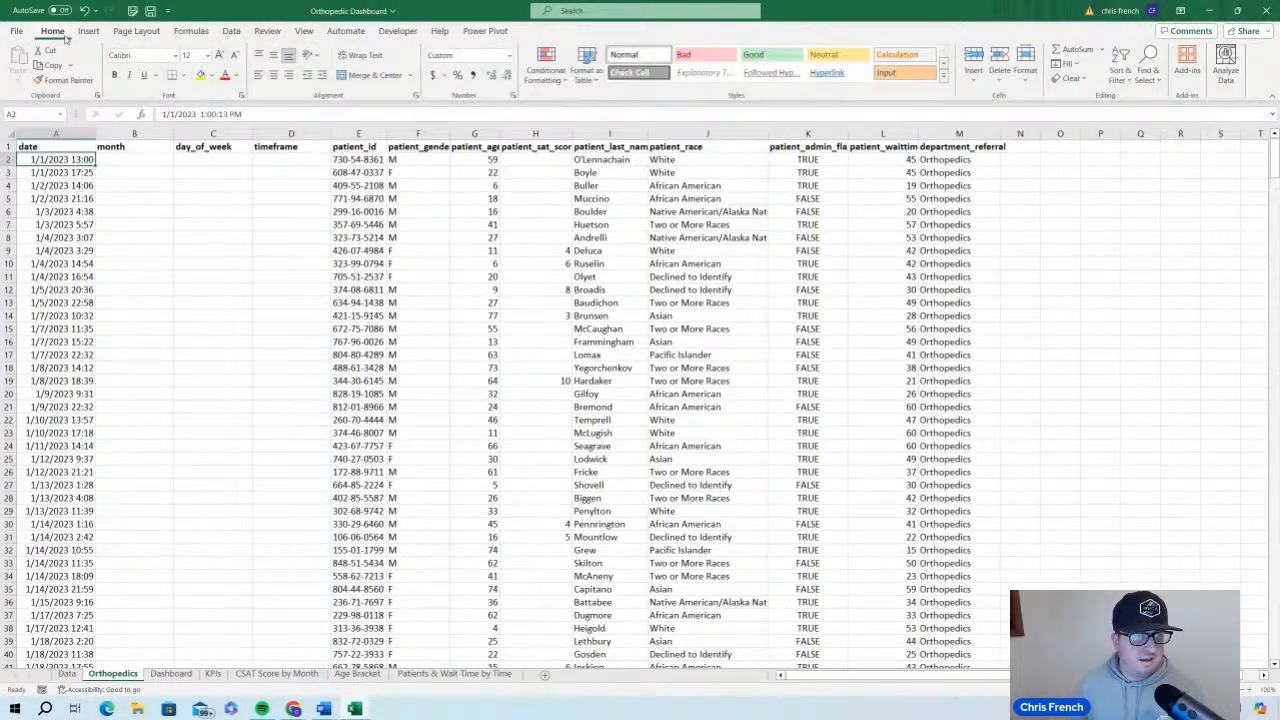
click(143, 160)
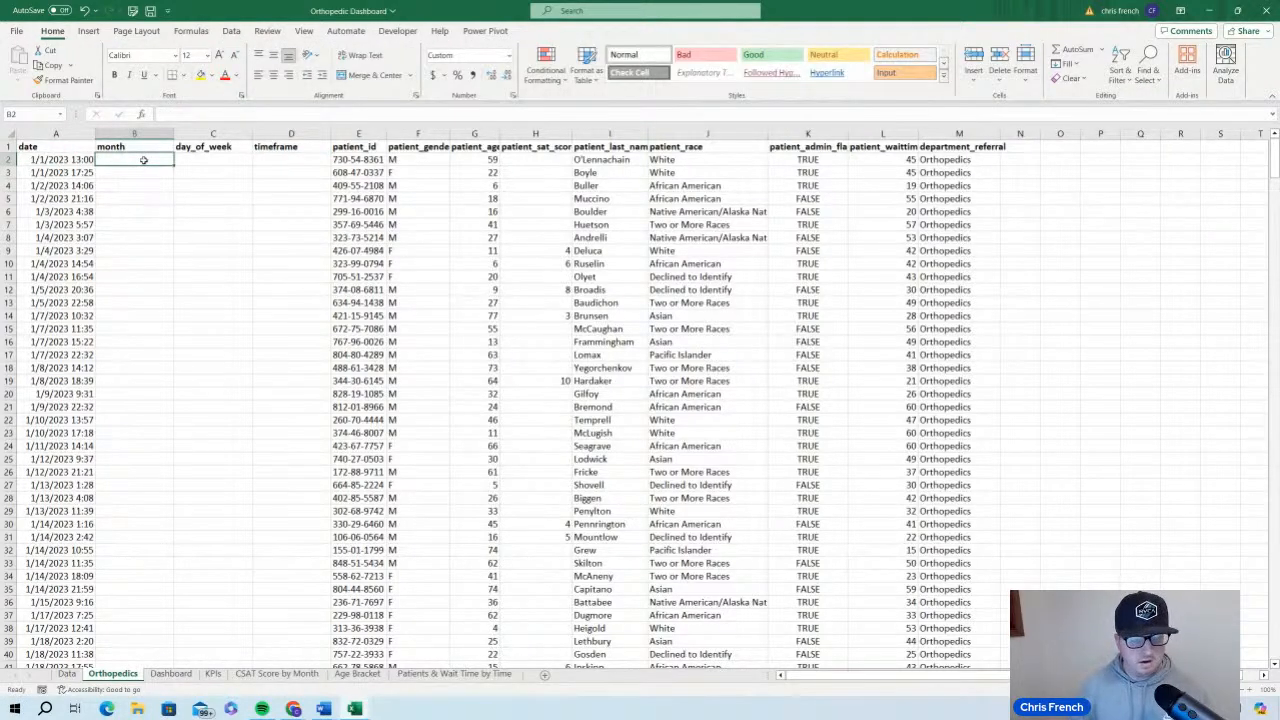
text(=TEXT)
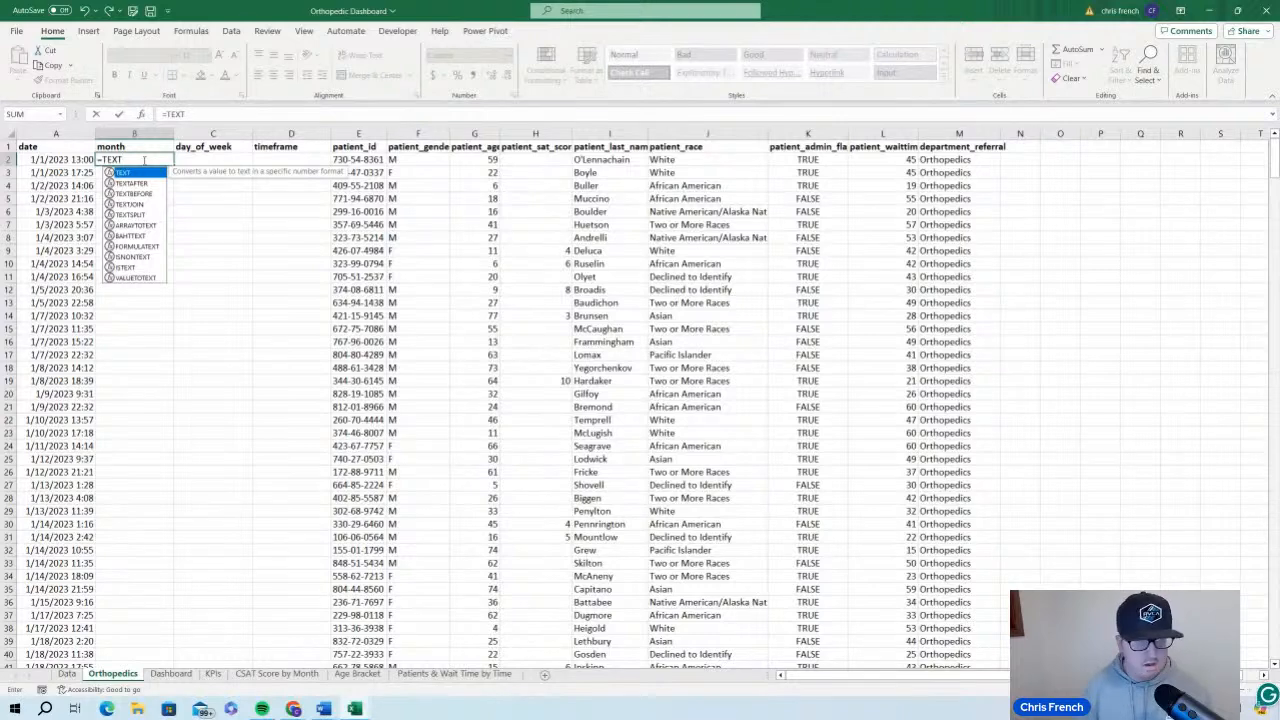
text(()
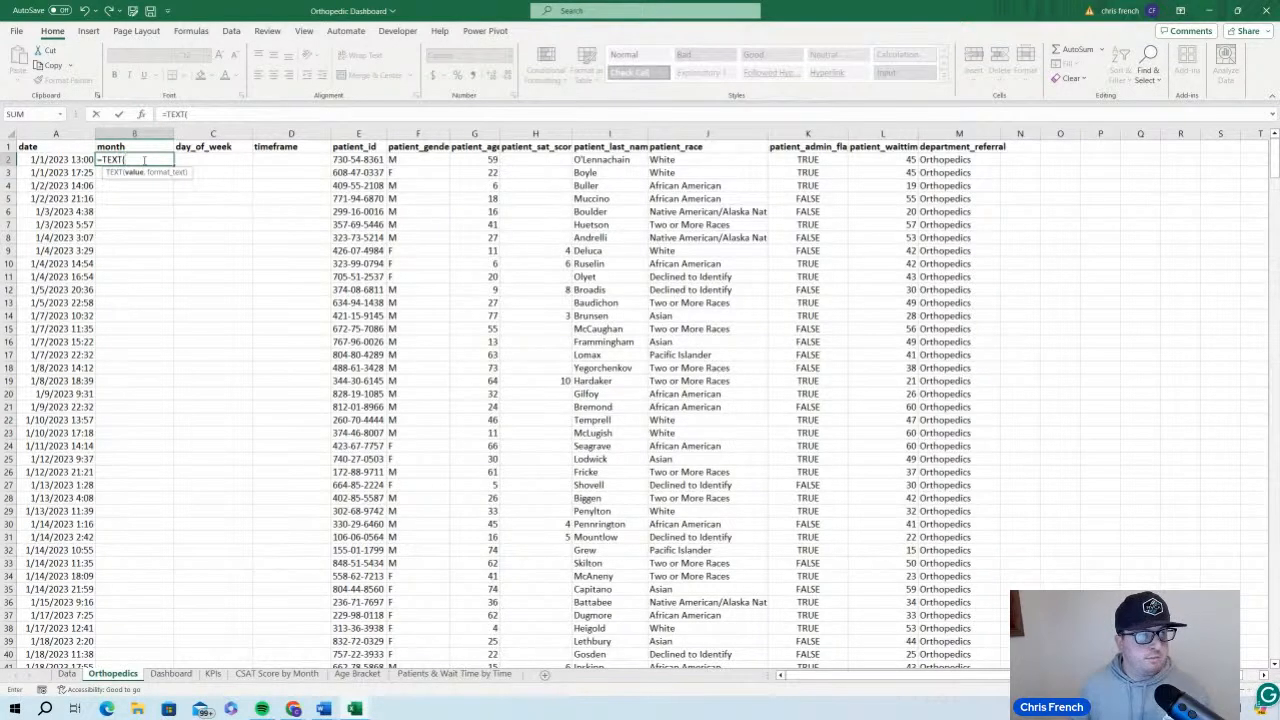
click(72, 160)
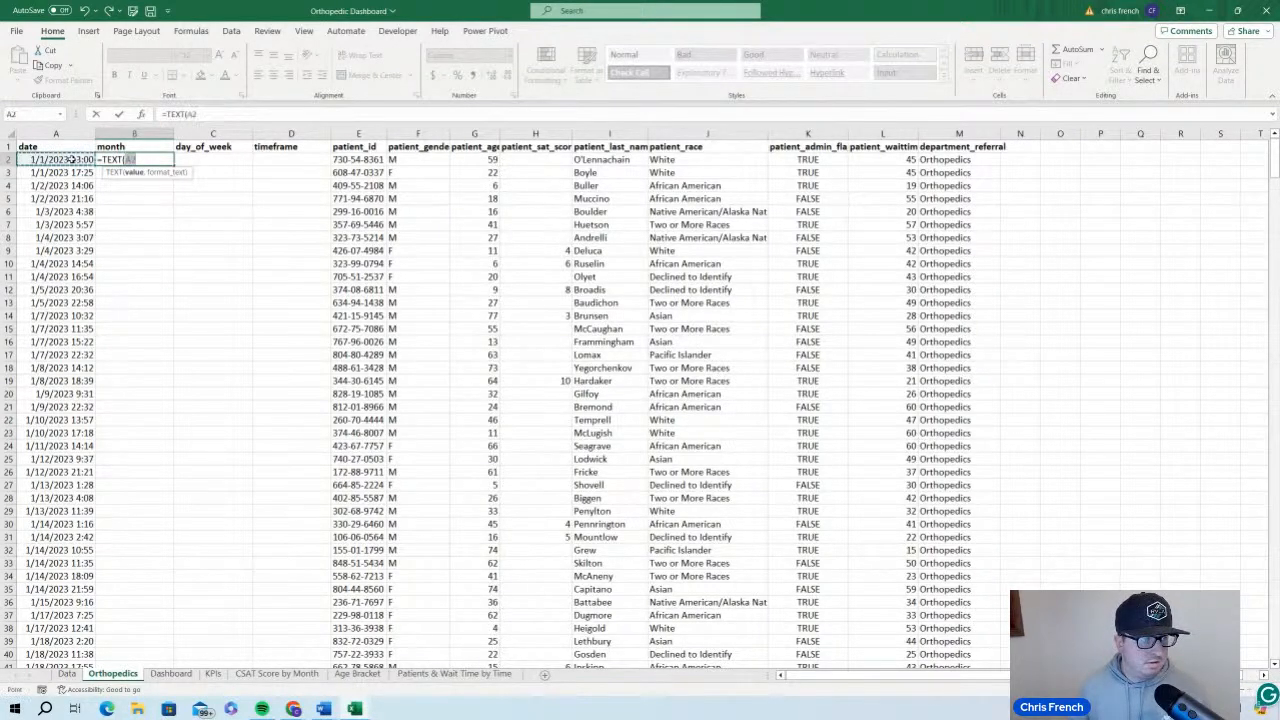
text(, )
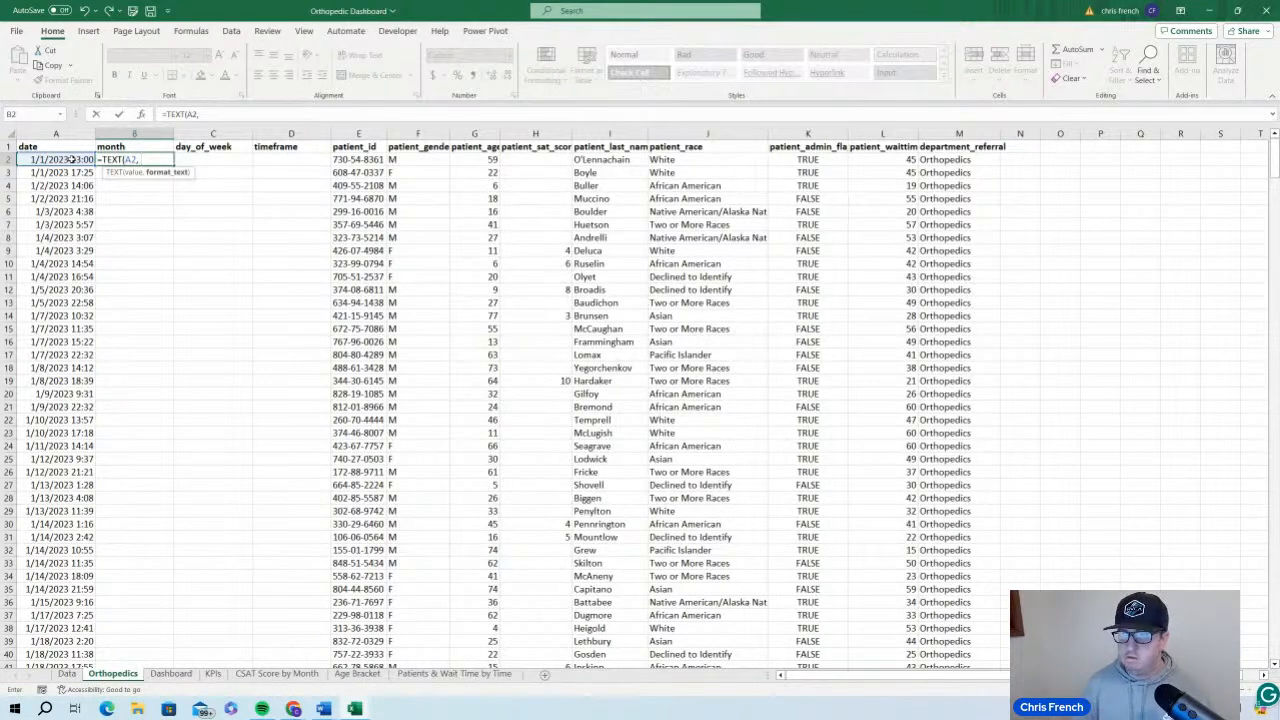
text(")
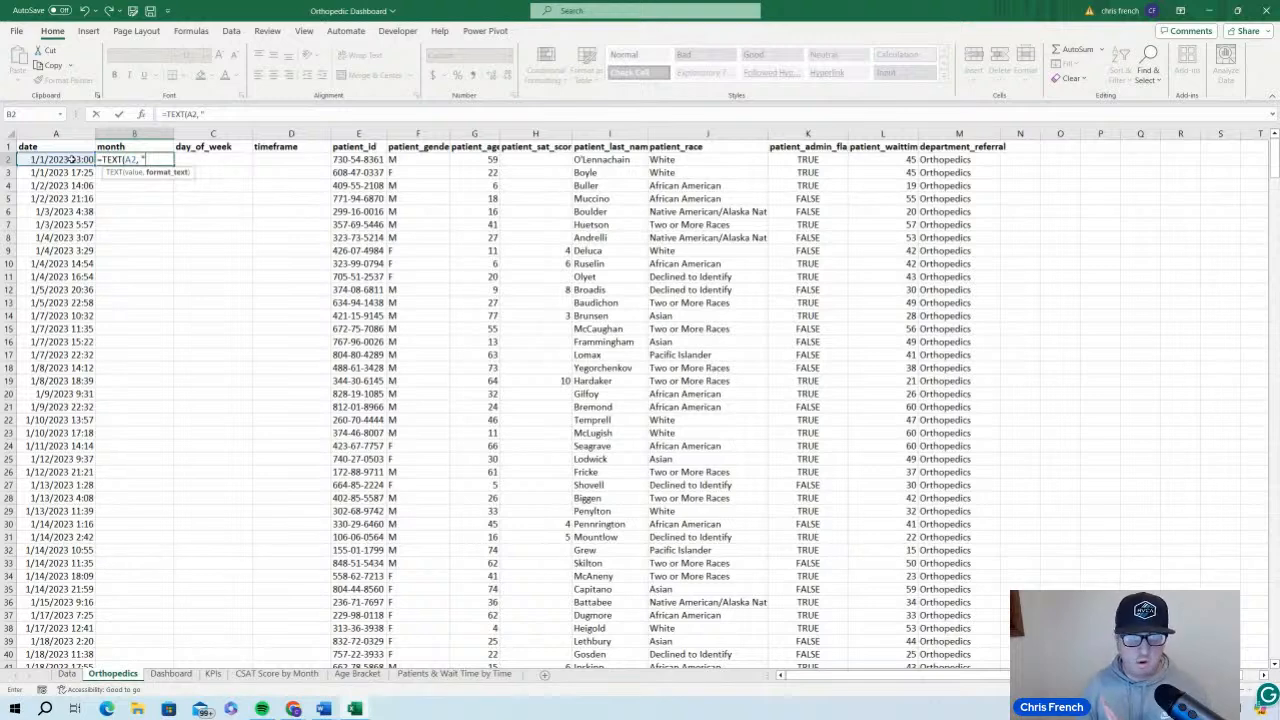
text(mmmm)
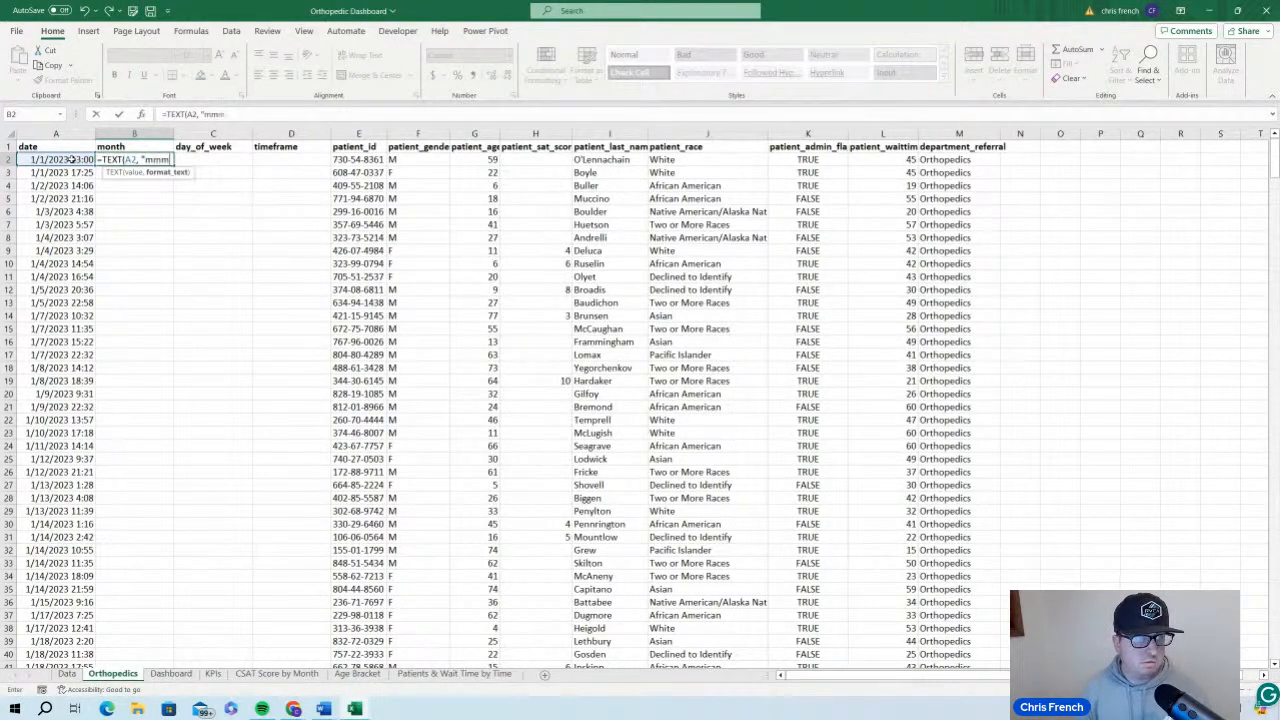
text(m")
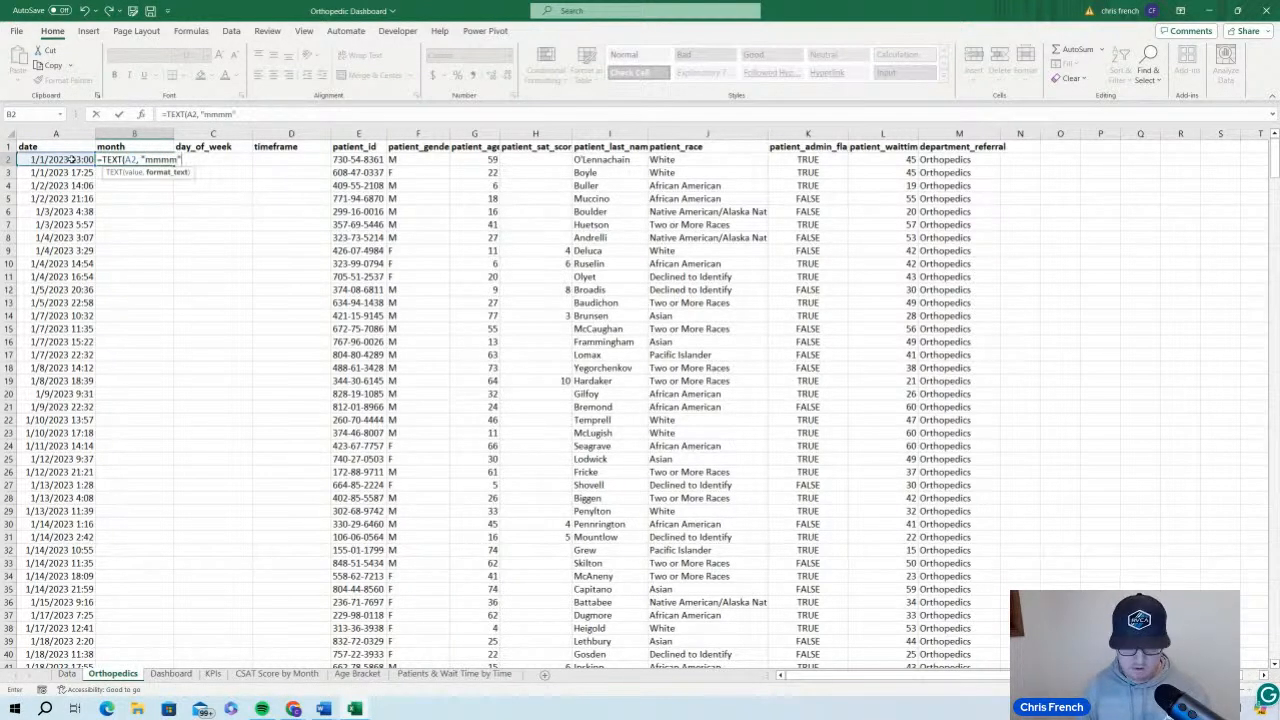
text())
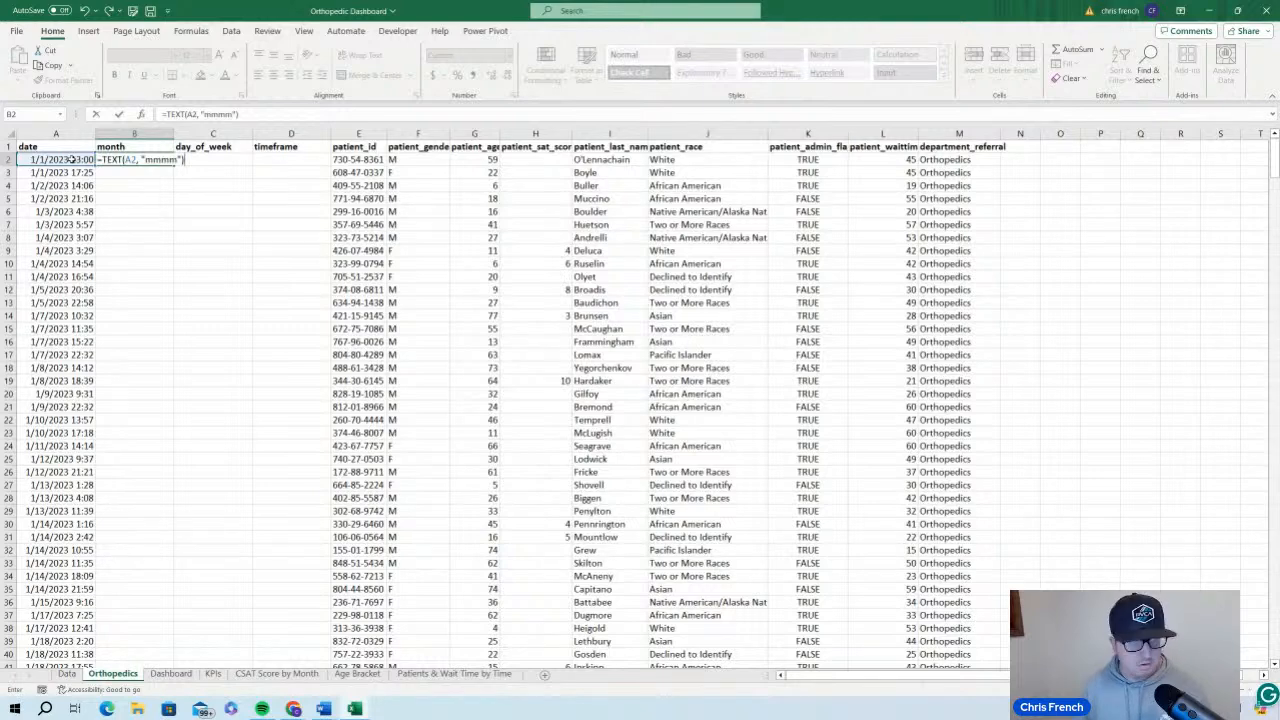
key(Return)
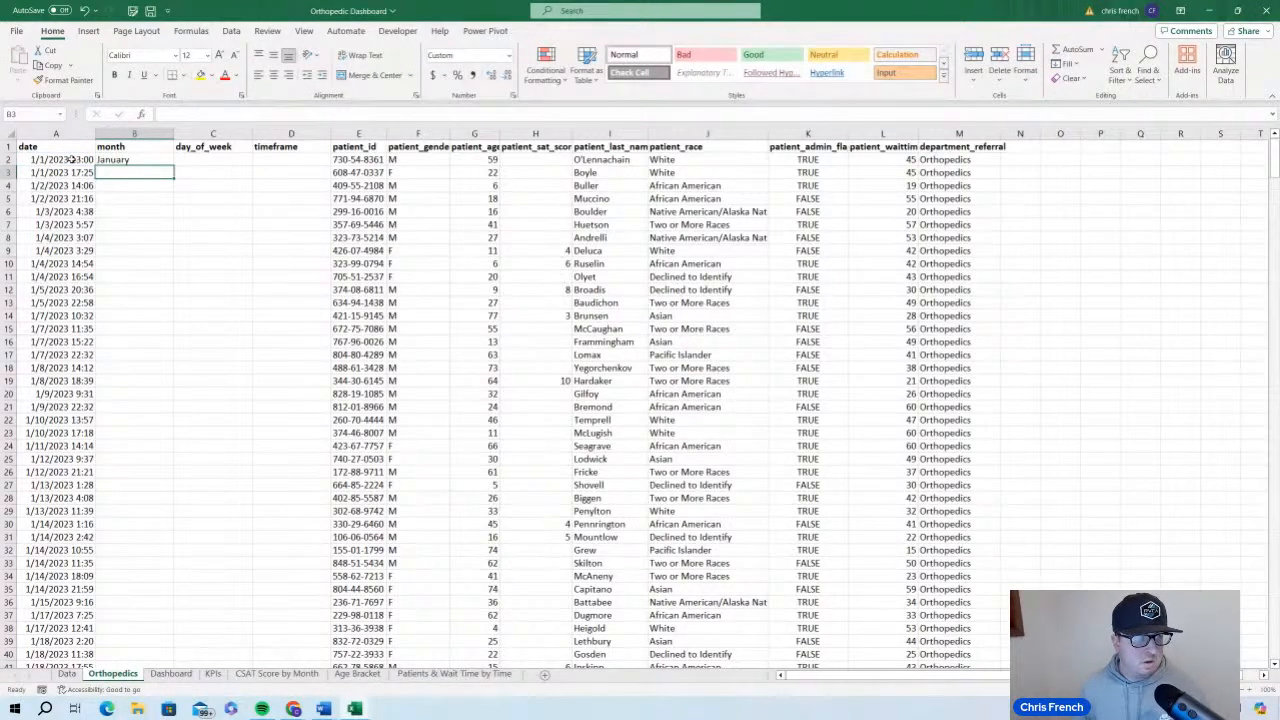
Change the format code in cell B2's TEXT formula to "mmm" for an abbreviated month name
click(118, 162)
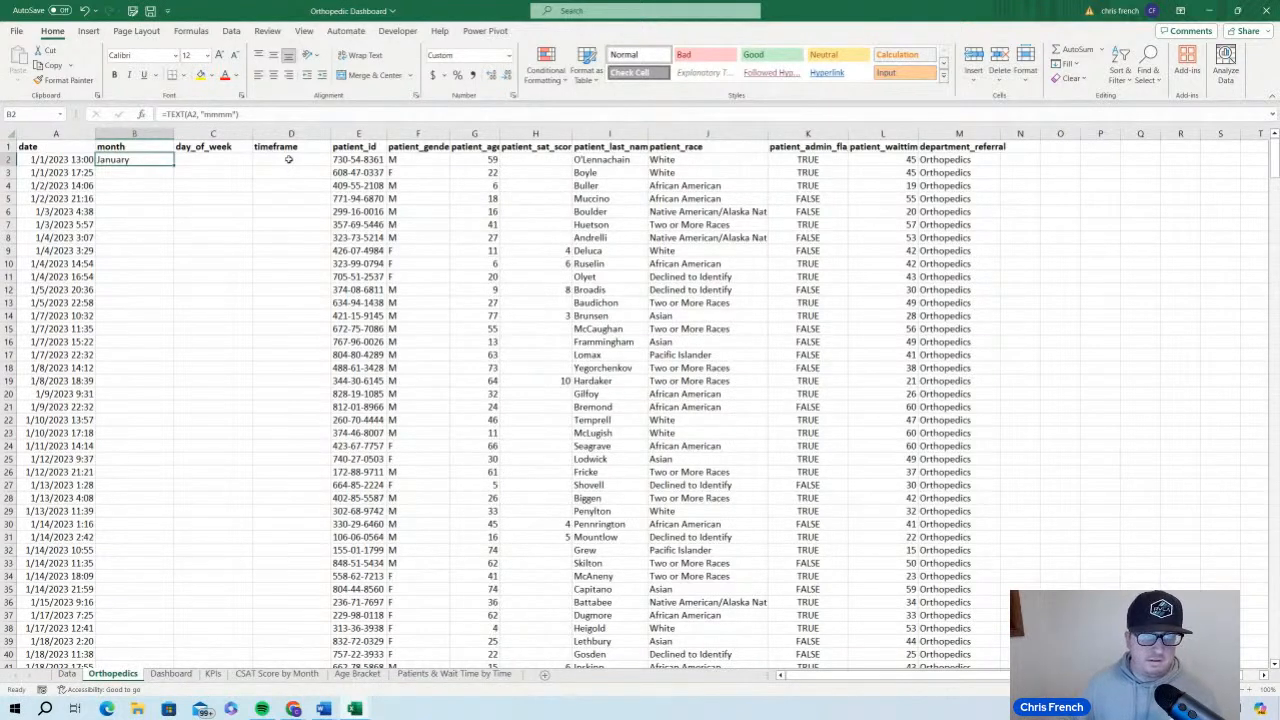
click(238, 114)
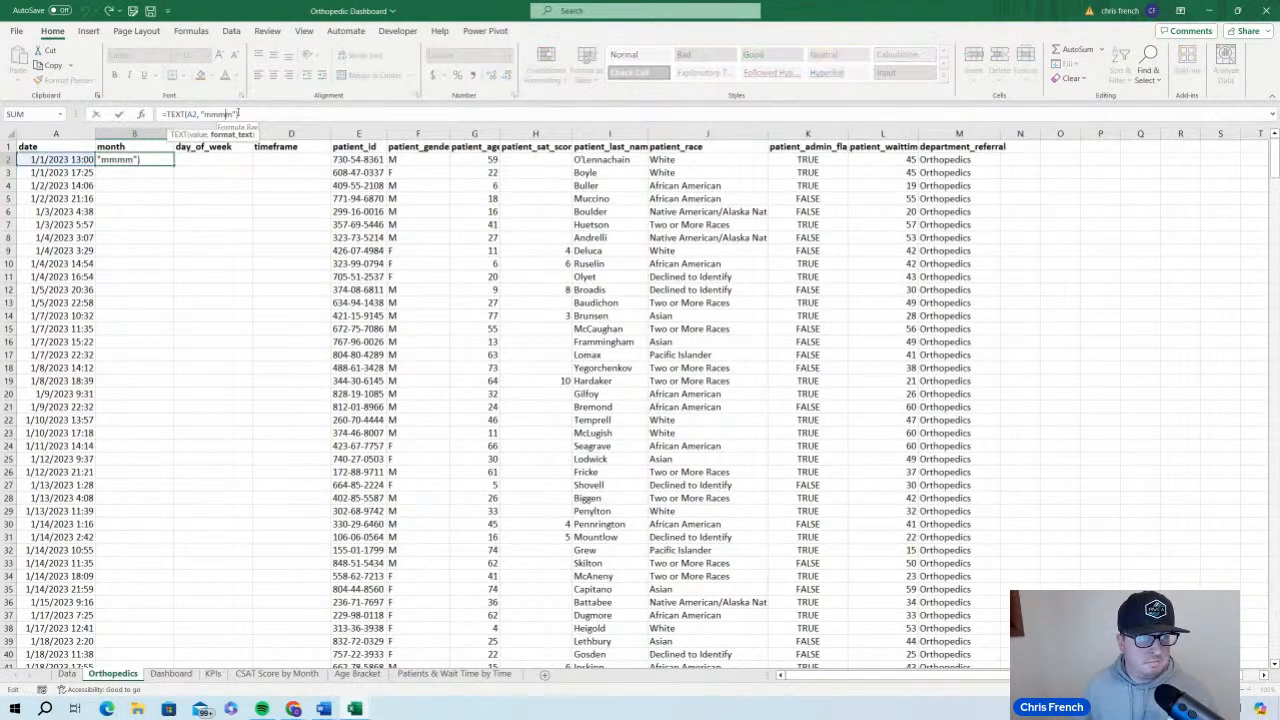
key(BackSpace)
key(Return)
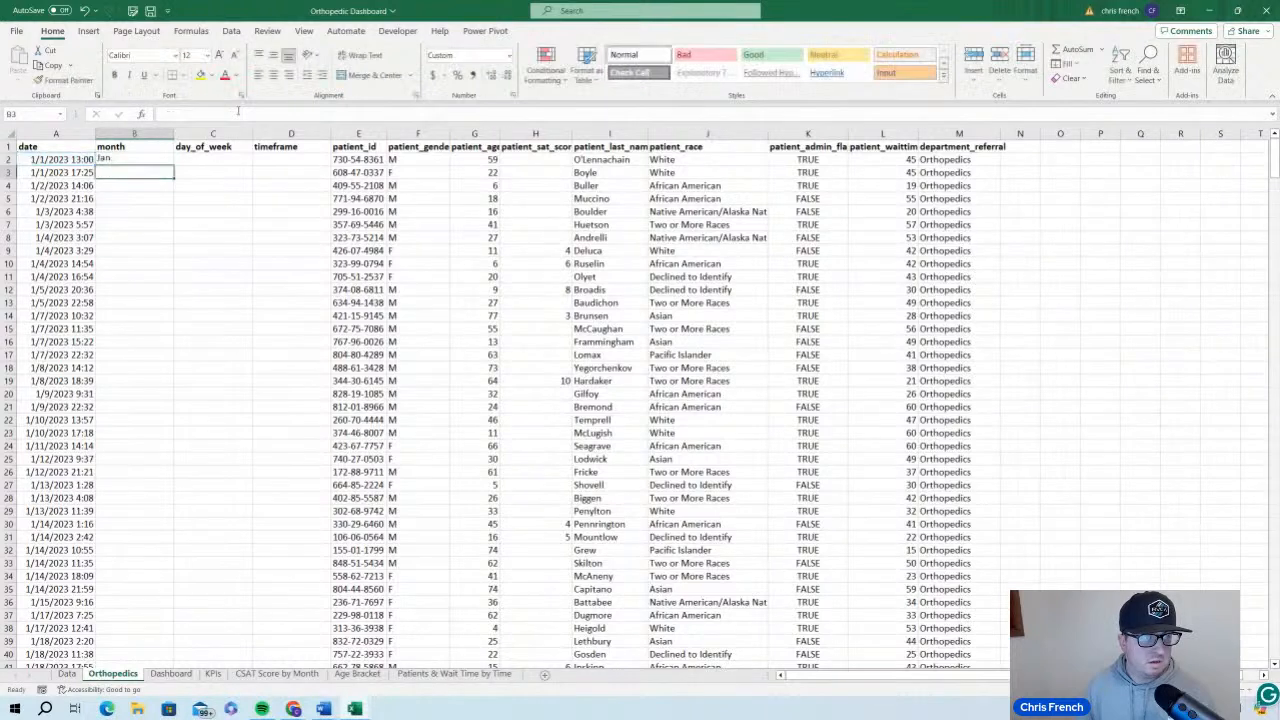
Restore the format code in cell B2's TEXT formula to "mmmm" for the full month name
click(135, 161)
click(205, 114)
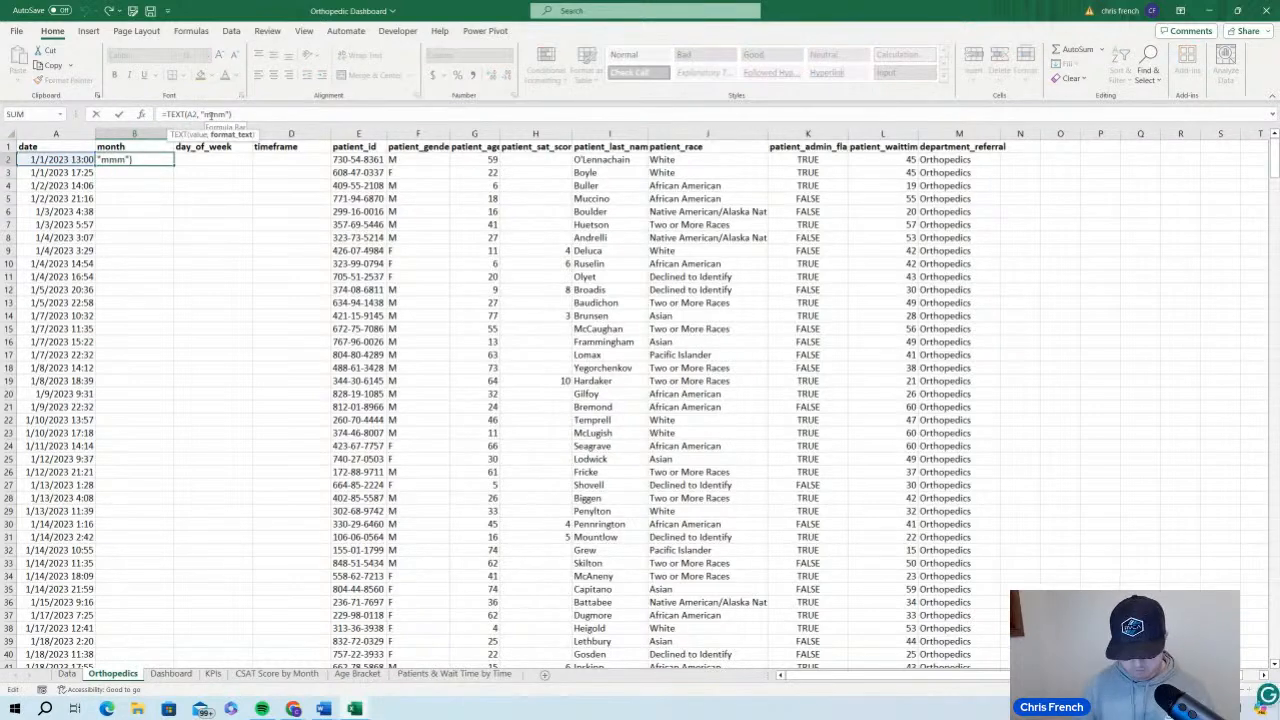
text(m)
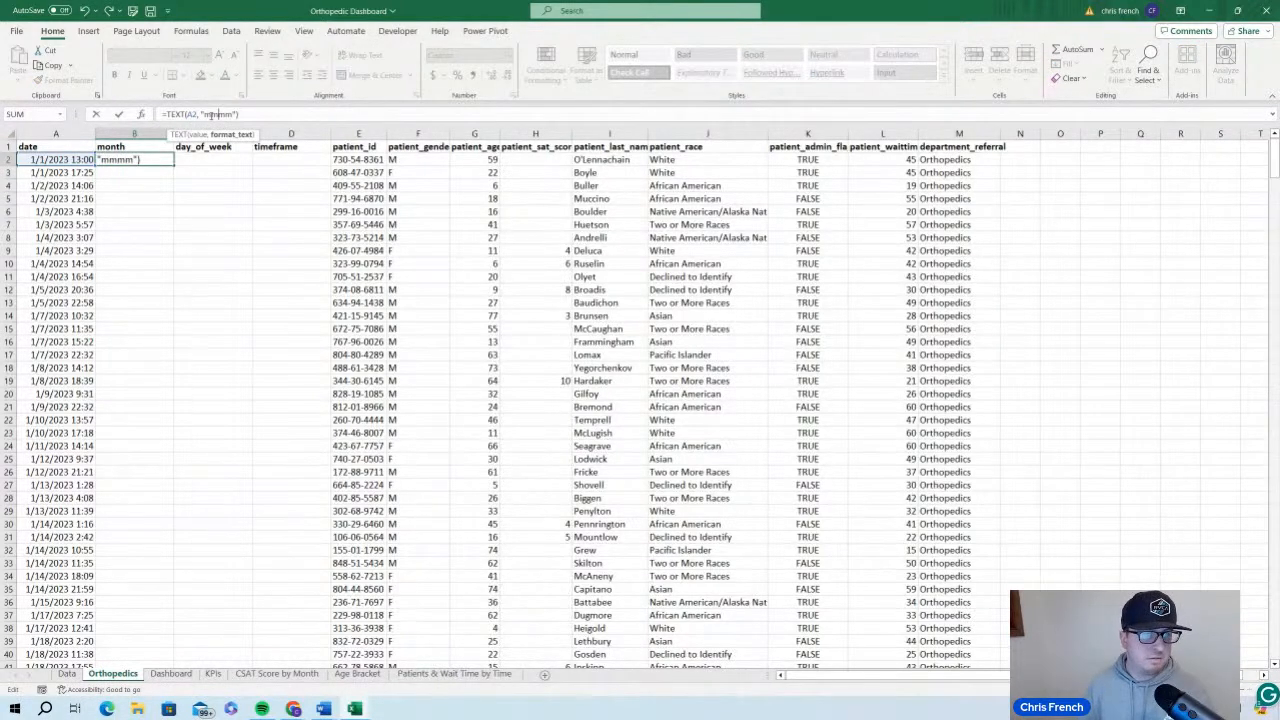
key(Return)
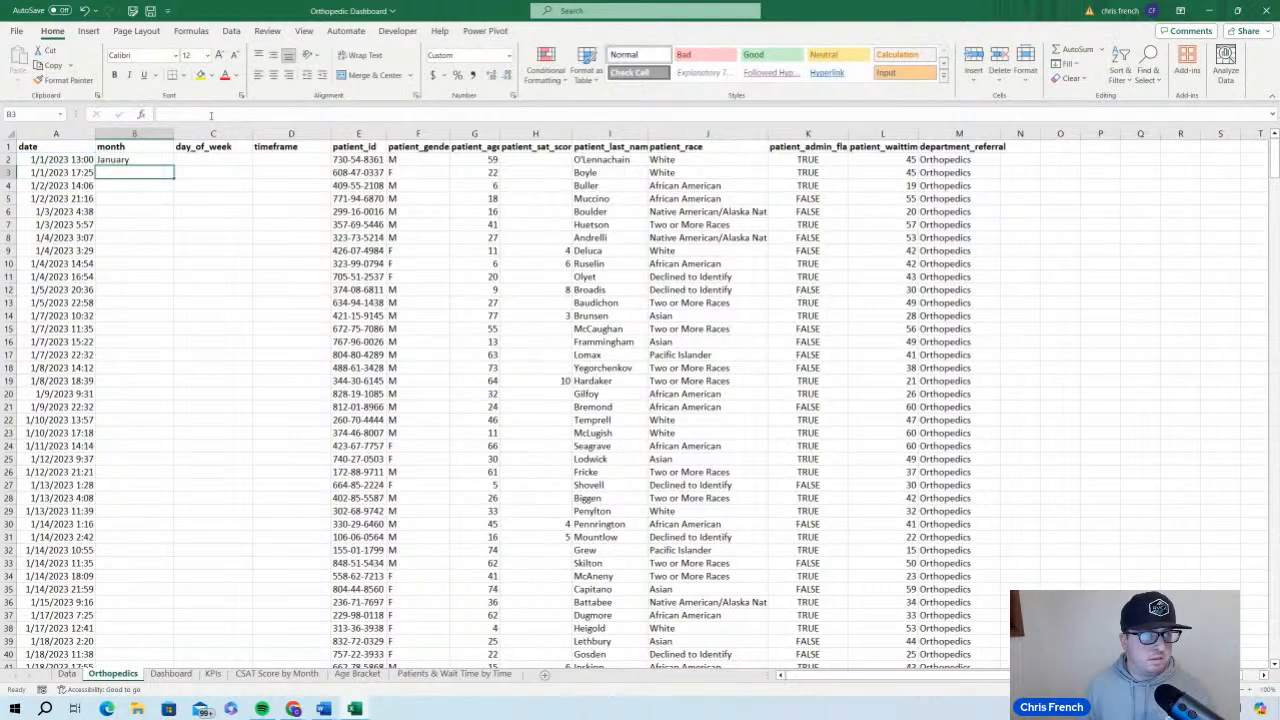
Fill the B2 month formula down the whole column and replace the formulas with their values
click(143, 160)
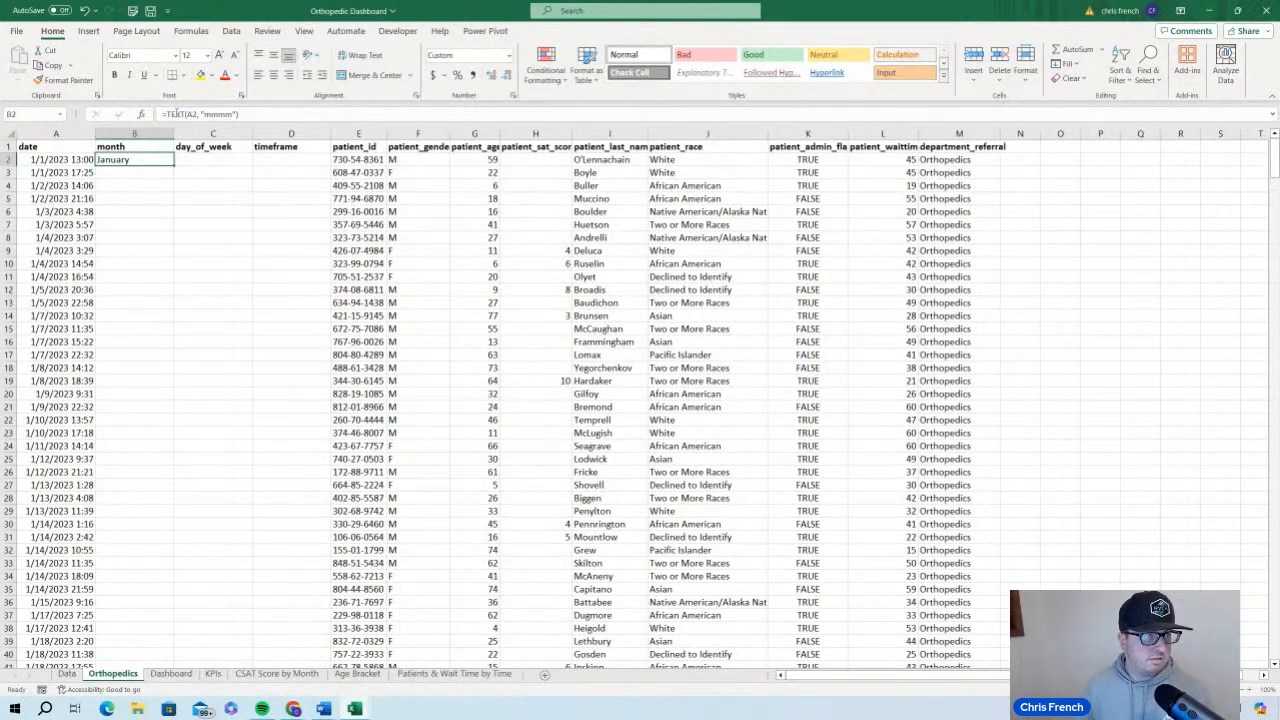
double_click(174, 166)
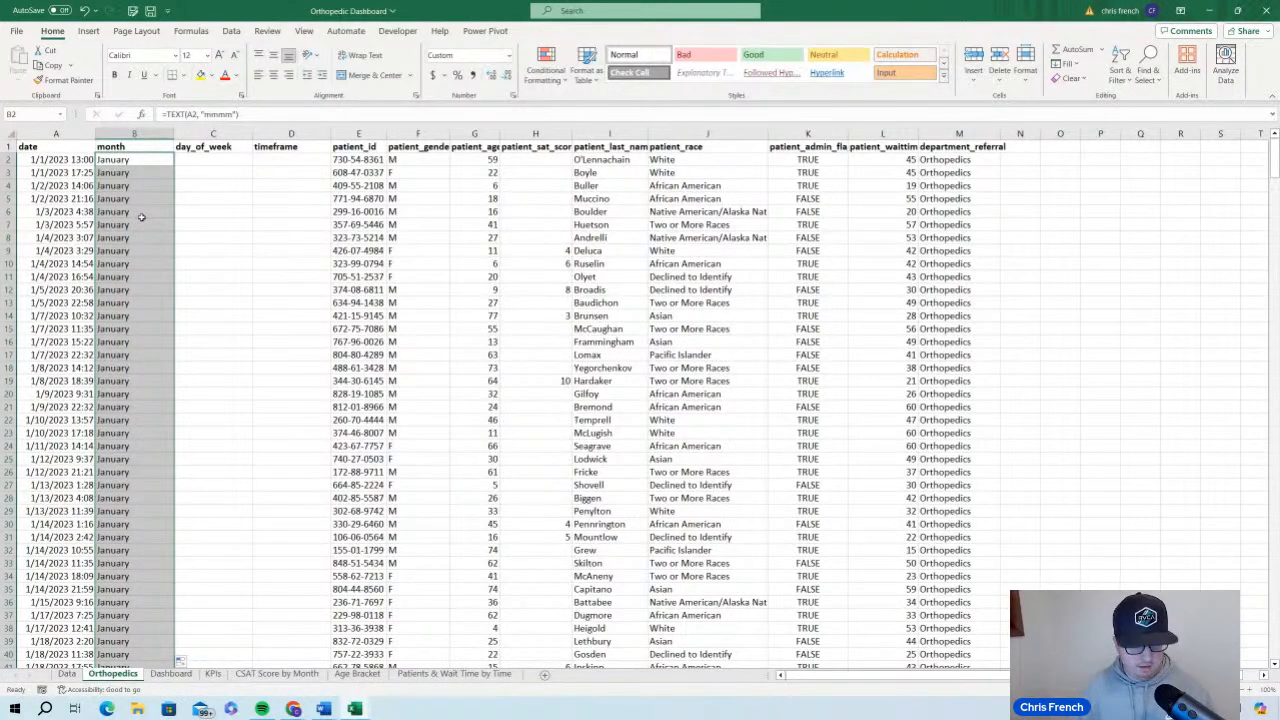
key(ctrl+c)
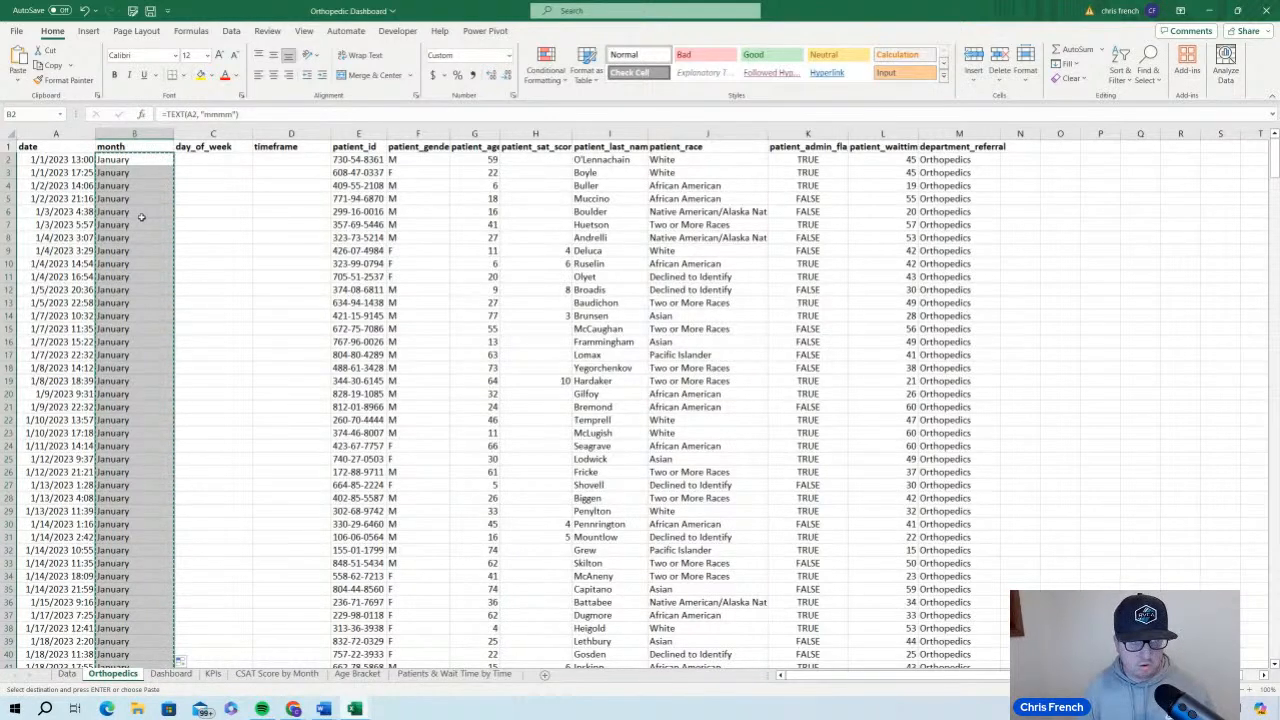
key(ctrl+alt+v)
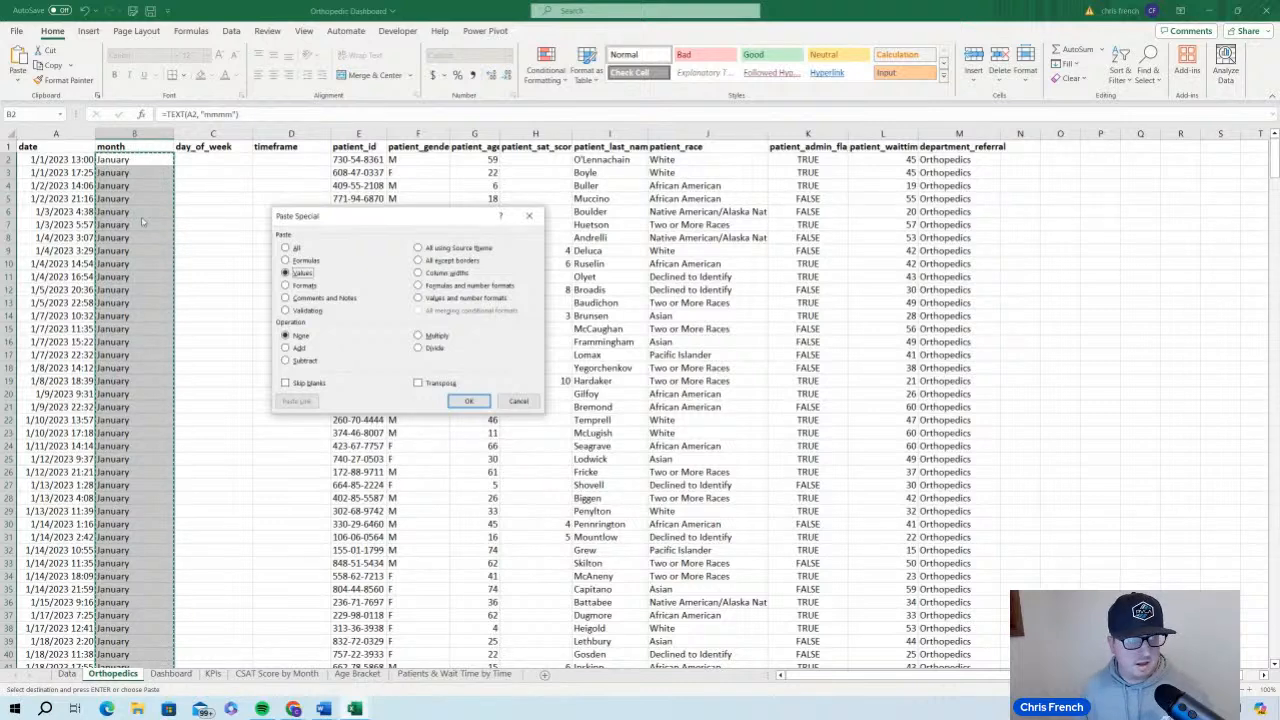
key(Return)
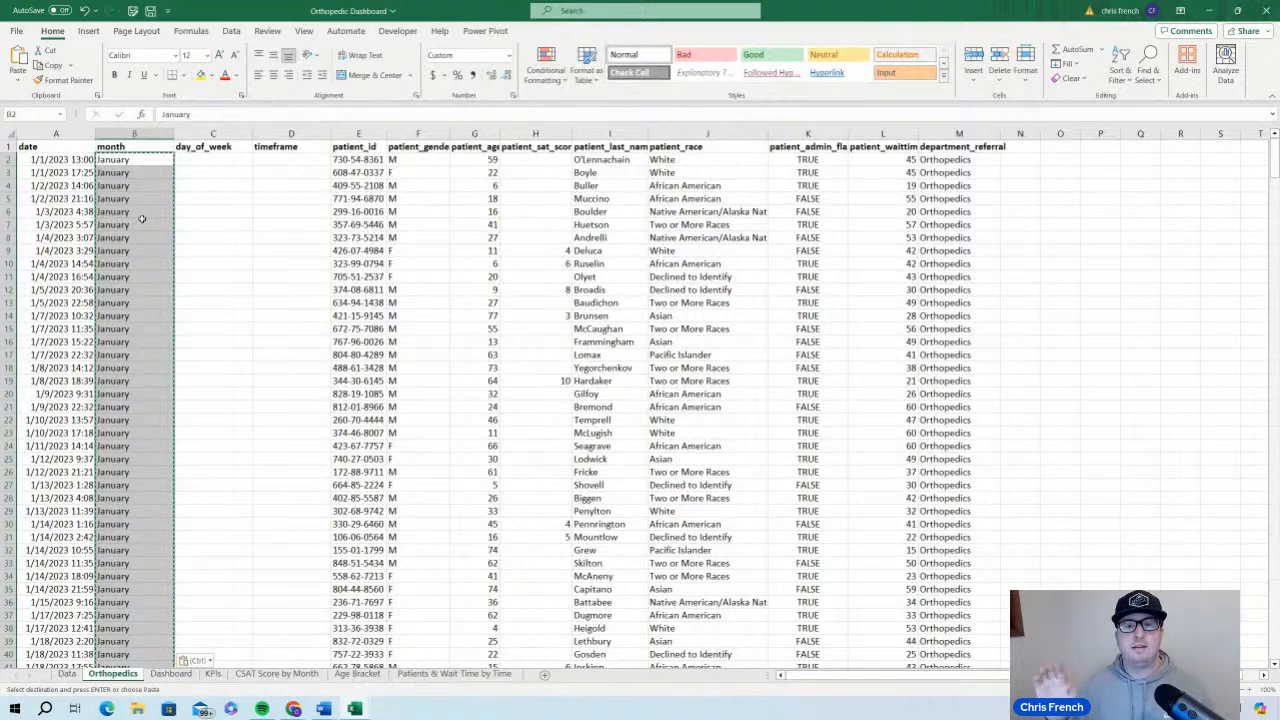
Examine several cells in the month column to check whether they hold plain values instead of formulas
click(211, 211)
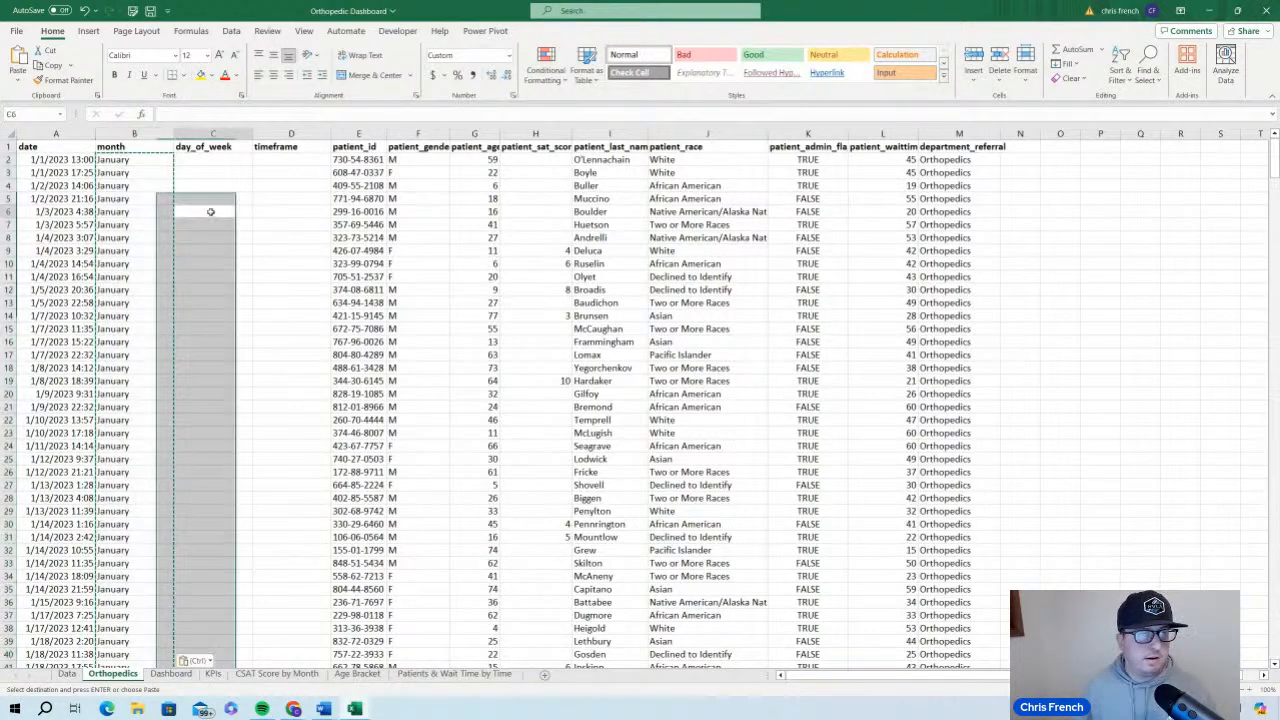
click(137, 188)
click(225, 200)
double_click(225, 200)
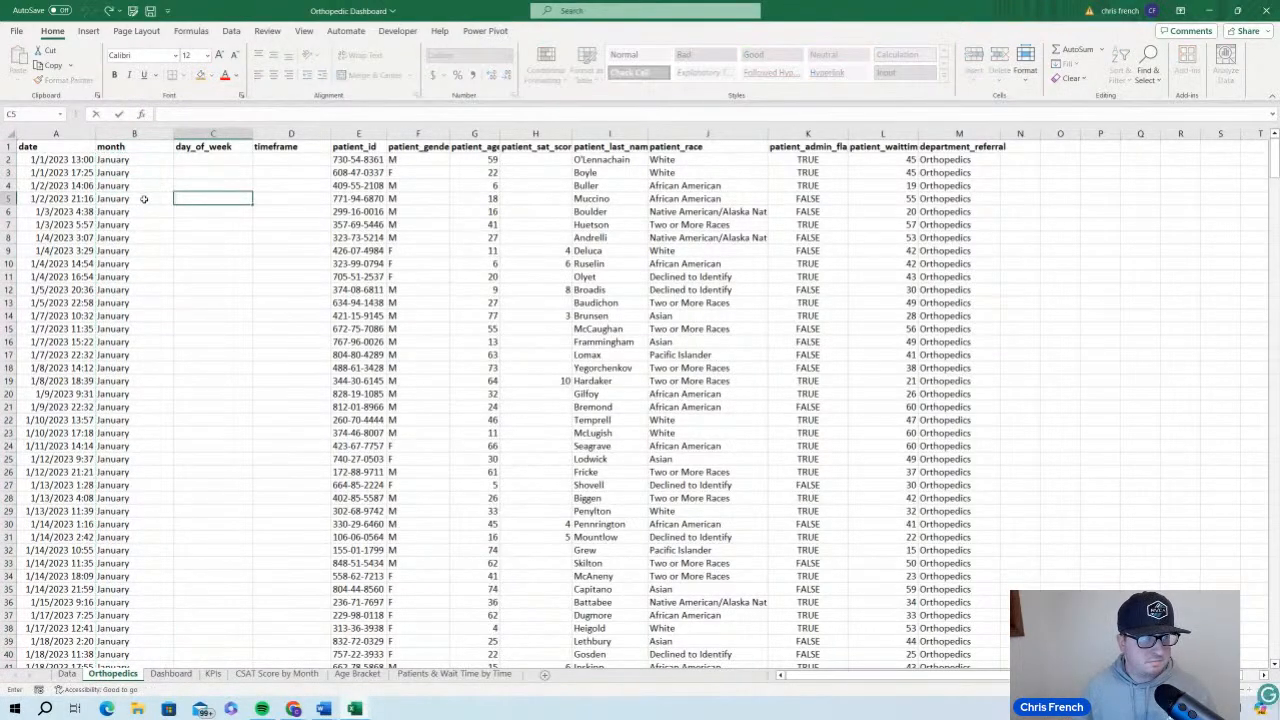
click(132, 237)
click(132, 290)
click(130, 249)
click(136, 186)
click(136, 172)
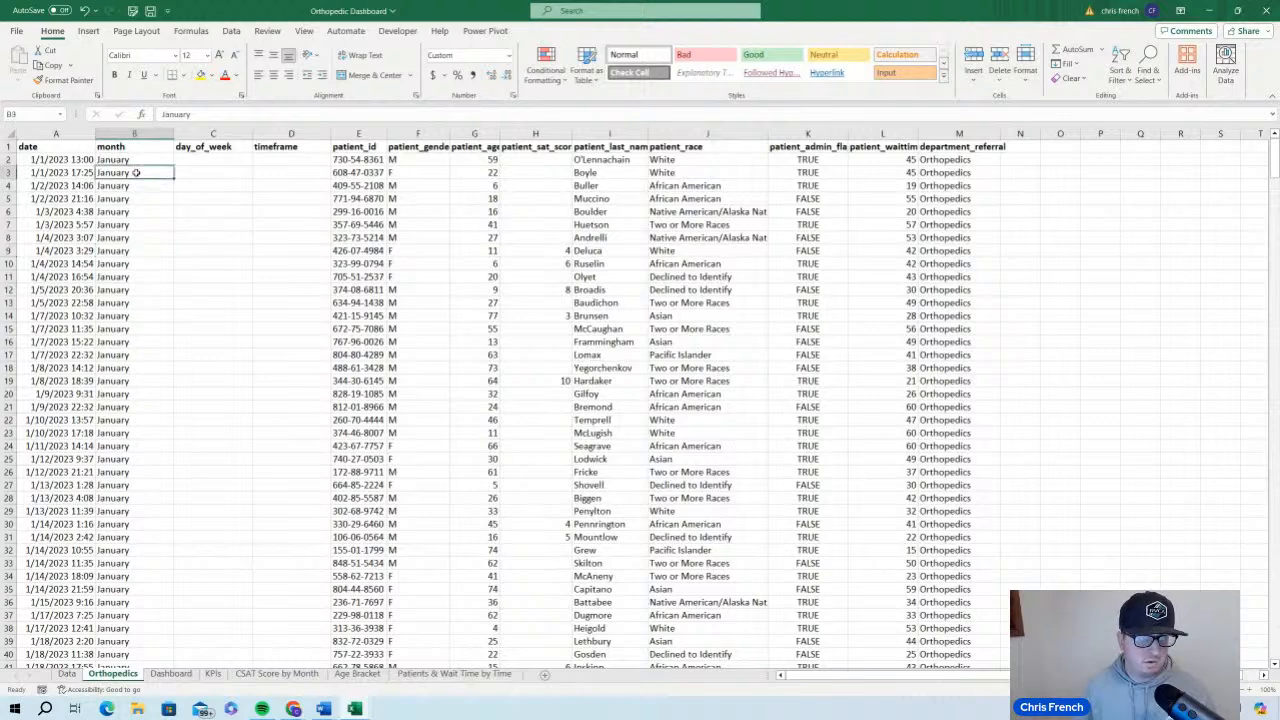
click(162, 224)
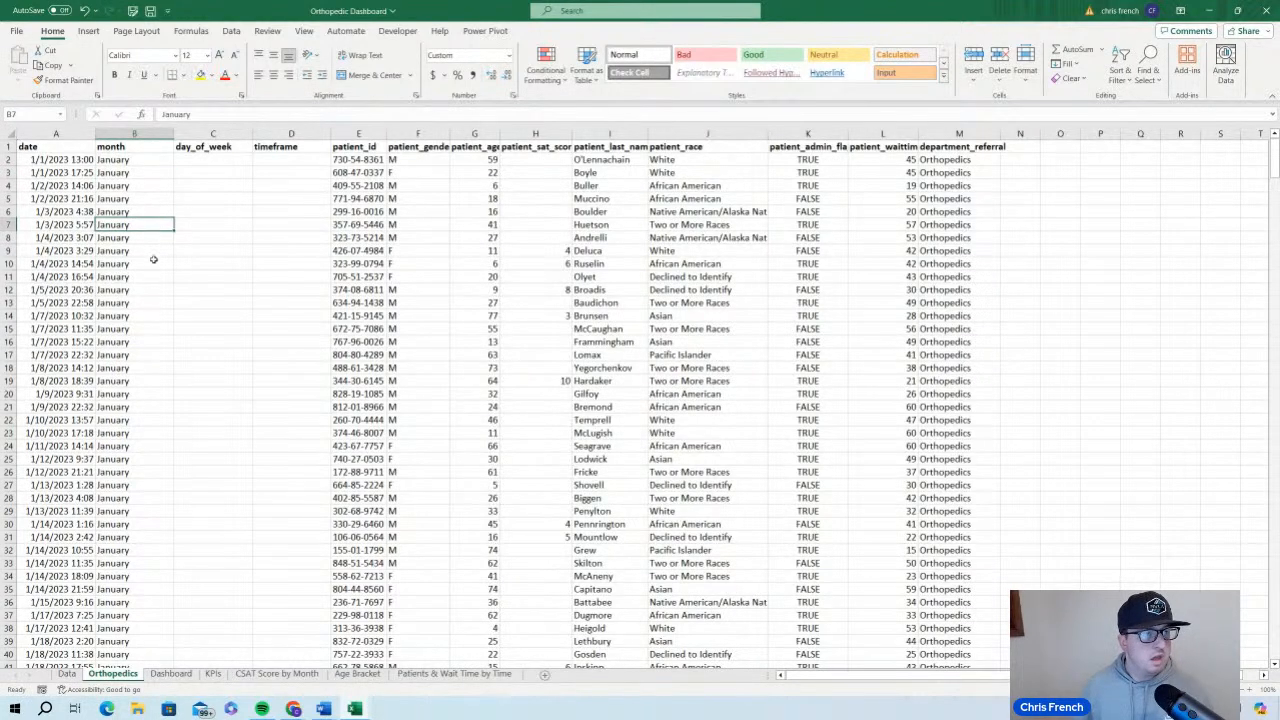
click(155, 250)
click(148, 276)
click(144, 327)
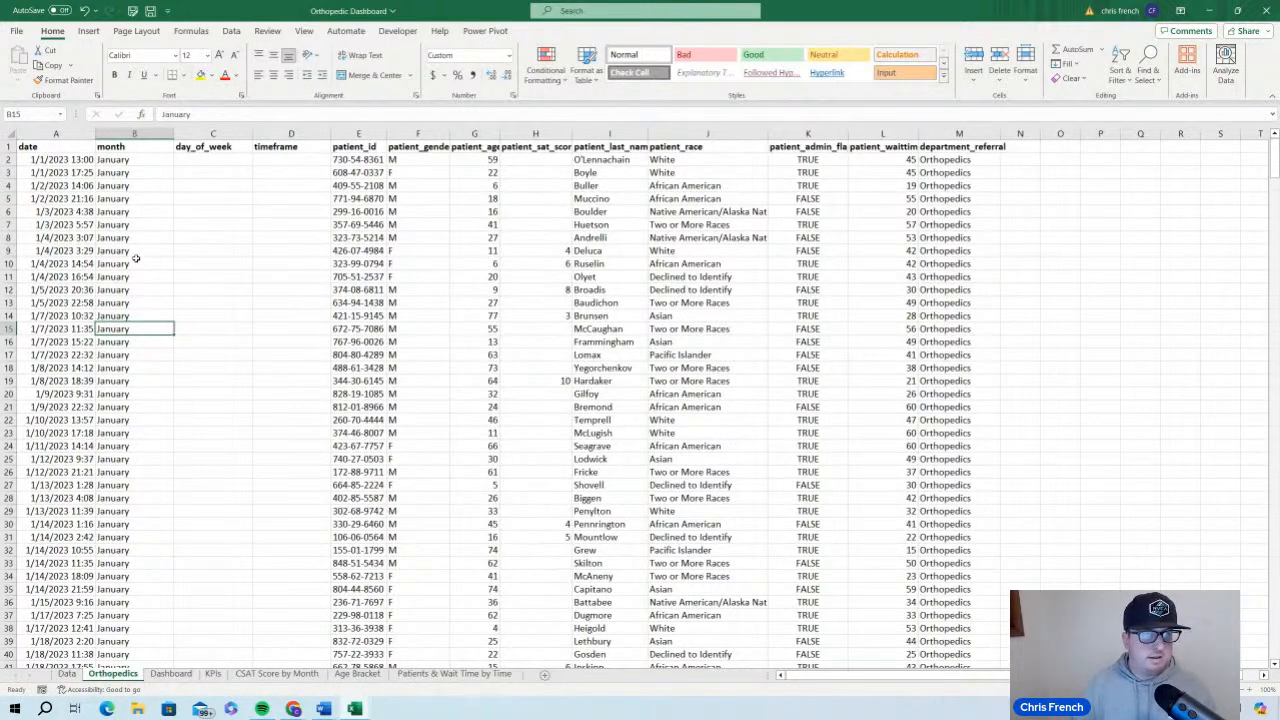
click(147, 170)
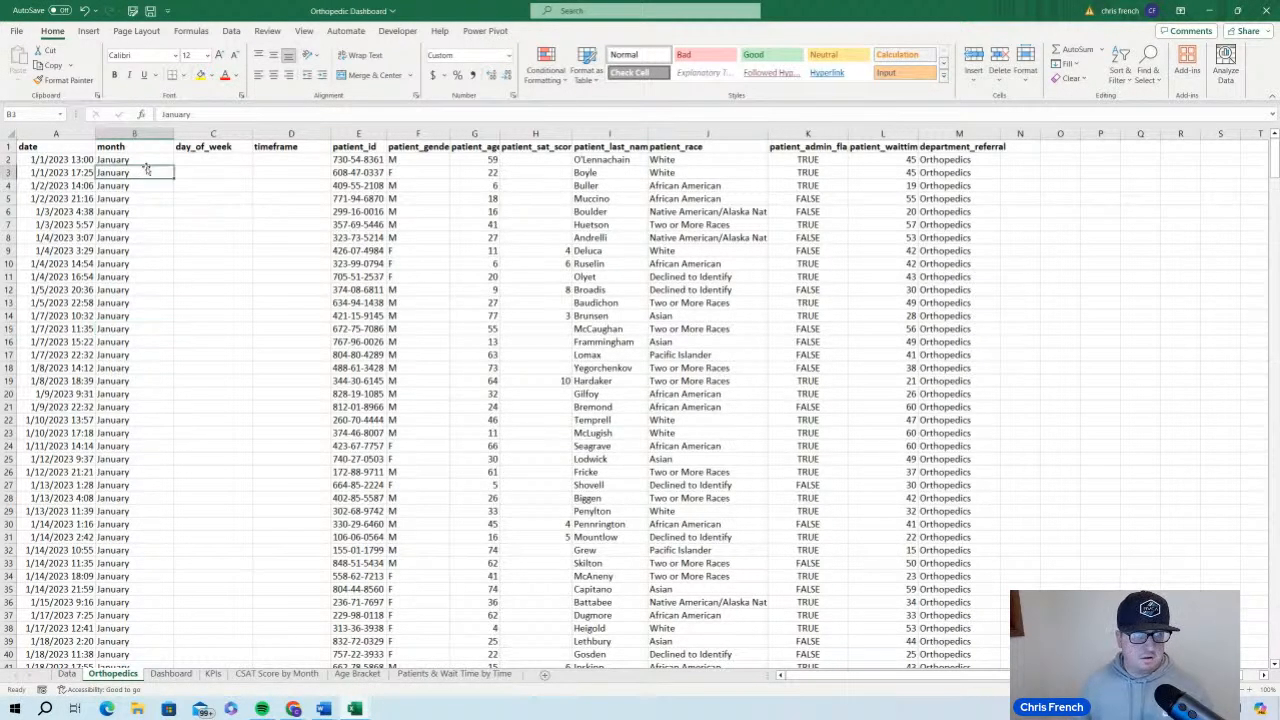
click(149, 158)
Enter the formula =TEXT(A2, "dddd") in cell C2 to extract the full weekday name from the date
click(209, 163)
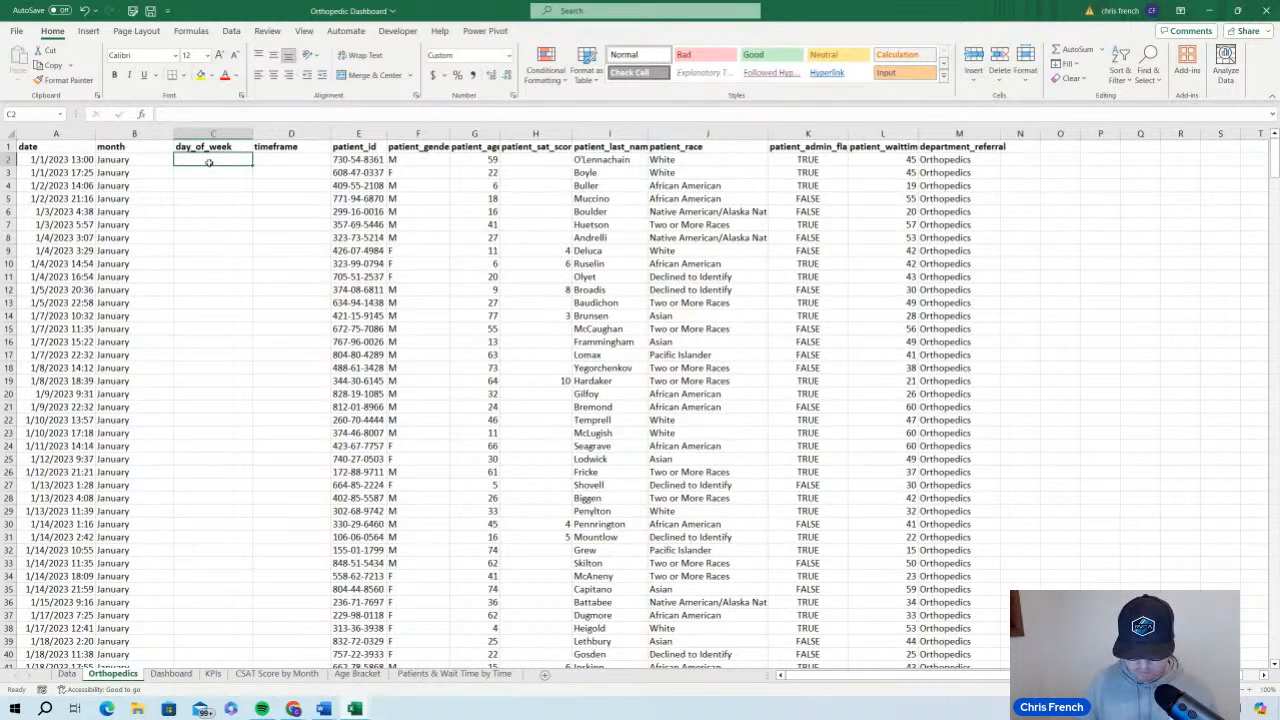
text(=TEXT()
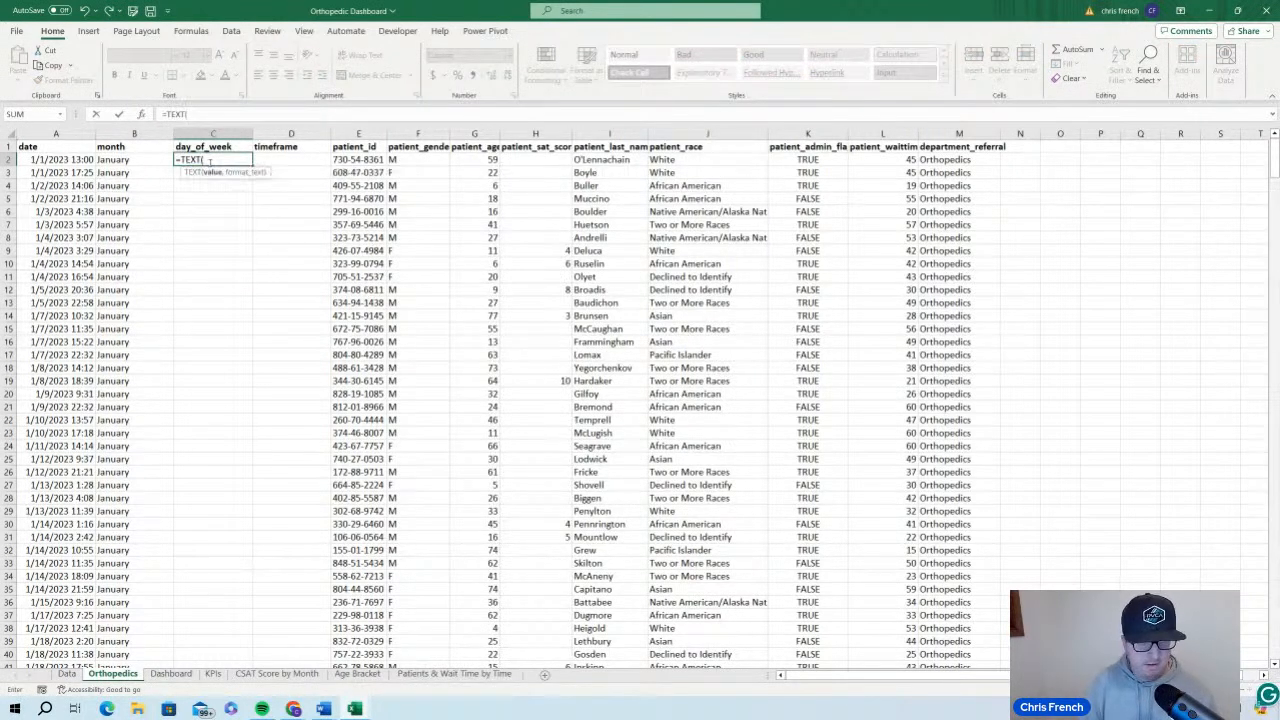
click(88, 160)
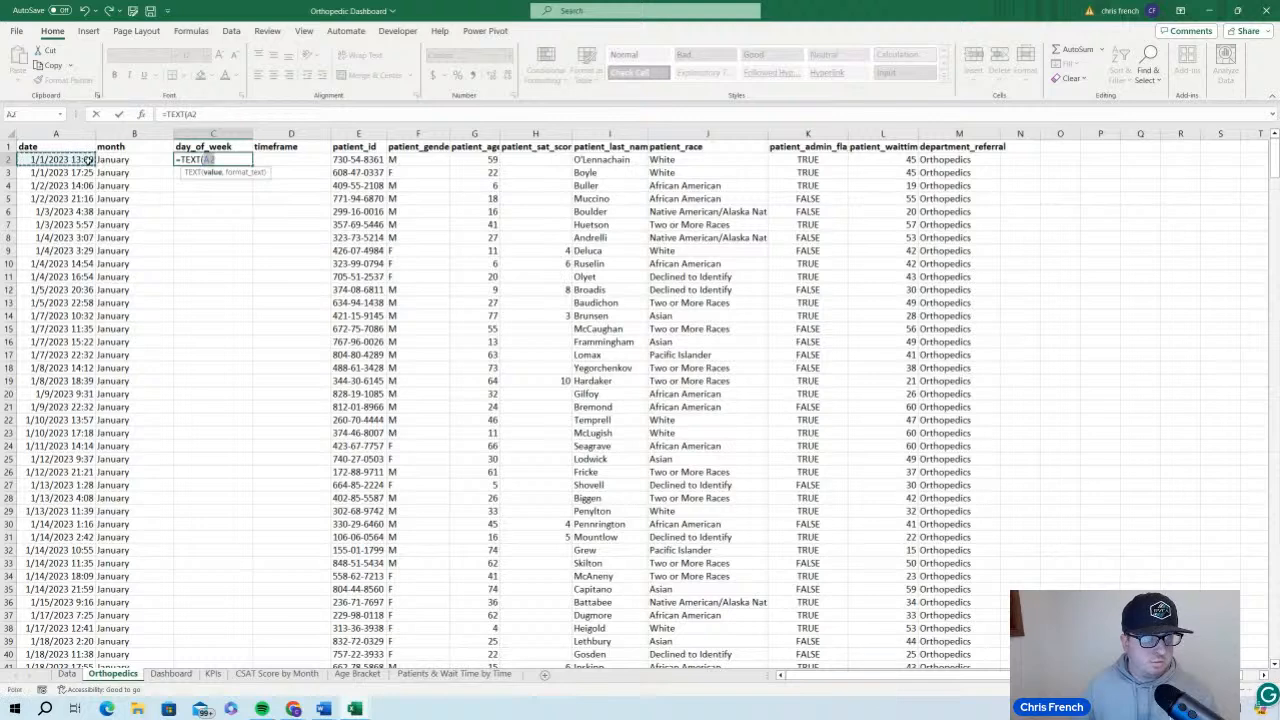
text(,)
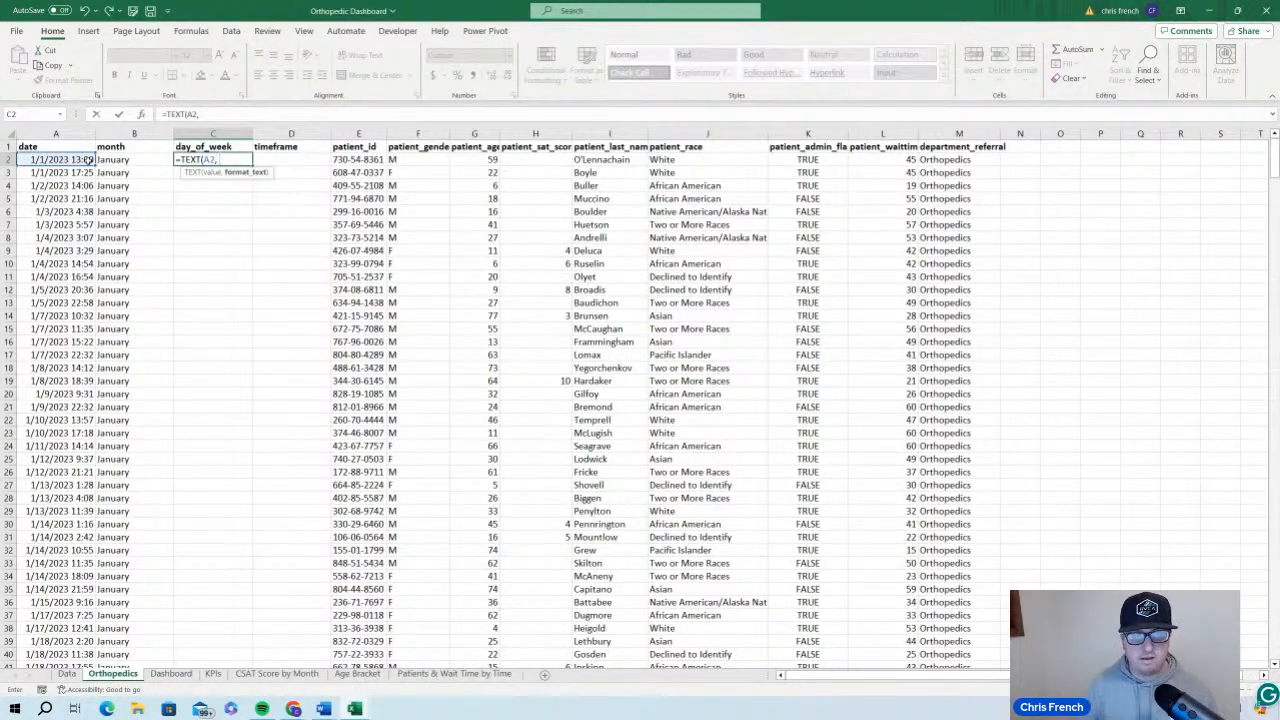
text( ")
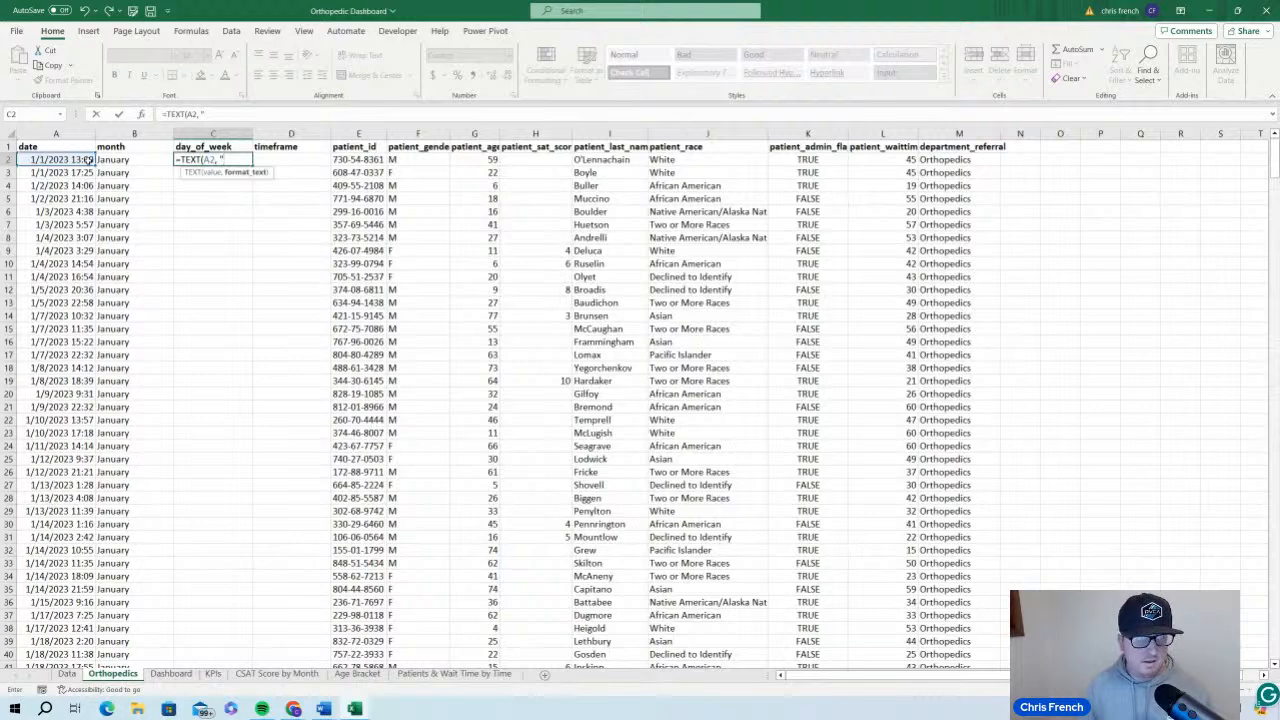
text(dddd")
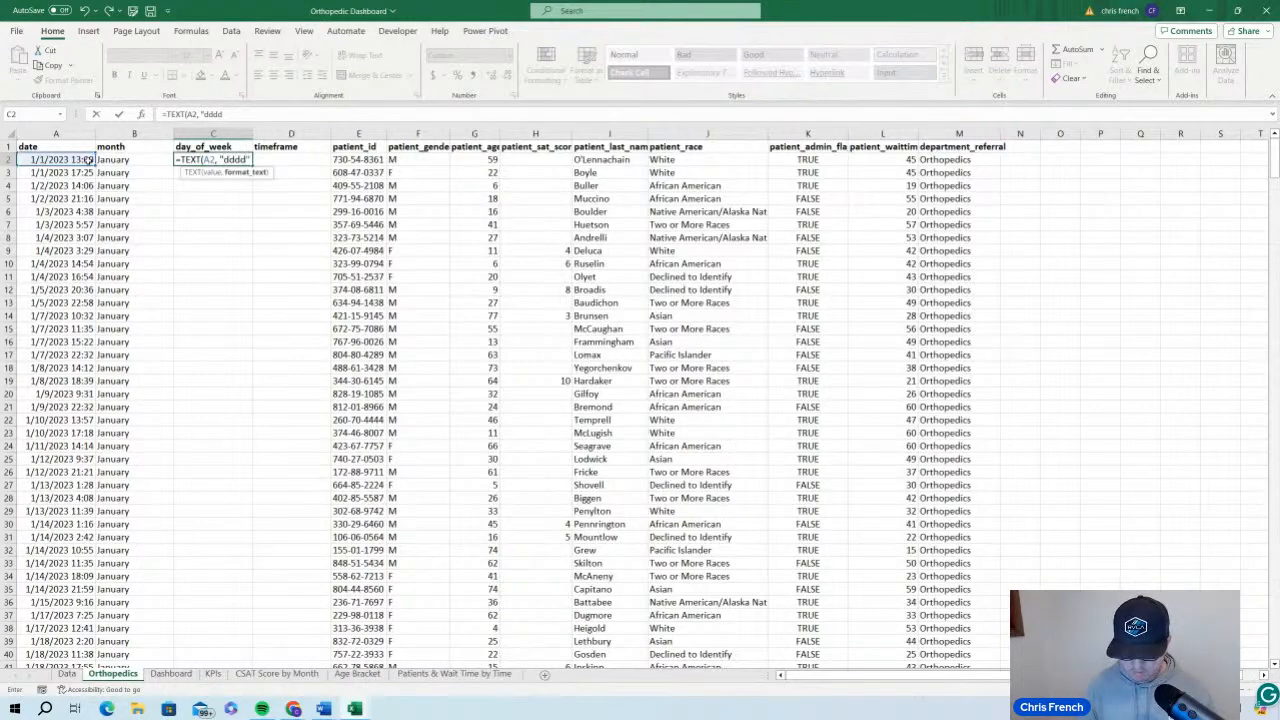
text())
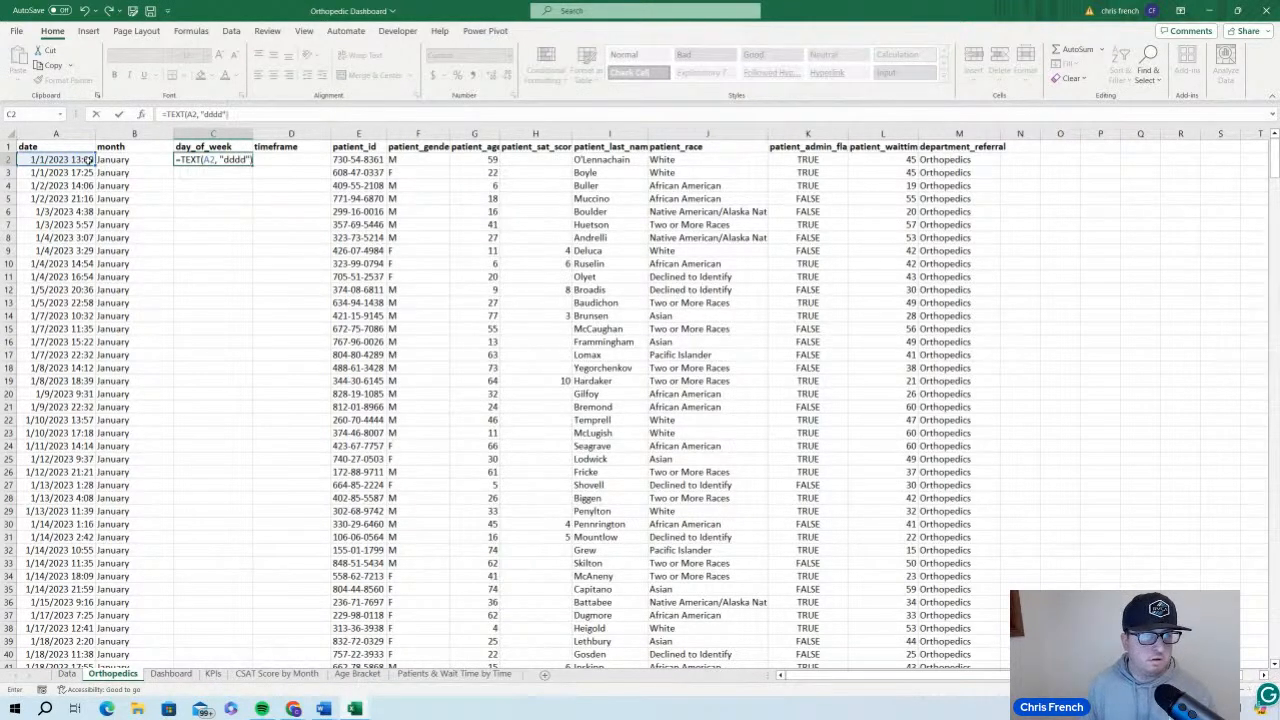
key(Return)
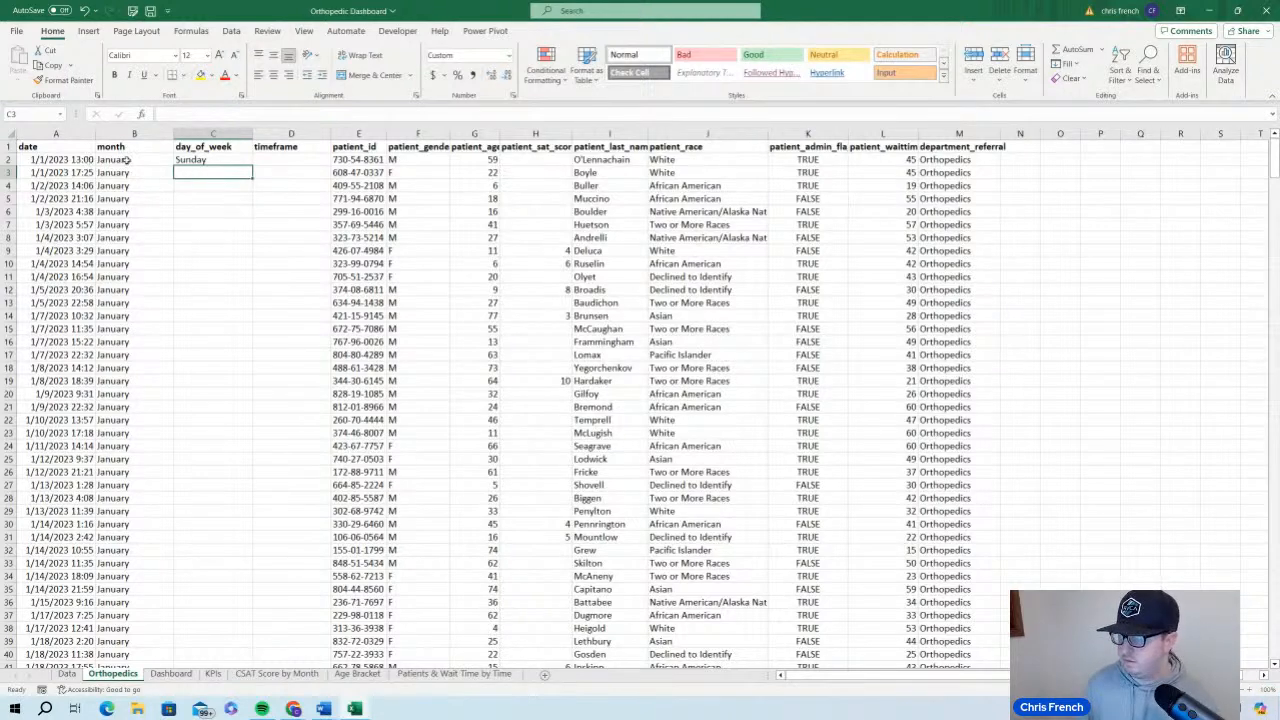
Fill the C2 weekday formula down the day_of_week column and replace the formulas with their values
click(230, 161)
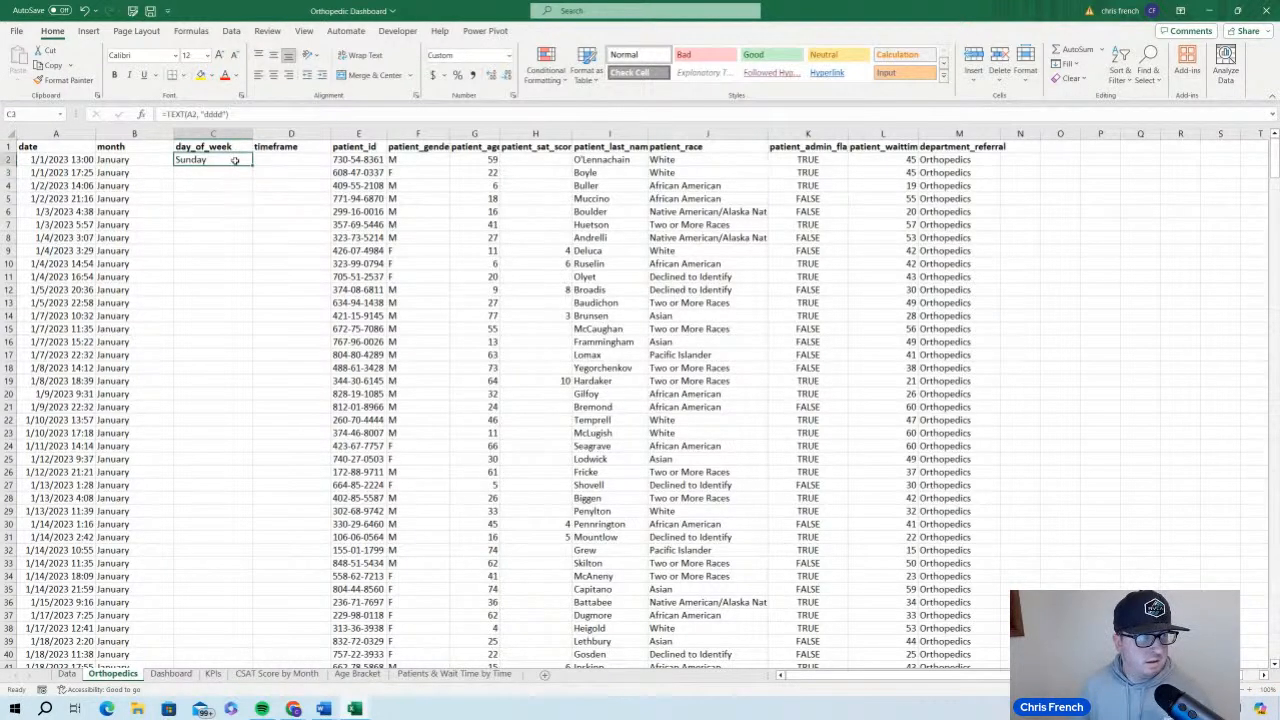
double_click(251, 166)
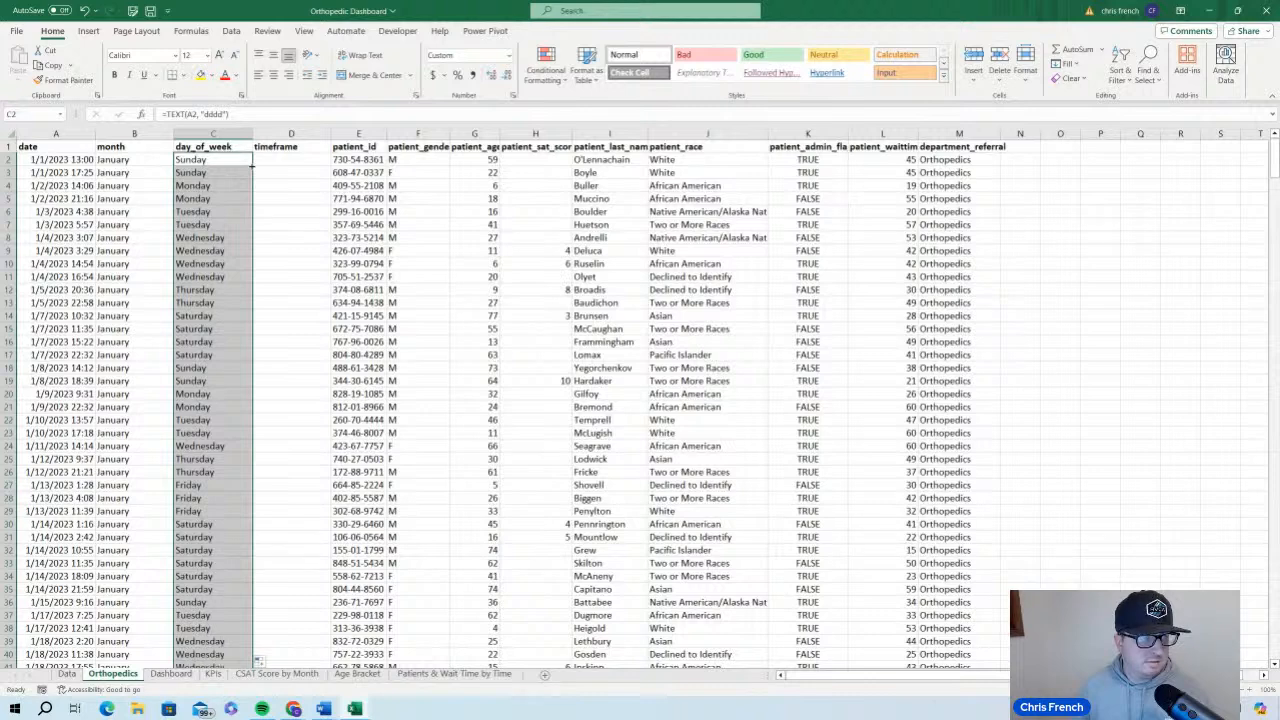
key(ctrl+c)
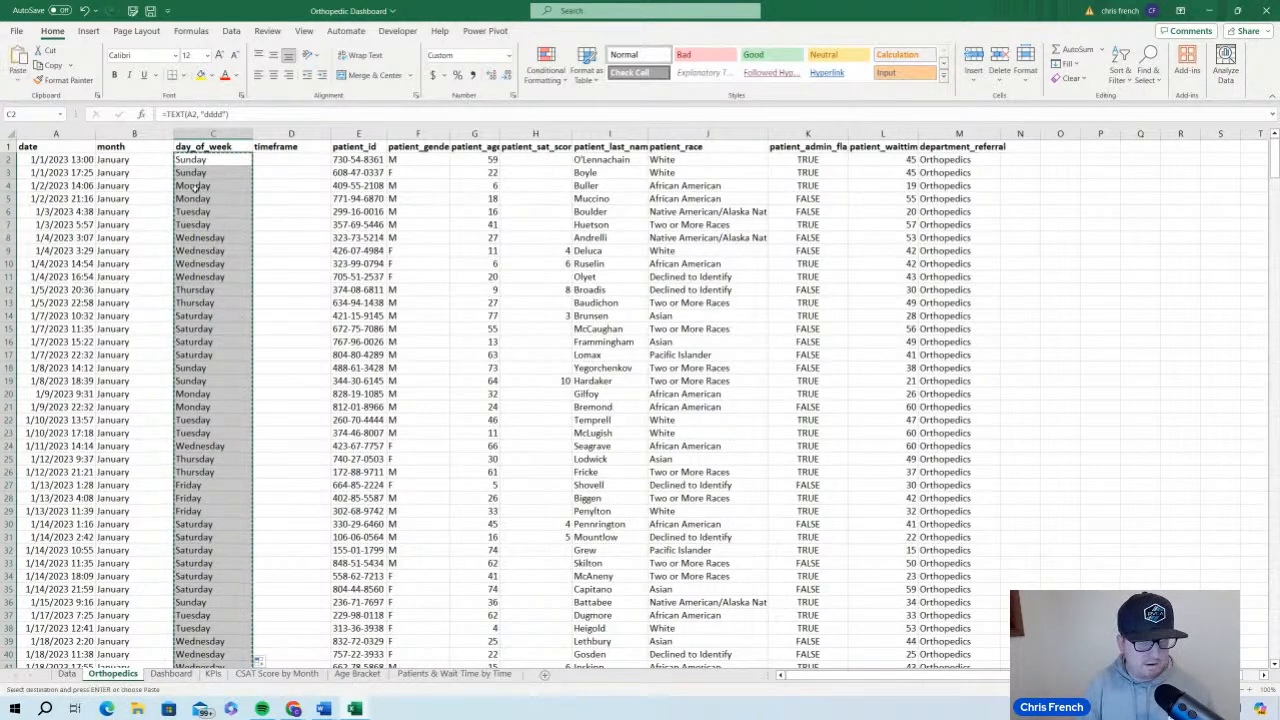
key(ctrl+alt+v)
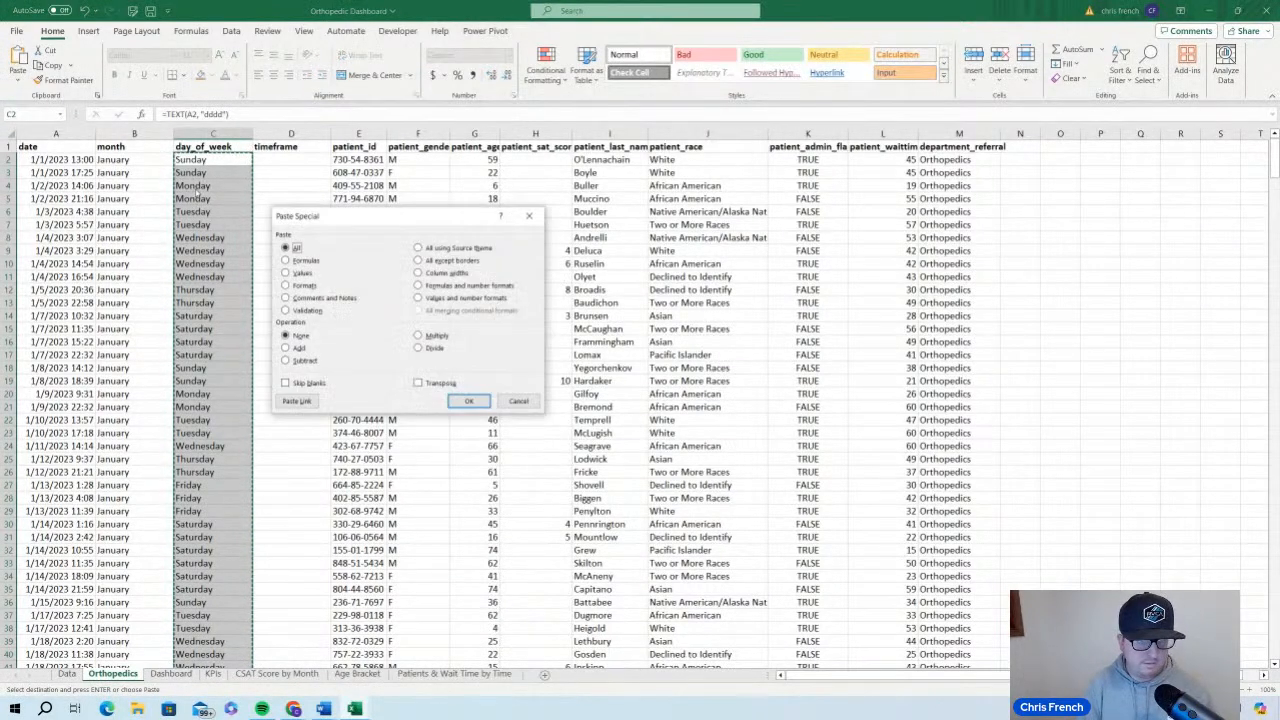
key(v)
key(Return)
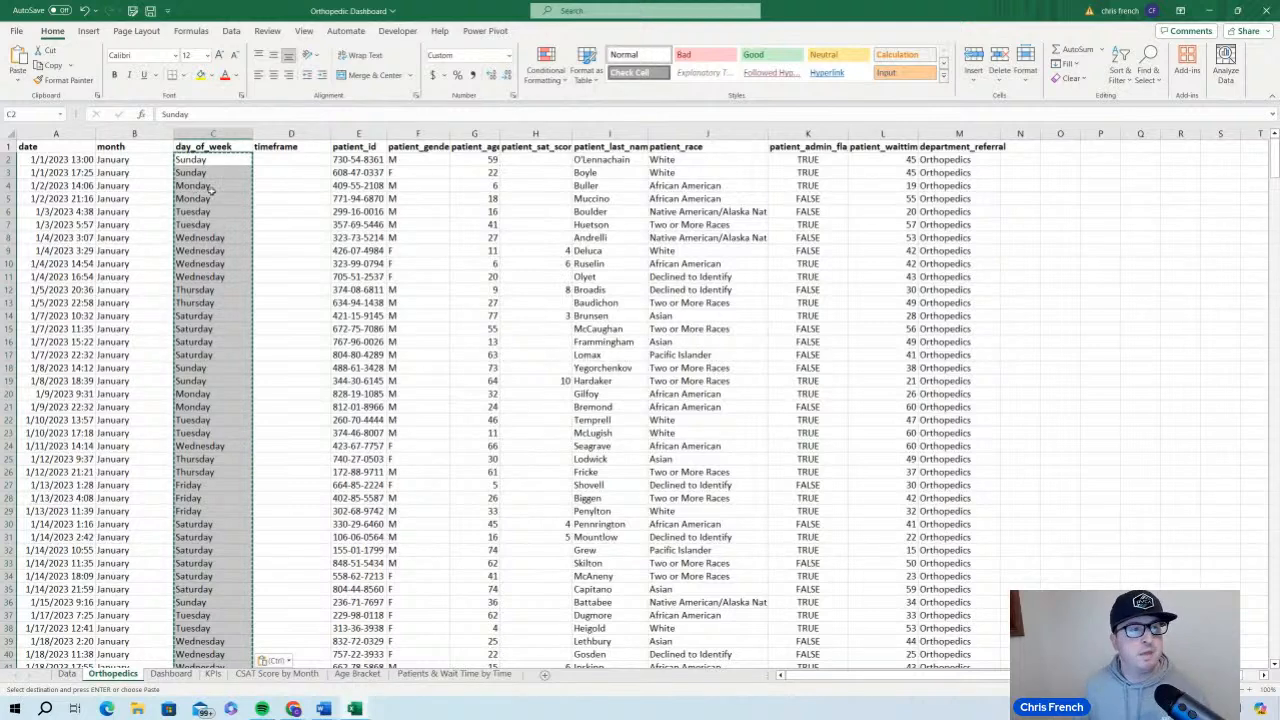
double_click(286, 184)
click(157, 188)
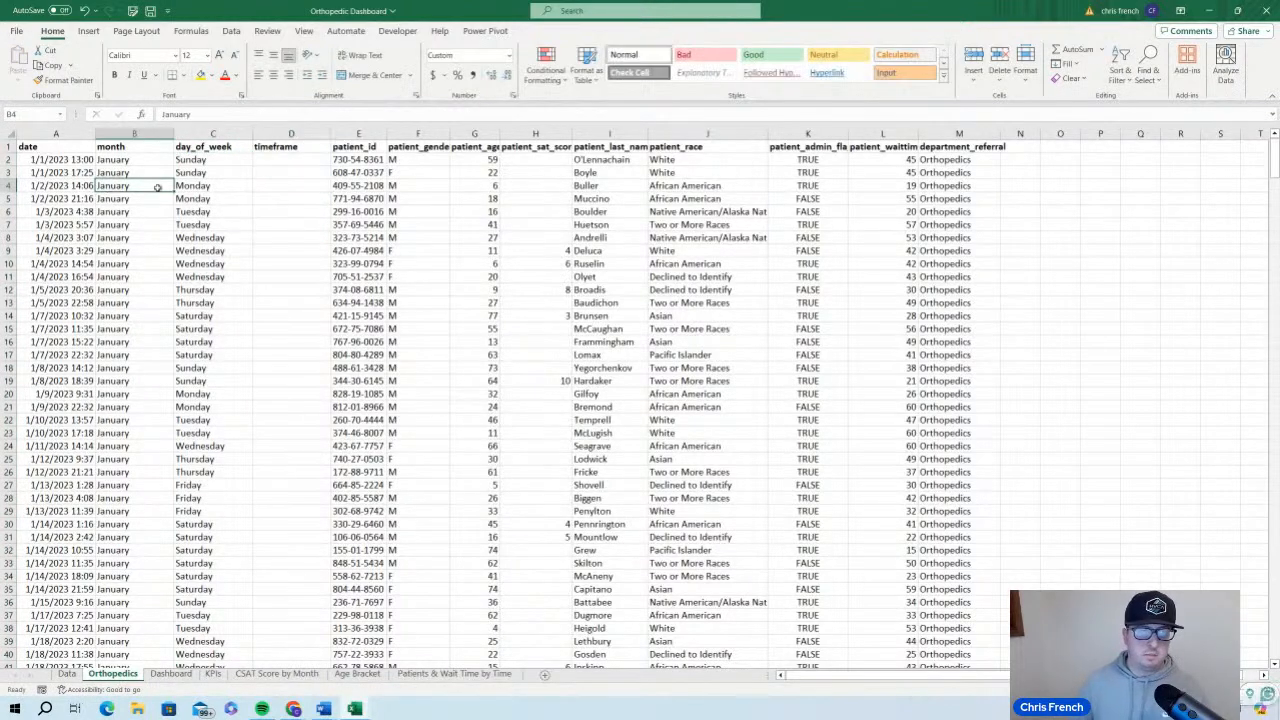
click(183, 199)
click(145, 187)
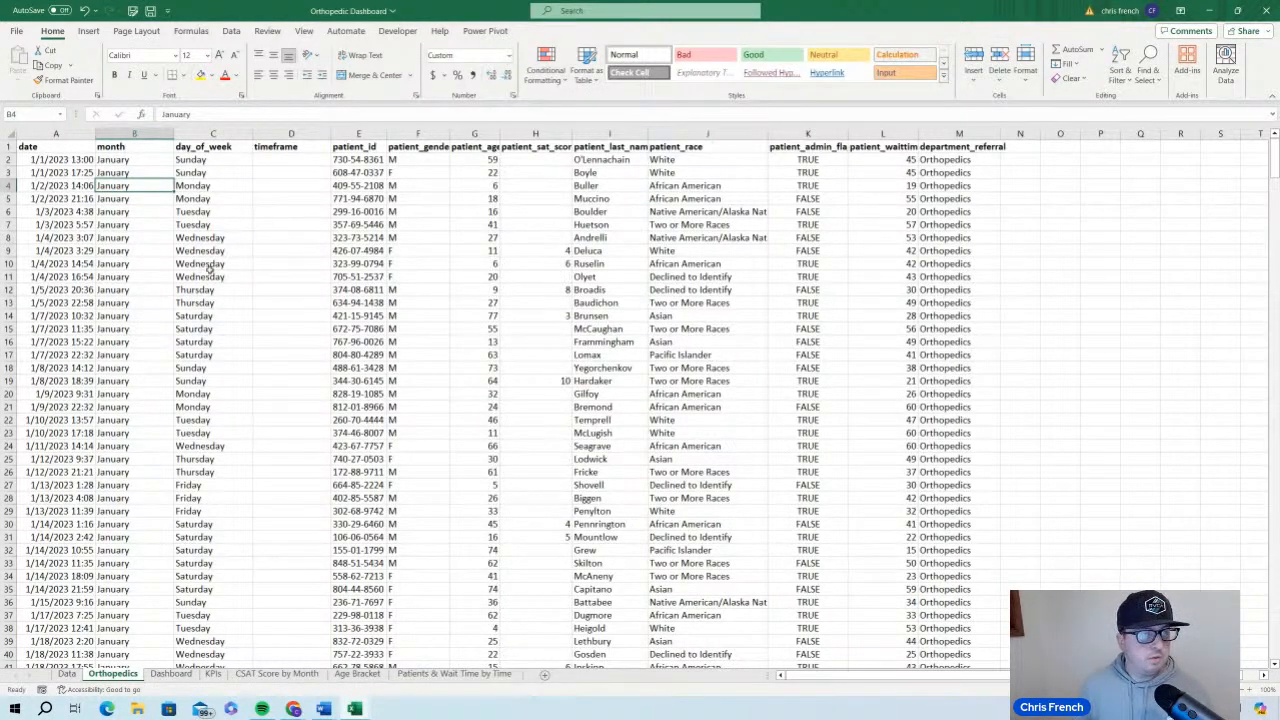
click(203, 212)
Enter the formula =TIMEVALUE(TEXT(A2, "h AM/PM")) in cell D2 to extract the hour from the date
click(270, 161)
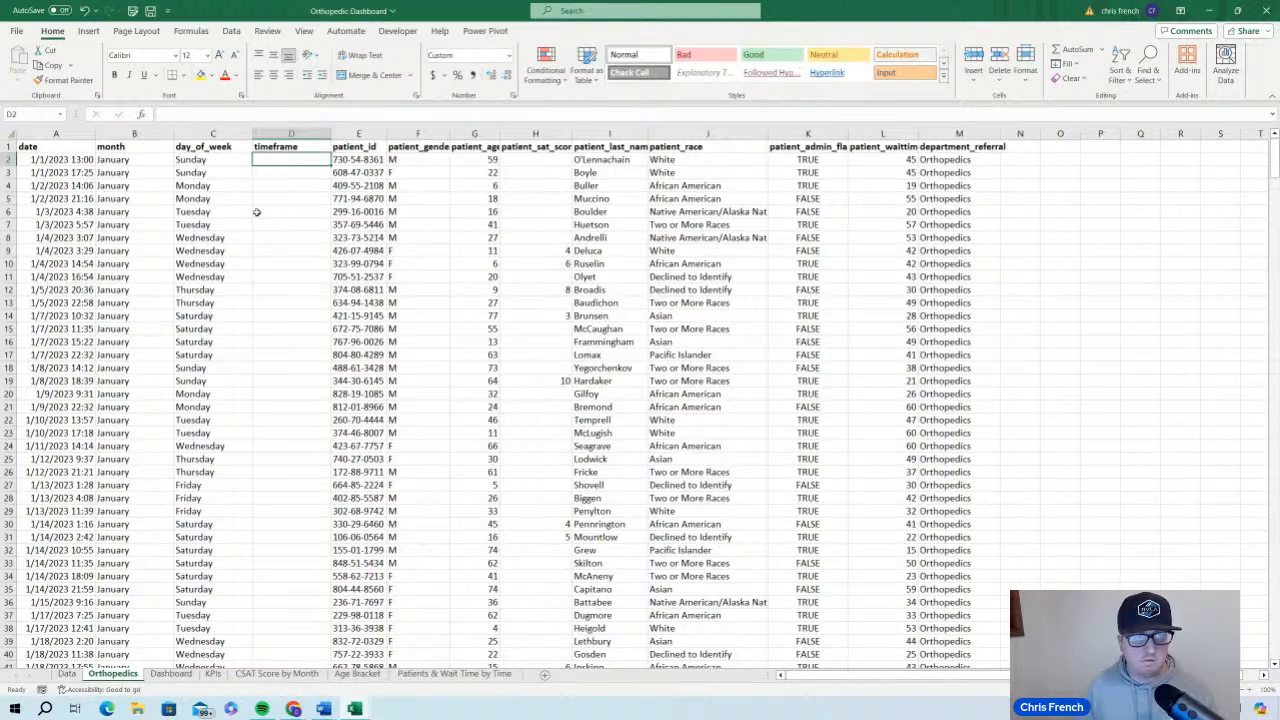
text(=)
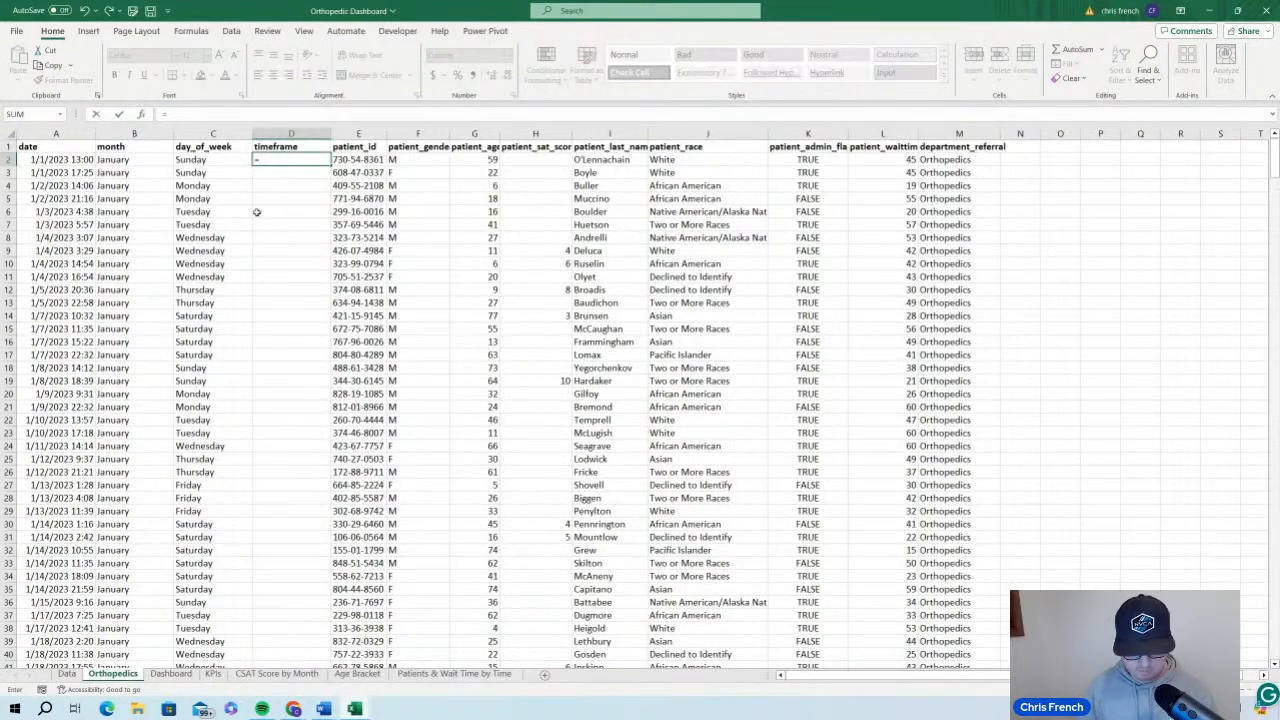
text(TIMEVALU)
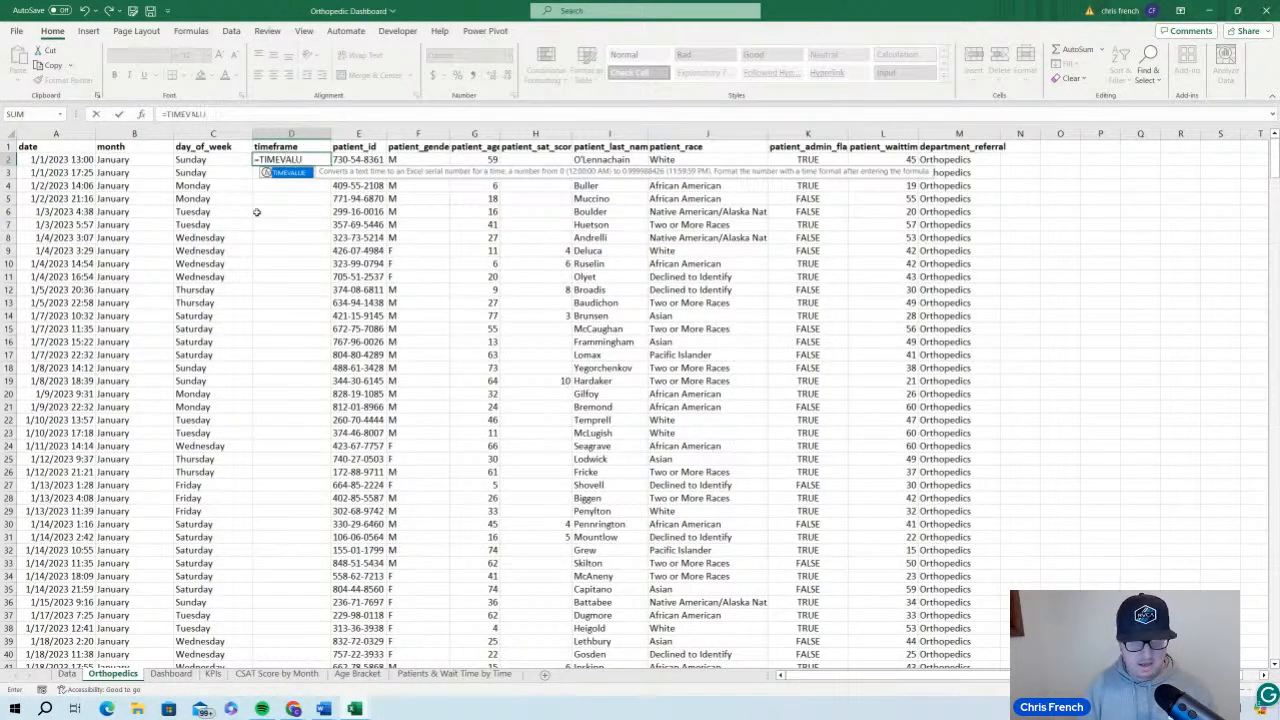
text(E()
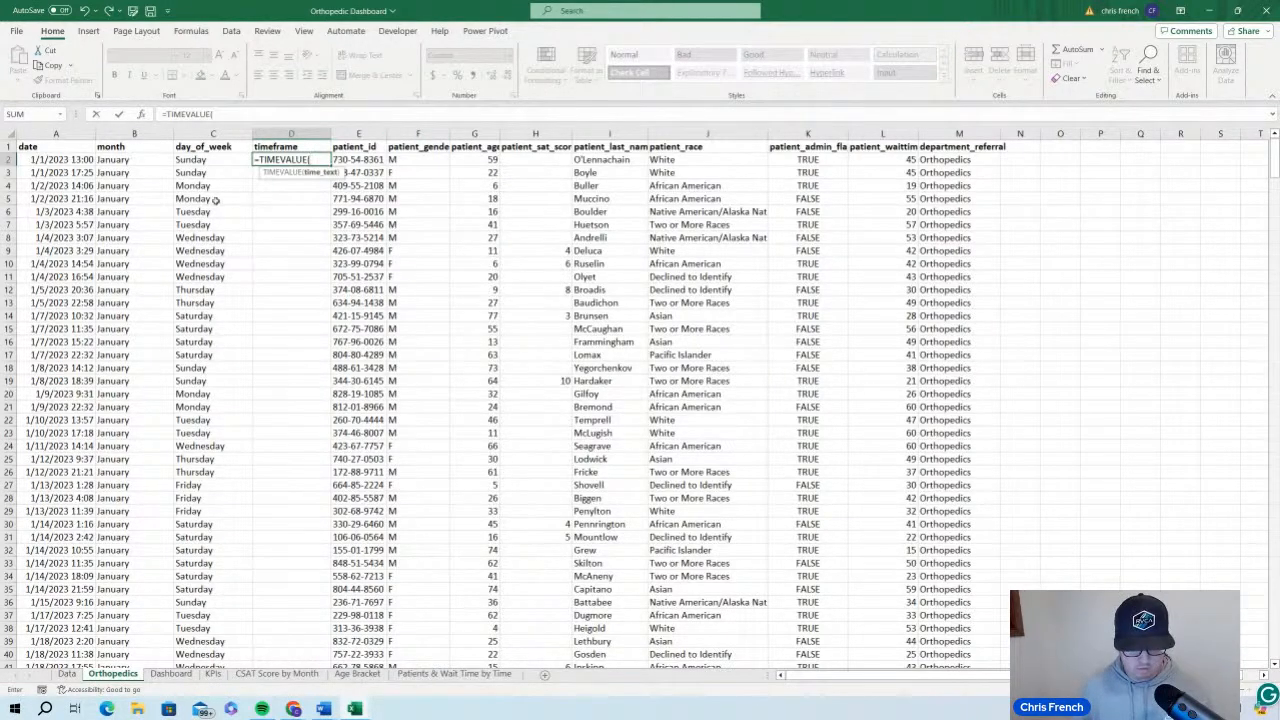
text(TE)
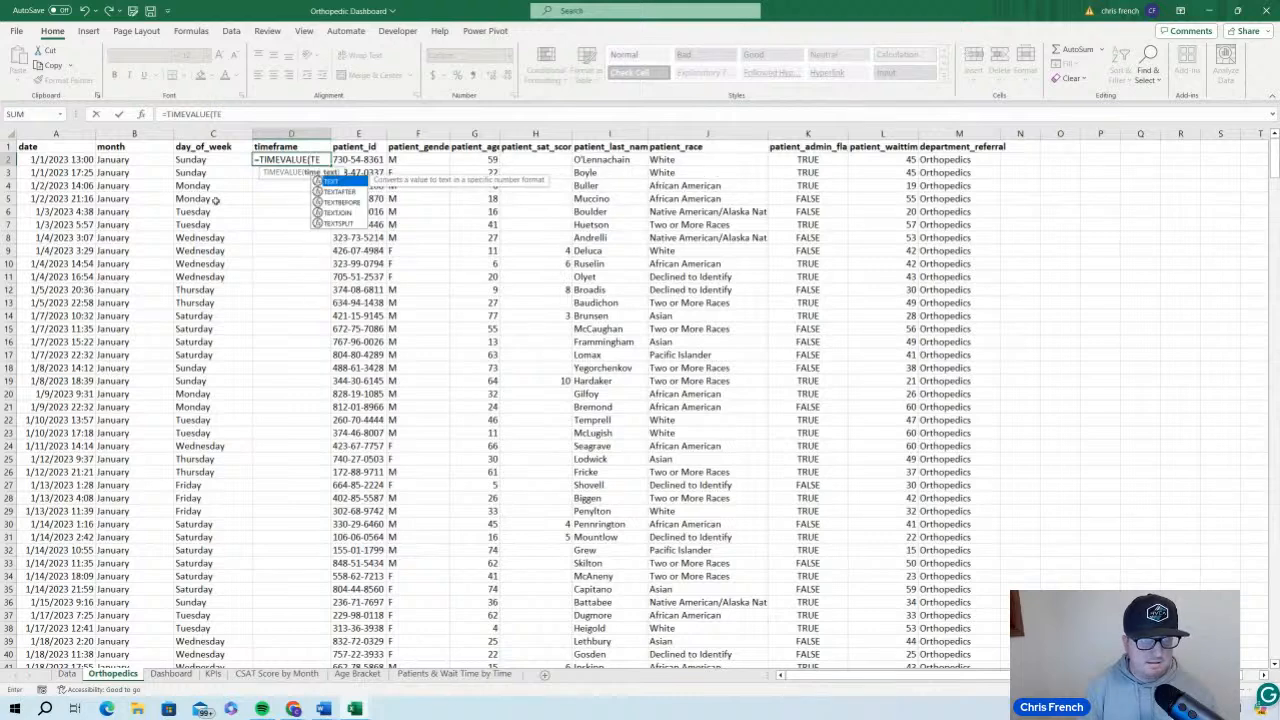
text(XT()
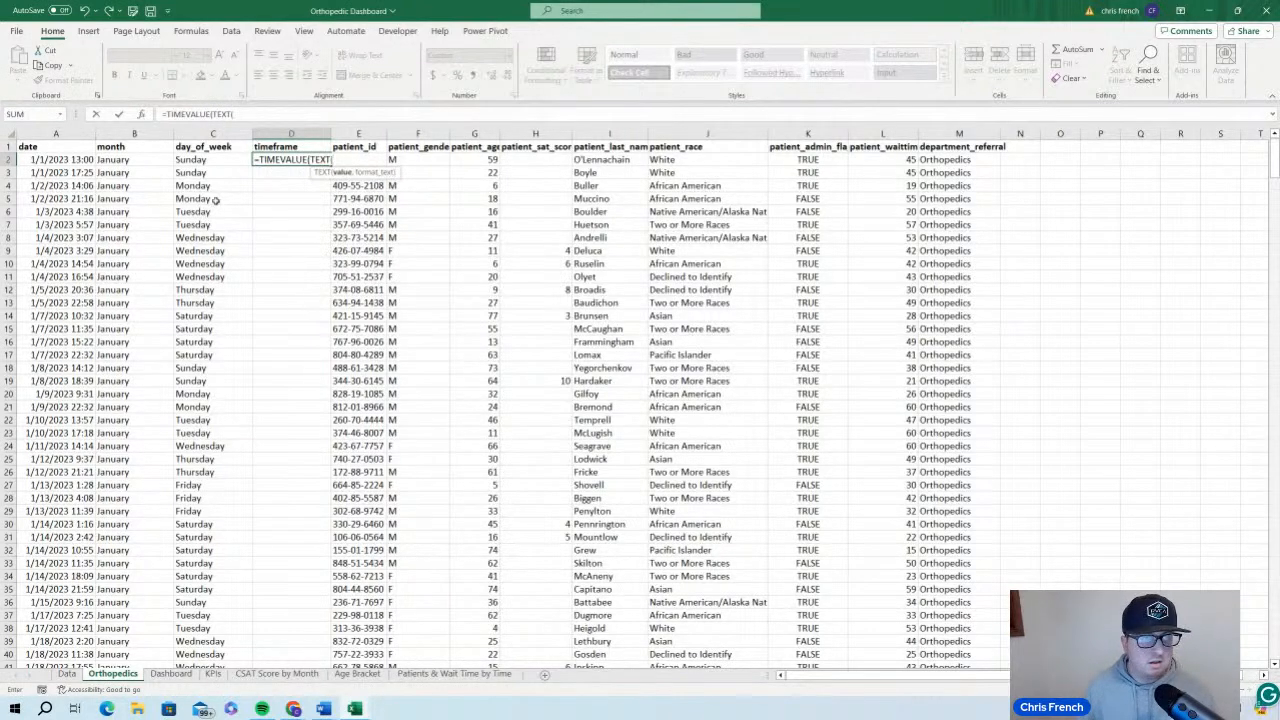
click(60, 160)
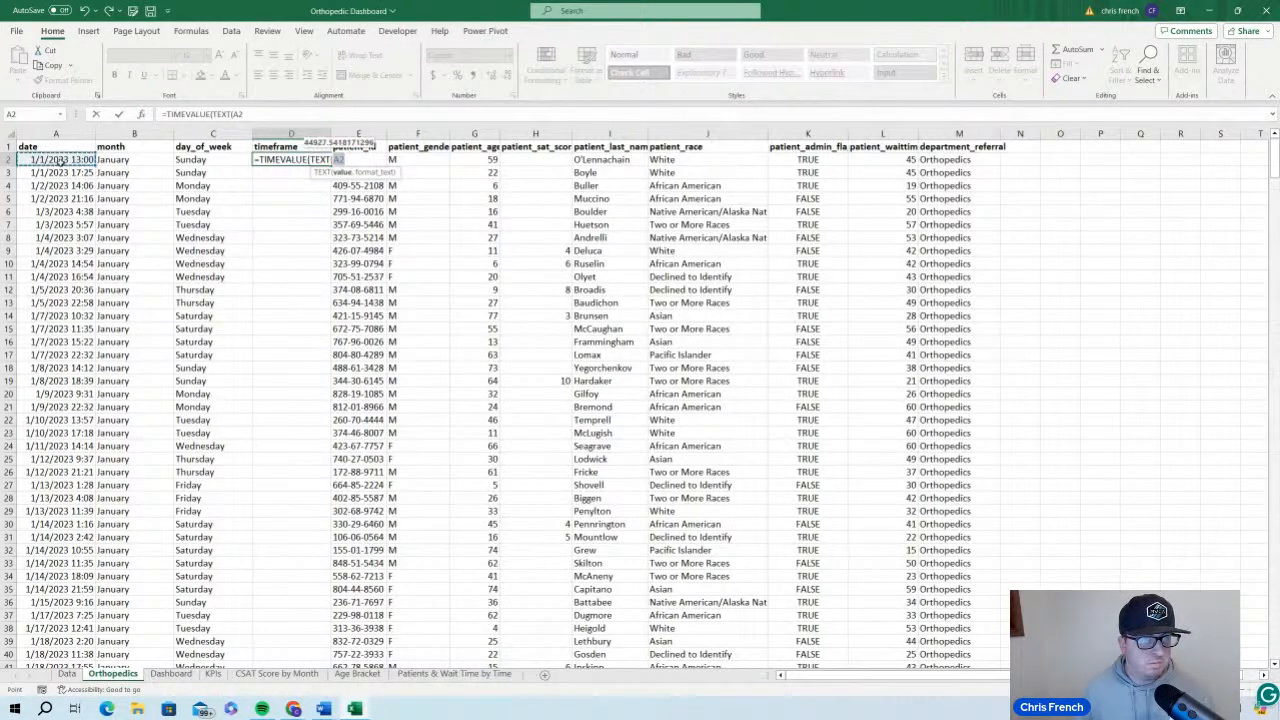
text(,)
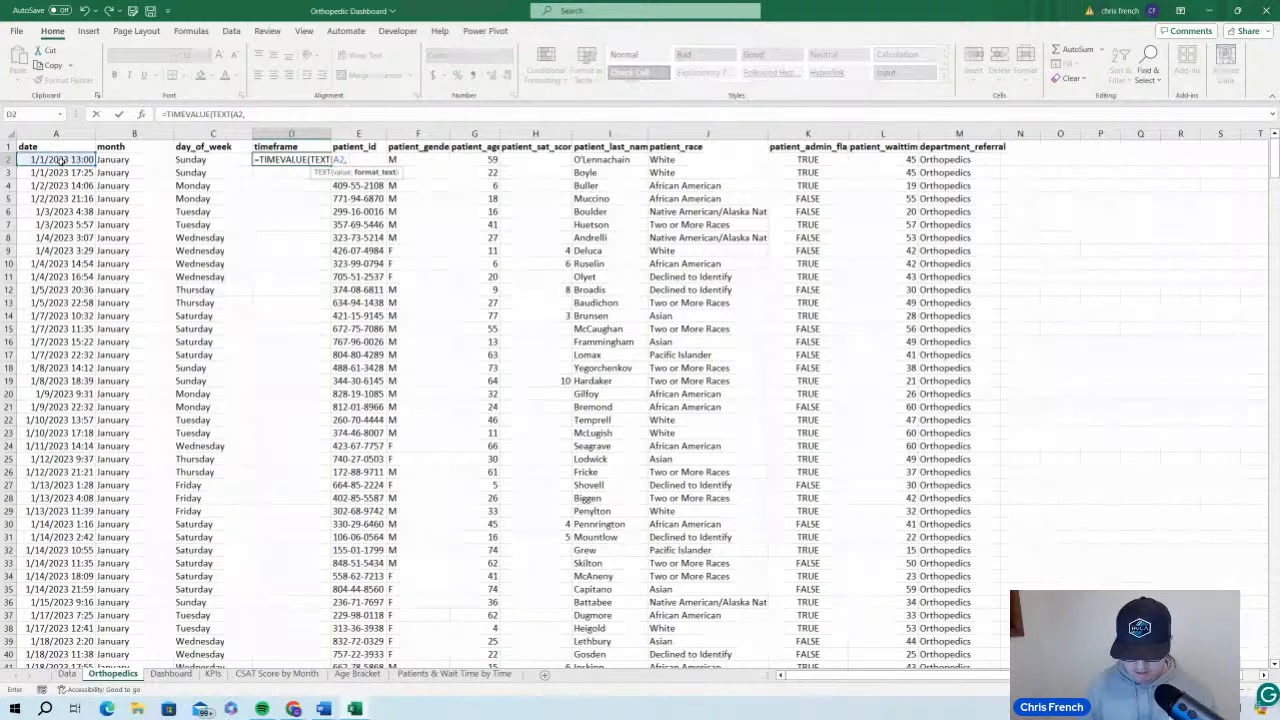
text( ")
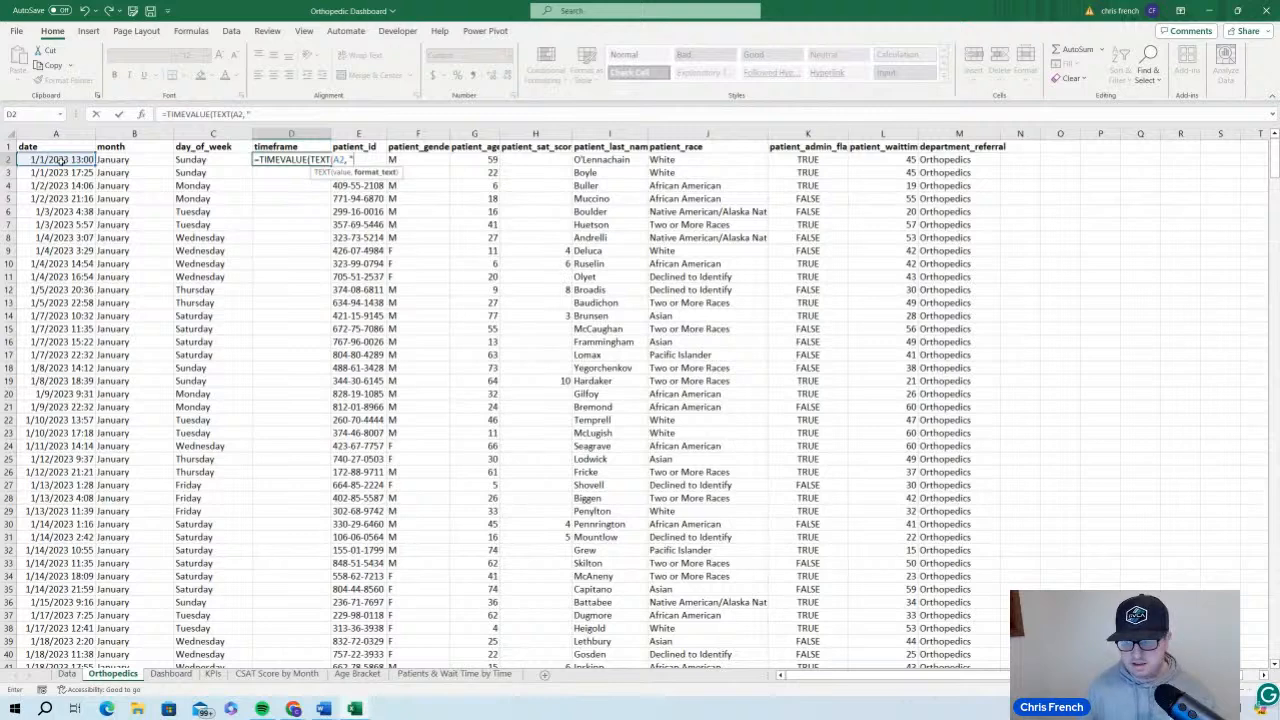
text(h)
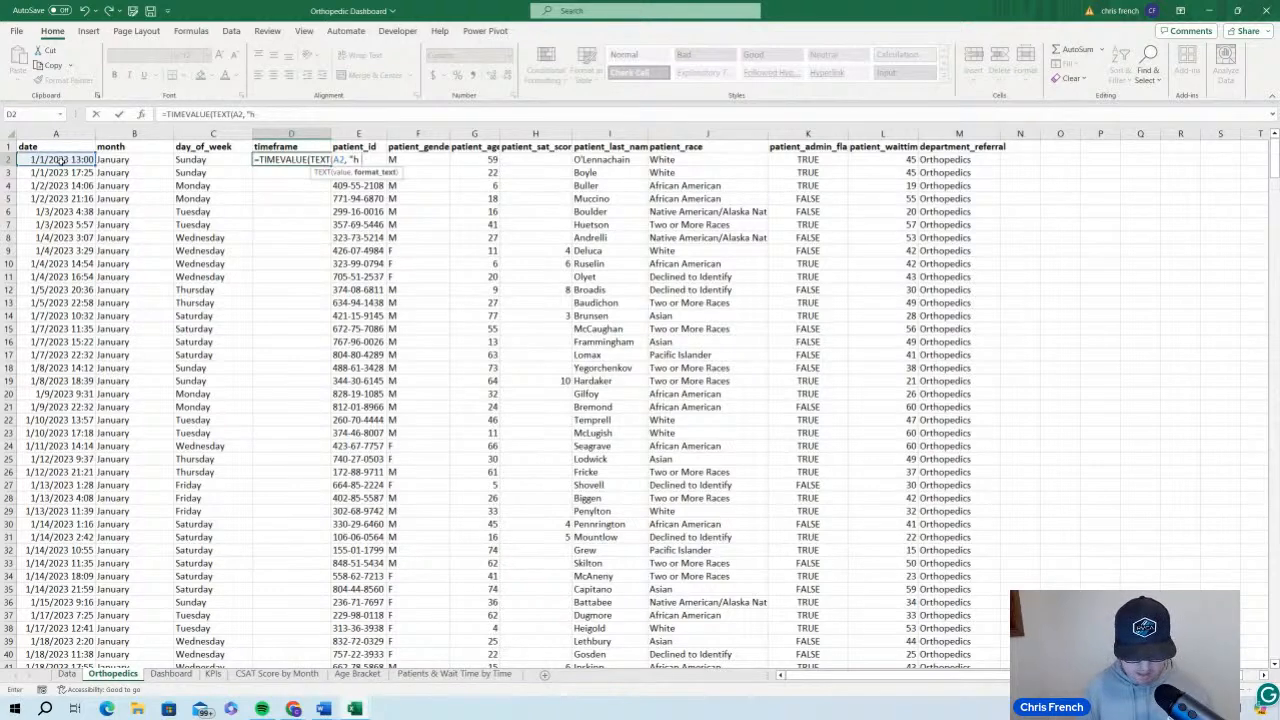
text(AM/)
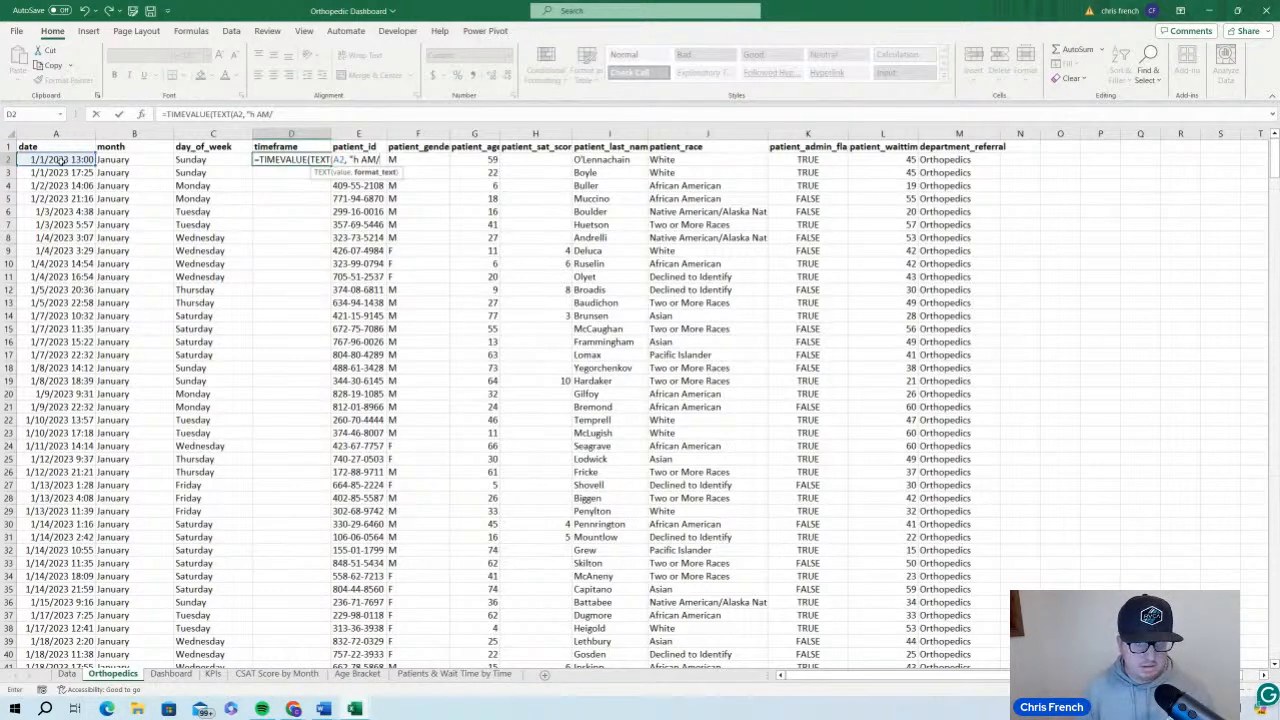
text(P)
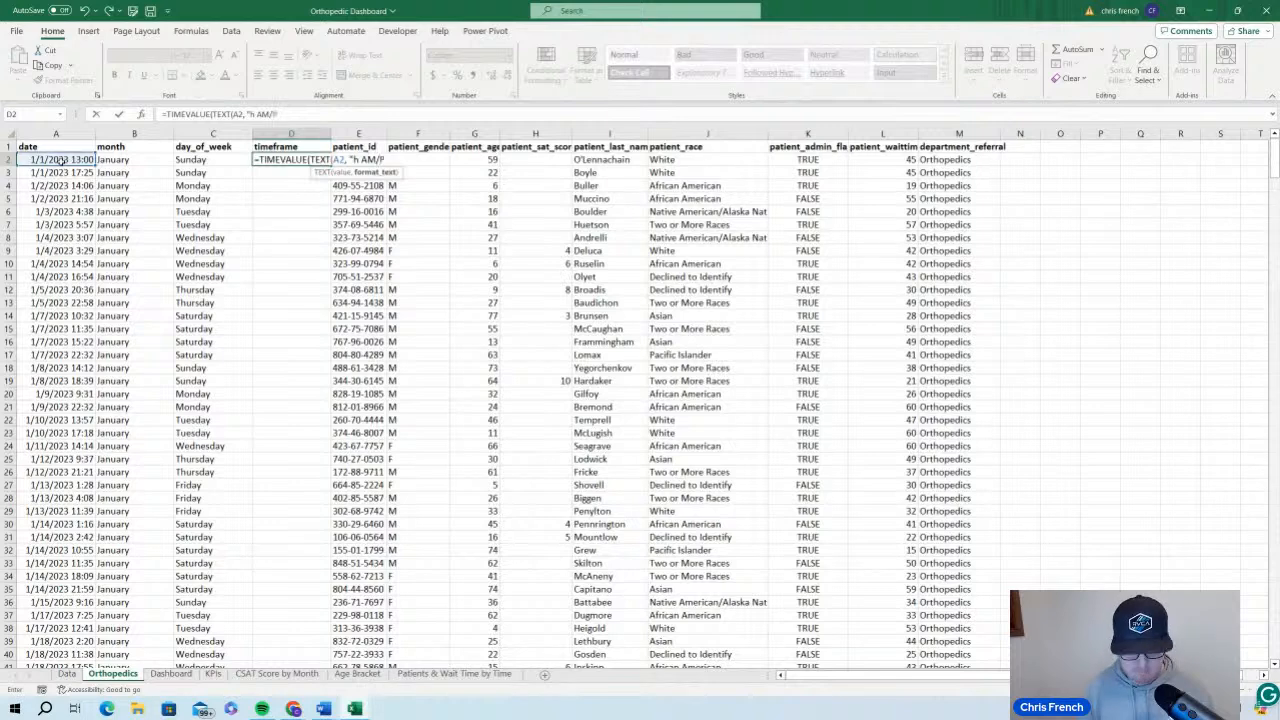
text(M")
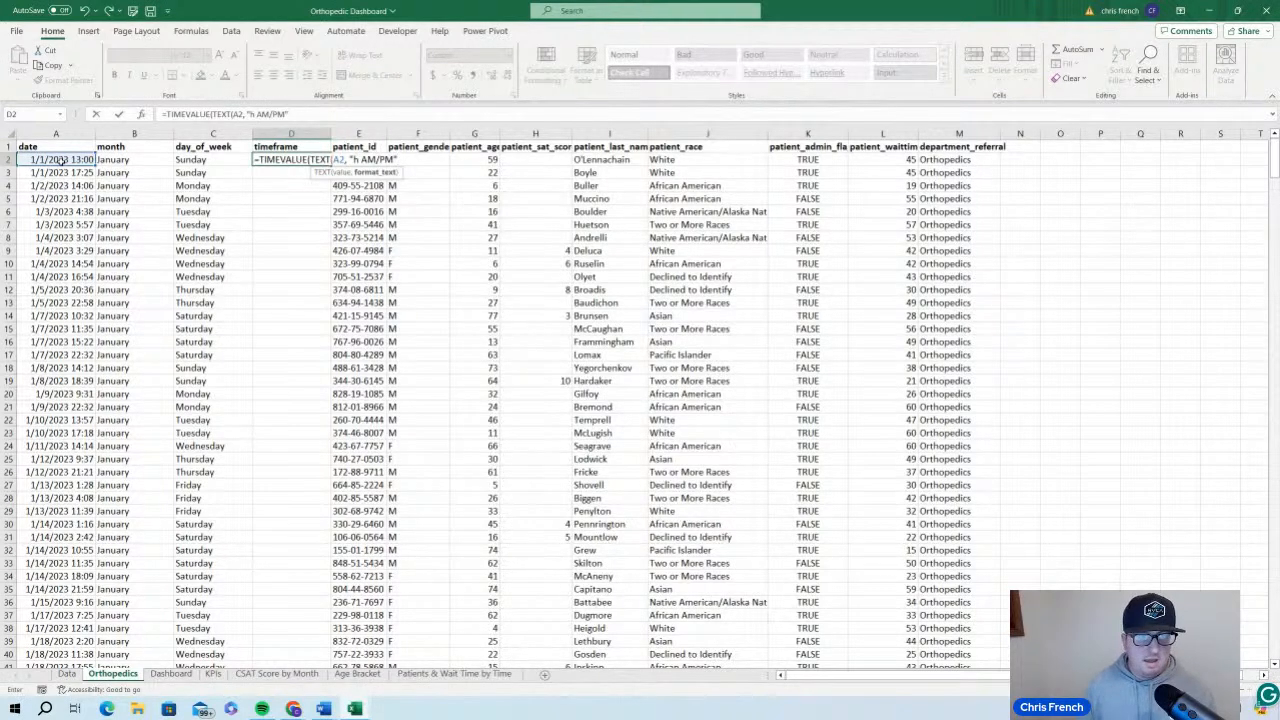
text())
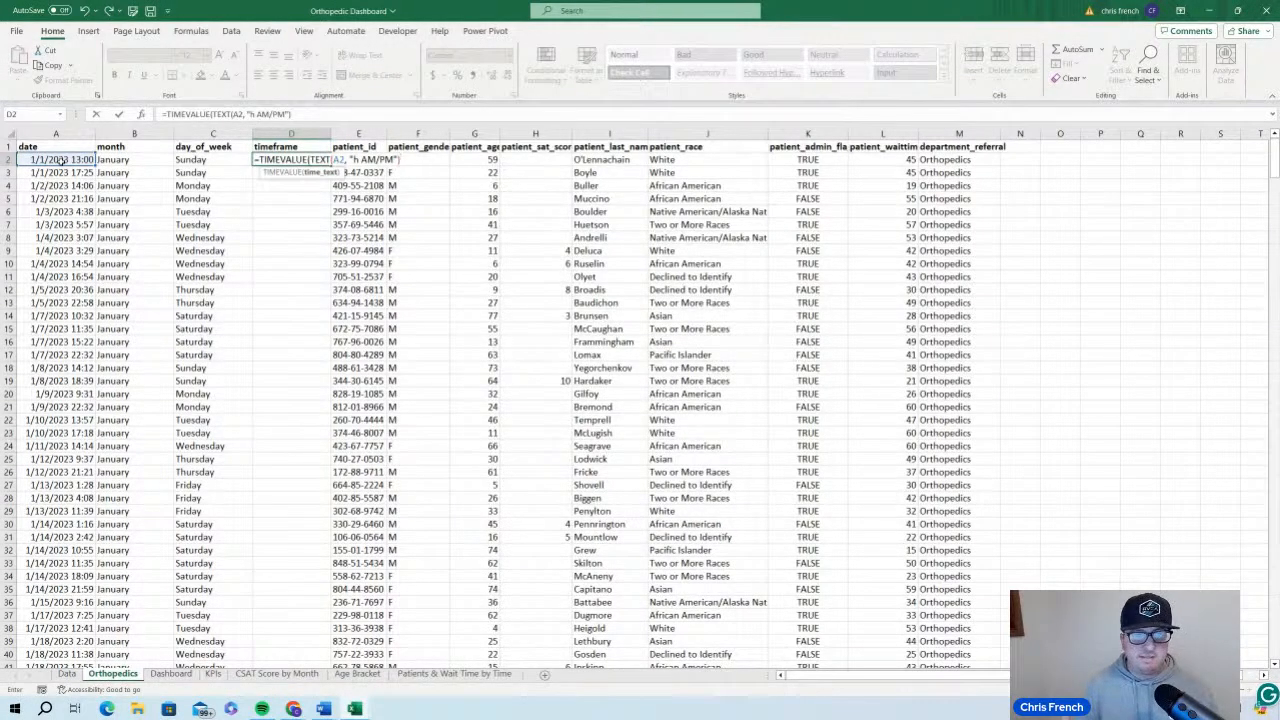
text())
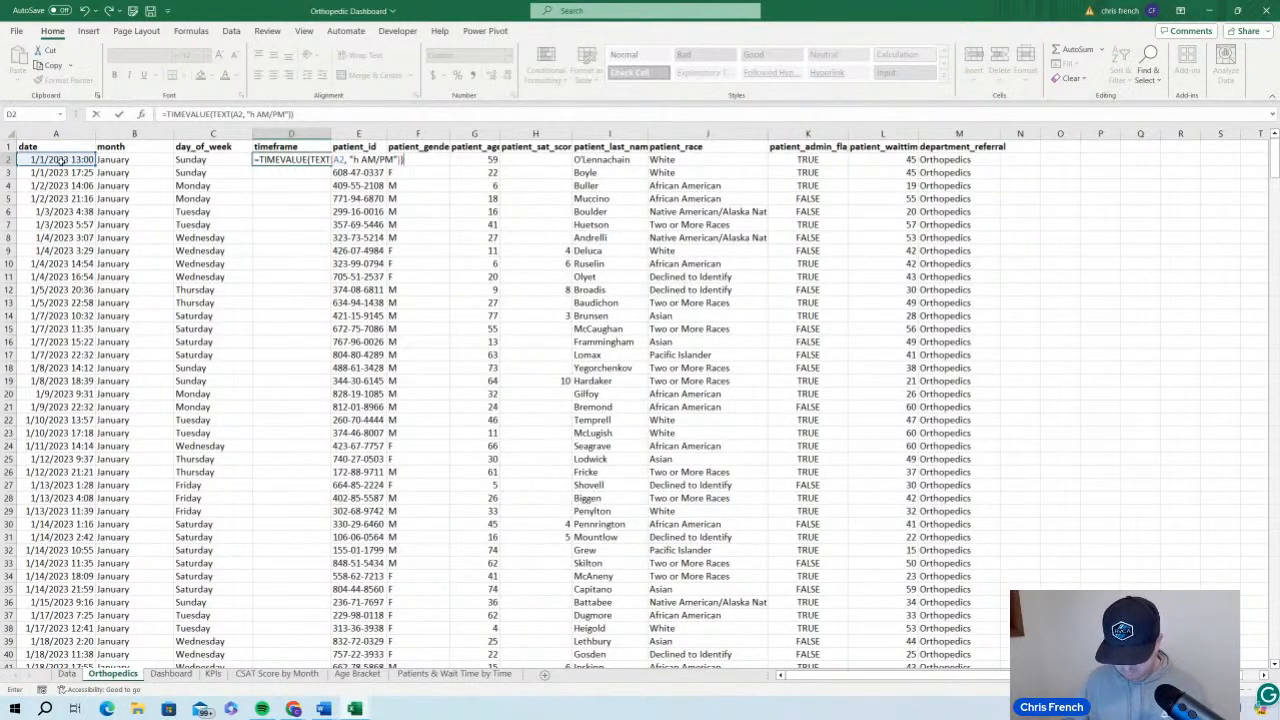
key(Return)
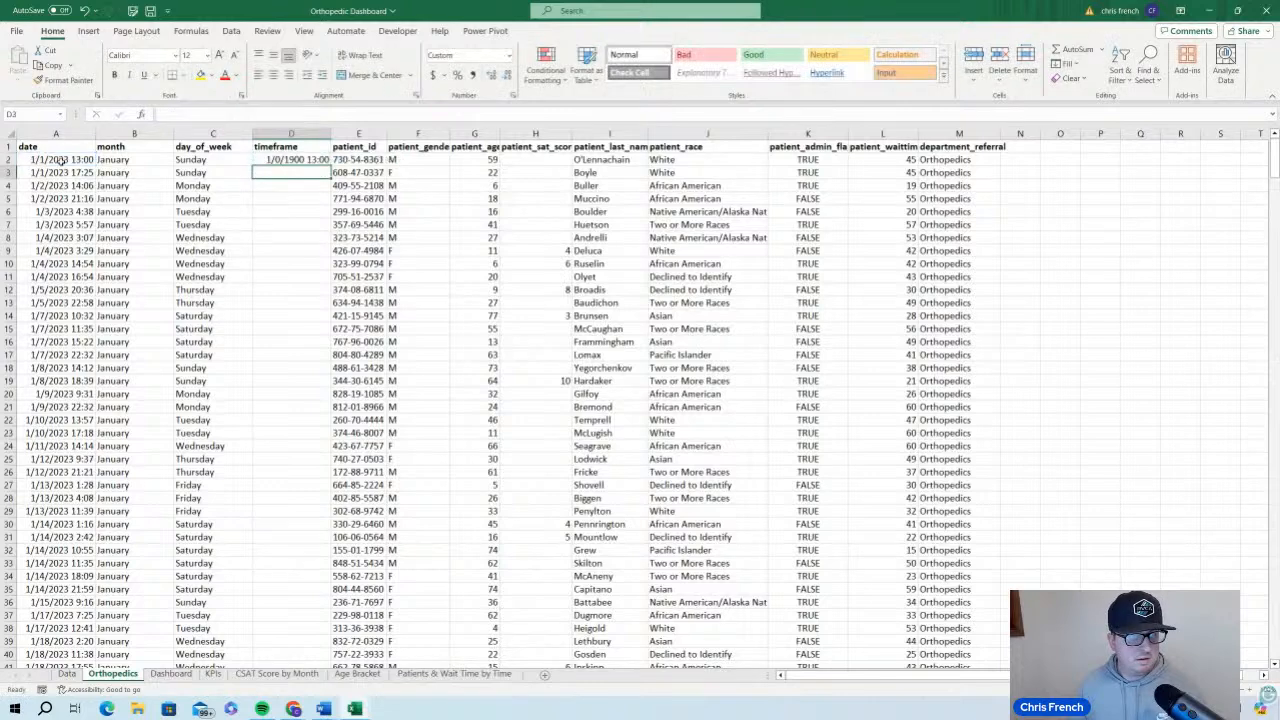
Fill the D2 formula down the whole timeframe column and apply the Time number format to it
click(327, 161)
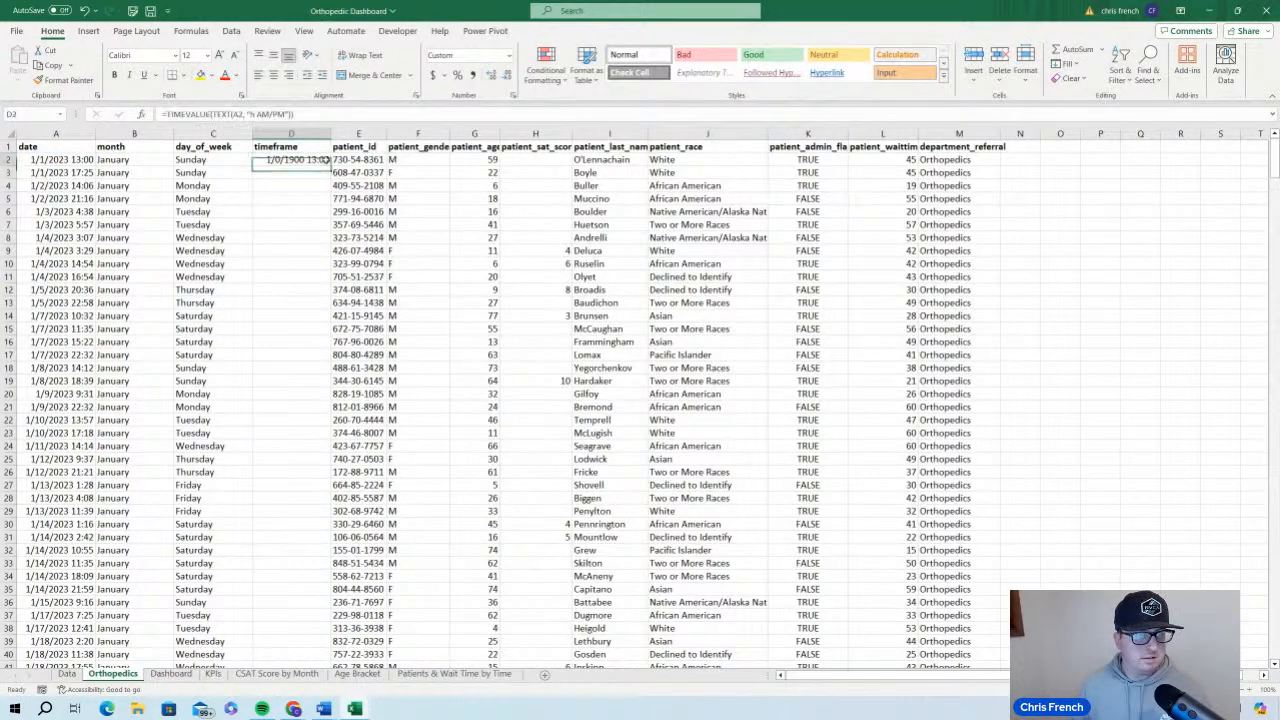
double_click(331, 166)
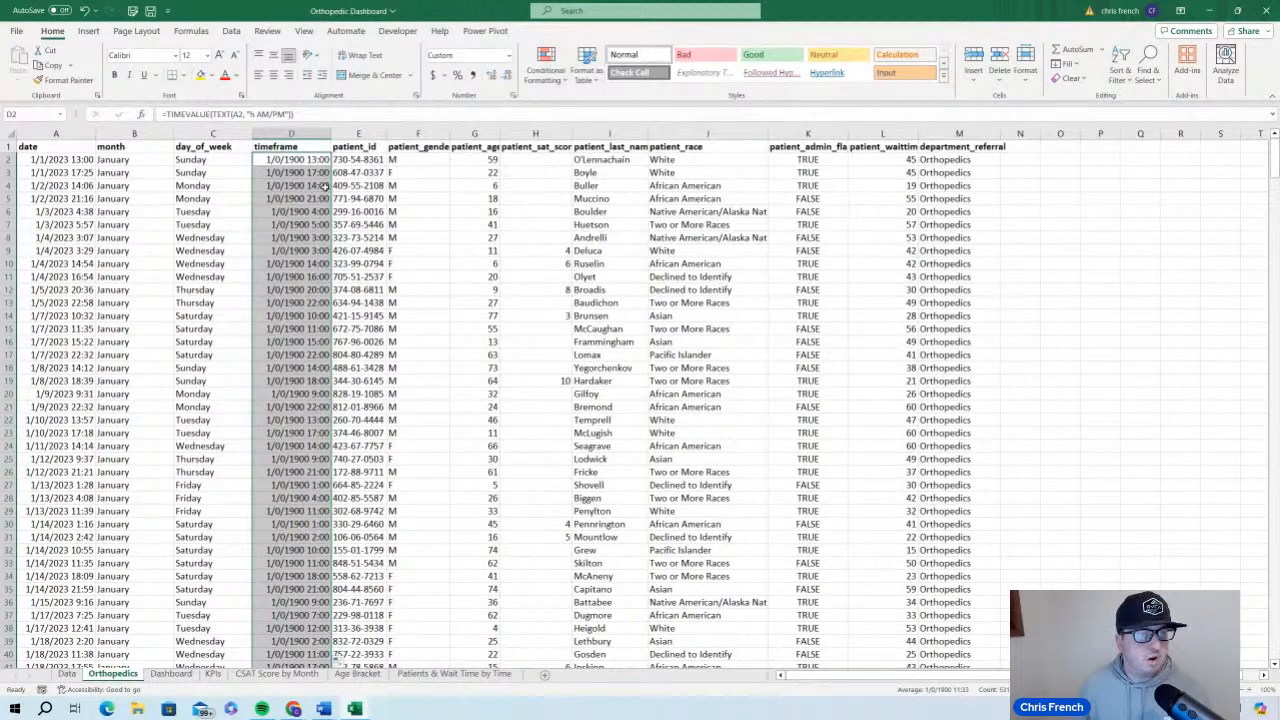
click(509, 57)
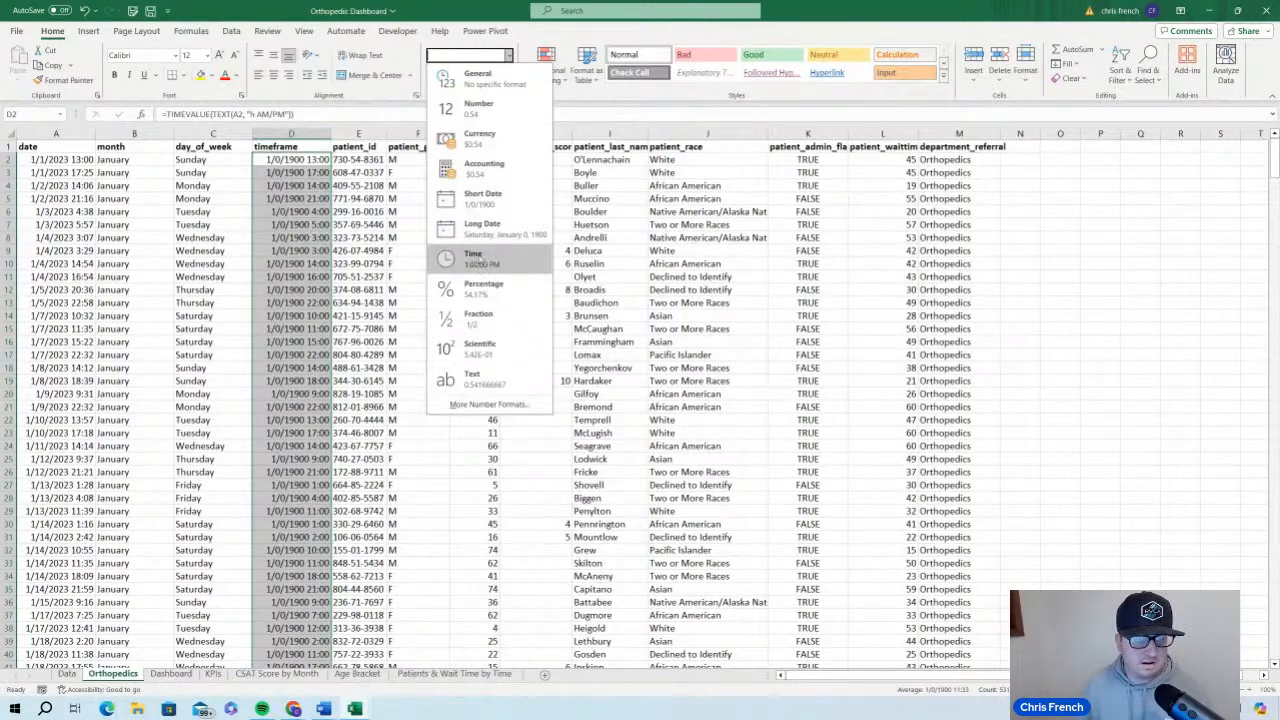
click(484, 258)
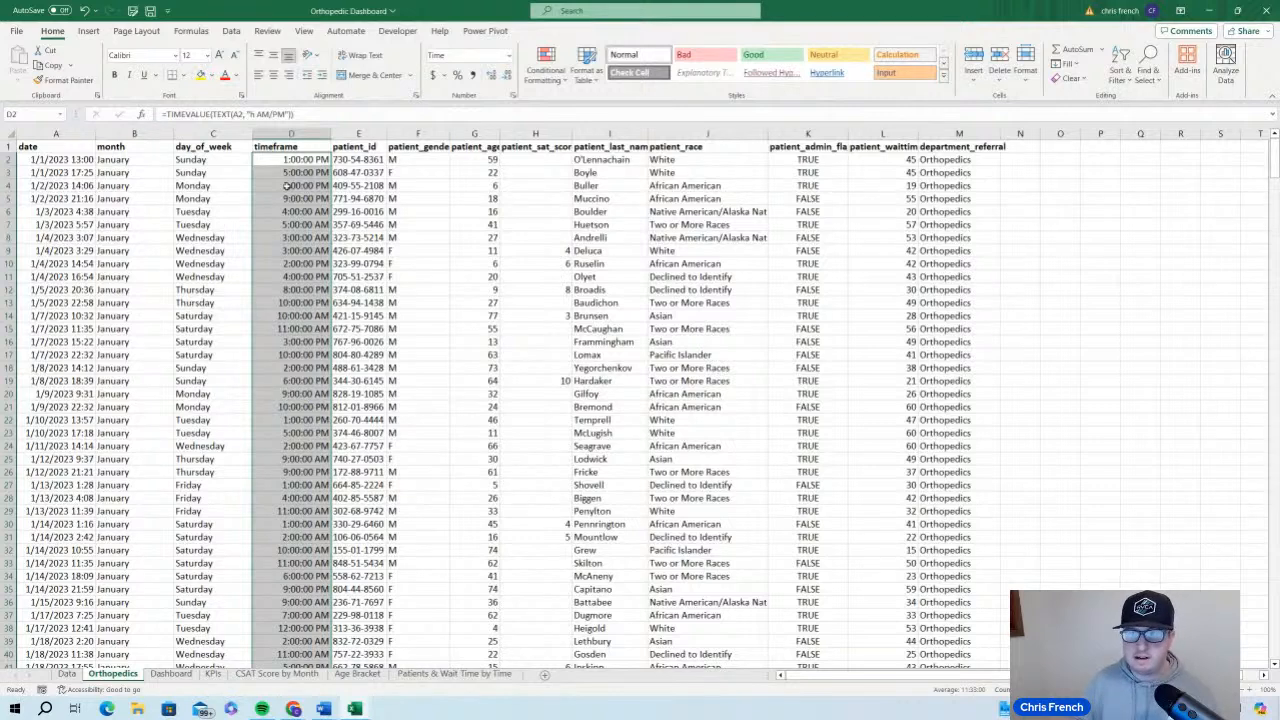
Replace the timeframe column's formulas with their values and clear the copy selection
key(ctrl+c)
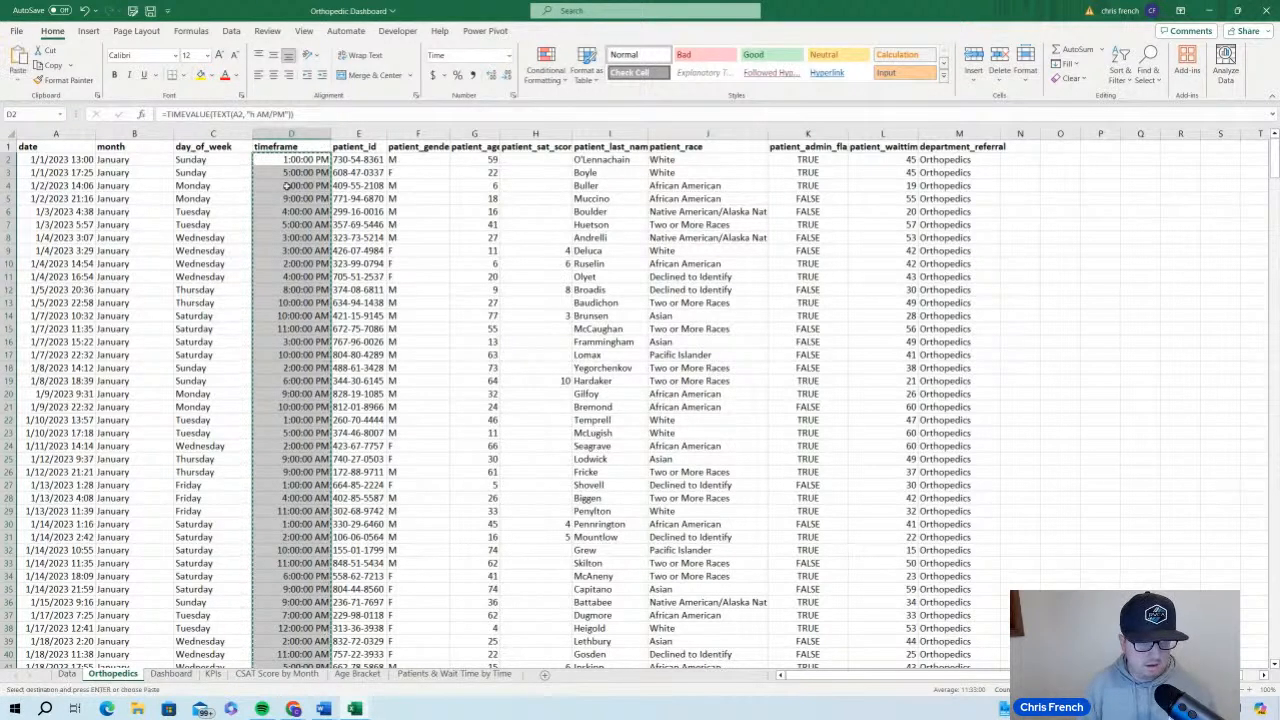
key(ctrl+alt+v)
key(v)
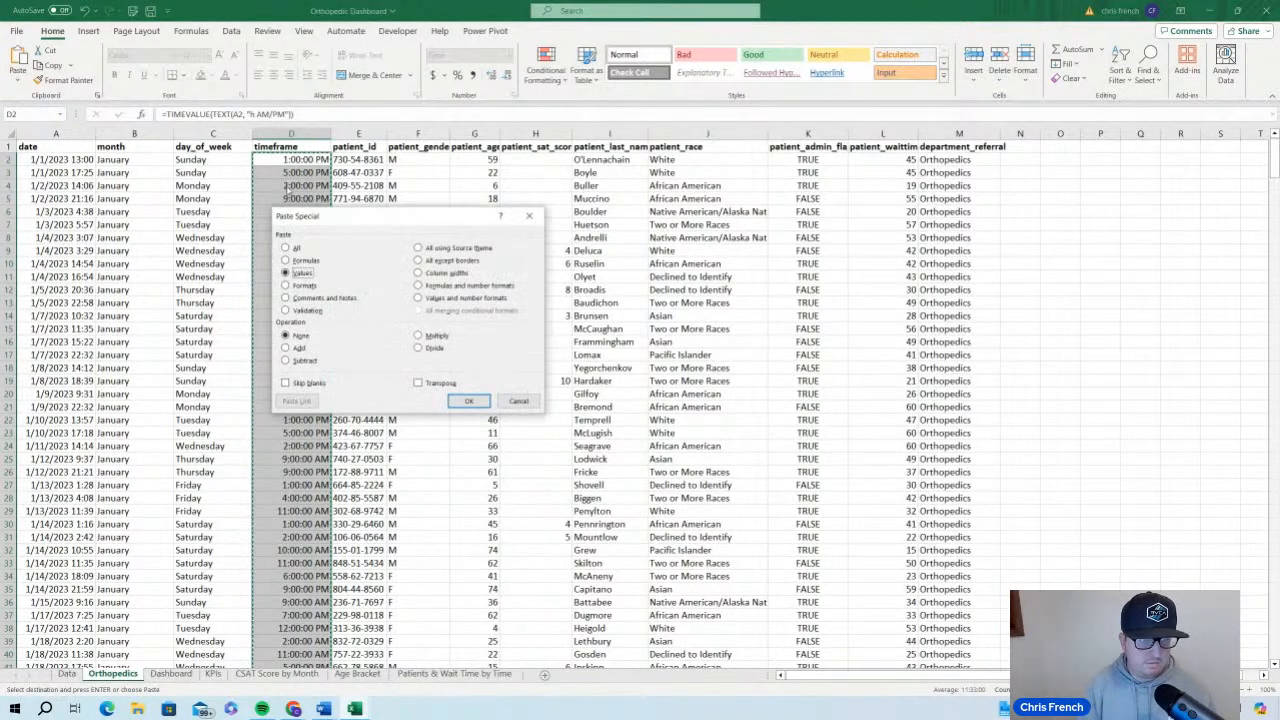
key(Return)
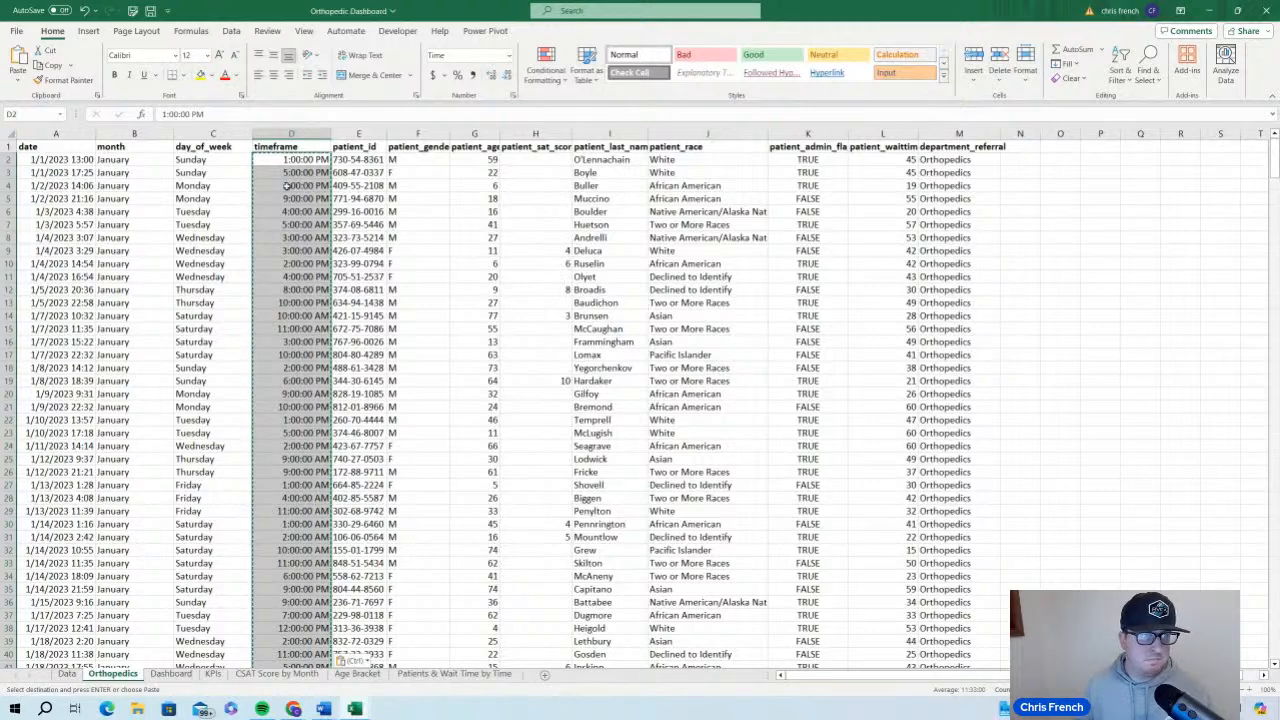
click(362, 188)
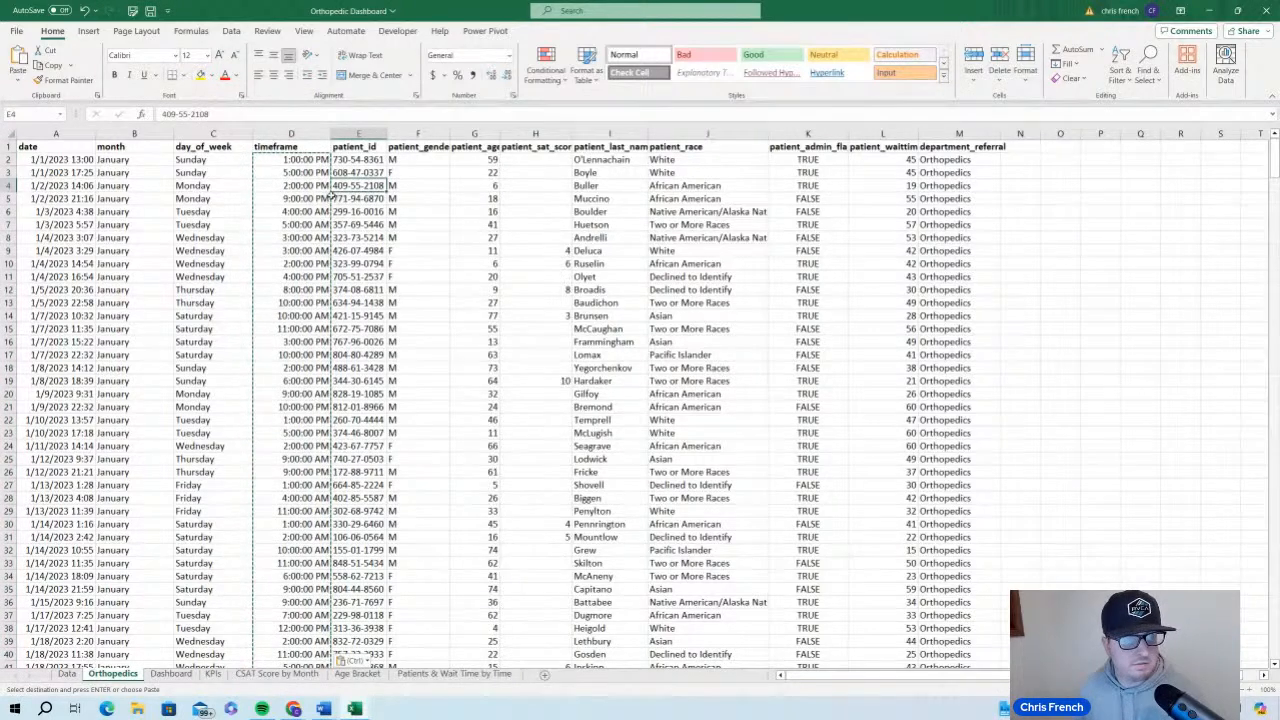
click(418, 200)
key(Escape)
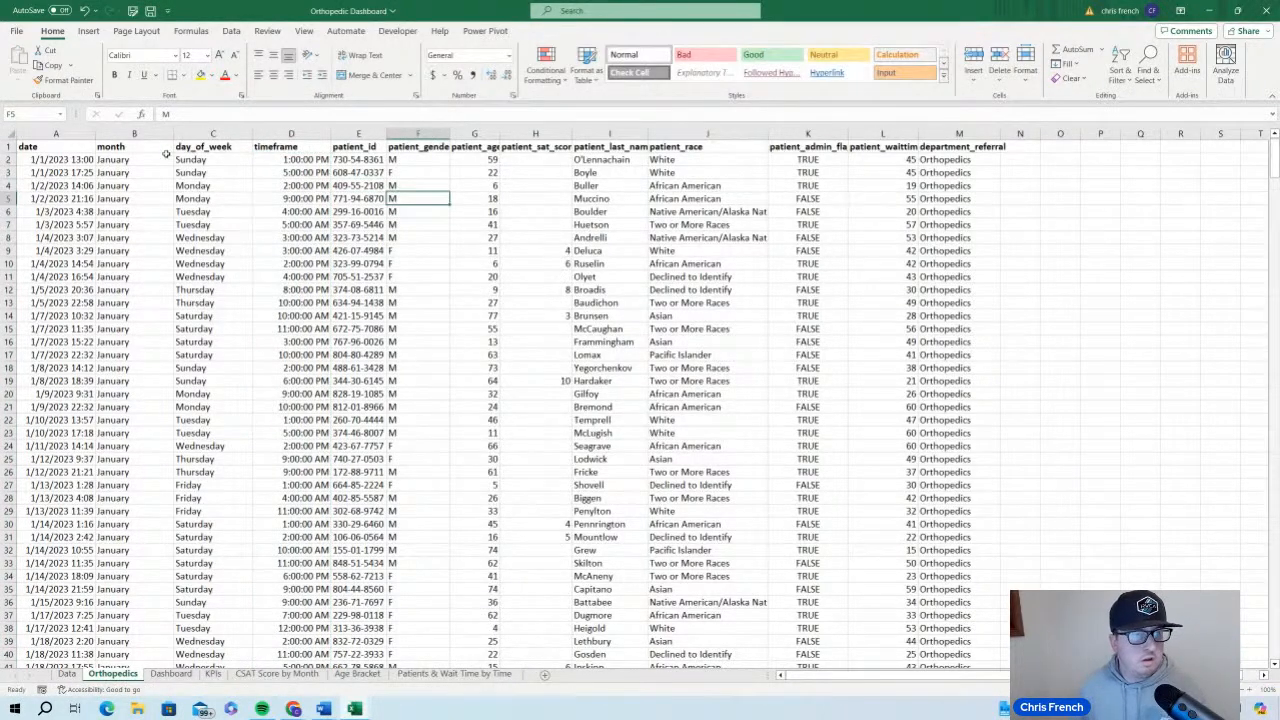
Auto-fit the width of the department_referral column to its contents
click(61, 146)
double_click(1000, 133)
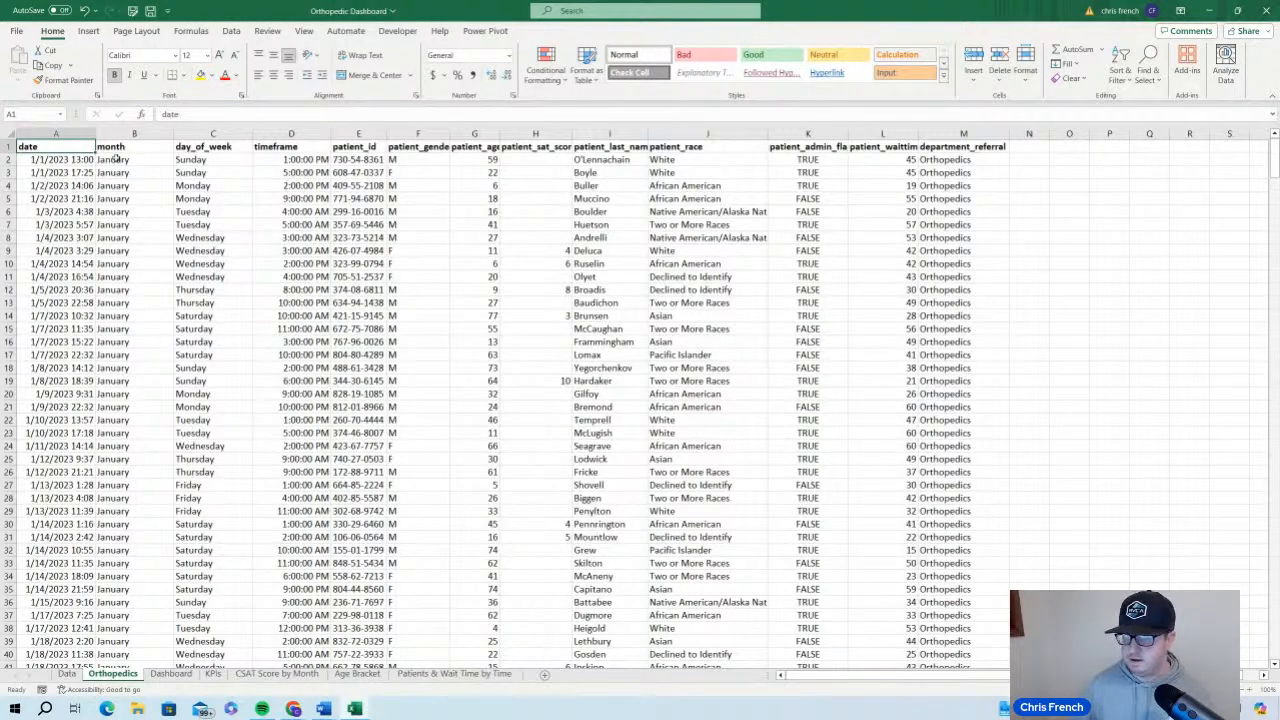
Switch to the Hospital ER Data workbook, review its Orthopedics ER Reporting Metrics dashboard layout and filters, and return to the Orthopedic Dashboard workbook
mouse_move(352, 706)
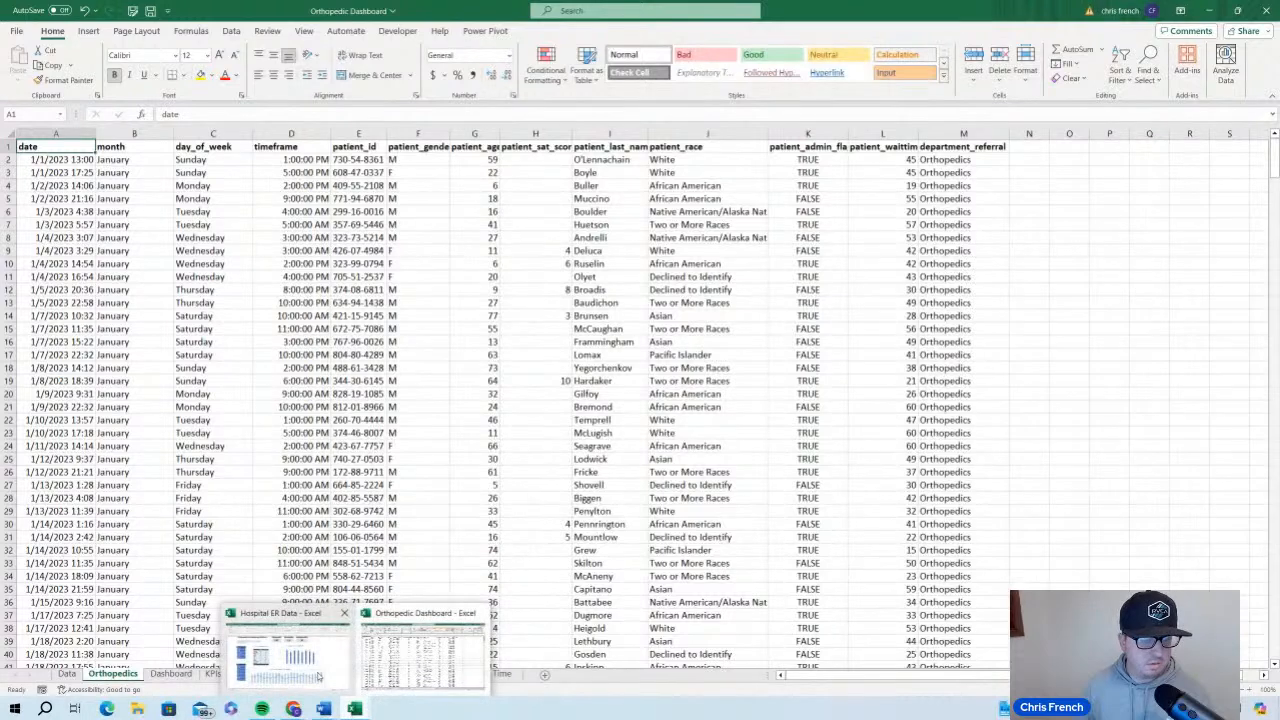
click(318, 677)
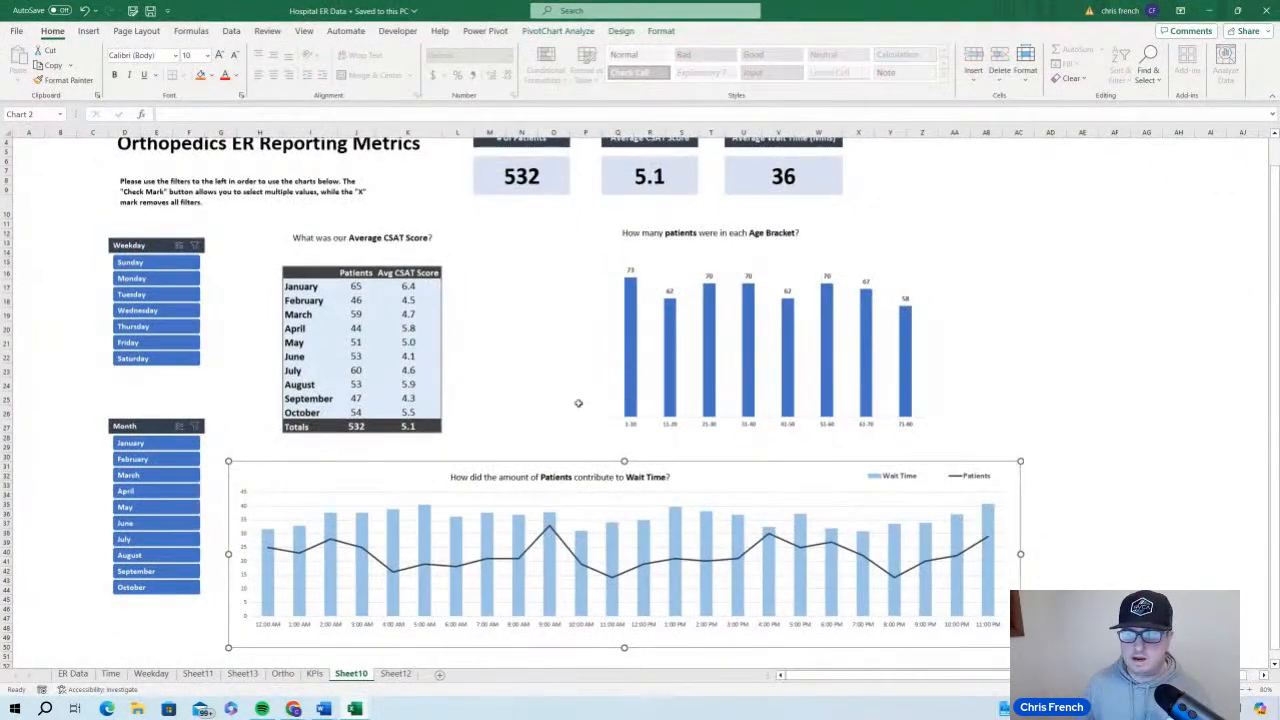
scroll(578, 403, up, 1)
scroll(514, 282, down, 3)
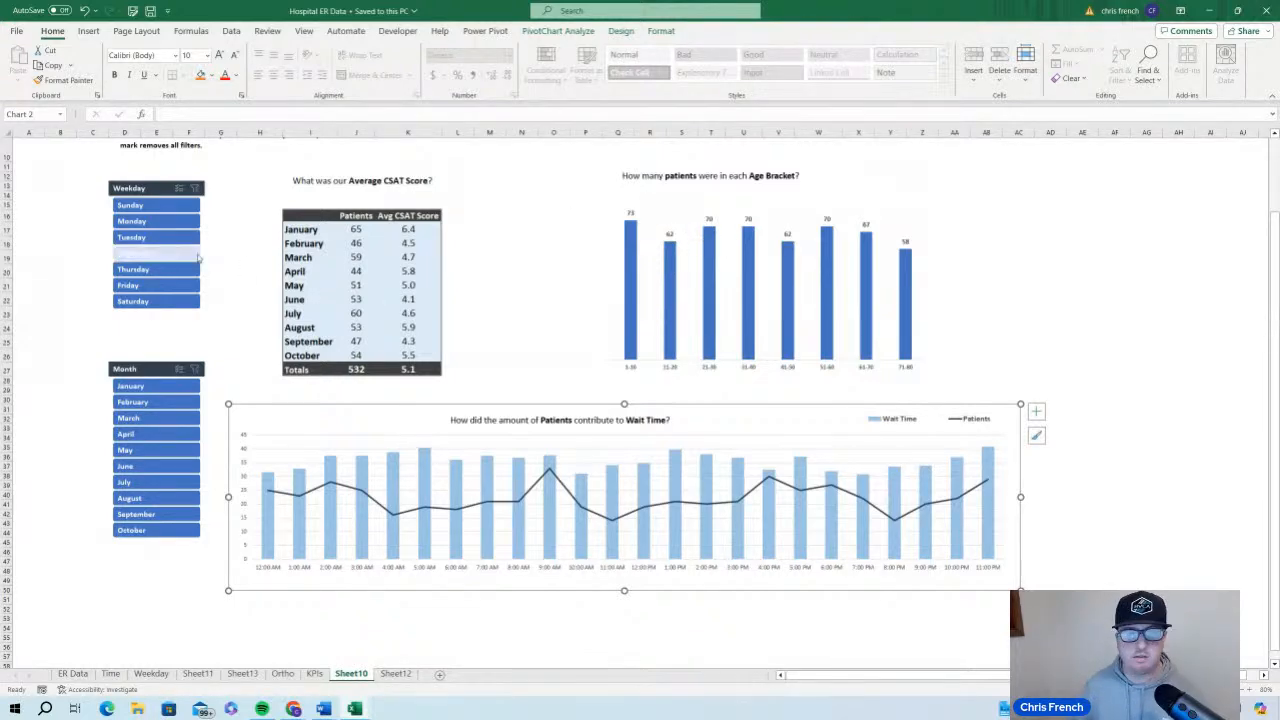
scroll(520, 243, up, 3)
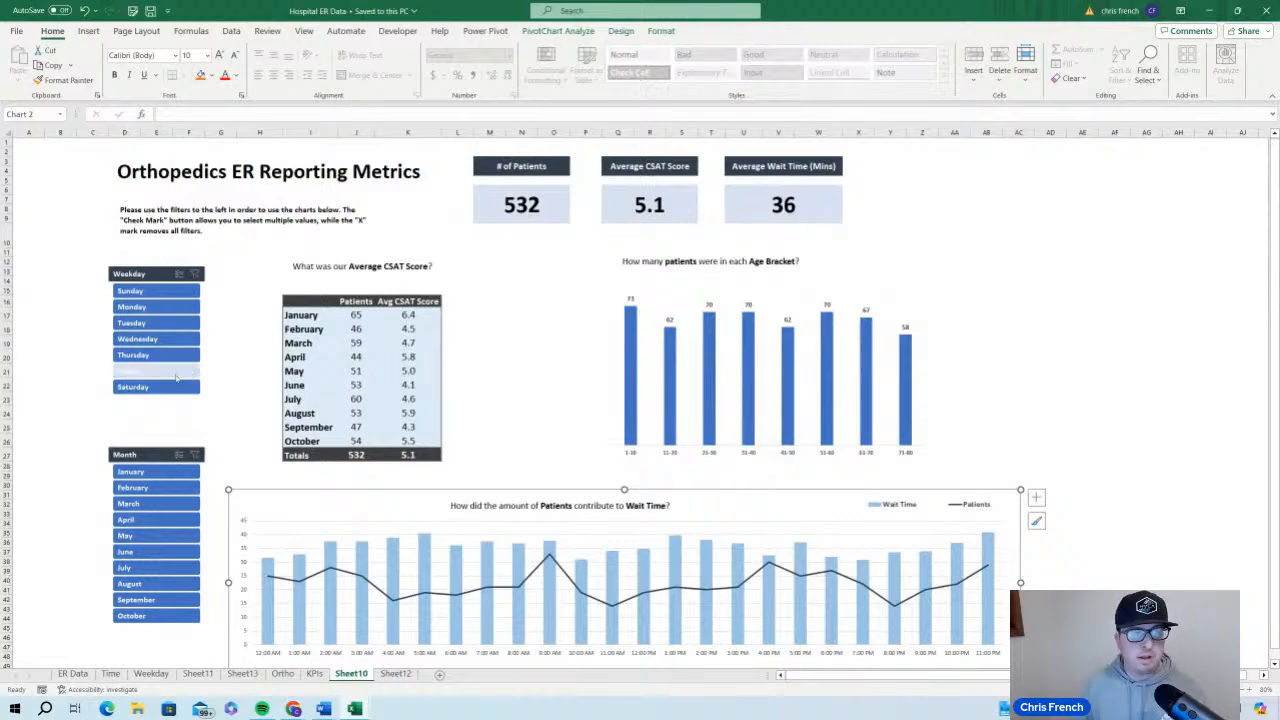
click(1212, 13)
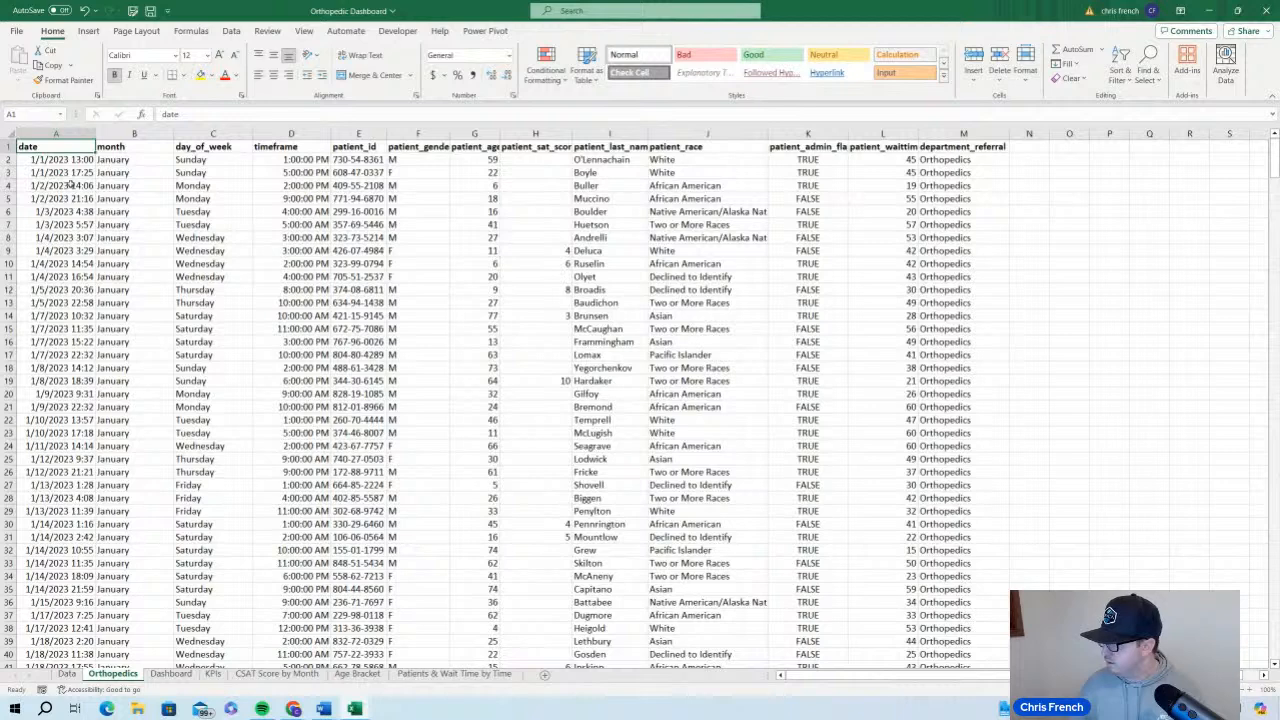
Clear the contents of the timeframe column from D2 down to the last data row, keeping its header
click(293, 162)
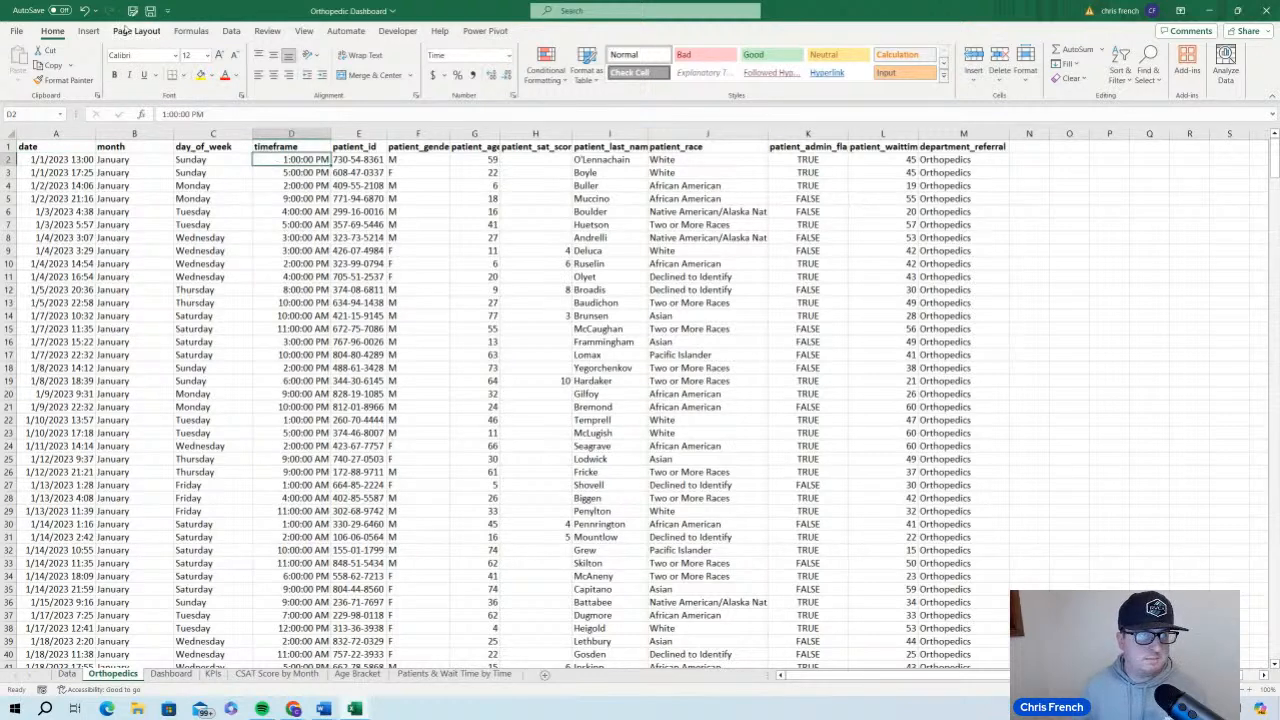
right_click(325, 163)
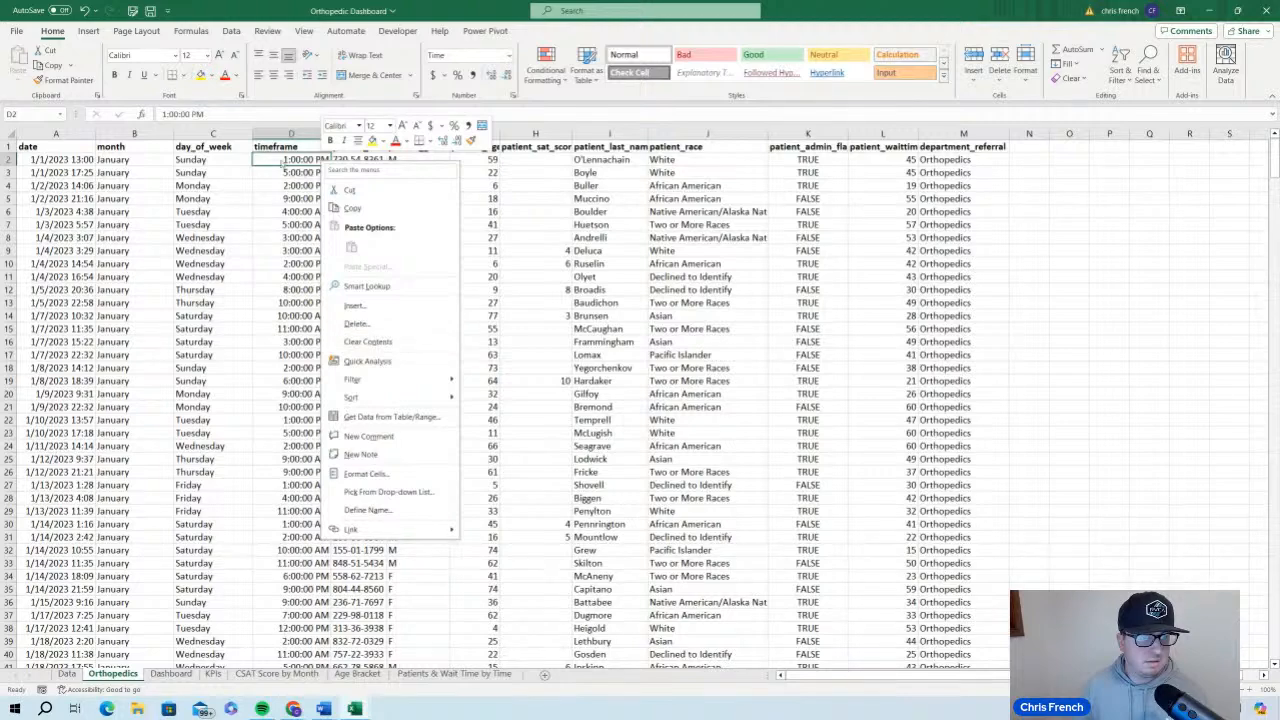
click(284, 160)
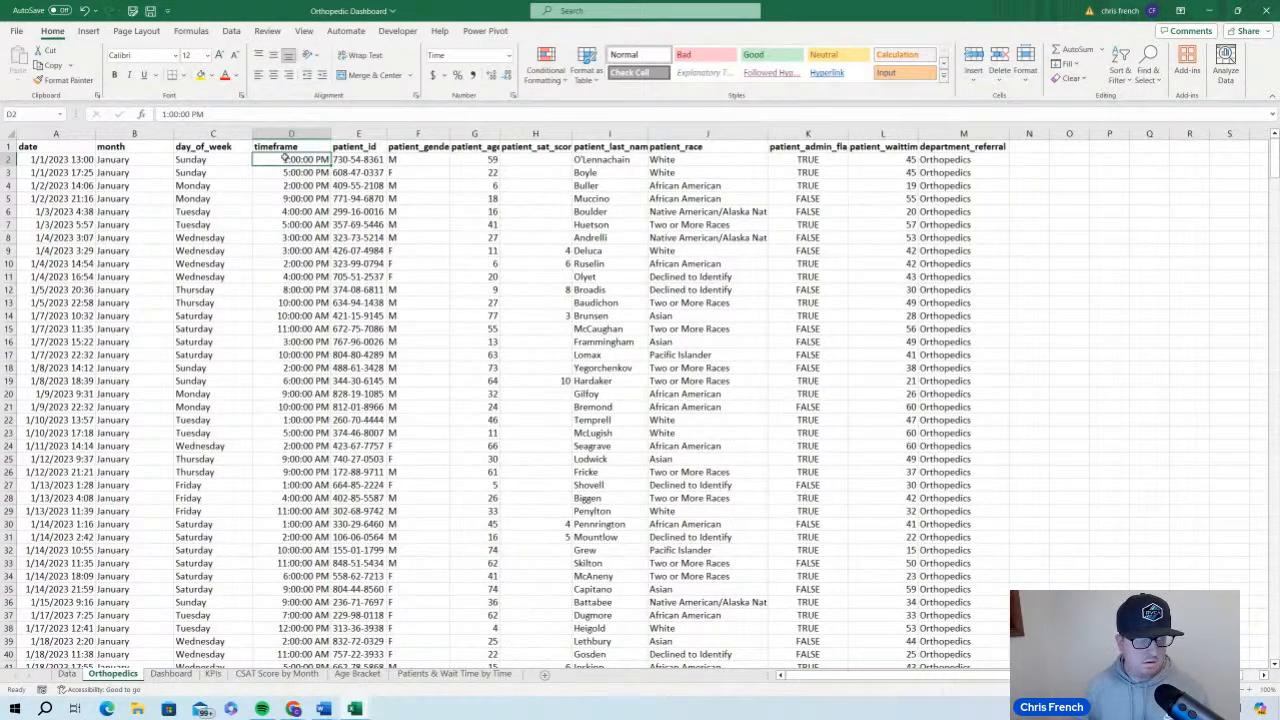
key(ctrl+shift+Down)
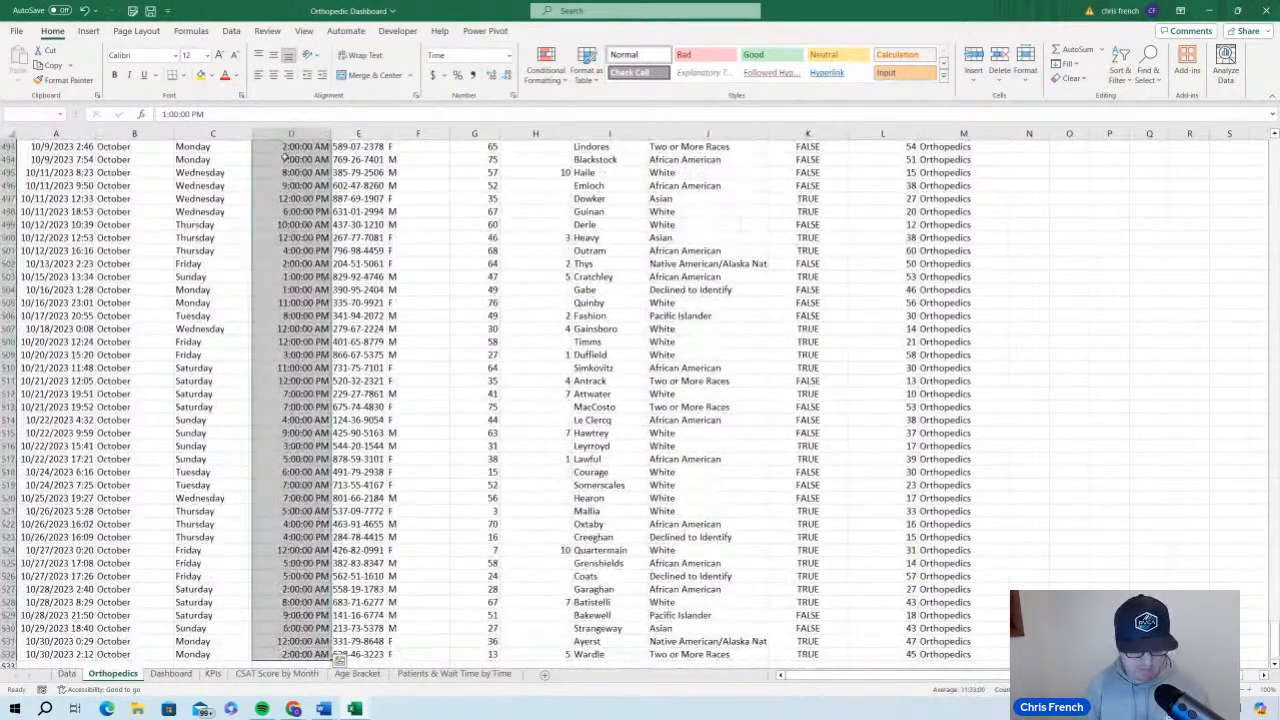
right_click(275, 168)
click(343, 348)
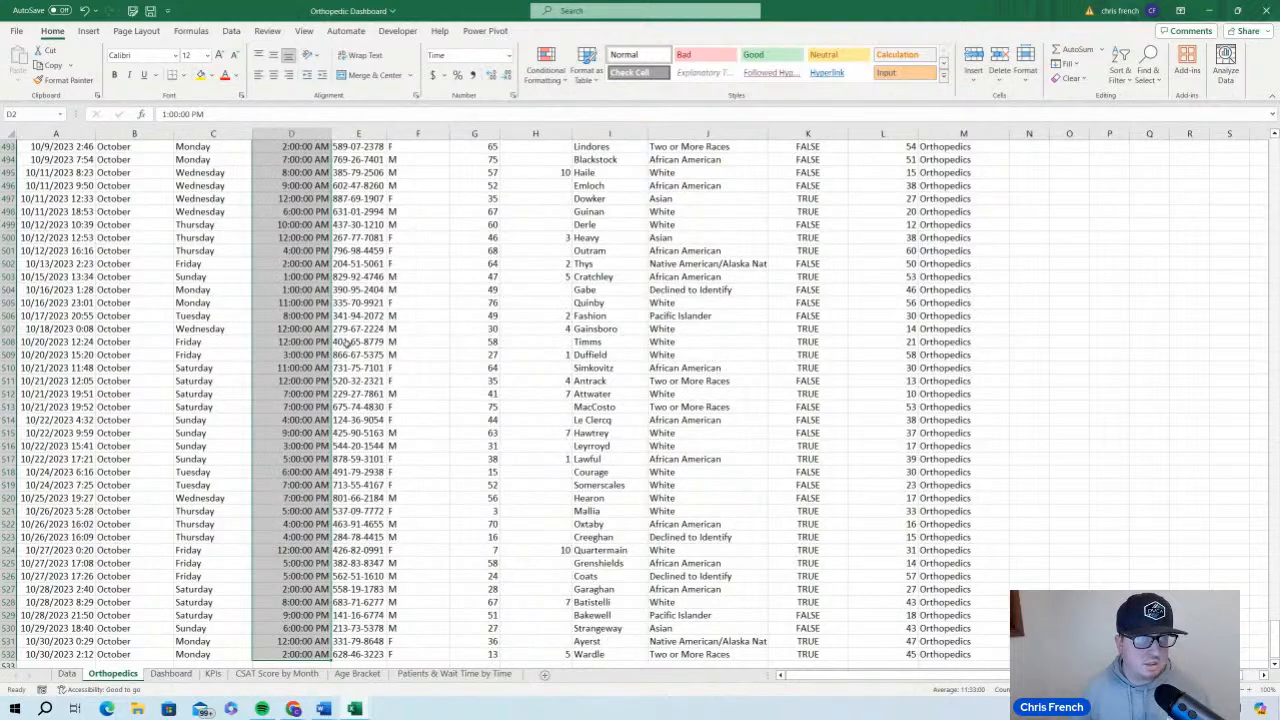
Enter the formula =TIMEVALUE(TEXT(A2, "hh AM/PM")) in the first timeframe cell, D2
click(306, 158)
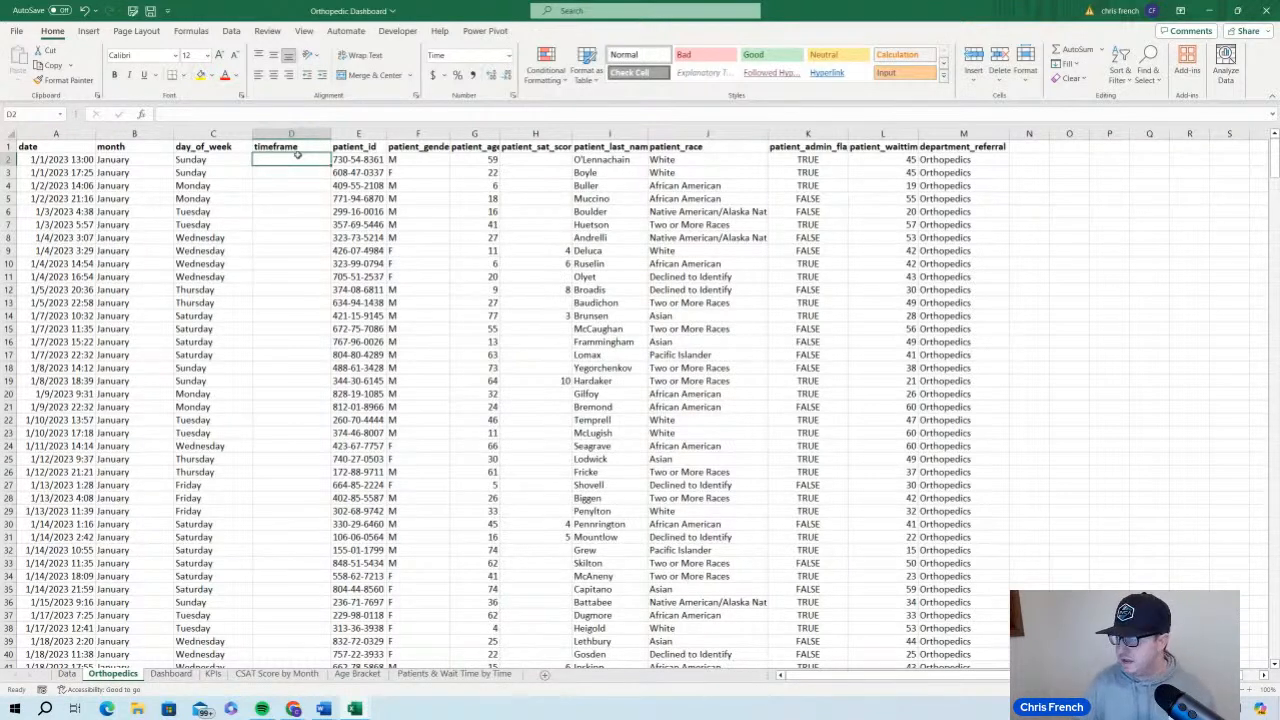
text(=T)
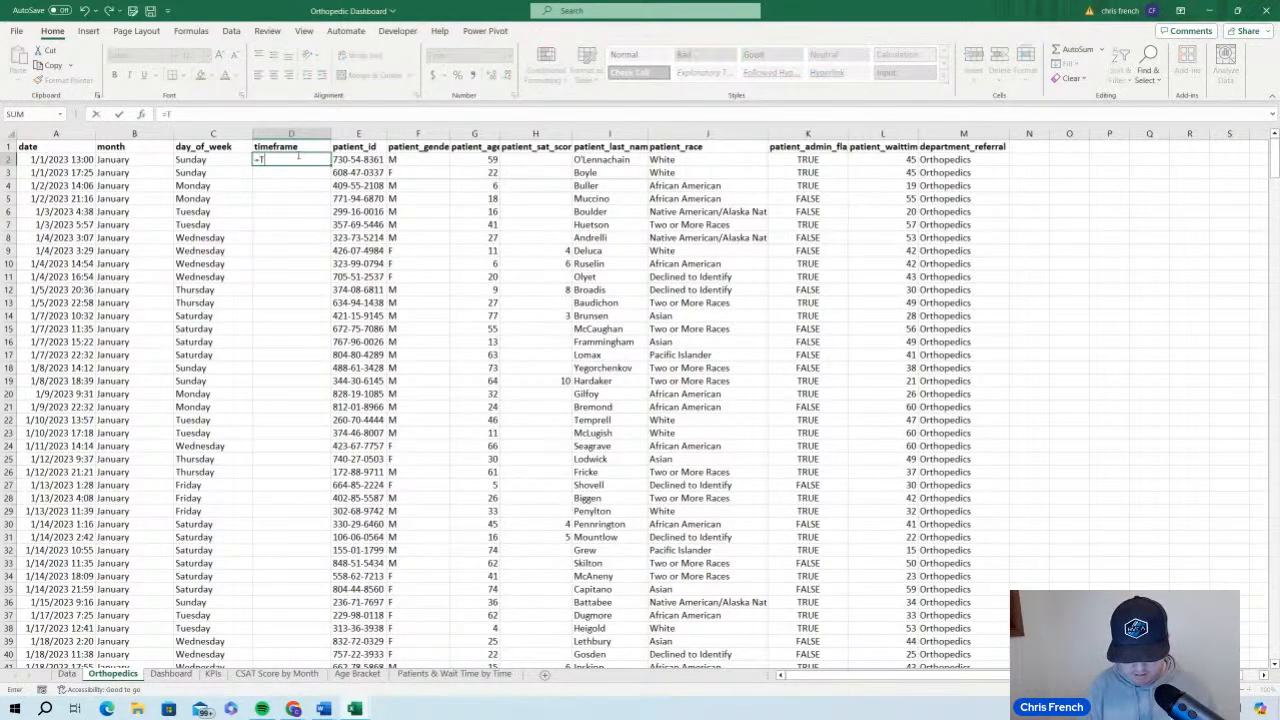
text(IMEVALUE()
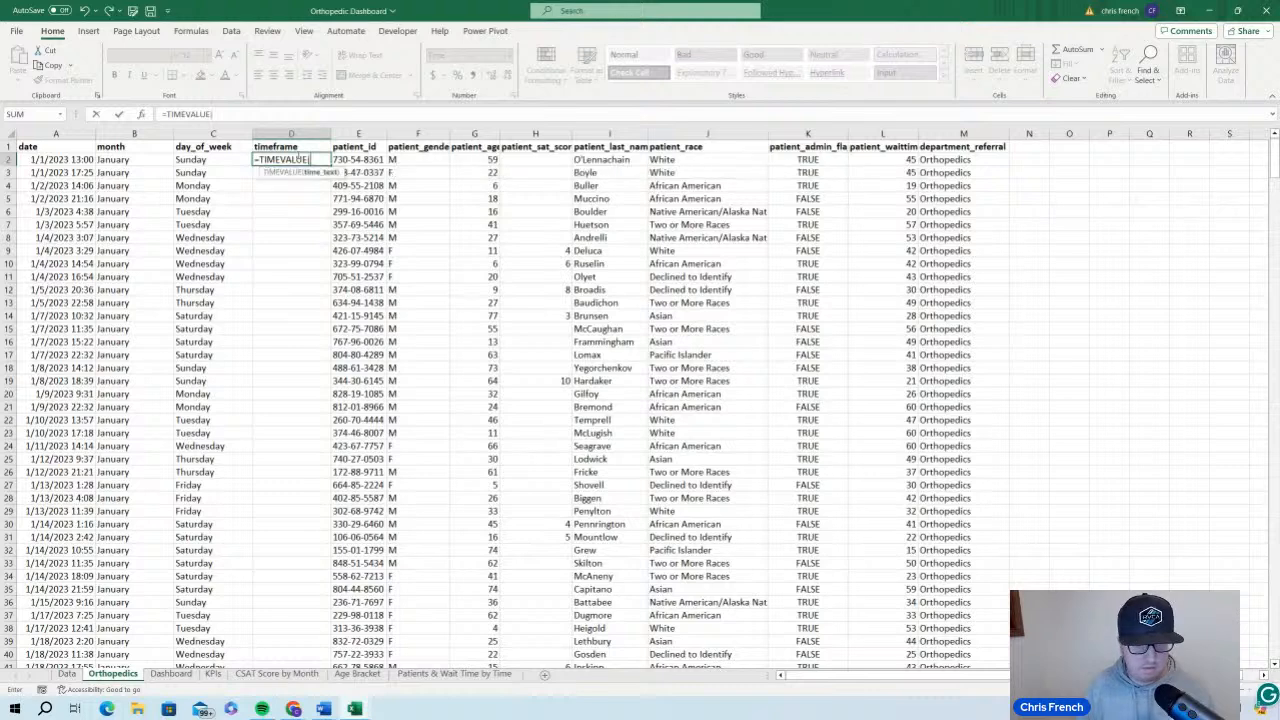
text(TEXT)
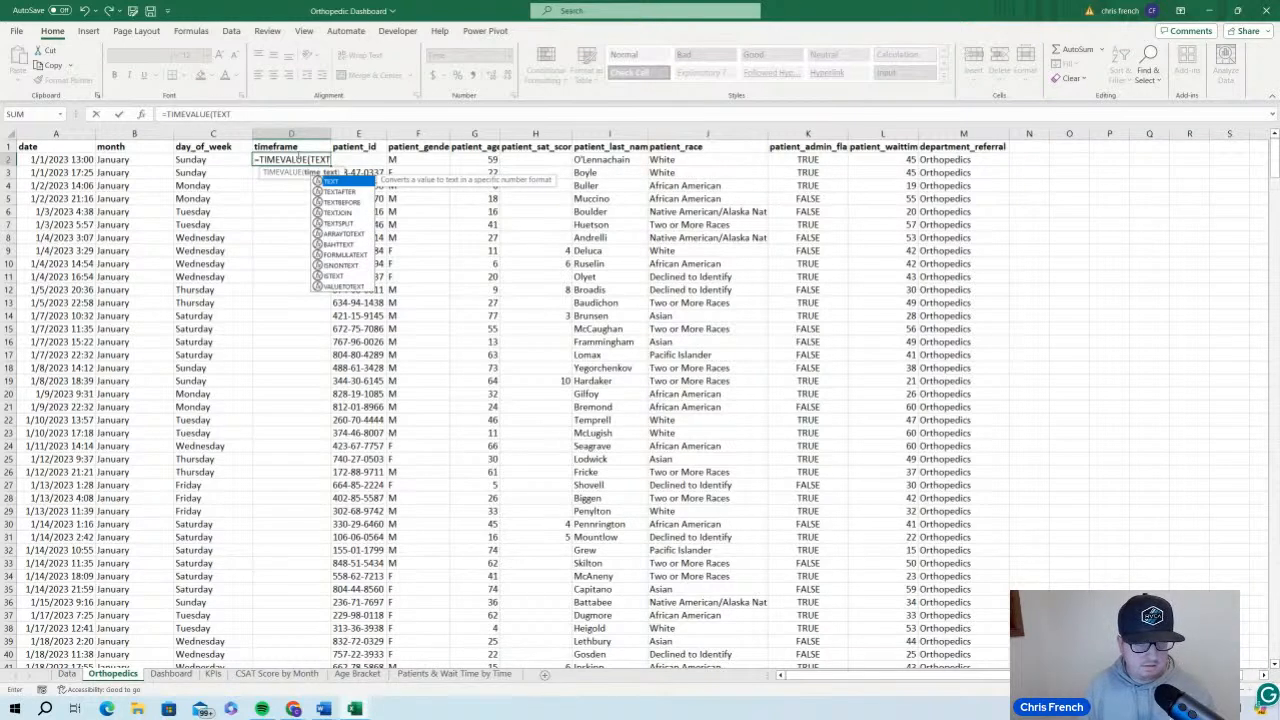
text(()
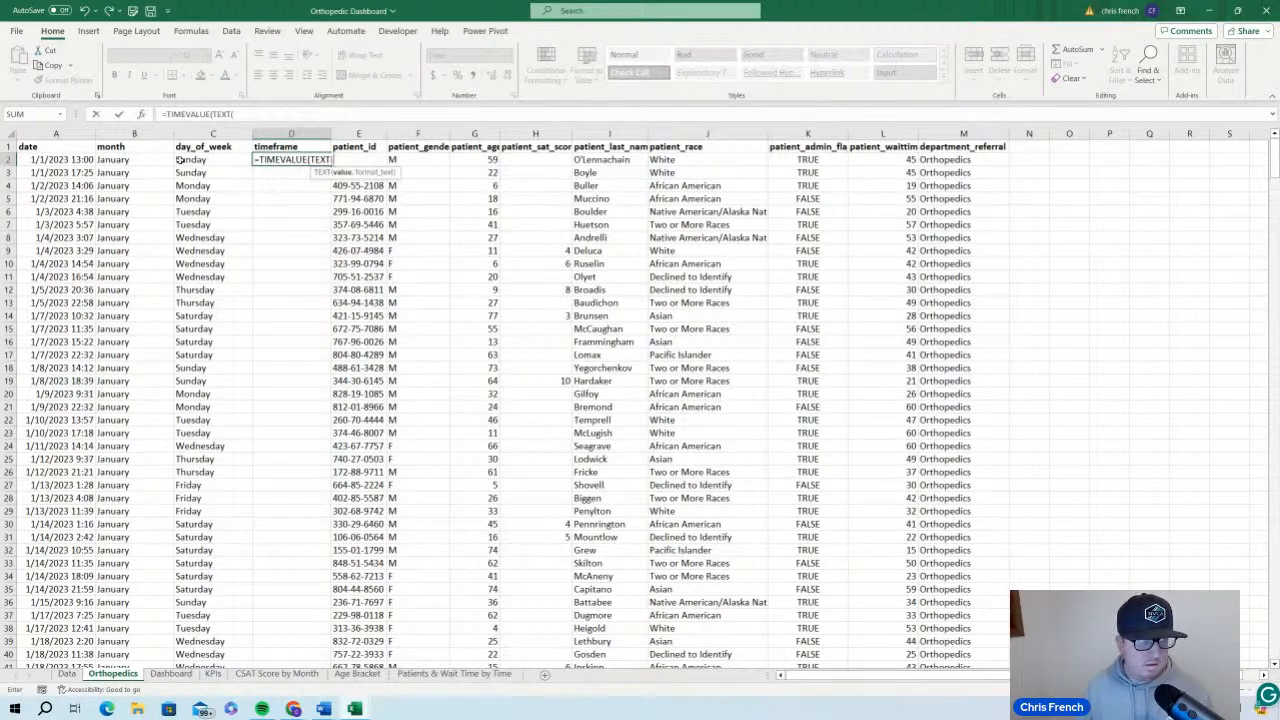
click(86, 160)
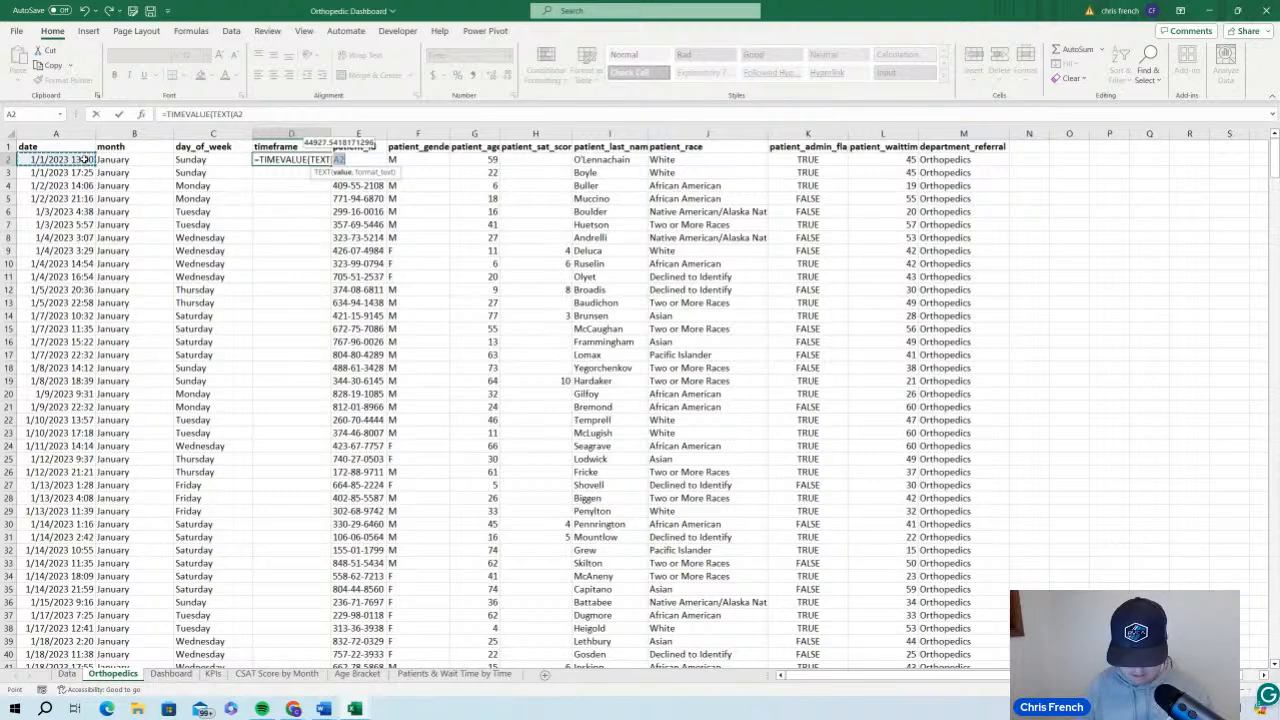
text(, "h)
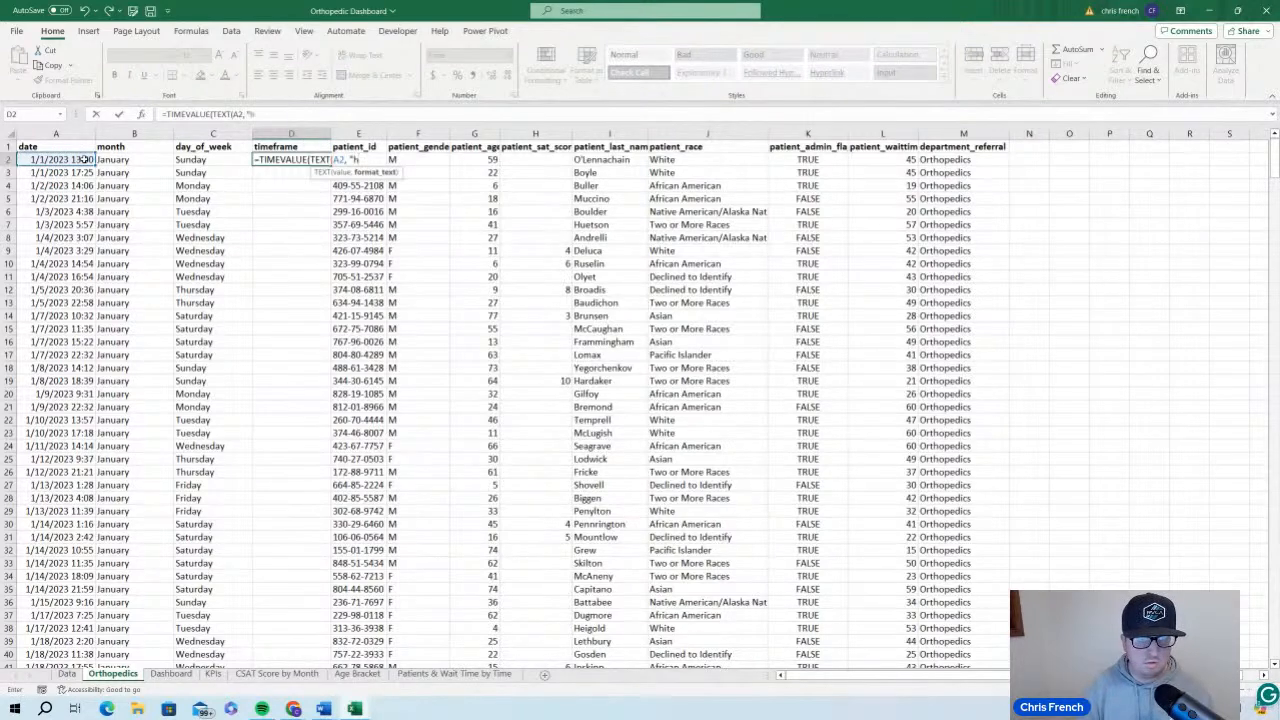
text(h AM)
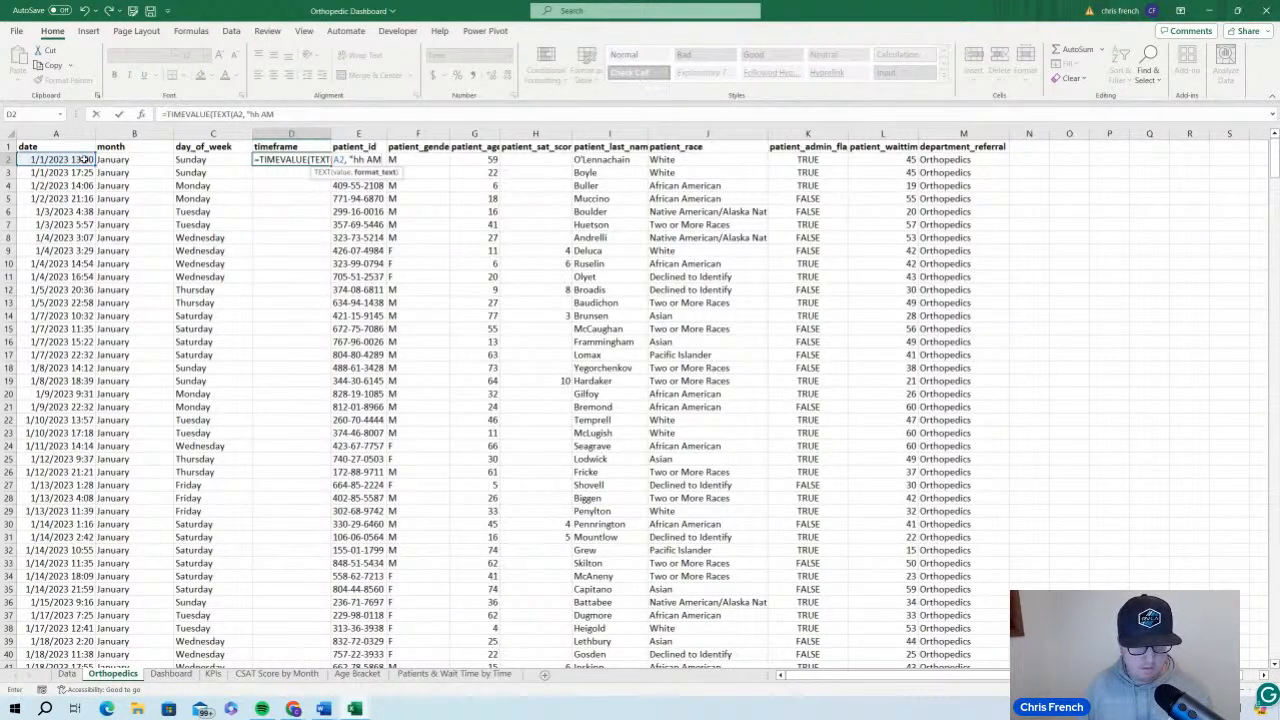
text(/P)
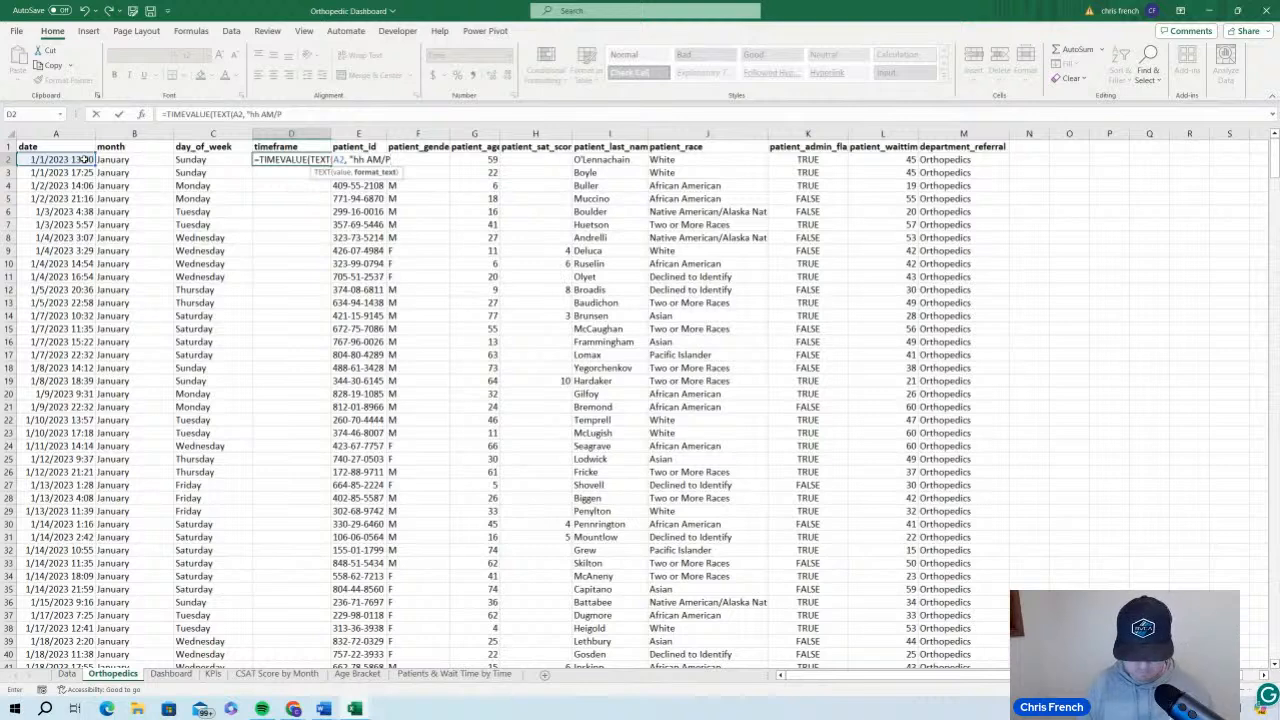
text(M)
text(")))
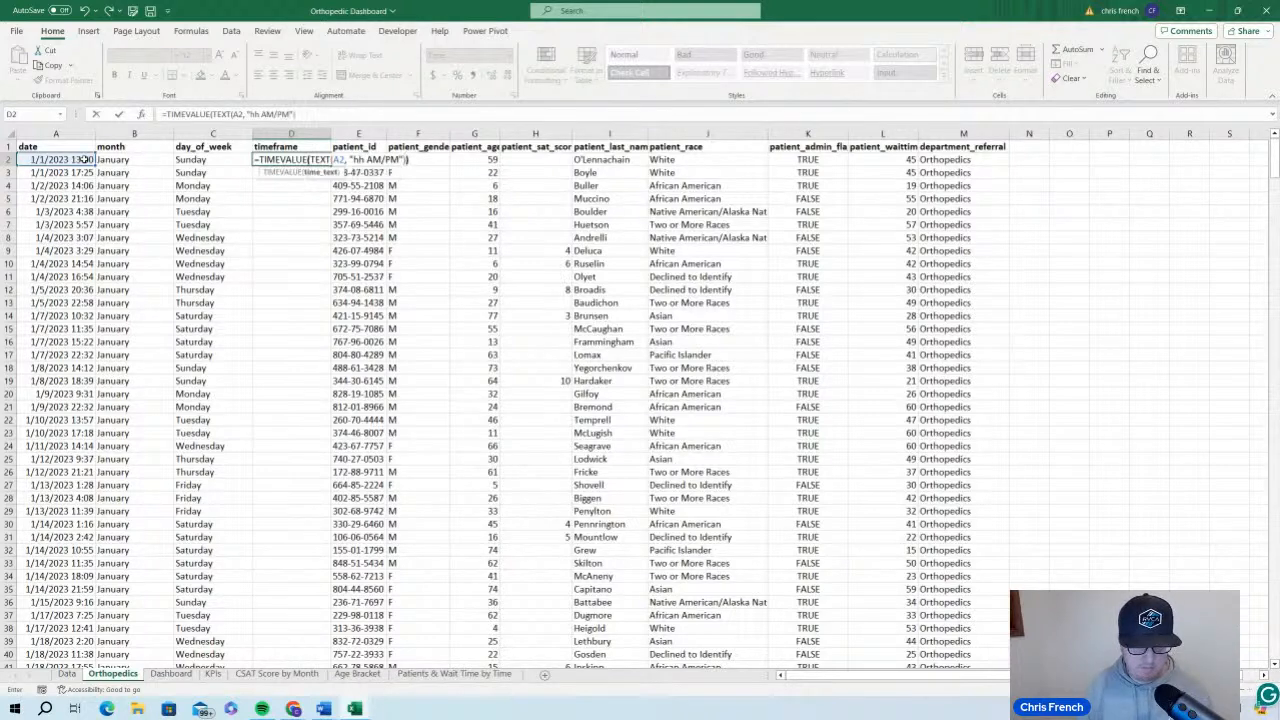
key(Return)
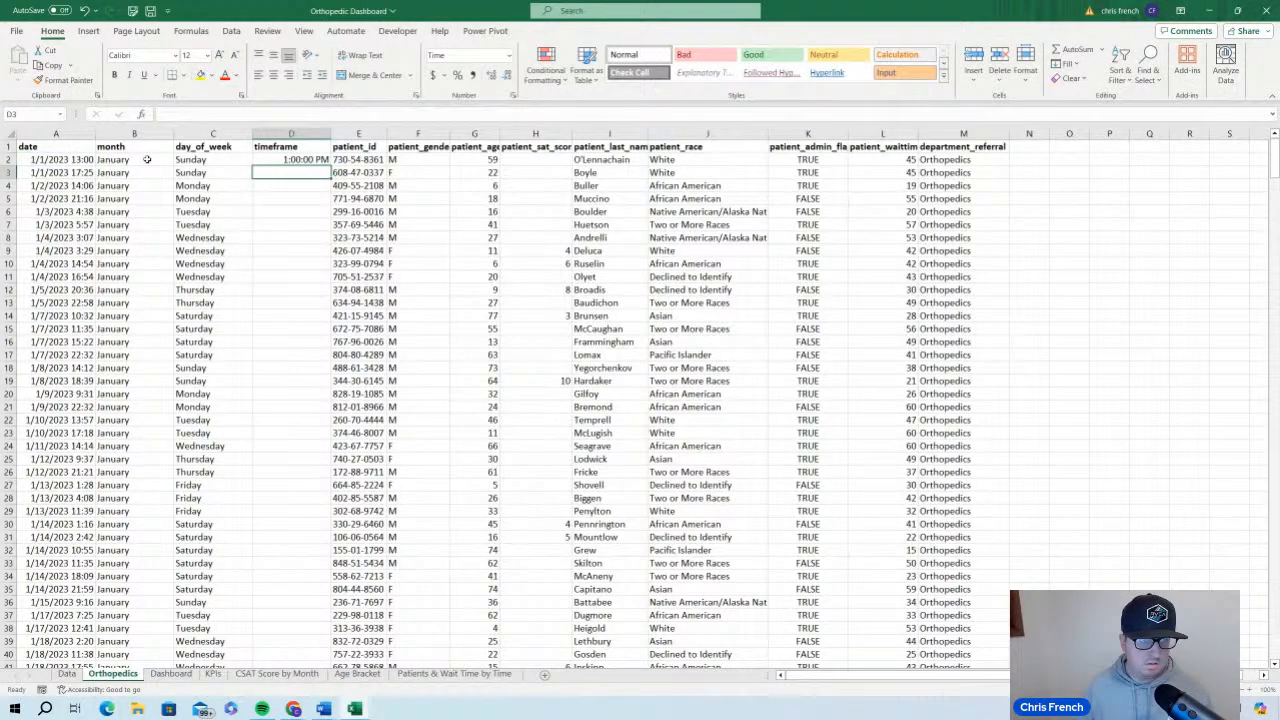
Switch D2's number format to General to check its underlying value, and set it back to Time
click(300, 162)
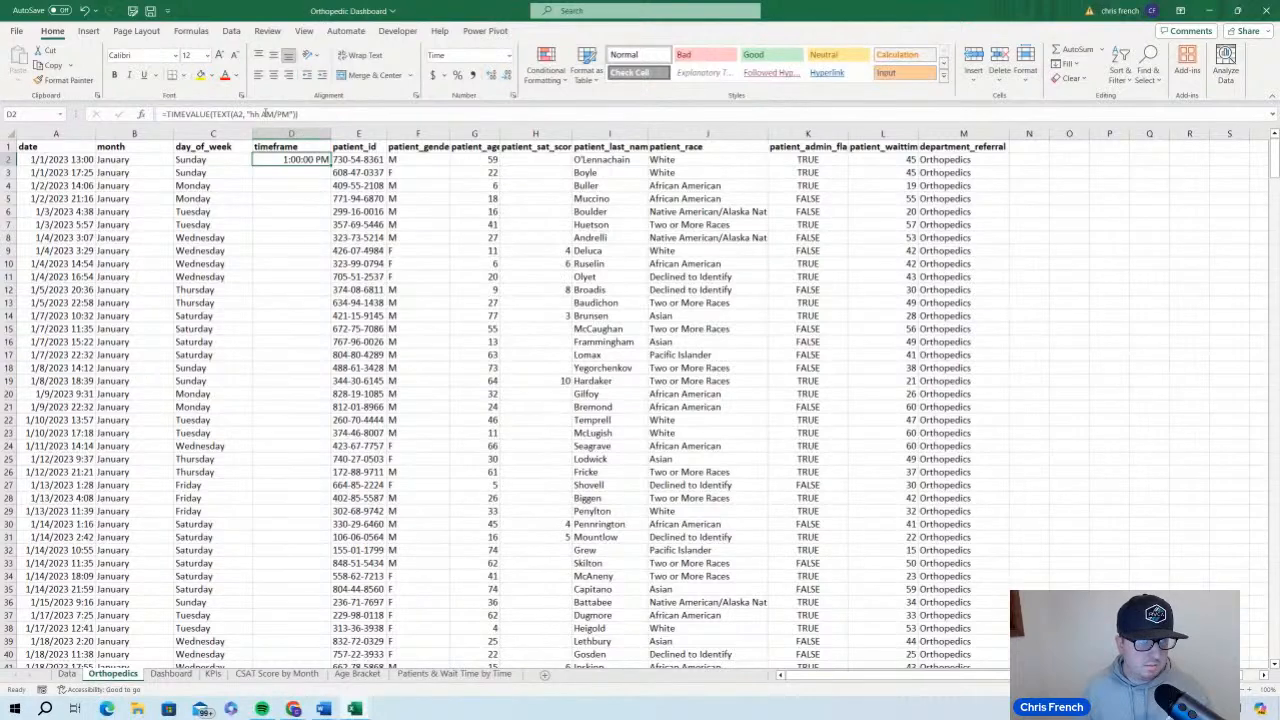
click(510, 59)
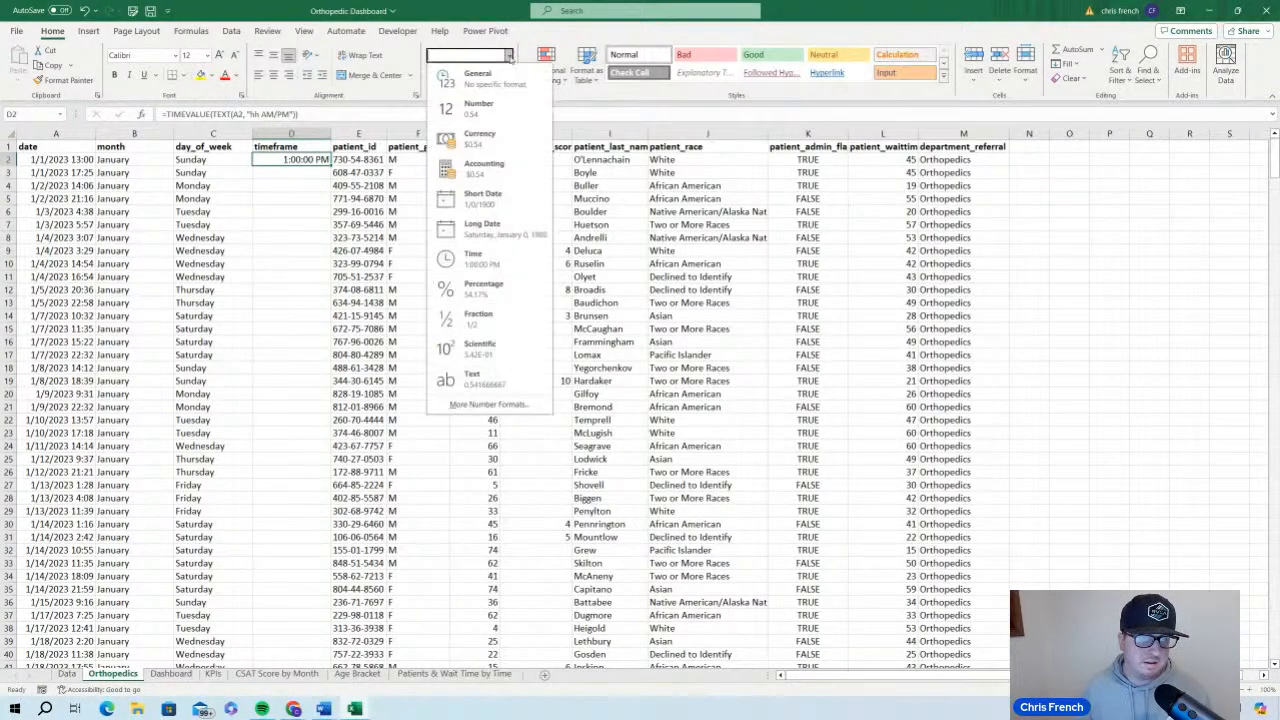
click(500, 76)
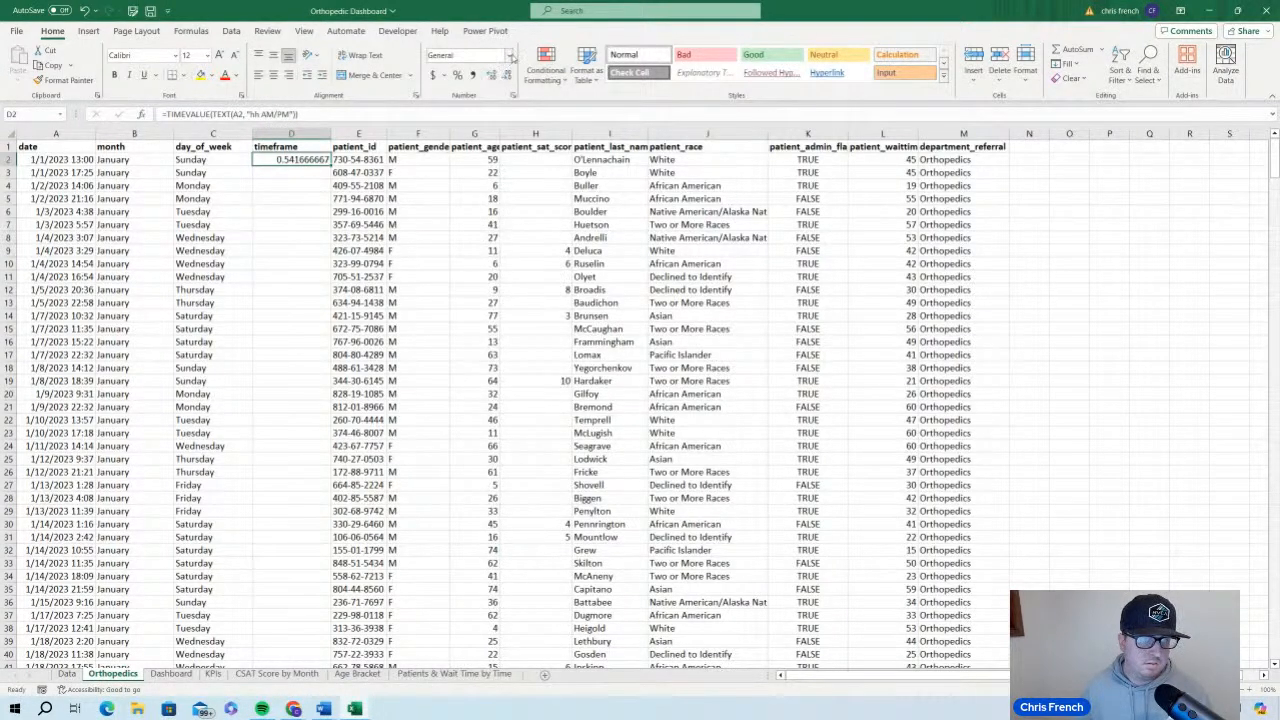
click(510, 55)
click(480, 259)
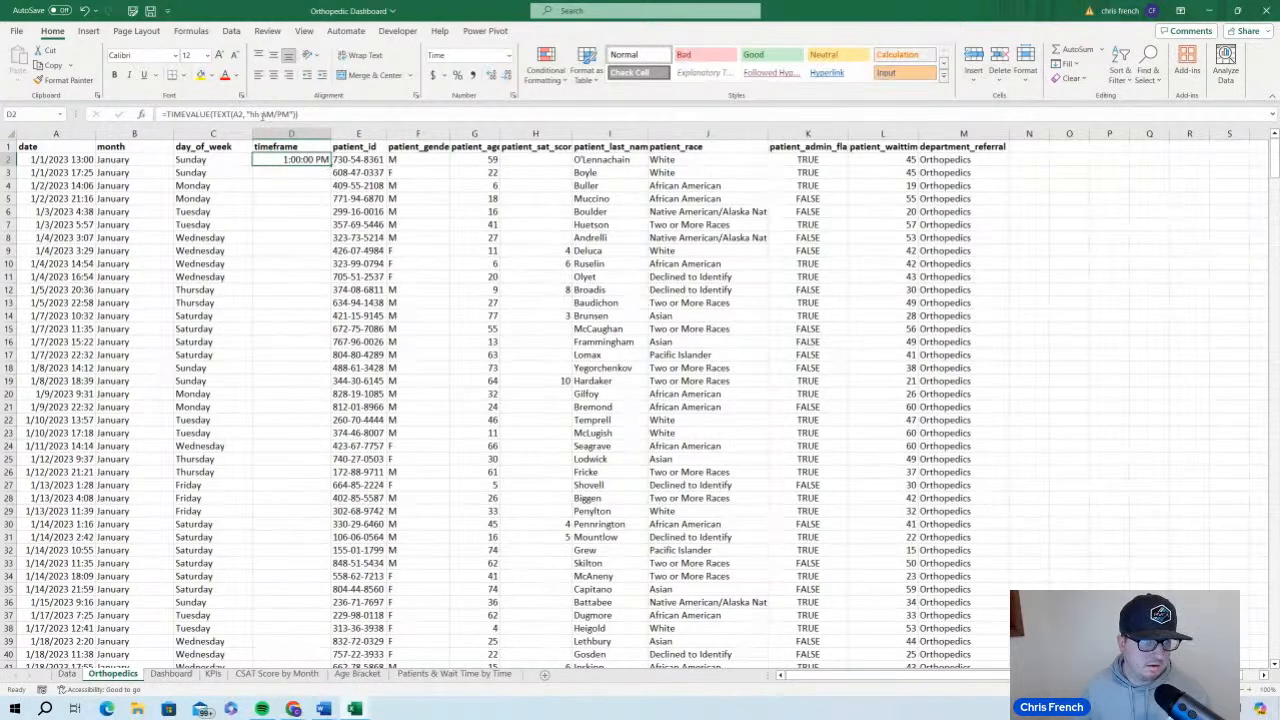
Shorten the hour code in D2's formula to "h AM/PM" and fill the formula down the whole timeframe column
click(256, 114)
key(Return)
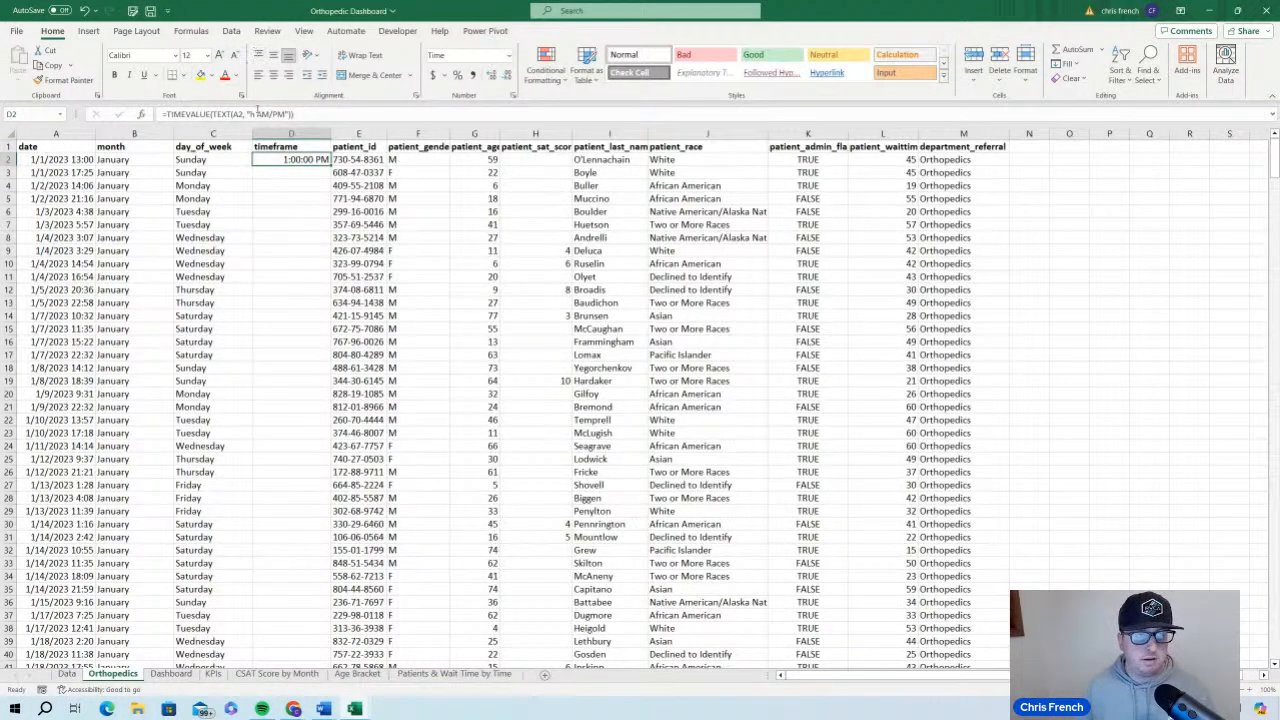
double_click(330, 166)
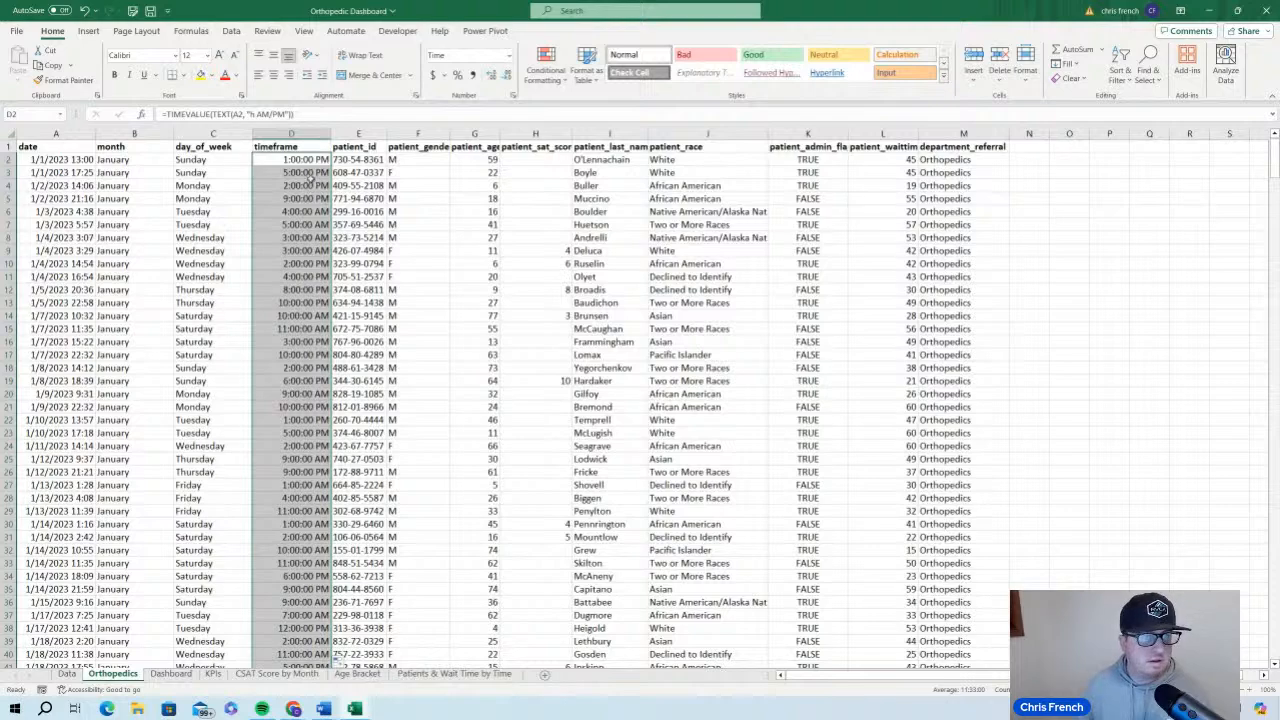
scroll(296, 183, down, 6)
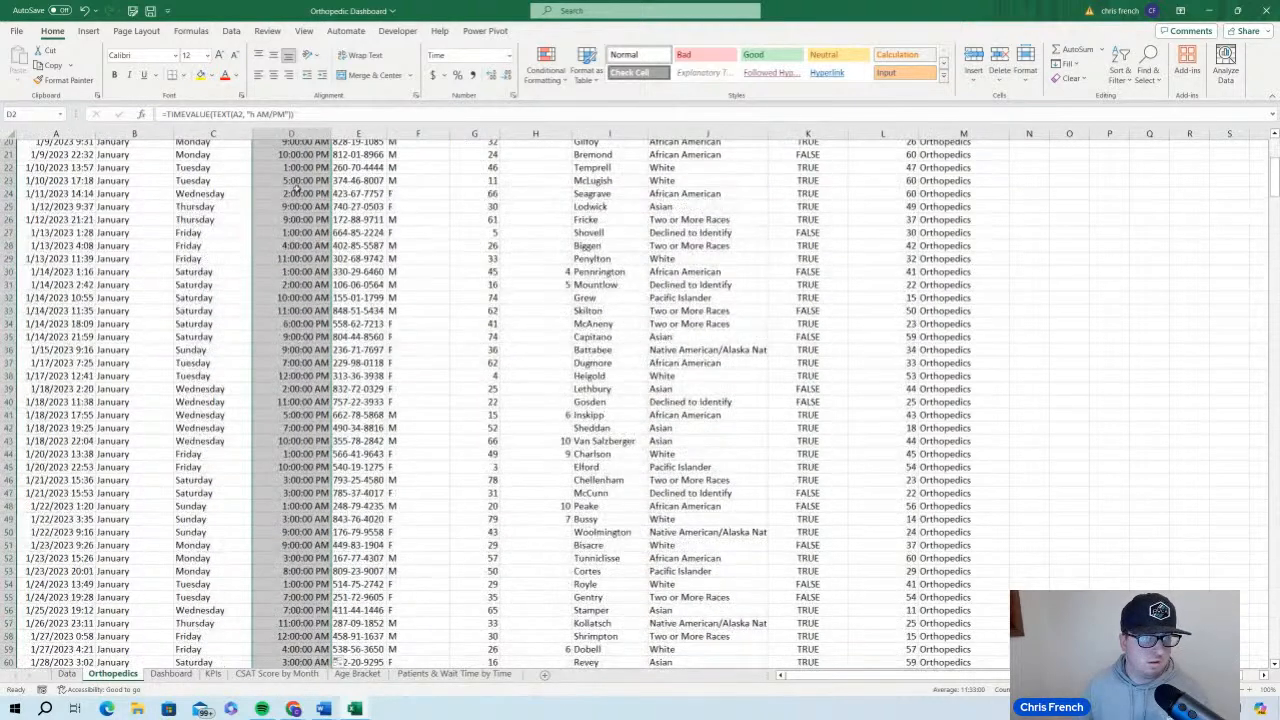
scroll(296, 185, up, 6)
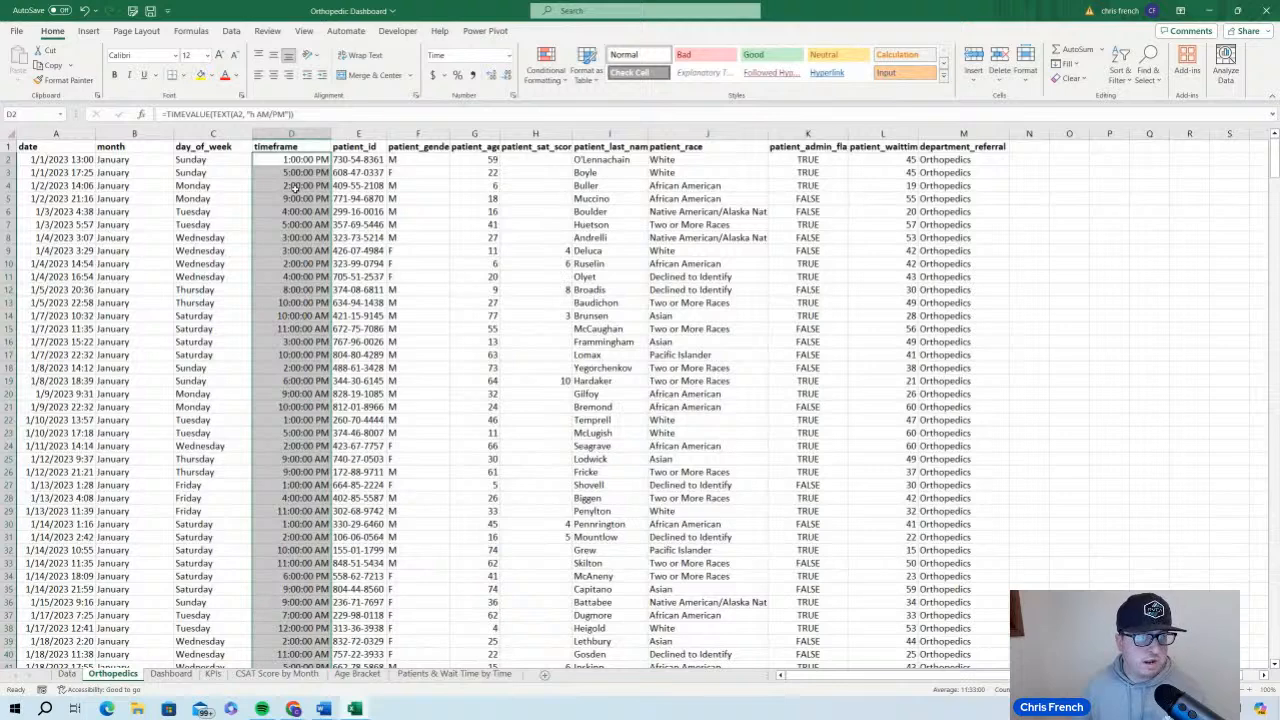
Copy the filled timeframe cells, paste them over themselves as values only, and clear the copy selection
right_click(296, 187)
click(349, 237)
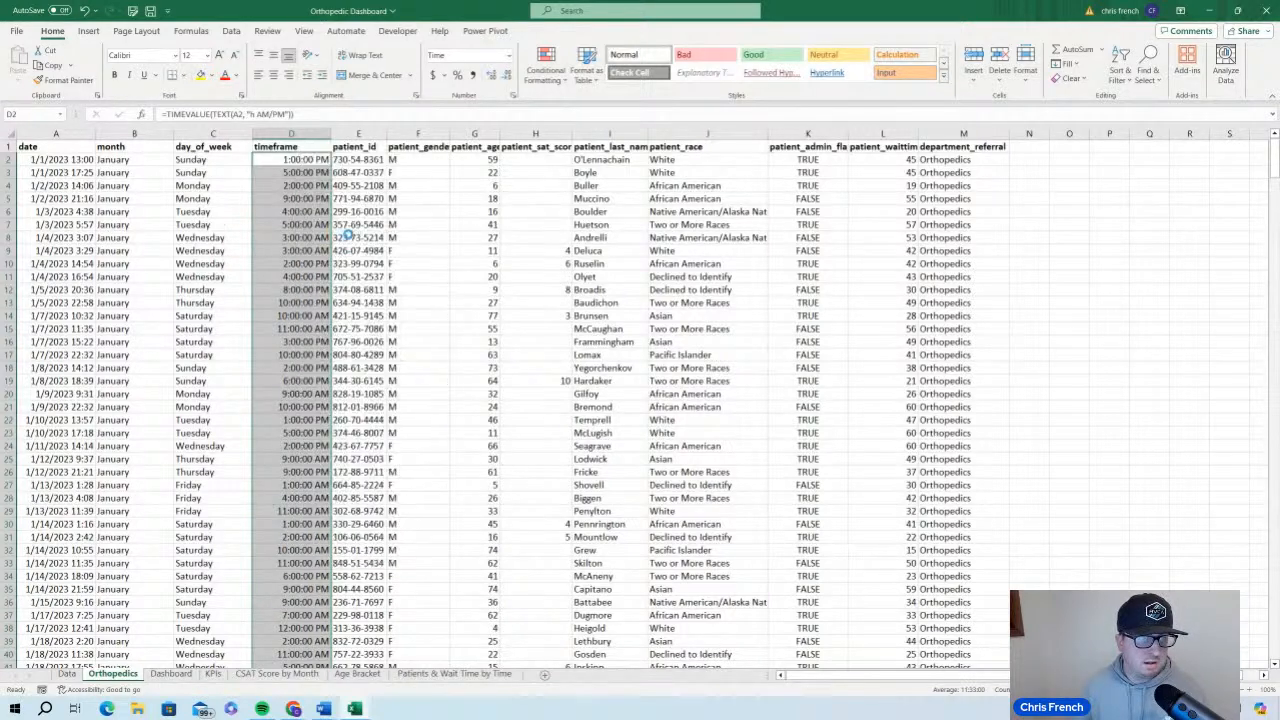
right_click(297, 196)
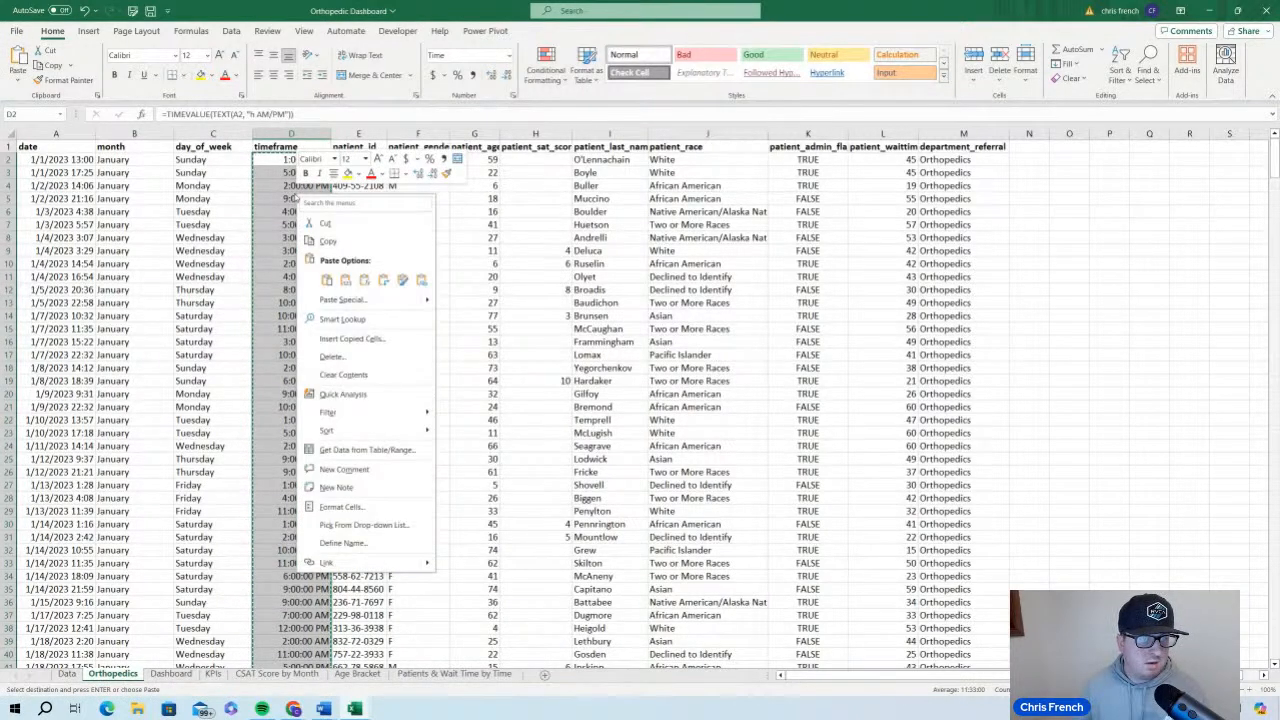
click(345, 280)
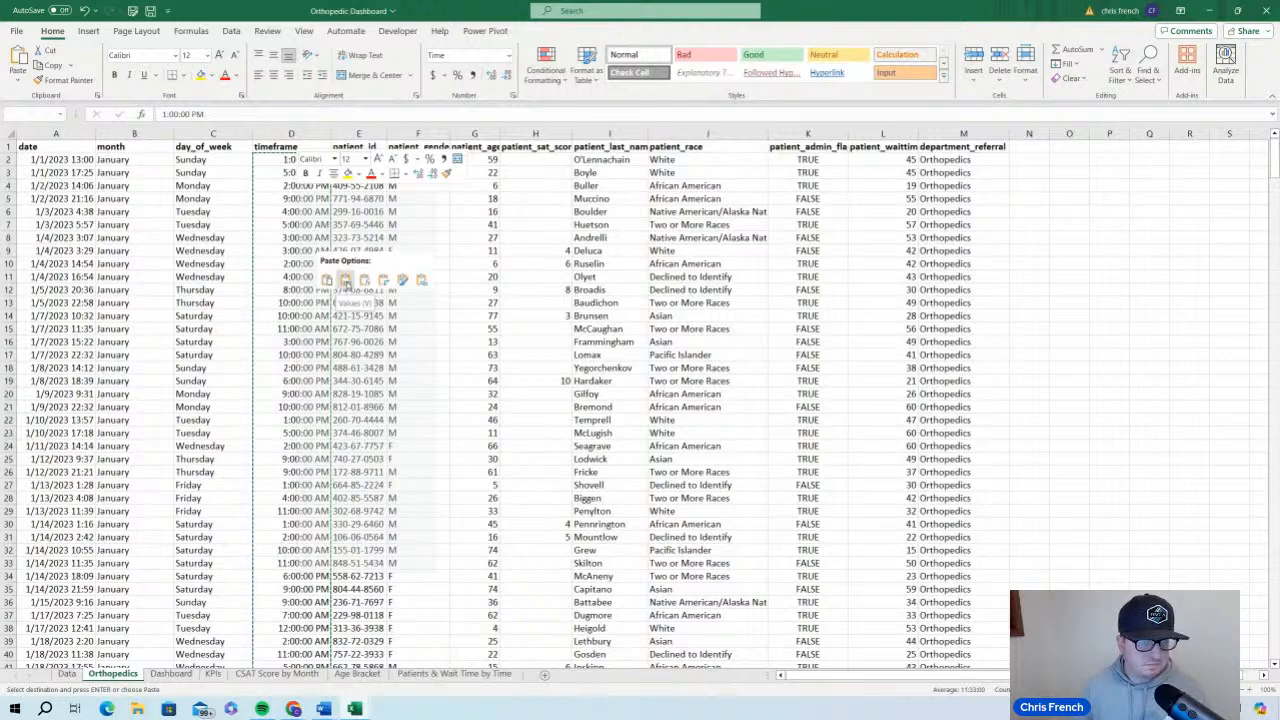
key(ctrl+z)
right_click(300, 197)
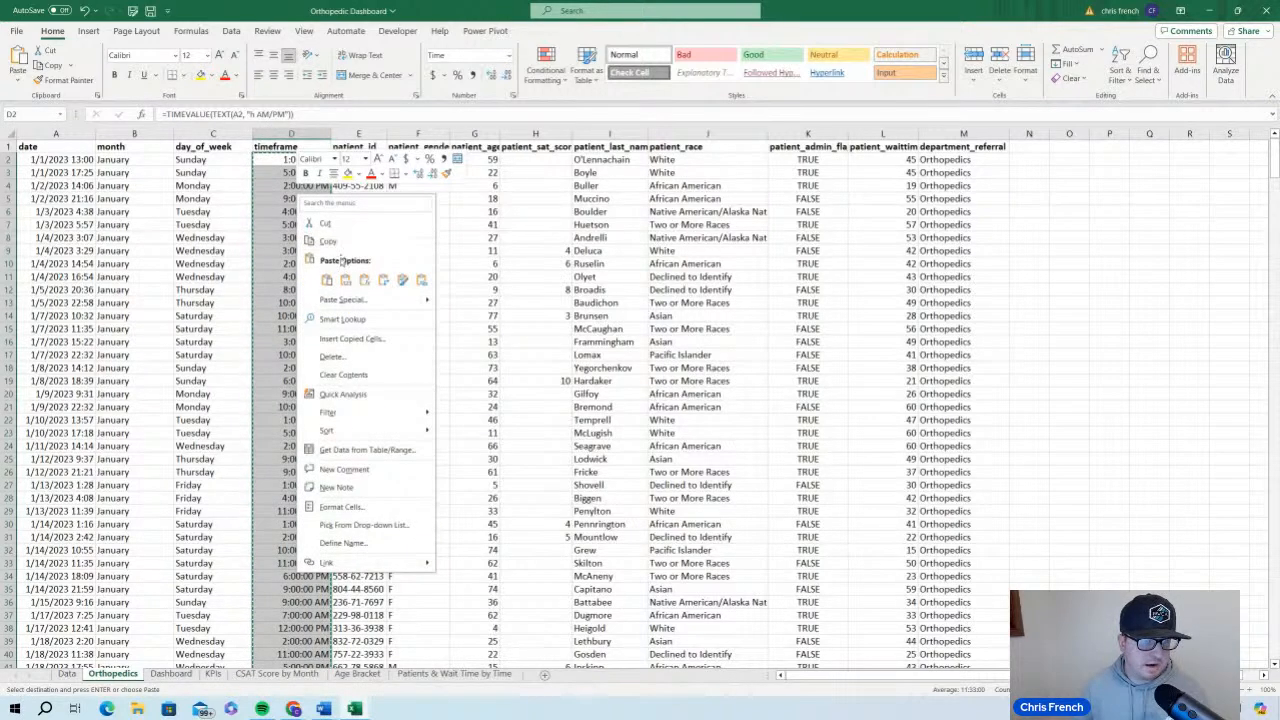
click(345, 280)
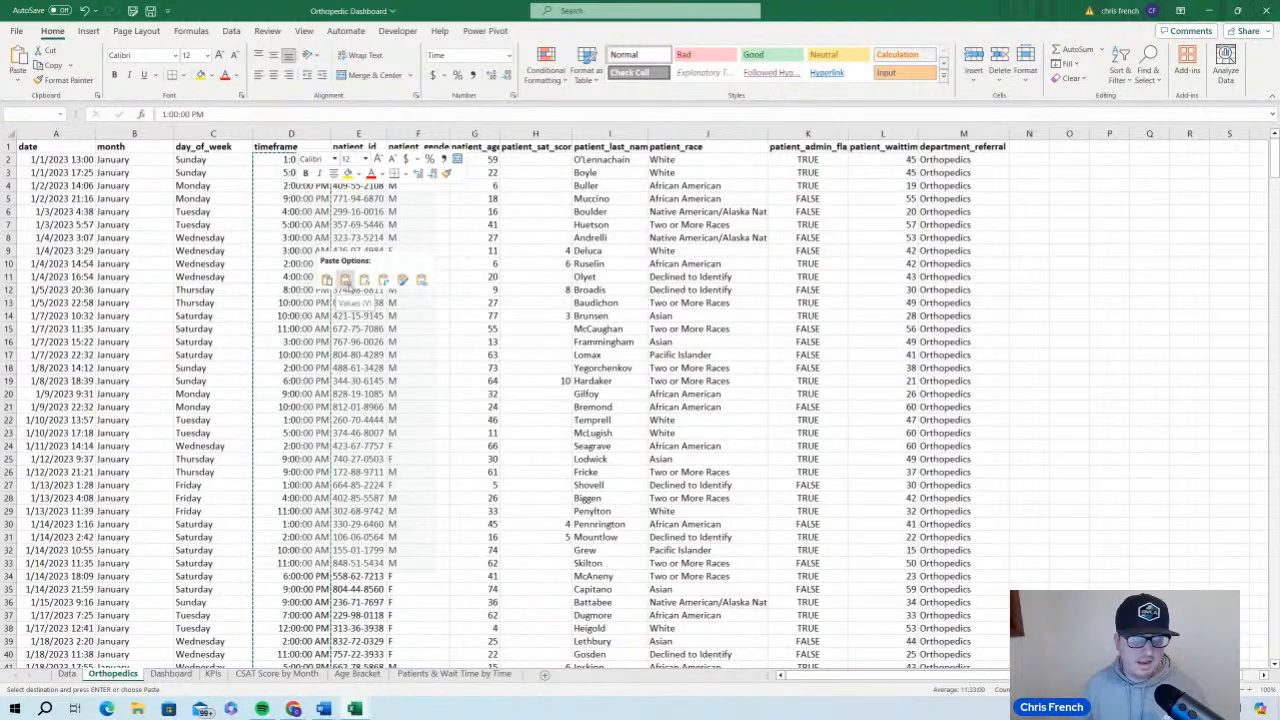
key(ctrl+z)
right_click(300, 197)
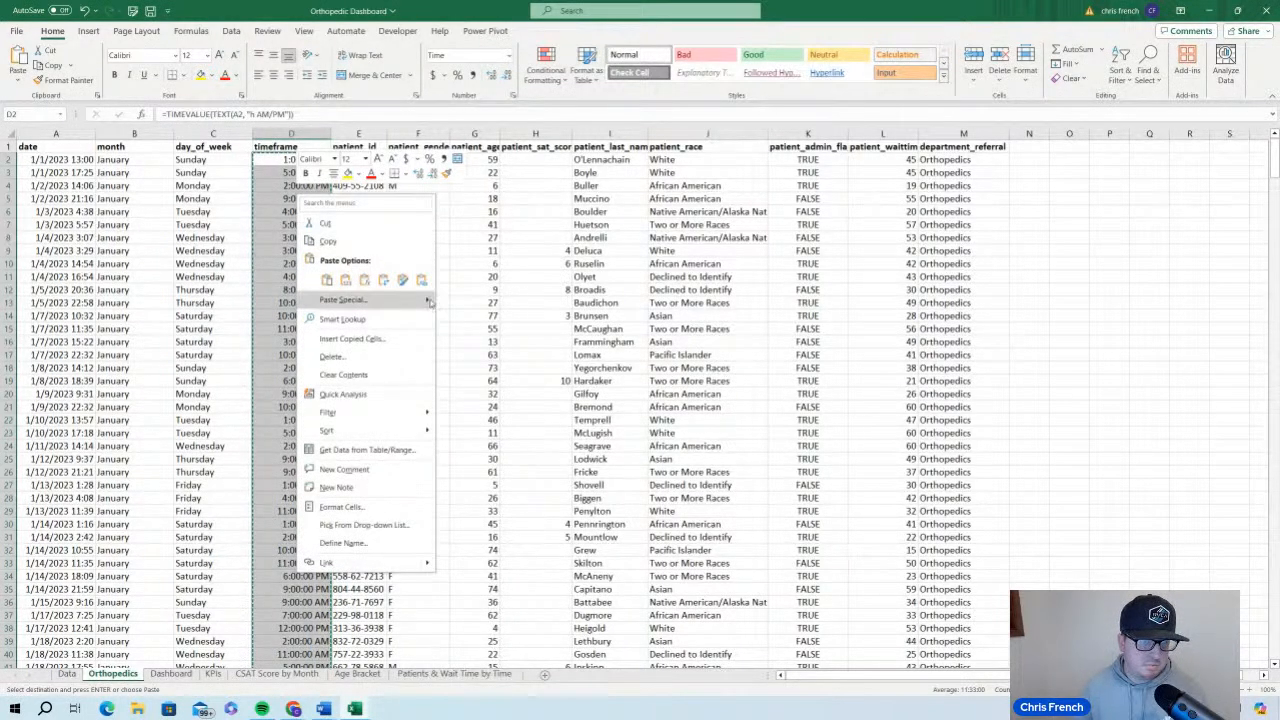
mouse_move(436, 302)
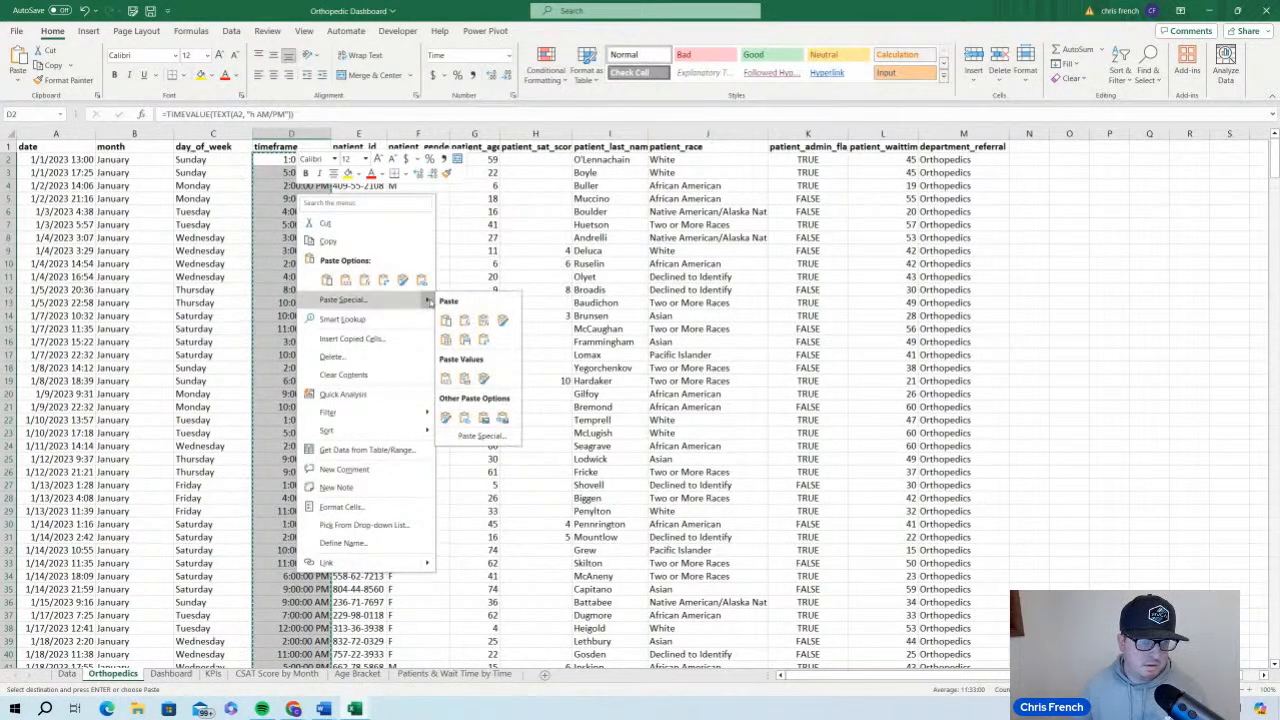
click(345, 281)
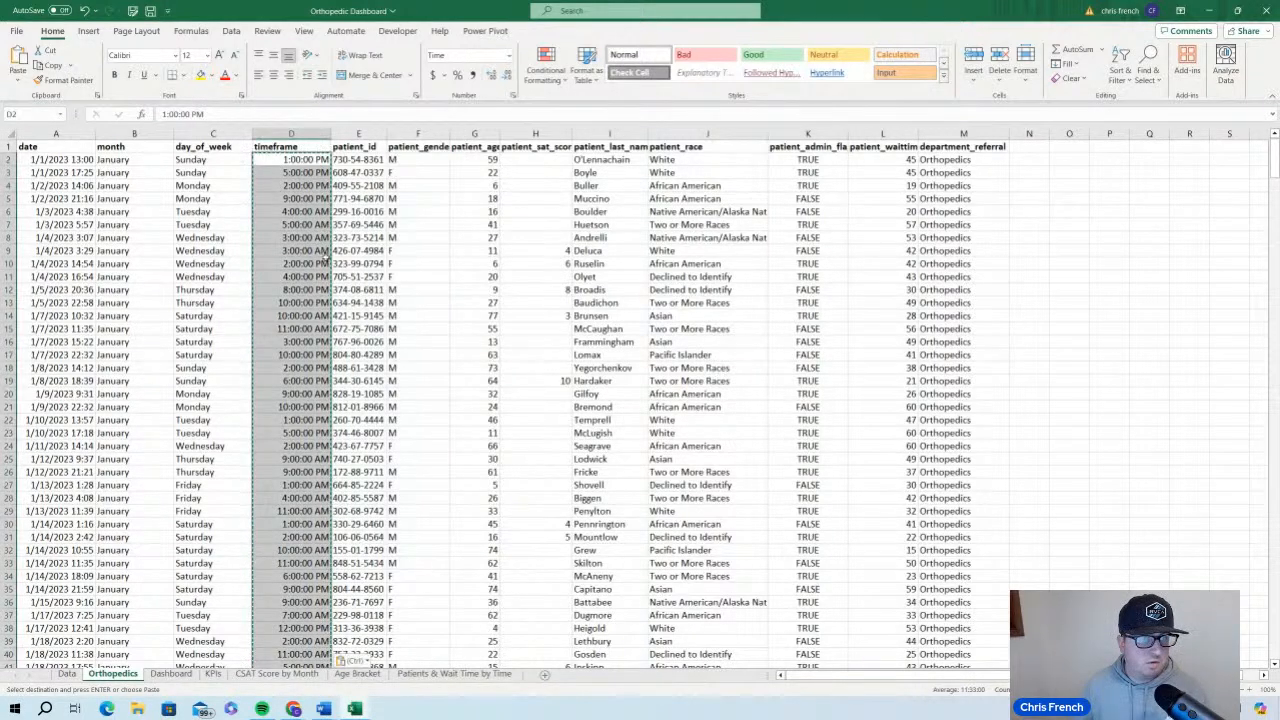
click(1028, 222)
double_click(1030, 212)
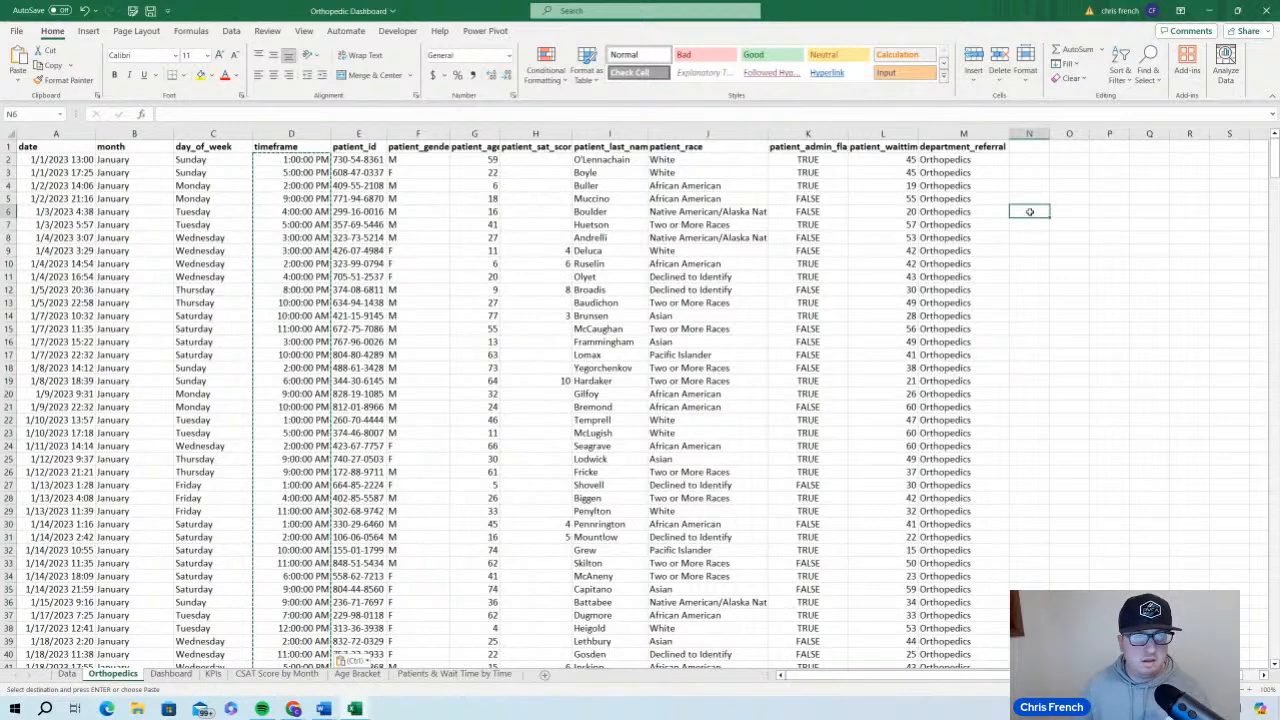
click(1042, 189)
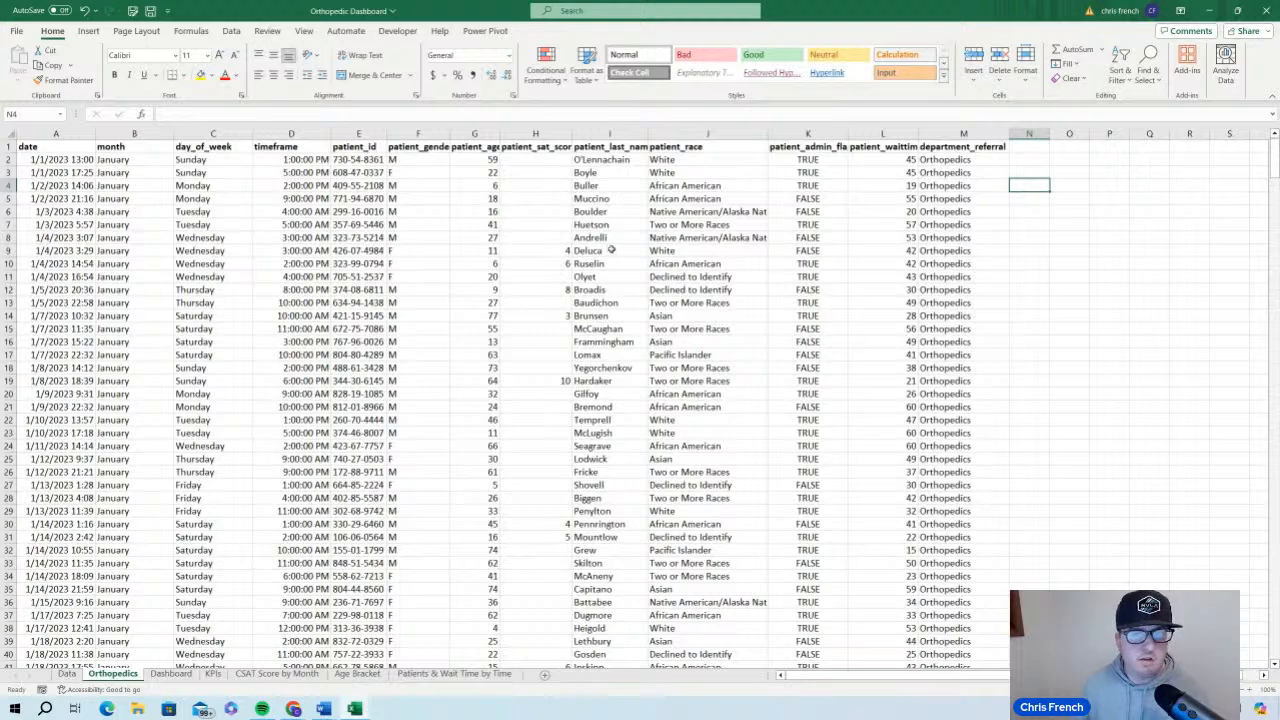
click(1017, 148)
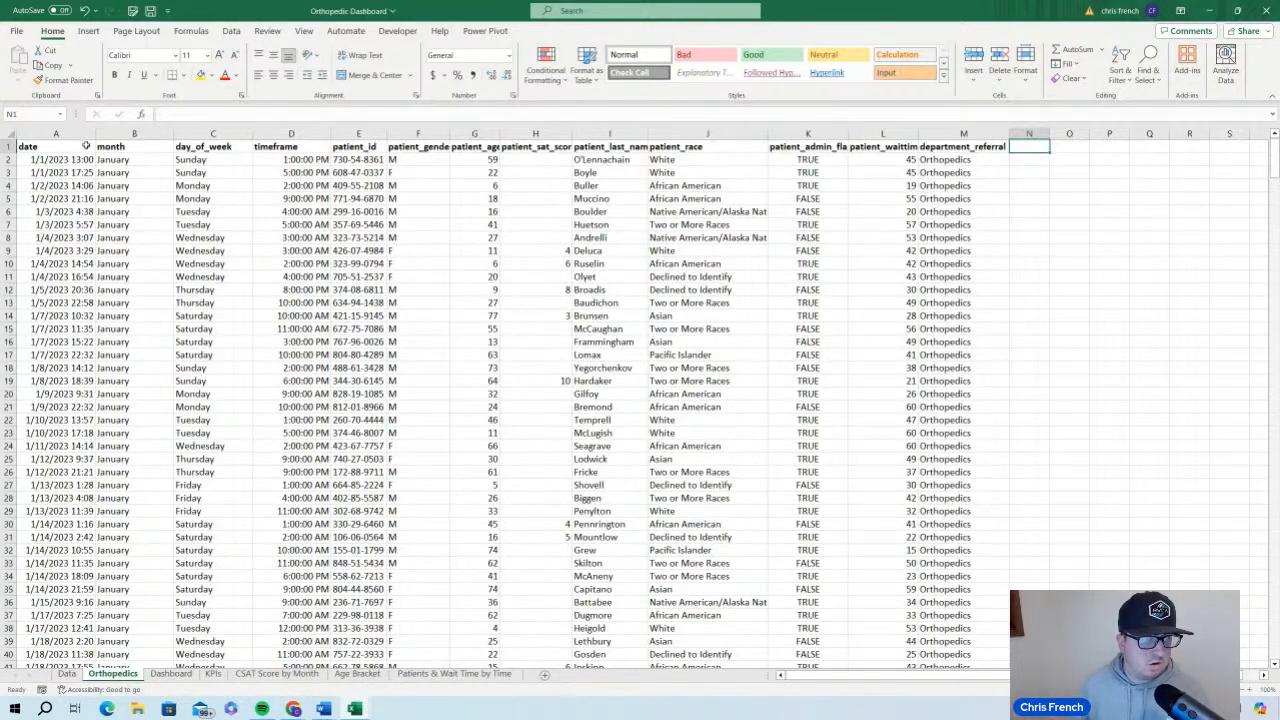
click(86, 146)
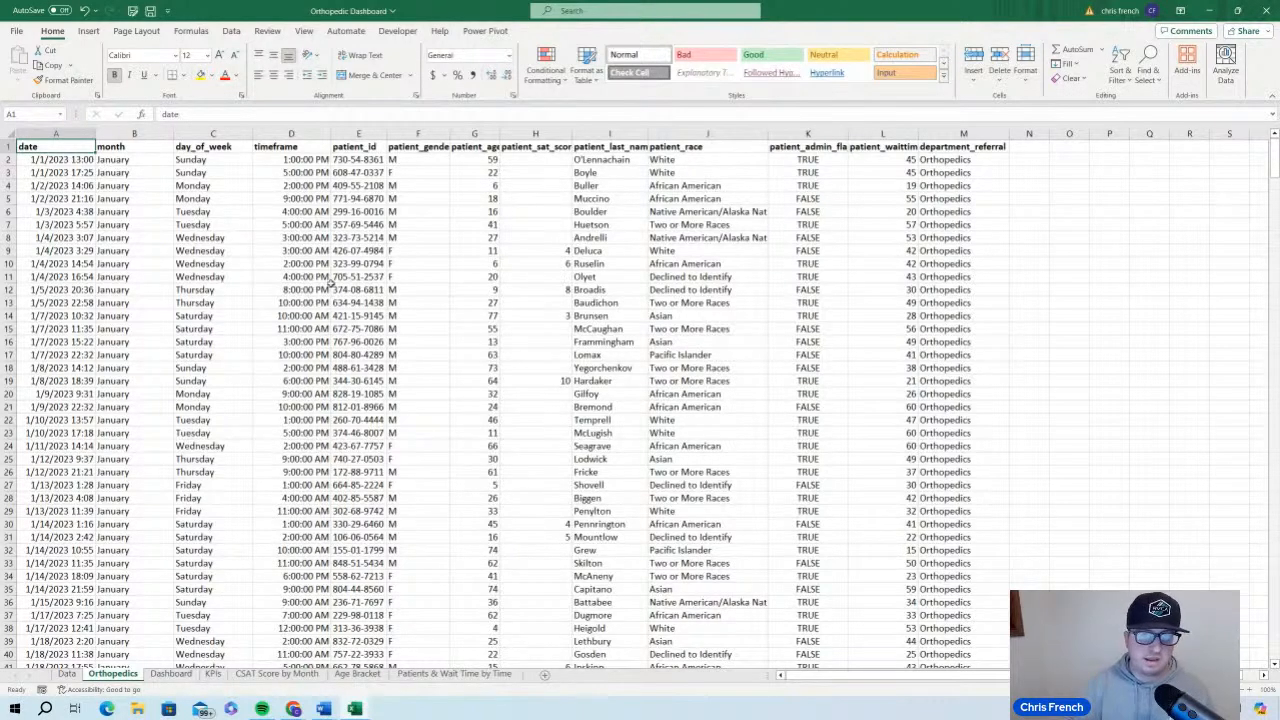
click(313, 288)
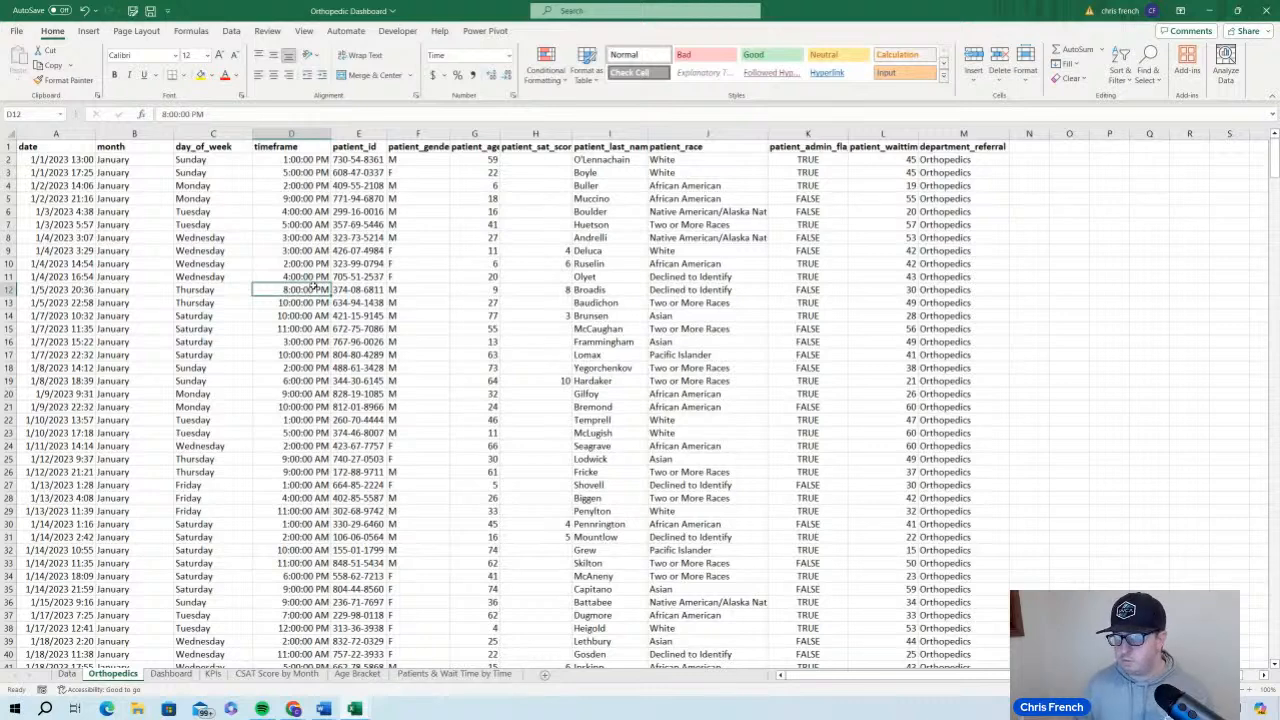
click(453, 302)
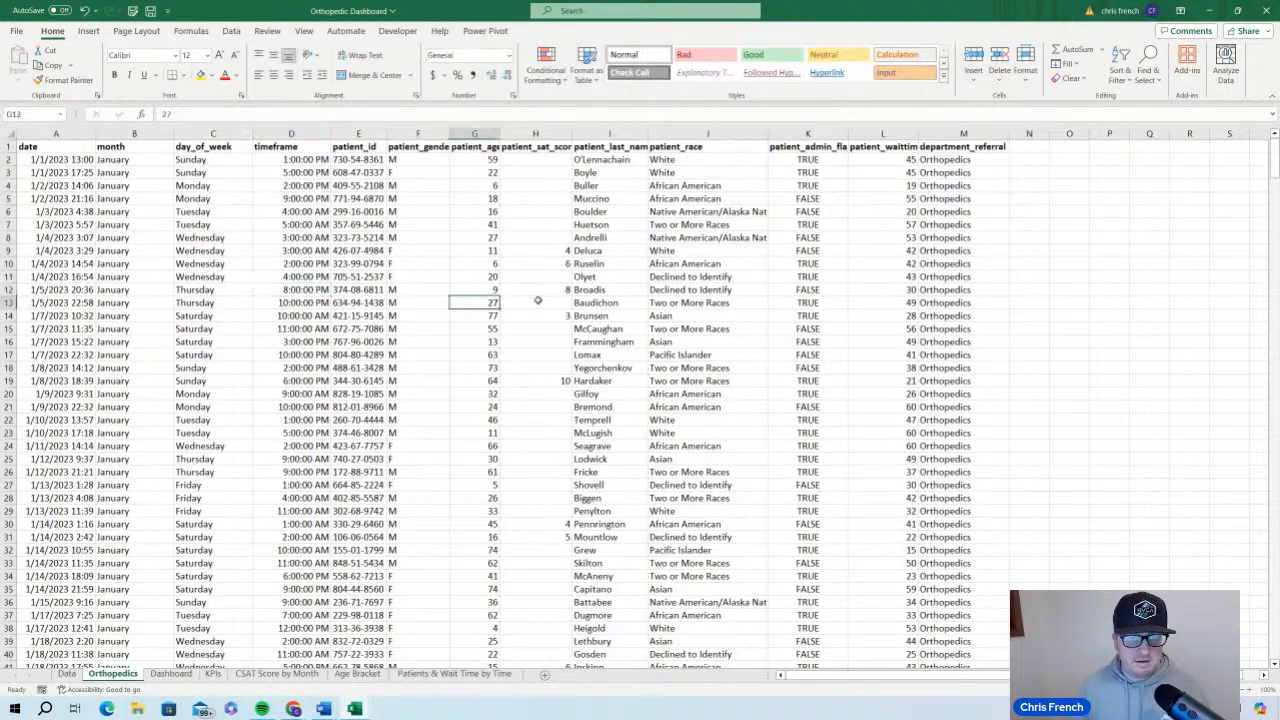
click(539, 301)
key(ctrl+a)
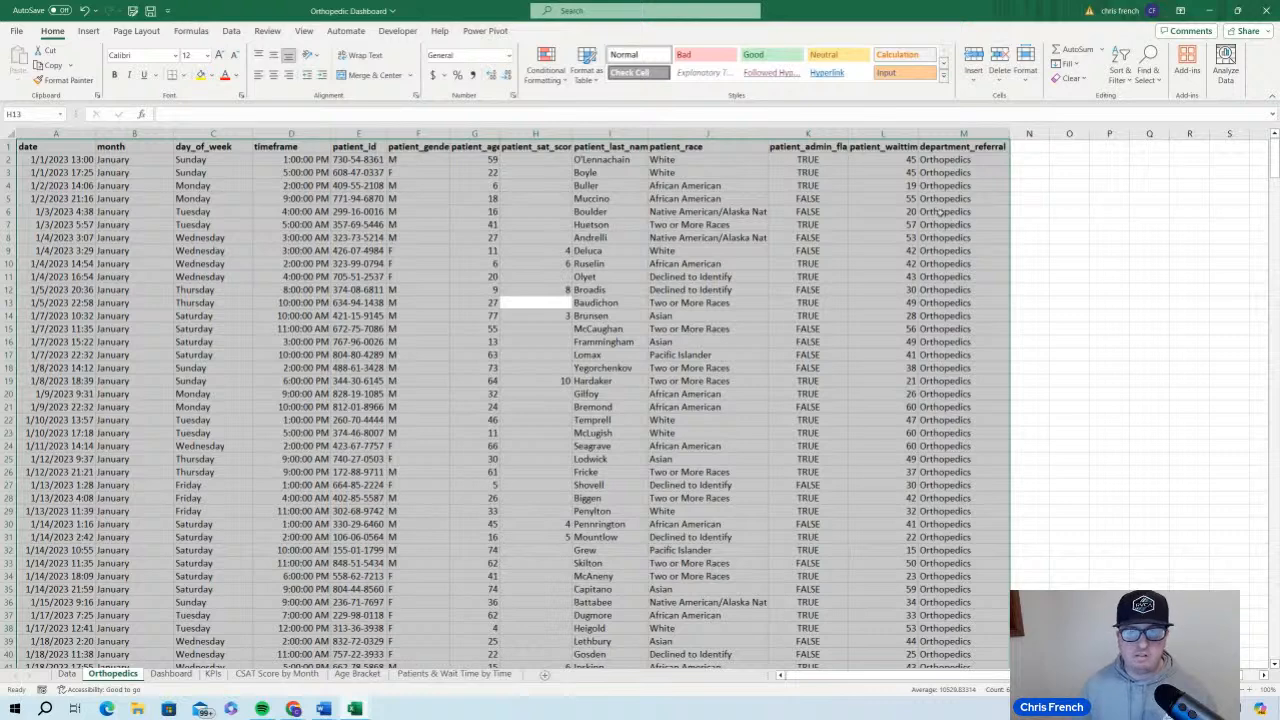
click(1138, 240)
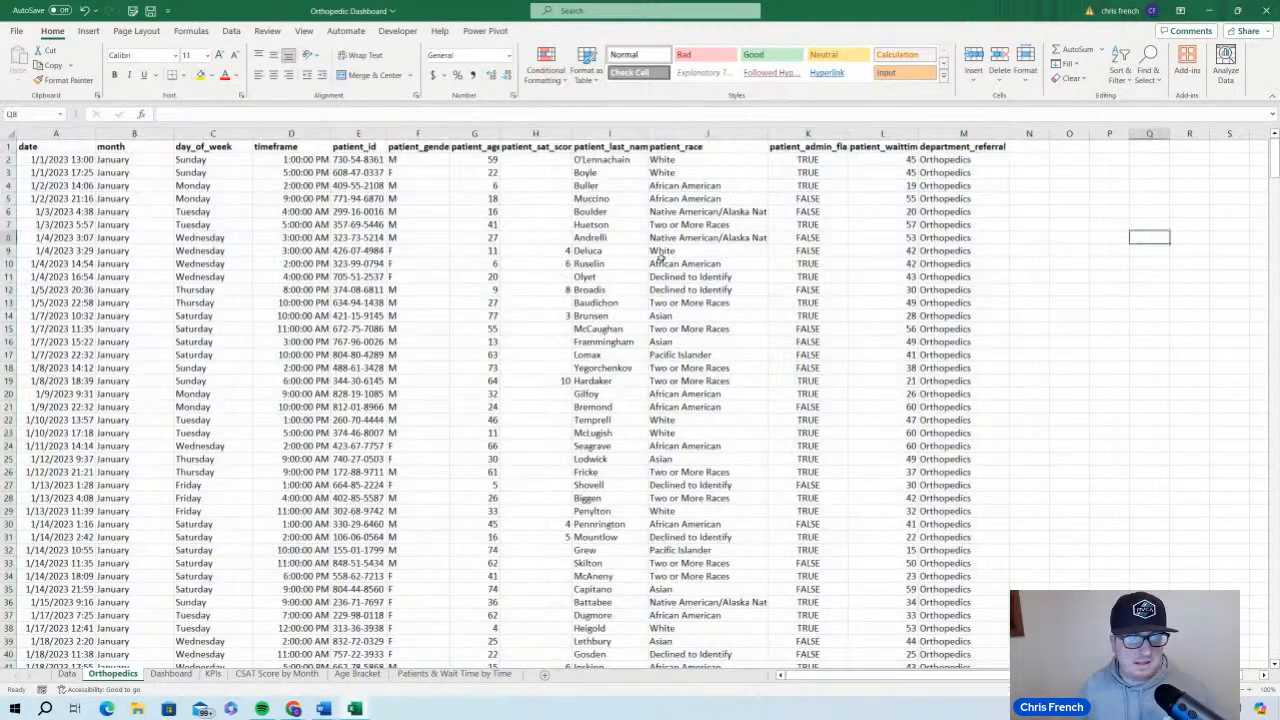
click(9, 133)
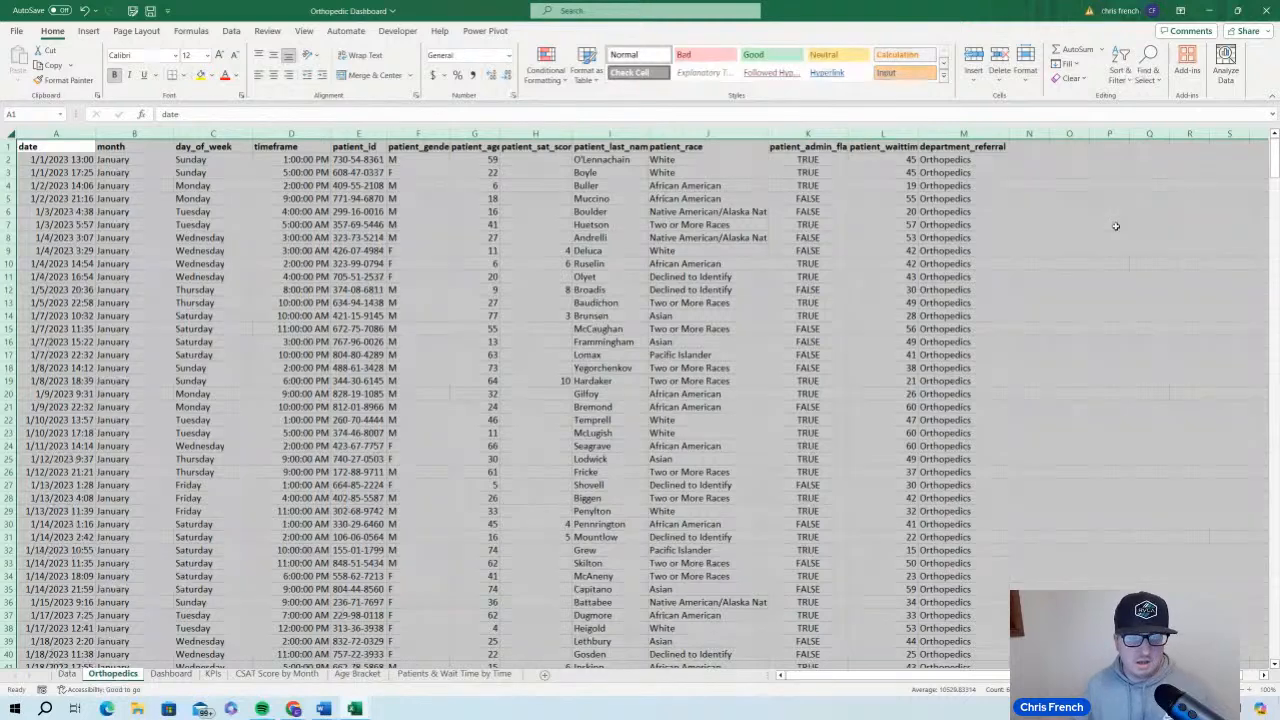
click(470, 233)
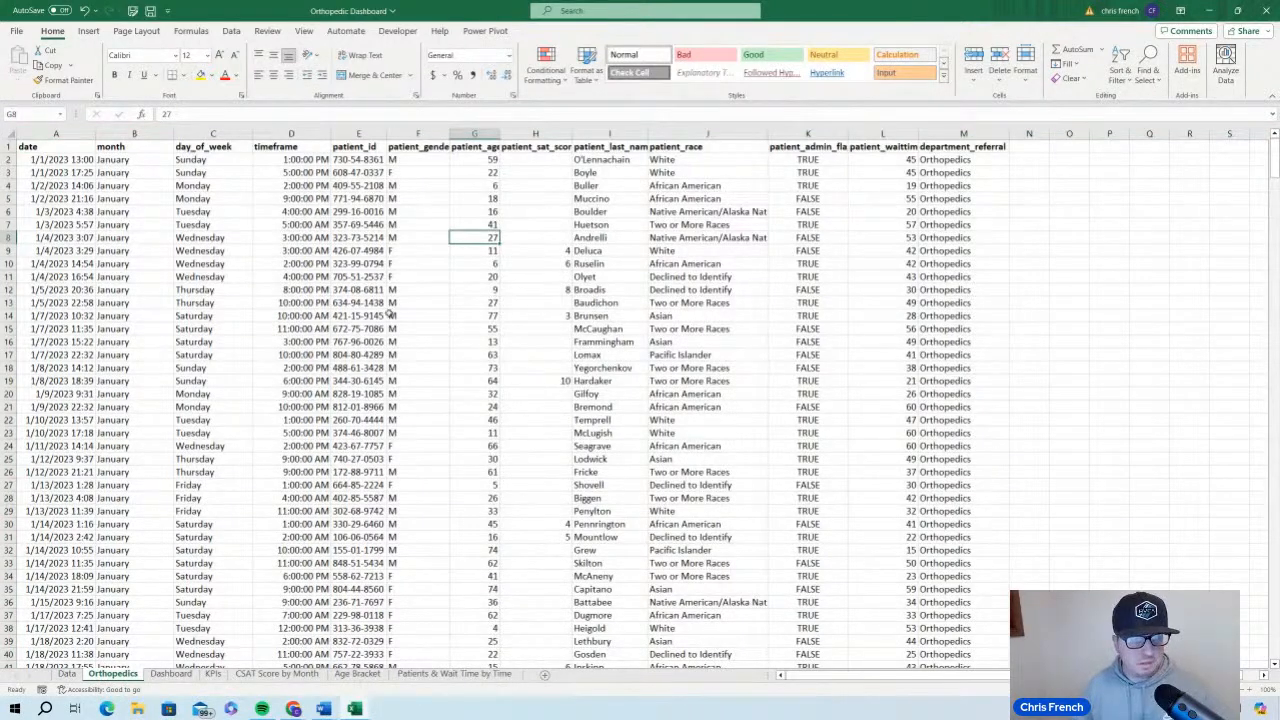
click(448, 406)
Convert the whole orthopedics data range, including its header row, into an Excel table
click(590, 406)
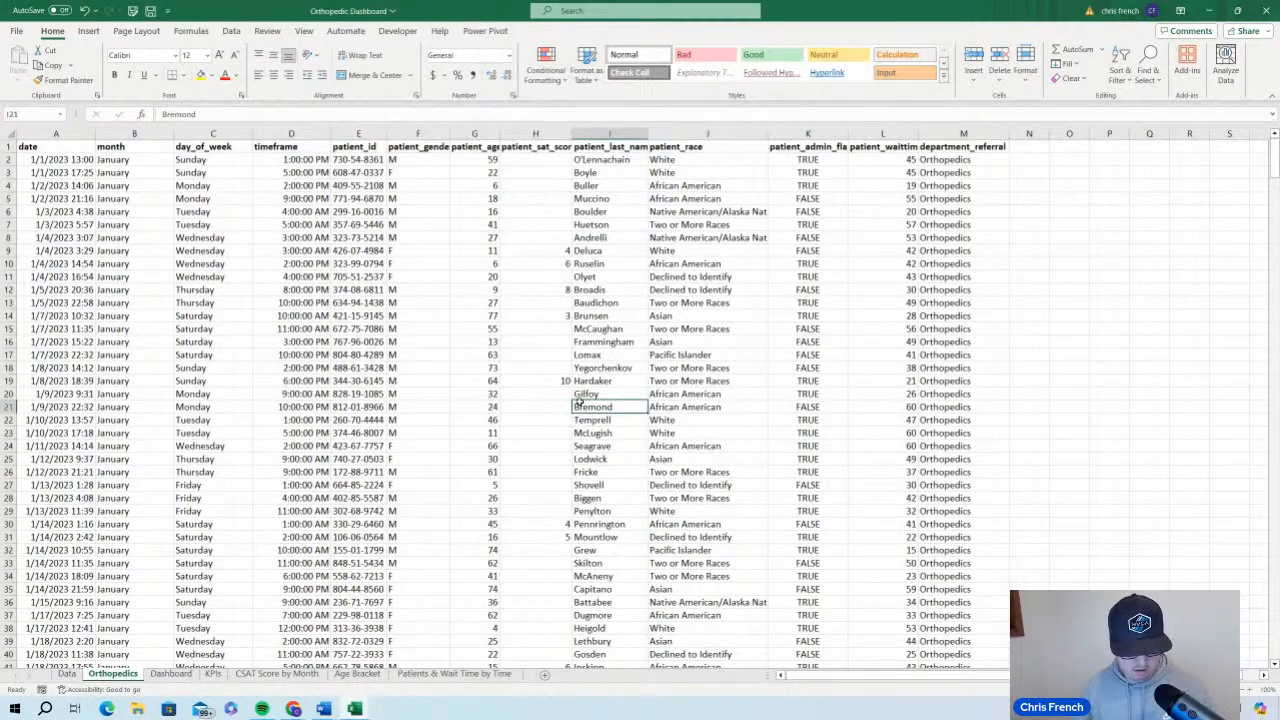
key(ctrl+a)
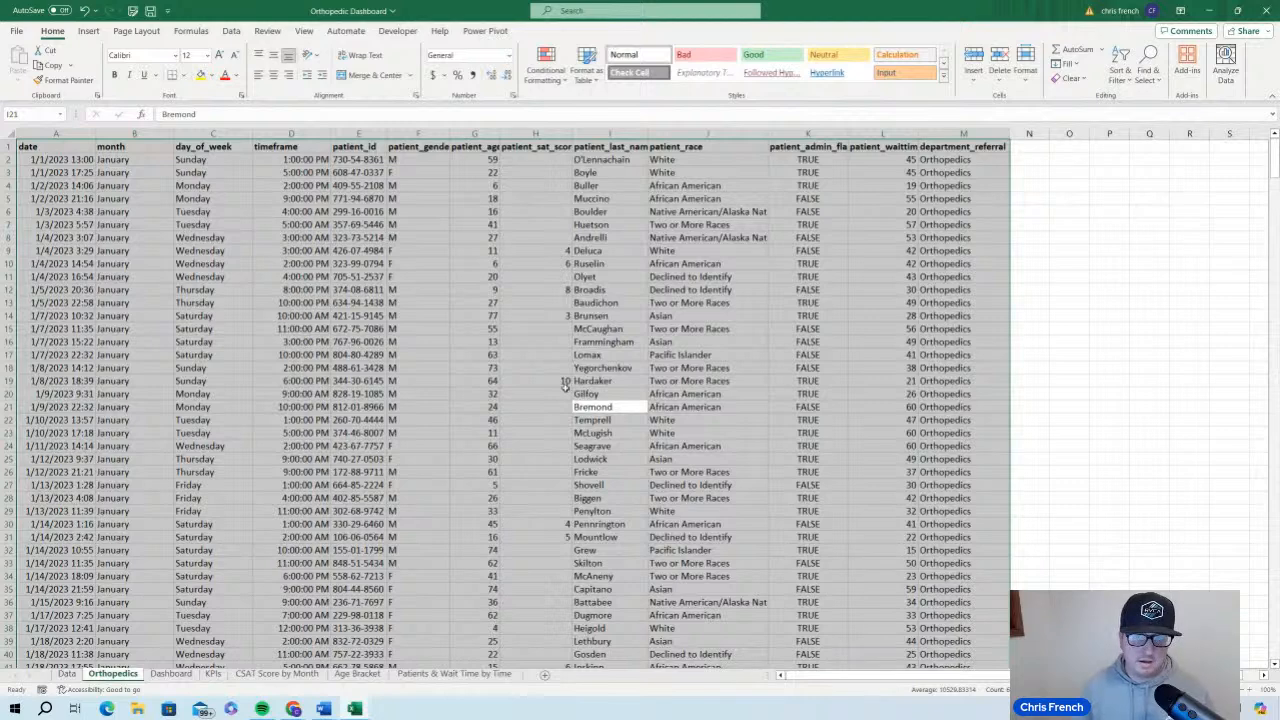
key(ctrl+t)
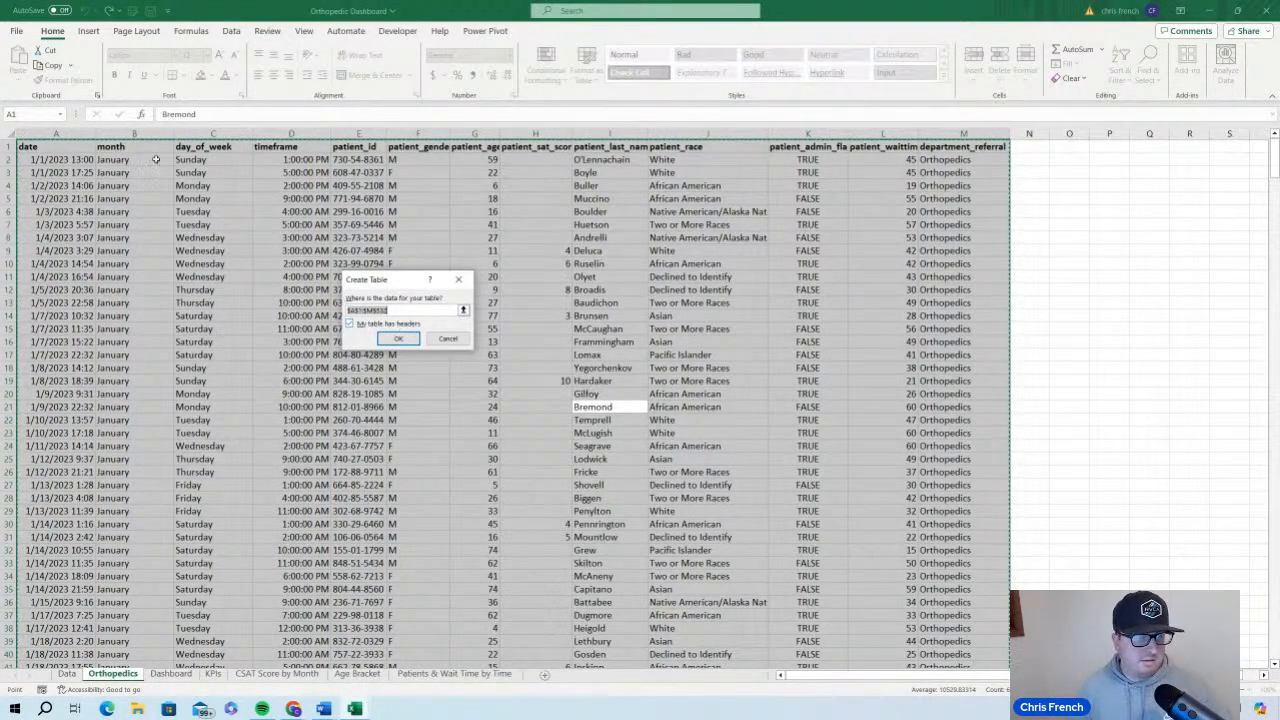
click(350, 324)
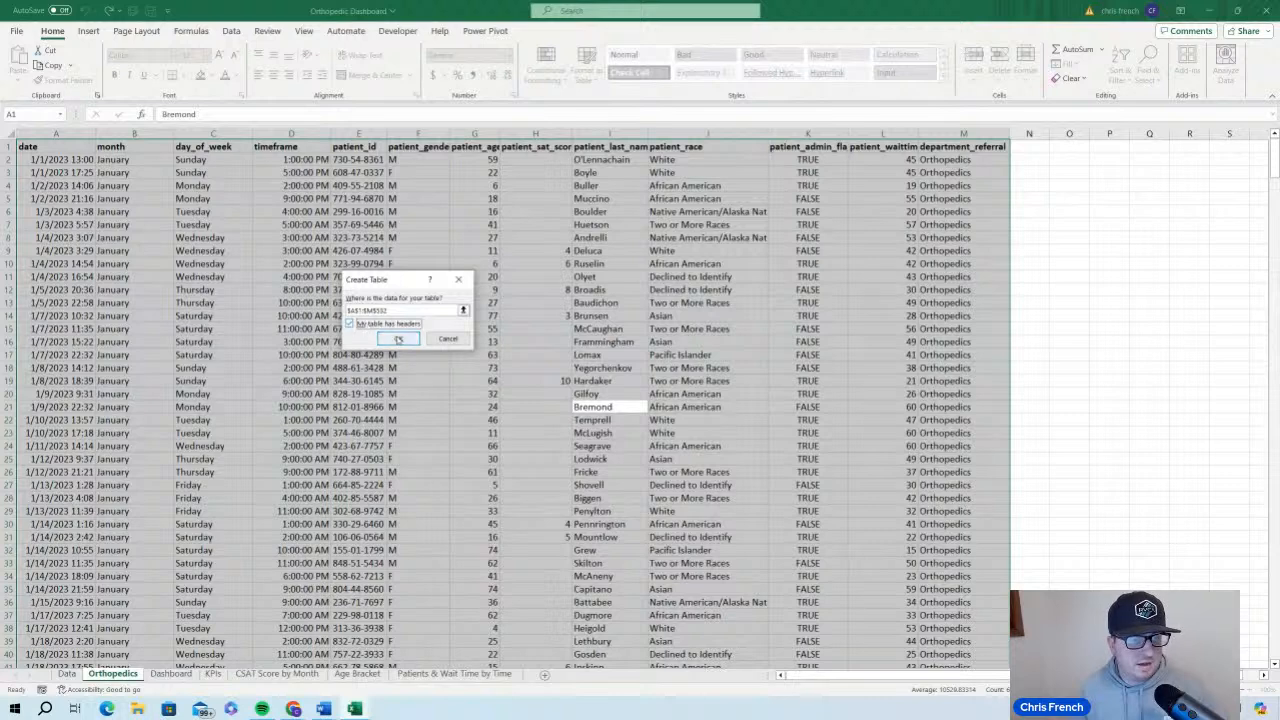
click(397, 338)
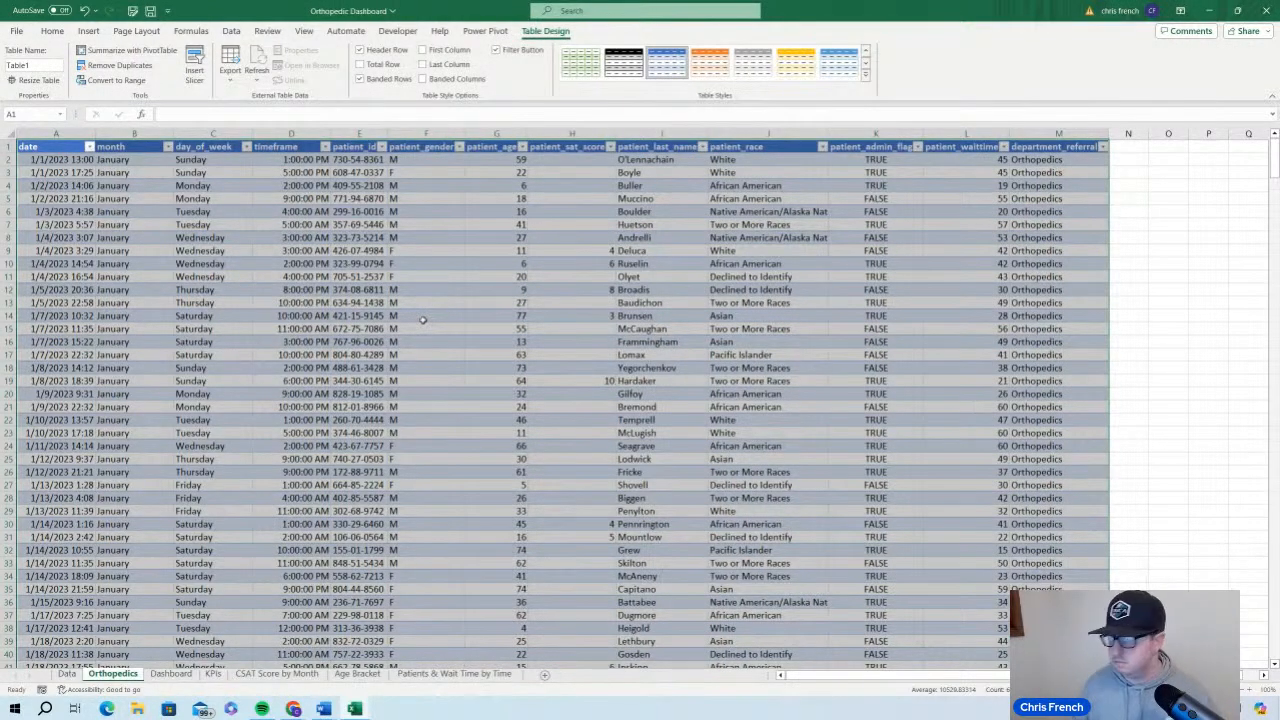
Try the orange and gold table styles, return the table to the blue banded style, and deselect the data
click(709, 62)
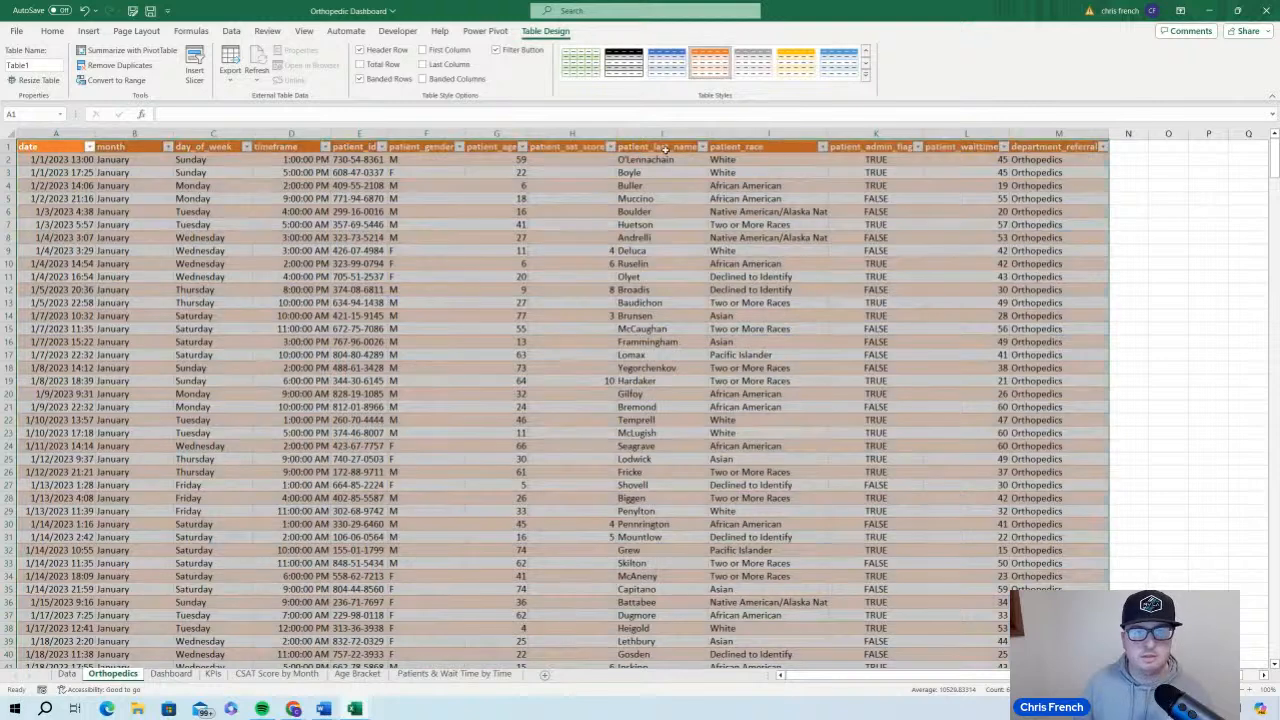
click(795, 62)
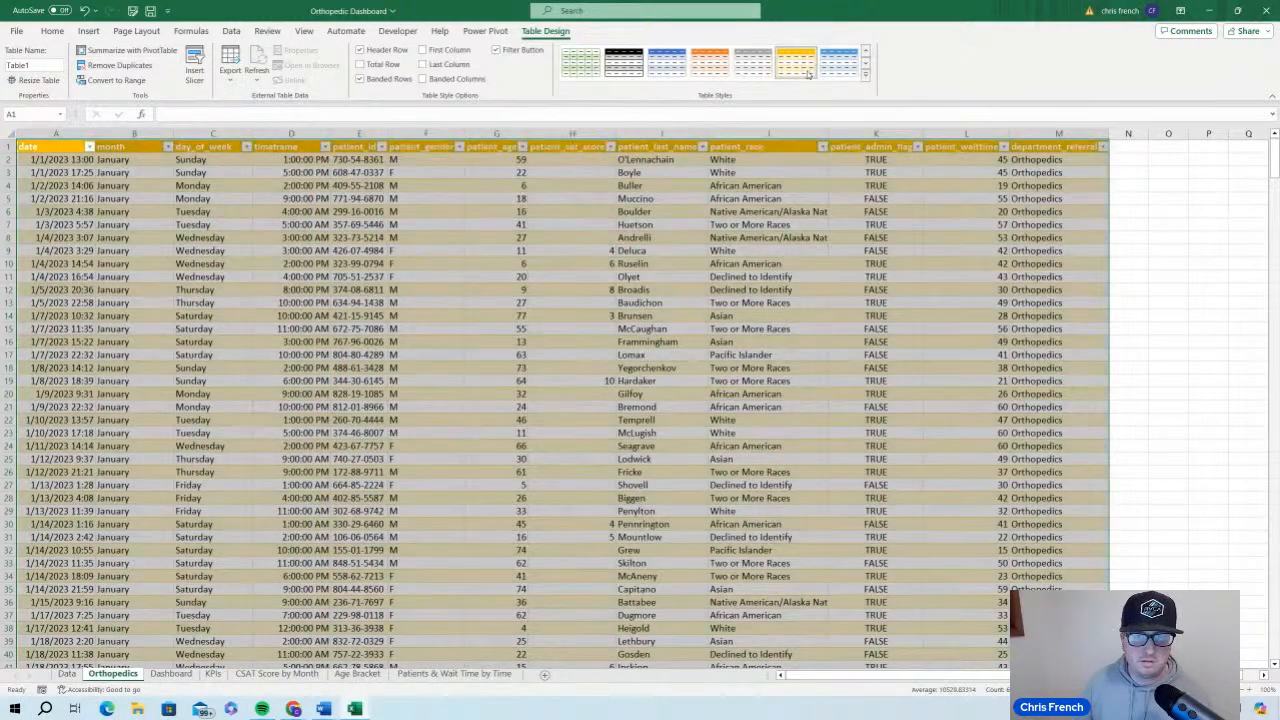
click(667, 62)
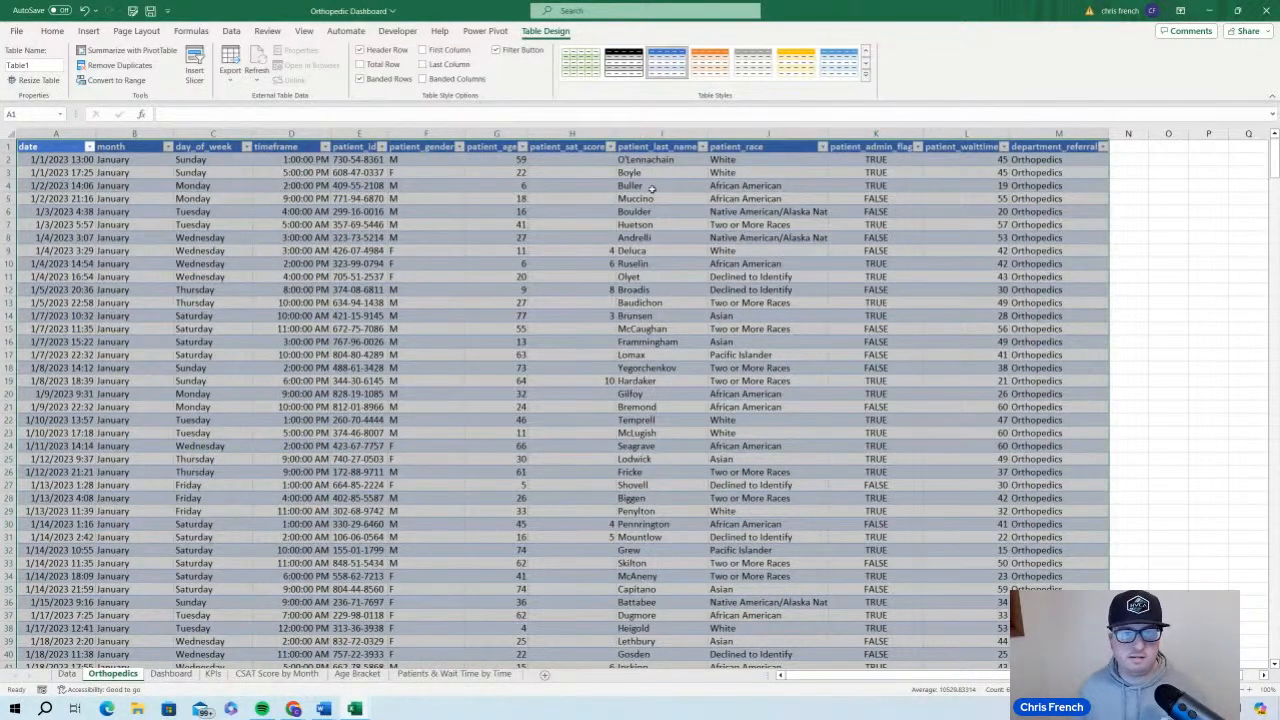
click(605, 287)
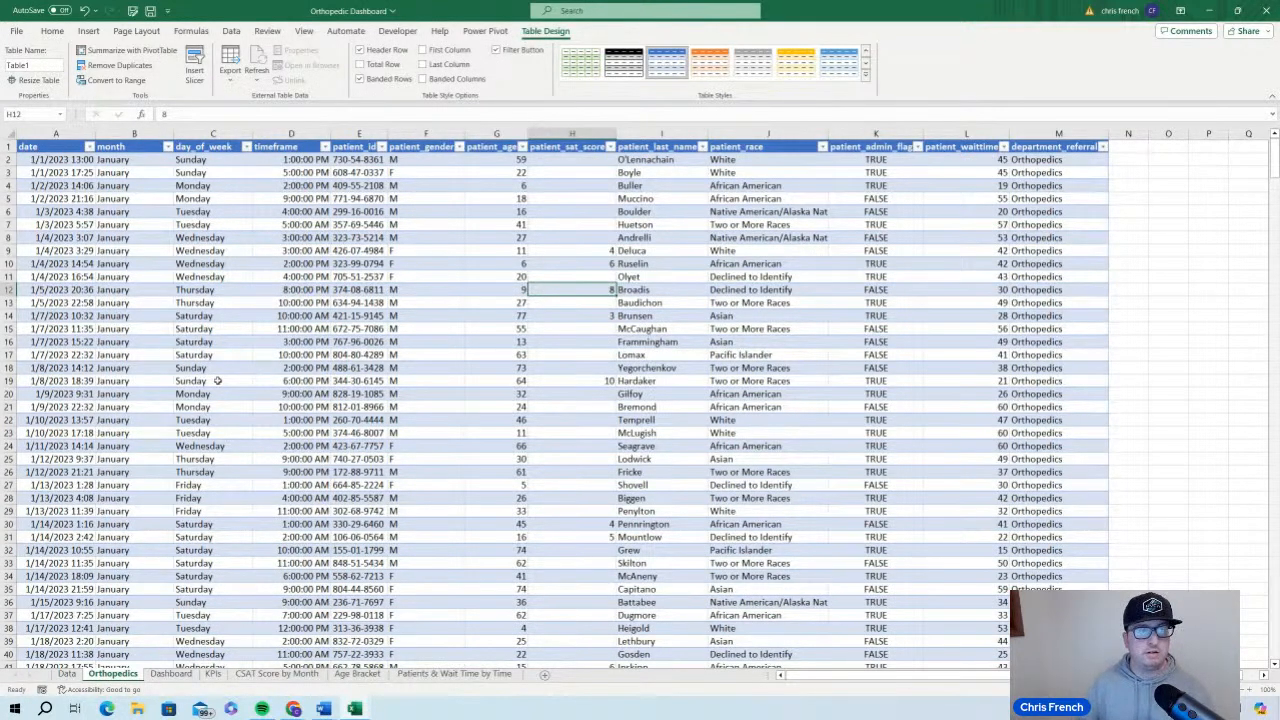
Rename the table as Orthopedics and open the Dashboard worksheet
click(40, 65)
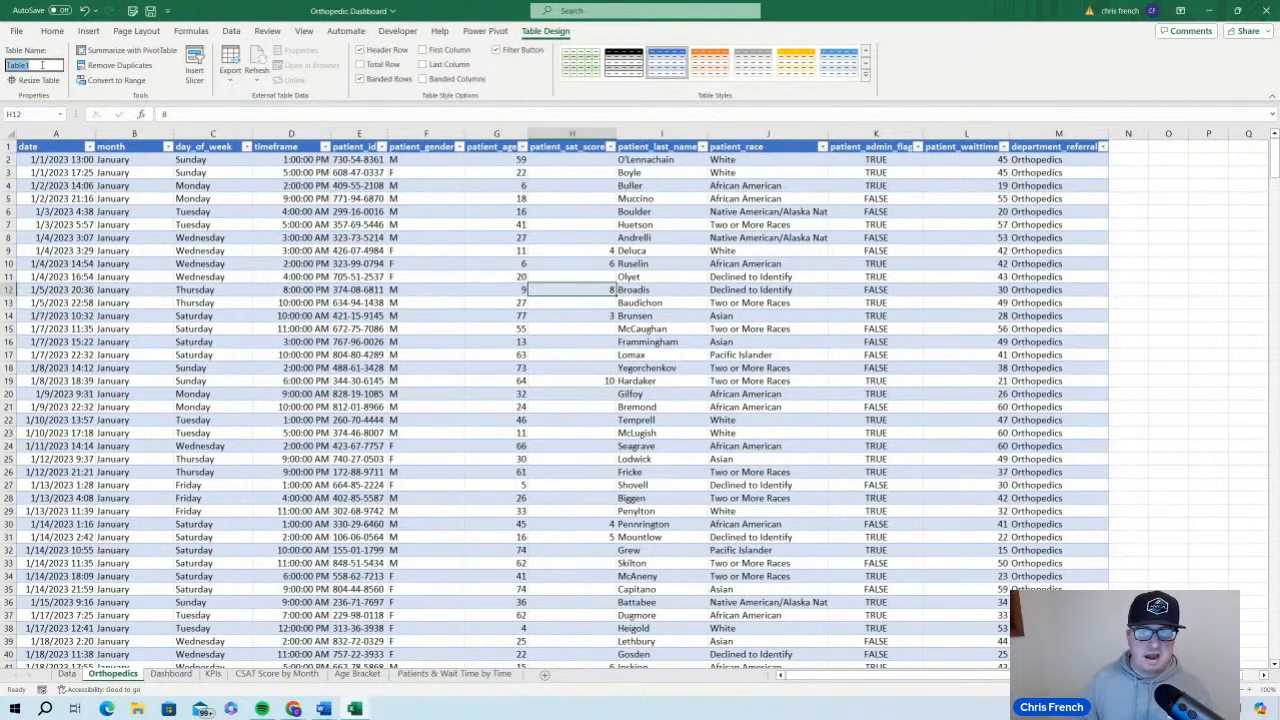
text(O)
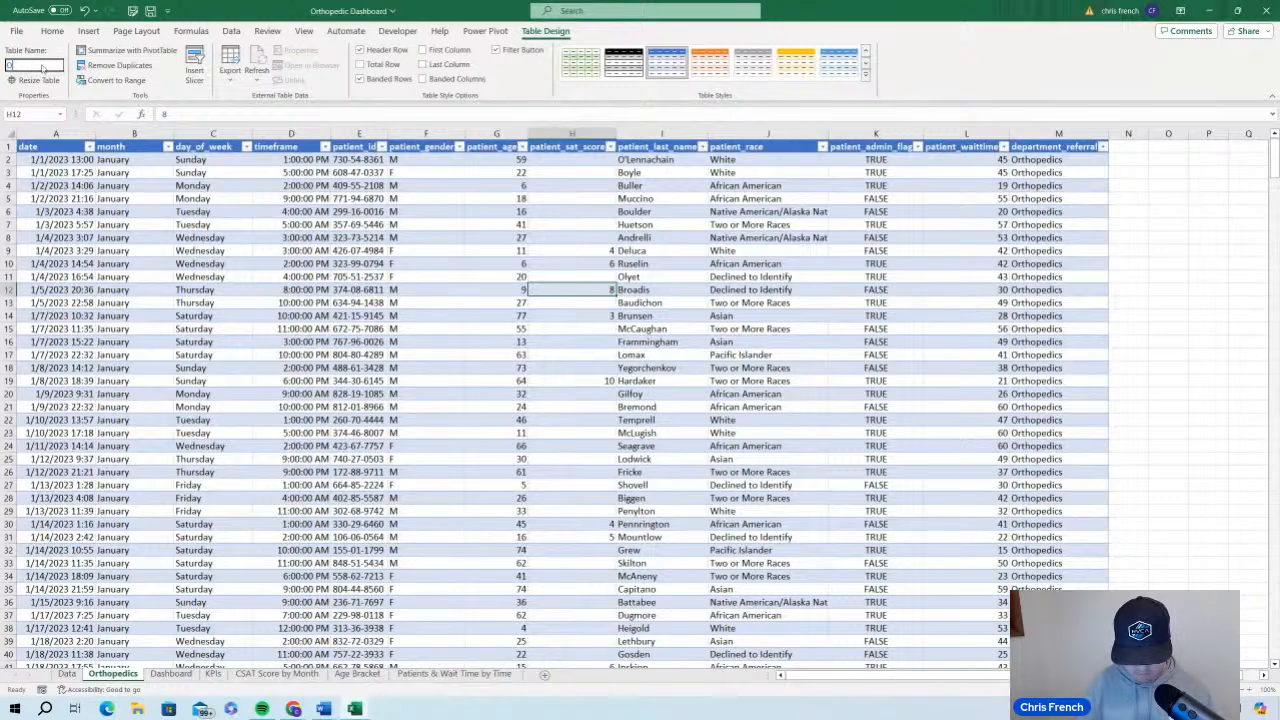
text(rthopedics)
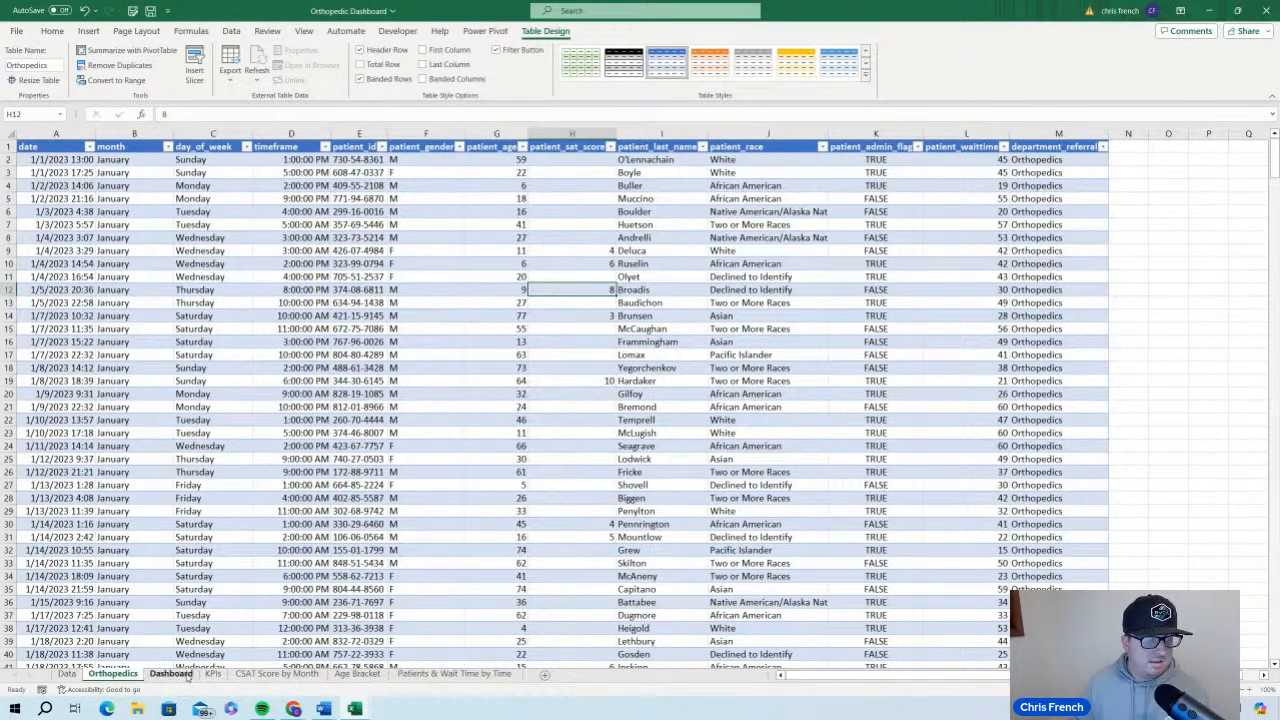
click(185, 676)
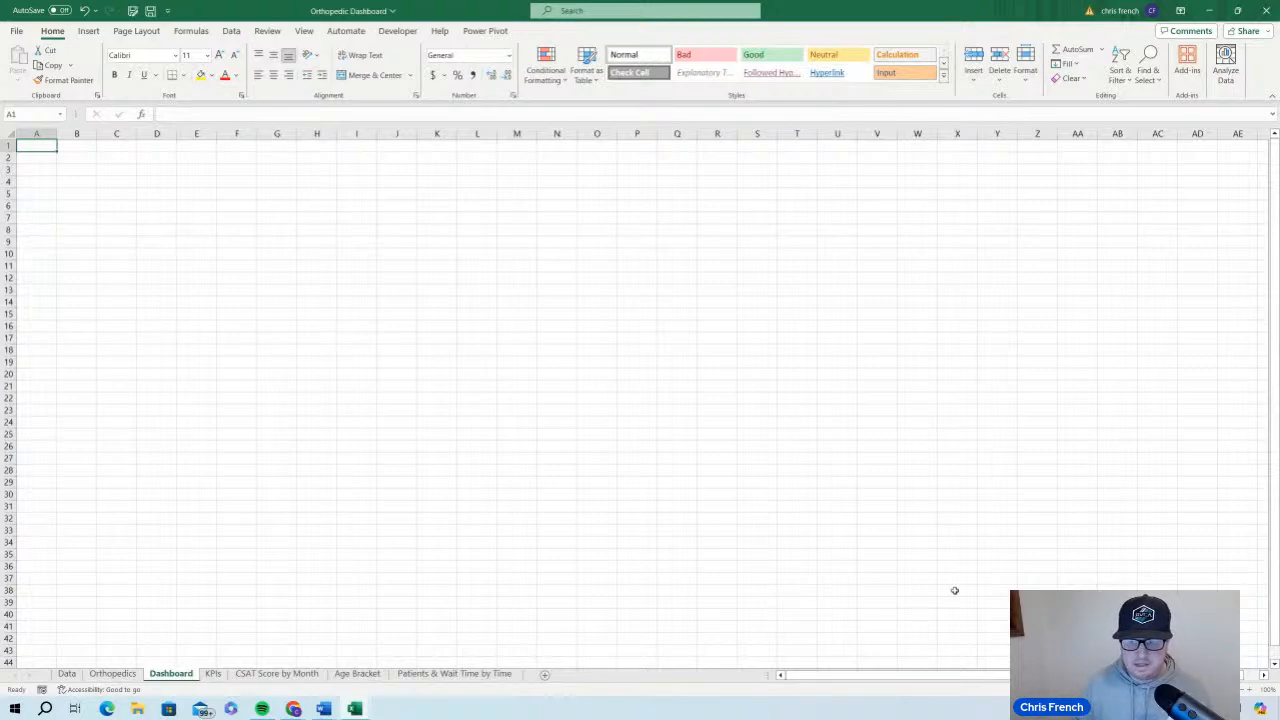
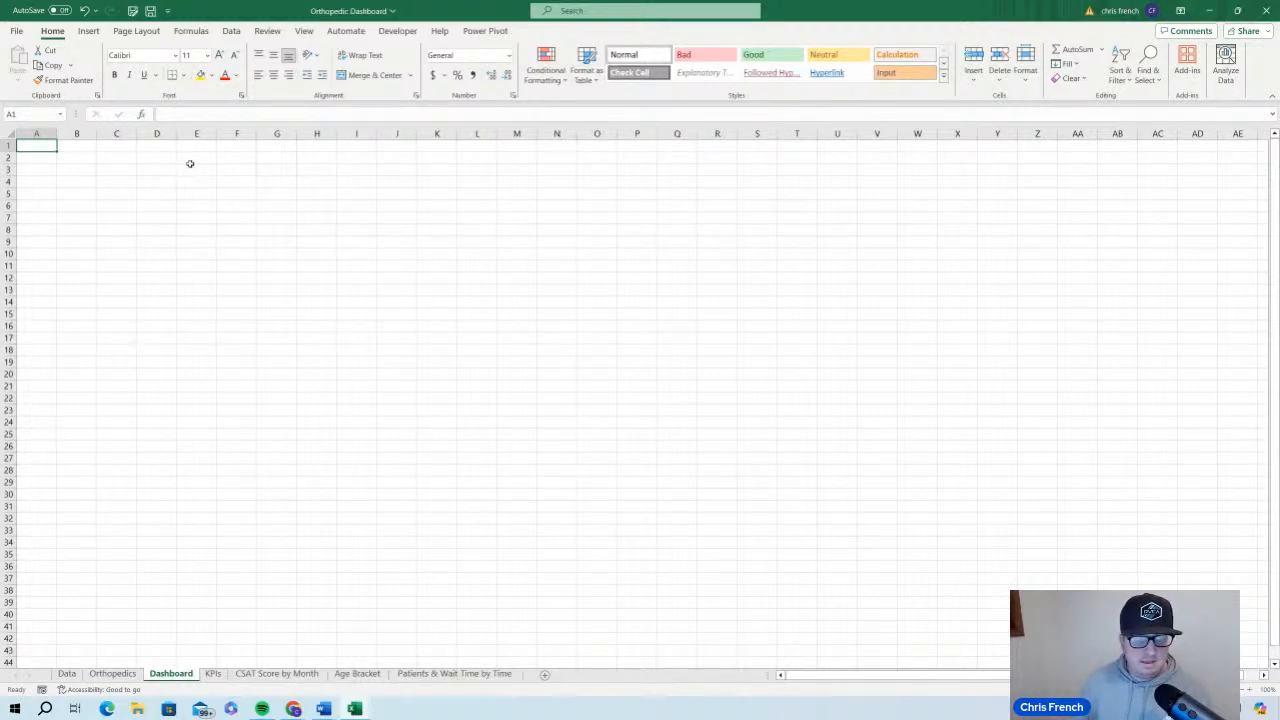
Examine the layout of the finished Orthopedics ER Reporting Metrics dashboard in the Hospital ER Data workbook, and return to the blank Dashboard sheet
mouse_move(354, 708)
click(282, 650)
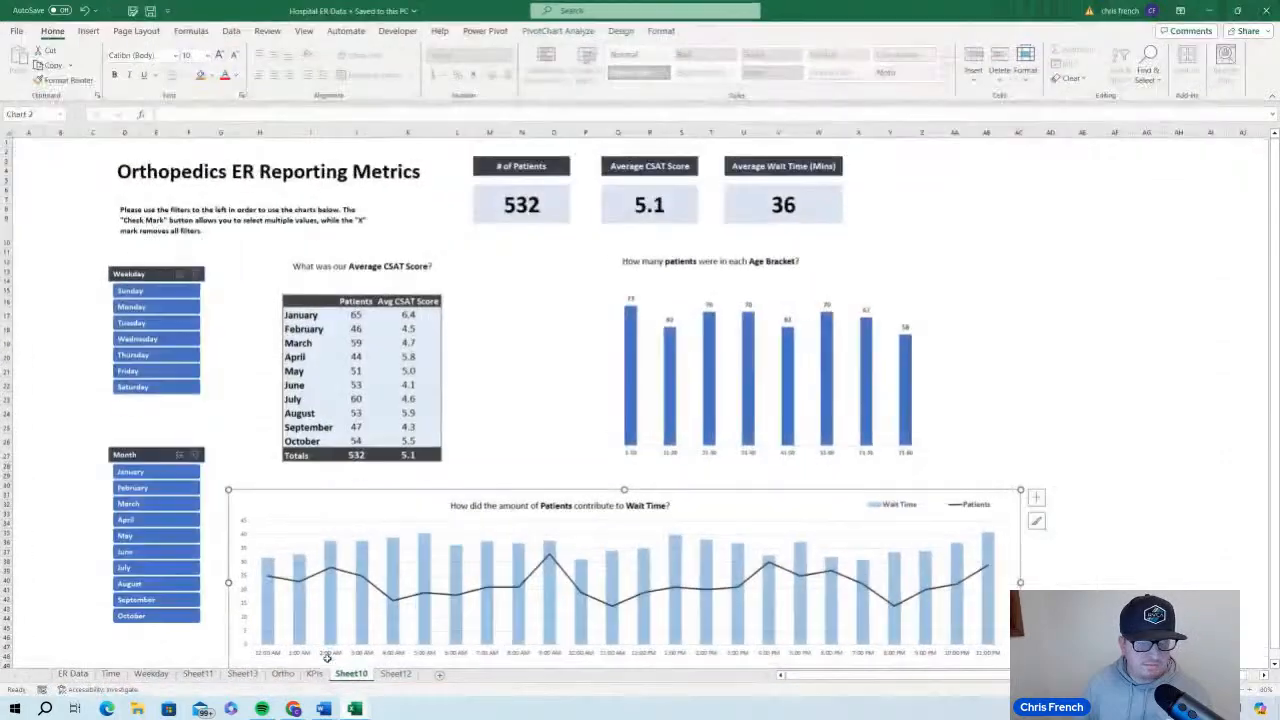
scroll(649, 244, down, 4)
scroll(1027, 501, up, 3)
click(1050, 341)
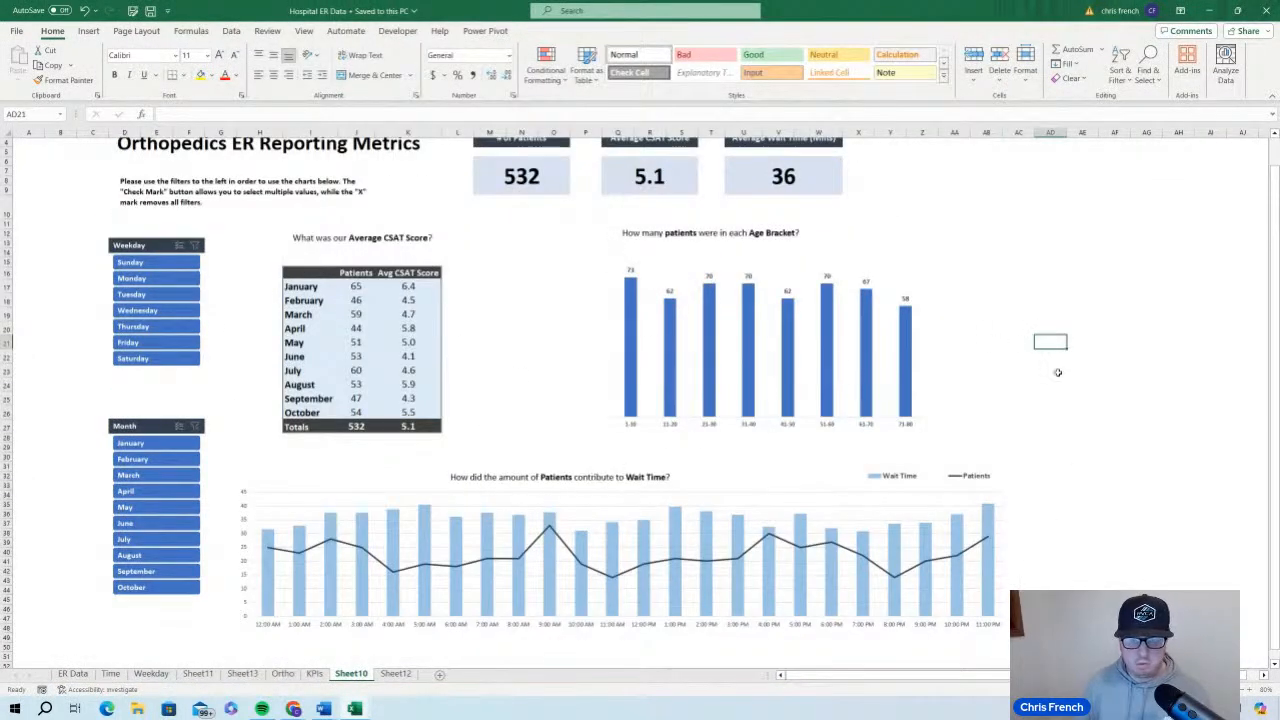
scroll(630, 410, up, 1)
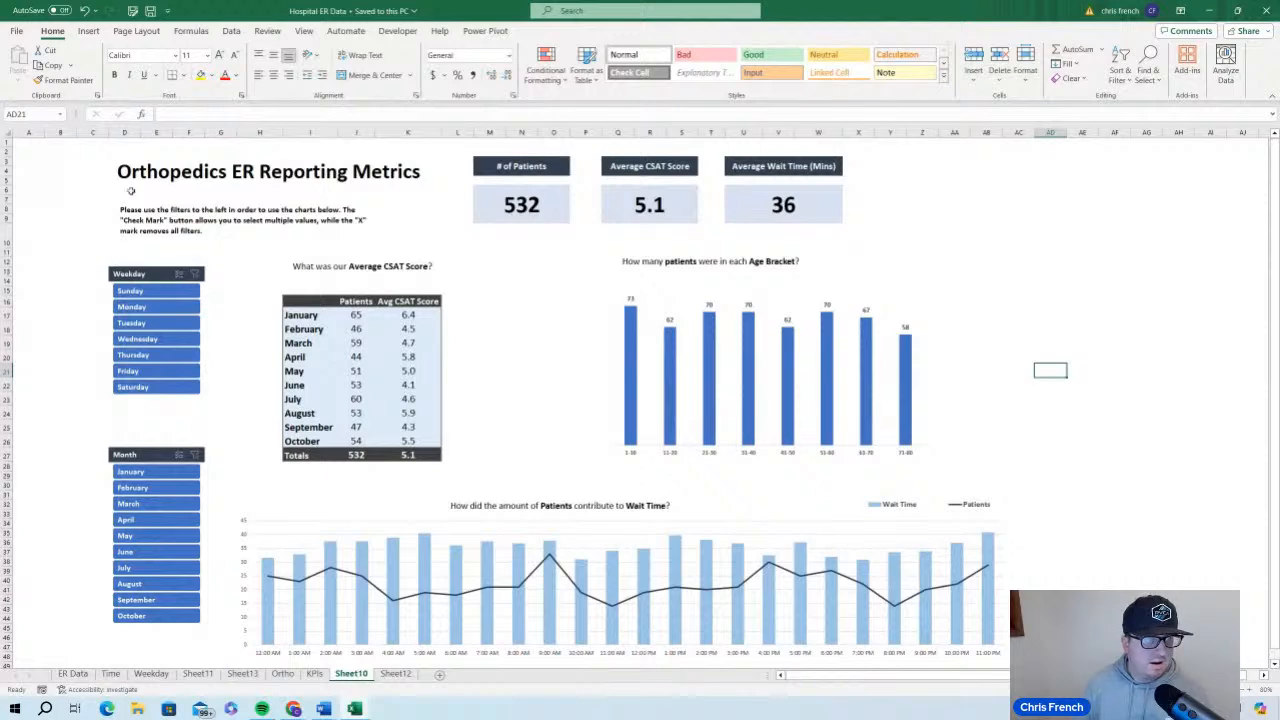
scroll(126, 192, down, 6)
scroll(126, 192, up, 6)
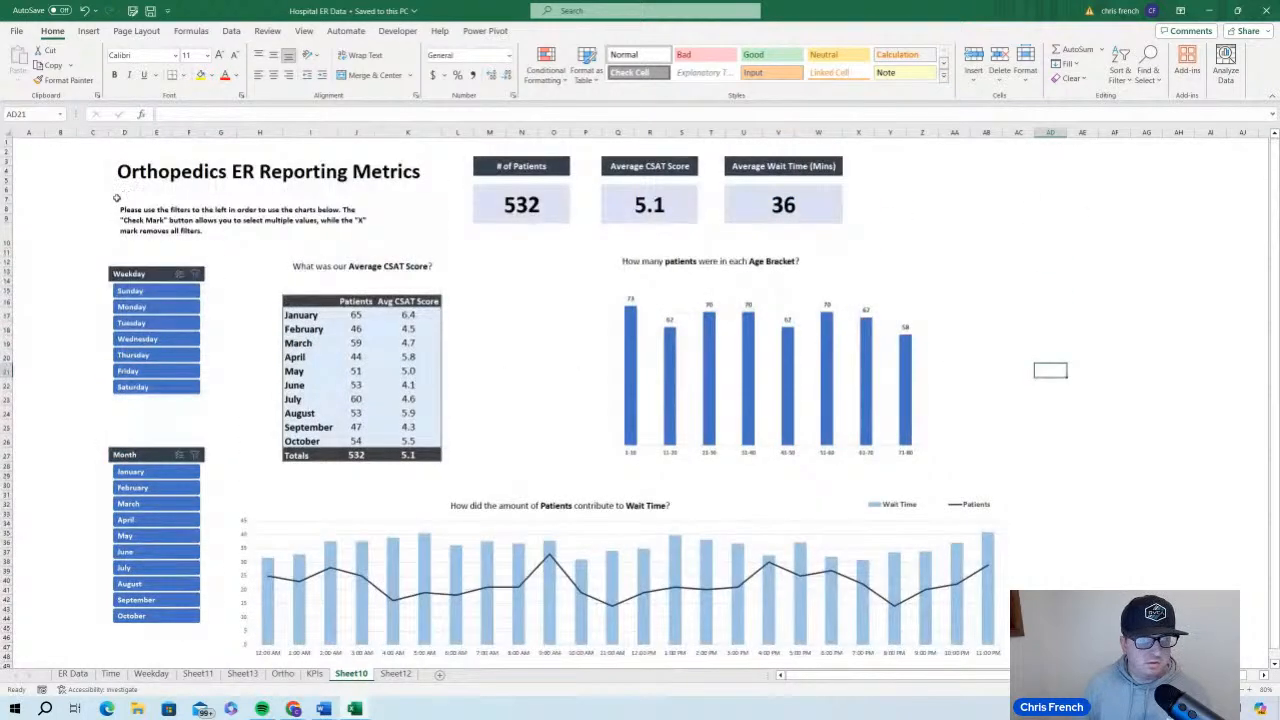
scroll(116, 203, down, 2)
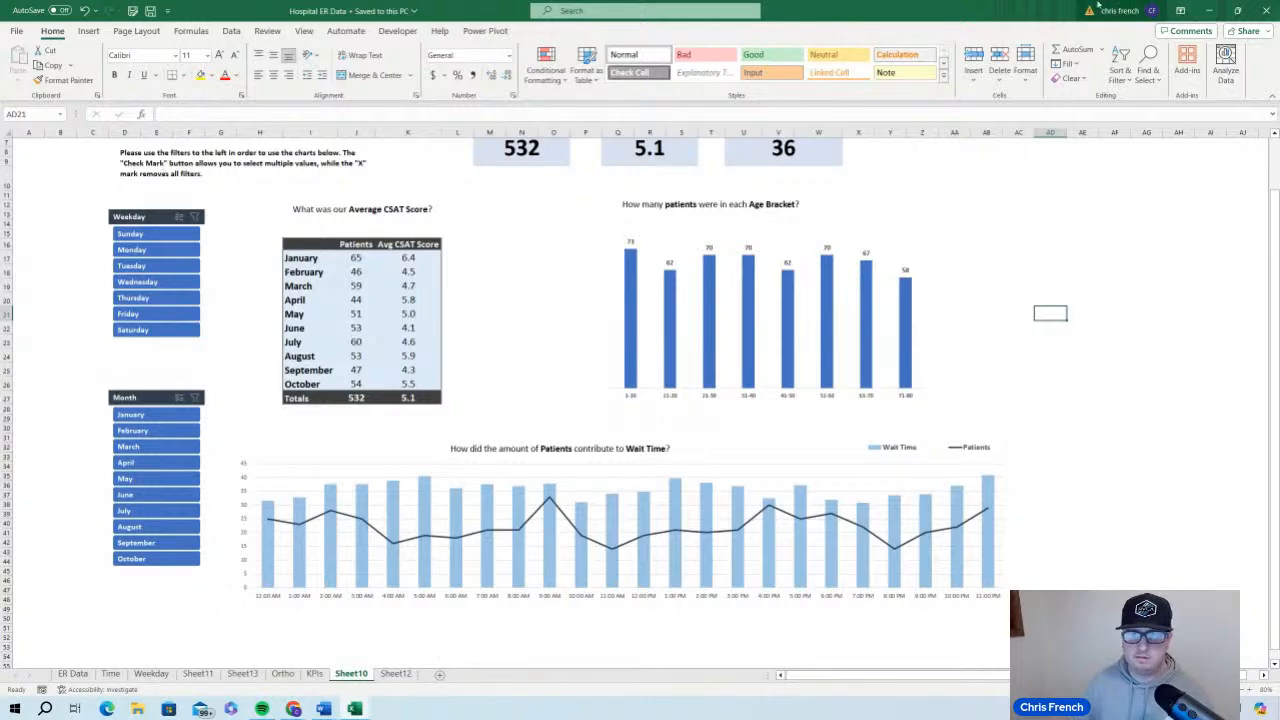
click(1209, 10)
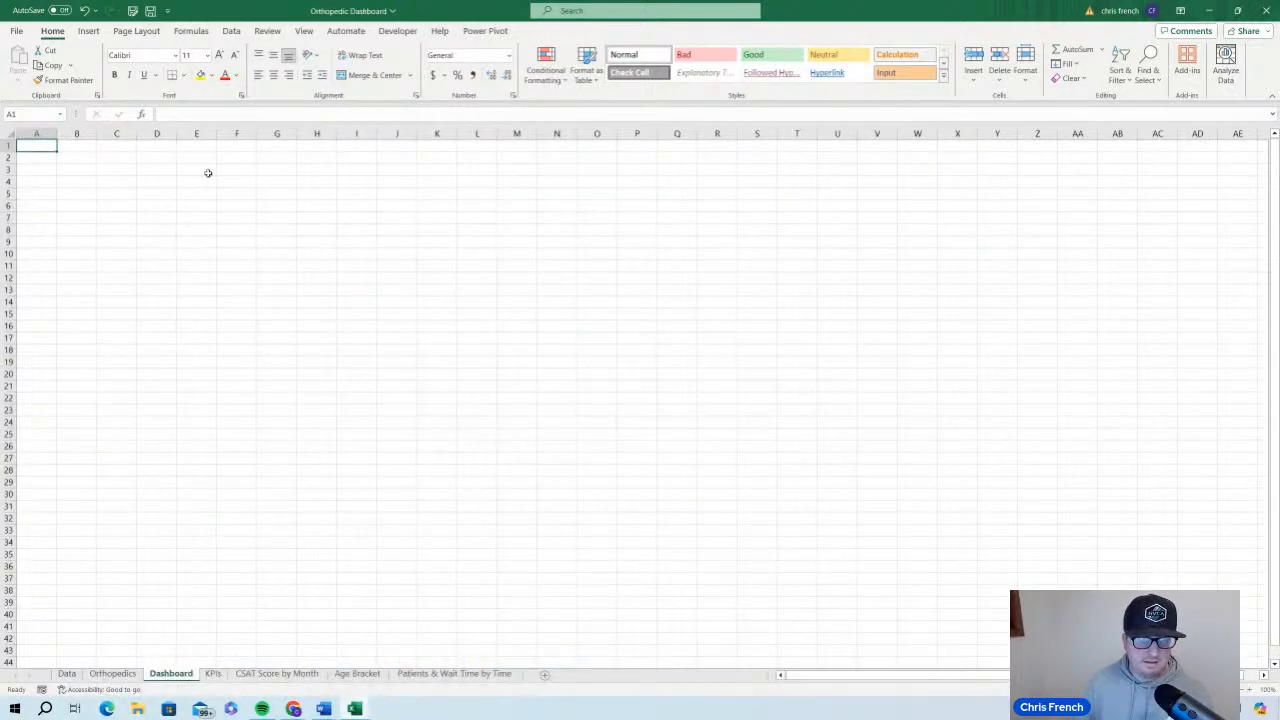
mouse_move(355, 708)
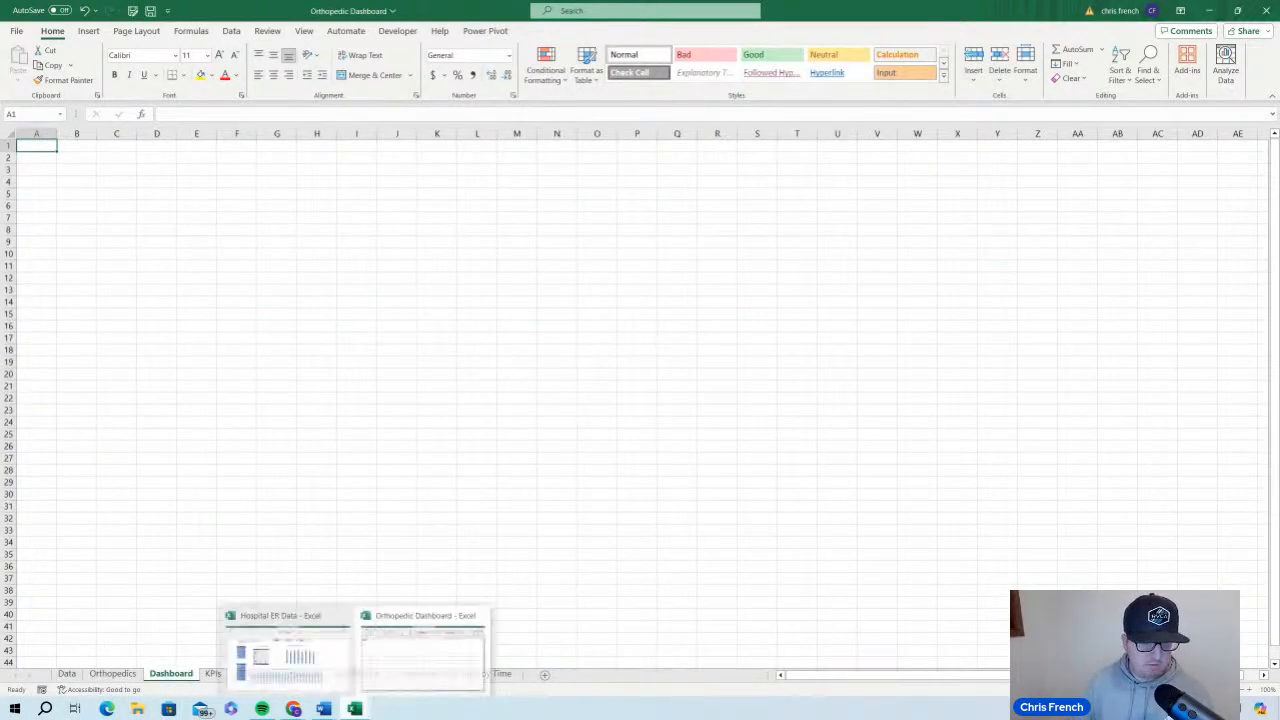
click(286, 648)
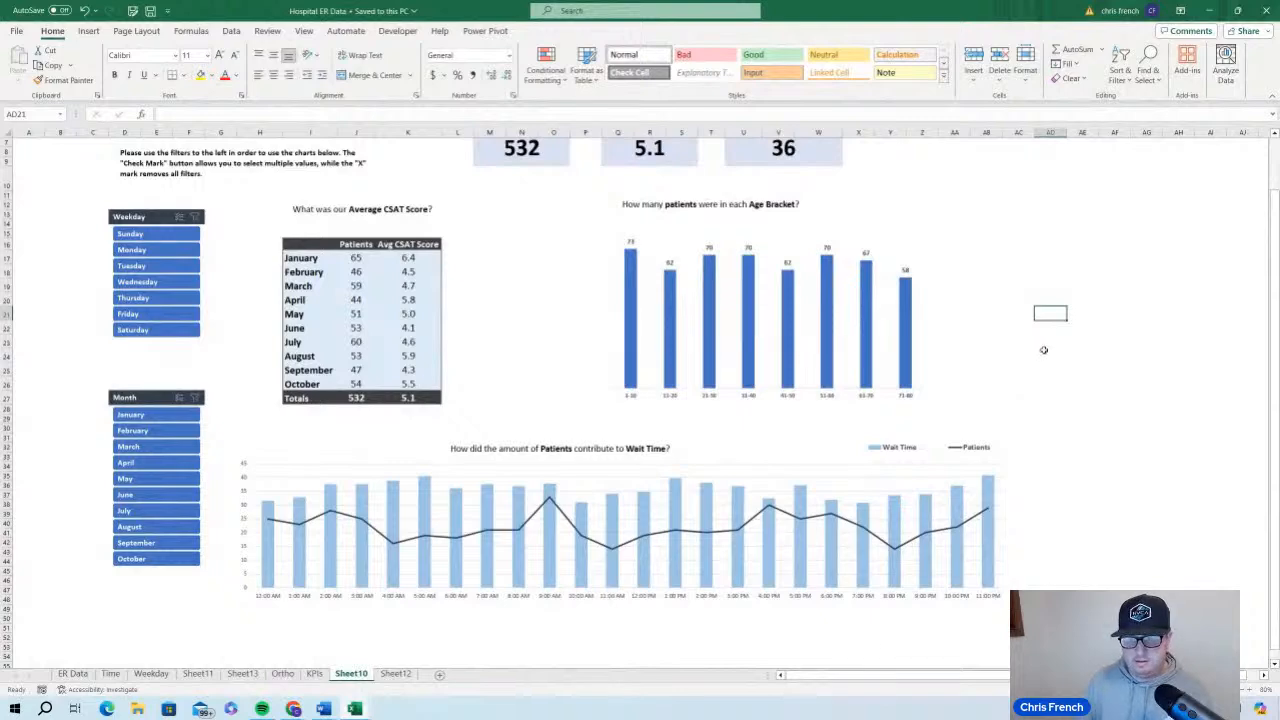
scroll(1046, 351, up, 2)
click(1126, 280)
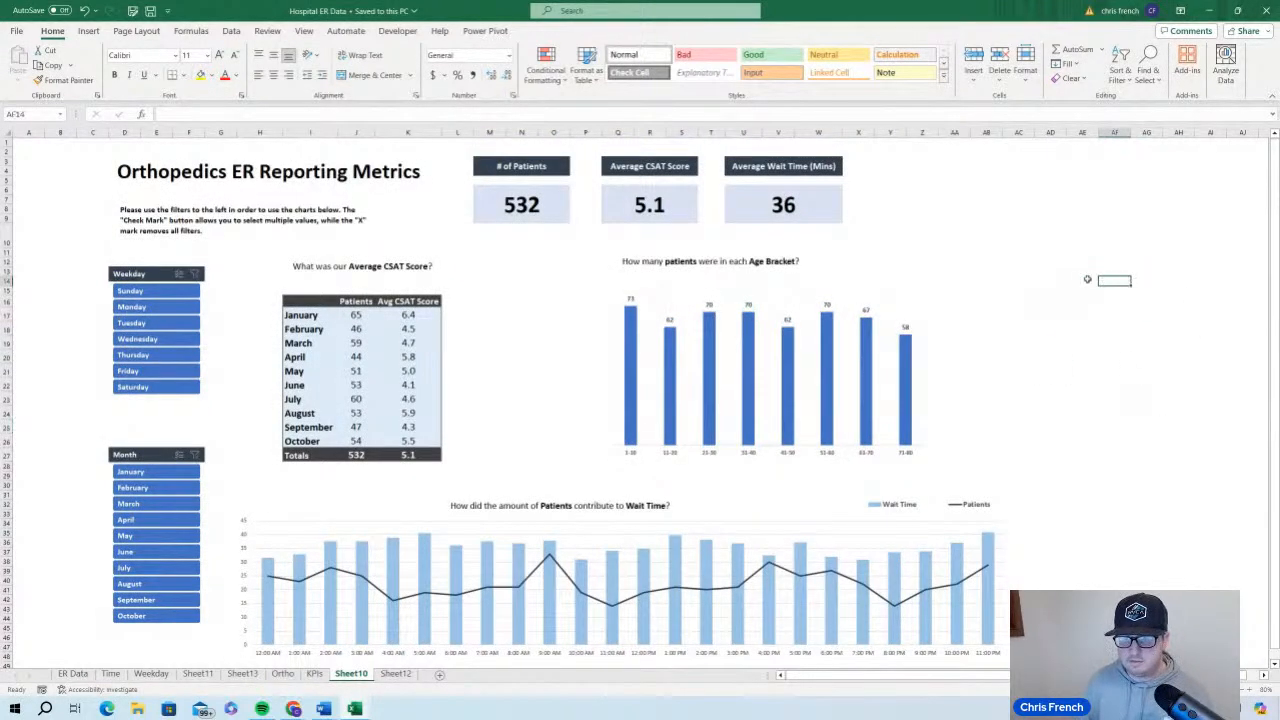
click(1085, 280)
scroll(1063, 358, down, 5)
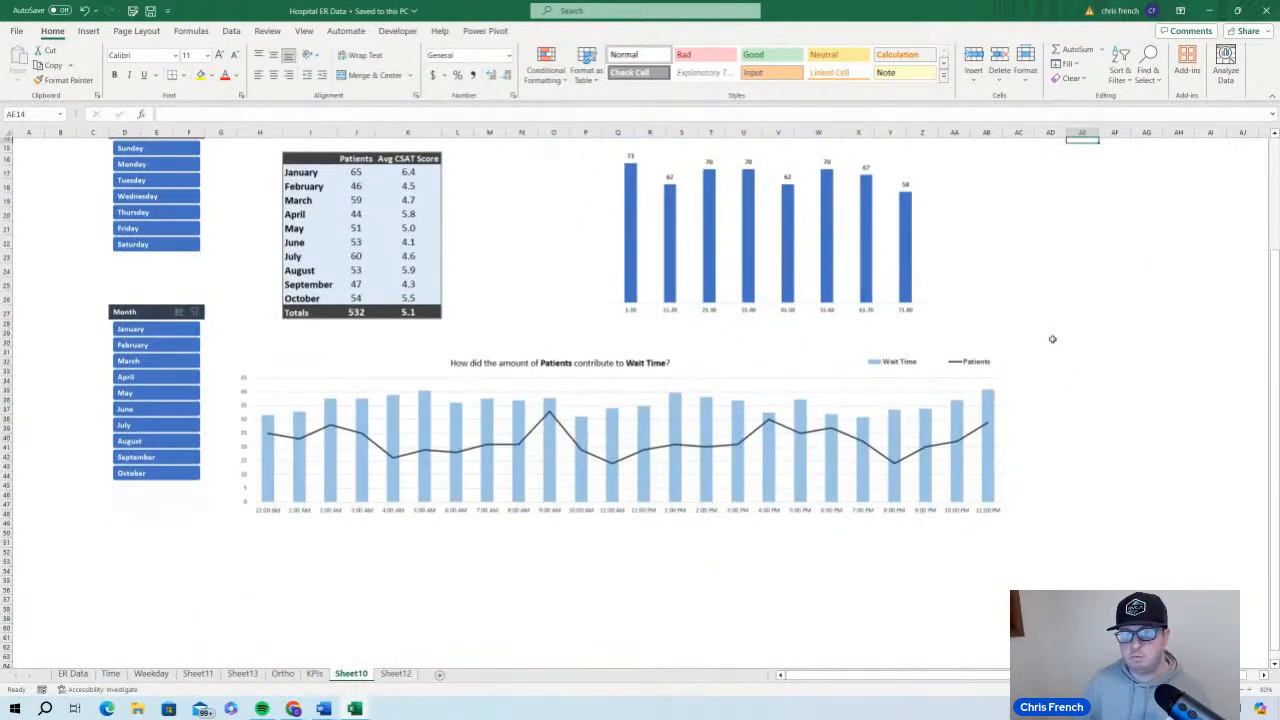
scroll(1052, 339, up, 5)
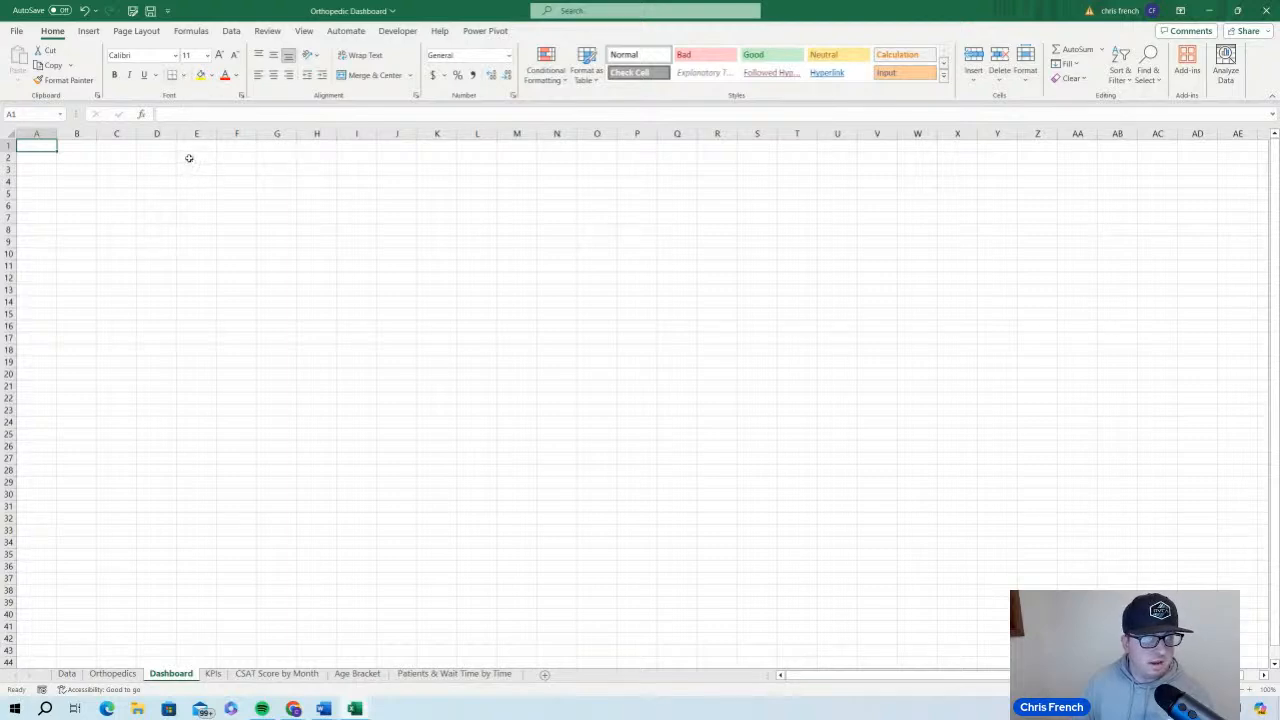
Outline the header area, cells E2:AD12 of the Dashboard sheet, with a thick outside border
drag(188, 158, 199, 240)
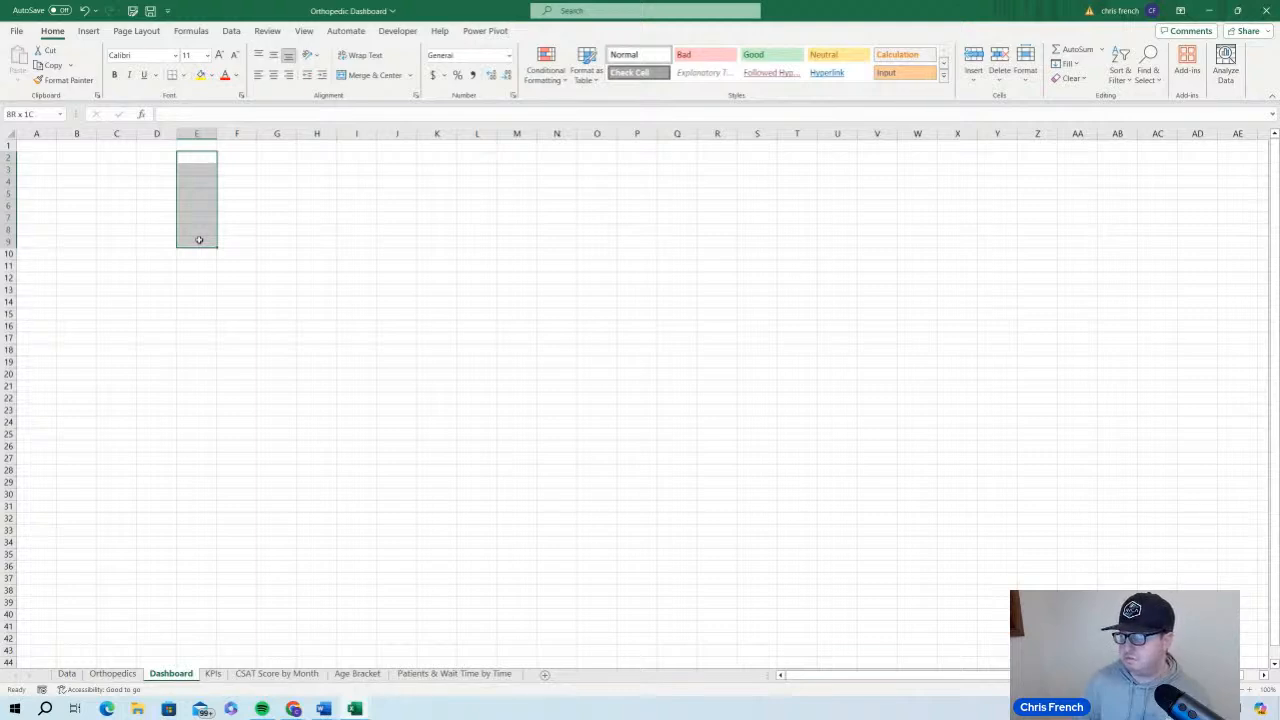
click(241, 208)
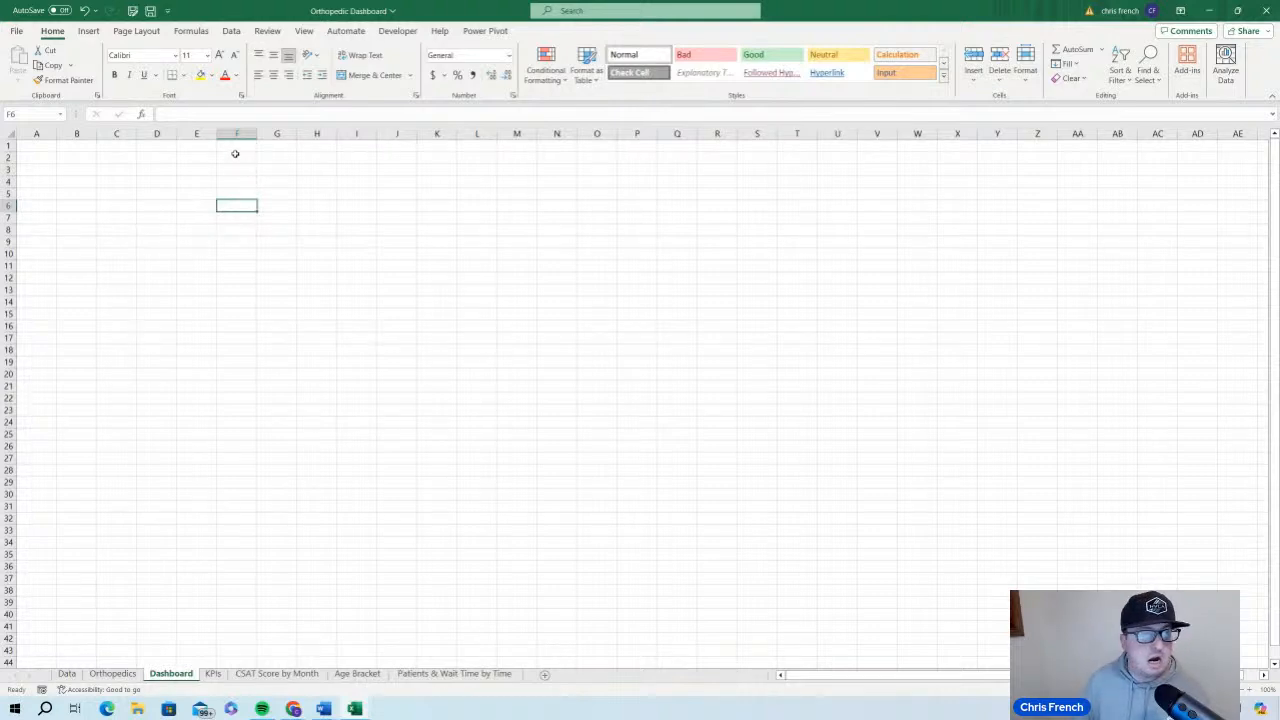
drag(200, 157, 199, 257)
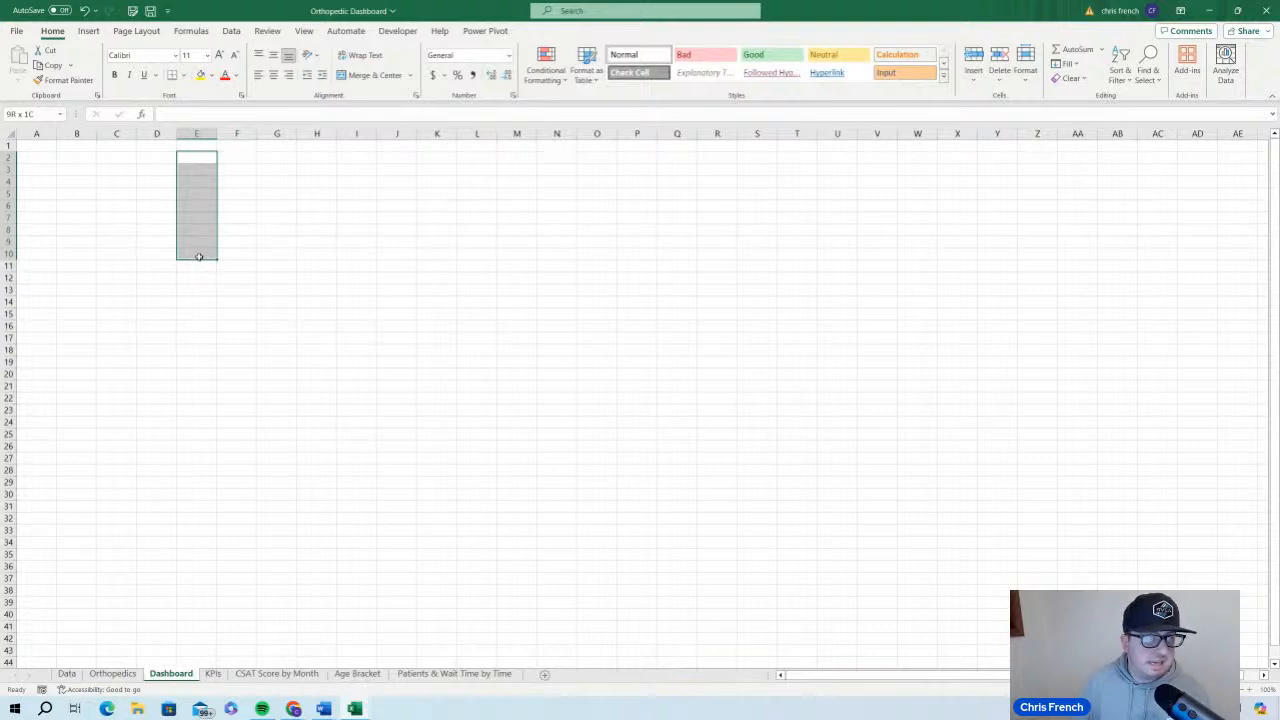
drag(199, 257, 1189, 274)
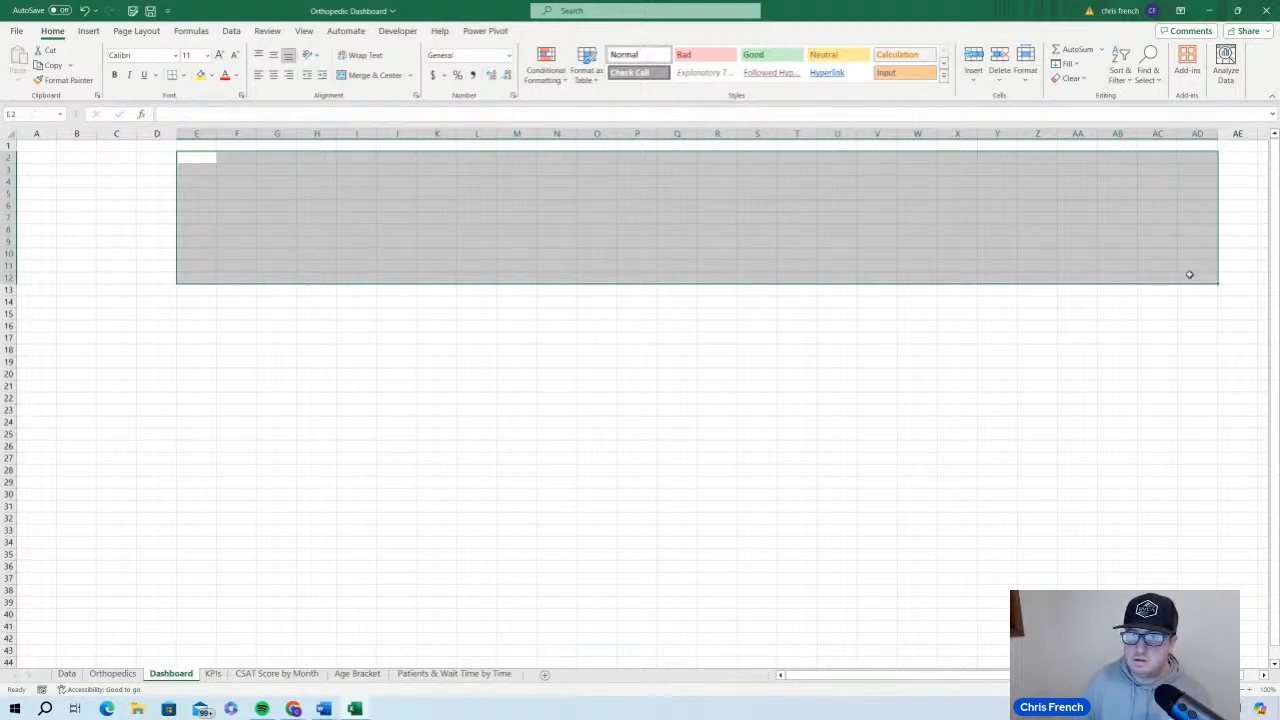
click(182, 76)
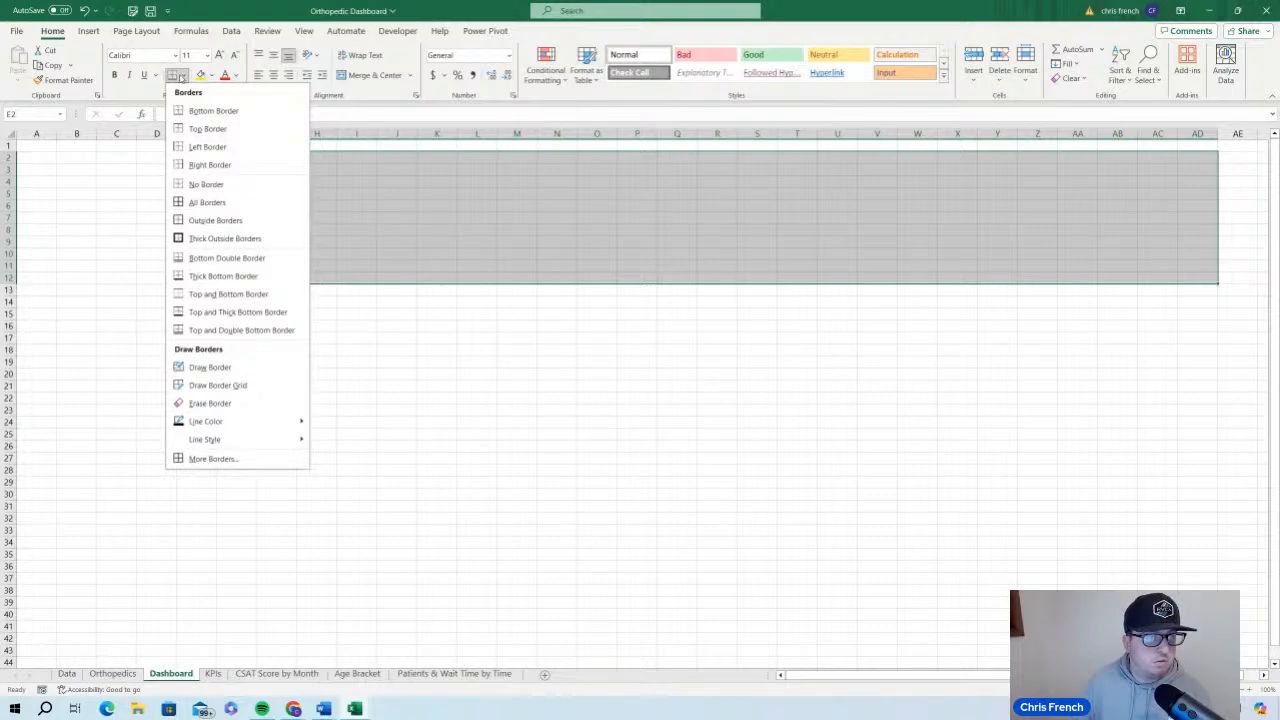
click(259, 240)
click(450, 397)
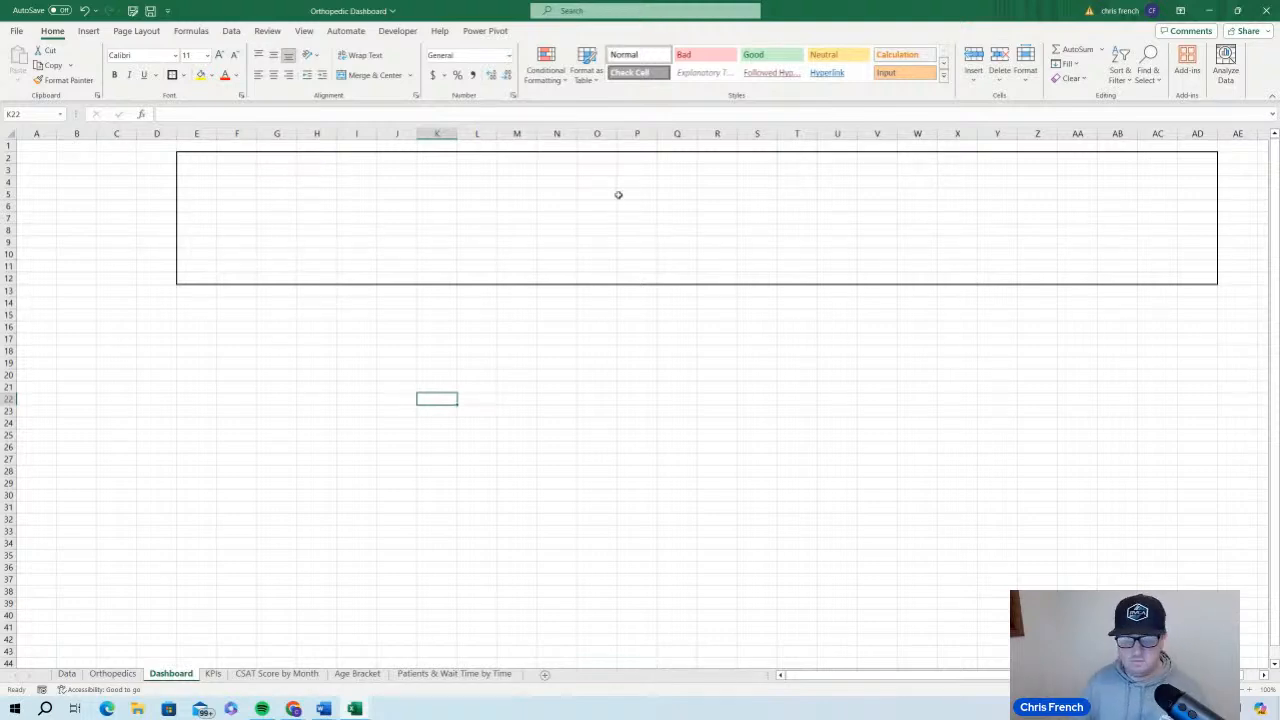
Check the finished dashboard for reference and outline a tall area for the filters, cells E15:G54, with a thick outside border
mouse_move(360, 710)
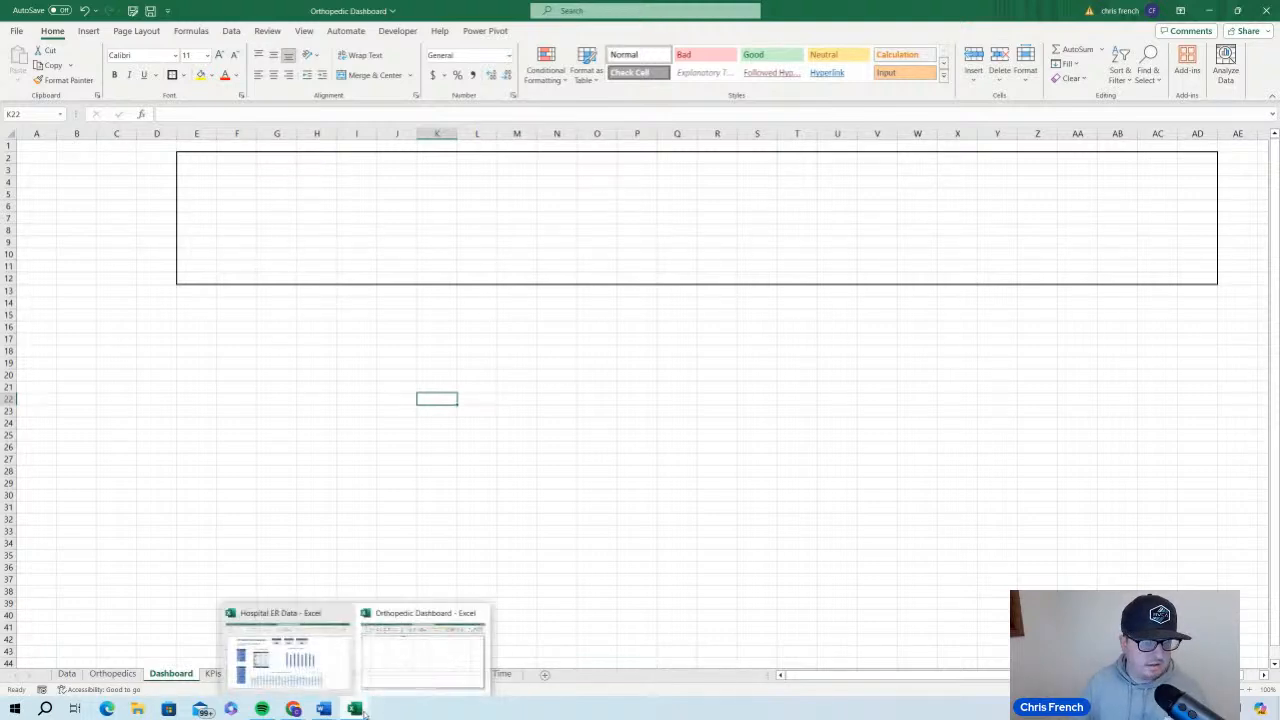
click(296, 668)
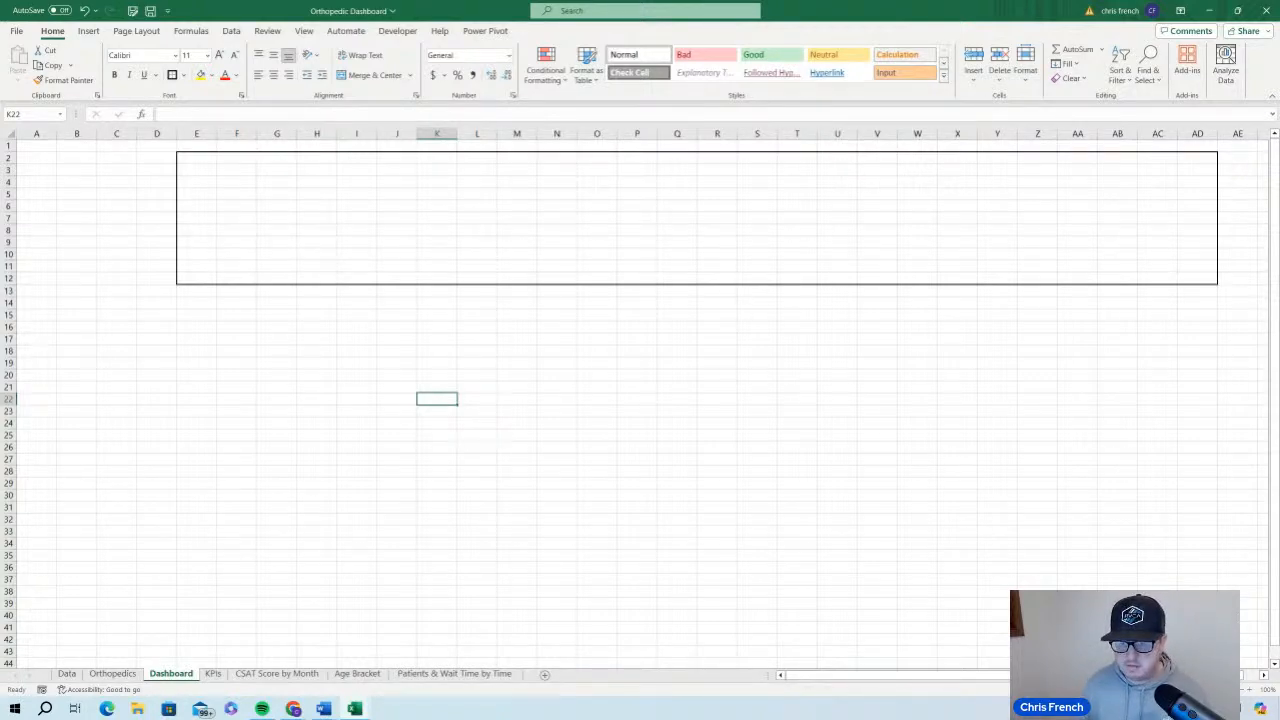
ctrl+scroll(400, 295, down, 2)
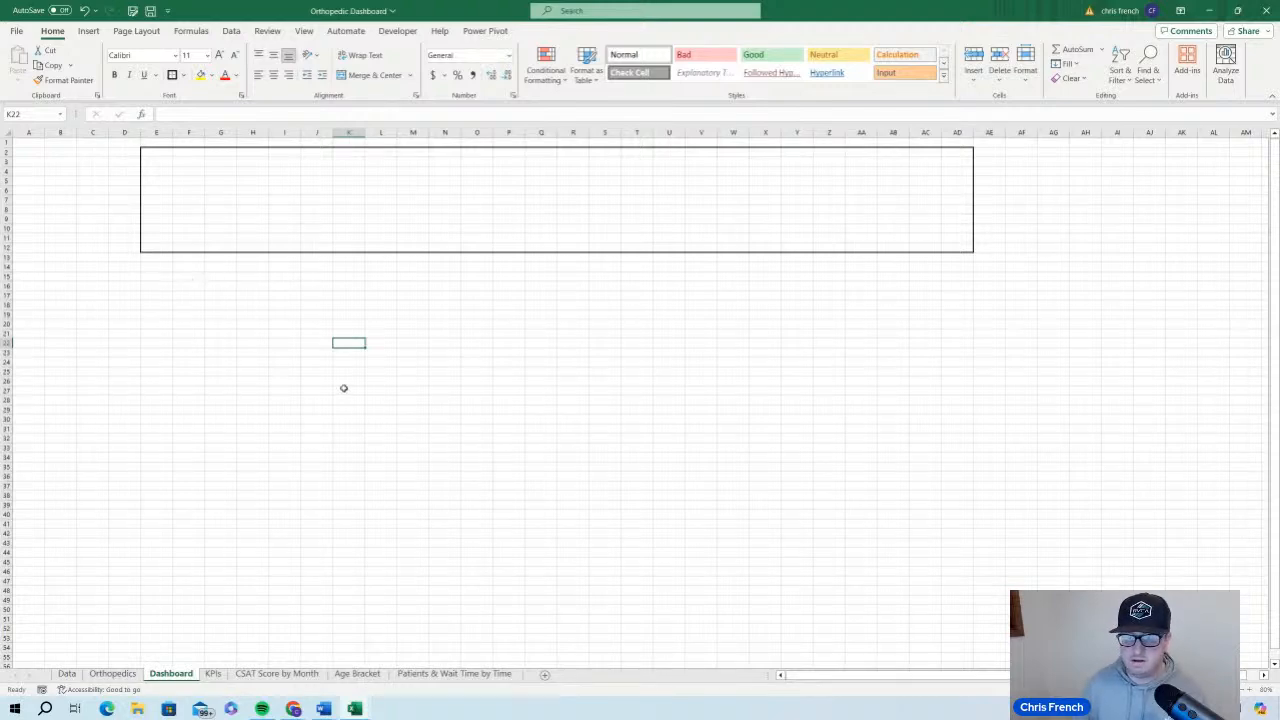
click(147, 275)
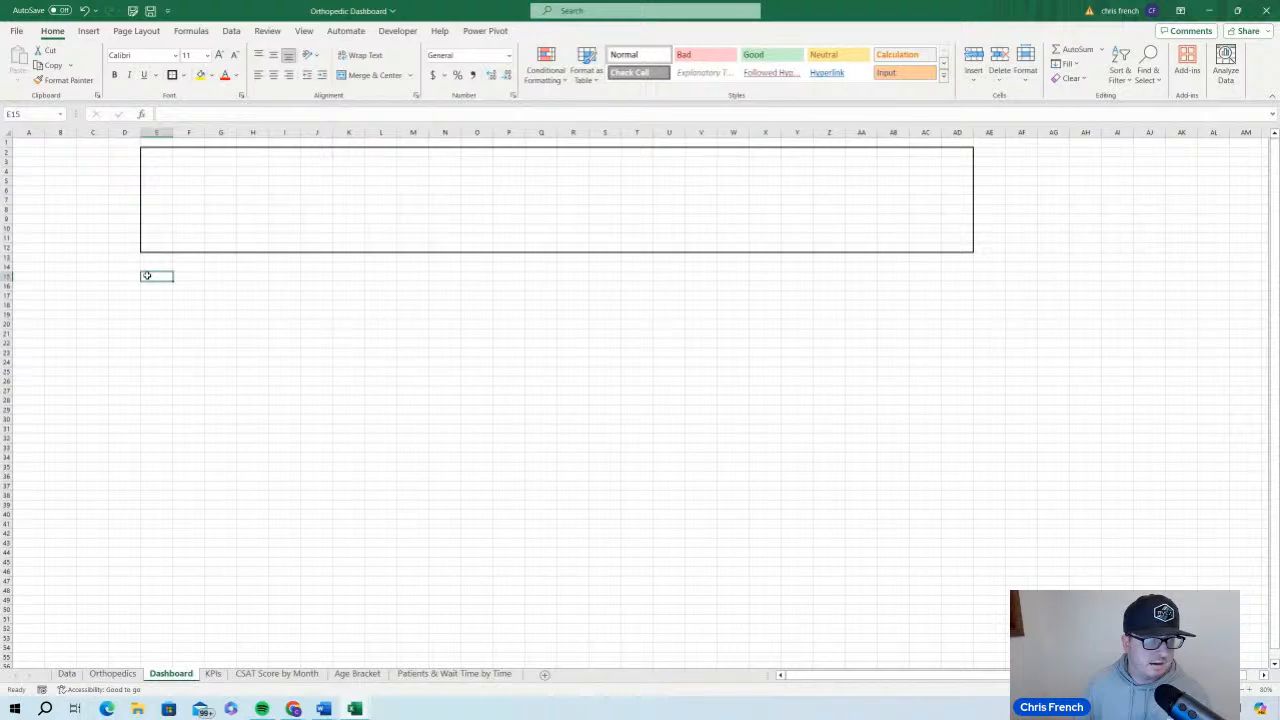
drag(147, 275, 232, 648)
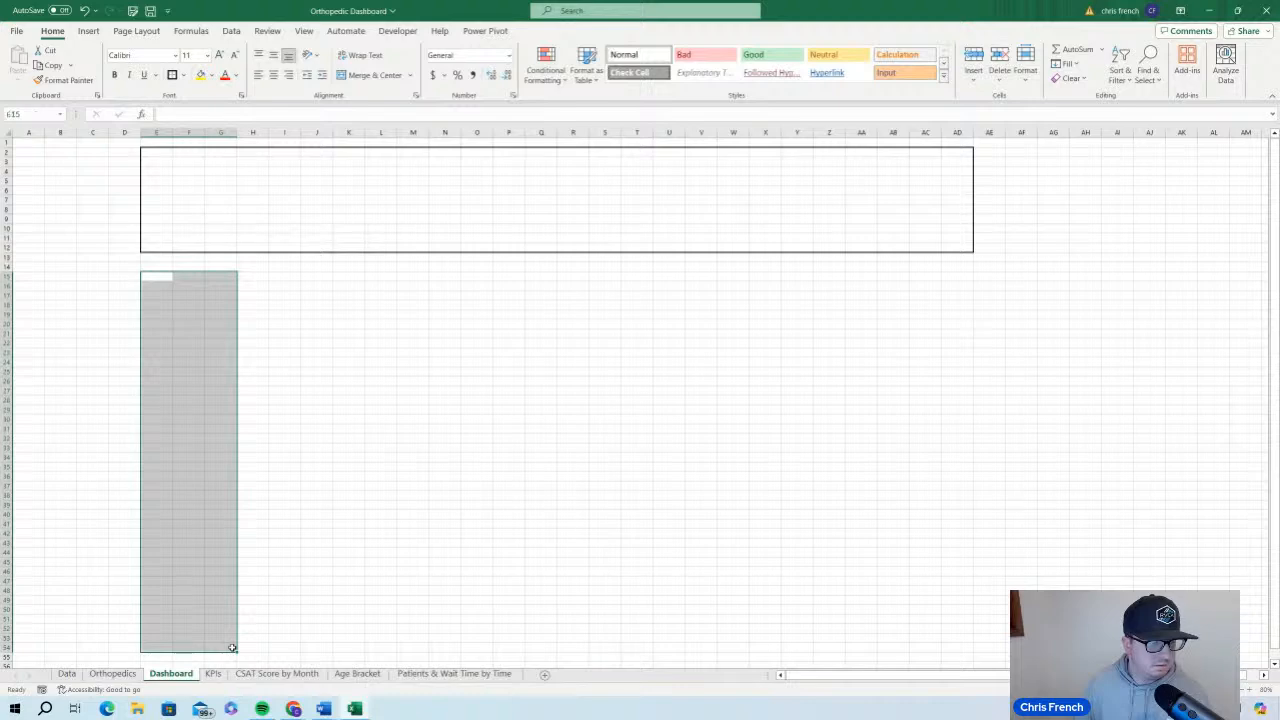
click(173, 78)
click(384, 447)
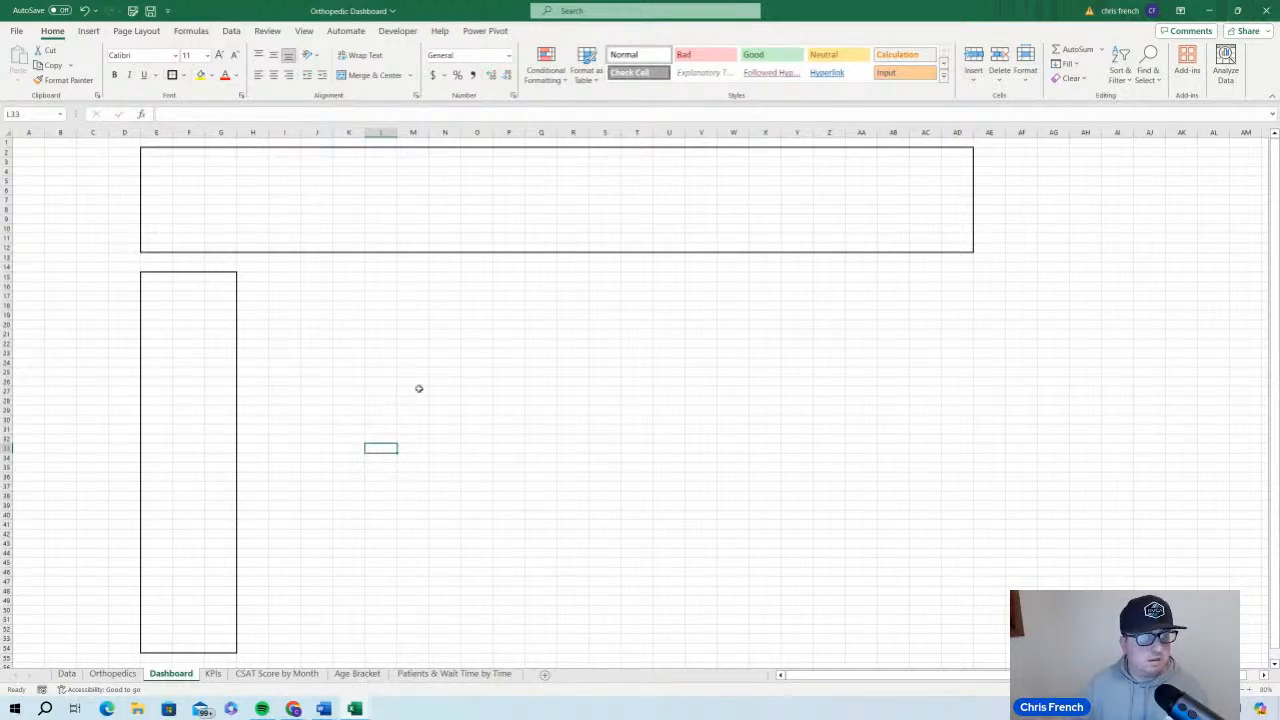
Outline cells J15:T32 beside the filter area with a thick outside border
drag(316, 276, 625, 442)
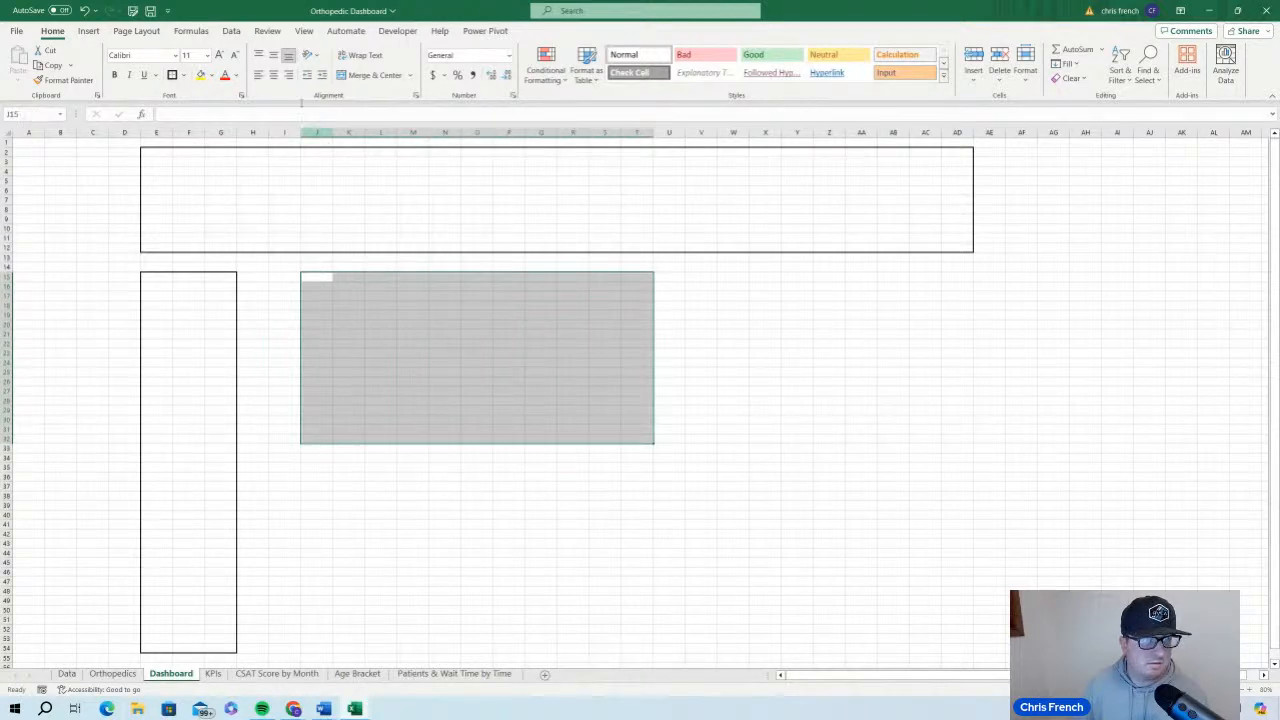
click(758, 345)
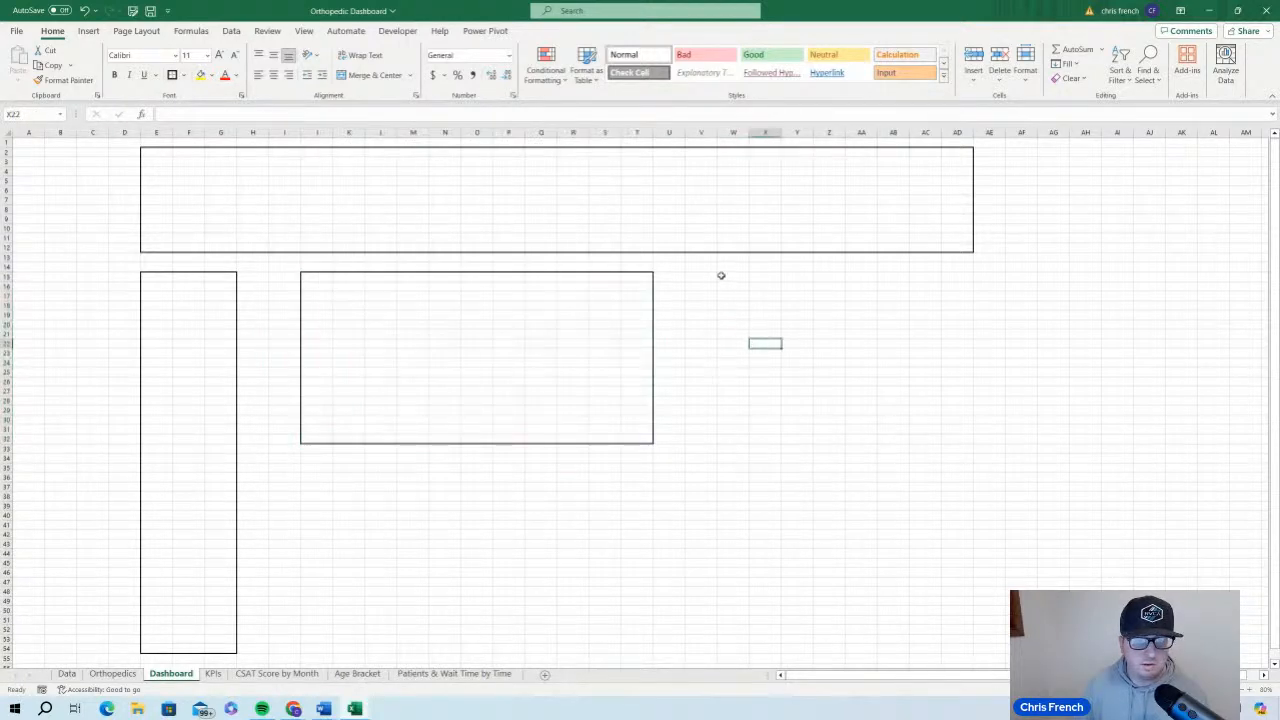
Delete column T and reapply the thick outside border around the narrowed area J15:S32
click(706, 277)
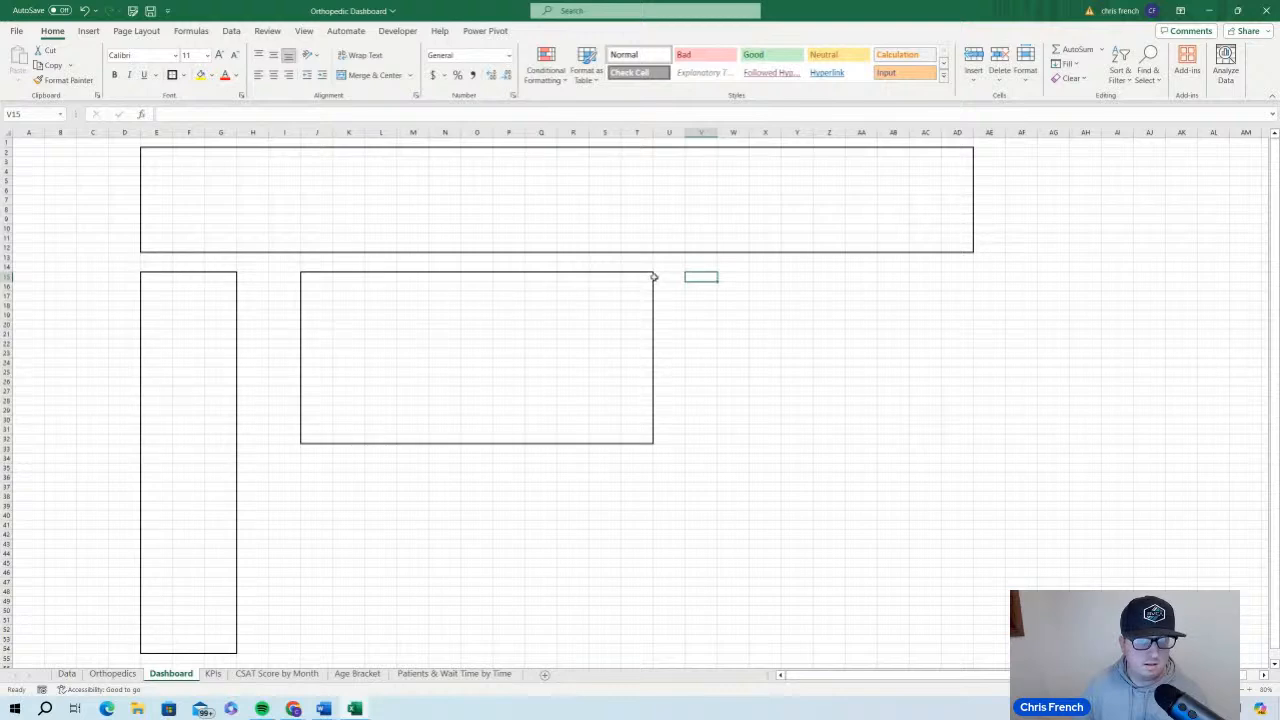
click(640, 137)
right_click(642, 138)
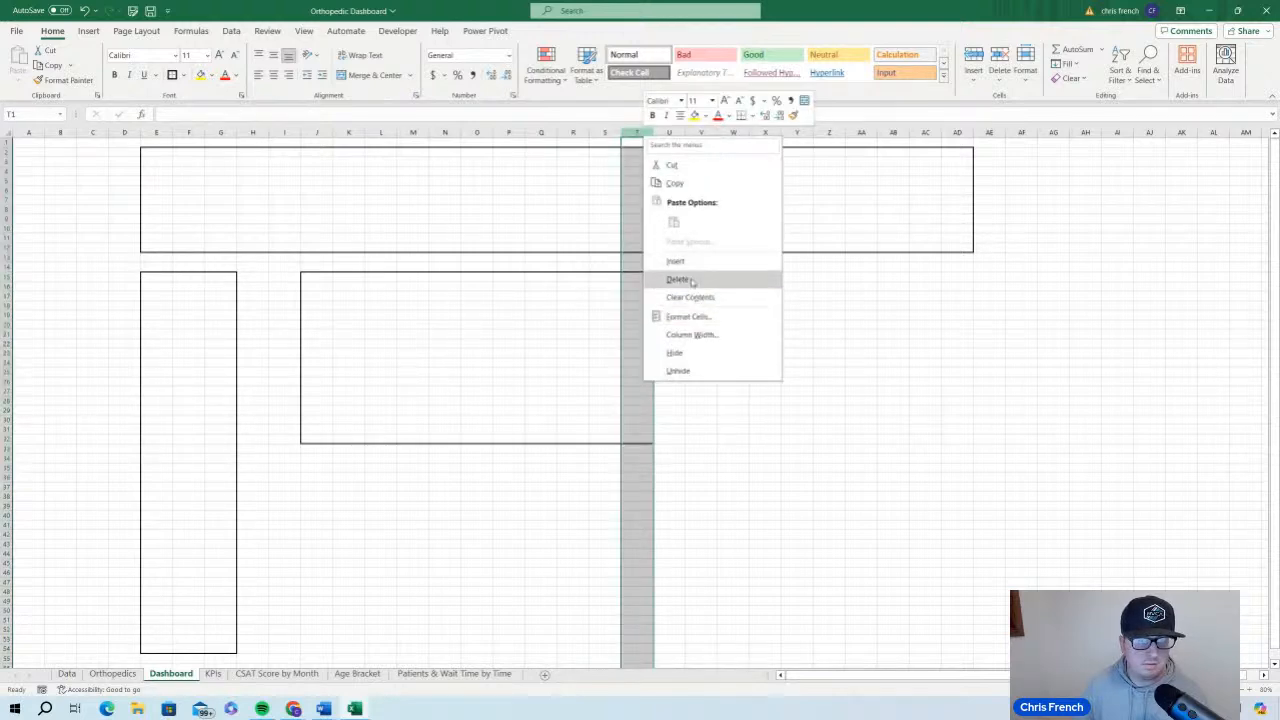
click(691, 281)
click(700, 320)
drag(303, 277, 600, 440)
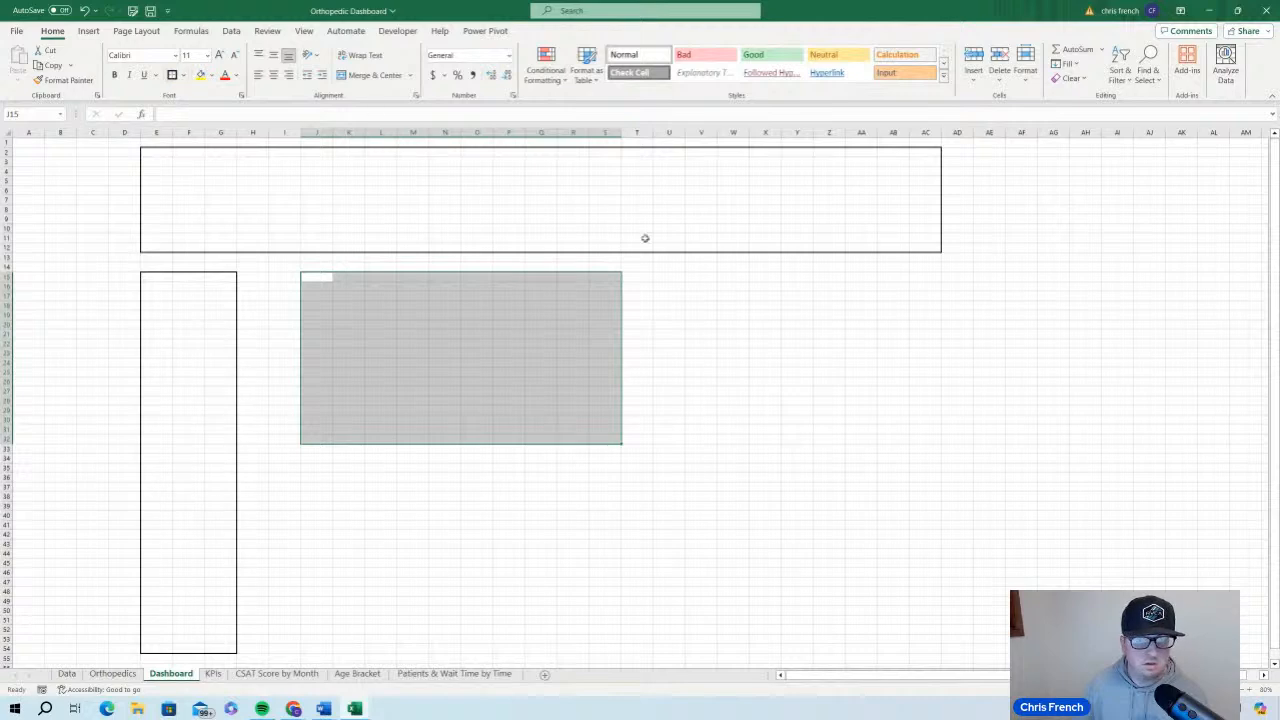
Outline the remaining chart areas, cells U15:AC32 and the wide block J35:AC54, with thick outside borders
drag(674, 277, 915, 440)
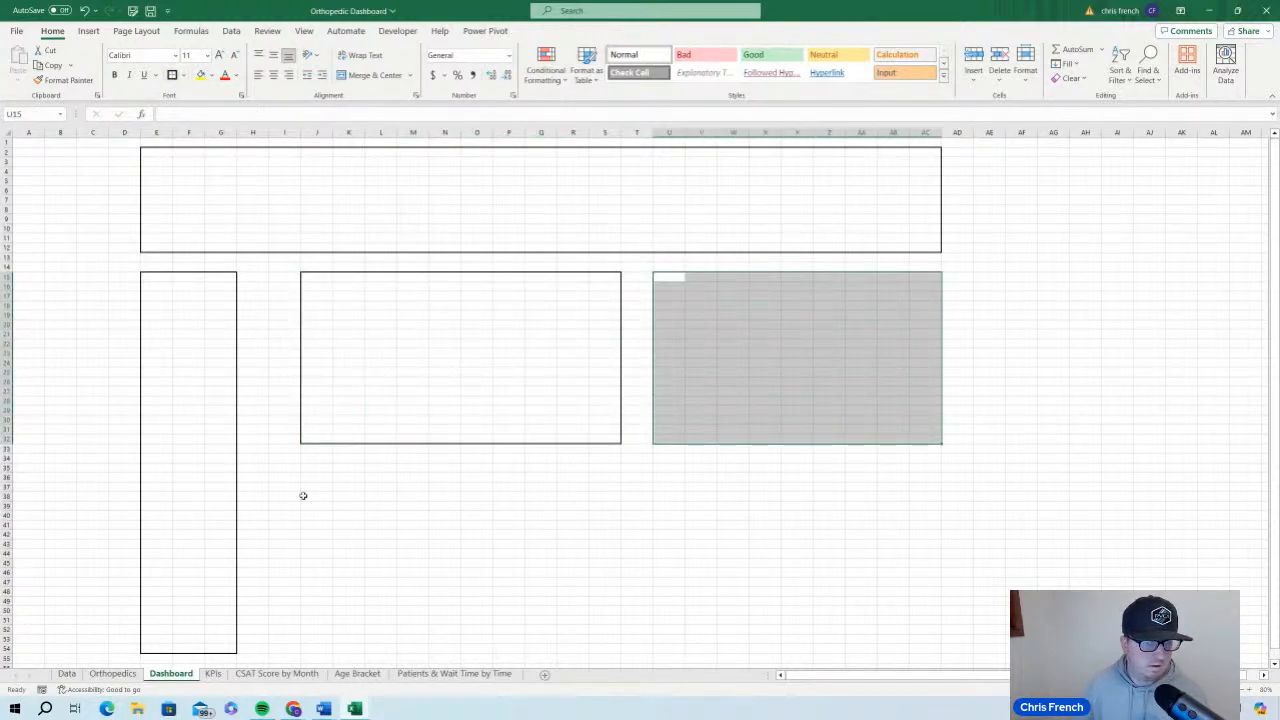
key(ctrl+shift+7)
drag(316, 466, 934, 647)
click(172, 75)
click(1150, 401)
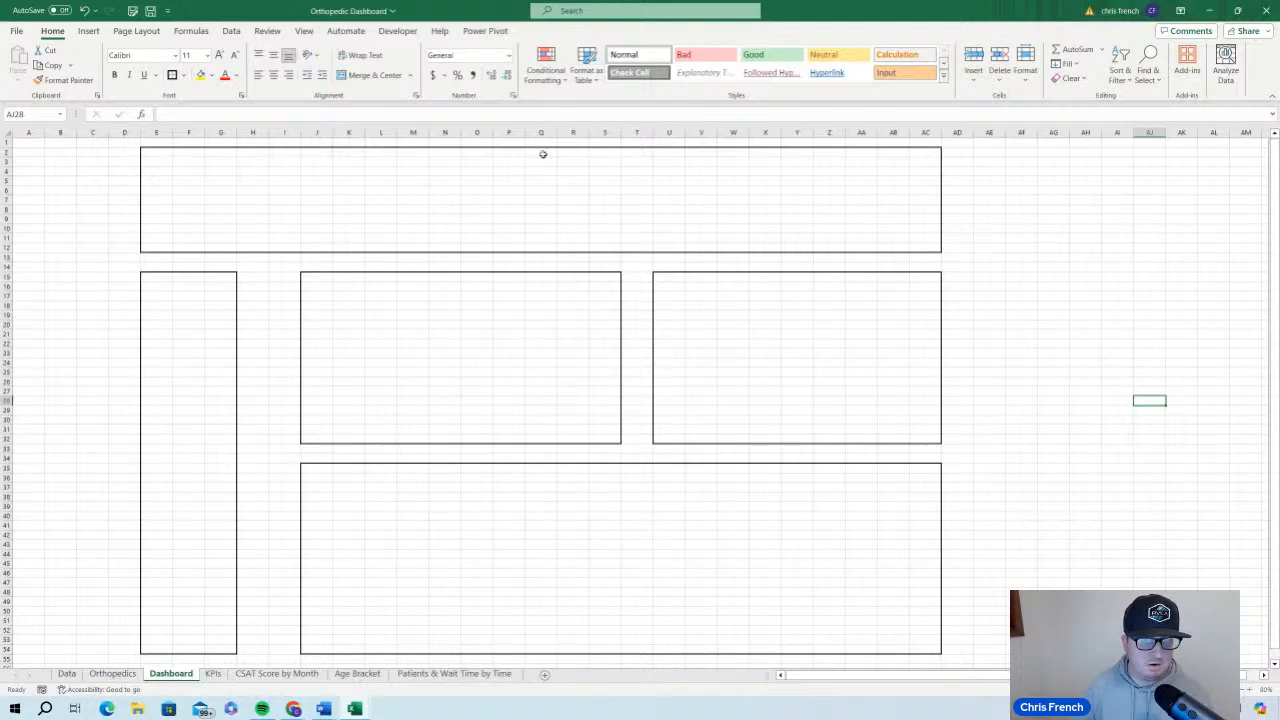
Split the header area by putting a thick outside border around cells Q2:AC12
drag(538, 154, 547, 243)
click(598, 216)
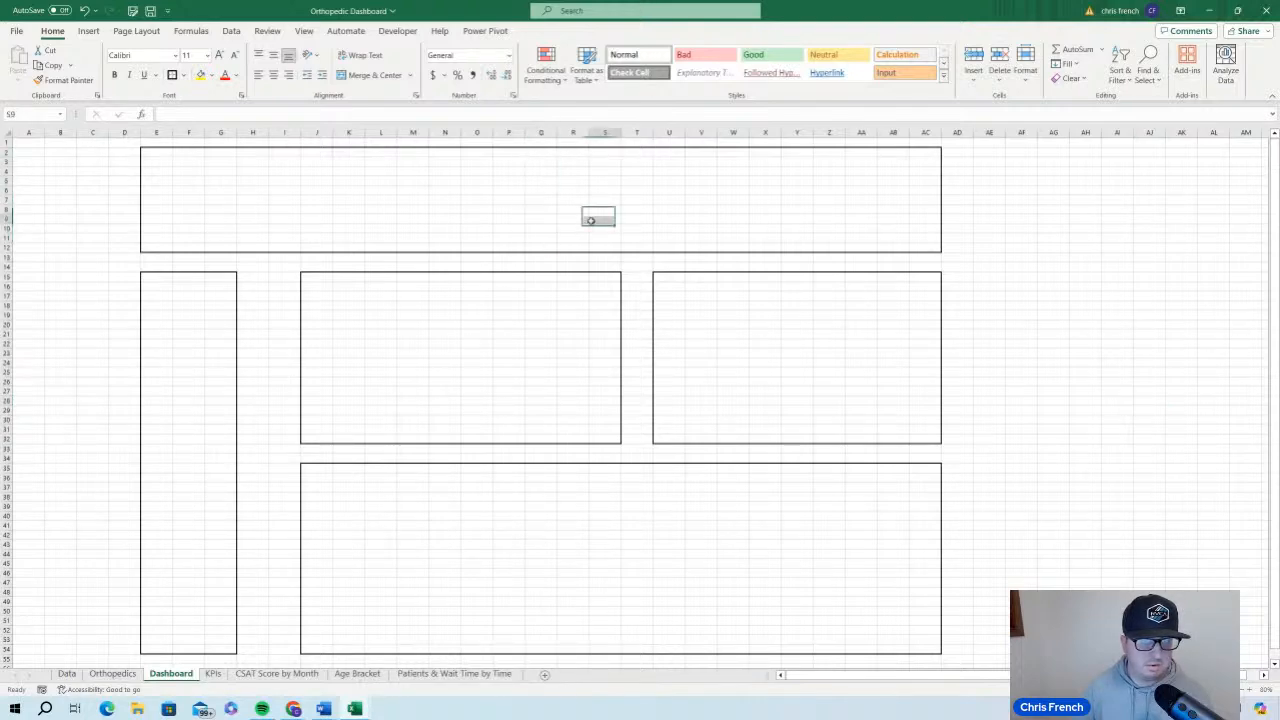
drag(540, 152, 936, 248)
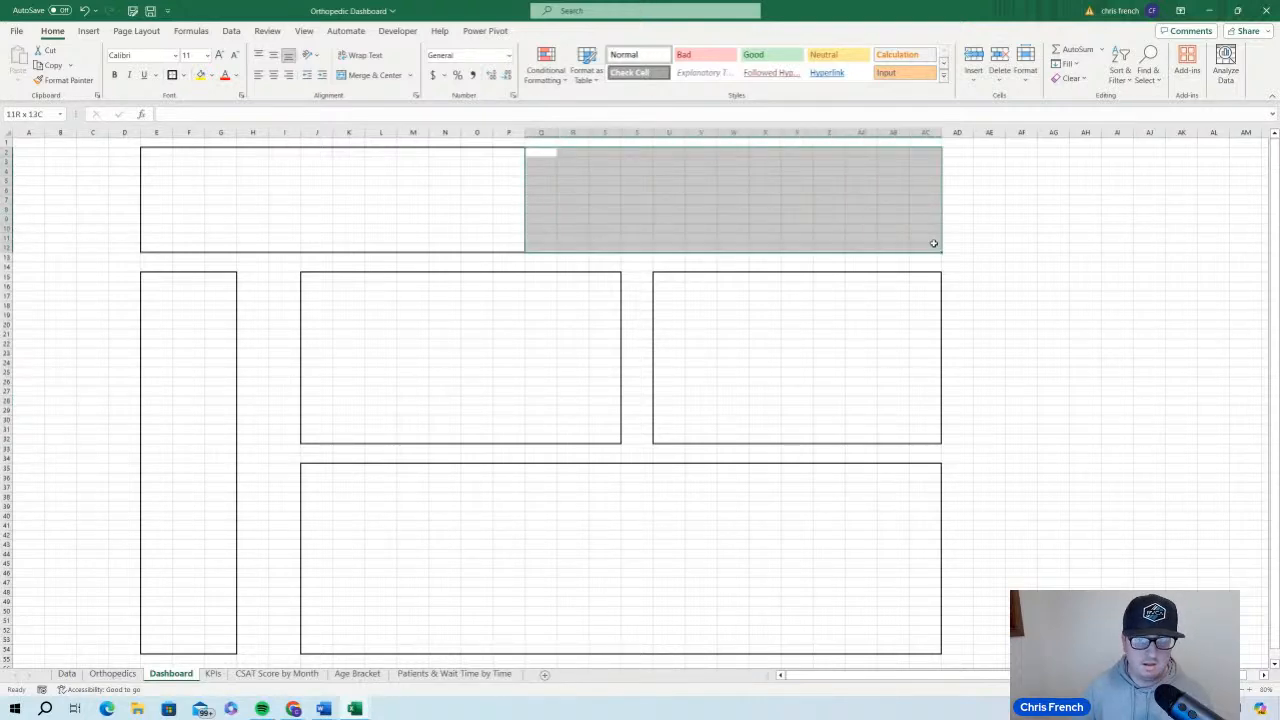
click(172, 75)
click(1090, 388)
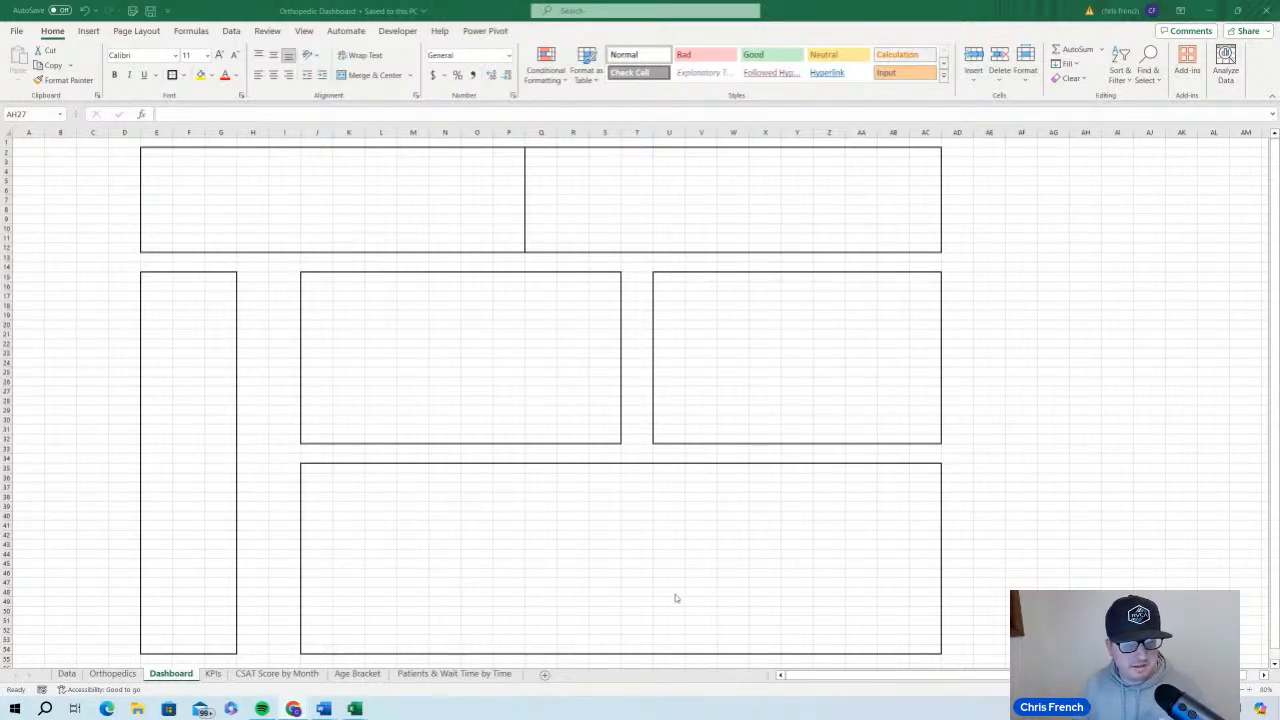
Insert a PivotTable based on the Orthopedics table at cell C5 of the existing KPIs worksheet
click(211, 679)
click(211, 676)
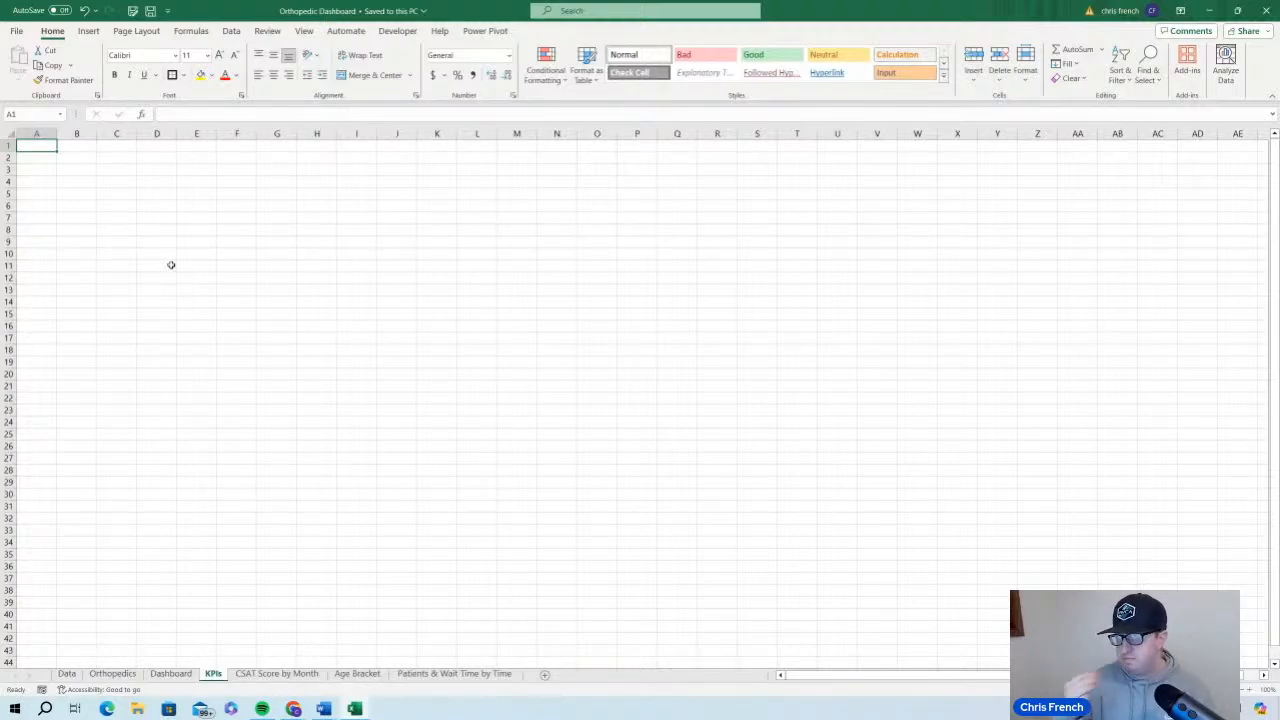
click(114, 675)
click(178, 355)
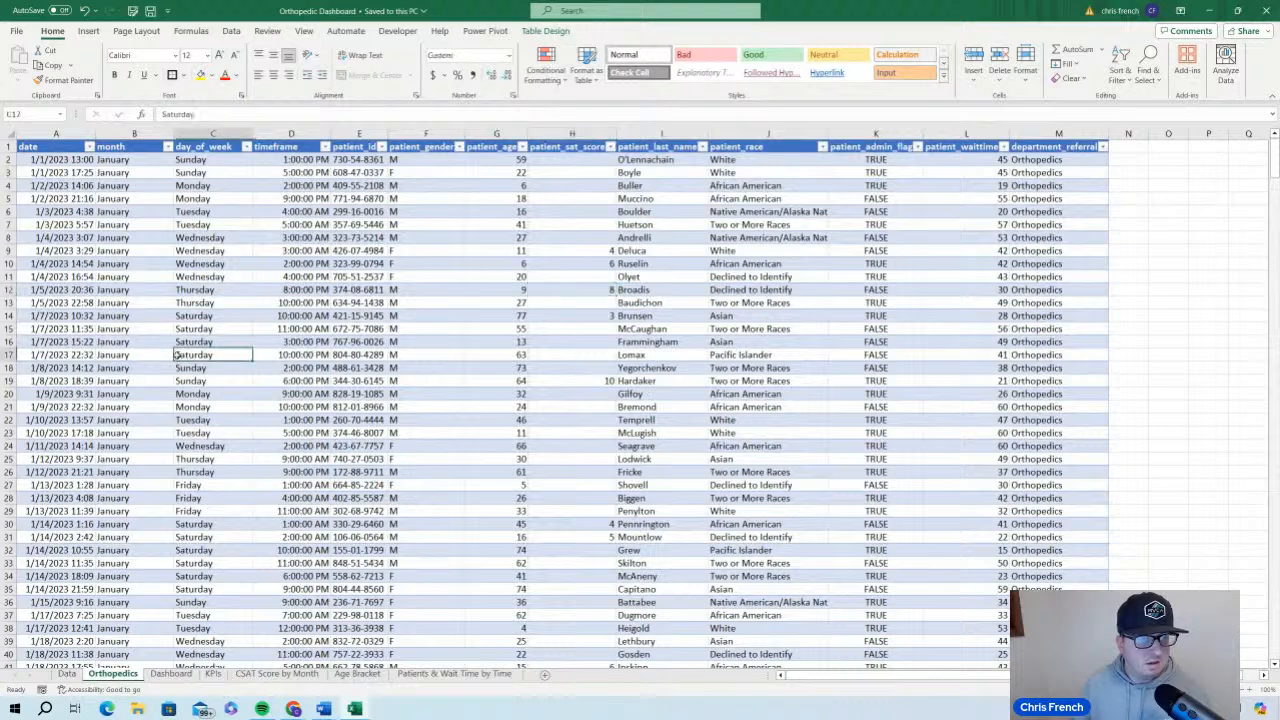
click(507, 331)
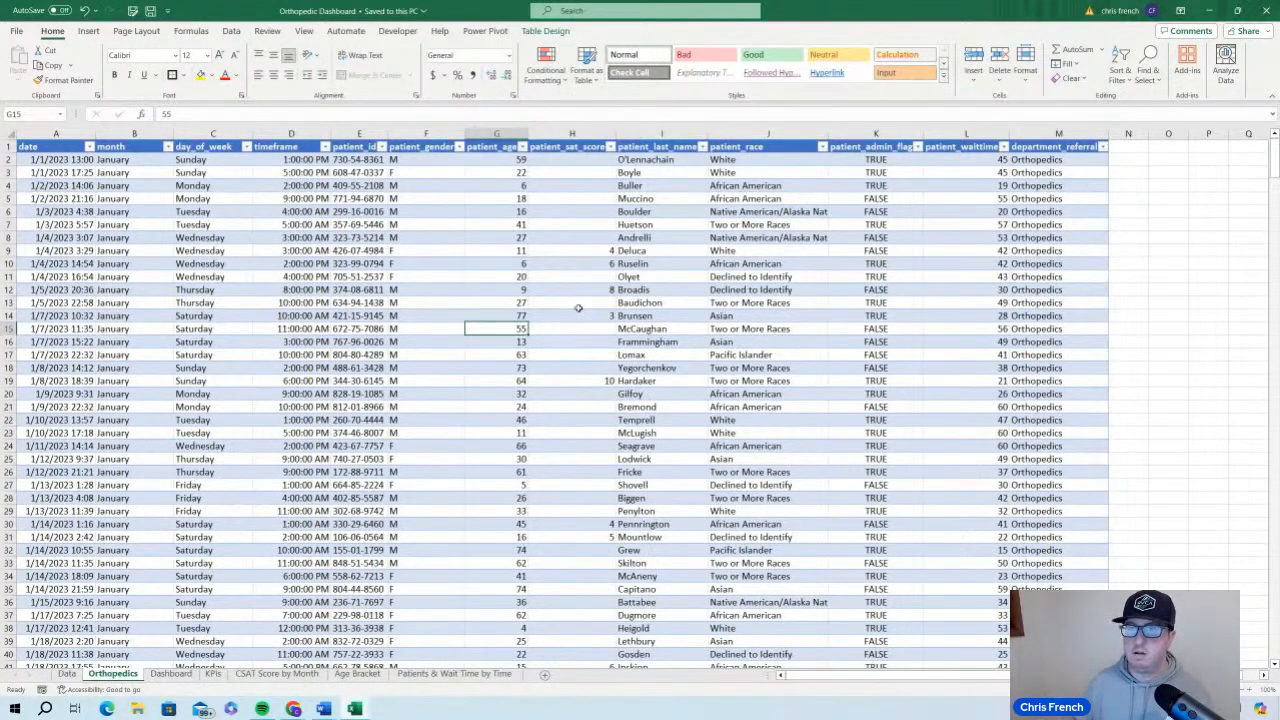
click(98, 33)
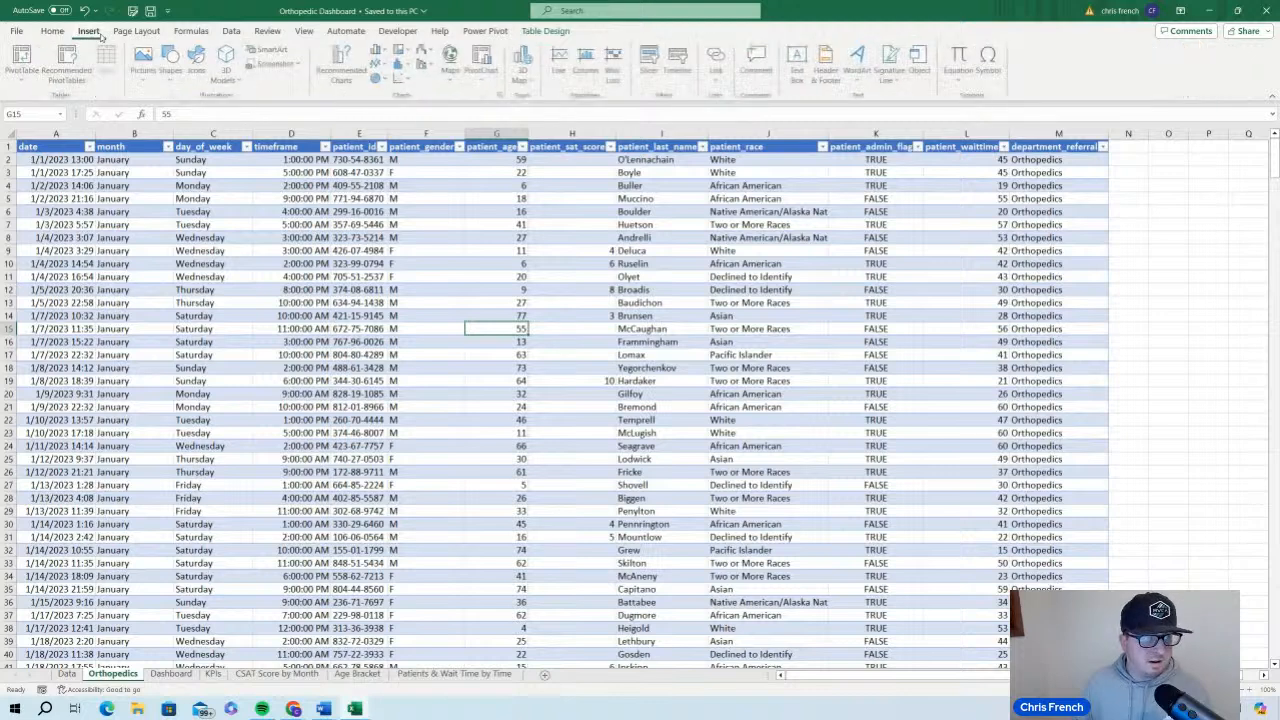
click(24, 75)
click(55, 88)
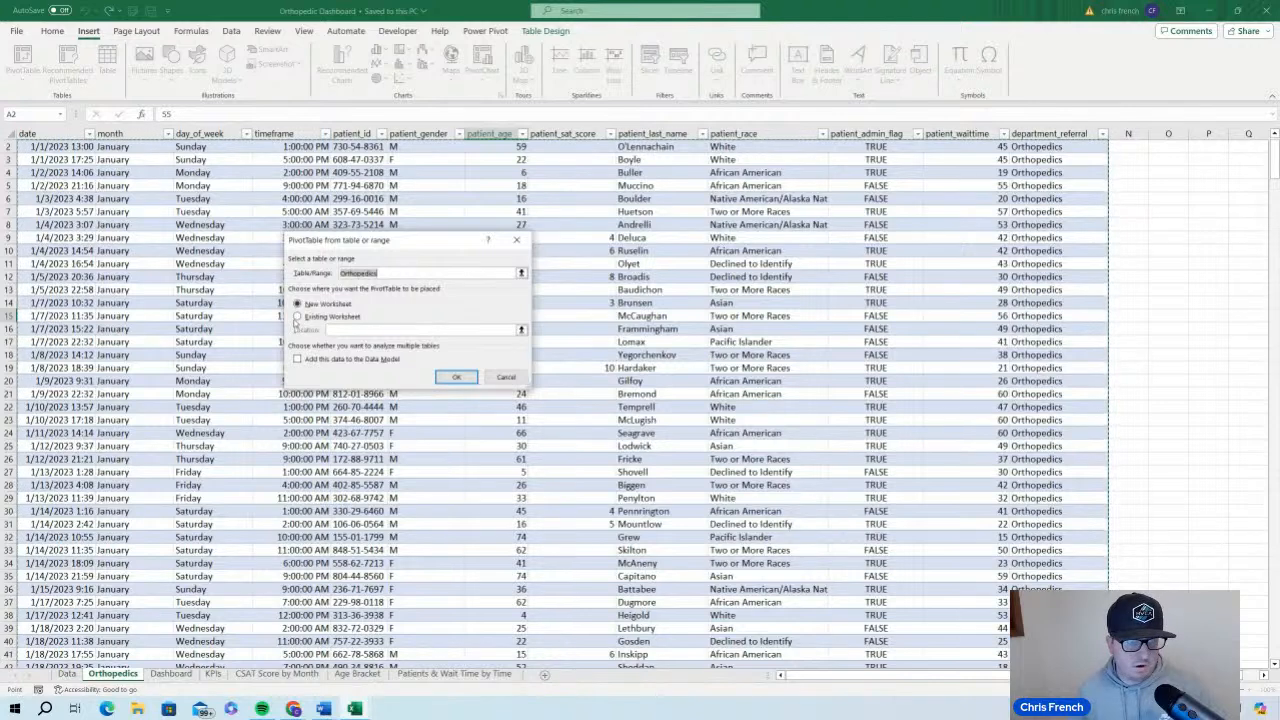
click(297, 316)
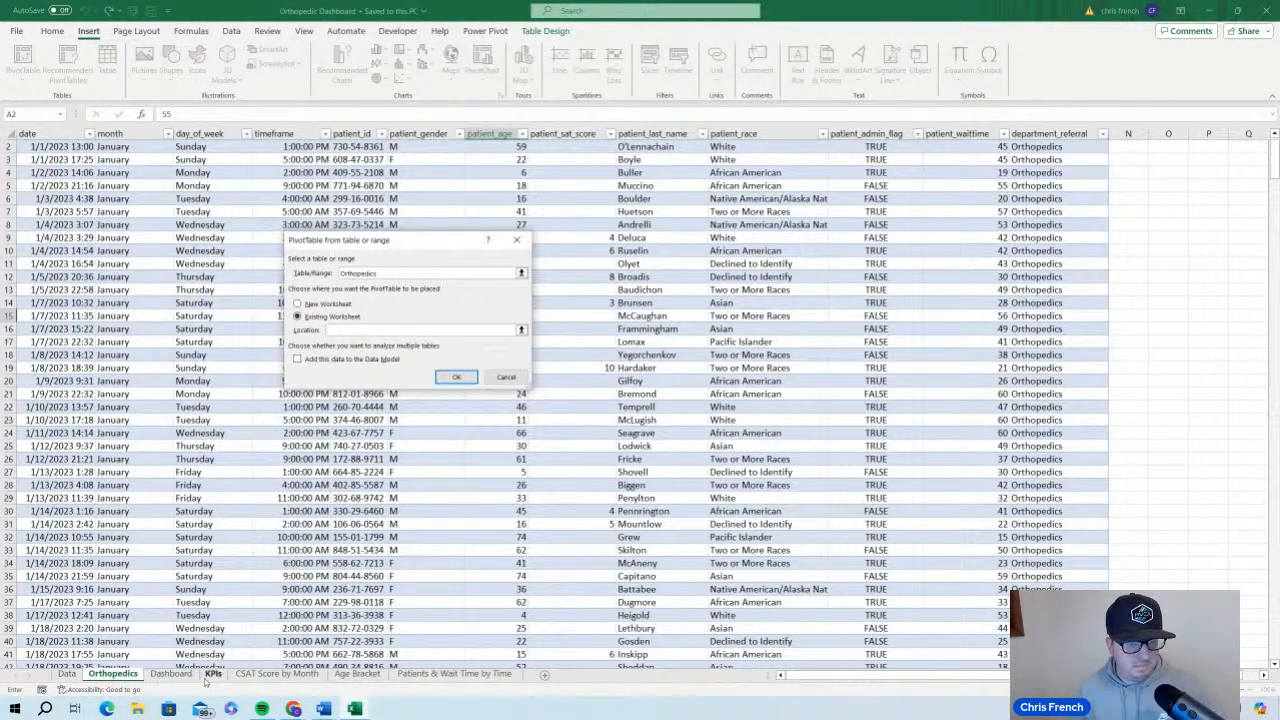
click(210, 676)
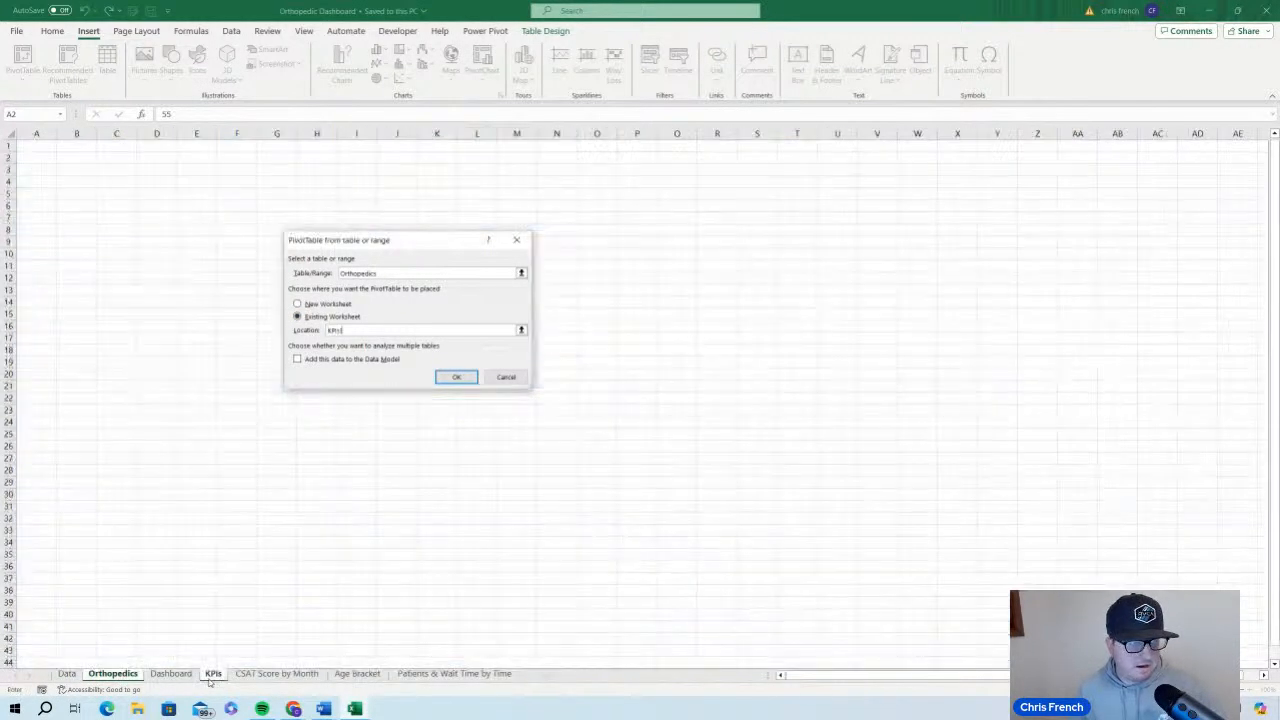
click(119, 193)
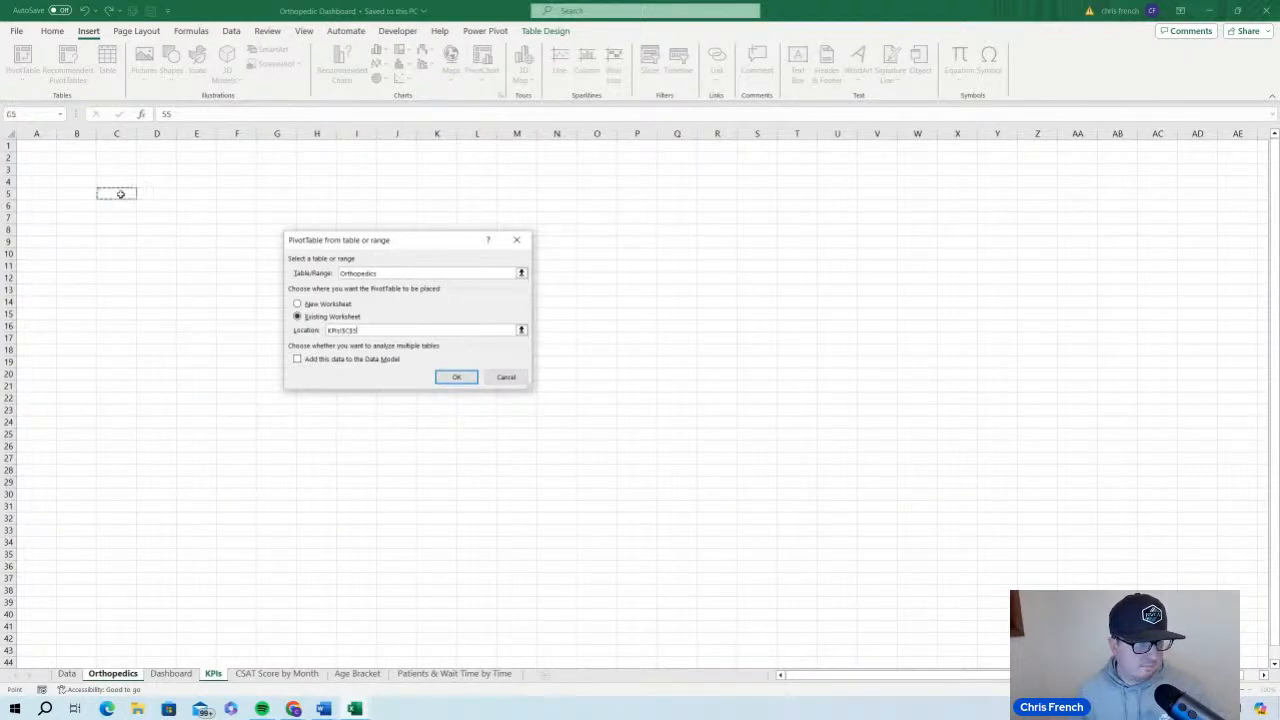
click(457, 378)
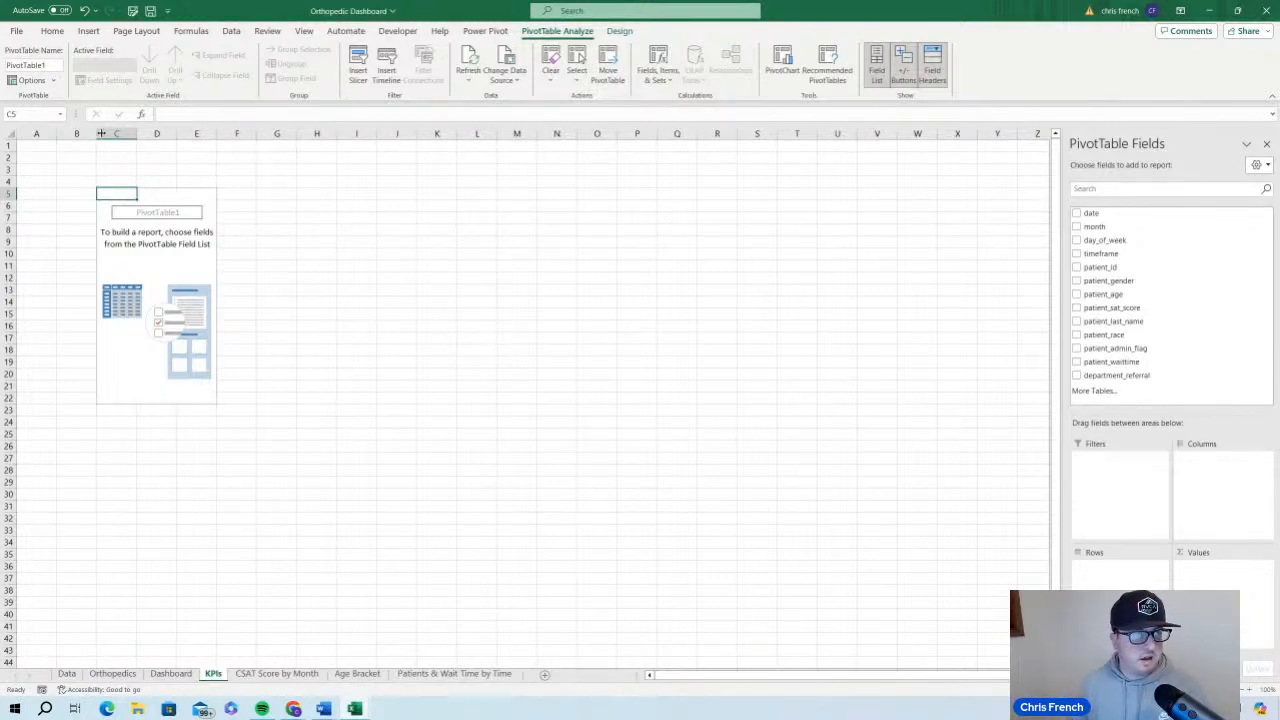
Rename the new PivotTable as KPIs
click(52, 64)
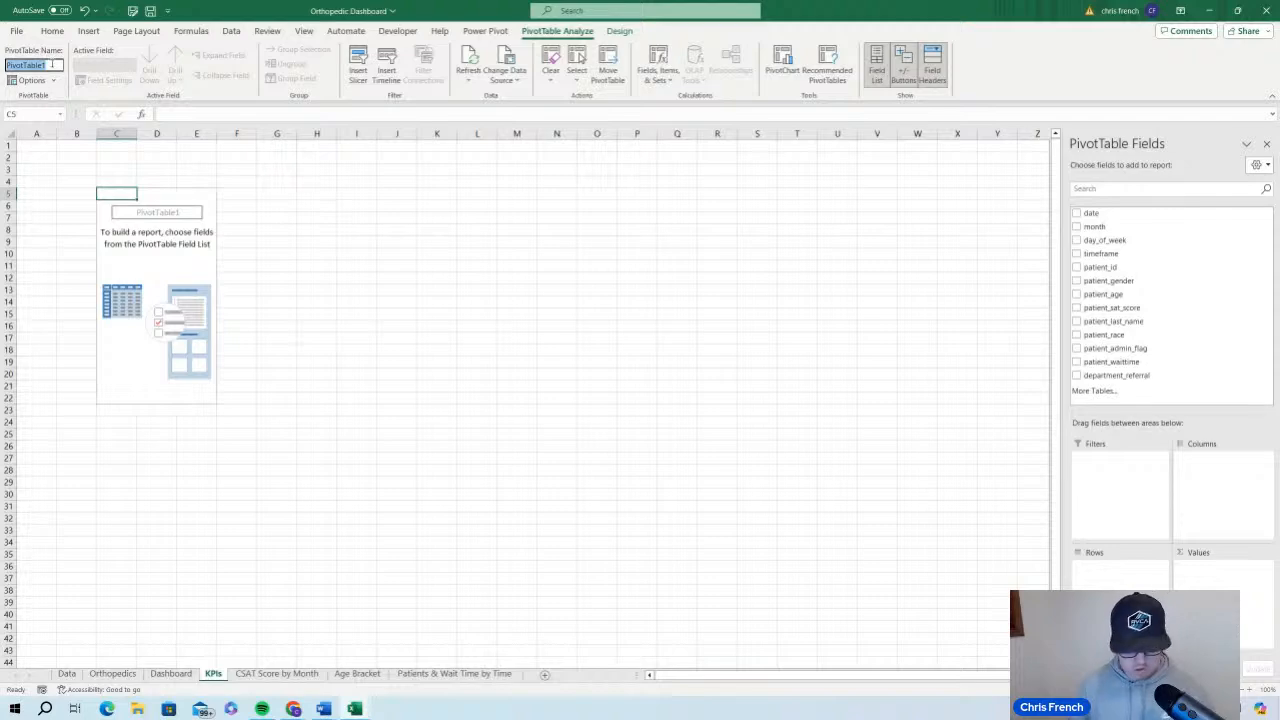
text(KPIs)
key(Return)
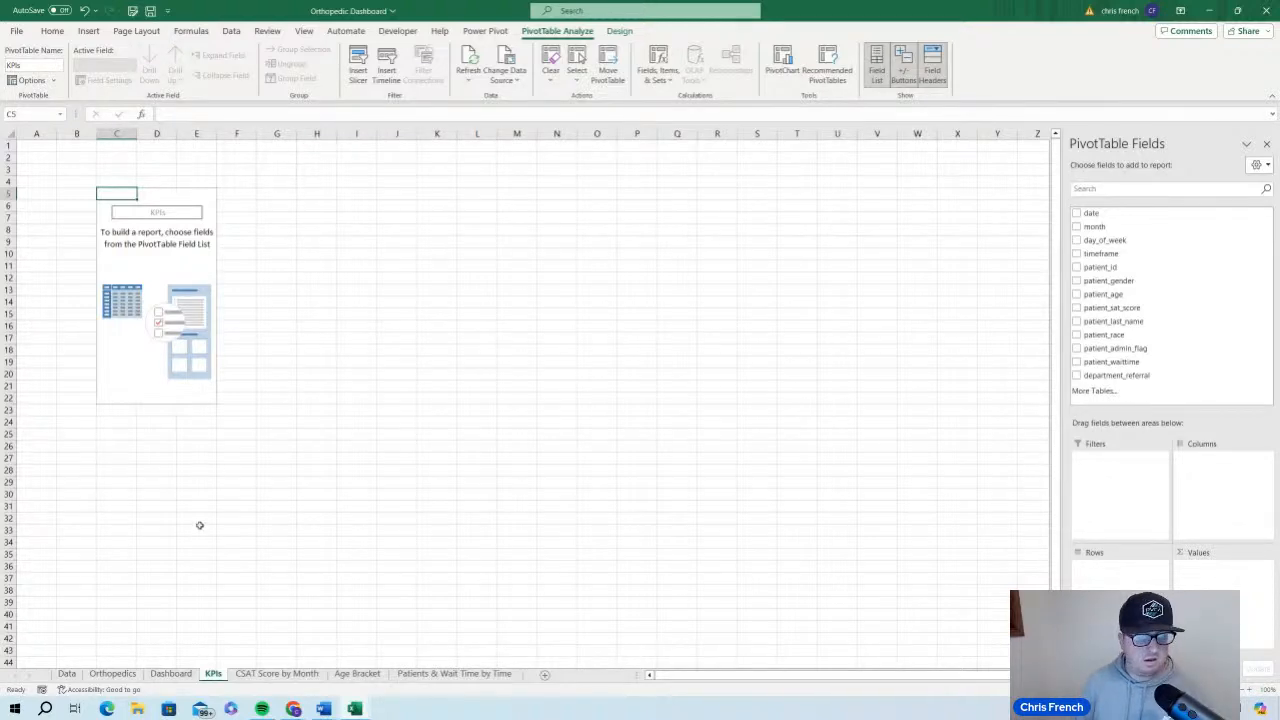
Add patient_id, patient_sat_score and patient_waittime as value fields of the KPIs PivotTable
click(112, 673)
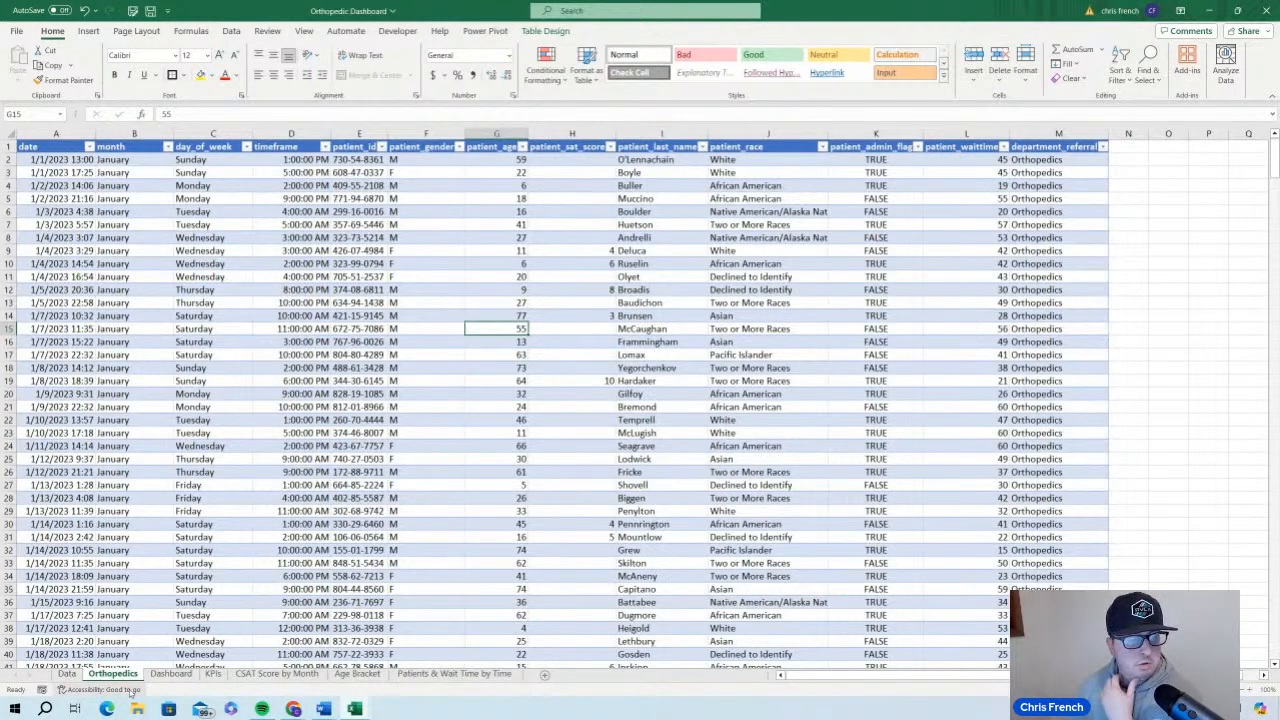
click(213, 673)
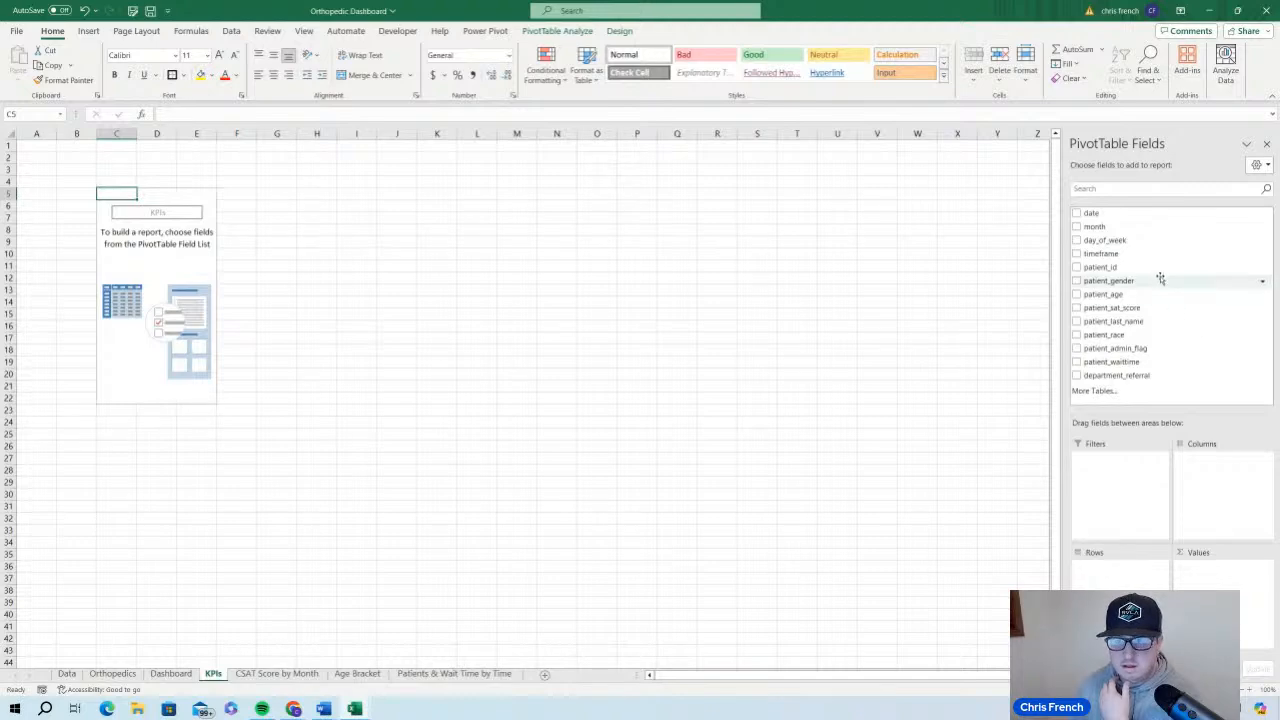
drag(1149, 270, 1224, 575)
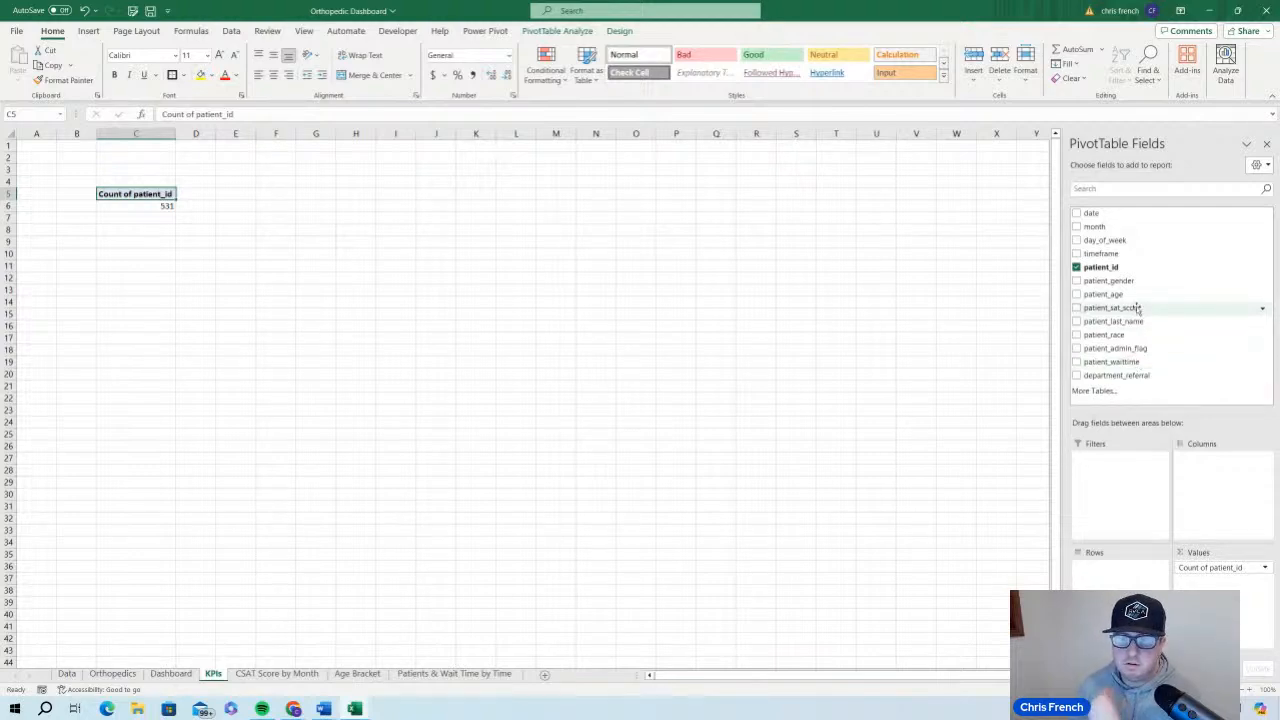
drag(1137, 309, 1235, 592)
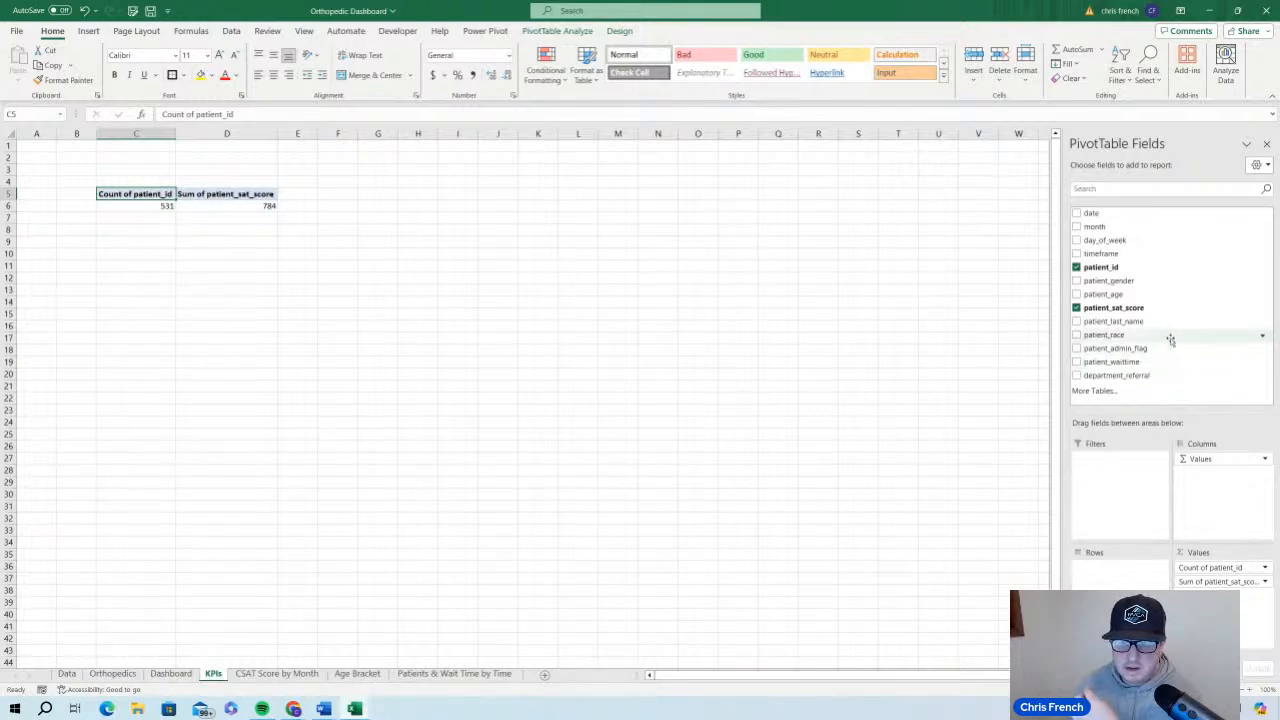
drag(1130, 361, 1225, 595)
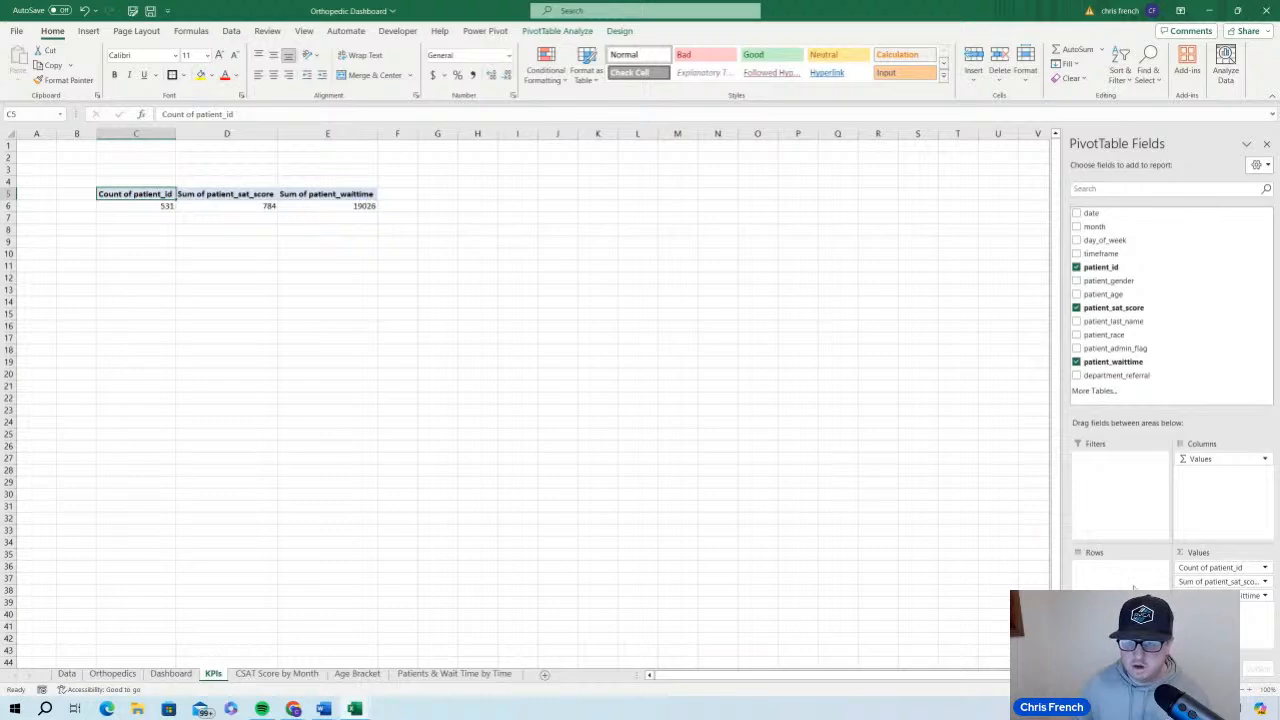
Summarize the patient_sat_score value field by Average instead of Sum
click(1264, 581)
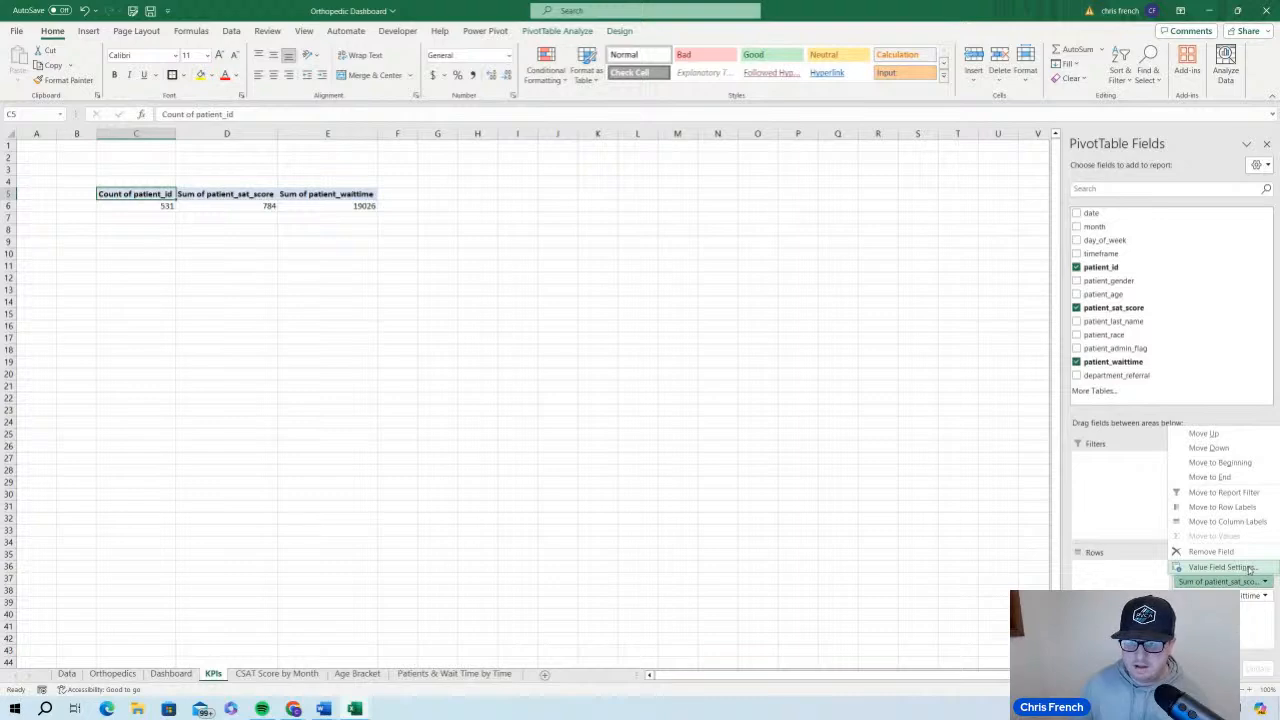
click(1253, 568)
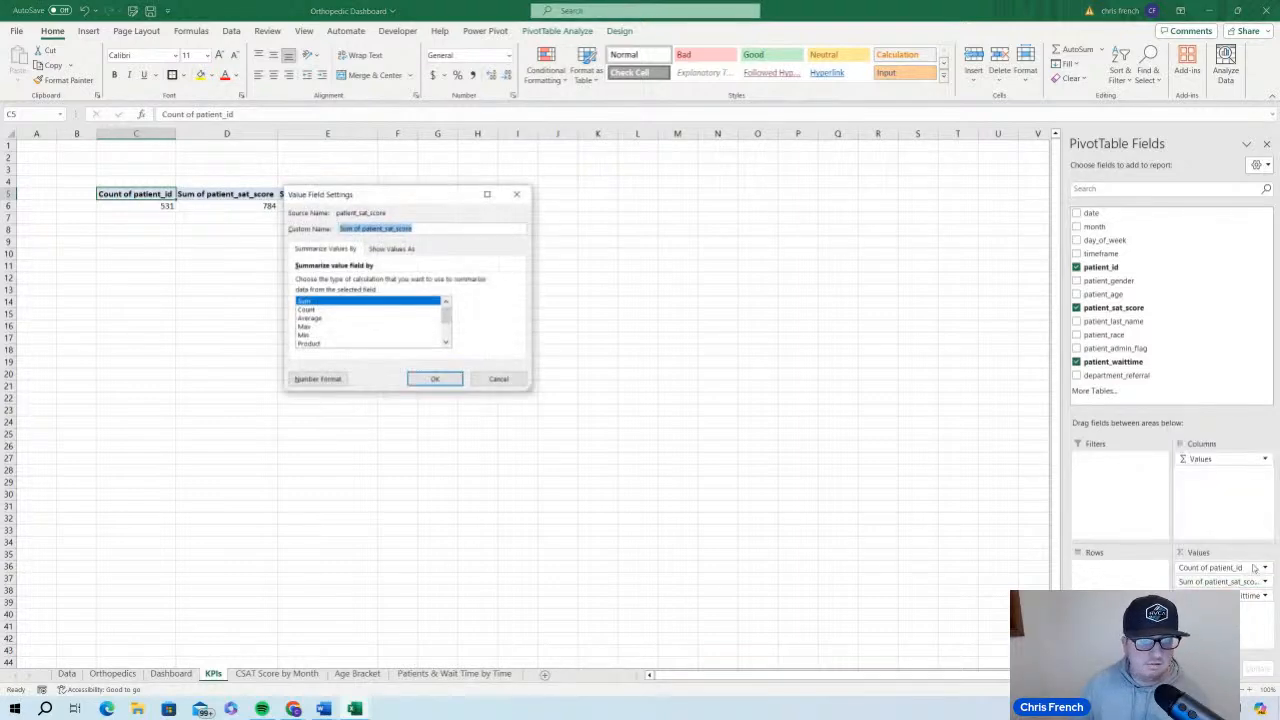
click(368, 326)
click(365, 317)
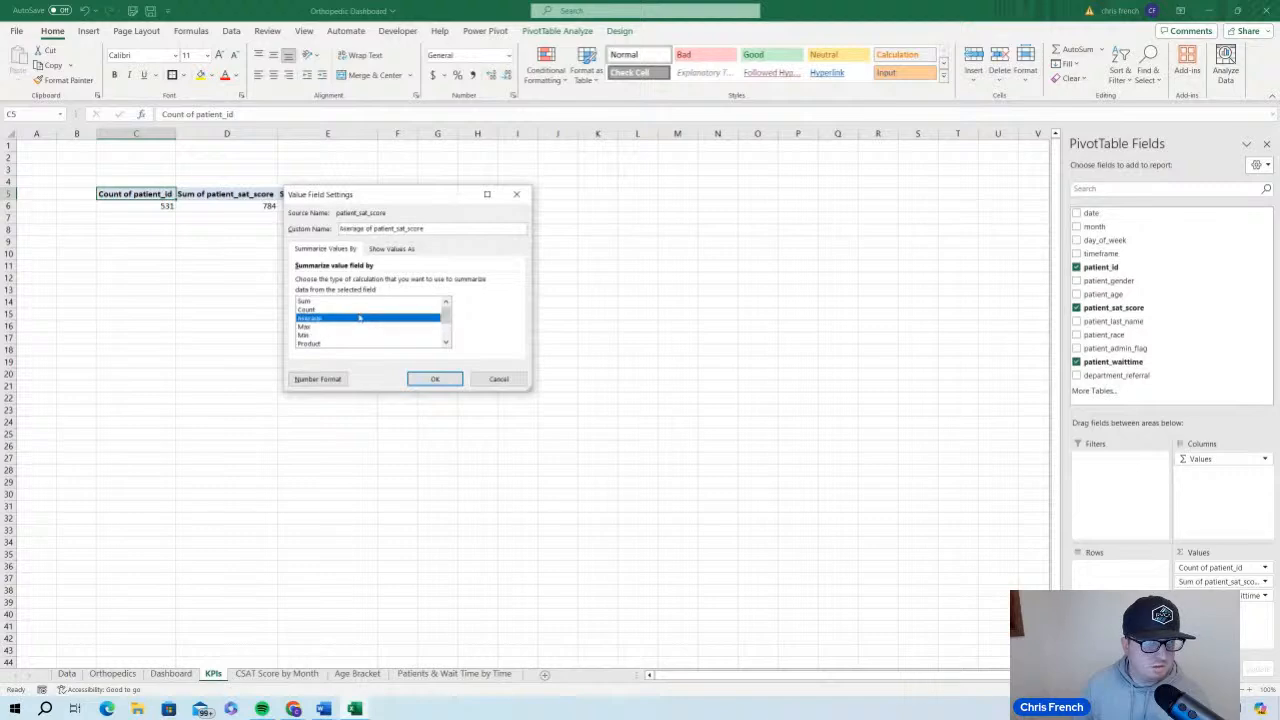
click(436, 379)
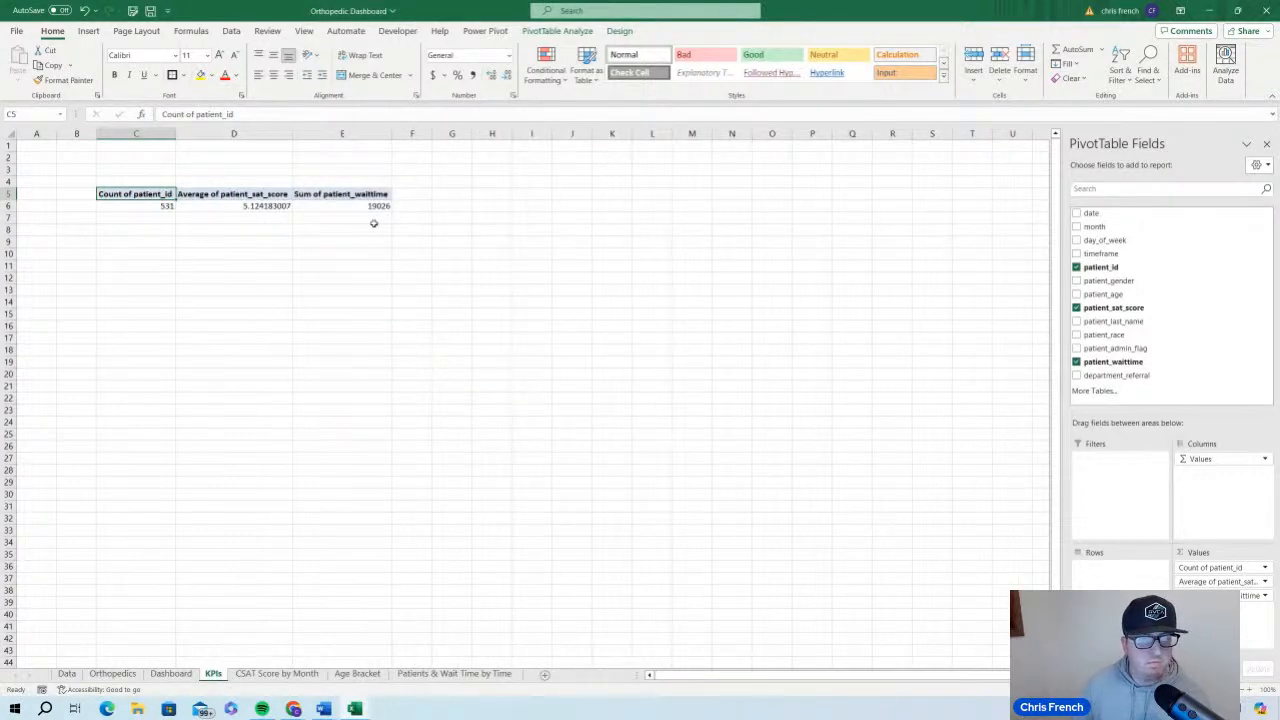
Summarize the patient_waittime value field by Average instead of Sum
click(1264, 595)
click(1222, 581)
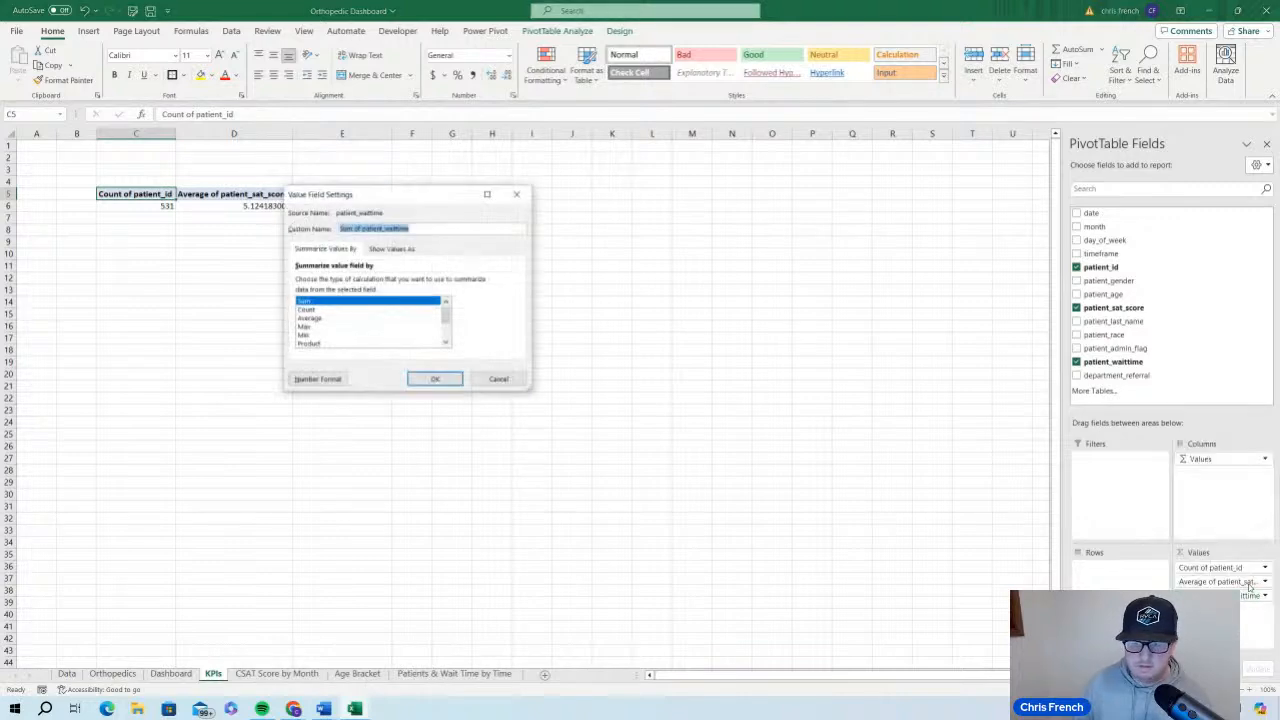
click(340, 318)
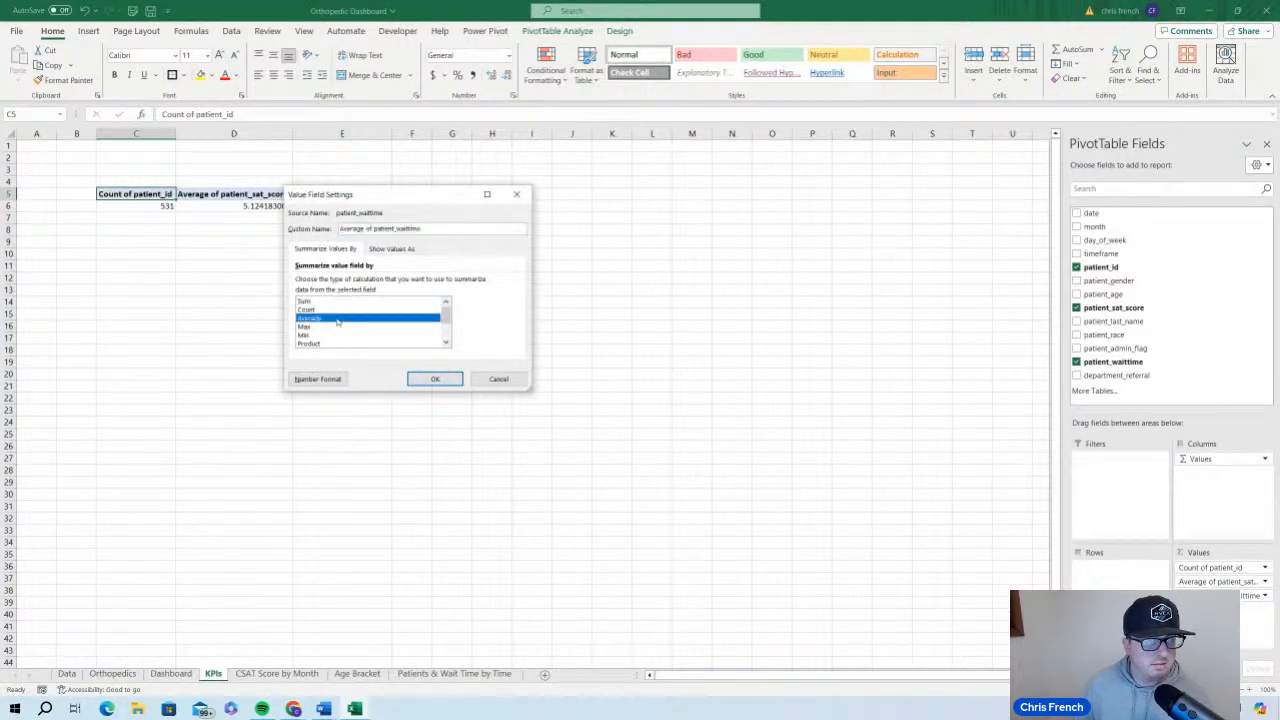
click(435, 379)
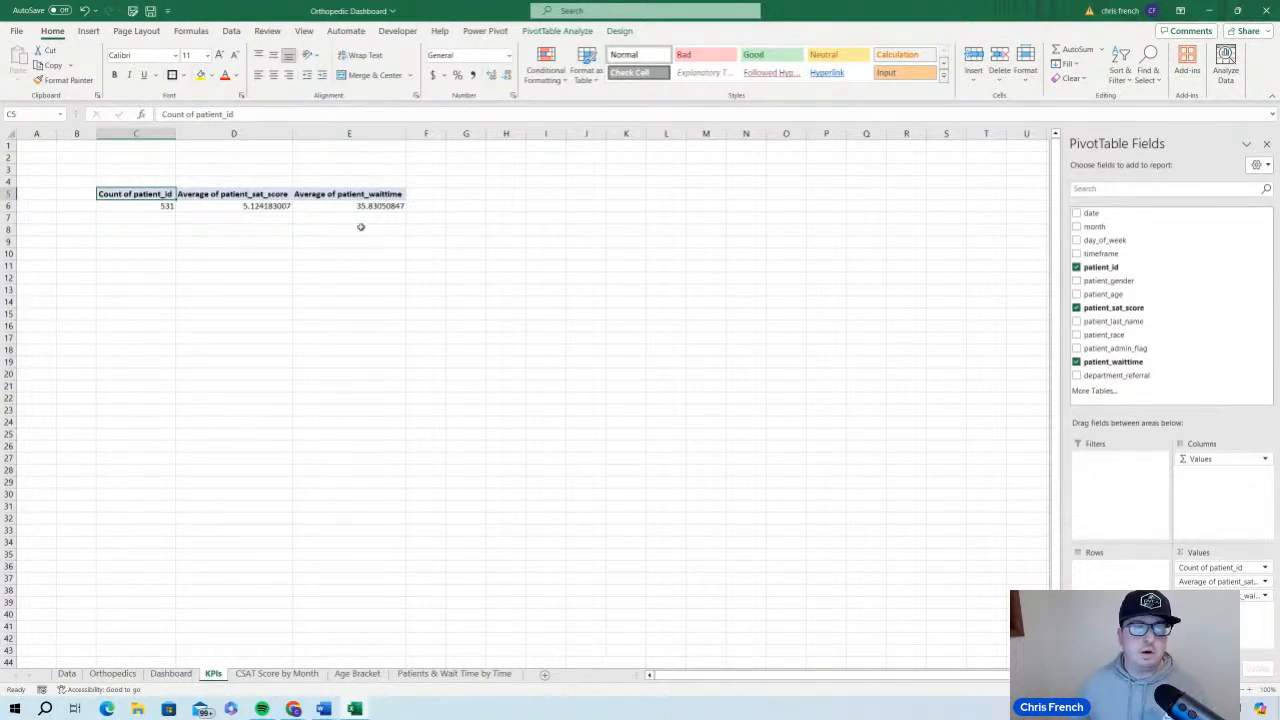
Reduce the average patient_sat_score in cell D6 to one decimal place
mouse_move(323, 203)
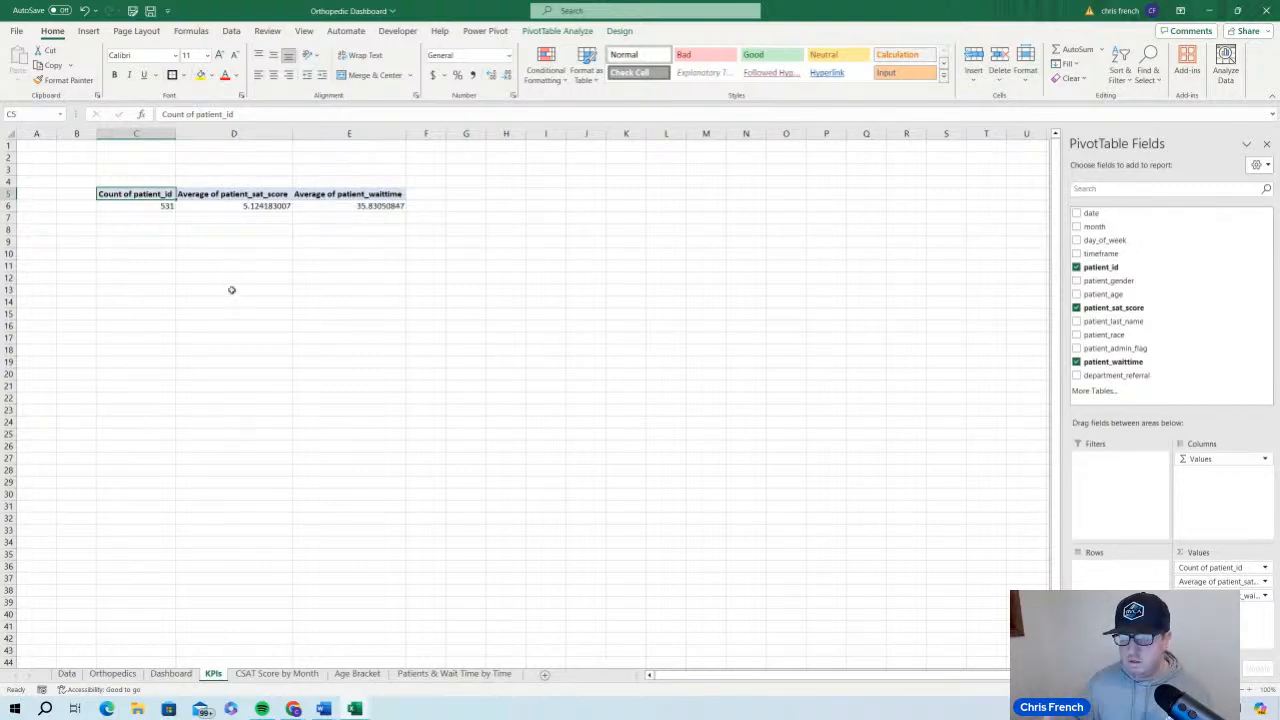
click(278, 208)
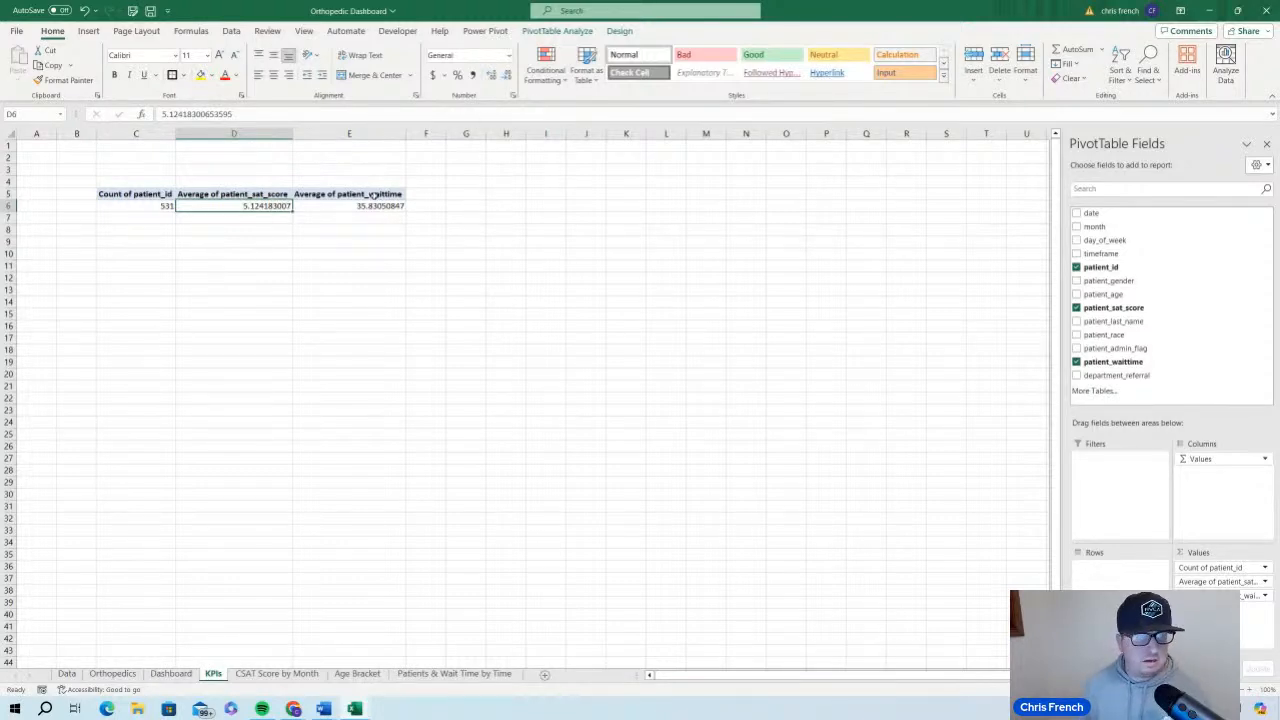
click(490, 77)
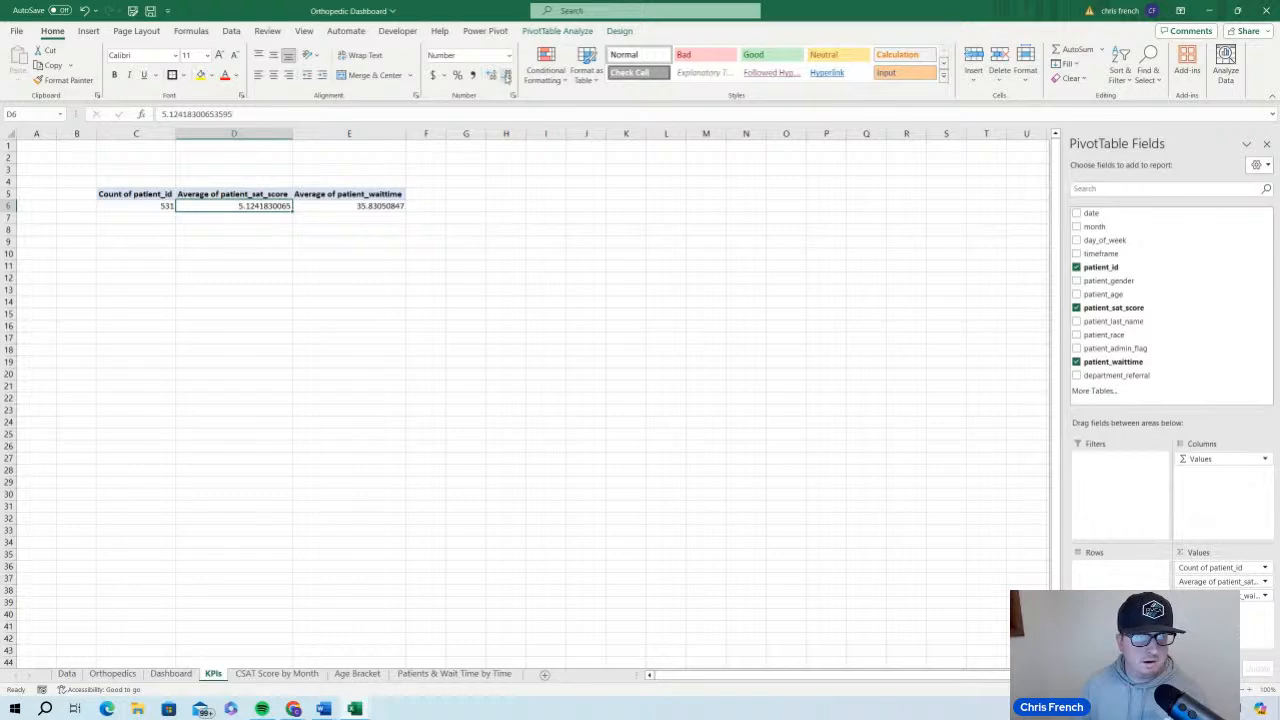
click(507, 77)
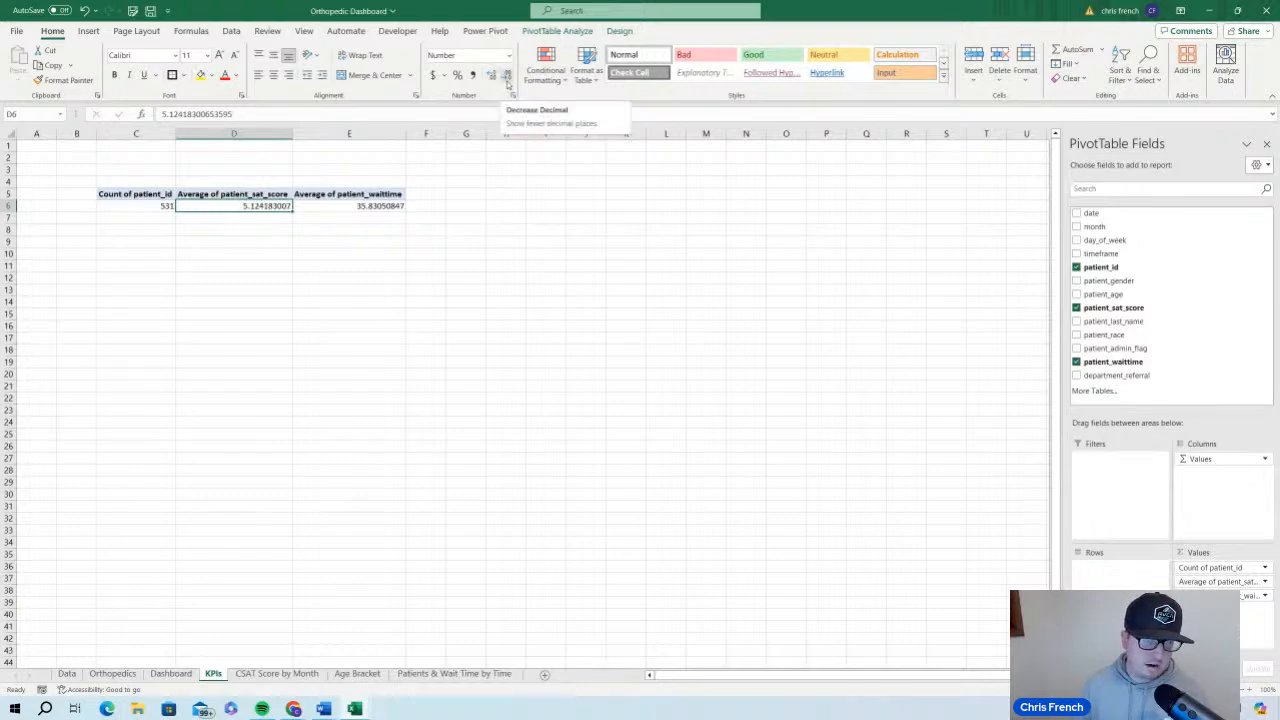
click(506, 80)
click(506, 80)
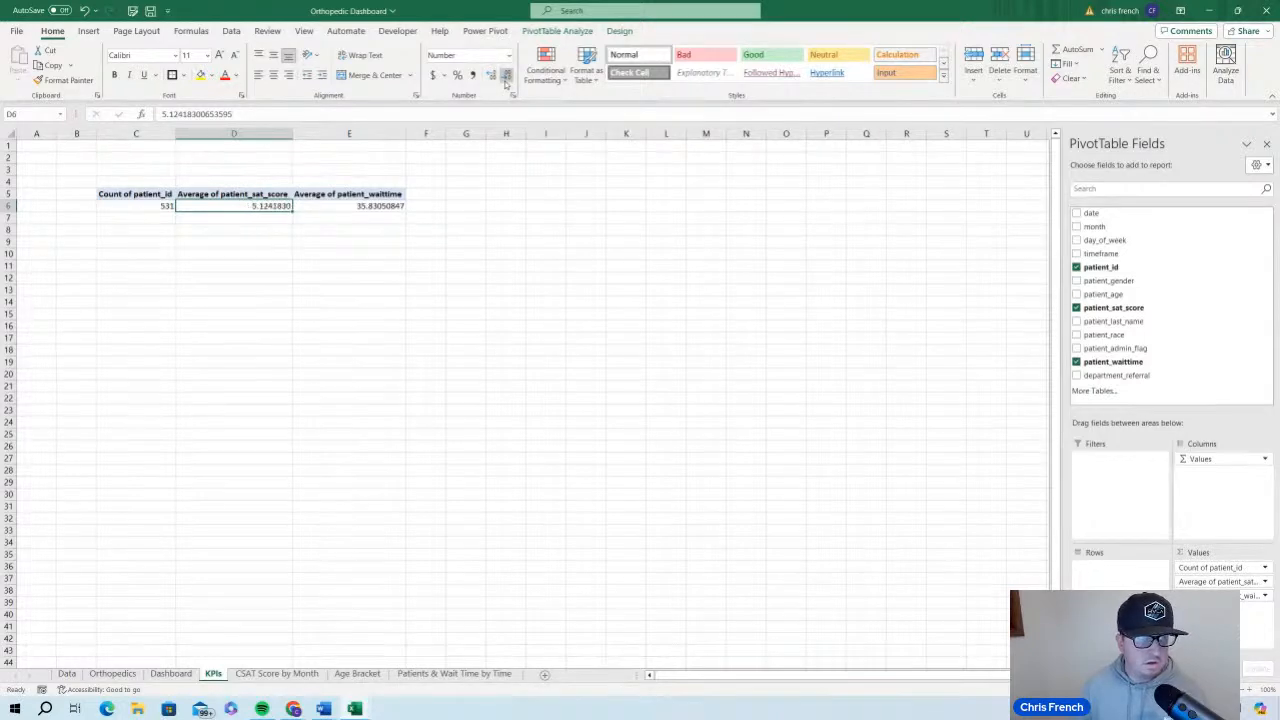
click(506, 80)
click(506, 80)
click(506, 80)
click(506, 80)
click(506, 80)
click(506, 80)
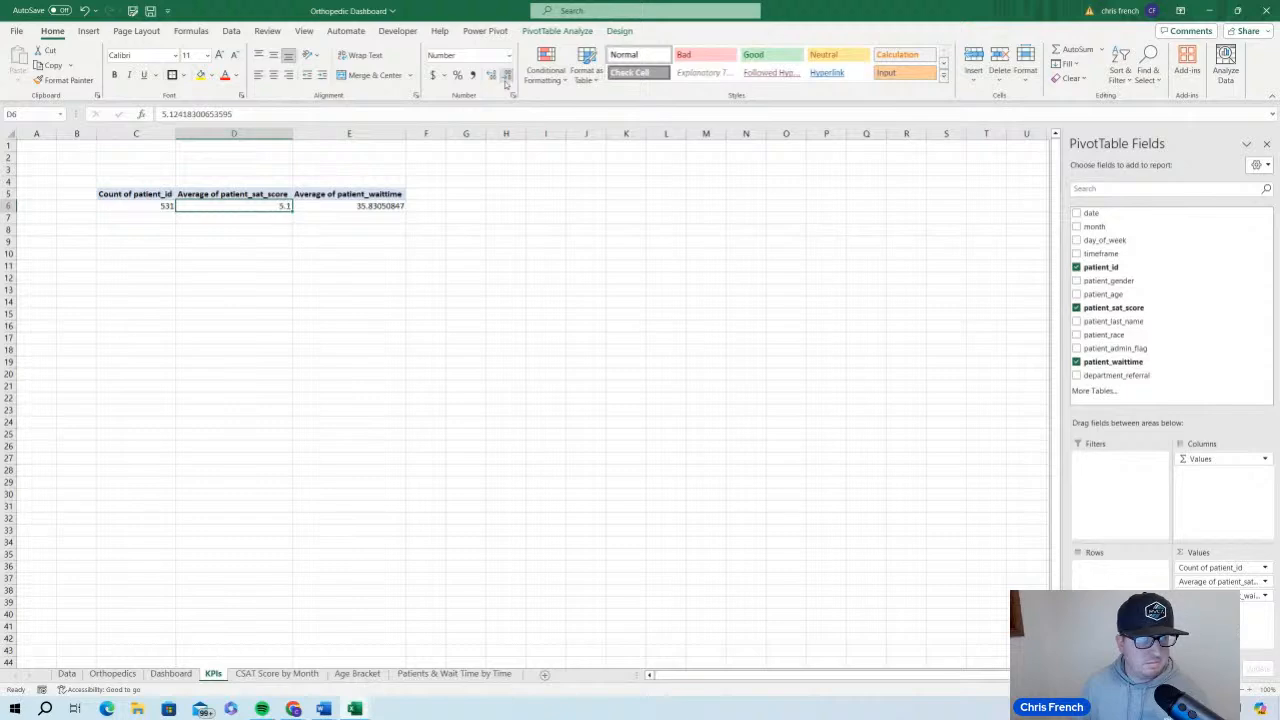
Reduce the average patient_waittime in cell E6 to a whole number without decimals
click(395, 204)
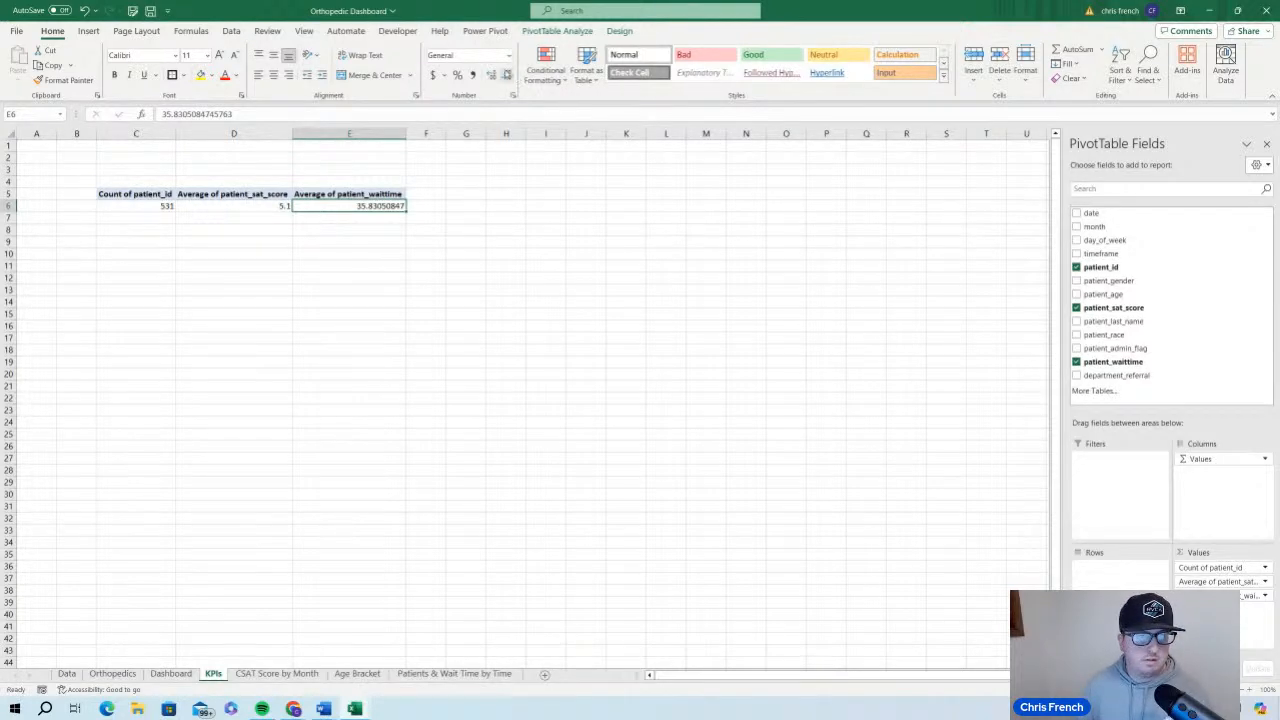
click(507, 75)
click(507, 75)
click(507, 75)
click(507, 75)
click(507, 75)
click(507, 75)
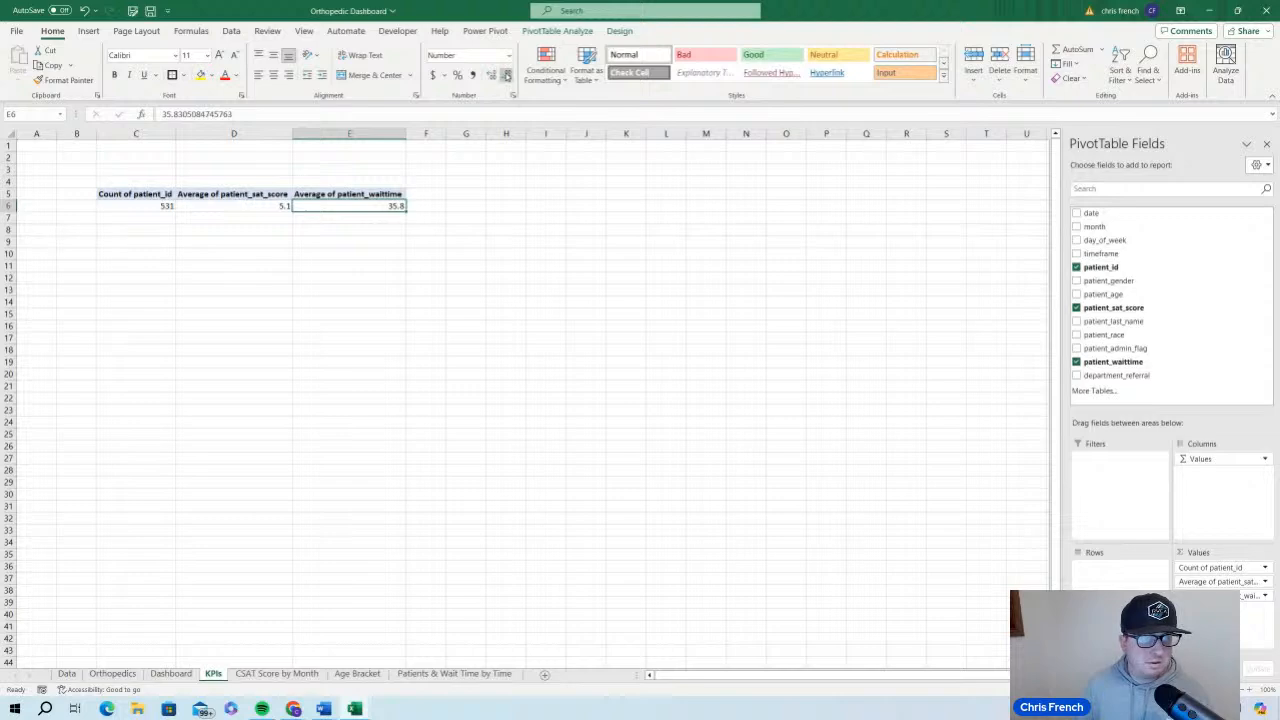
click(507, 75)
click(507, 75)
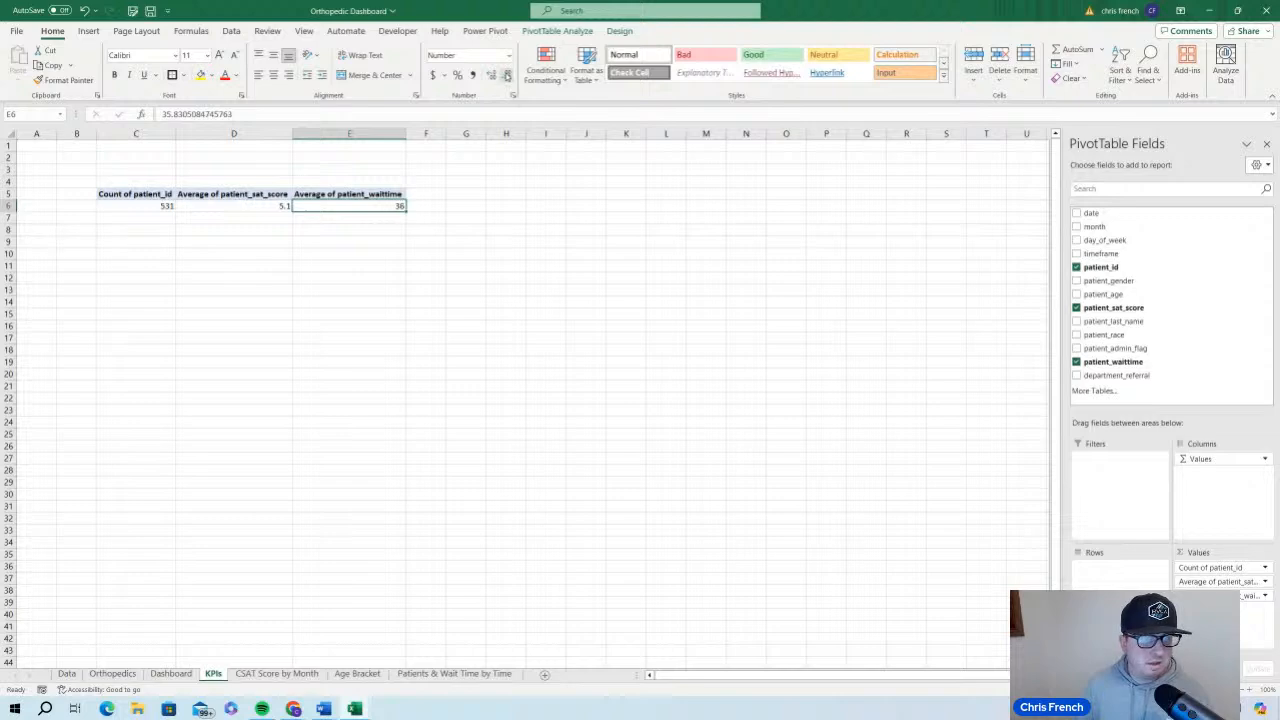
click(430, 279)
click(296, 206)
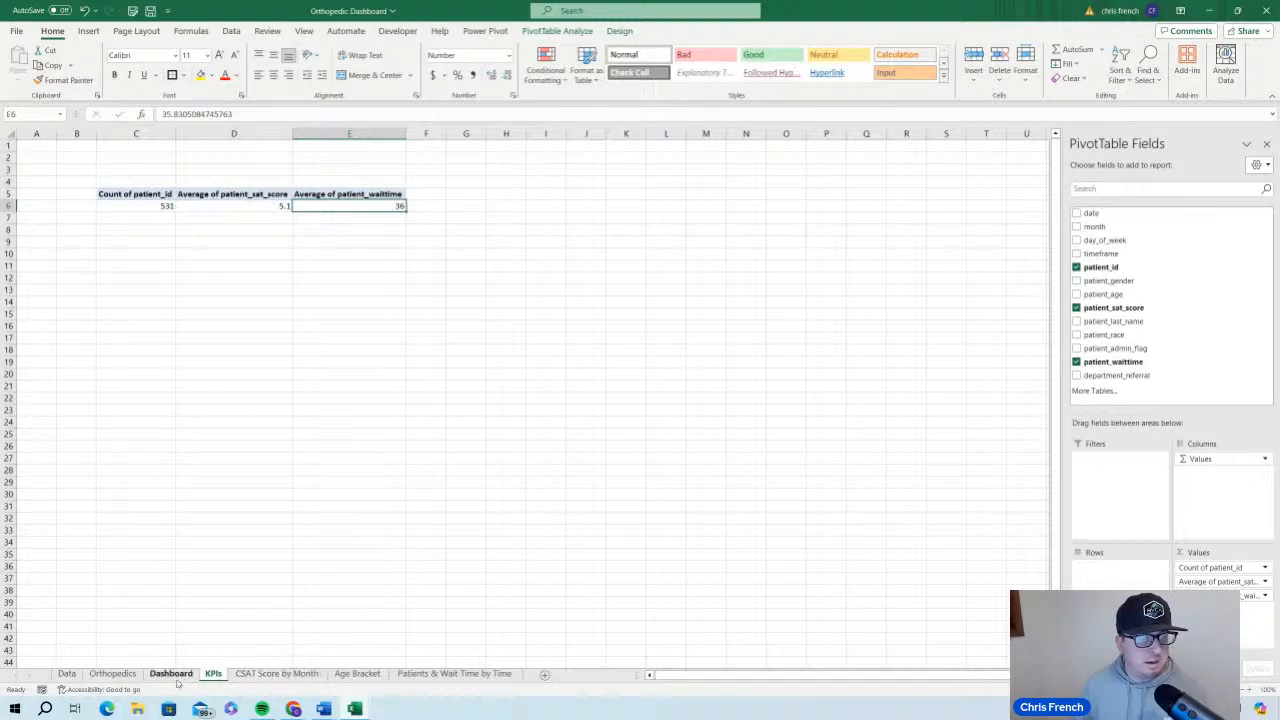
Insert a PivotTable from the Orthopedics table into cell C5 of the existing CSAT Score by Month sheet
click(113, 674)
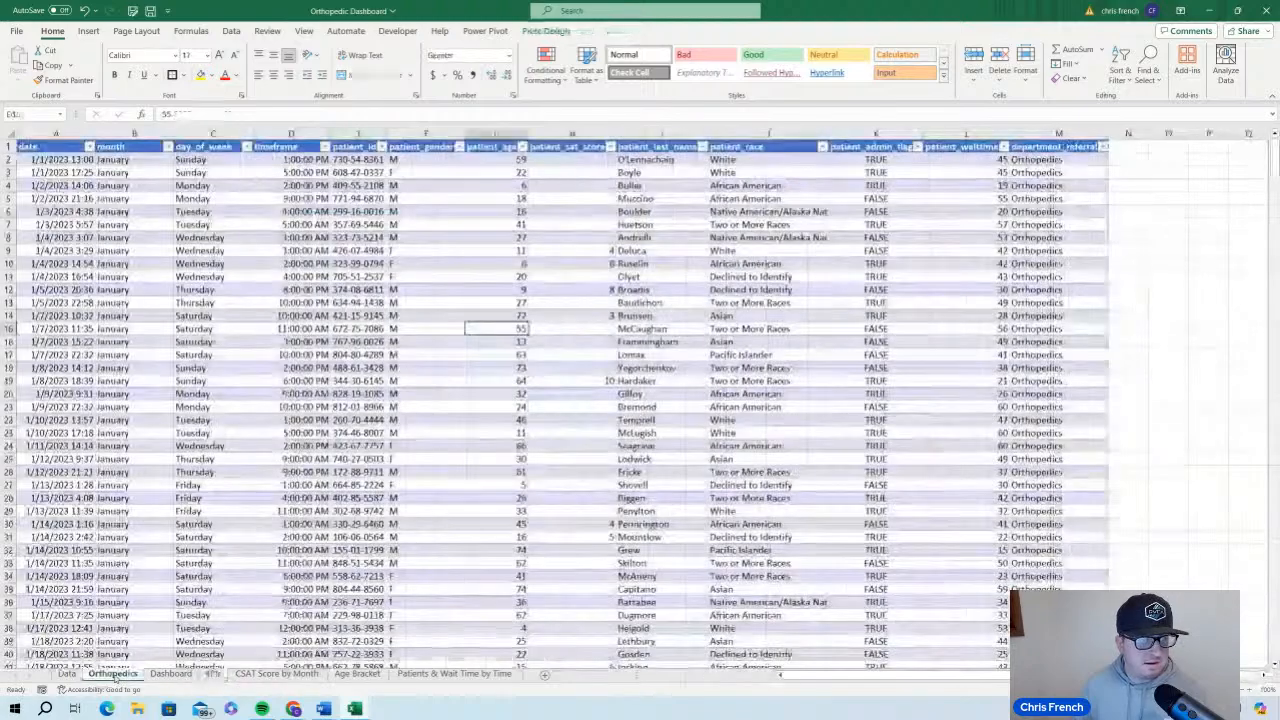
click(305, 264)
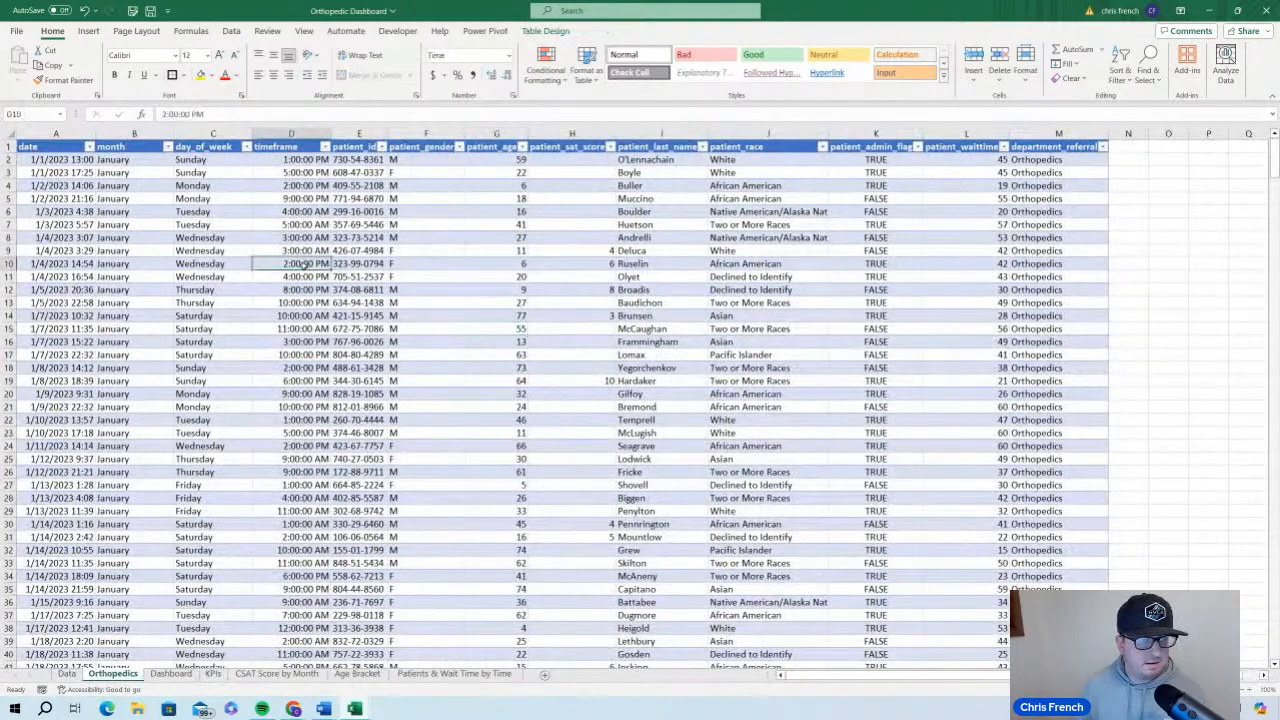
click(88, 31)
click(22, 60)
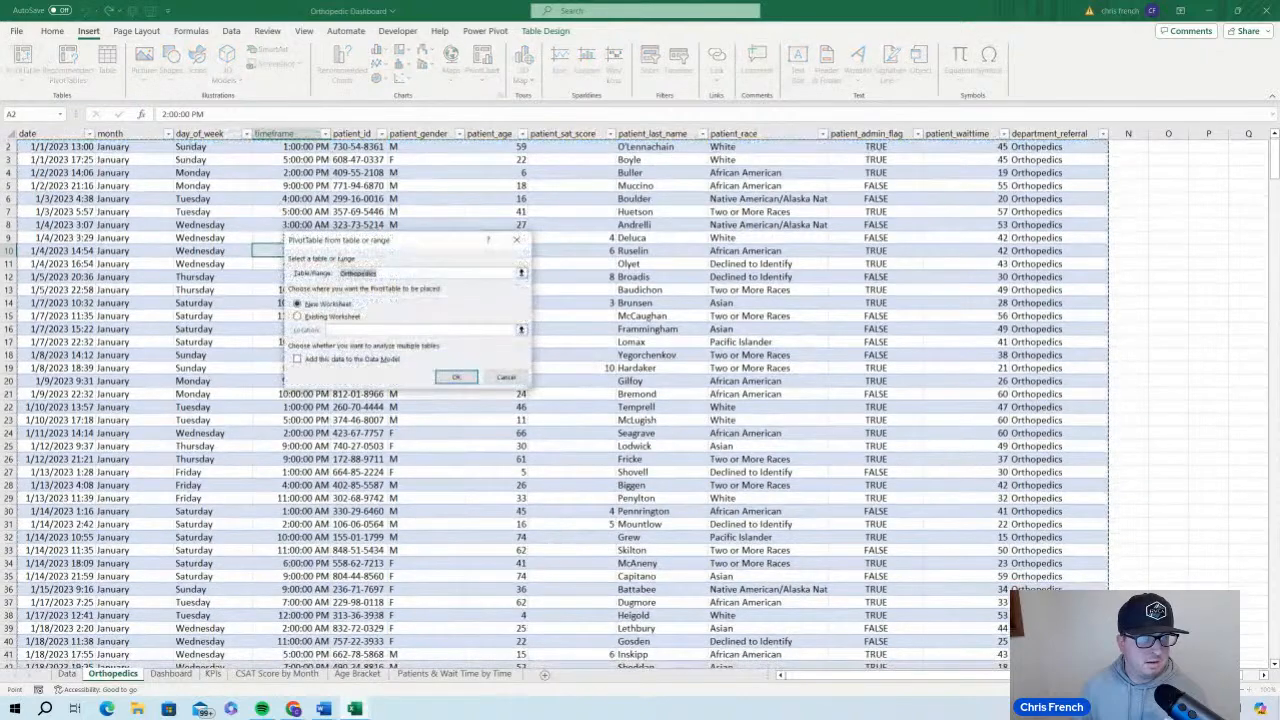
click(297, 317)
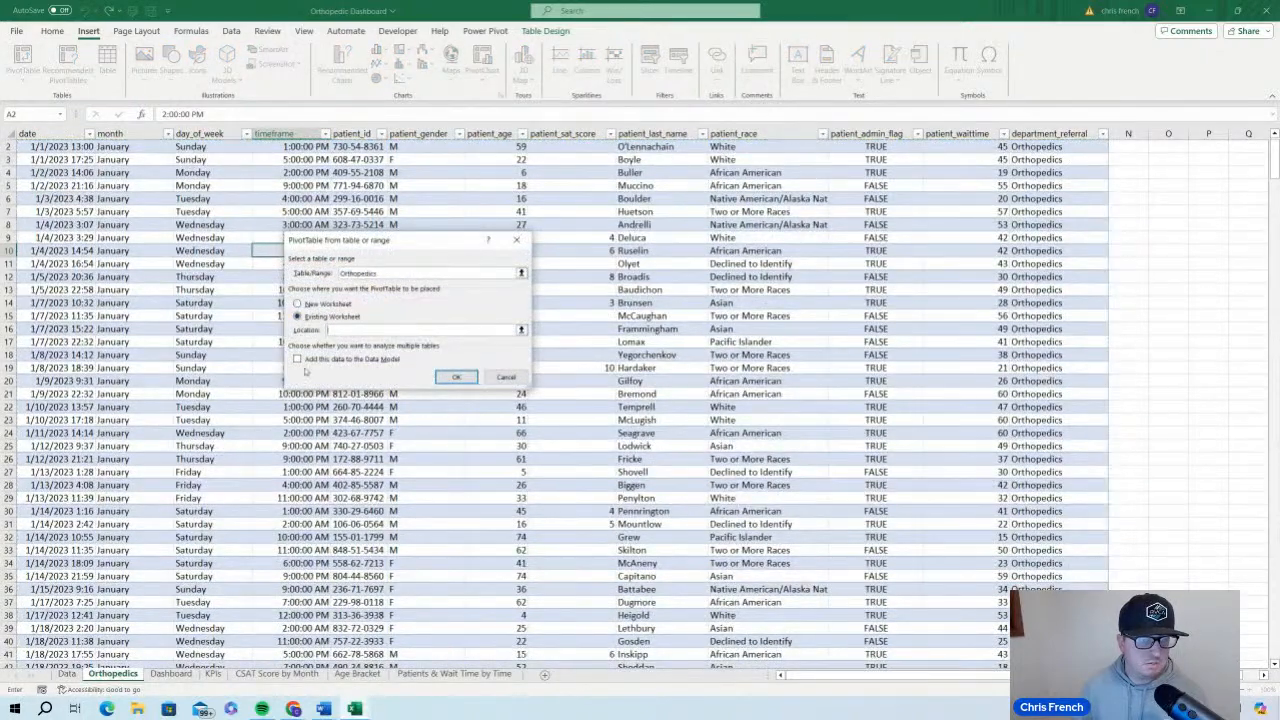
click(286, 675)
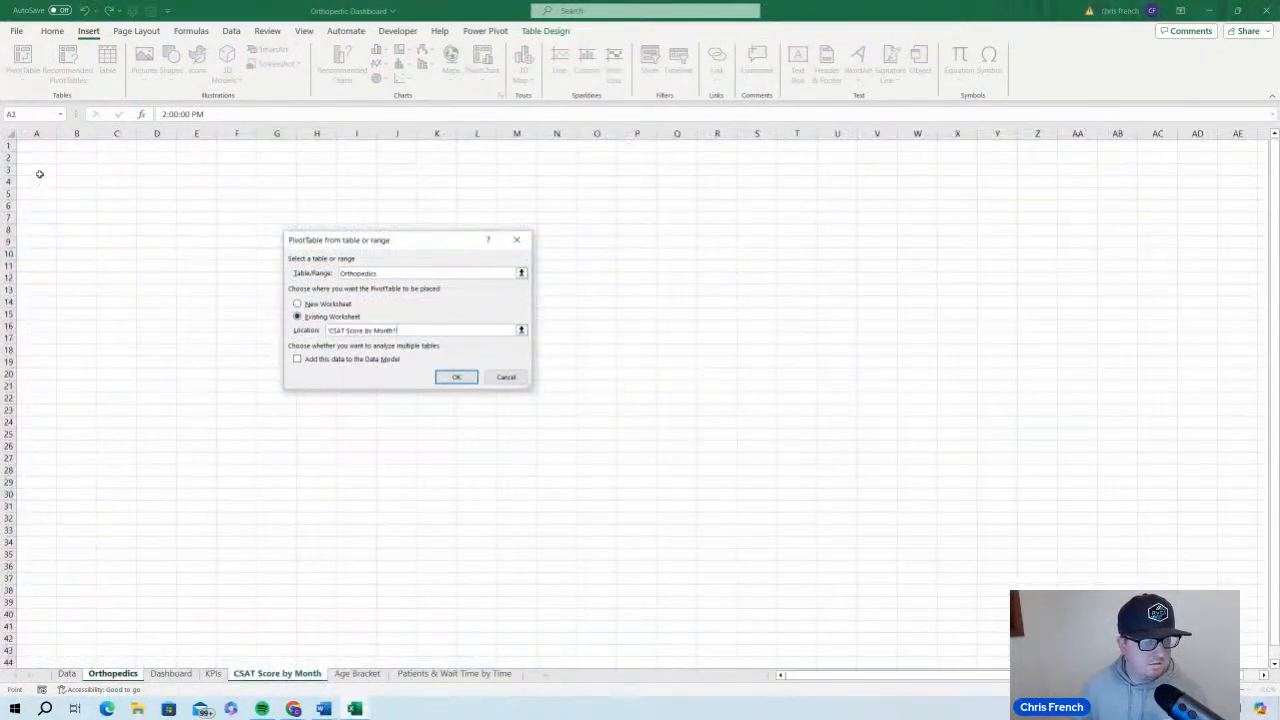
click(116, 193)
click(458, 378)
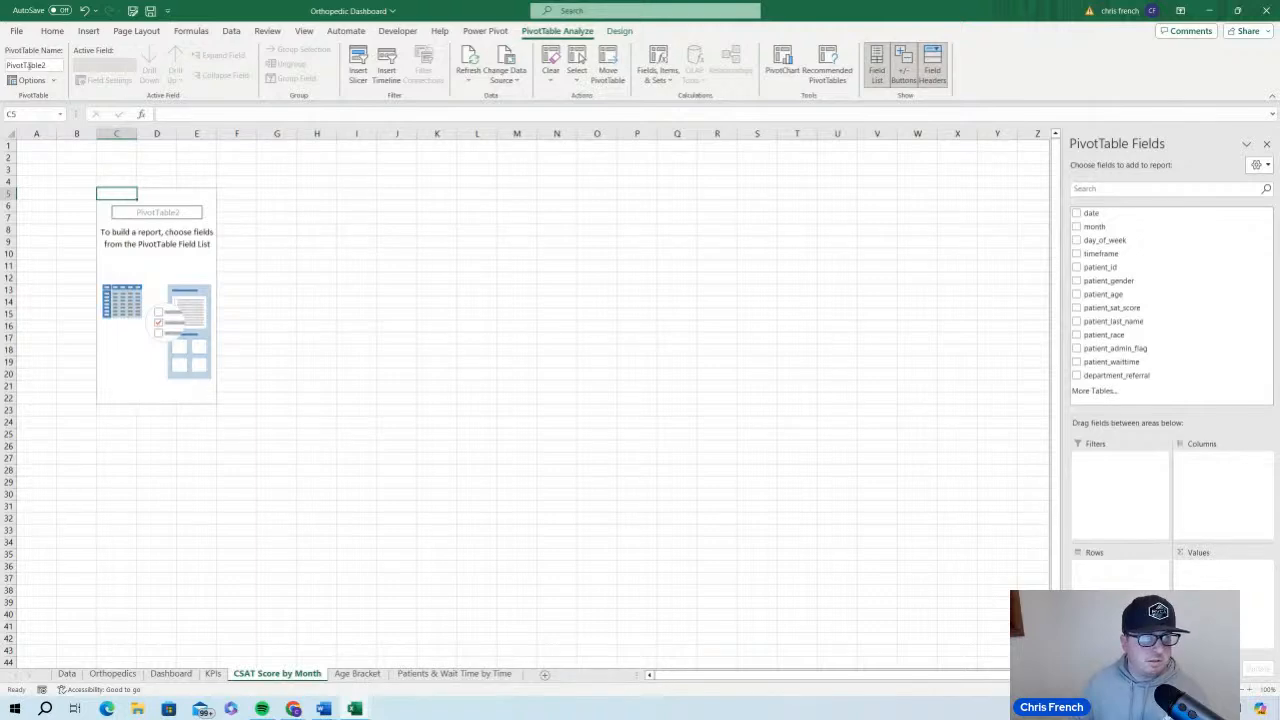
Rename the new PivotTable on the CSAT Score by Month sheet as SATScore
double_click(30, 65)
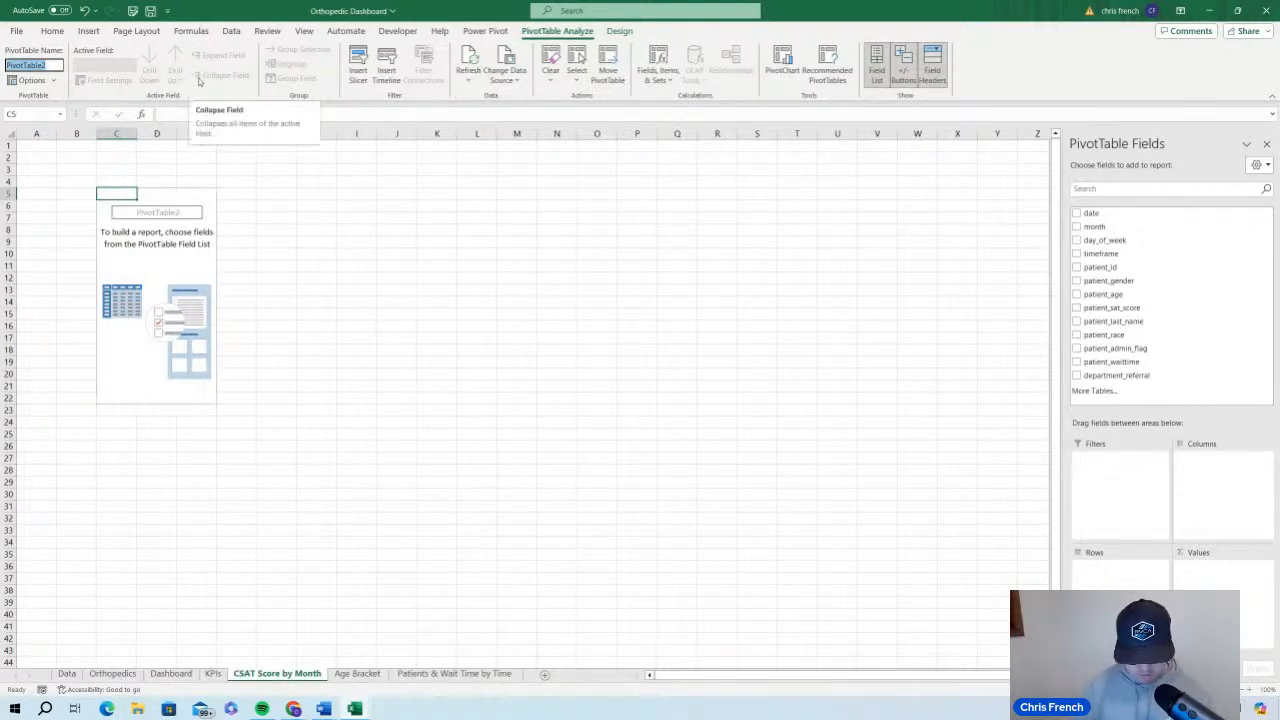
text(CSA)
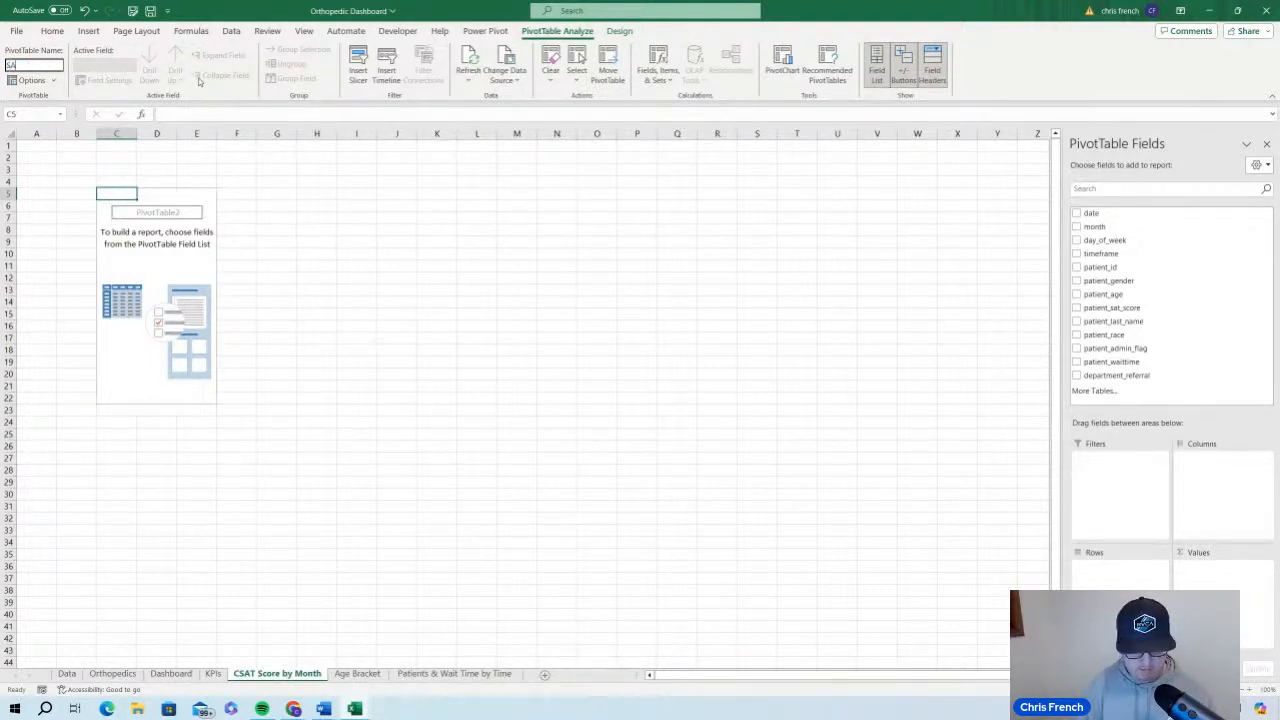
text(TS)
text(core)
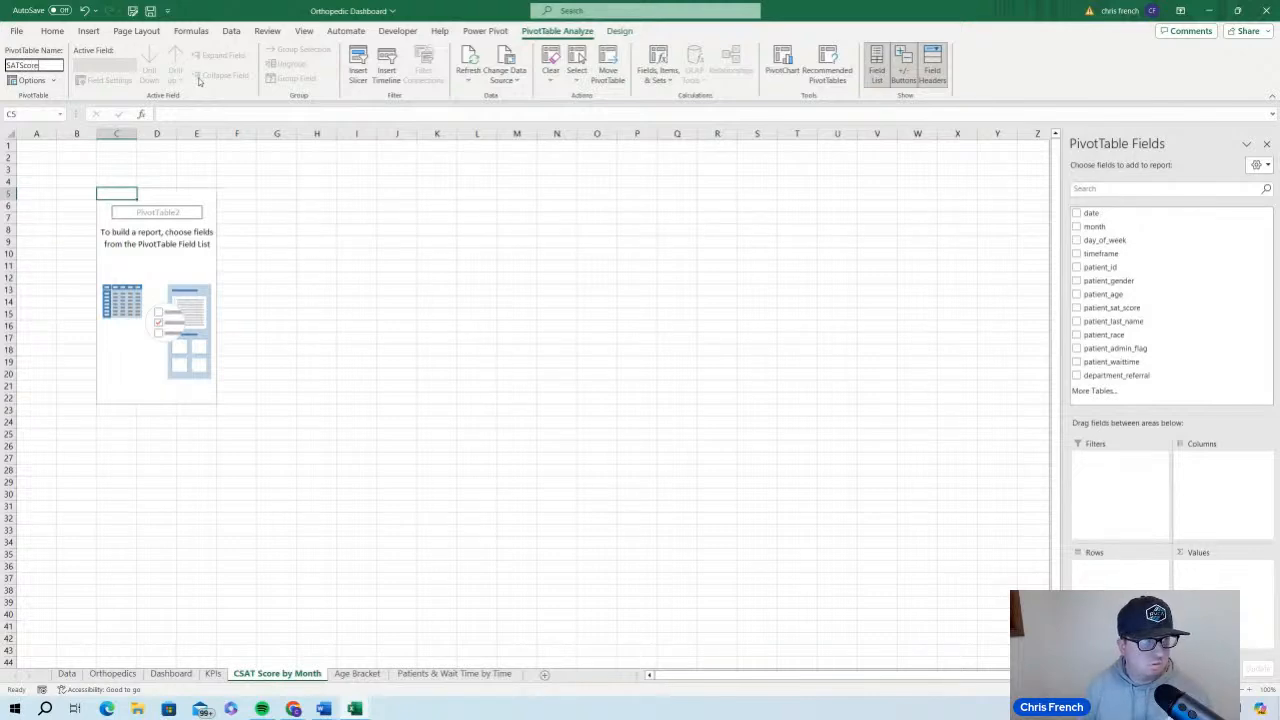
key(Return)
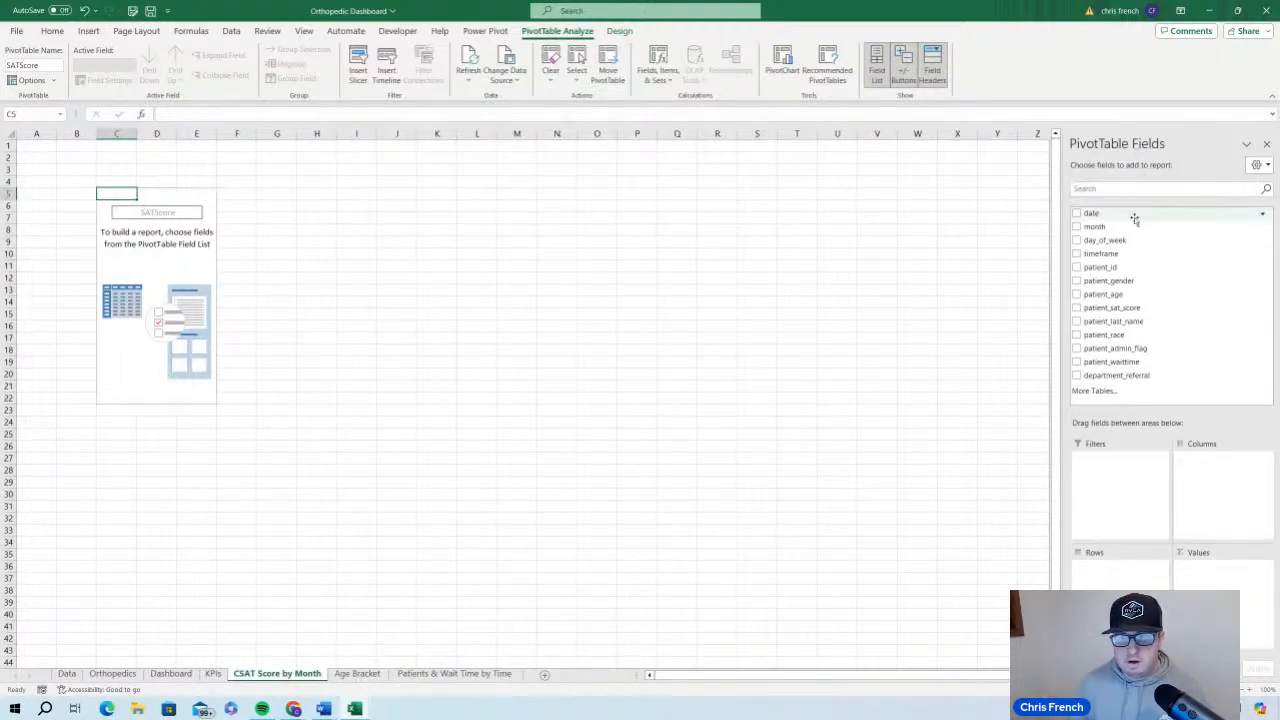
Add month as the row field and patient_sat_score and patient_id as value fields of the SATScore PivotTable
drag(1131, 226, 1125, 566)
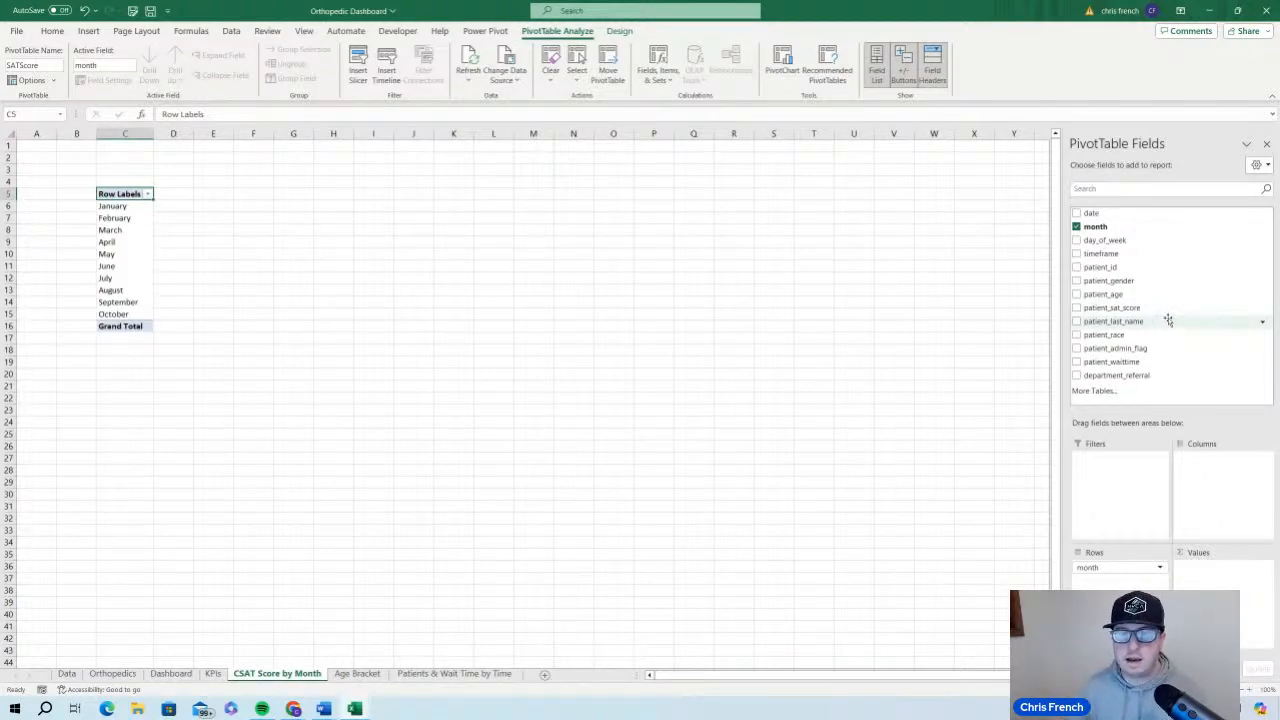
drag(1160, 307, 1225, 570)
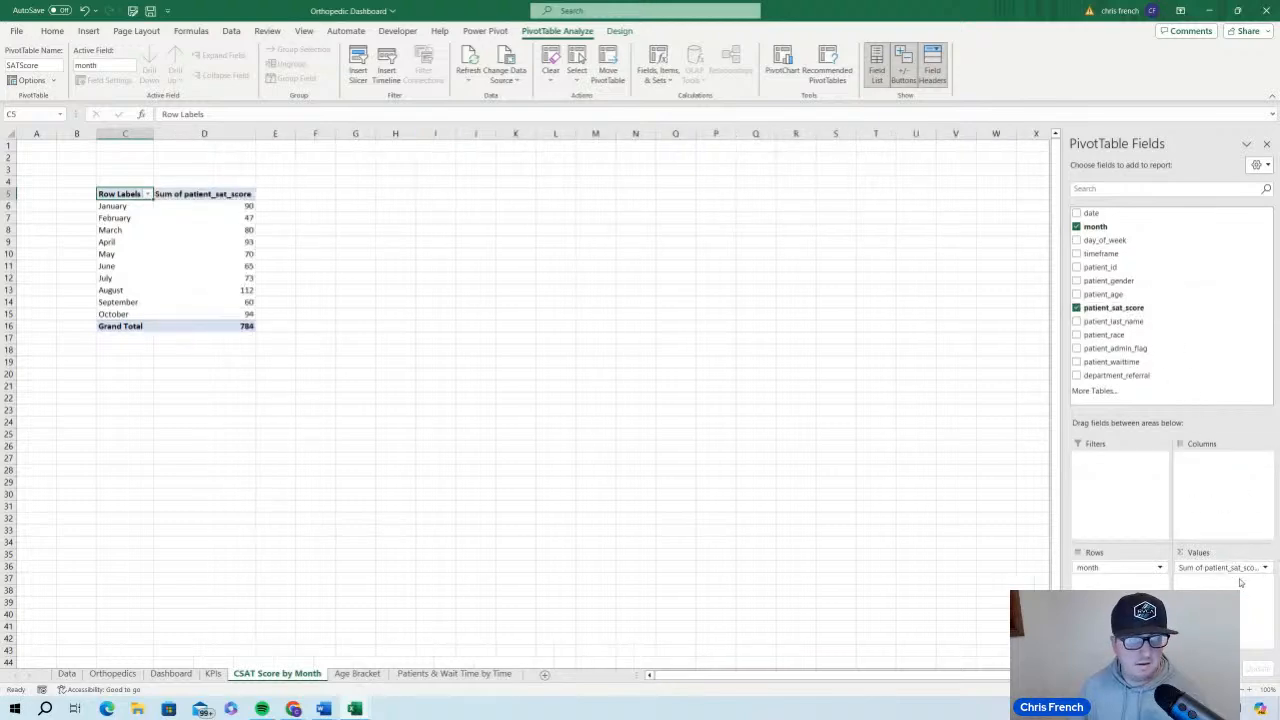
click(1150, 267)
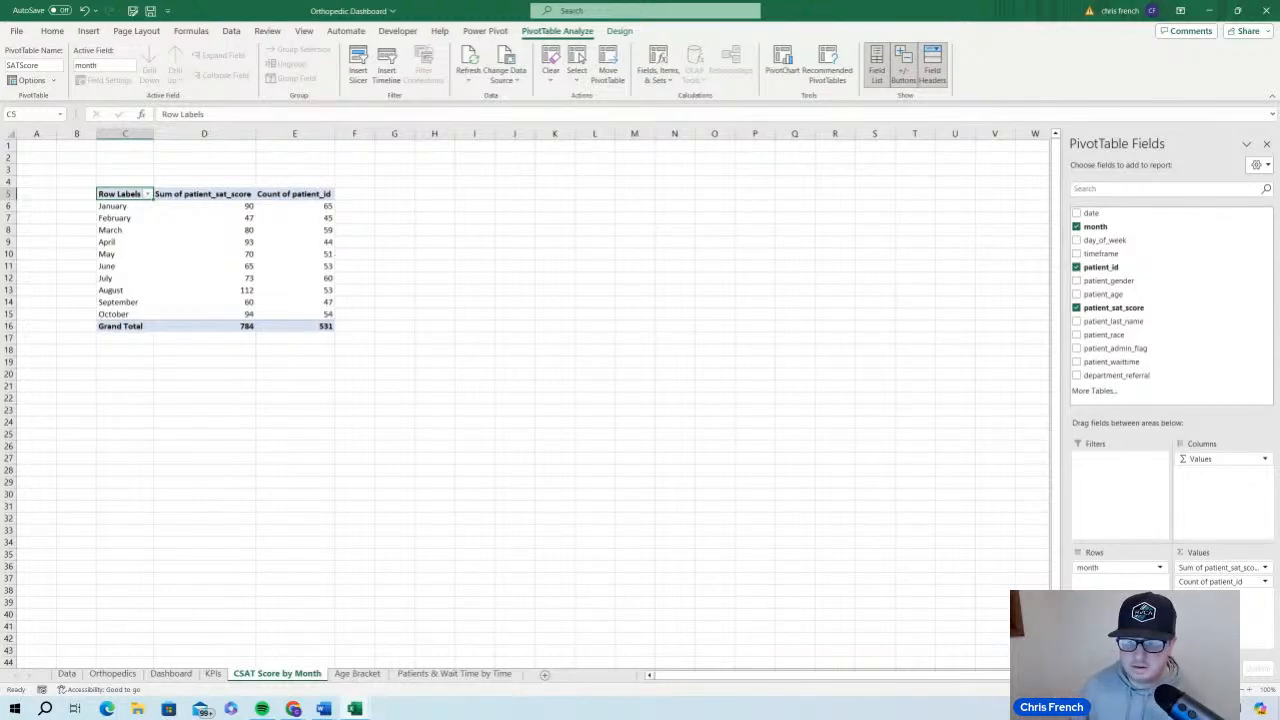
Summarize the SATScore PivotTable's patient_sat_score value field by Average instead of Sum
click(1265, 568)
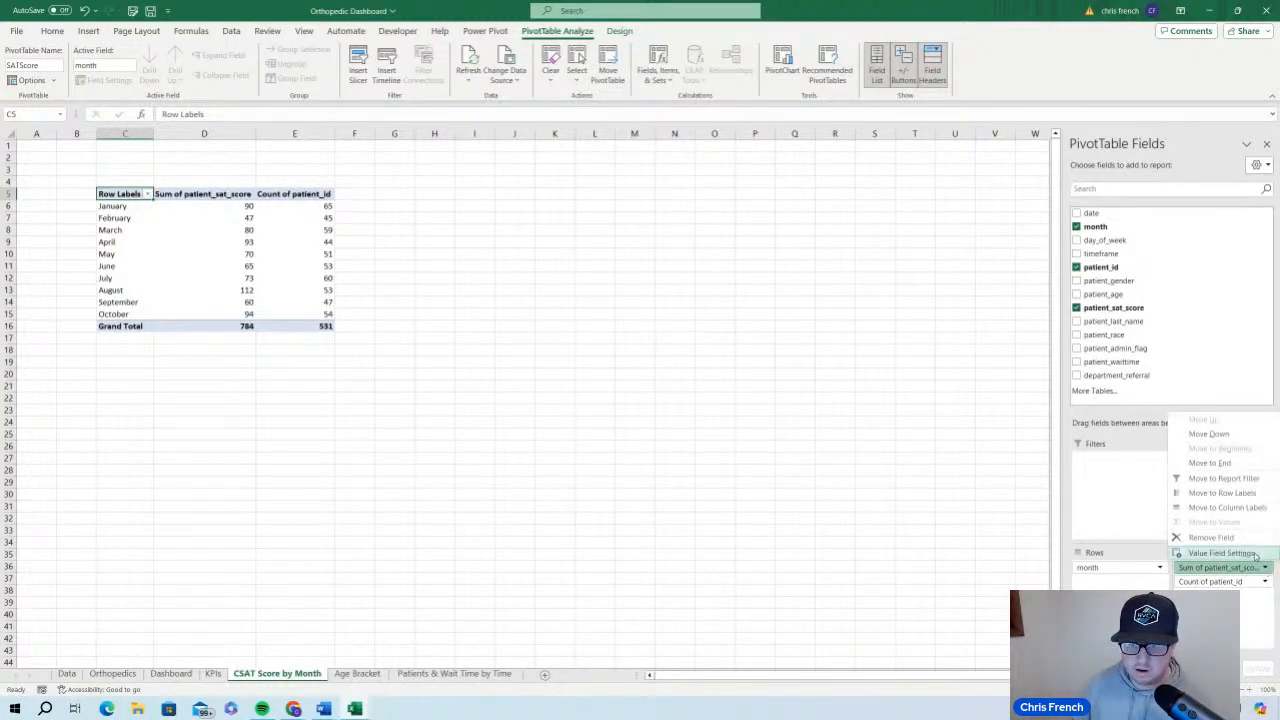
click(1222, 553)
click(376, 318)
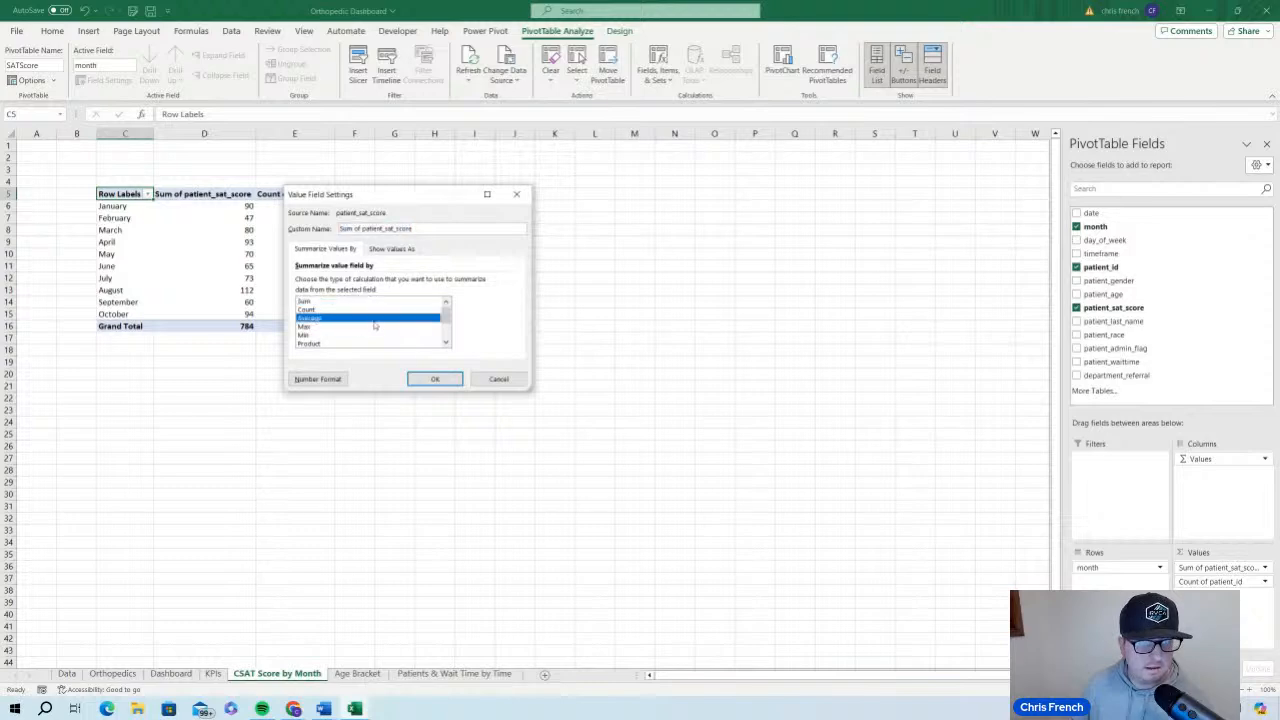
click(435, 378)
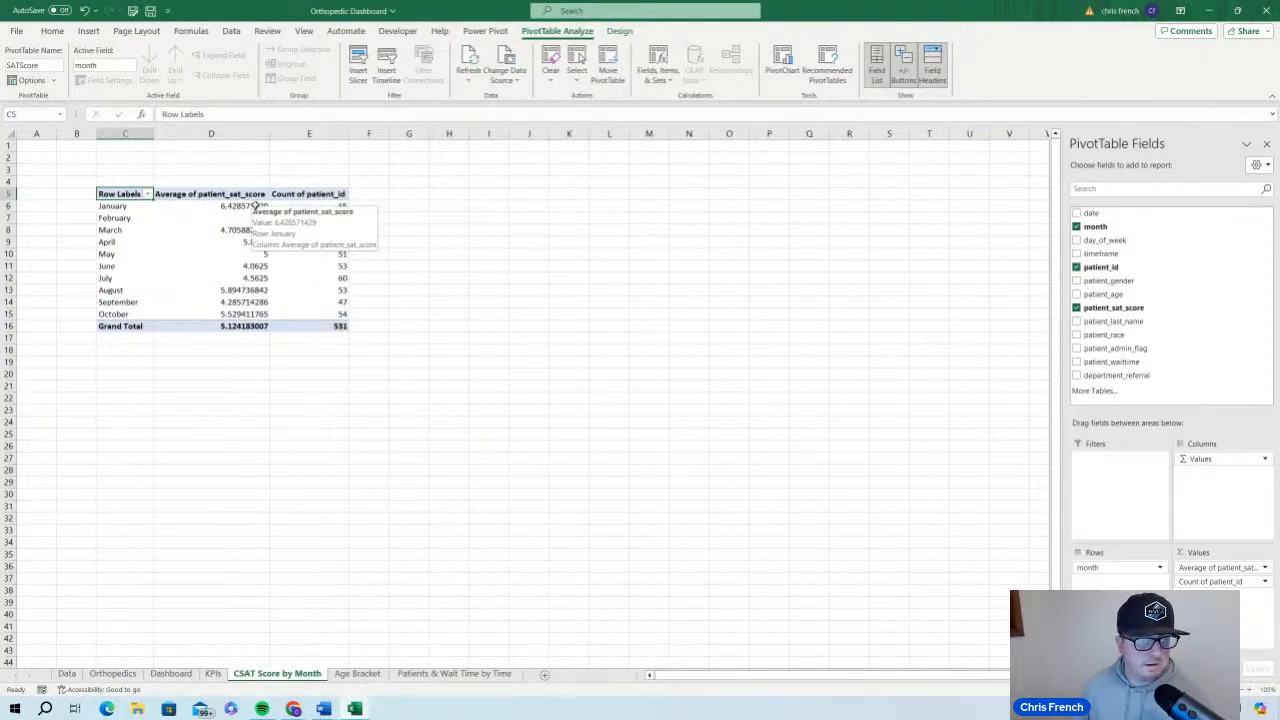
Reduce the average patient_sat_score values in D6:D16, including the grand total, to one decimal place
drag(256, 205, 256, 326)
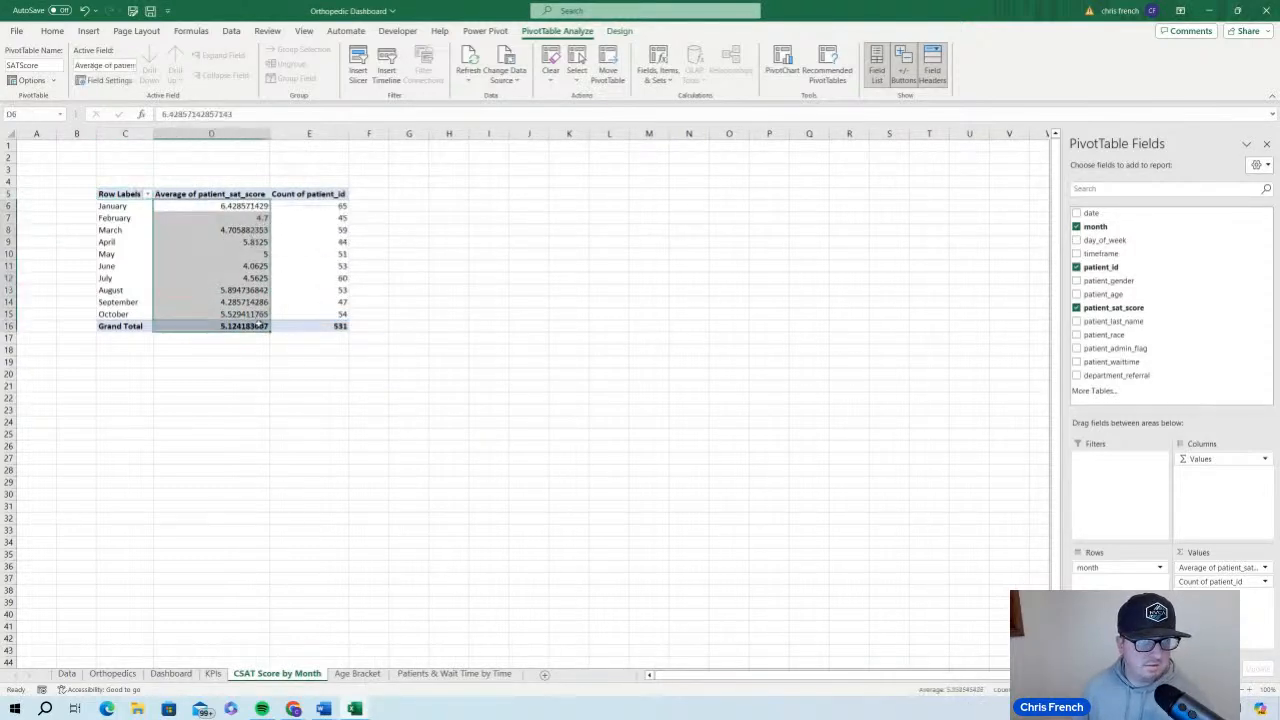
click(52, 31)
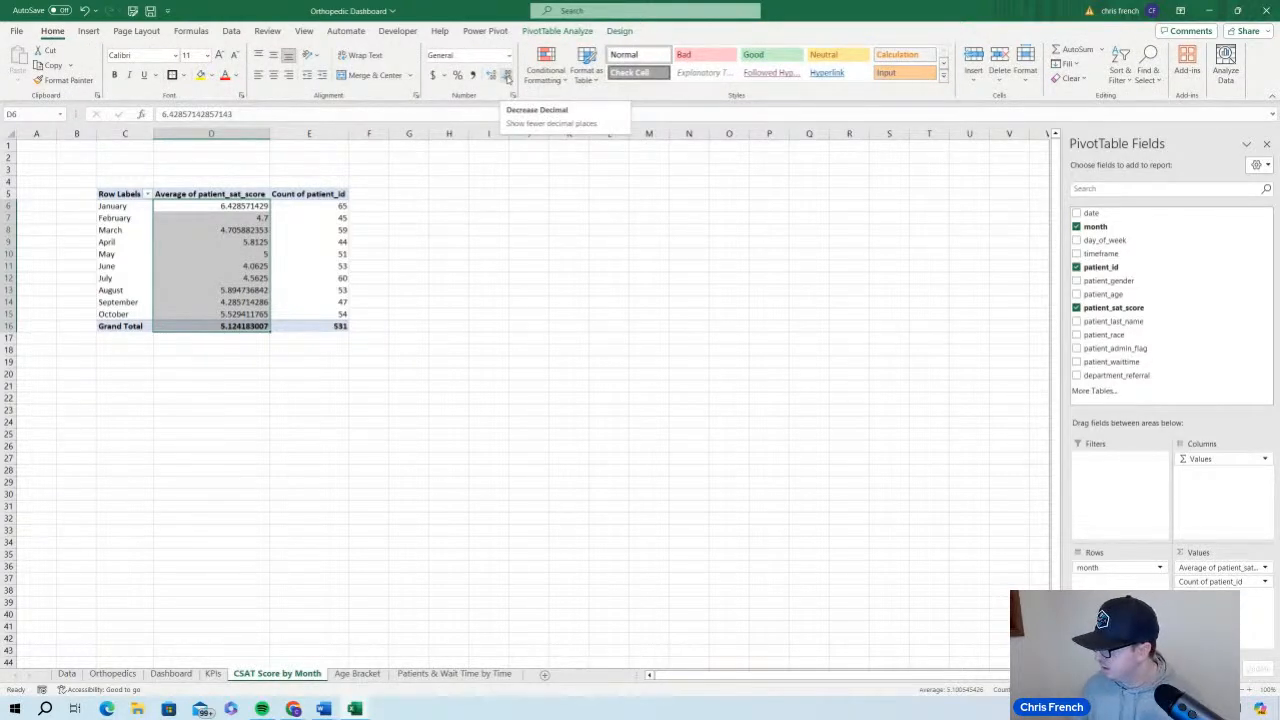
click(508, 78)
click(508, 78)
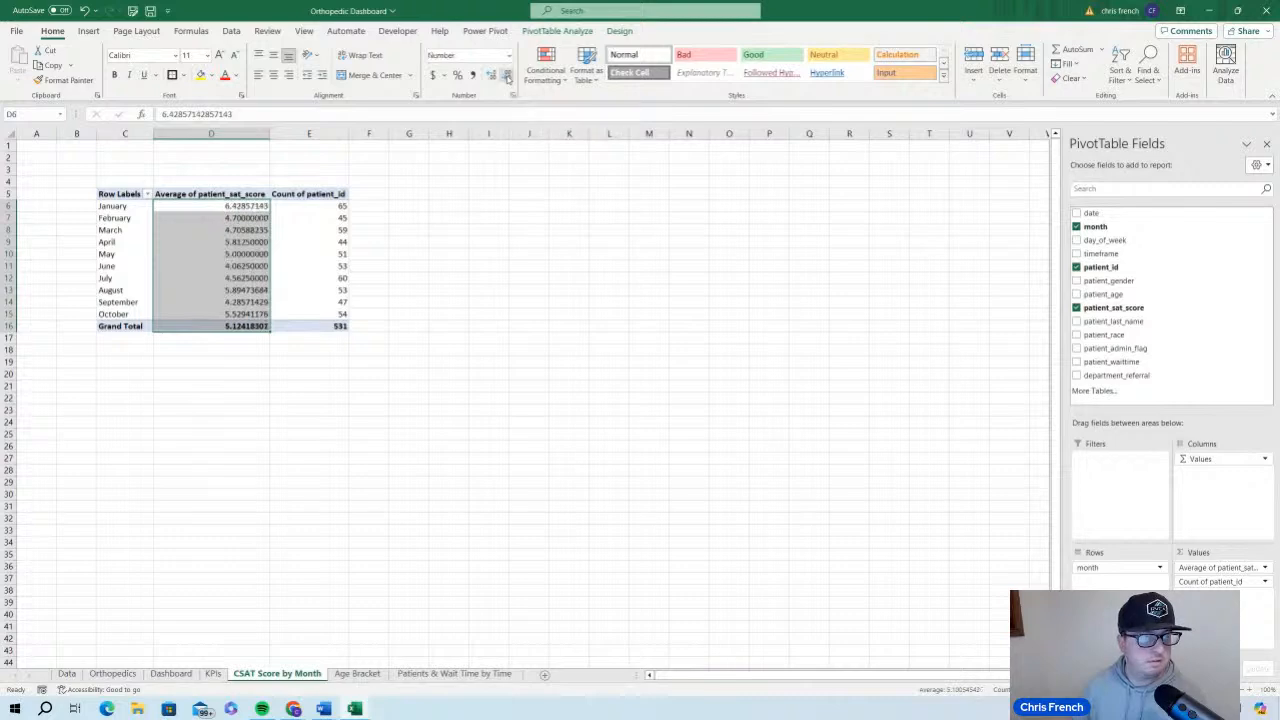
click(508, 78)
click(508, 78)
click(508, 78)
click(508, 78)
click(508, 78)
click(508, 78)
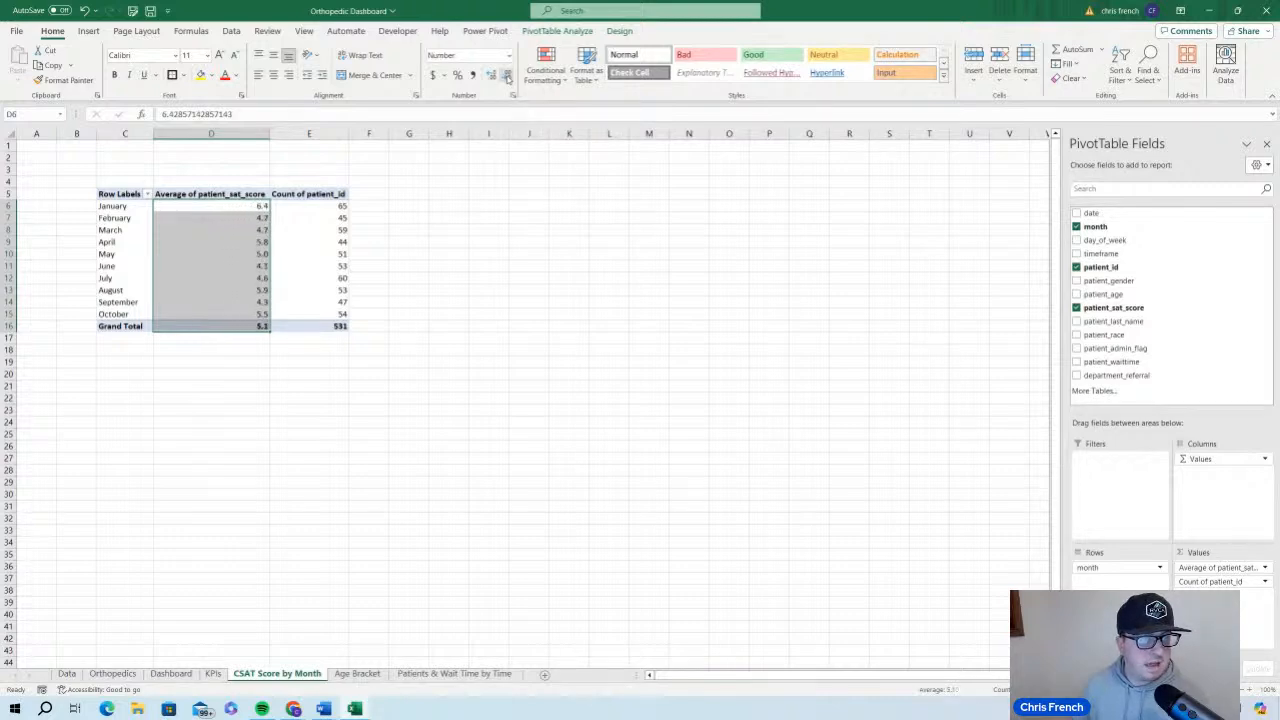
click(431, 267)
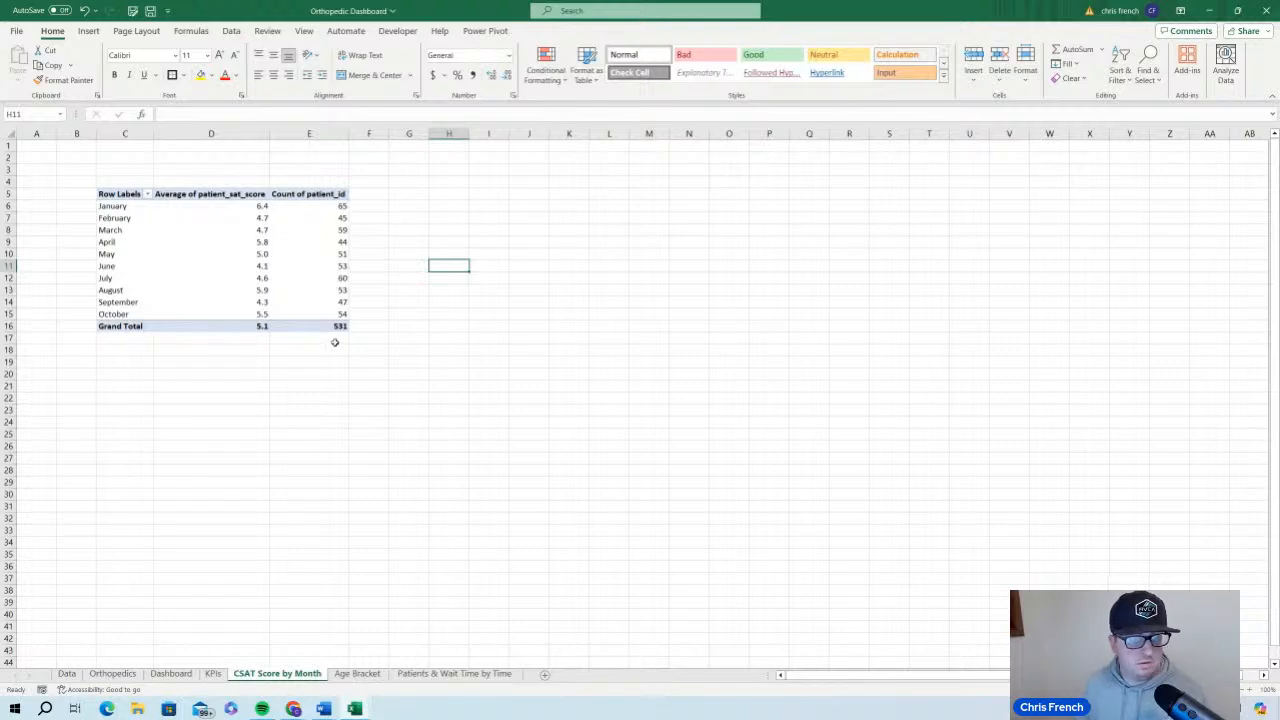
Compare the grand totals on the CSAT Score by Month sheet with the figures on the KPIs sheet
mouse_move(263, 327)
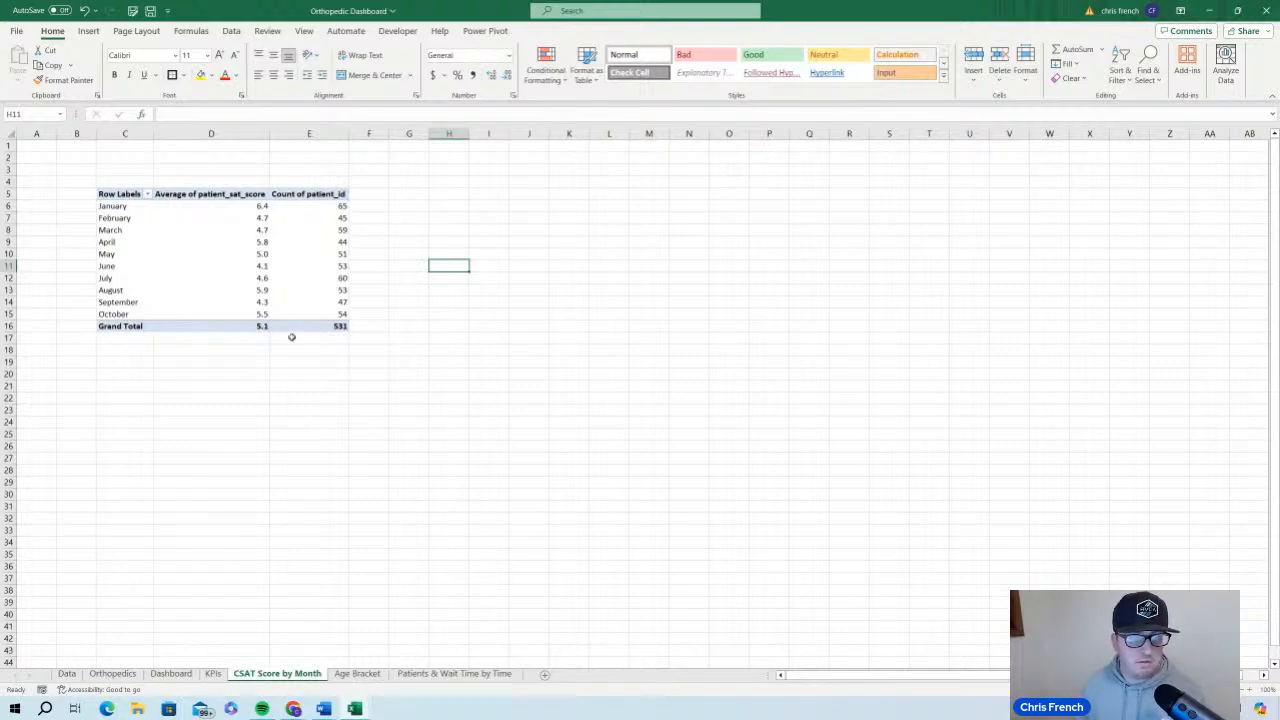
click(213, 675)
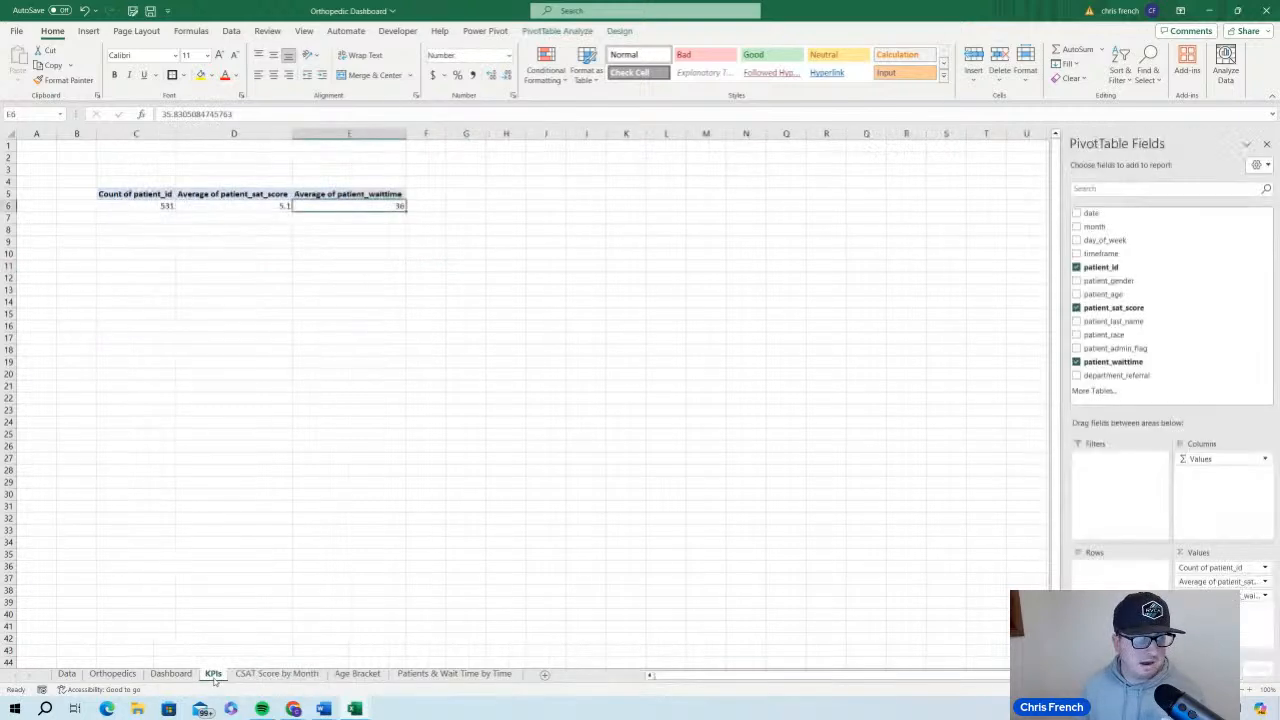
click(276, 675)
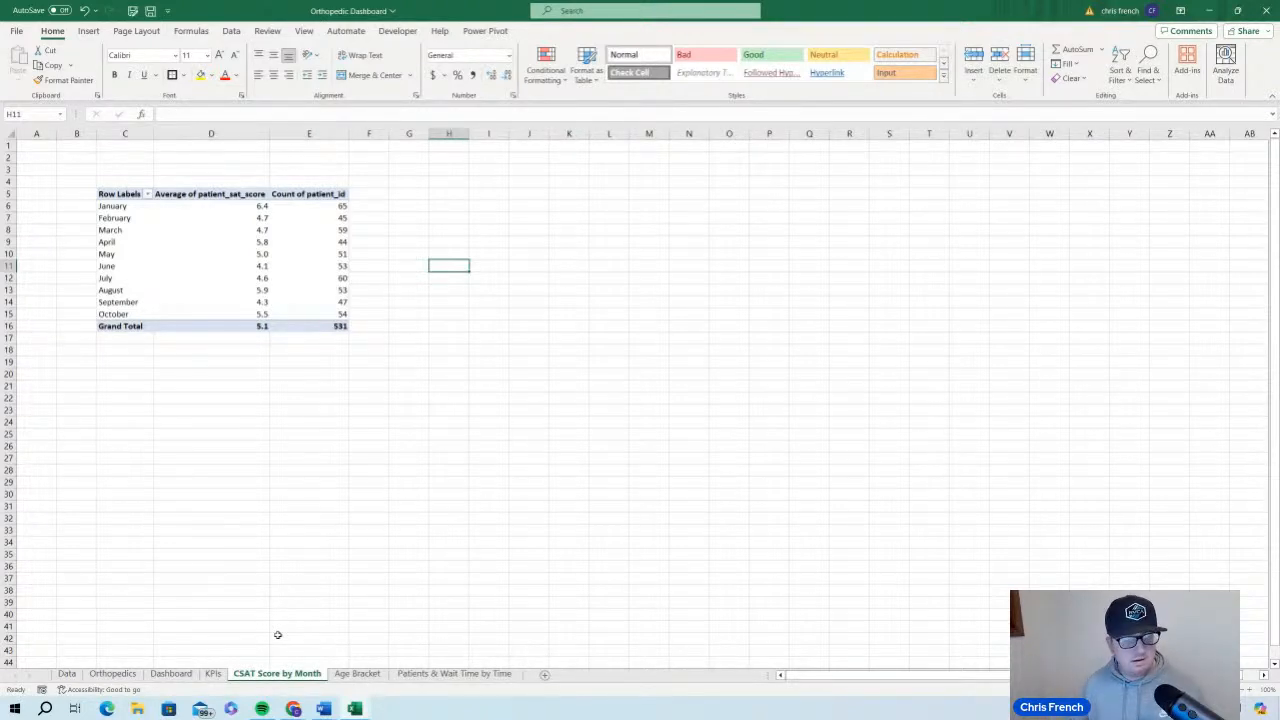
Insert a PivotTable from the Orthopedics table into cell C5 of the existing Age Bracket sheet
click(112, 673)
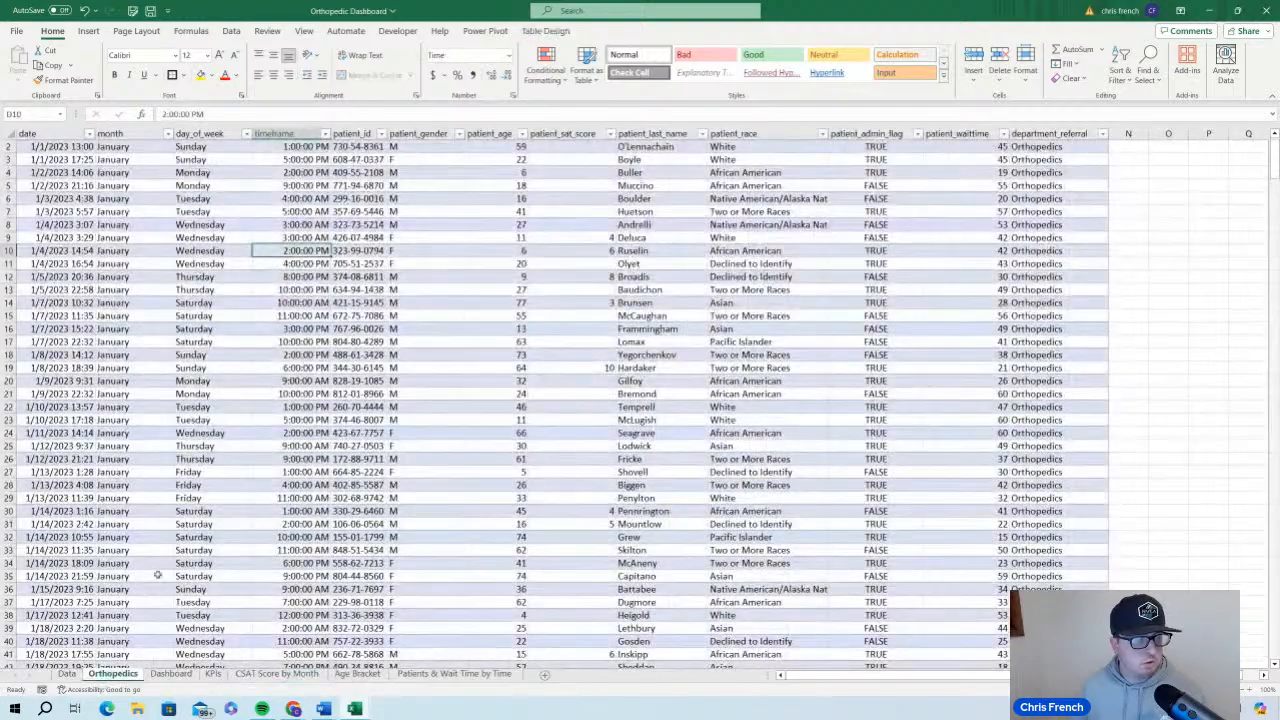
click(90, 31)
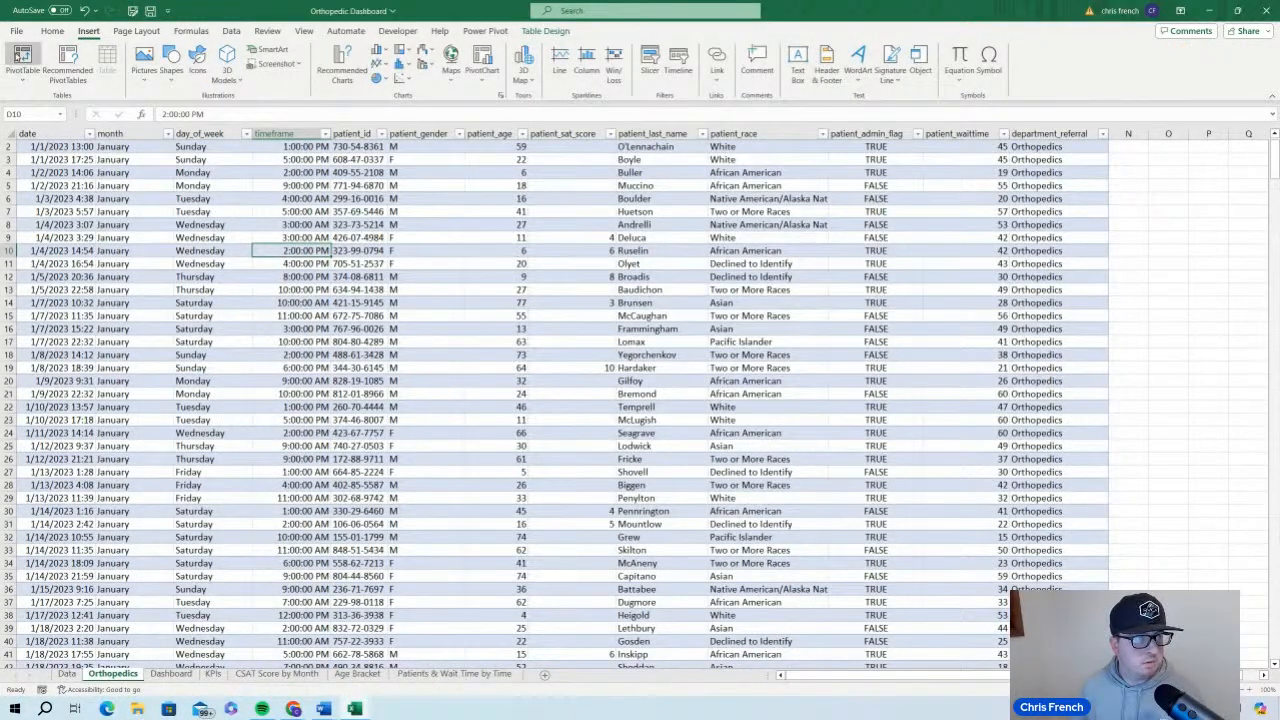
click(22, 58)
click(297, 316)
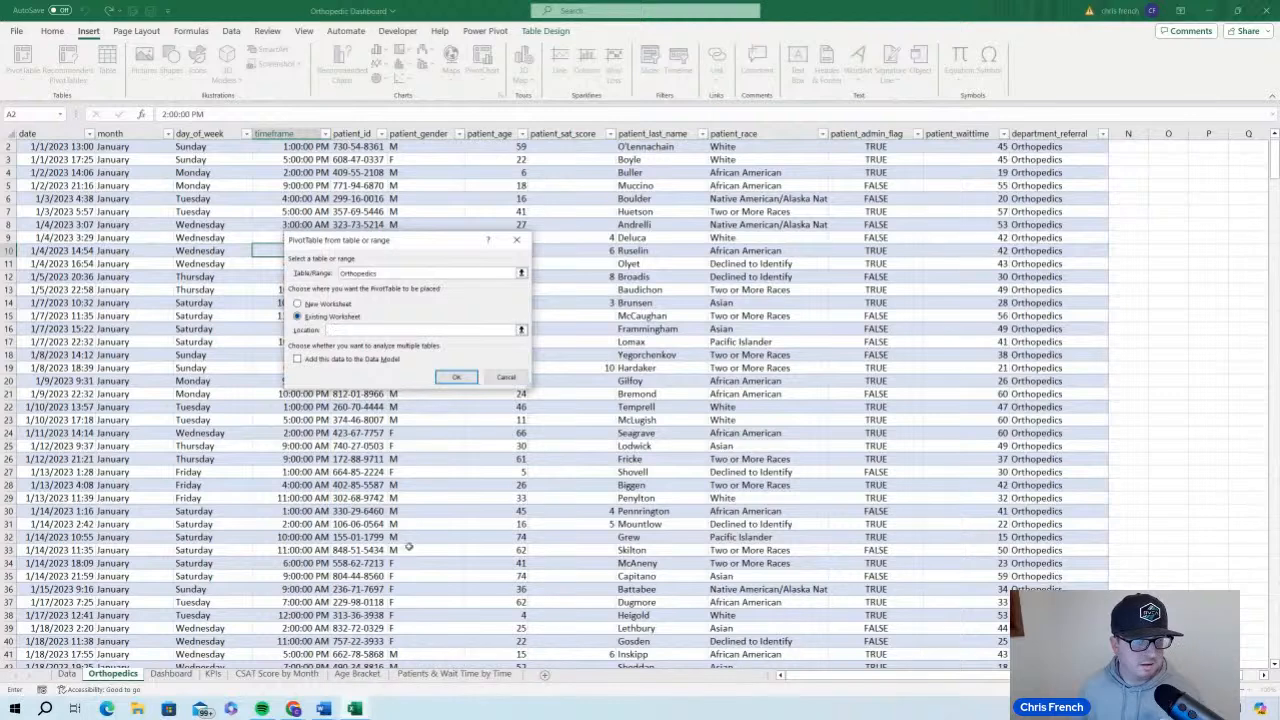
click(357, 673)
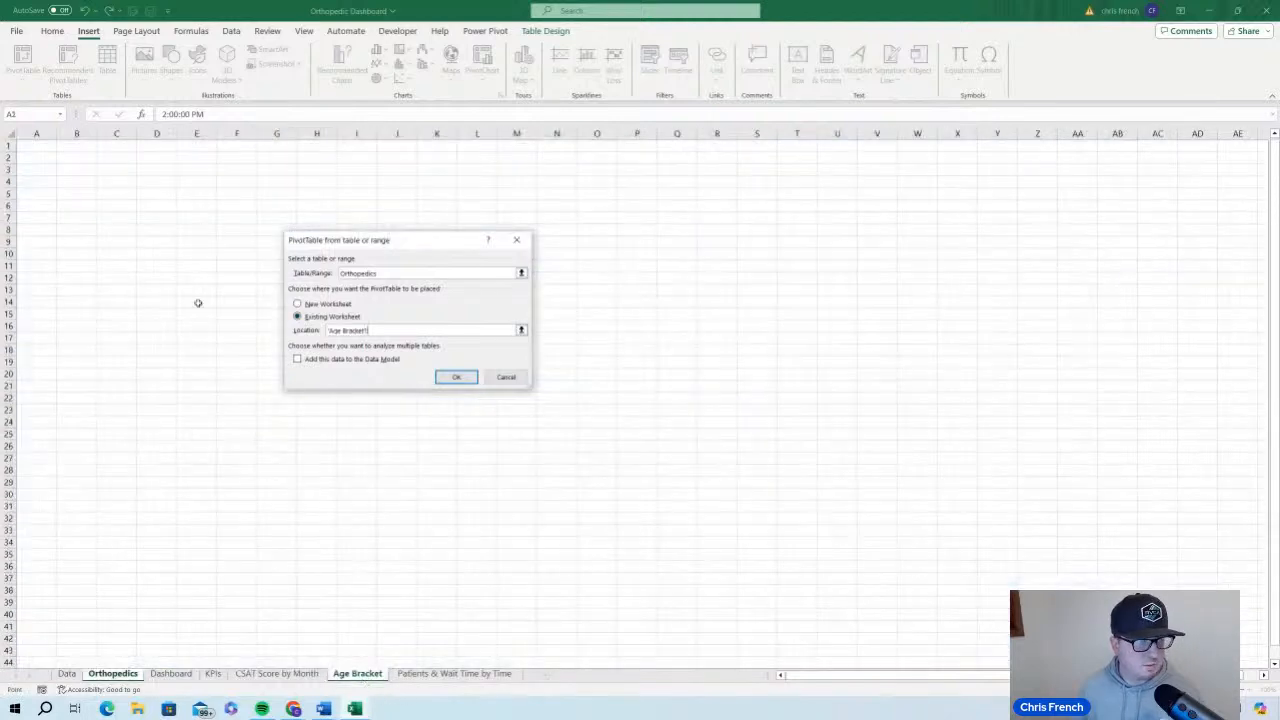
click(121, 194)
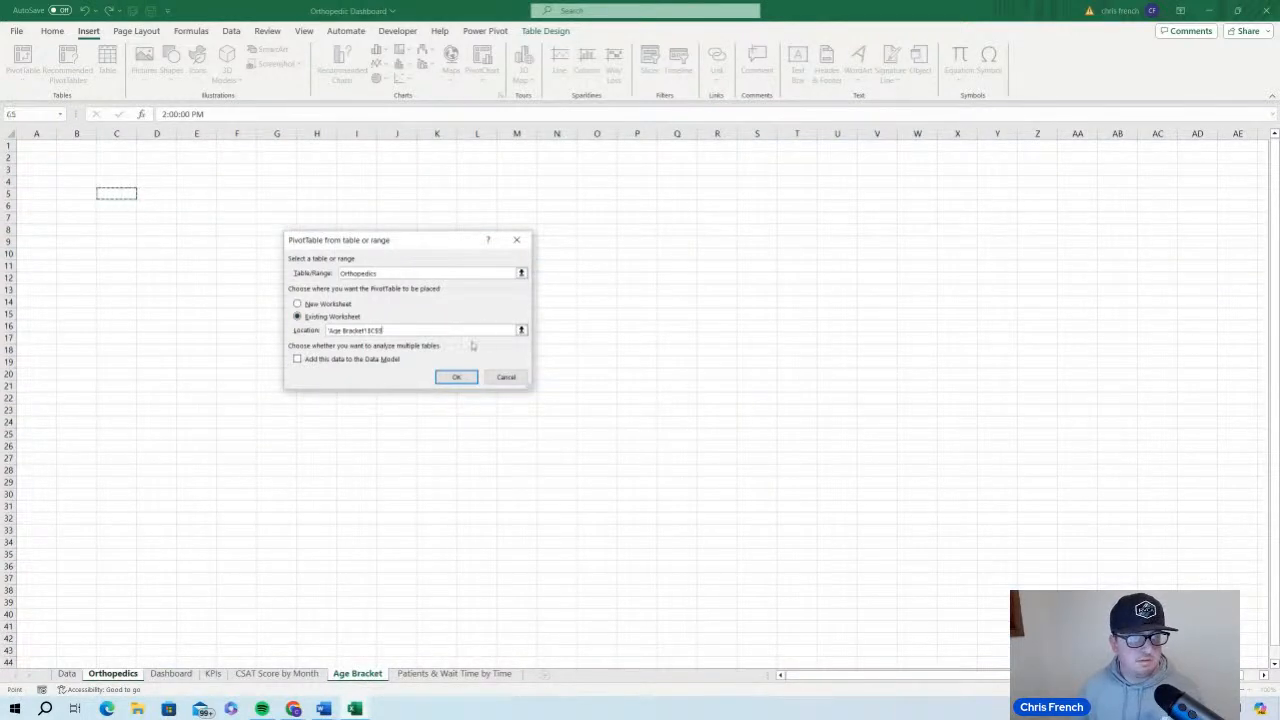
click(457, 378)
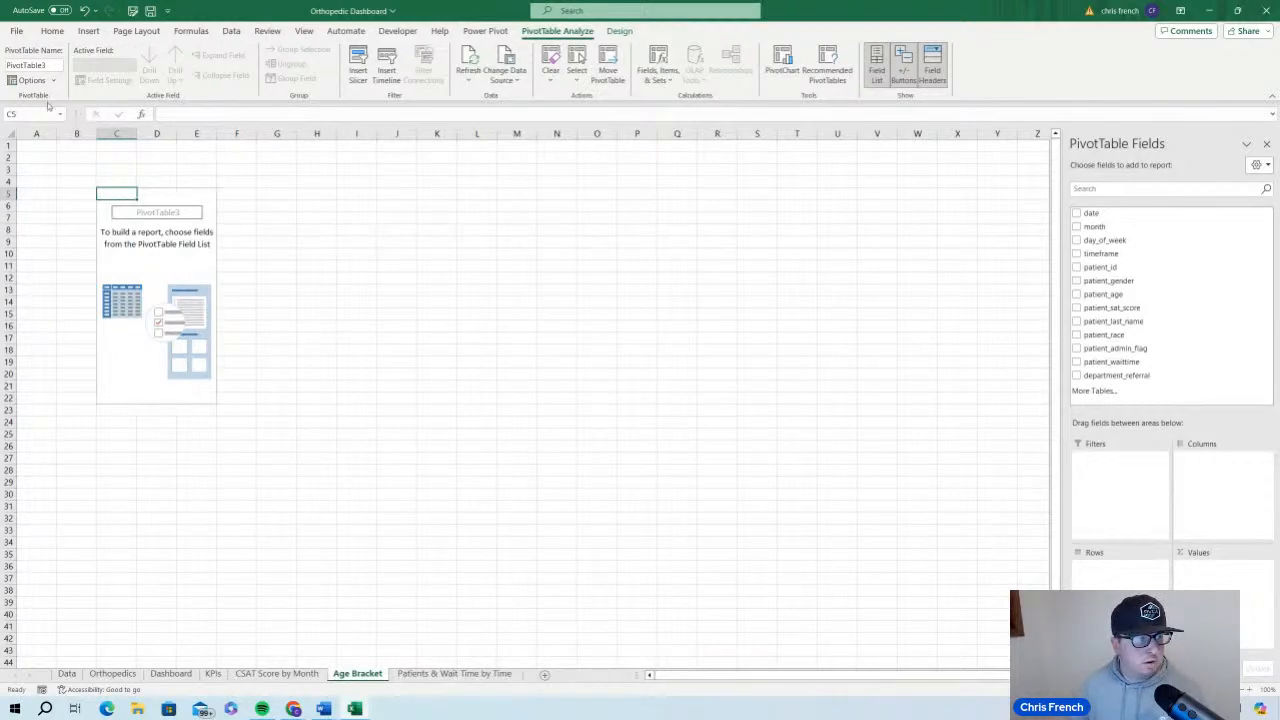
Rename the new PivotTable on the Age Bracket sheet as AgeBracket
click(48, 65)
double_click(46, 64)
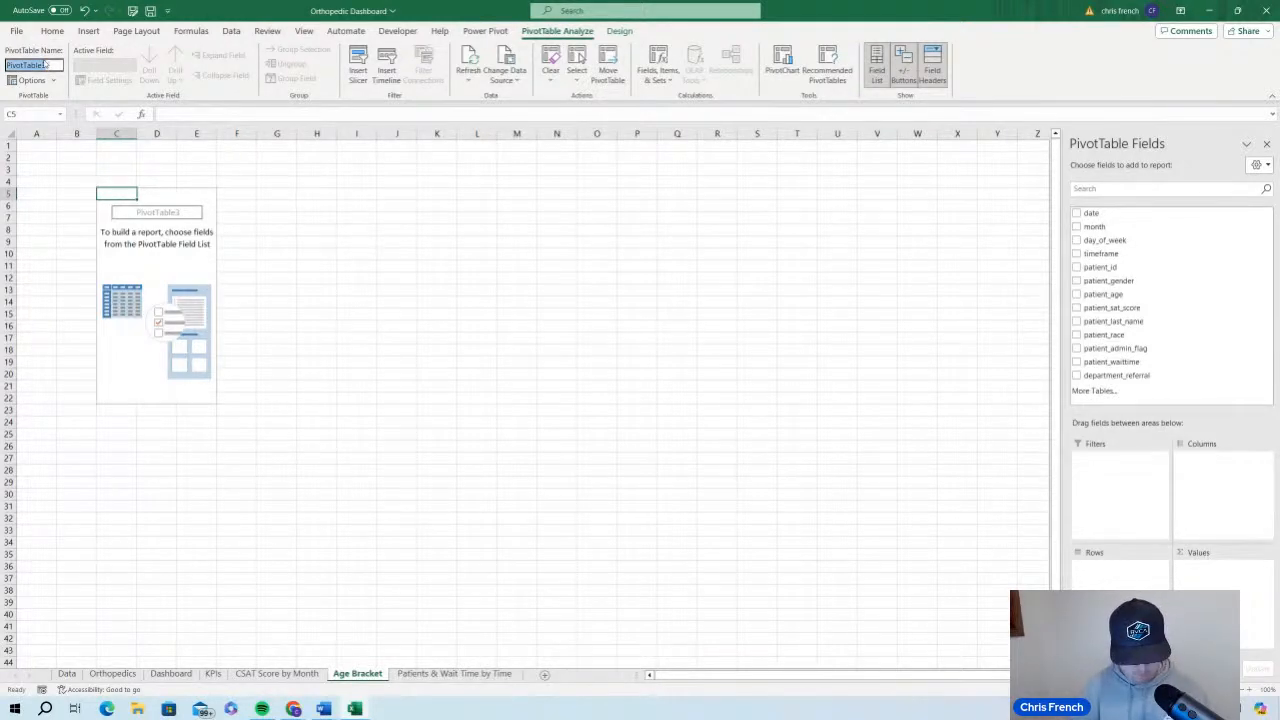
text(AgeBracket)
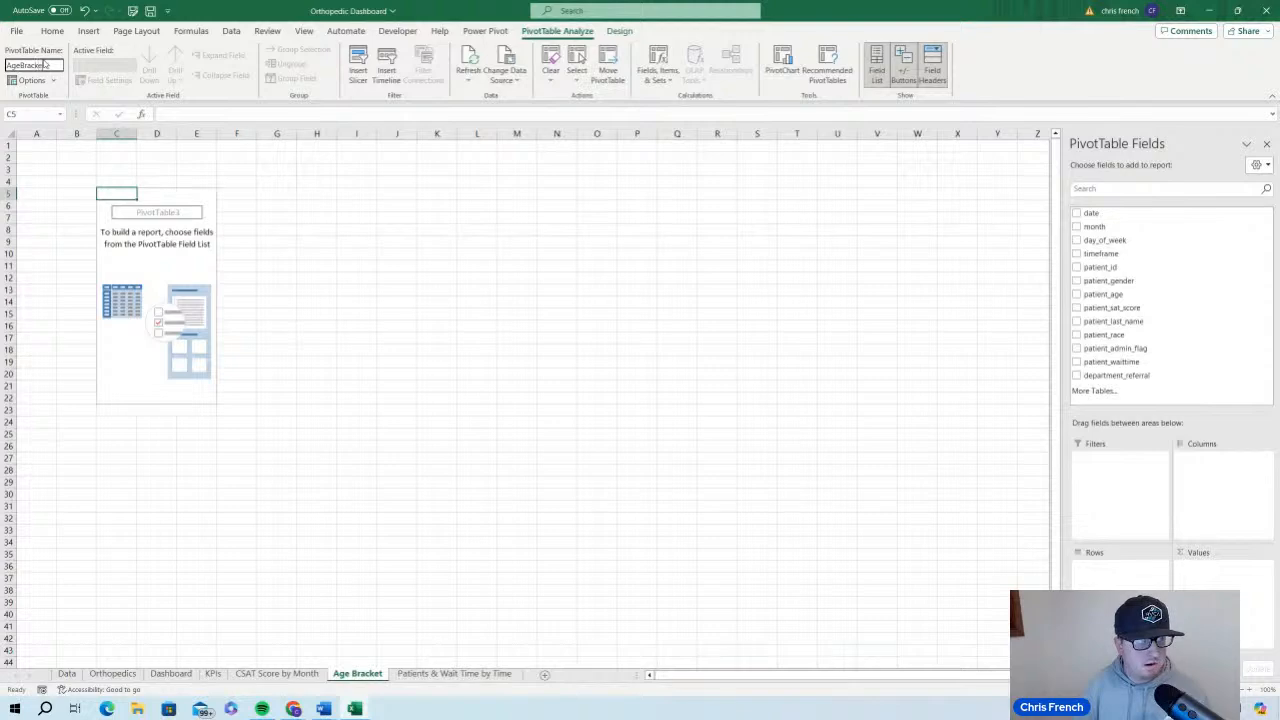
key(Return)
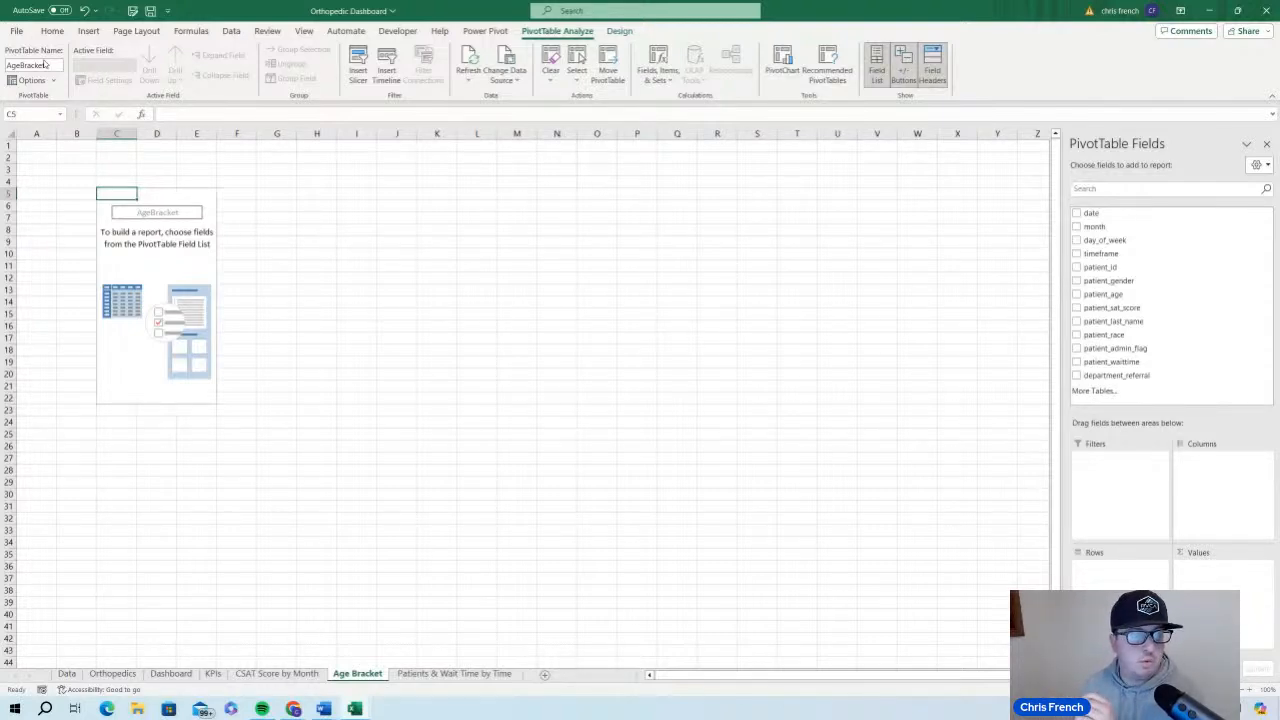
Rename the CSAT Score by Month sheet as PSAT Score by Month
click(300, 673)
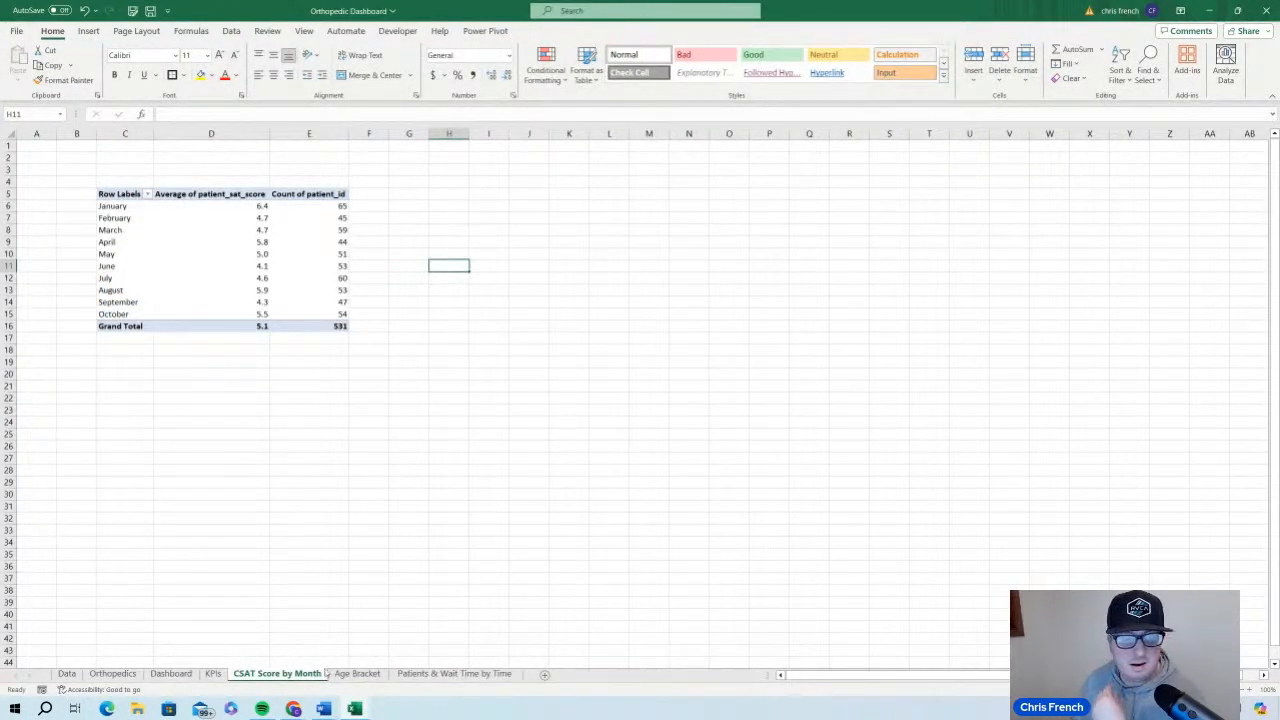
double_click(244, 676)
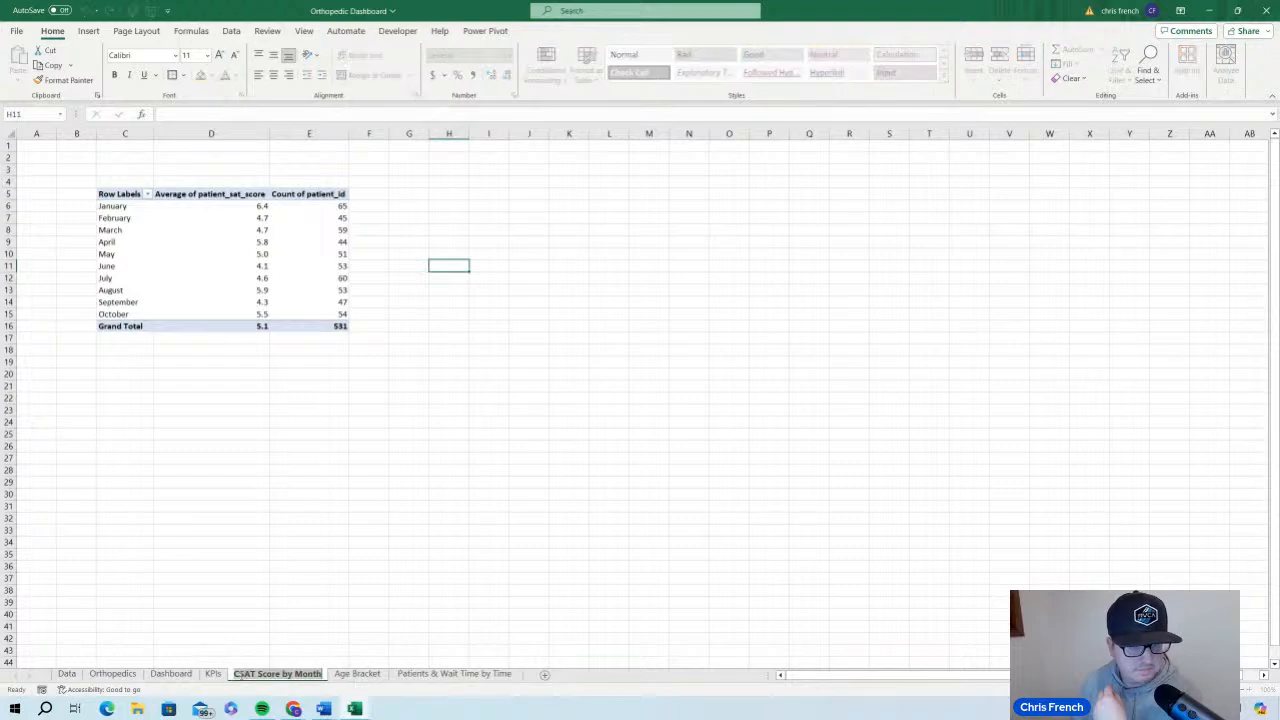
key(Home)
key(Delete)
text(P)
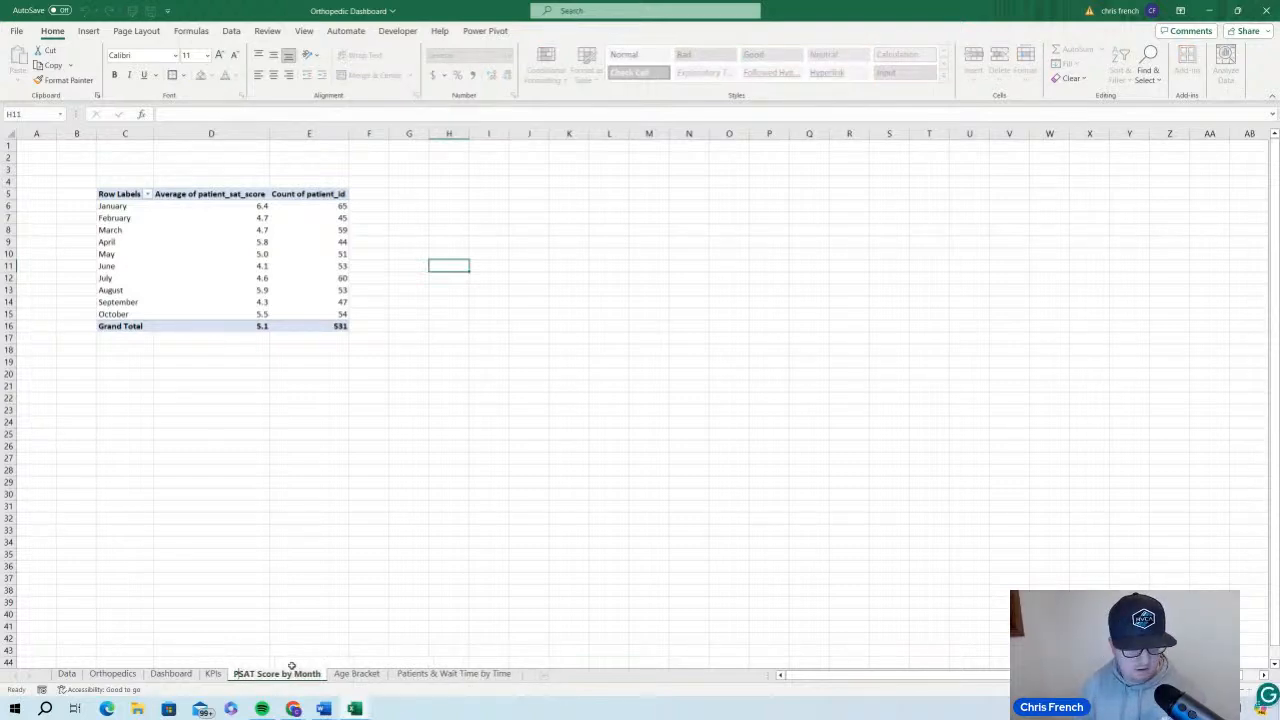
key(Return)
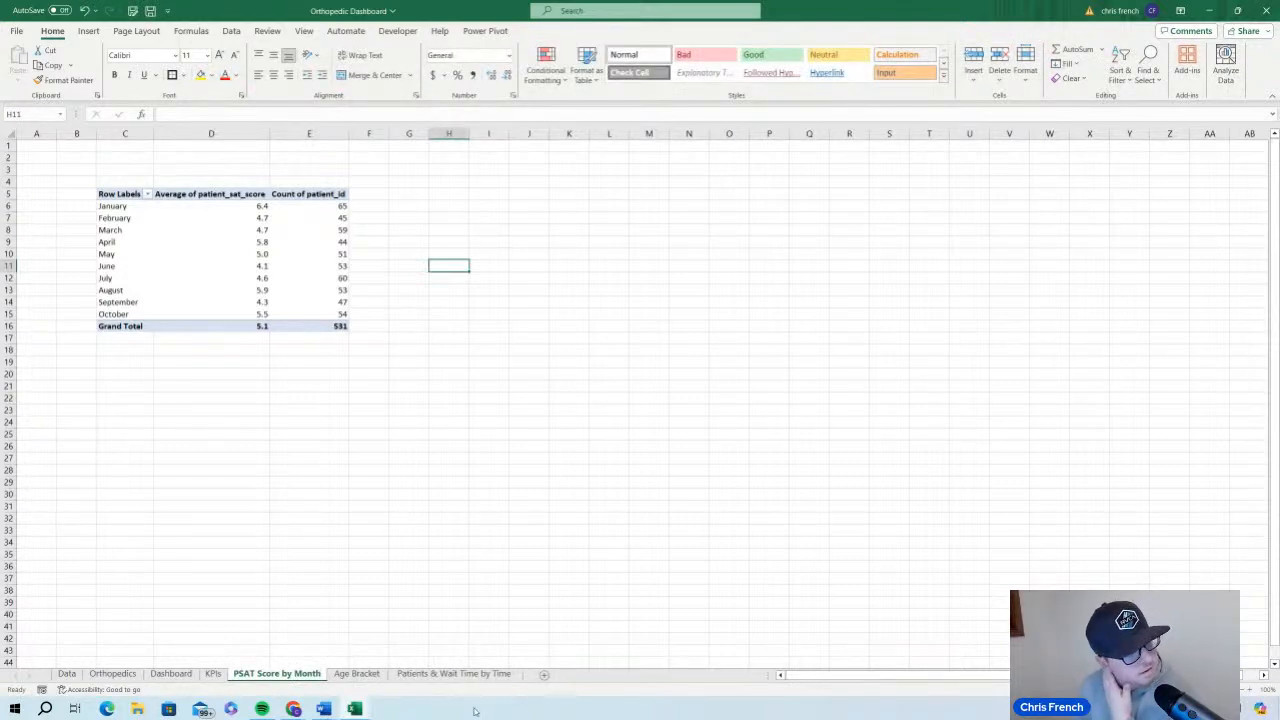
Add patient_age as the row field of the AgeBracket PivotTable and review the listed ages down to the grand total
click(356, 674)
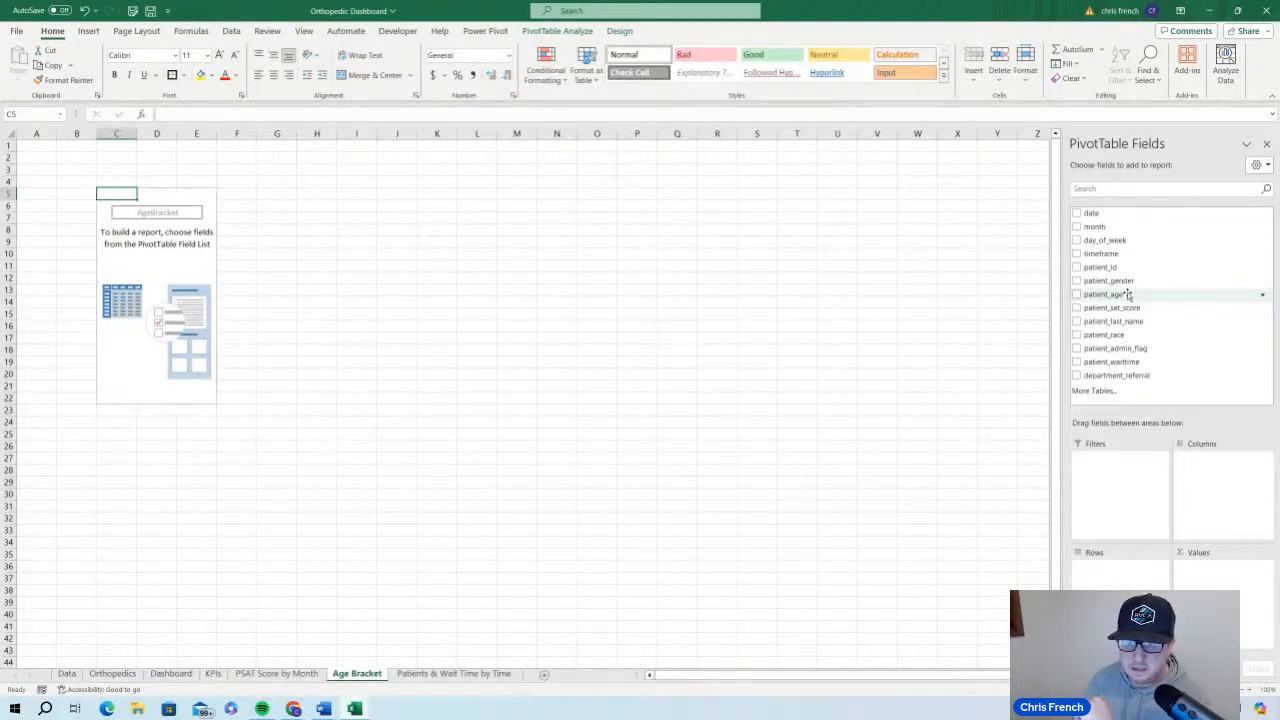
drag(1128, 294, 1130, 585)
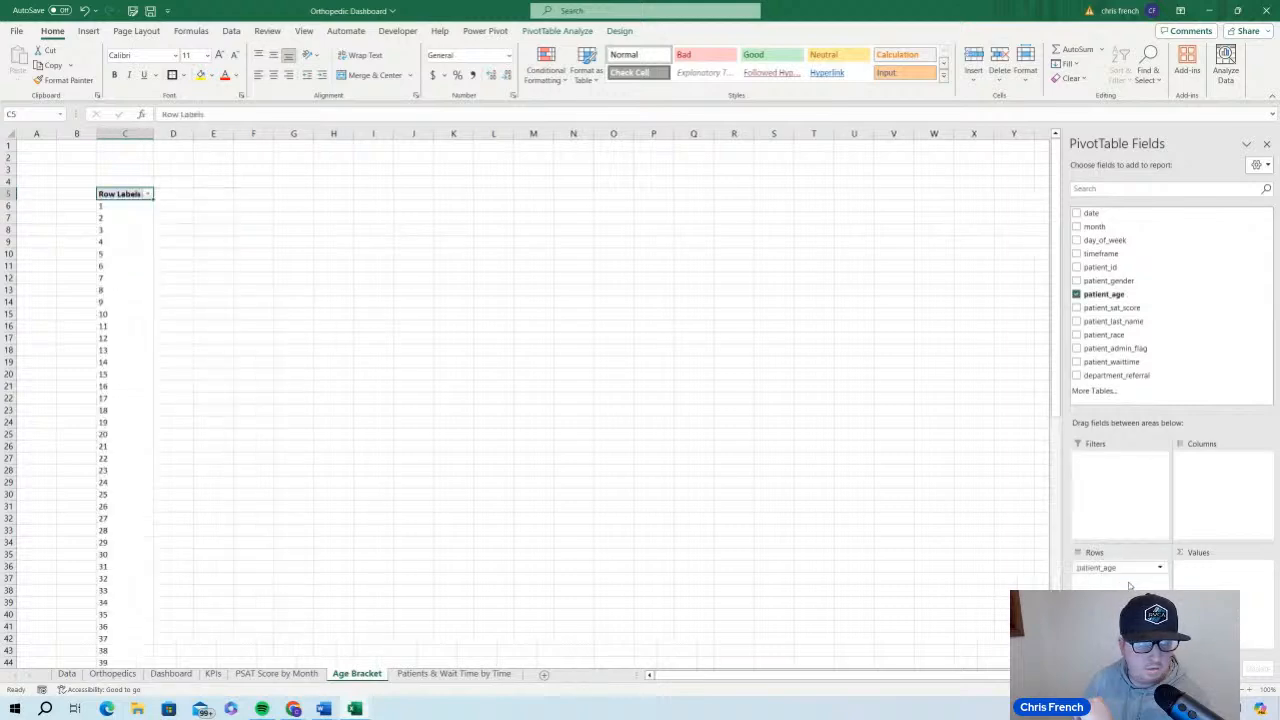
scroll(174, 394, down, 16)
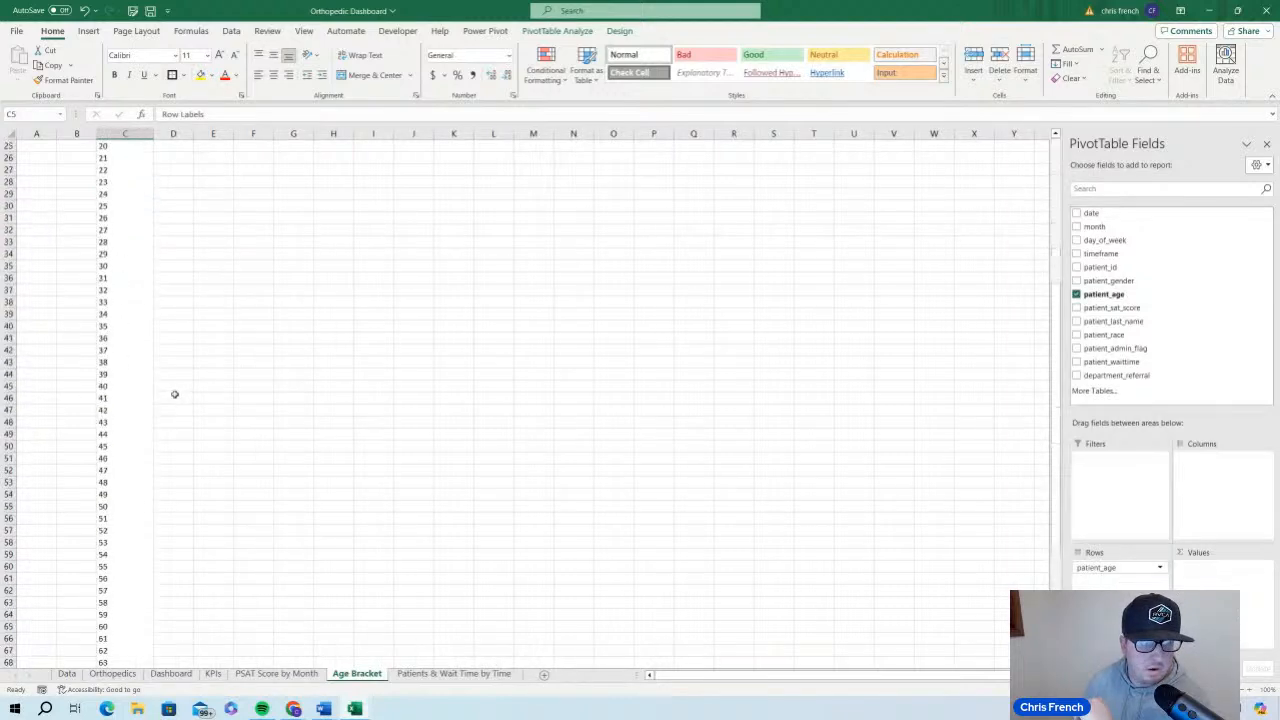
scroll(171, 394, up, 16)
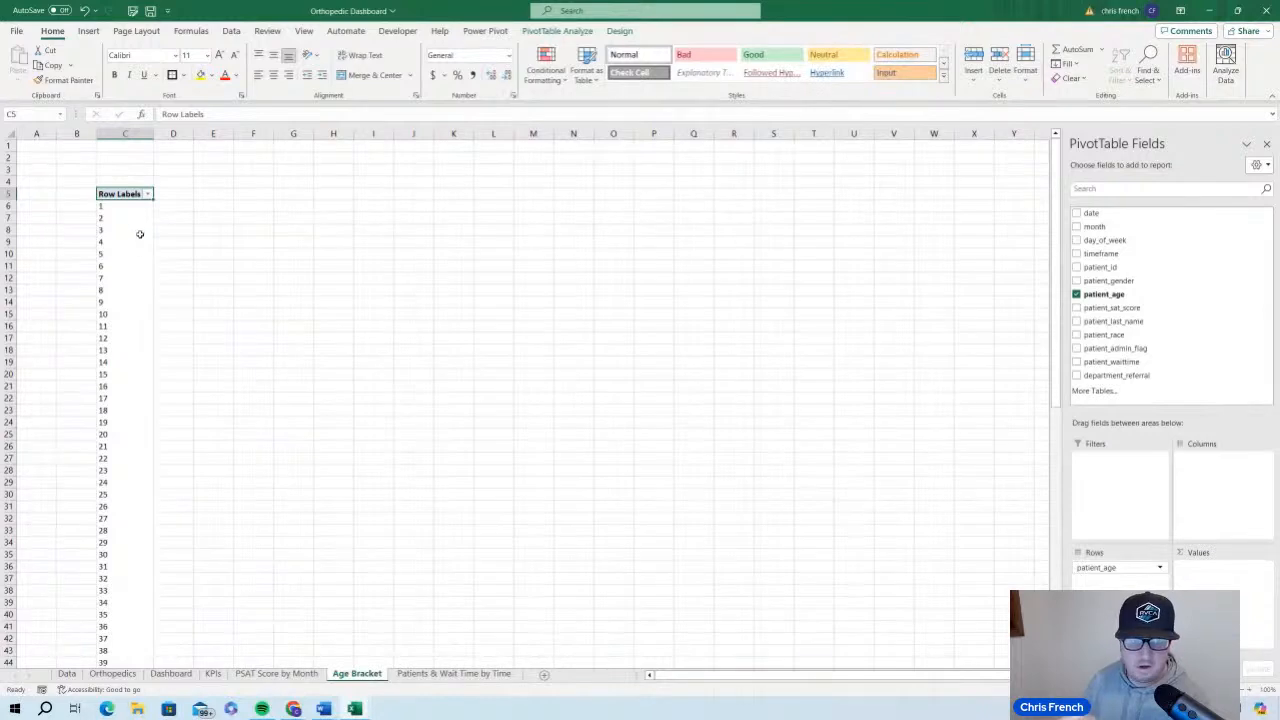
scroll(142, 245, down, 20)
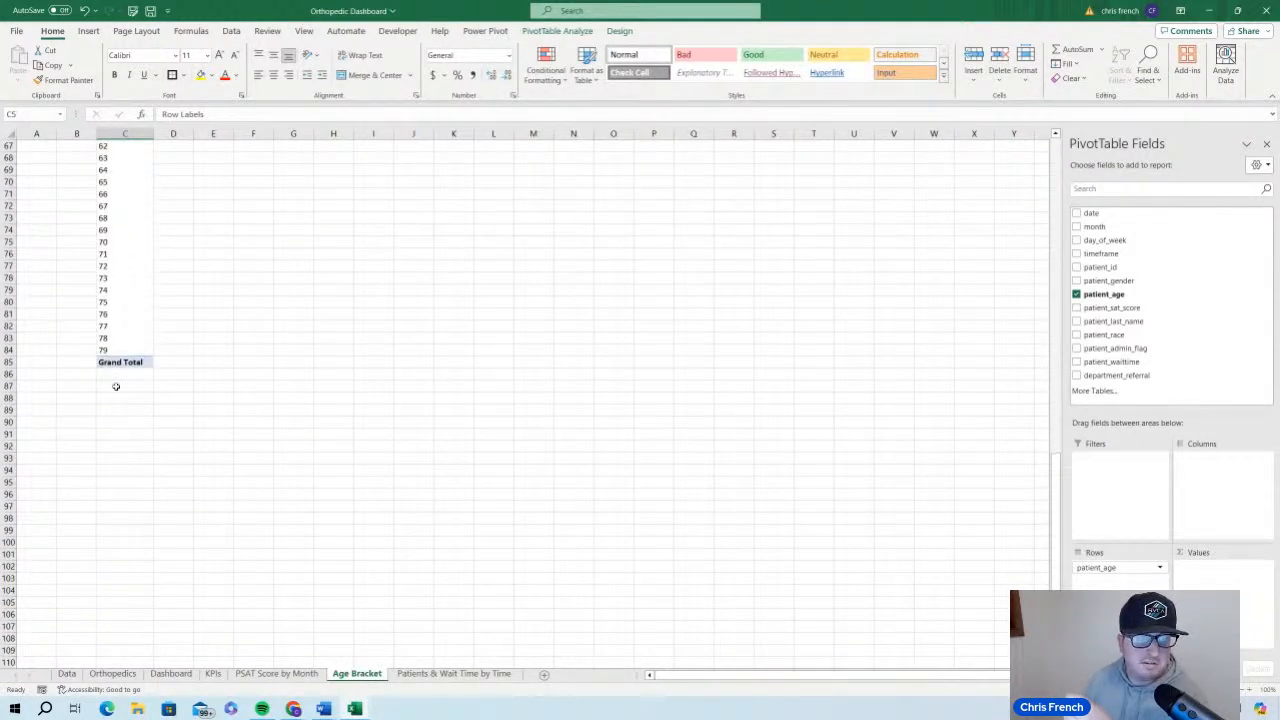
scroll(207, 400, up, 20)
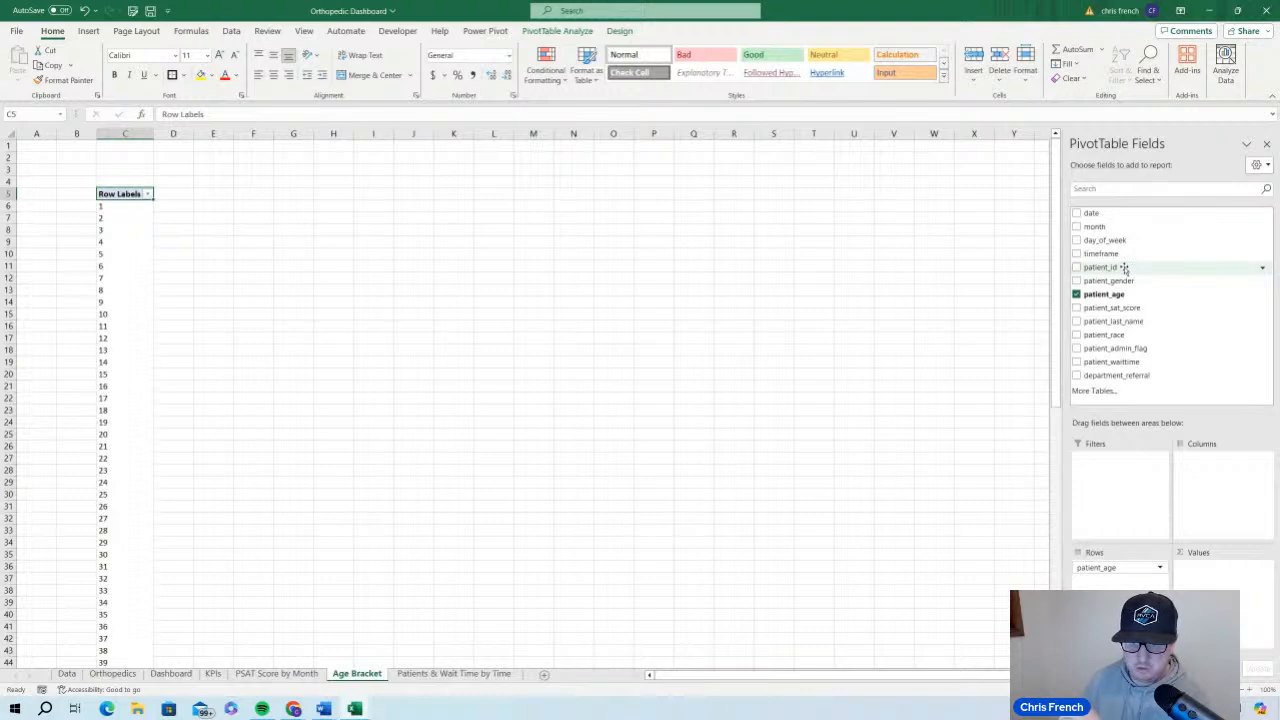
Add patient_id to the AgeBracket PivotTable's values as a count and look through the counts per age
drag(1121, 266, 1262, 580)
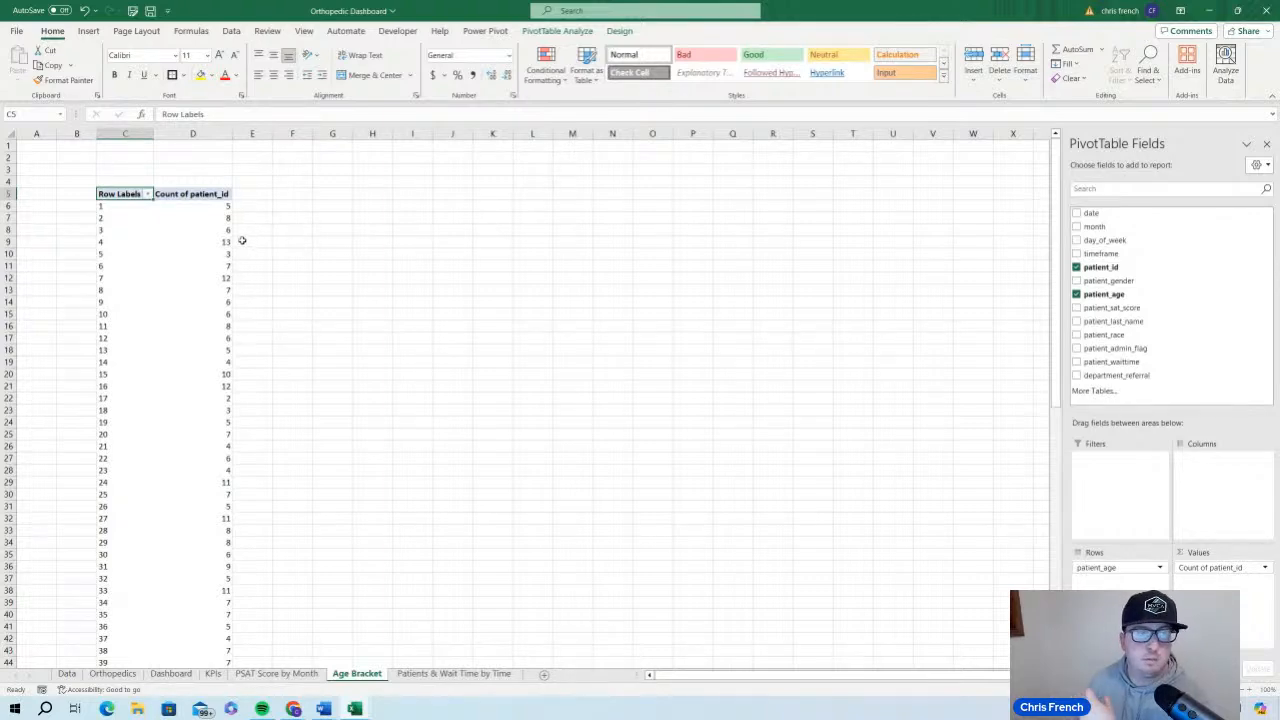
scroll(229, 244, down, 13)
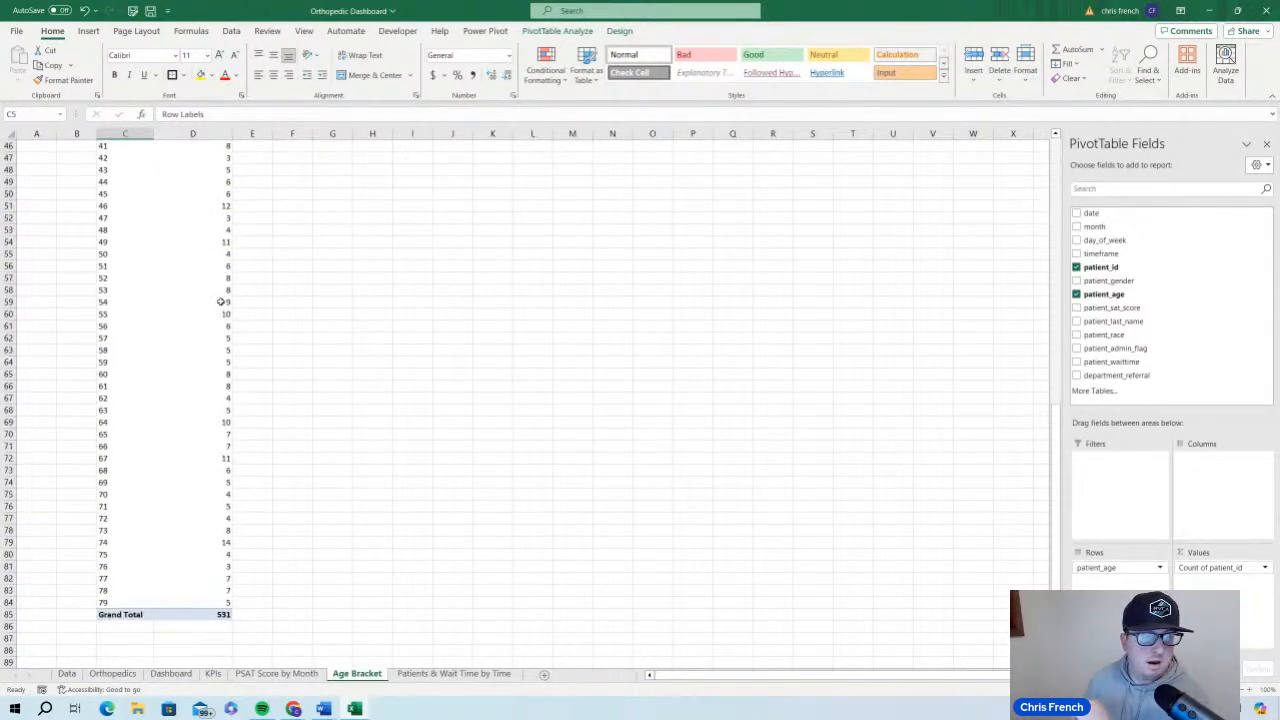
scroll(222, 300, up, 11)
scroll(222, 300, up, 2)
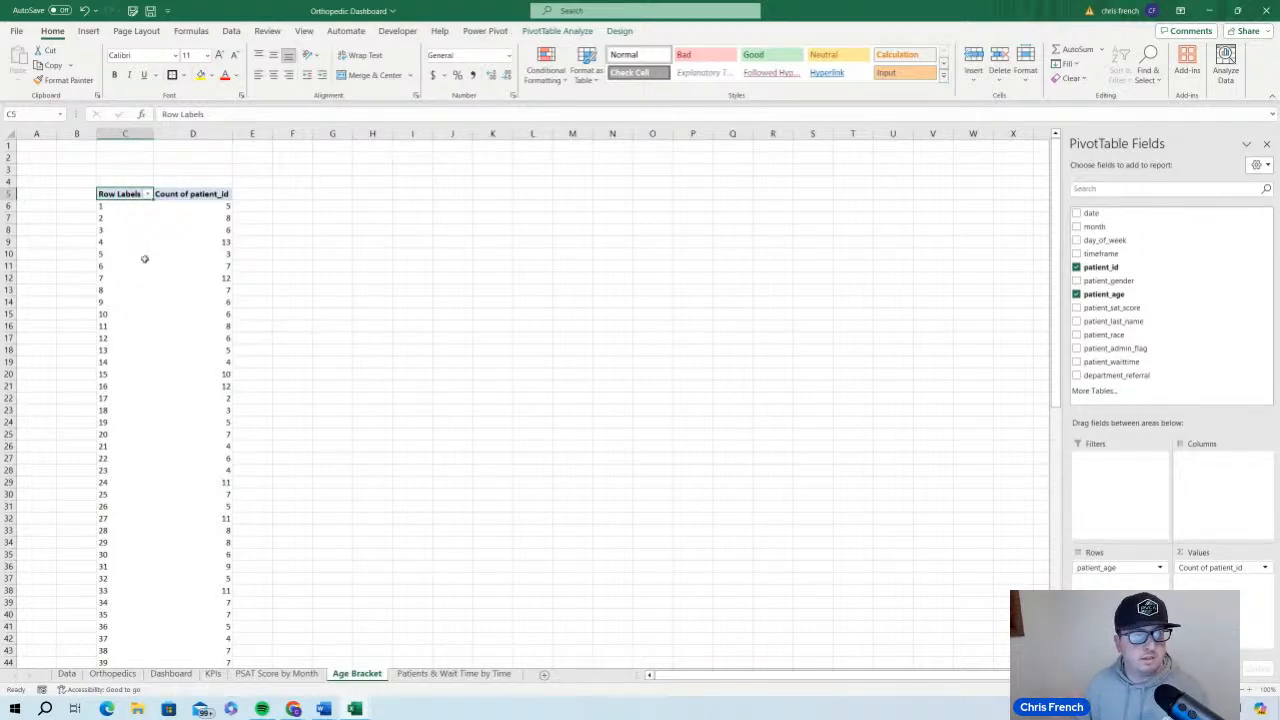
Group the patient_age row labels from 1 to 79 in intervals of 10
click(121, 265)
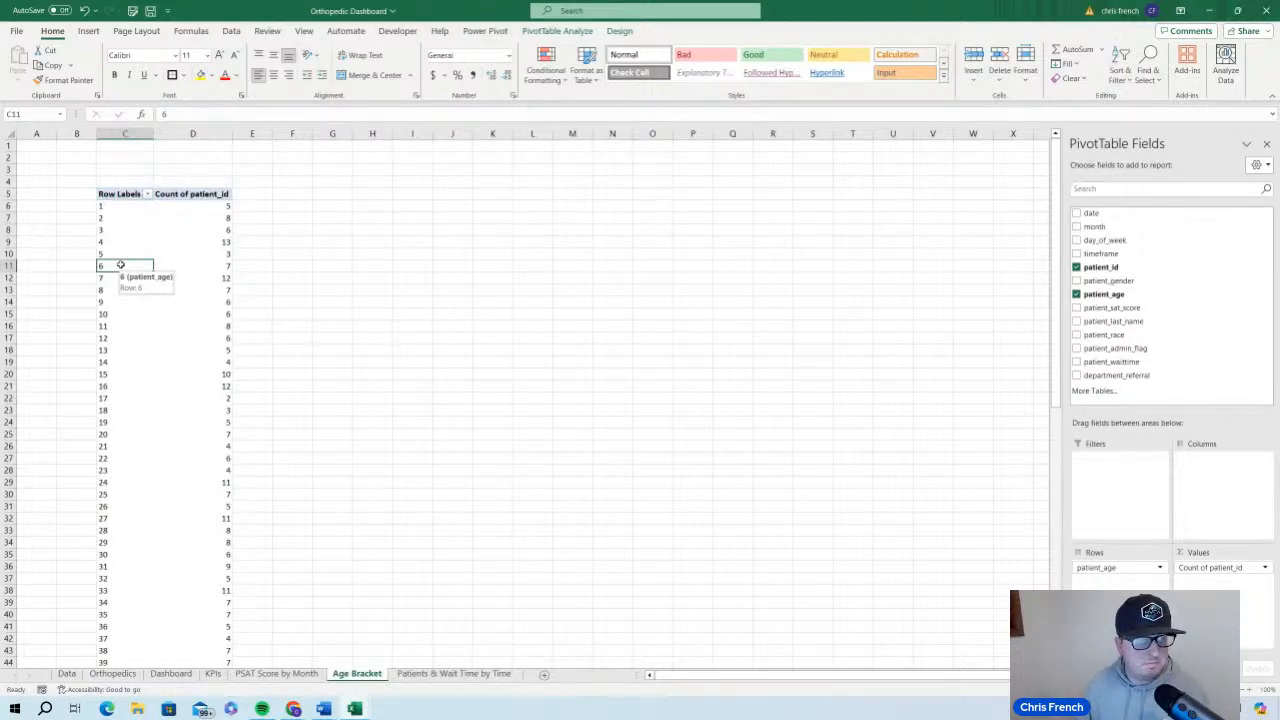
right_click(121, 266)
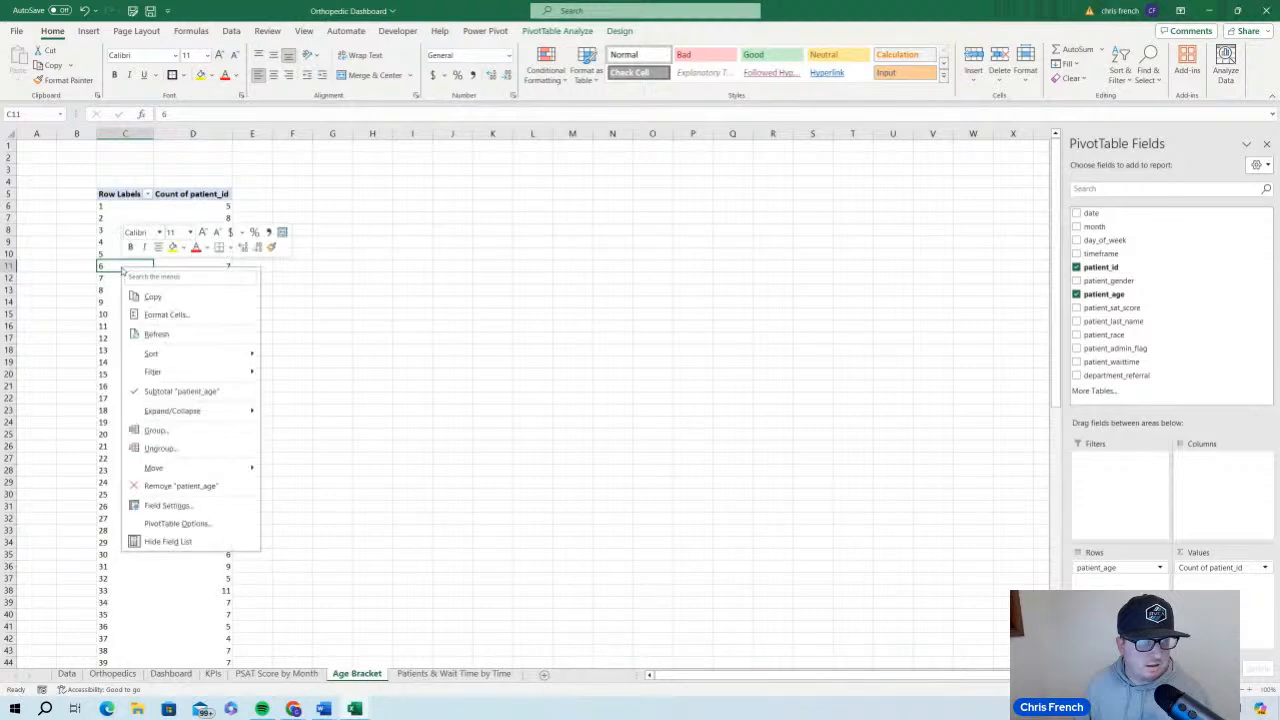
click(193, 431)
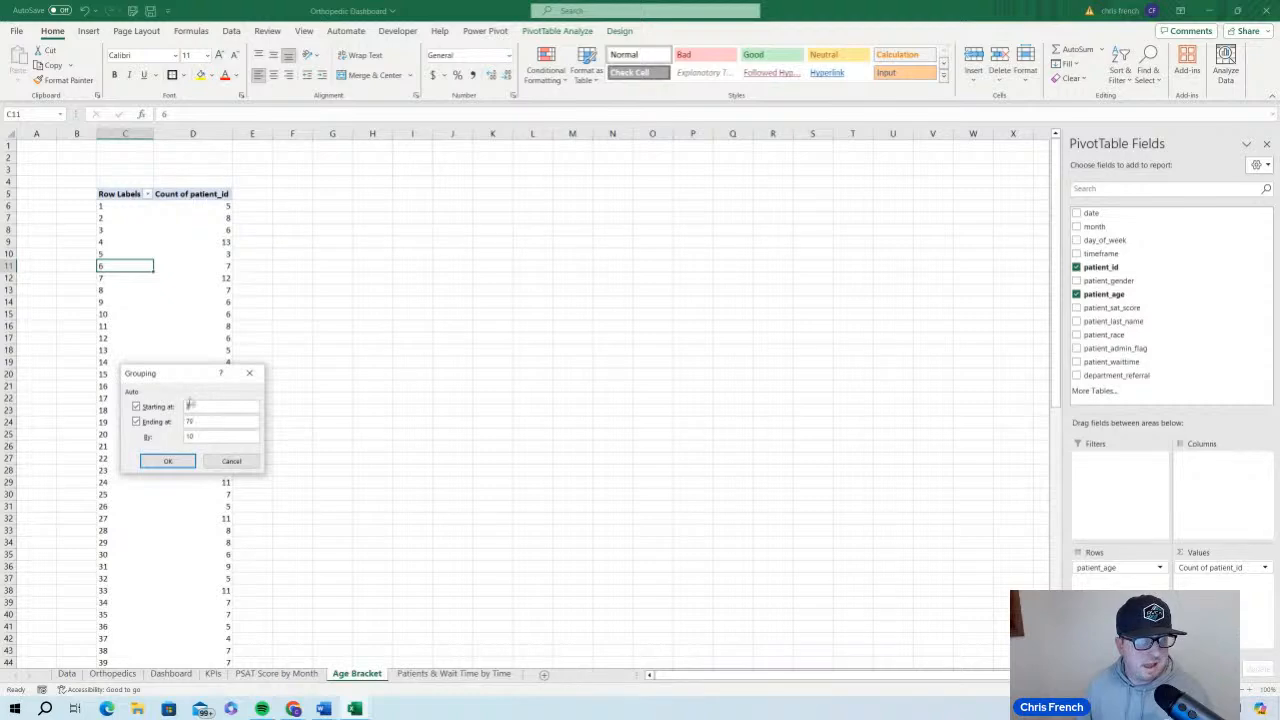
drag(188, 376, 189, 305)
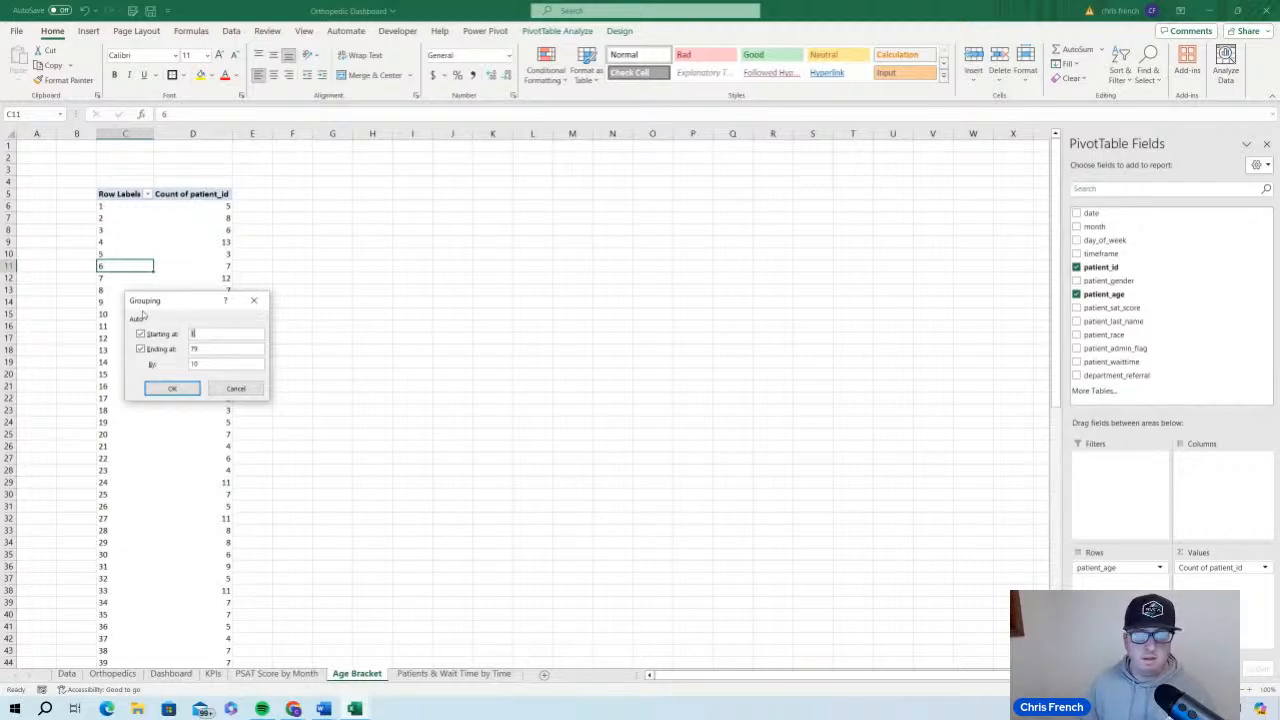
click(170, 389)
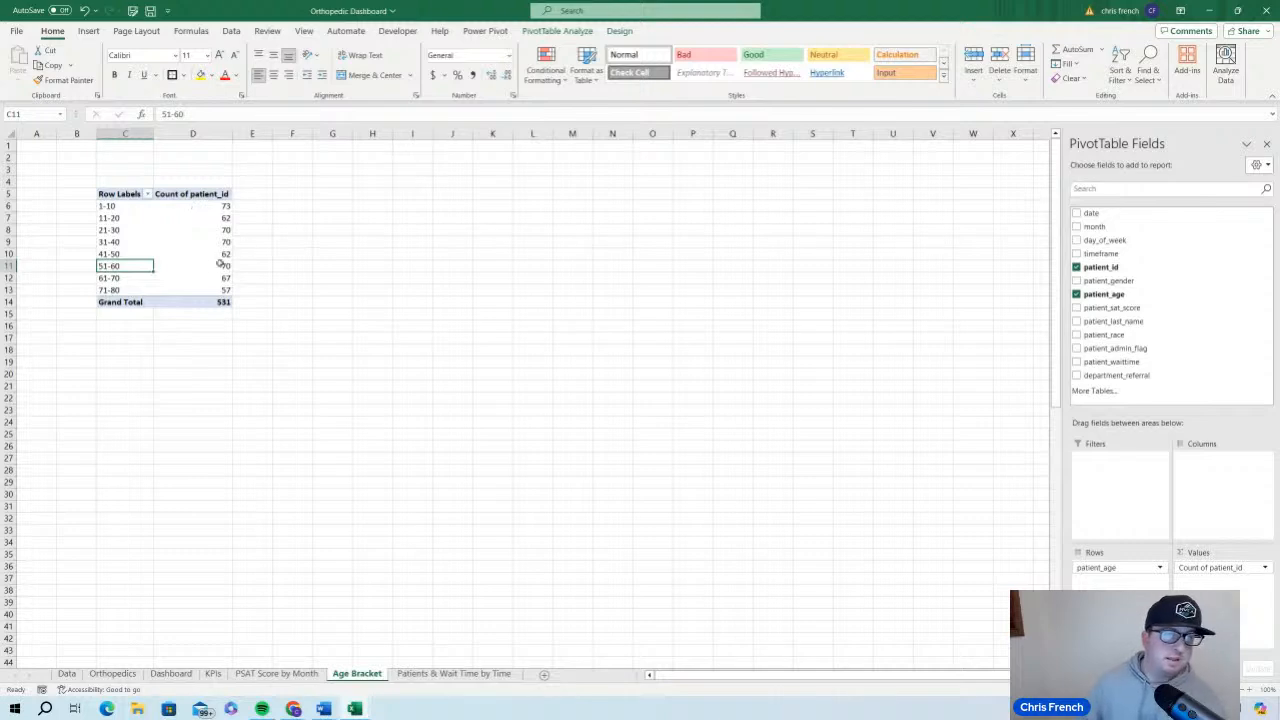
click(264, 217)
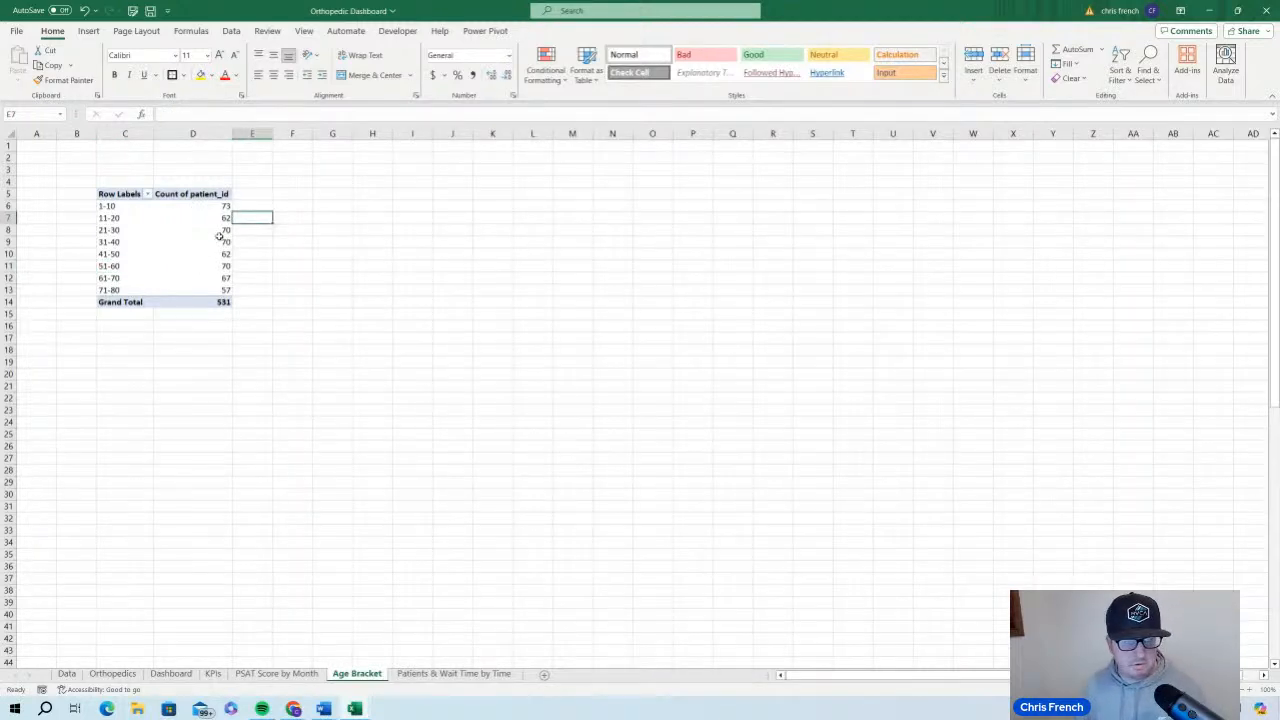
click(219, 236)
click(300, 229)
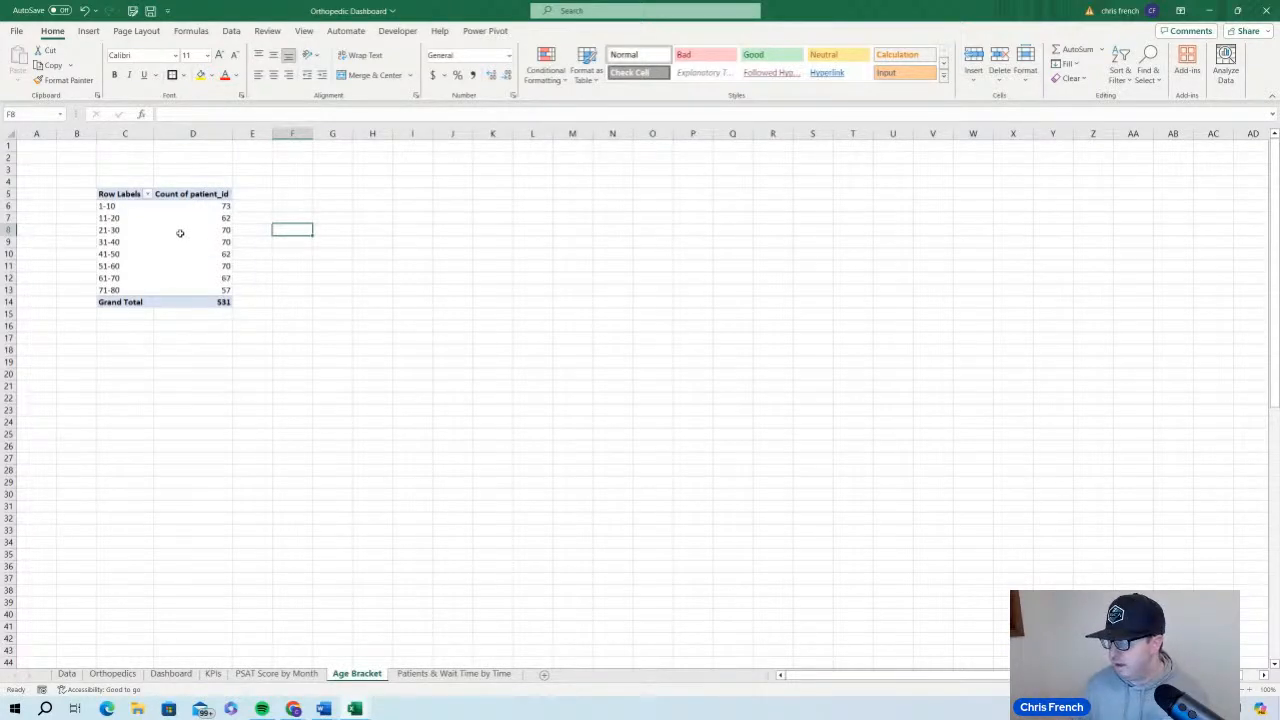
mouse_move(180, 233)
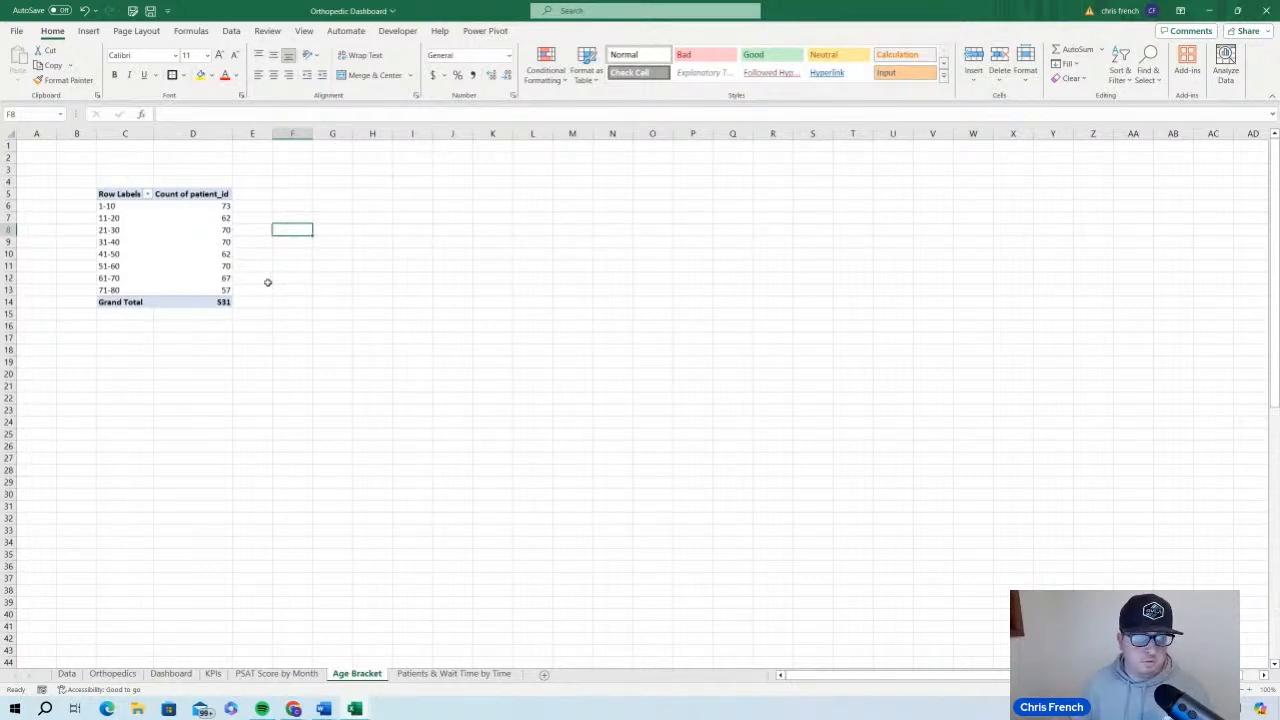
Insert a PivotTable from the Orthopedics table into cell C5 of the existing Patients & Wait Time by Time sheet
click(114, 675)
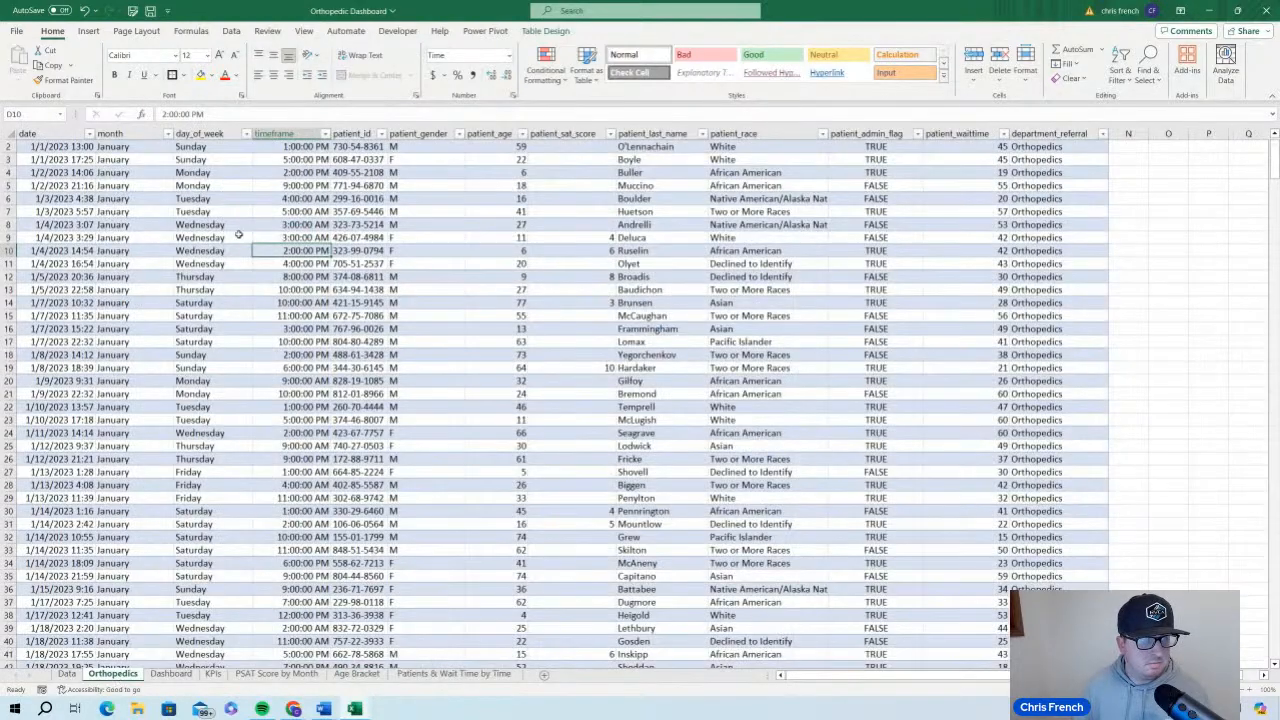
click(90, 31)
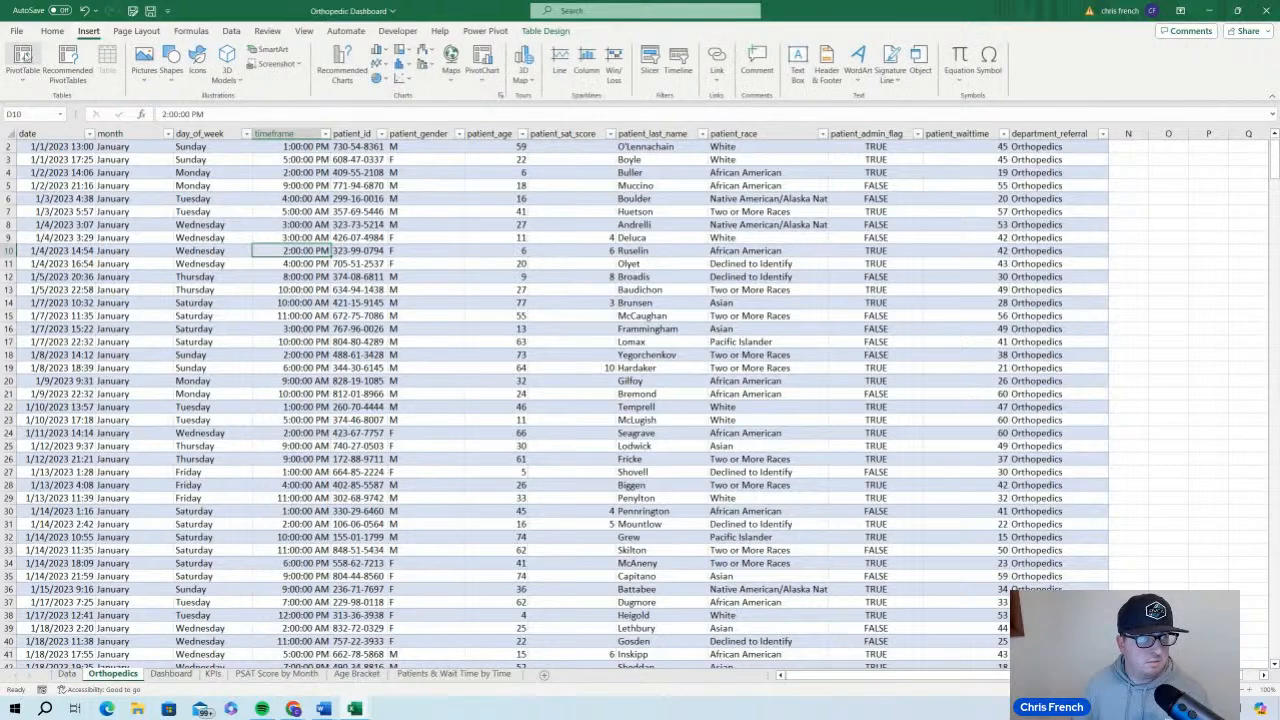
click(22, 62)
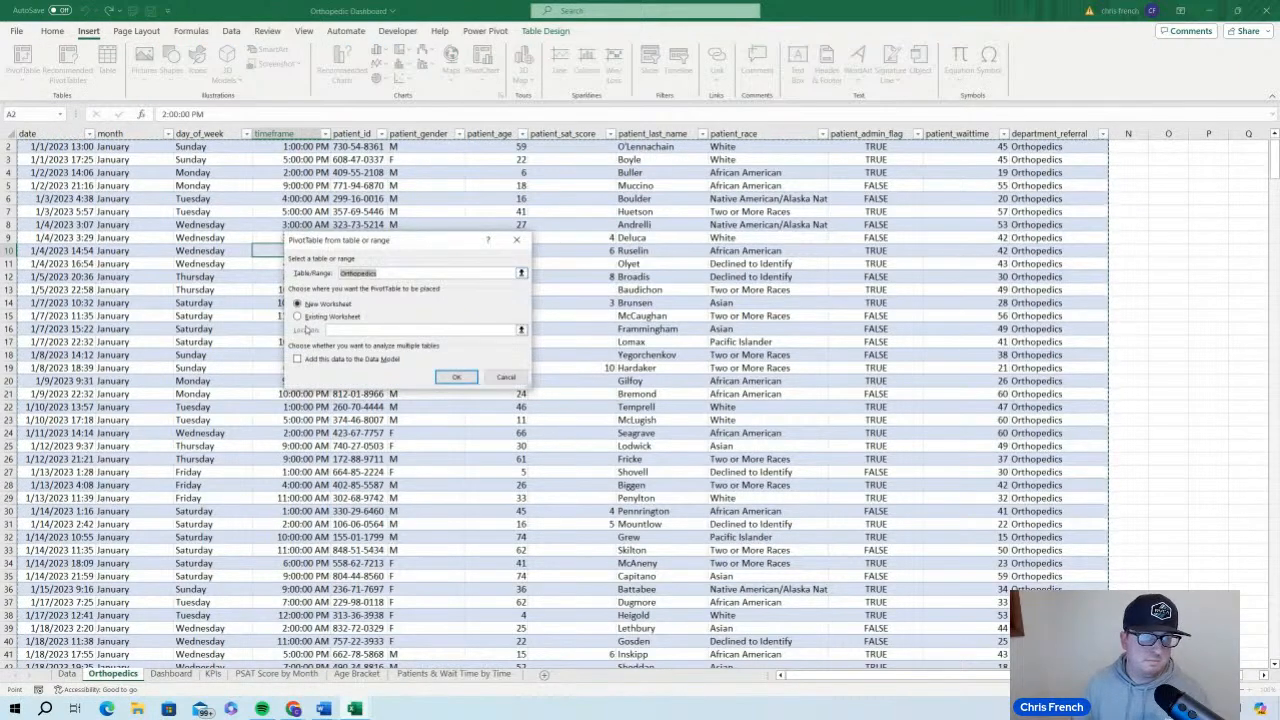
click(355, 330)
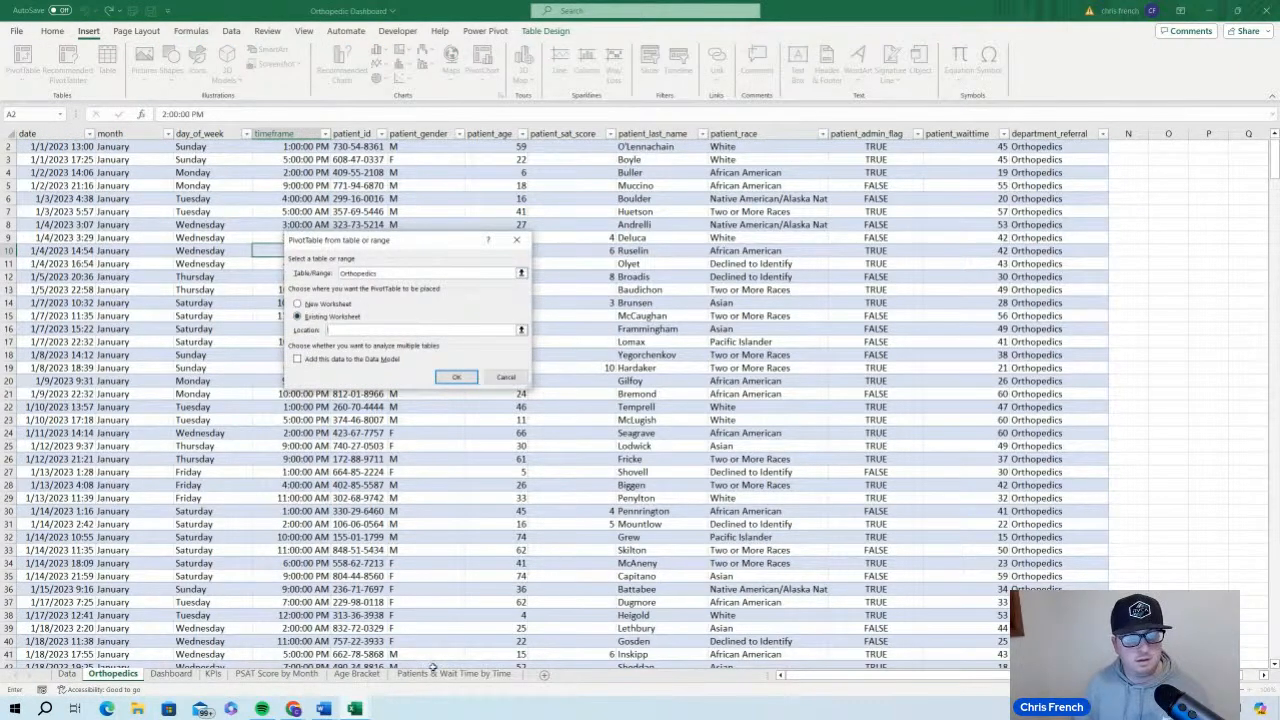
click(440, 673)
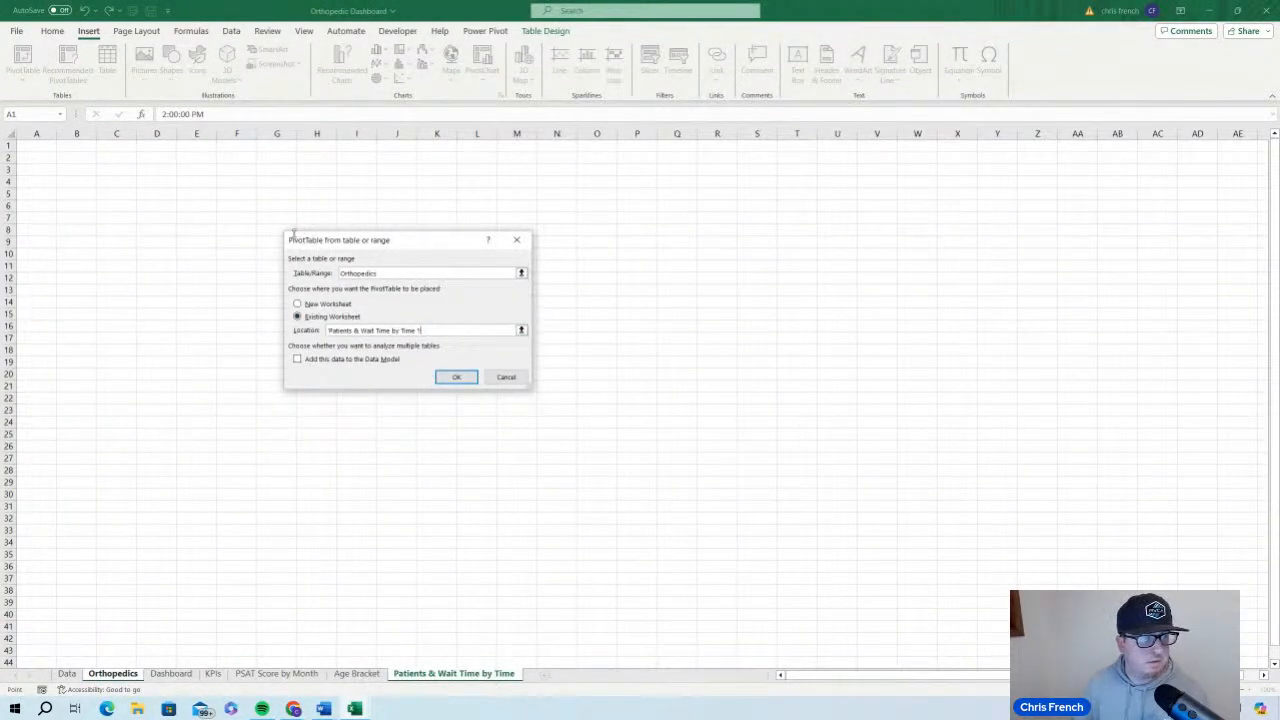
click(116, 194)
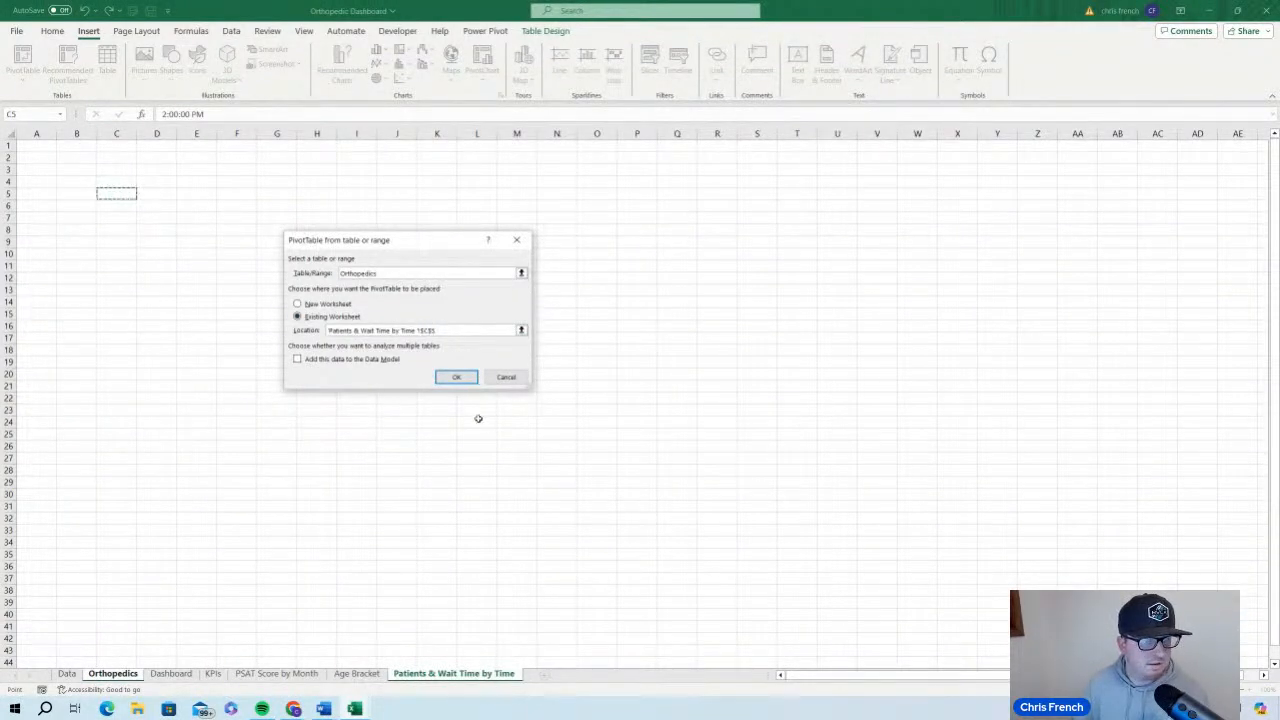
click(456, 378)
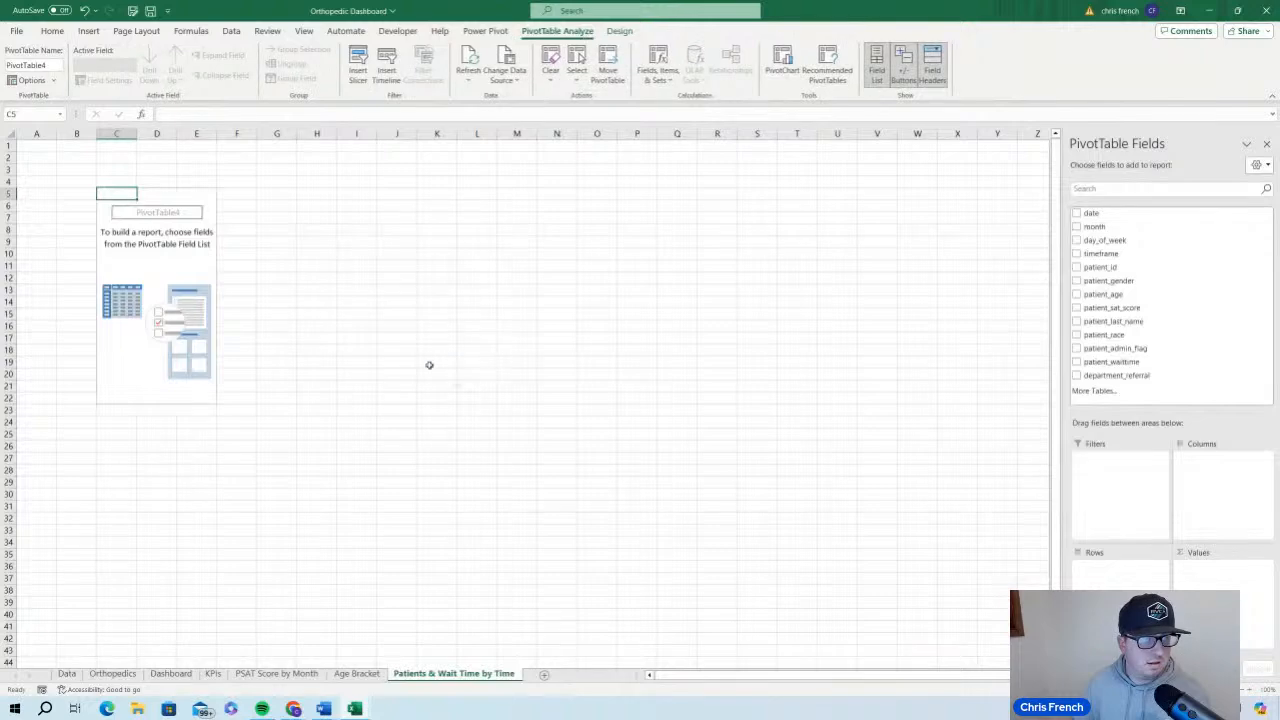
Rename the new PivotTable on the Patients & Wait Time by Time sheet as WaitTime
click(57, 65)
double_click(57, 65)
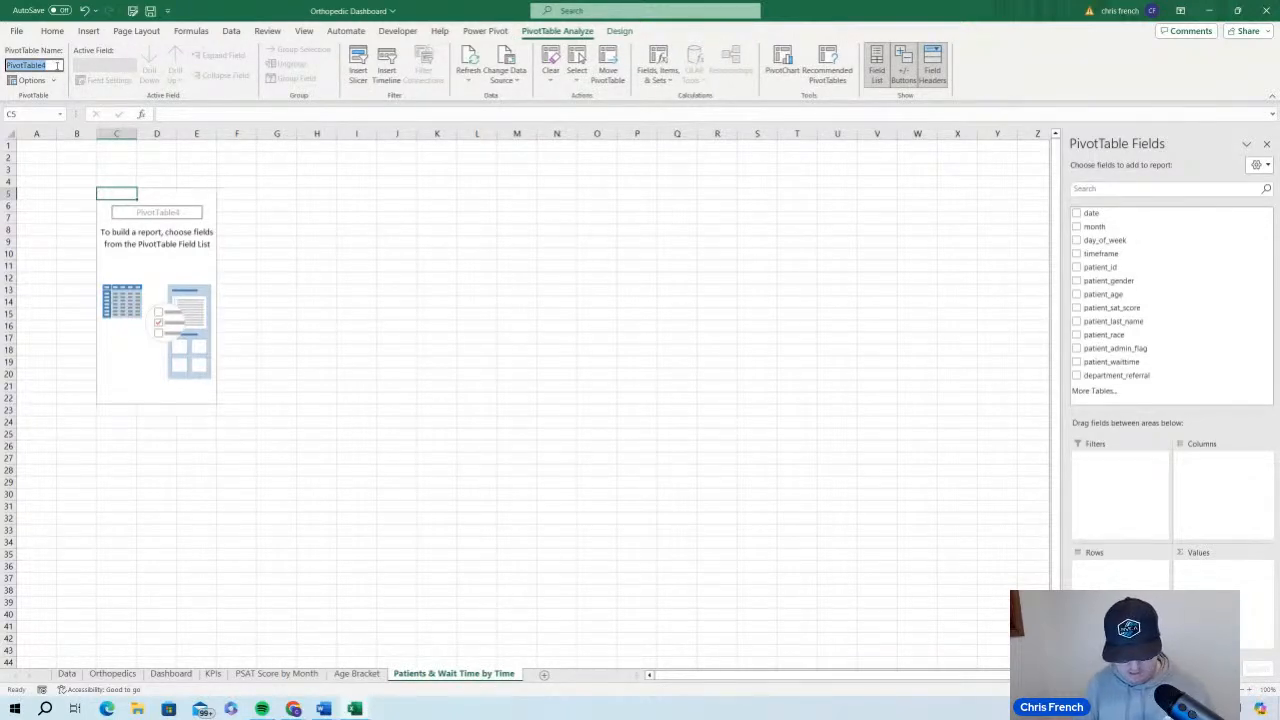
text(WaitTime)
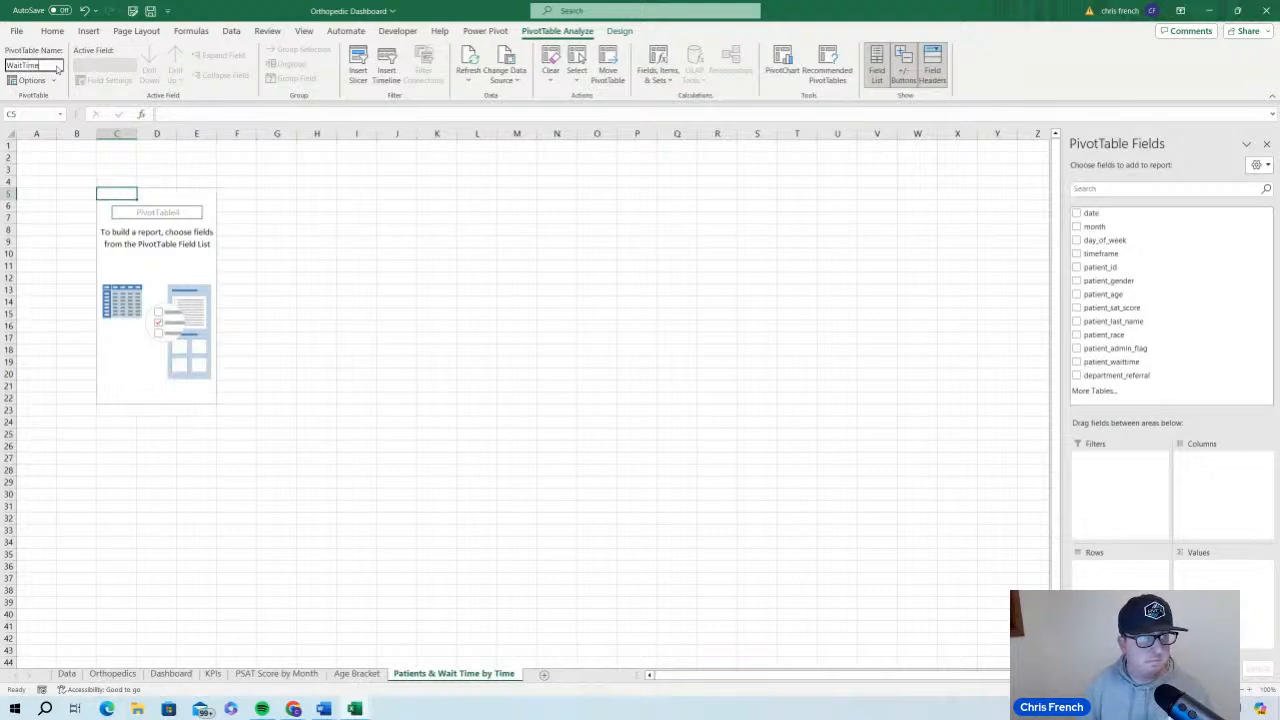
key(Return)
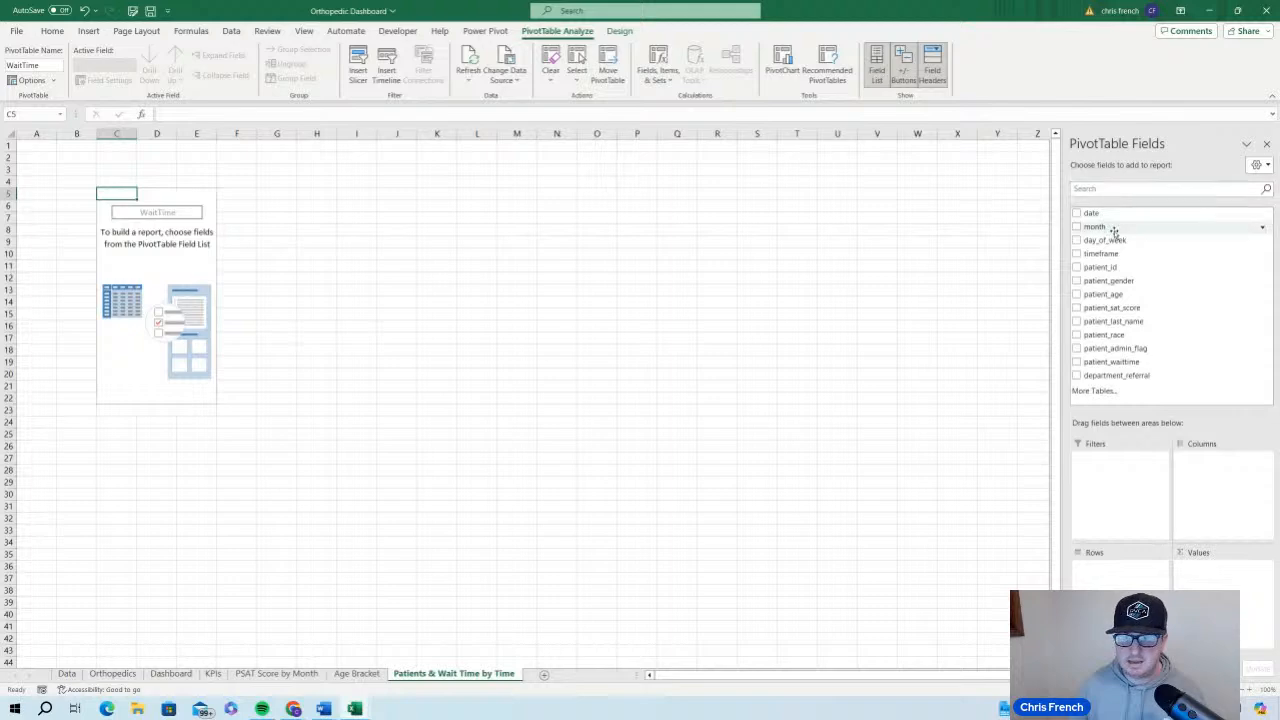
Add timeframe as the row field of the WaitTime PivotTable and remove the automatic Hours (timeframe) grouping from the rows
drag(1114, 253, 1137, 578)
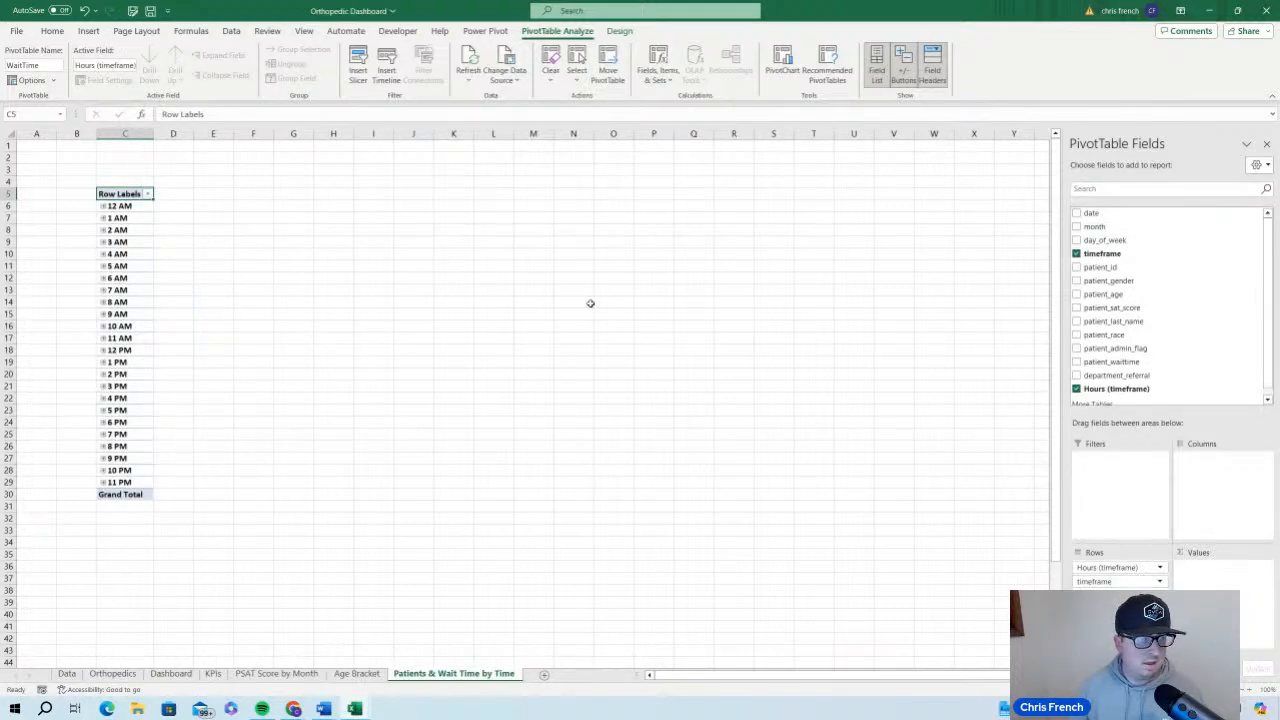
click(1159, 569)
click(1137, 541)
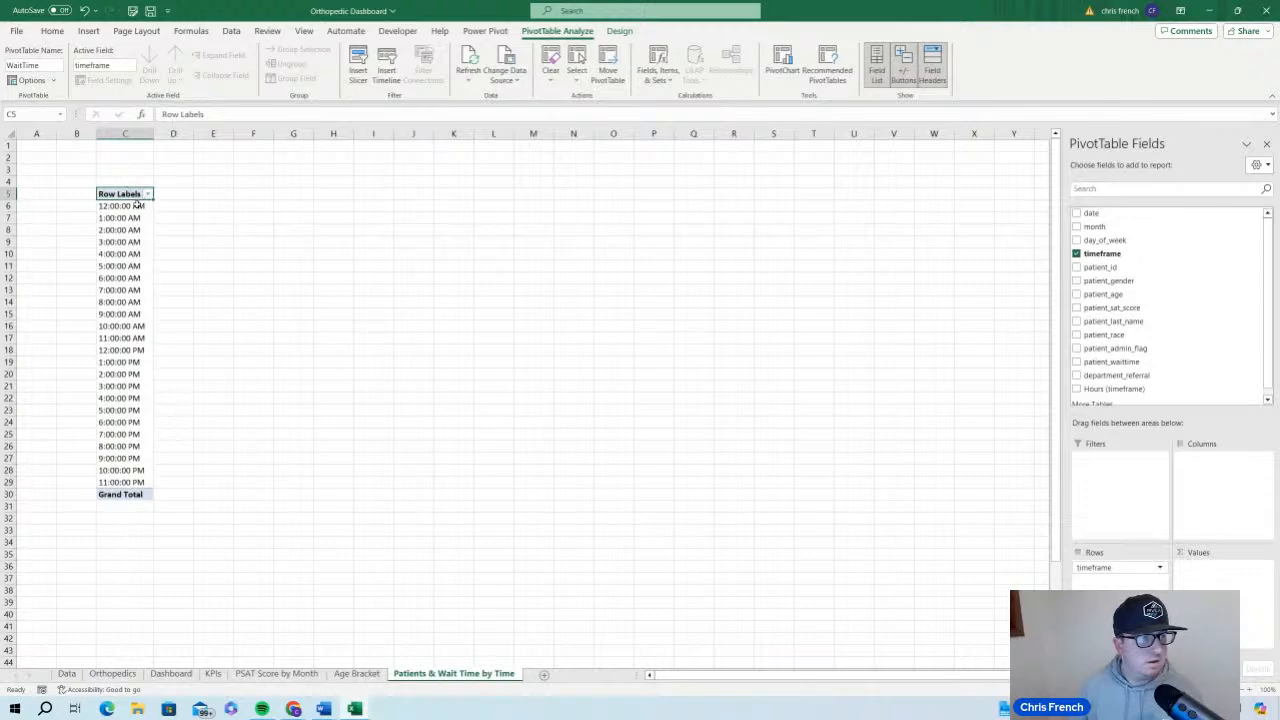
Format the hour row labels of the WaitTime PivotTable (C6:C29) with the 1:30 PM time type, without seconds
click(138, 205)
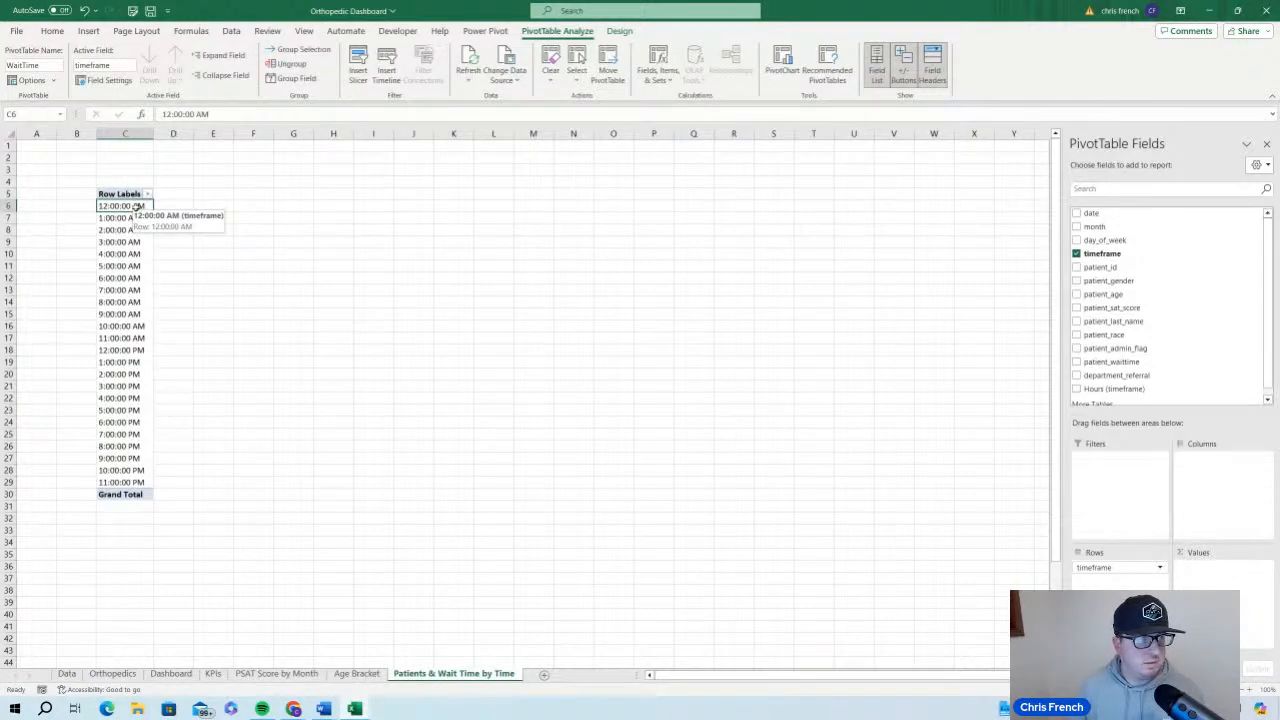
click(55, 31)
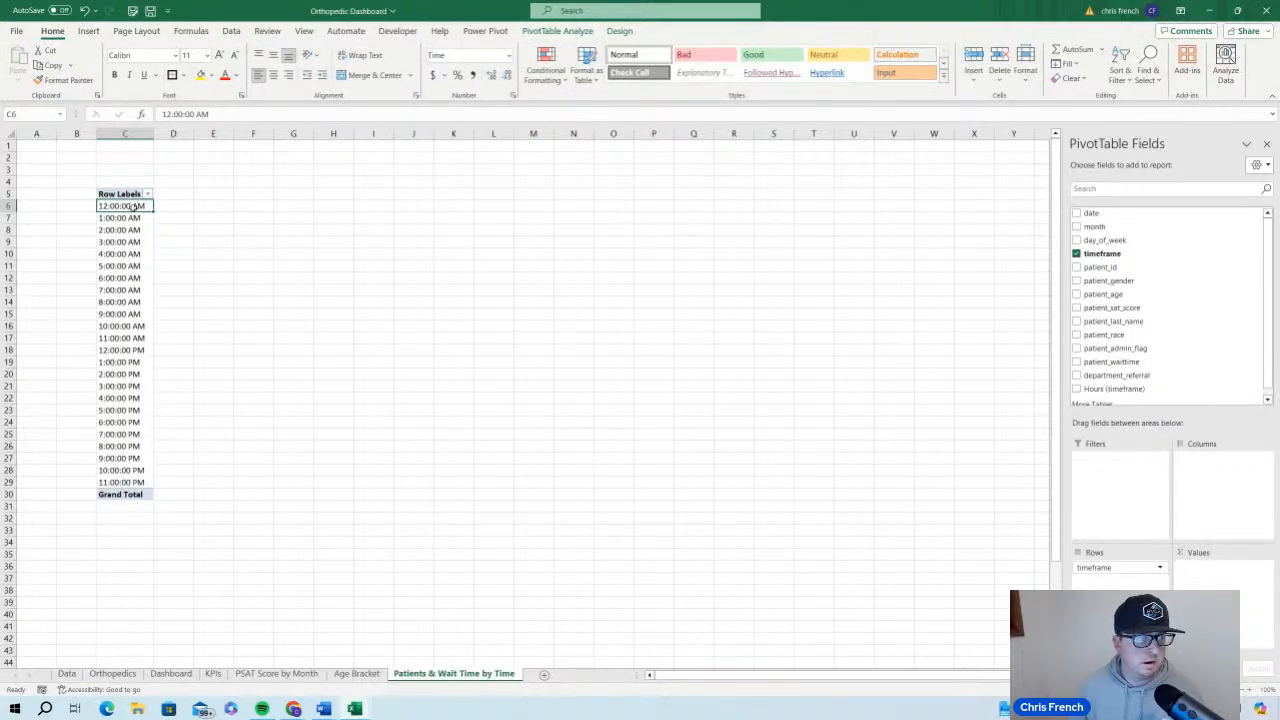
drag(128, 206, 136, 484)
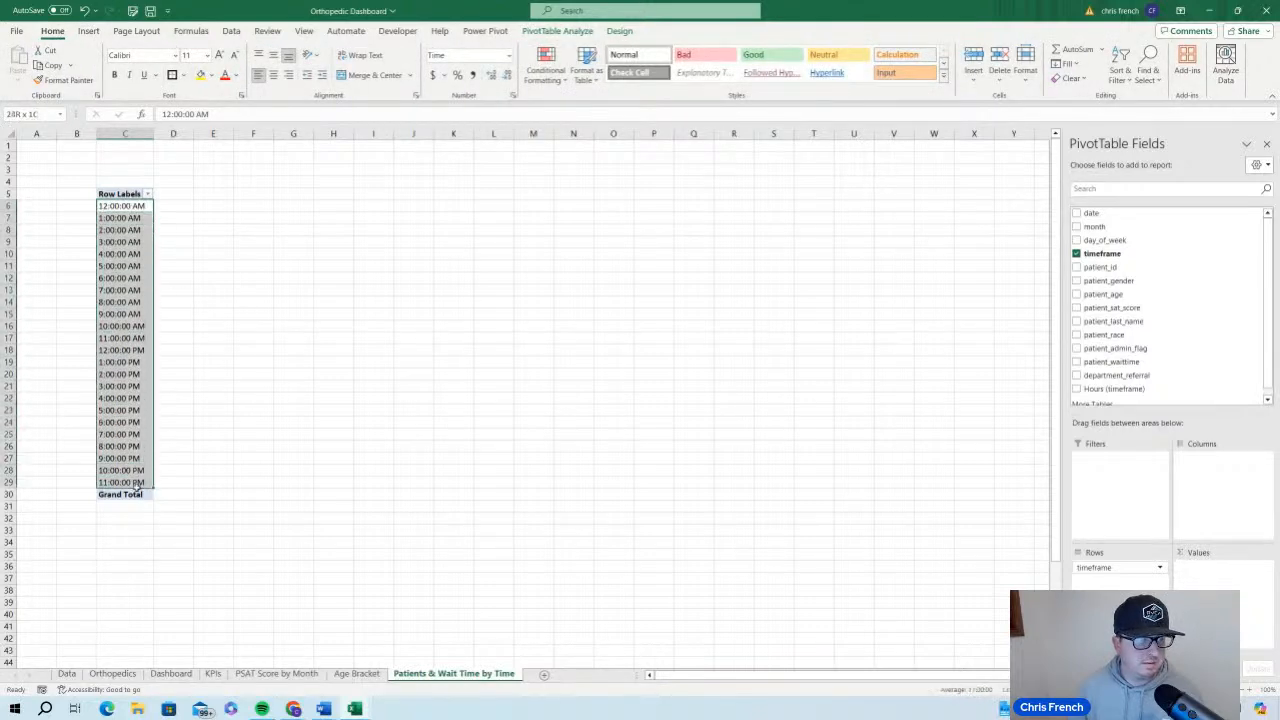
click(509, 56)
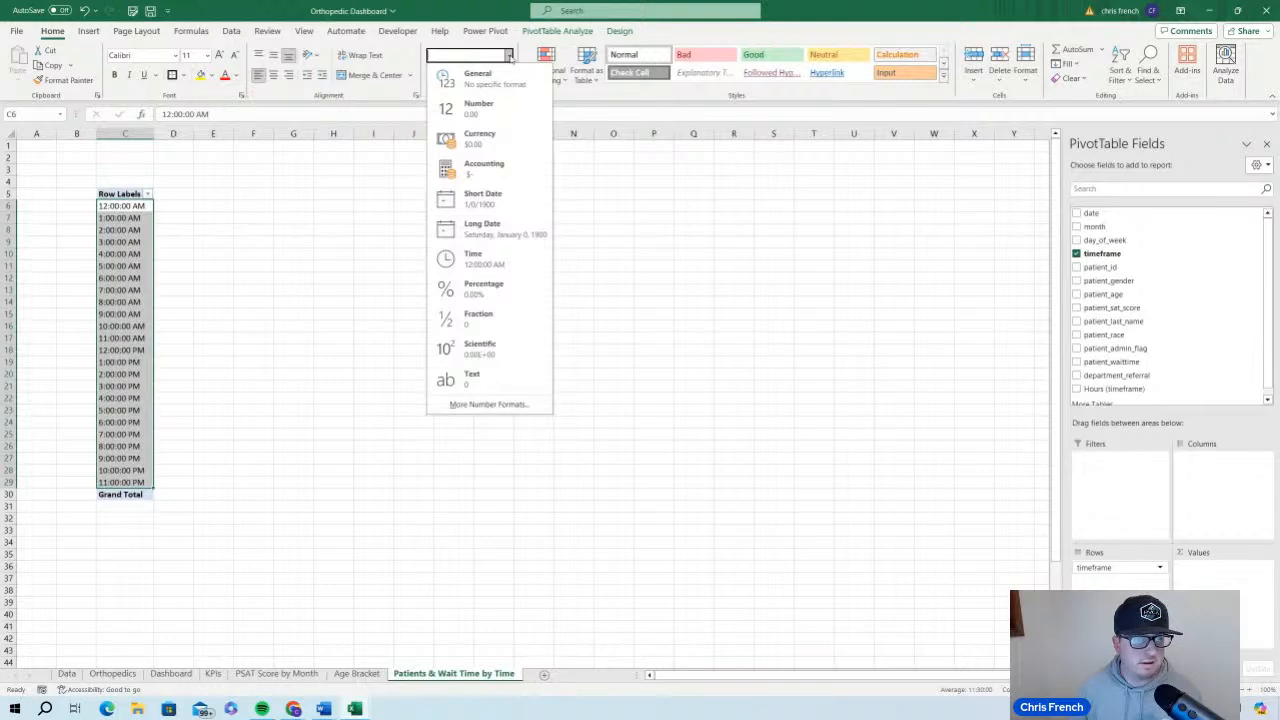
click(510, 57)
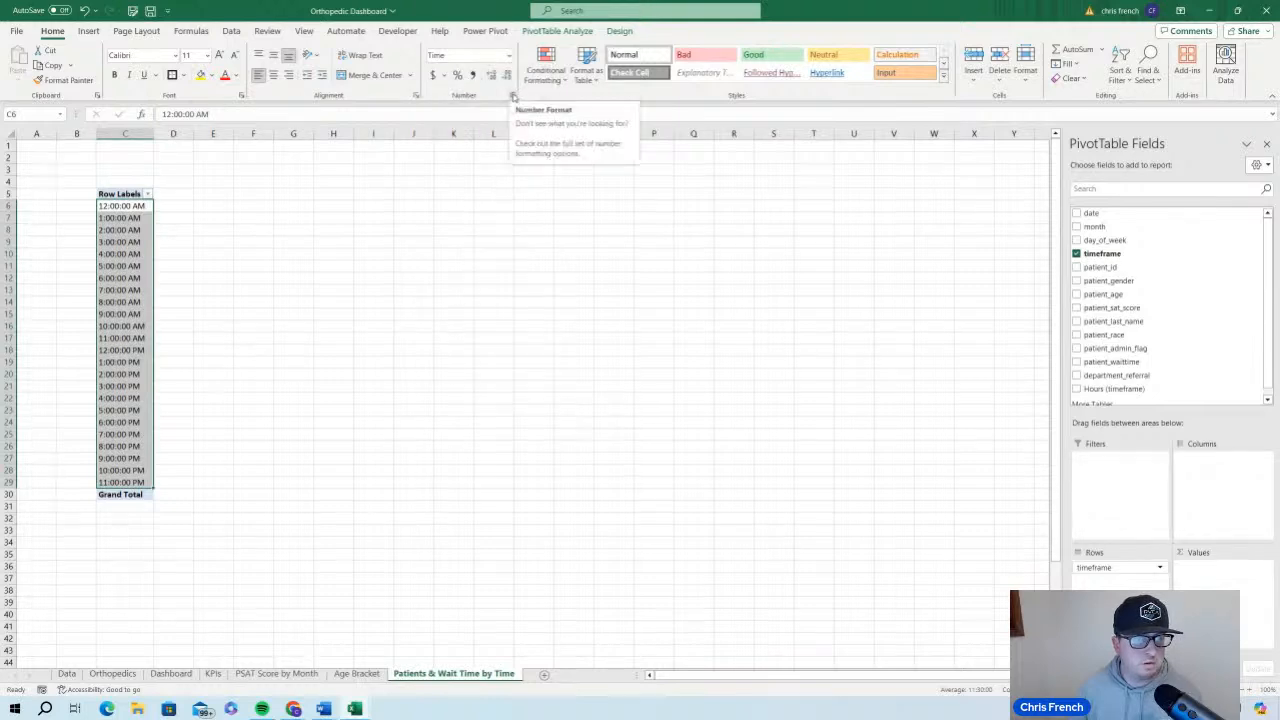
click(513, 95)
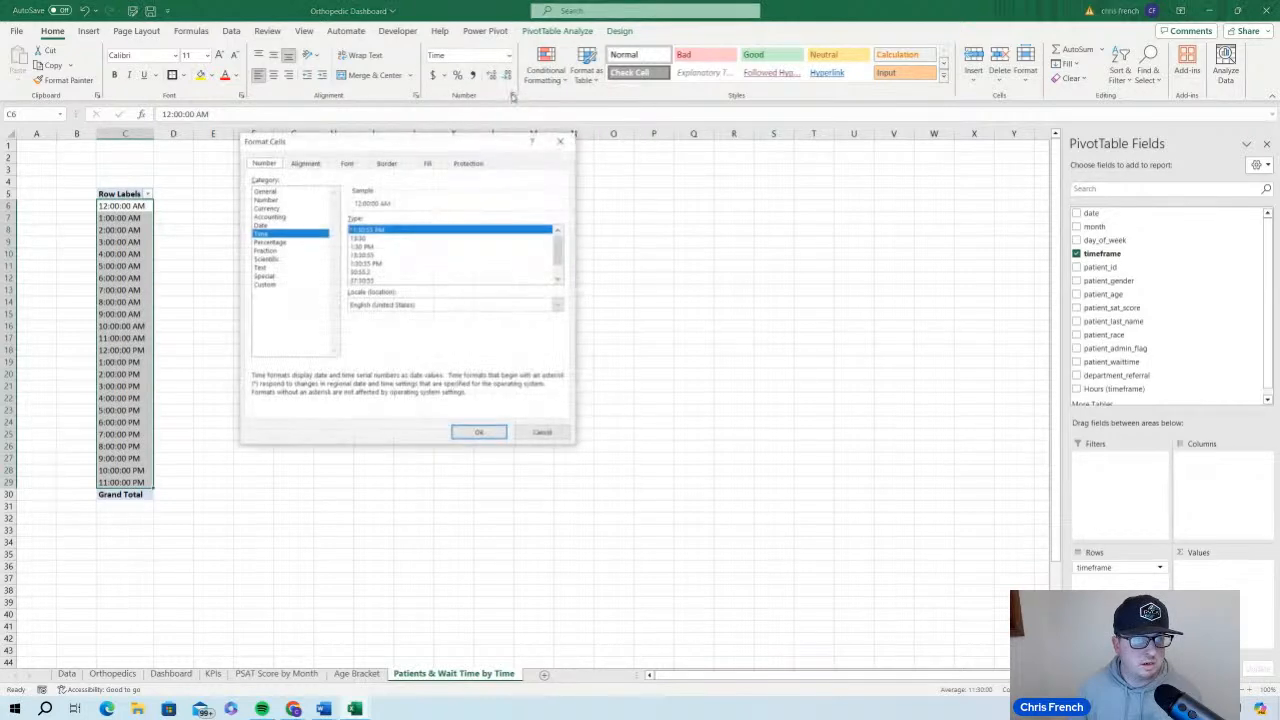
click(399, 247)
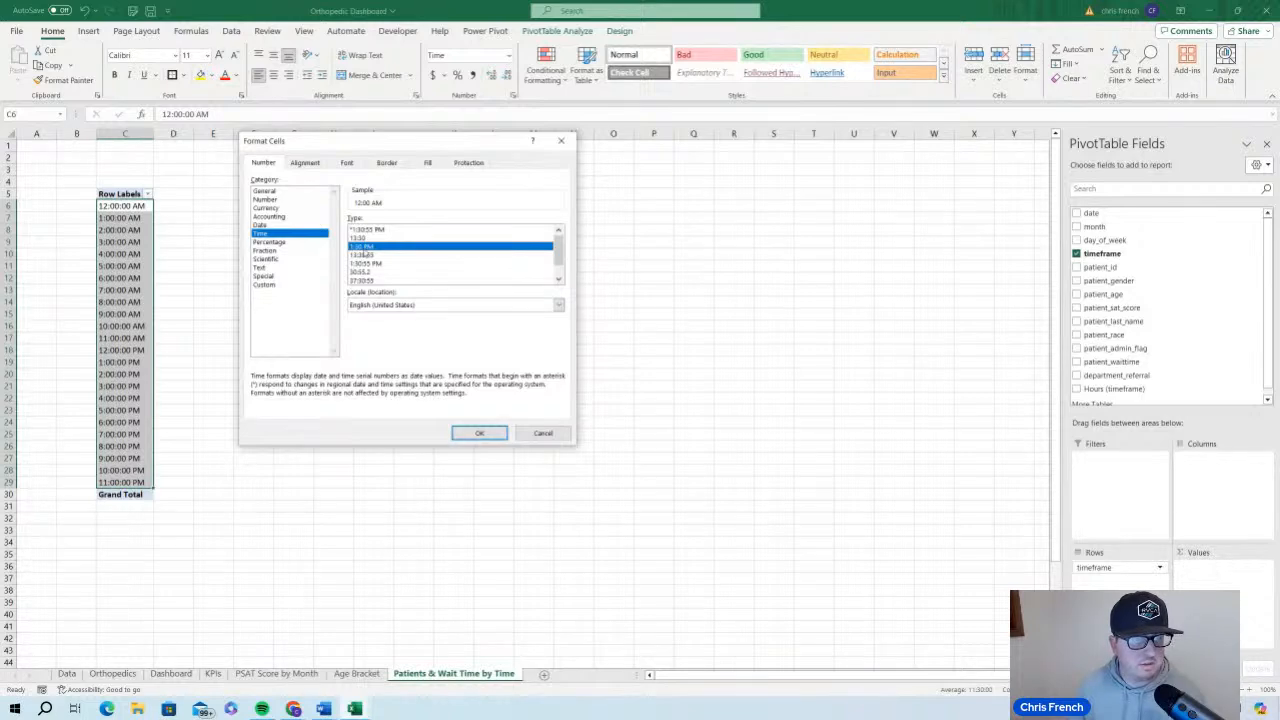
click(472, 434)
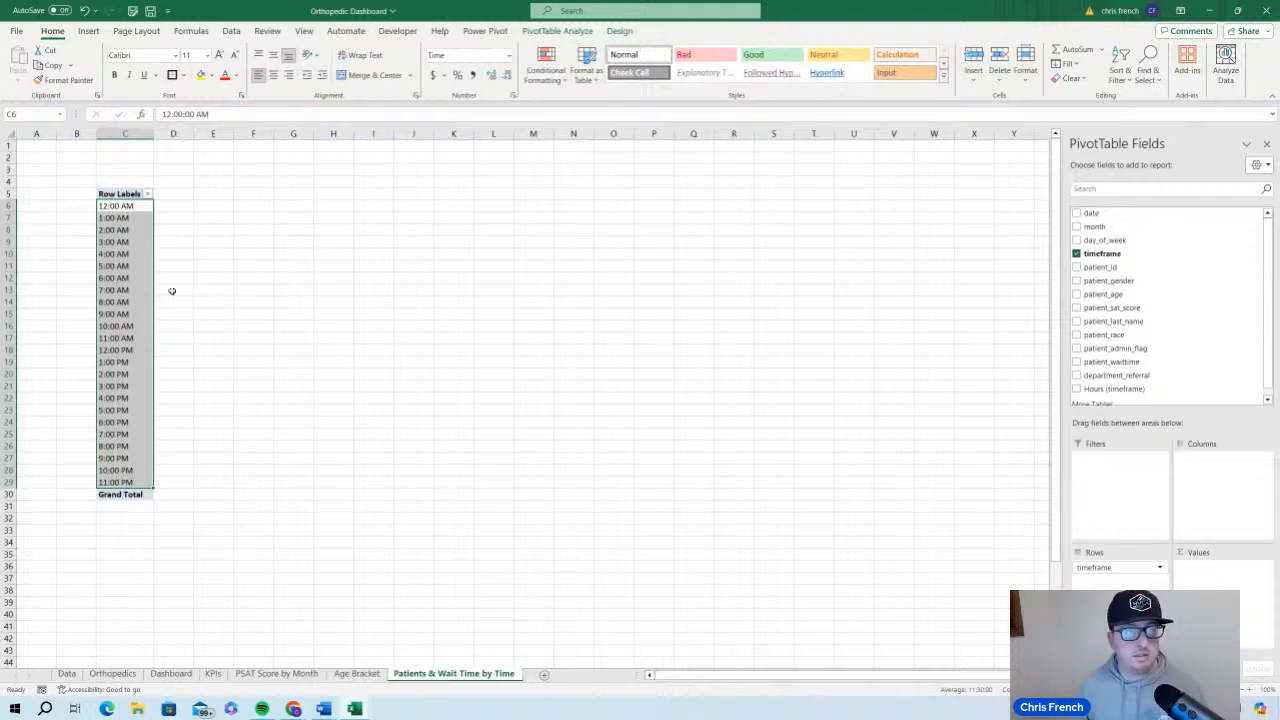
click(206, 267)
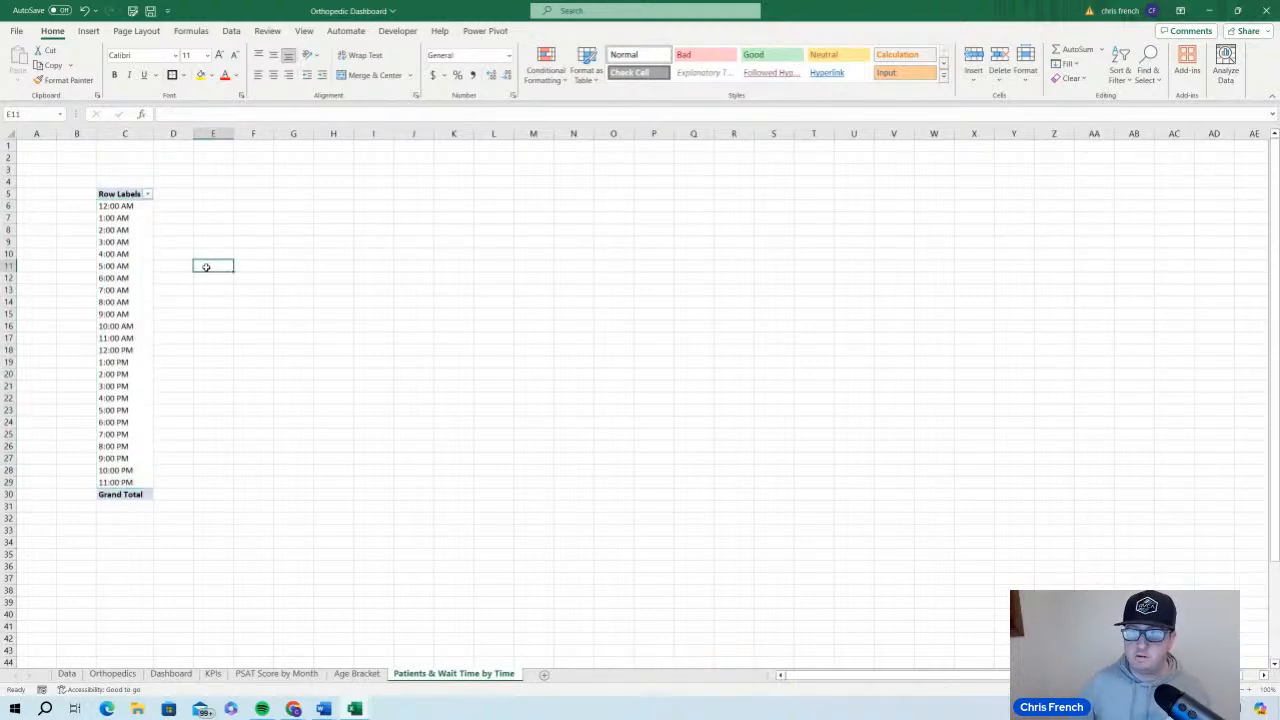
Add patient_waittime and patient_id as value fields of the WaitTime PivotTable
click(125, 280)
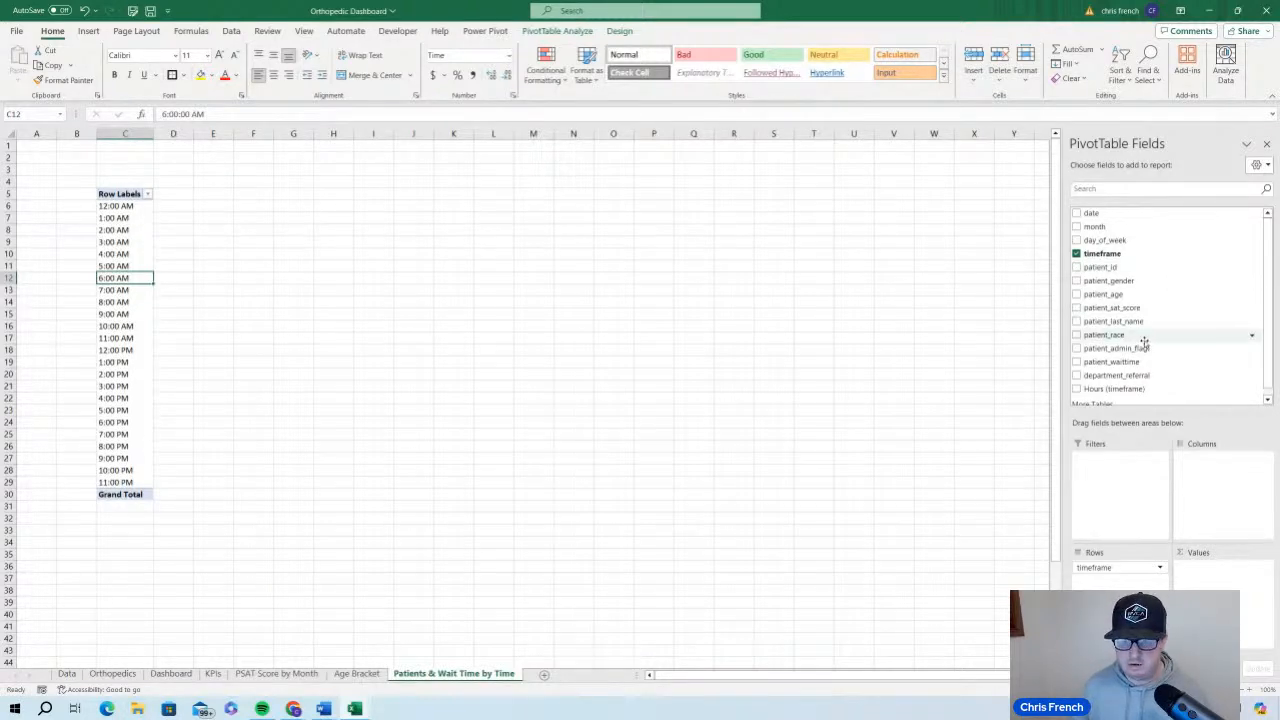
drag(1147, 364, 1218, 580)
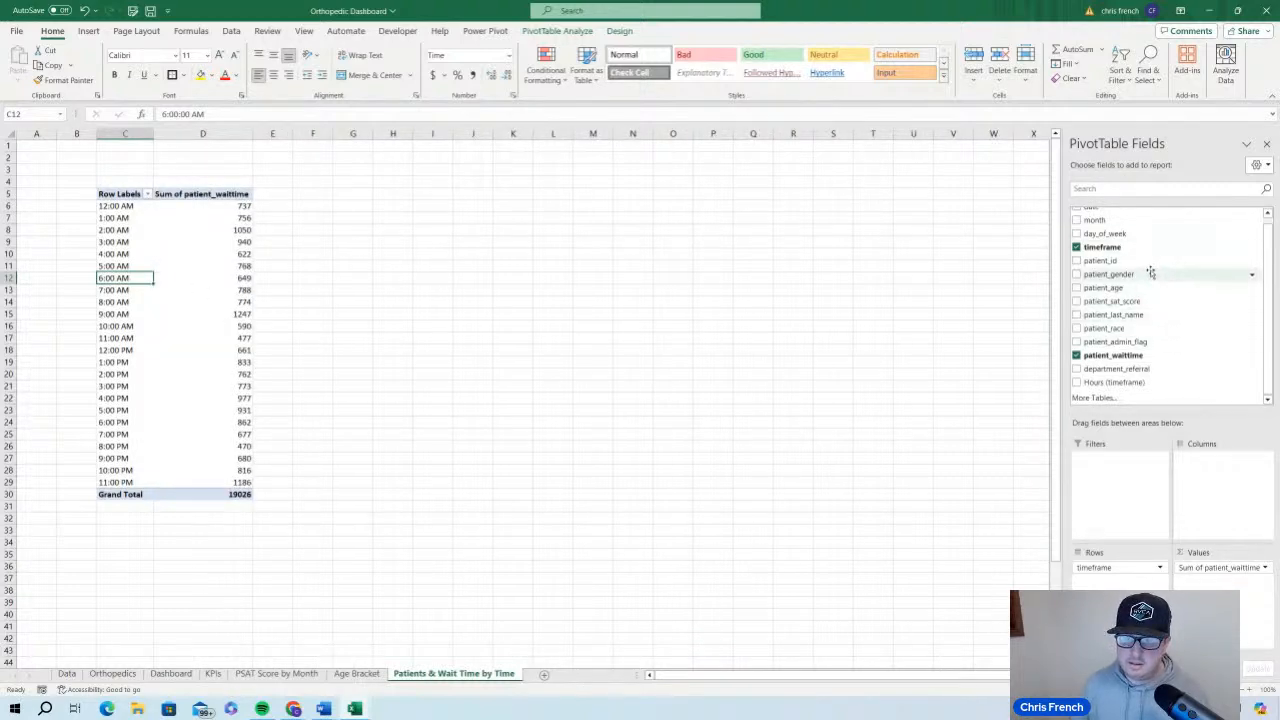
drag(1150, 261, 1226, 588)
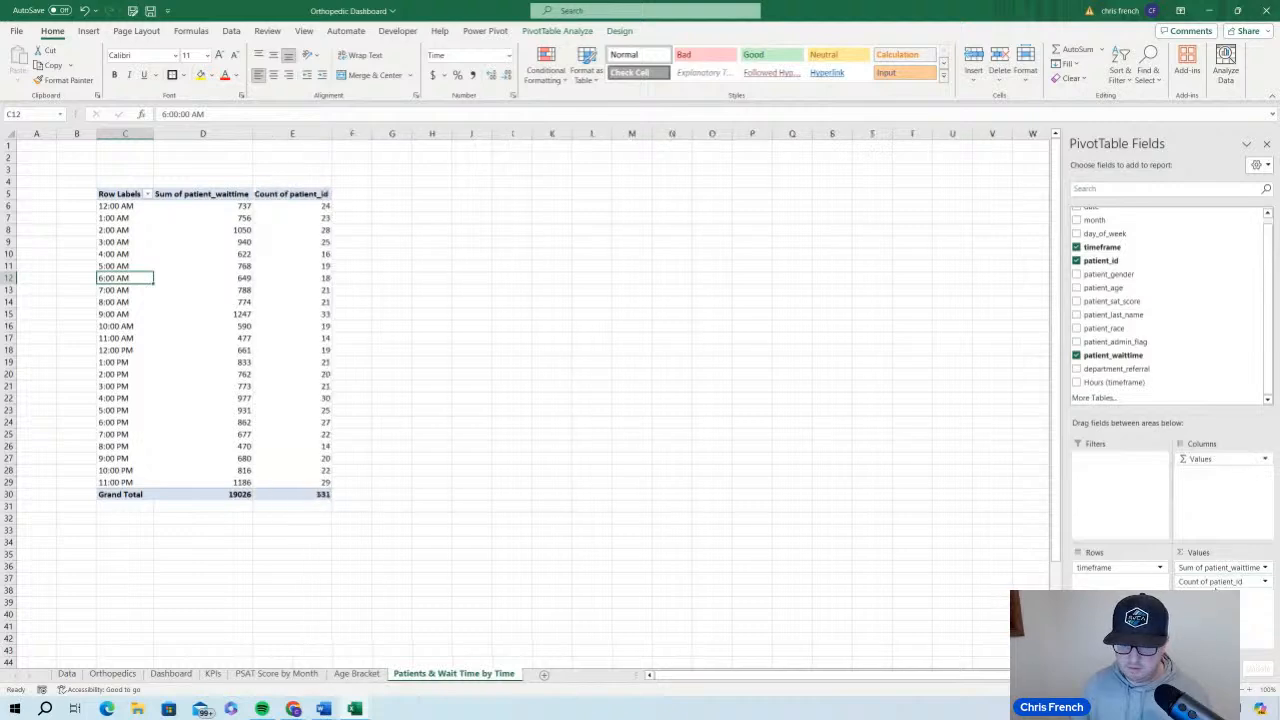
mouse_move(215, 220)
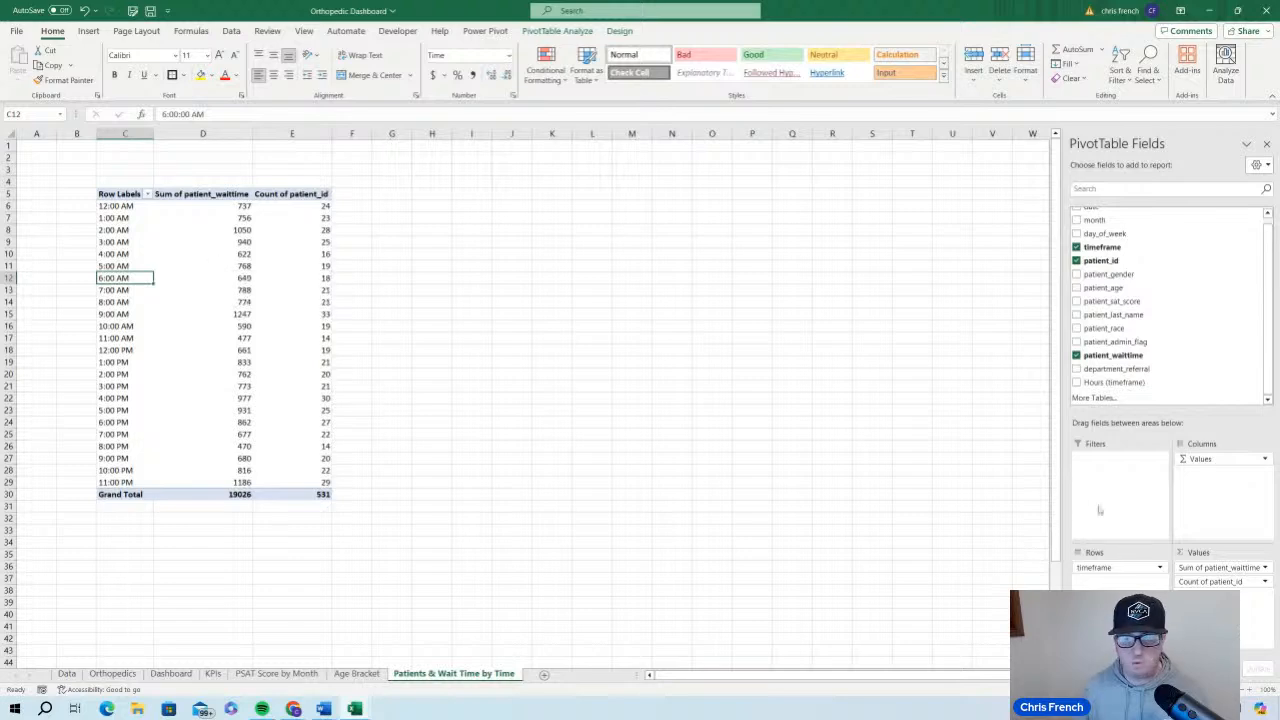
Summarize the patient_waittime value field by Average
click(1266, 567)
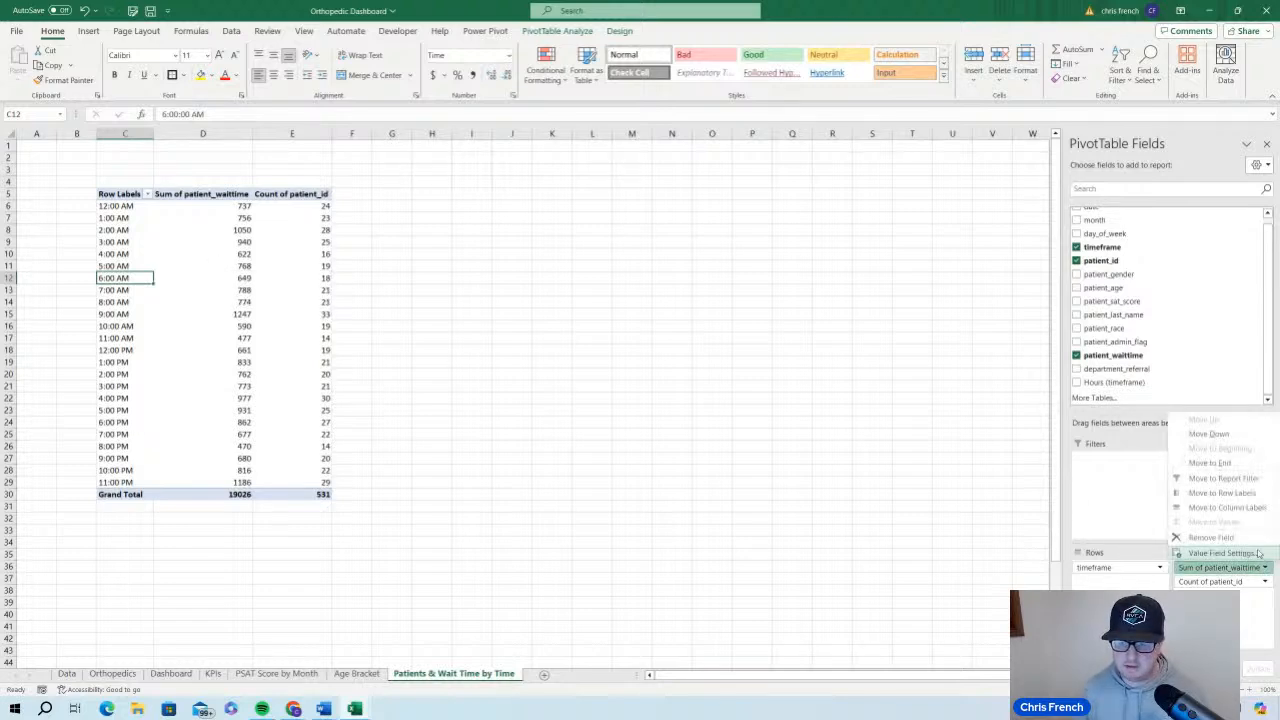
click(1222, 553)
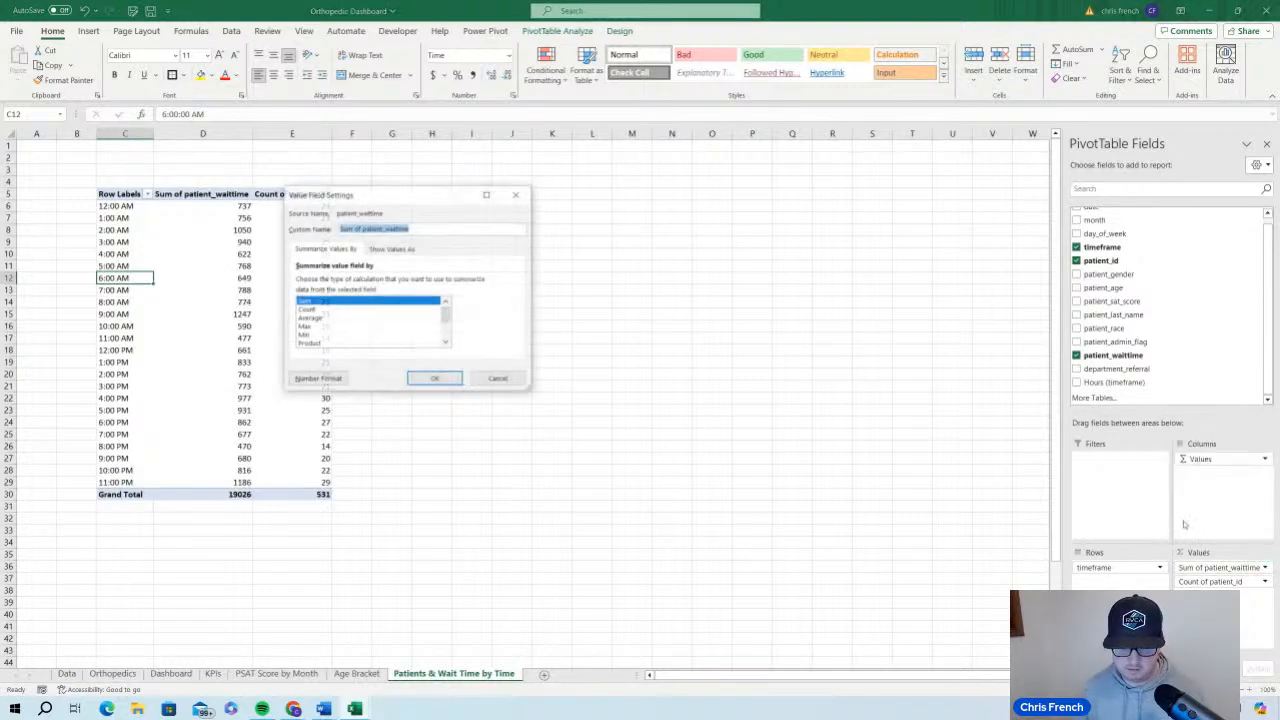
click(380, 318)
click(435, 379)
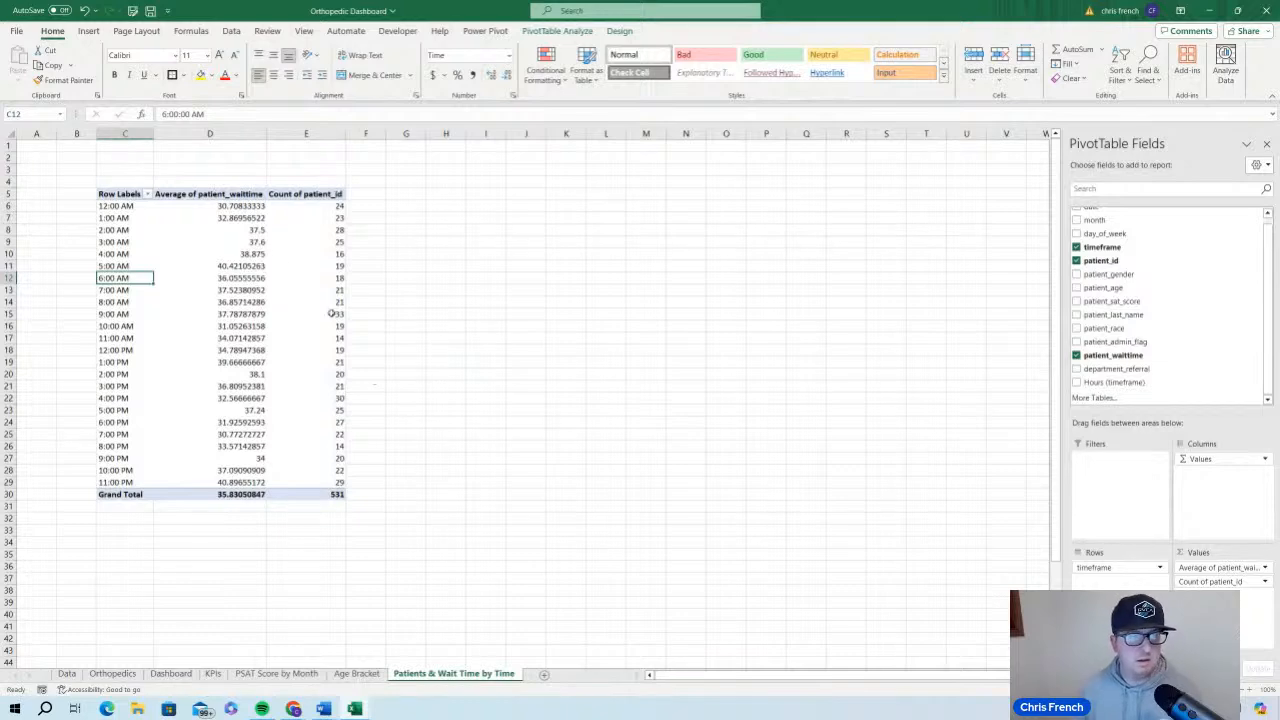
Reduce the average patient_waittime values in D6:D30 to whole numbers with no decimal places
drag(250, 208, 250, 496)
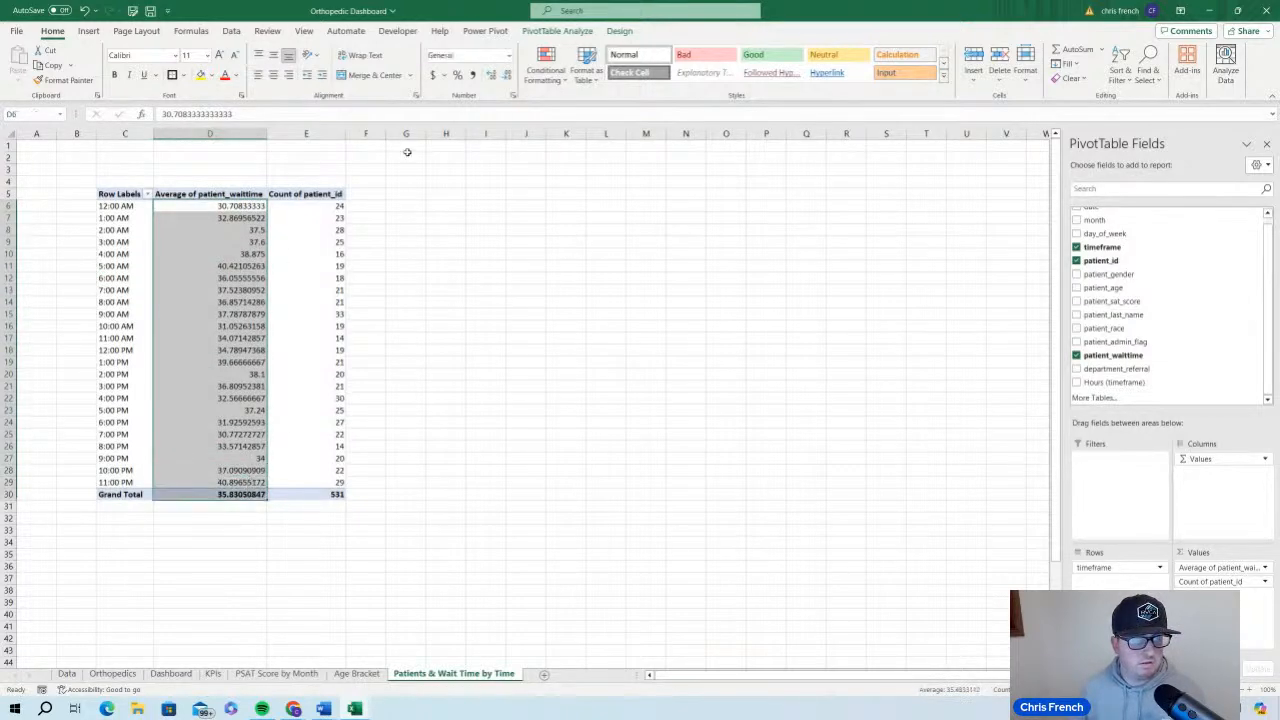
click(508, 77)
click(508, 77)
click(508, 77)
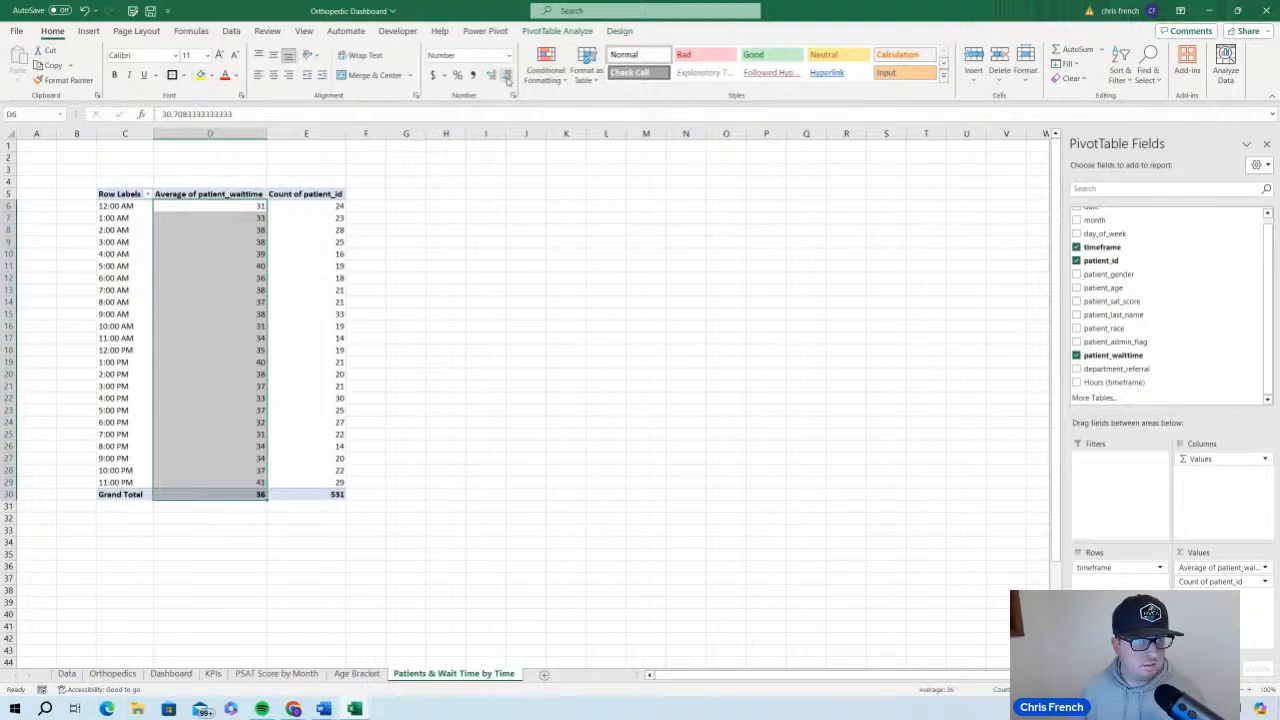
click(434, 339)
click(338, 338)
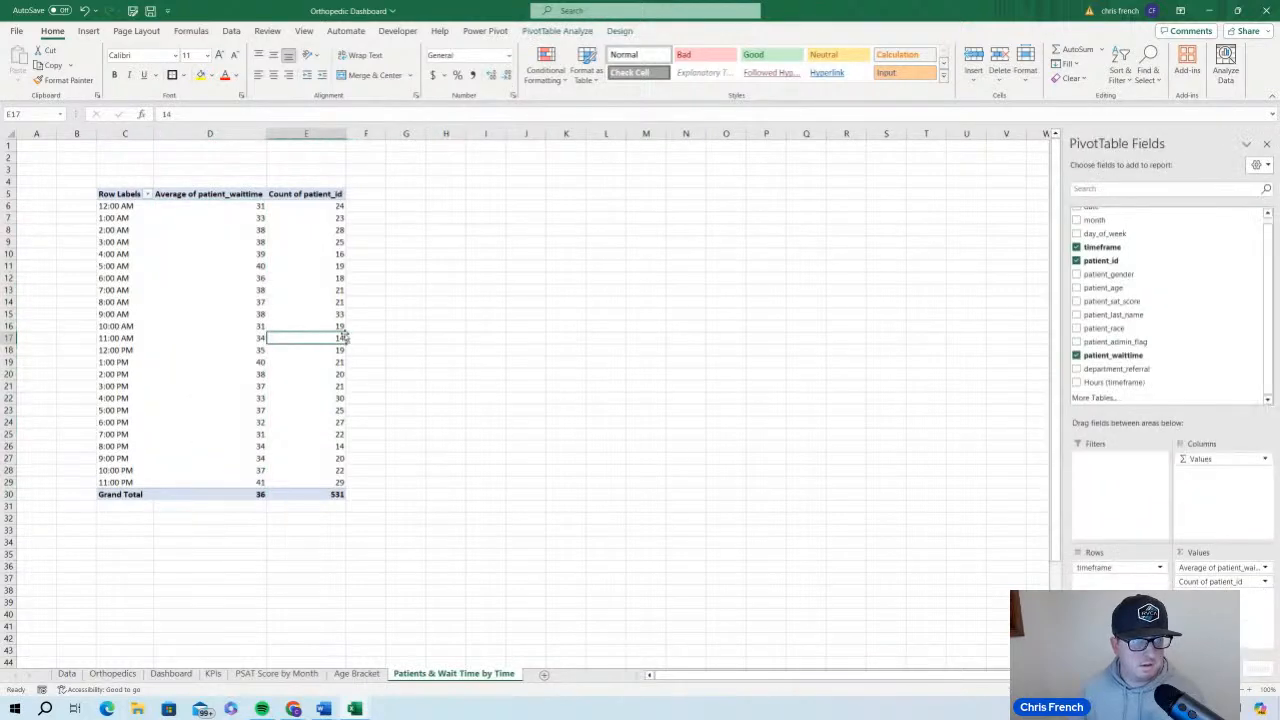
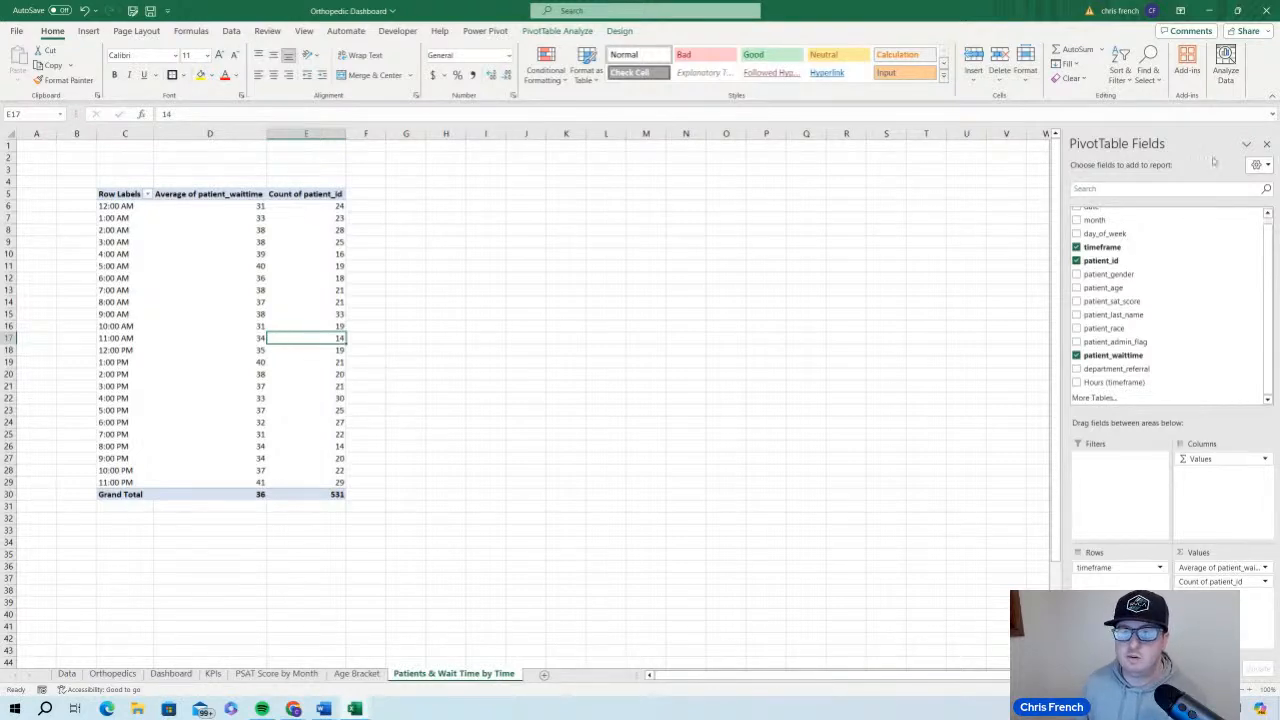
Review the PivotTables on the KPIs and PSAT Score by Month sheets for chart planning
click(216, 673)
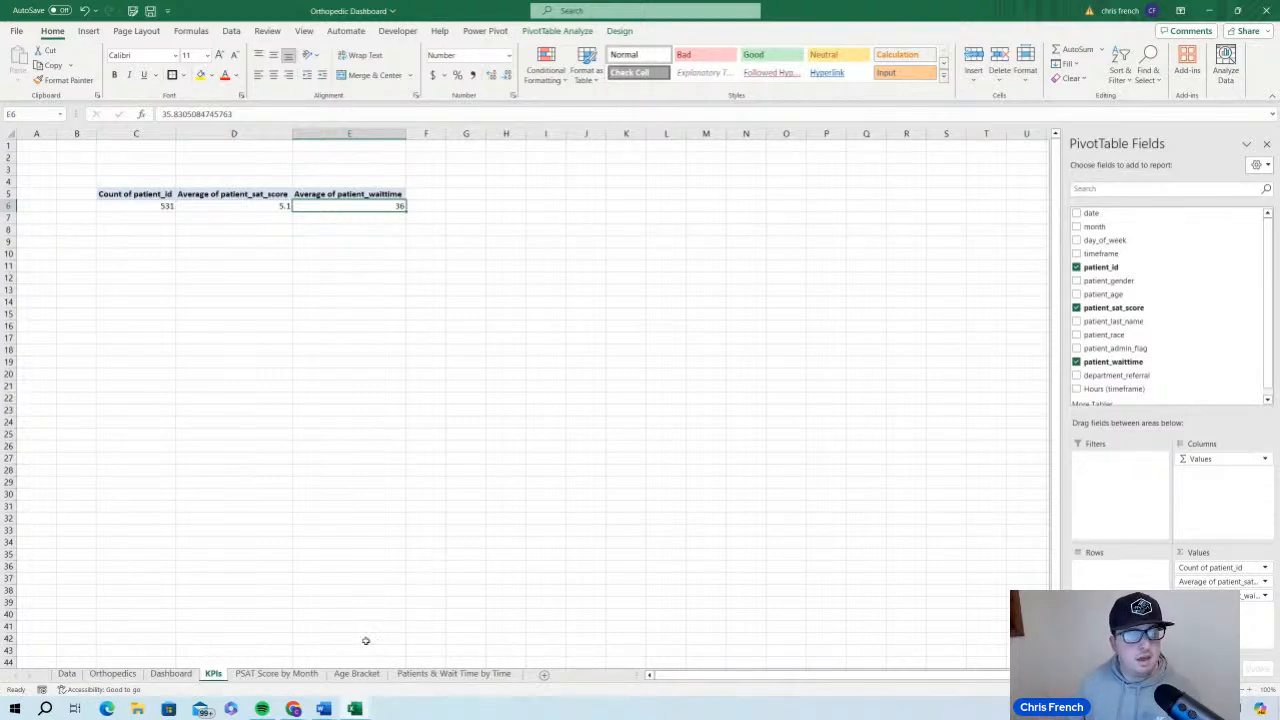
click(277, 673)
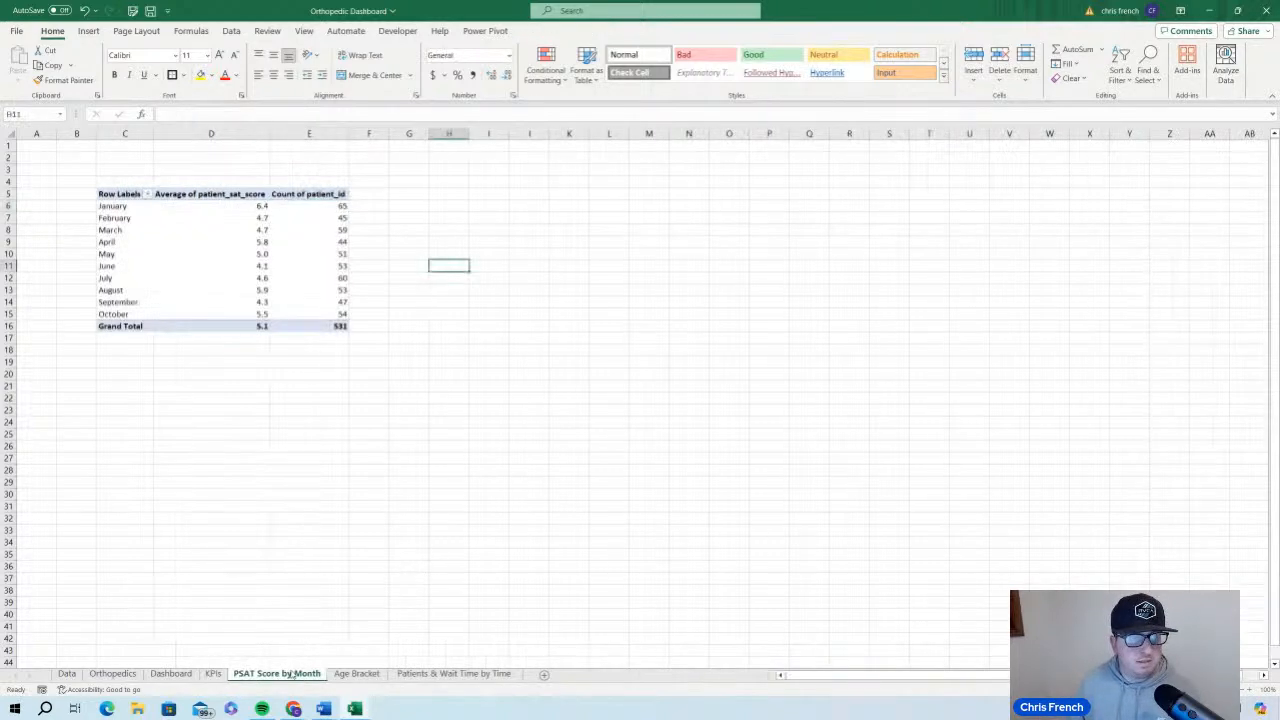
click(306, 241)
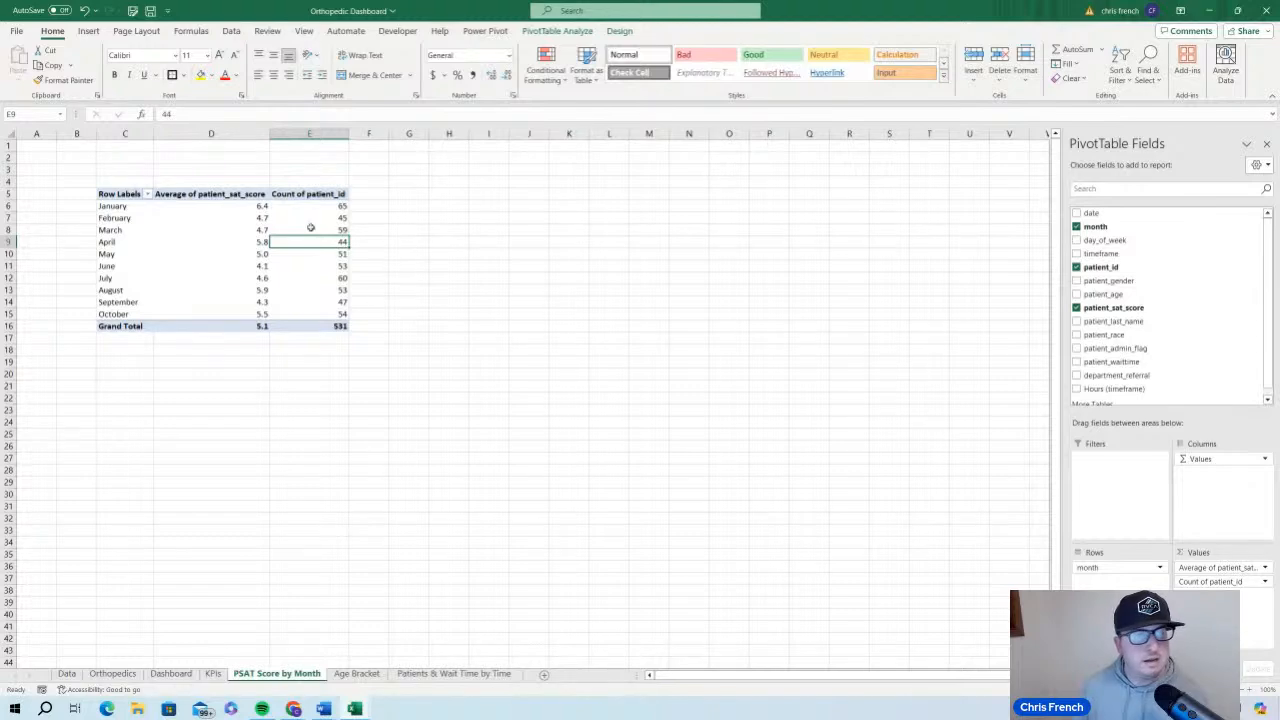
mouse_move(283, 218)
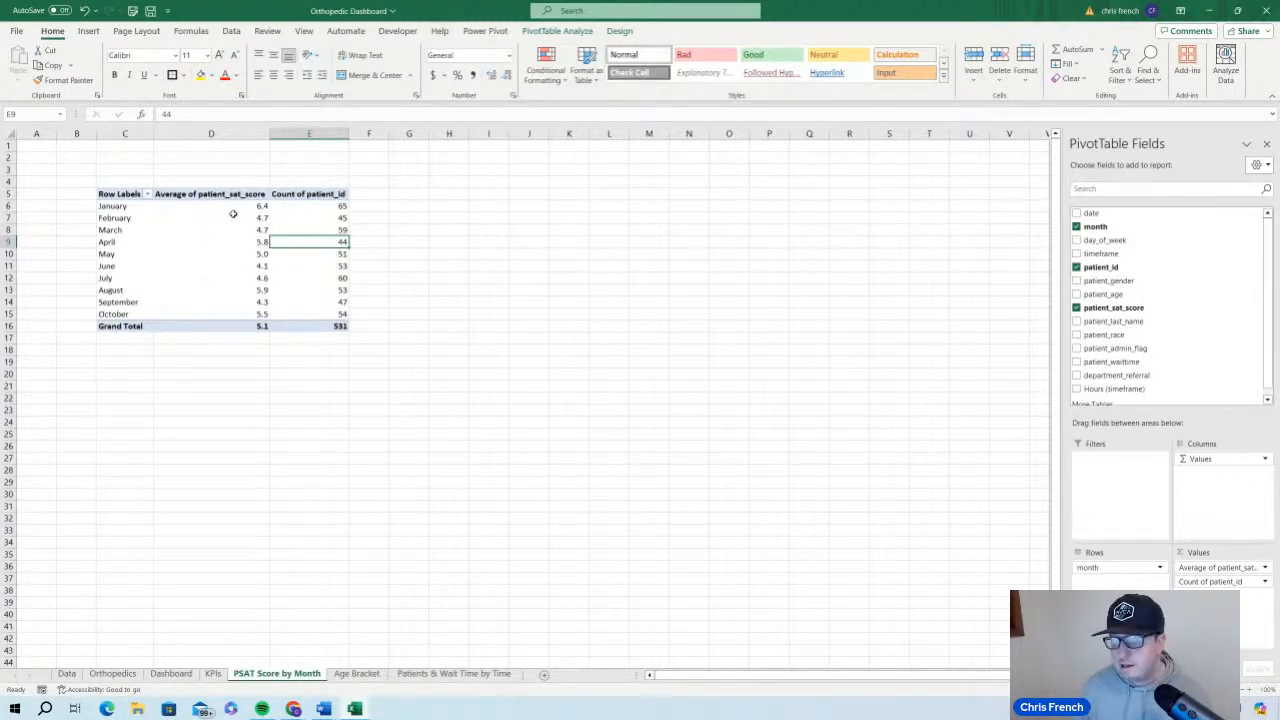
mouse_move(233, 214)
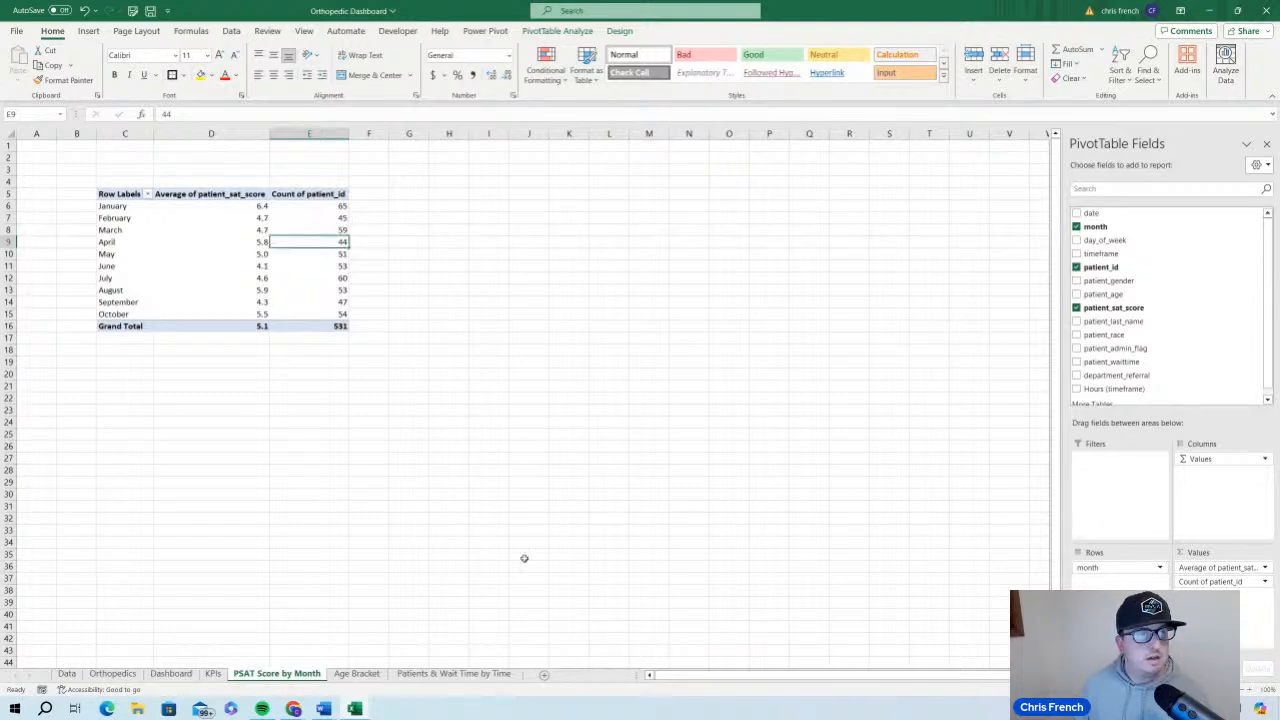
Insert a clustered column PivotChart from the Age Bracket PivotTable and place it beside the table, starting around cell G5
click(357, 673)
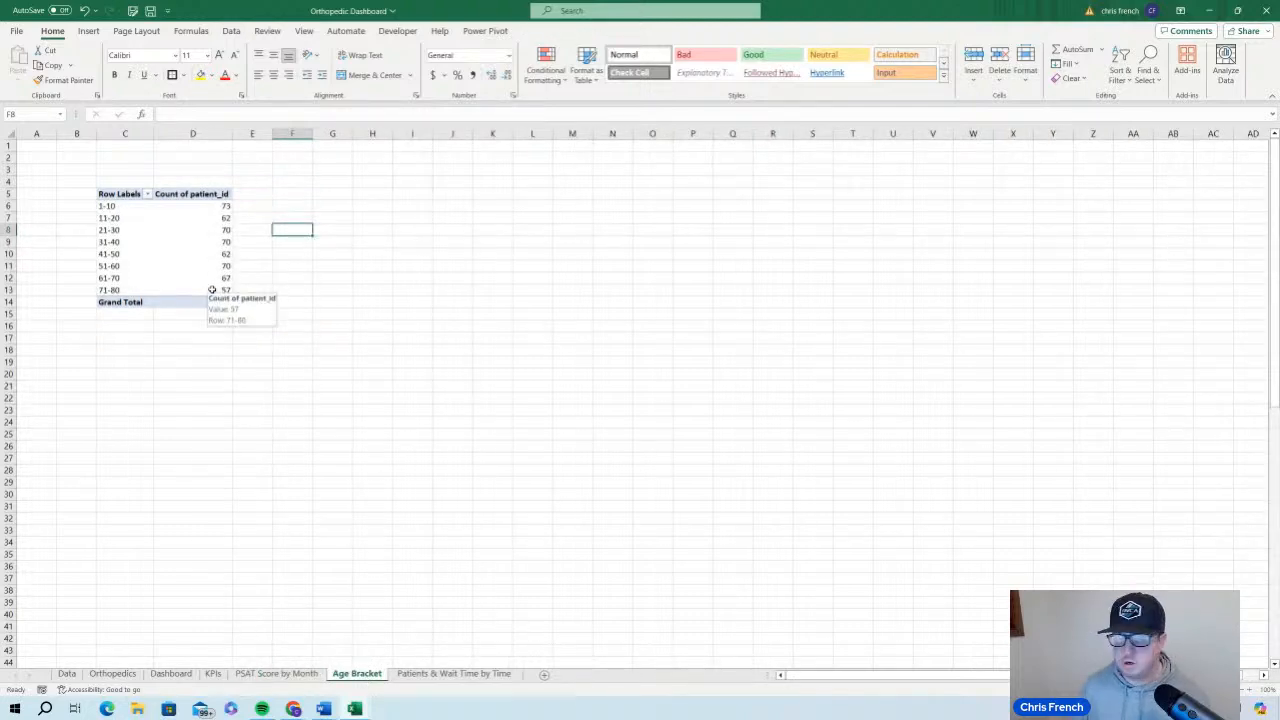
click(210, 246)
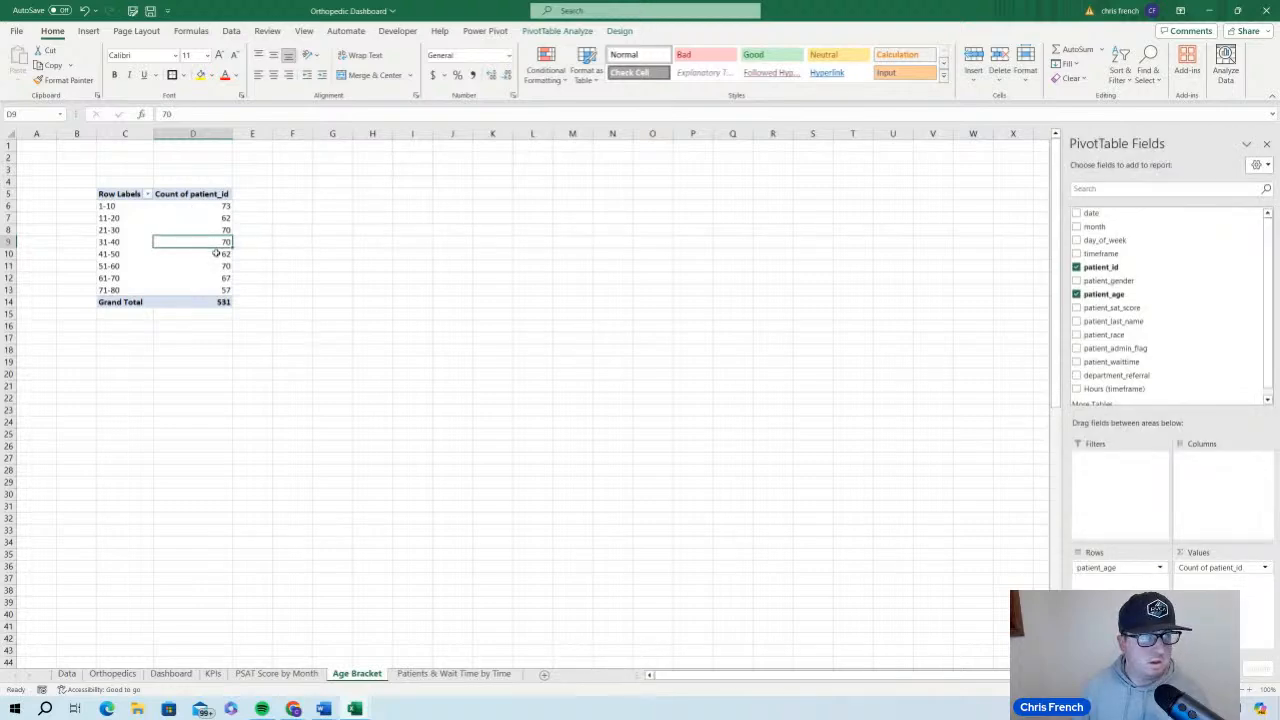
click(90, 31)
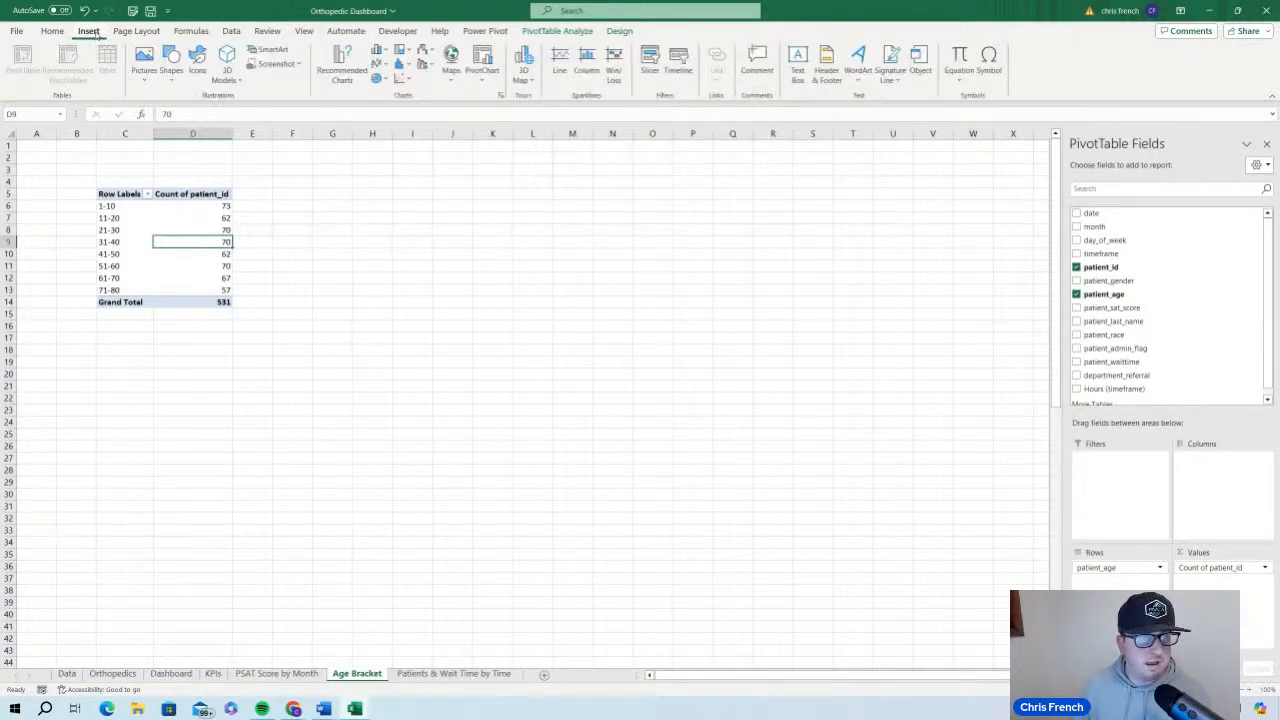
click(485, 62)
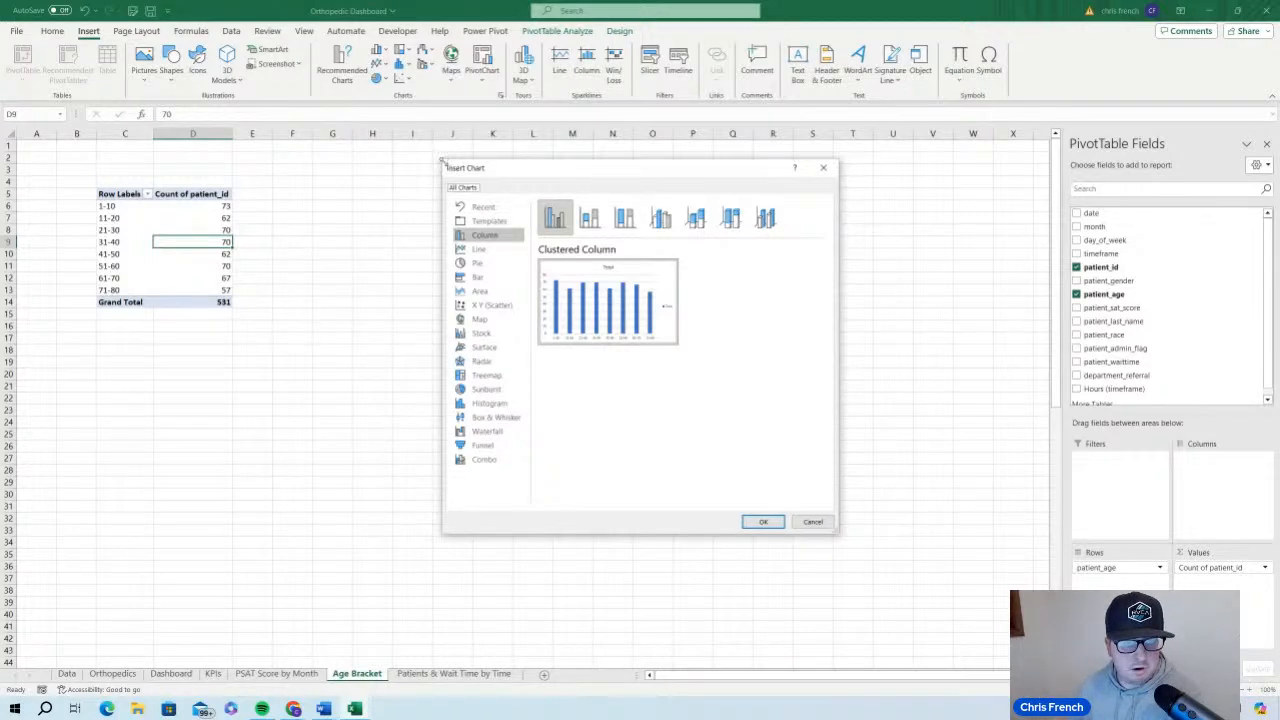
drag(445, 162, 339, 127)
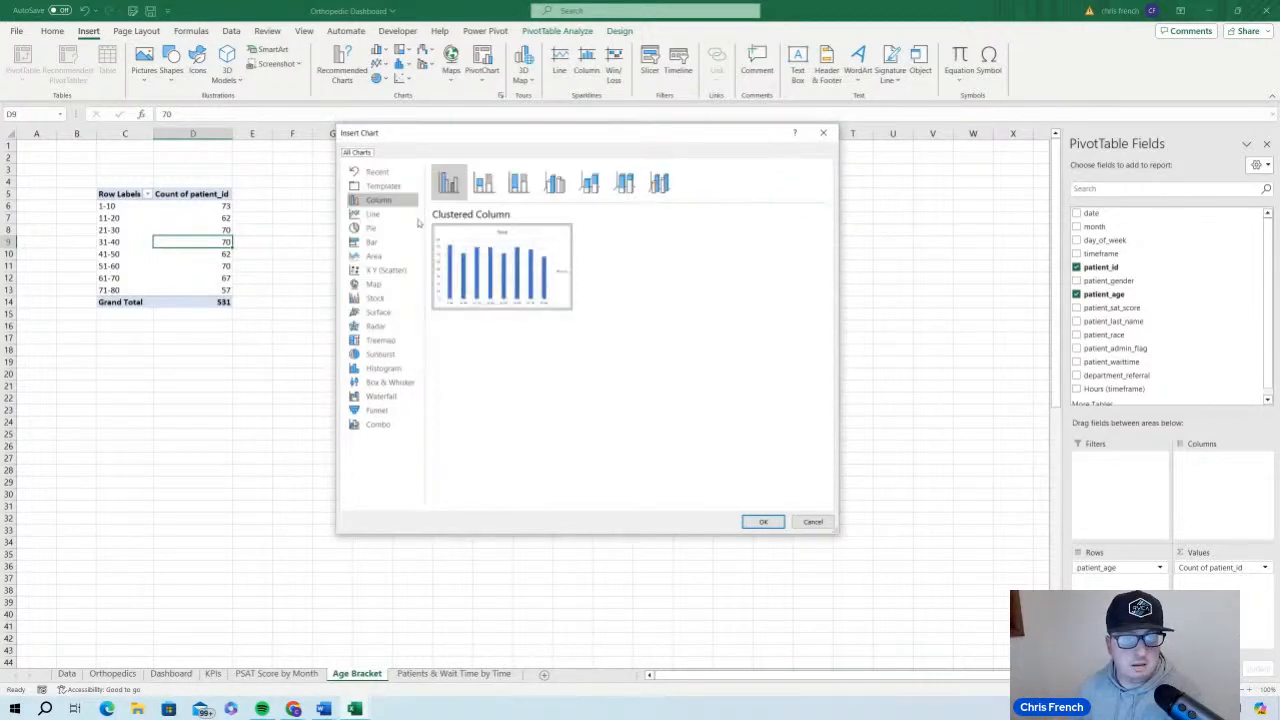
click(395, 243)
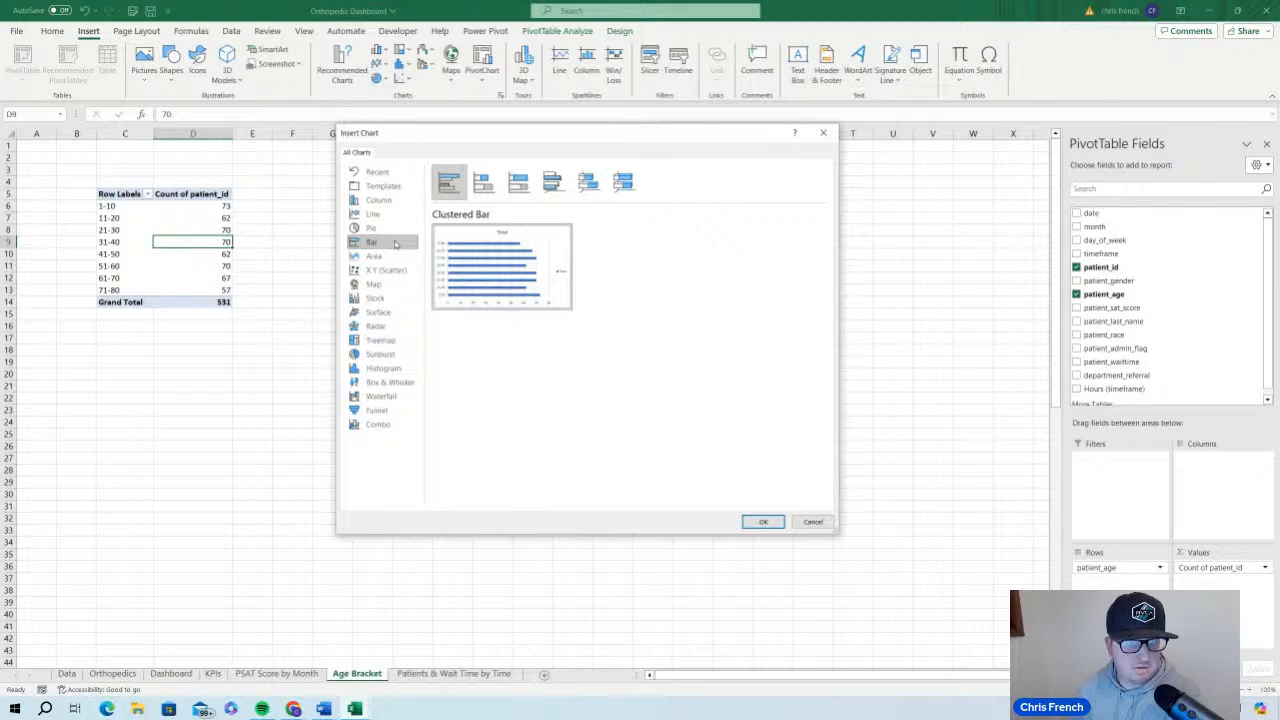
mouse_move(456, 245)
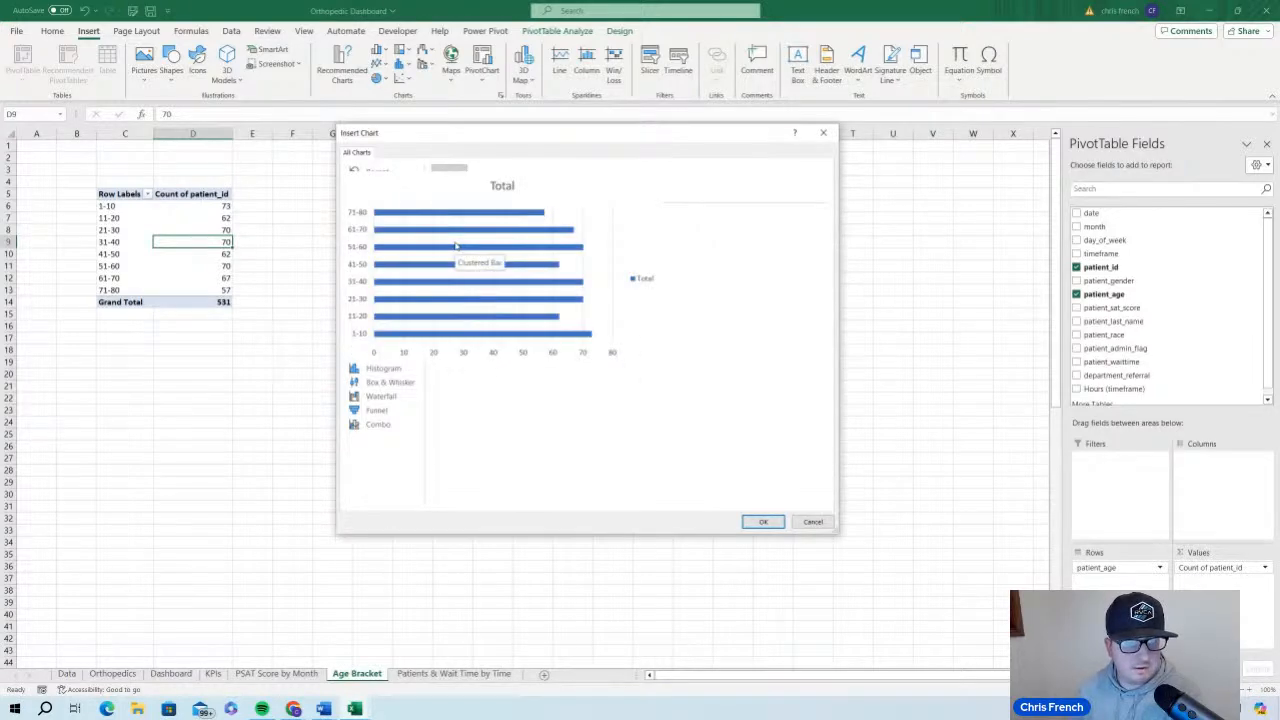
click(385, 202)
mouse_move(480, 248)
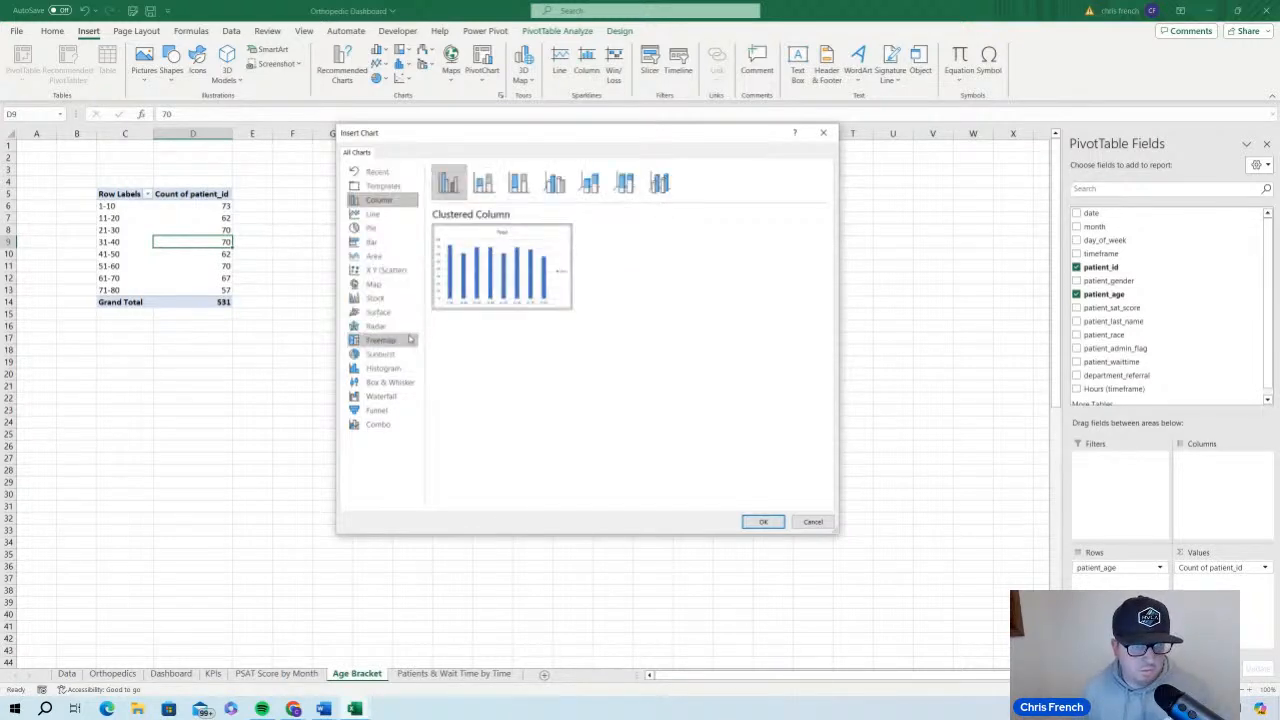
mouse_move(515, 267)
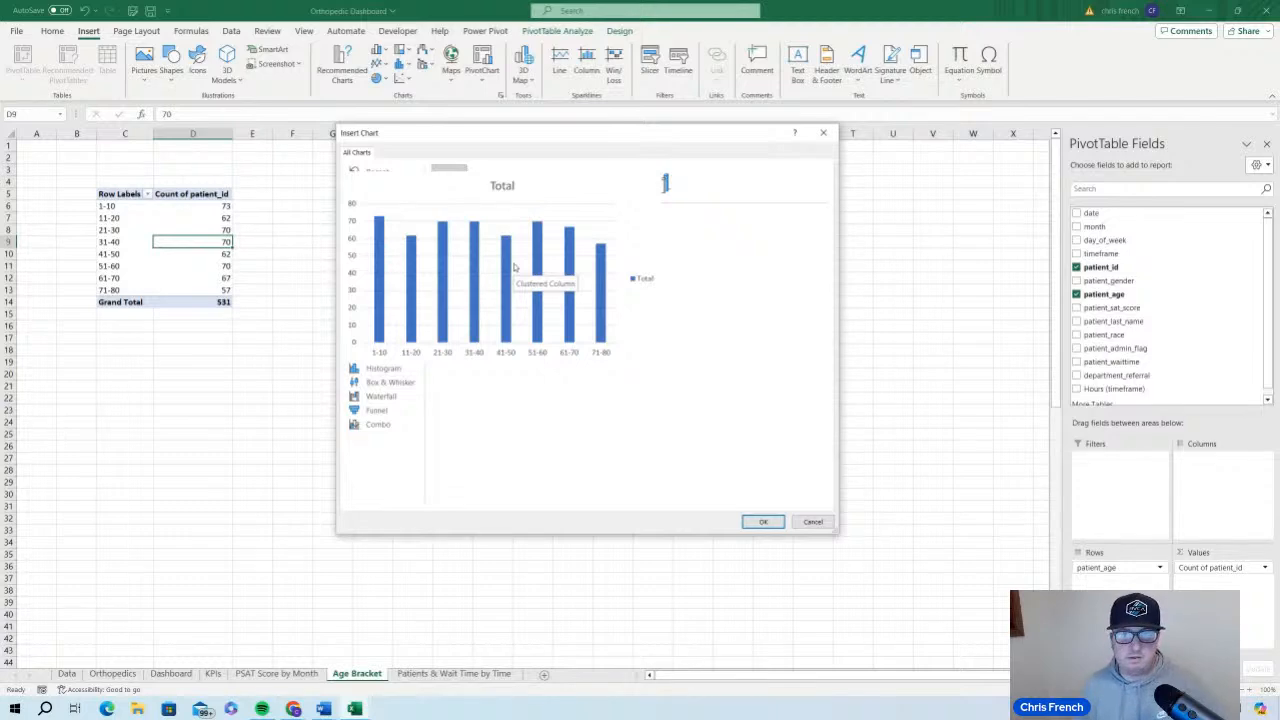
click(380, 242)
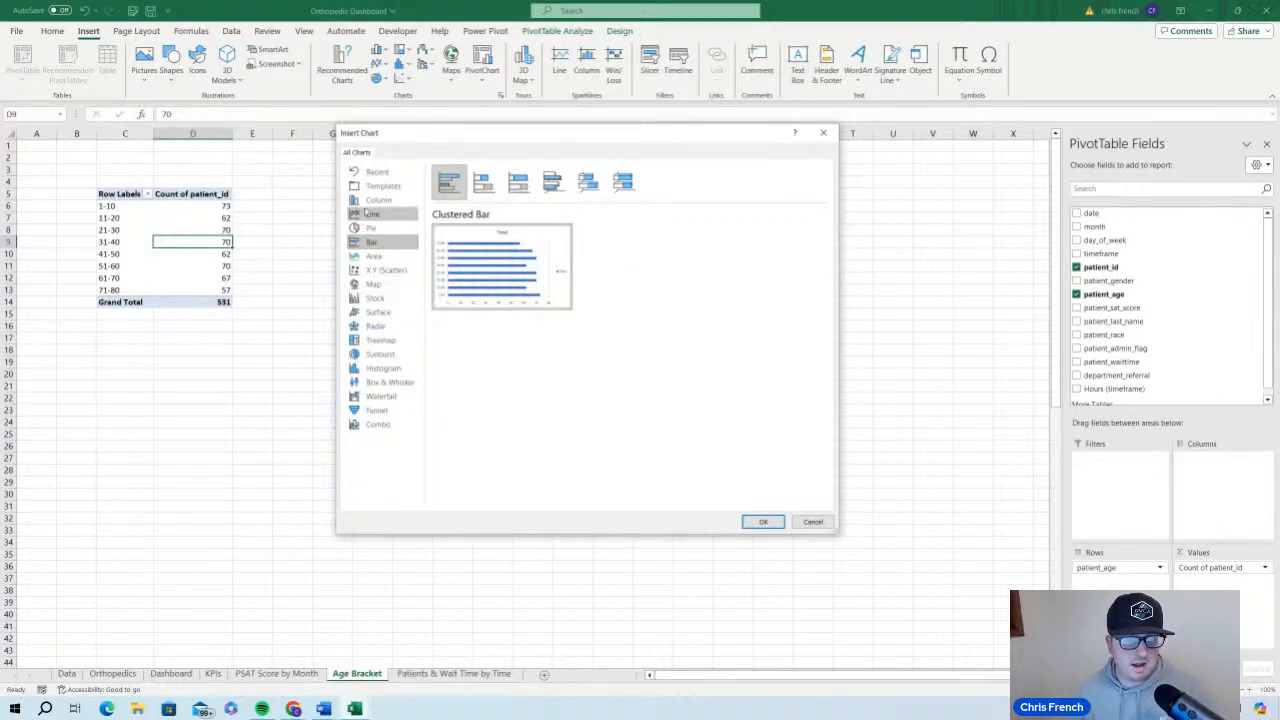
click(372, 202)
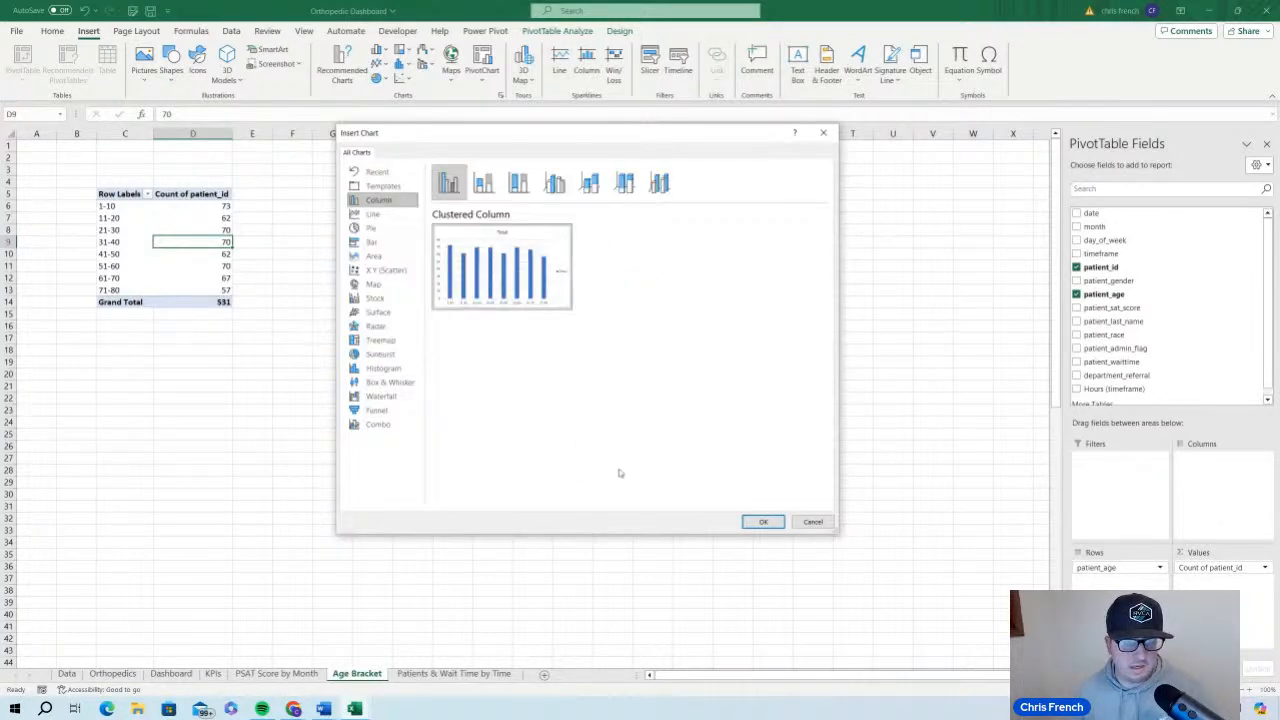
click(765, 522)
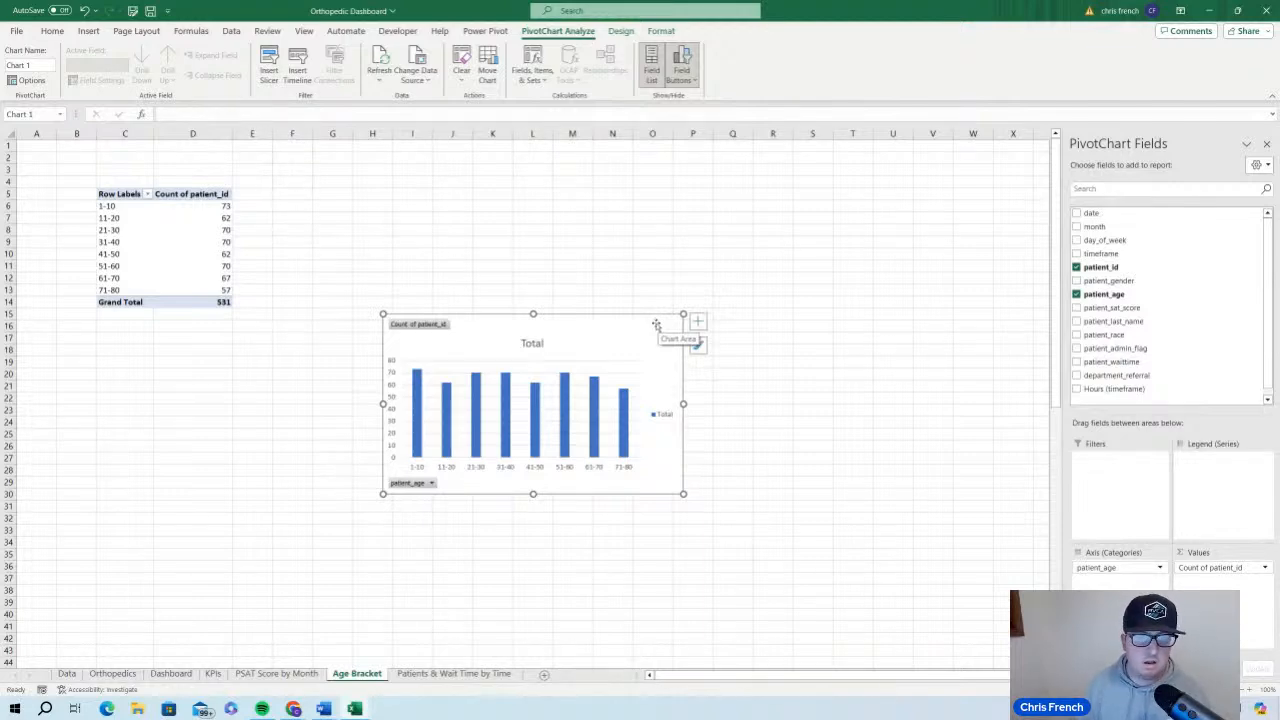
drag(617, 327, 553, 205)
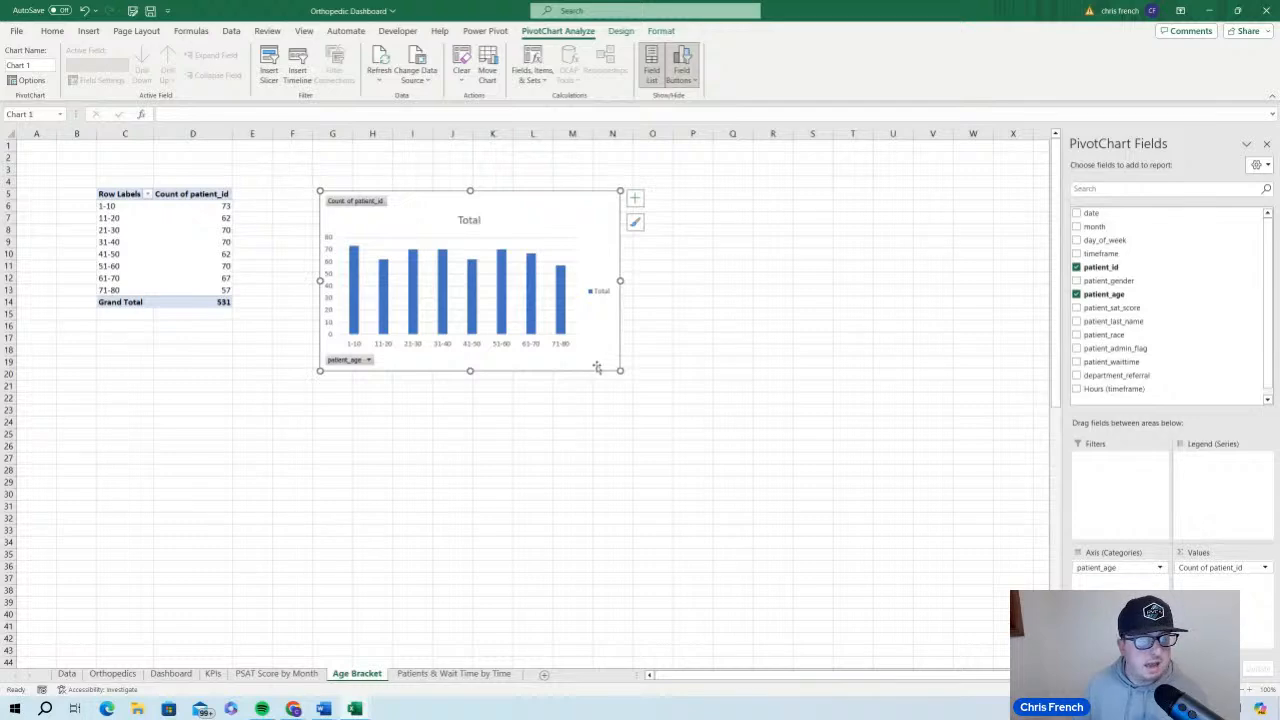
Insert a Clustered Column - Line combo PivotChart from the PivotTable on the Patients & Wait Time by Time sheet
click(509, 676)
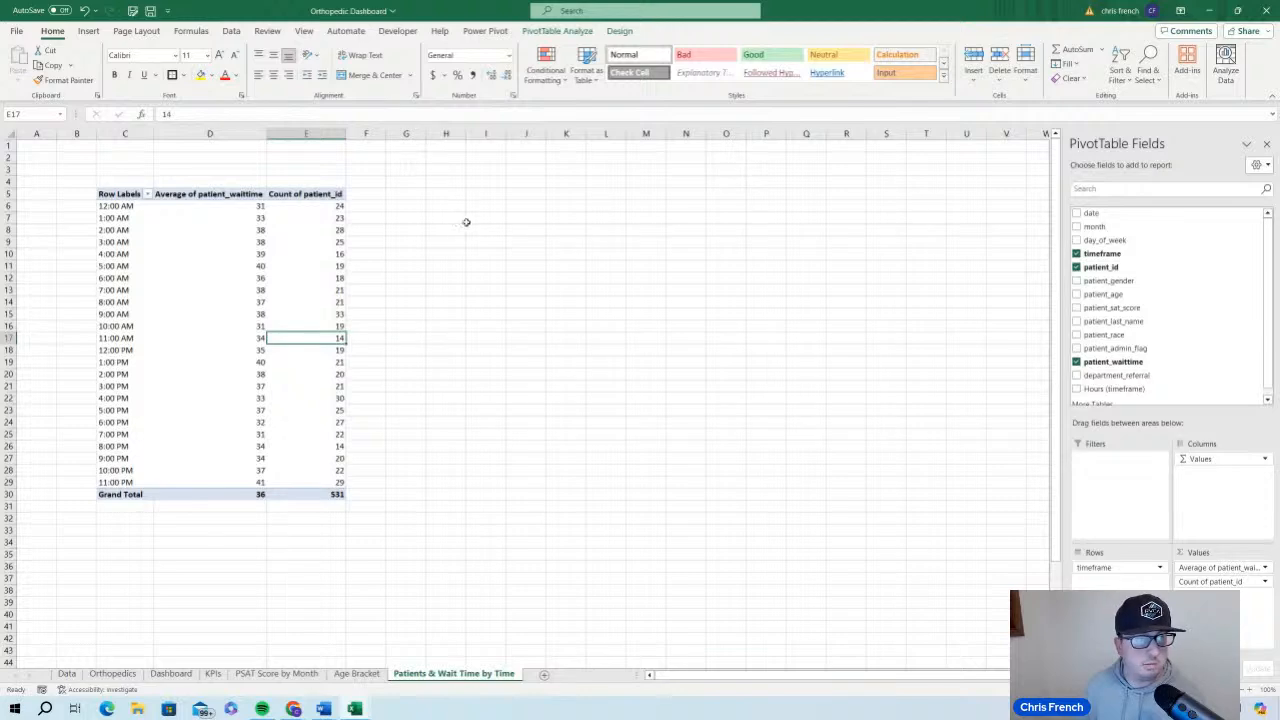
click(89, 31)
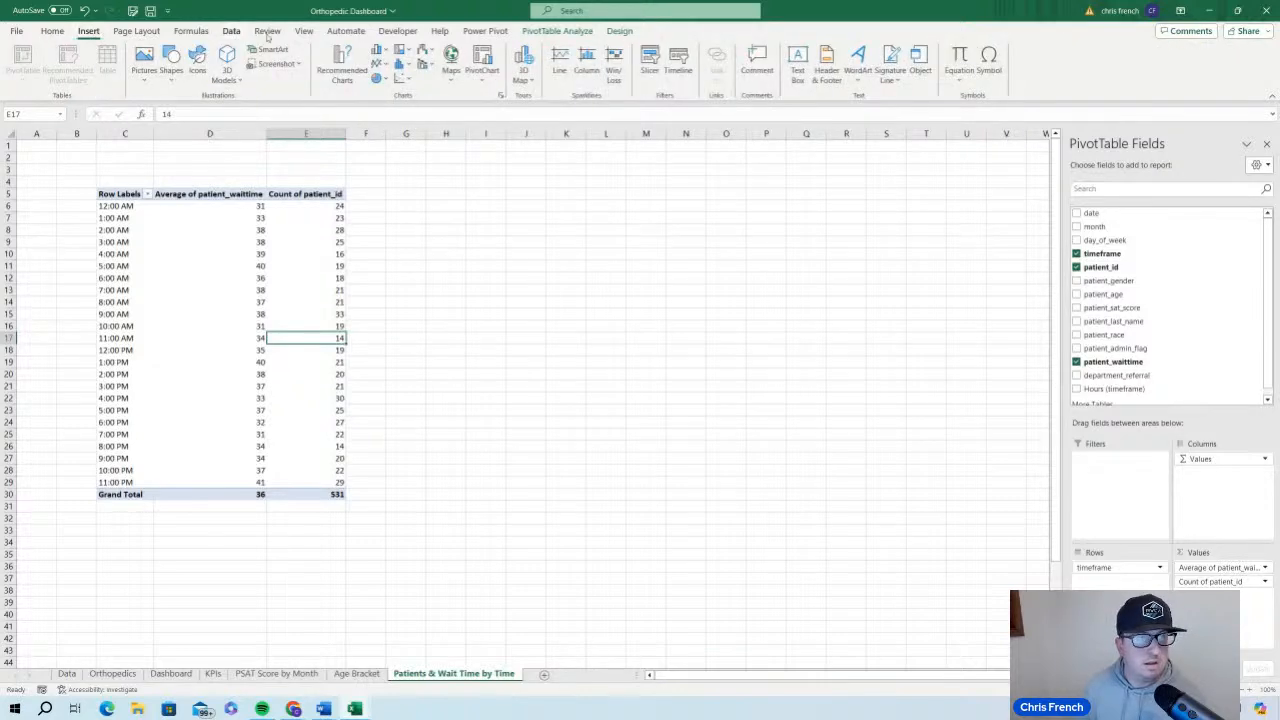
click(481, 60)
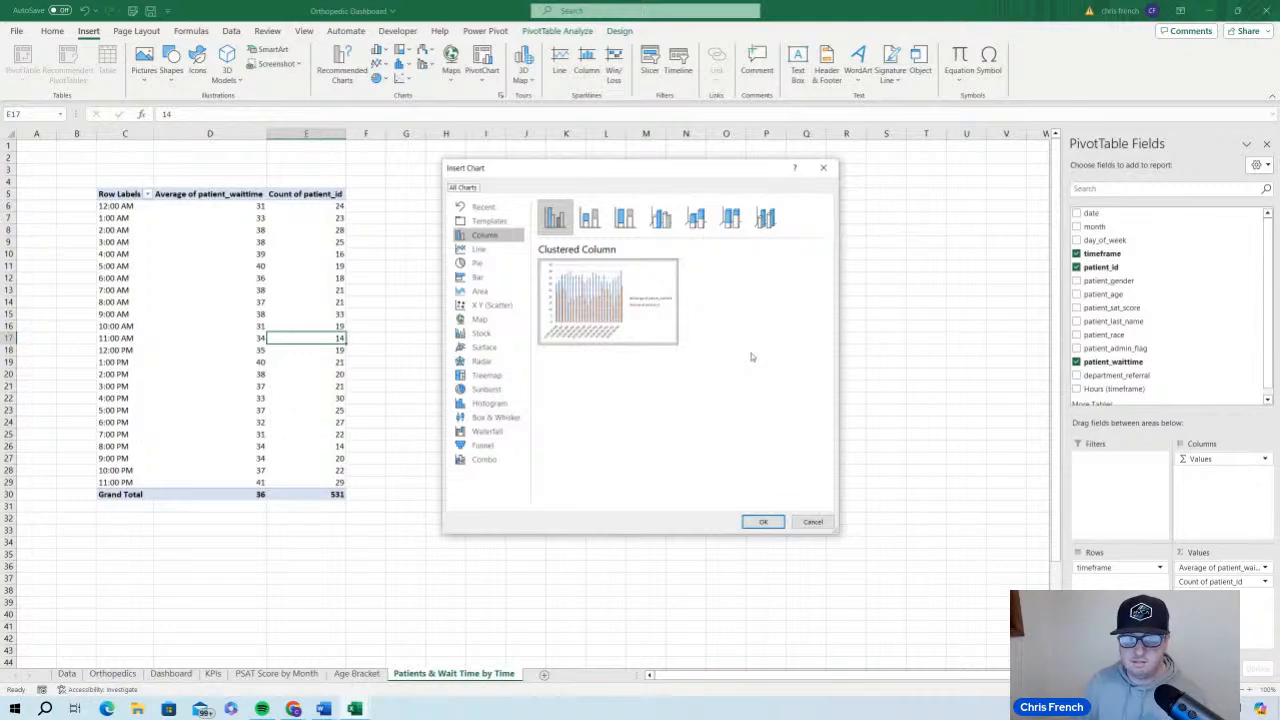
mouse_move(614, 320)
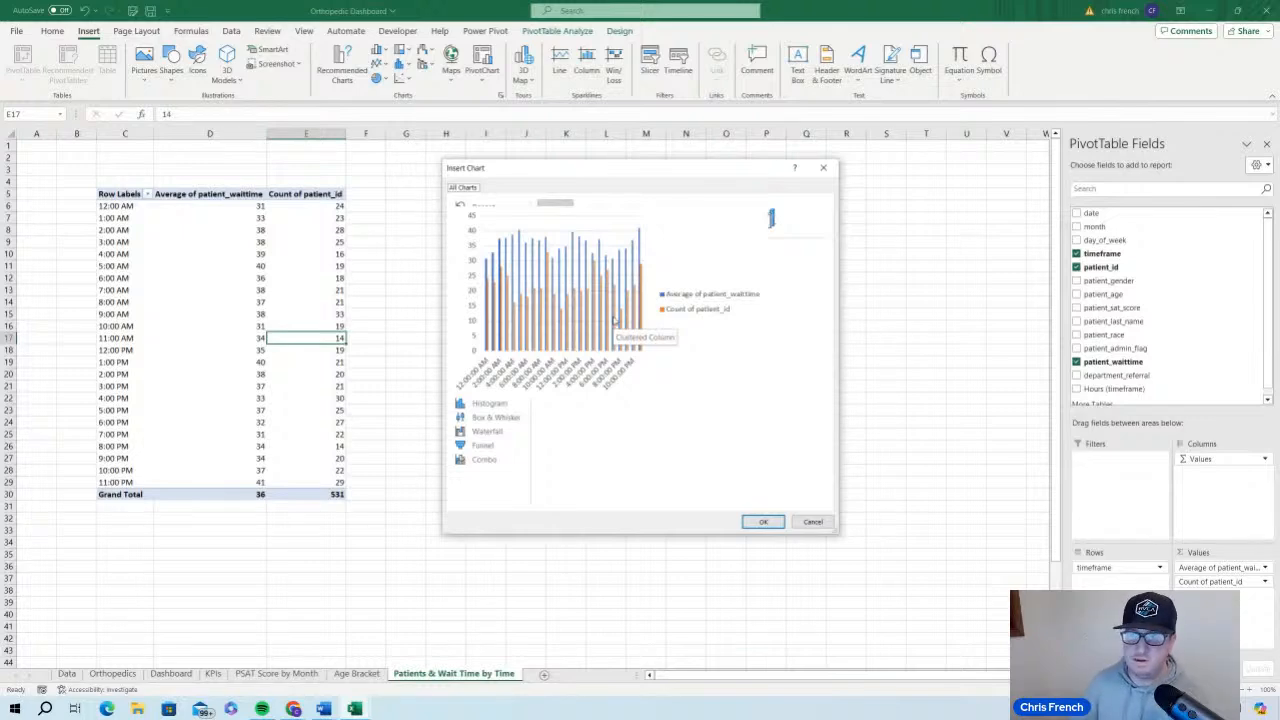
click(510, 464)
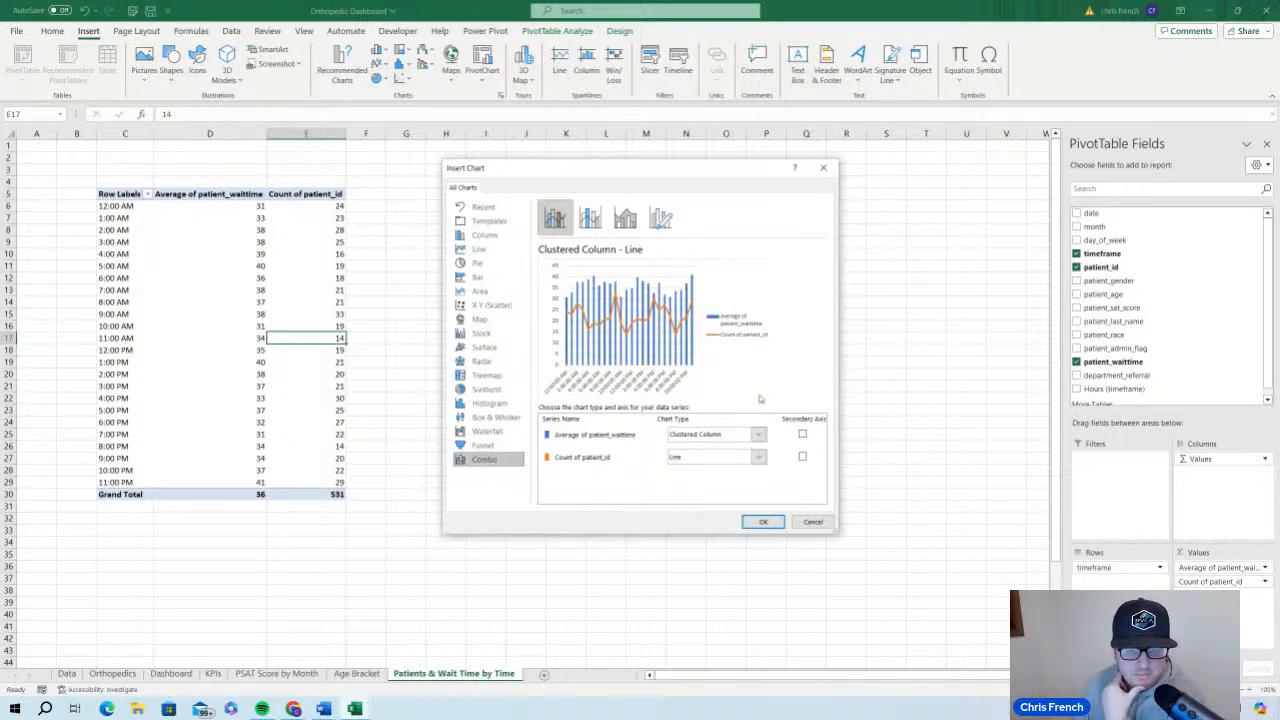
click(768, 524)
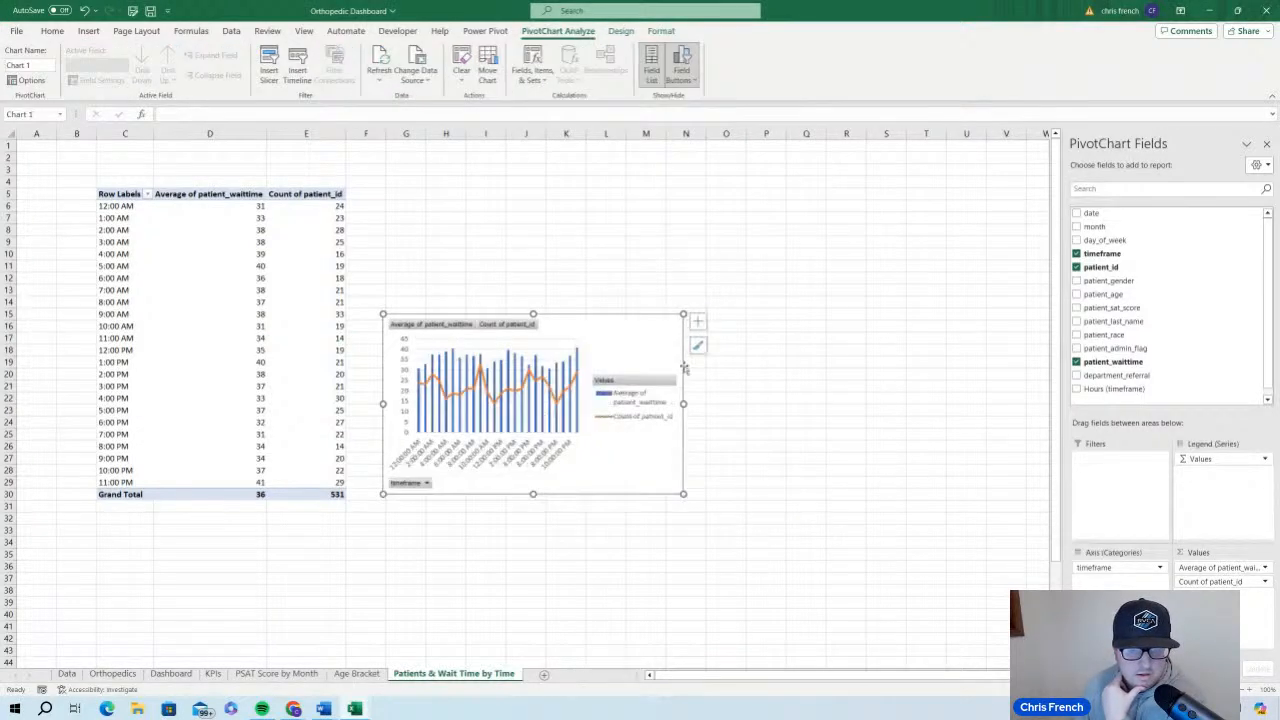
Enlarge the wait-time combo chart to span about columns G to Y and rows 10 to 30
drag(682, 316, 890, 256)
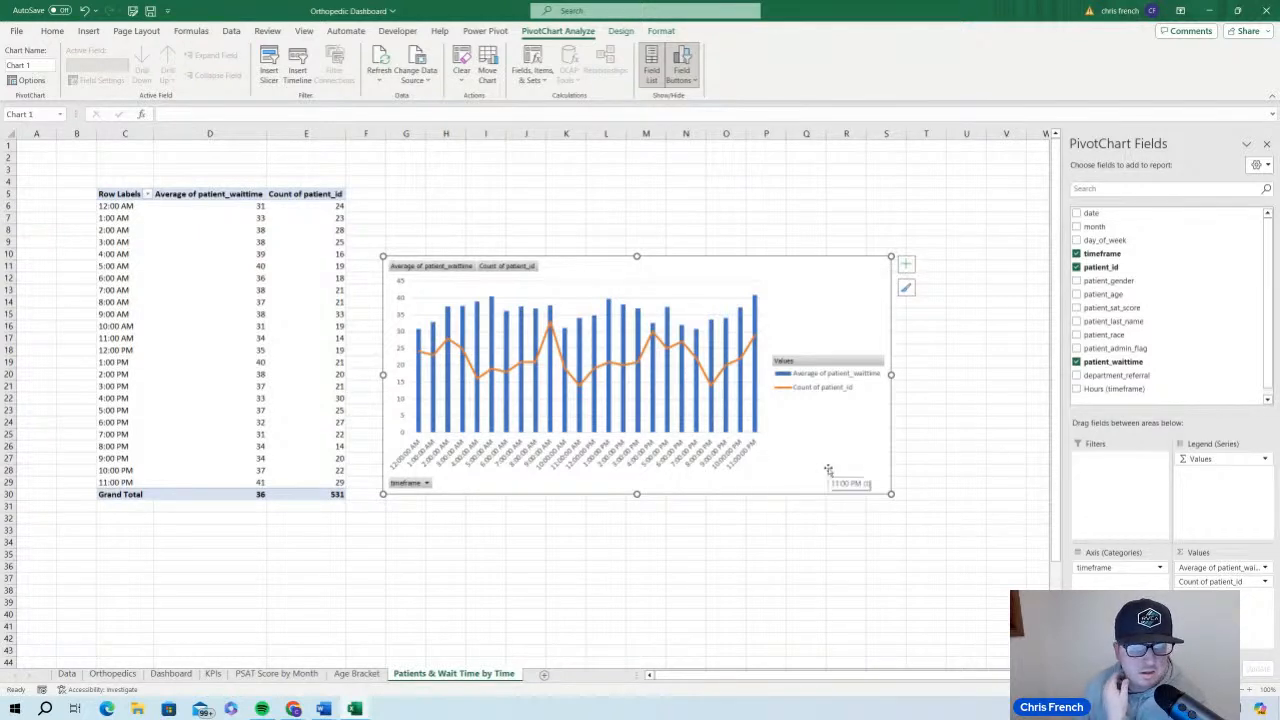
drag(891, 374, 1032, 374)
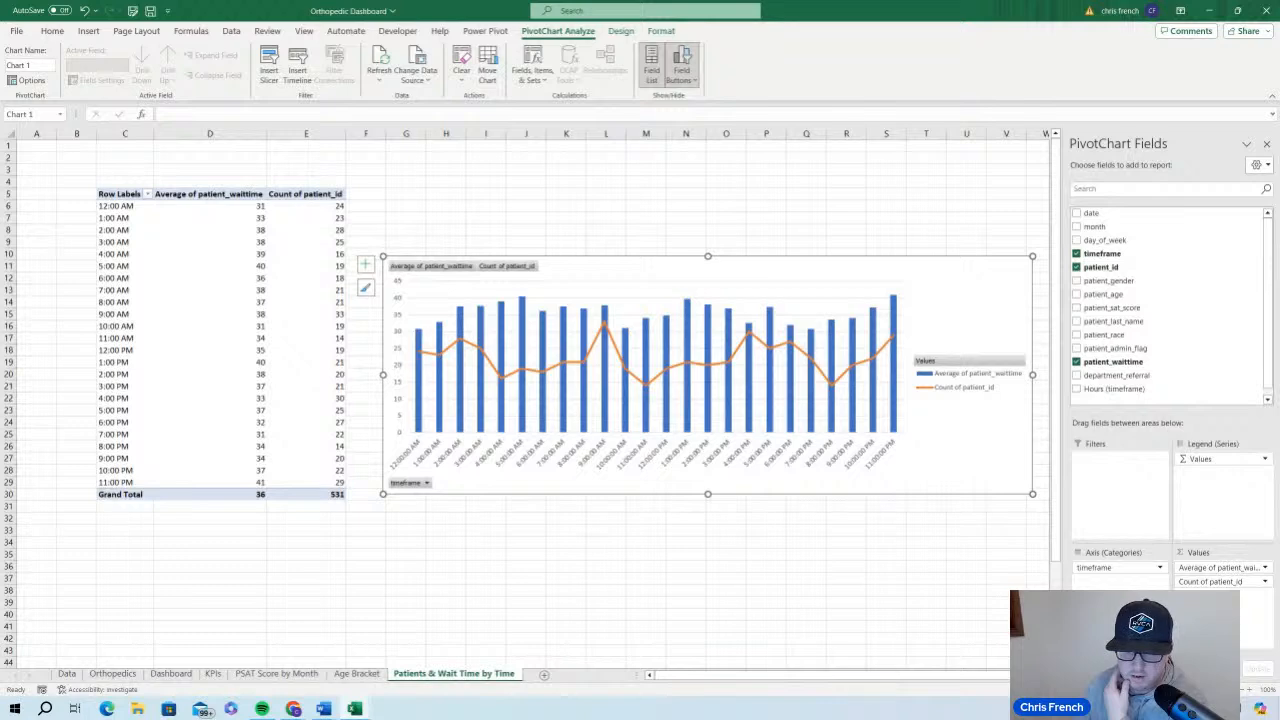
scroll(752, 257, down, 2)
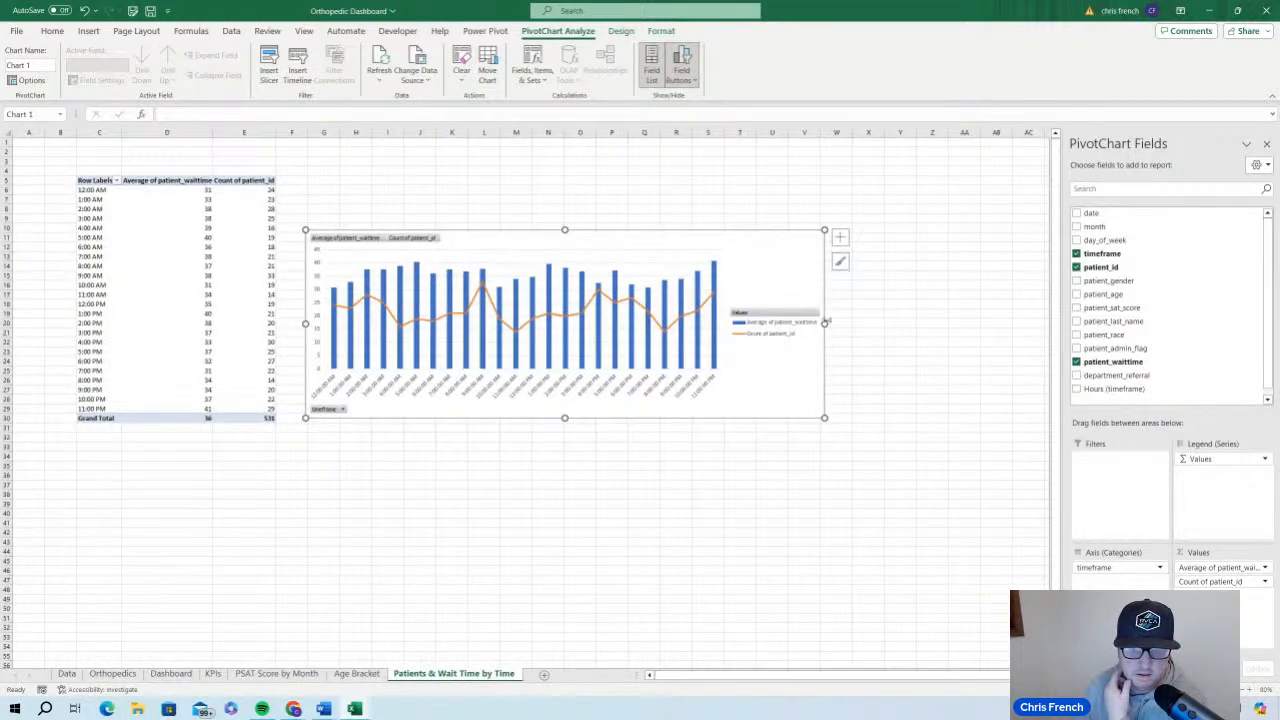
drag(824, 323, 922, 329)
click(841, 359)
drag(866, 323, 956, 332)
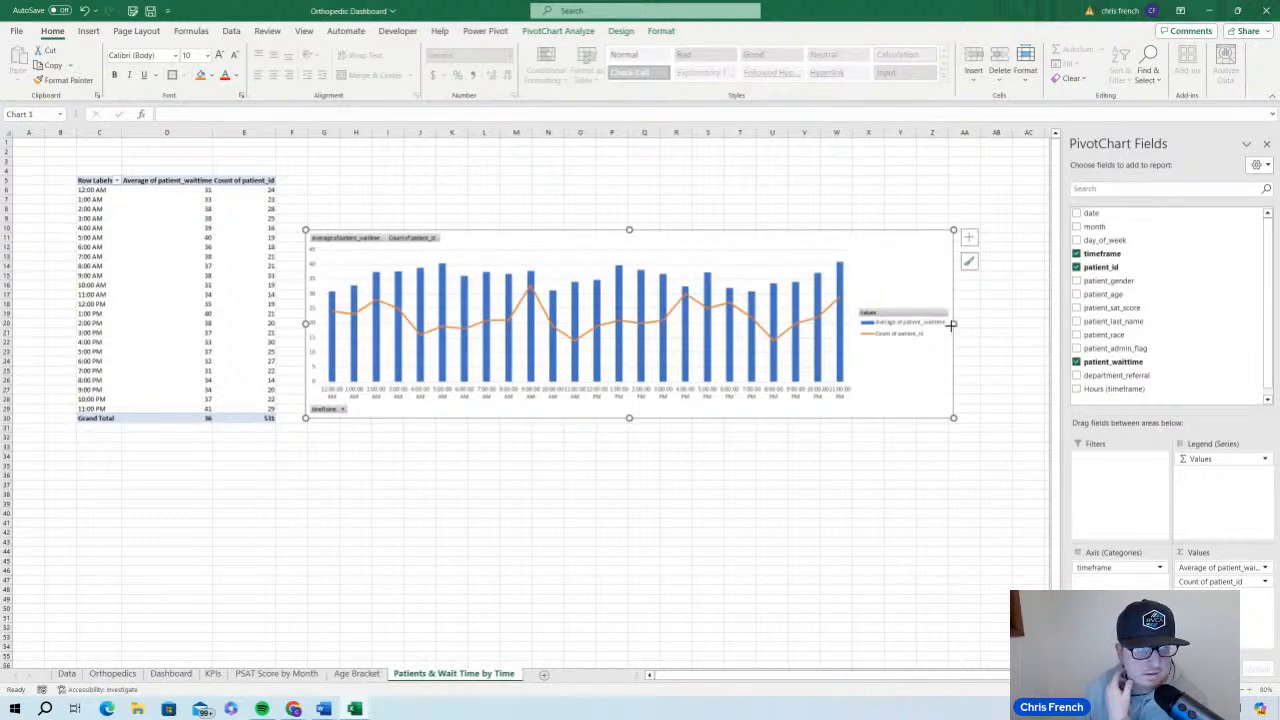
drag(895, 330, 896, 326)
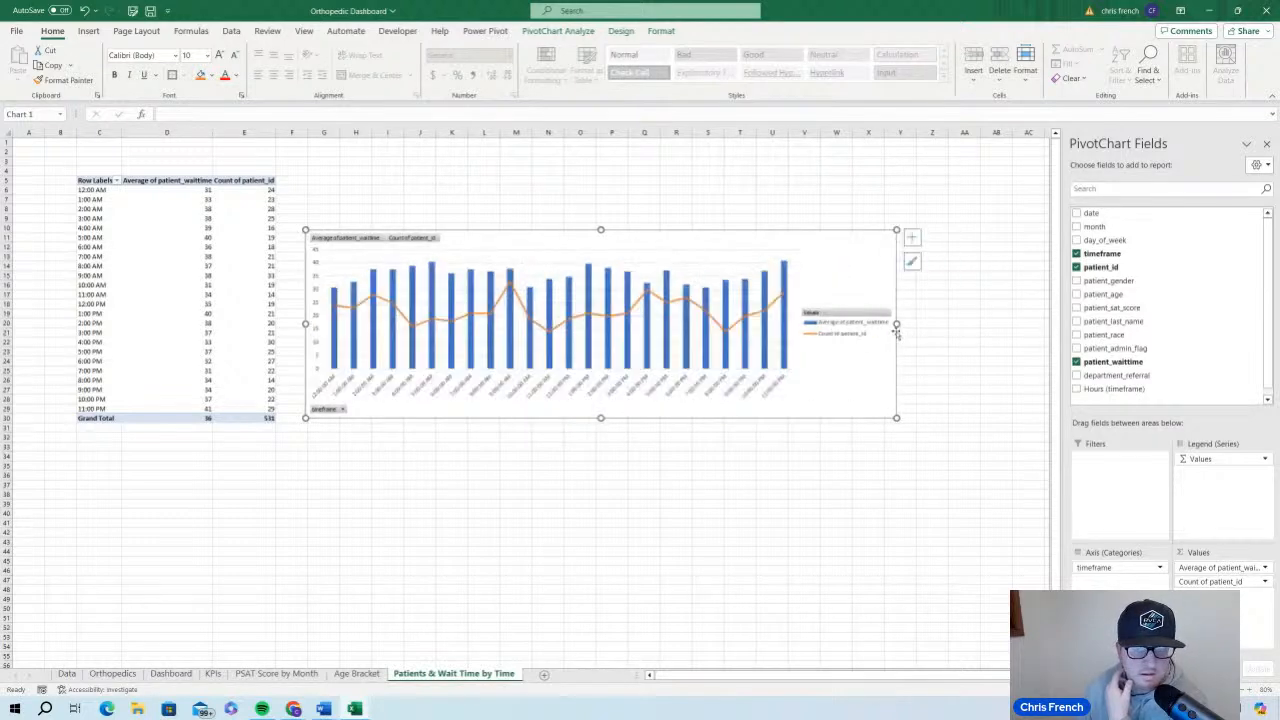
click(775, 391)
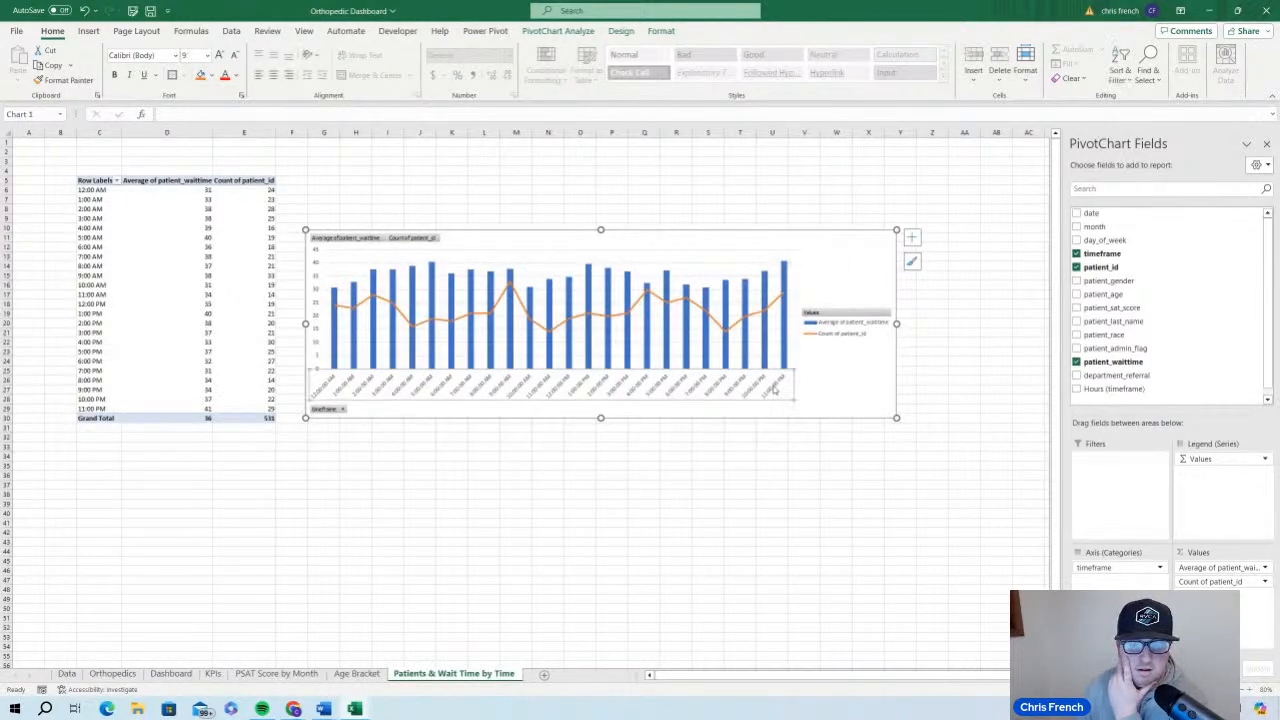
click(843, 371)
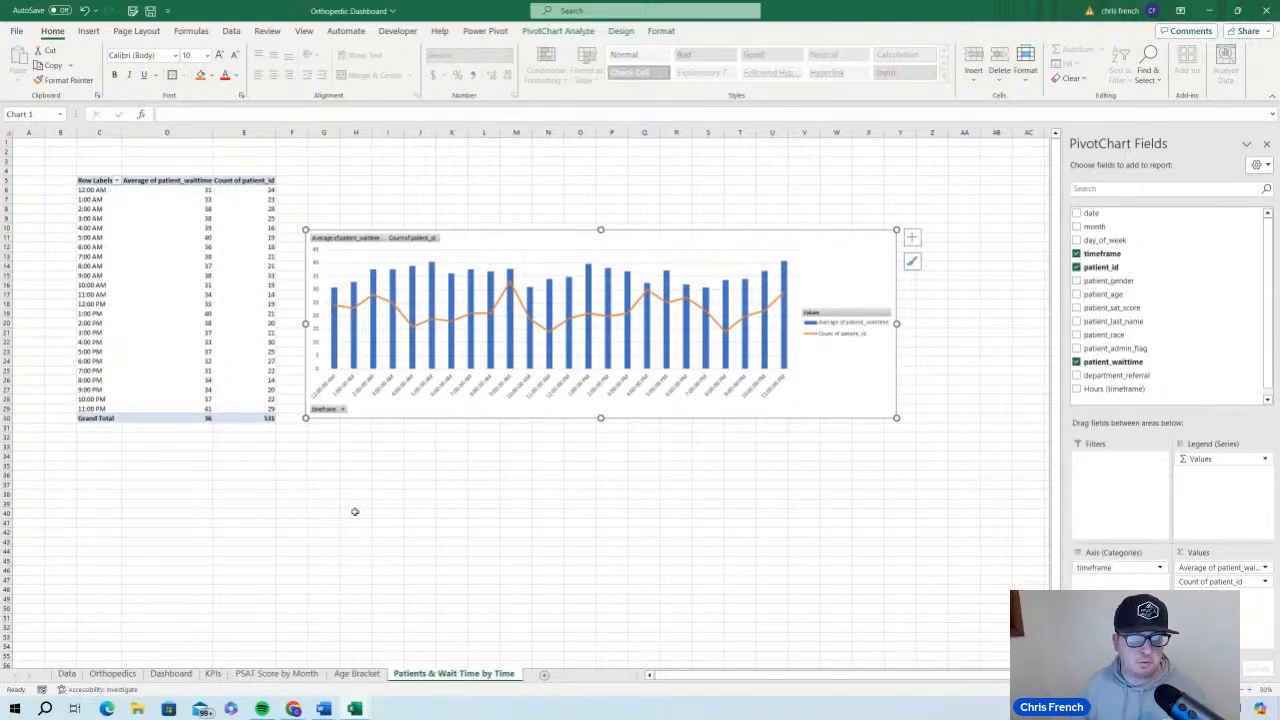
On the Dashboard sheet, merge and center cells E2:P7 in the header box
click(186, 675)
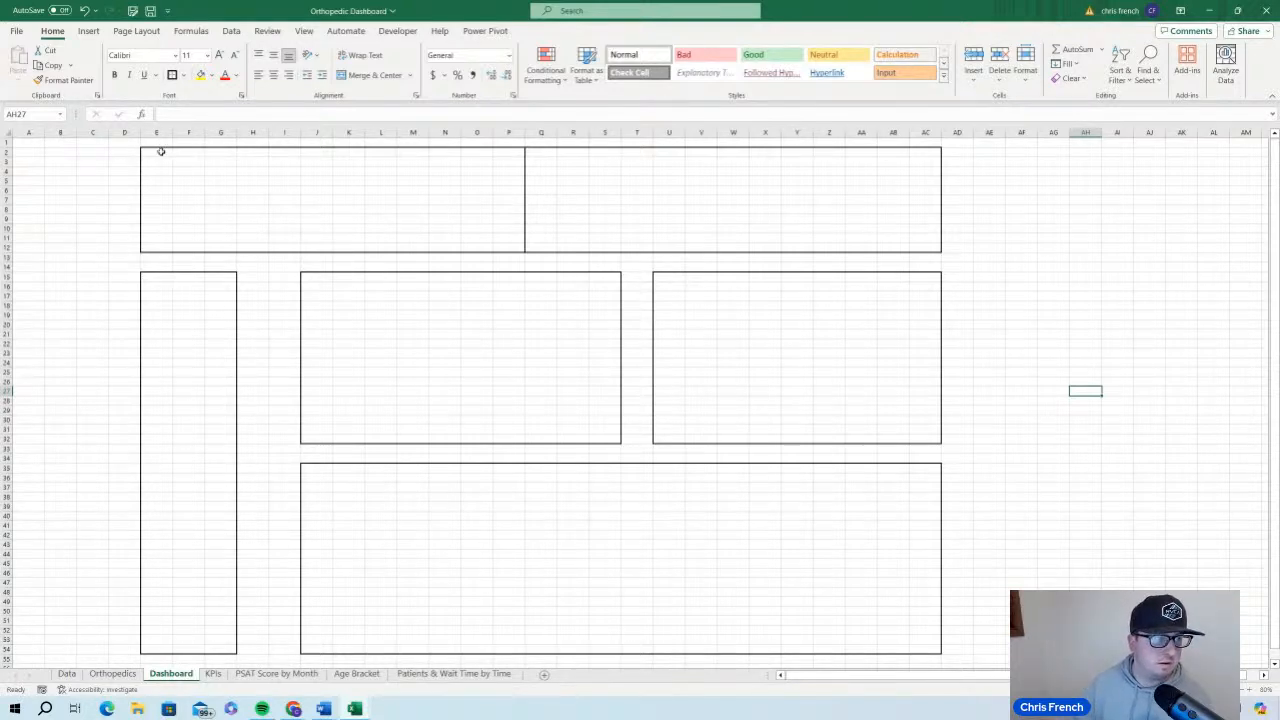
drag(159, 150, 165, 244)
click(163, 218)
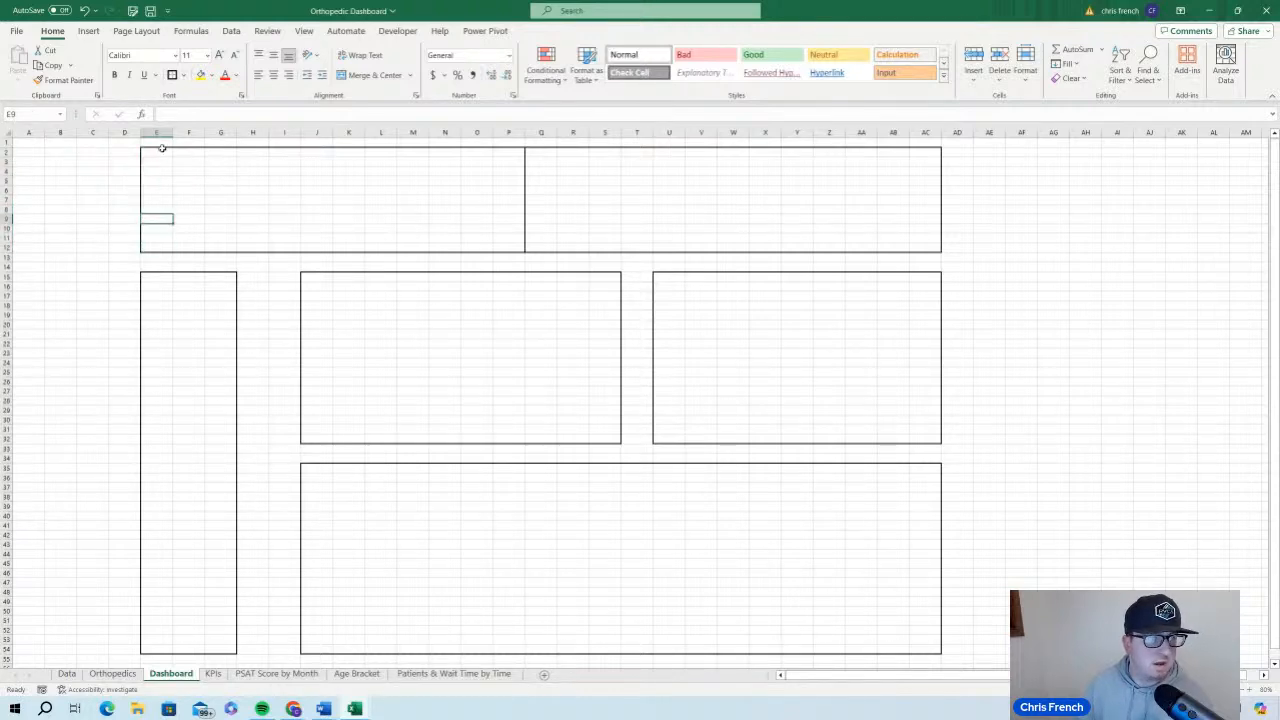
click(160, 151)
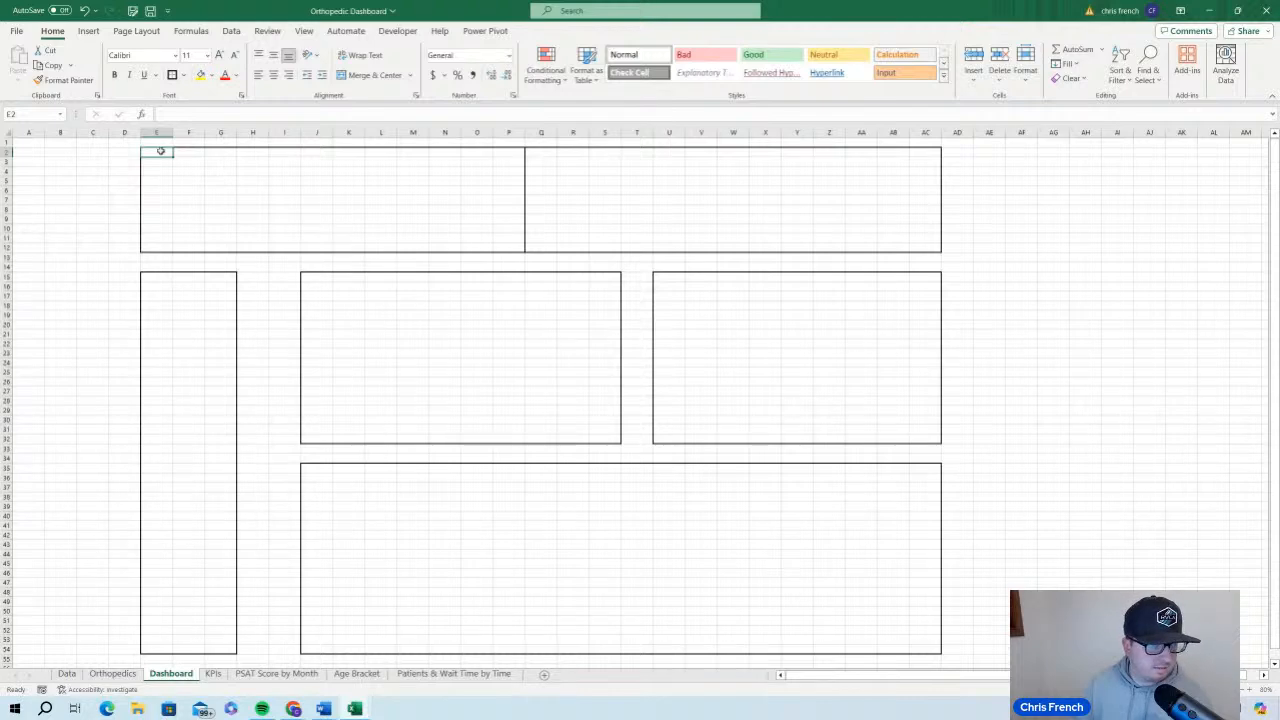
scroll(317, 351, up, 2)
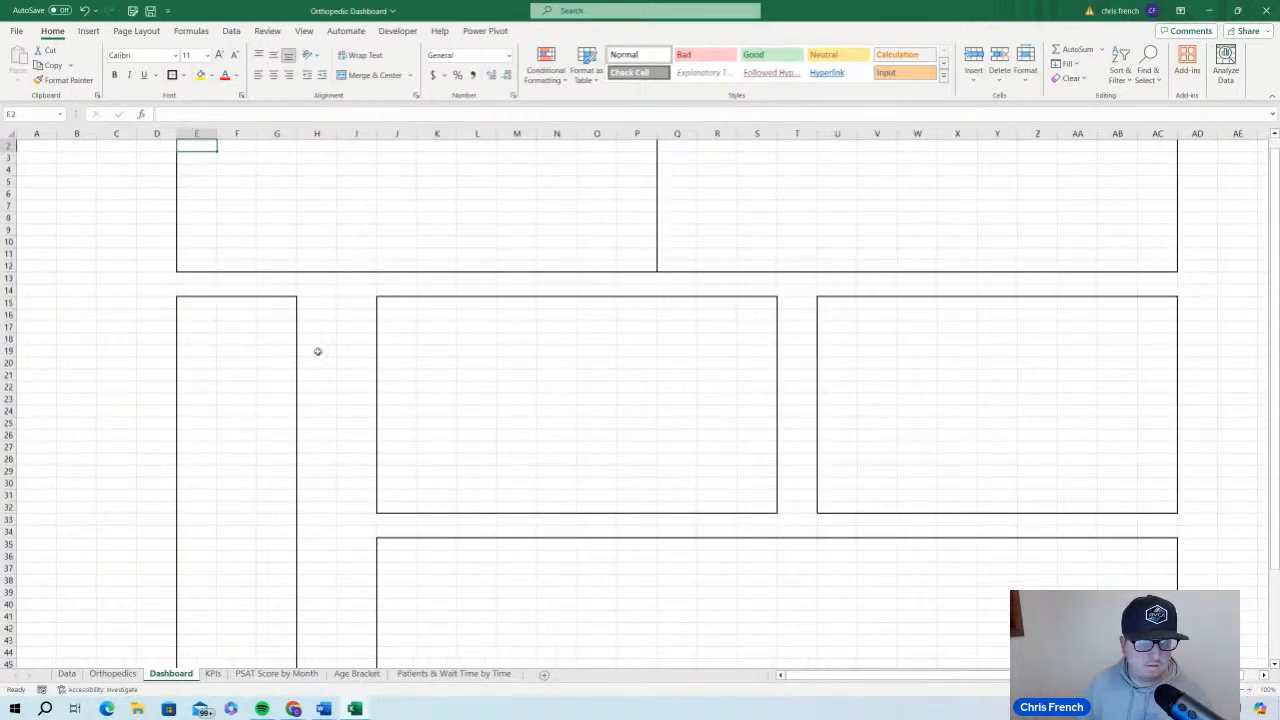
scroll(318, 352, up, 1)
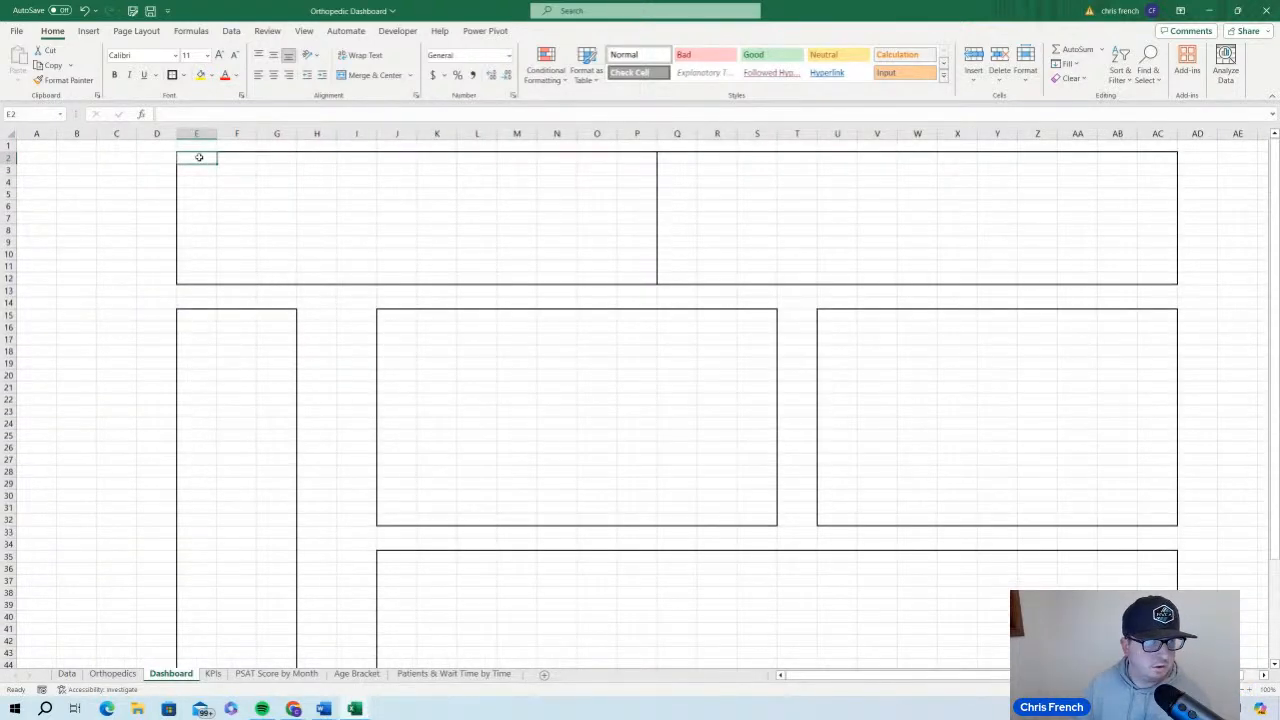
drag(199, 157, 643, 220)
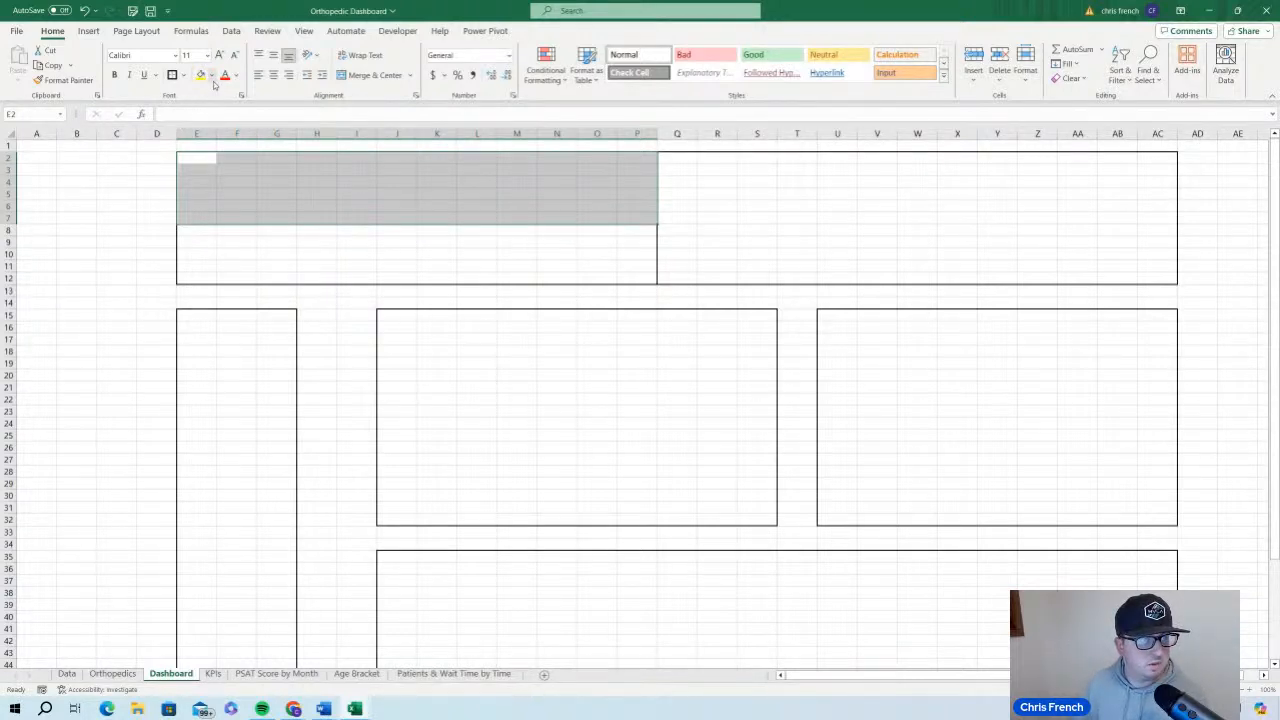
click(362, 78)
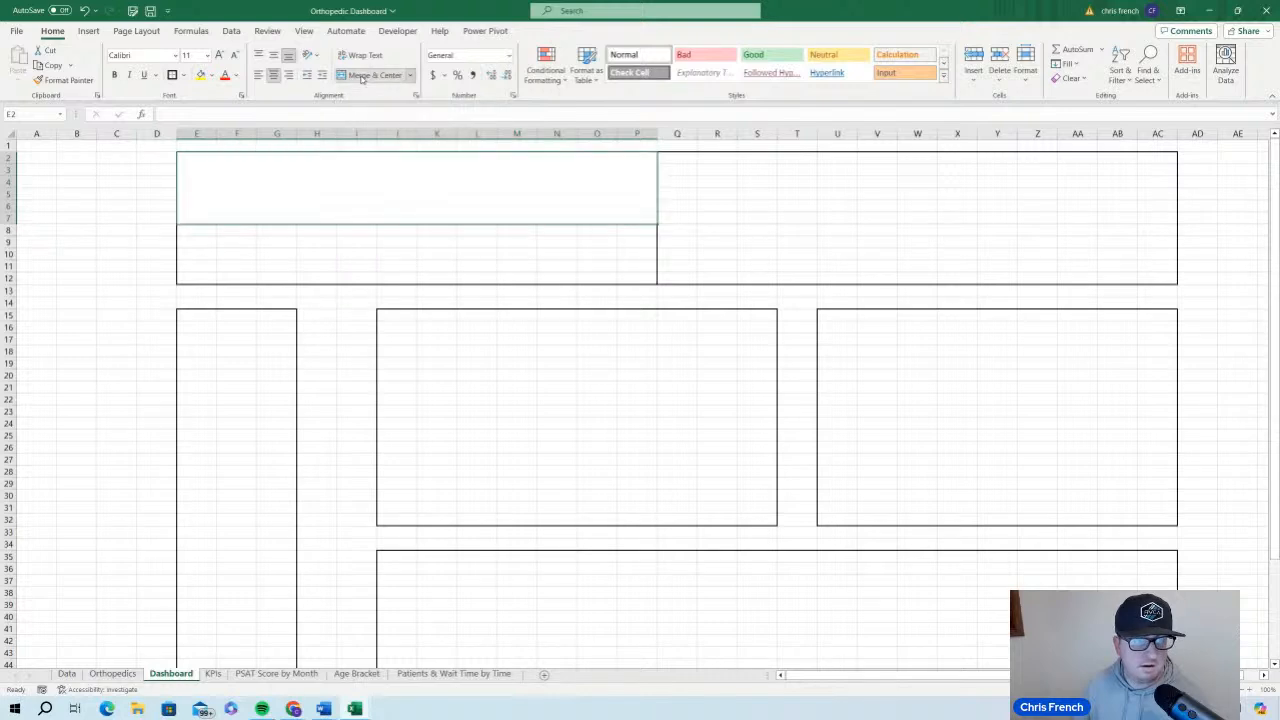
click(905, 230)
click(450, 193)
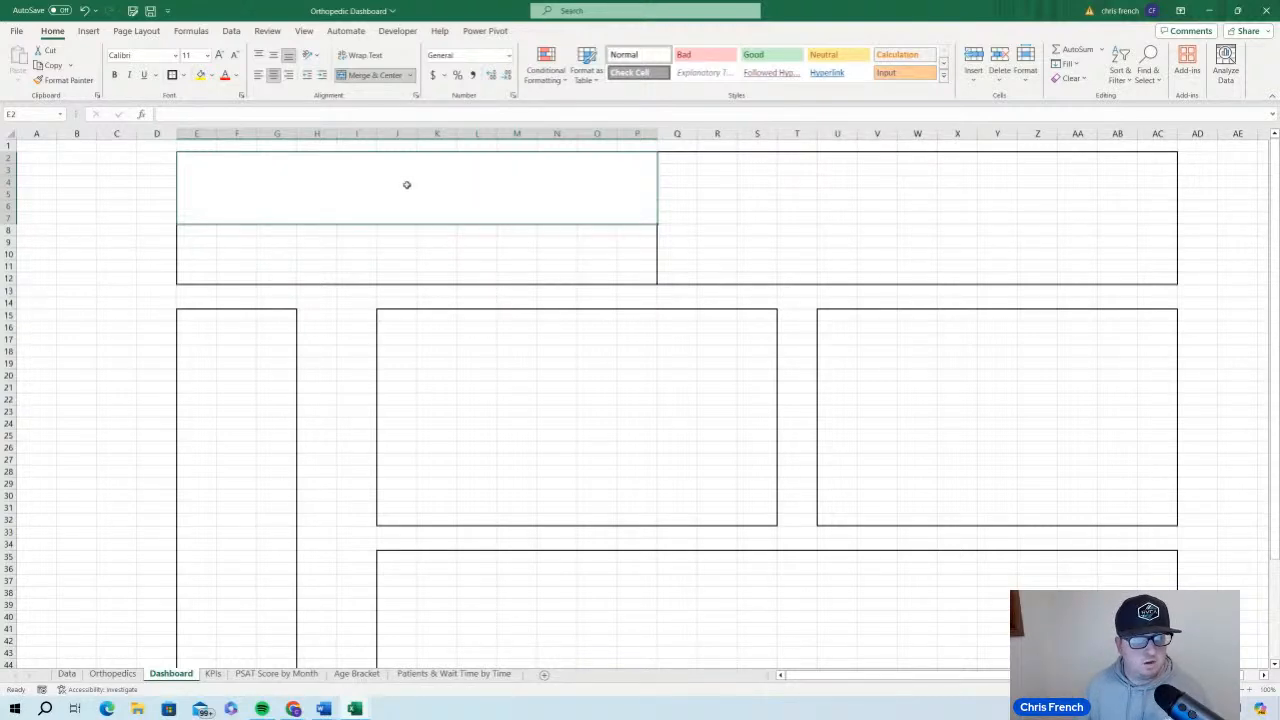
Merge and center cells E8:P12 directly below the merged title area
click(198, 232)
drag(198, 232, 626, 279)
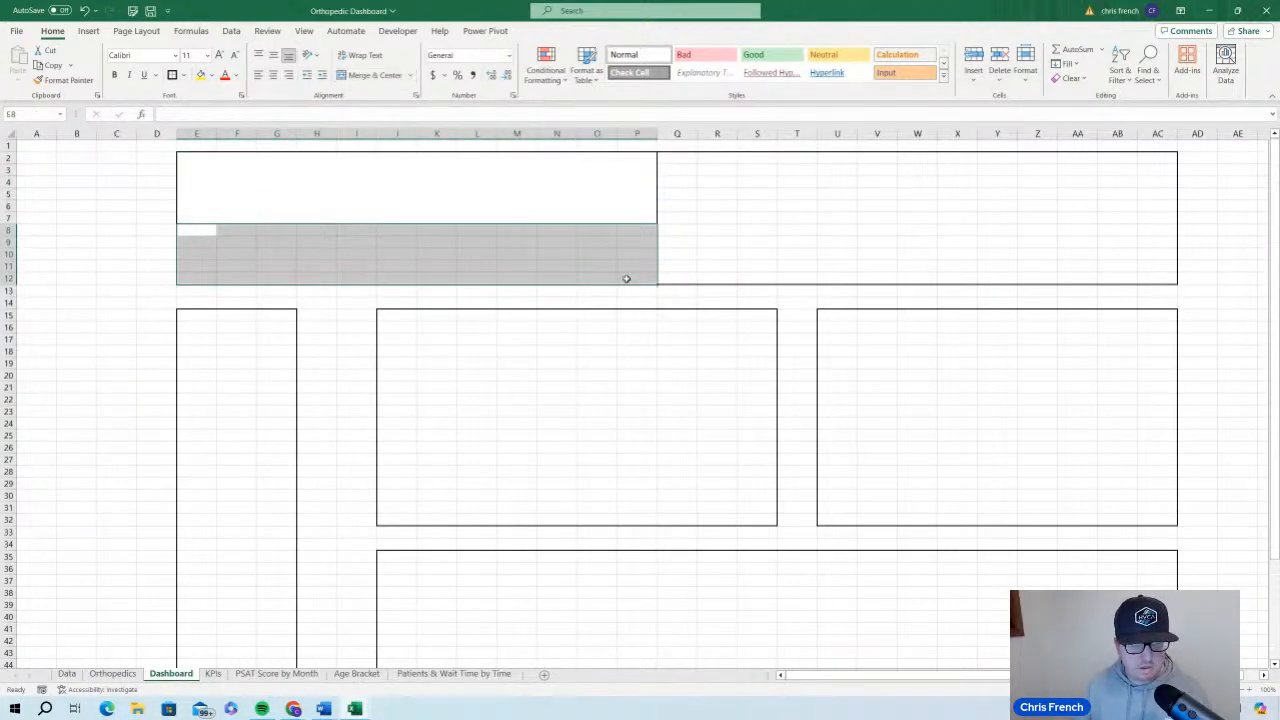
click(383, 75)
click(369, 190)
click(349, 255)
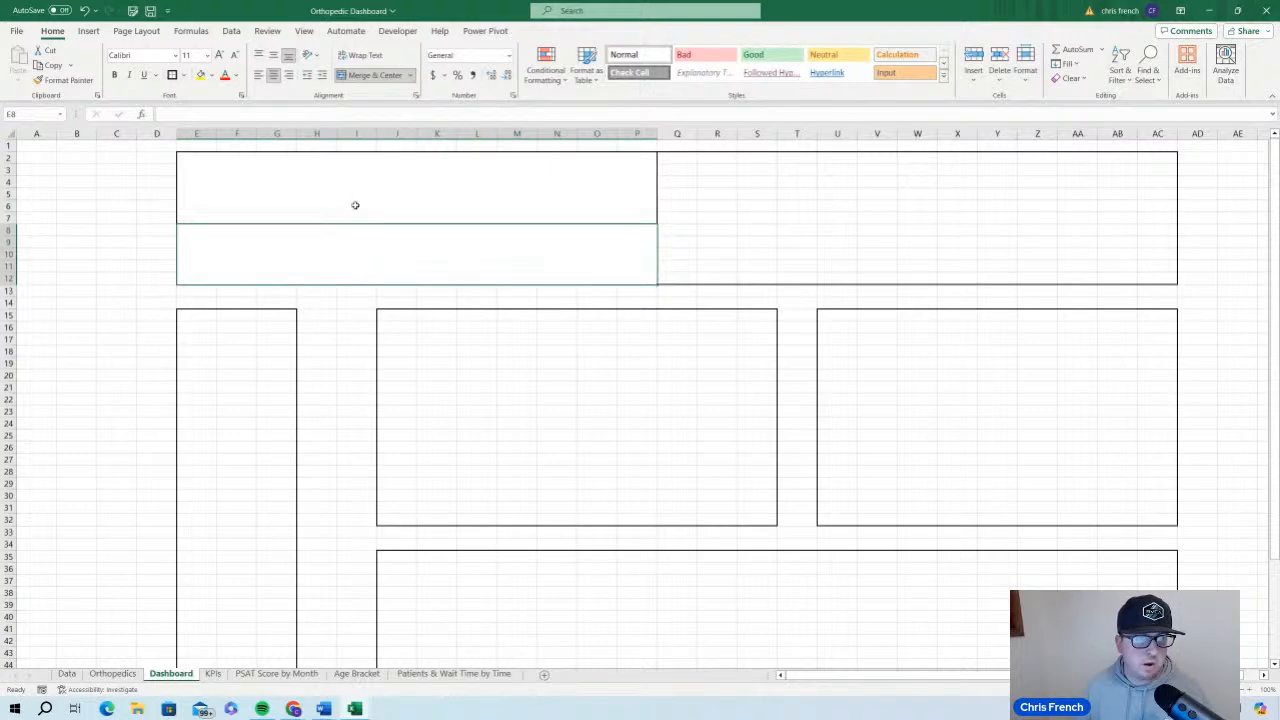
click(355, 205)
click(349, 271)
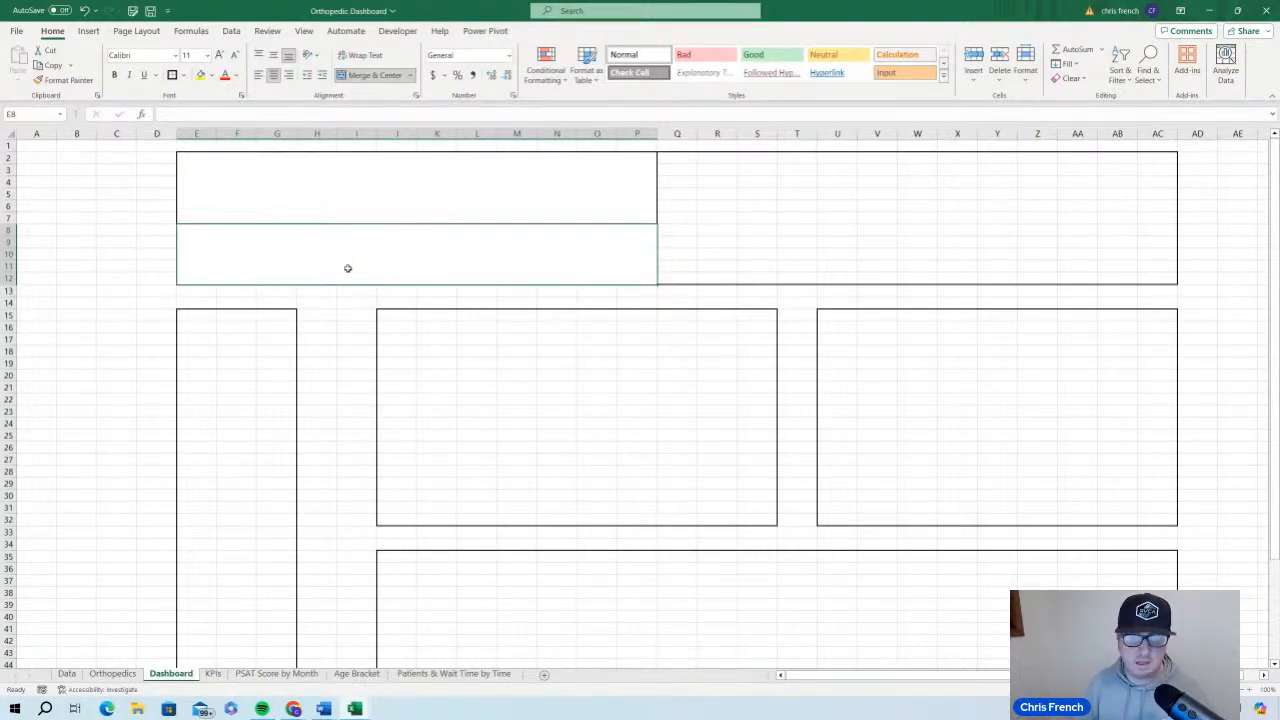
Enter the title "Orthopedics Analytics Dashboard (2023)" in the merged cell E2:P7
click(306, 184)
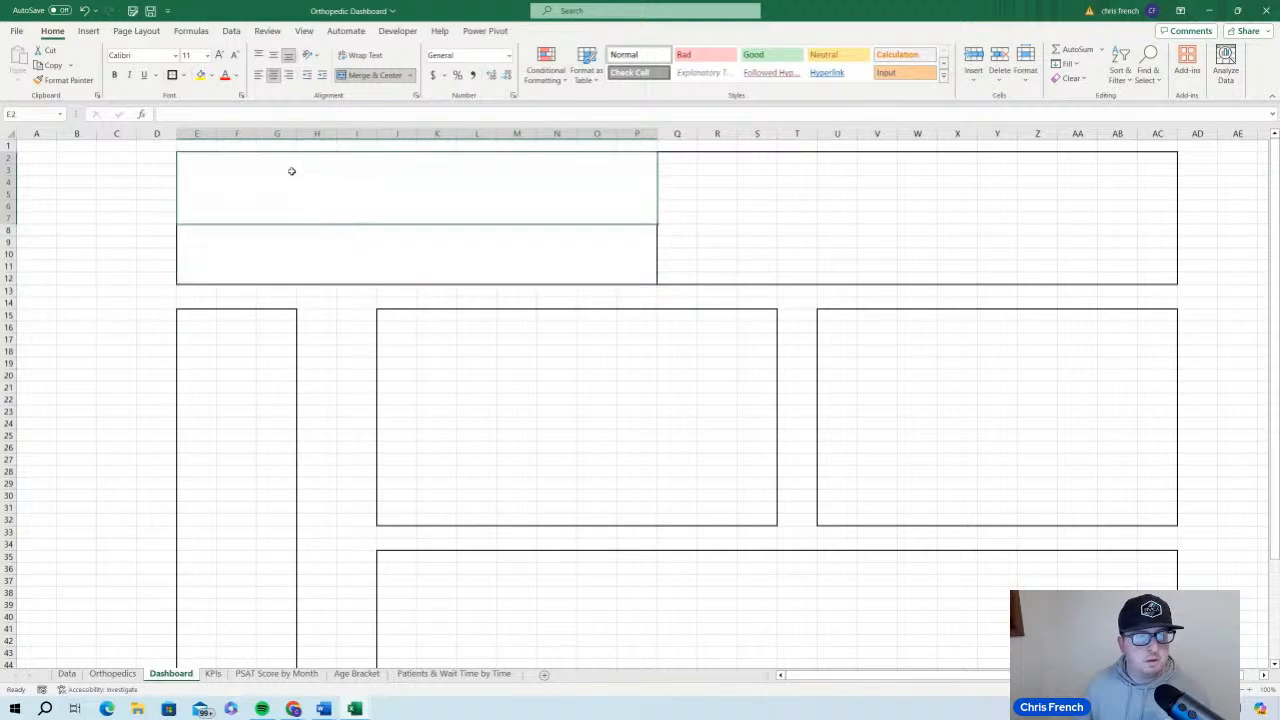
click(342, 245)
click(320, 193)
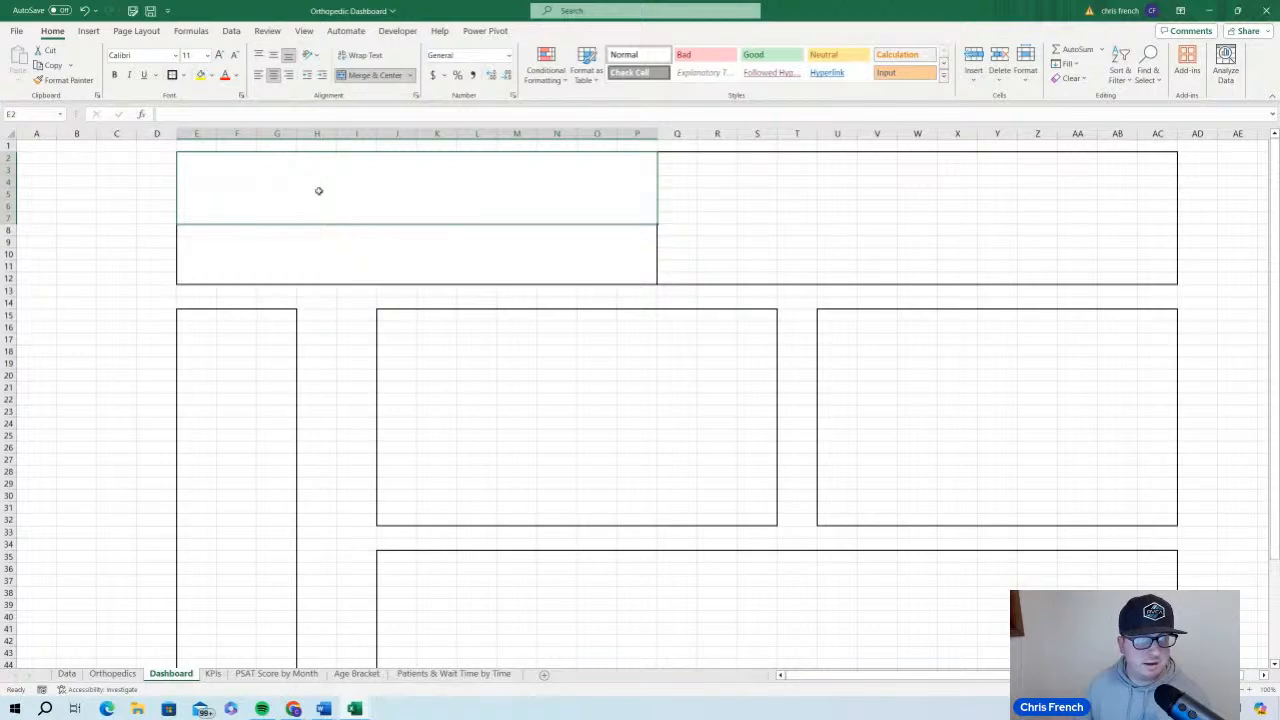
text(O)
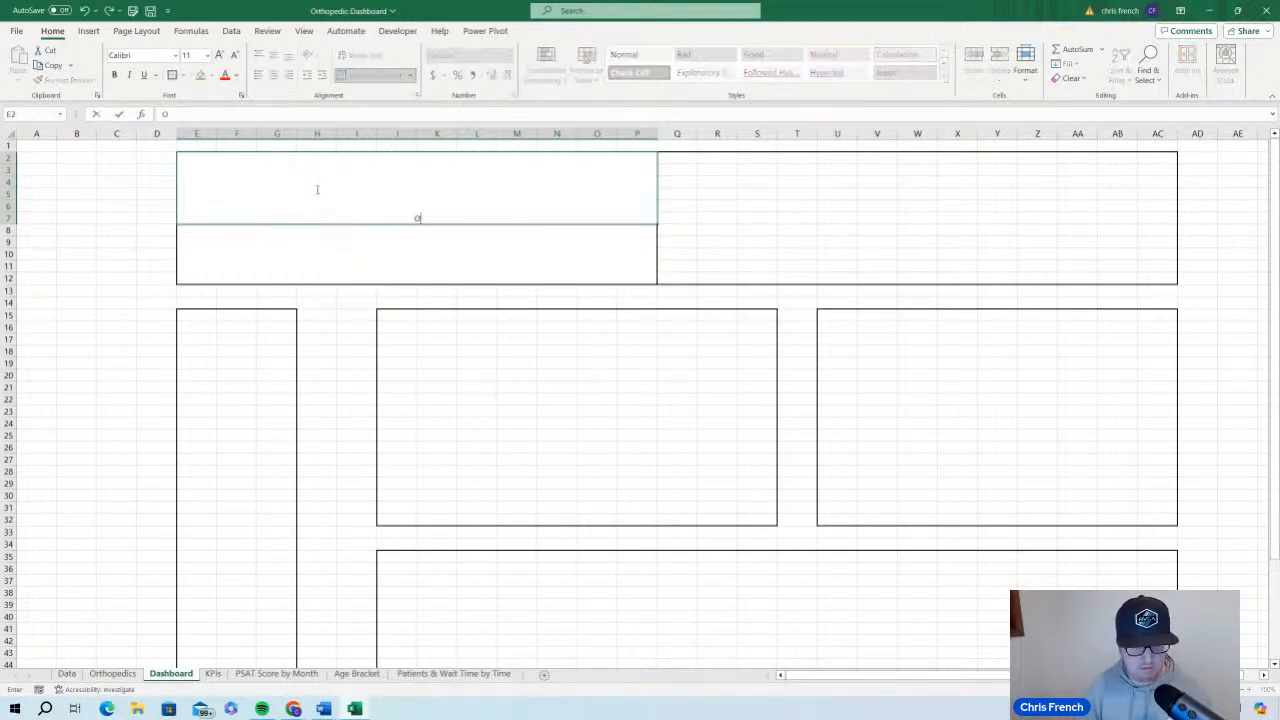
text(rthopedics)
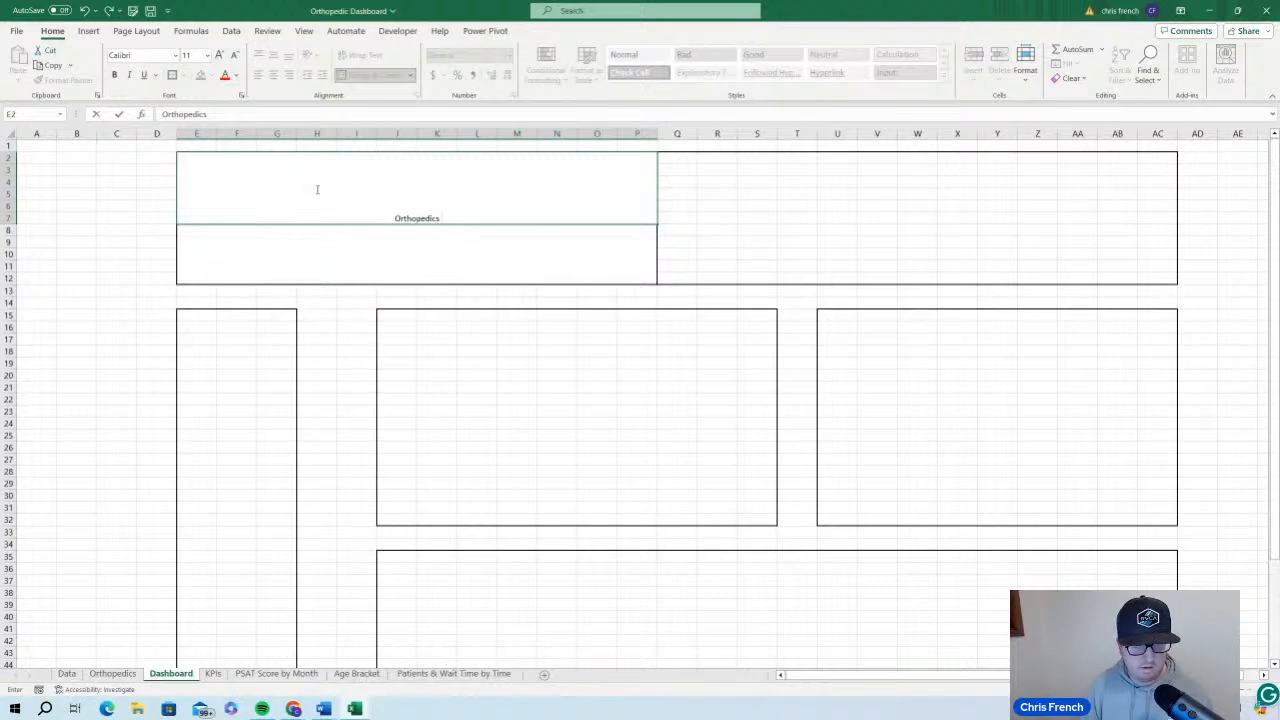
text( Analytics)
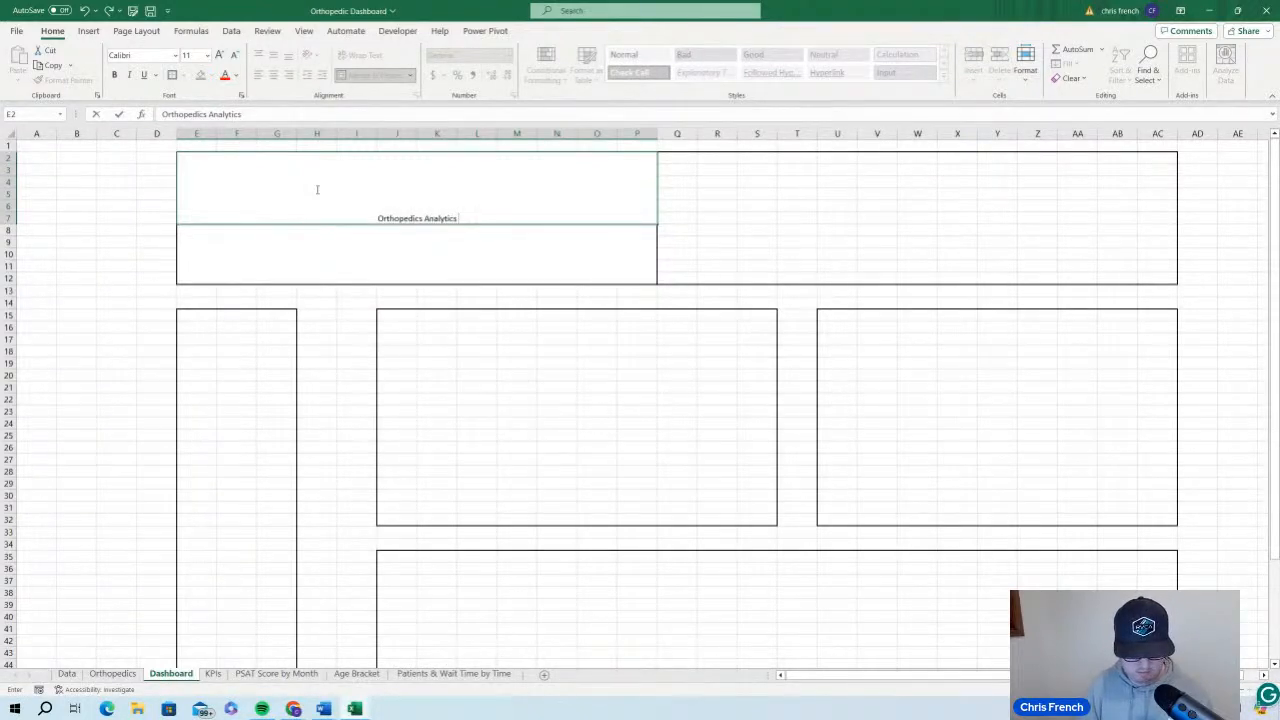
text( Dashboar)
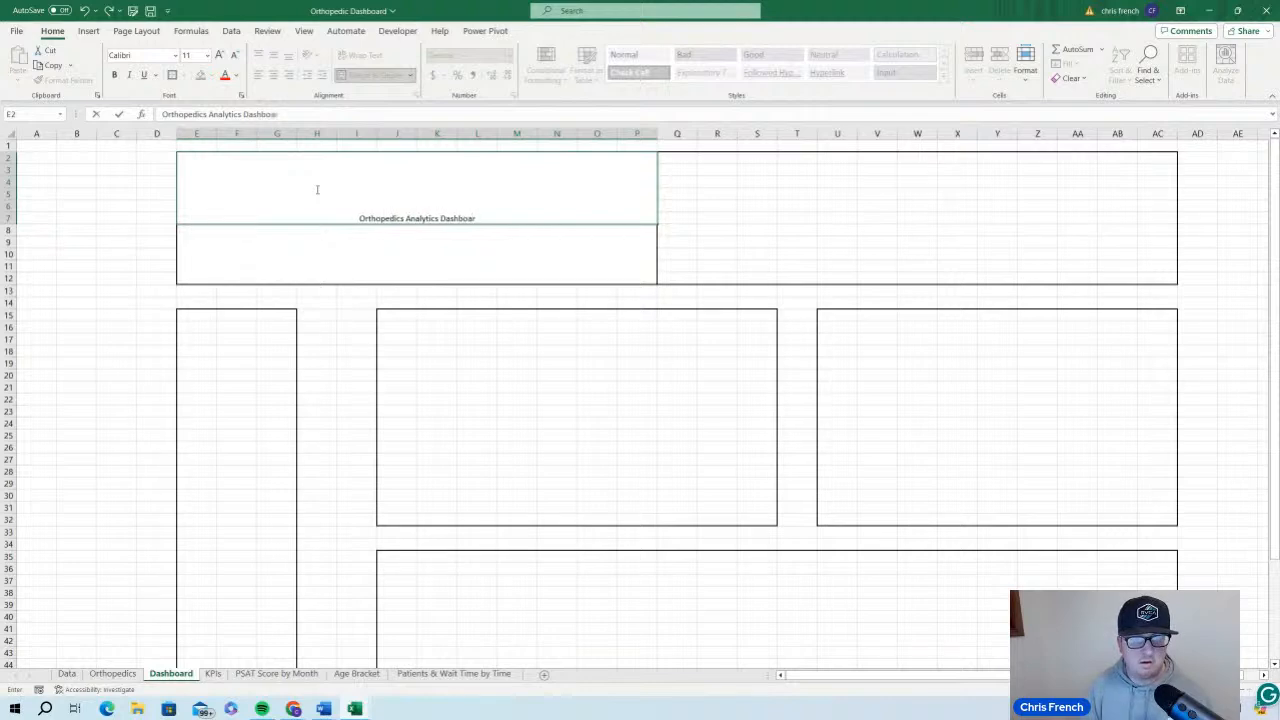
text(d (2023))
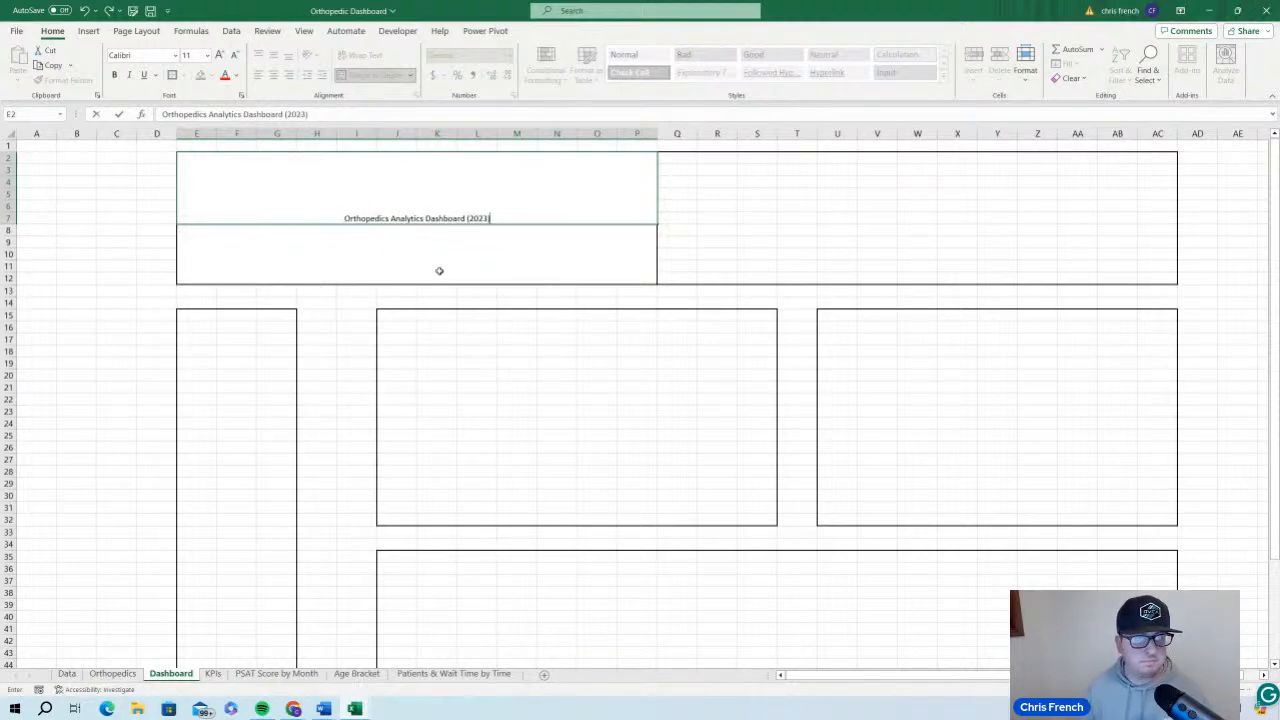
key(ctrl+Return)
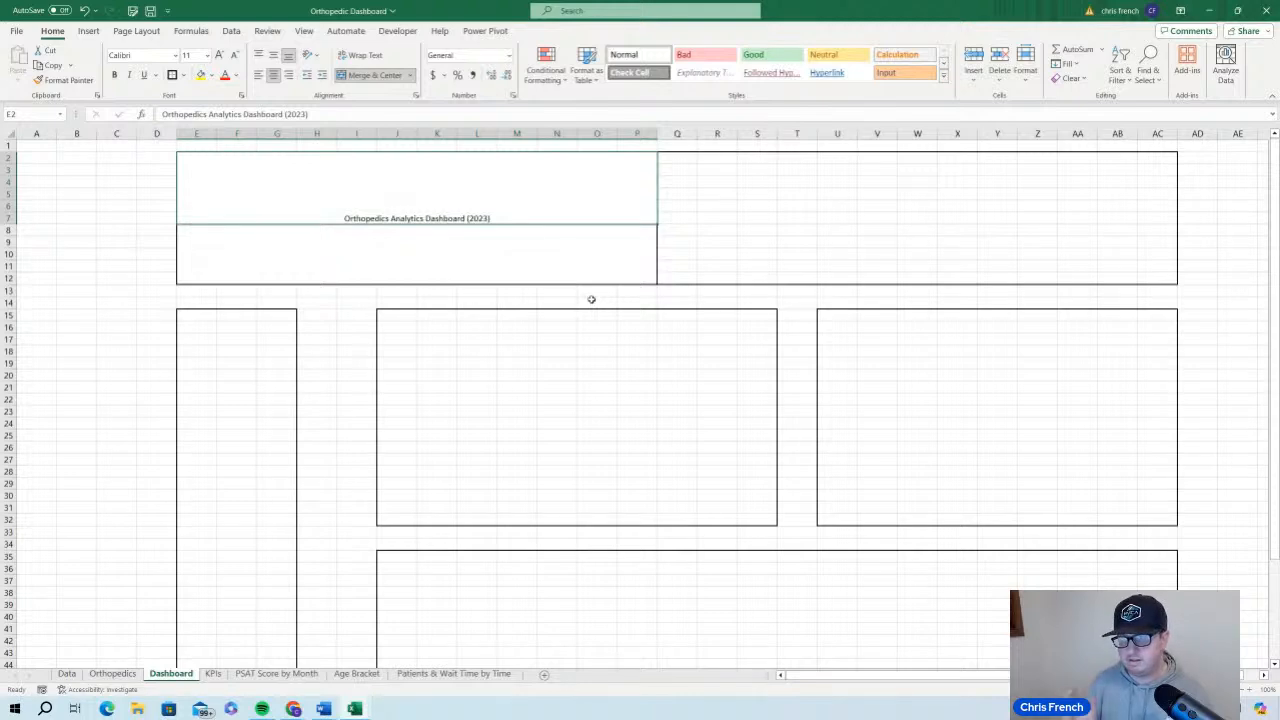
Left-align the dashboard title with one indent level and align it vertically to the middle of its cell
click(260, 77)
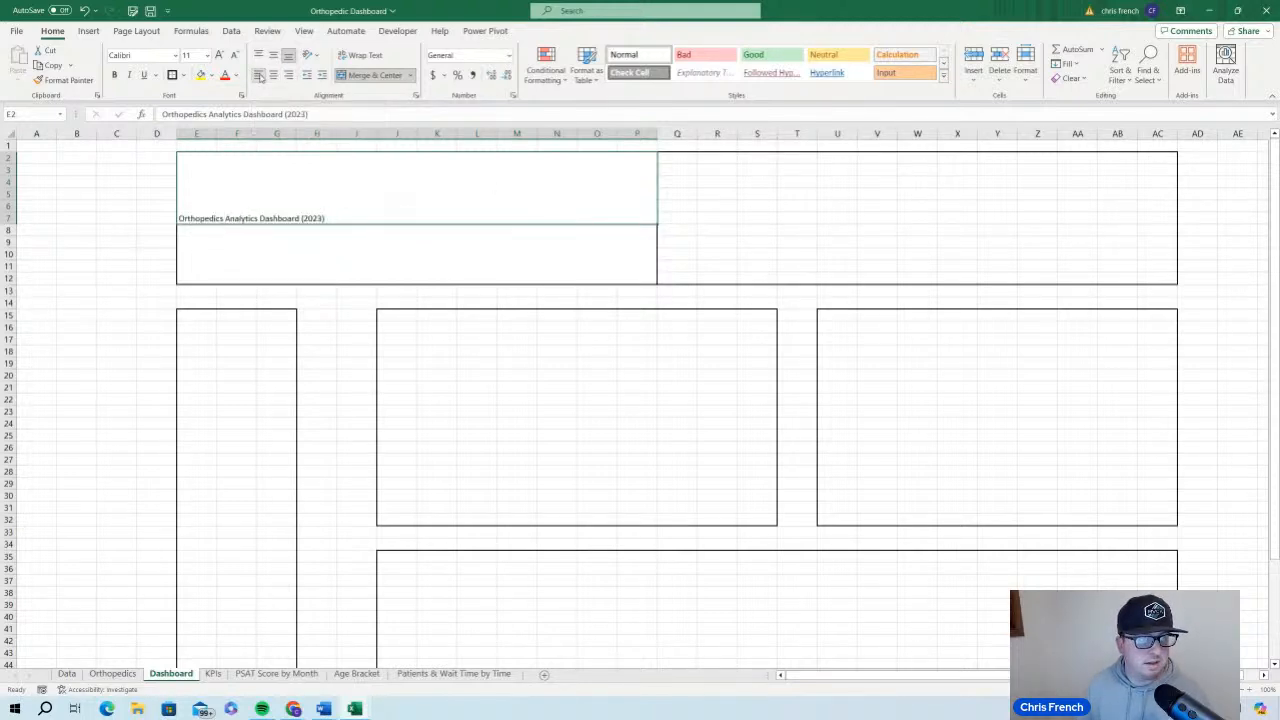
click(322, 77)
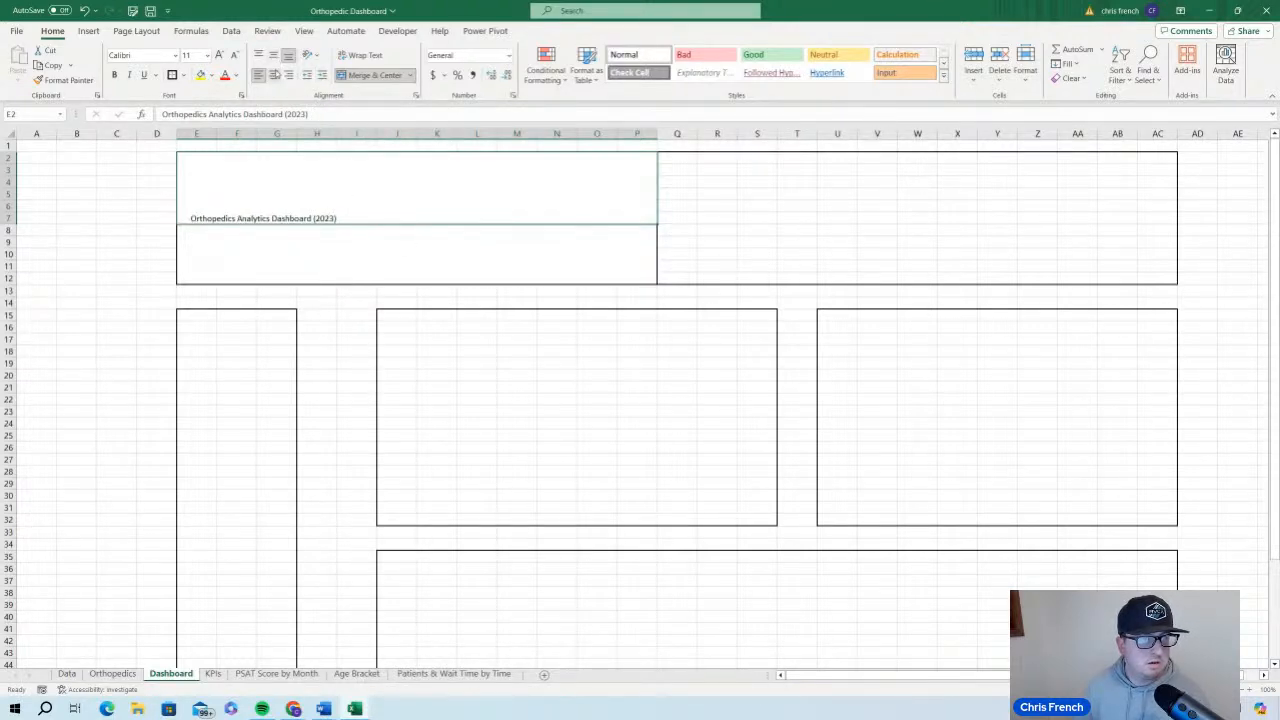
click(274, 58)
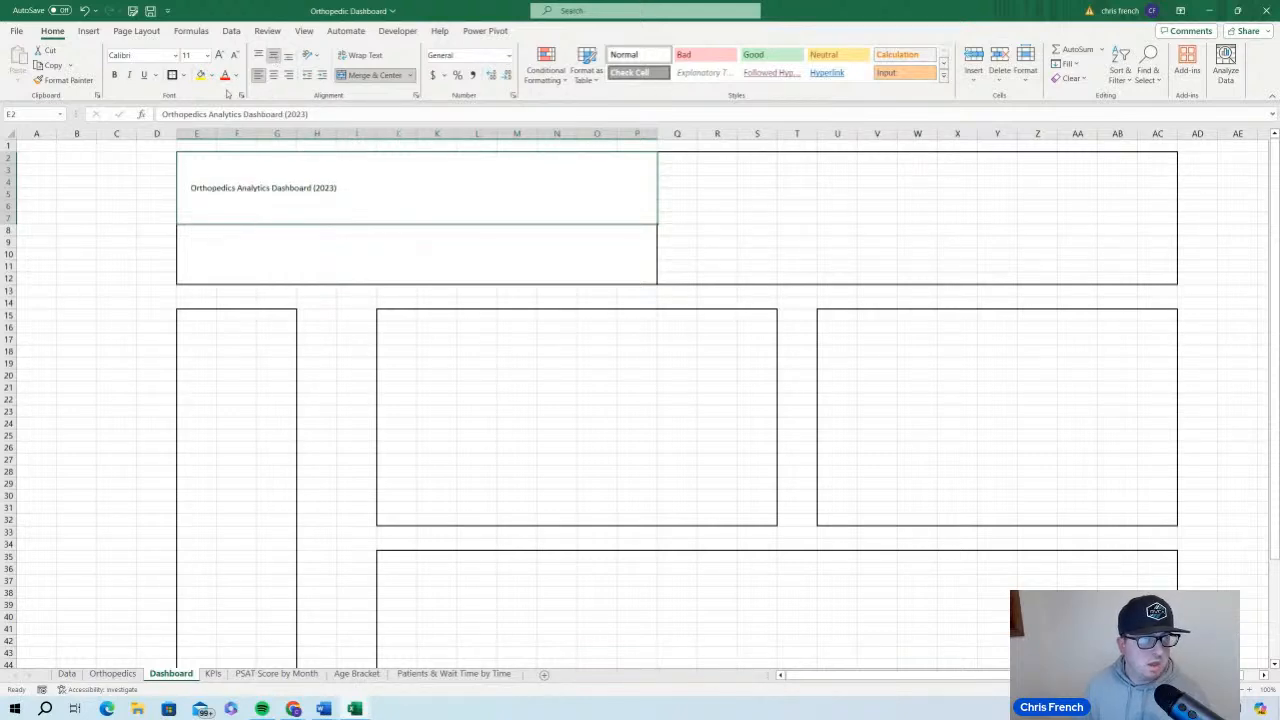
Set the dashboard title's font size to 32 and make it bold
click(220, 57)
click(220, 57)
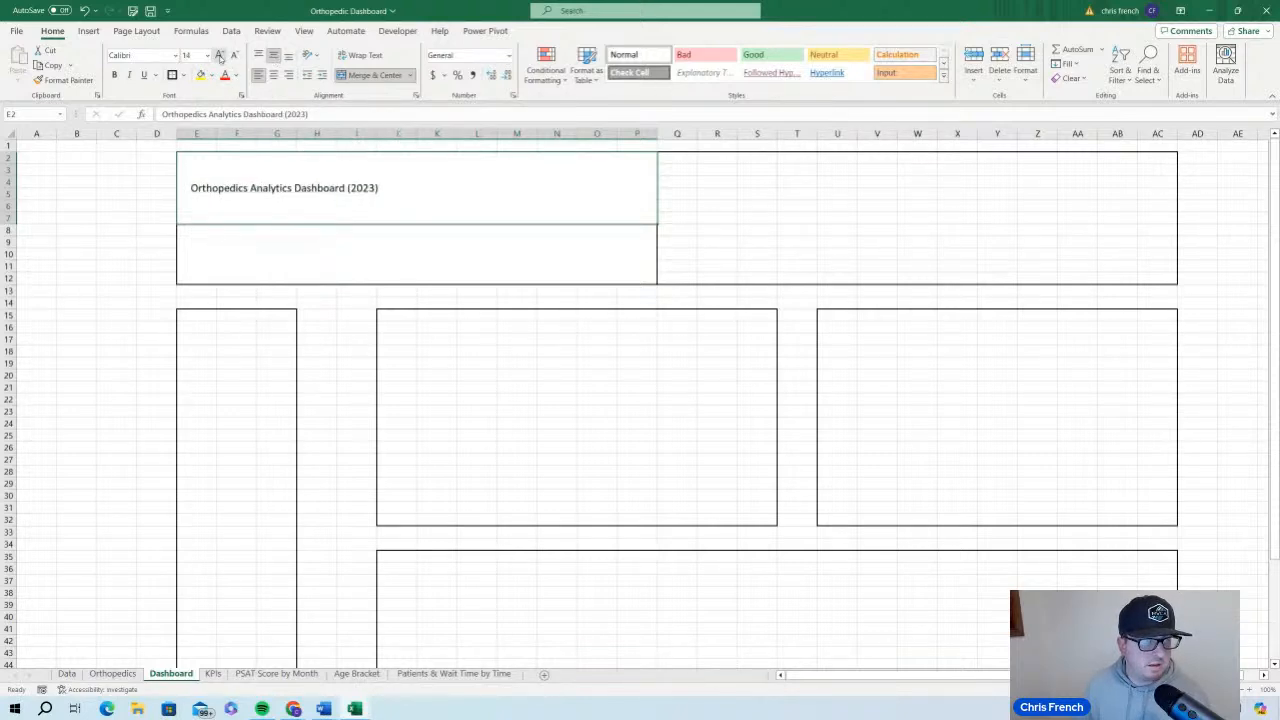
click(220, 57)
click(220, 57)
click(220, 57)
click(220, 57)
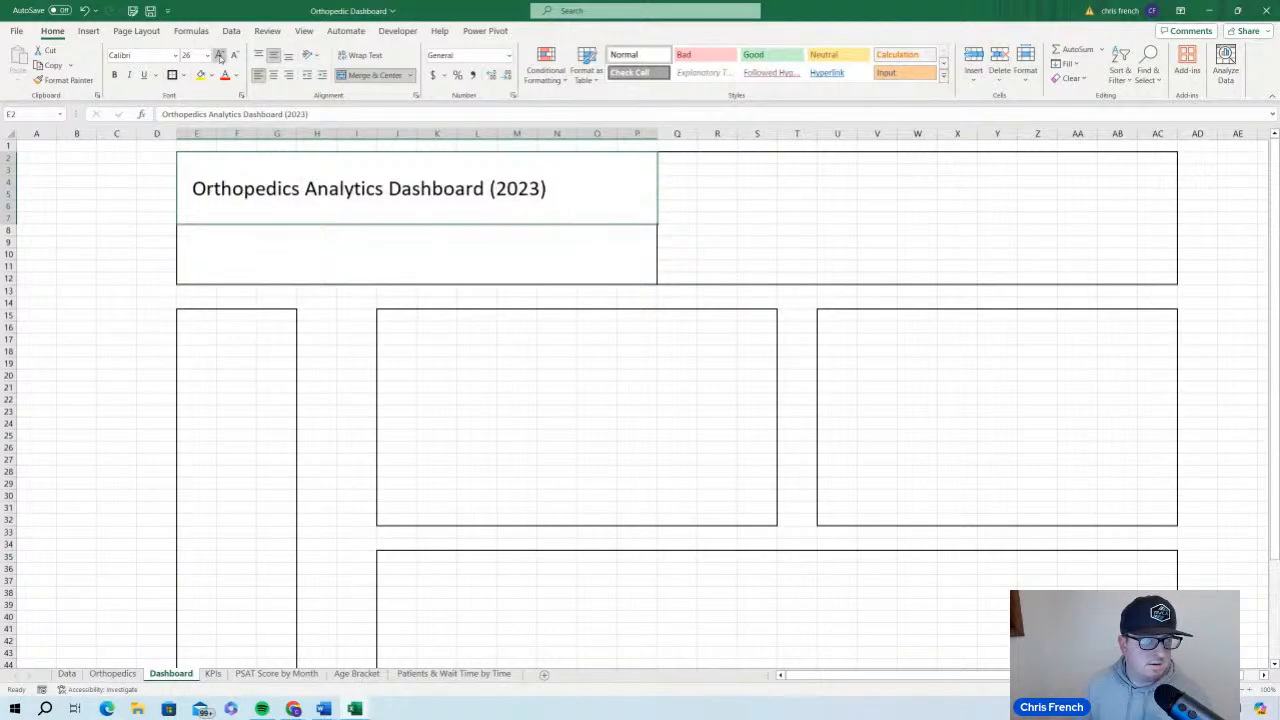
click(220, 57)
click(220, 57)
click(234, 55)
click(234, 55)
click(234, 55)
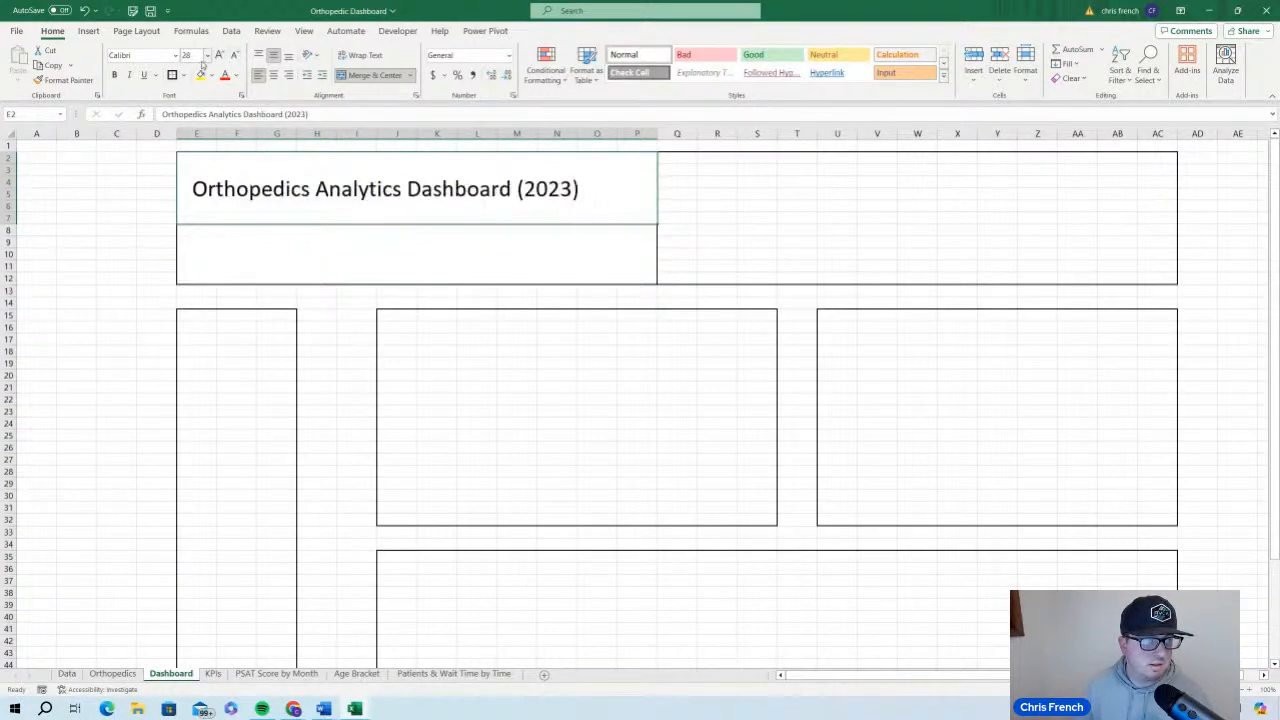
click(196, 57)
text(32)
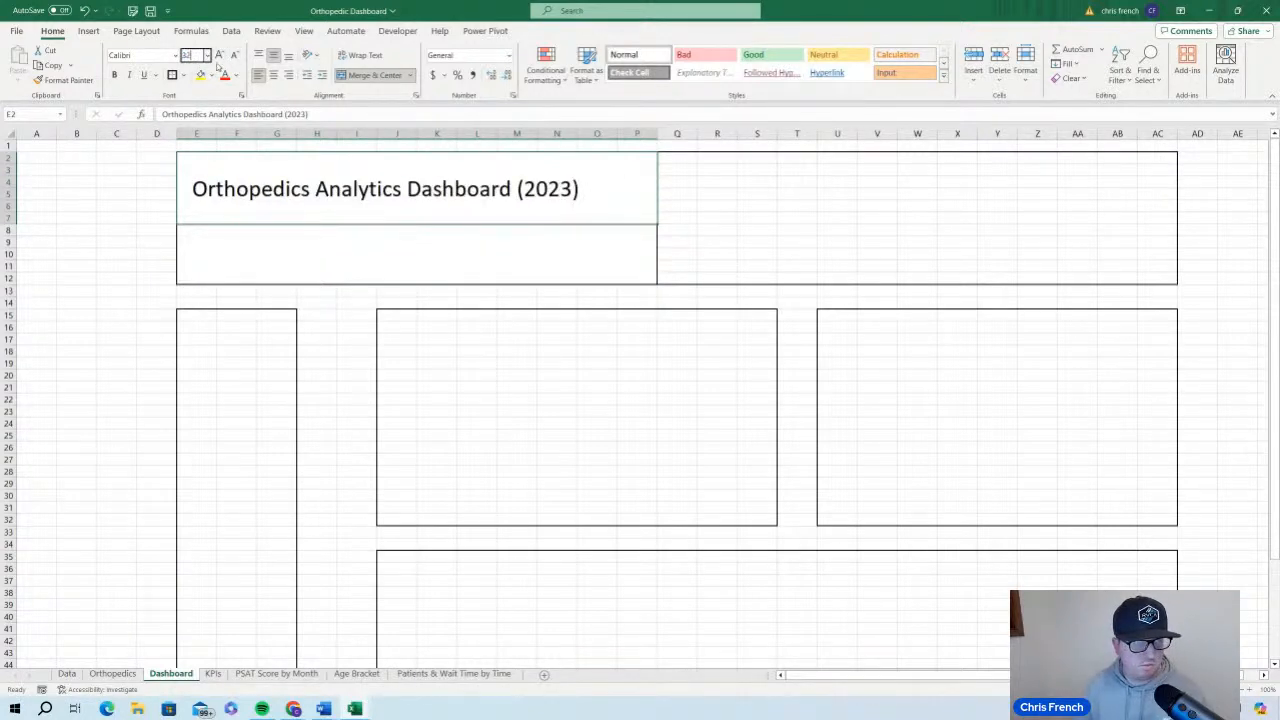
key(Return)
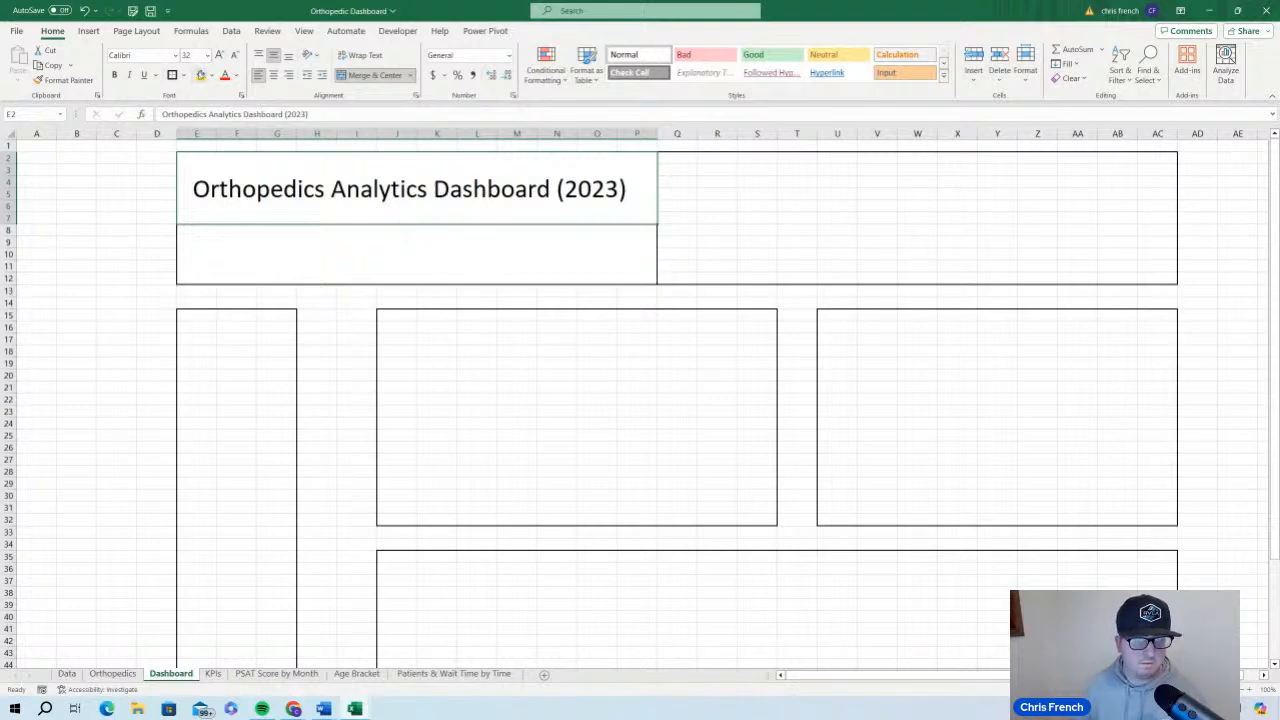
click(116, 76)
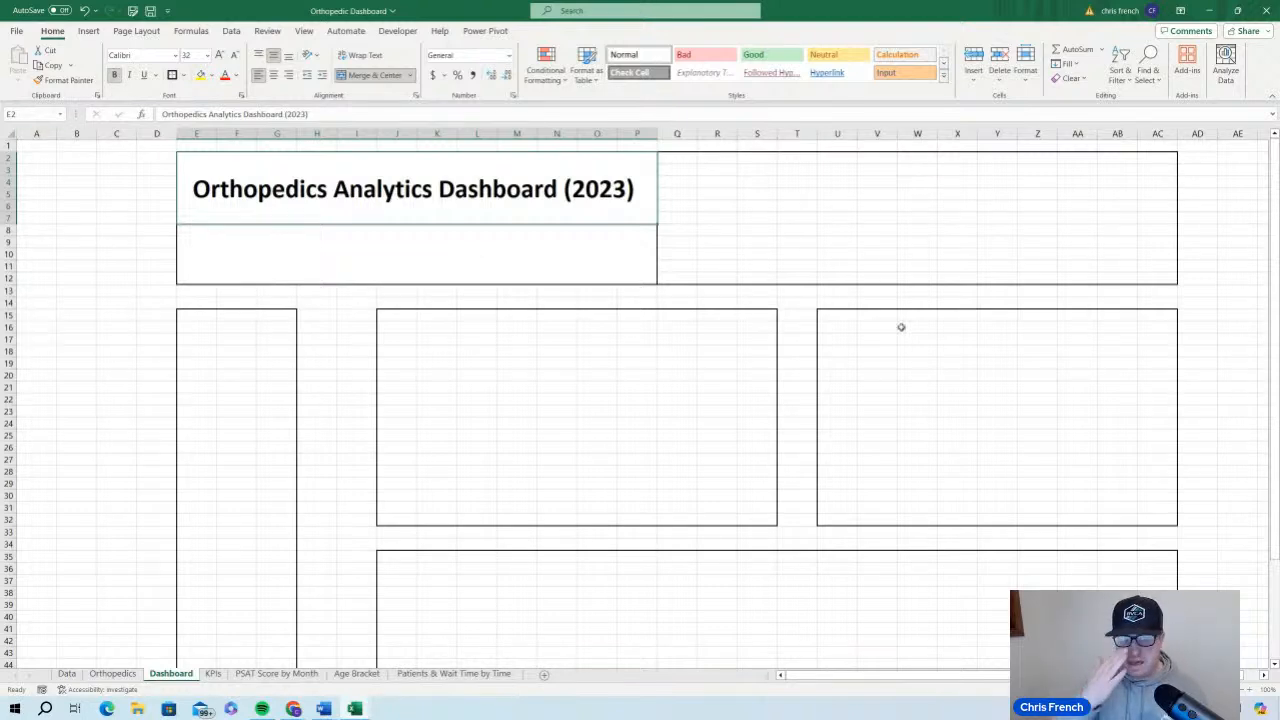
Enter the placeholder text "Summary/Filter Info" in the merged cell E8:P12 below the title
click(540, 245)
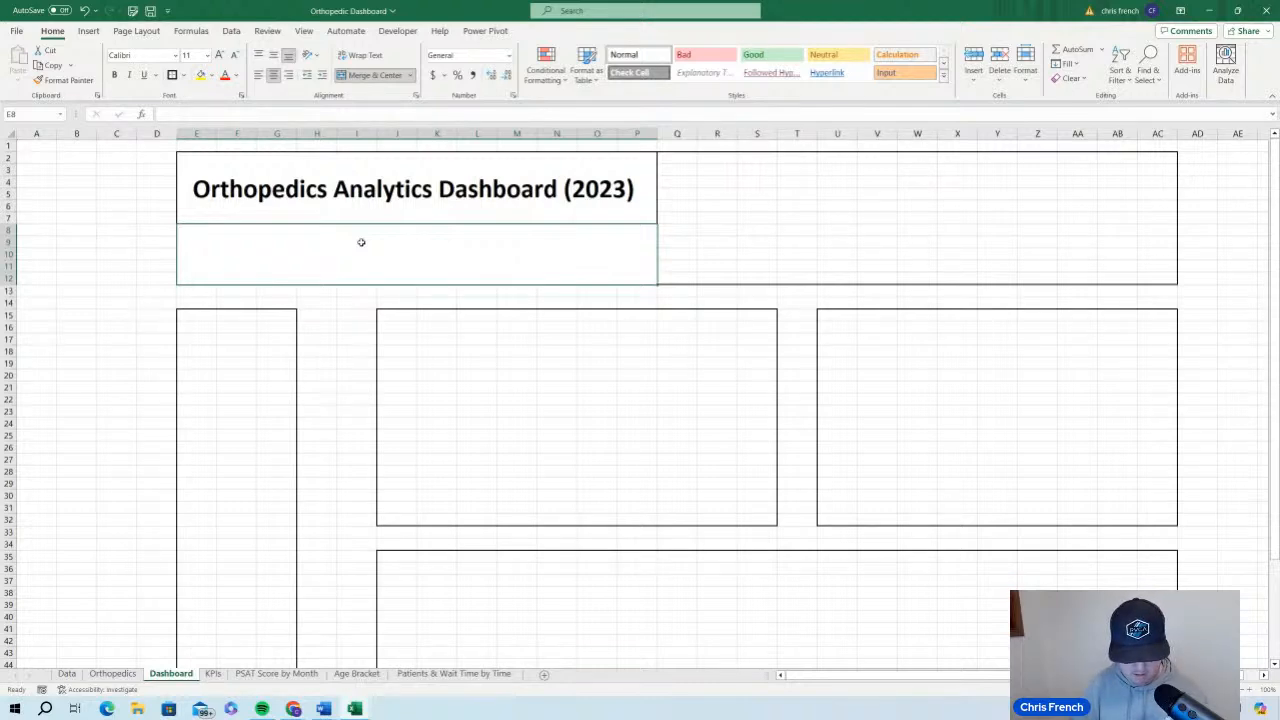
text(Descript)
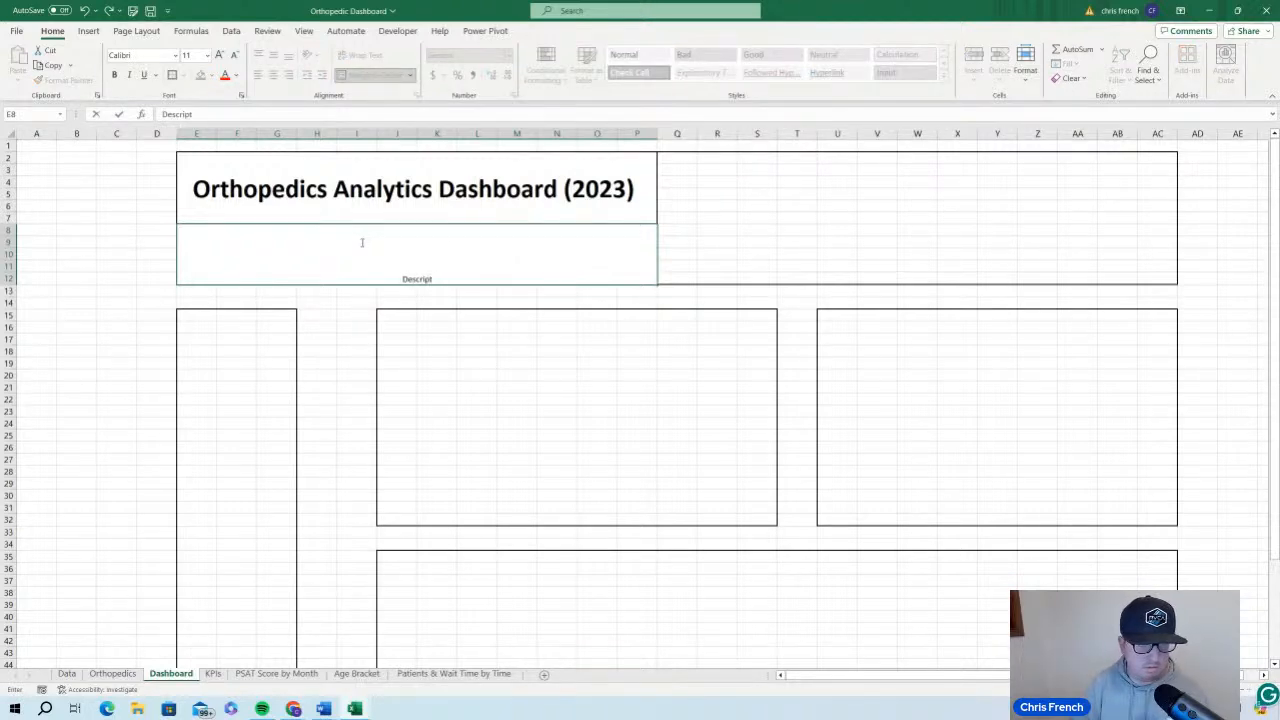
text(on)
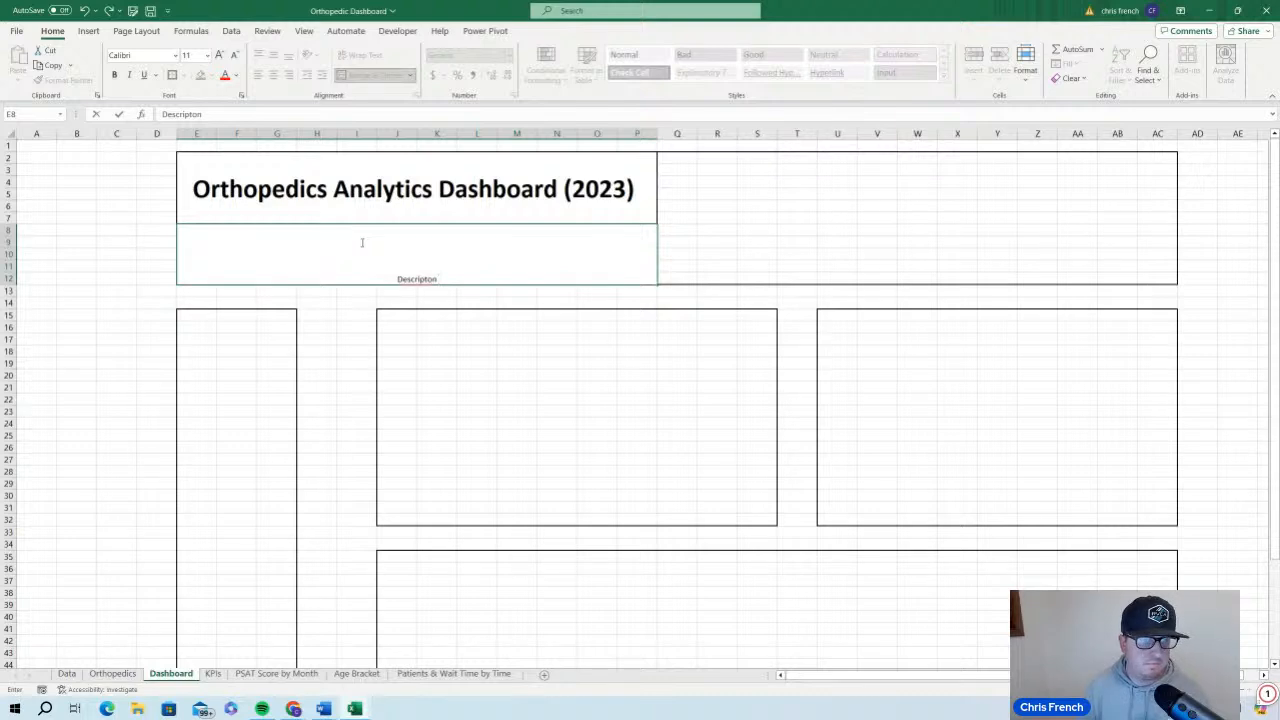
key(BackSpace)
key(BackSpace)
key(BackSpace)
key(BackSpace)
key(BackSpace)
key(BackSpace)
key(BackSpace)
key(BackSpace)
key(BackSpace)
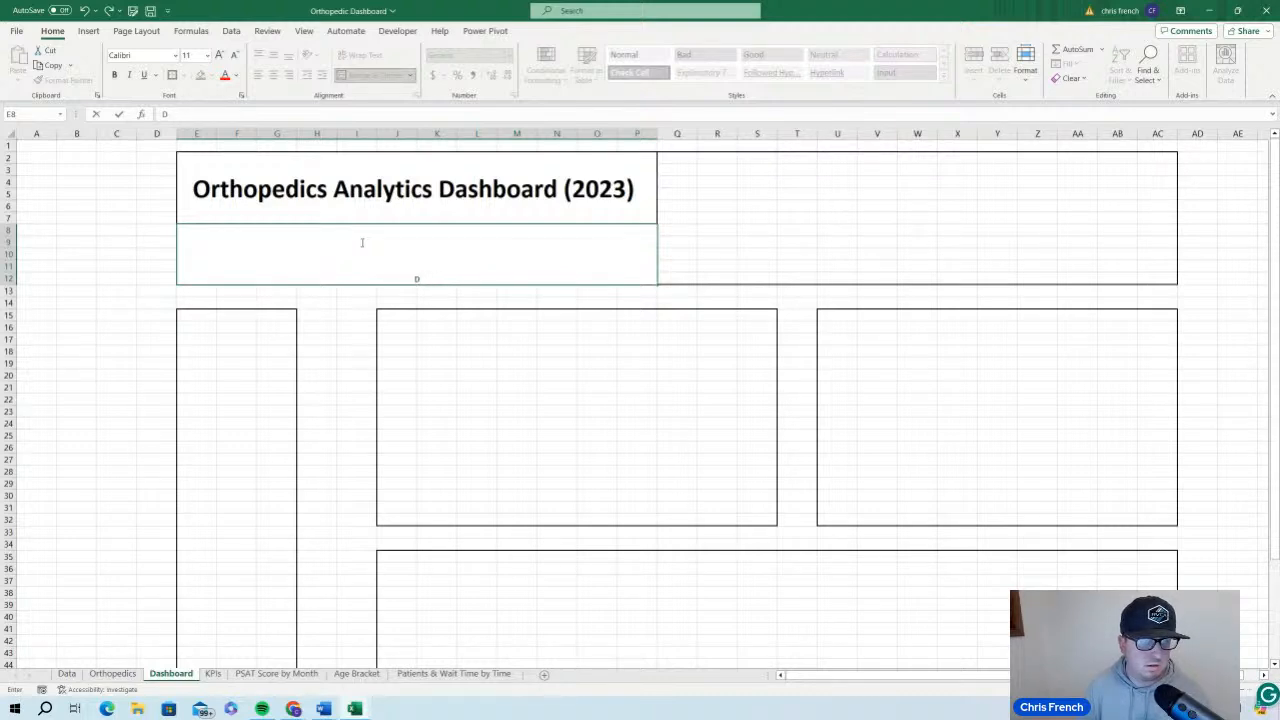
key(BackSpace)
text(Summary)
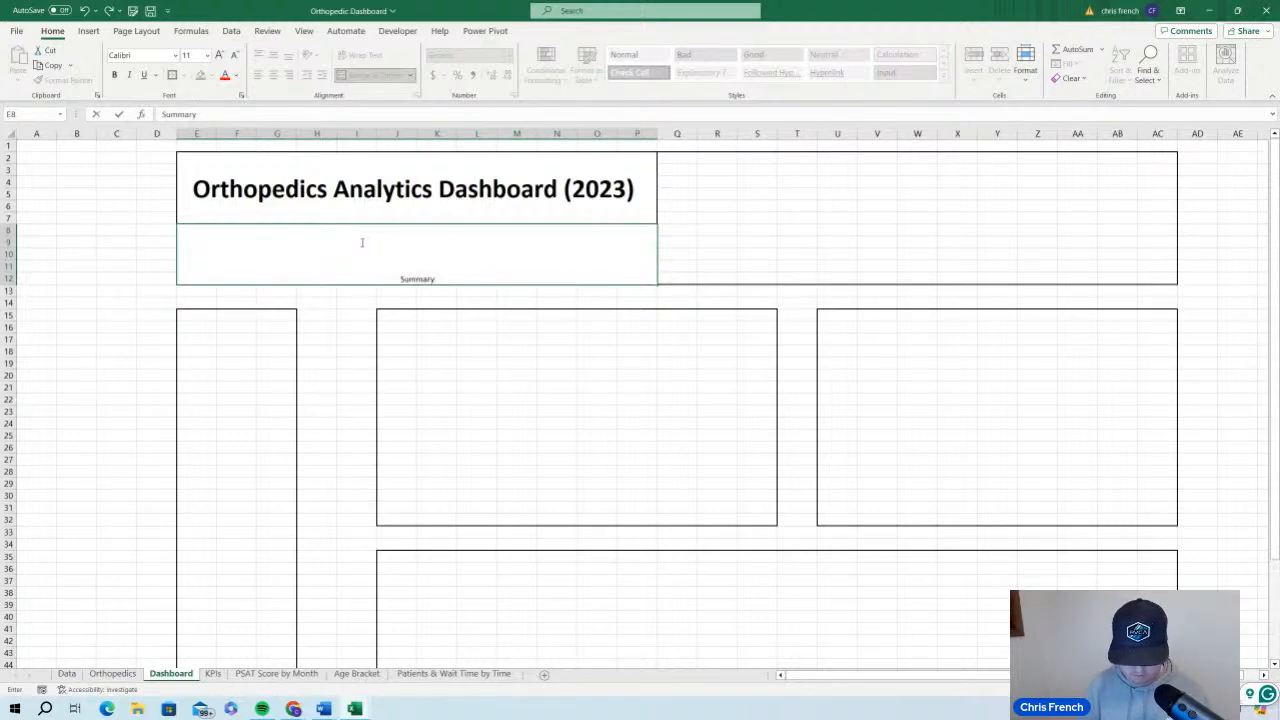
text(/Filter Info)
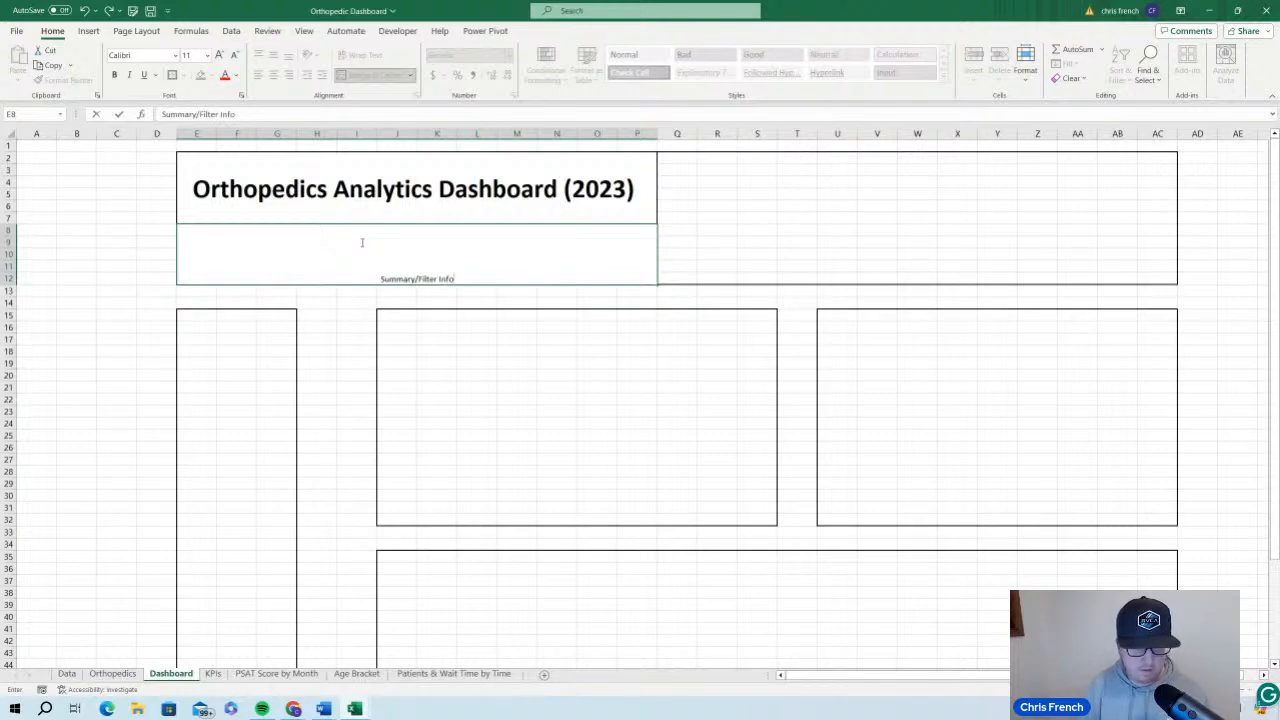
click(795, 207)
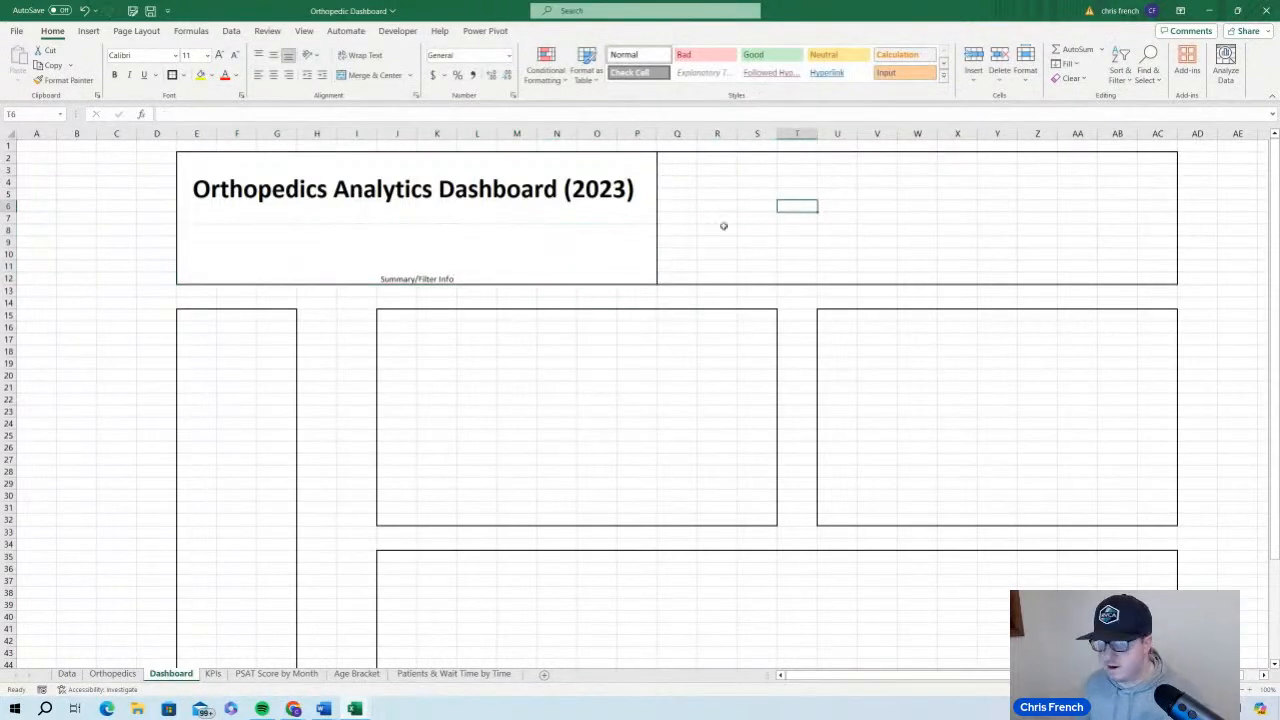
click(444, 265)
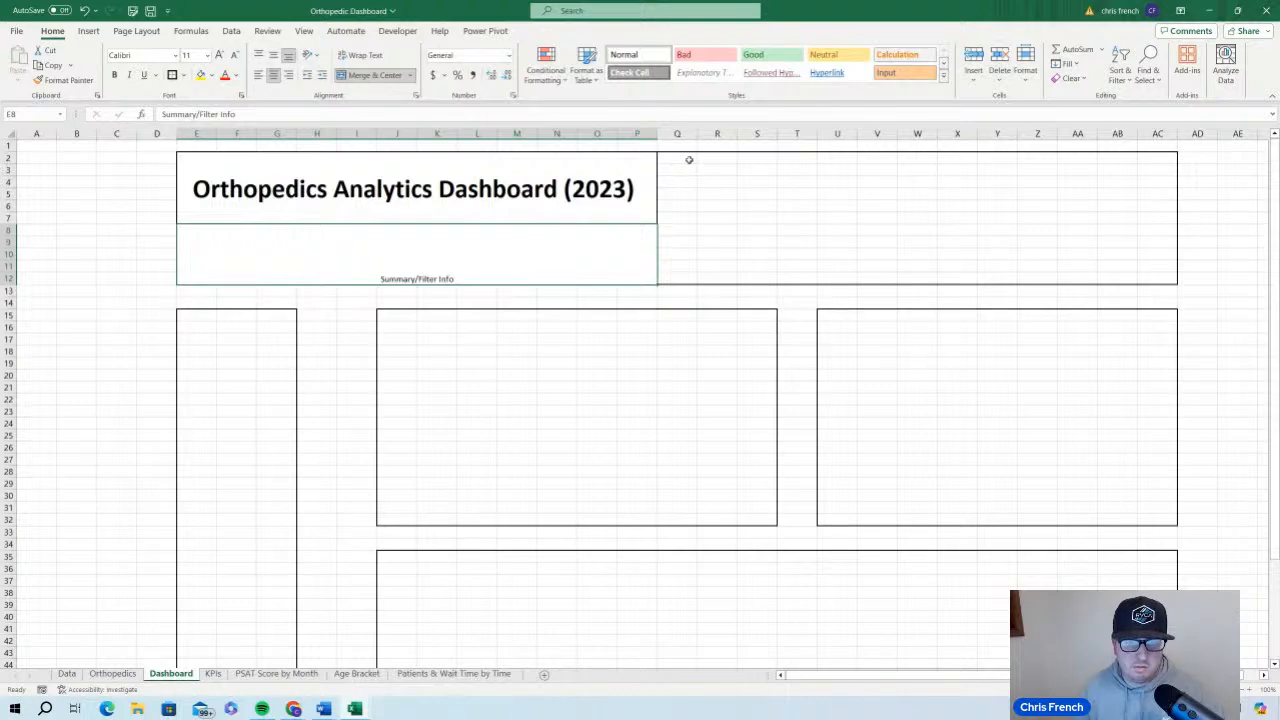
drag(689, 160, 1138, 158)
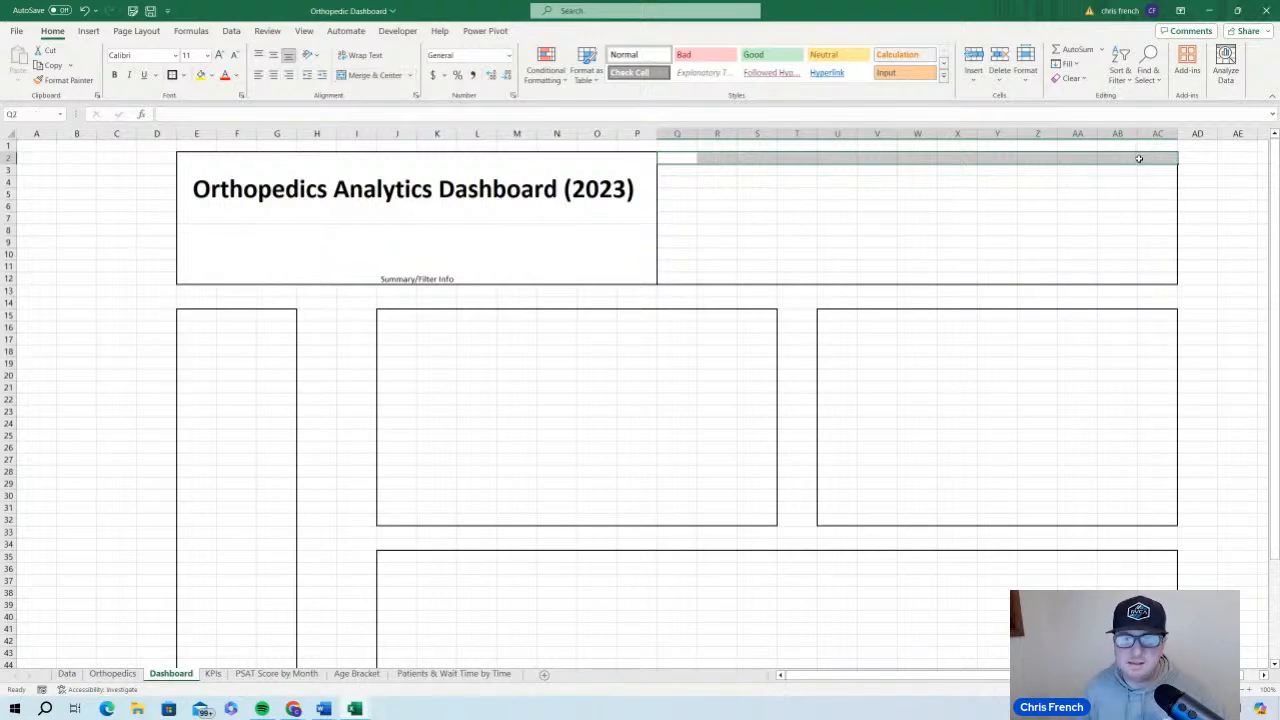
click(986, 205)
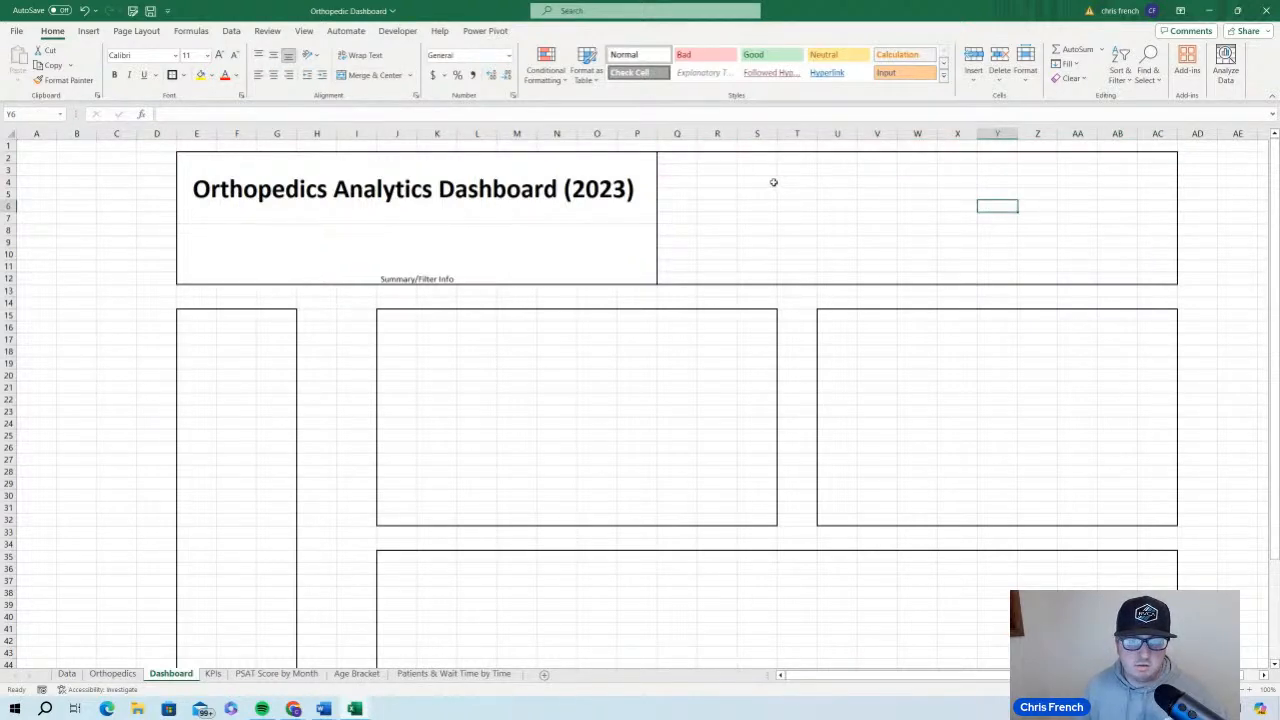
Merge and center the ranges R3:T4, V3:X4 and Z3:AB4 as three KPI label cells beside the dashboard title
click(718, 169)
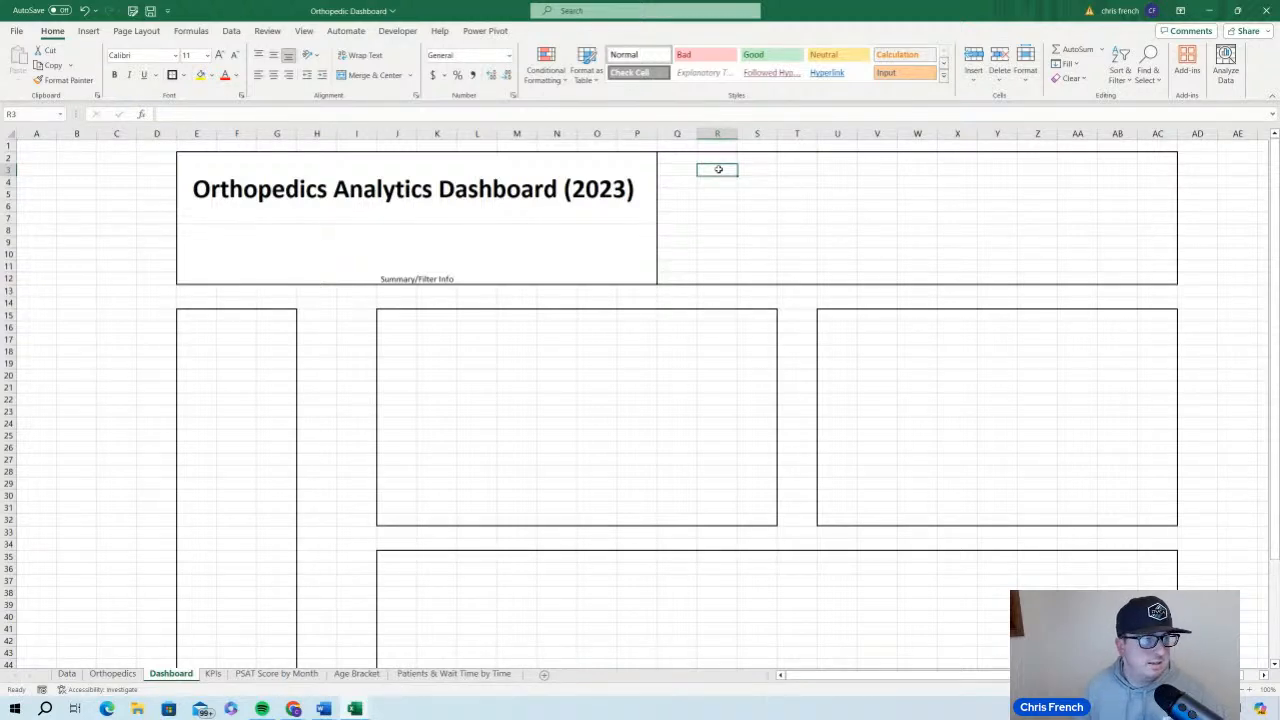
drag(718, 169, 785, 183)
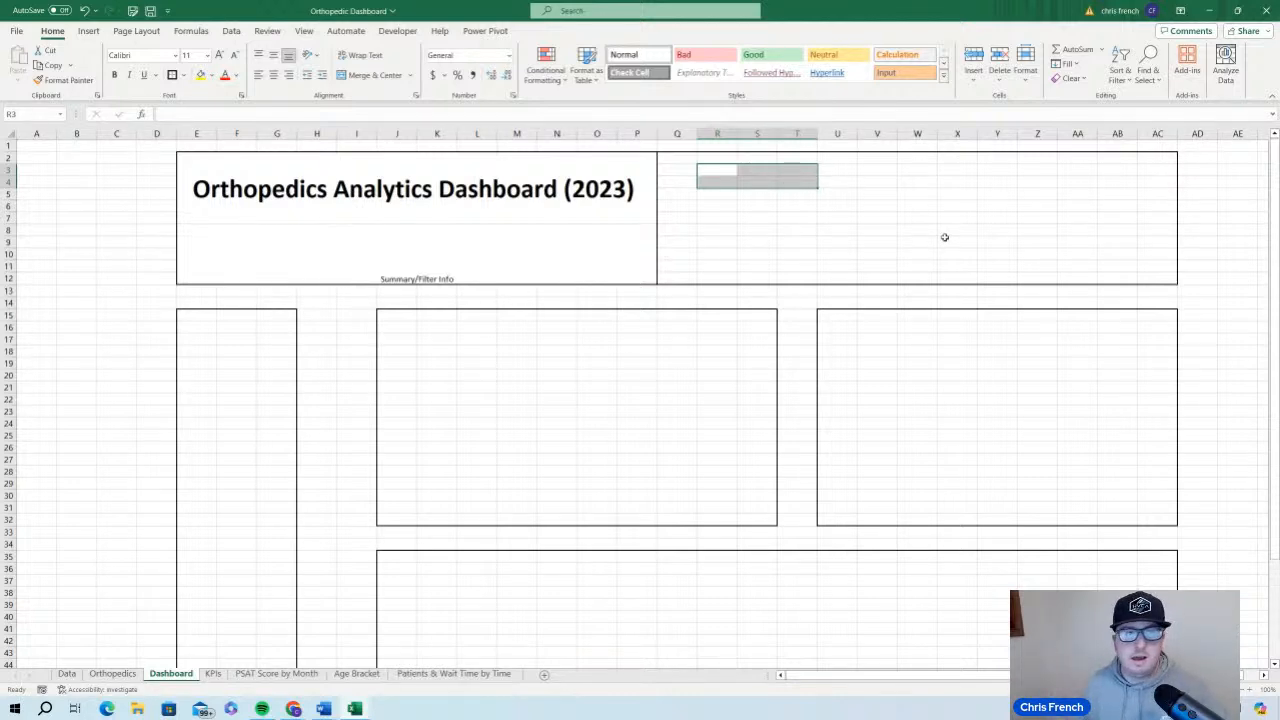
click(375, 76)
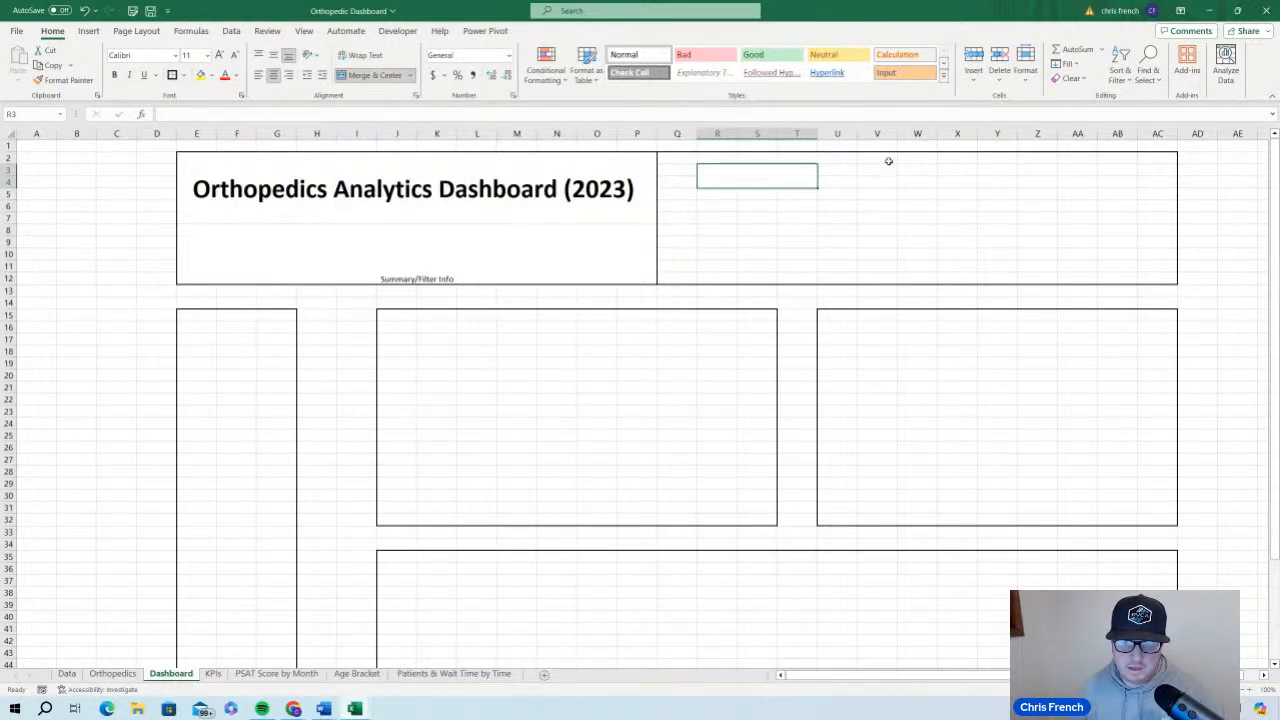
drag(884, 169, 947, 179)
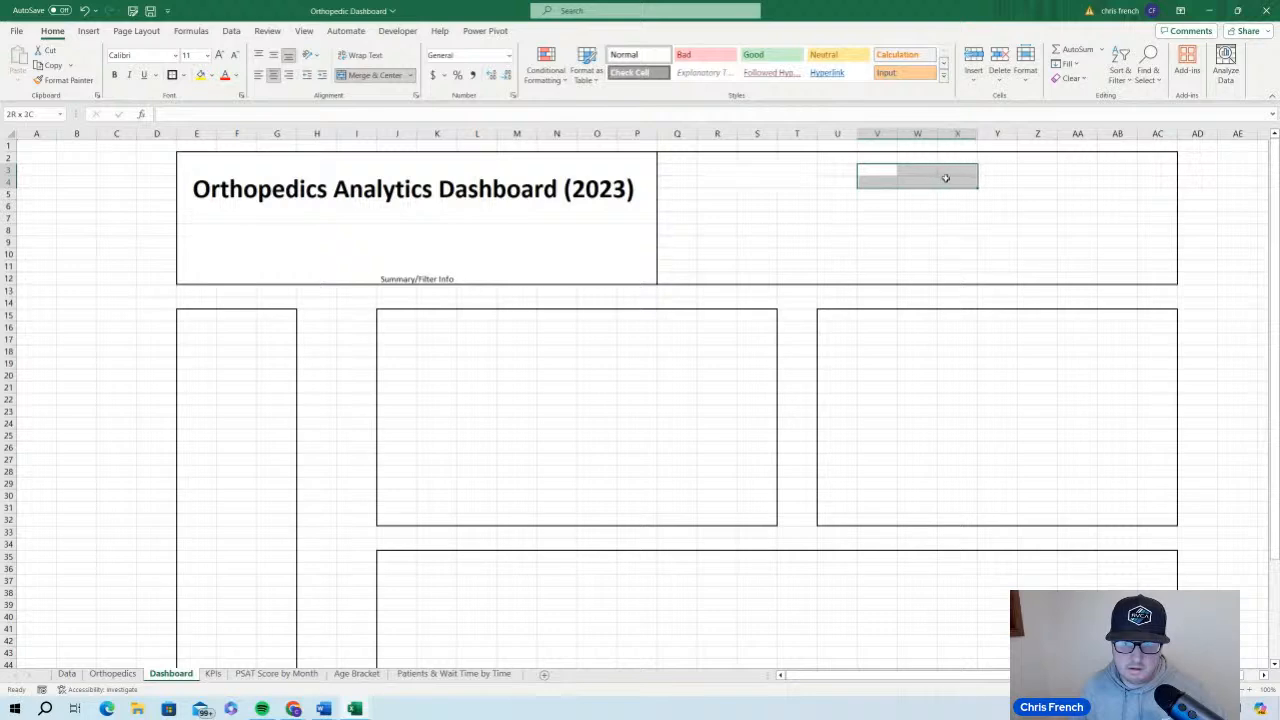
click(360, 75)
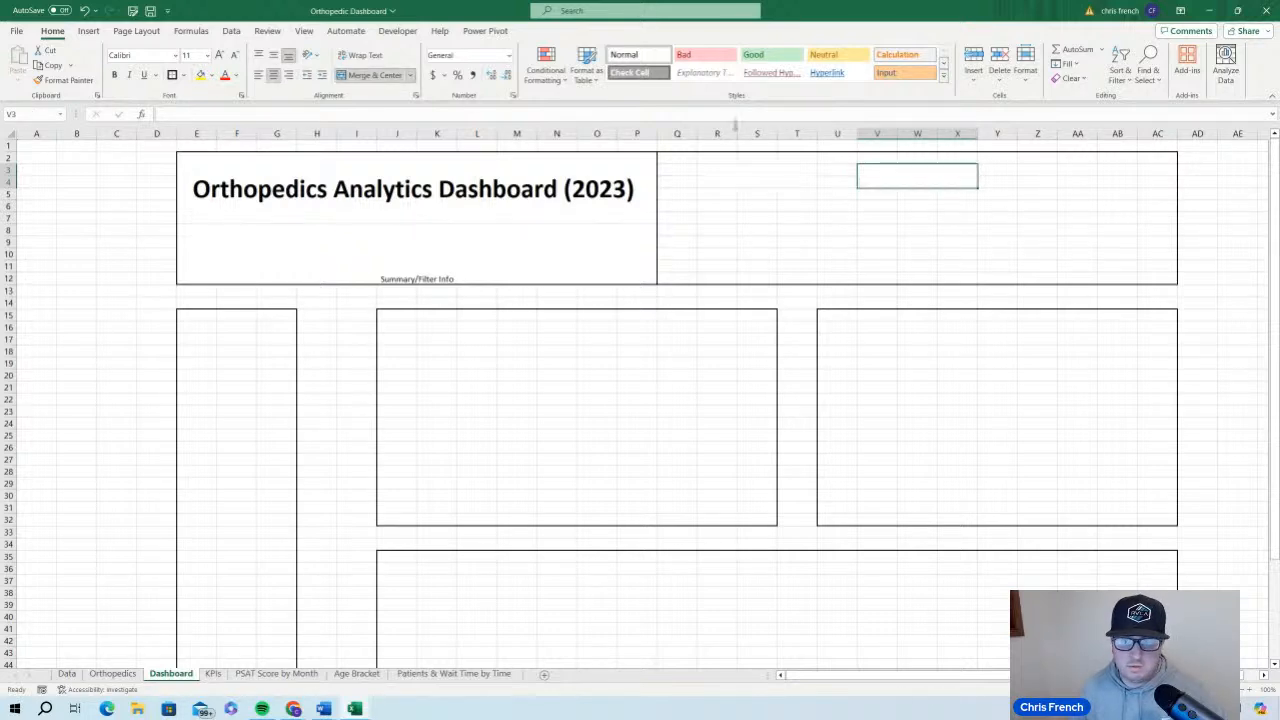
drag(1046, 169, 1115, 180)
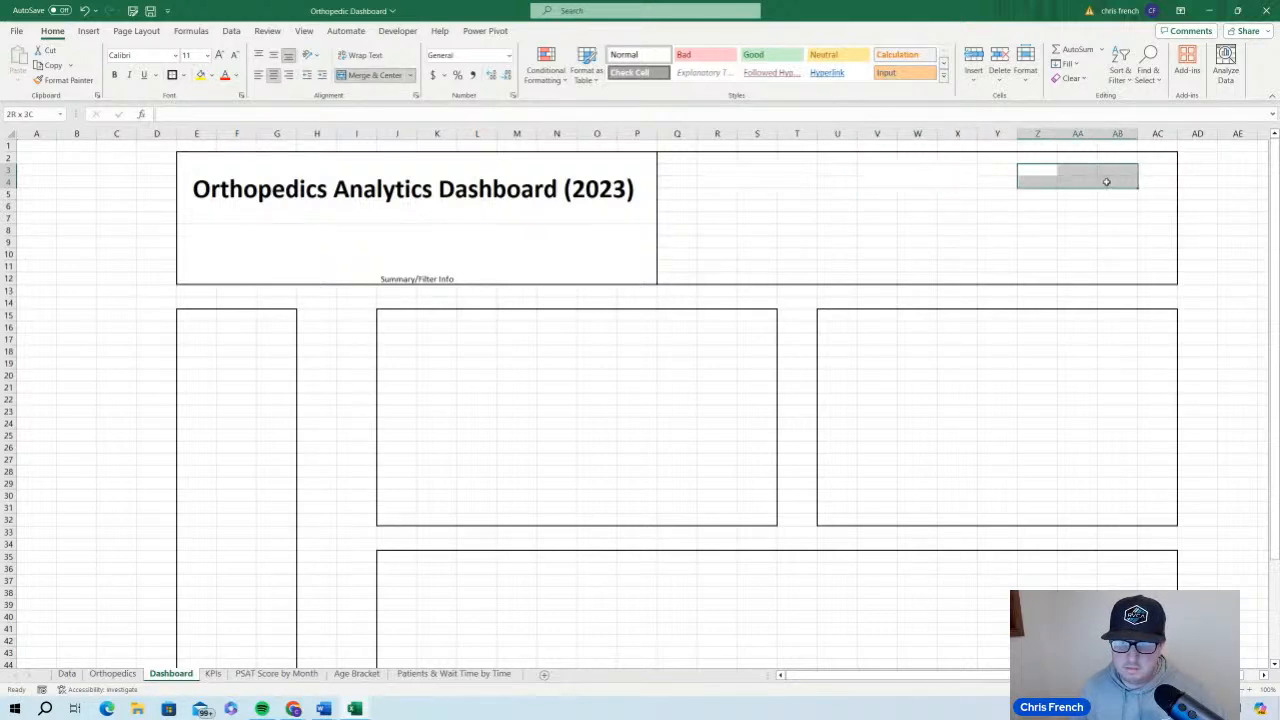
click(375, 76)
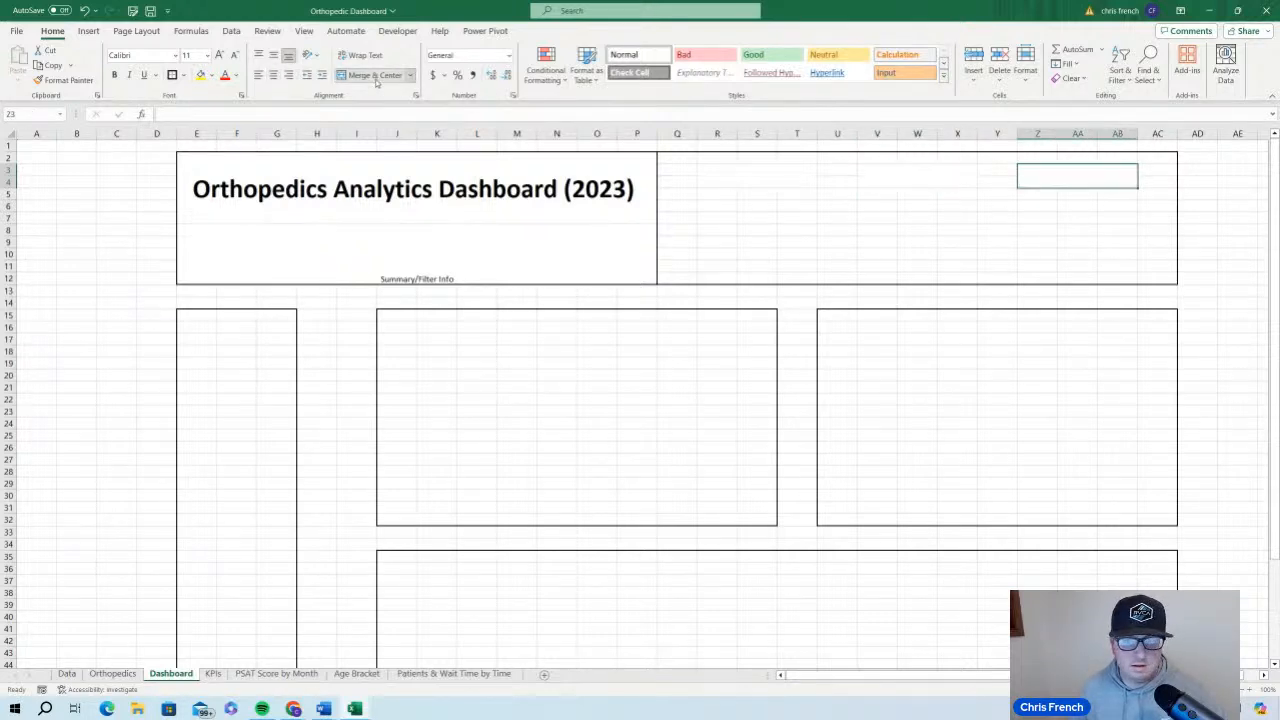
click(930, 253)
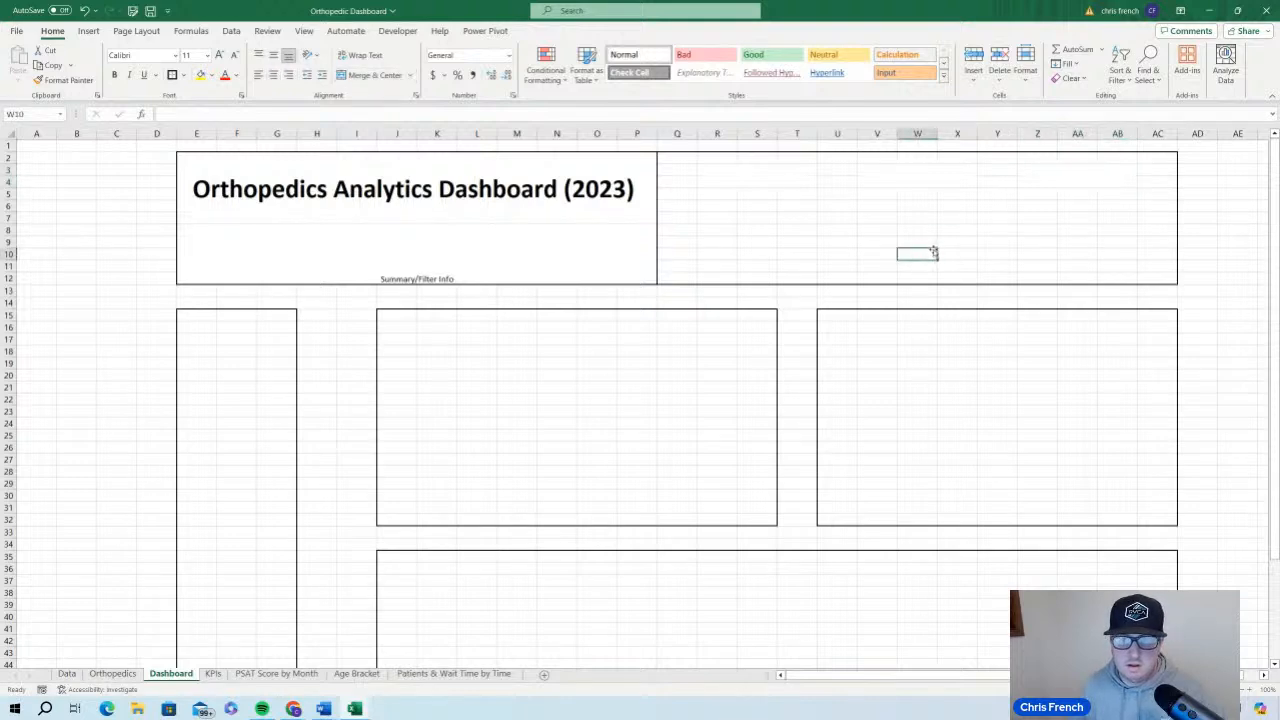
Try deleting column AC from the dashboard layout and undo the deletion
click(740, 182)
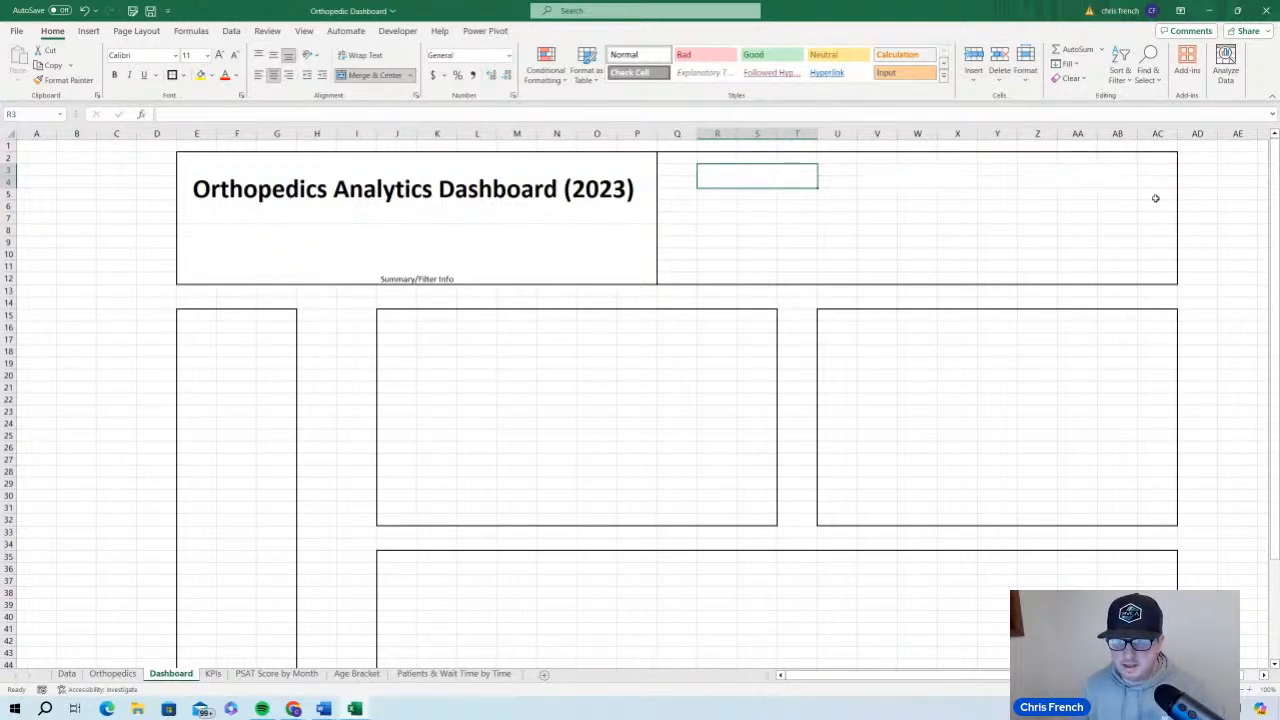
click(1157, 133)
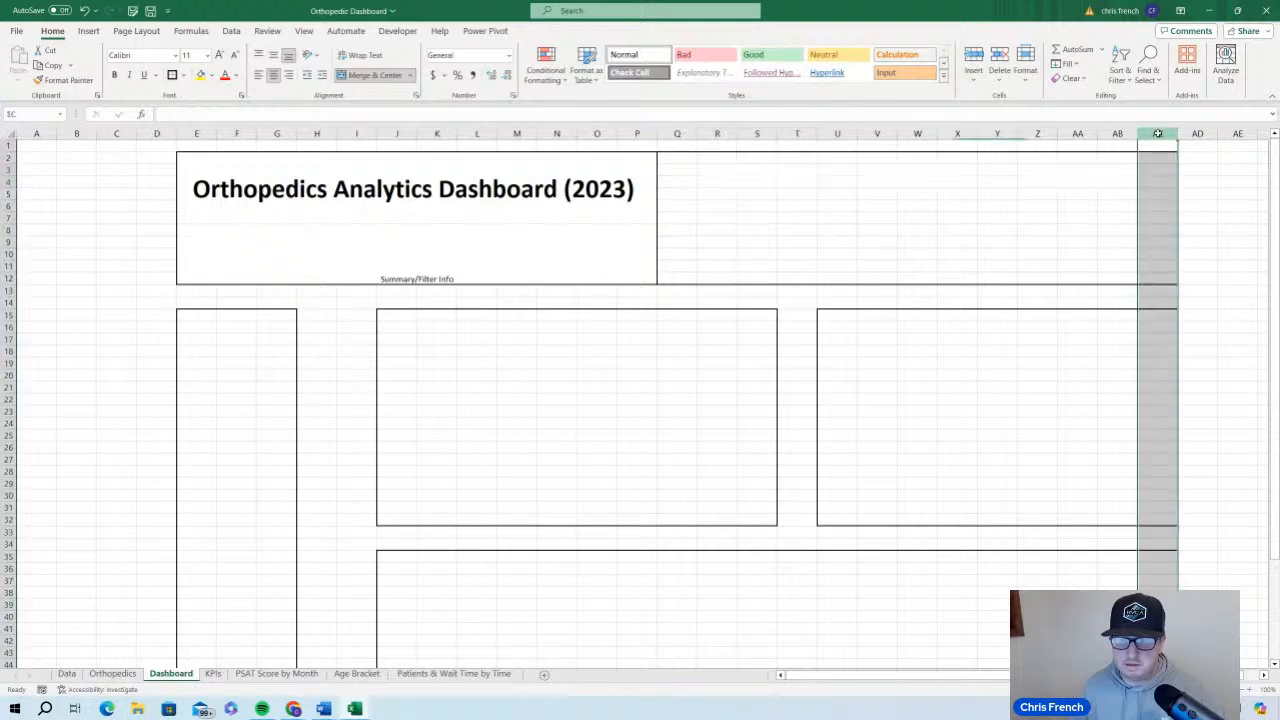
right_click(1157, 133)
click(1124, 281)
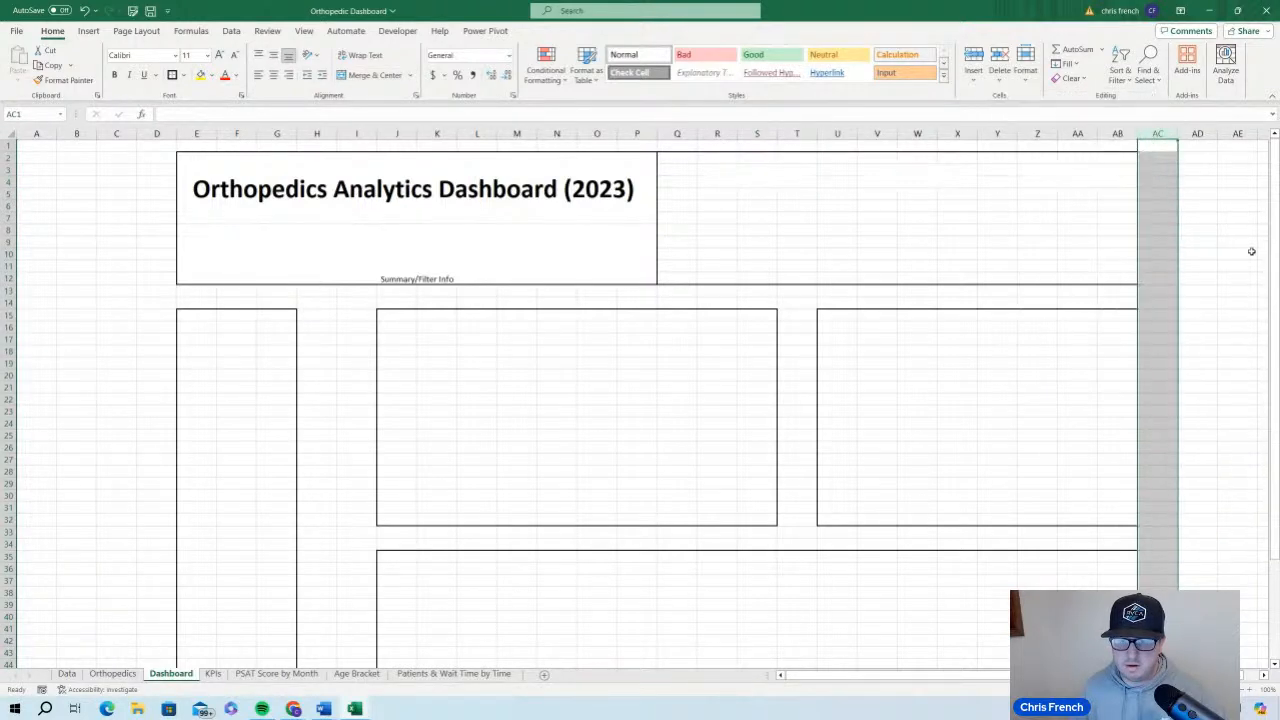
click(1230, 252)
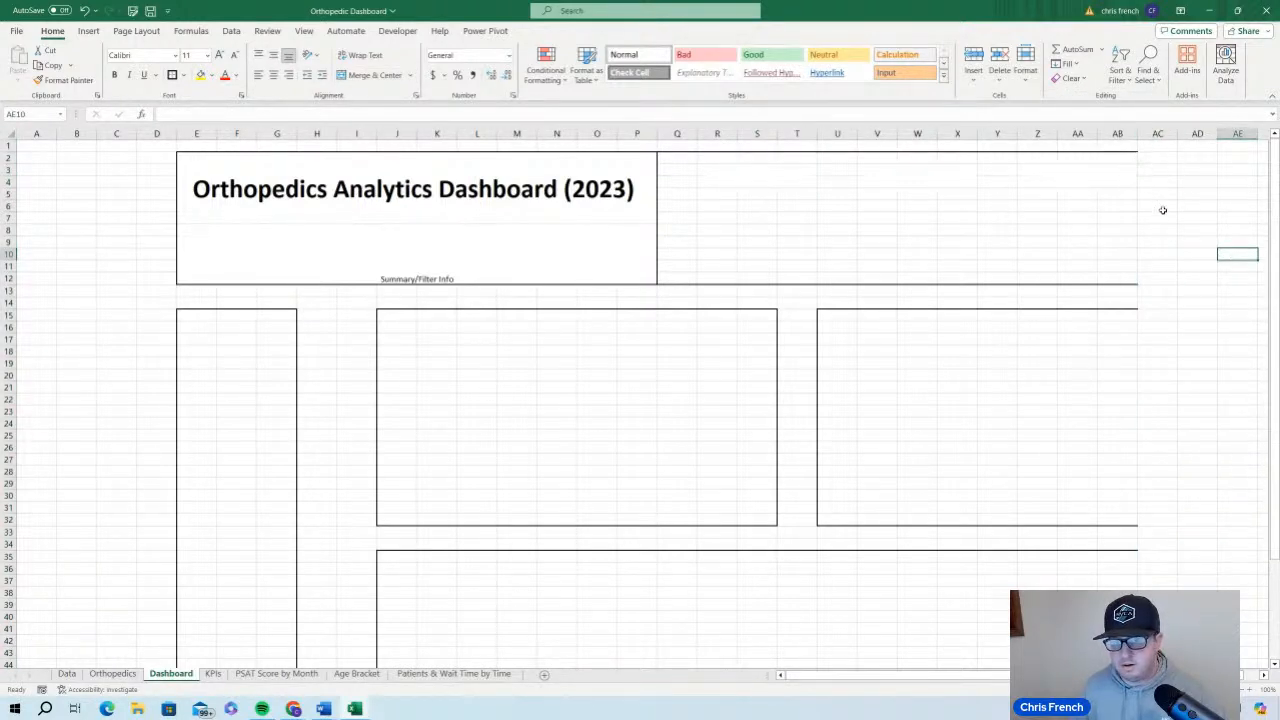
click(84, 10)
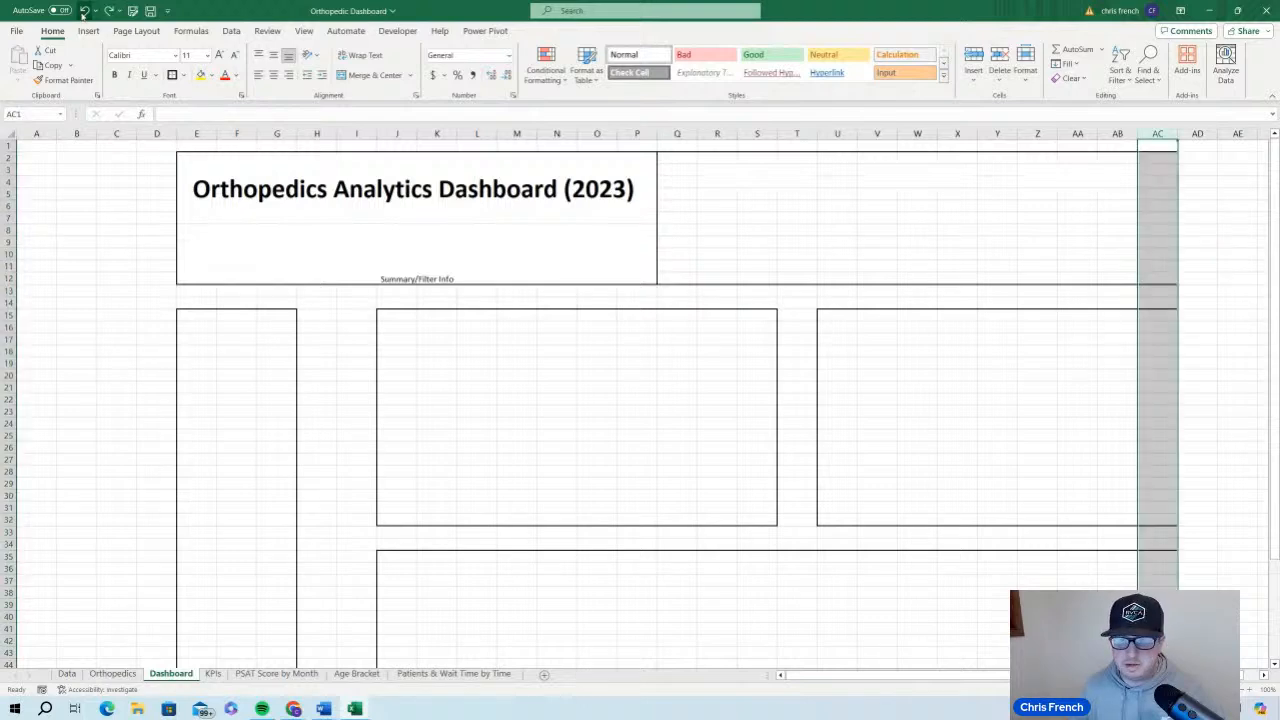
click(1080, 257)
click(1220, 262)
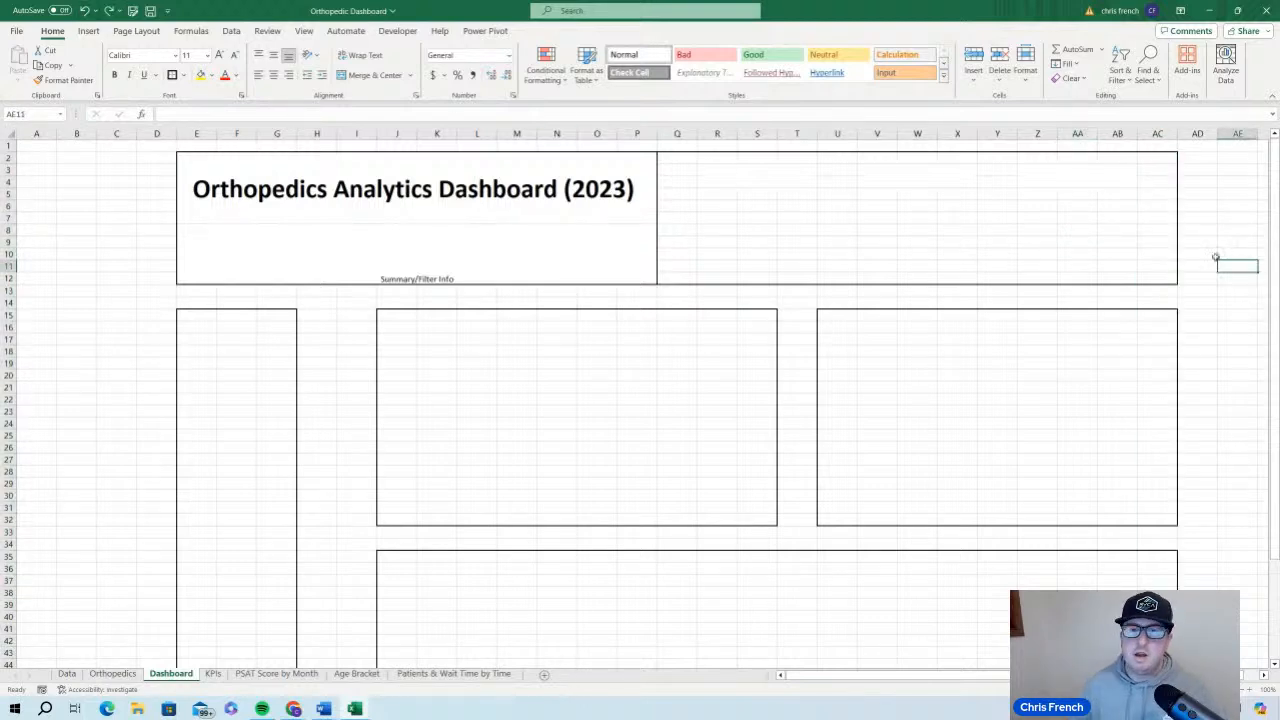
Check the KPIs sheet for the metrics and enter the label "# of Patients" in the Dashboard's merged cell R3:T4
click(761, 173)
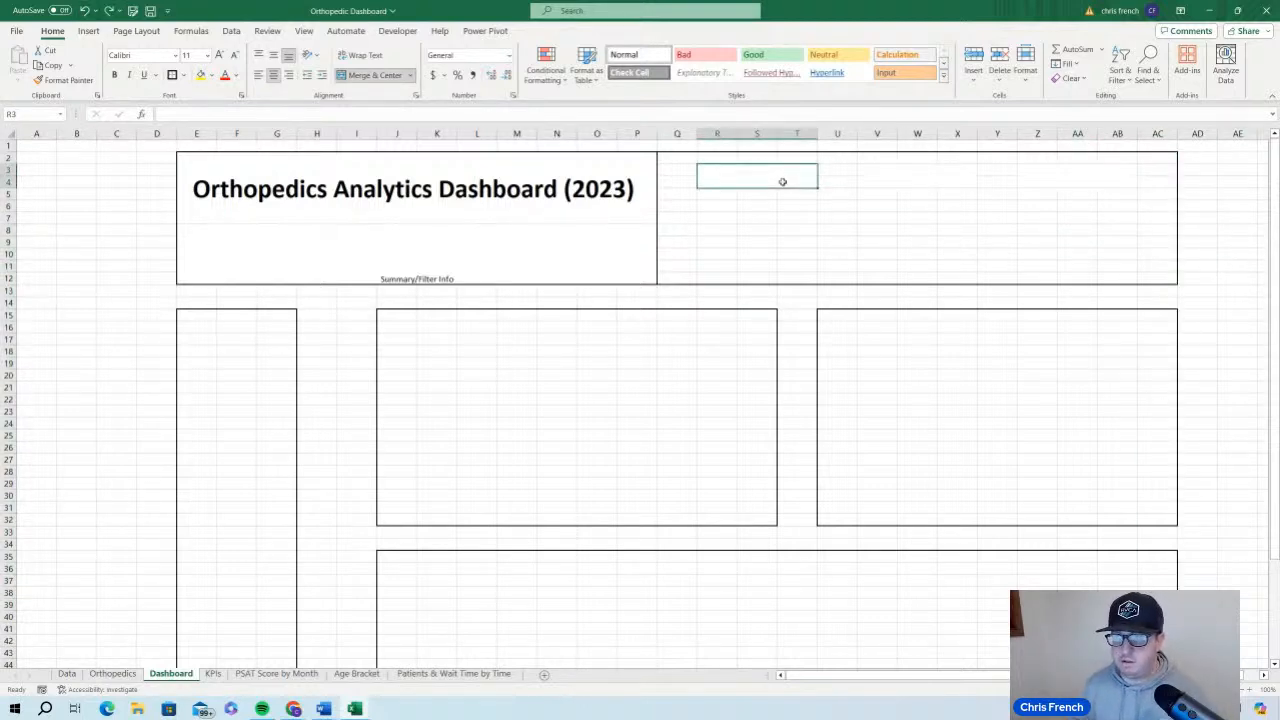
click(212, 674)
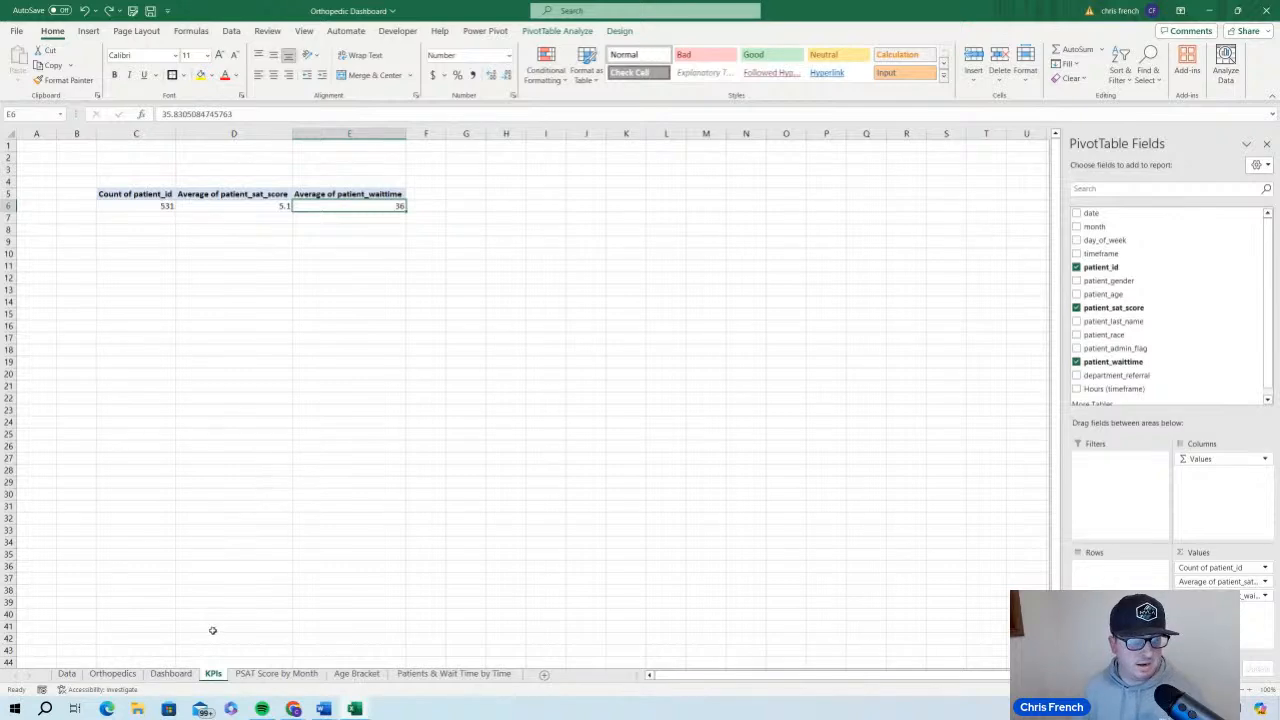
click(178, 673)
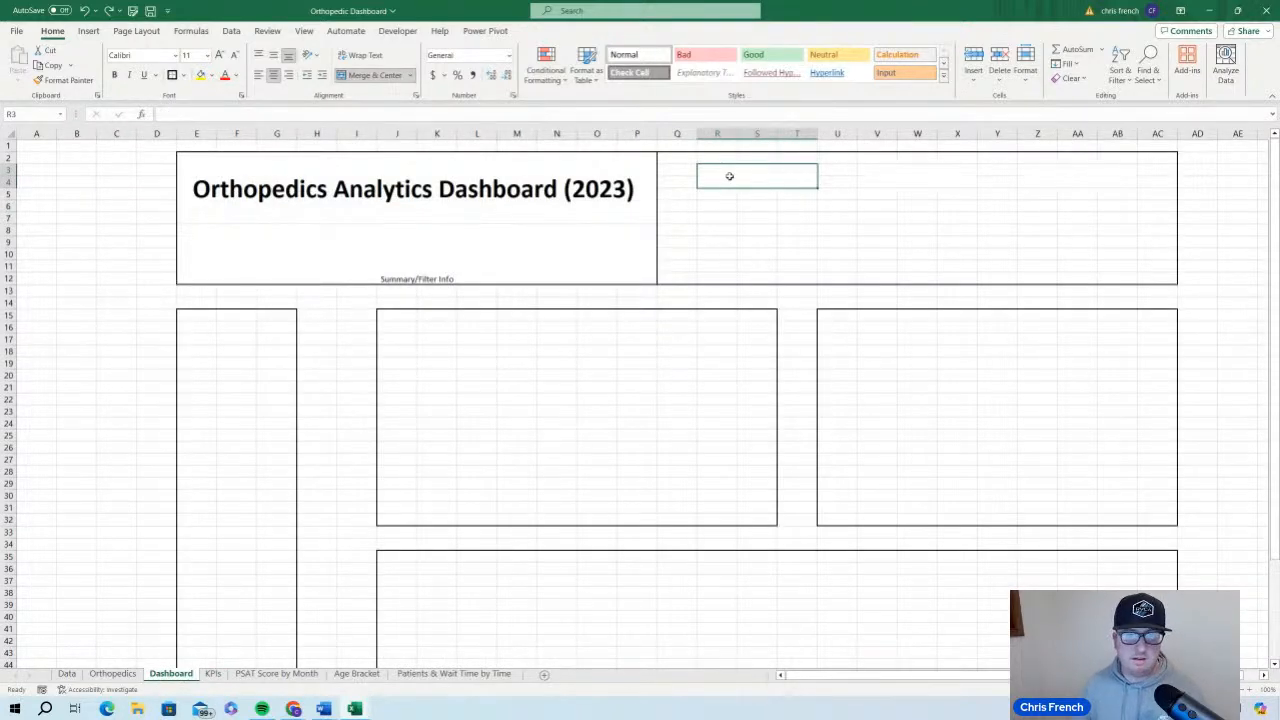
text(#)
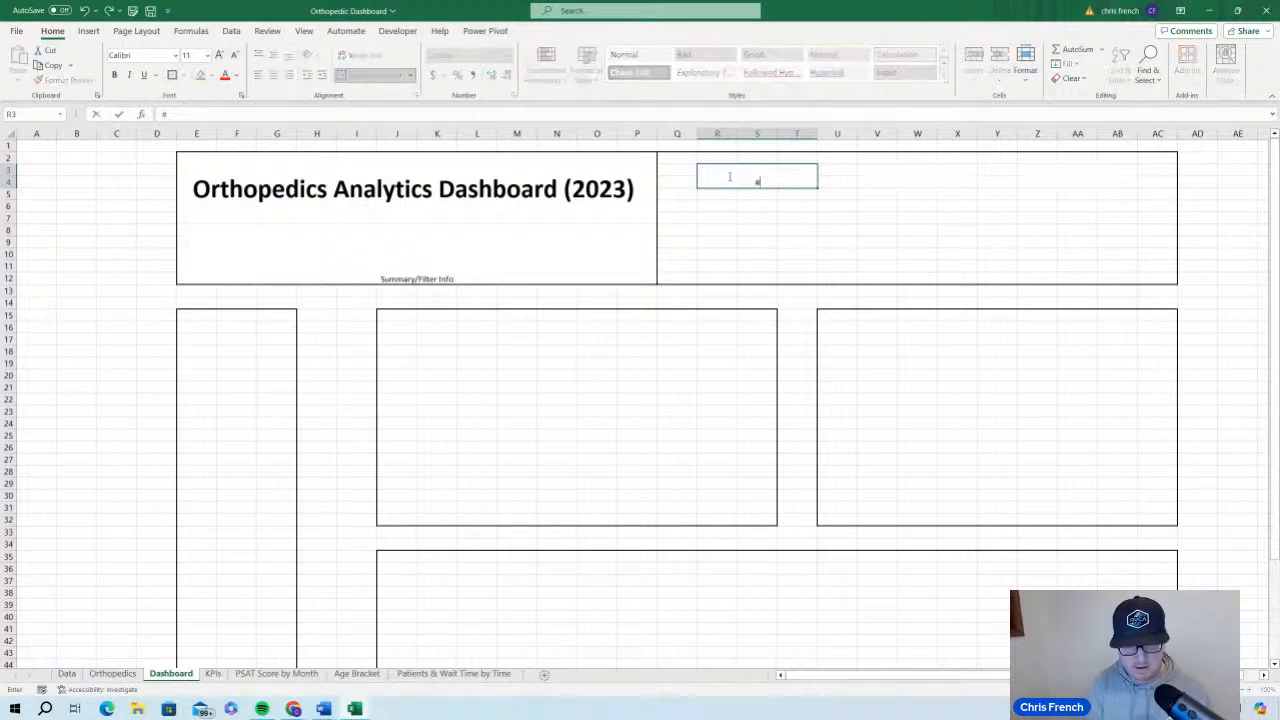
text( of Patients)
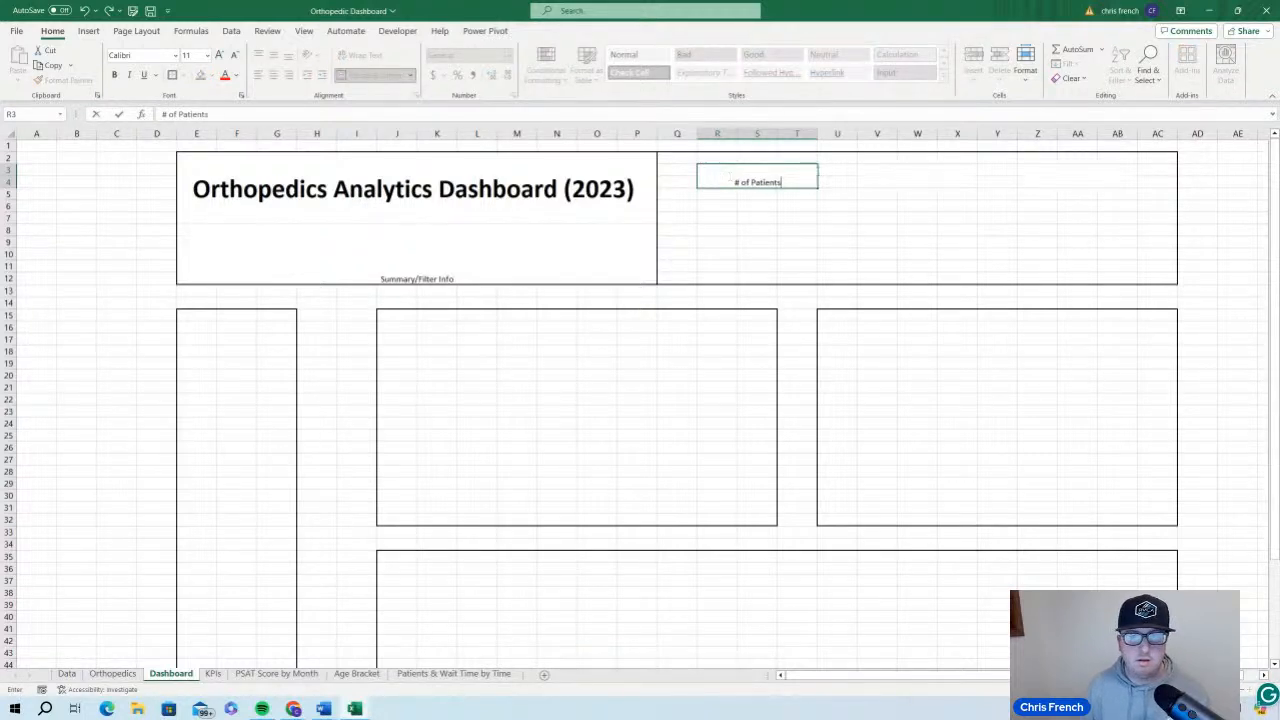
Enter the label "Average PSAT Score" in the merged cell V3:X4
click(905, 177)
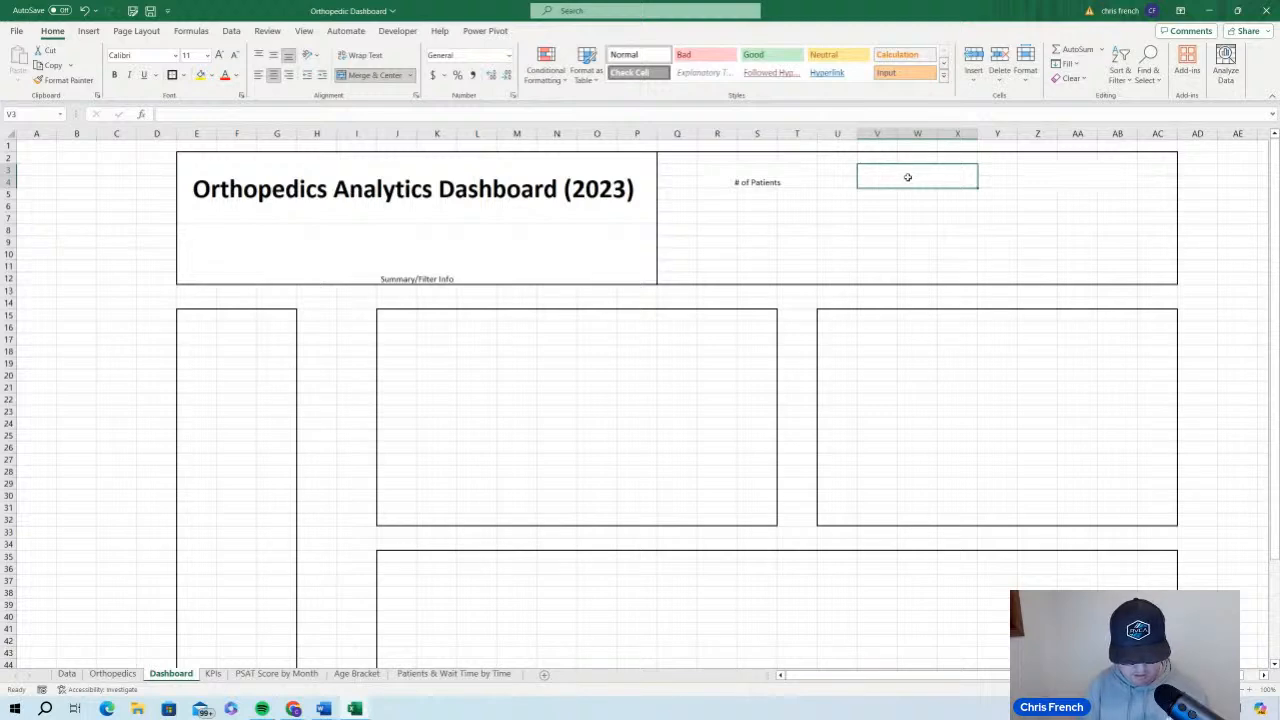
text(Average)
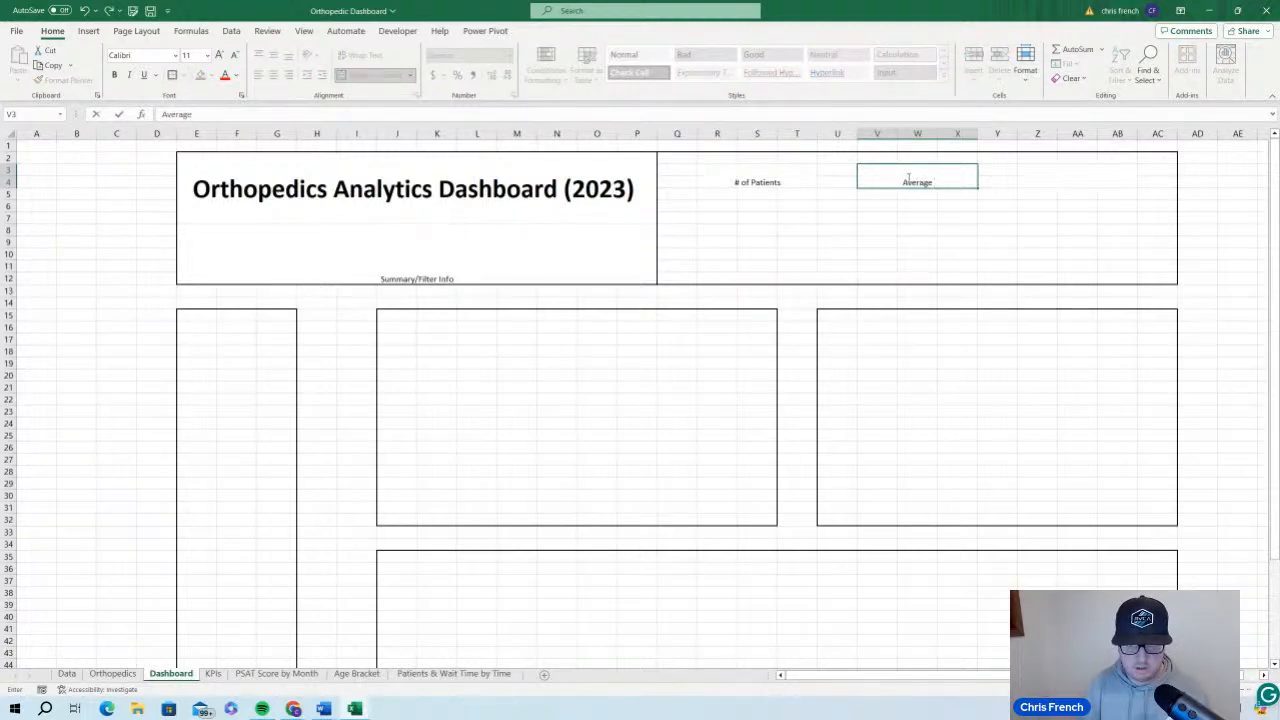
text( P)
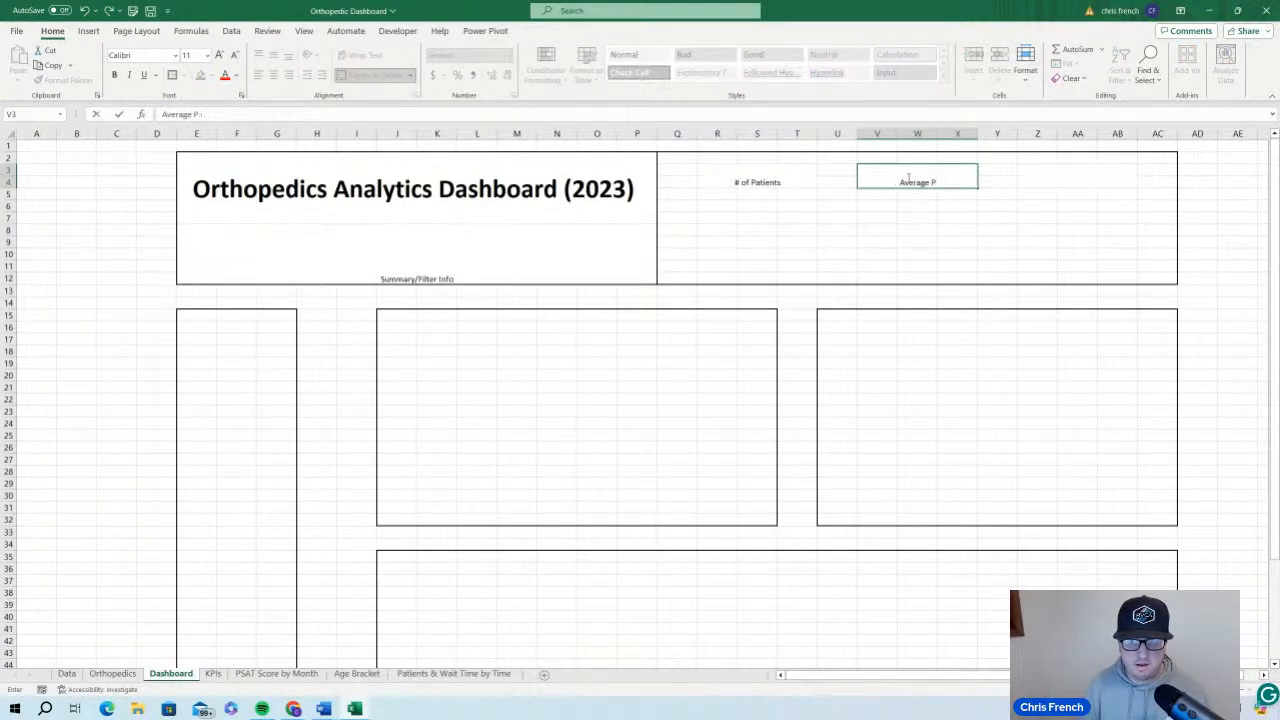
text(SAT Score)
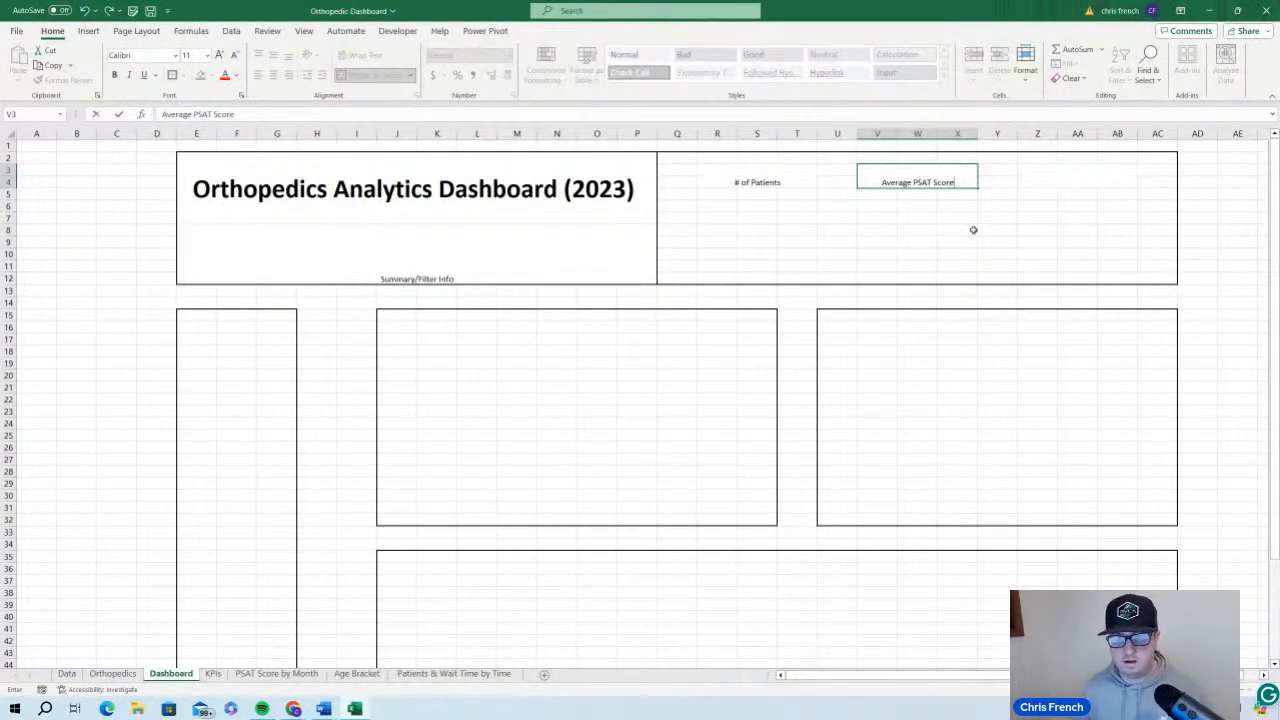
Enter the label "Average Wait Time (Mins)" in the merged cell Z3:AB4, correcting the misspelled first word
click(1052, 177)
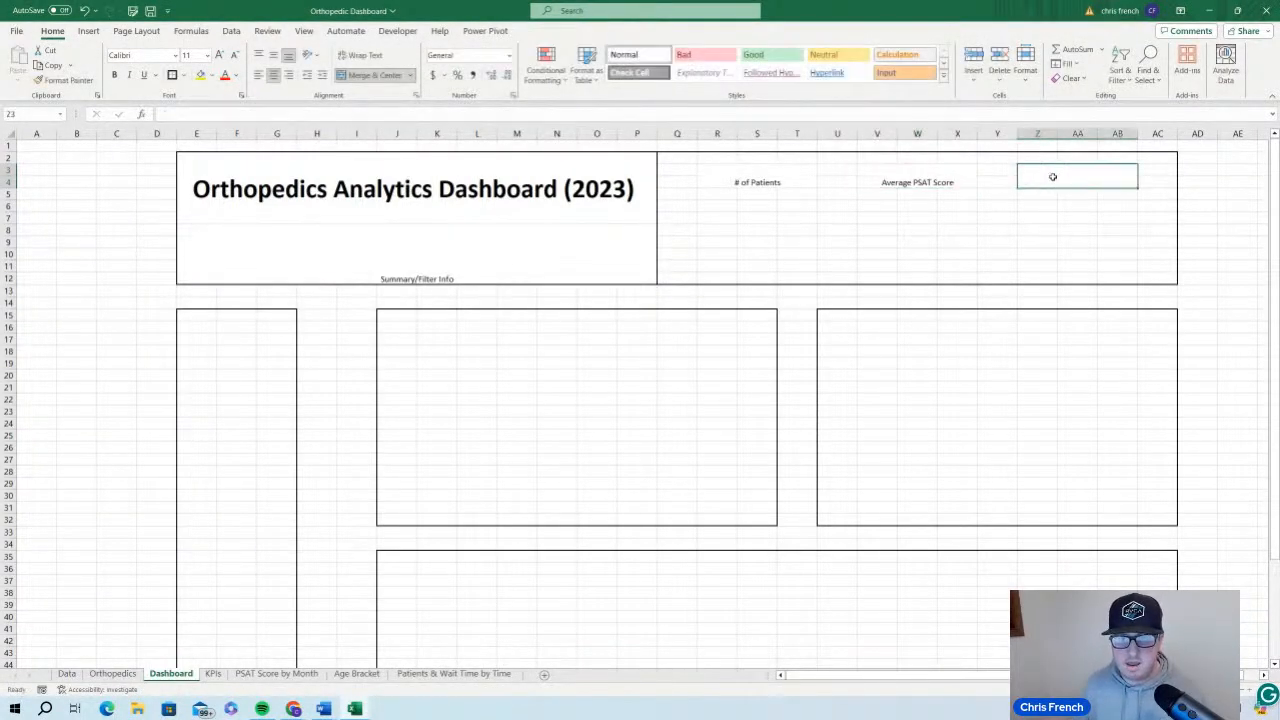
text(Ave)
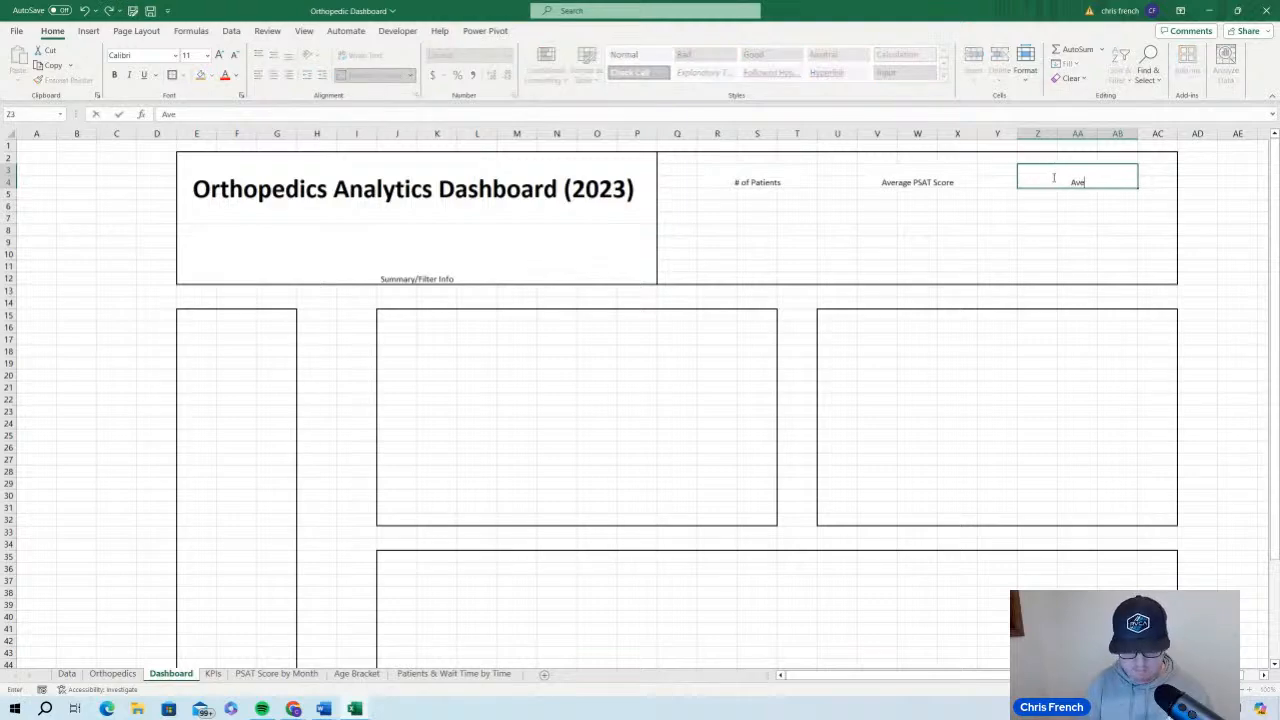
text(rage)
key(F12)
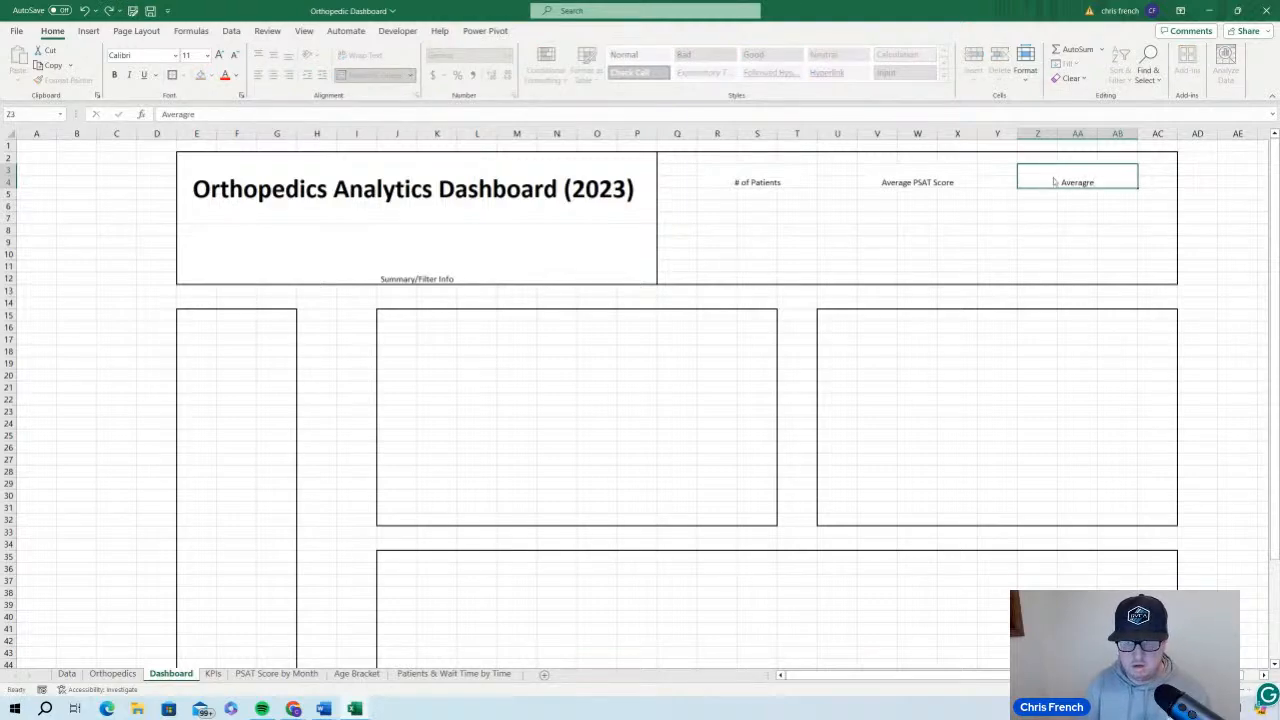
key(Escape)
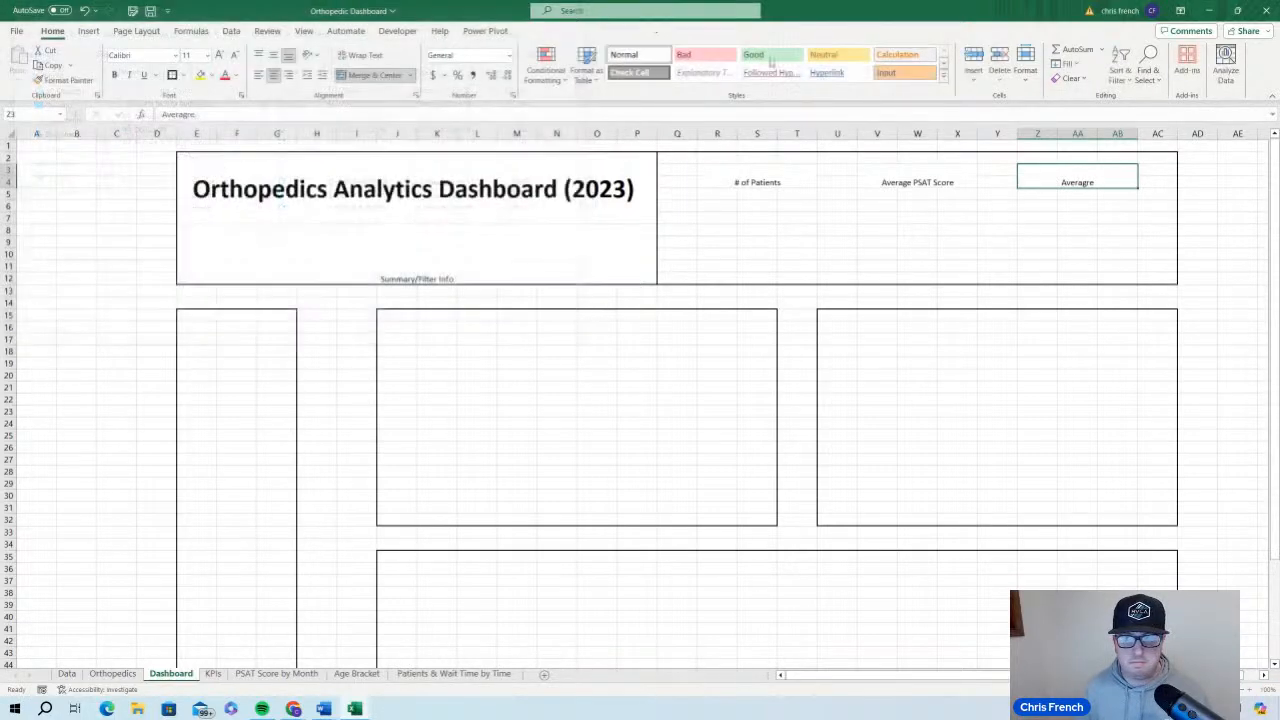
double_click(1106, 182)
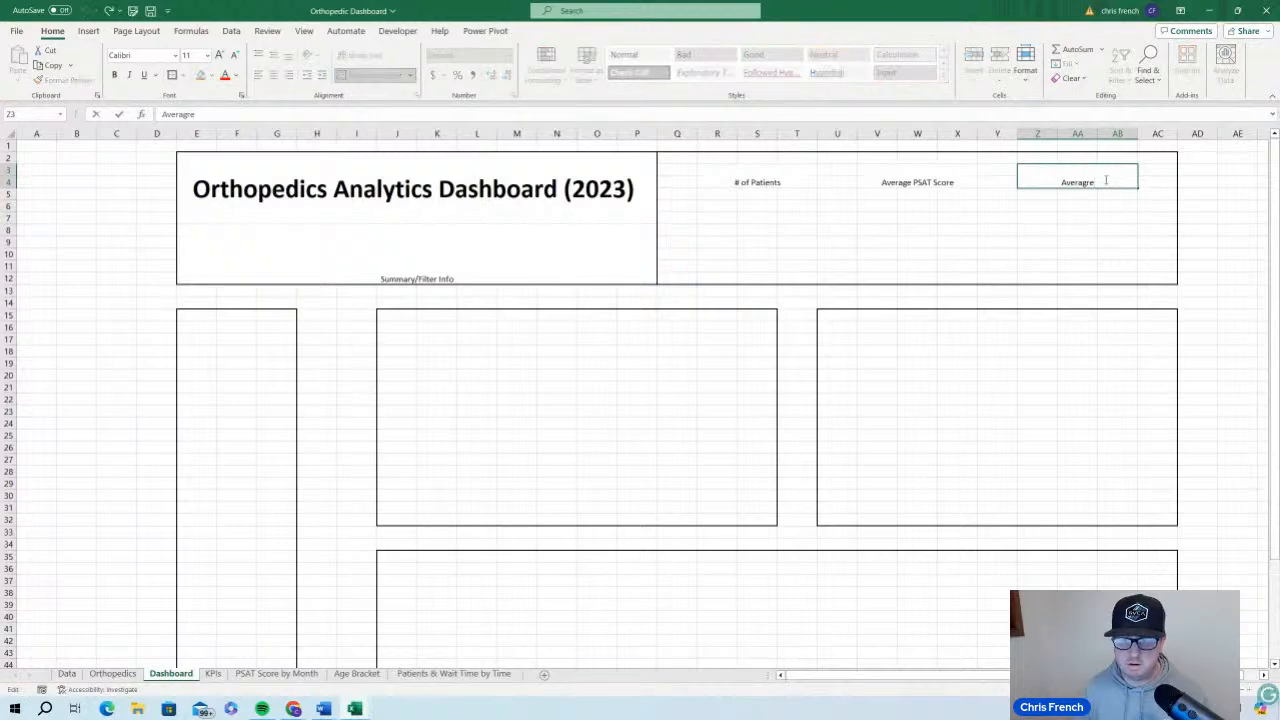
key(BackSpace)
key(BackSpace)
text(e)
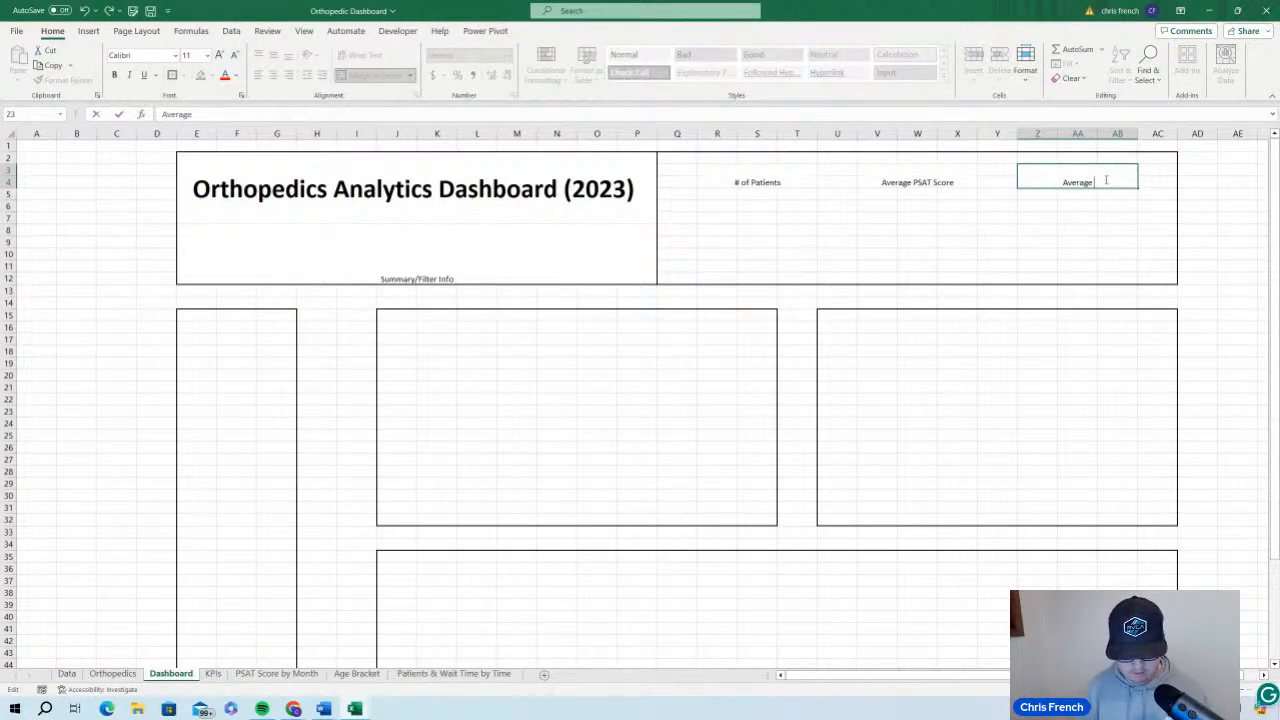
text( Wait Time )
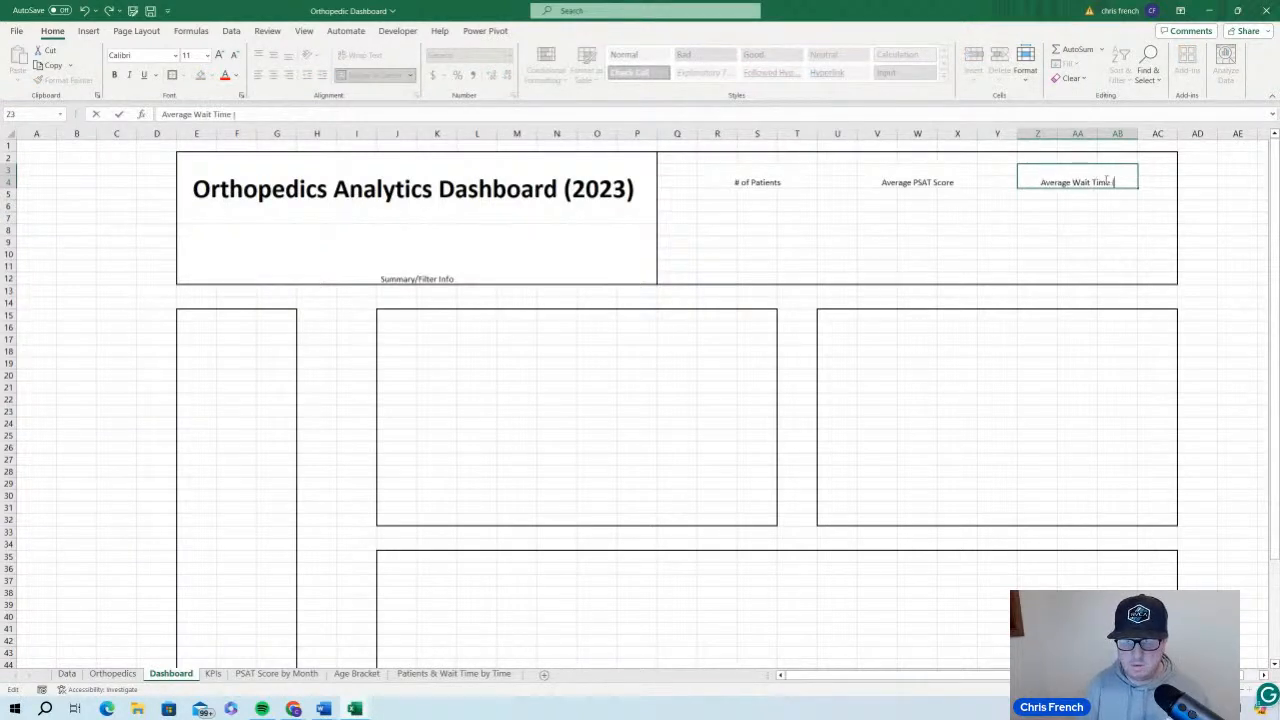
text((Mins))
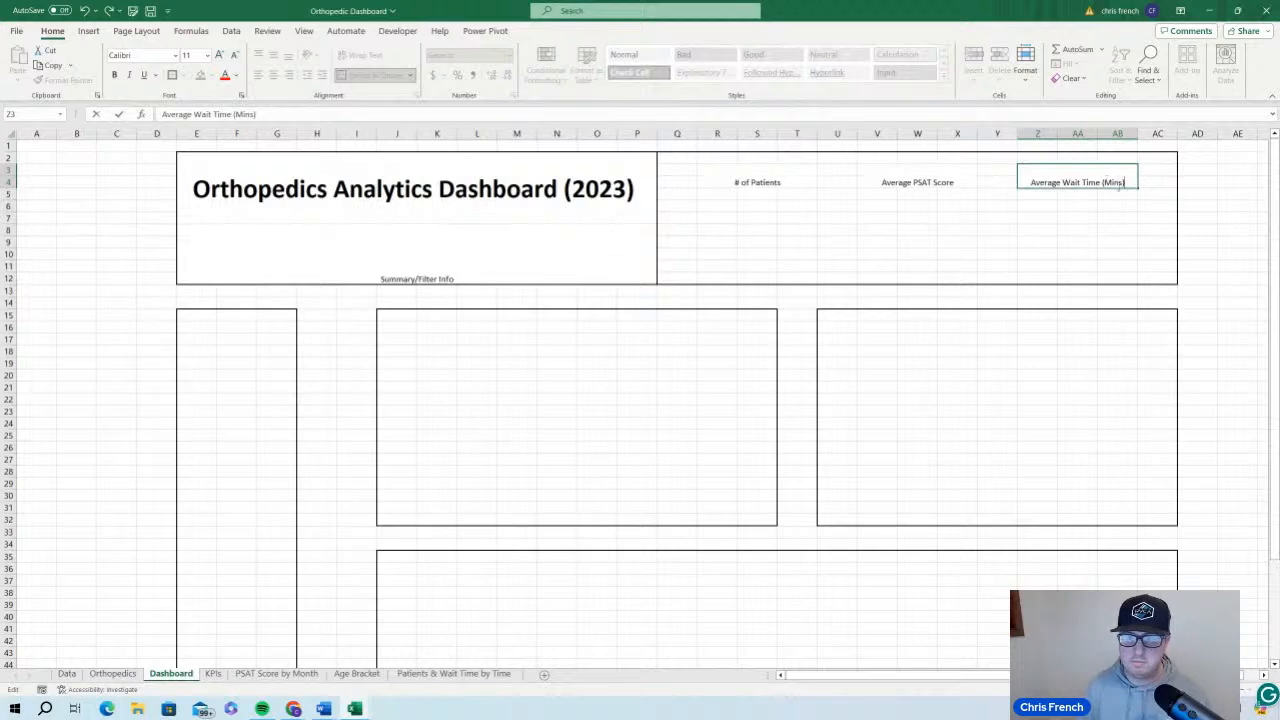
click(1113, 229)
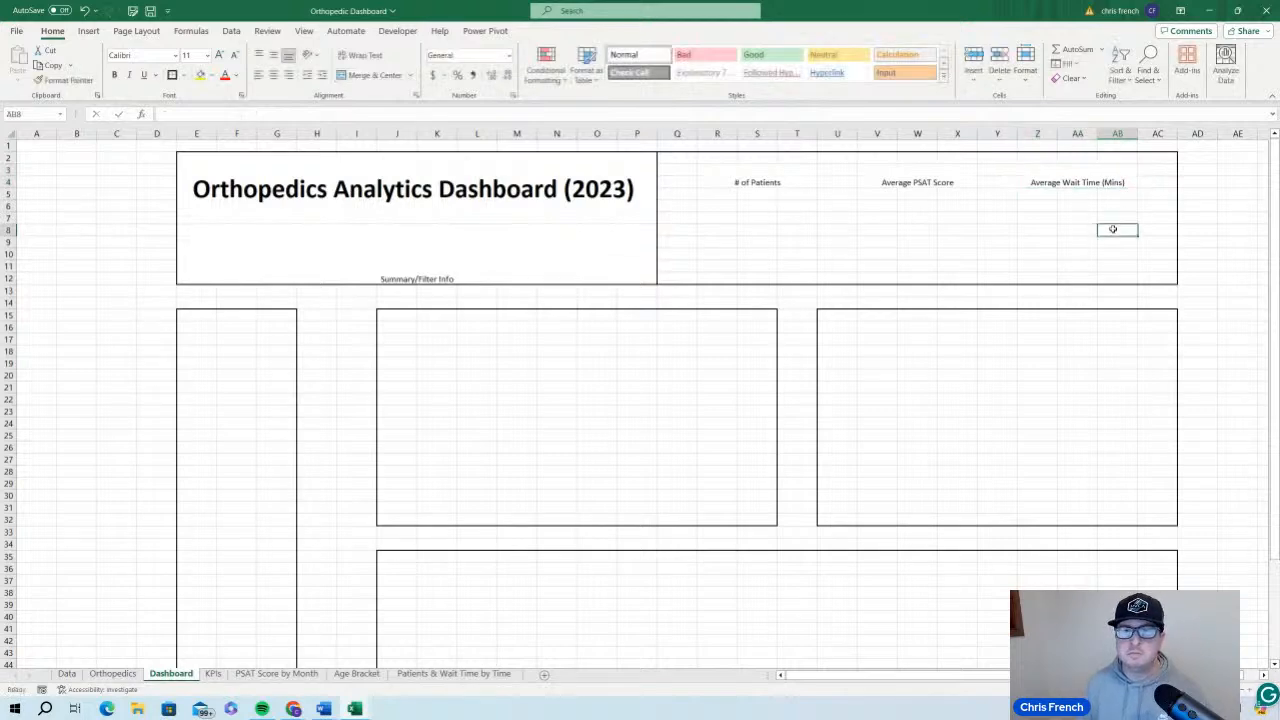
Vertically center the "# of Patients" label in the Dashboard's merged cell R3:T4 and set its font size to 14
click(1076, 183)
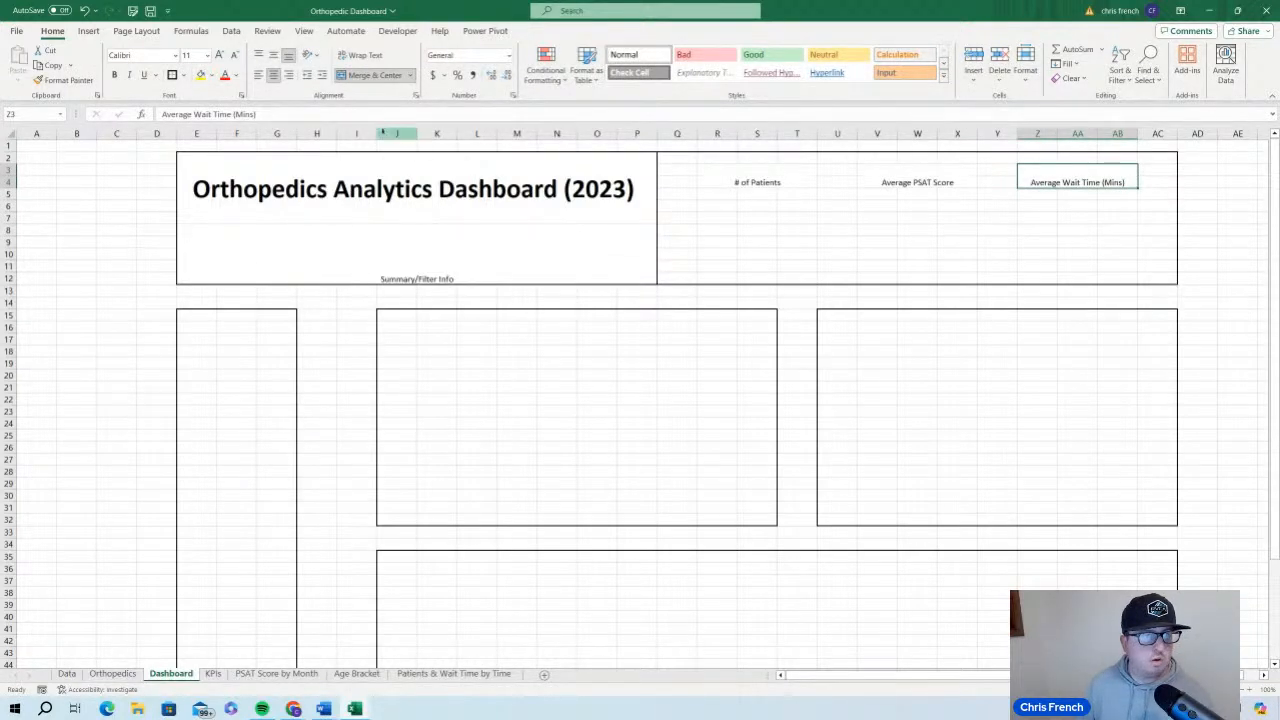
click(805, 177)
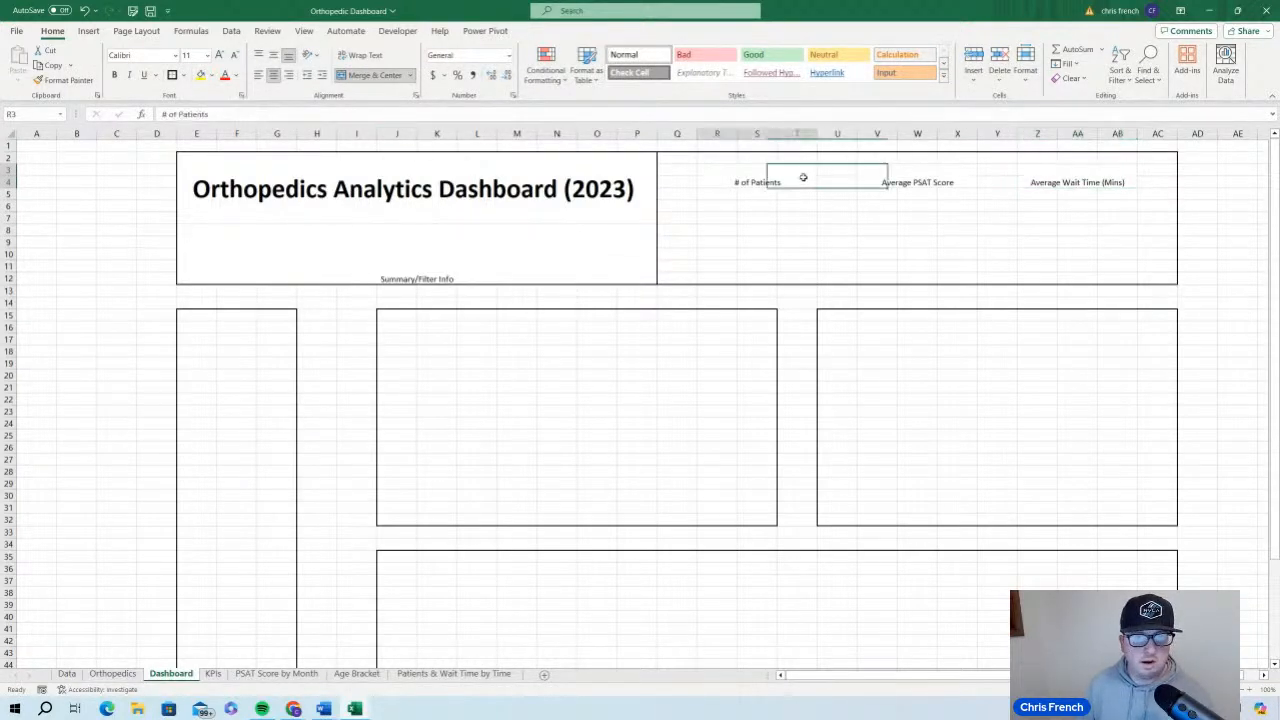
click(275, 56)
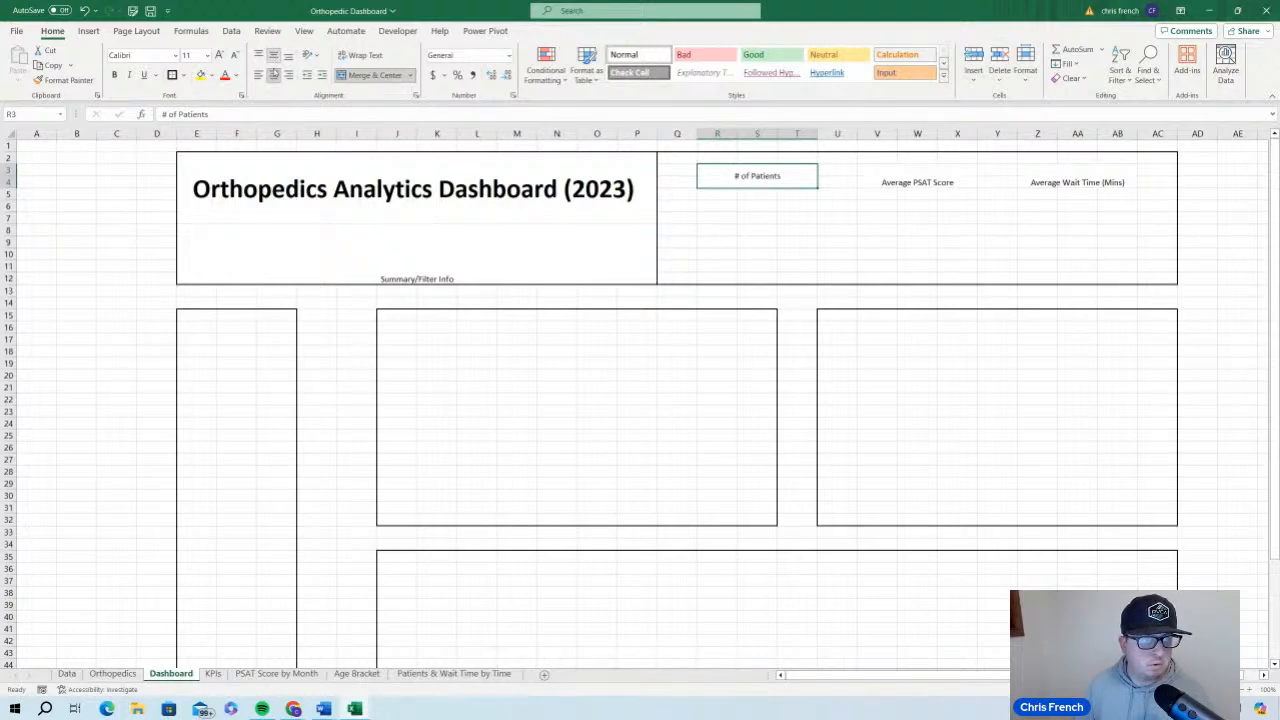
click(220, 56)
click(220, 56)
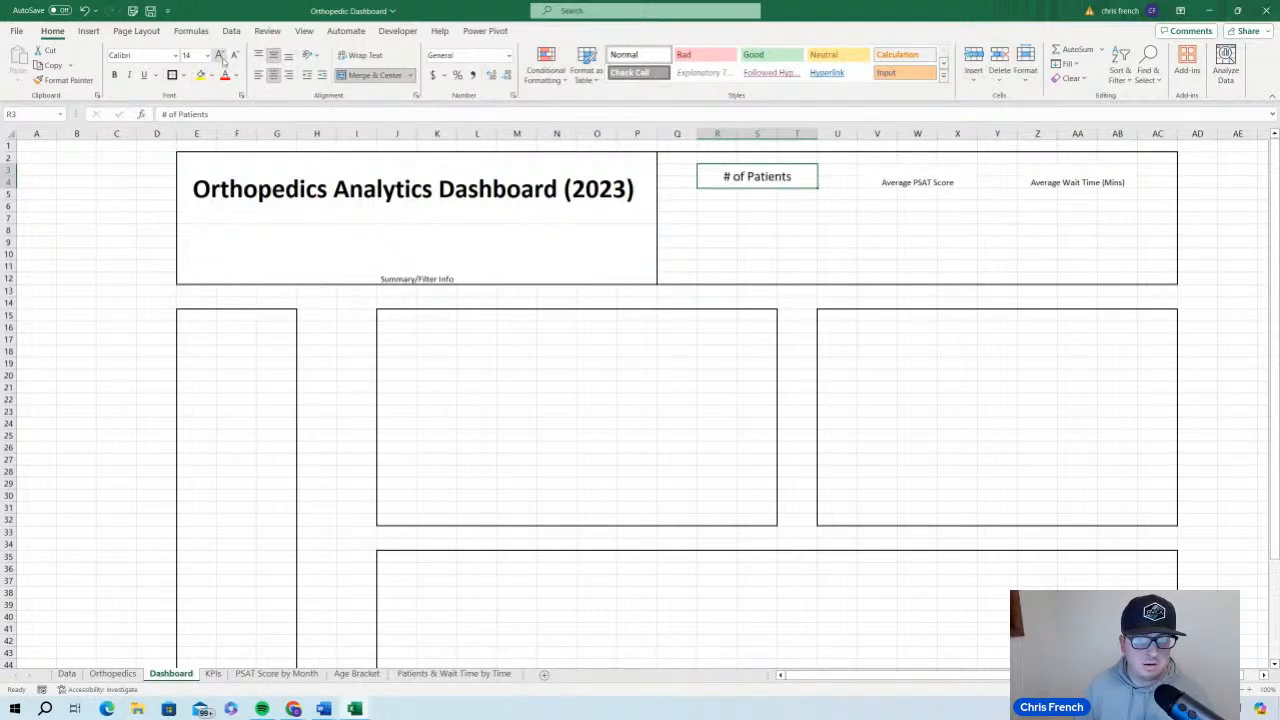
click(233, 56)
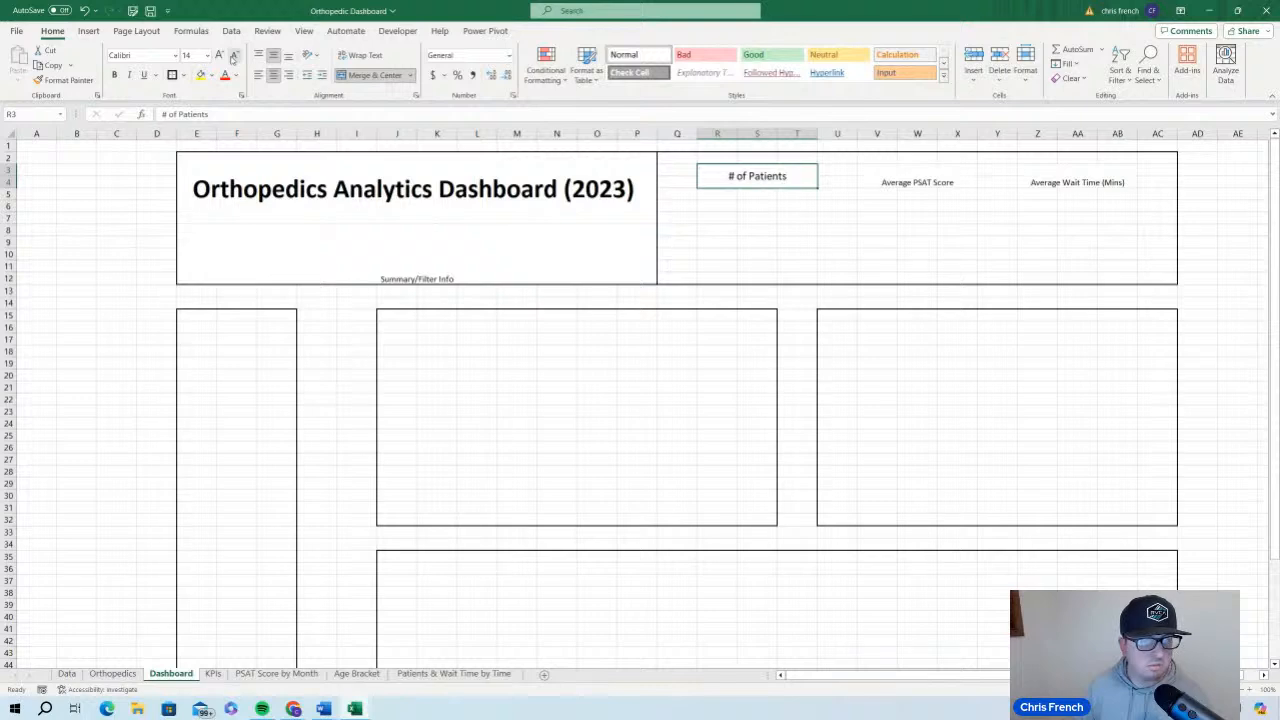
Vertically center the "Average PSAT Score" and "Average Wait Time (Mins)" labels and set both to font size 14
click(897, 174)
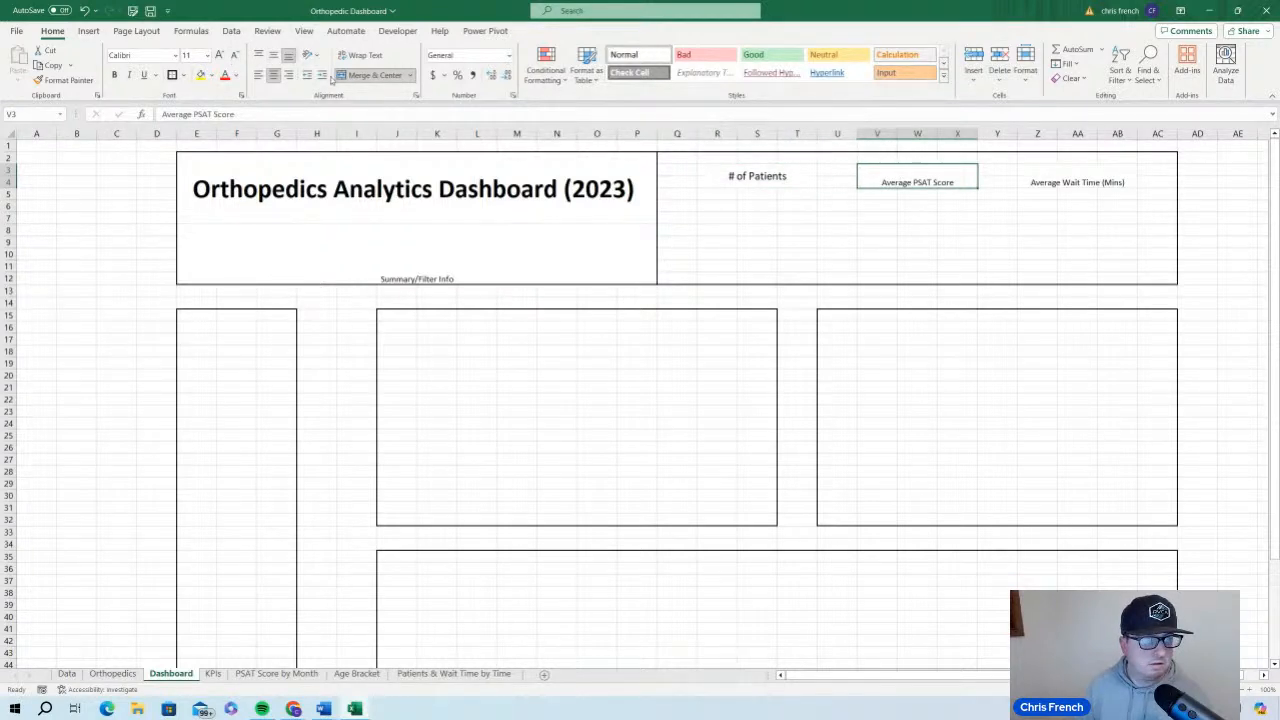
click(273, 55)
click(221, 55)
click(221, 55)
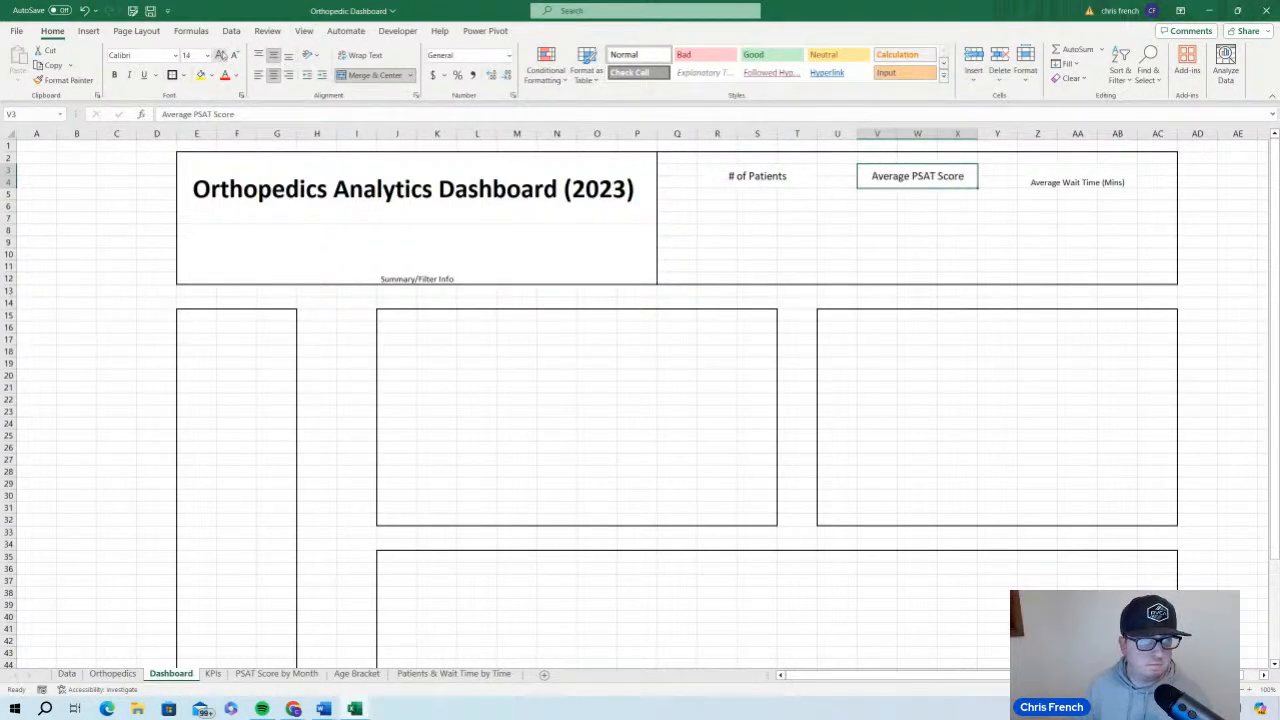
click(1070, 176)
click(273, 55)
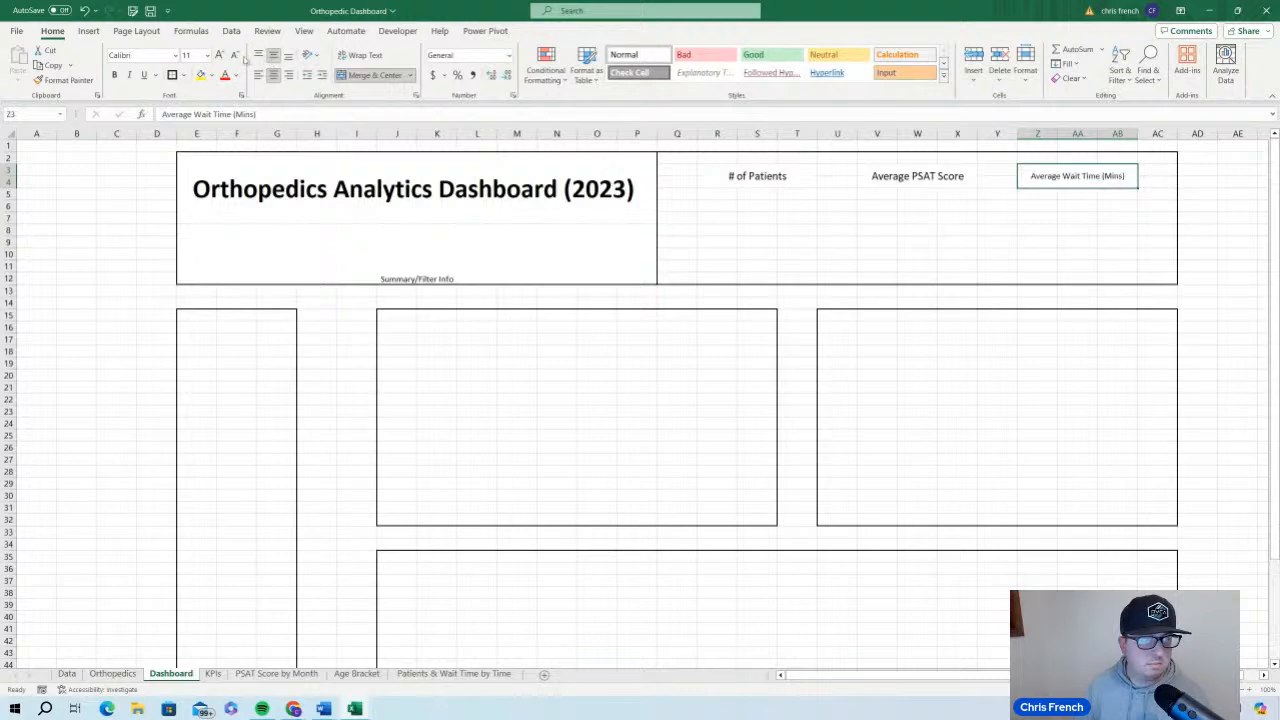
click(221, 55)
click(221, 55)
click(940, 254)
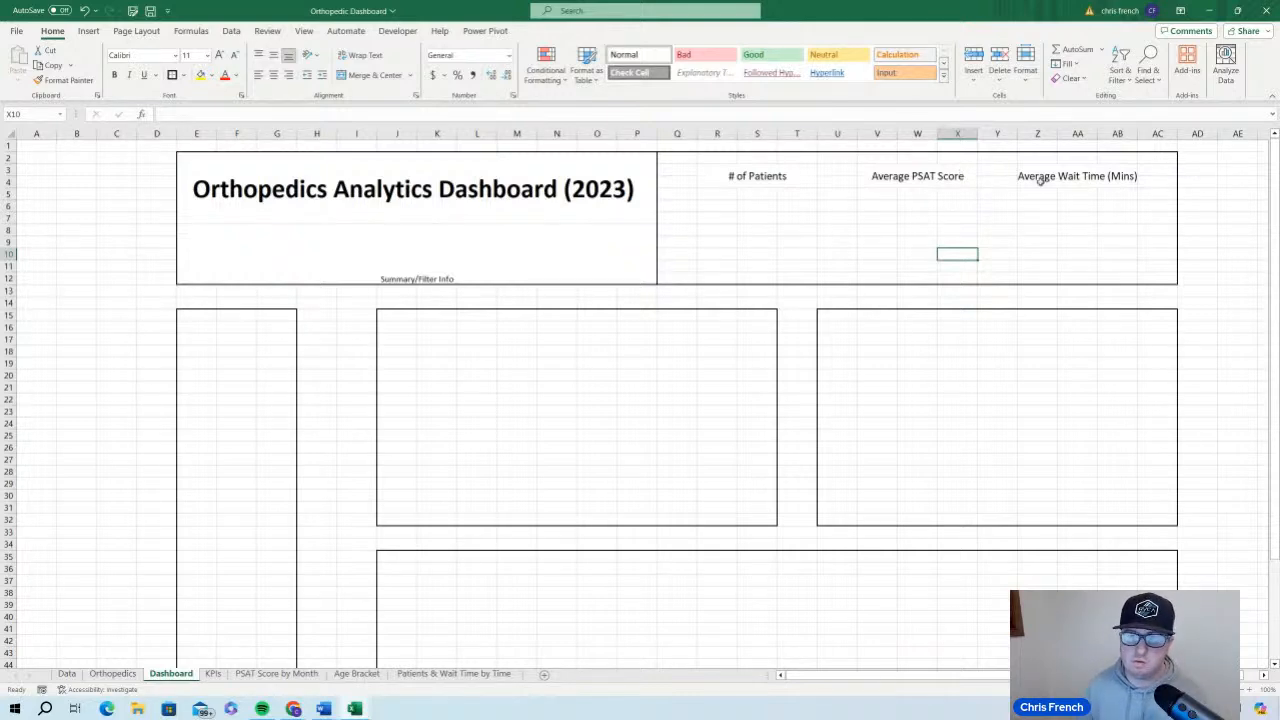
Try enlarging the three KPI labels to font size 16 and undo the size changes
click(783, 176)
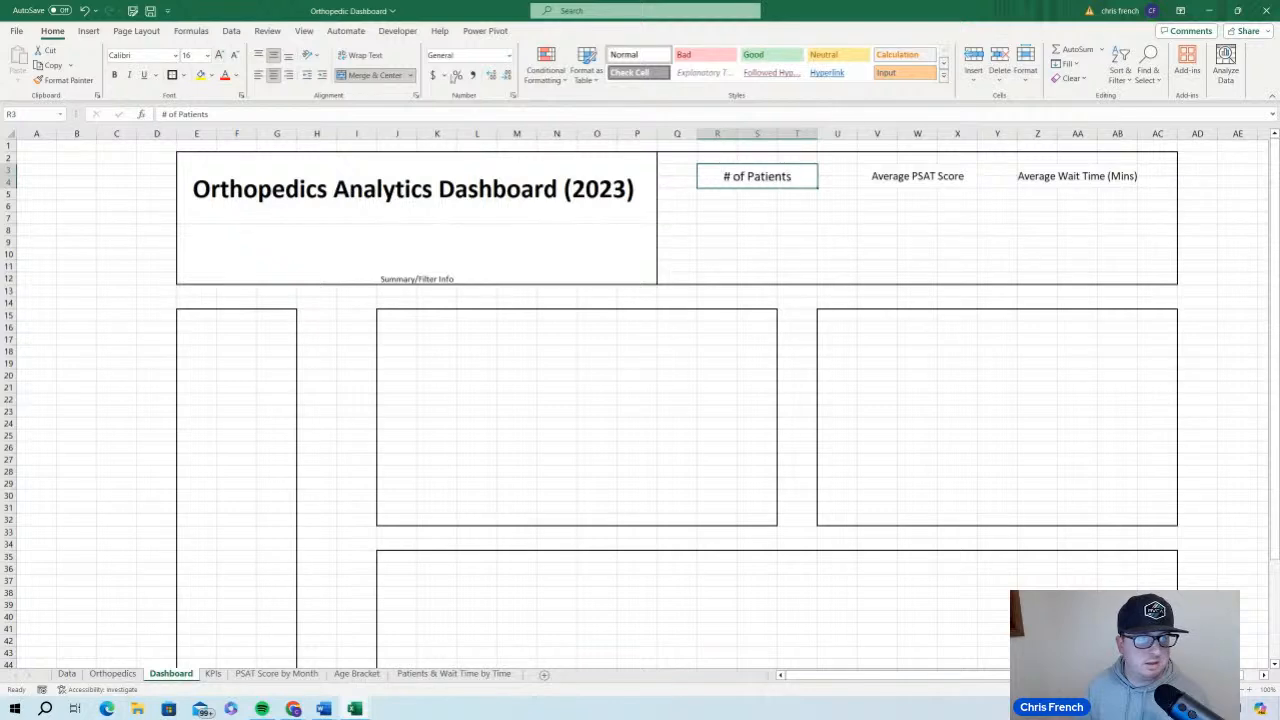
click(912, 172)
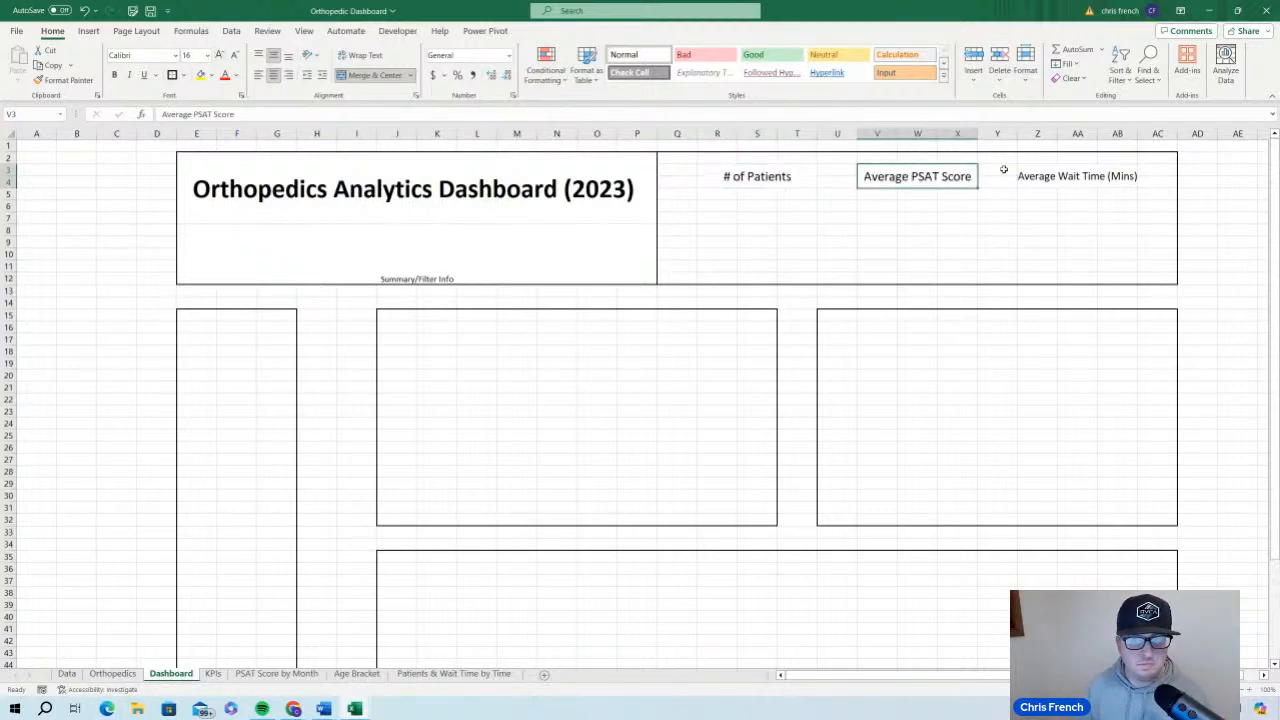
click(1061, 178)
click(219, 55)
click(219, 55)
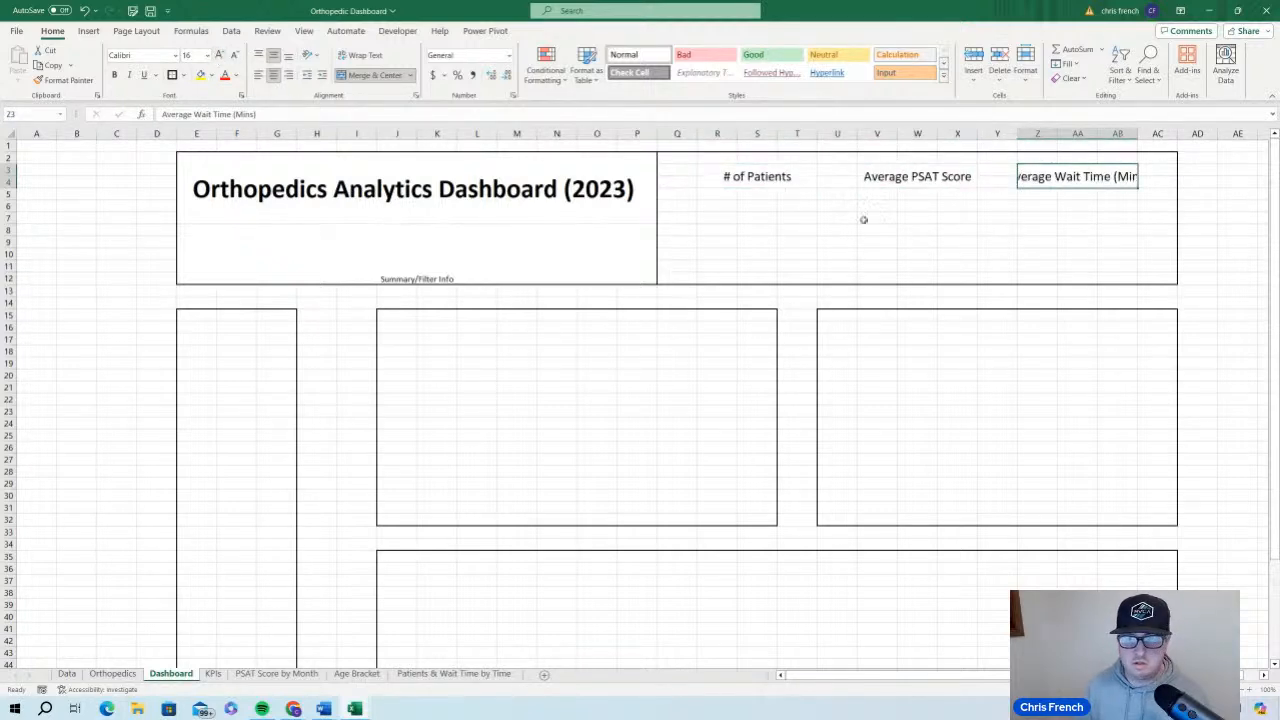
click(929, 244)
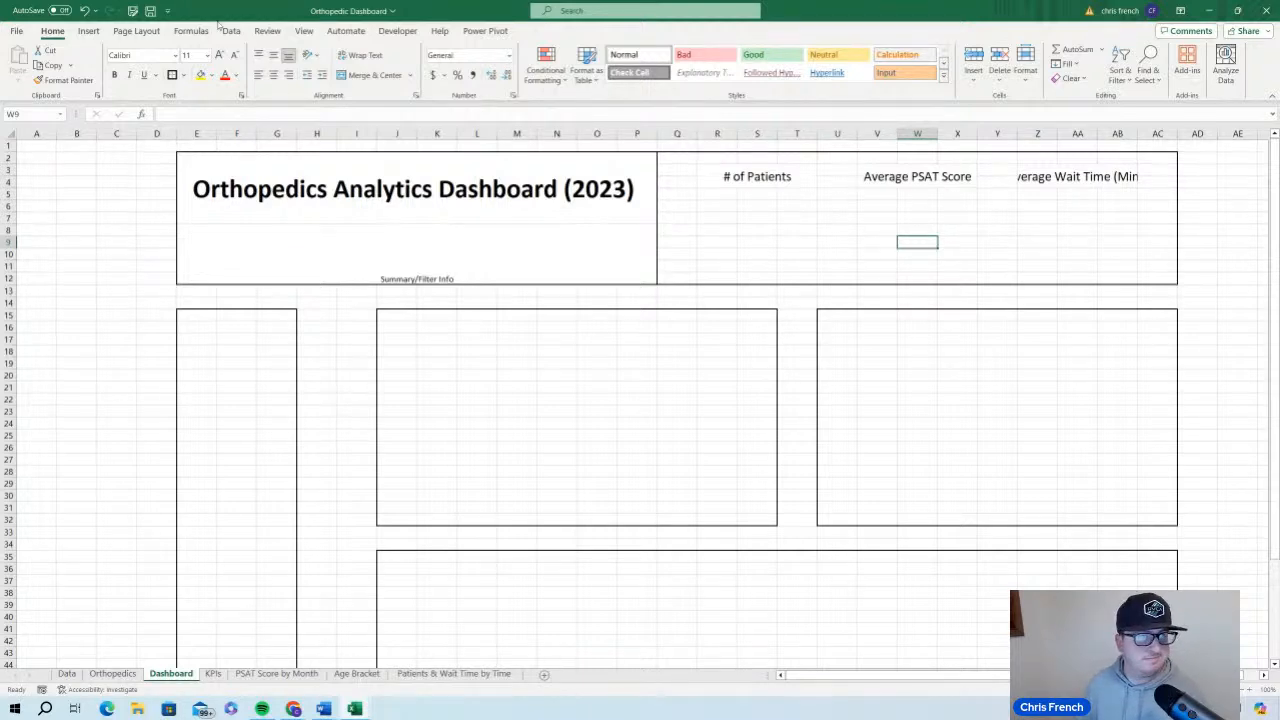
click(84, 11)
click(84, 11)
click(84, 11)
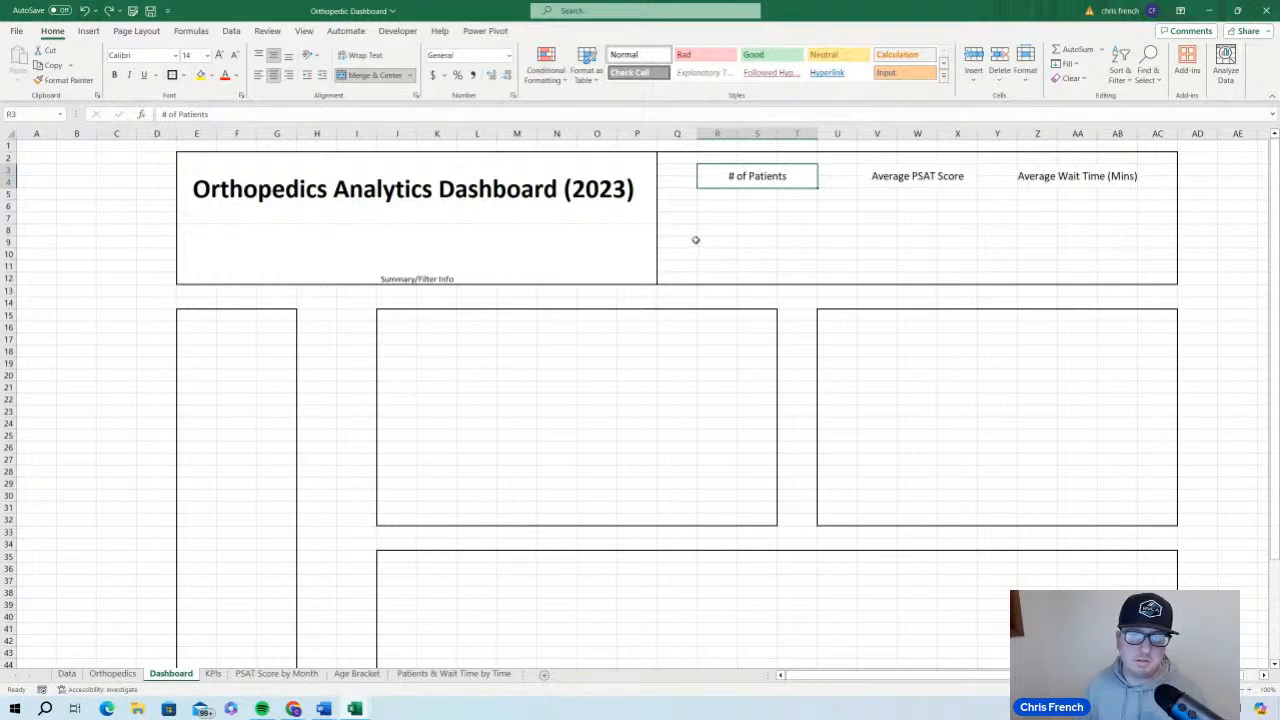
Merge and center cells R6:T11 below the "# of Patients" label to hold its value
click(747, 262)
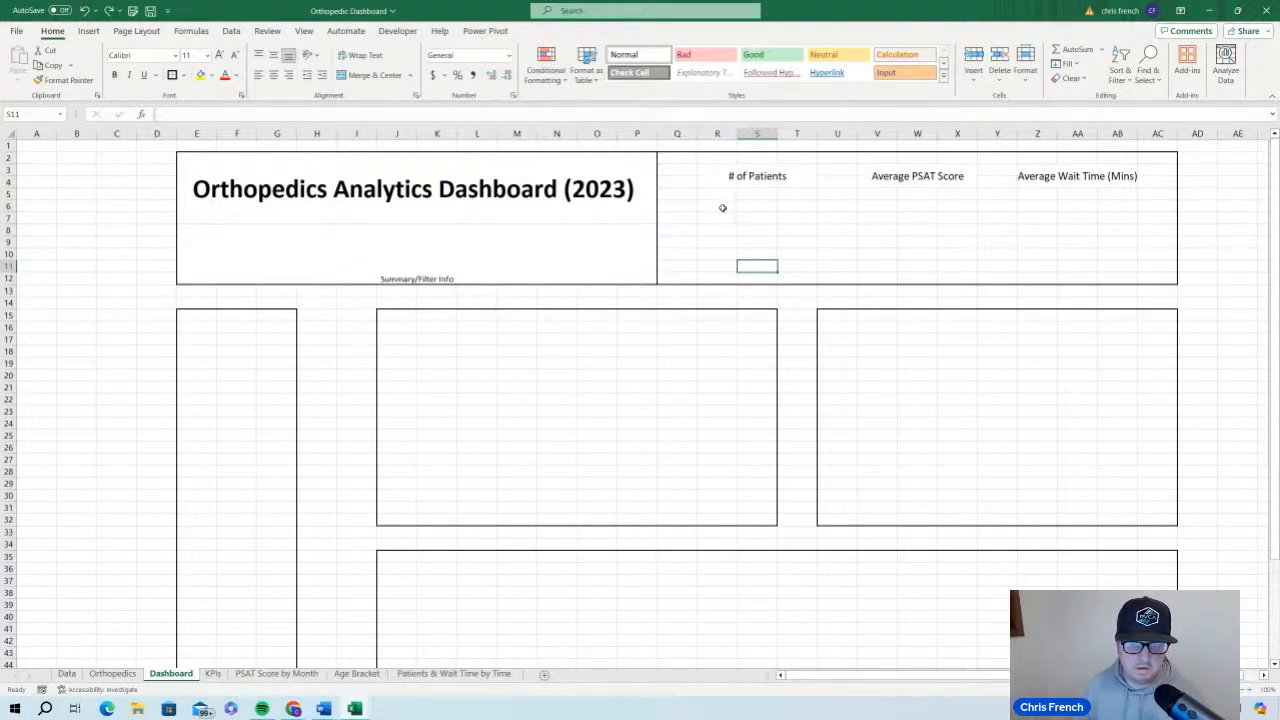
drag(720, 207, 786, 262)
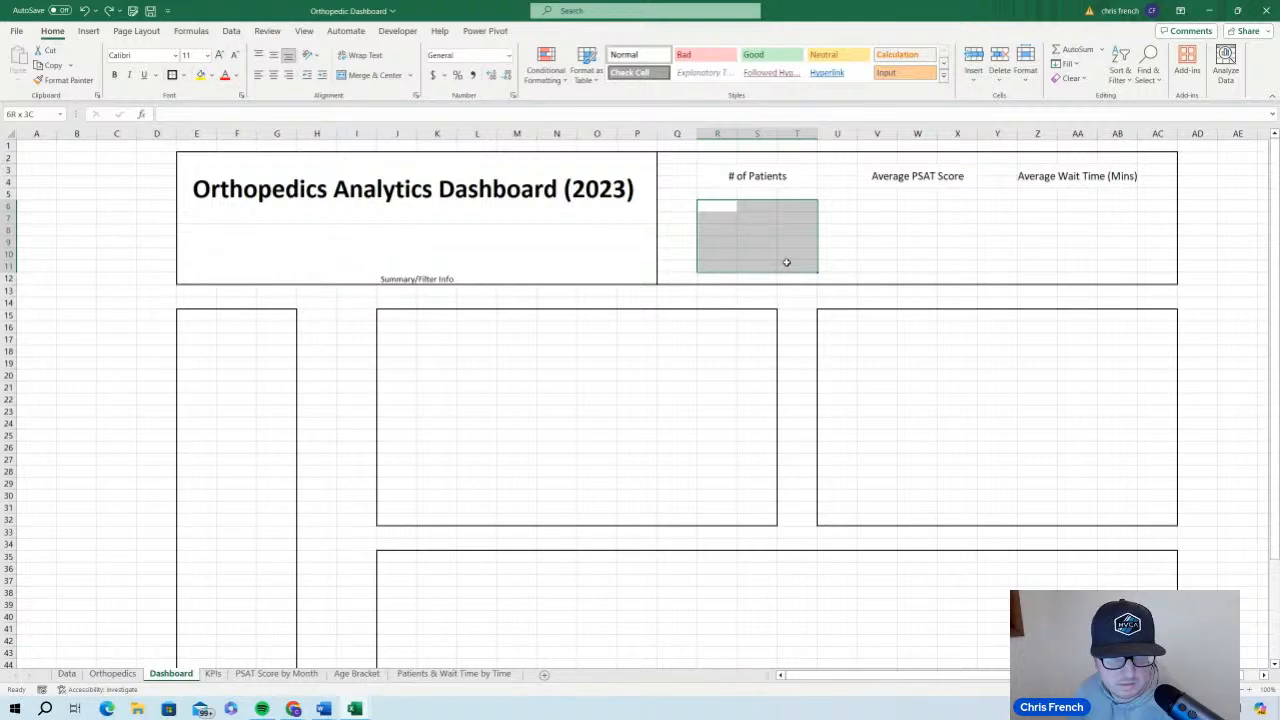
drag(786, 262, 786, 262)
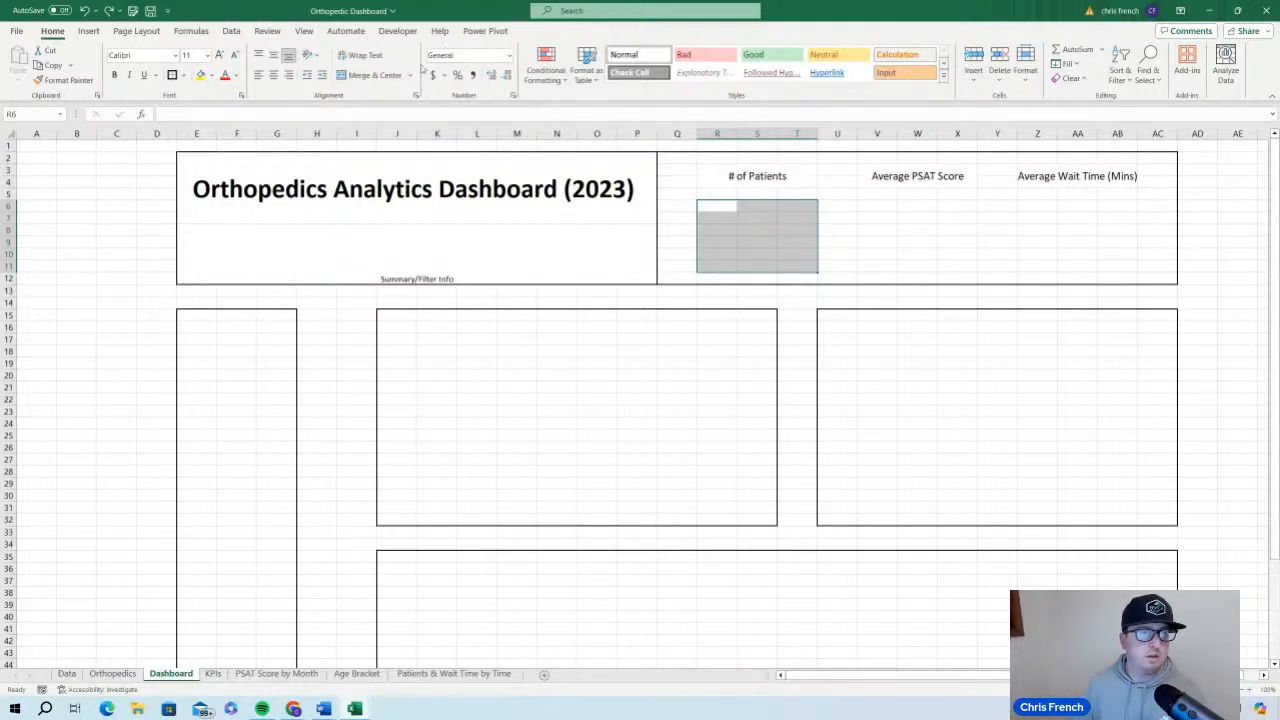
click(373, 76)
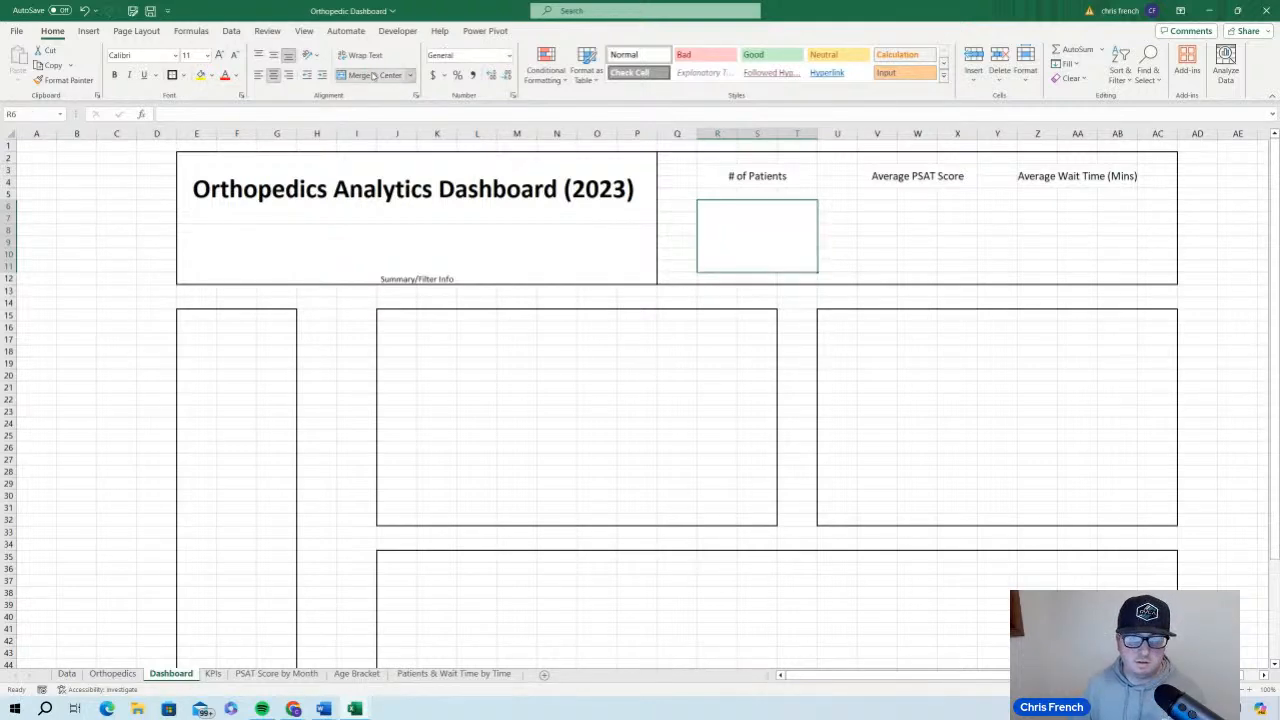
click(842, 226)
Copy the merged cell R6:T11 to V6 and Z6 so the other two KPI labels have matching value cells
click(791, 240)
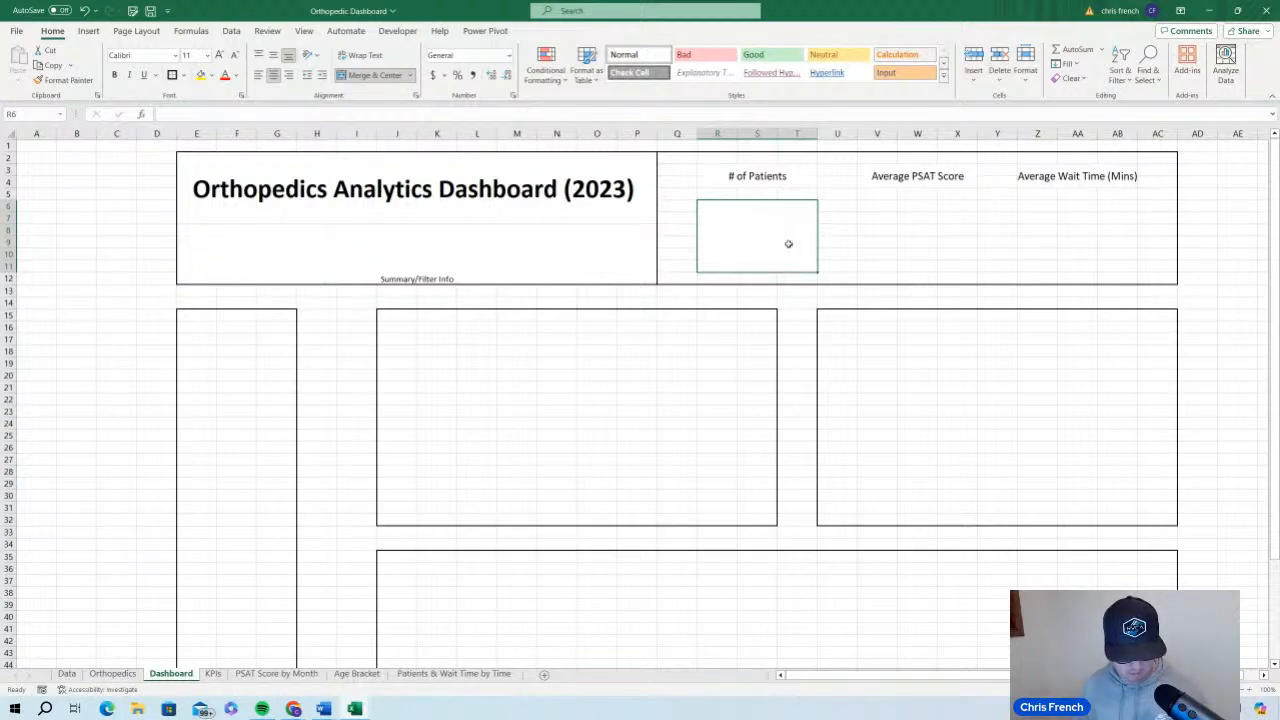
key(ctrl+c)
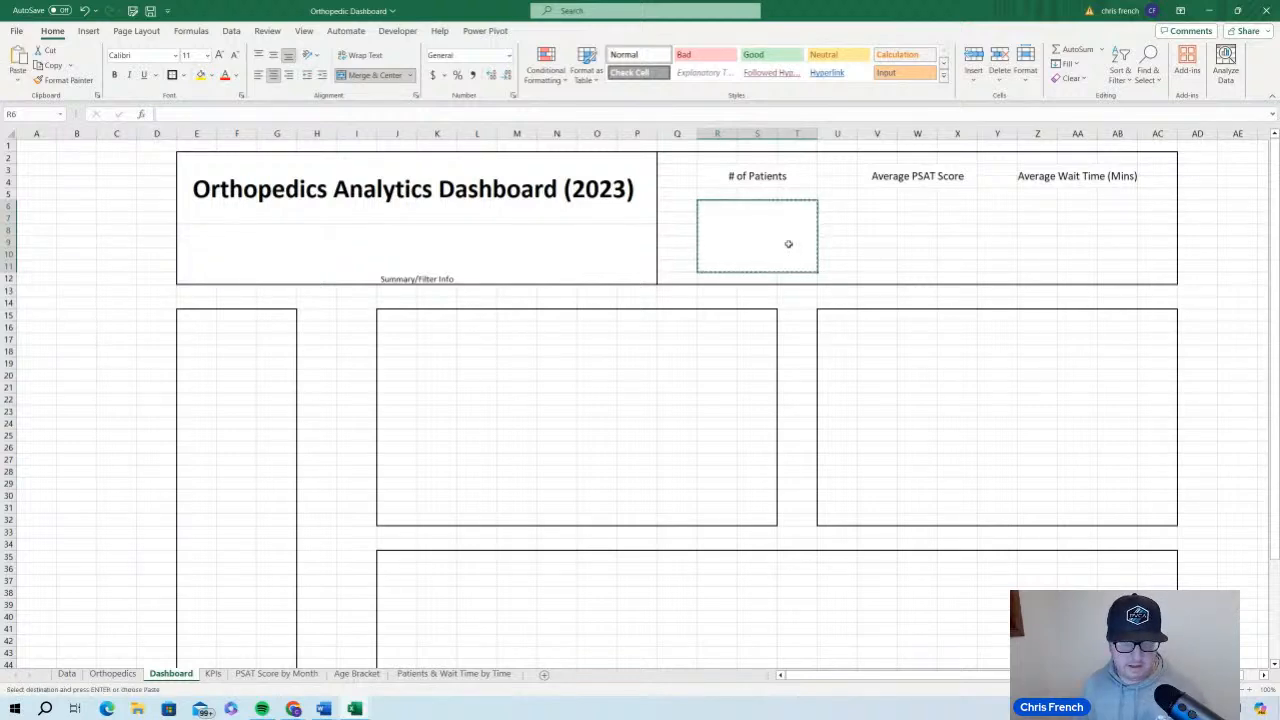
click(870, 205)
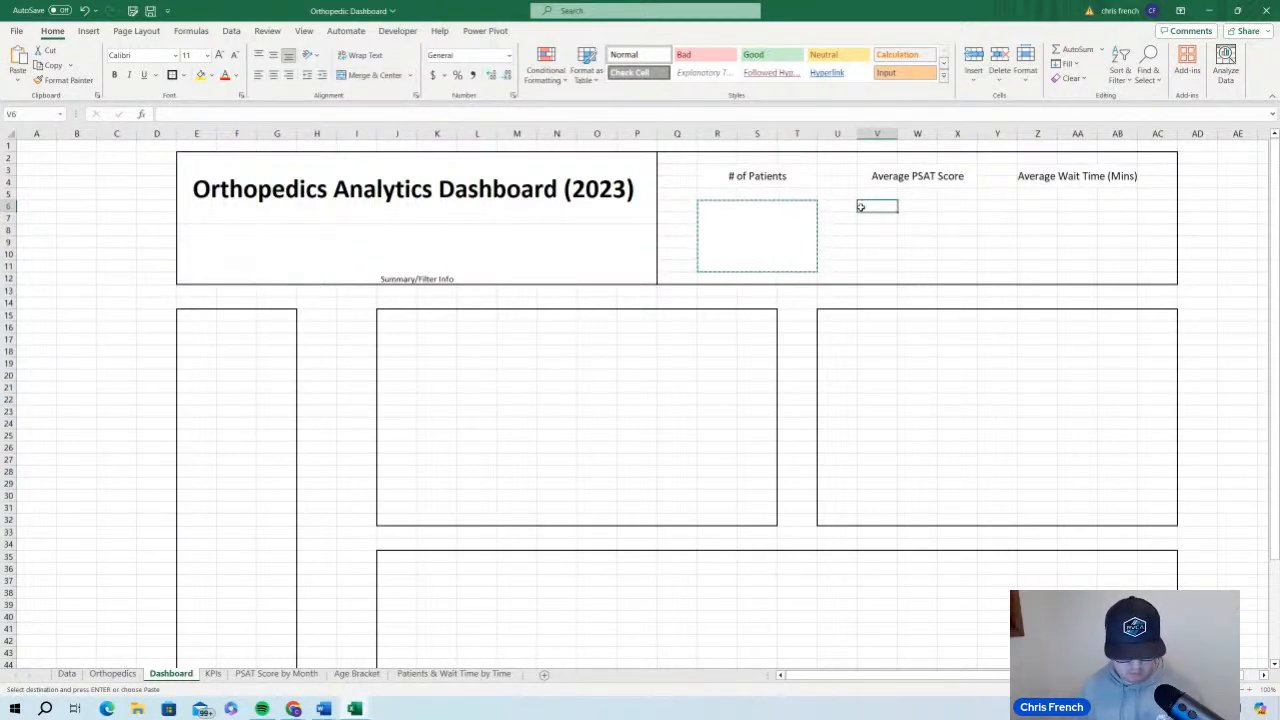
key(ctrl+v)
key(ctrl+z)
click(1030, 207)
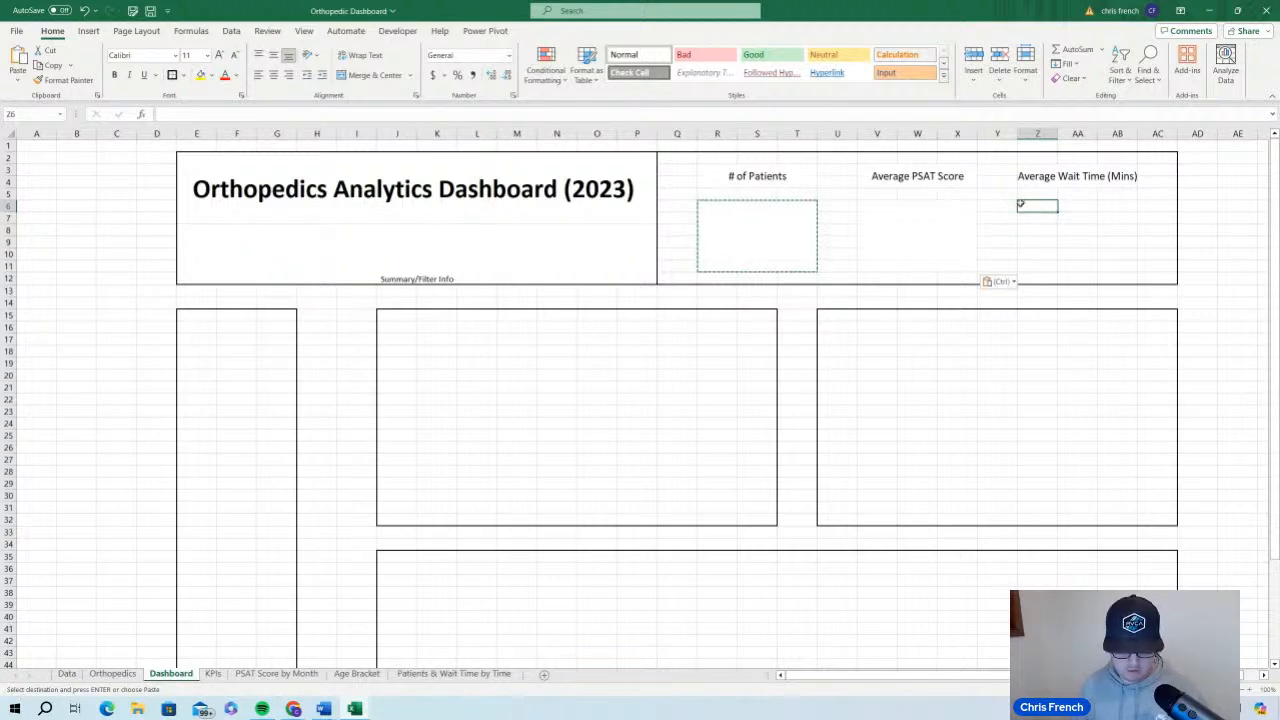
key(ctrl+v)
key(ctrl+z)
click(683, 169)
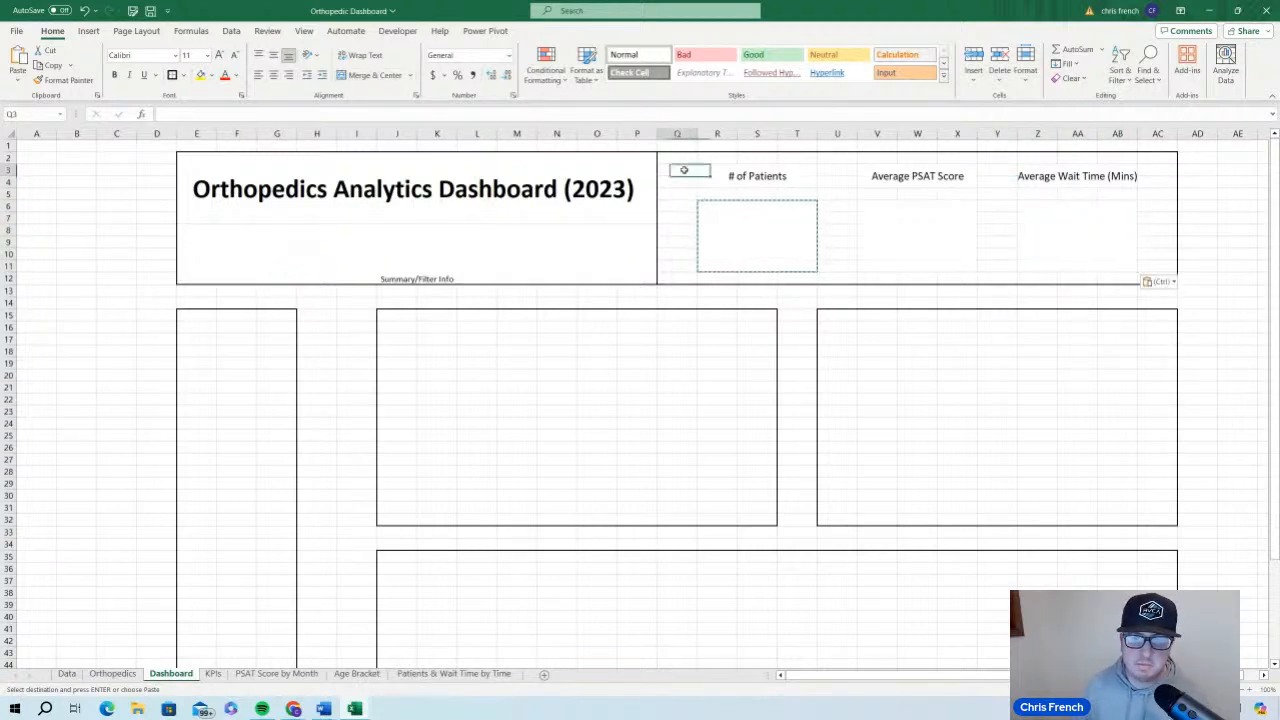
click(1232, 206)
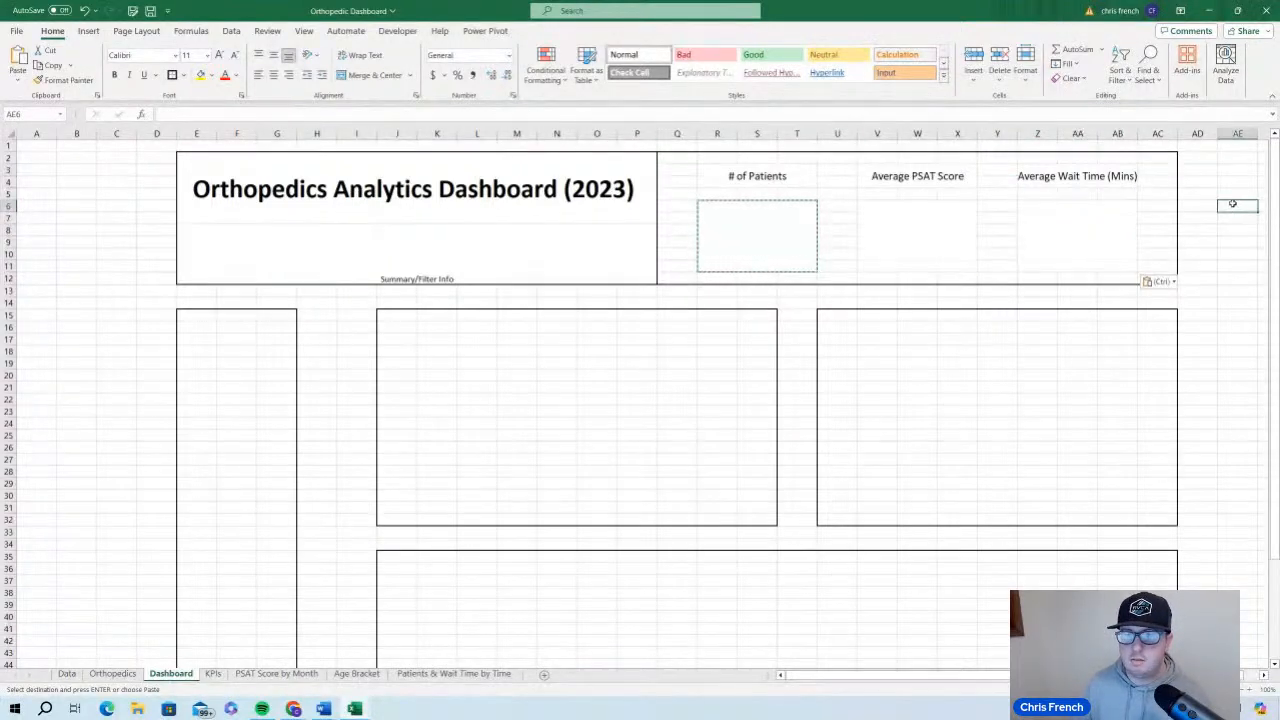
double_click(1234, 205)
click(1237, 184)
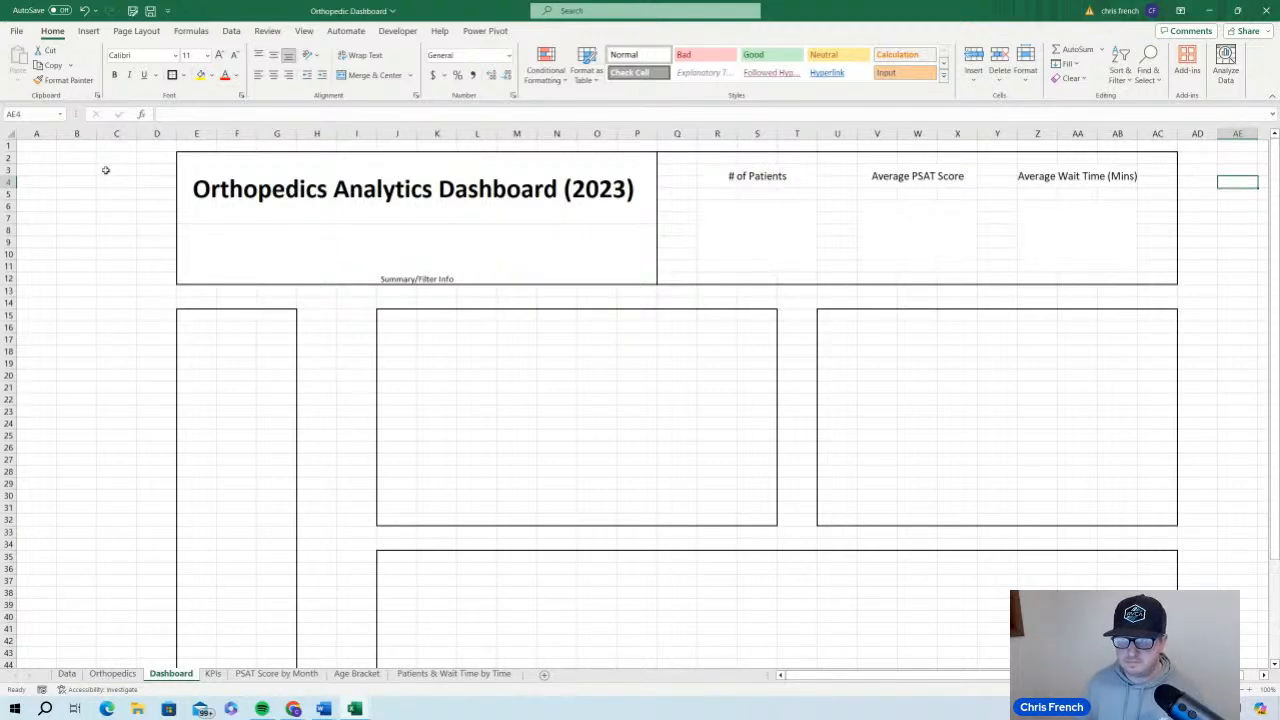
Examine the patient_age and patient_sat_score columns in the Orthopedics table
click(112, 673)
scroll(440, 400, up, 1)
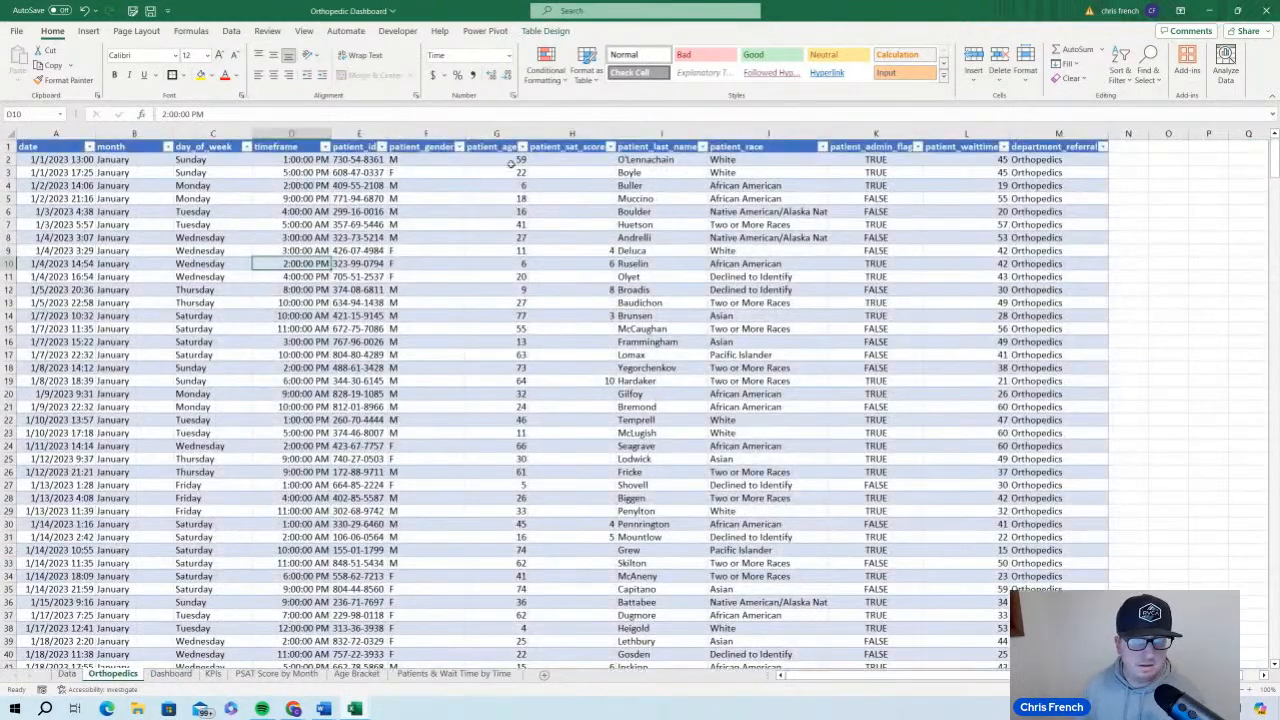
drag(496, 147, 556, 148)
click(543, 185)
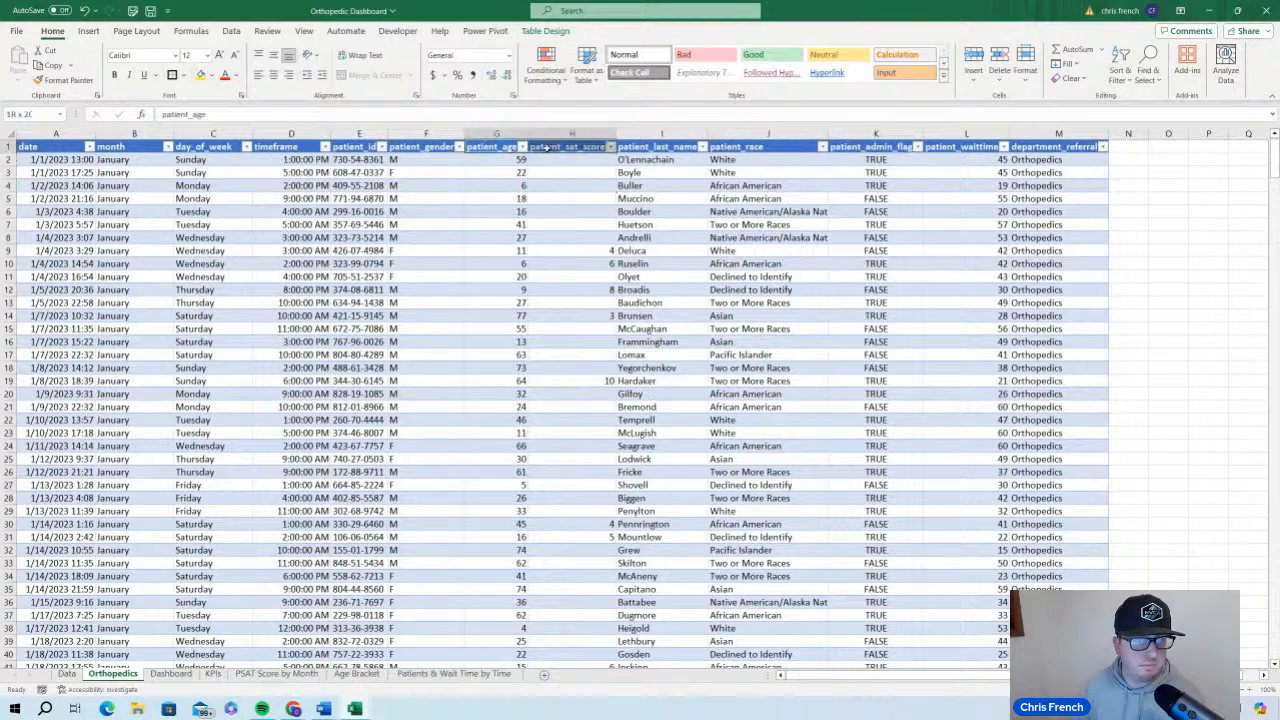
click(638, 177)
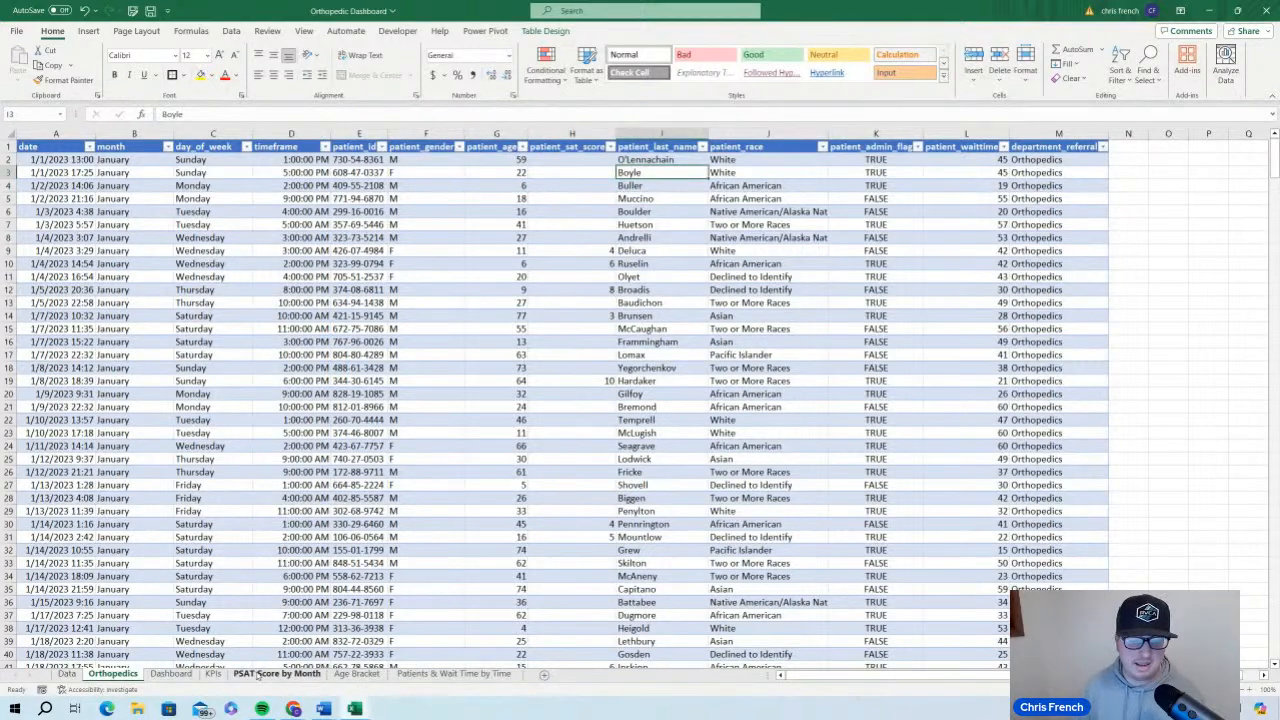
Link the Dashboard's merged cell R6:T11 to the Count of patient_id value in cell C6 of the KPIs sheet
click(171, 674)
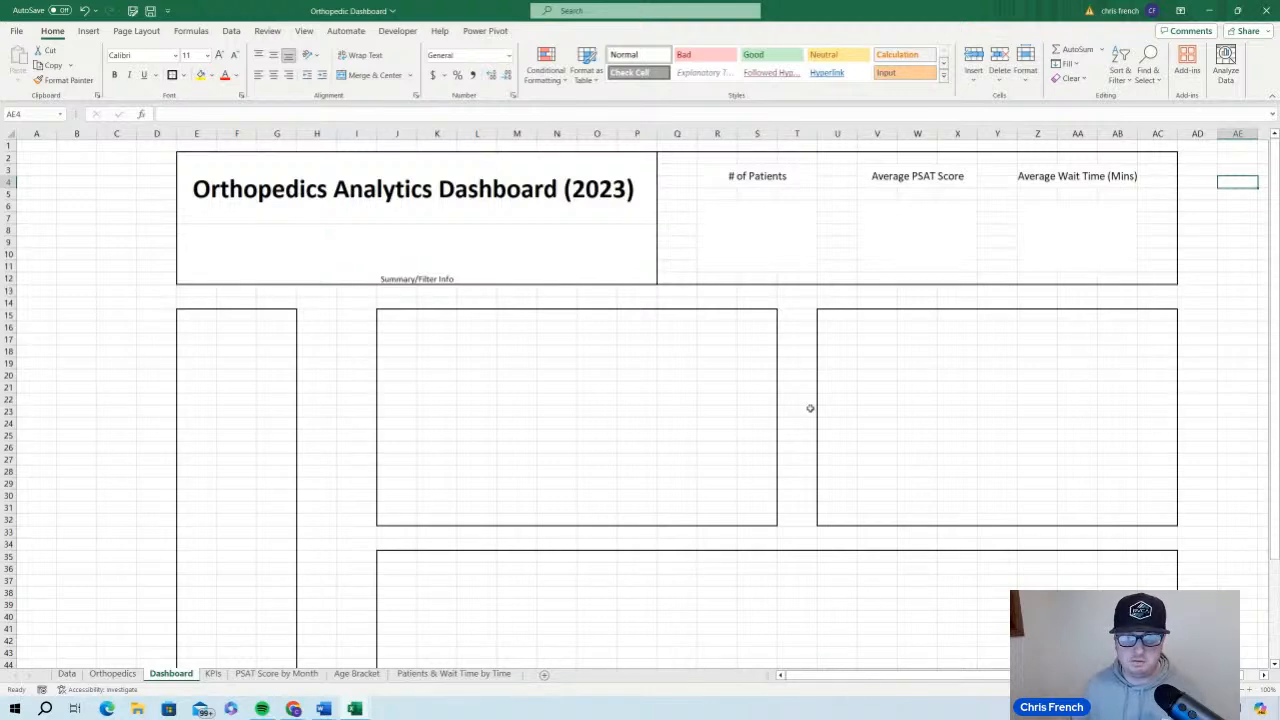
click(803, 242)
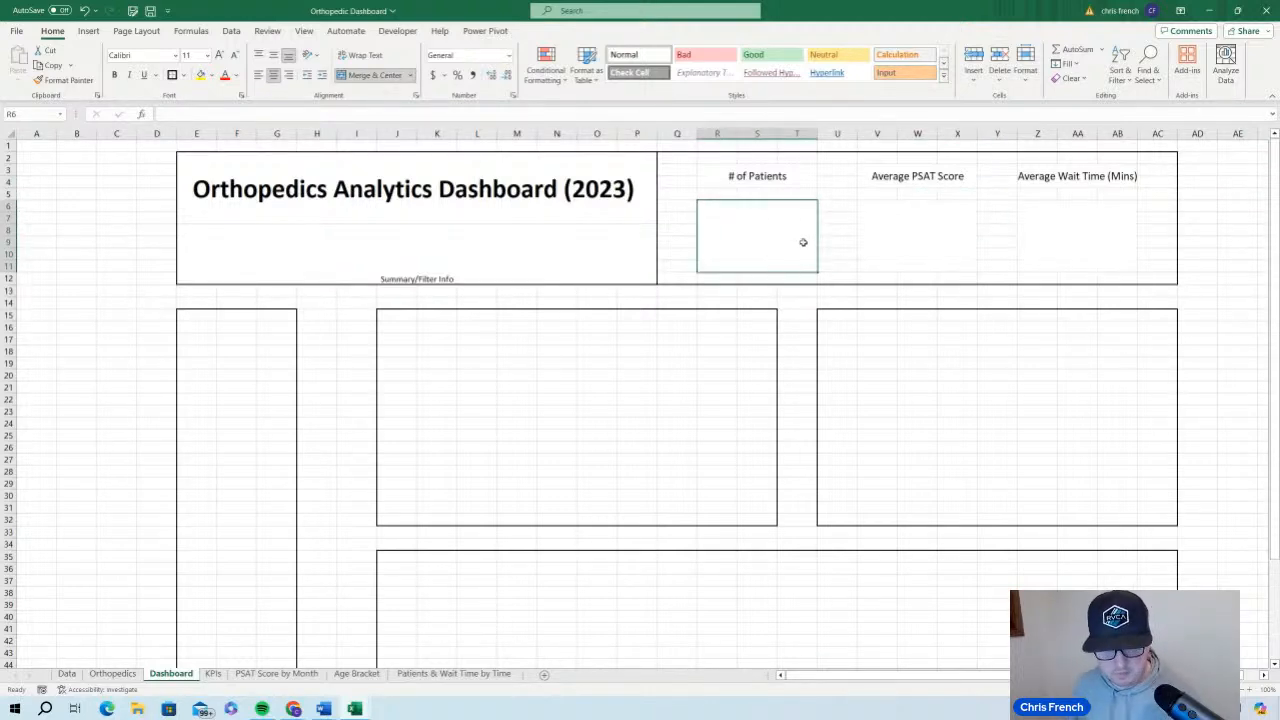
text(=)
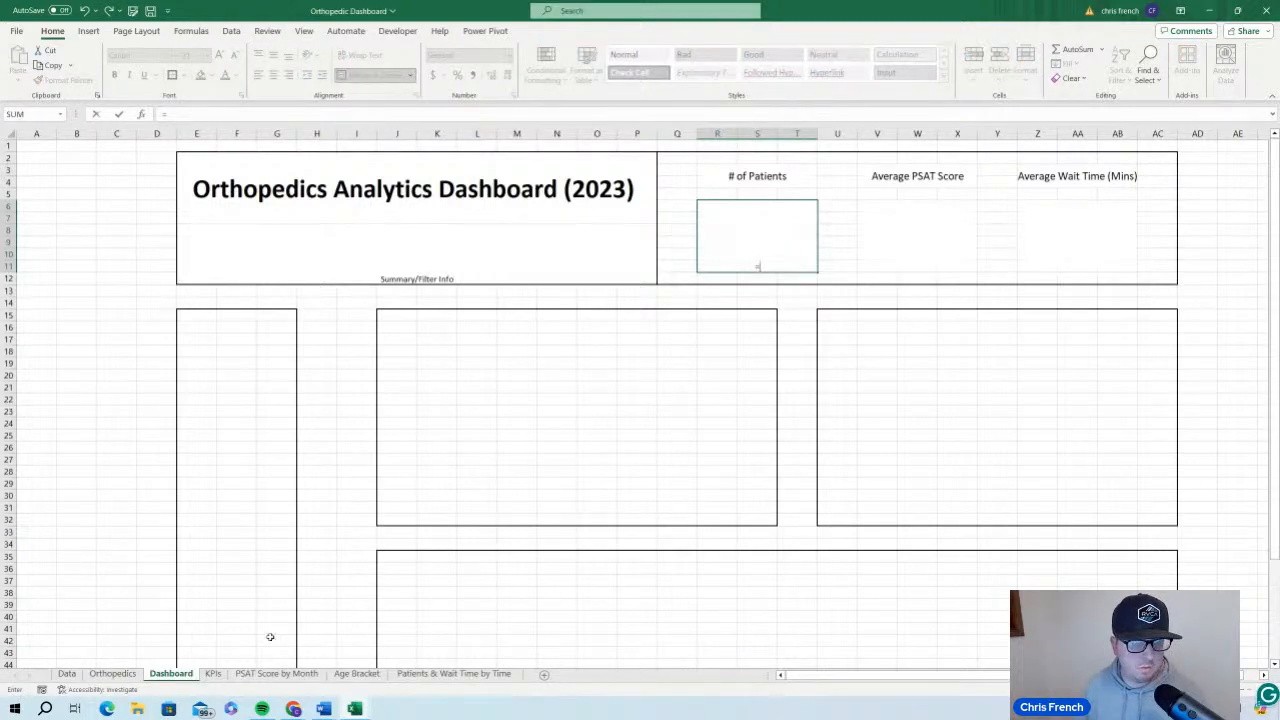
click(213, 673)
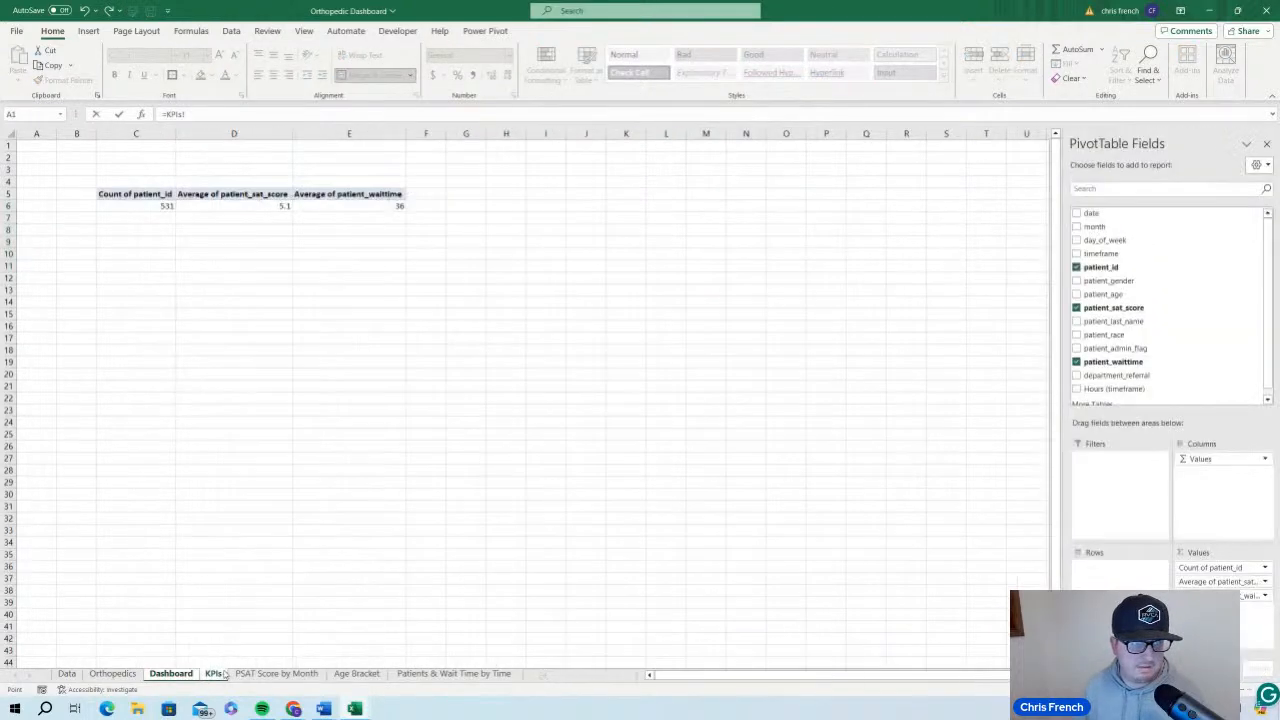
click(167, 206)
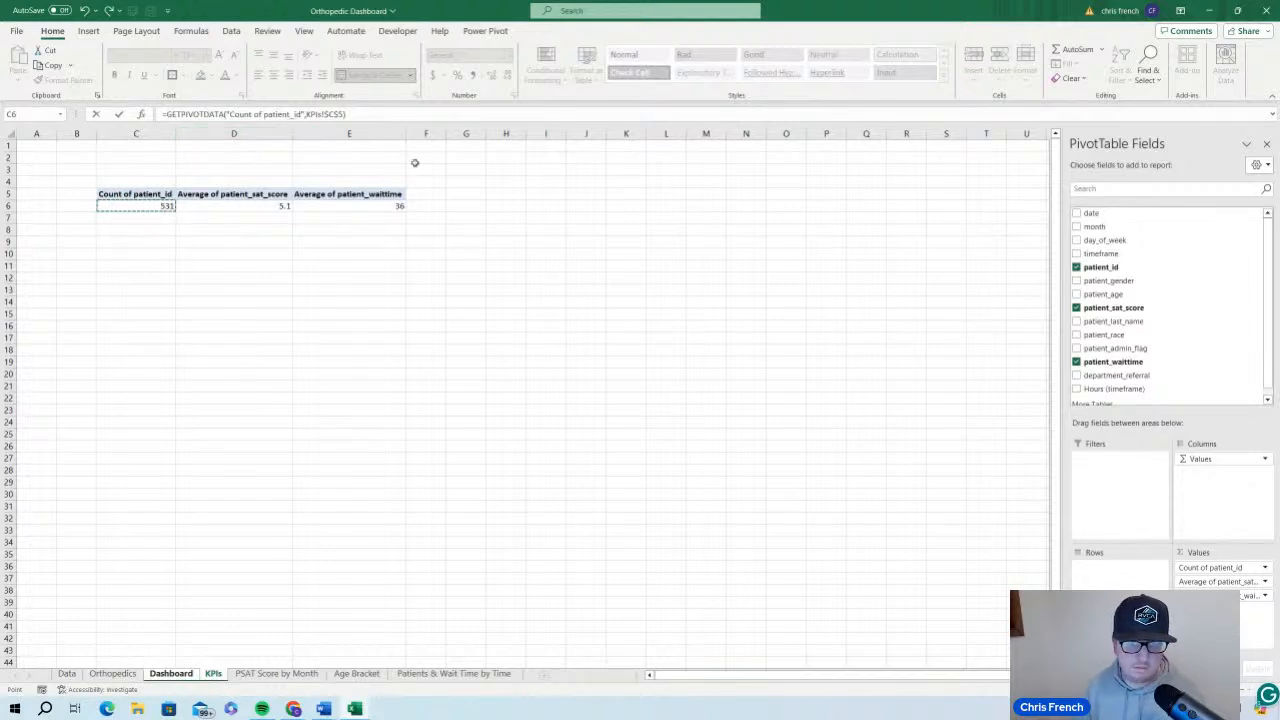
key(Return)
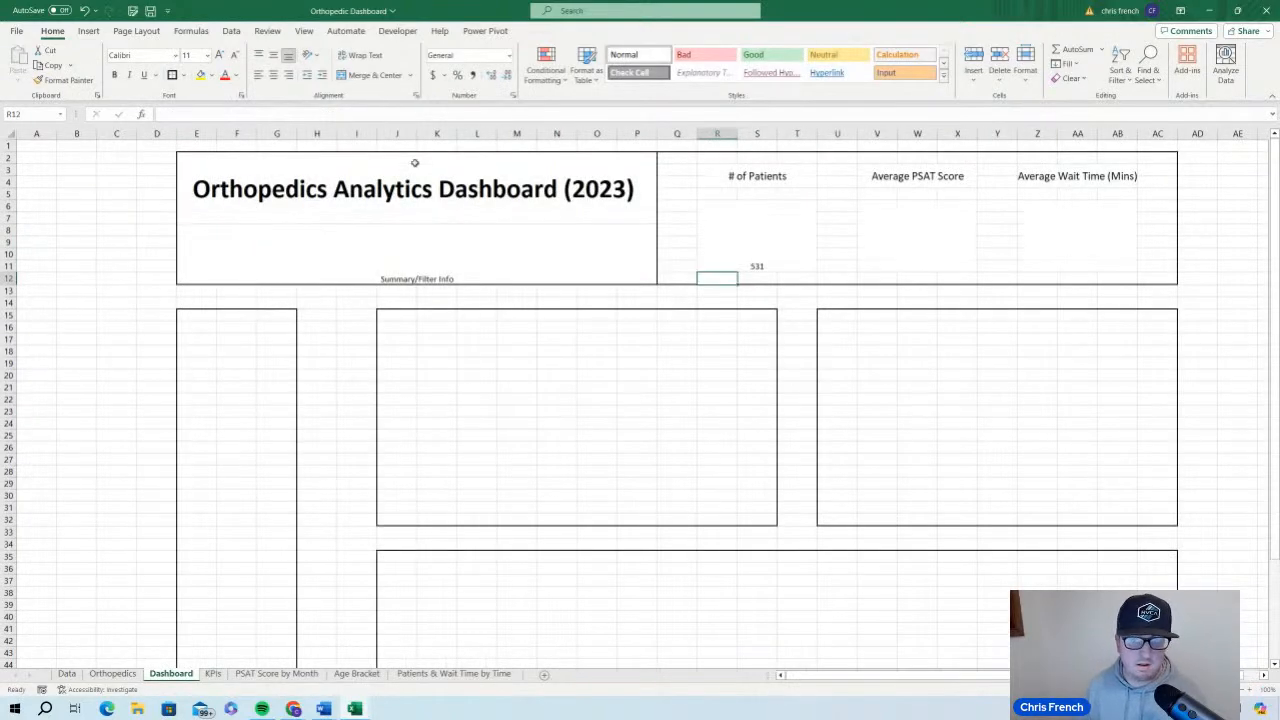
Link the merged cell below "Average PSAT Score" to the Average of patient_sat_score value on the KPIs sheet
click(952, 261)
text(=)
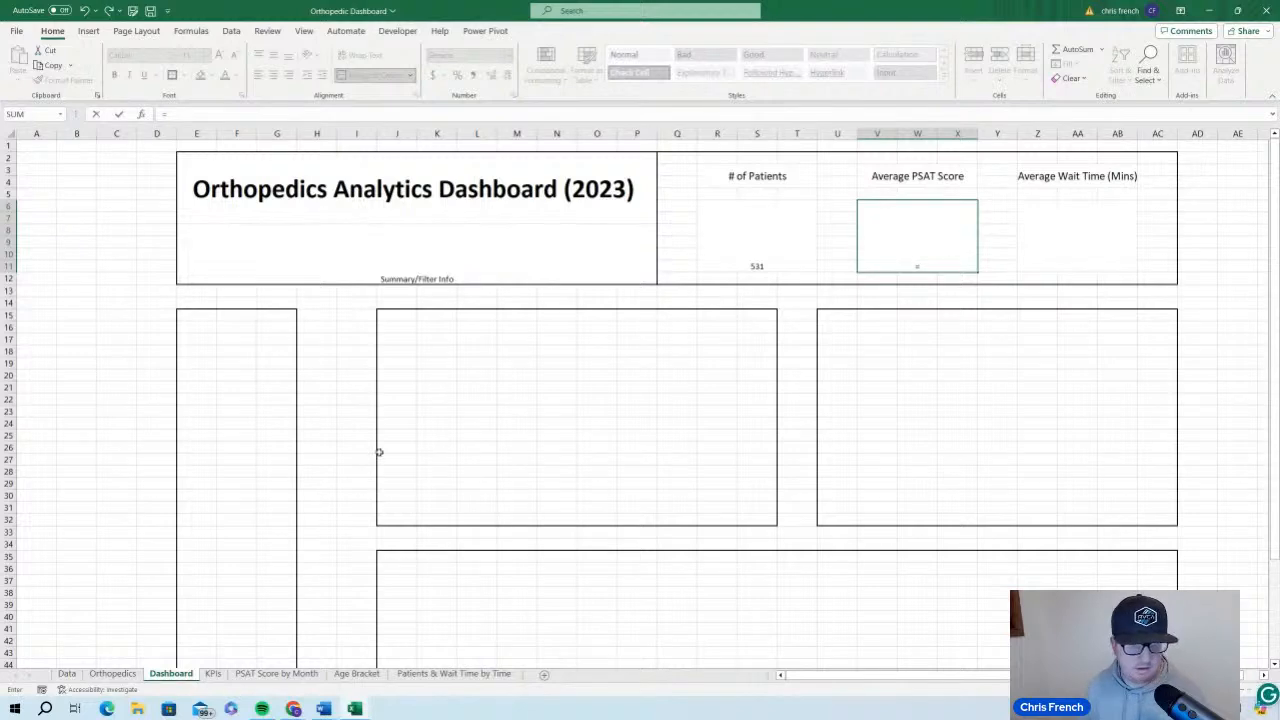
click(213, 673)
click(280, 206)
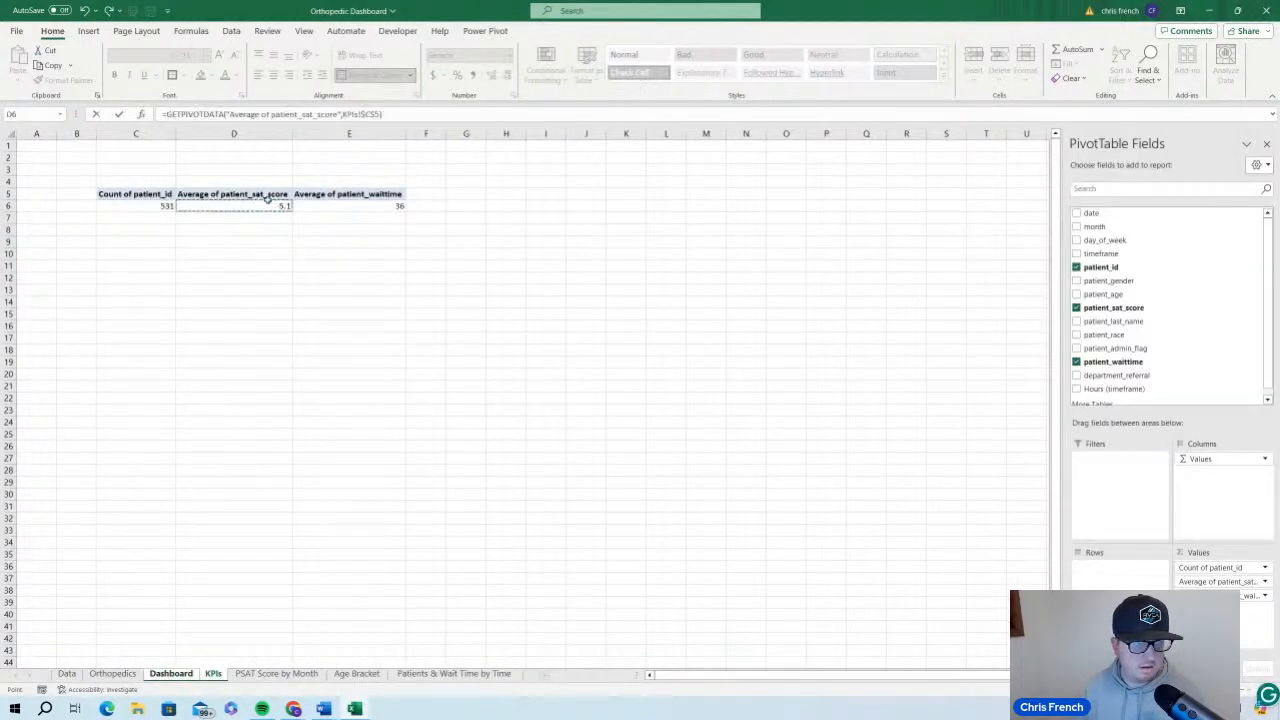
key(Return)
Link the merged cell below "Average Wait Time (Mins)" to the Average of patient_waittime value on the KPIs sheet
click(1084, 240)
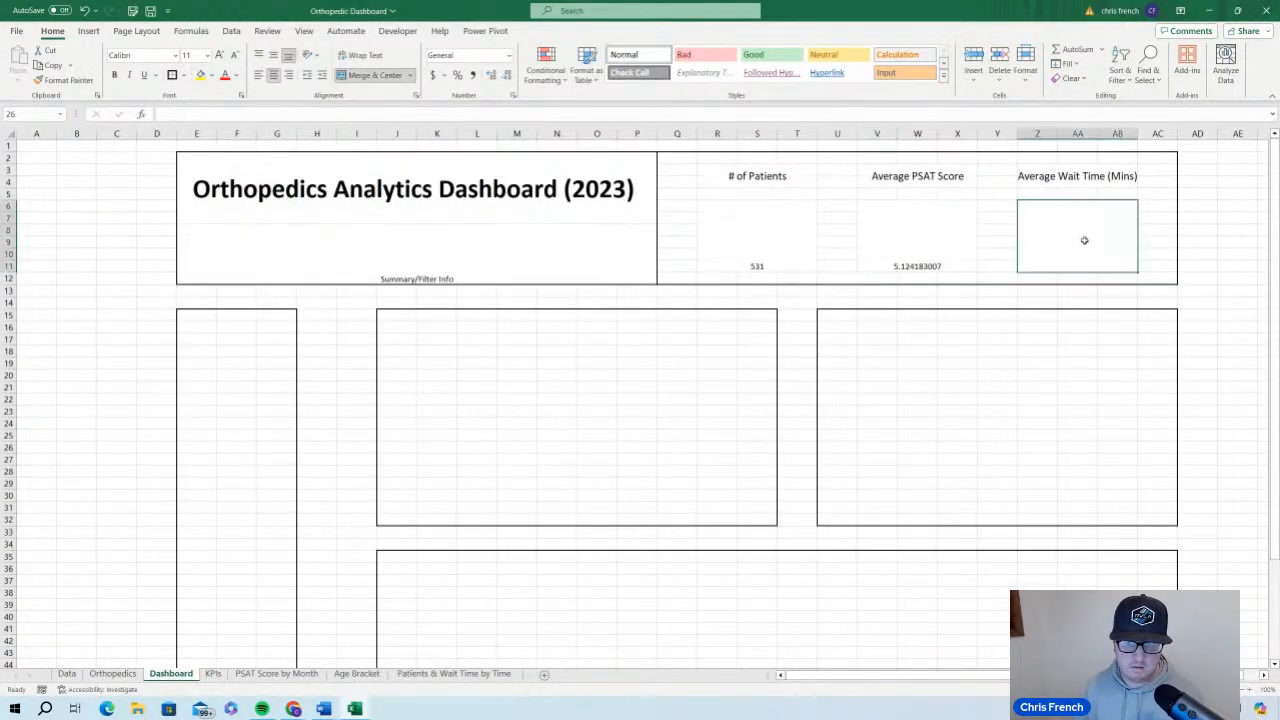
text(=)
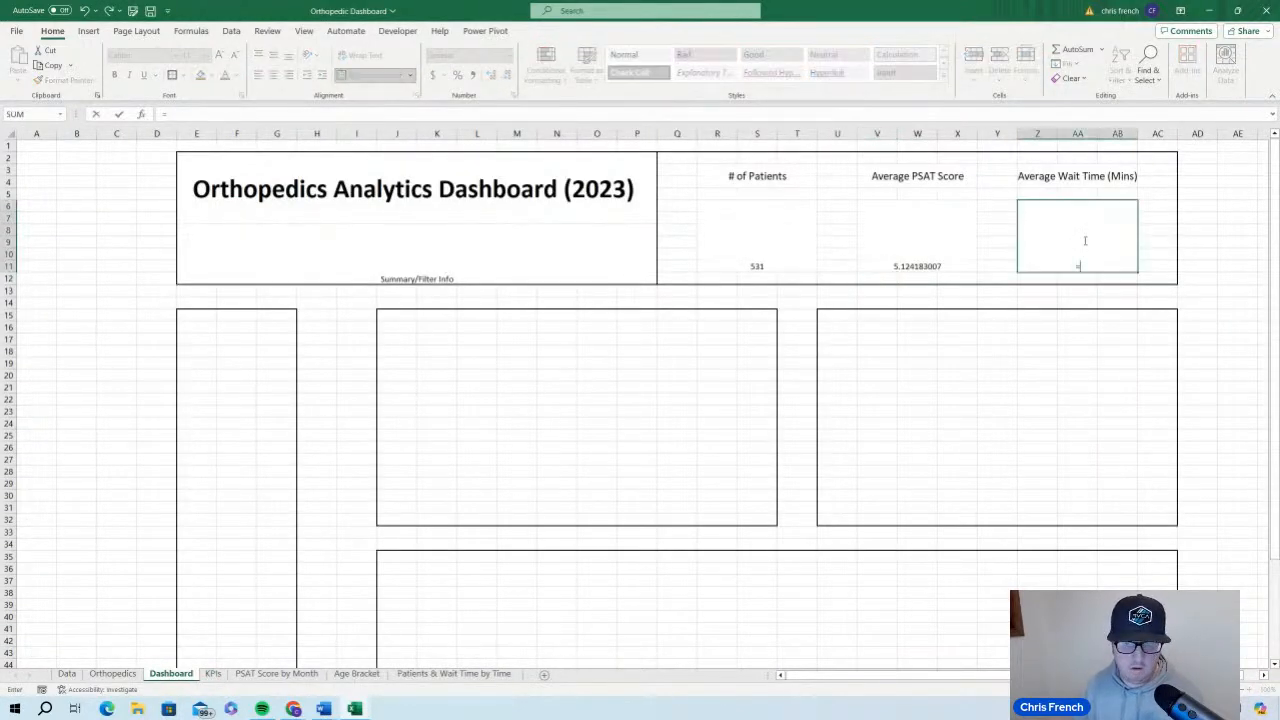
click(213, 673)
click(386, 206)
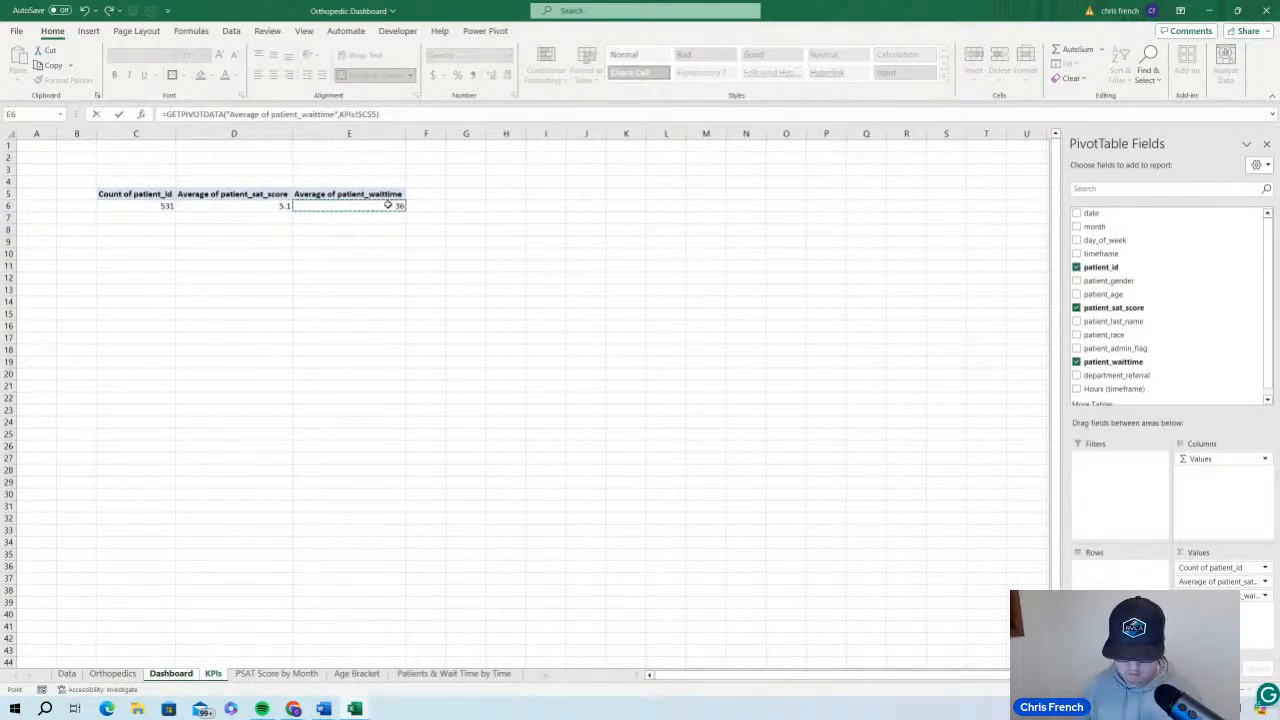
key(Return)
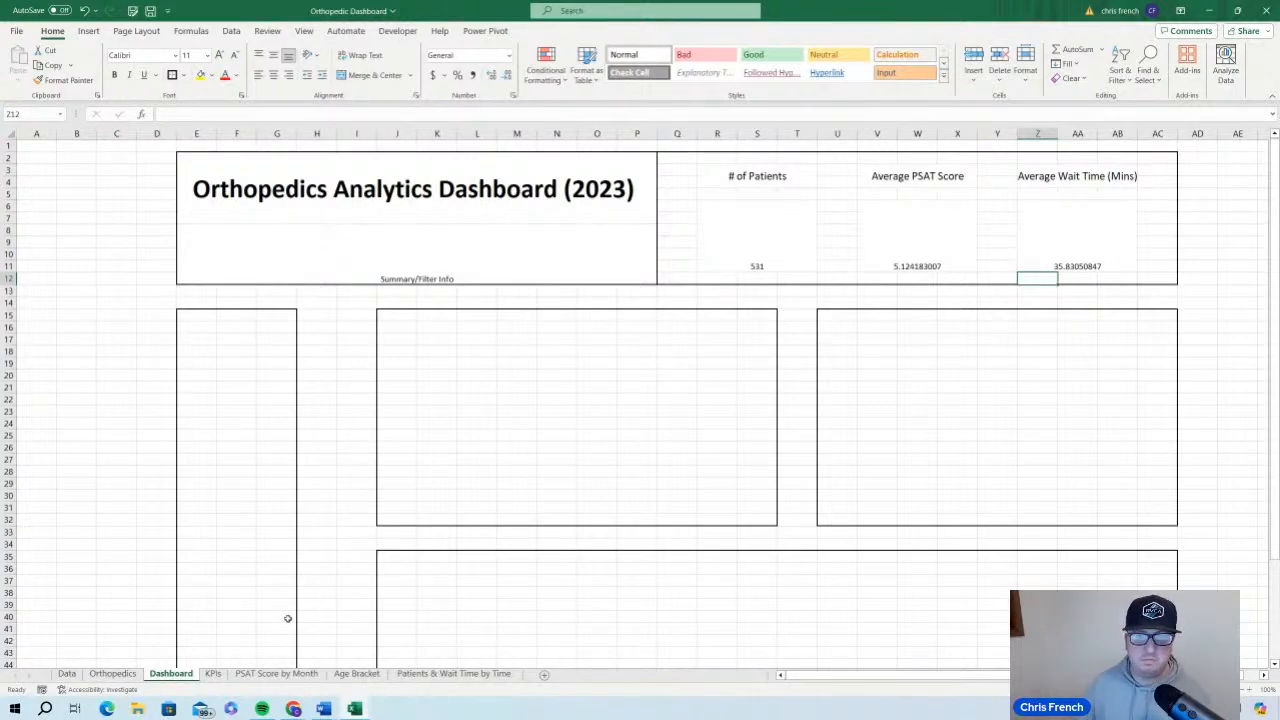
Add month and day_of_week as report filters to the PivotTable on the KPIs sheet
click(213, 673)
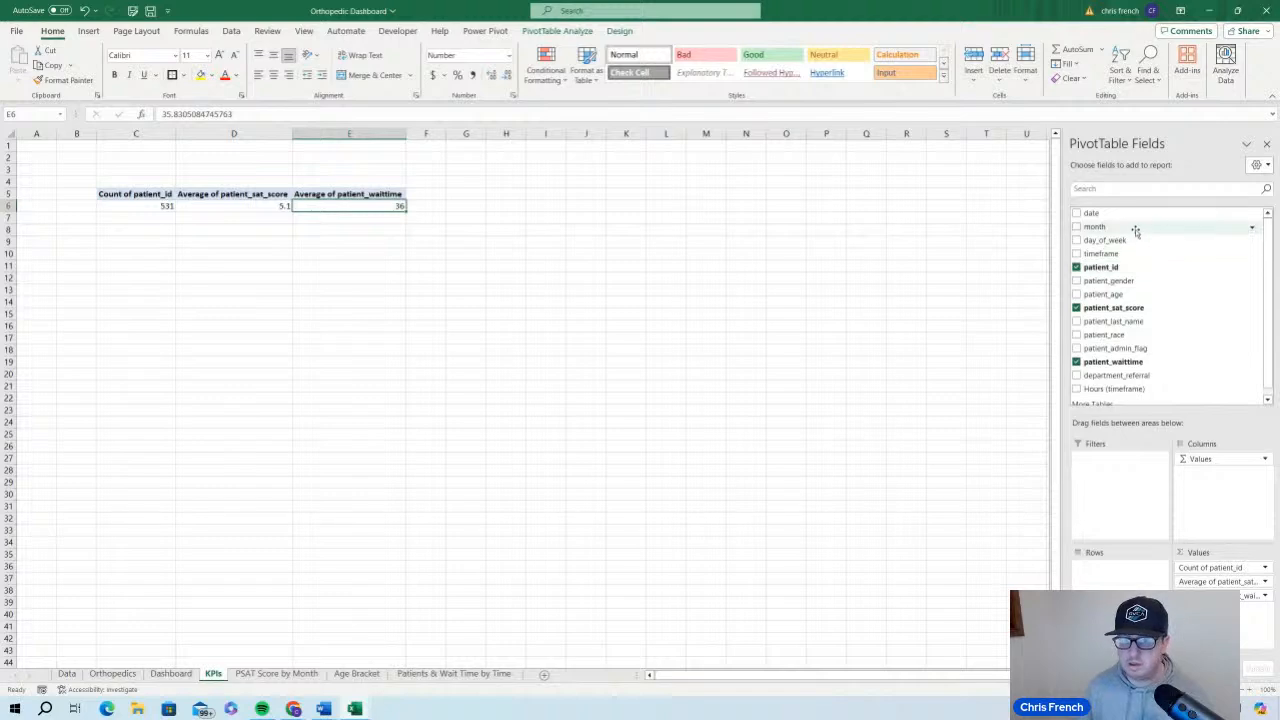
drag(1135, 232, 1118, 476)
drag(1124, 234, 1104, 500)
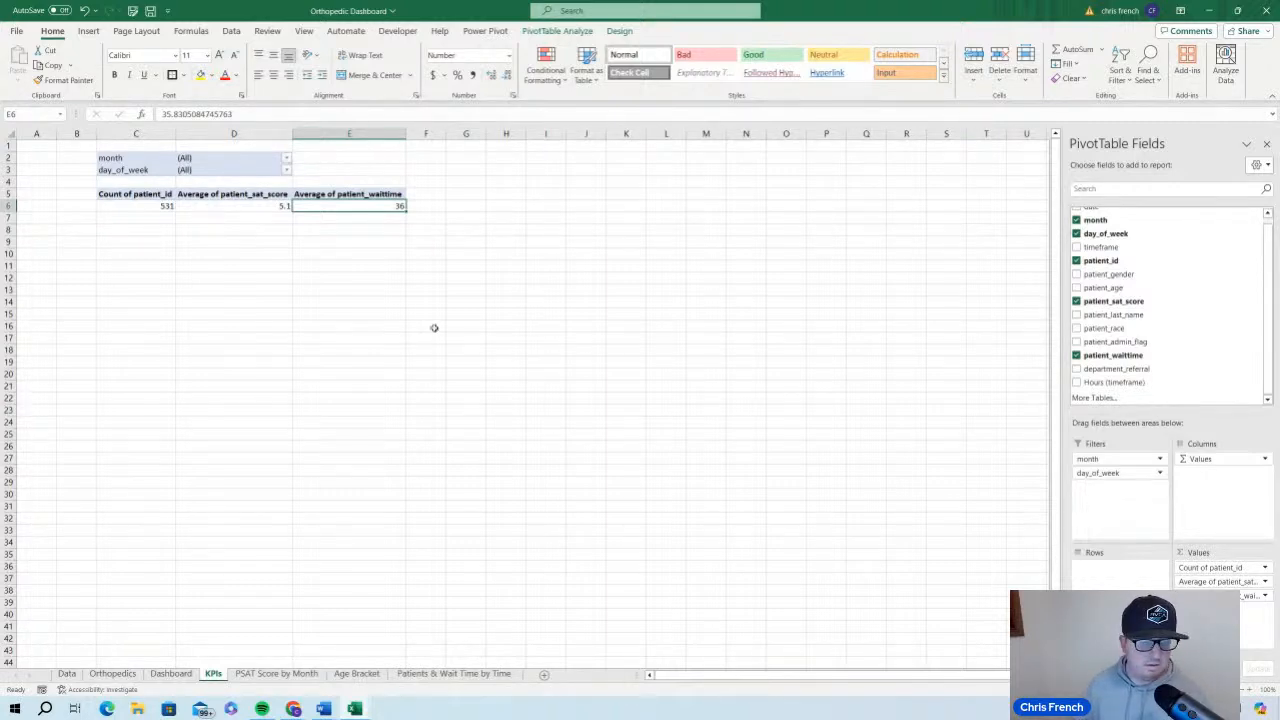
Reduce the Dashboard's Average PSAT Score value to one decimal place
click(172, 674)
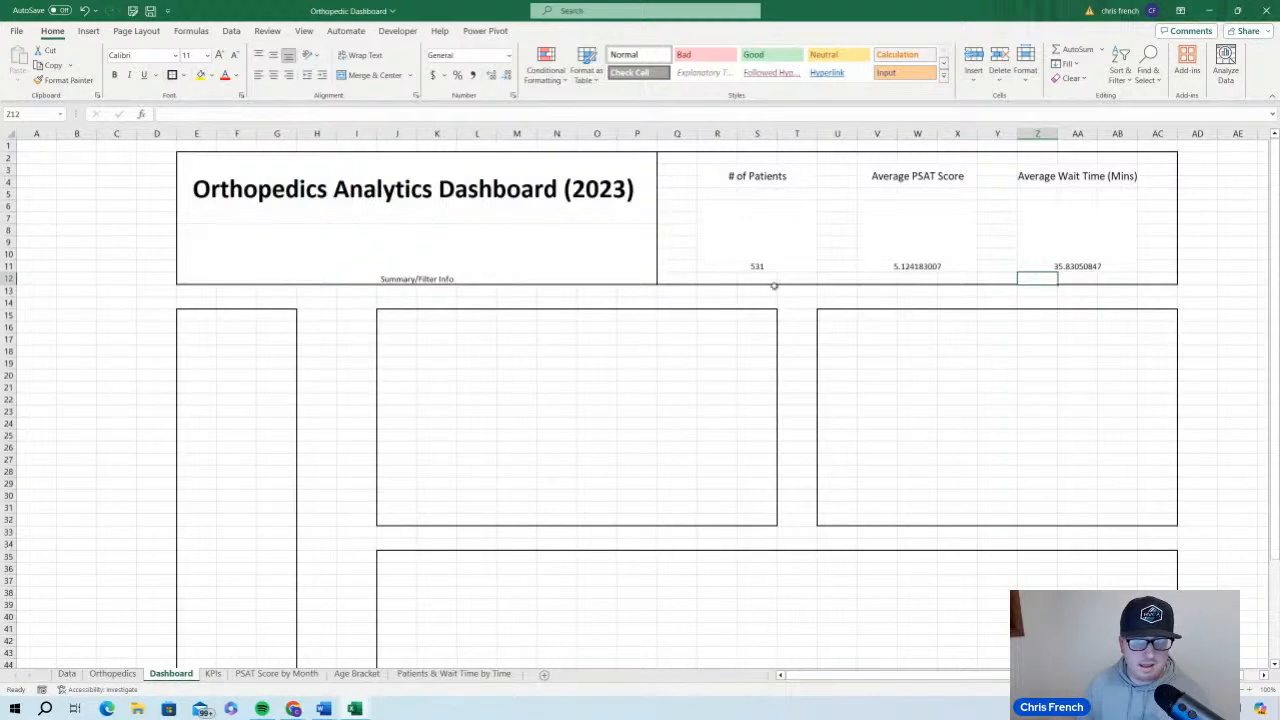
click(903, 257)
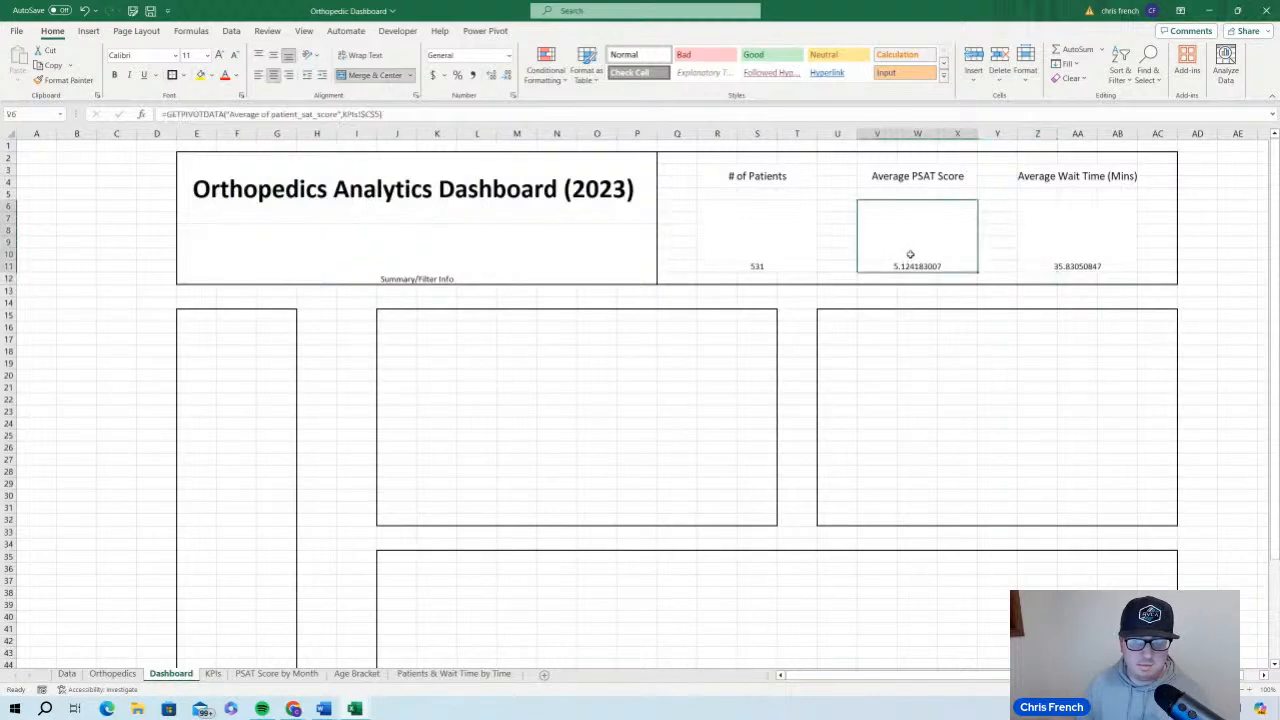
click(506, 77)
click(506, 77)
click(506, 77)
click(506, 77)
click(506, 77)
click(506, 77)
click(506, 77)
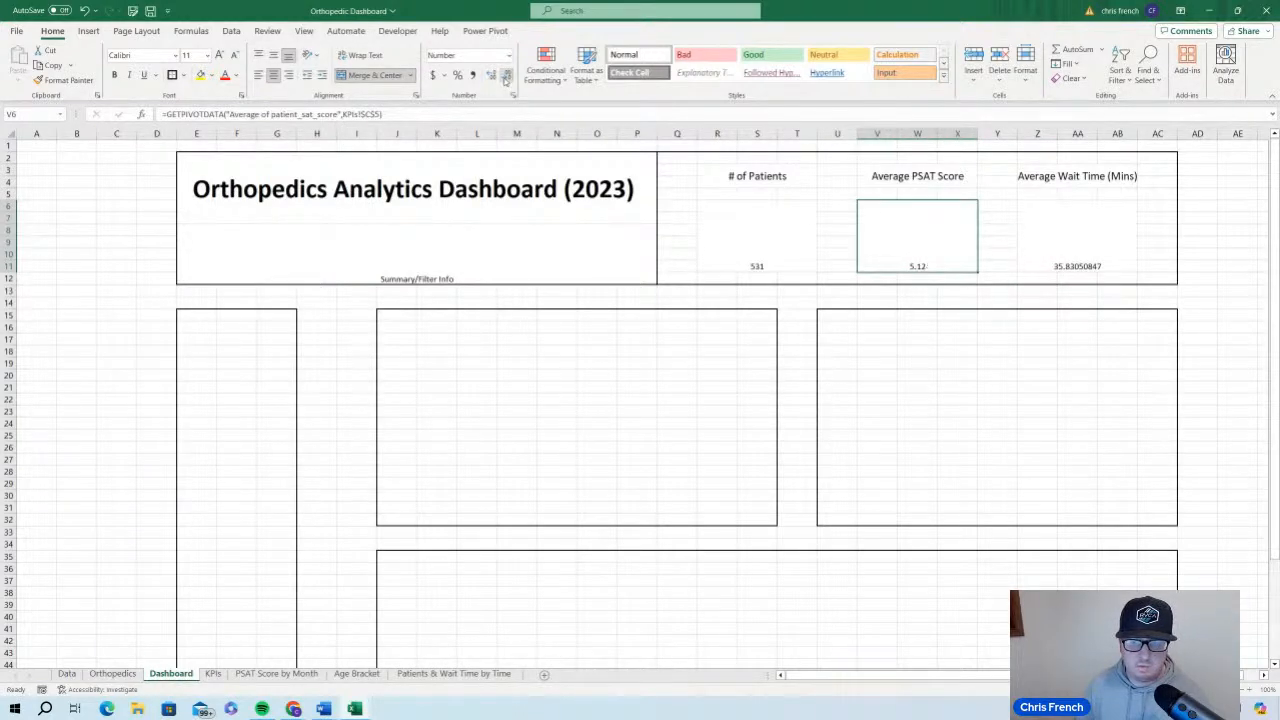
click(506, 77)
Reduce the Average Wait Time (Mins) value to a whole number without decimals
click(1047, 249)
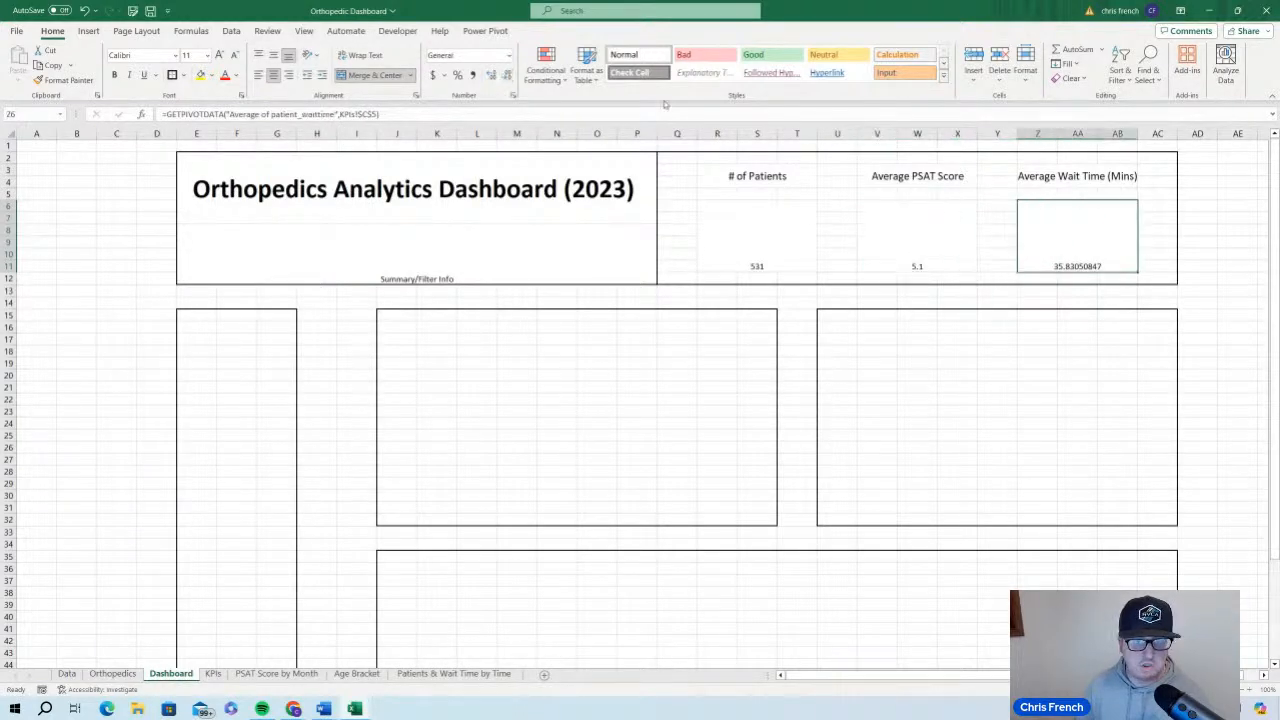
click(506, 77)
click(506, 77)
click(506, 77)
click(506, 77)
click(506, 77)
click(506, 77)
click(506, 77)
click(506, 77)
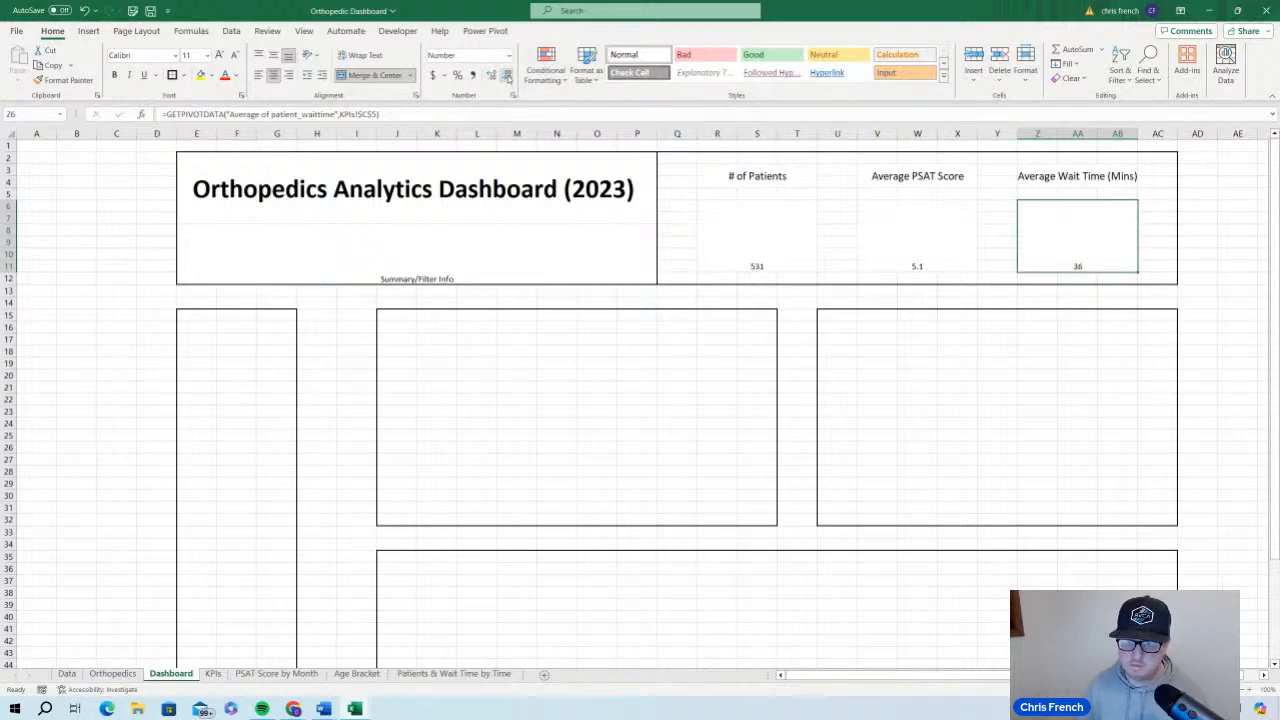
Format the # of Patients value as bold, 48-point text aligned to the vertical middle of its cell
click(780, 248)
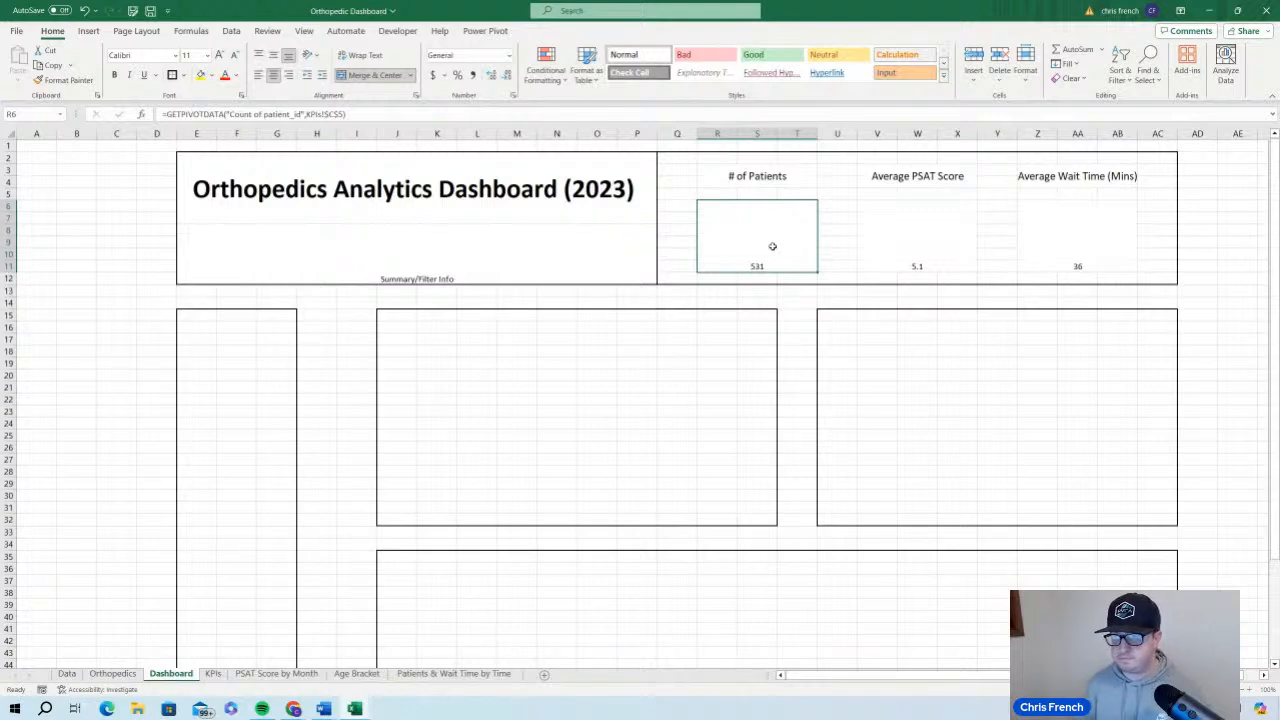
click(274, 56)
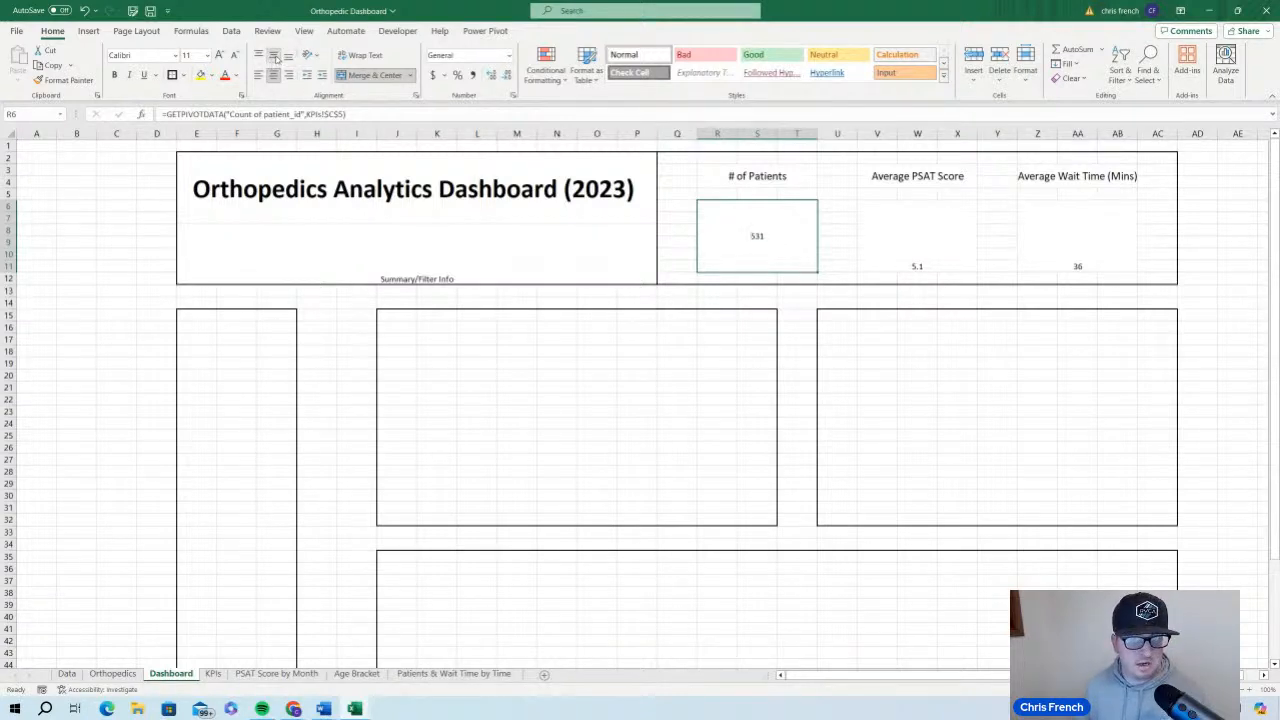
click(114, 75)
click(220, 55)
click(220, 55)
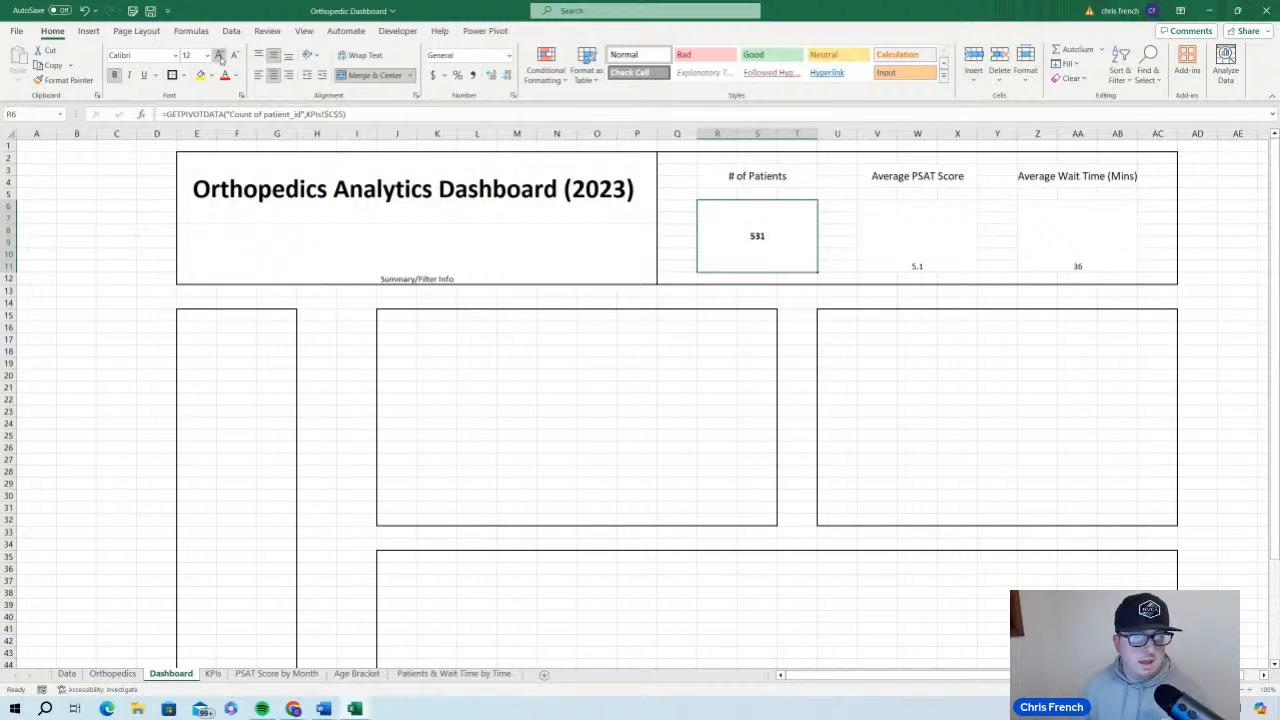
click(220, 55)
click(220, 55)
click(220, 55)
click(220, 55)
click(220, 55)
click(220, 55)
click(220, 55)
click(220, 55)
click(220, 55)
click(220, 55)
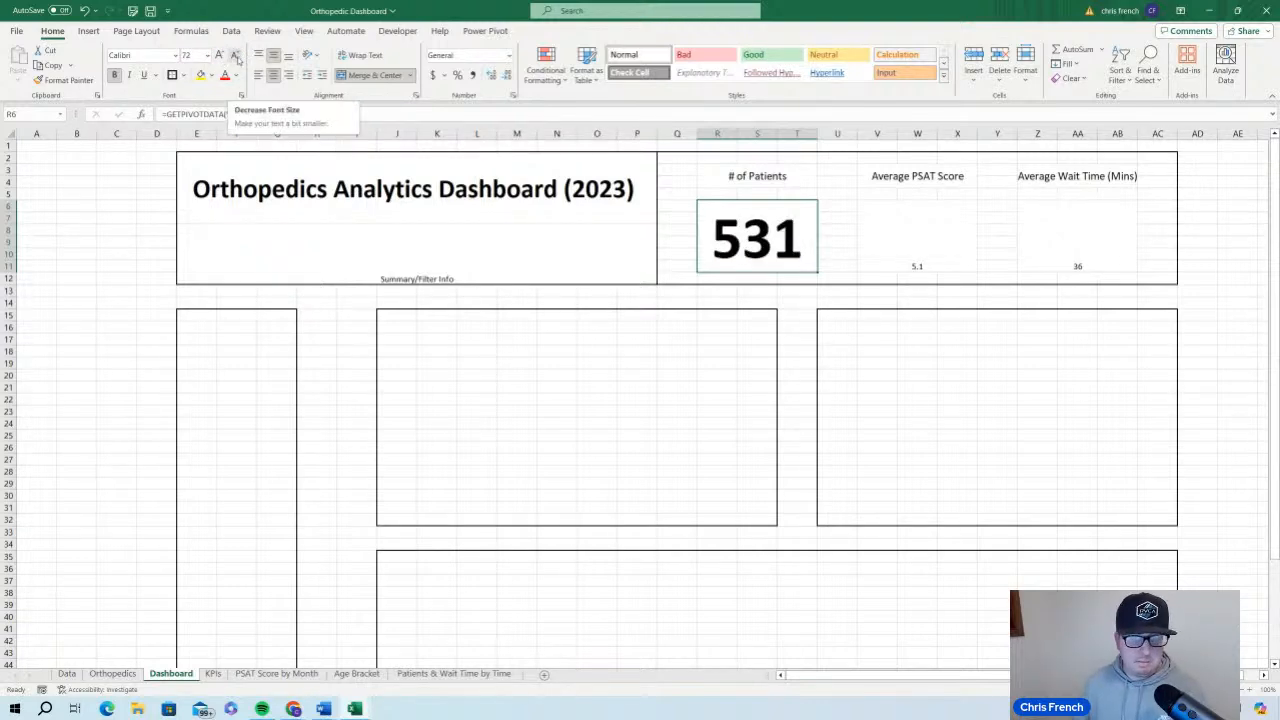
click(236, 56)
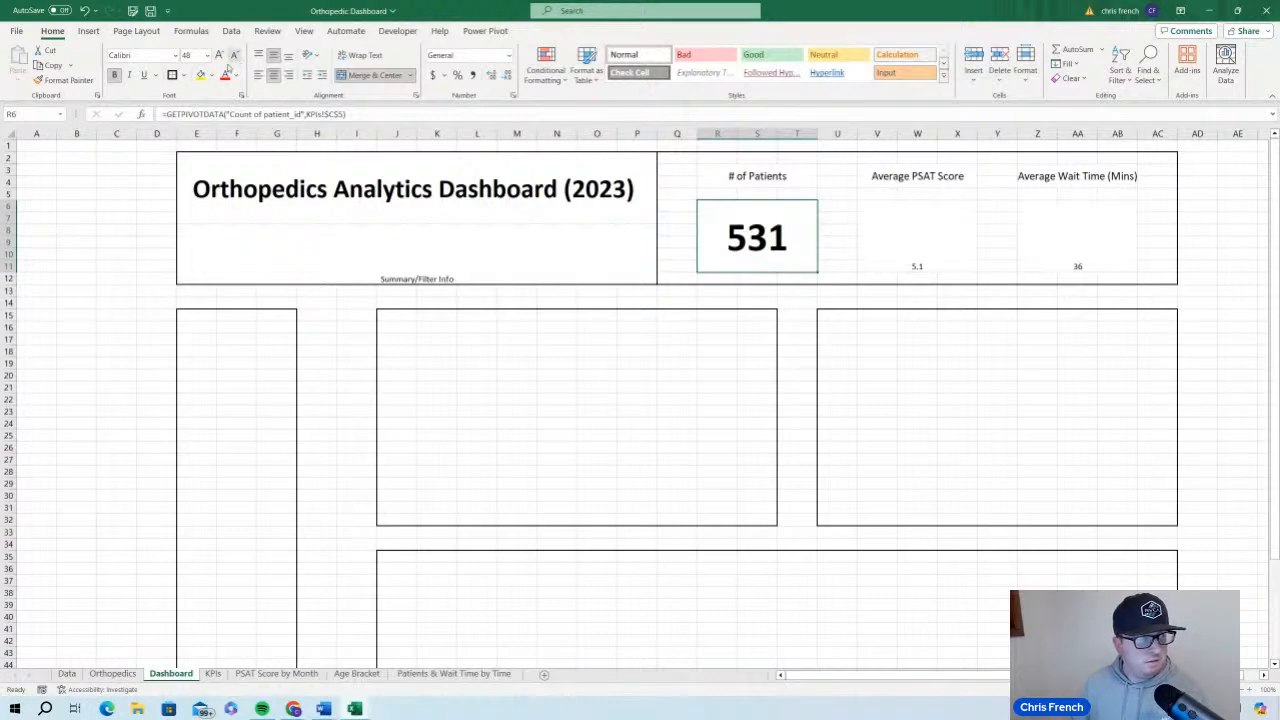
Format the Average PSAT Score value as bold, 48-point text aligned to the vertical middle of its cell
click(946, 248)
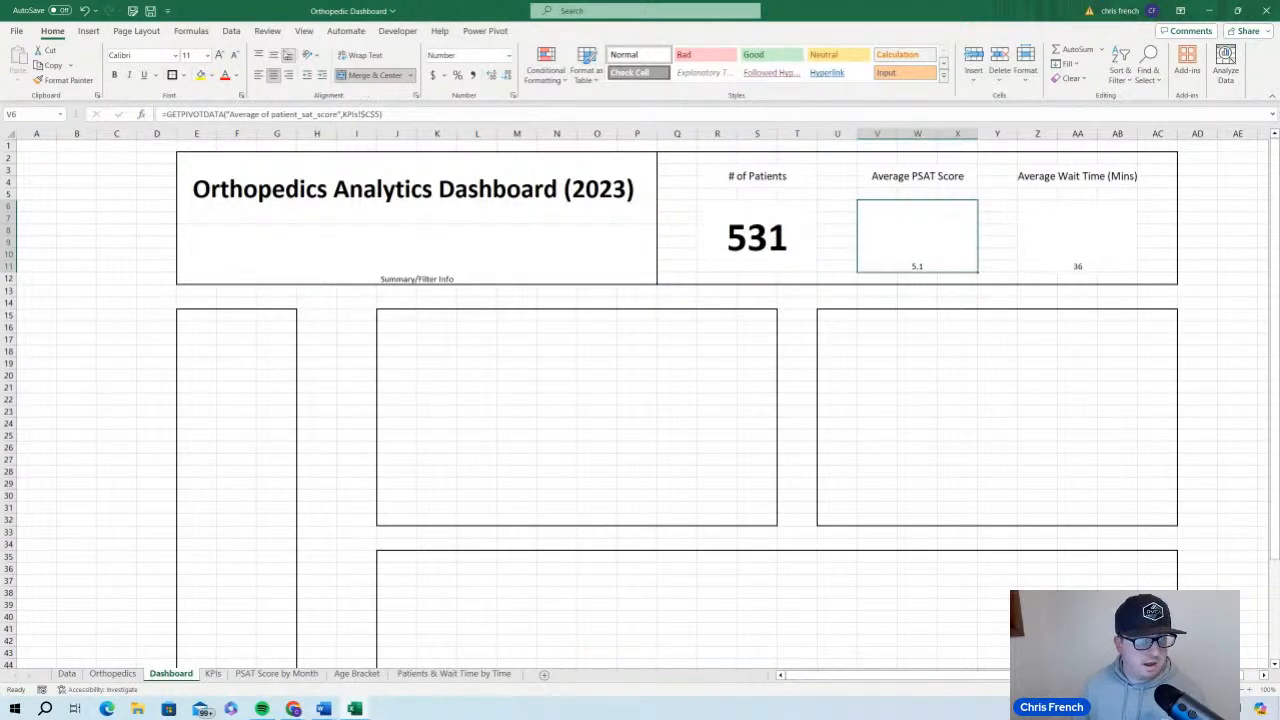
click(273, 56)
click(115, 76)
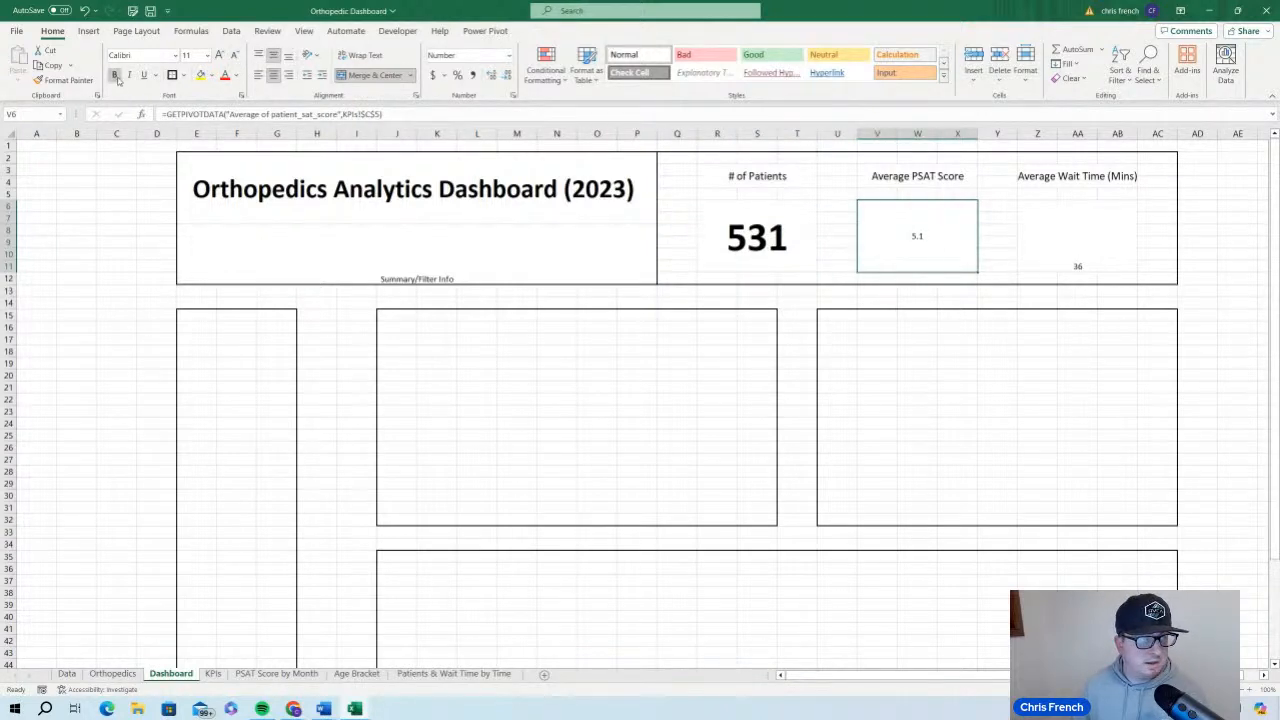
click(193, 56)
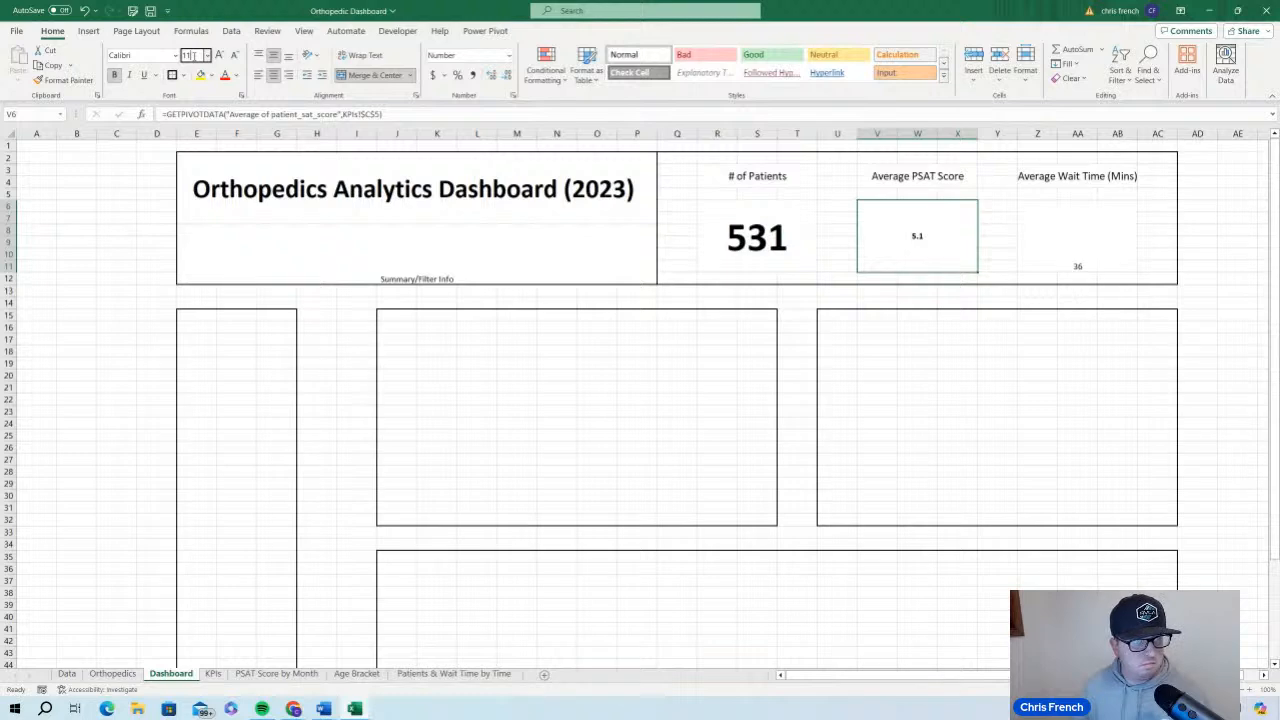
text(48)
key(Return)
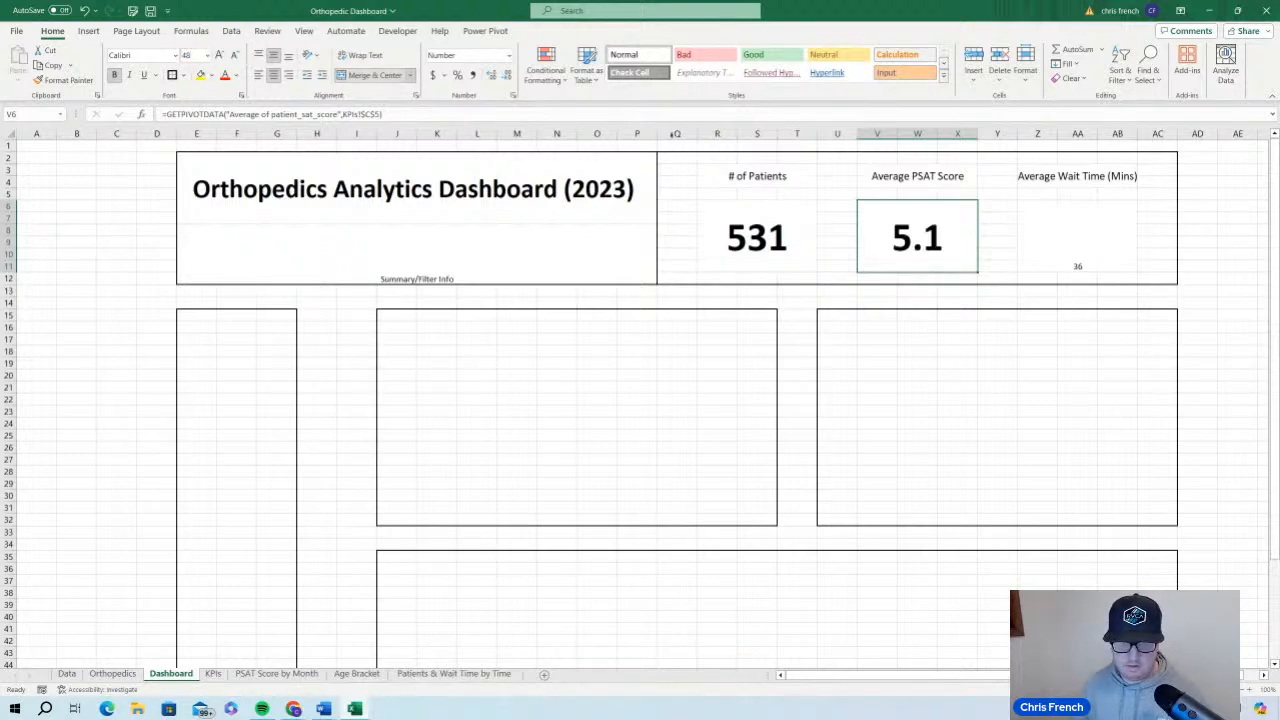
Format the Average Wait Time (Mins) value as bold, 48-point text aligned to the vertical middle of its cell
click(1080, 232)
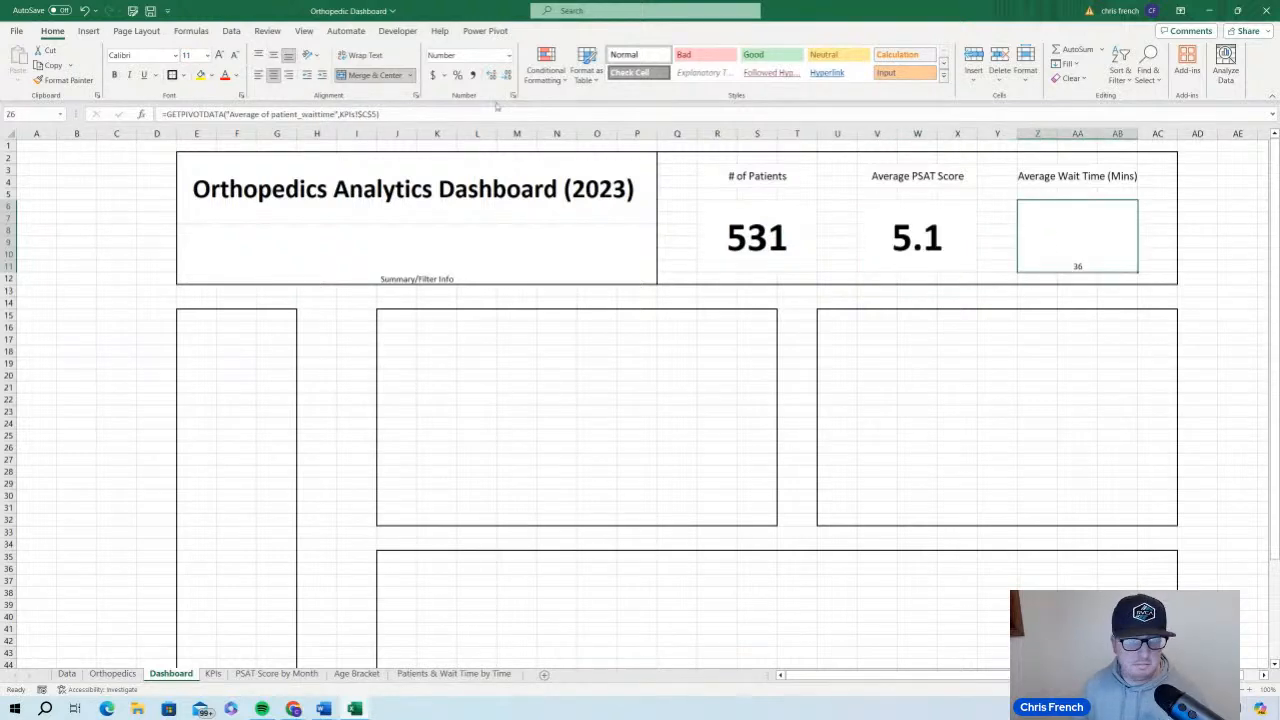
click(274, 56)
click(193, 55)
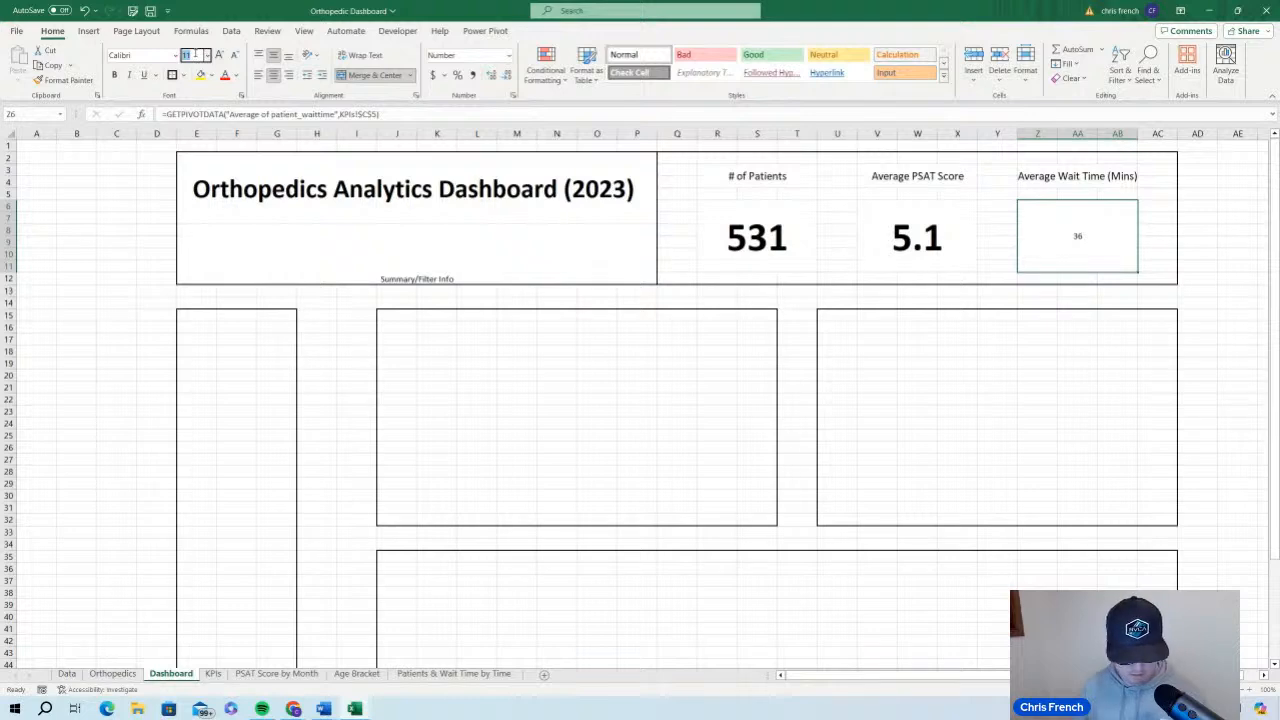
text(48)
key(Return)
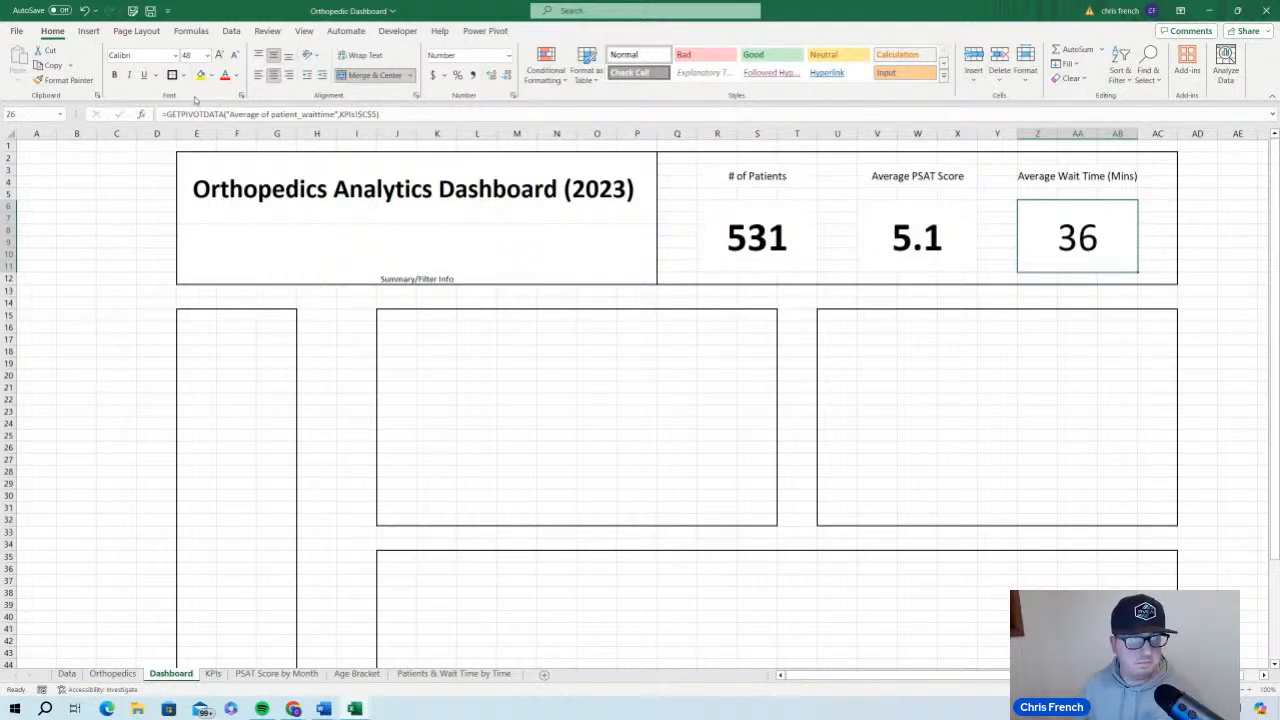
click(114, 75)
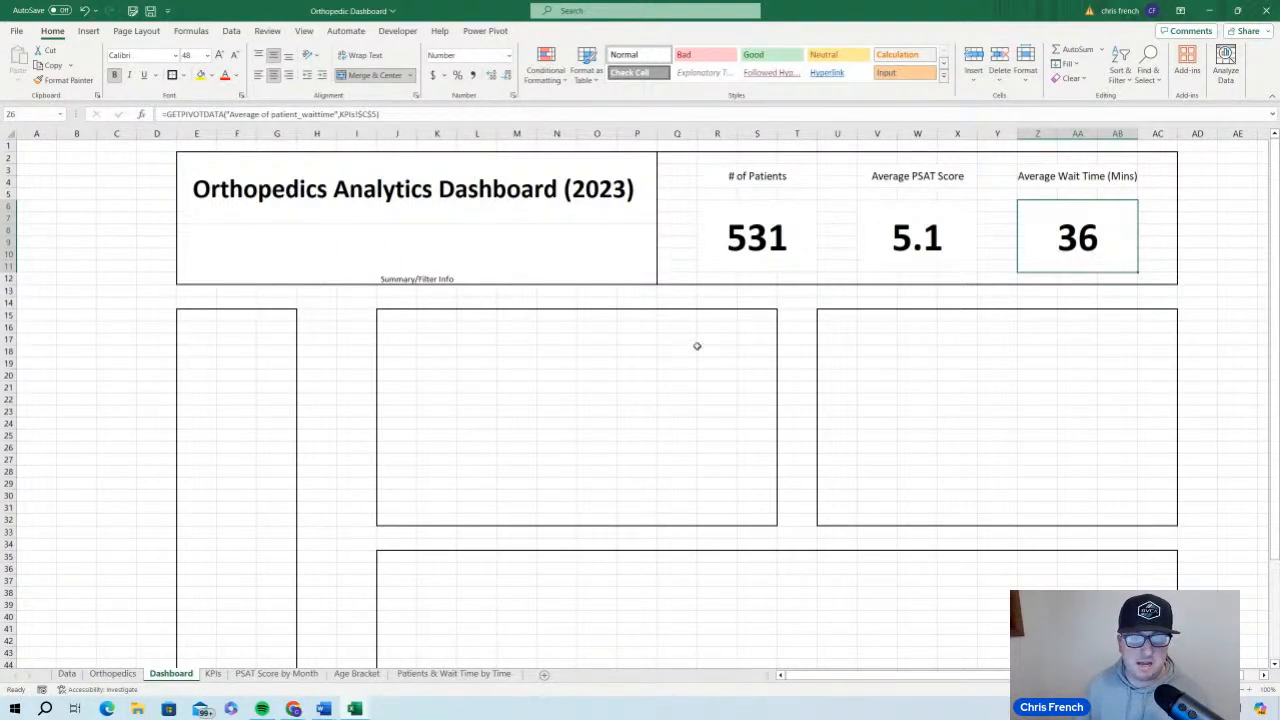
scroll(696, 349, down, 8)
scroll(655, 386, up, 8)
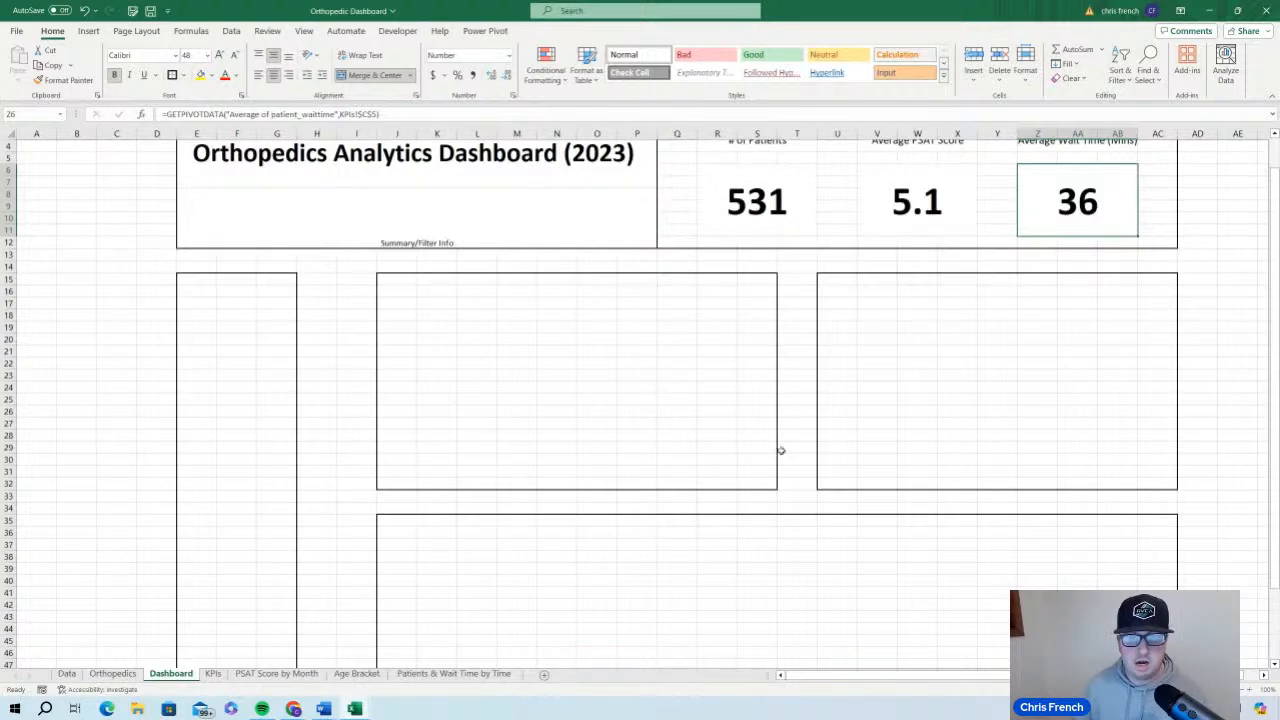
scroll(766, 386, down, 6)
scroll(700, 420, down, 3)
scroll(565, 492, up, 2)
scroll(562, 494, up, 5)
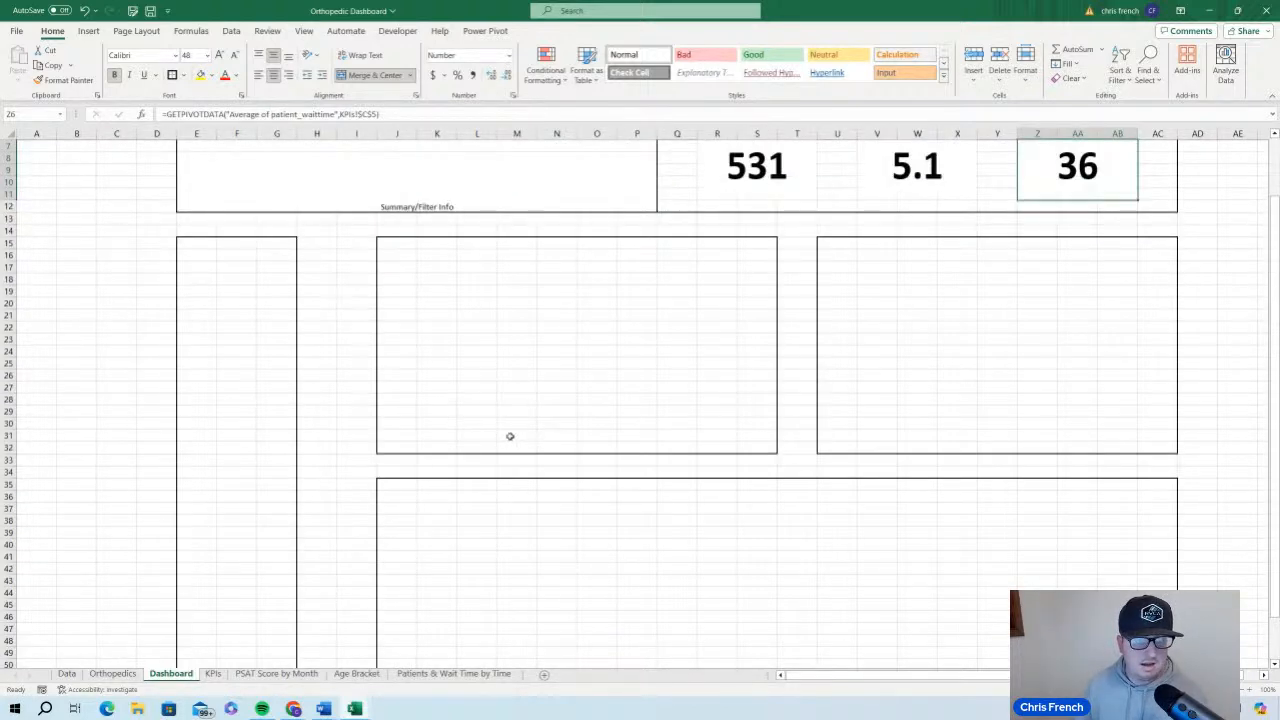
Copy the entire PivotTable from the PSAT Score by Month sheet and paste it into the Dashboard sheet at cell J16
click(280, 675)
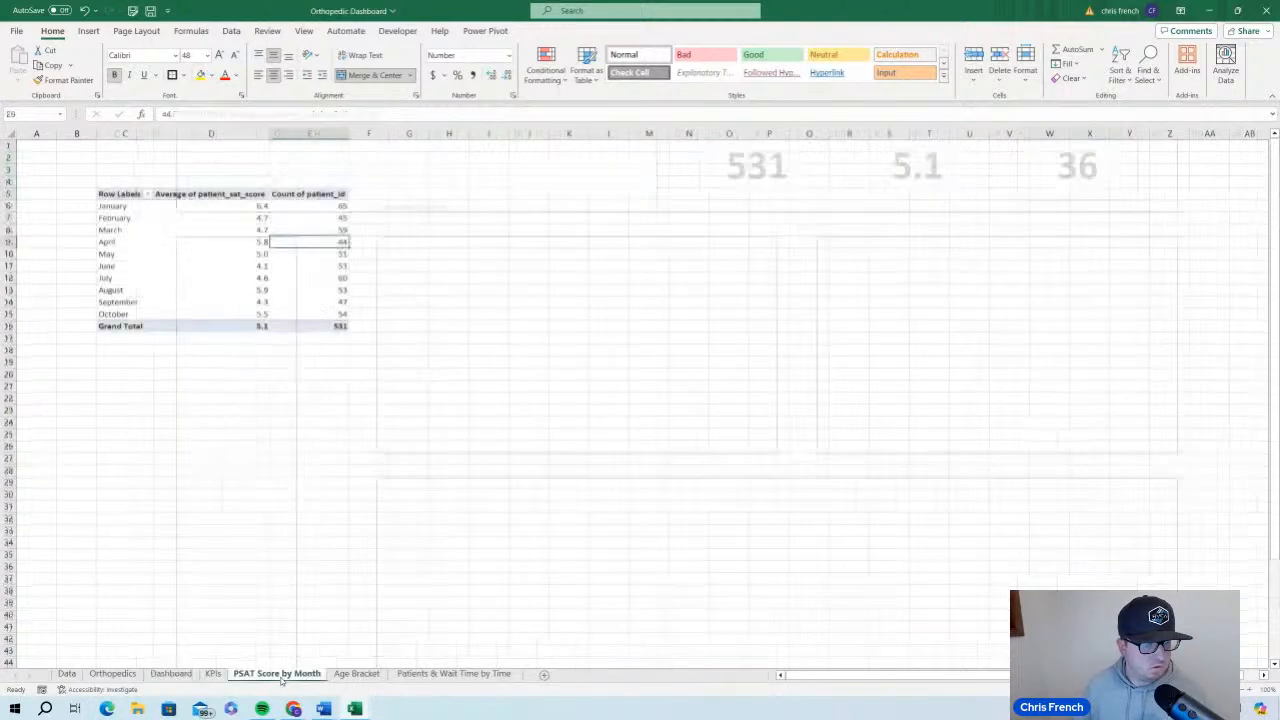
click(173, 256)
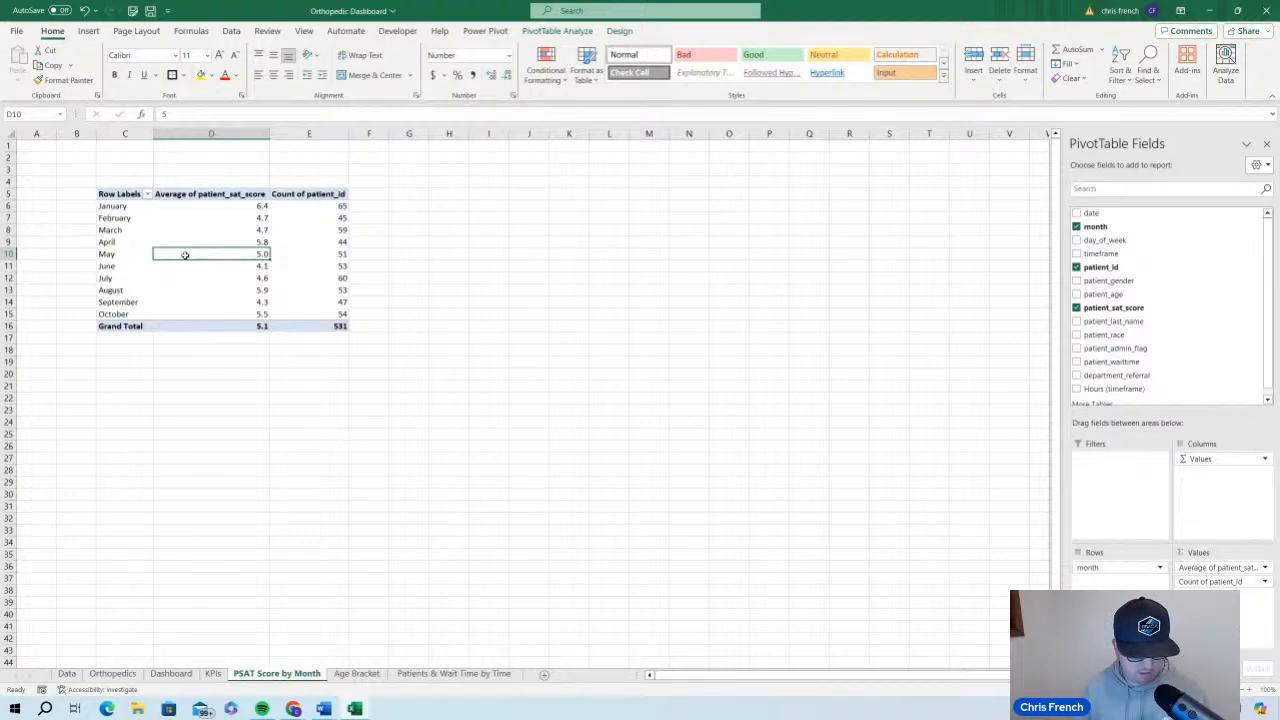
key(ctrl+a)
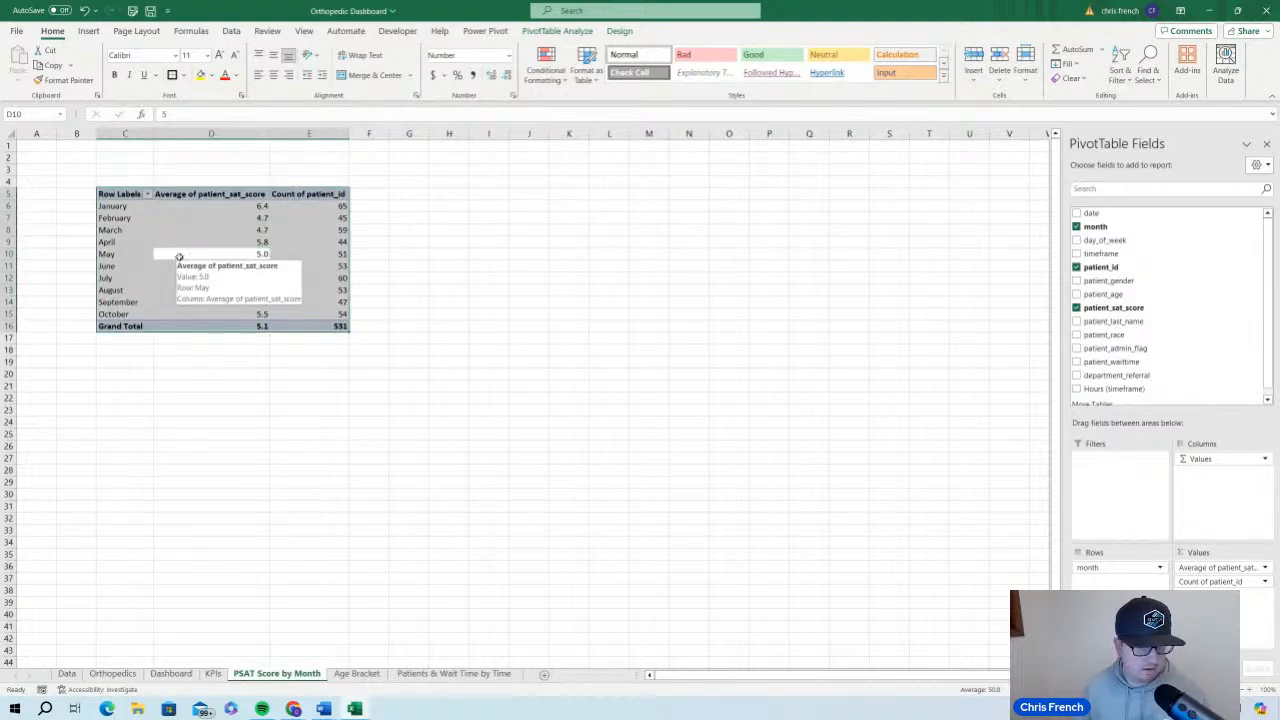
key(ctrl+c)
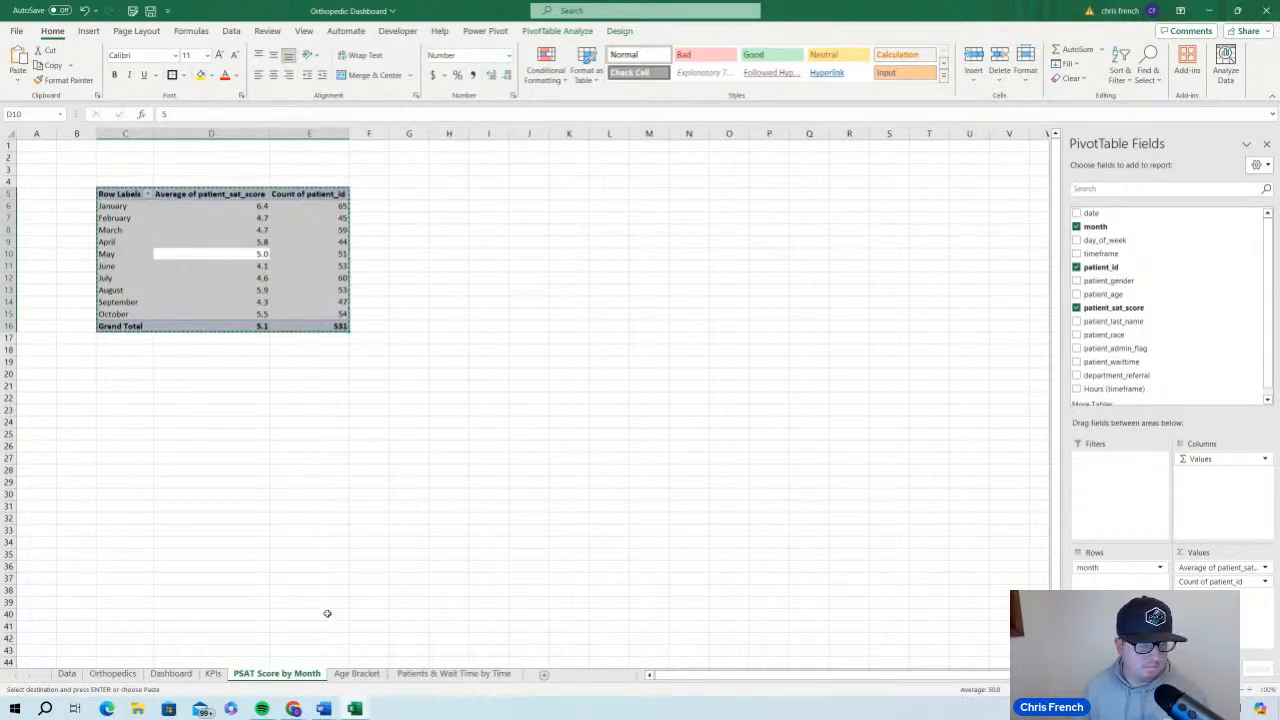
click(213, 673)
click(171, 673)
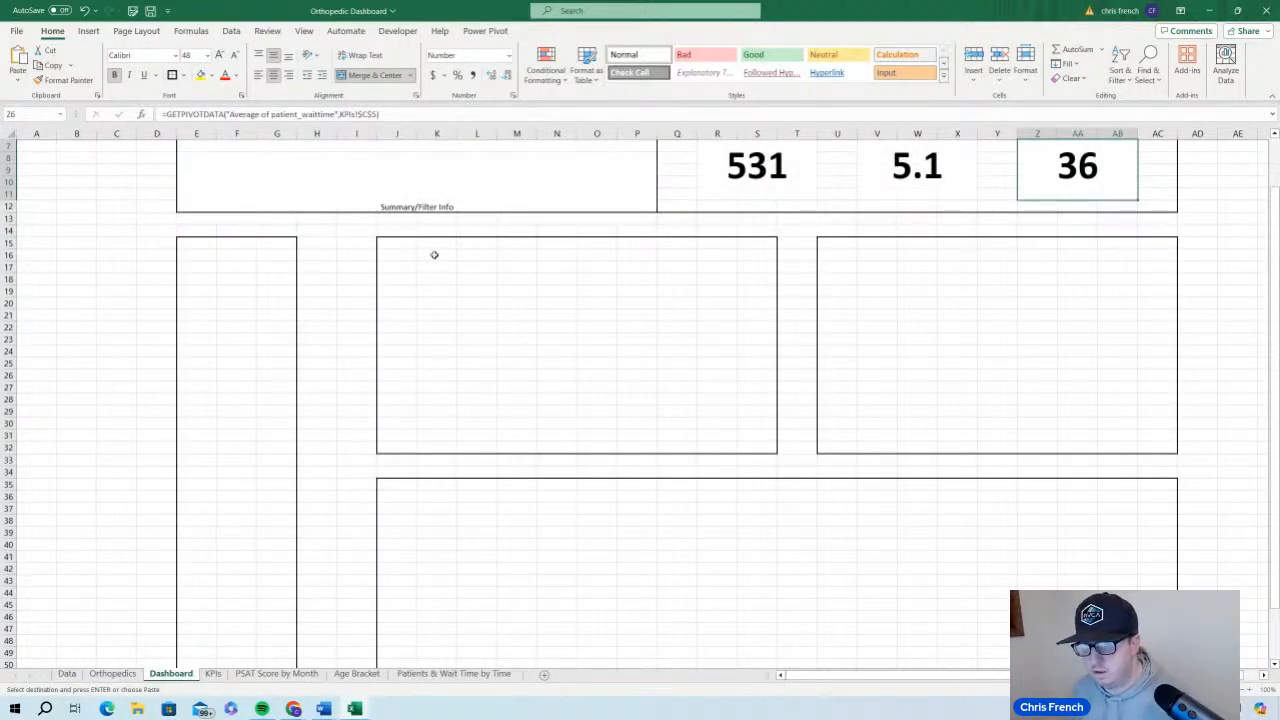
scroll(405, 277, up, 3)
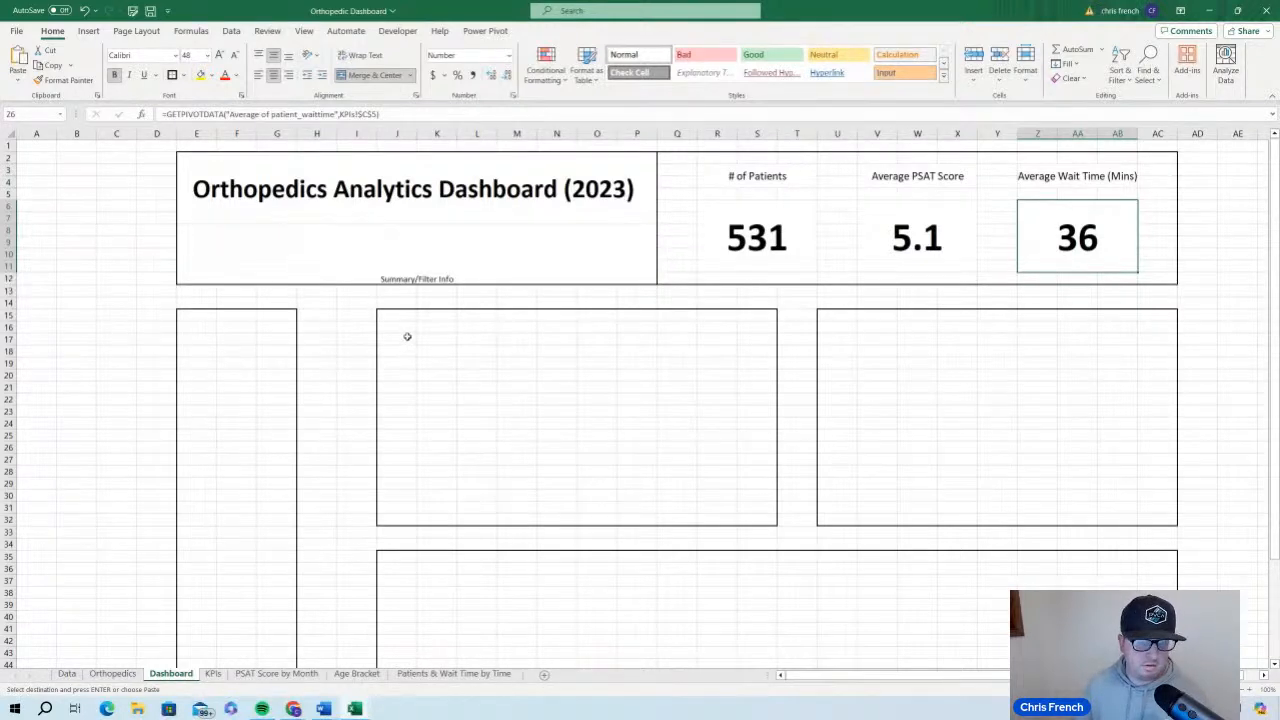
click(400, 328)
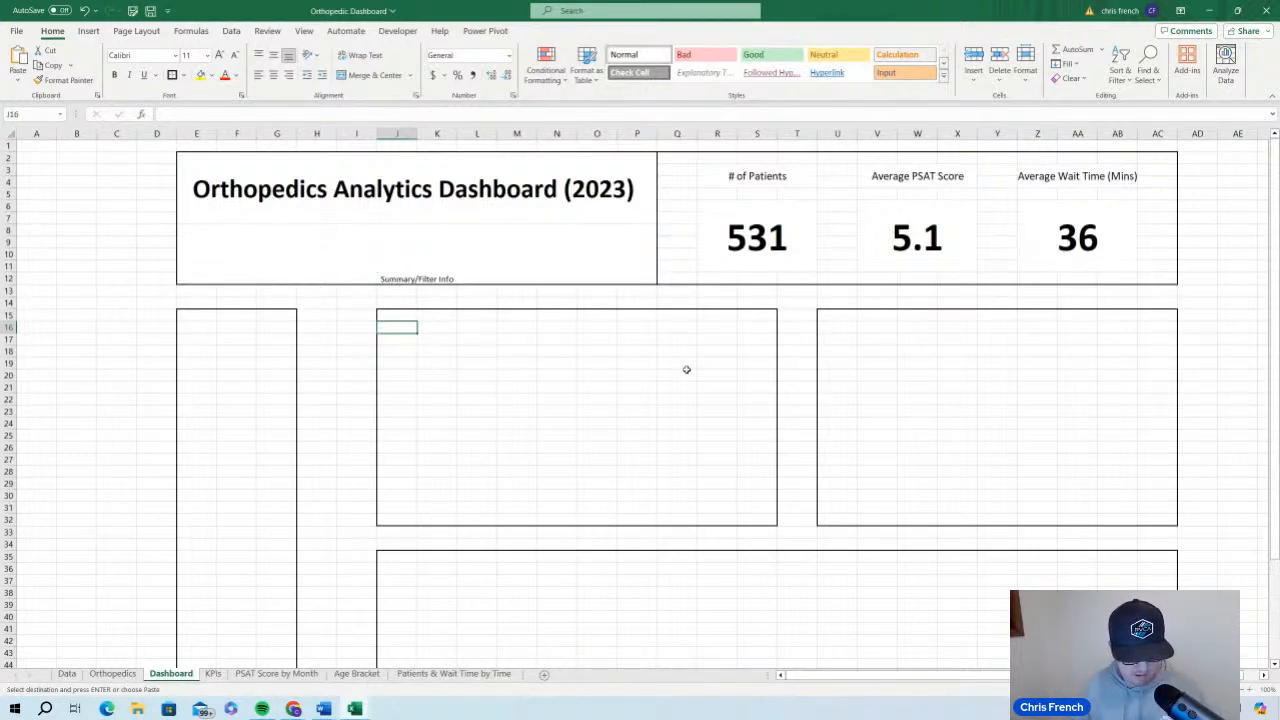
key(ctrl+v)
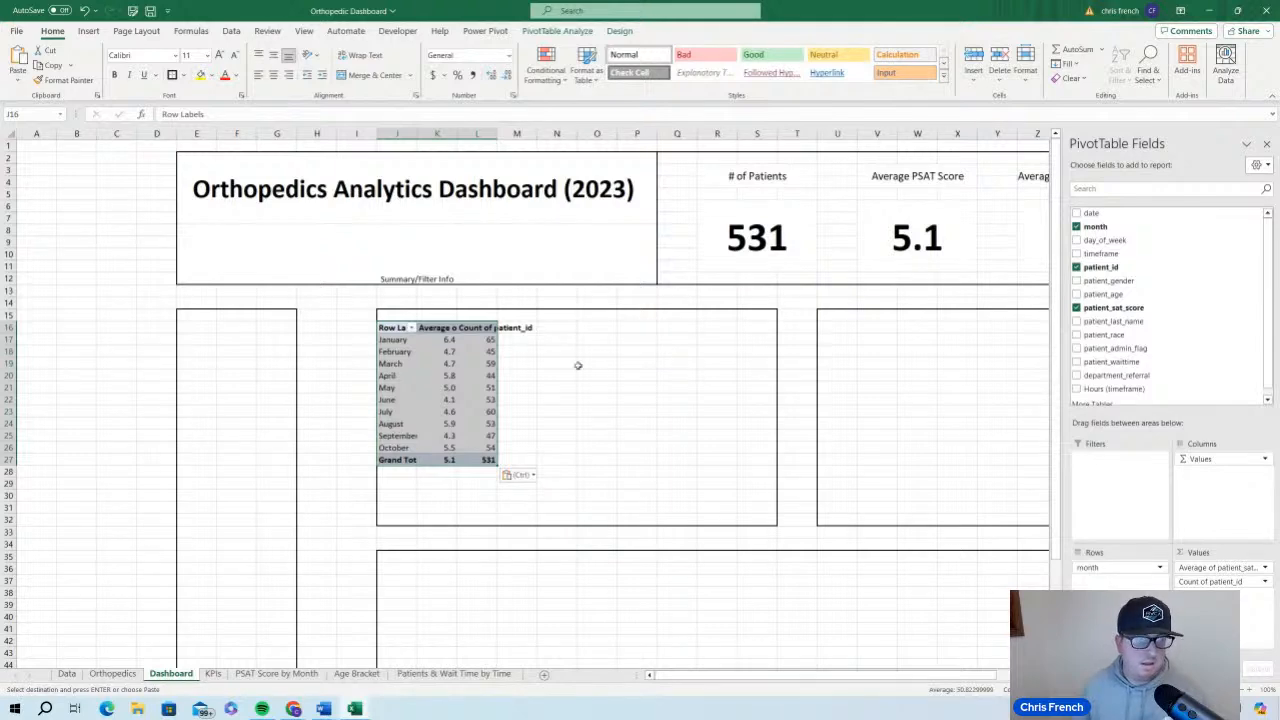
Autofit Dashboard columns J, K and L to the pasted PivotTable's contents and close the PivotTable field list
double_click(497, 133)
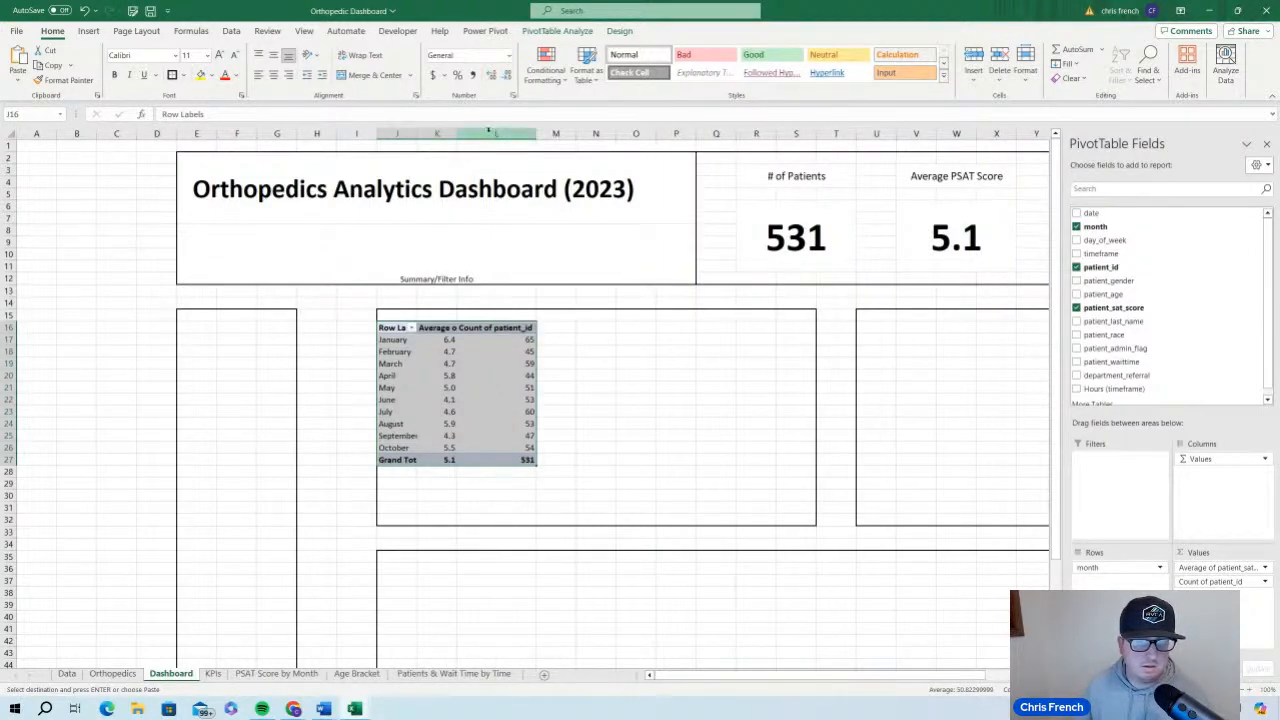
double_click(457, 133)
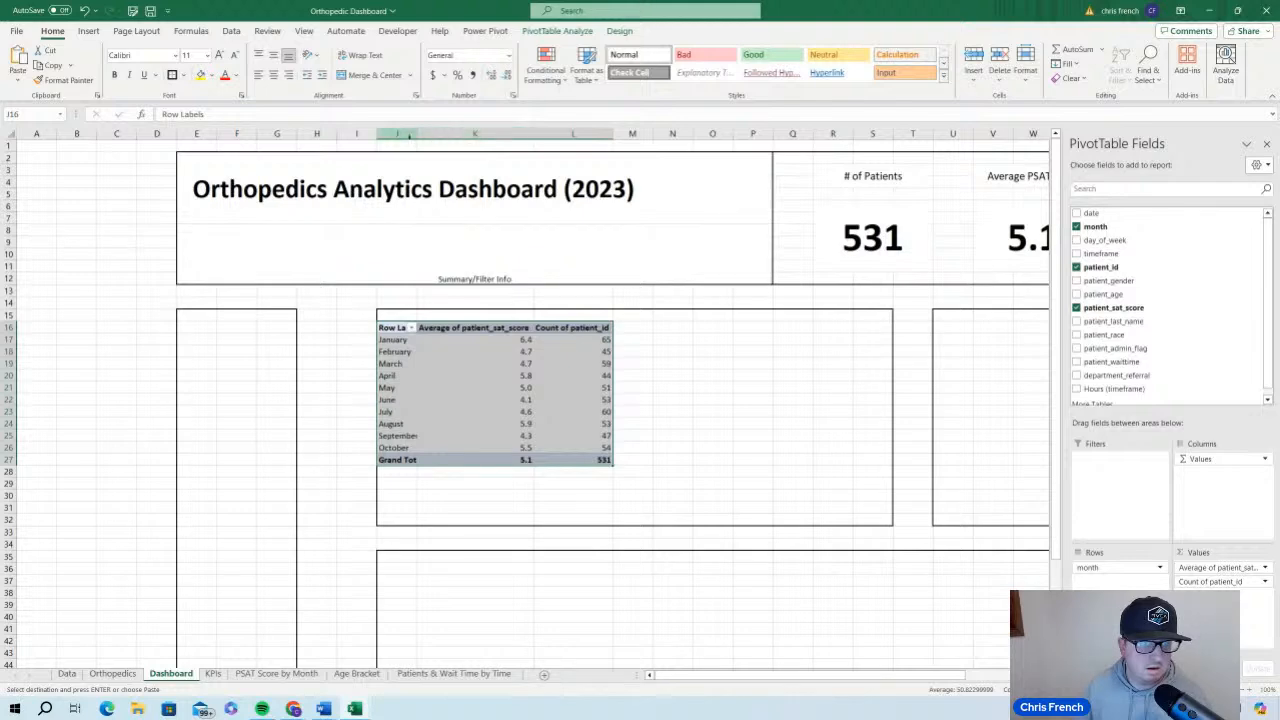
double_click(418, 133)
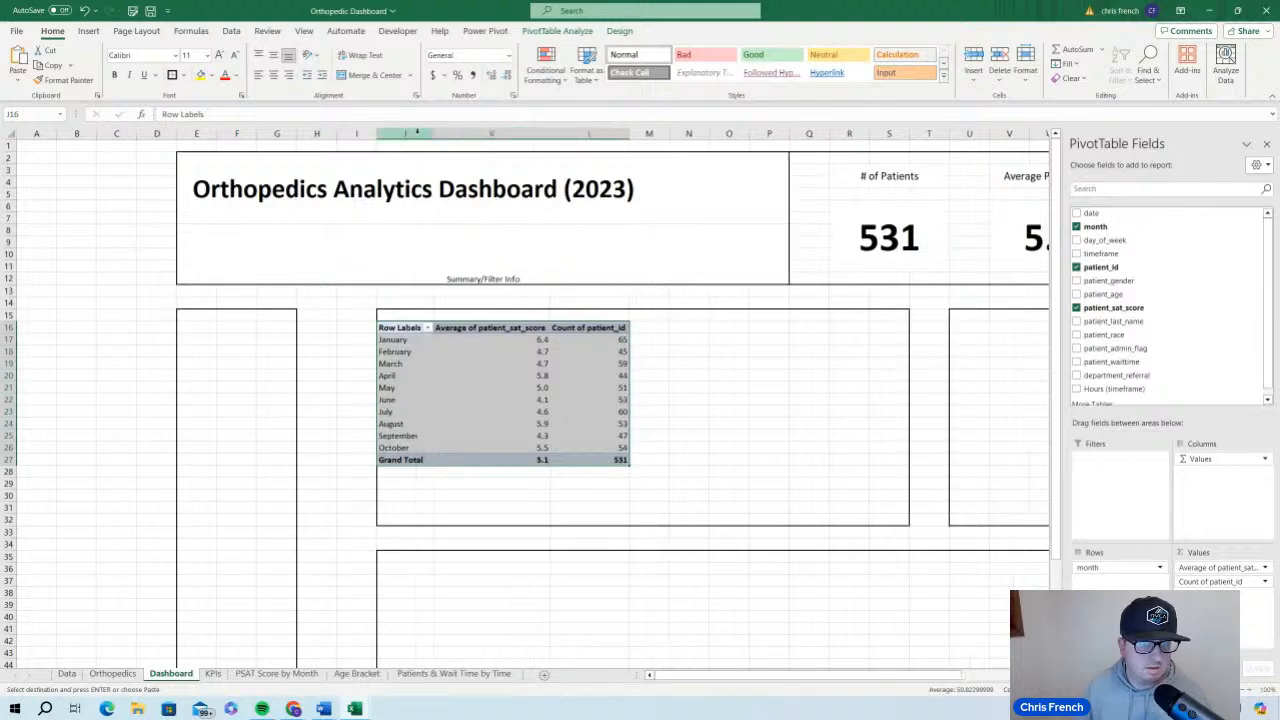
click(1266, 144)
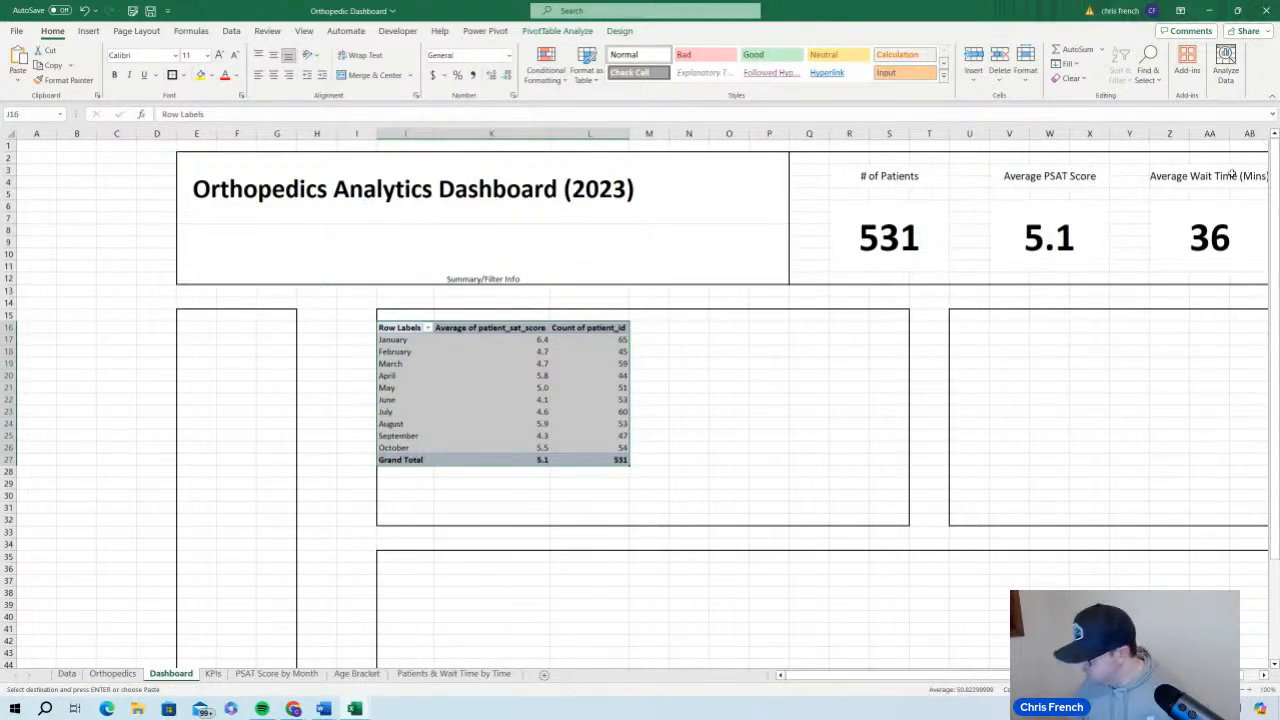
Increase the font size of the pasted monthly PivotTable to 14 points
drag(806, 675, 932, 673)
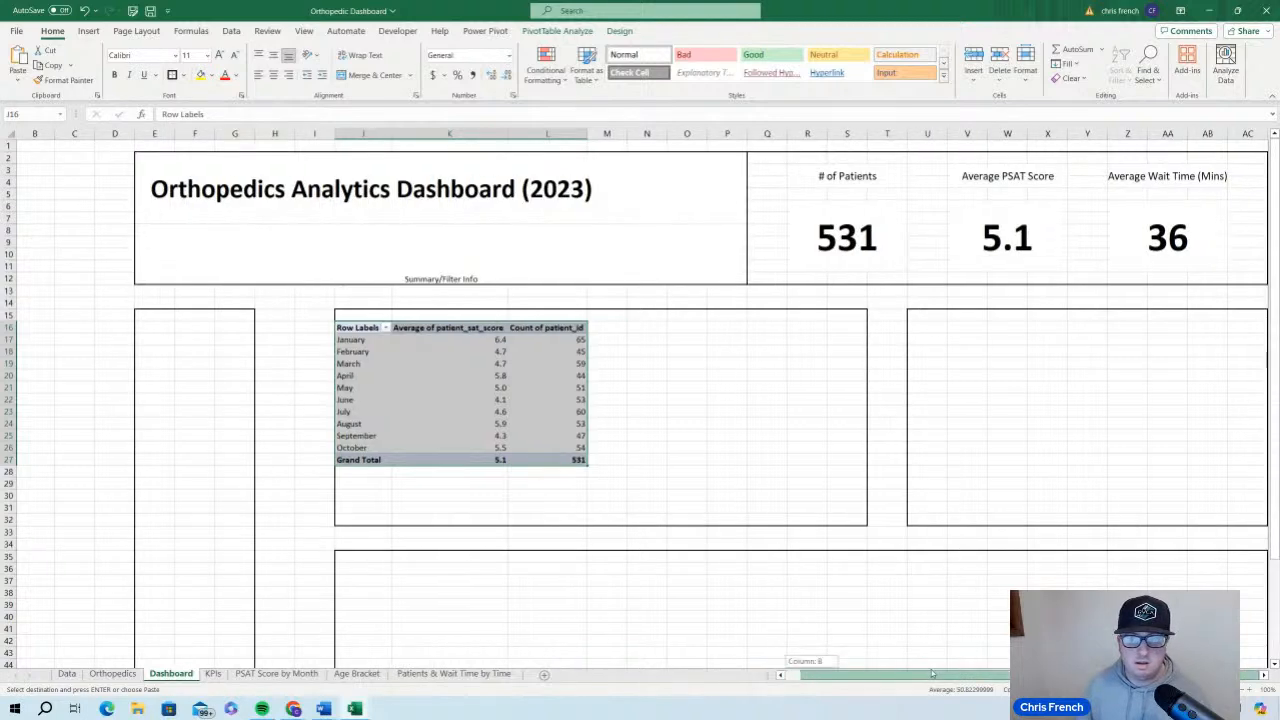
scroll(840, 494, down, 4)
click(1165, 689)
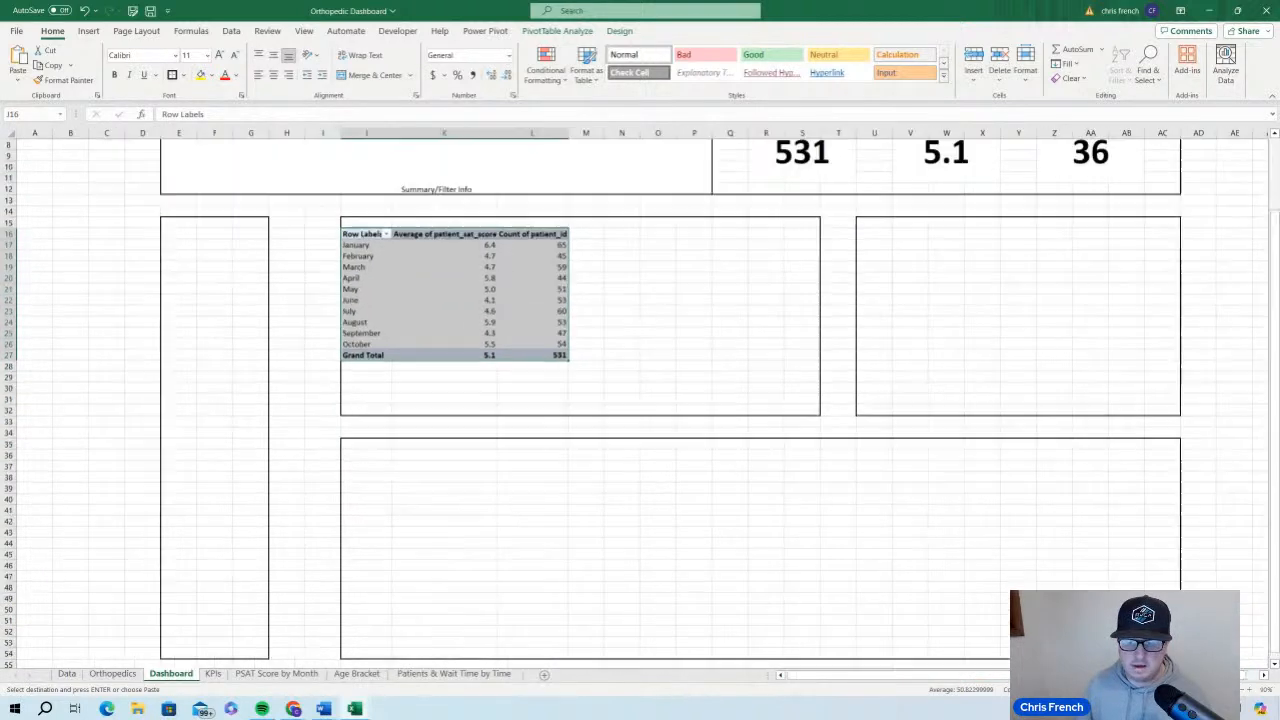
click(1165, 689)
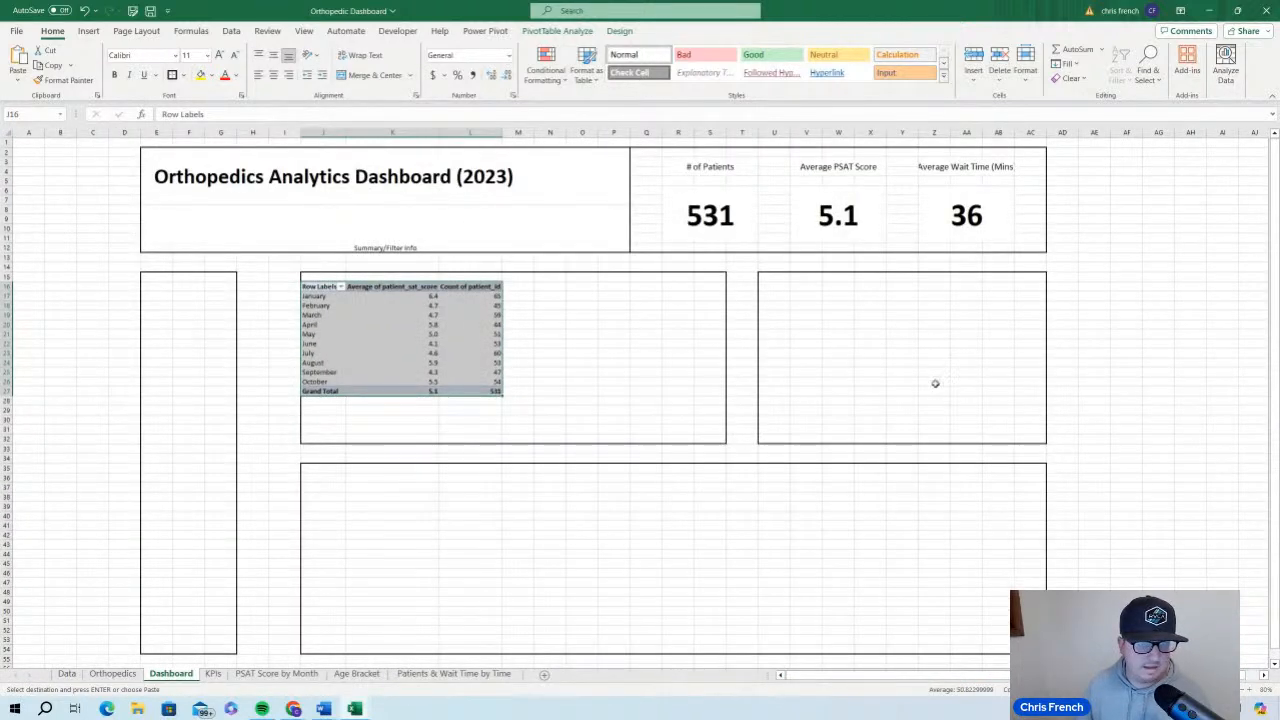
scroll(998, 376, down, 2)
scroll(1001, 380, up, 2)
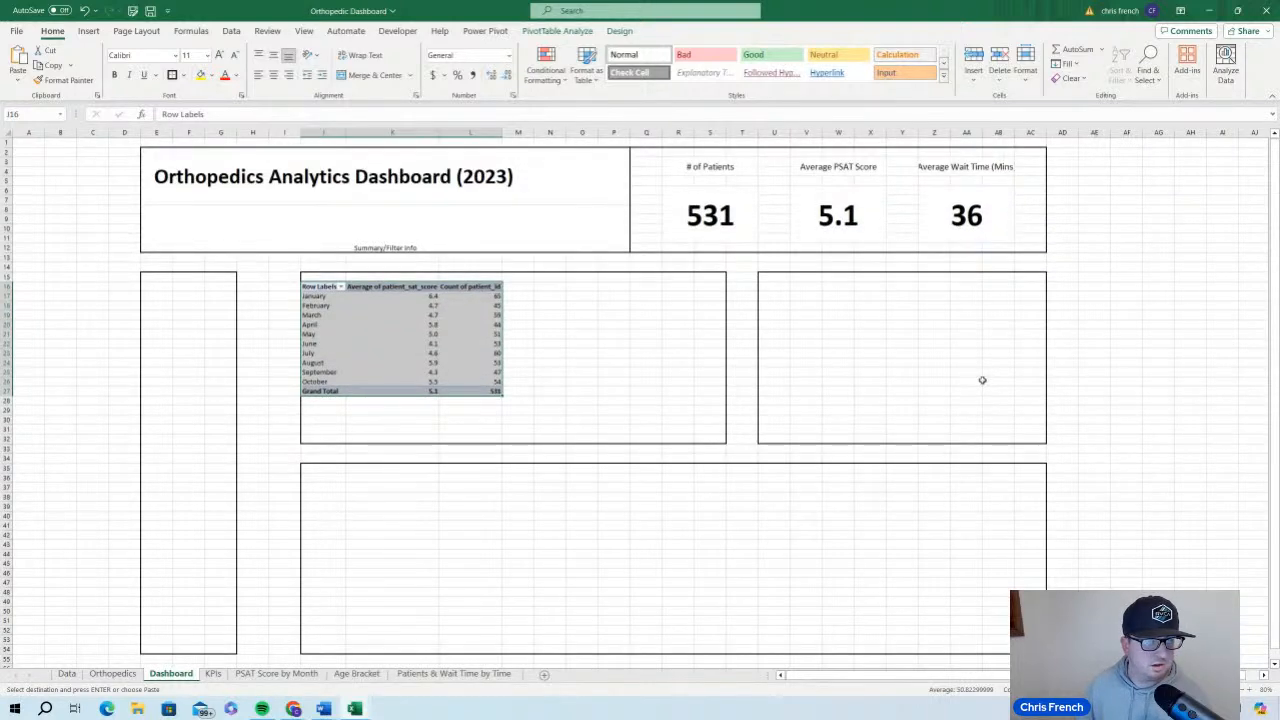
scroll(982, 380, down, 2)
scroll(982, 380, up, 2)
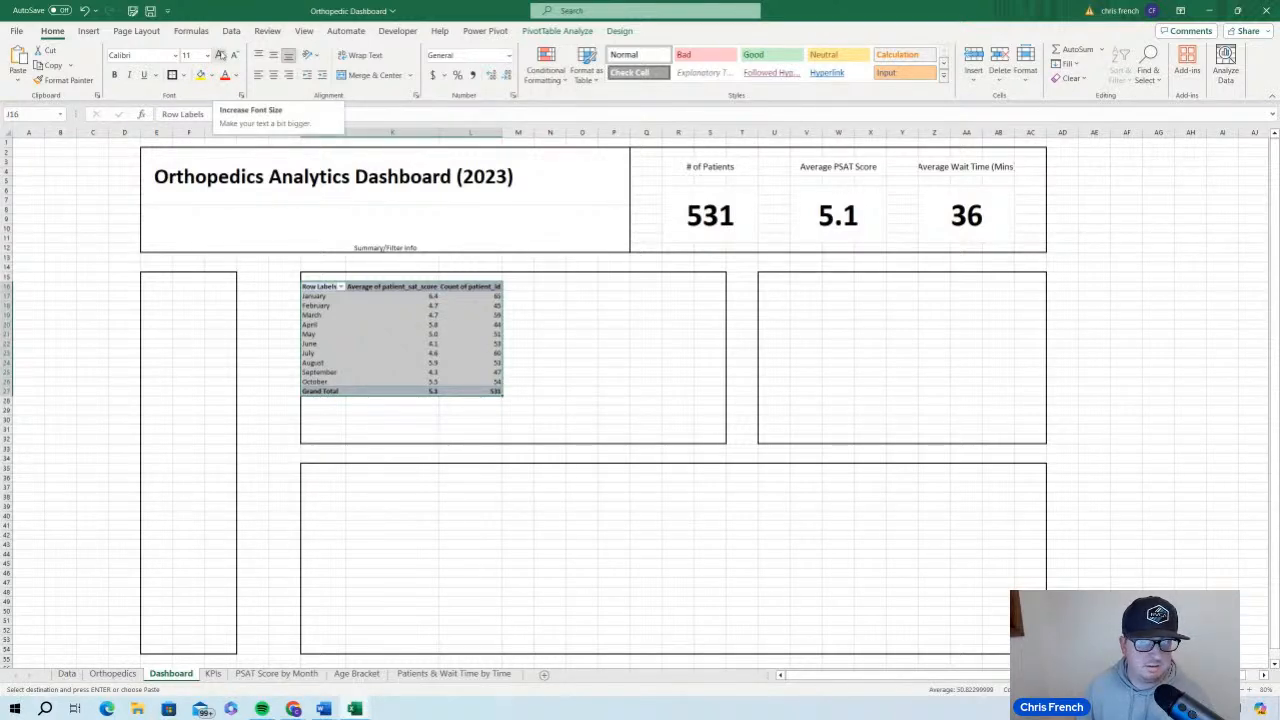
click(220, 55)
click(220, 55)
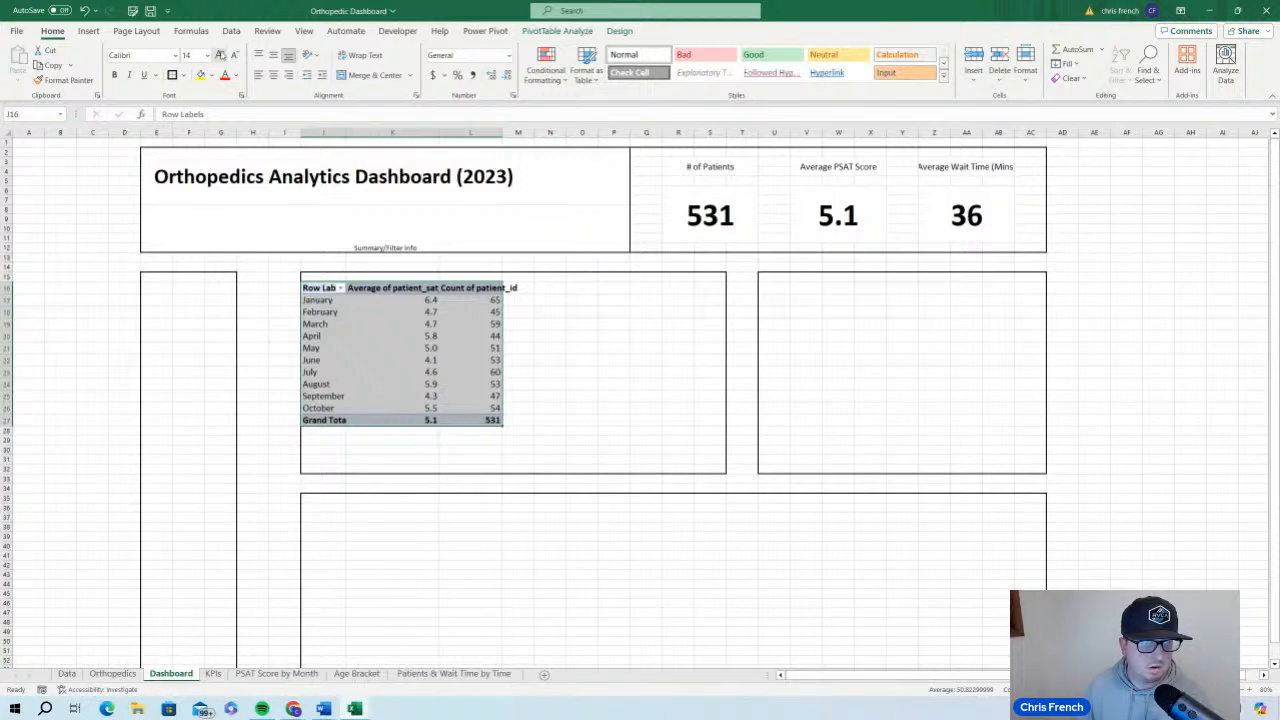
Widen columns L, K and J until the enlarged PivotTable headers fit in full
drag(502, 133, 540, 133)
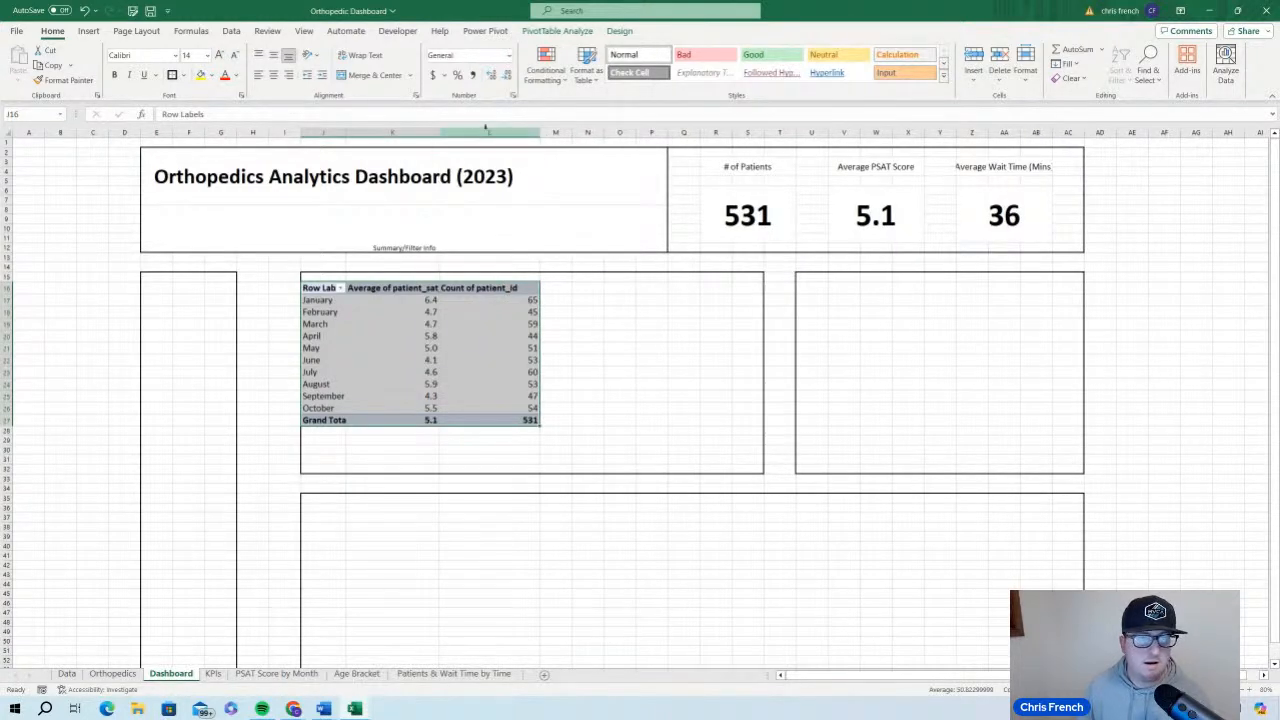
drag(446, 128, 472, 128)
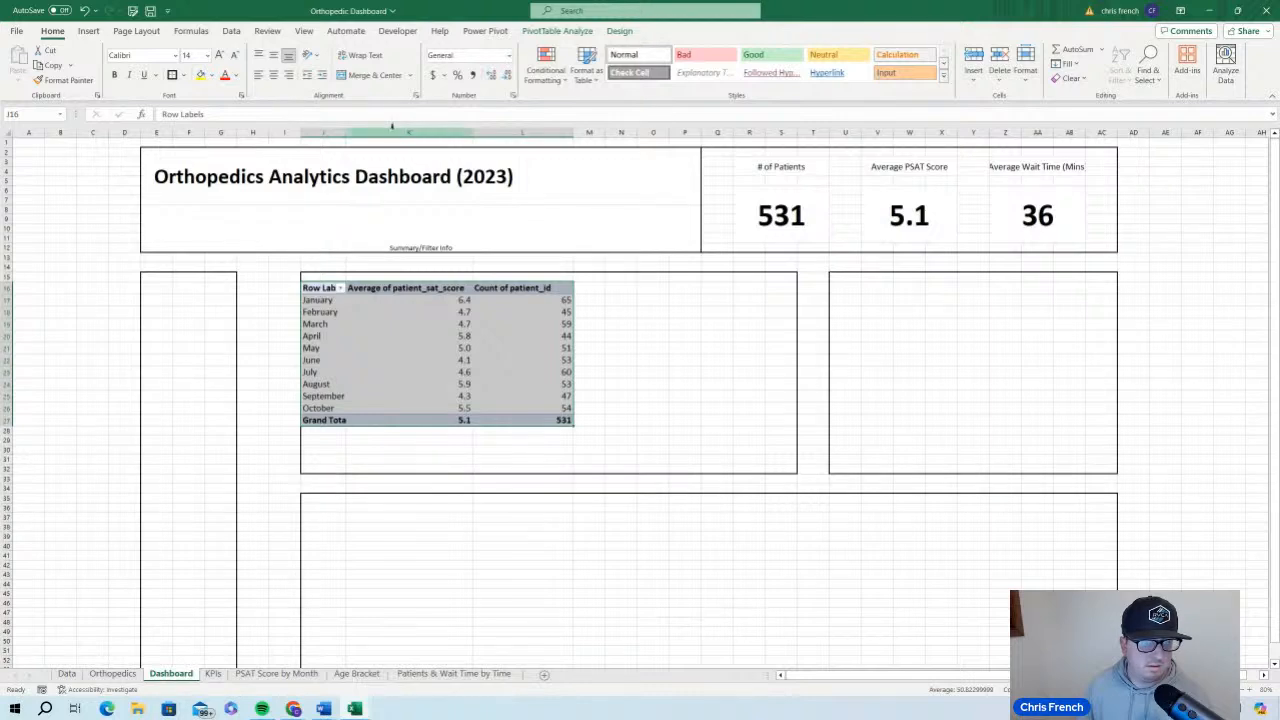
drag(348, 133, 386, 133)
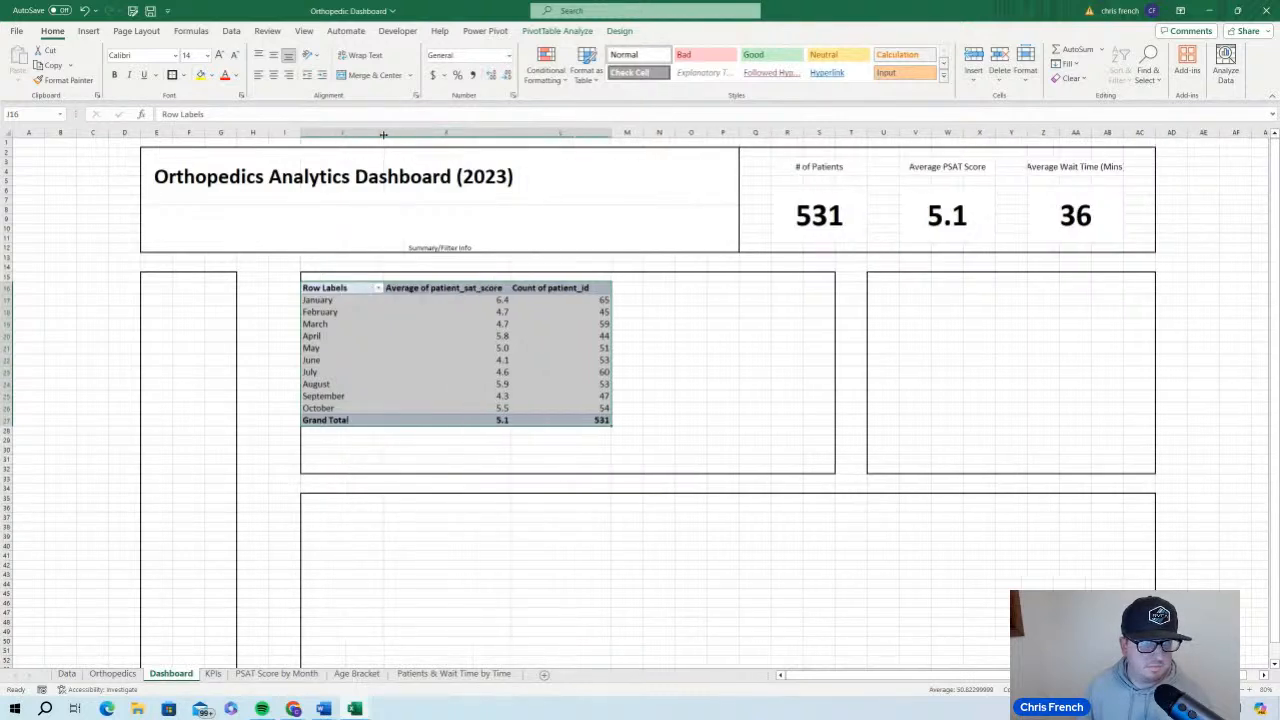
Move the whole monthly PivotTable down one row so that it starts in cell J17
click(502, 300)
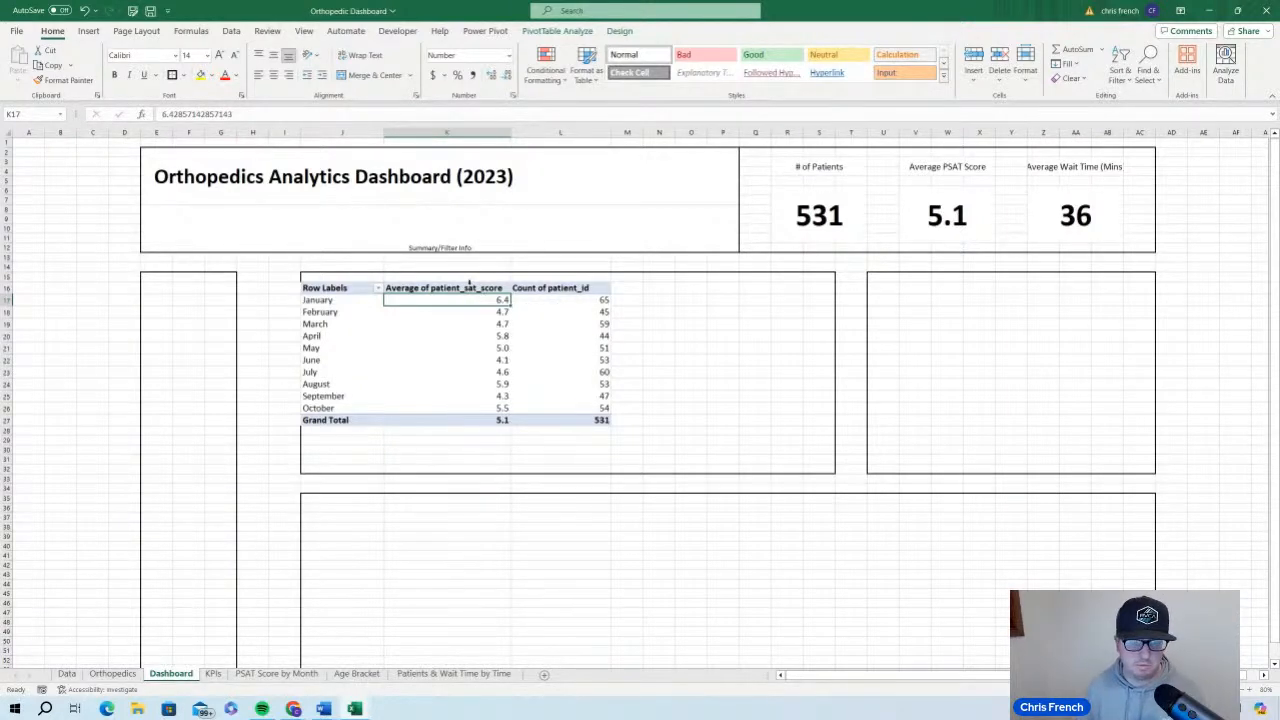
click(488, 288)
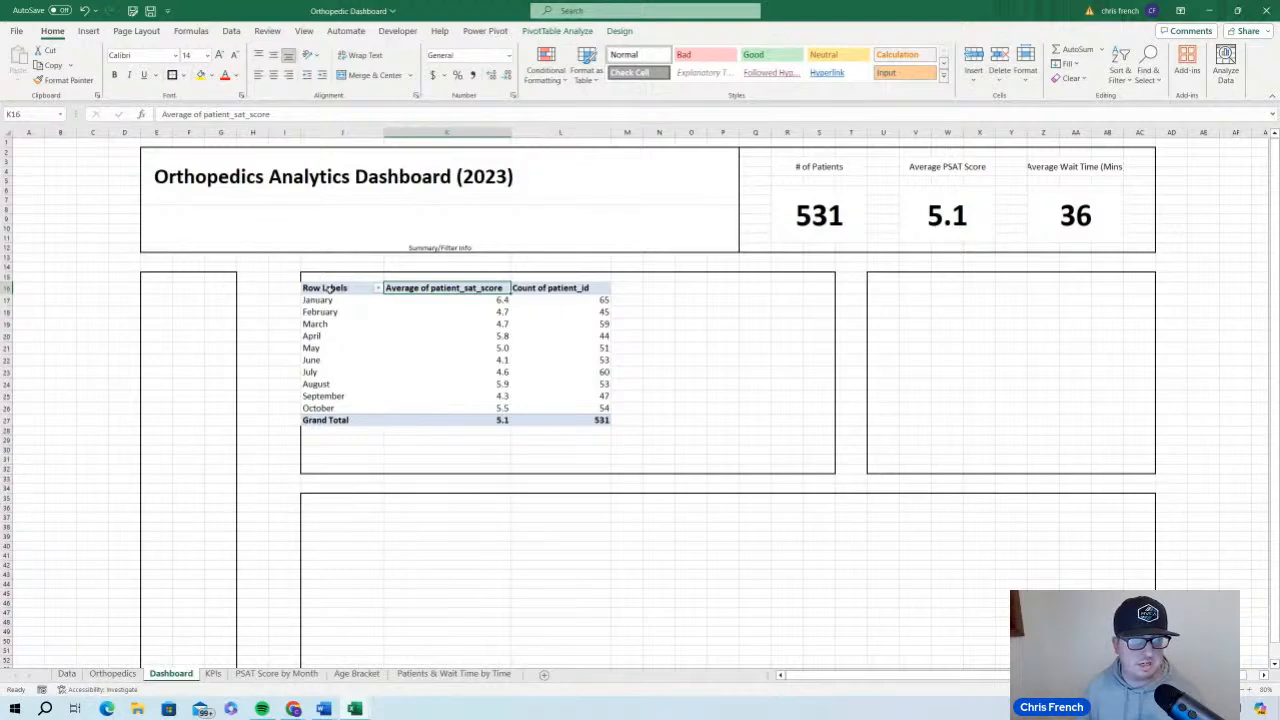
drag(328, 288, 598, 415)
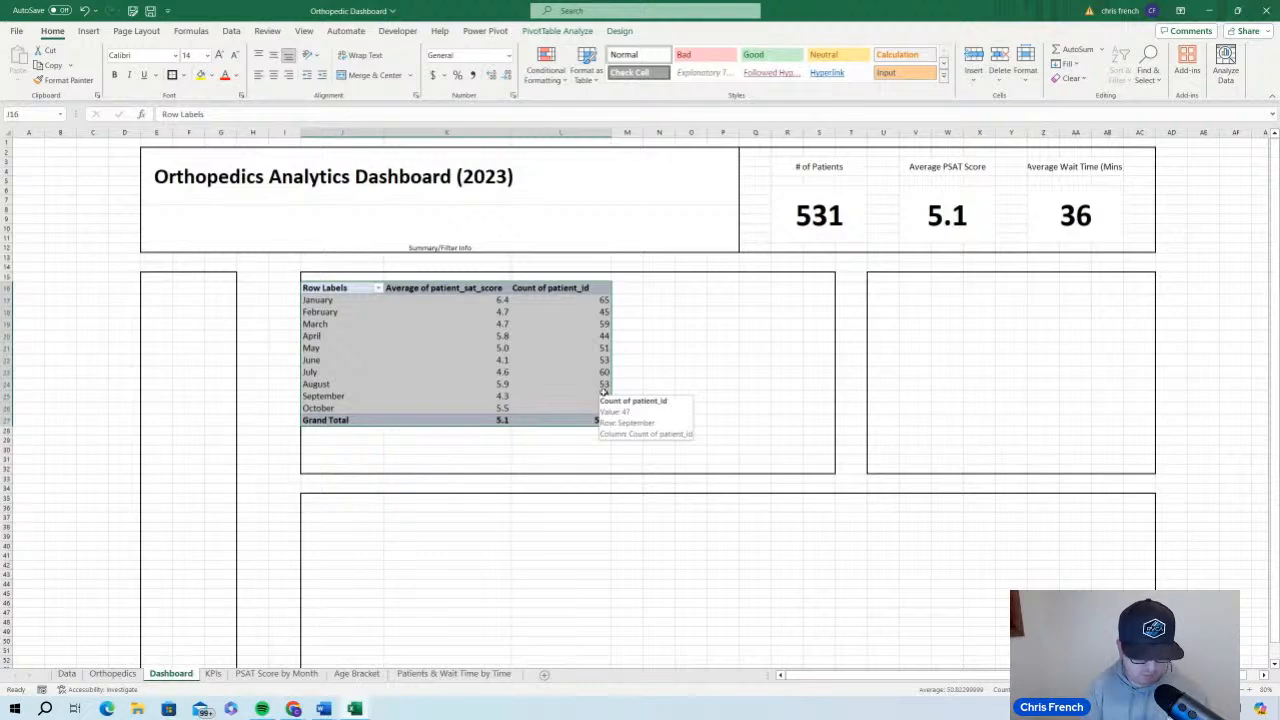
key(ctrl+c)
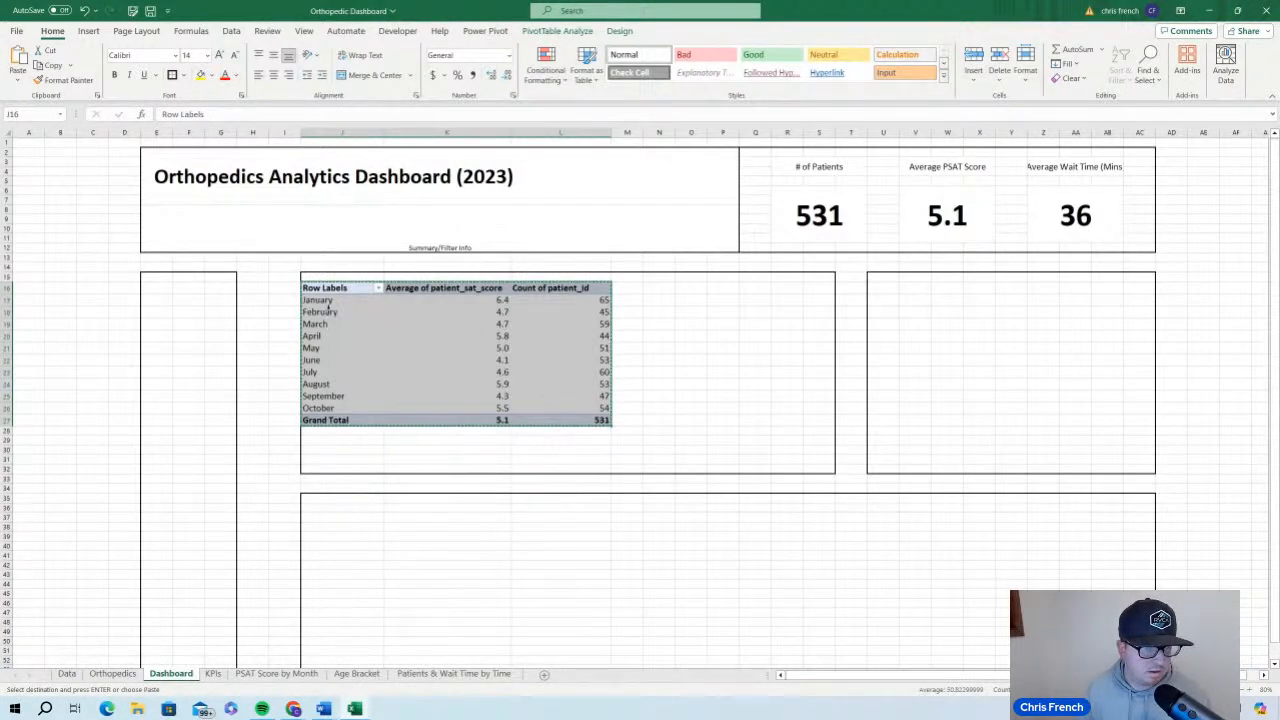
click(328, 301)
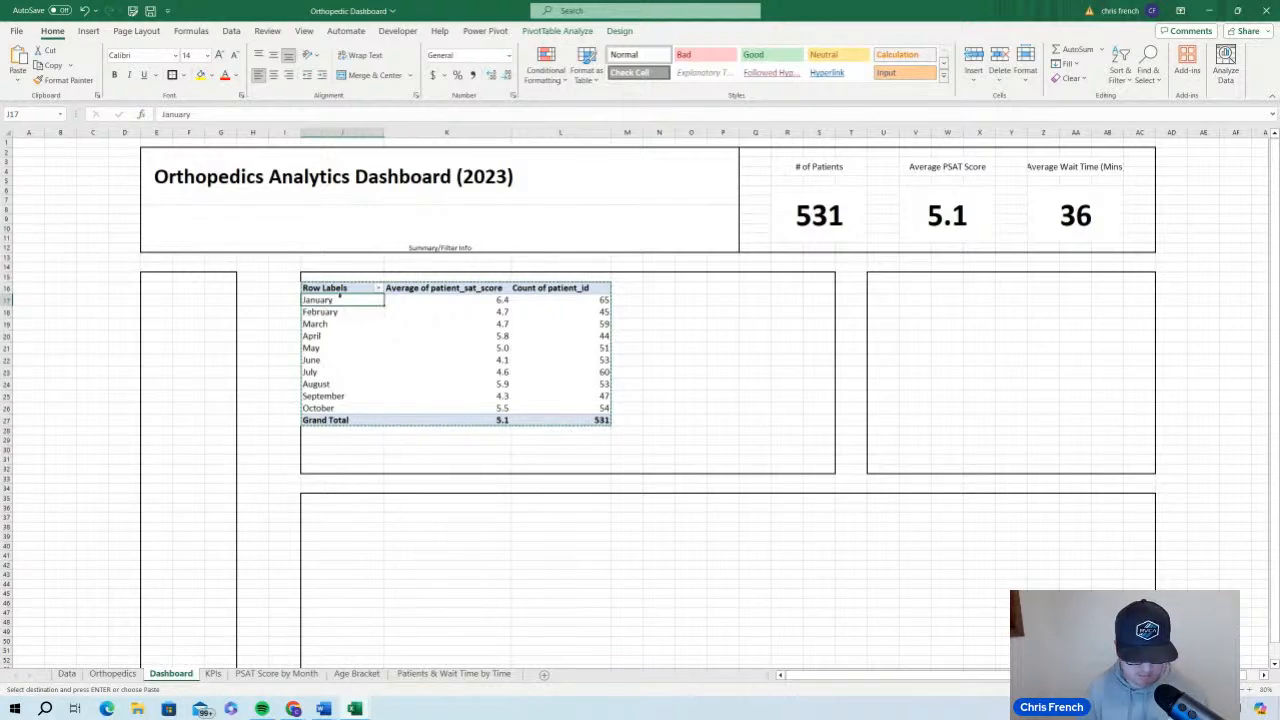
key(Return)
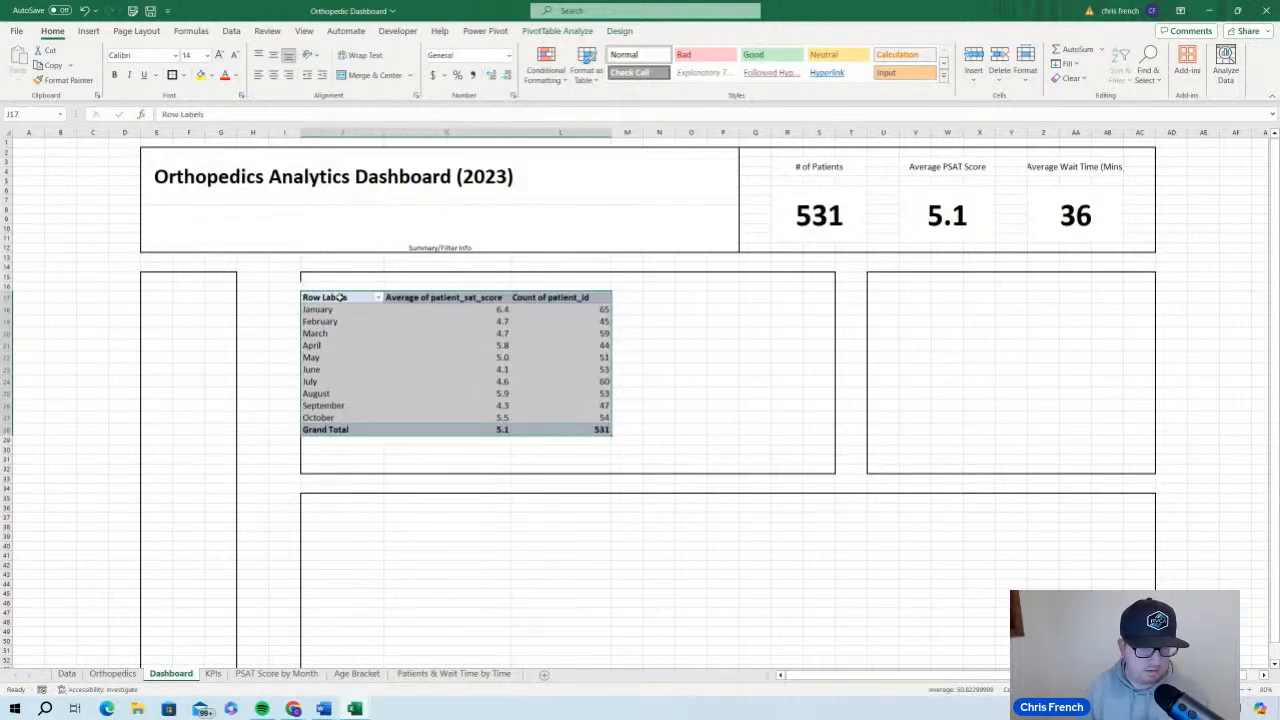
click(630, 309)
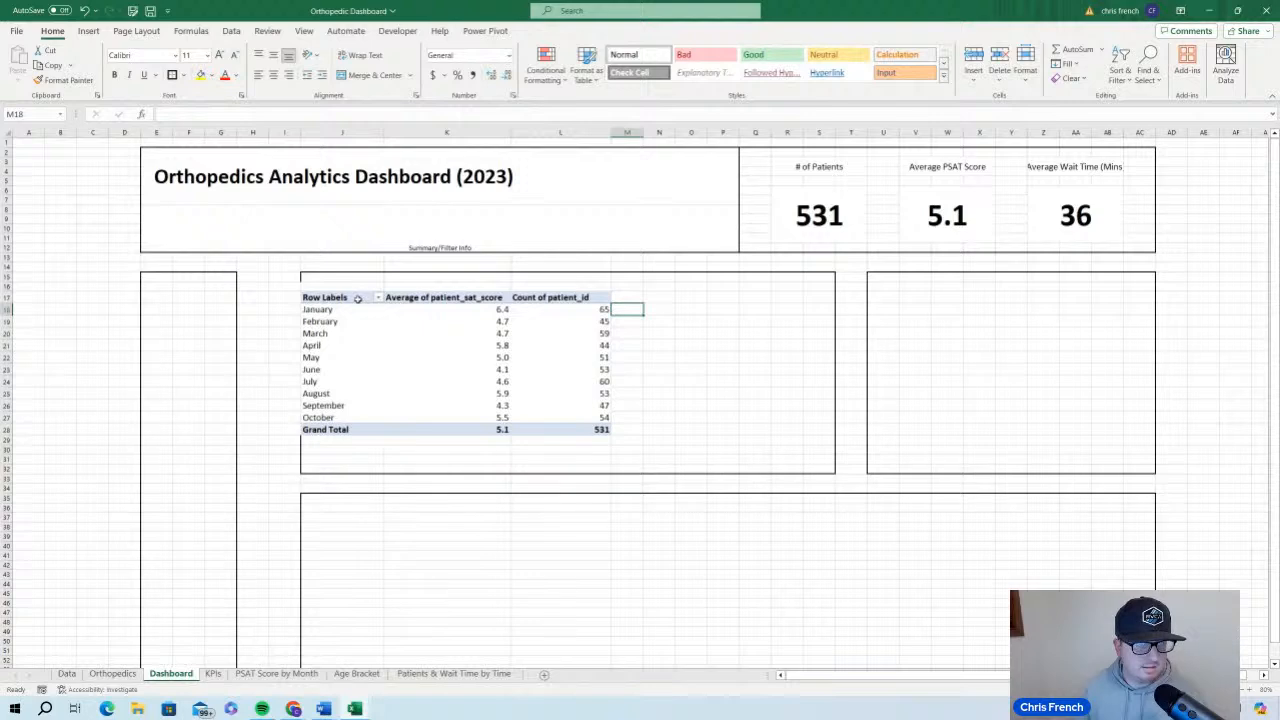
Rename the PivotTable's Row Labels header to Month
click(350, 300)
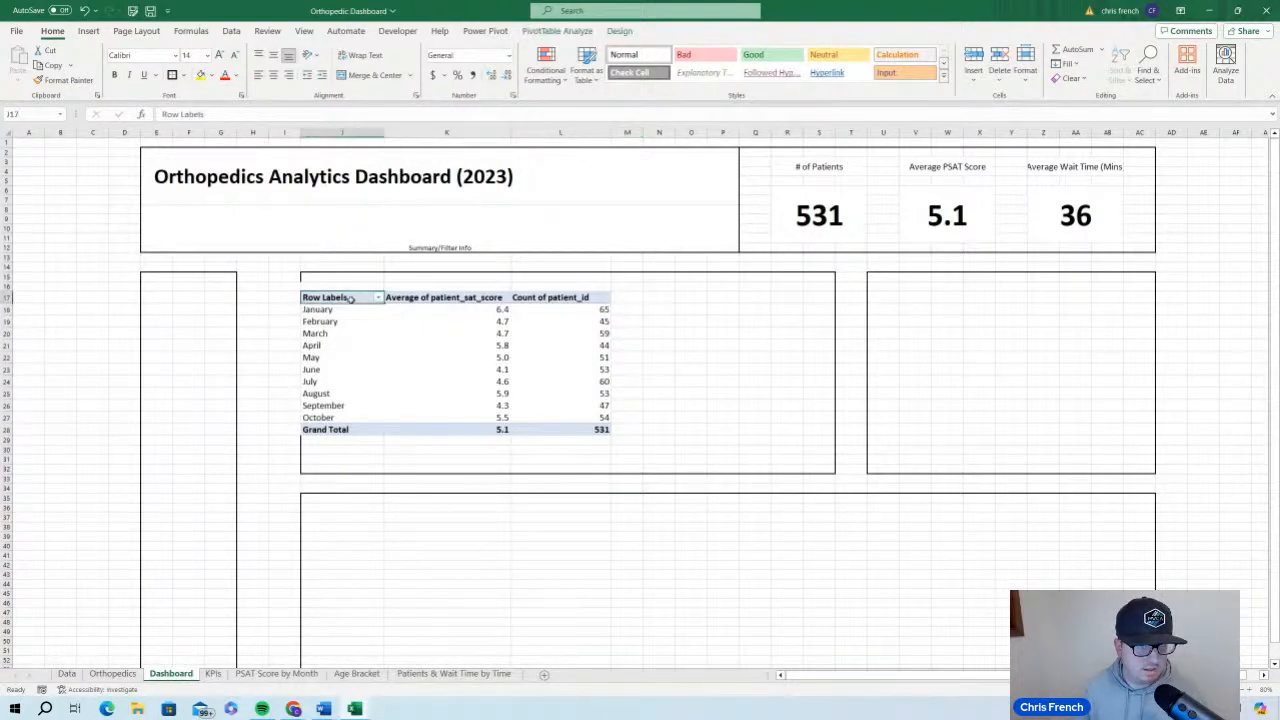
double_click(350, 298)
drag(350, 298, 280, 300)
text(Month)
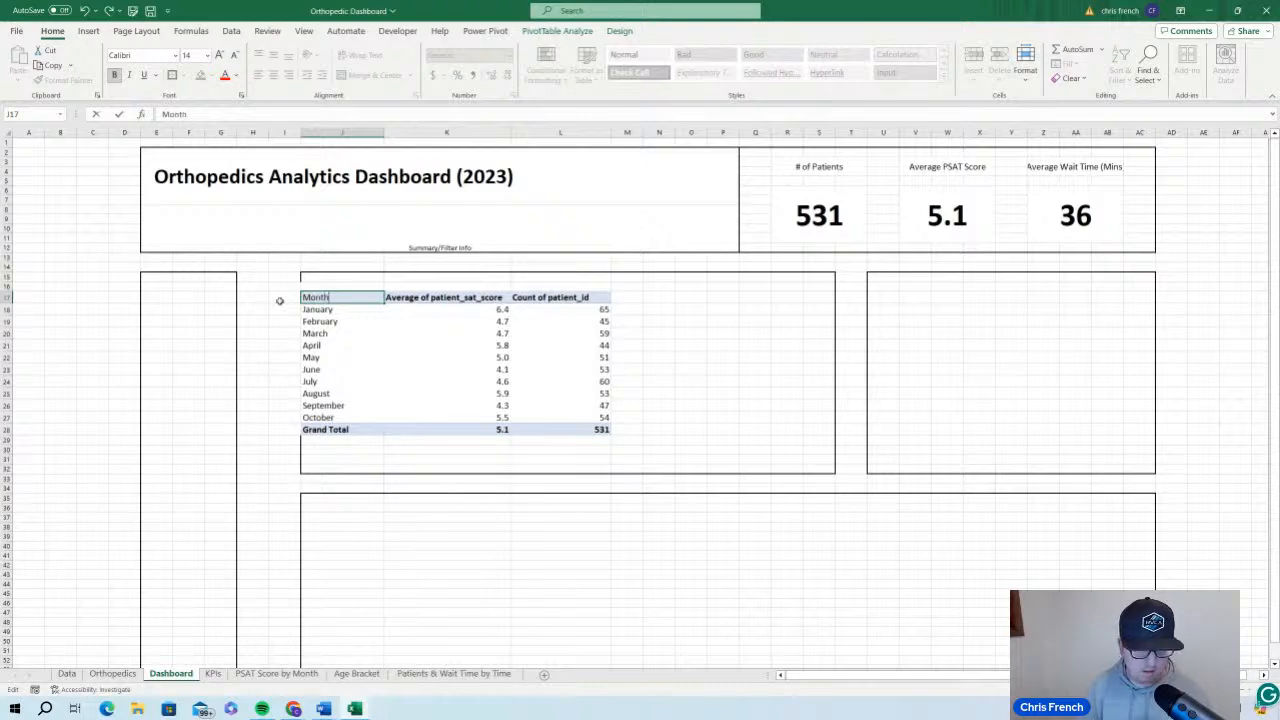
click(755, 345)
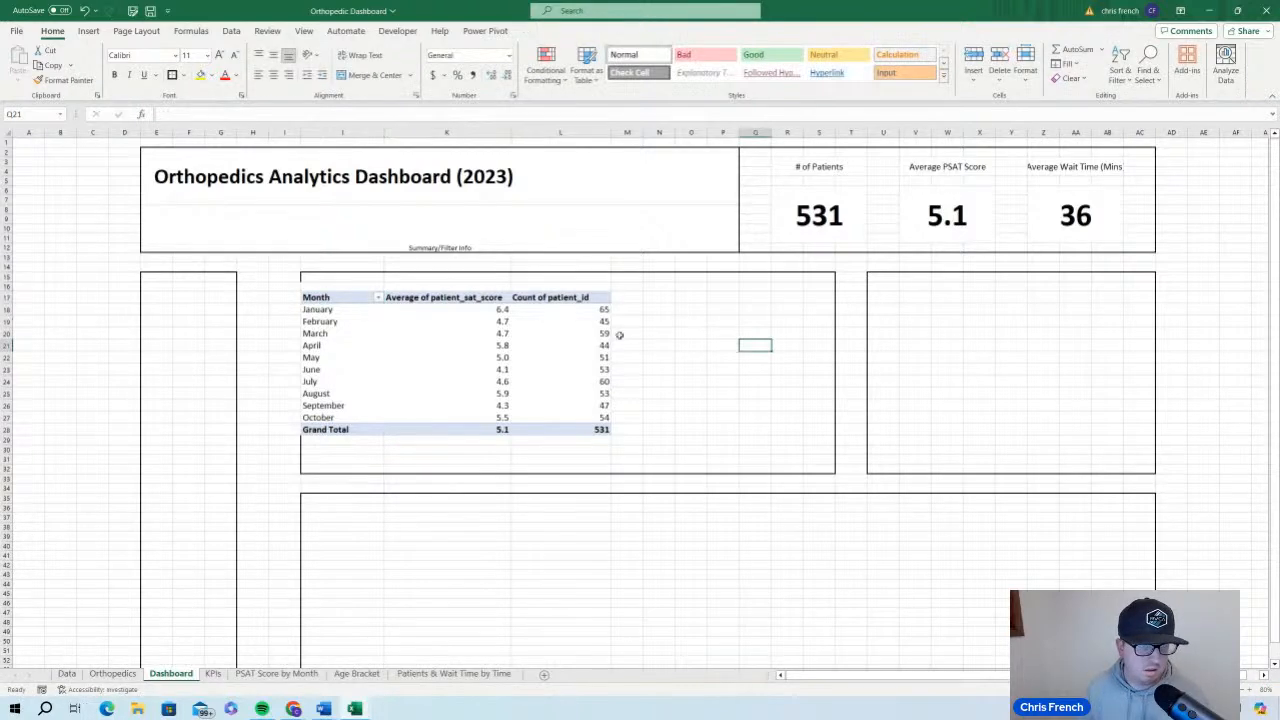
Change the custom name of the Average of patient_sat_score value field to Avg PSAT Score
click(461, 299)
double_click(461, 299)
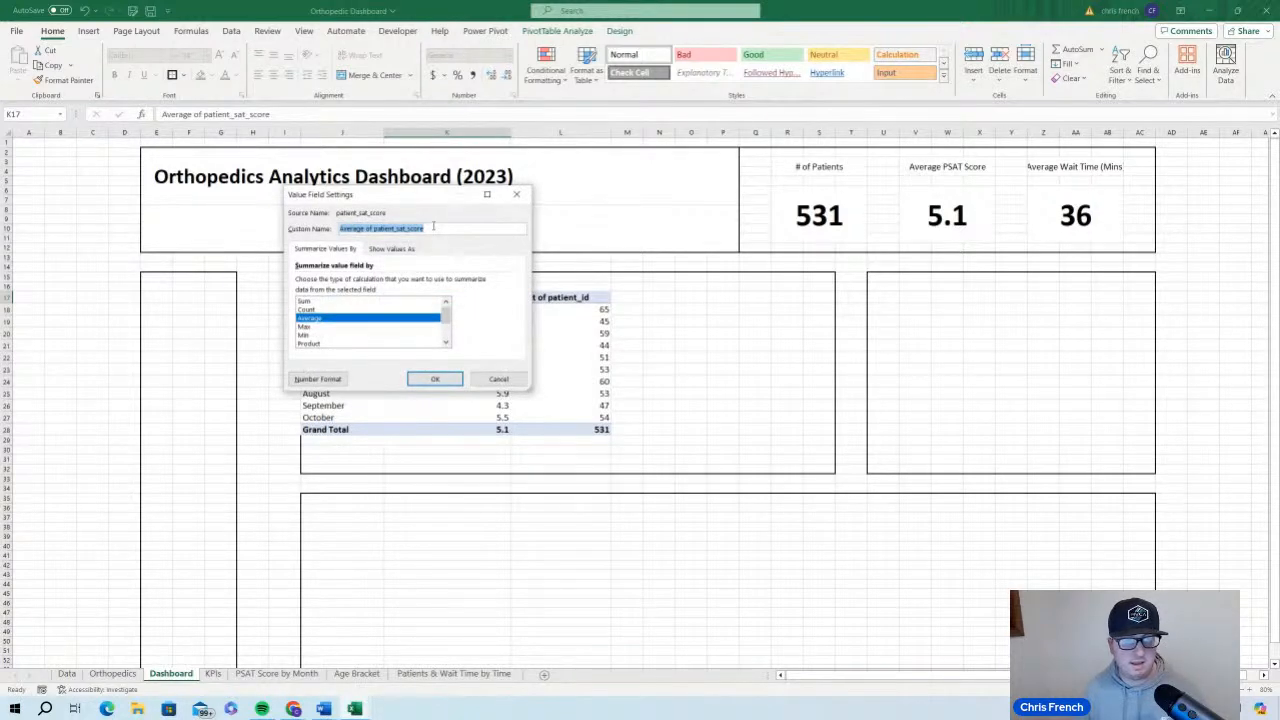
text(Avg PSAT Sc)
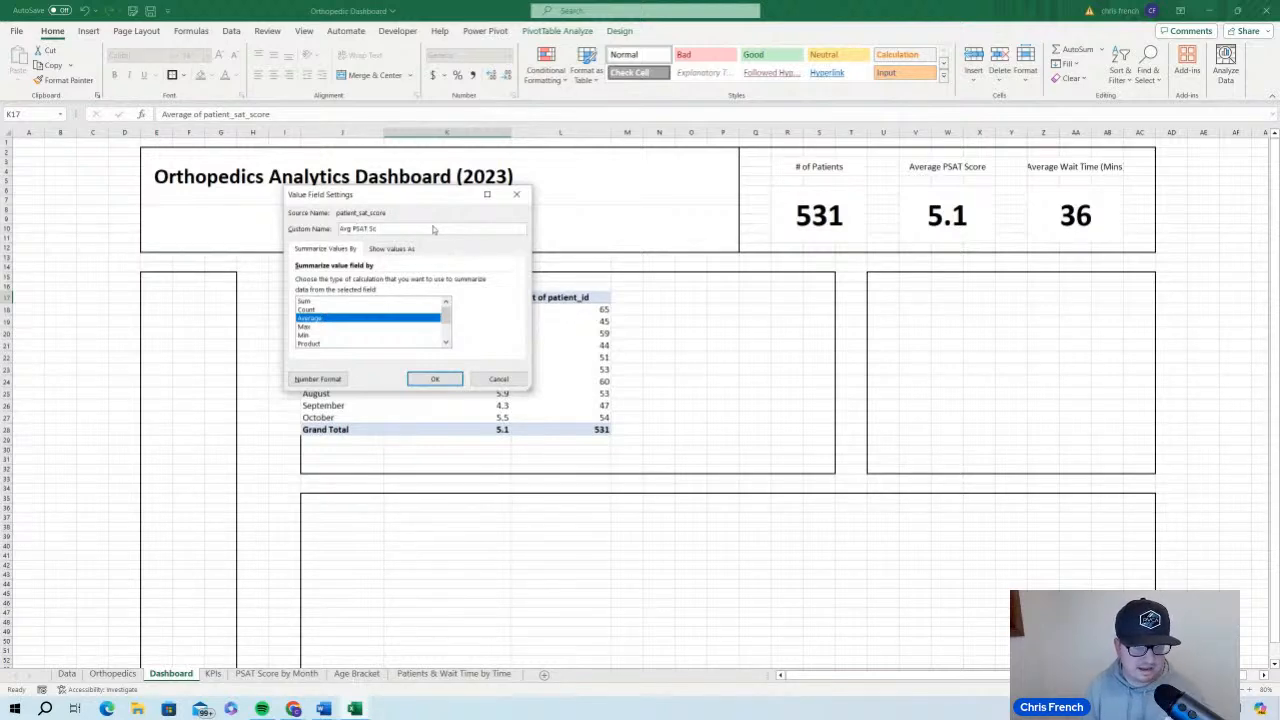
text(ore)
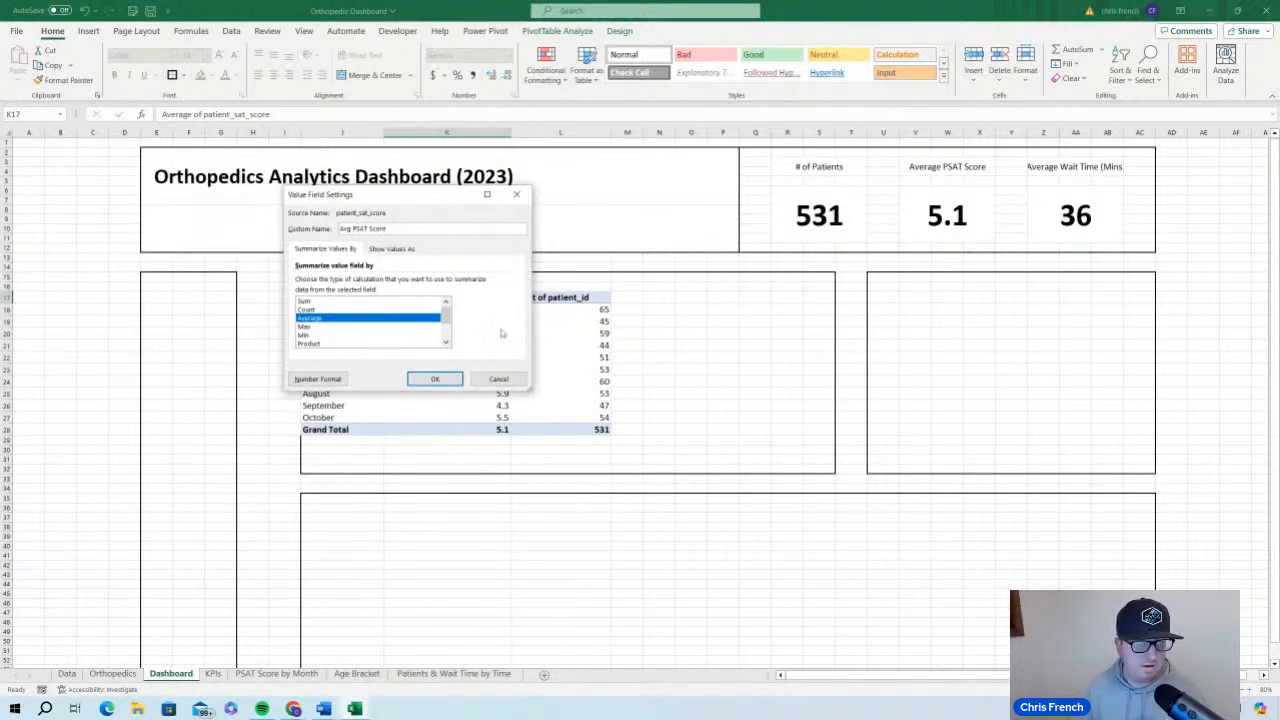
click(452, 377)
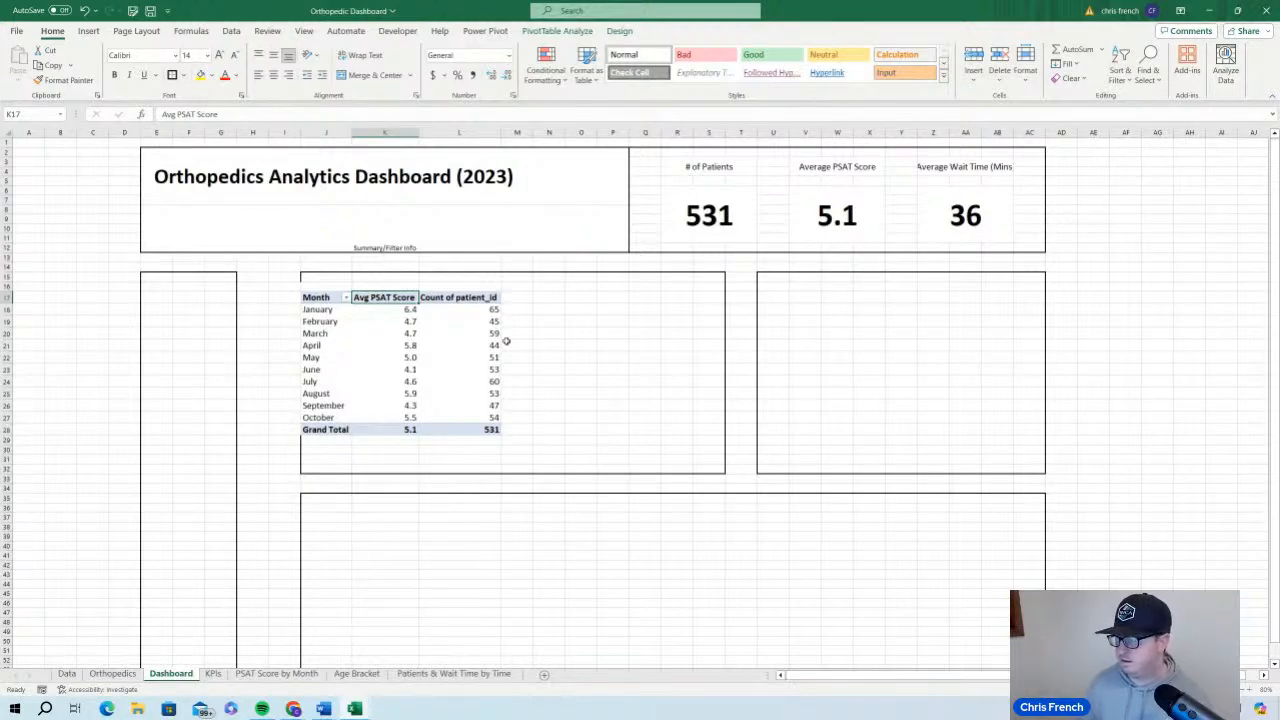
Change the custom name of the Count of patient_id value field to # of Patients
double_click(490, 299)
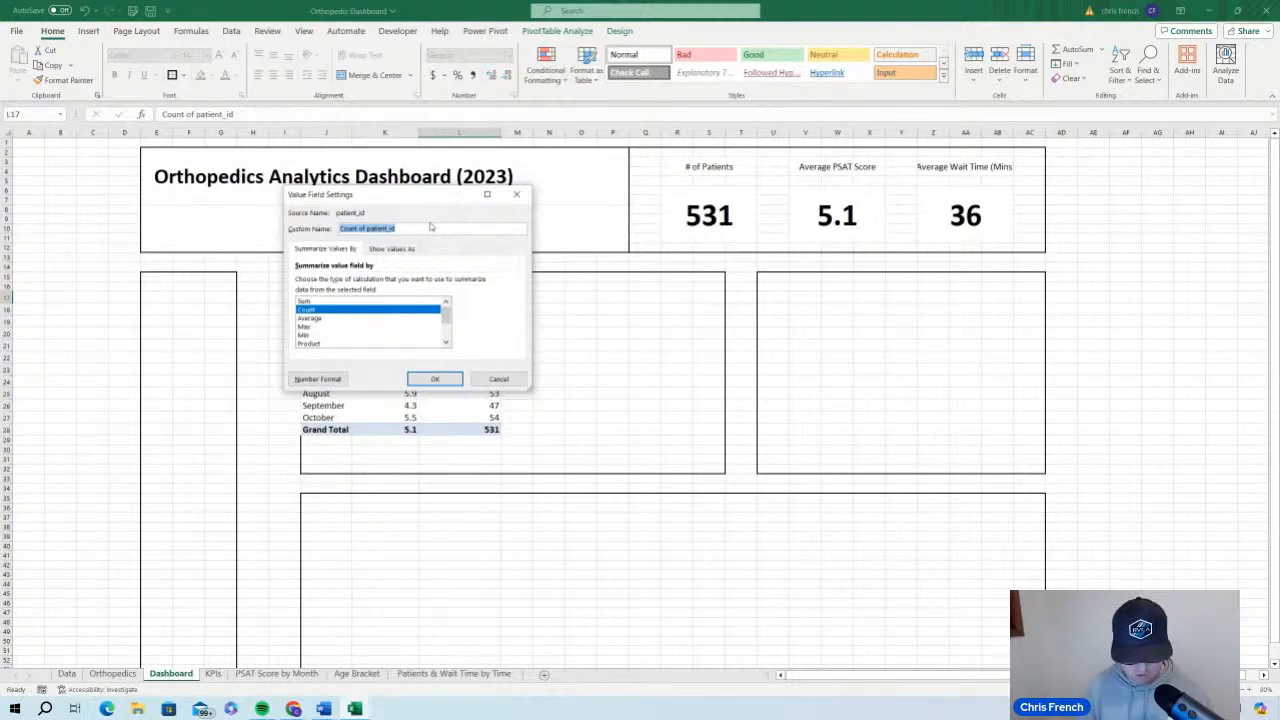
text(# of)
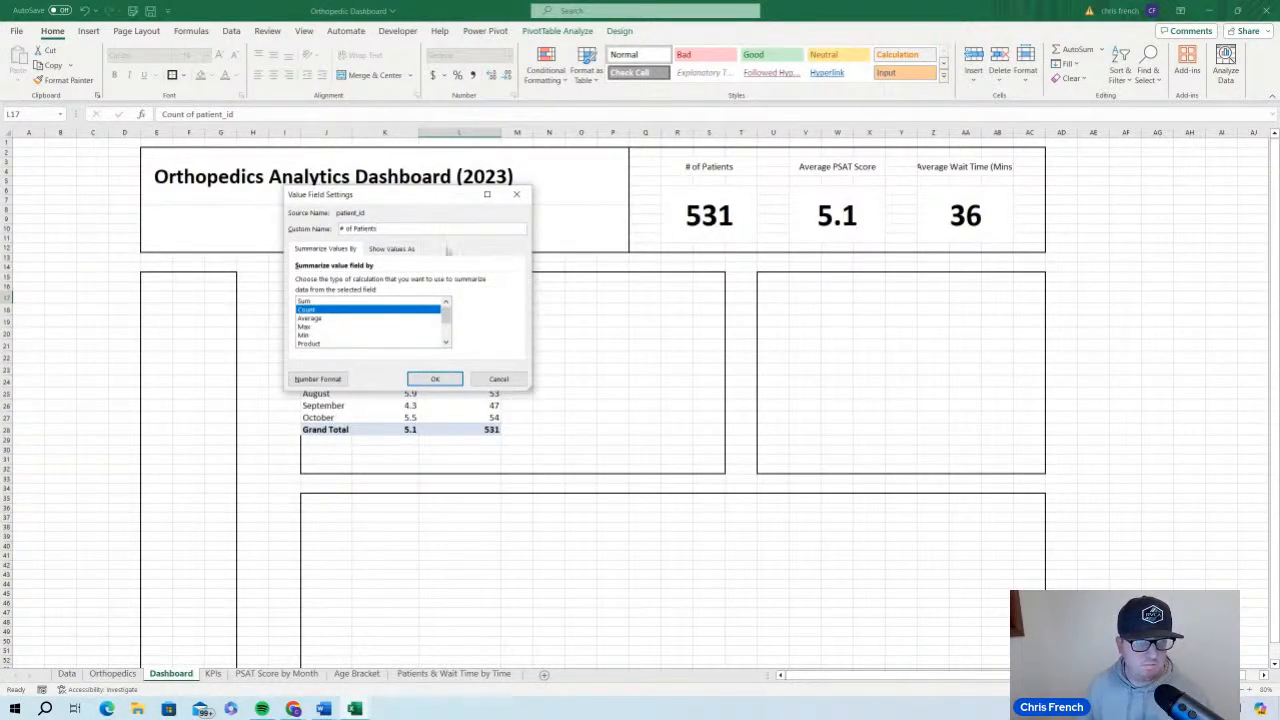
click(435, 378)
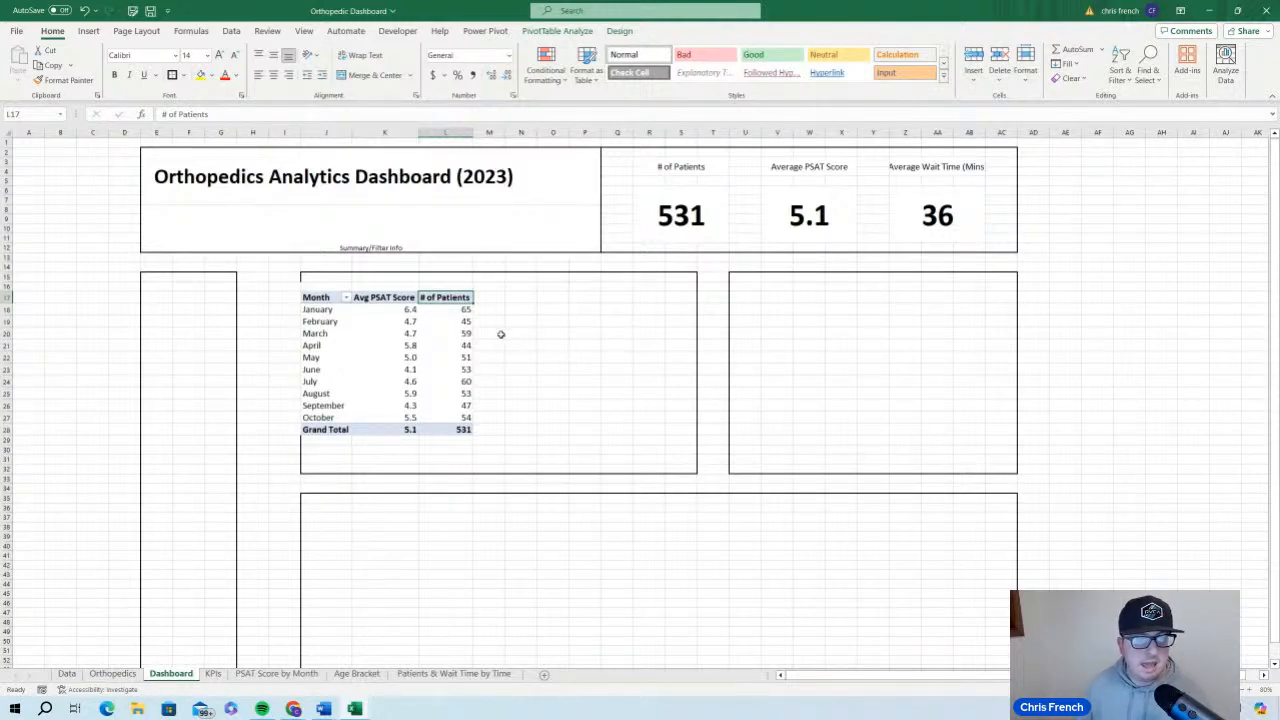
Center the Avg PSAT Score and # of Patients values in the monthly PivotTable, including the grand totals
drag(407, 310, 448, 430)
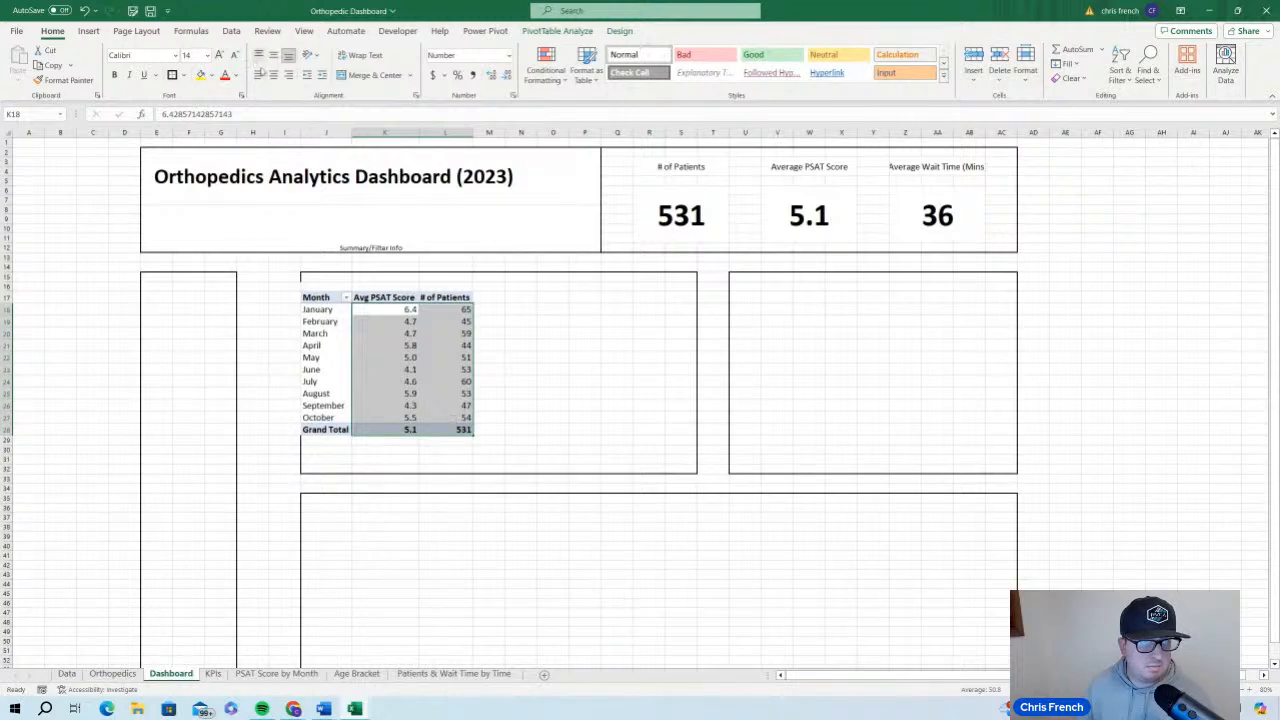
click(273, 75)
click(554, 369)
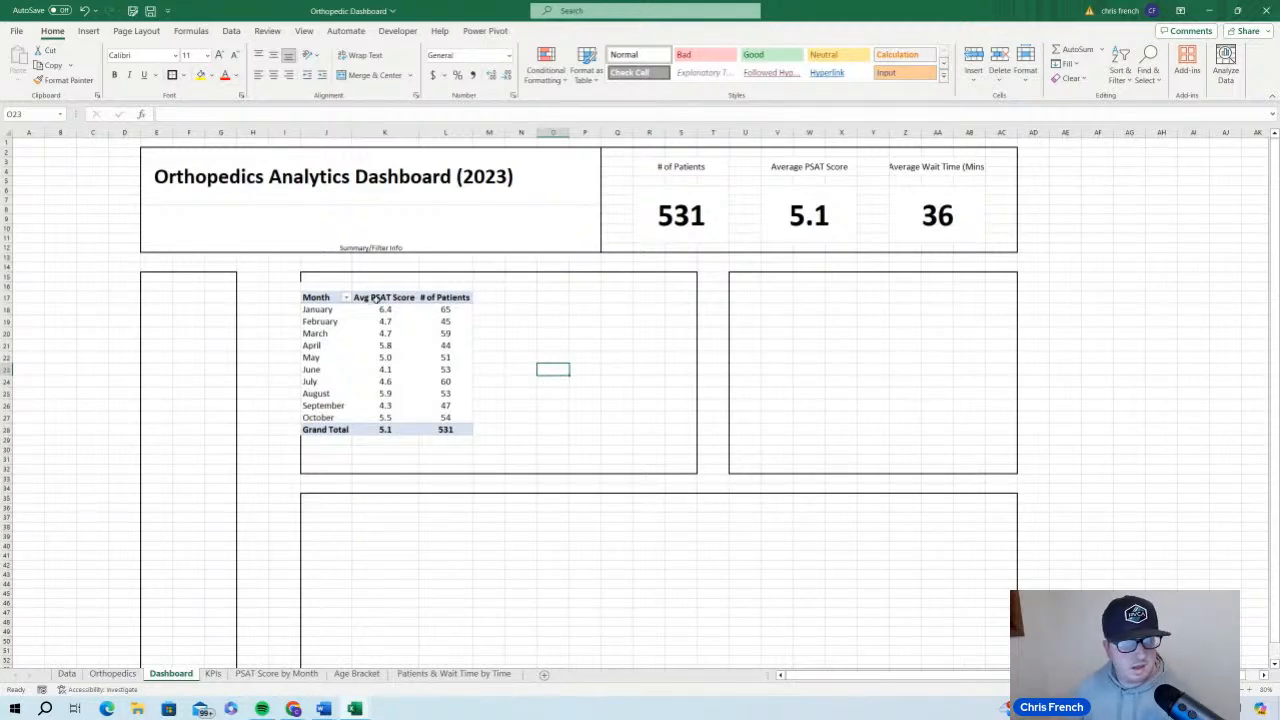
Enlarge the monthly PivotTable's text to 16 pt and widen columns J, K and L so the headers fit
drag(327, 298, 468, 427)
click(220, 55)
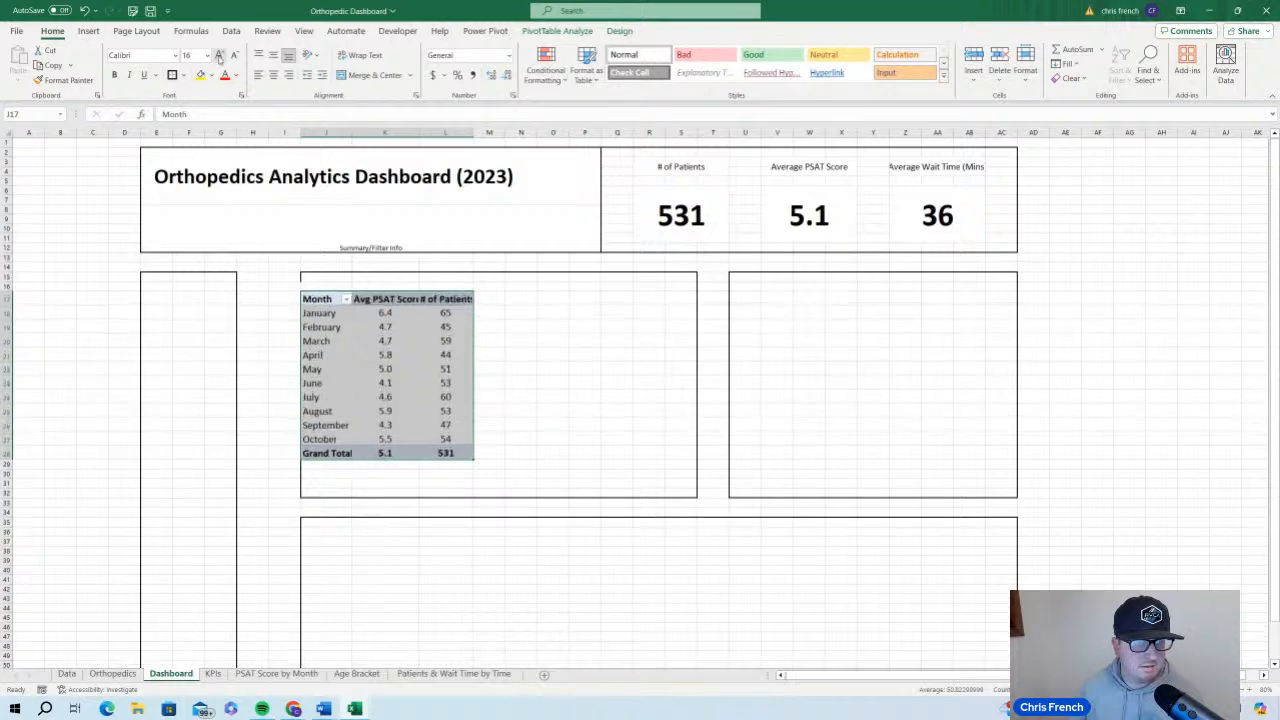
click(545, 364)
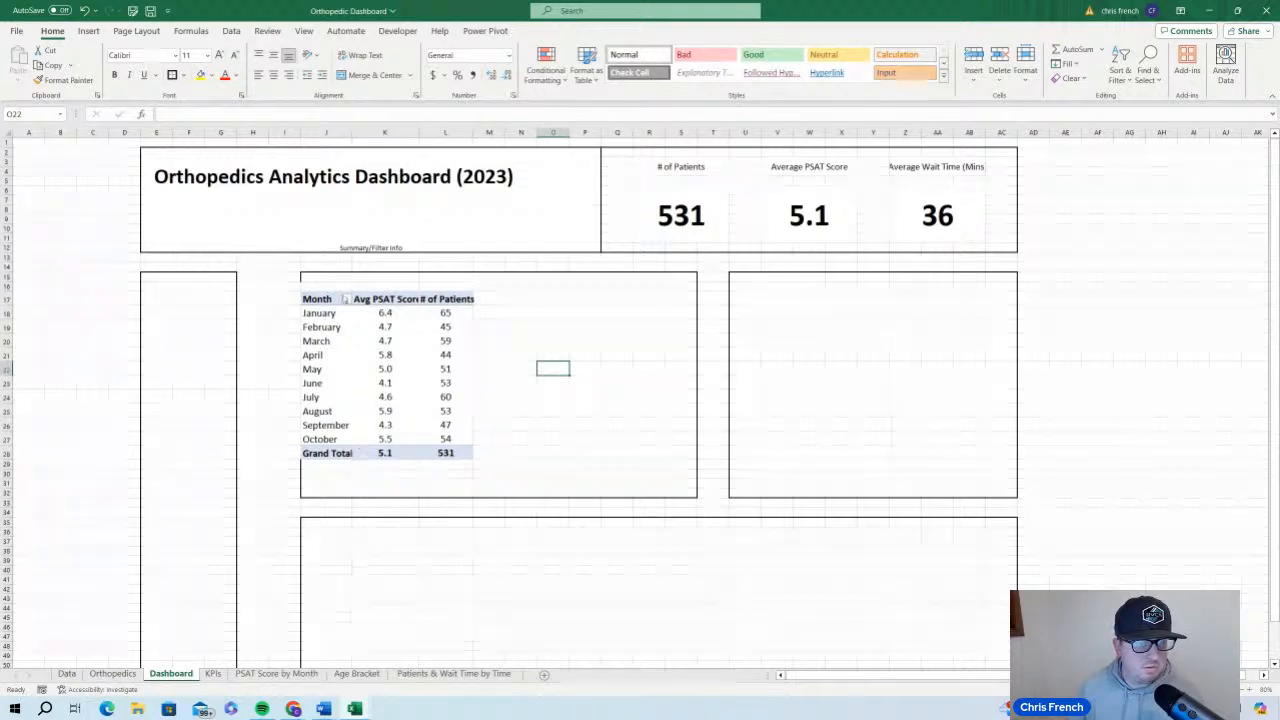
drag(351, 134, 357, 134)
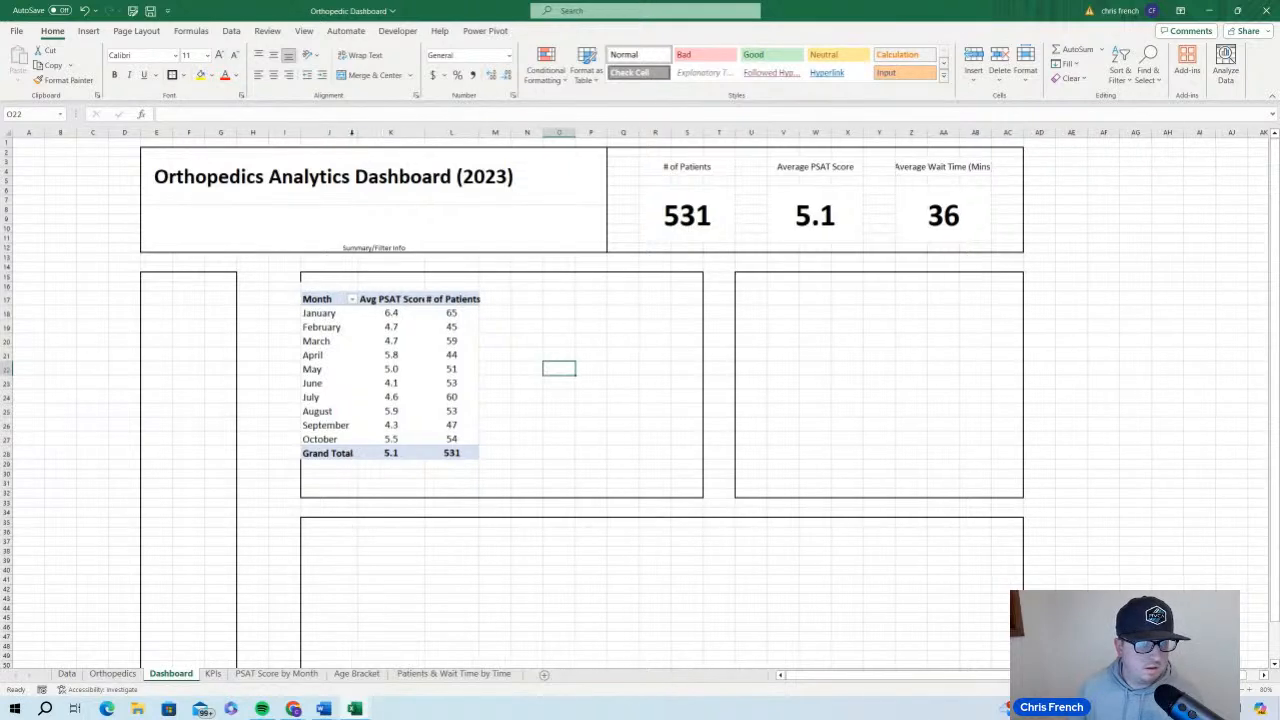
click(598, 424)
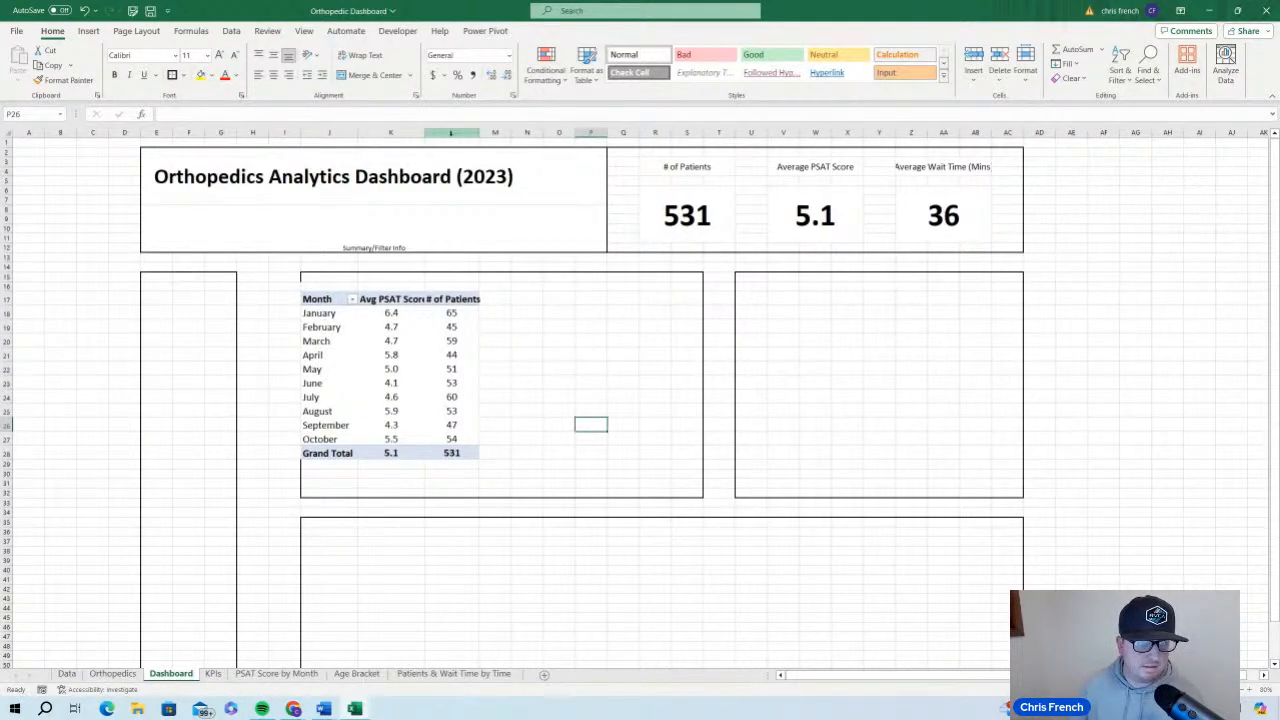
drag(476, 132, 435, 132)
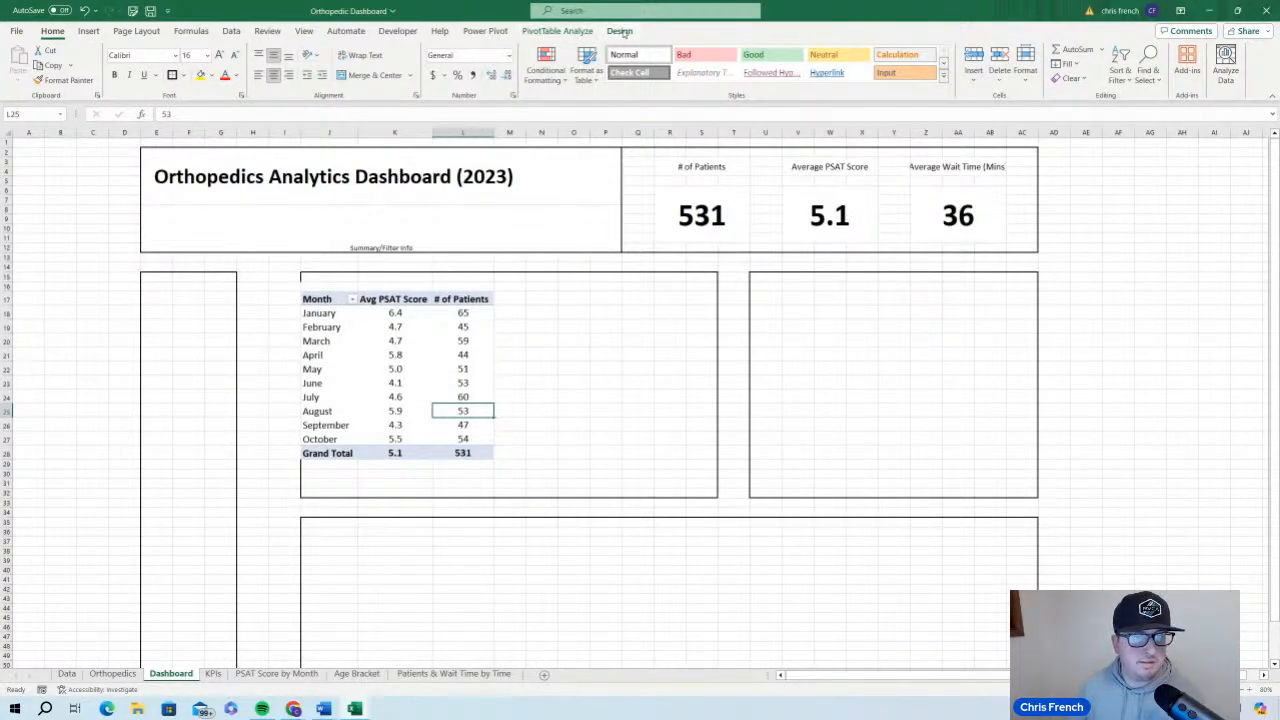
Apply the blue PivotTable style from the first row of the Dark styles to the monthly PivotTable
click(455, 357)
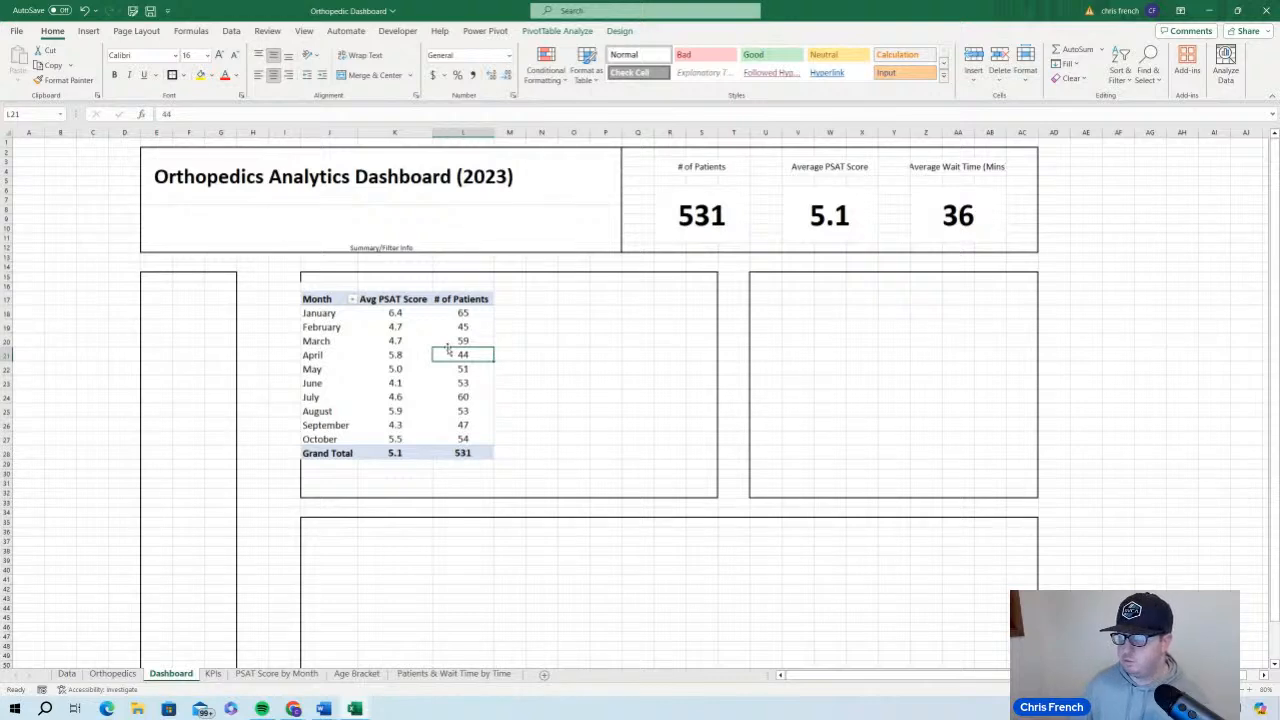
click(622, 31)
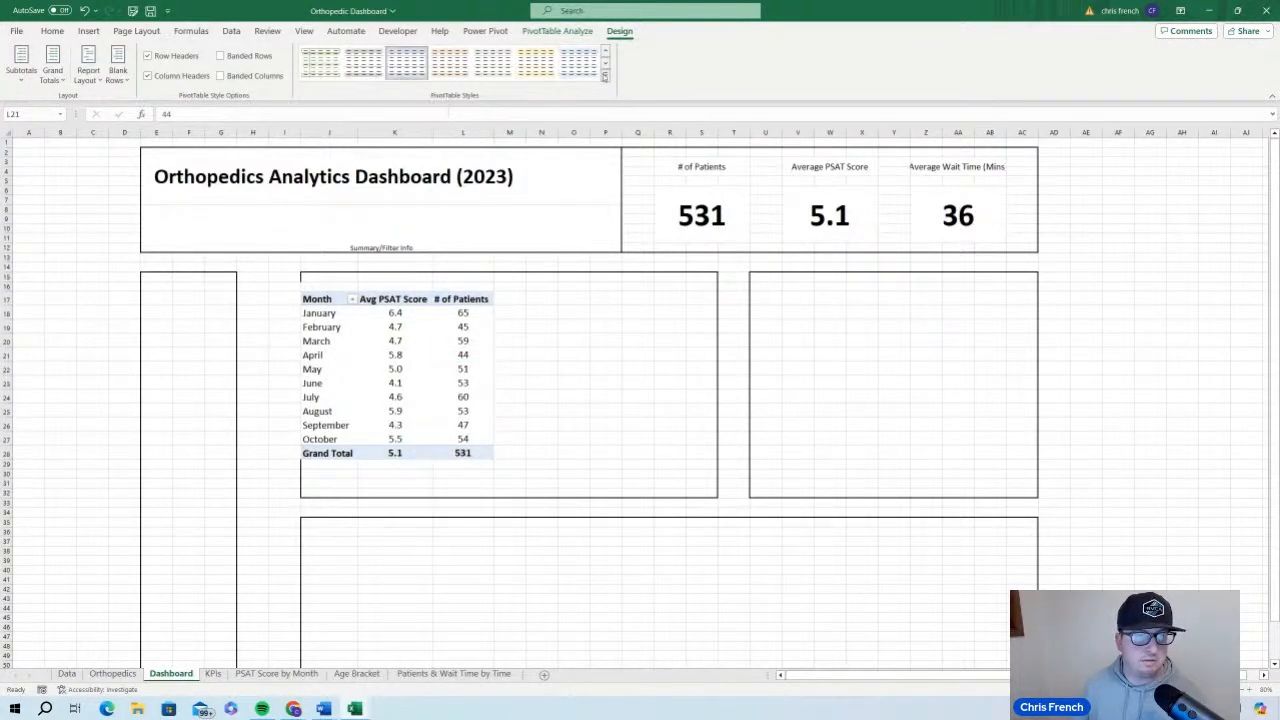
click(605, 75)
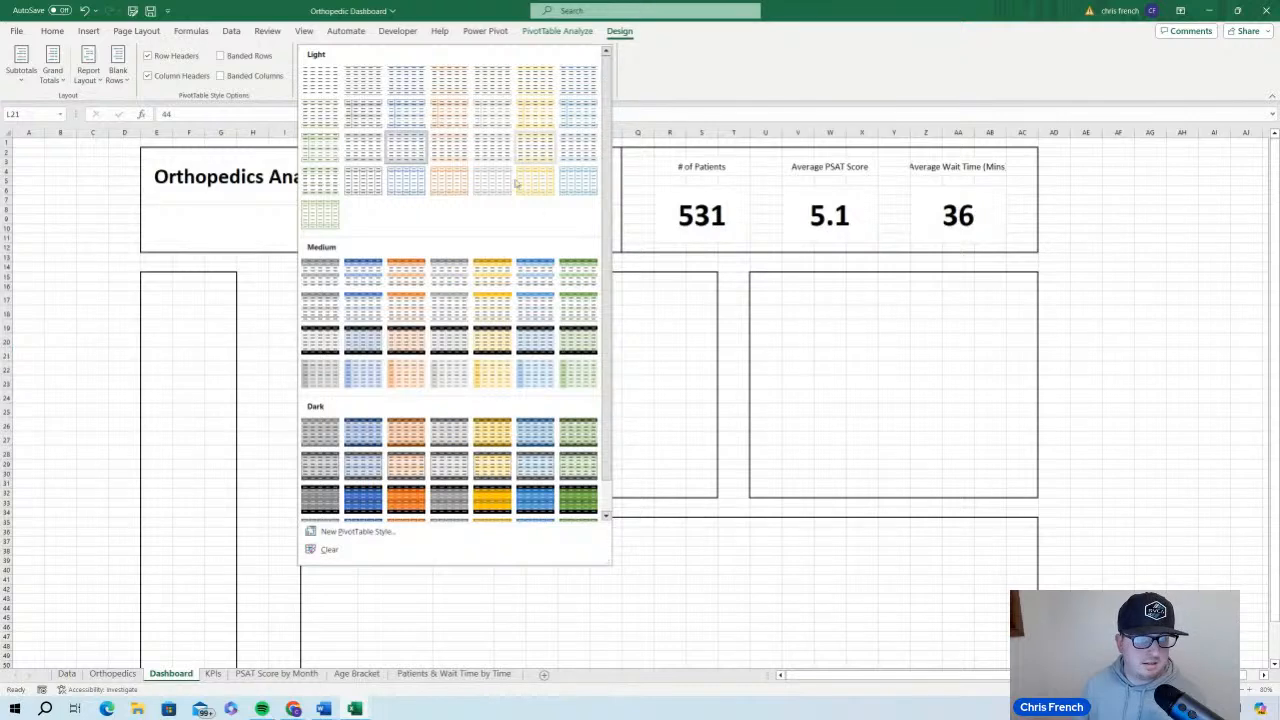
click(363, 431)
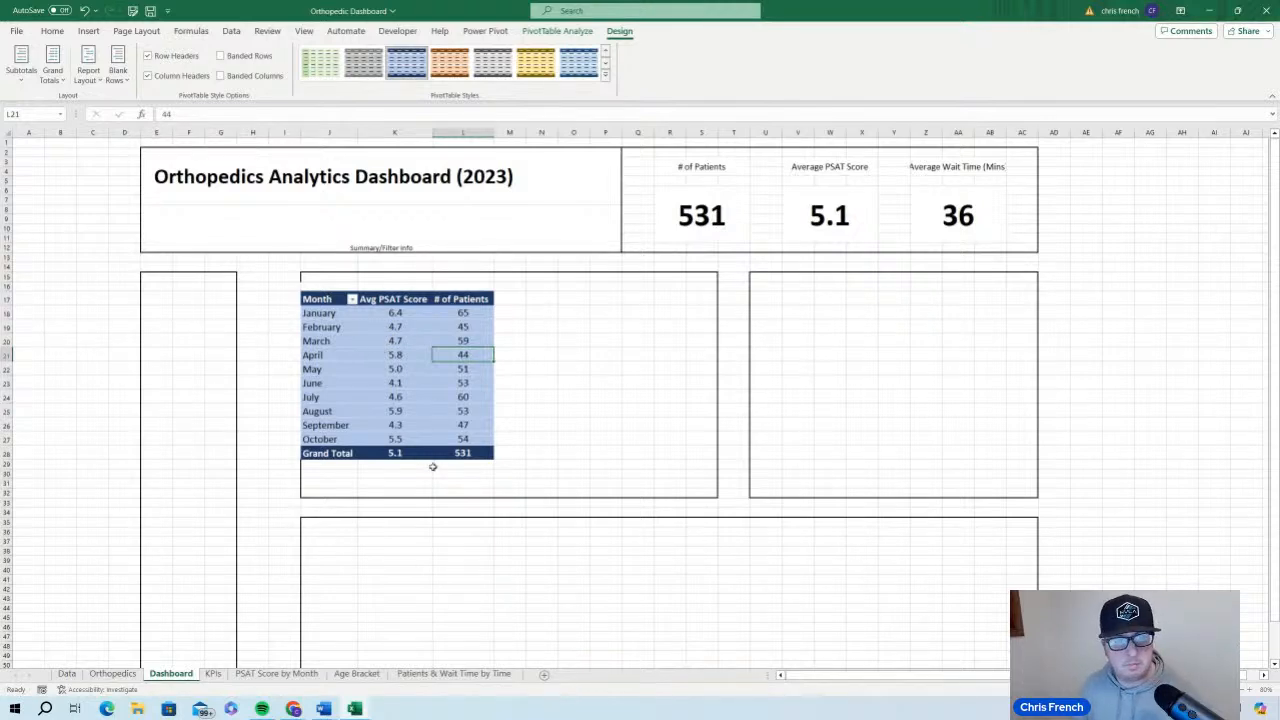
Give the January to October rows of the monthly PivotTable a light blue-gray fill and bold text
mouse_move(386, 433)
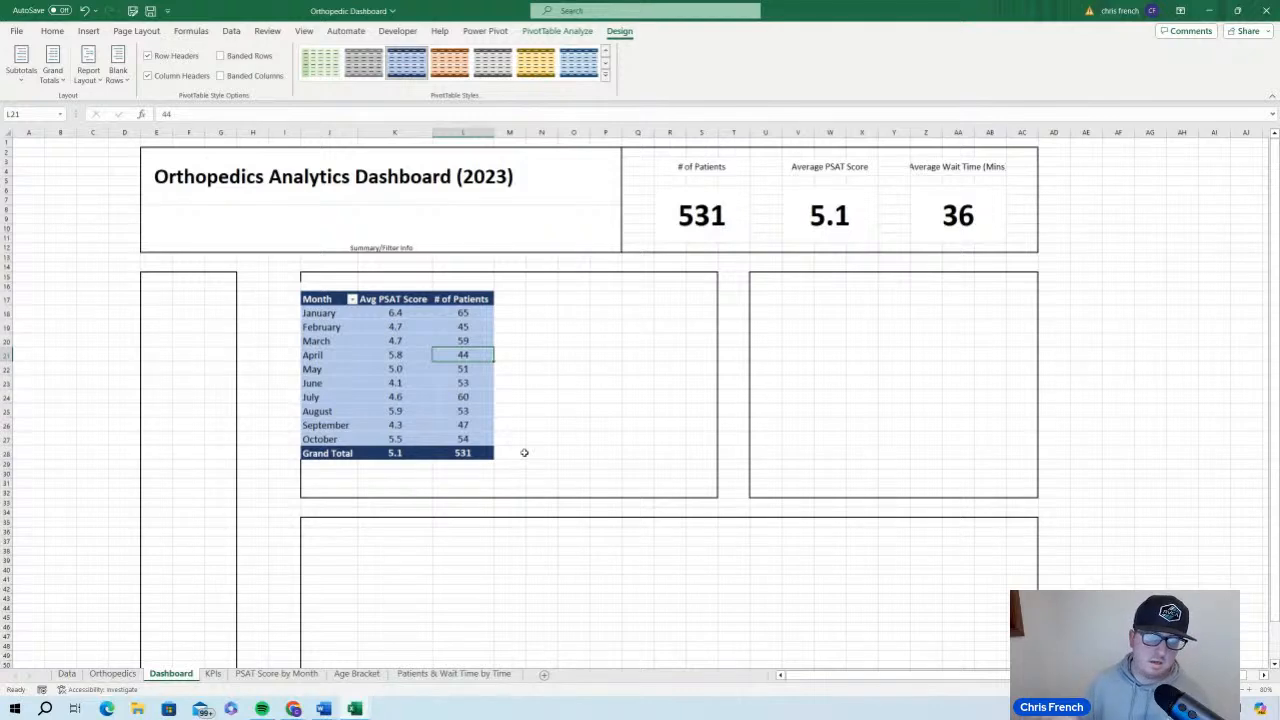
click(330, 313)
drag(330, 313, 473, 418)
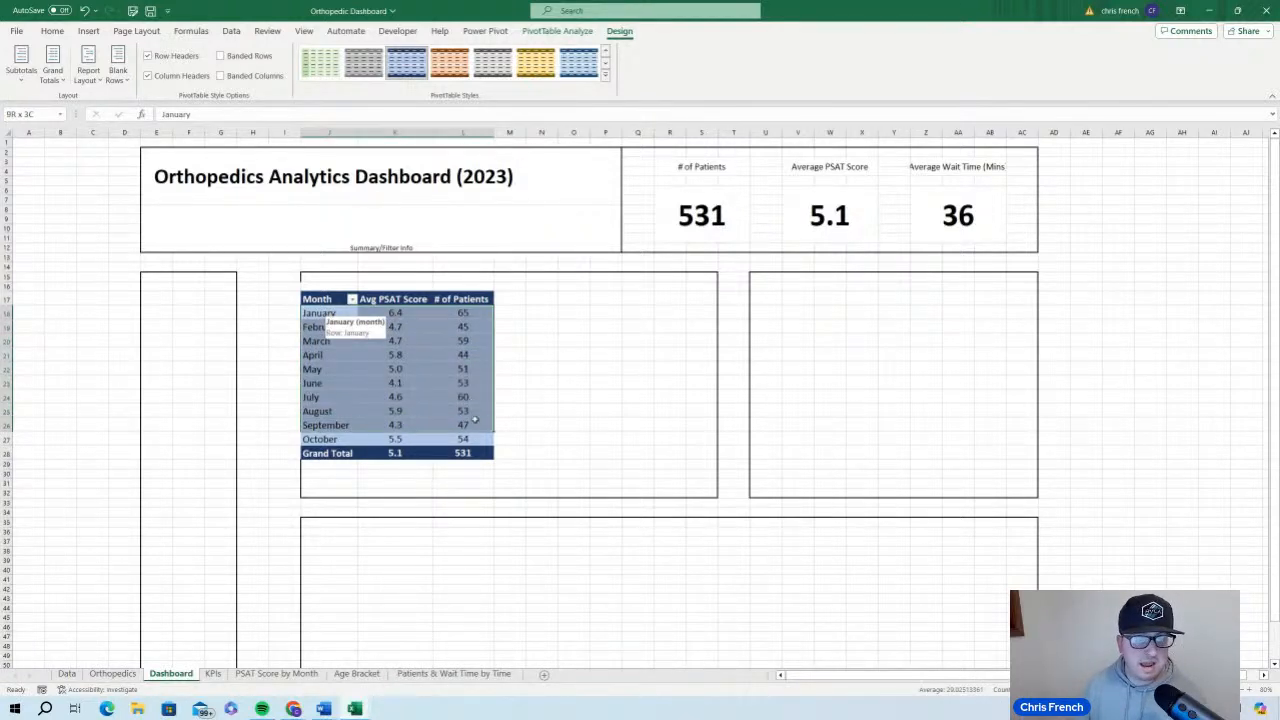
click(528, 367)
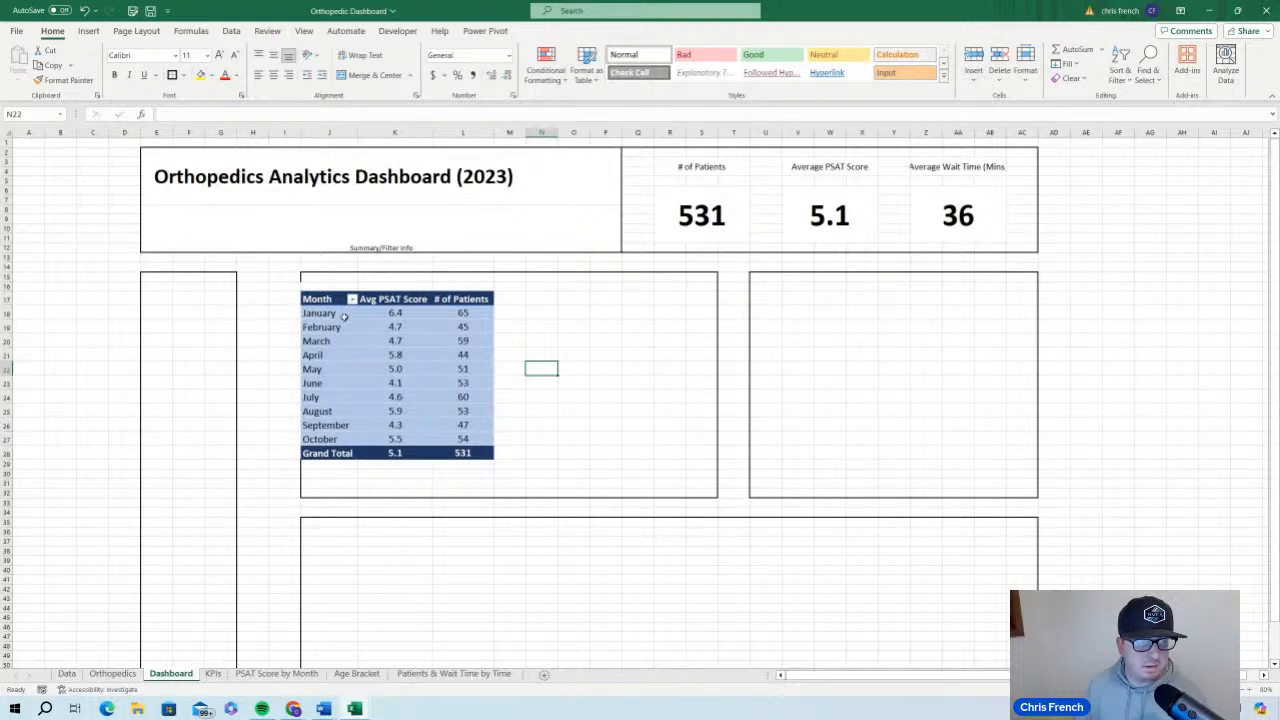
drag(345, 316, 476, 438)
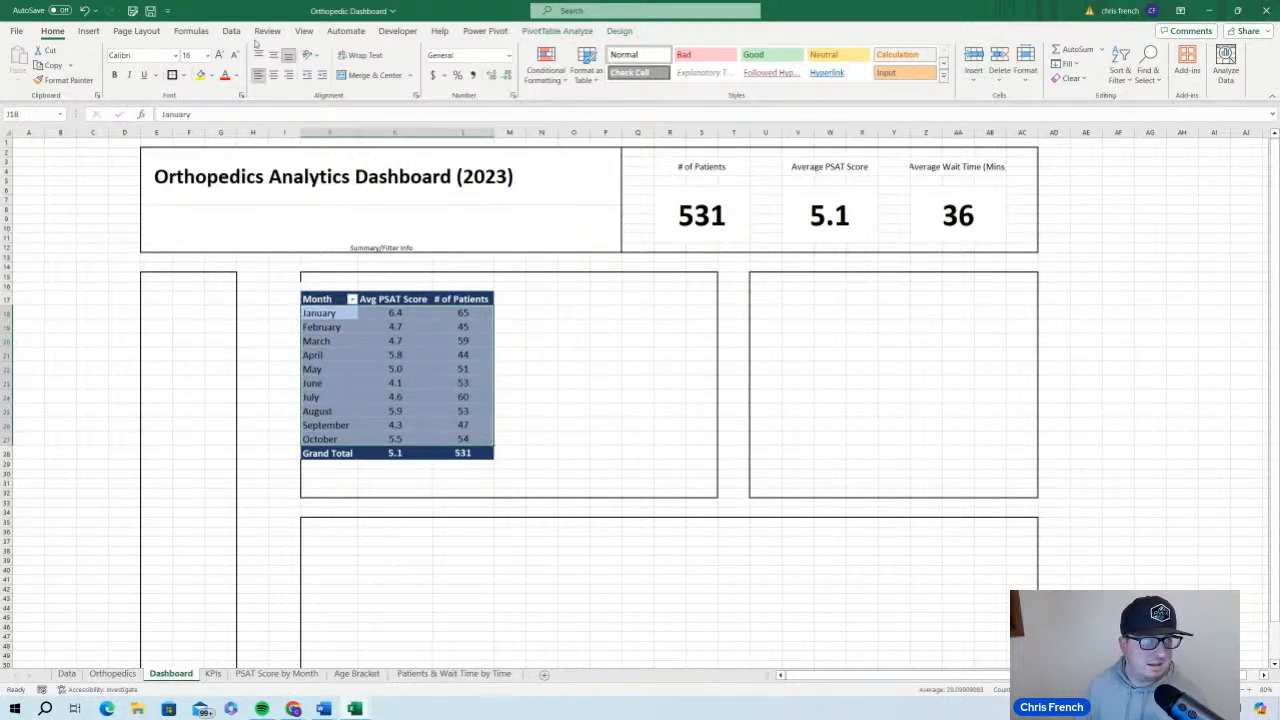
click(210, 76)
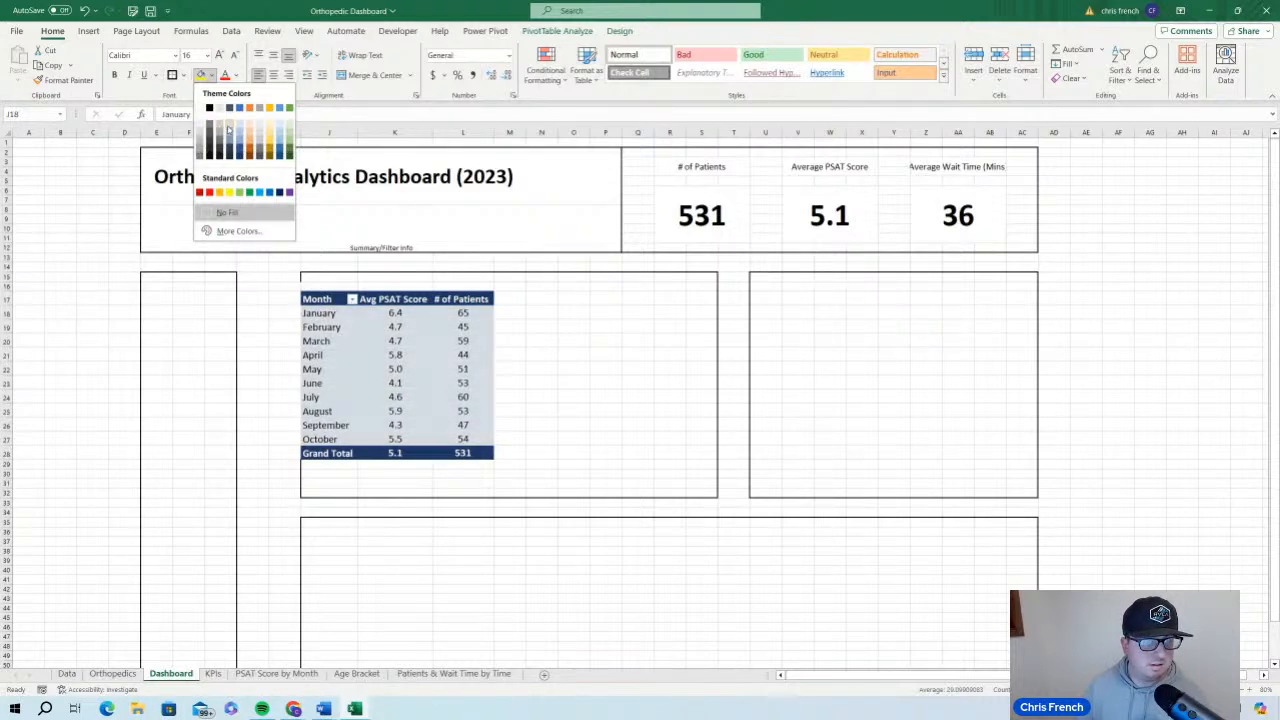
click(228, 128)
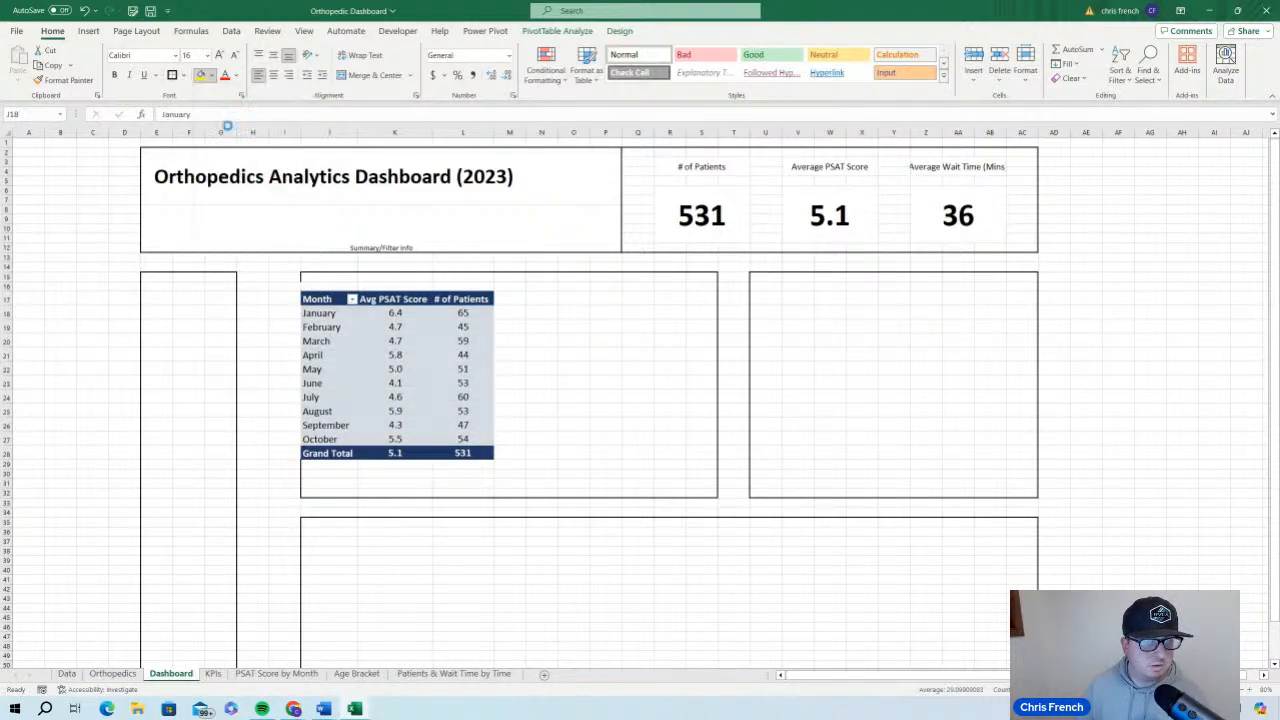
click(116, 77)
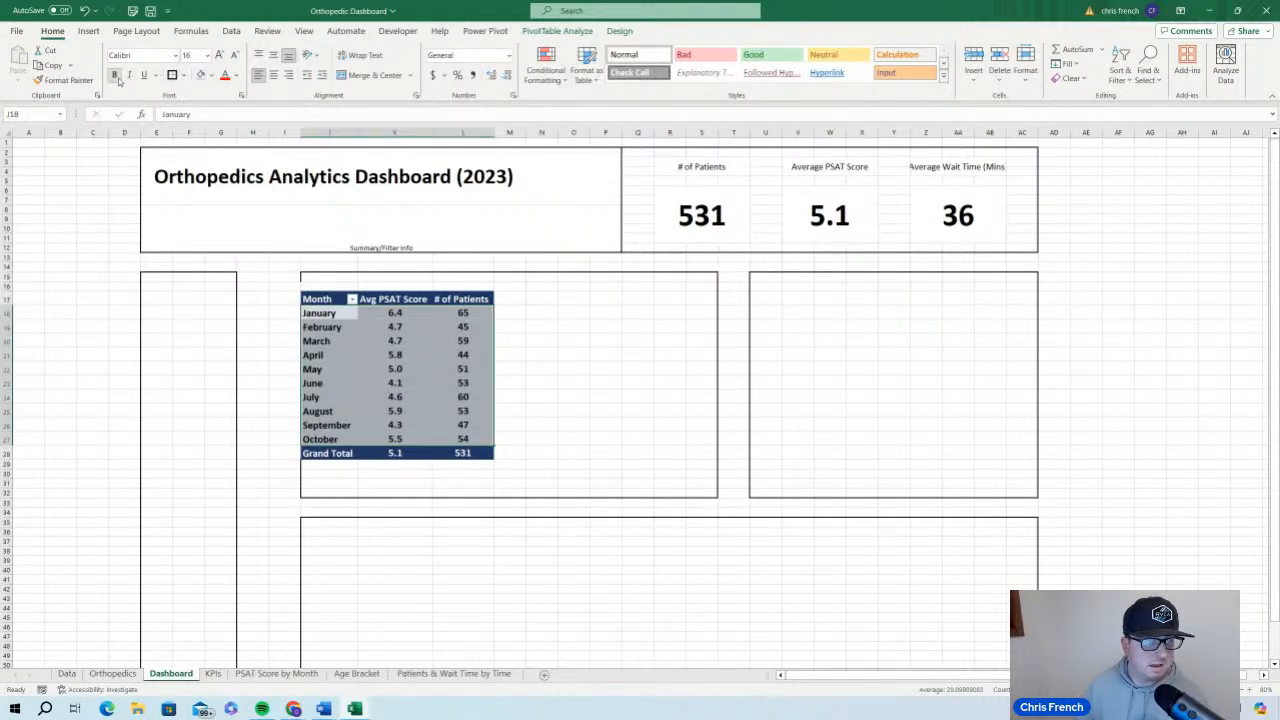
click(617, 380)
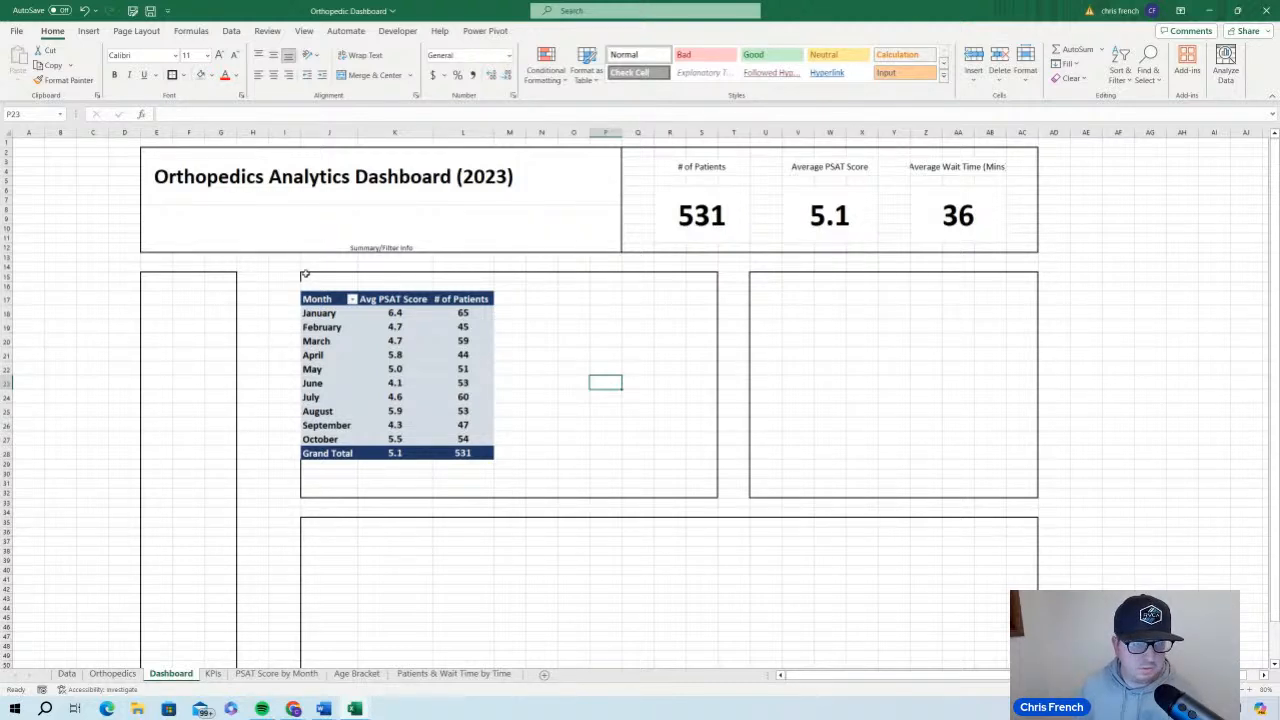
Remove all borders from the dashboard section that holds the monthly PivotTable
drag(303, 275, 716, 493)
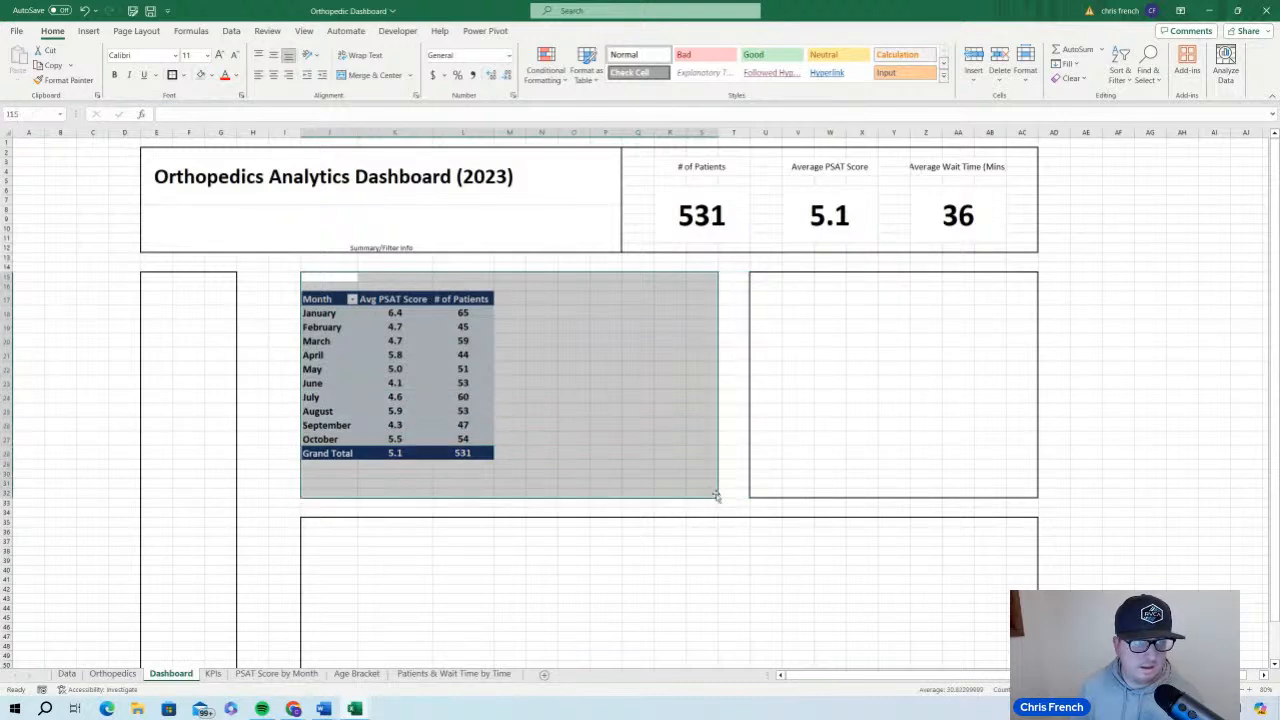
click(185, 76)
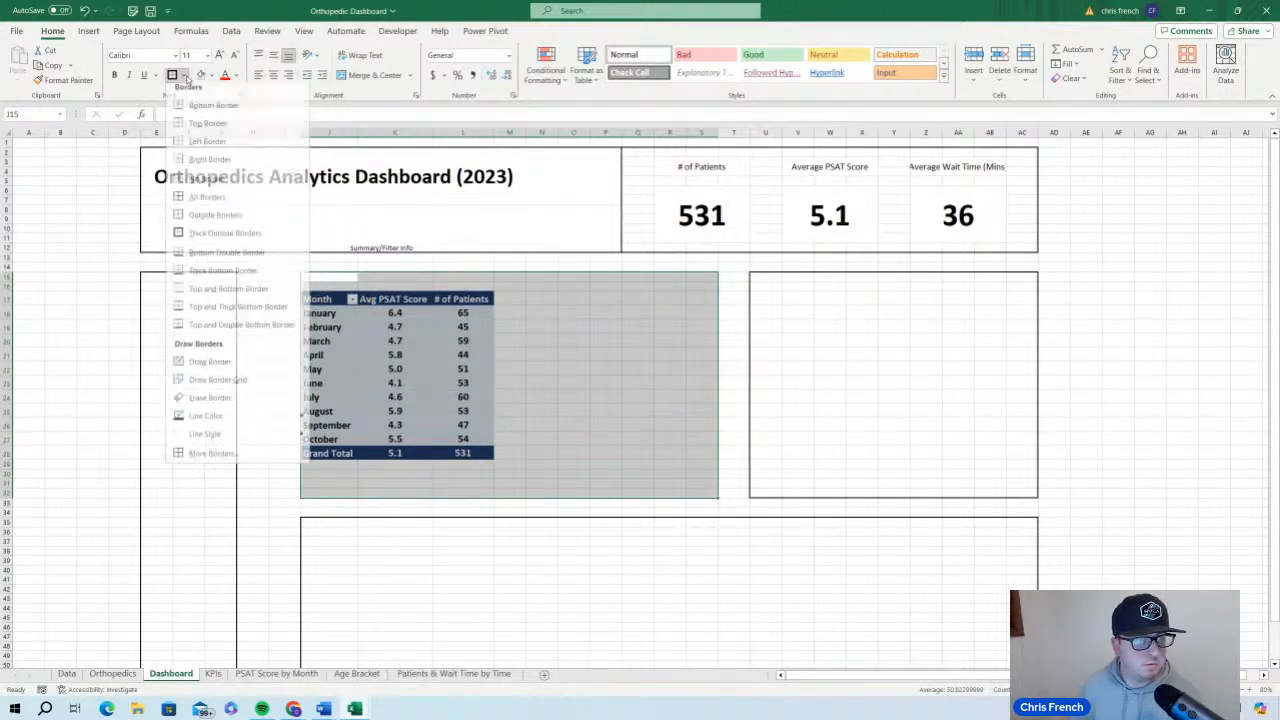
click(236, 188)
click(605, 340)
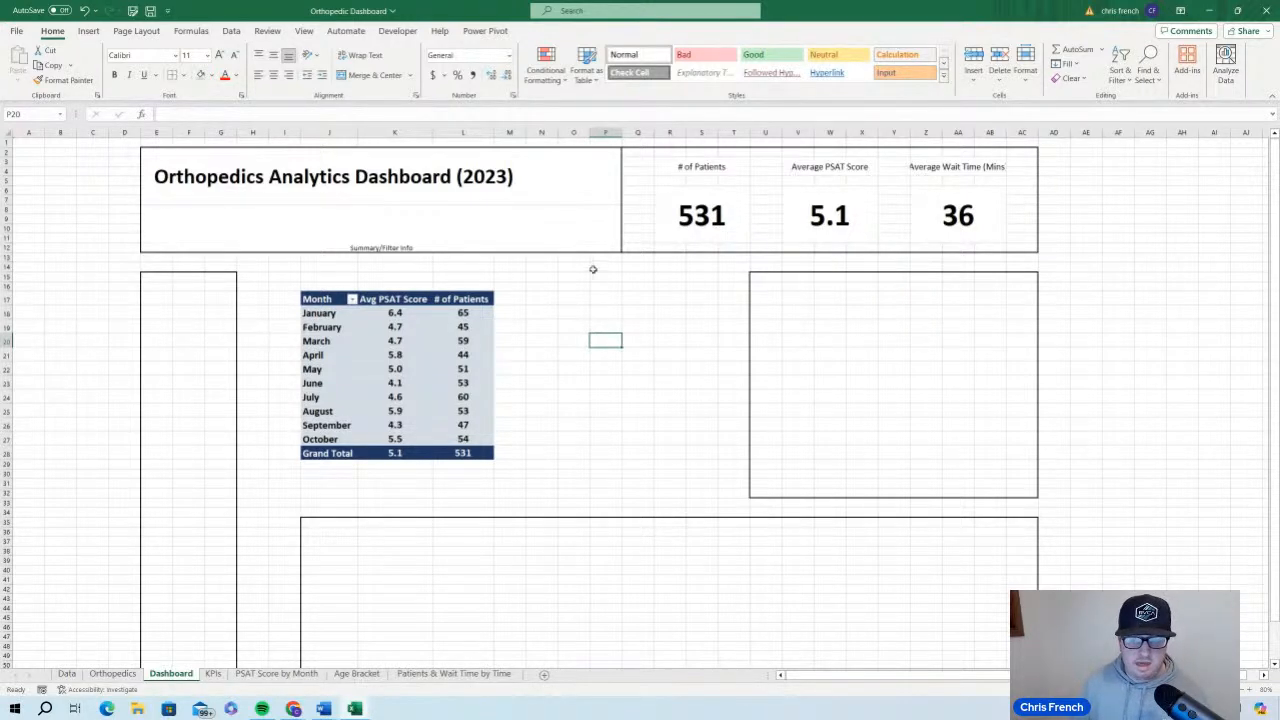
Move the patient age column chart from the Age Bracket sheet to the Dashboard sheet, pasting it at cell T17
click(247, 676)
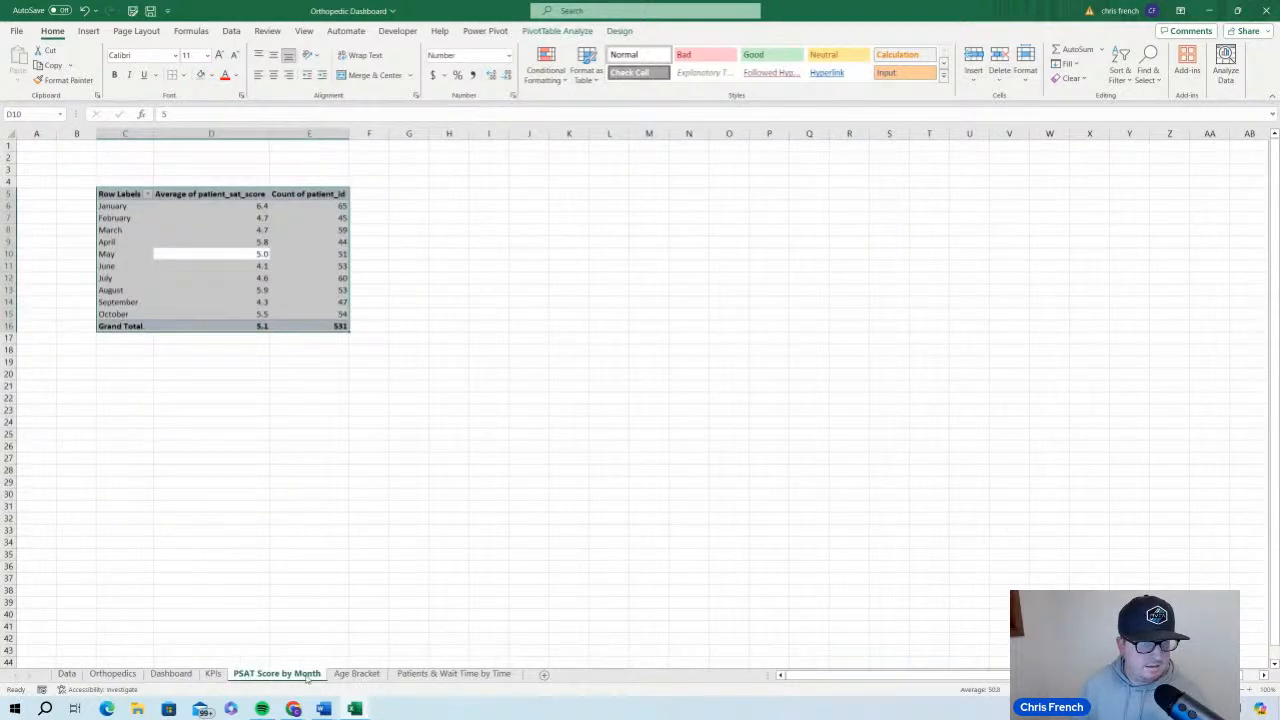
click(341, 676)
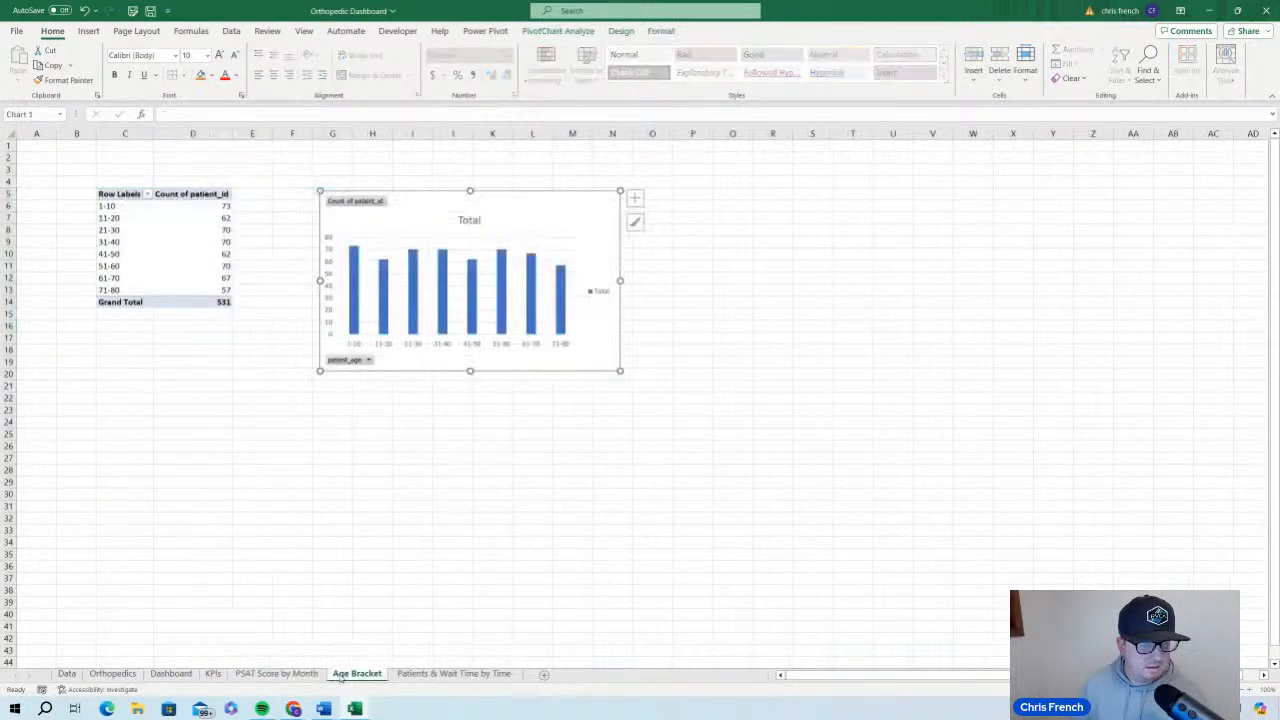
right_click(572, 214)
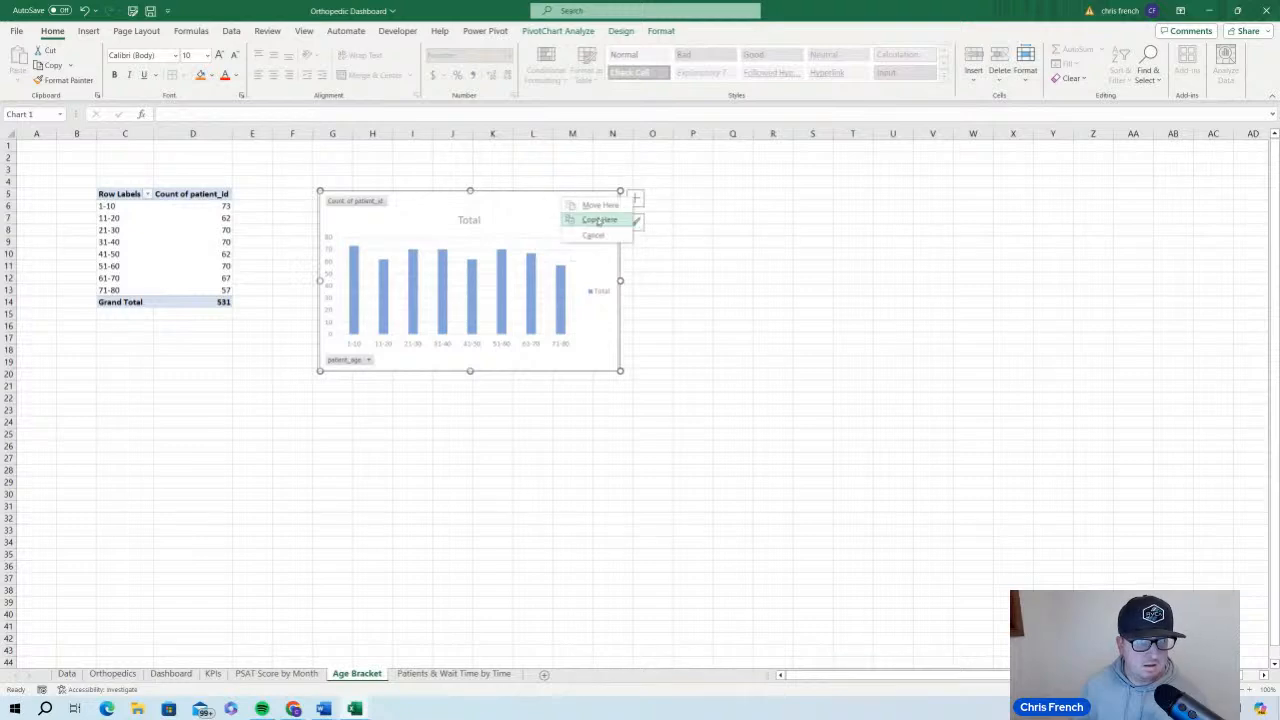
click(657, 277)
right_click(603, 216)
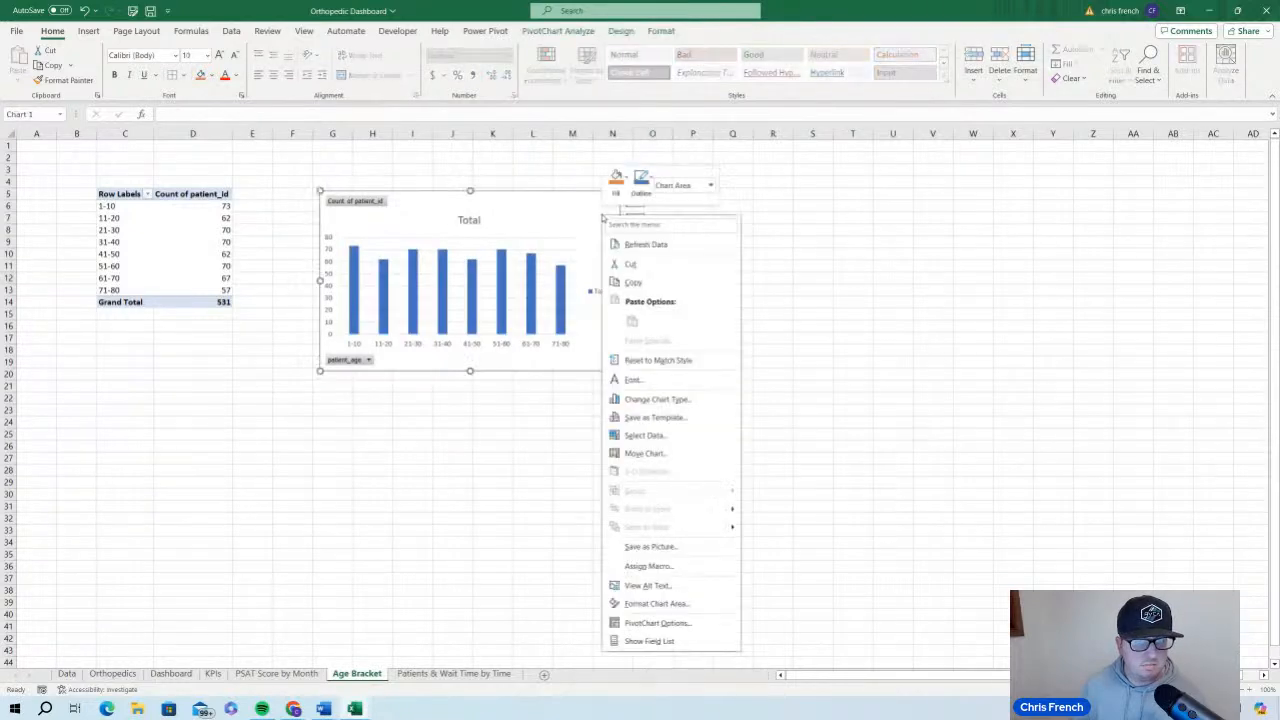
click(652, 265)
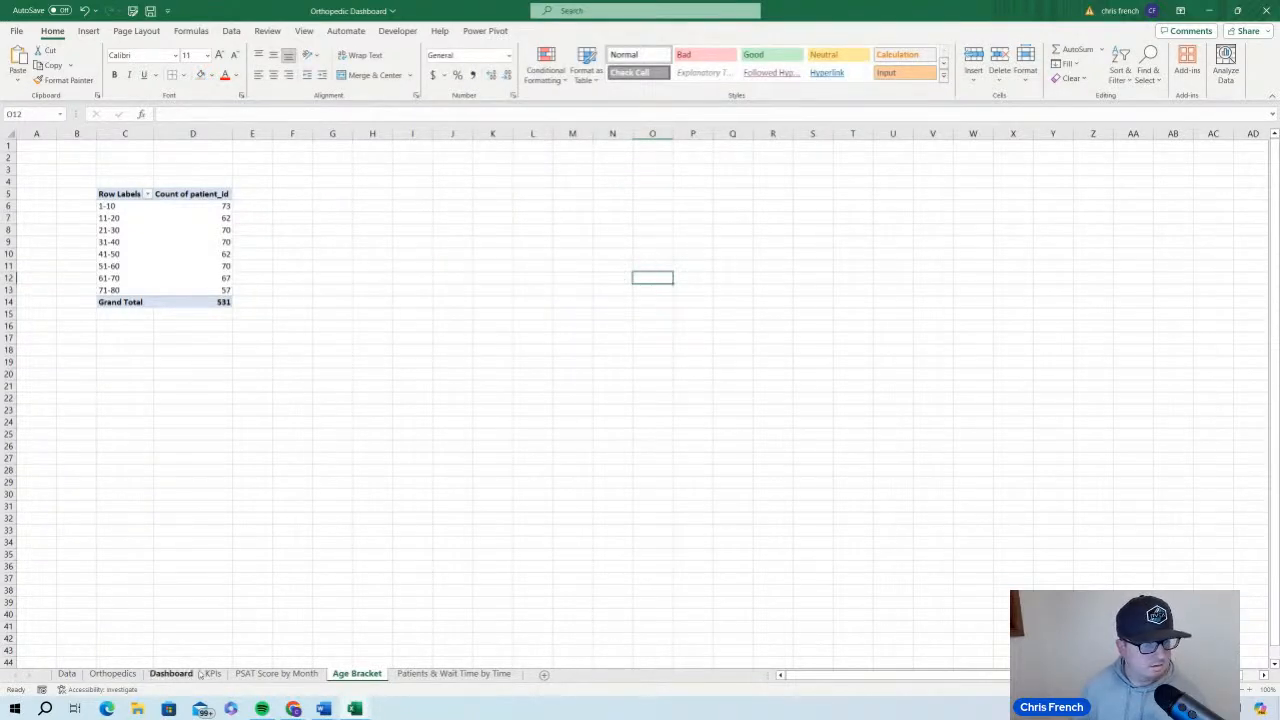
click(171, 674)
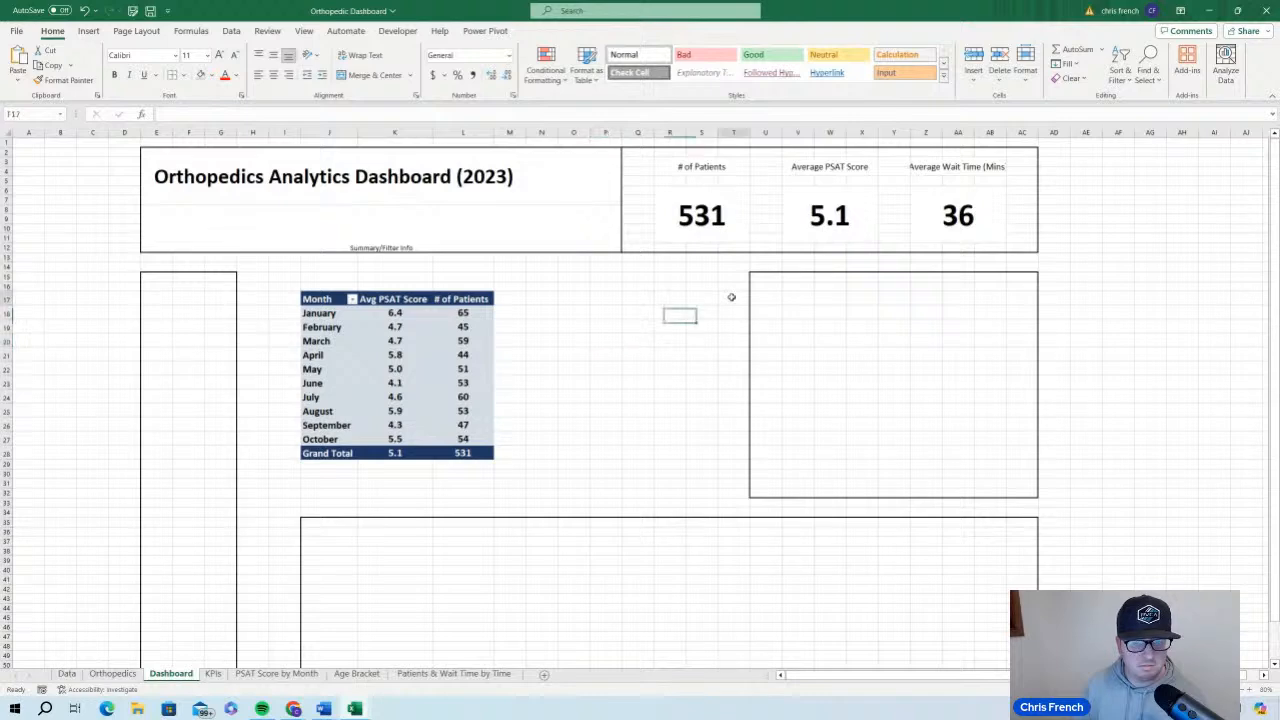
right_click(733, 297)
click(762, 383)
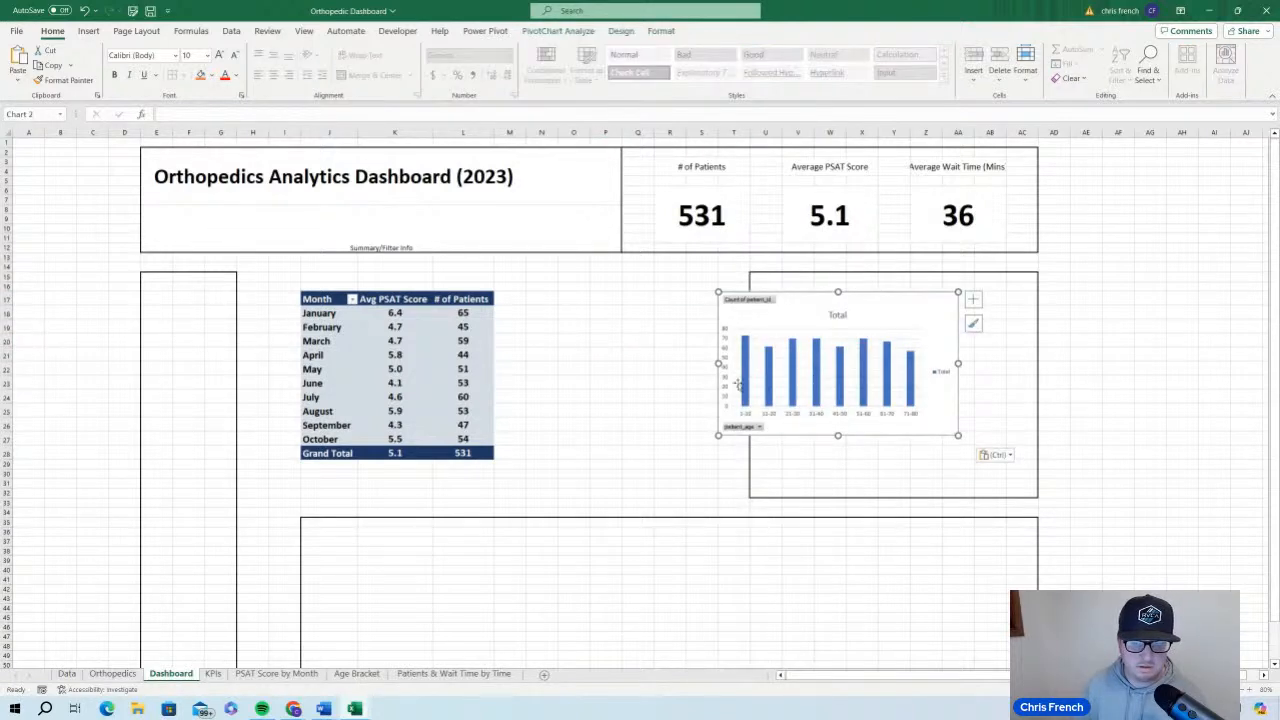
Remove all borders from the dashboard section around the age bracket chart and select the chart
click(1016, 380)
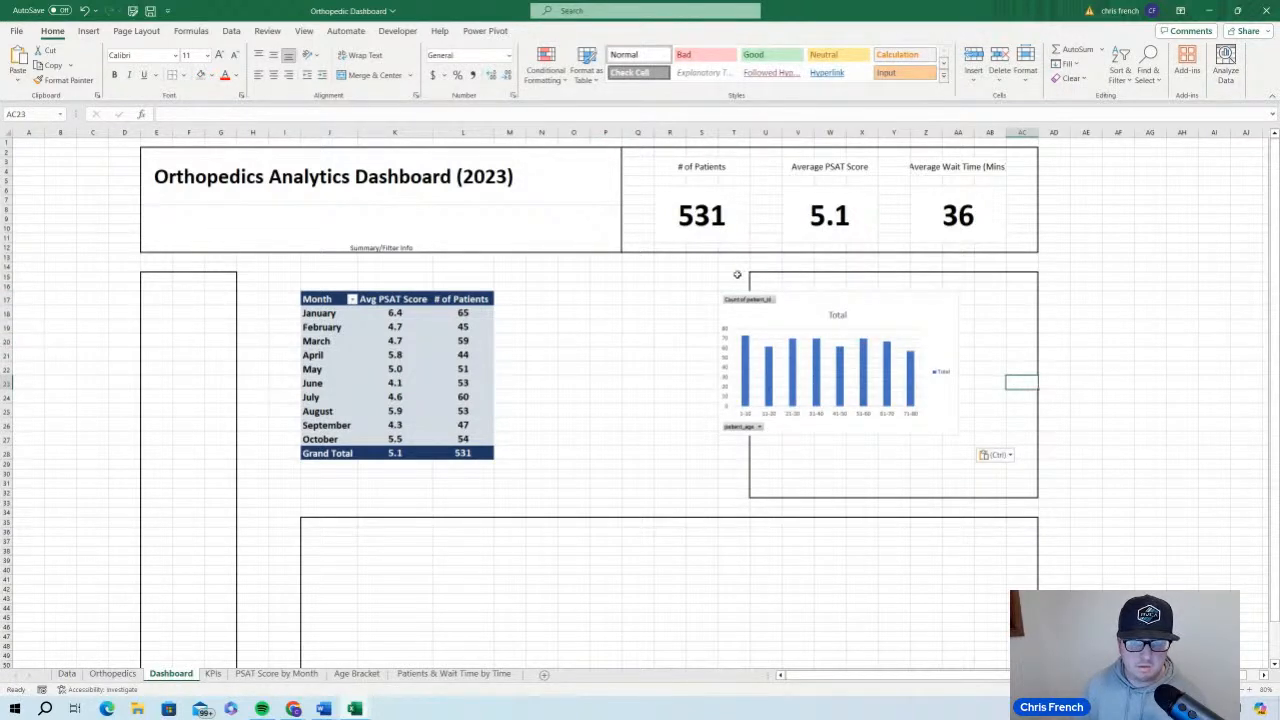
drag(737, 275, 1046, 502)
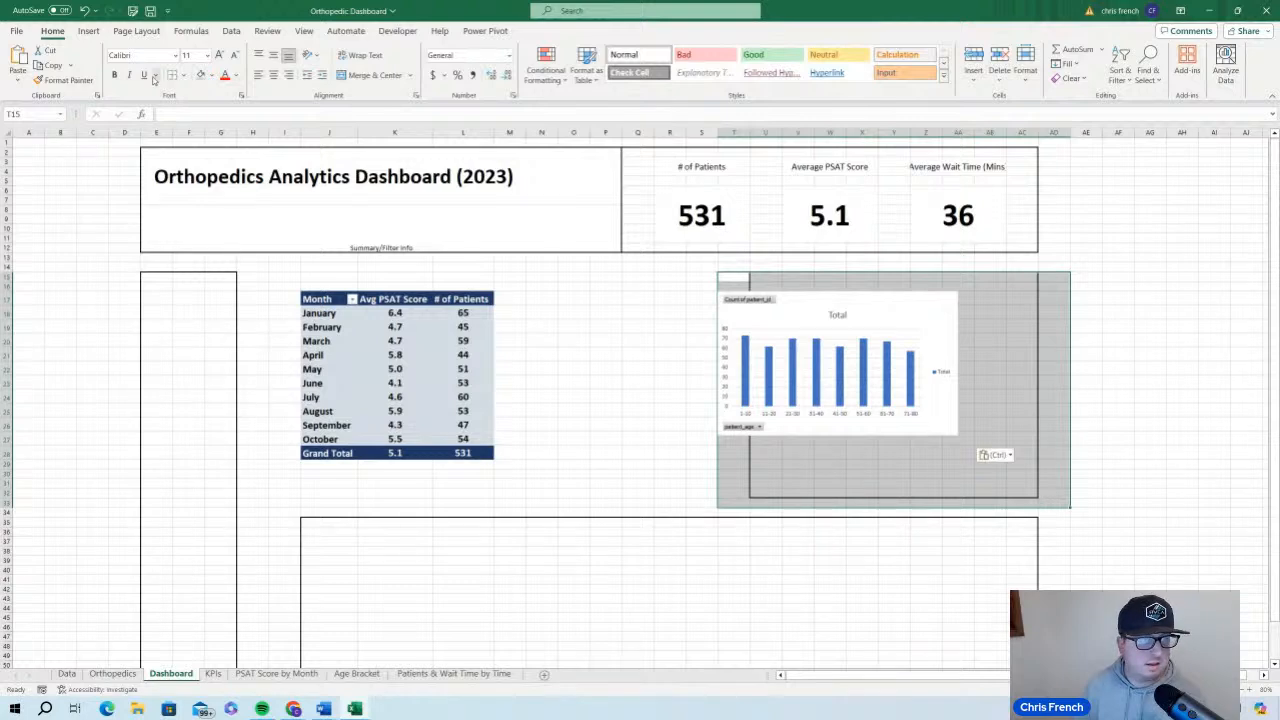
click(172, 76)
click(893, 306)
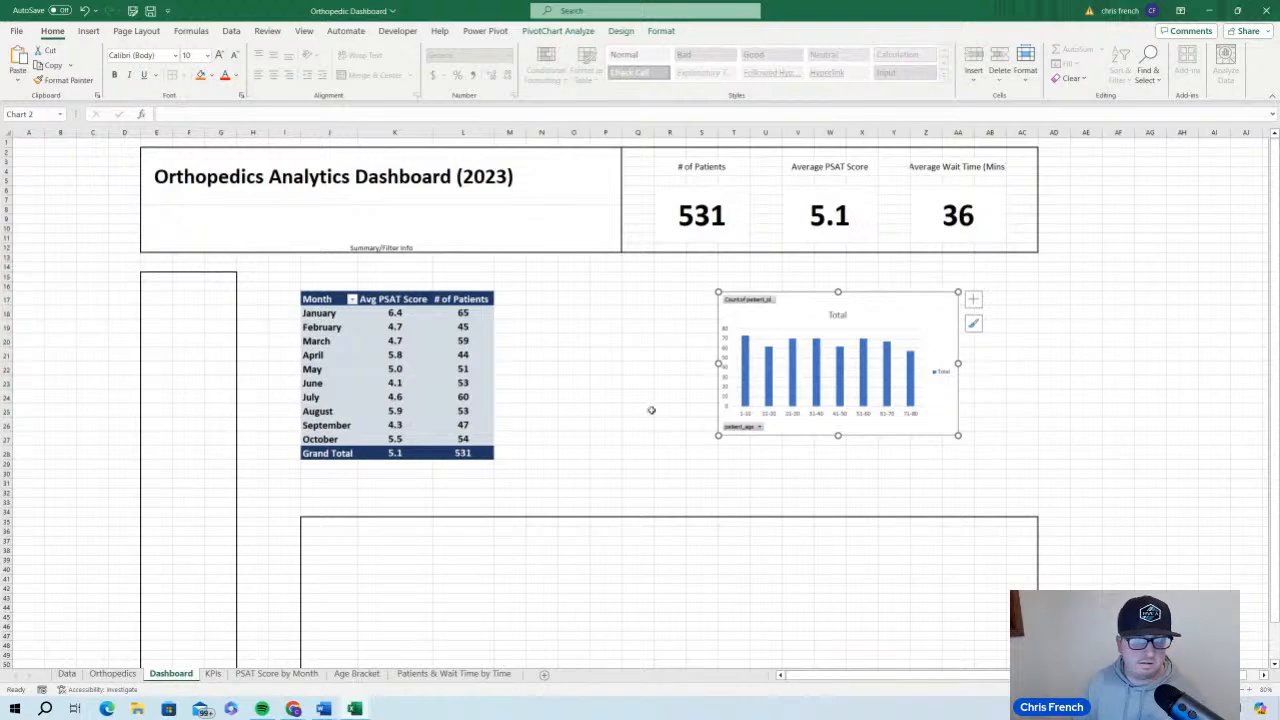
Reposition and enlarge the age bracket chart to match the monthly PivotTable's top and bottom and reach the dashboard section's right edge
drag(876, 303, 849, 322)
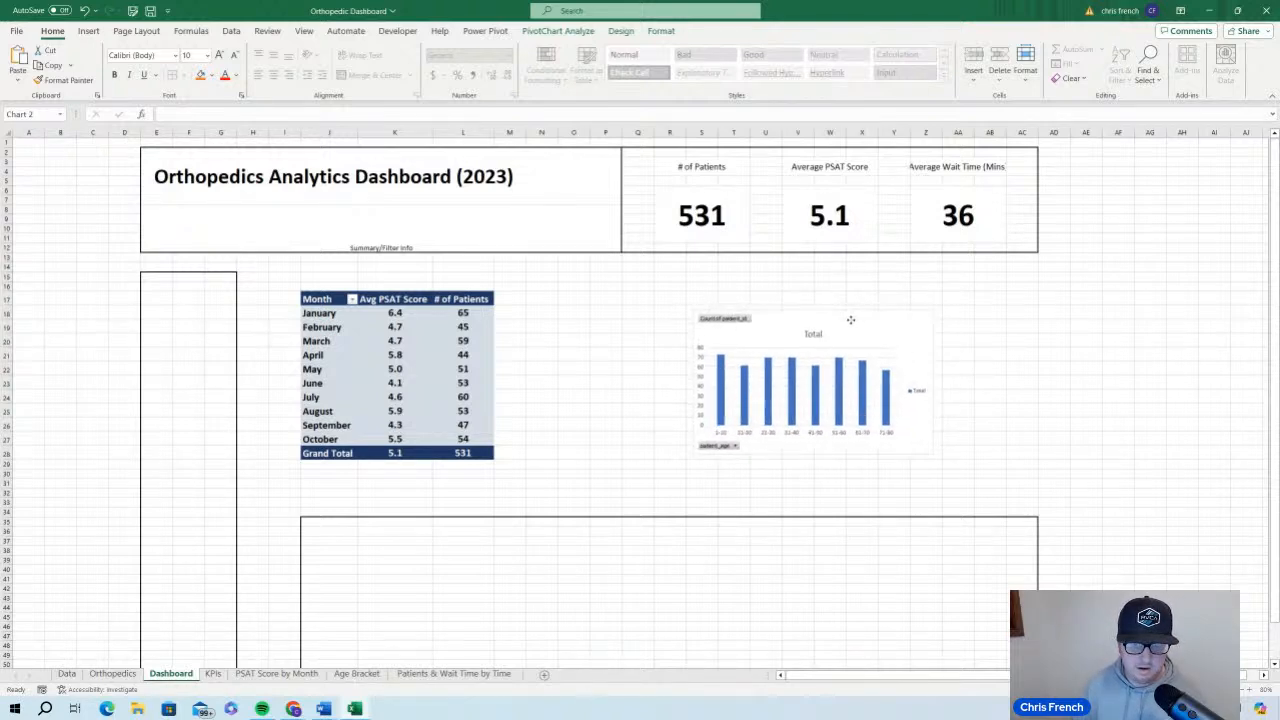
mouse_move(931, 312)
mouse_down()
mouse_move(1019, 298)
mouse_move(928, 313)
mouse_up()
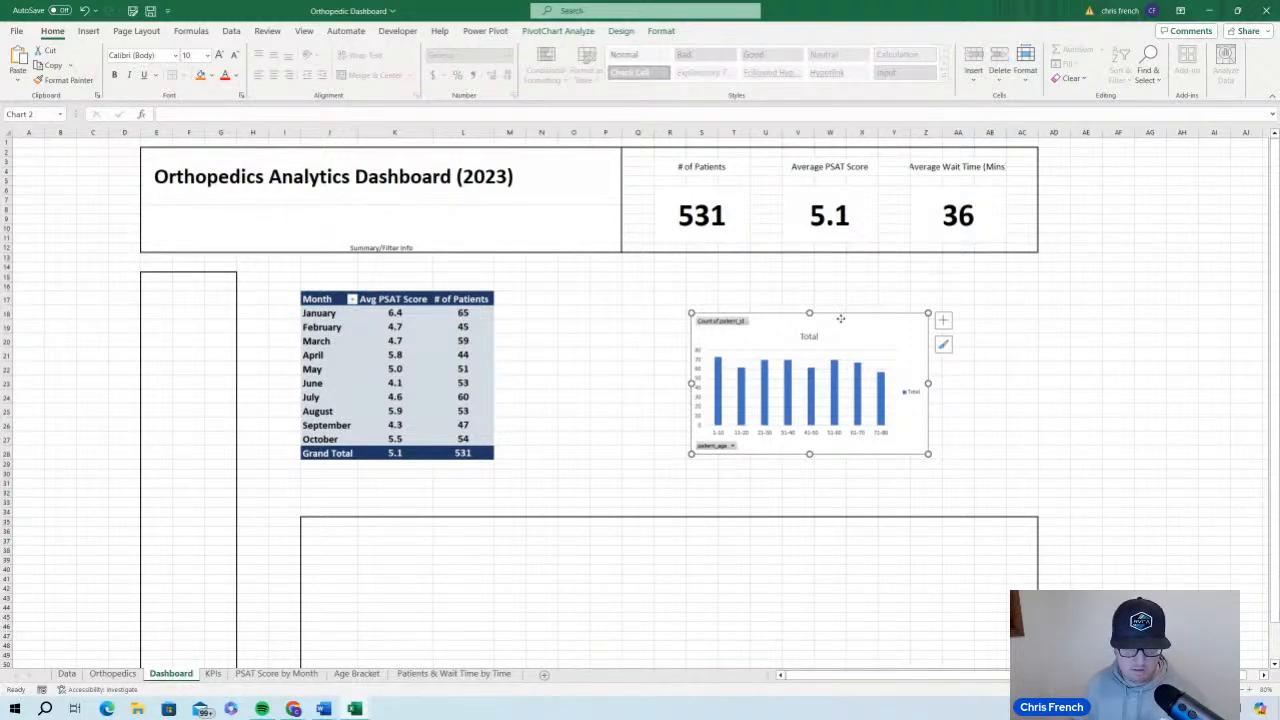
mouse_move(841, 317)
mouse_down()
mouse_move(815, 334)
mouse_move(837, 320)
mouse_move(837, 276)
mouse_move(826, 306)
mouse_move(831, 290)
mouse_up()
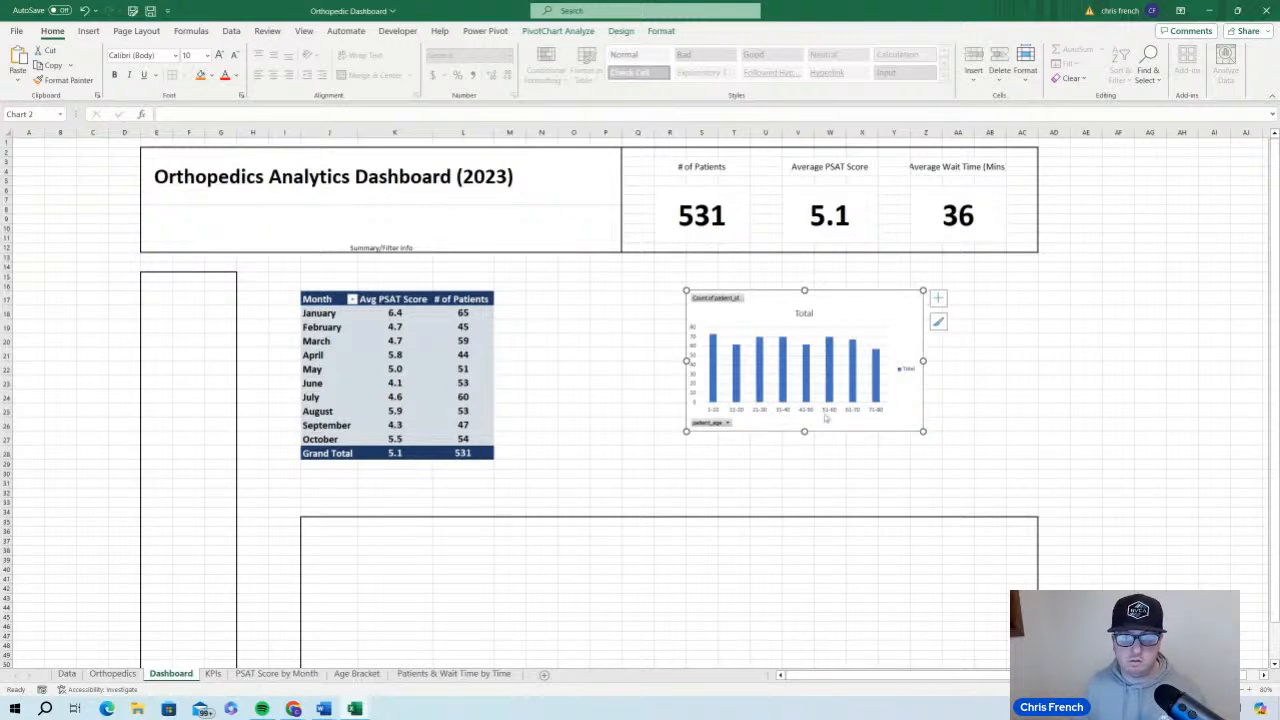
drag(804, 431, 804, 459)
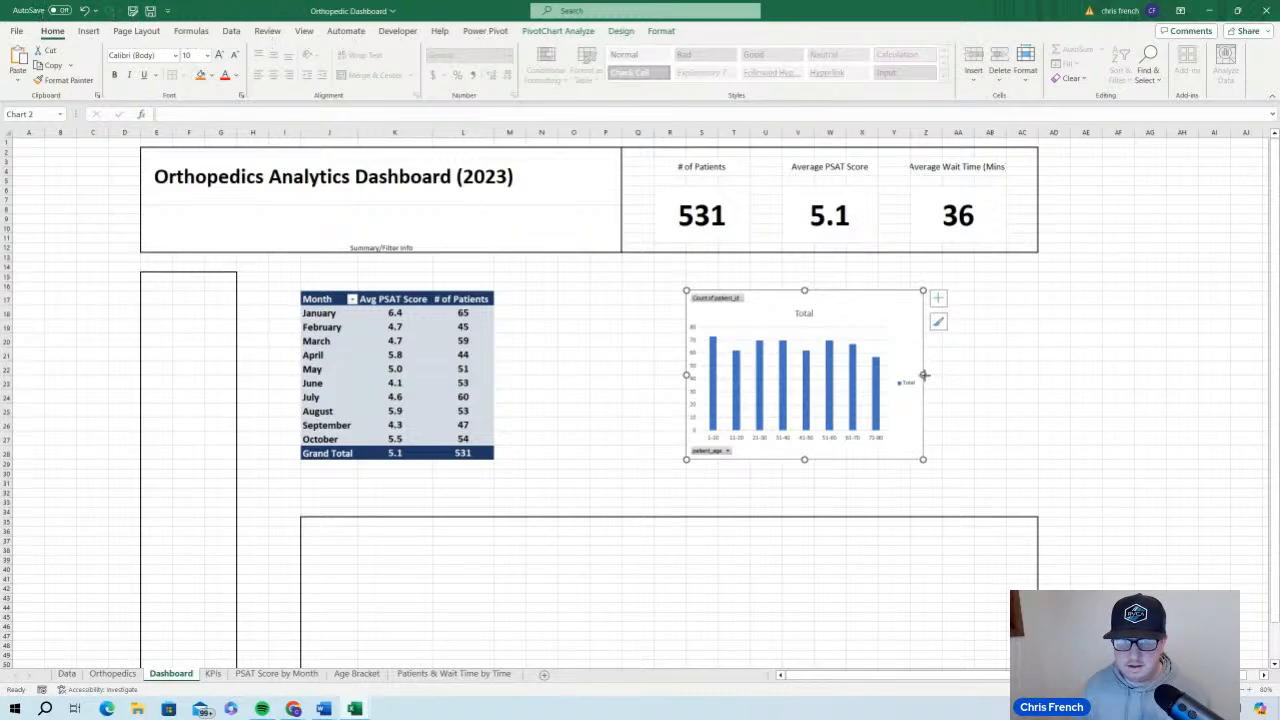
drag(924, 375, 1037, 374)
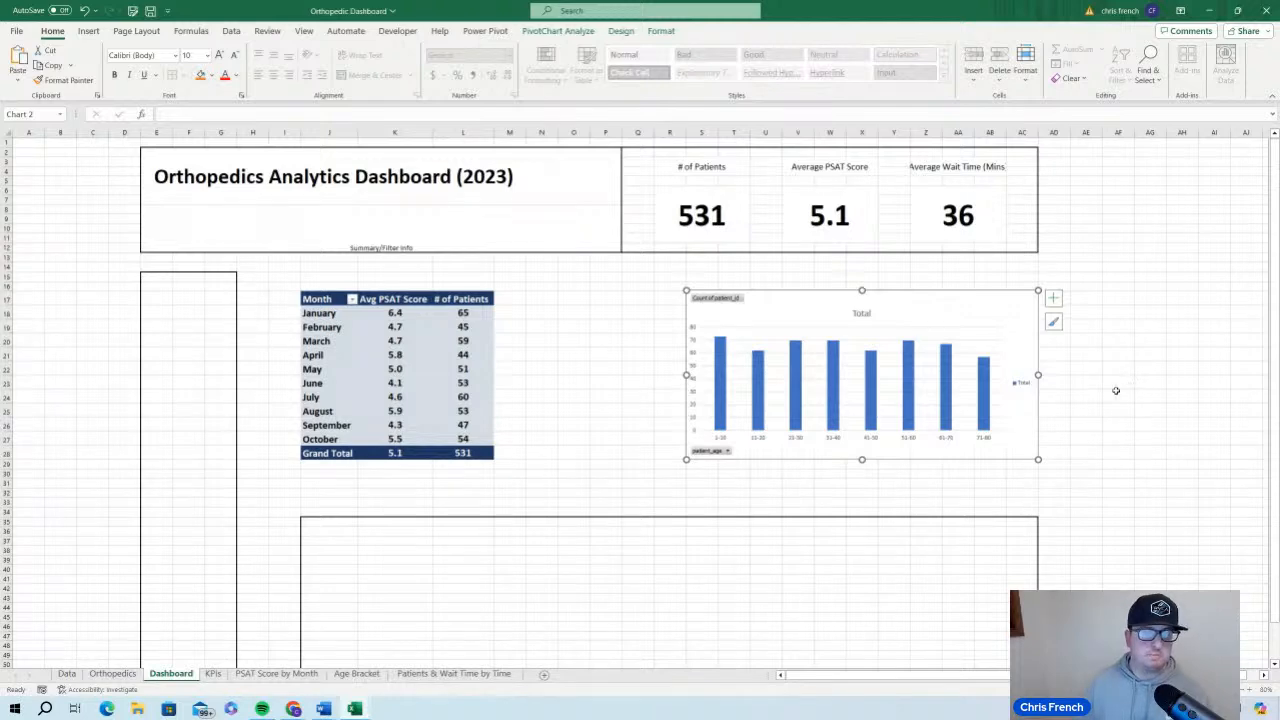
click(912, 266)
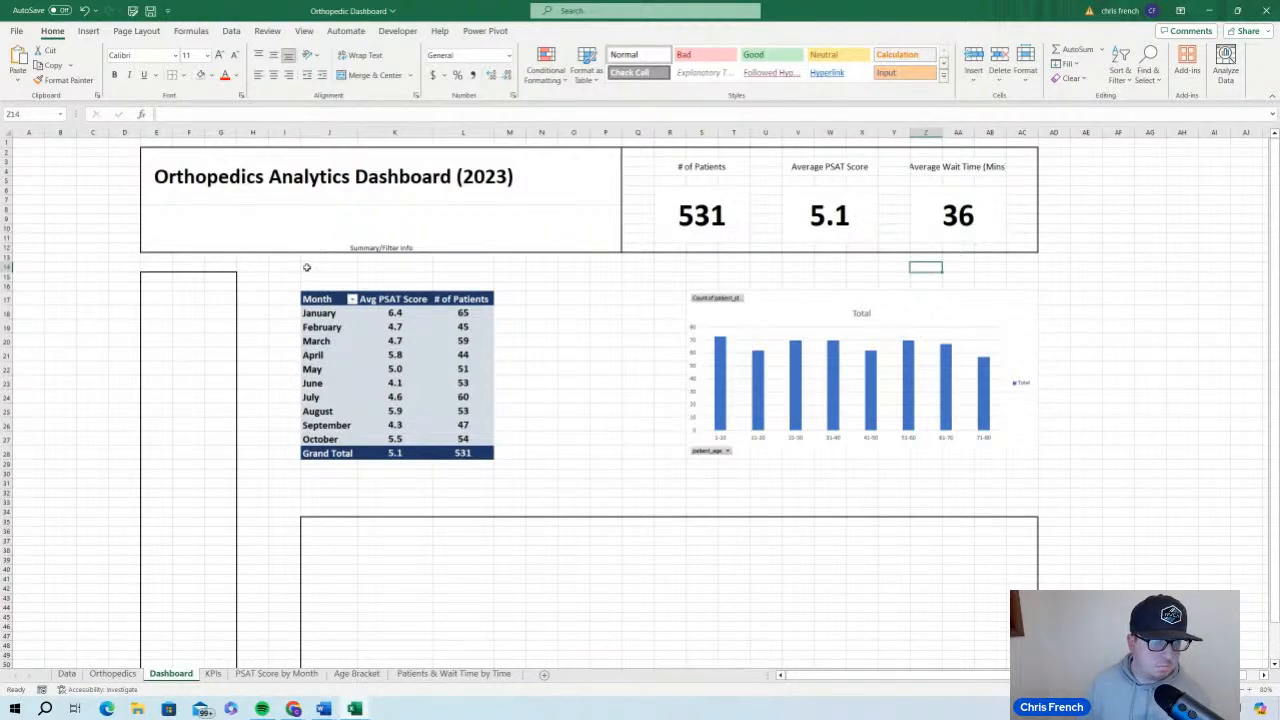
Merge and center cells J14:L15 above the monthly PivotTable
drag(309, 265, 440, 276)
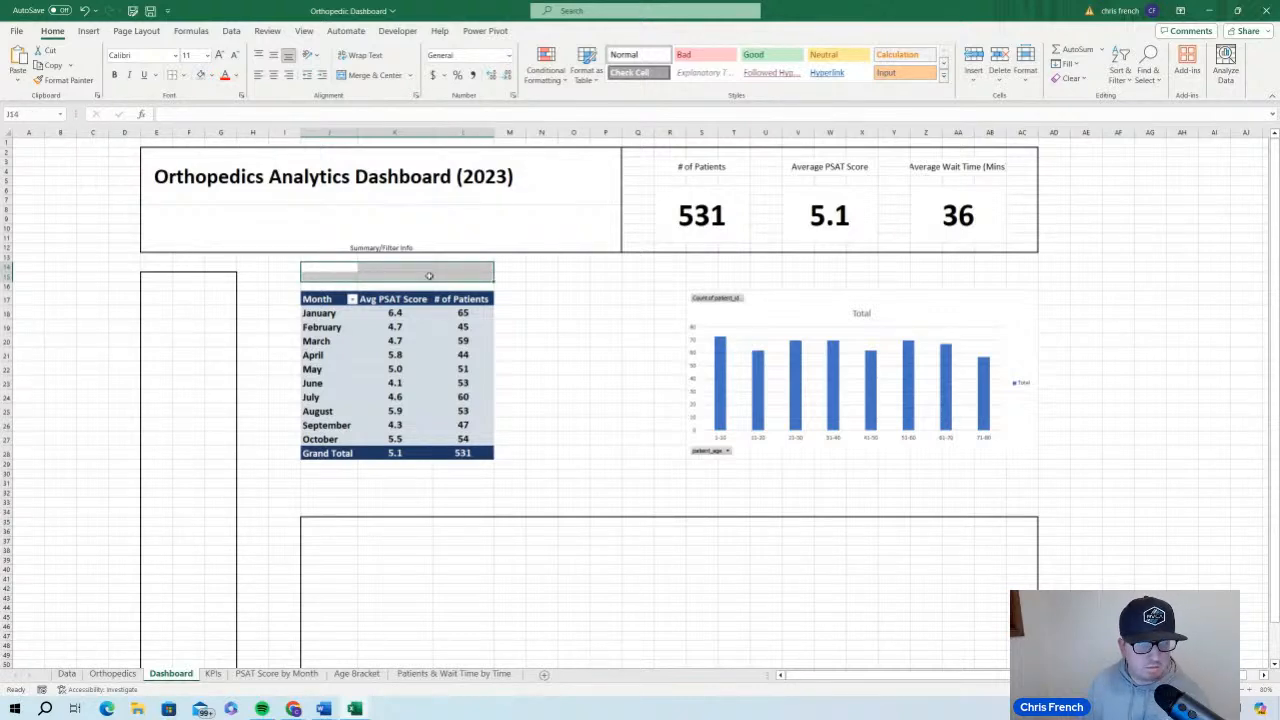
click(389, 76)
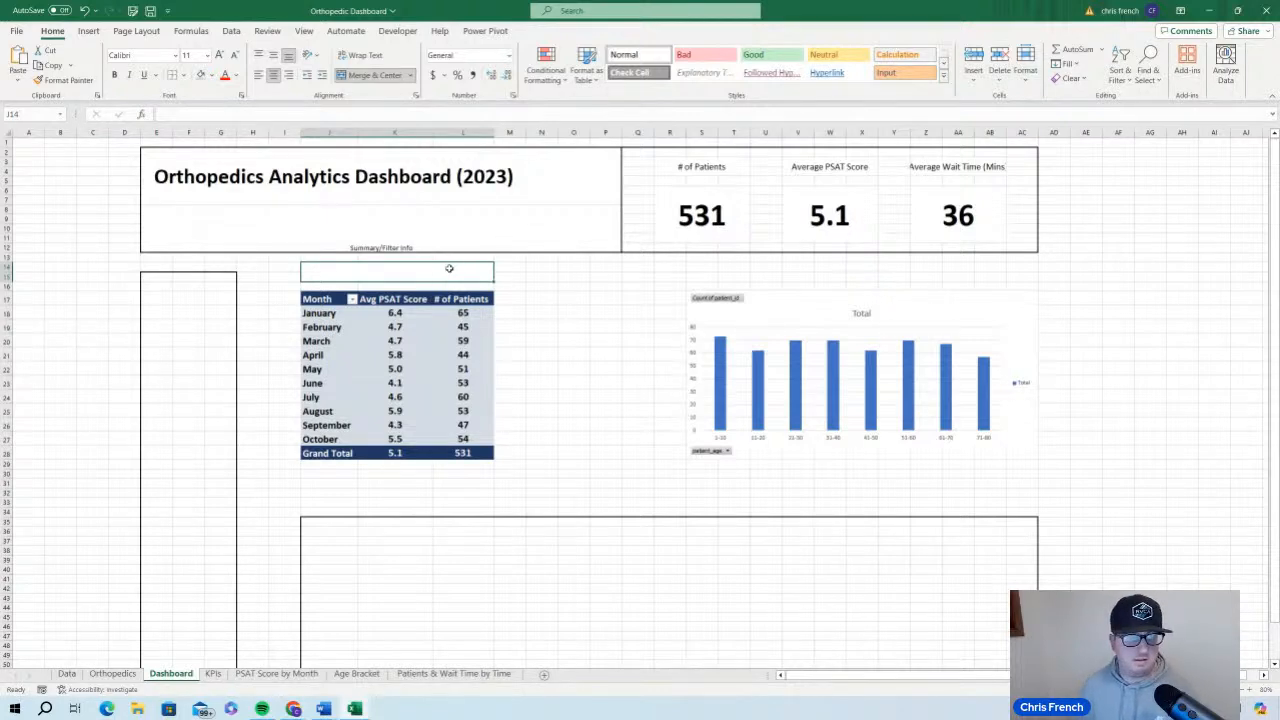
Extend the age bracket chart upward so its top edge lines up with the merged cell at row 14, keeping its bottom edge in place
click(801, 310)
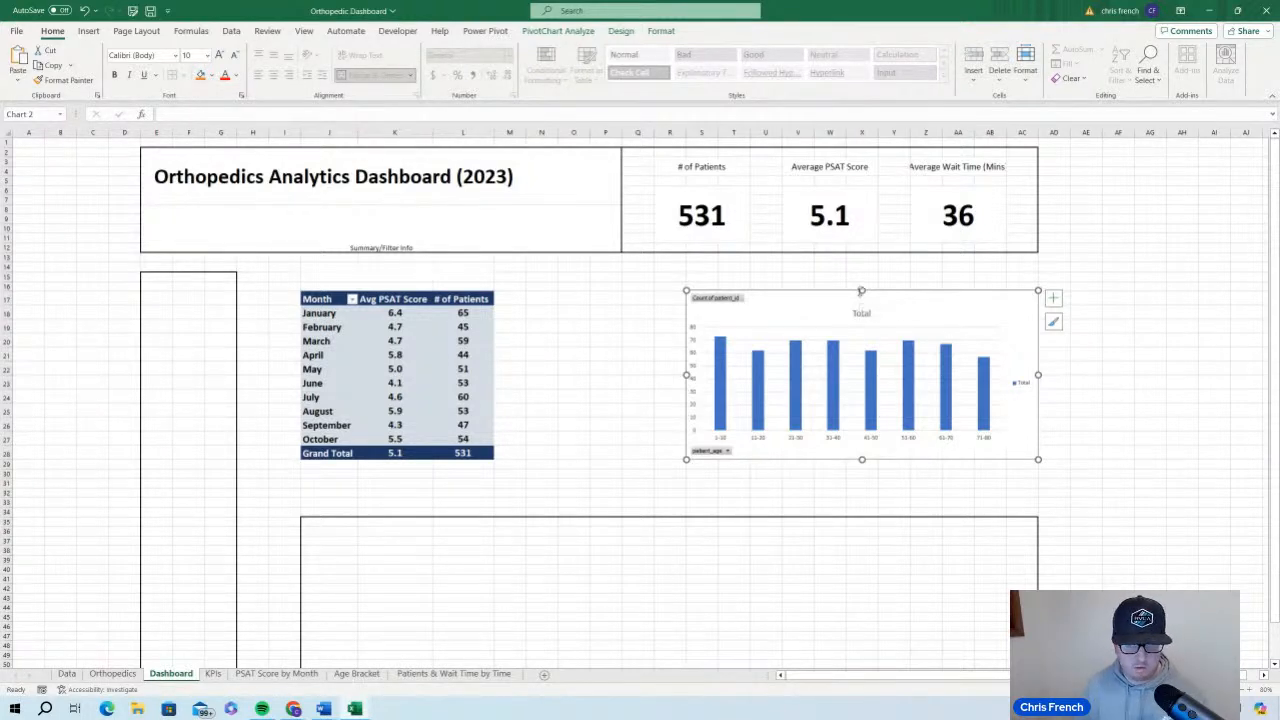
drag(861, 291, 863, 267)
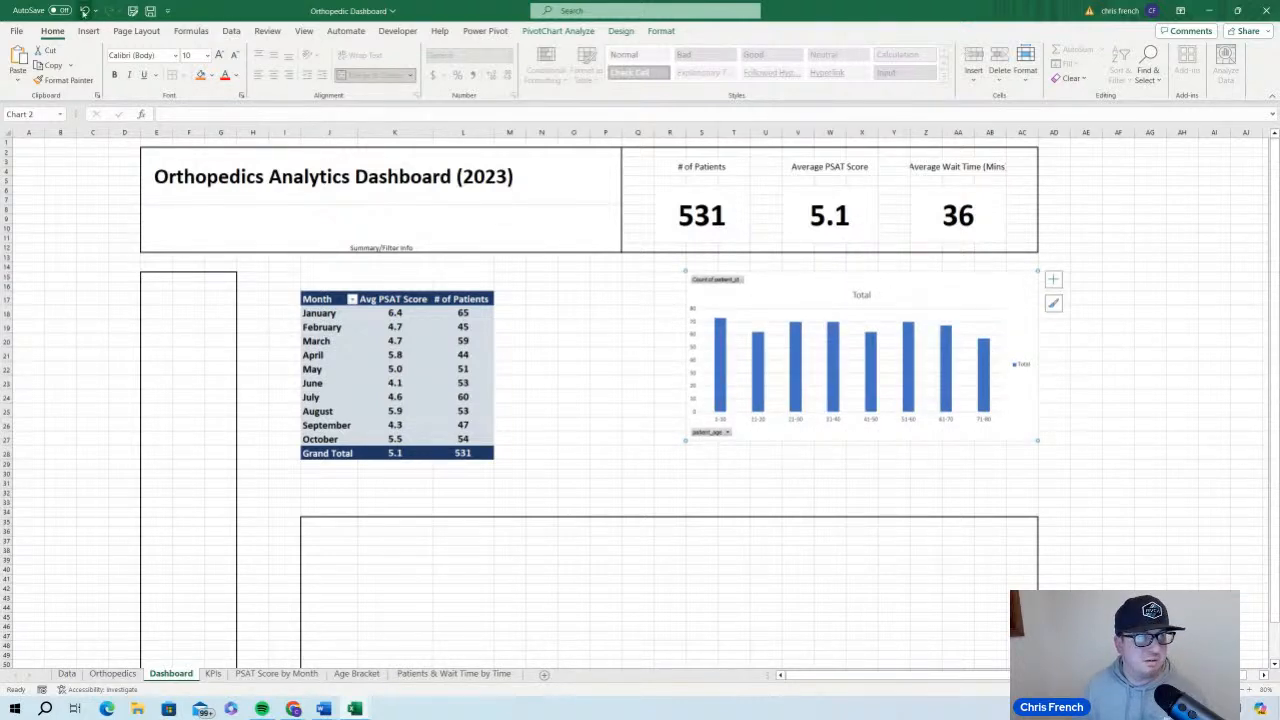
key(ctrl+z)
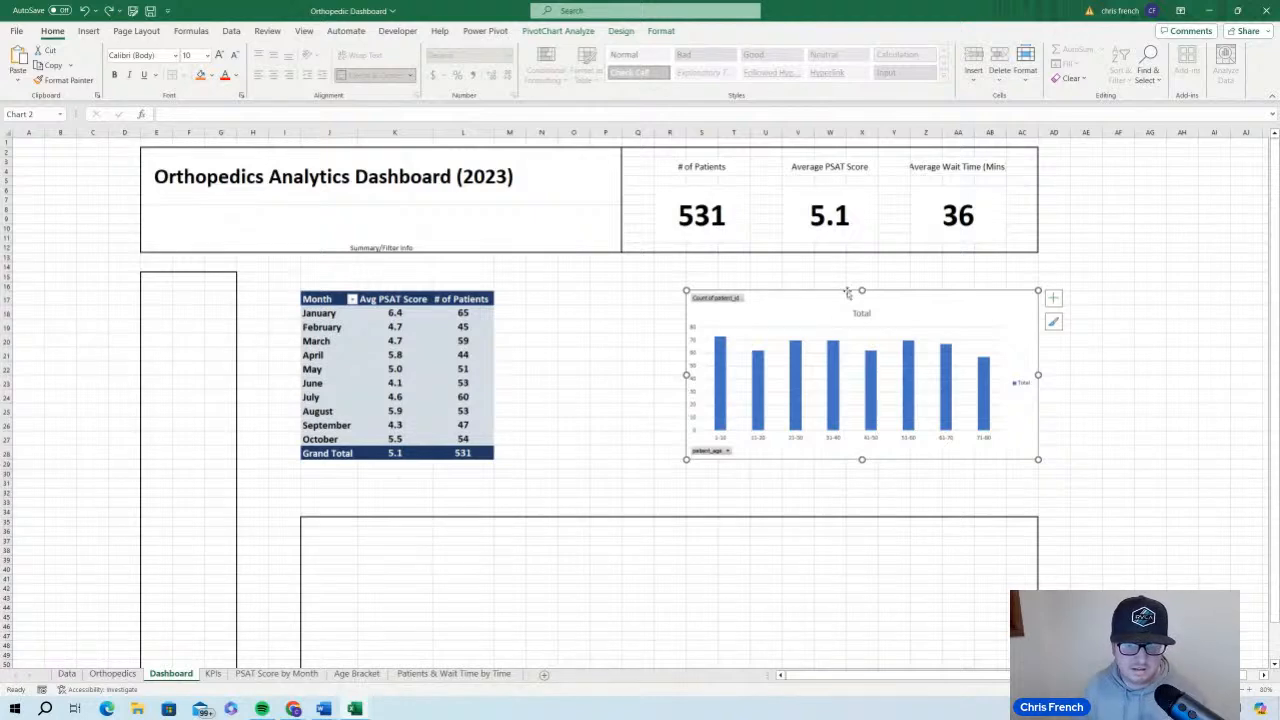
drag(861, 290, 860, 264)
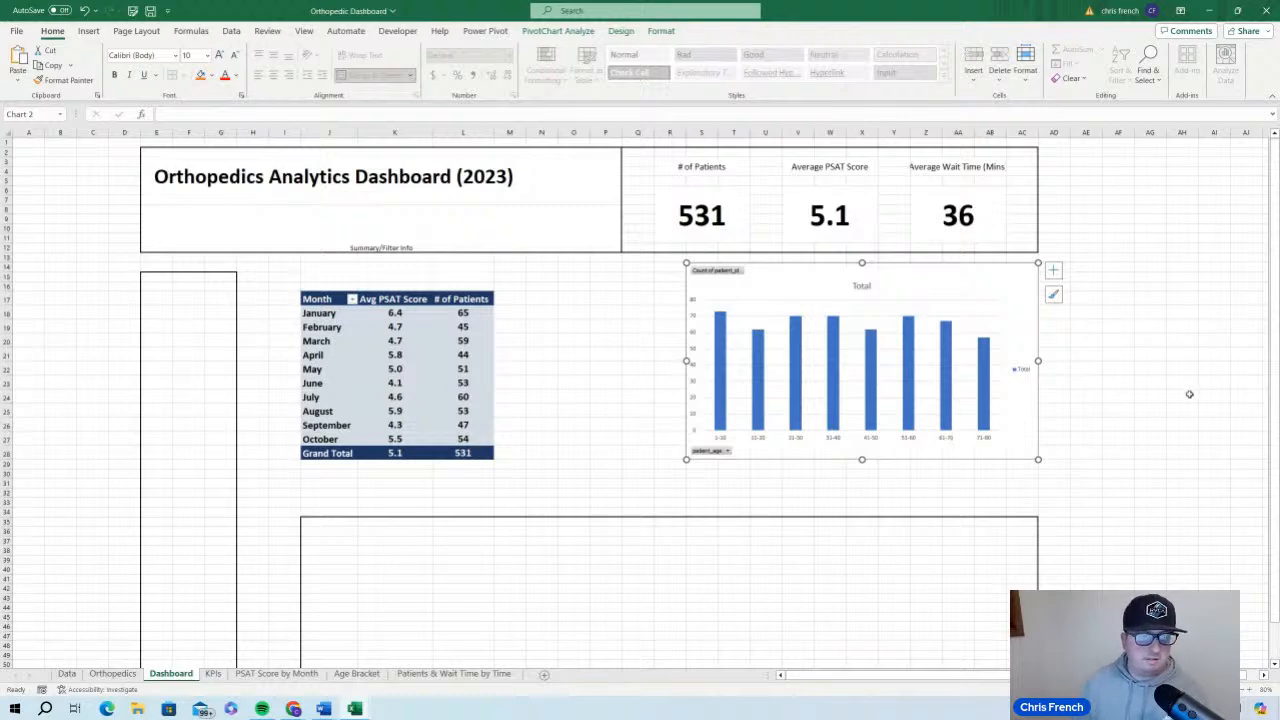
Enter the heading "What was our Average Patient Score?" in the merged cell above the monthly PivotTable
click(401, 271)
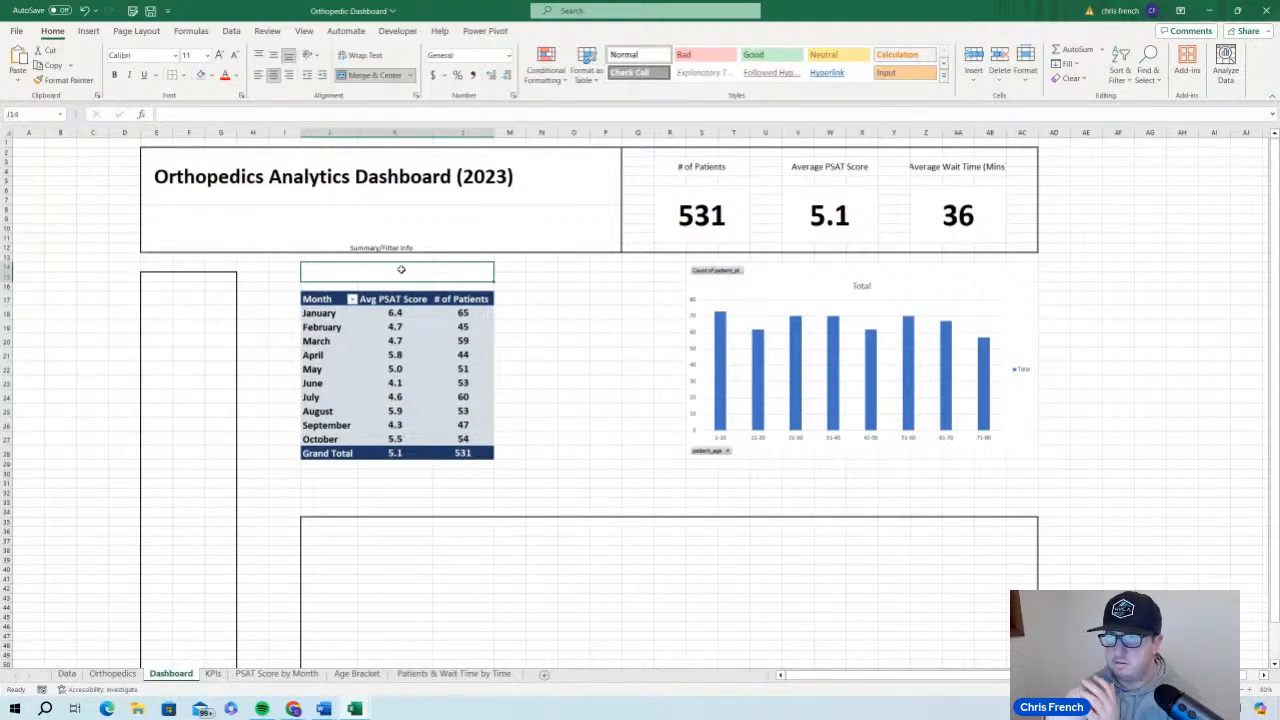
text(Wh)
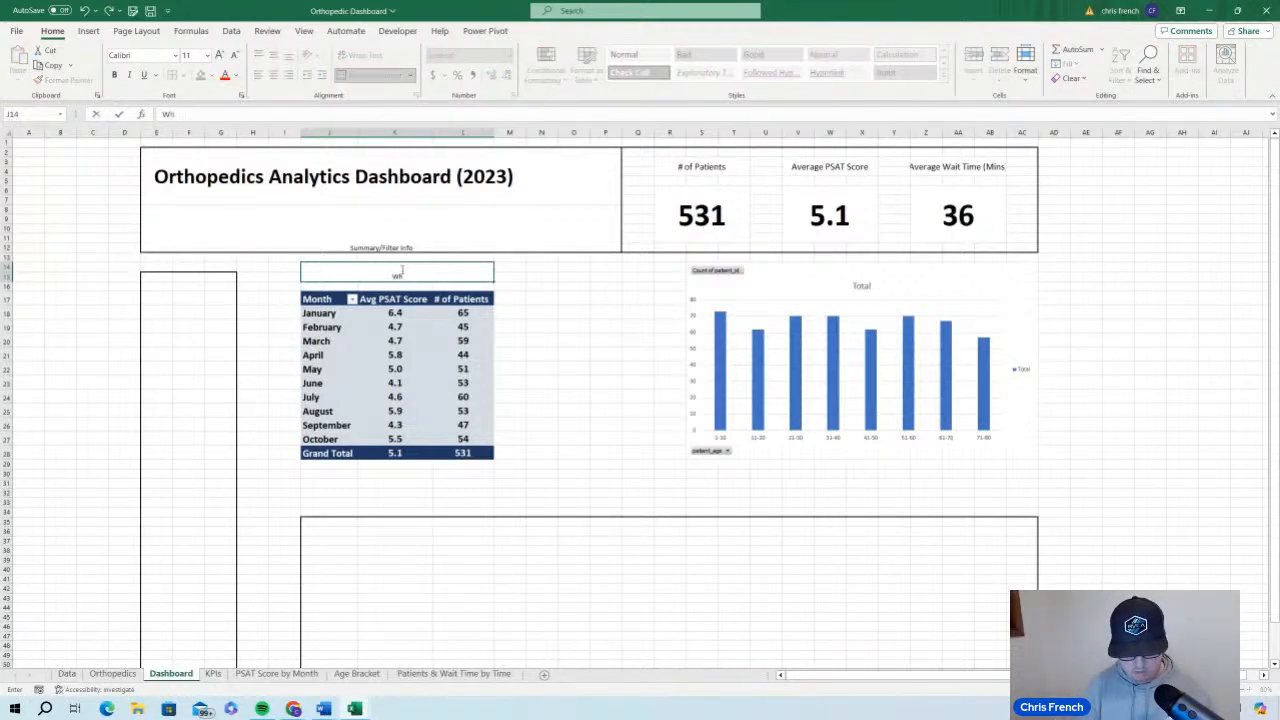
text(at was our)
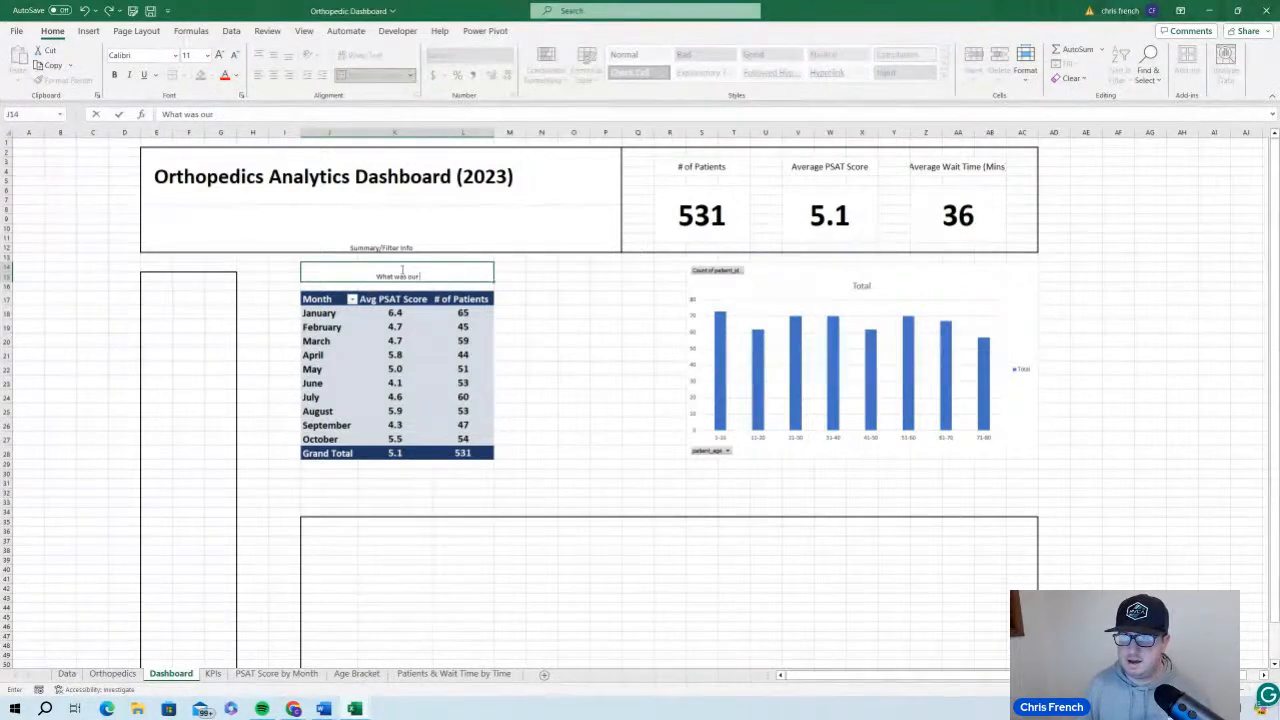
text( Ave)
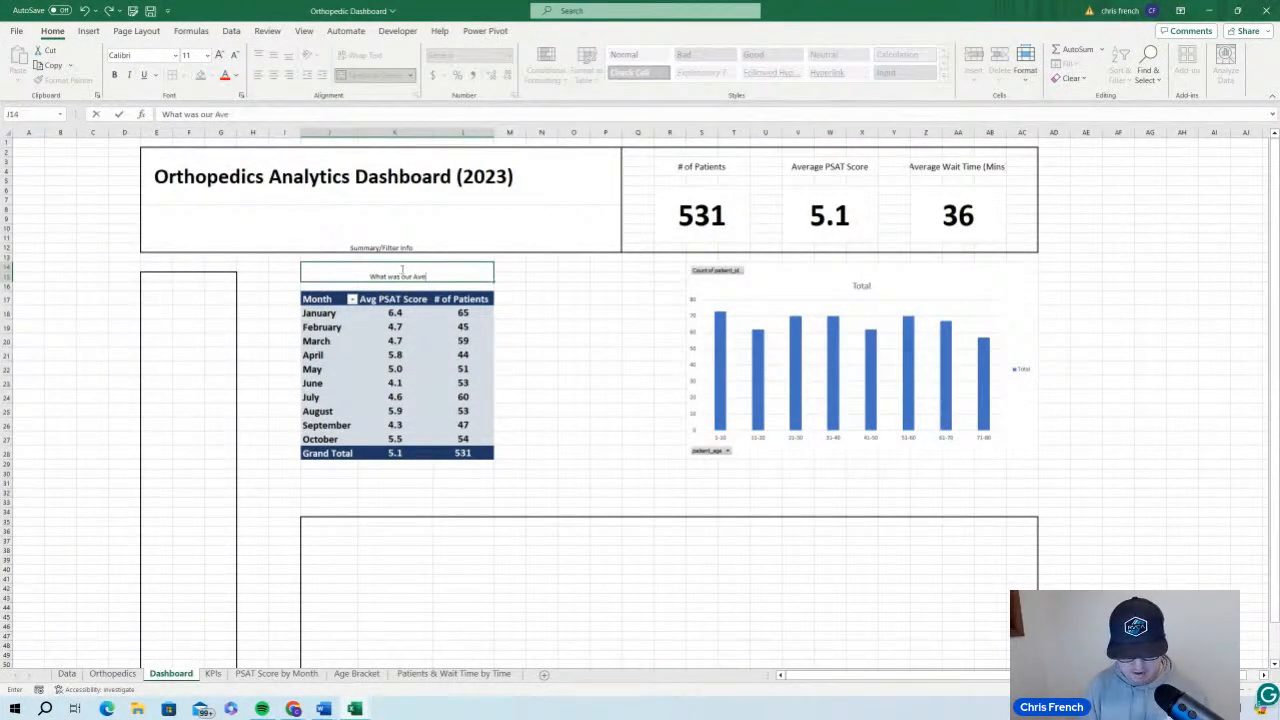
text(rage Patie)
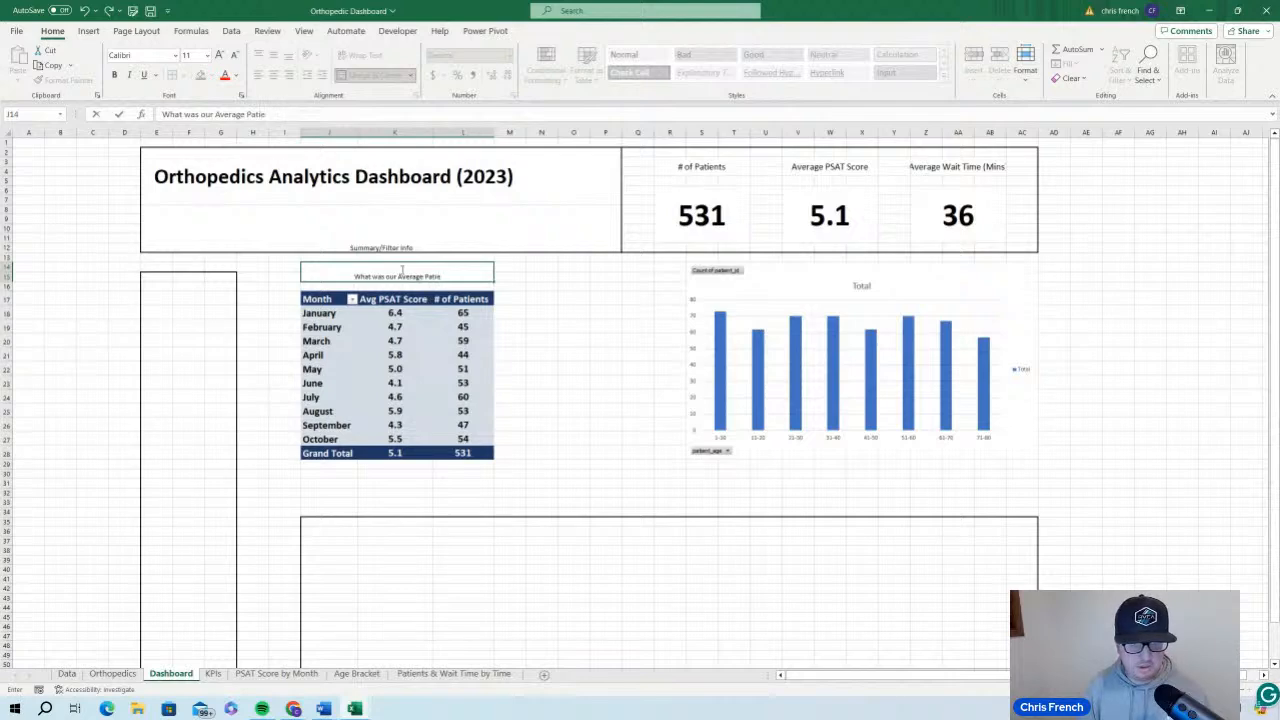
text(nt Score)
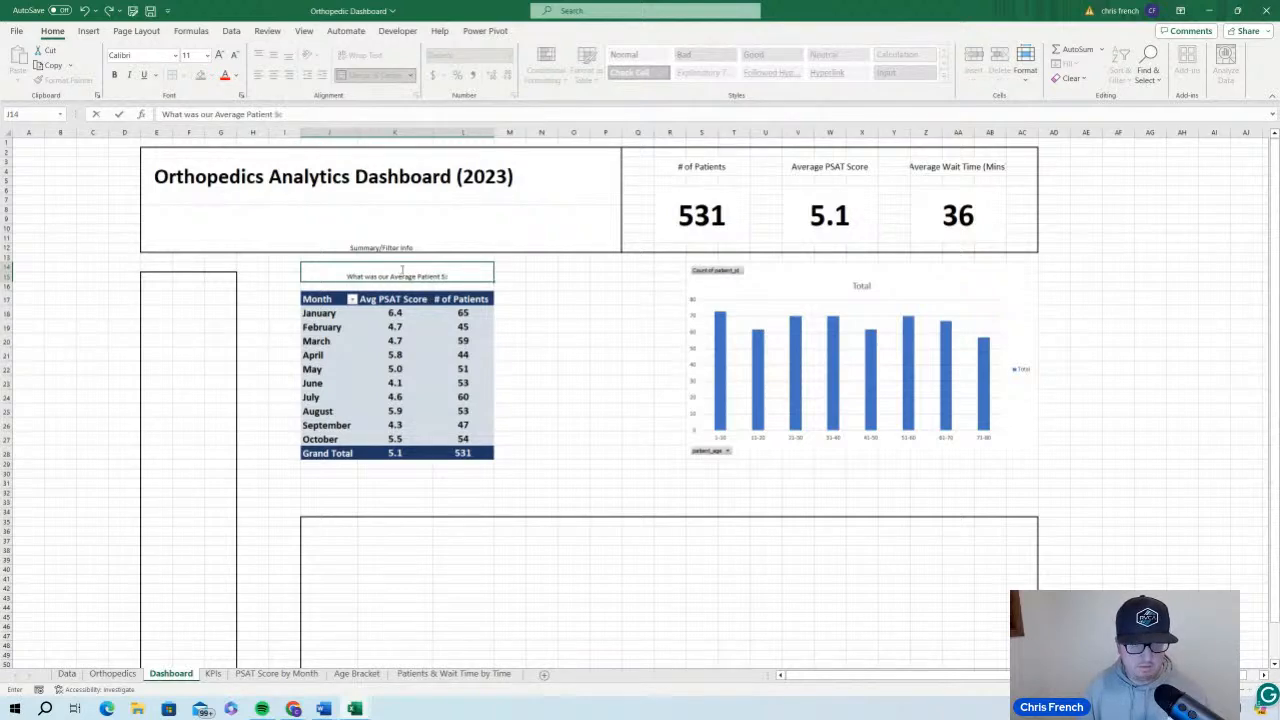
key(BackSpace)
key(BackSpace)
key(BackSpace)
key(BackSpace)
key(BackSpace)
key(BackSpace)
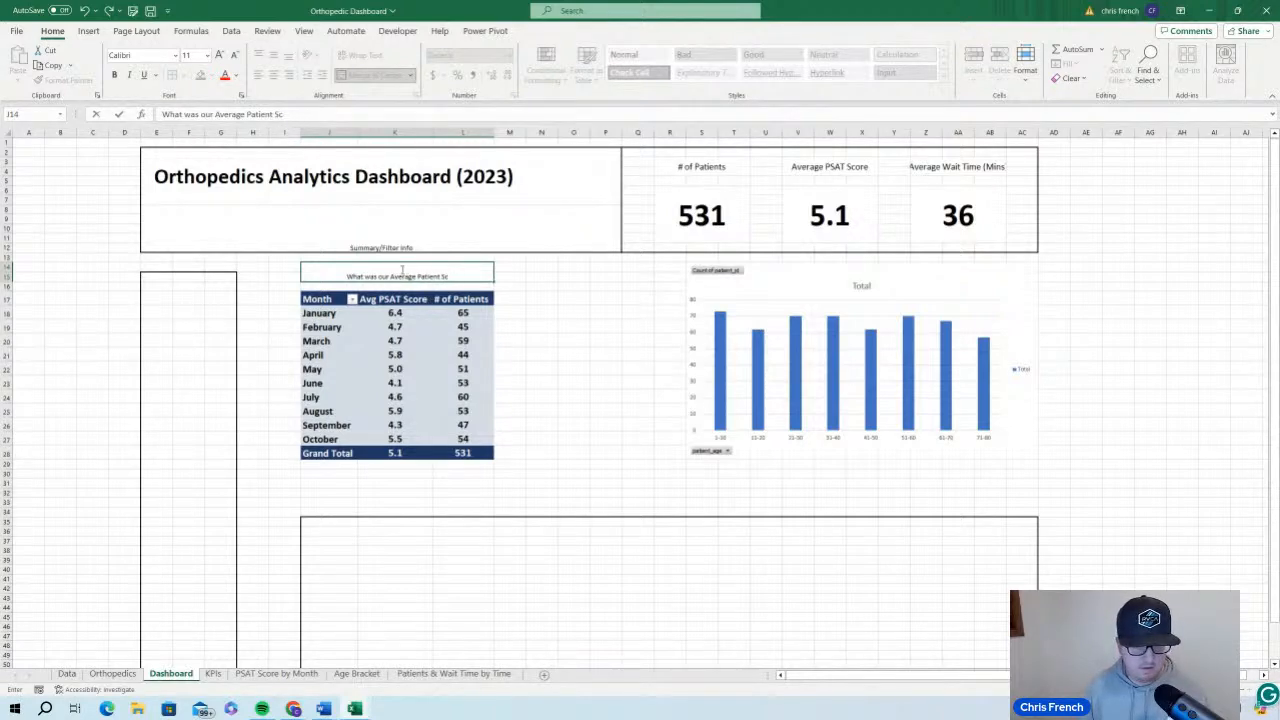
text(Score?)
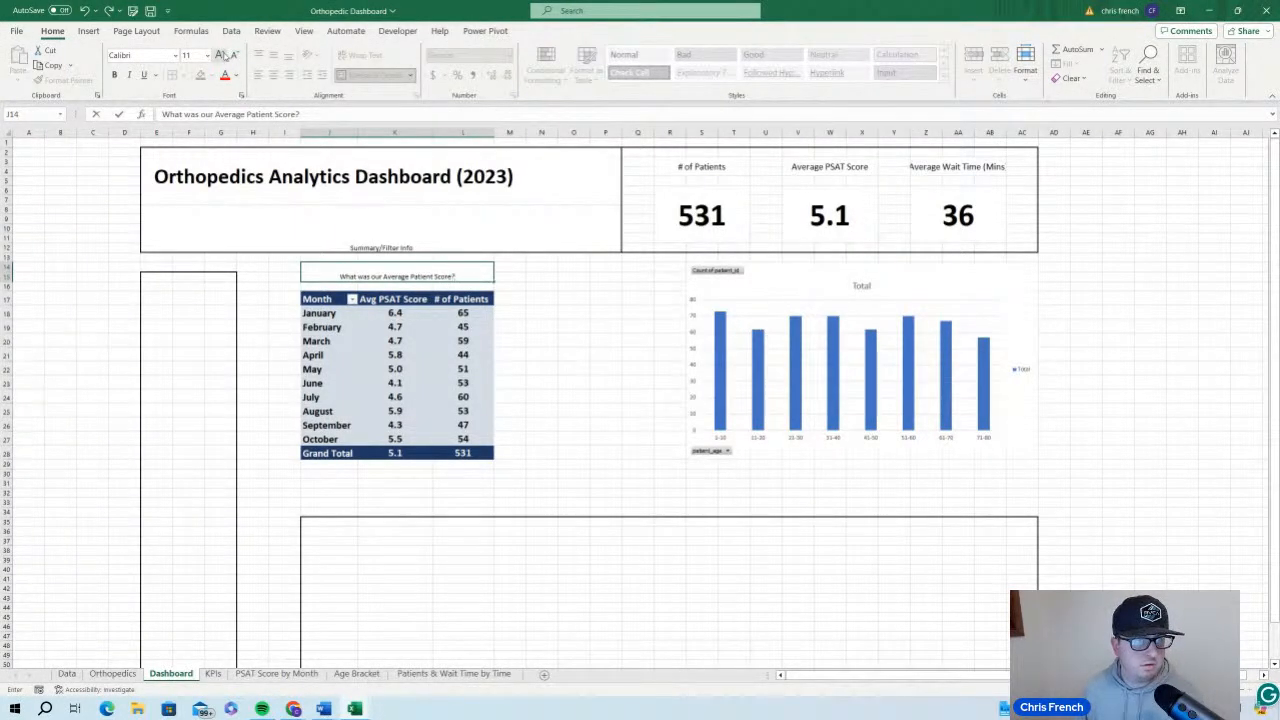
click(541, 331)
Middle-align the heading above the monthly PivotTable vertically and increase its font size to 16
click(469, 275)
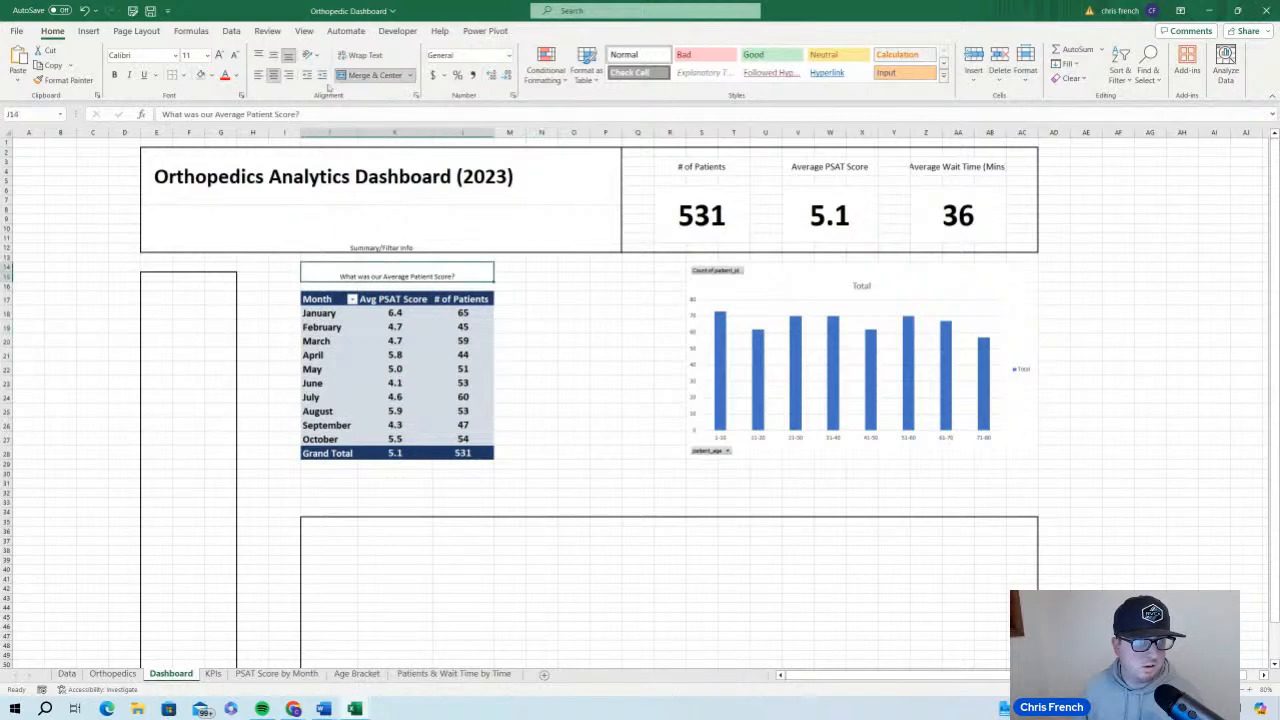
click(273, 55)
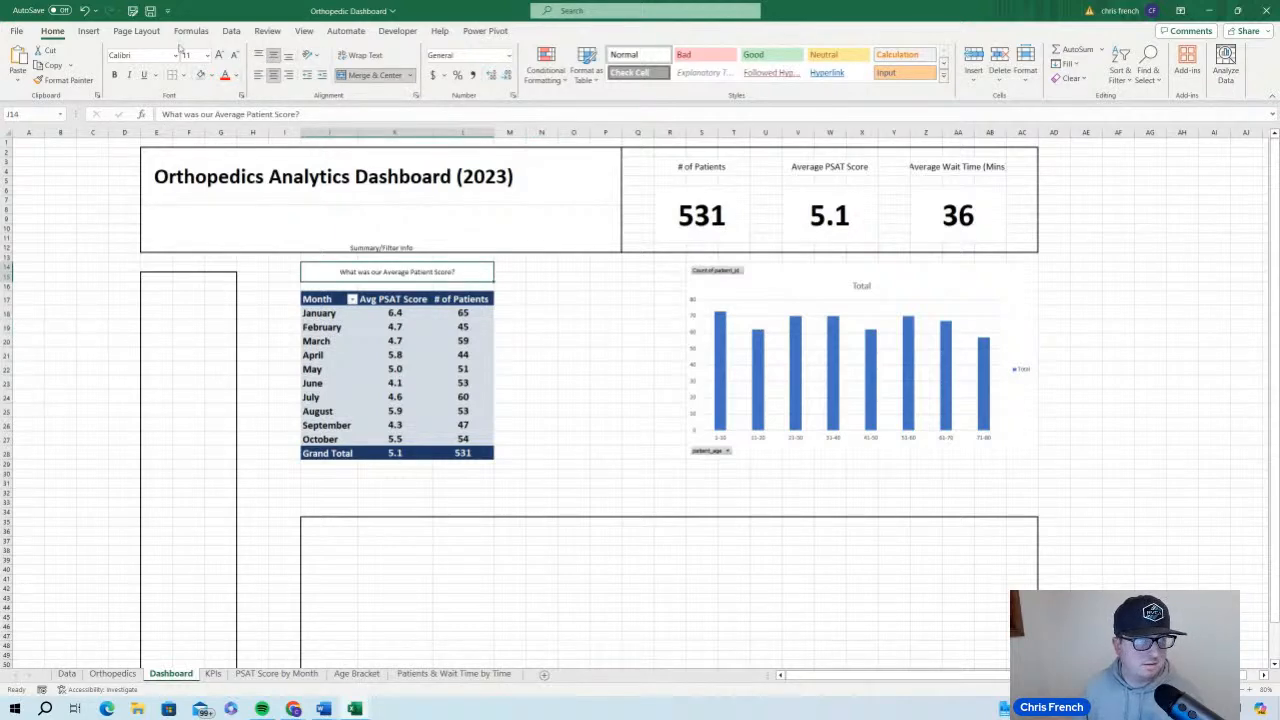
click(220, 54)
click(220, 54)
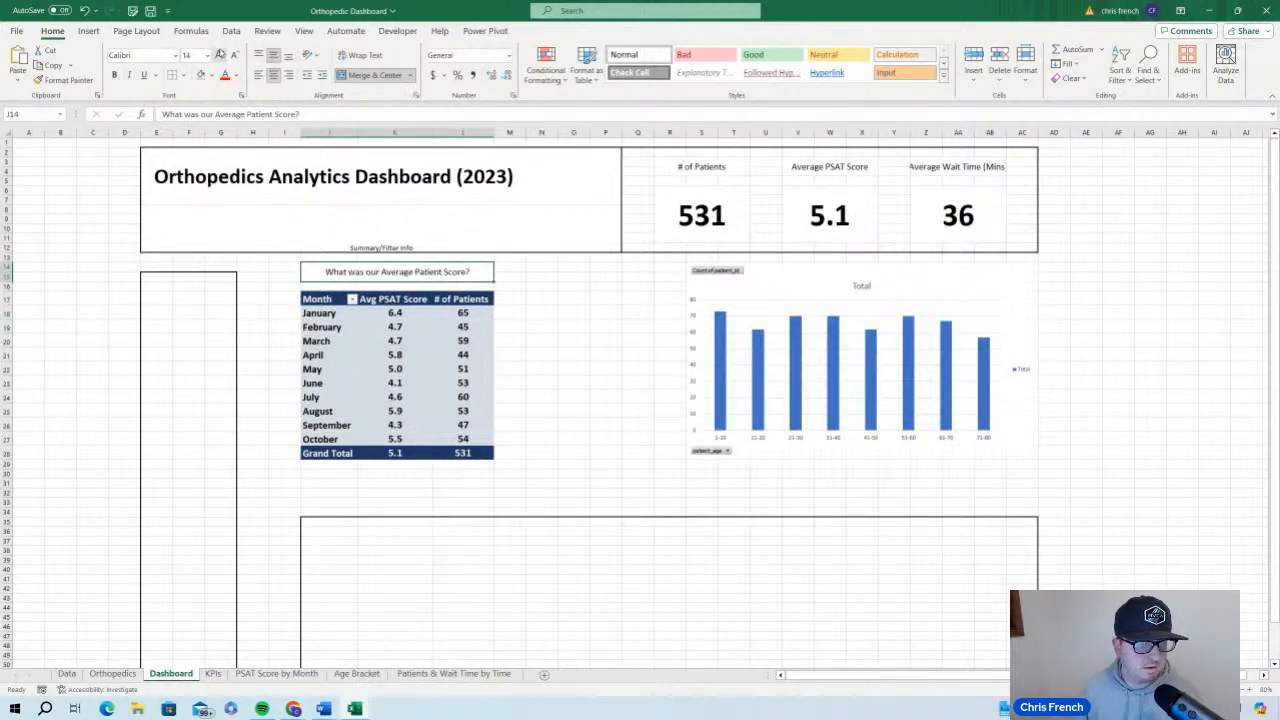
click(220, 54)
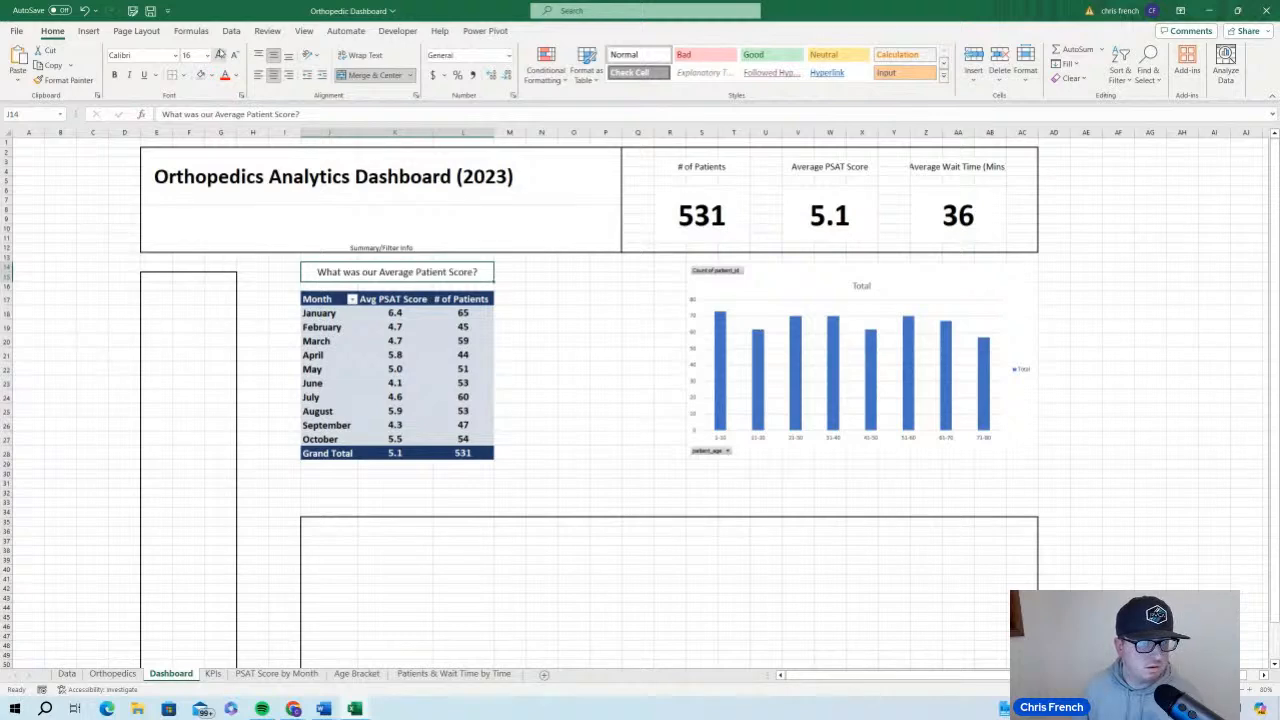
click(522, 297)
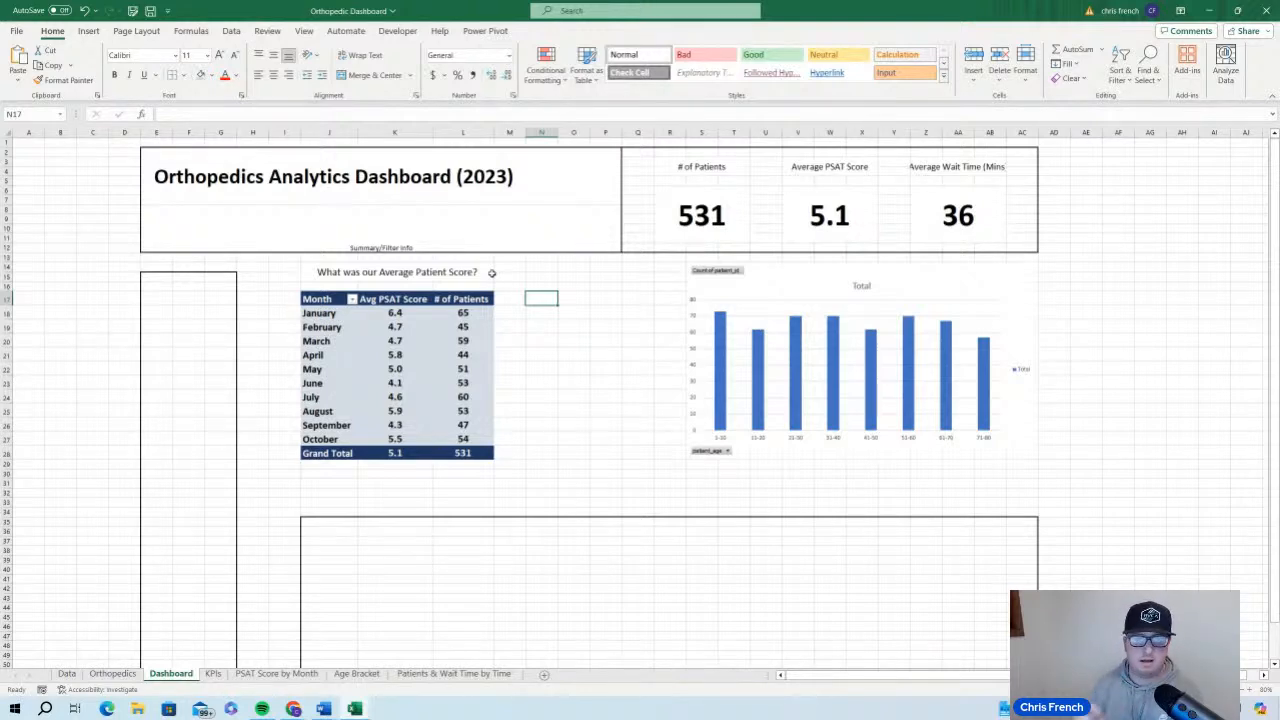
Make only the words "Average Patient Score" bold in the heading above the monthly PivotTable
click(440, 270)
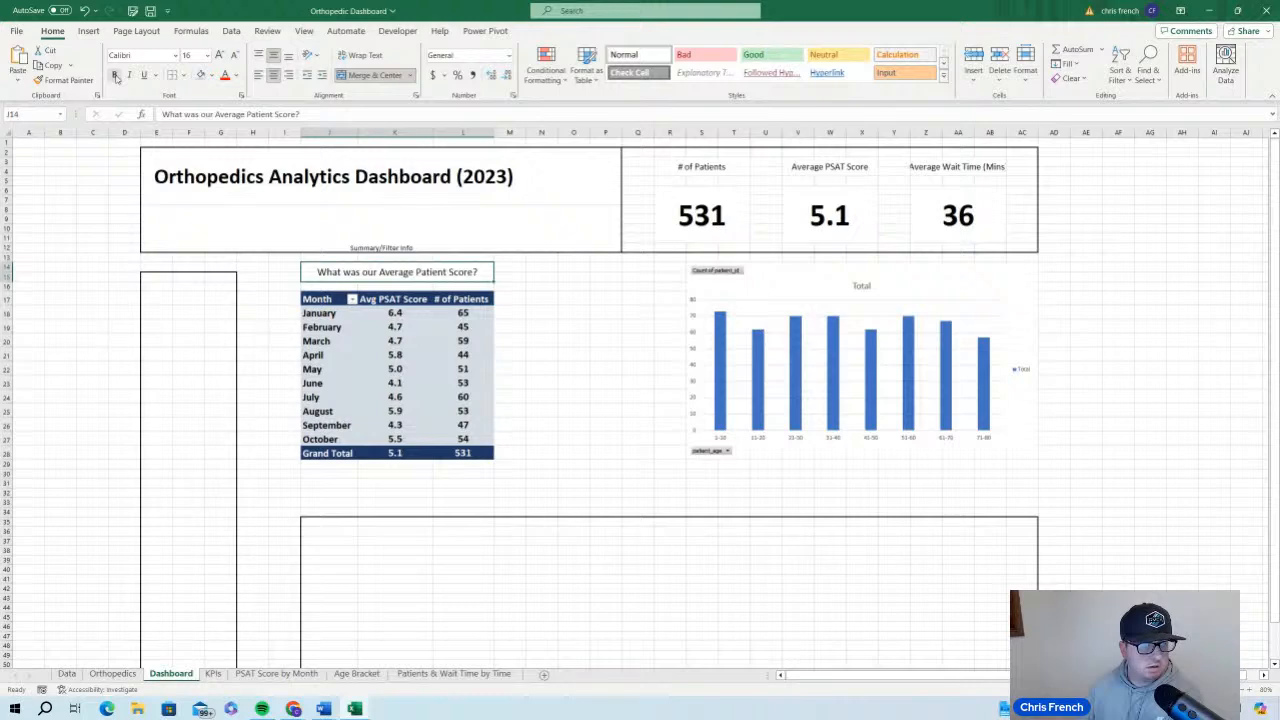
double_click(381, 272)
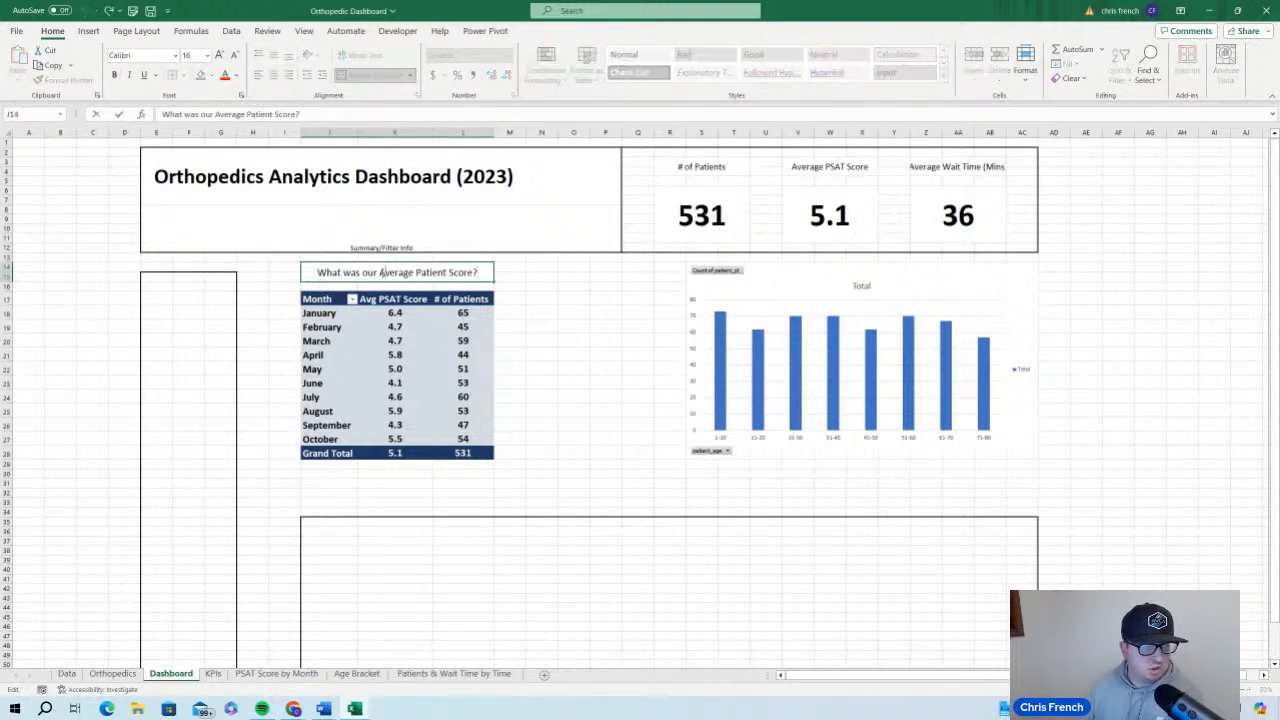
drag(381, 272, 476, 272)
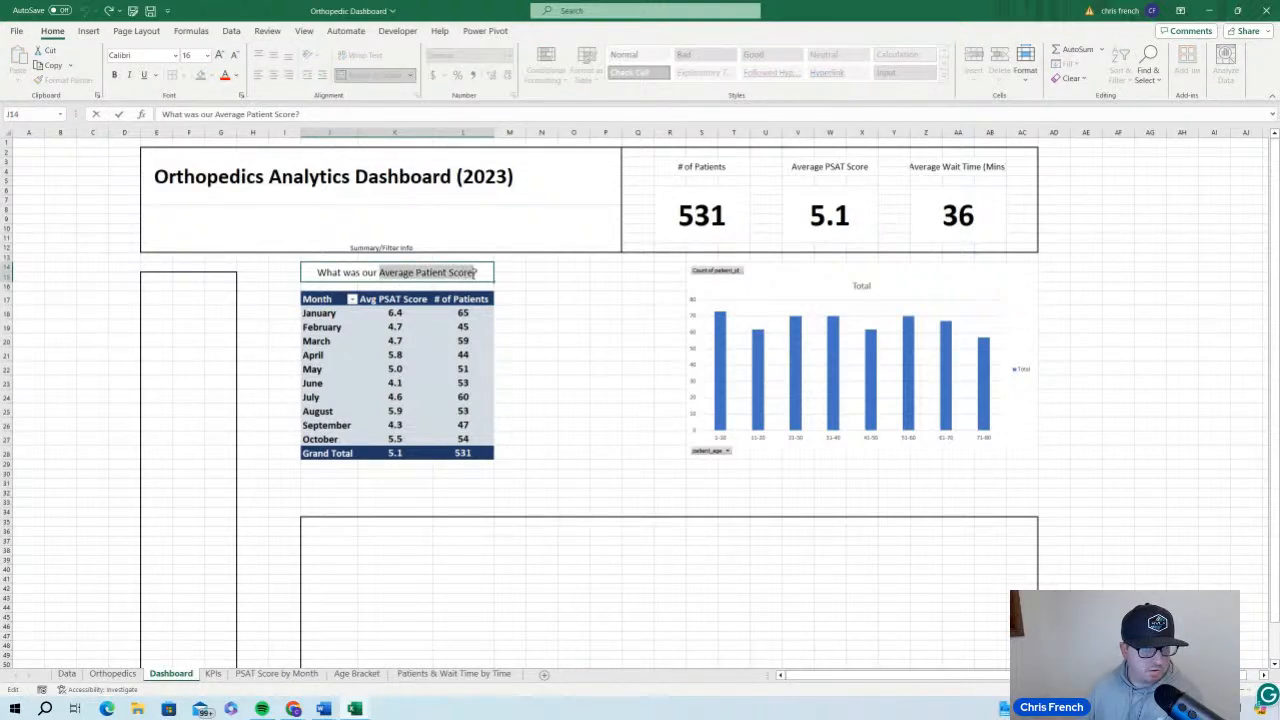
click(115, 76)
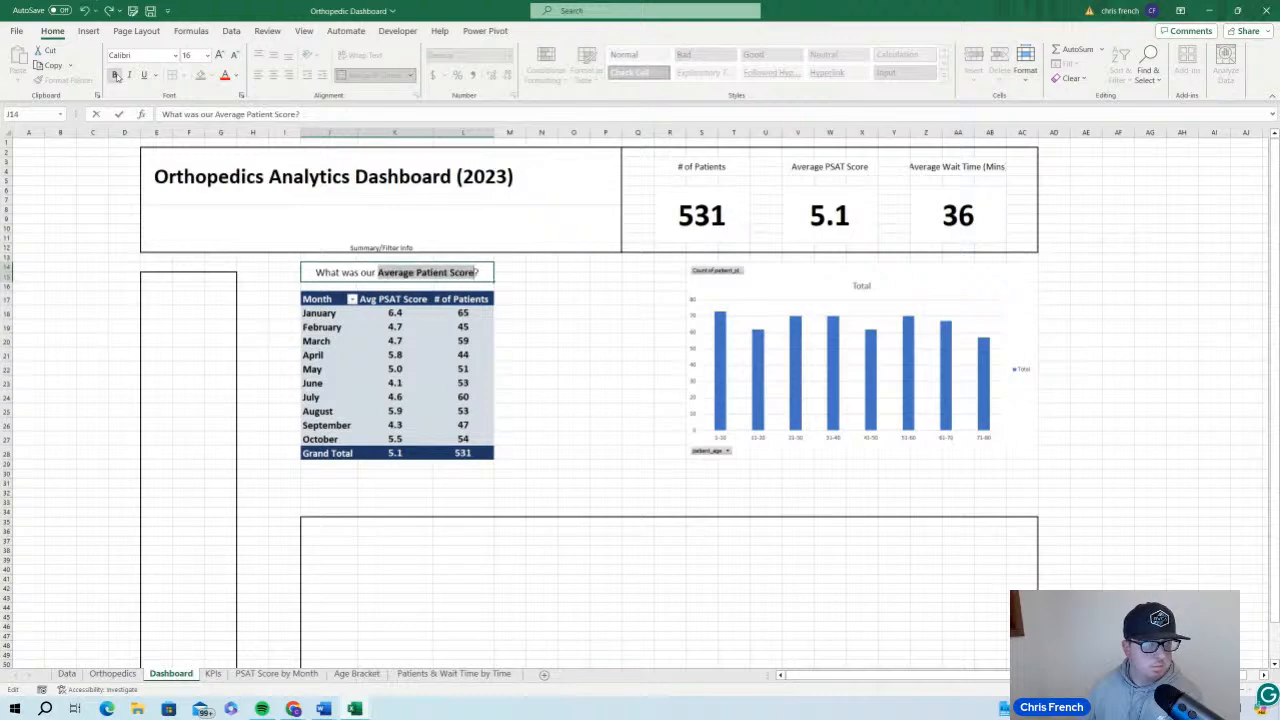
click(573, 300)
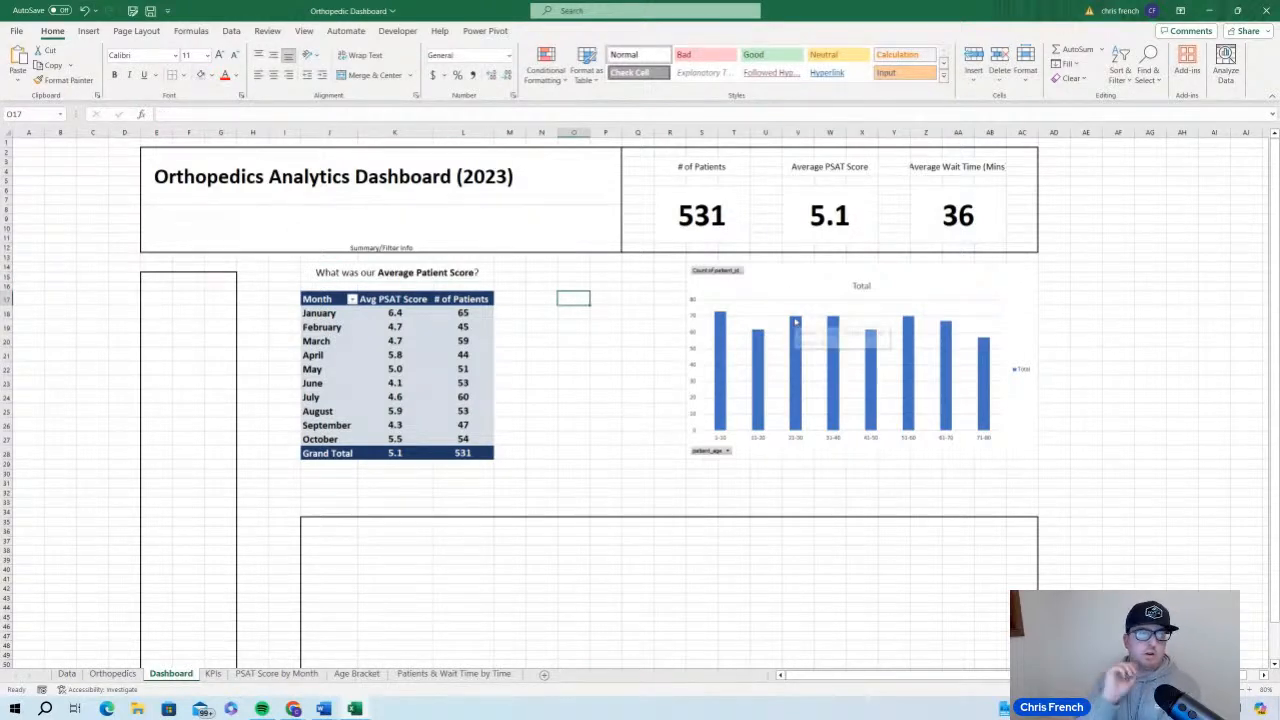
mouse_move(796, 322)
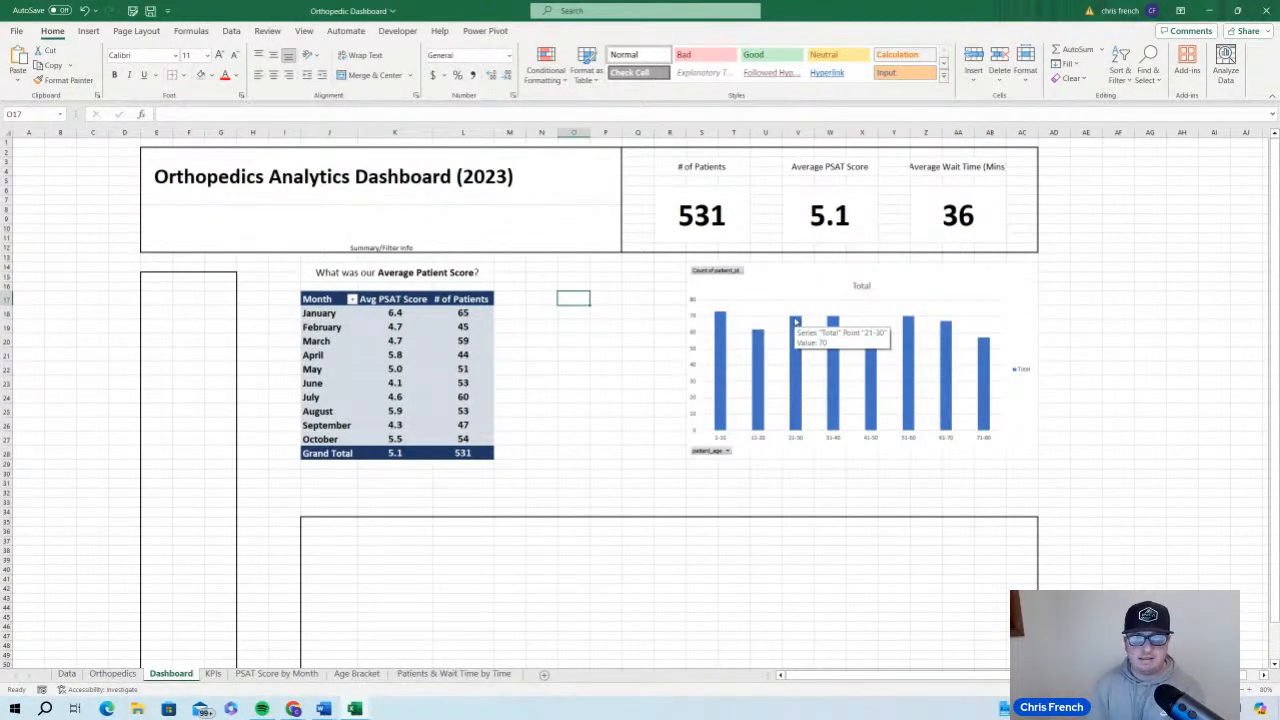
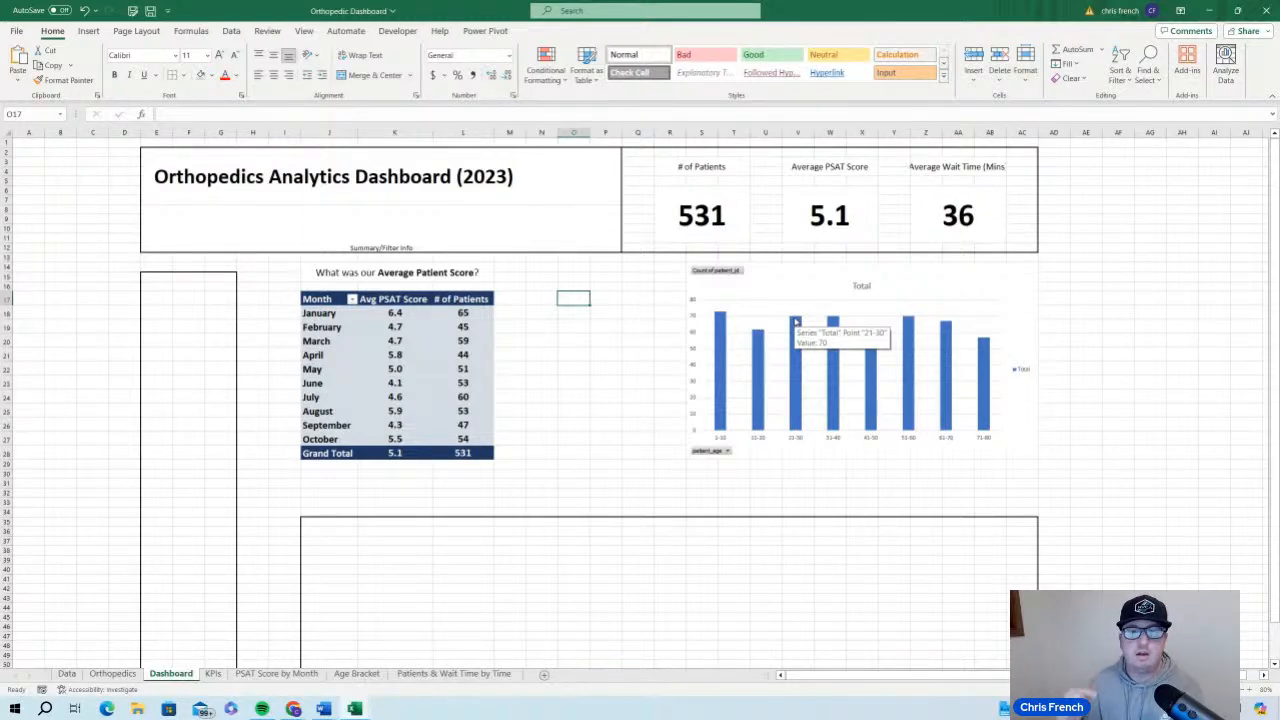
Delete the legend from the age bracket chart and hide all of its field buttons
click(861, 286)
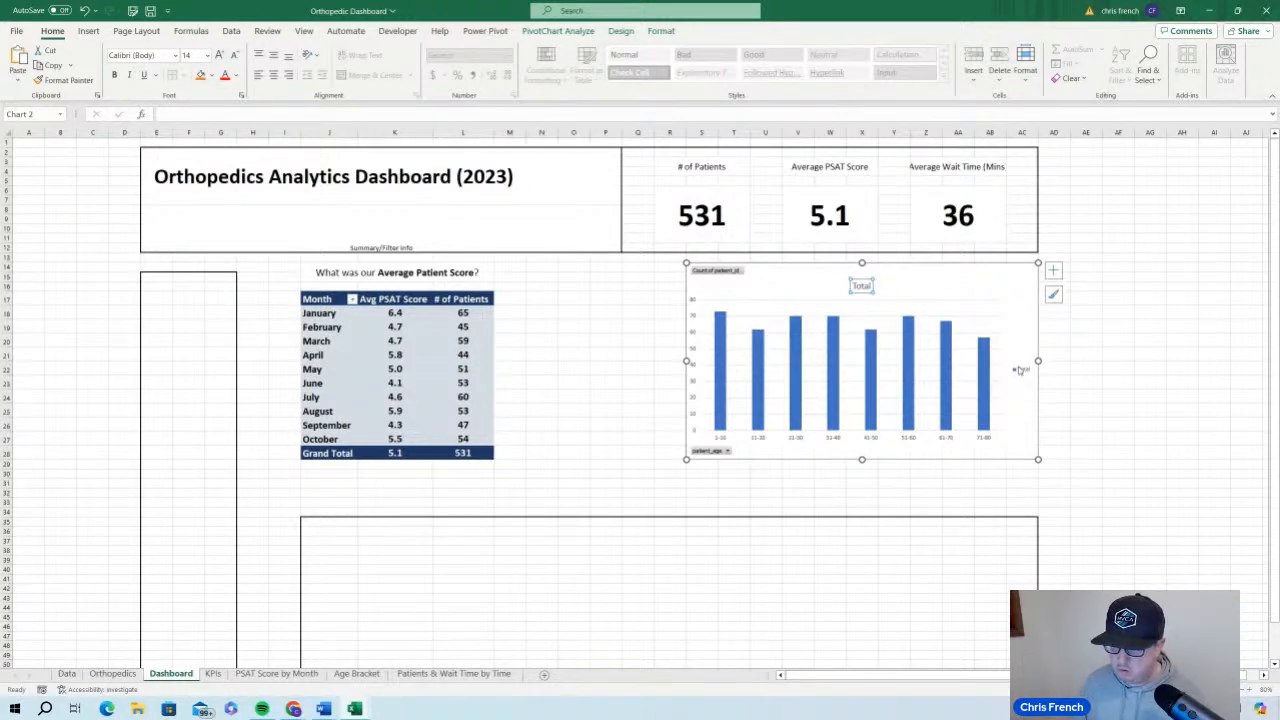
click(1020, 370)
right_click(1020, 370)
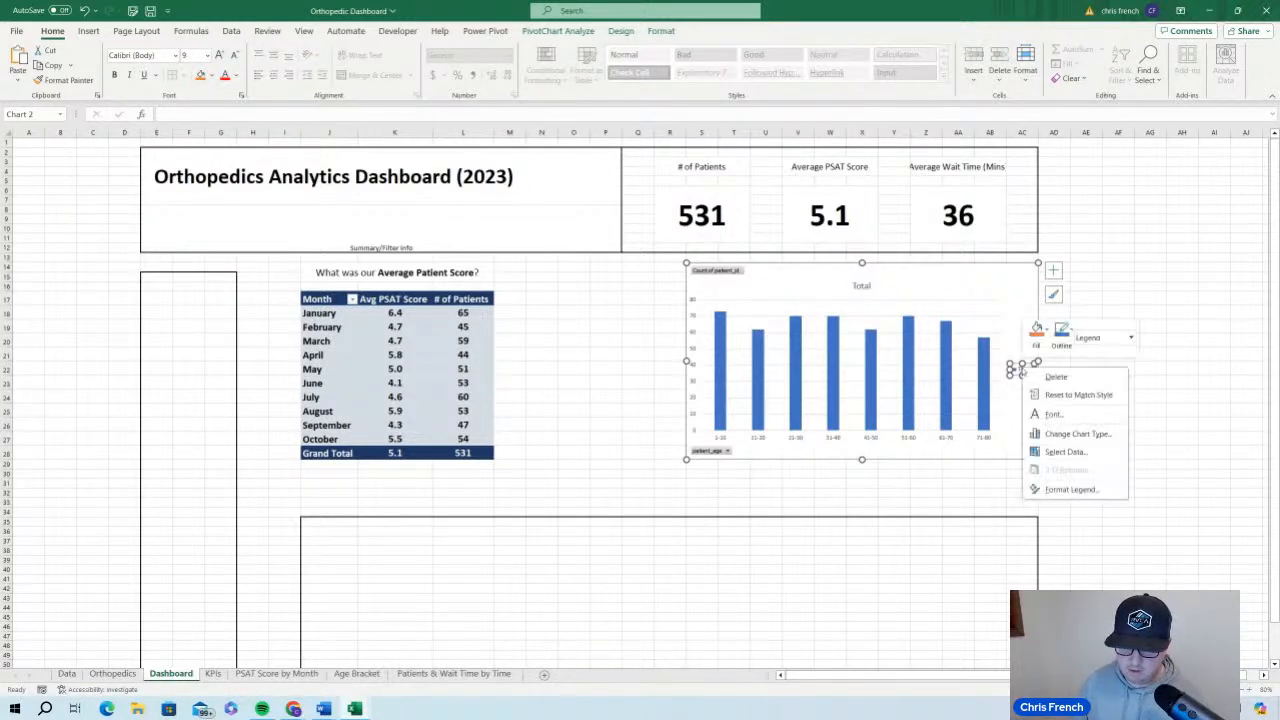
click(1054, 379)
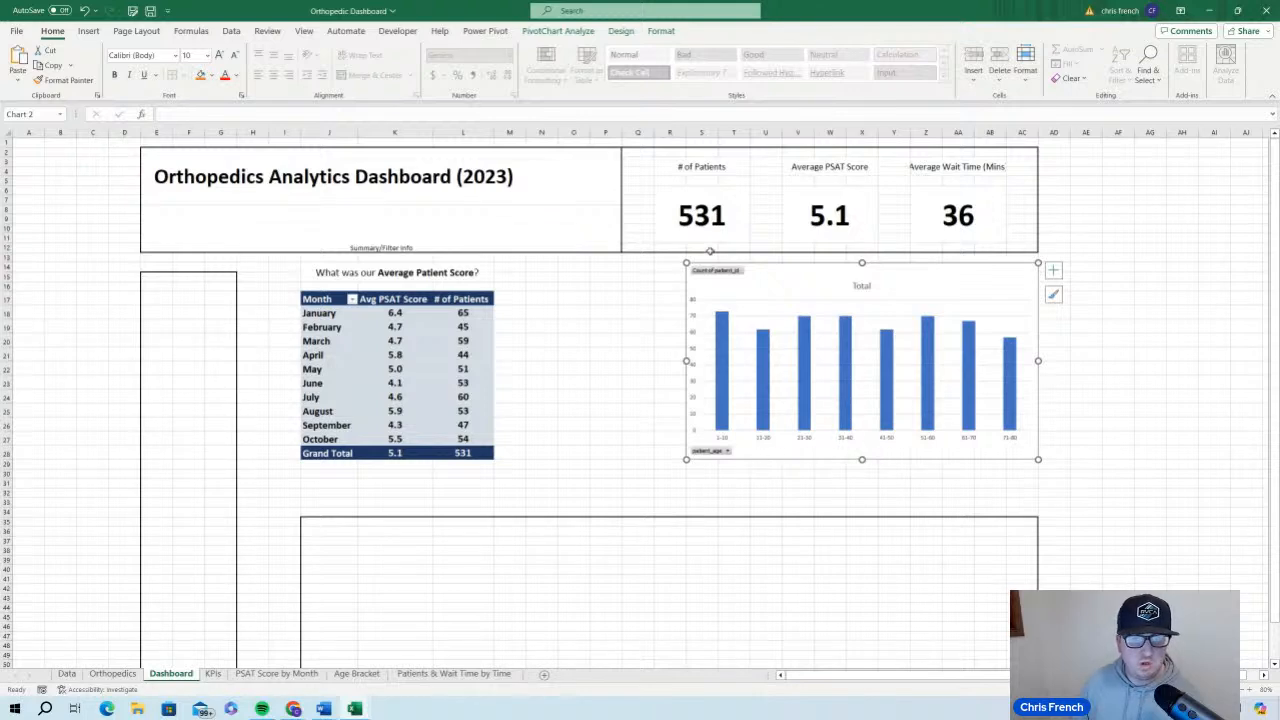
right_click(735, 277)
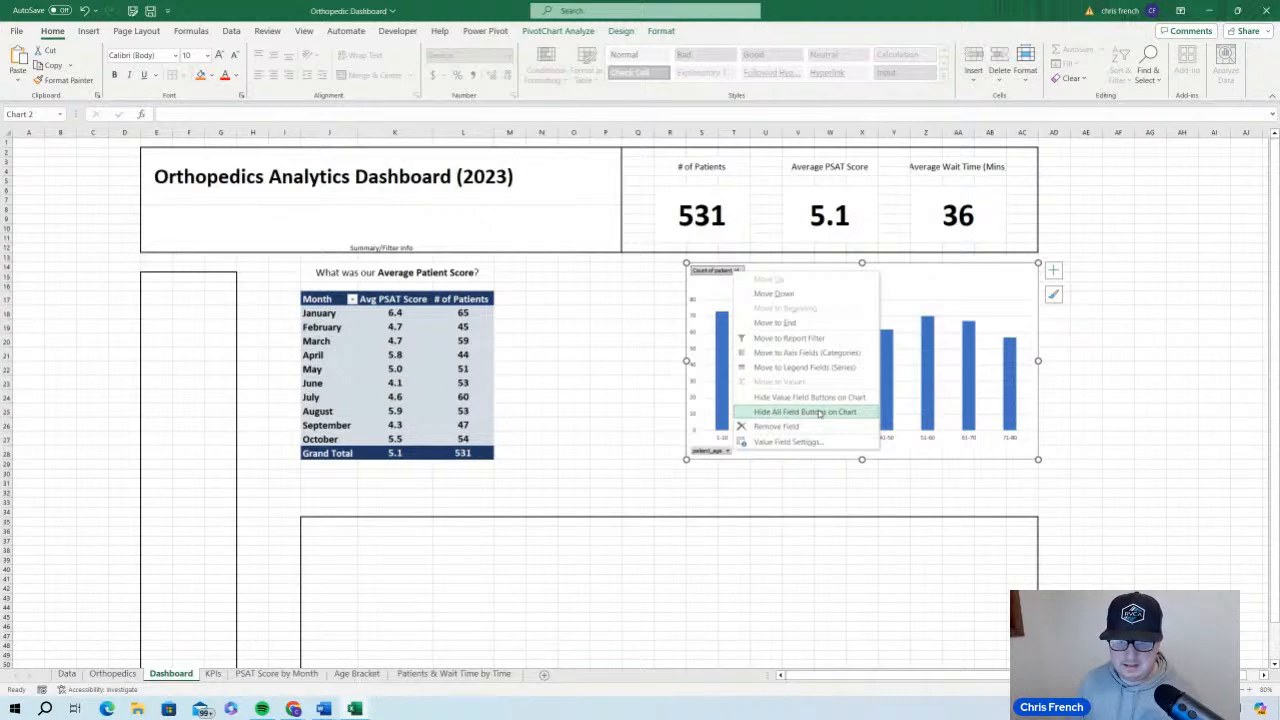
click(819, 412)
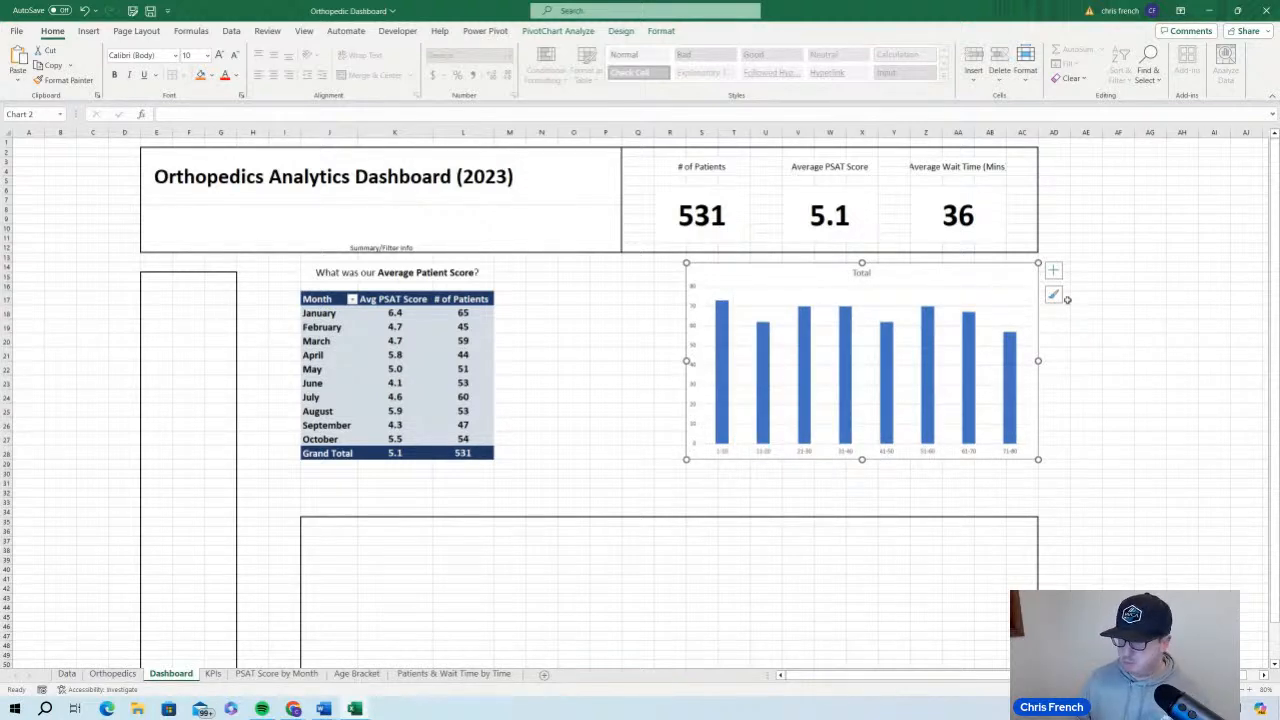
Remove the horizontal gridlines and the vertical value axis from the age bracket chart
click(887, 291)
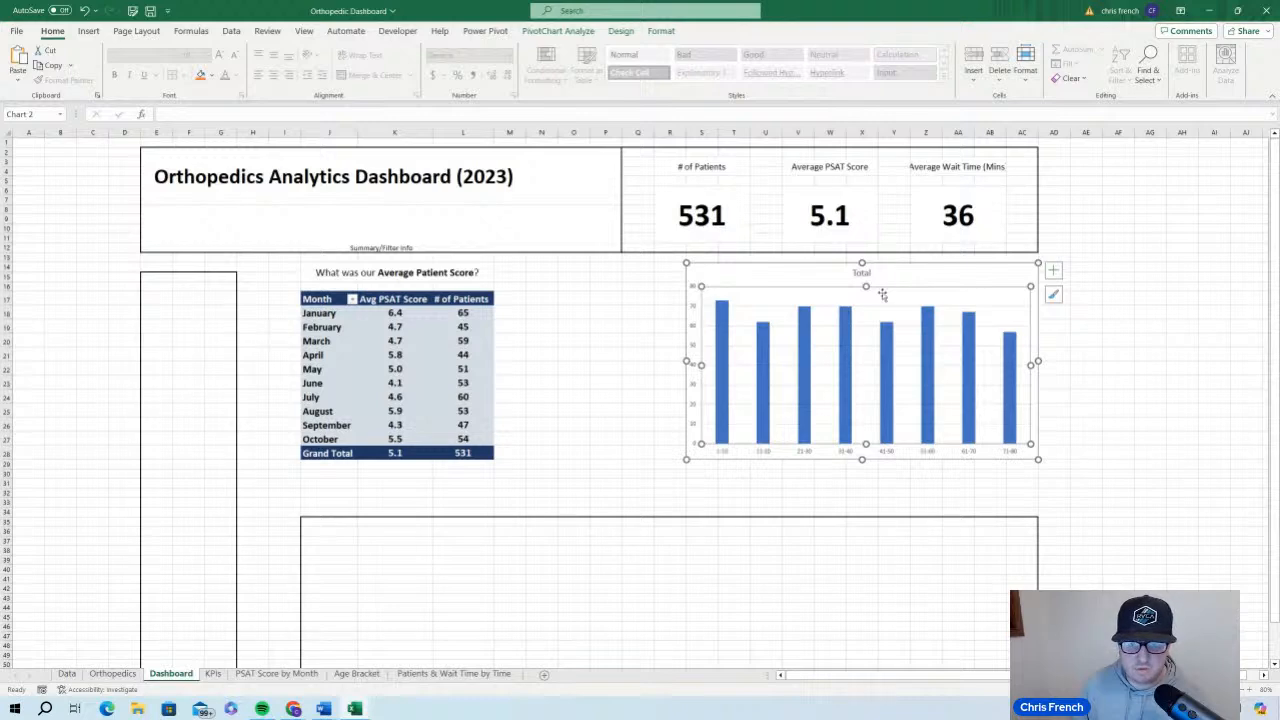
click(892, 310)
right_click(893, 311)
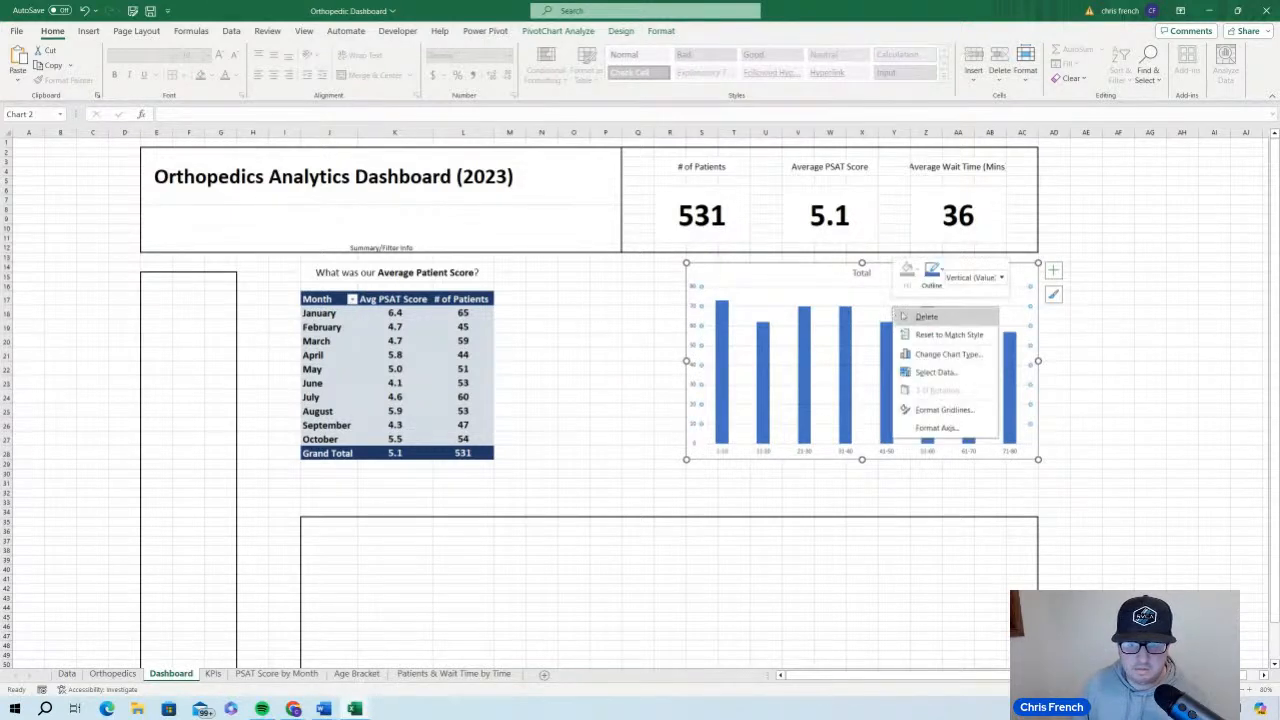
click(905, 311)
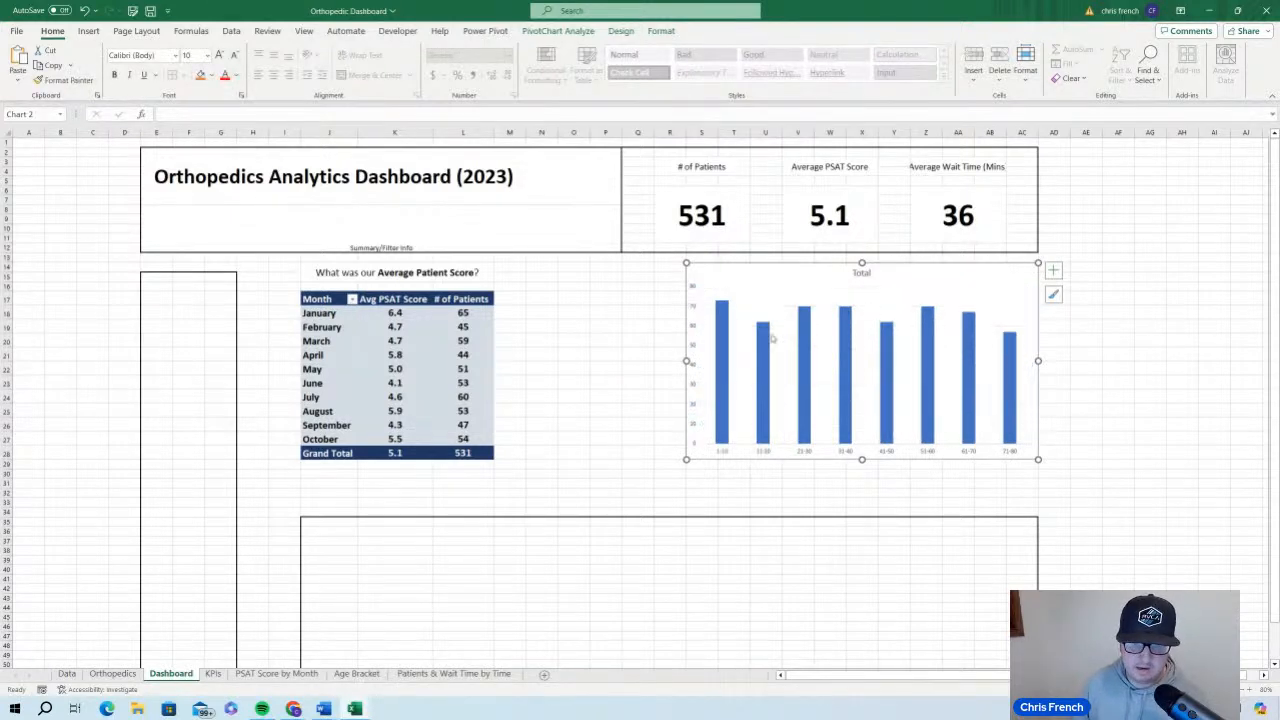
click(691, 325)
right_click(691, 324)
click(715, 335)
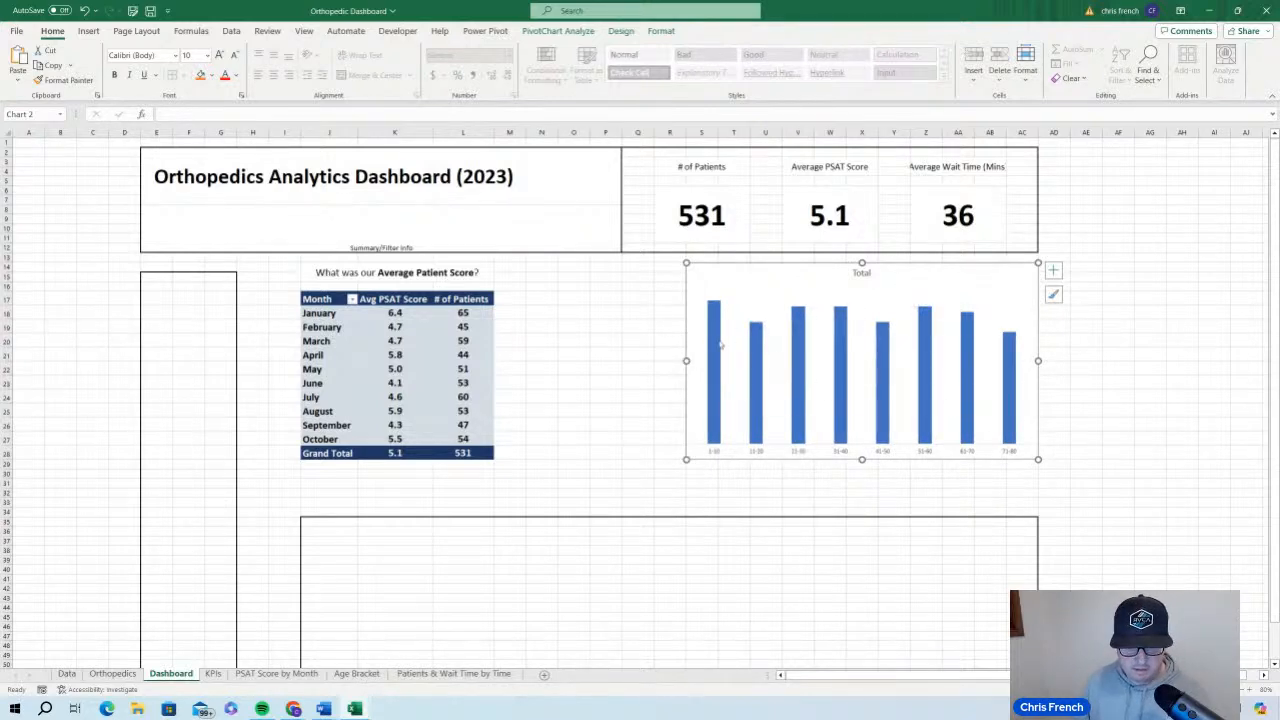
Add data labels to the columns of the age bracket chart
click(714, 347)
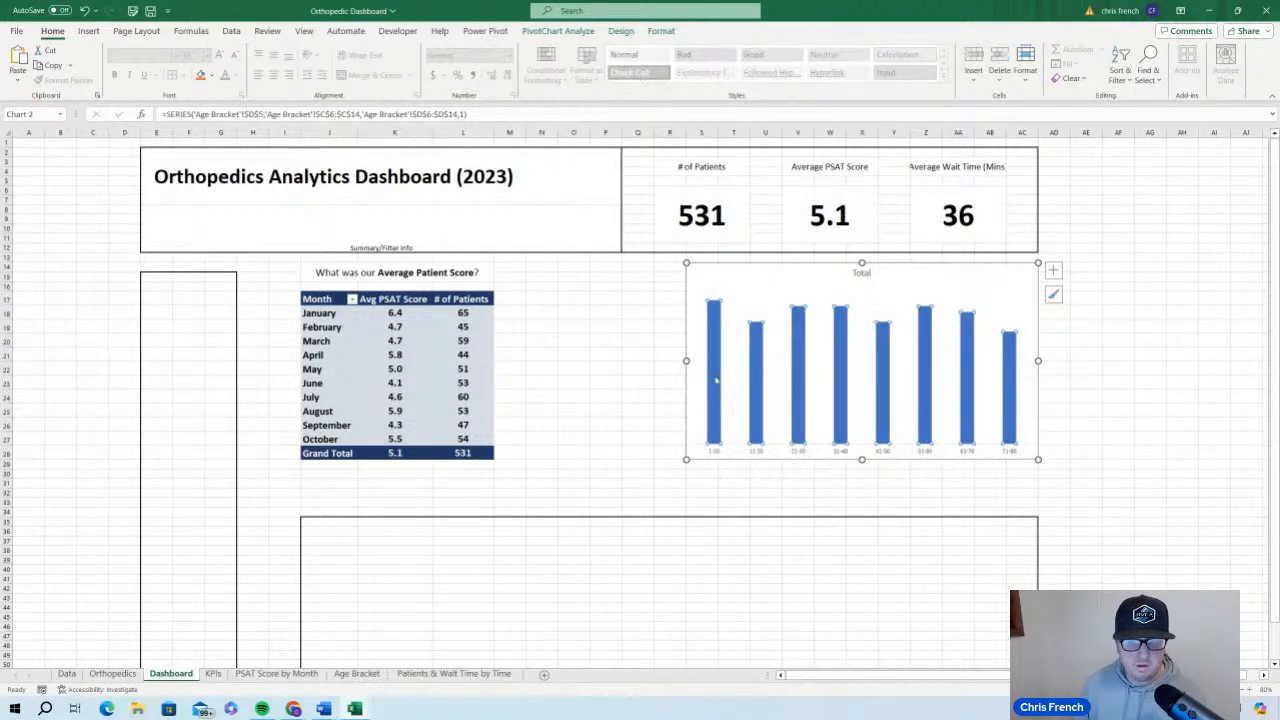
right_click(717, 378)
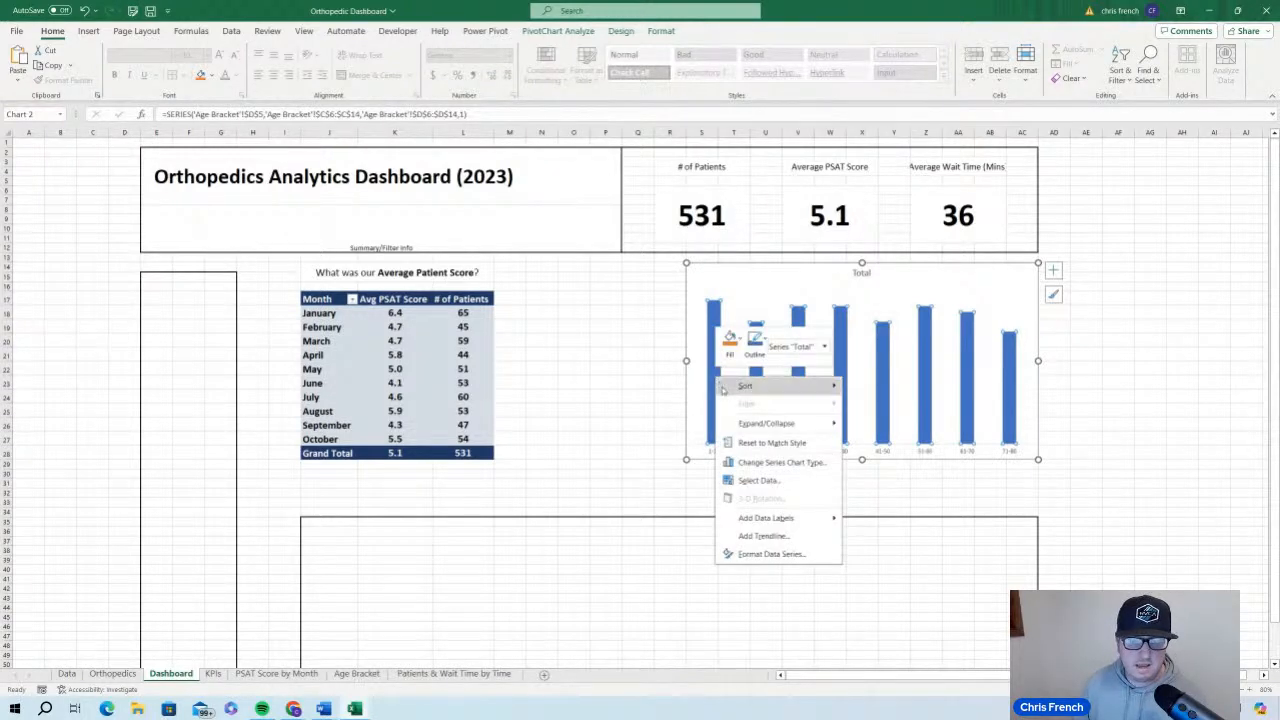
click(793, 517)
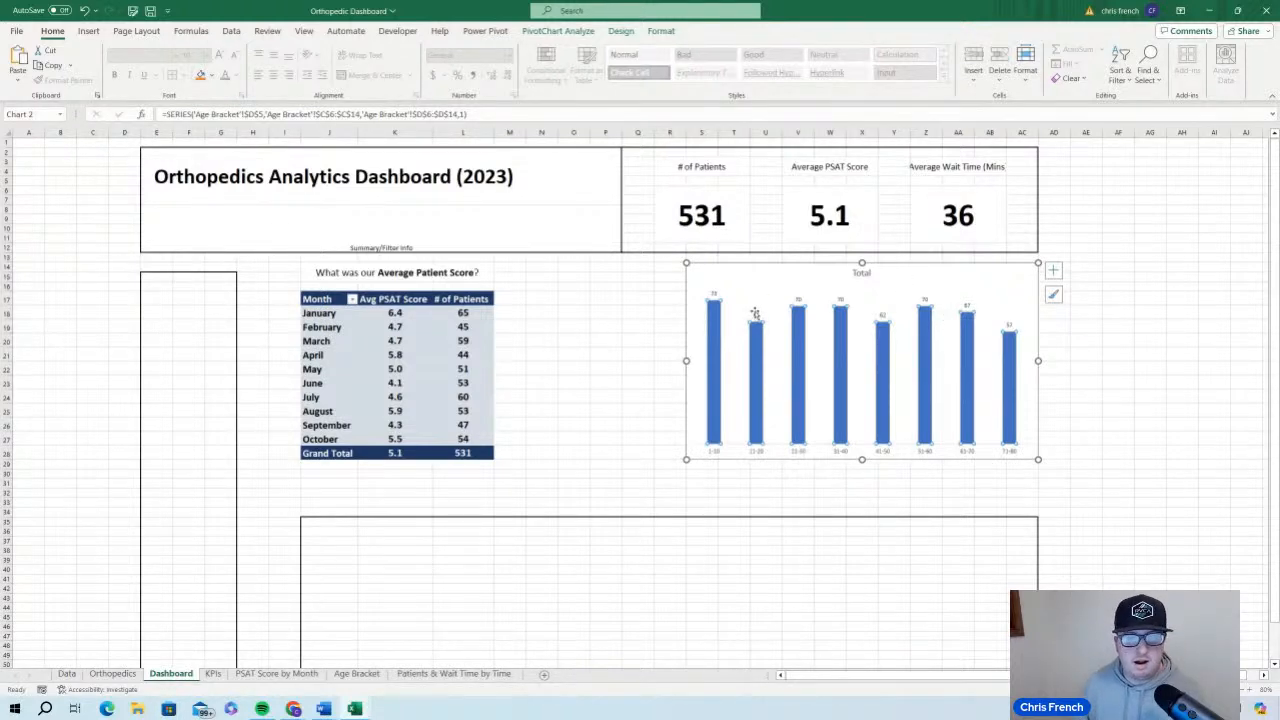
Make the age bracket chart's data labels bold at size 11 and its horizontal axis labels bold at size 10
click(712, 293)
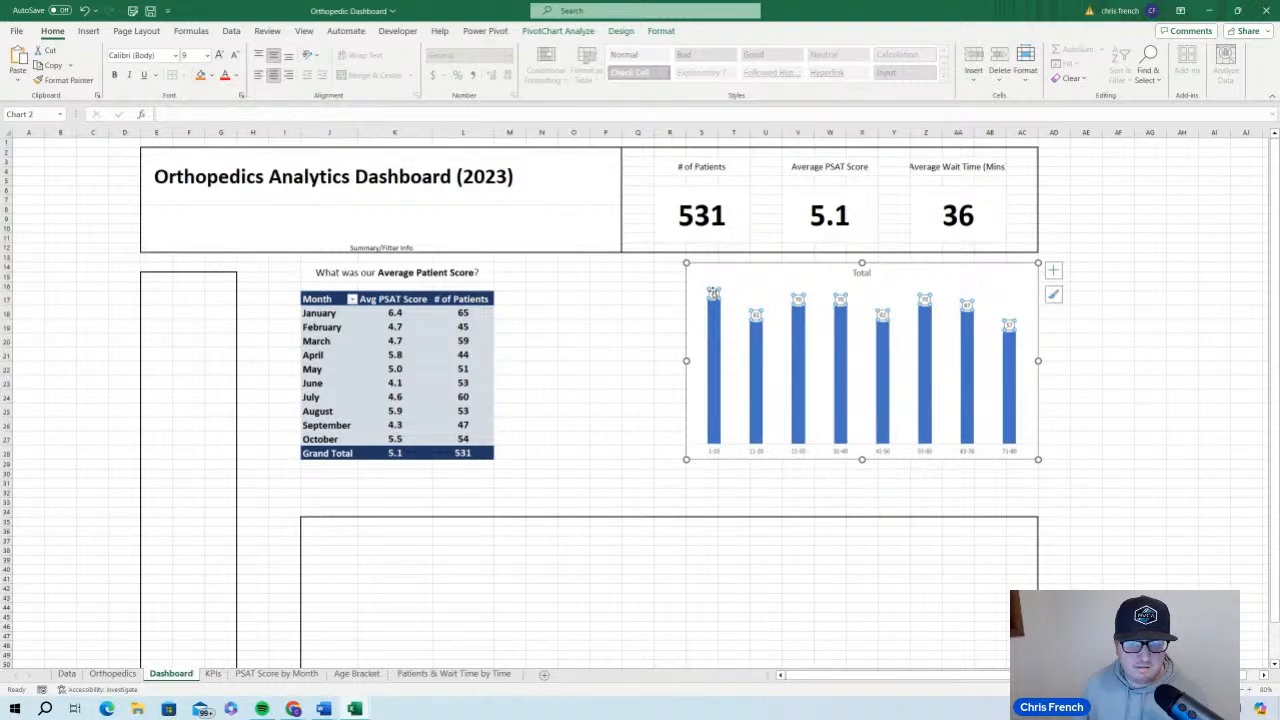
click(220, 56)
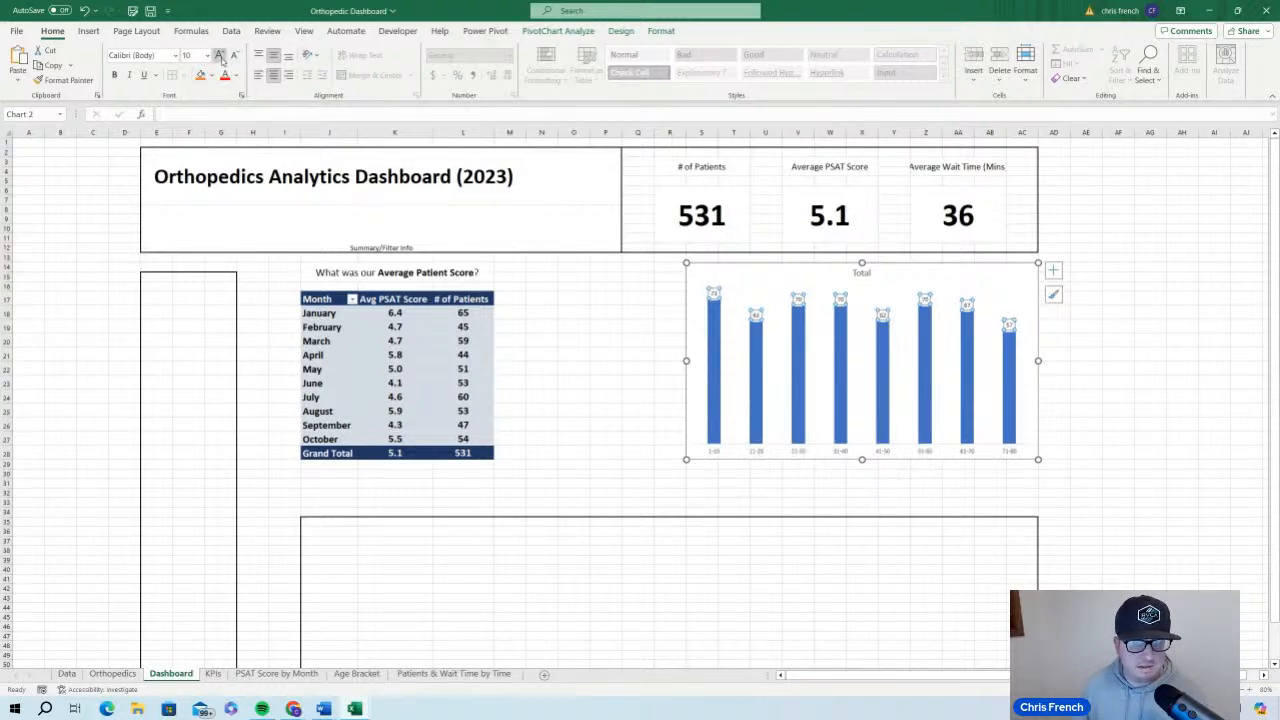
click(220, 56)
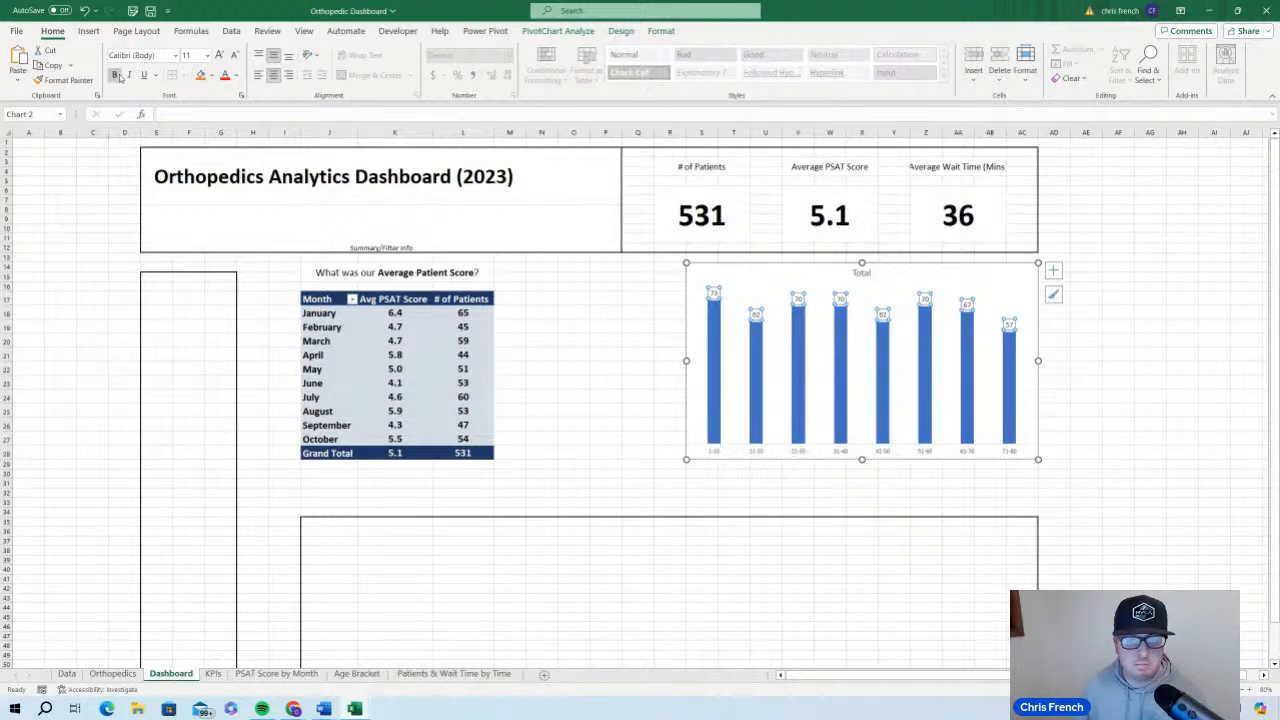
click(713, 450)
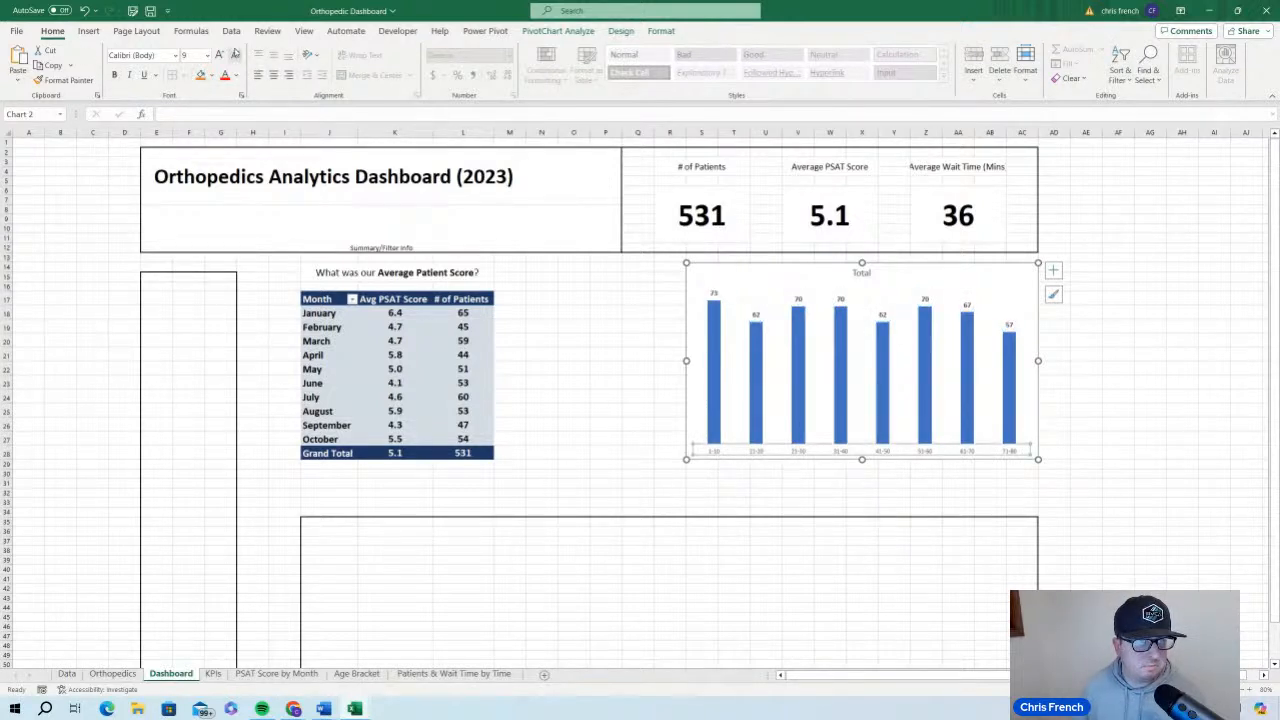
click(226, 55)
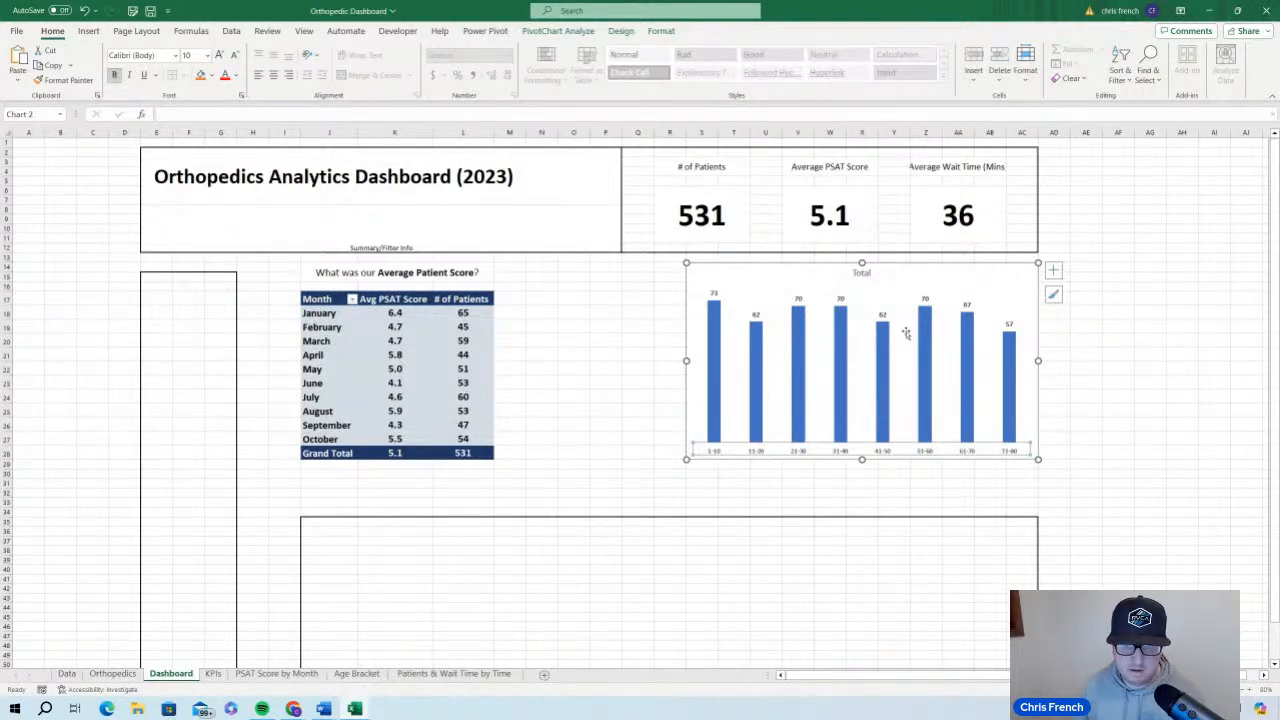
Match the age bracket chart's title to the PivotTable heading's font: Calibri, size 16, with the Automatic font color
click(898, 273)
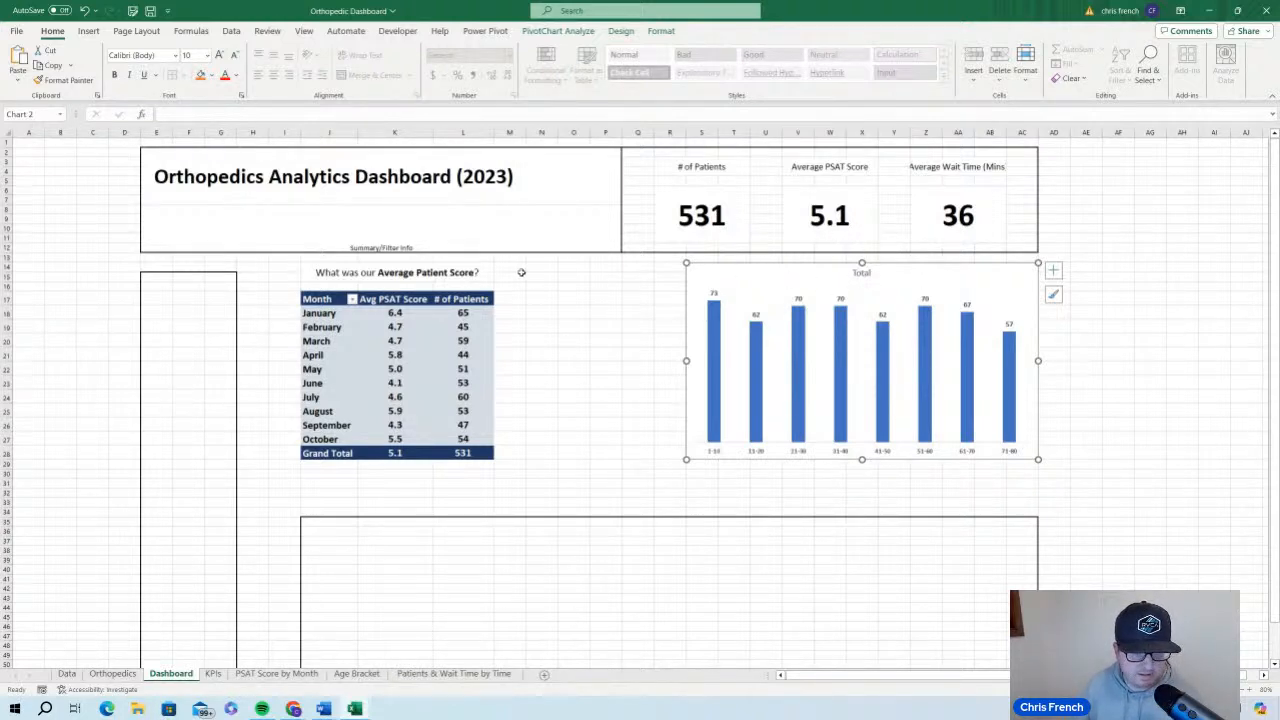
double_click(866, 274)
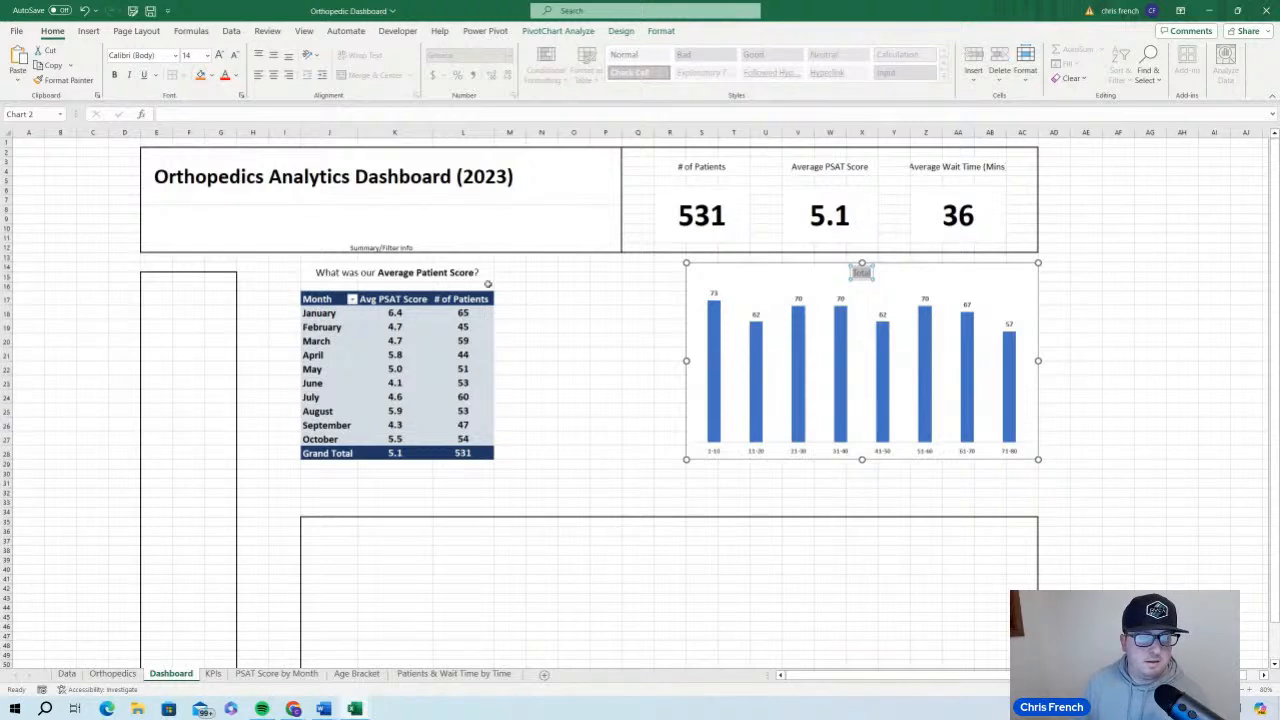
click(396, 277)
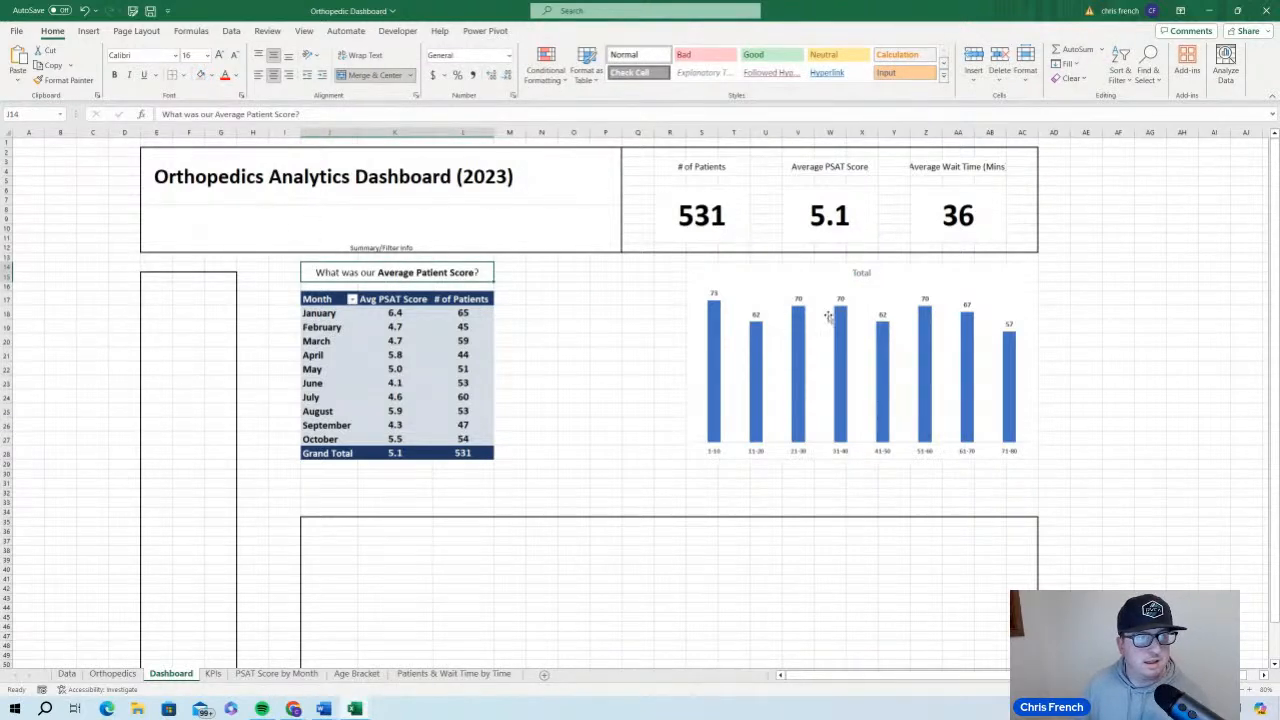
click(866, 275)
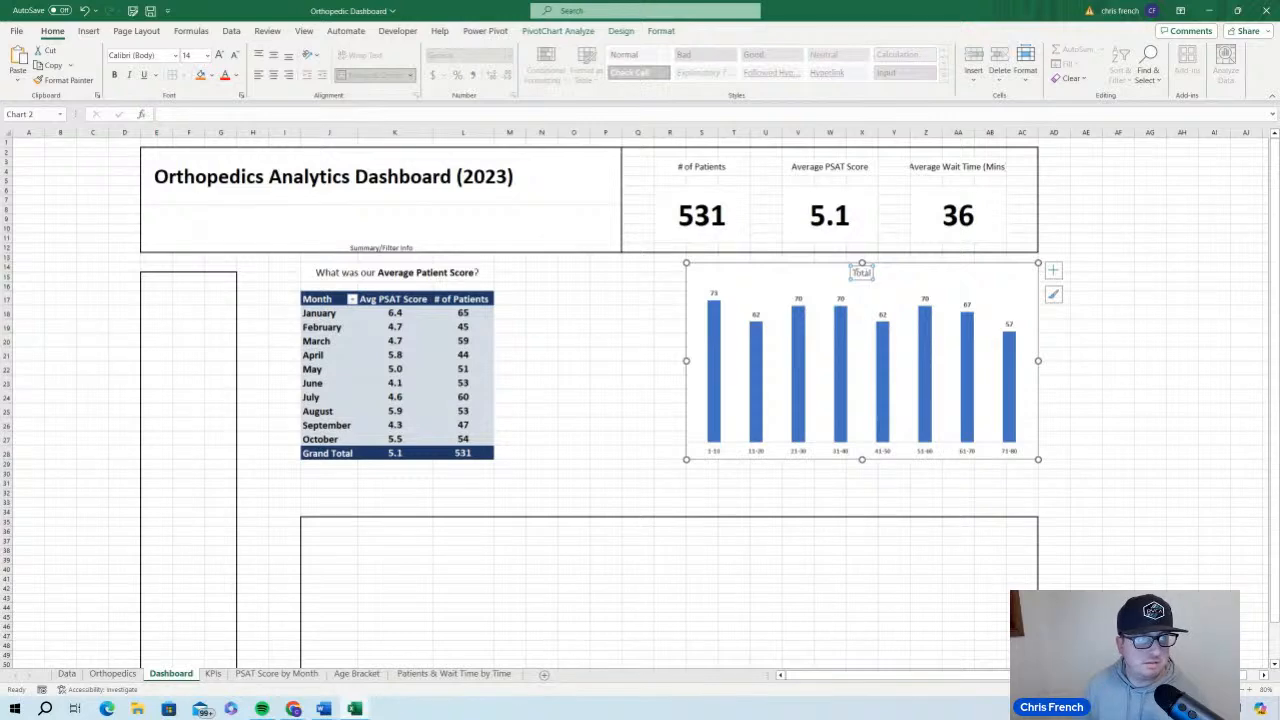
click(175, 55)
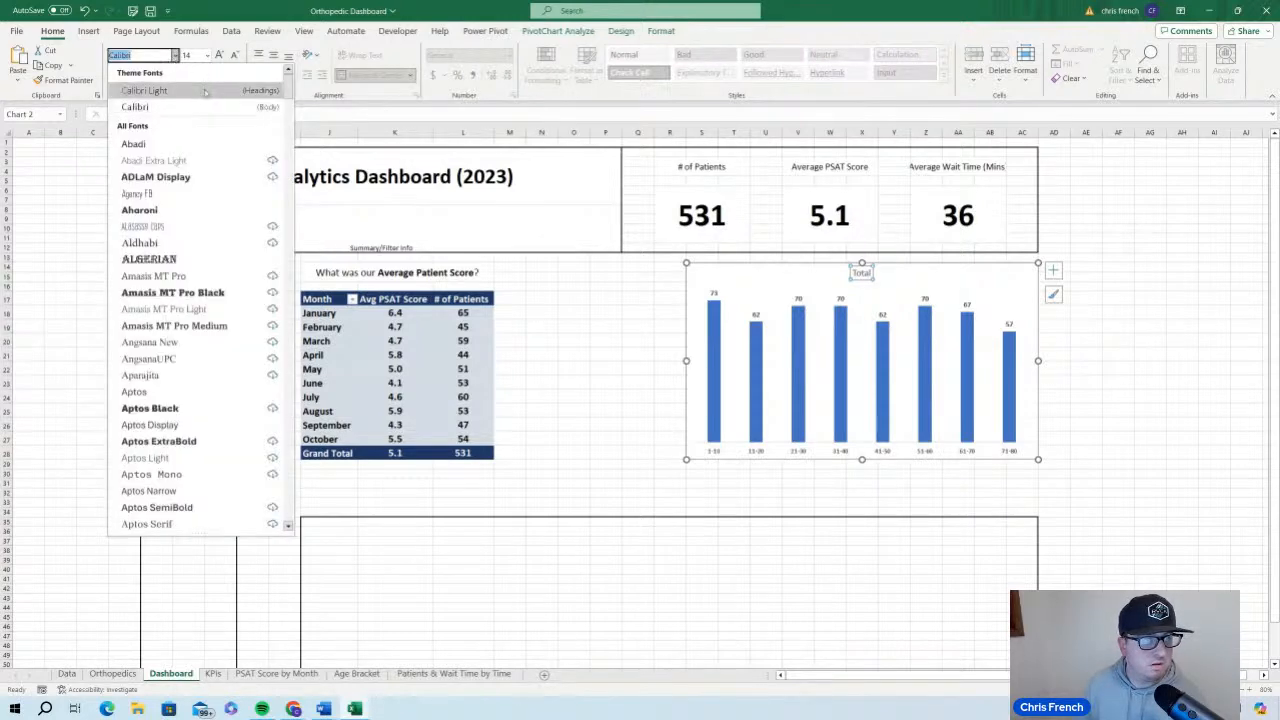
scroll(215, 376, down, 15)
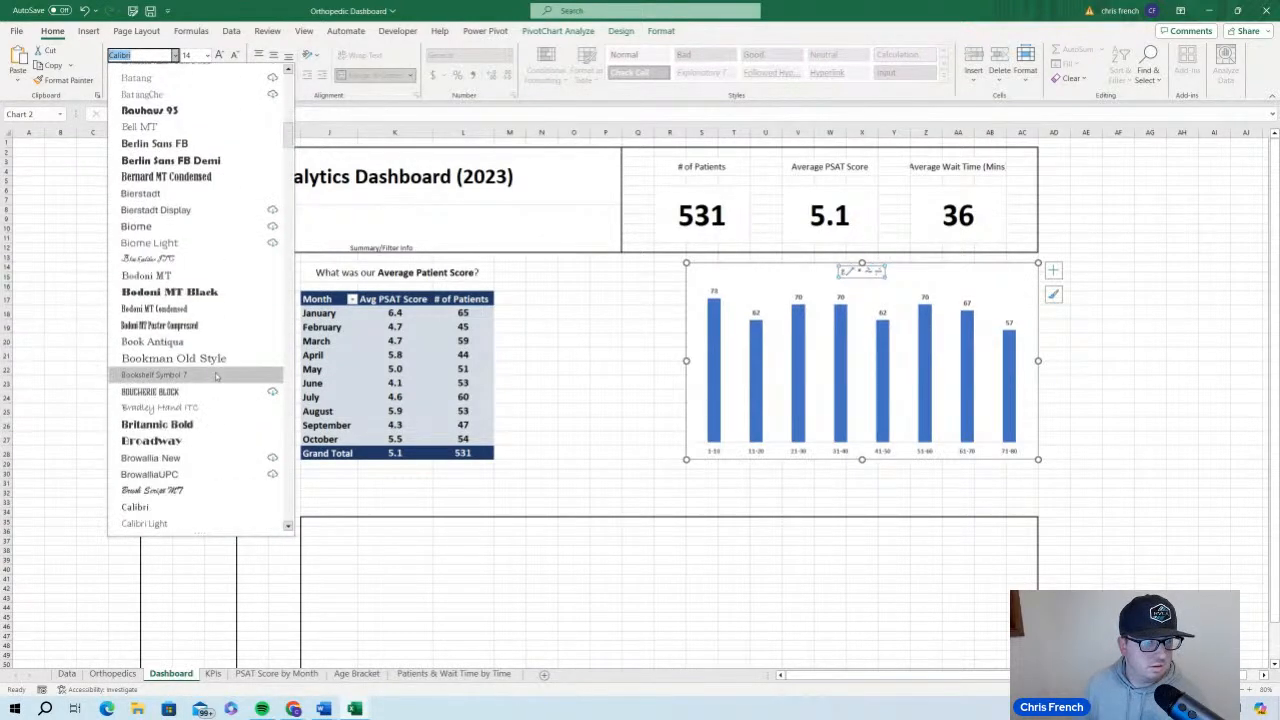
scroll(215, 376, down, 5)
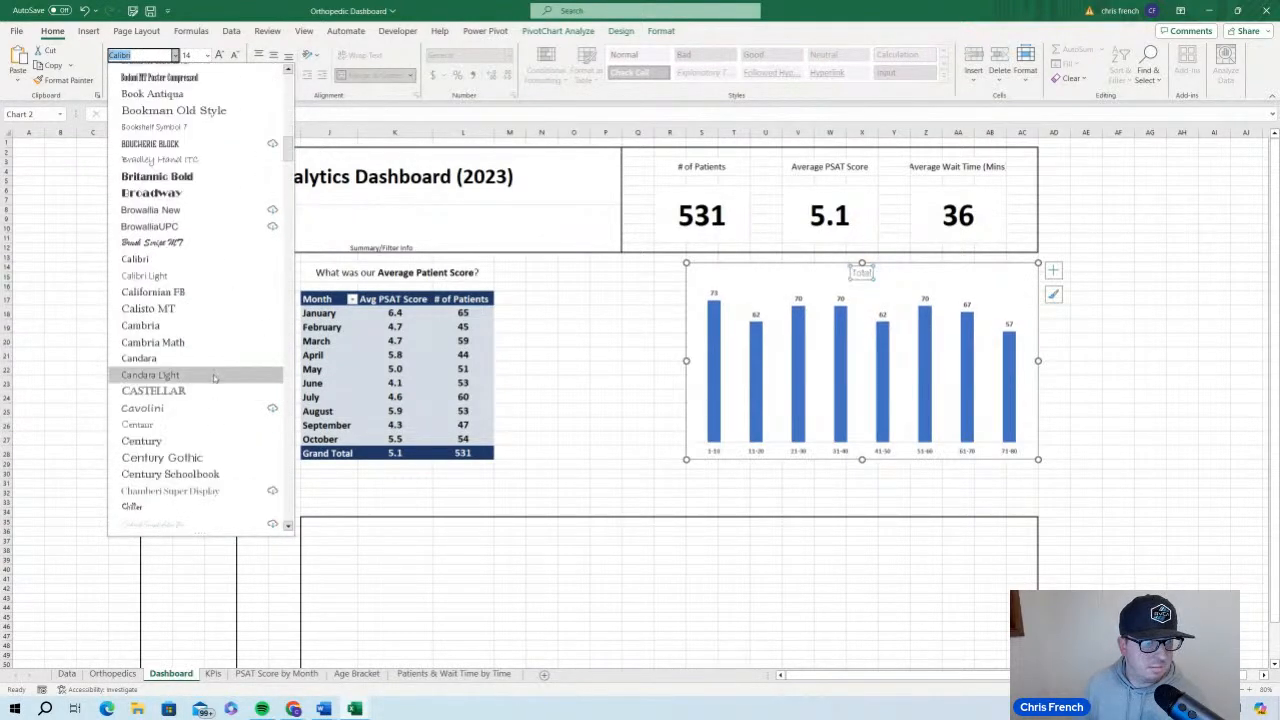
click(178, 260)
click(206, 55)
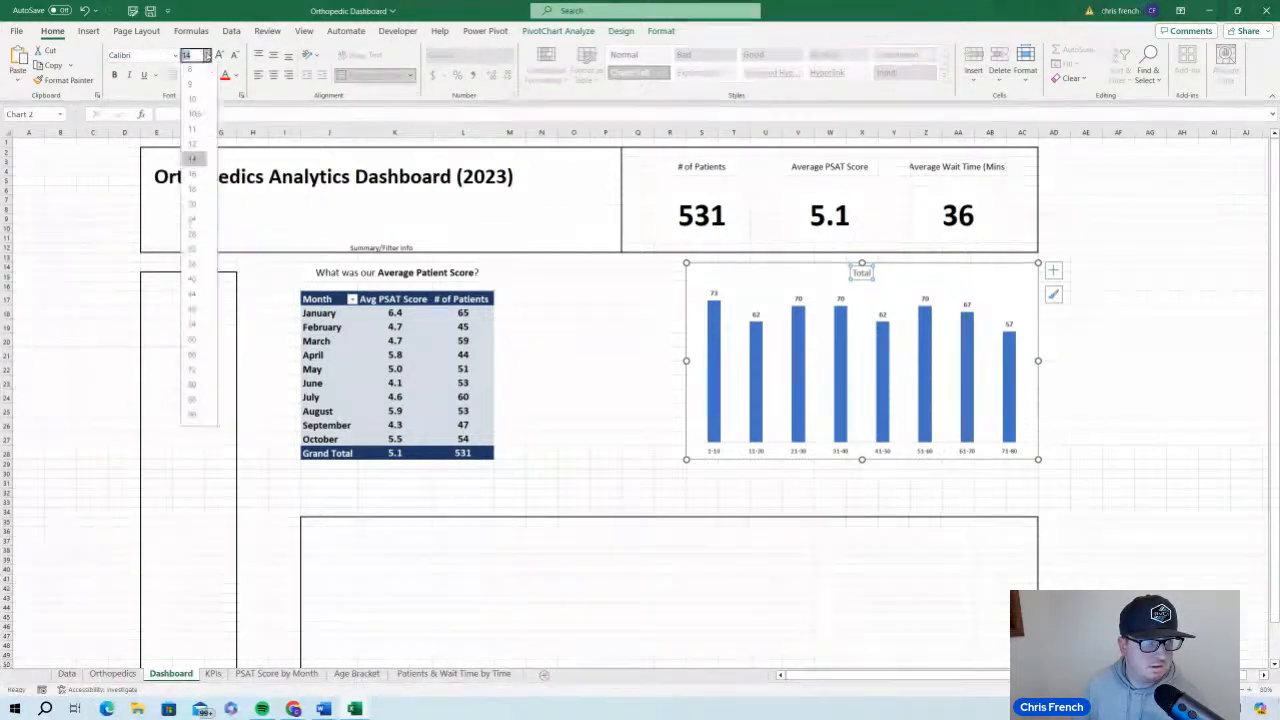
click(196, 173)
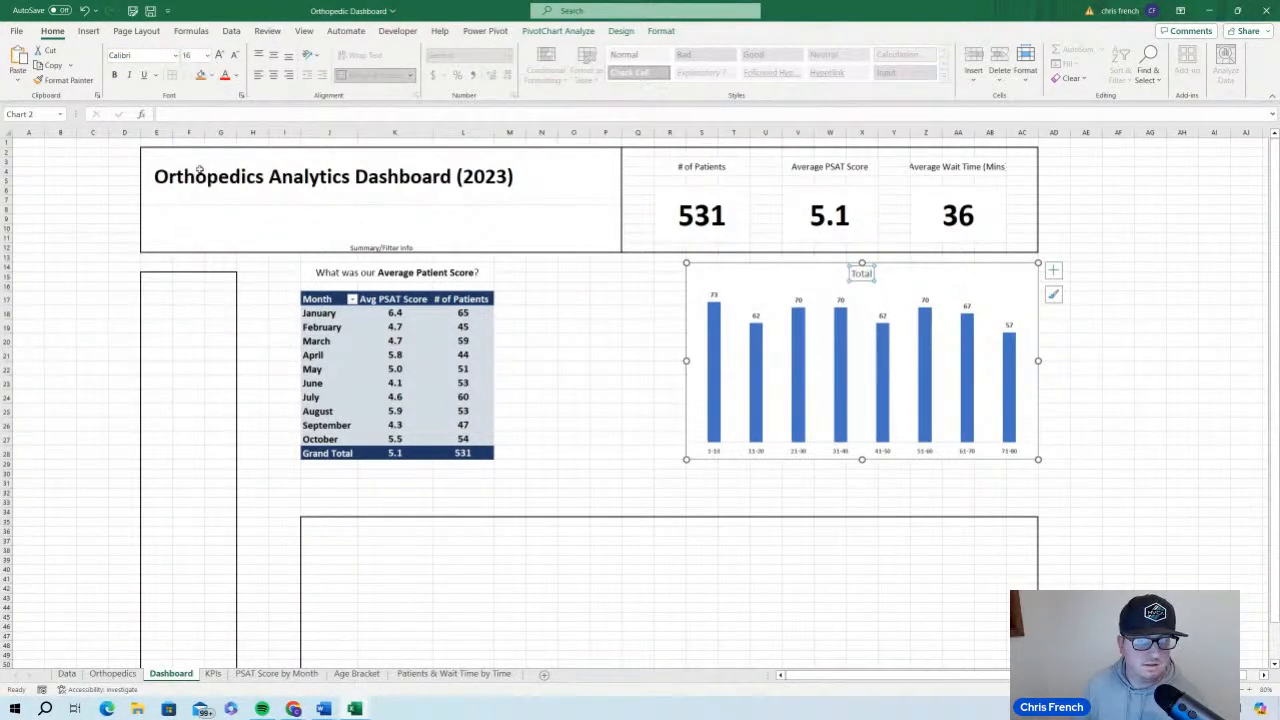
click(236, 75)
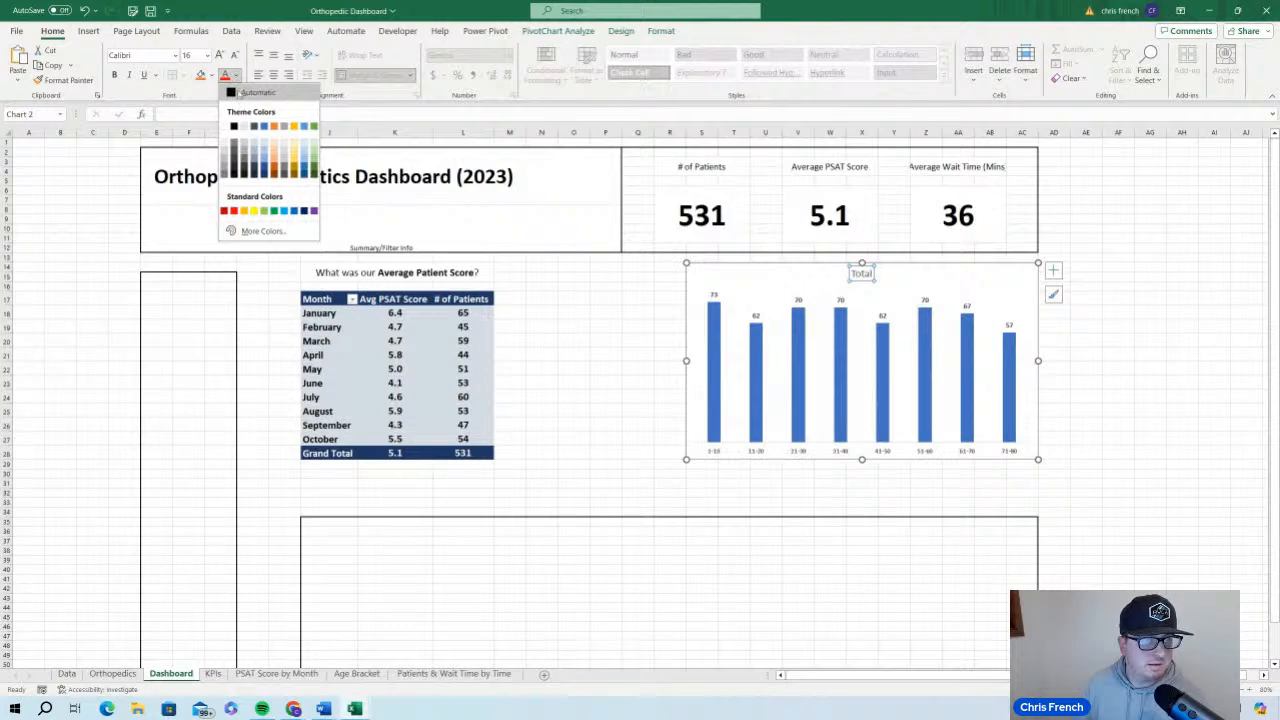
click(237, 92)
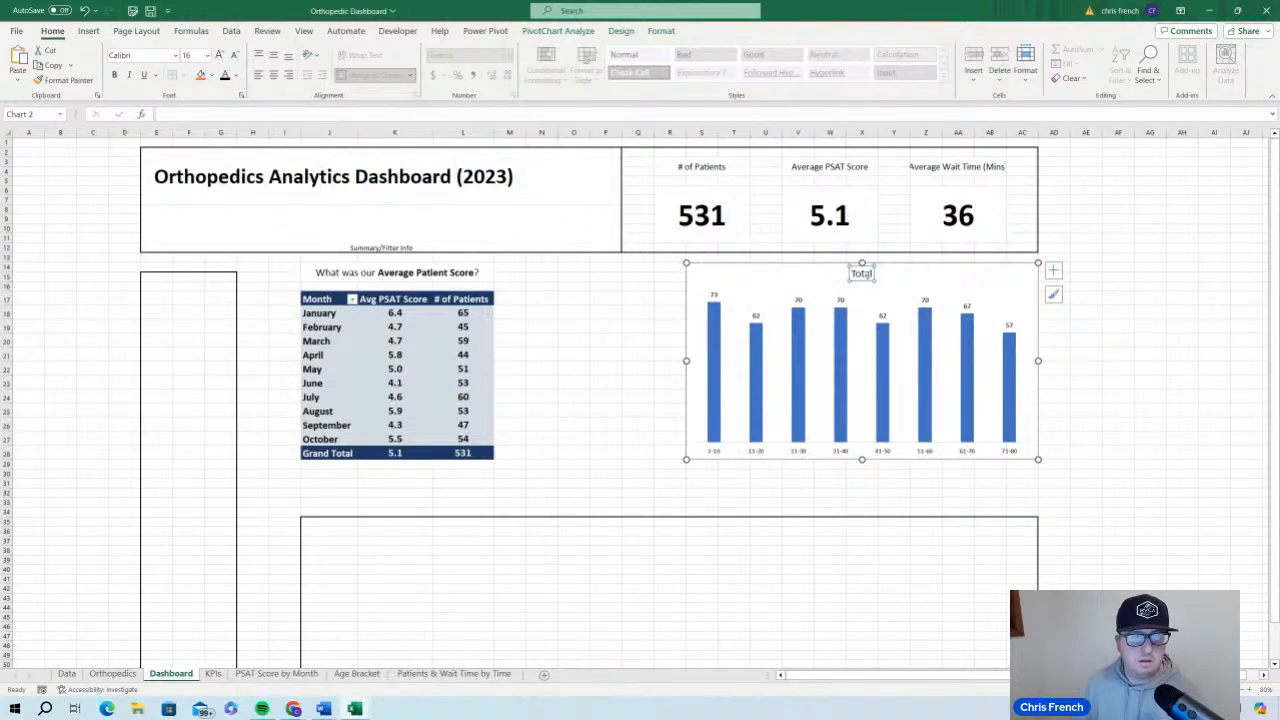
Replace the age bracket chart's title with "How many Patients were there in each Age Bracket?"
double_click(862, 273)
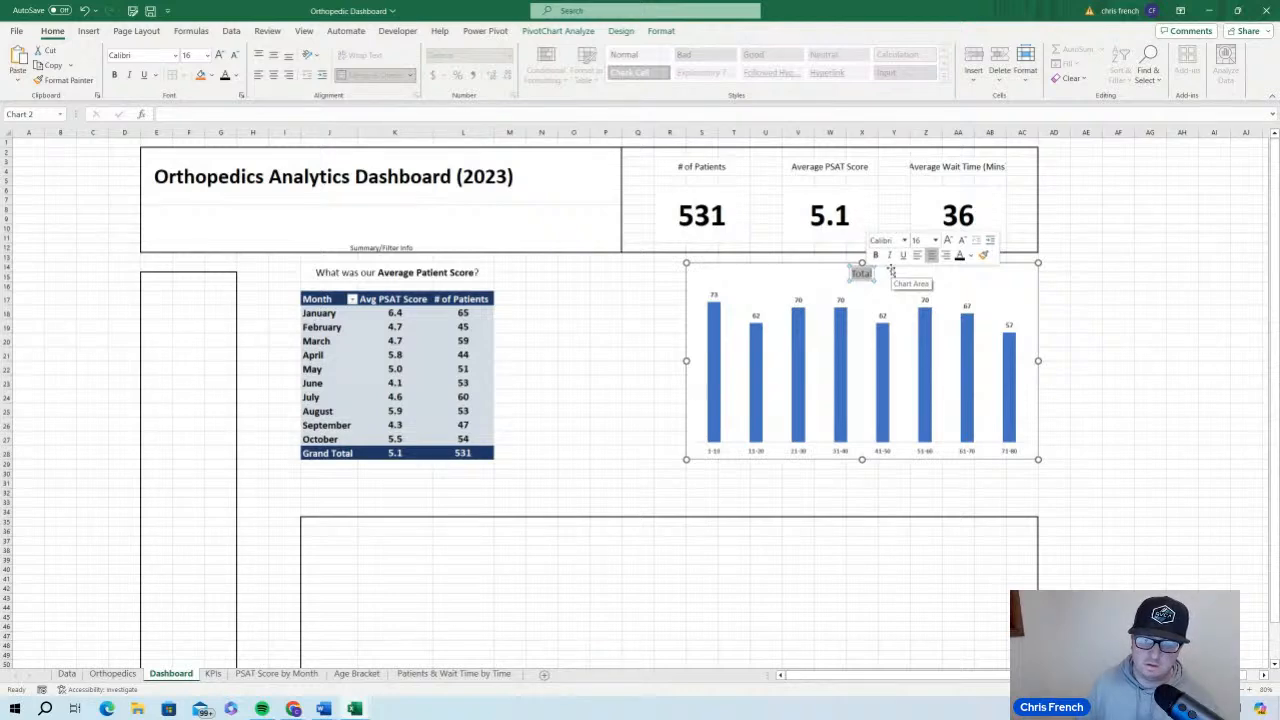
text(How many)
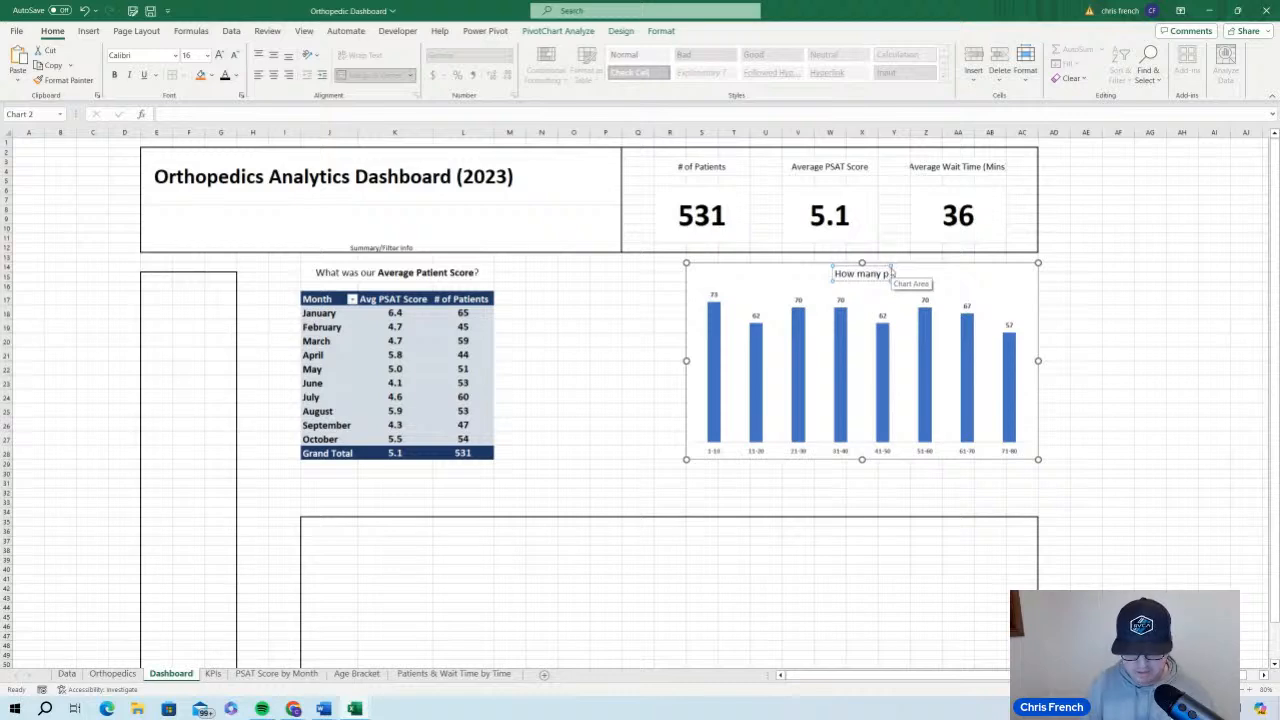
text( Pat)
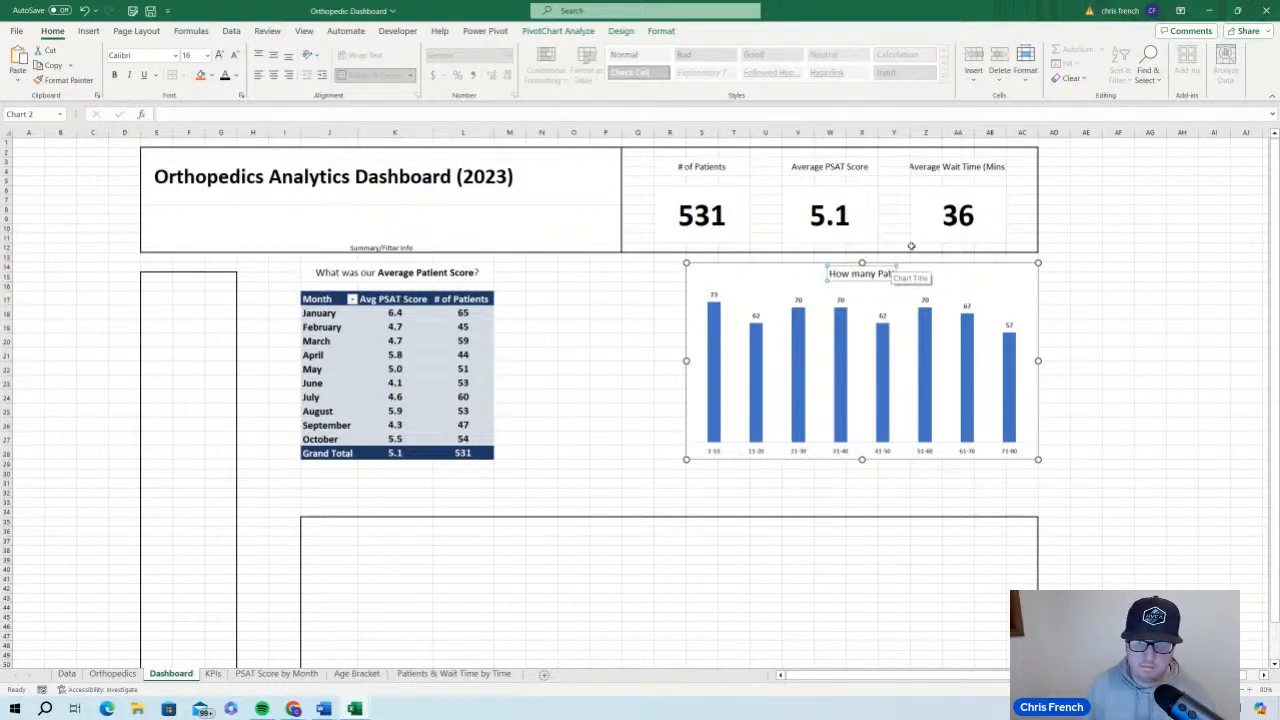
text(ients we)
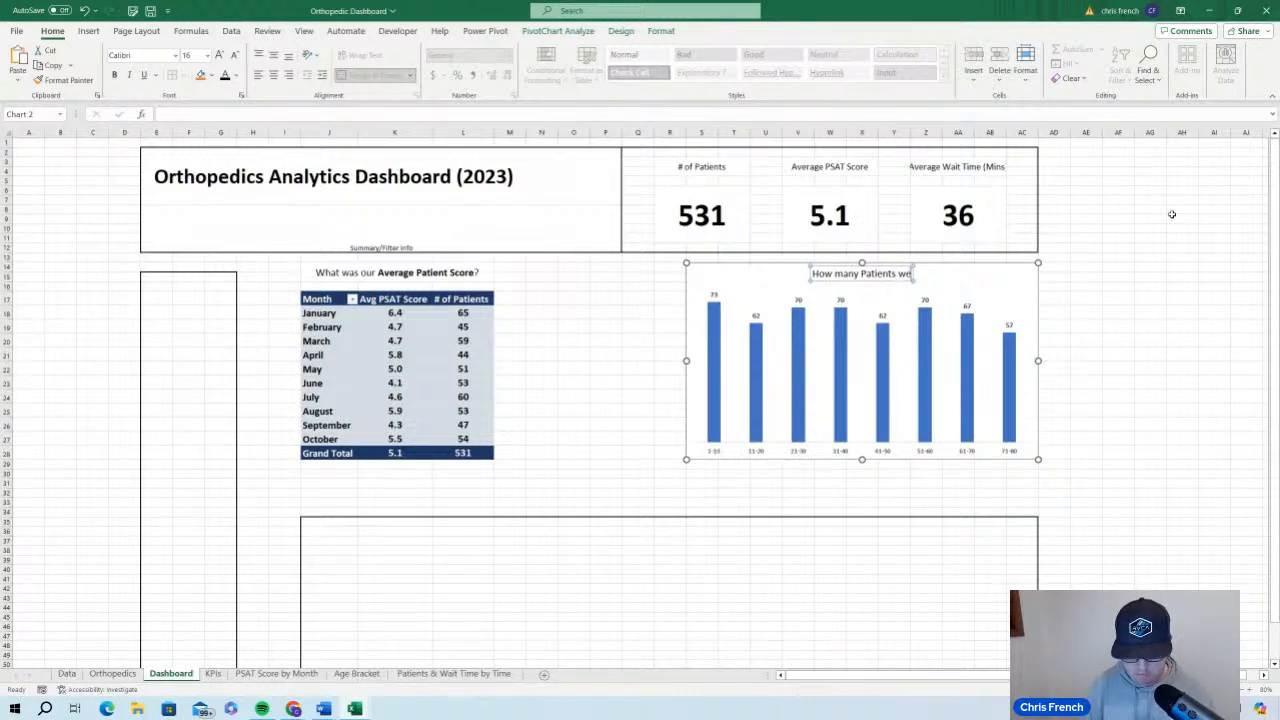
text(re there in ea)
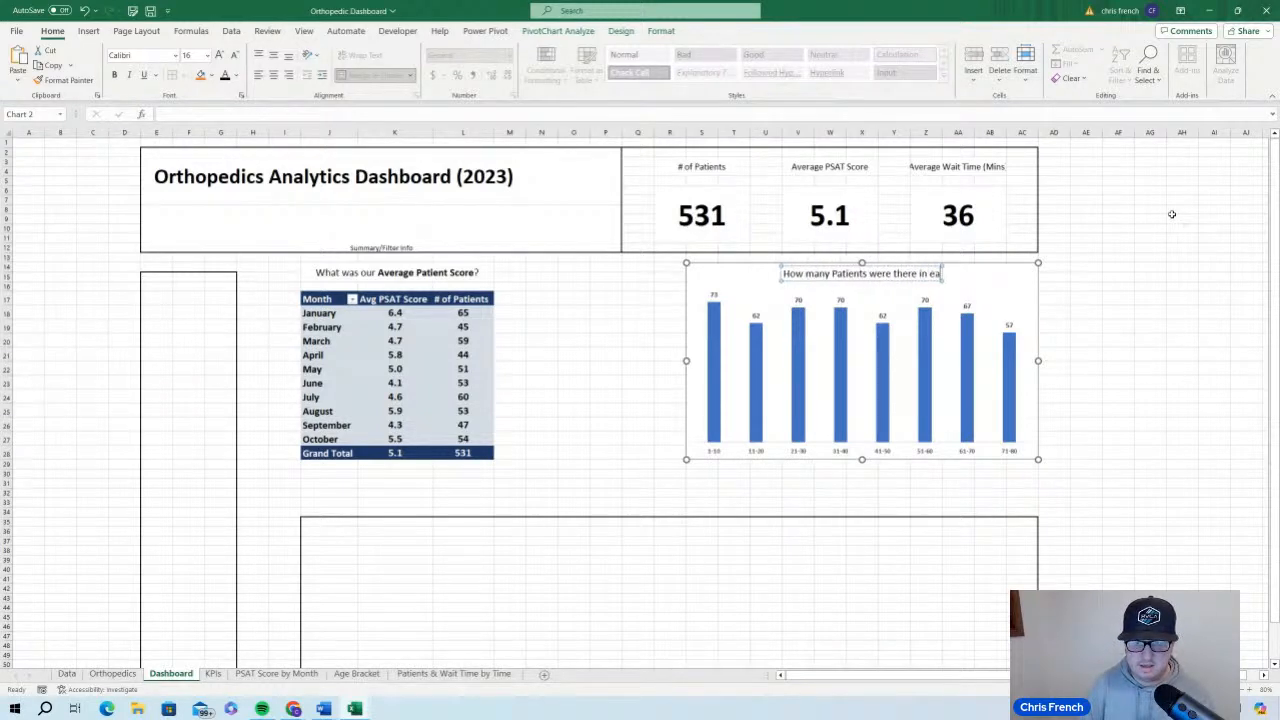
text(ch Age Br)
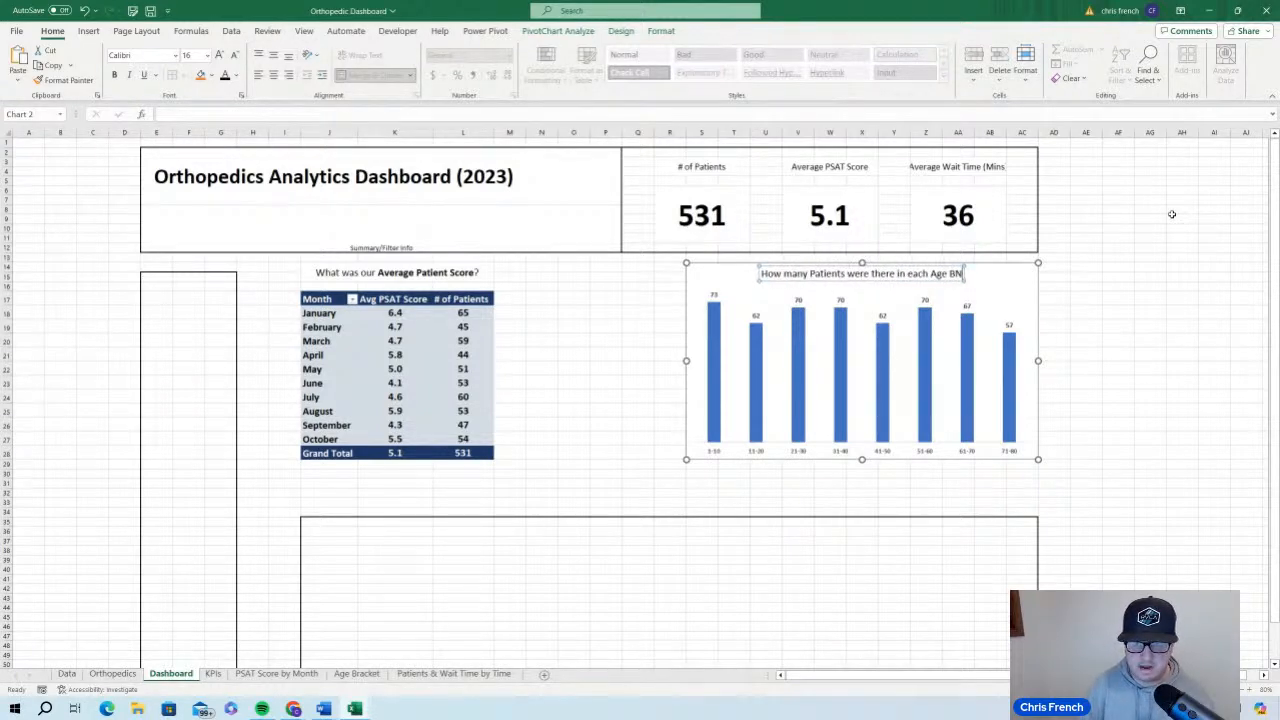
text(acket?)
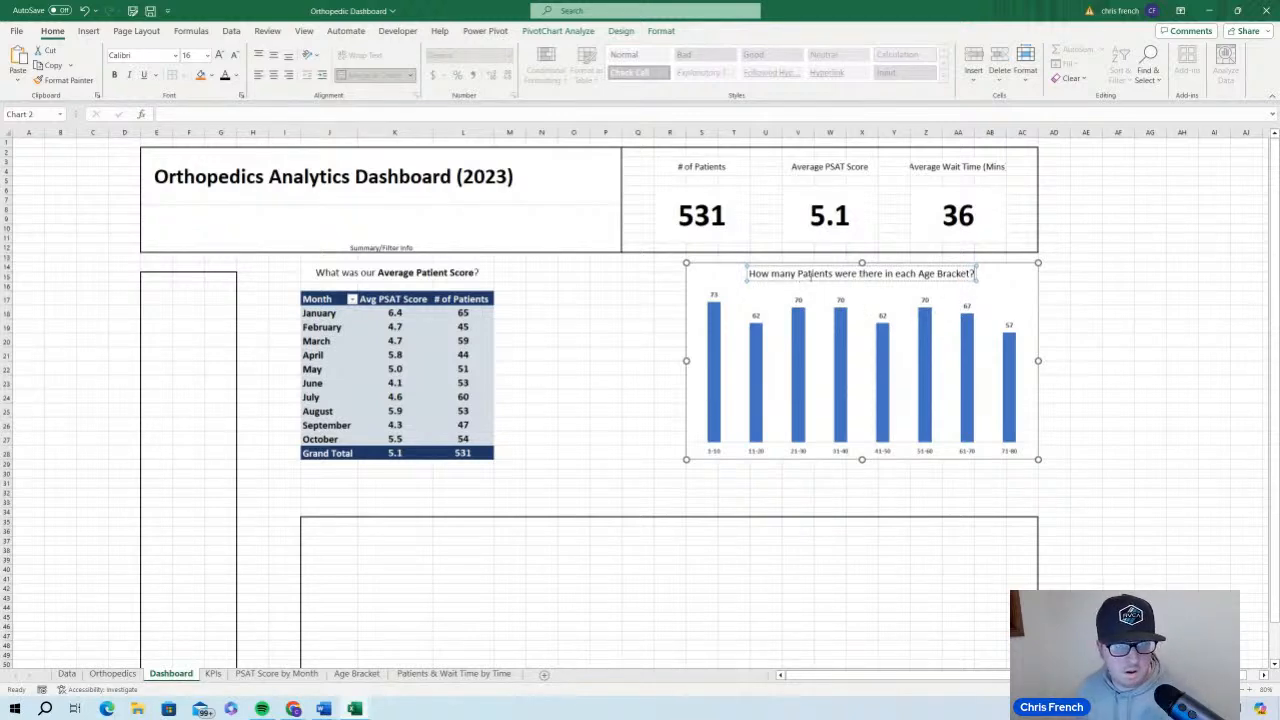
Bold the words "Patients" and "Age Bracket" in the age bracket chart's title
drag(797, 273, 833, 274)
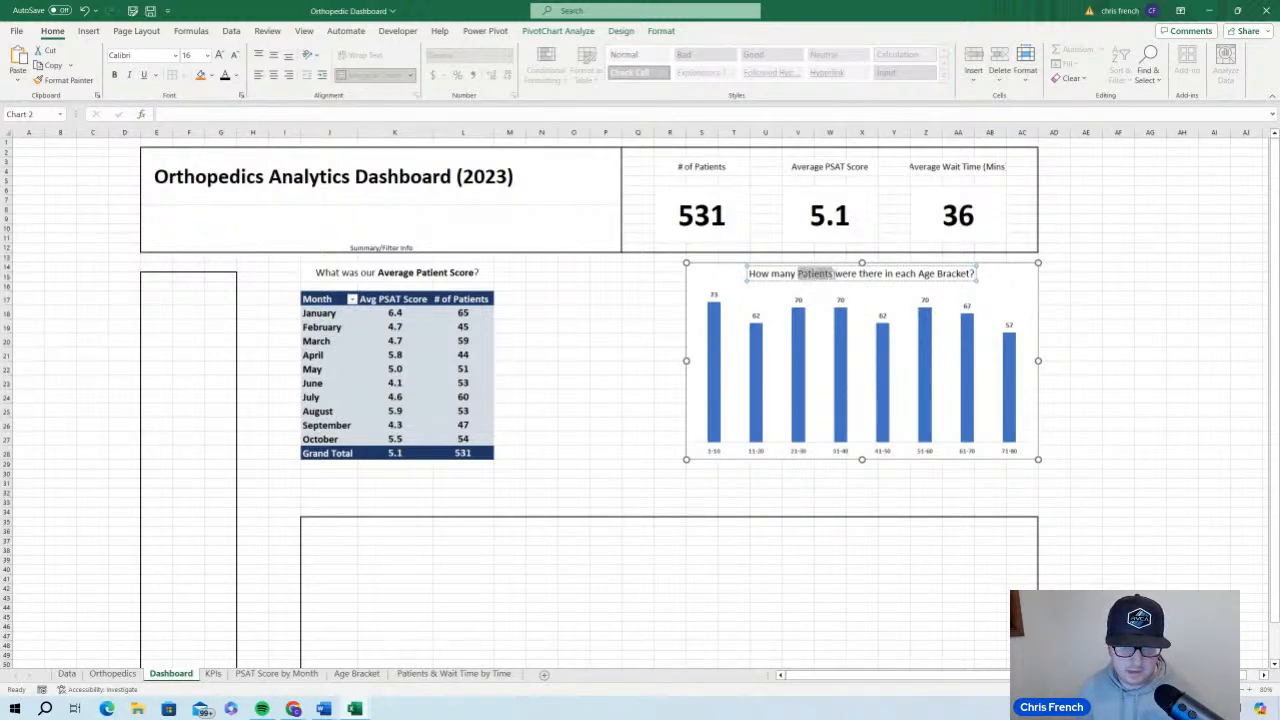
click(114, 75)
drag(919, 274, 969, 274)
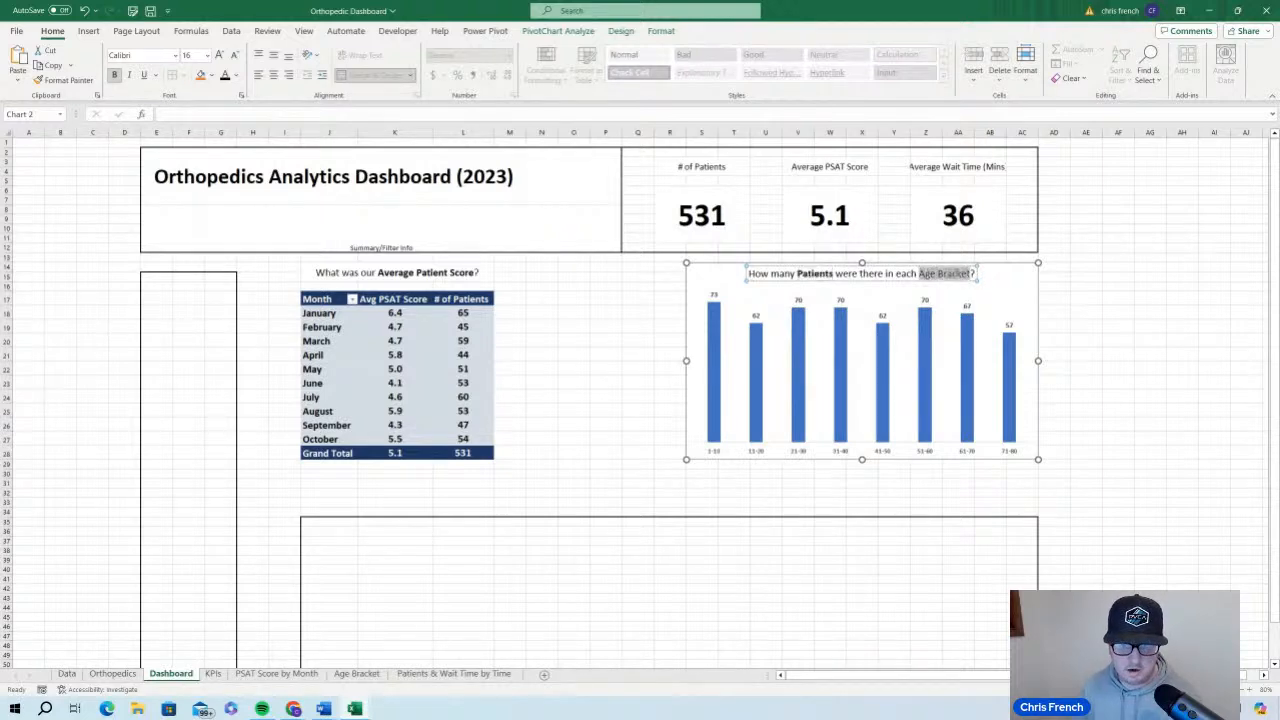
click(114, 75)
click(1150, 353)
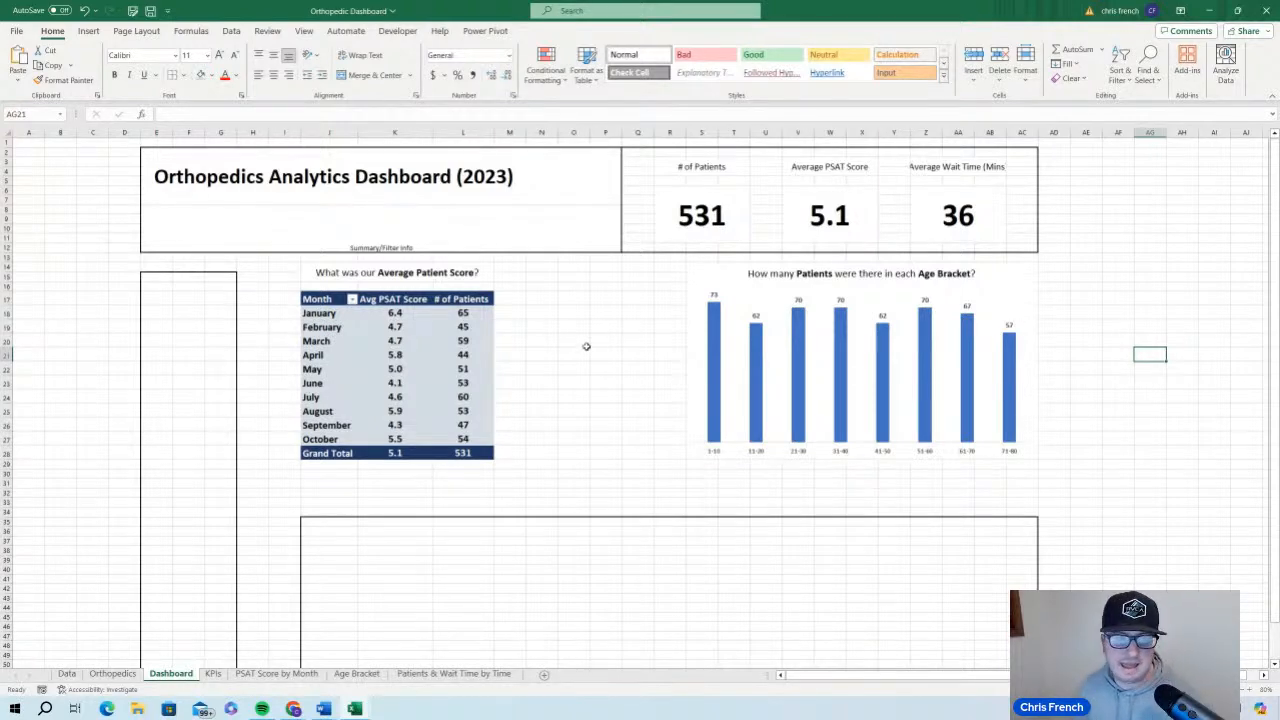
Remove the borders of the empty placeholder box below the PivotTable and the age bracket chart
scroll(597, 439, down, 3)
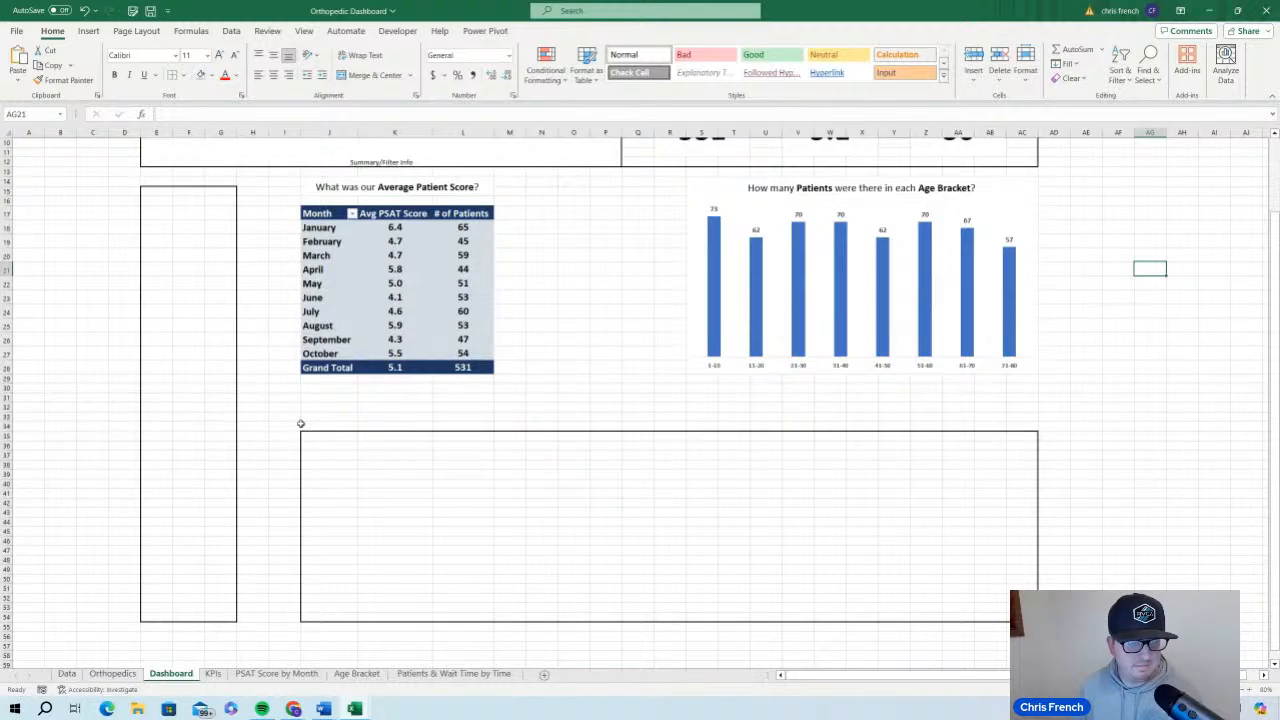
mouse_move(300, 423)
mouse_down()
mouse_move(385, 455)
mouse_move(1160, 580)
mouse_move(1130, 628)
mouse_up()
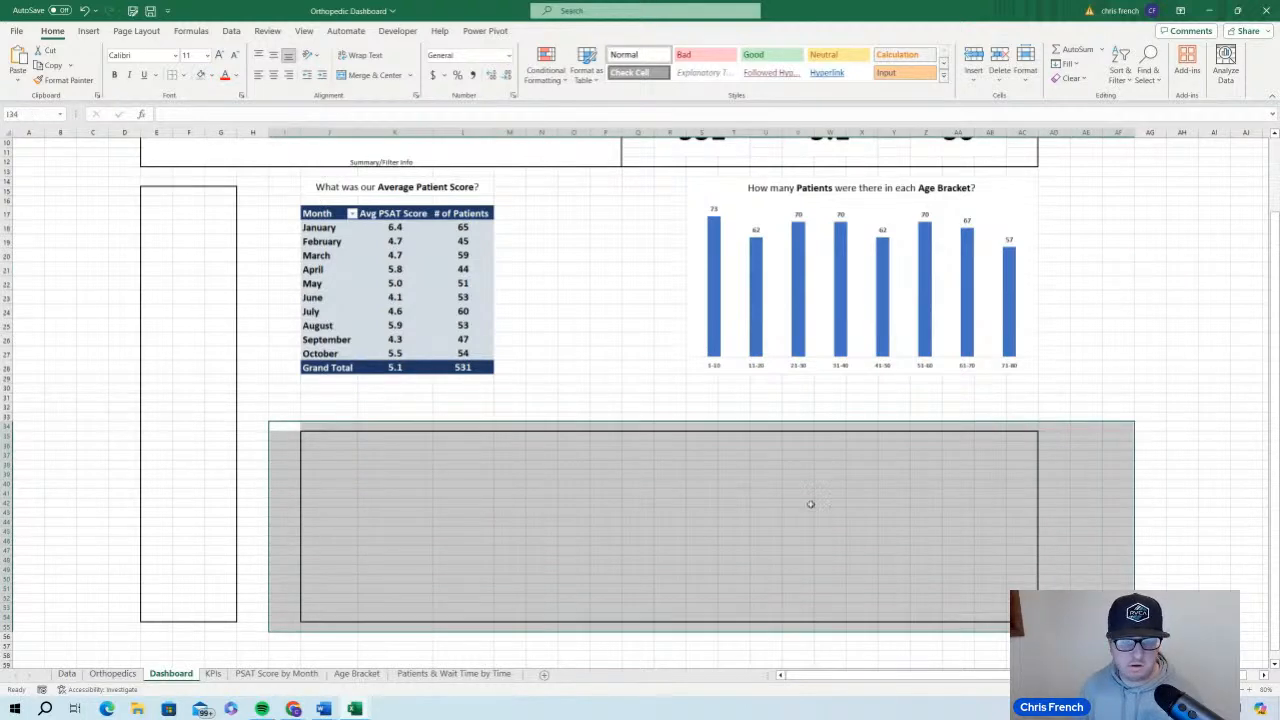
click(172, 75)
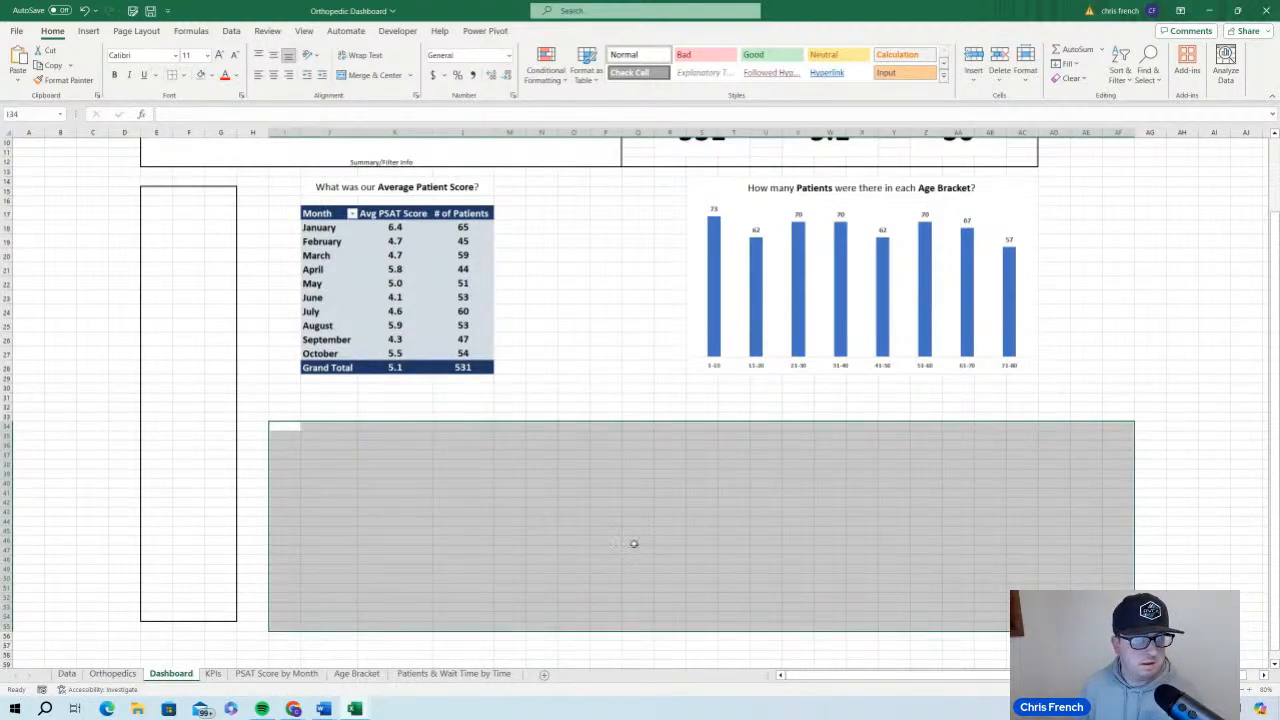
Bring the combo chart from the Patients & Wait Time by Time sheet onto the Dashboard sheet at cell J34
click(343, 674)
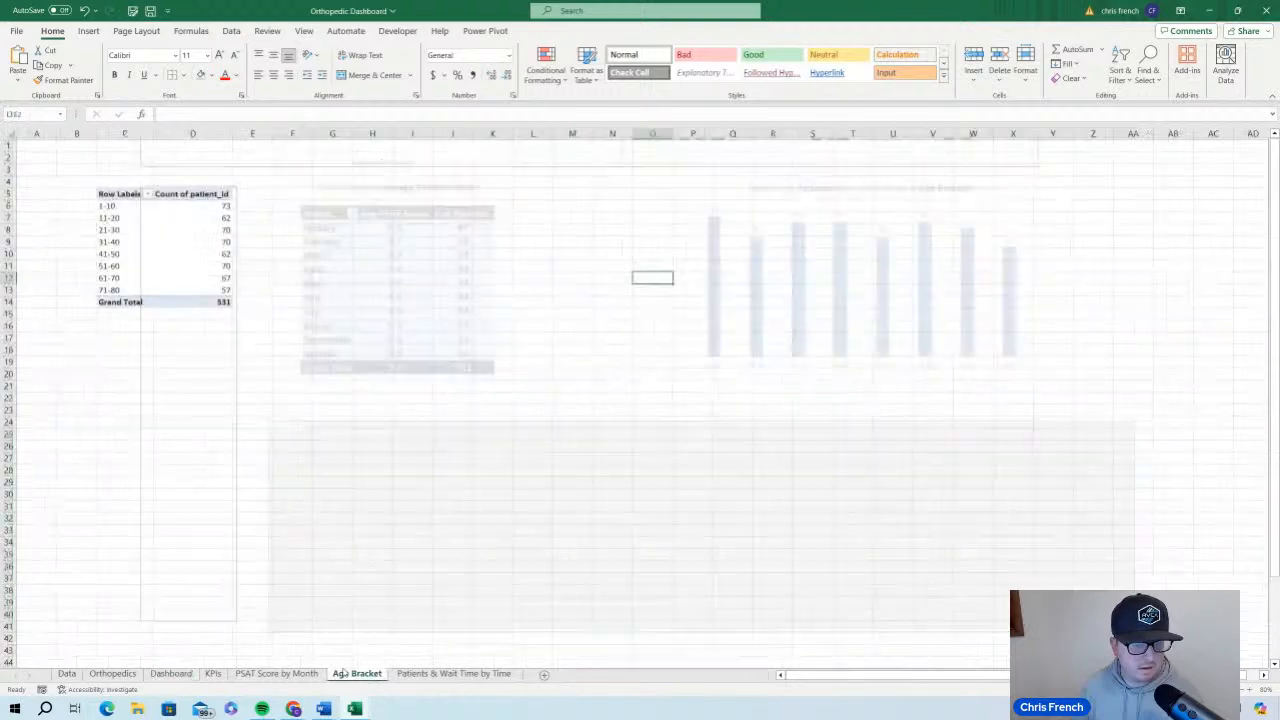
click(453, 674)
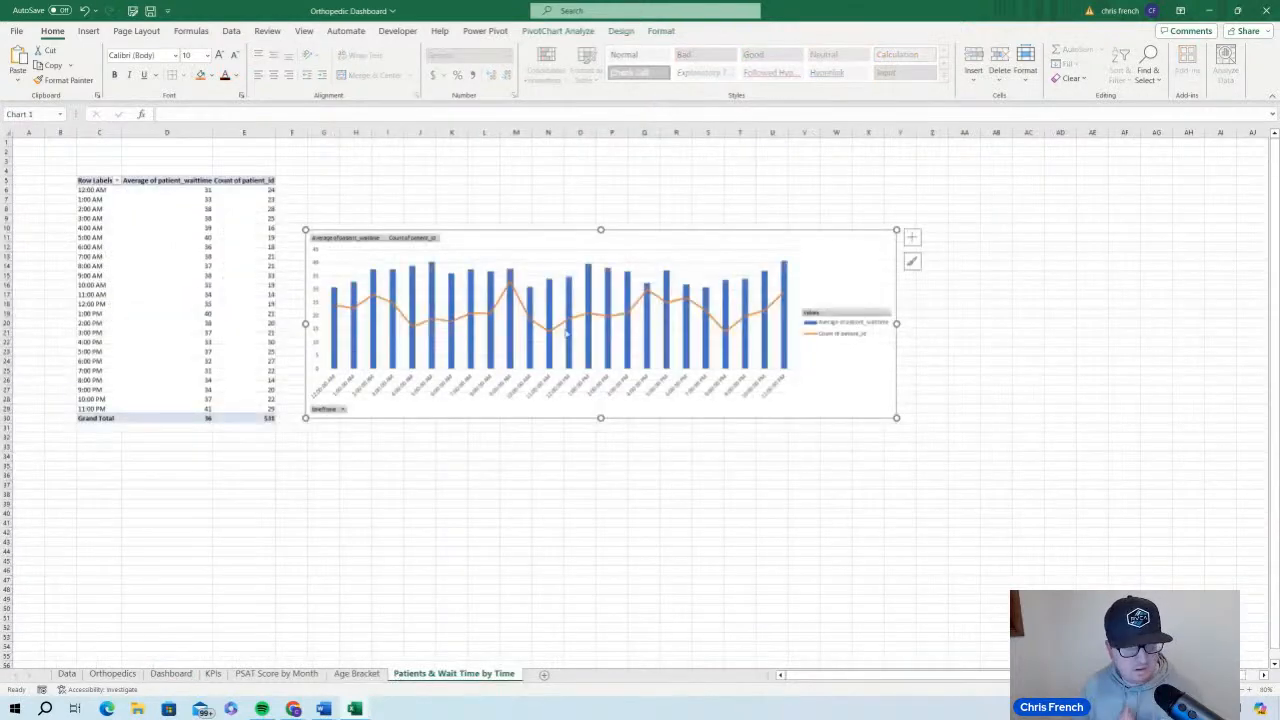
right_click(853, 258)
click(879, 304)
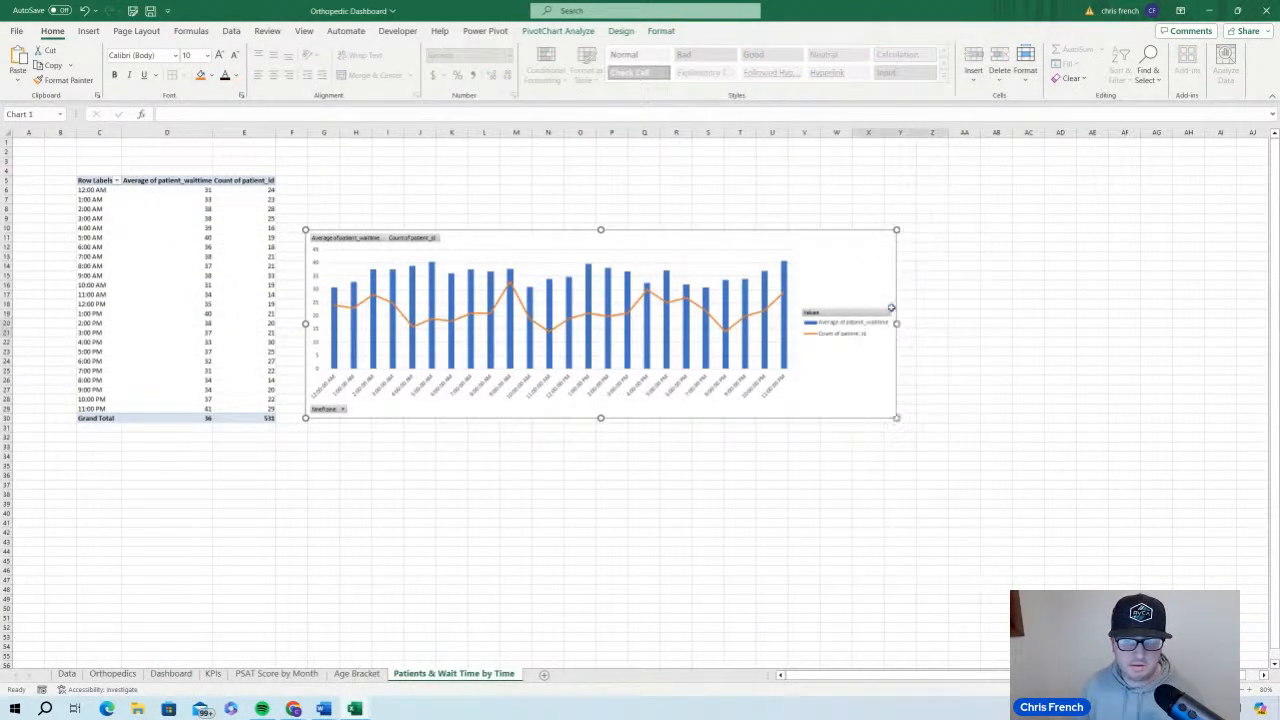
click(173, 674)
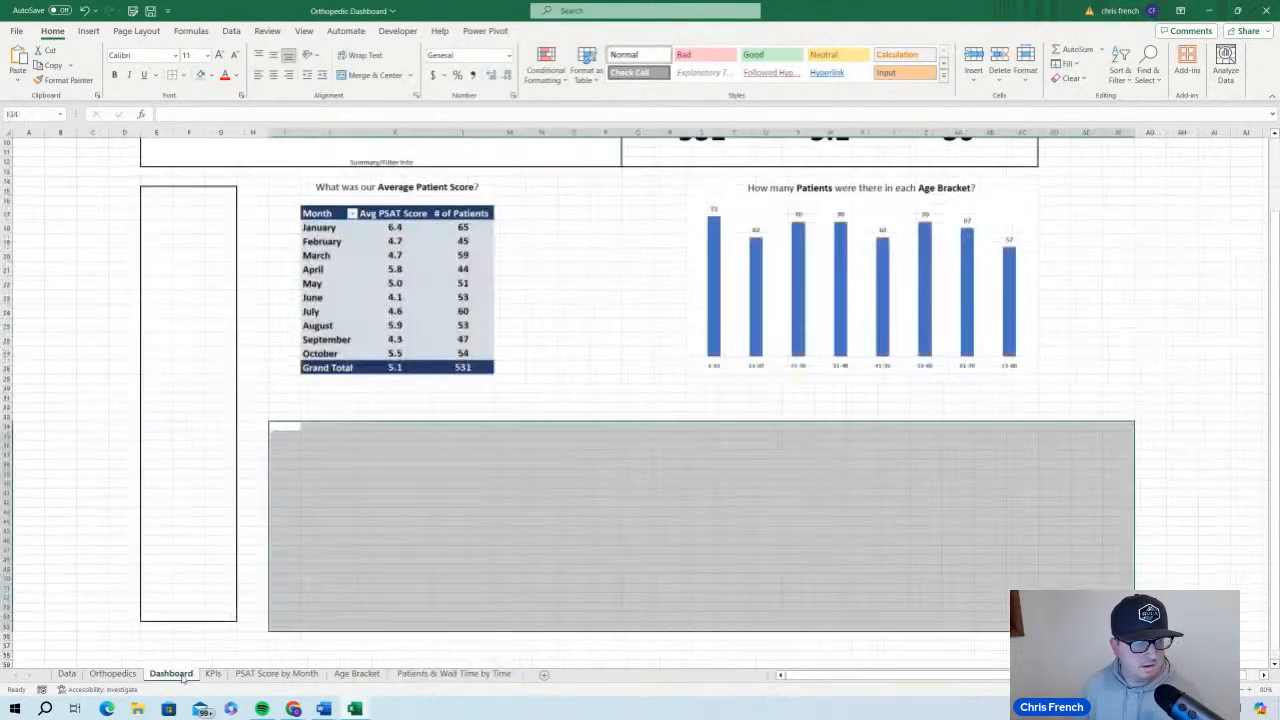
right_click(322, 427)
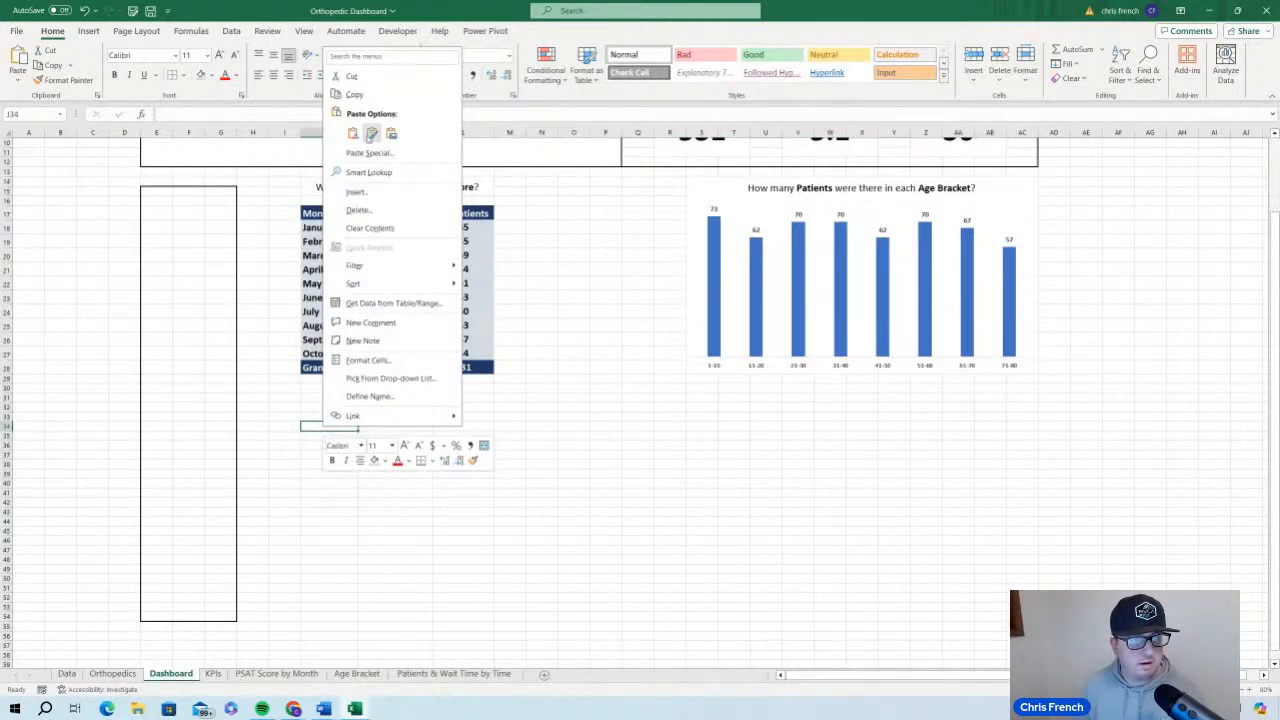
click(371, 132)
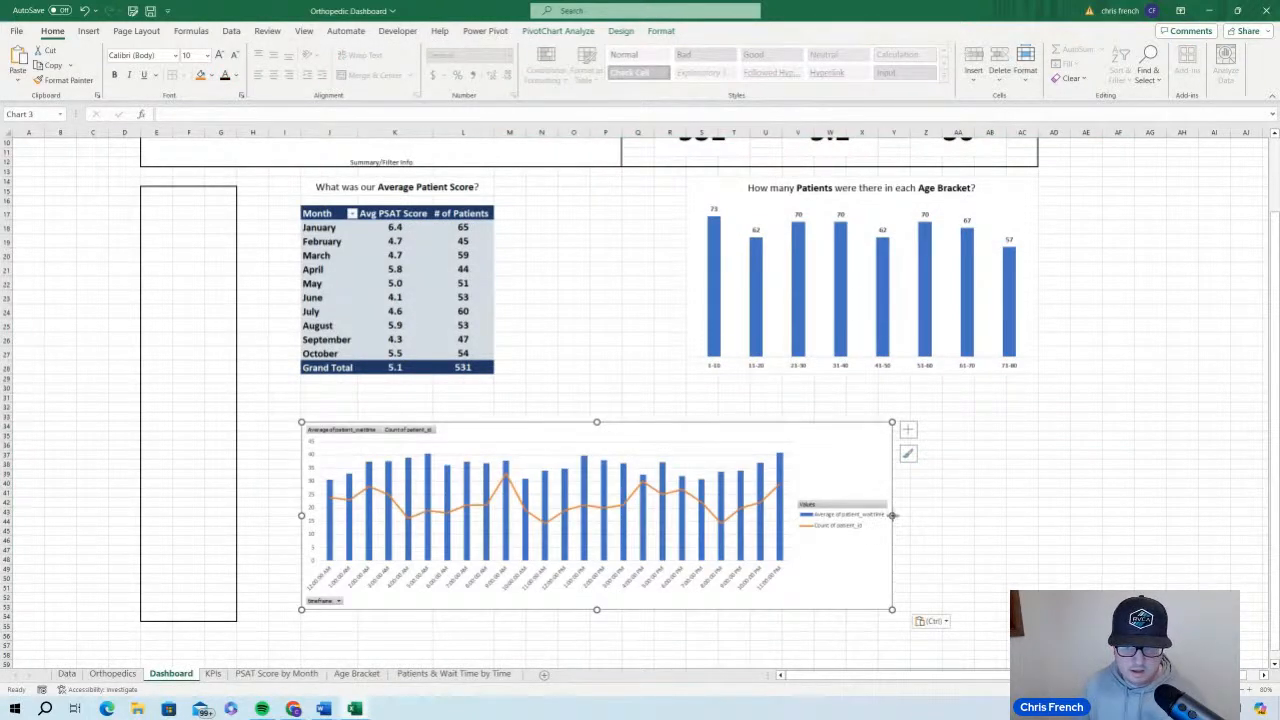
Widen the wait time chart to line up with the age bracket chart's outer edge and extend it upward to just below the PivotTable
drag(892, 515, 1038, 514)
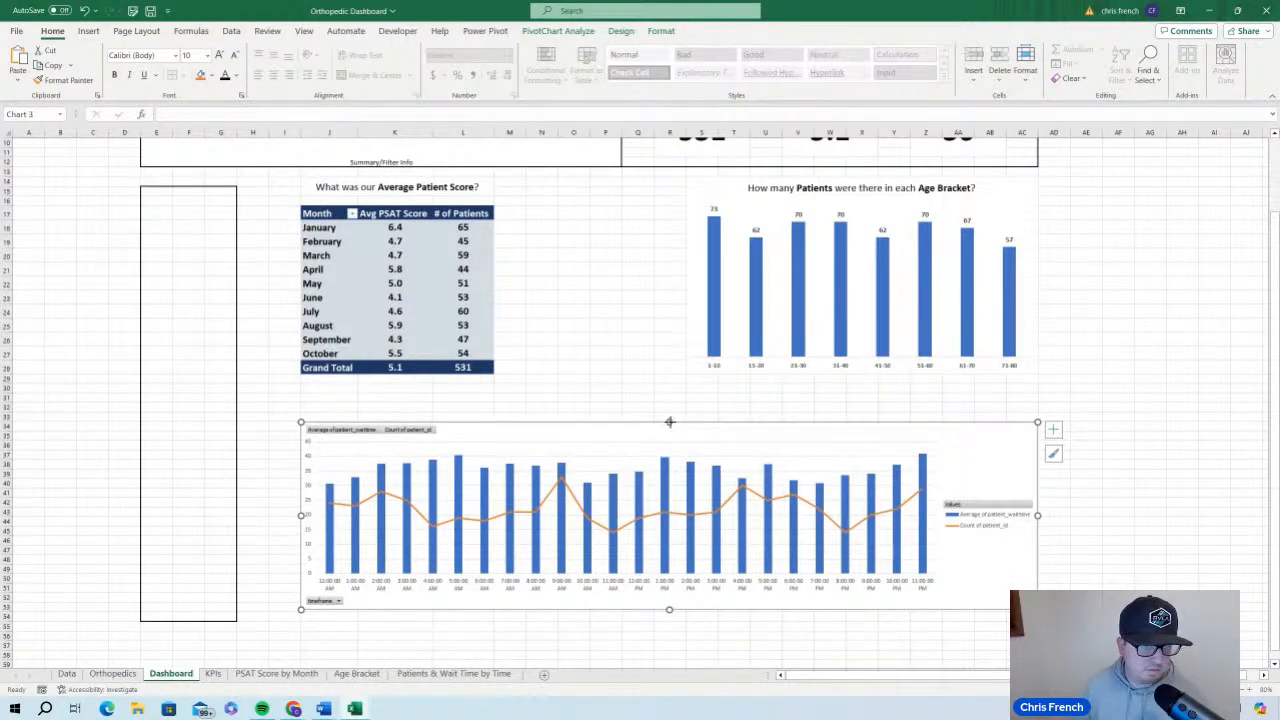
drag(671, 422, 672, 393)
click(765, 645)
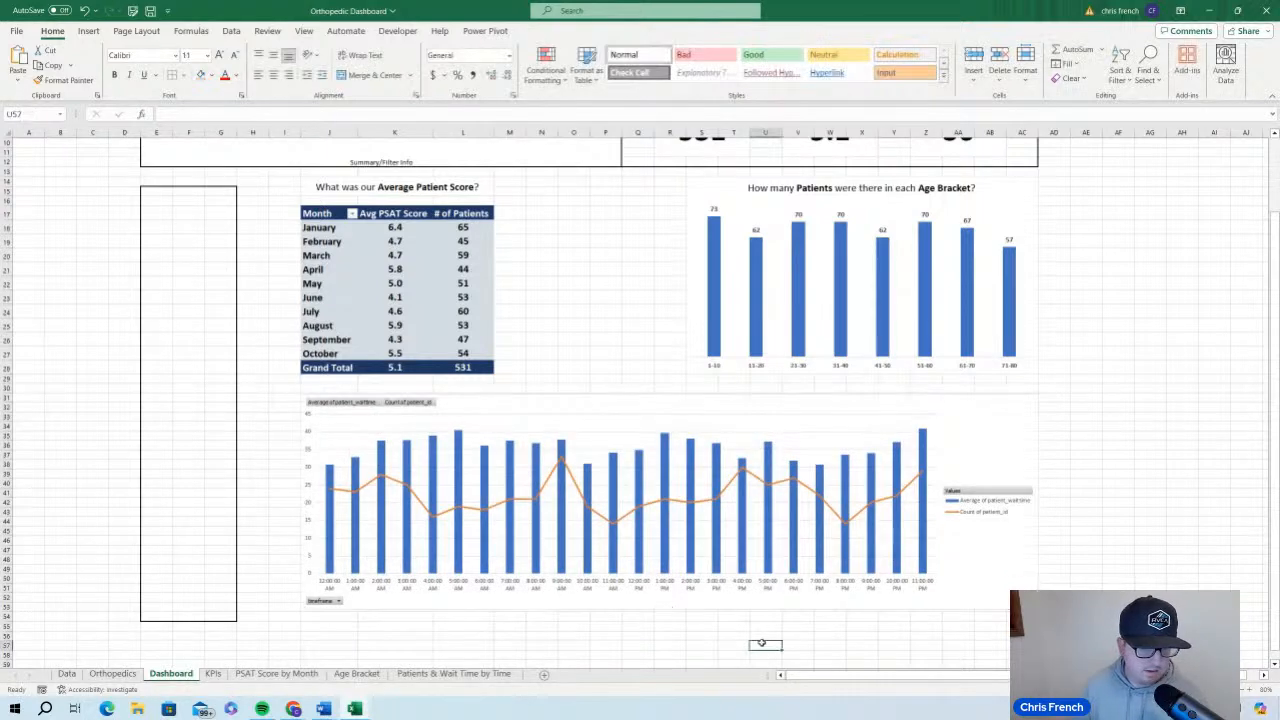
click(656, 604)
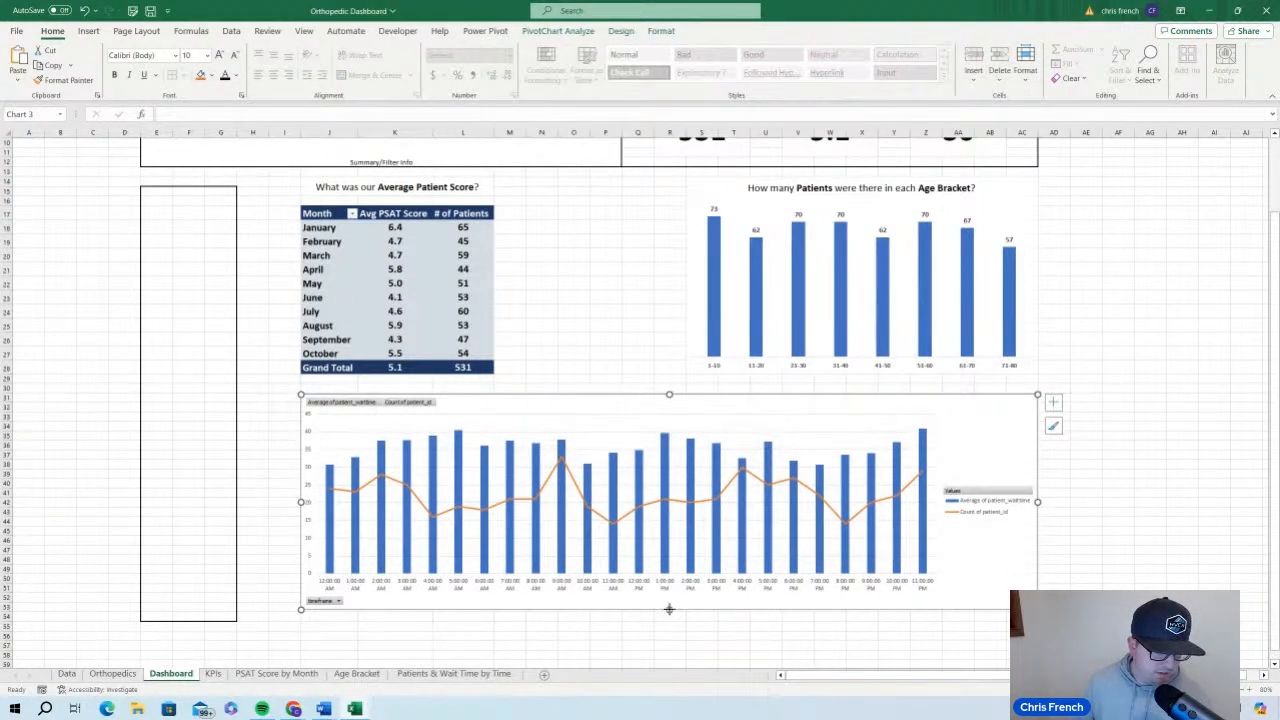
drag(669, 609, 669, 611)
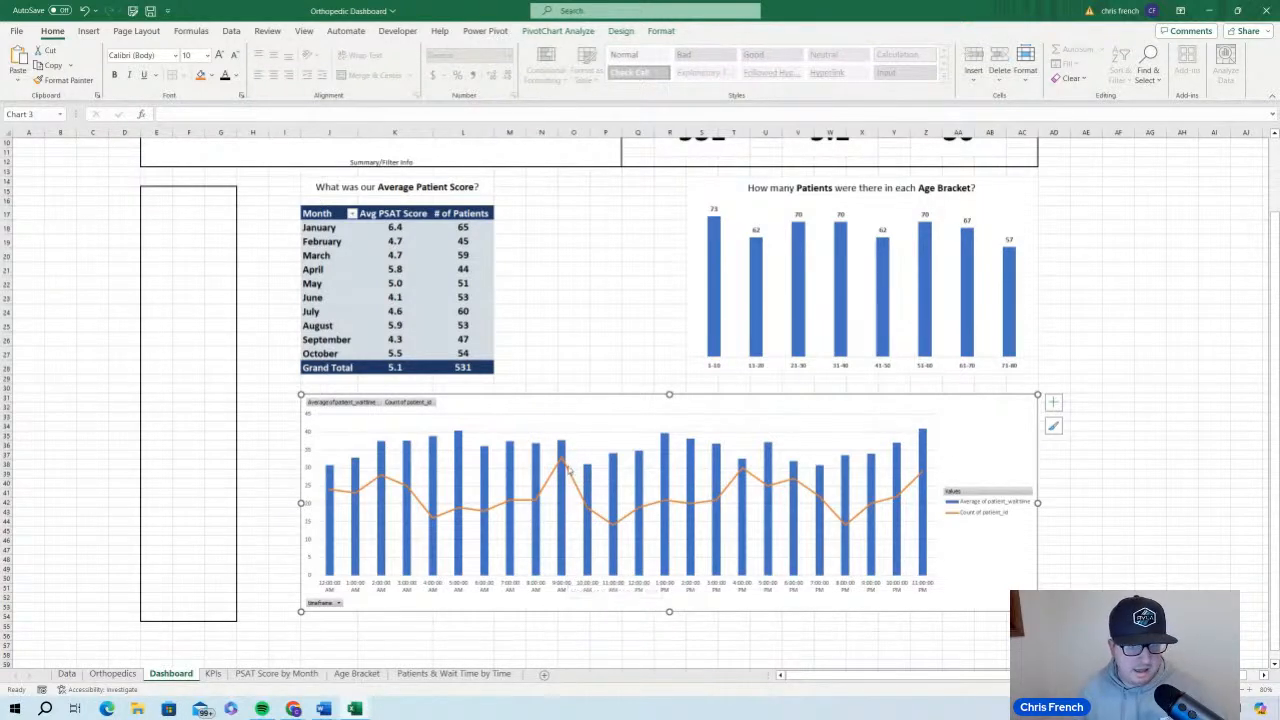
Hide all field buttons on the wait time chart
mouse_move(563, 462)
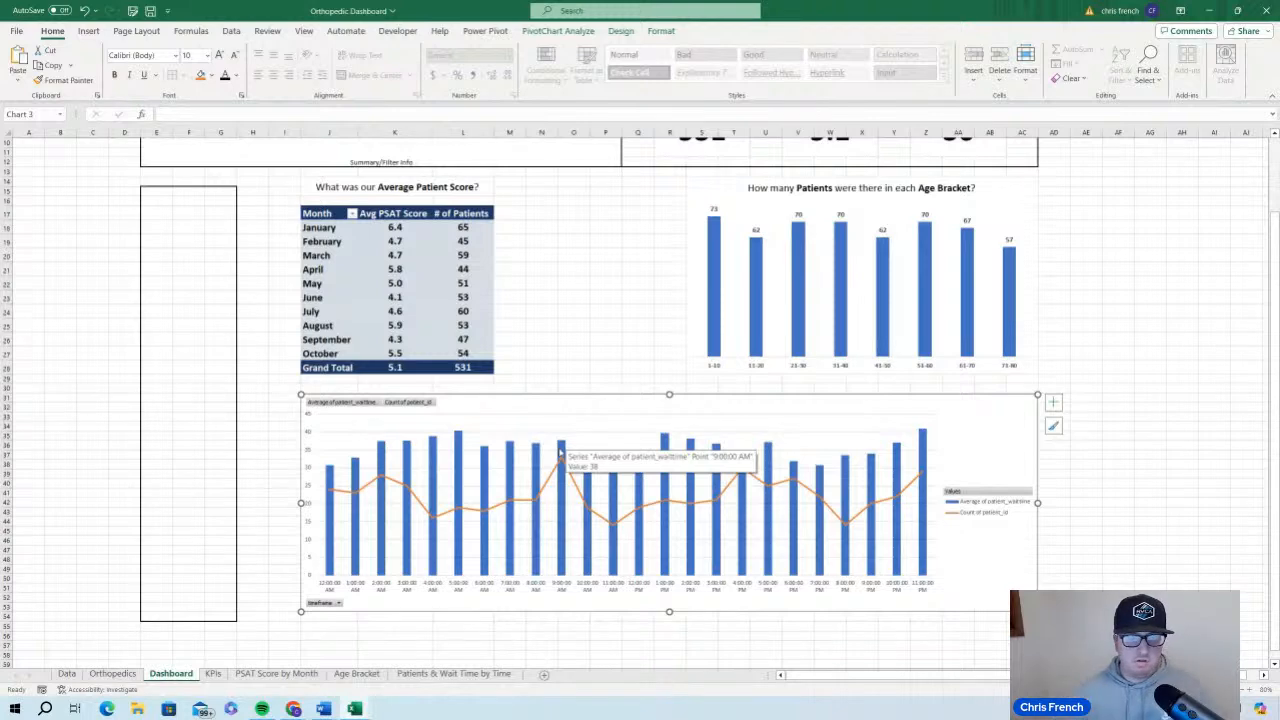
mouse_move(458, 431)
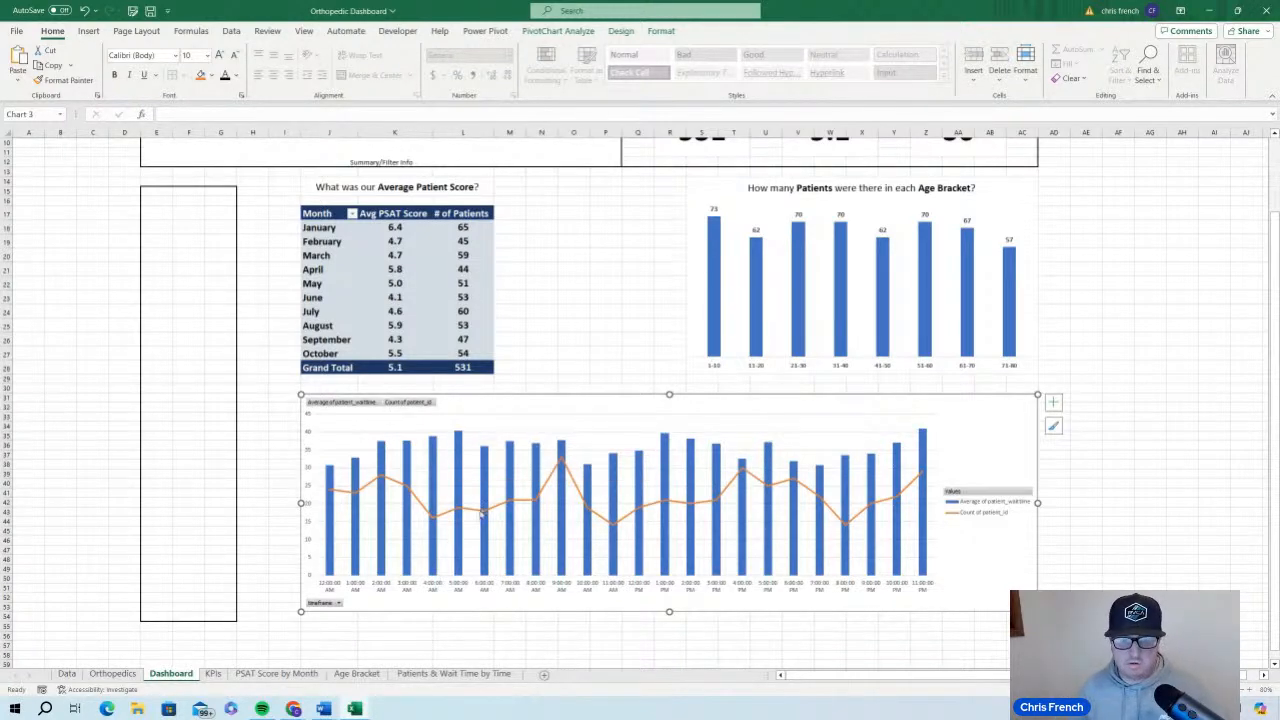
mouse_move(461, 518)
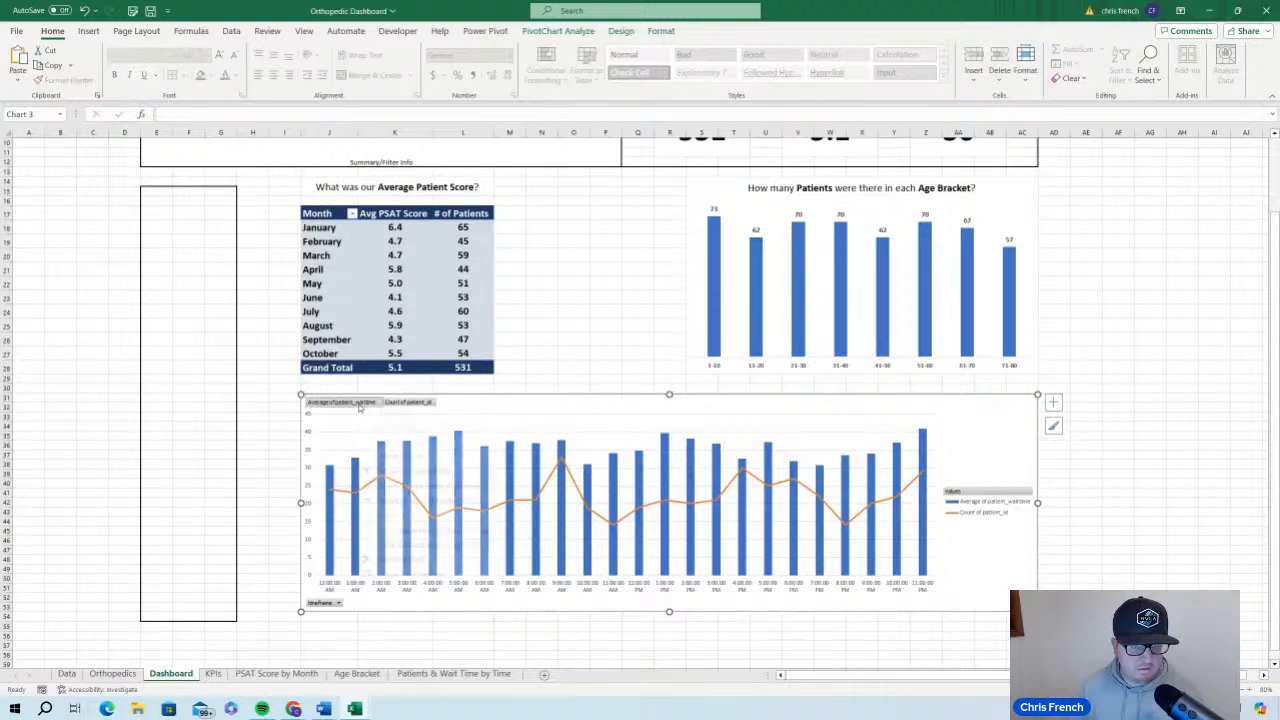
right_click(359, 404)
click(455, 544)
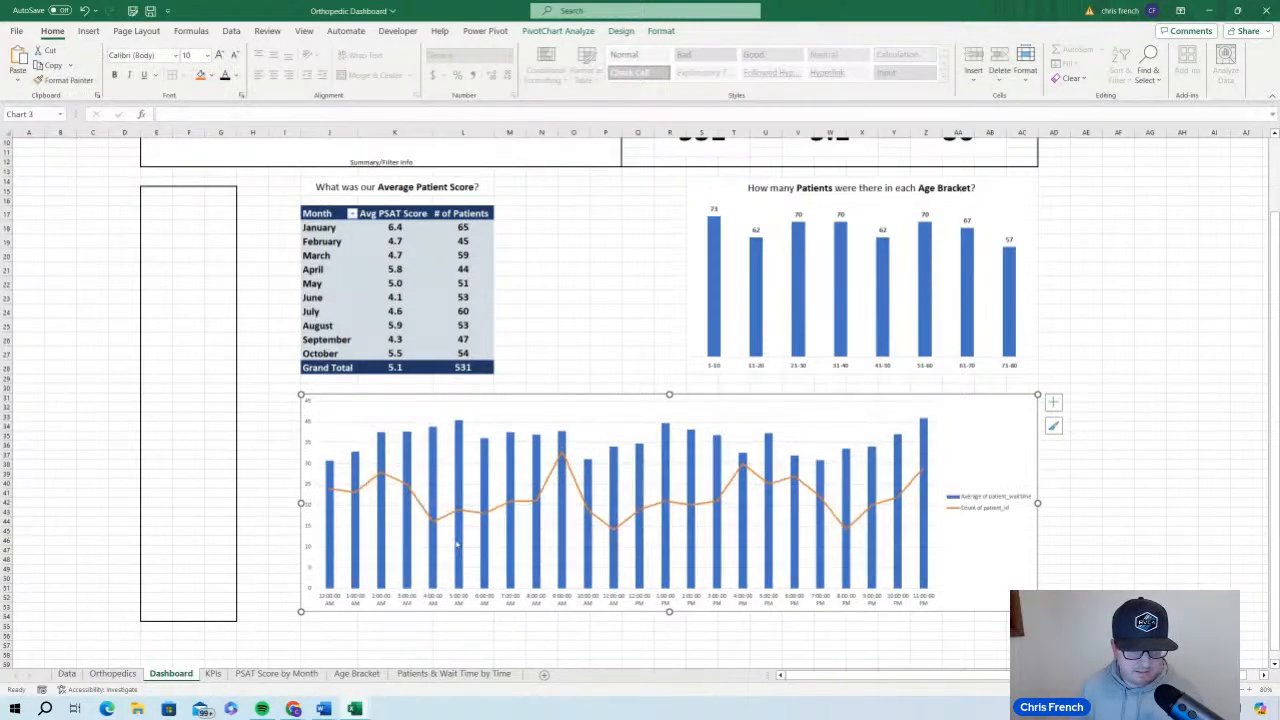
Set the wait time chart's legend position to Top Right and widen the plot area to nearly the full chart width
right_click(999, 508)
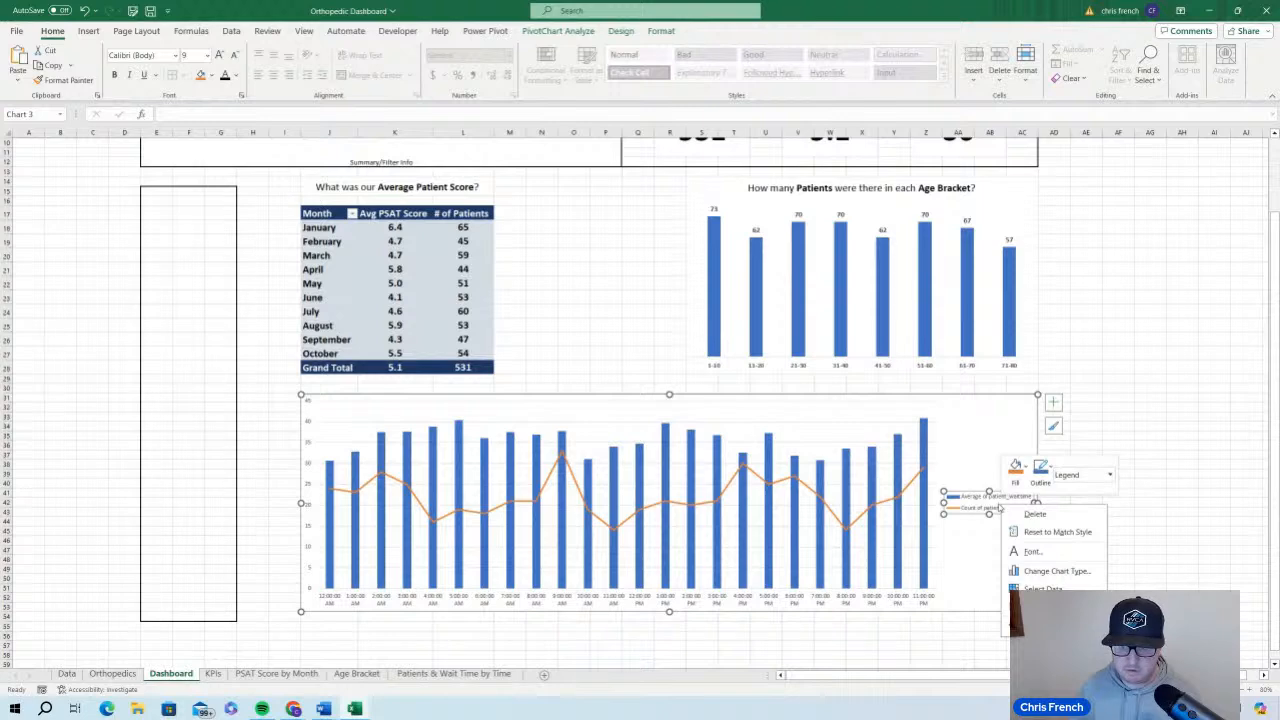
click(1050, 626)
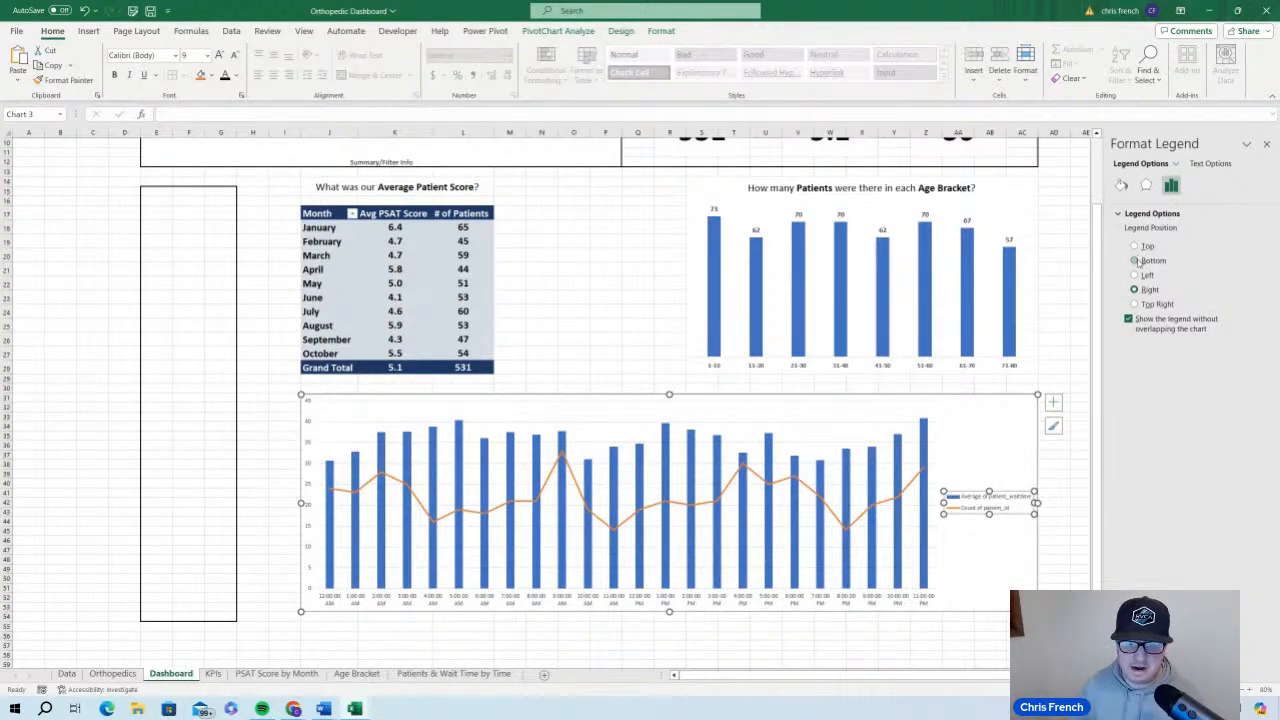
click(1136, 260)
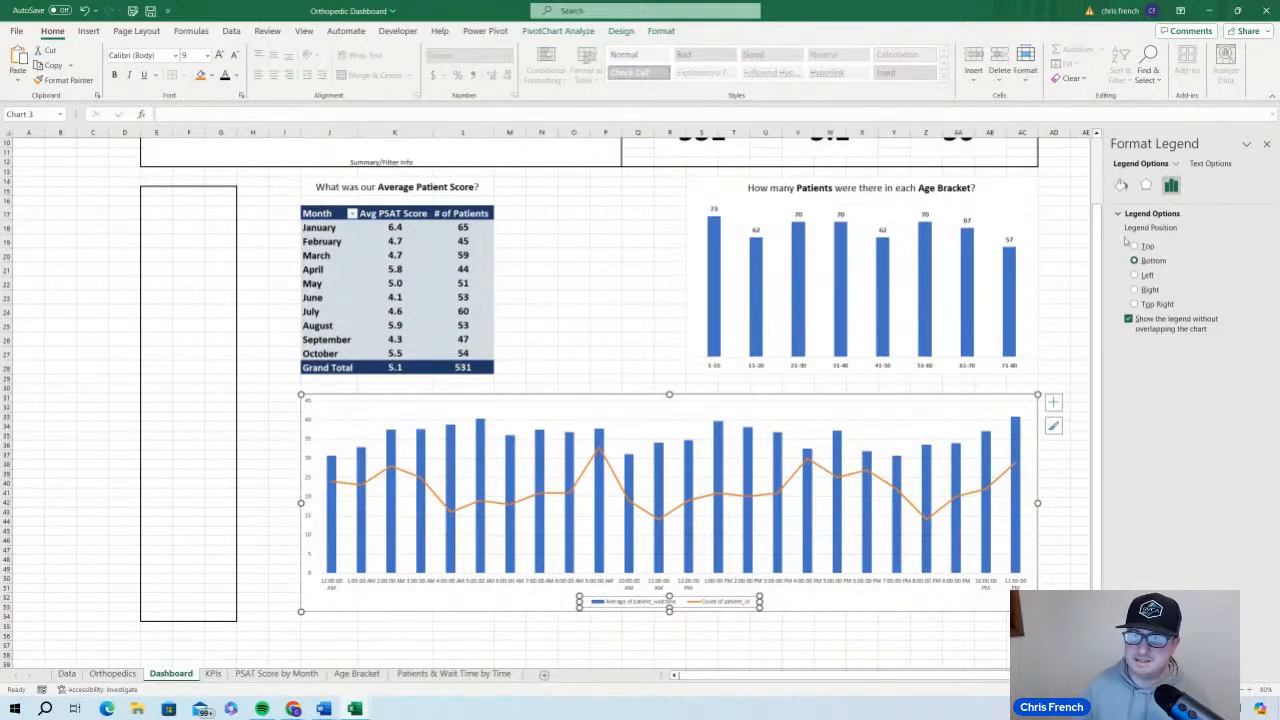
click(1135, 304)
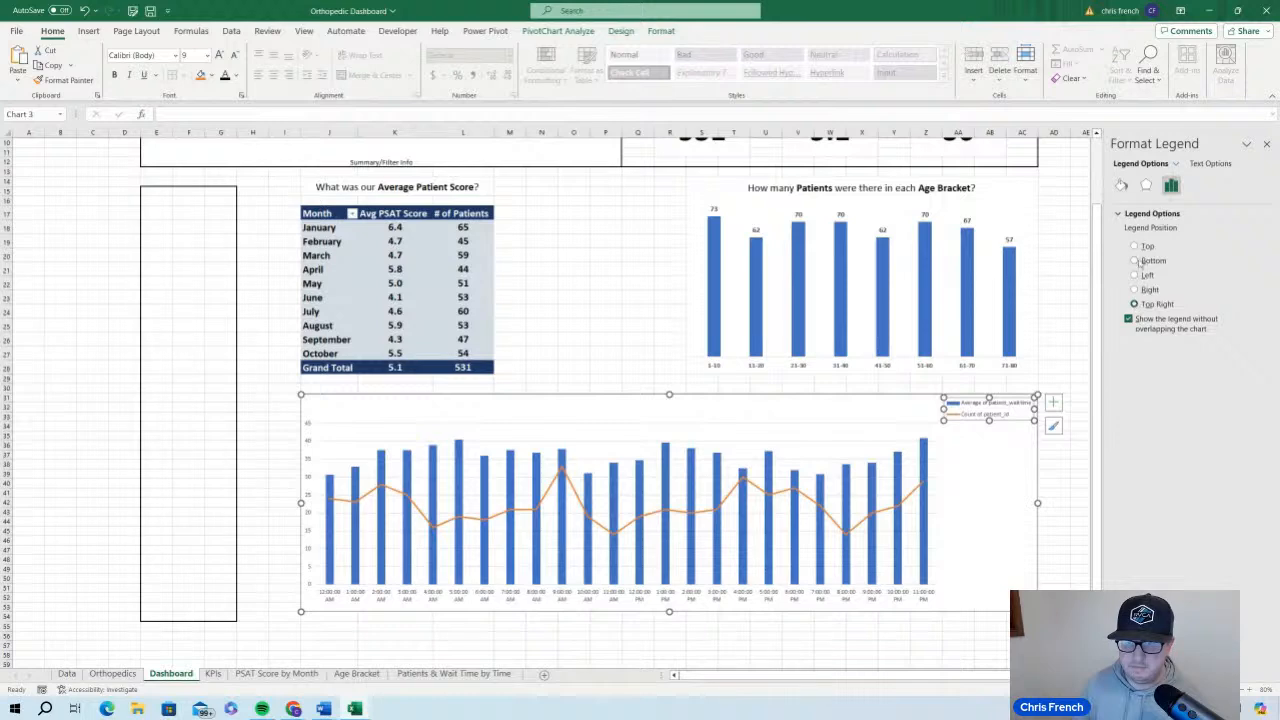
click(934, 501)
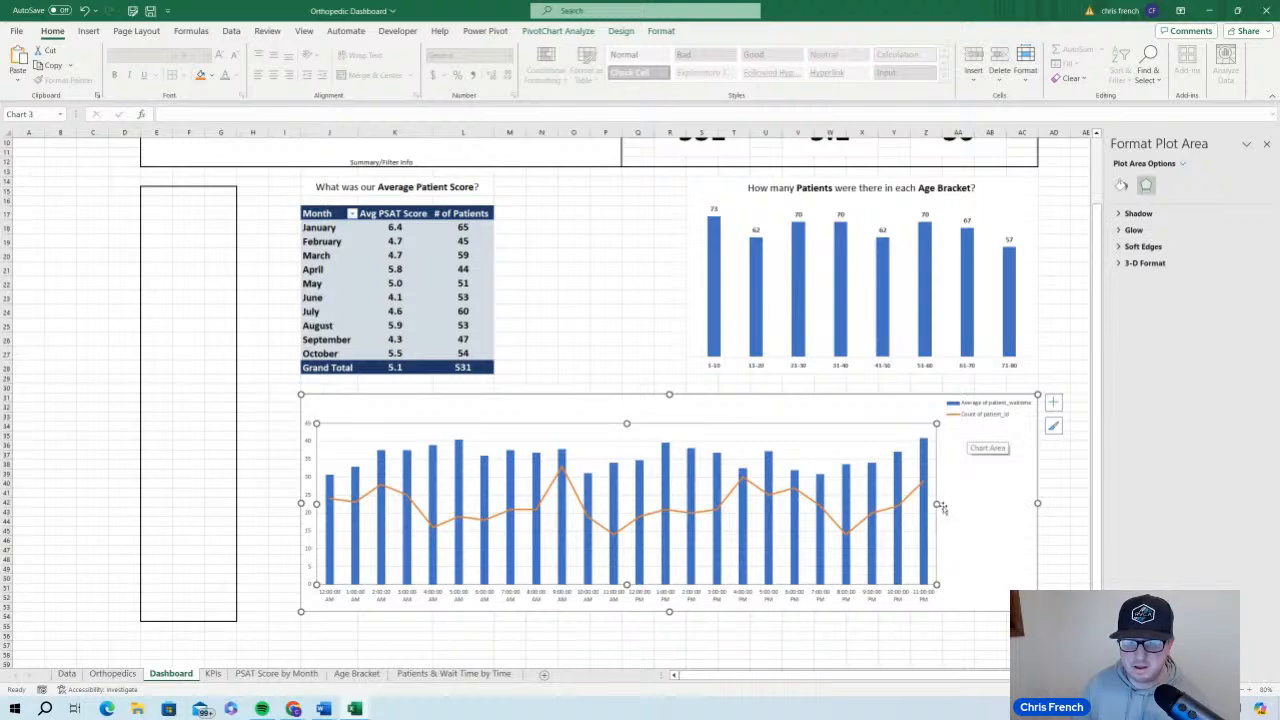
drag(937, 503, 1028, 503)
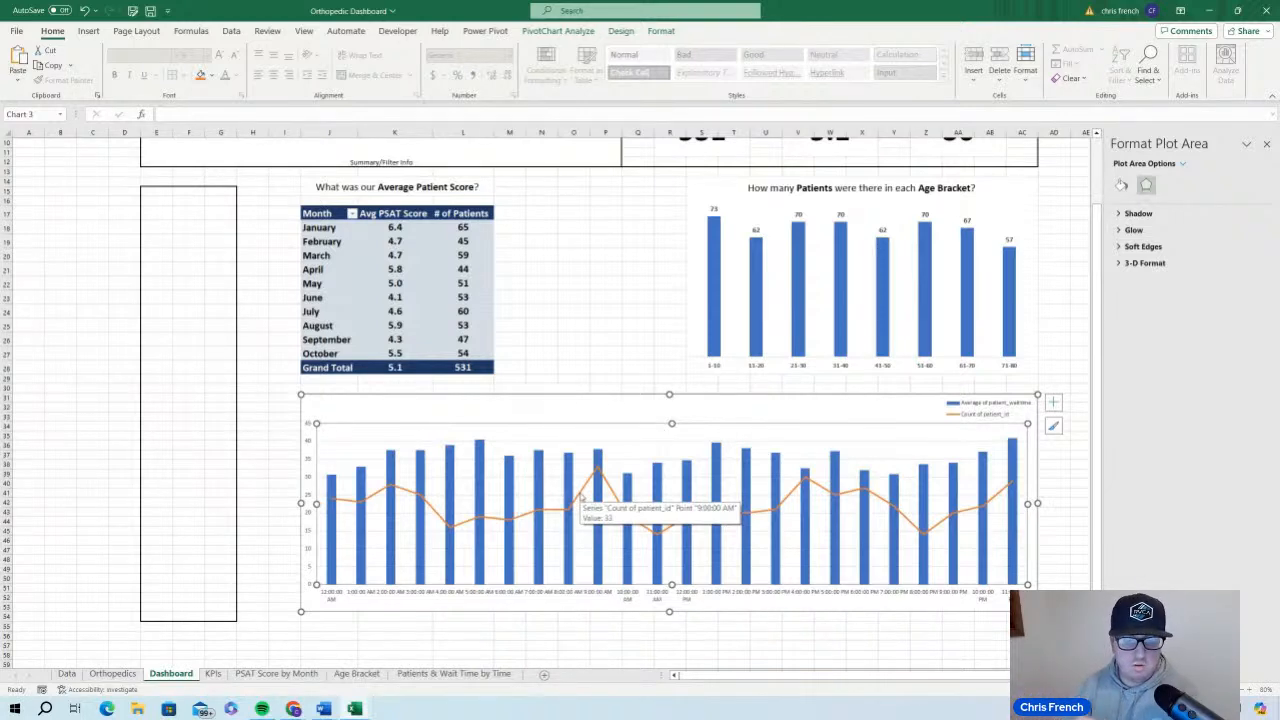
Format the timeframe column of the Orthopedics table with the Time type 1:30 PM, without seconds
click(628, 596)
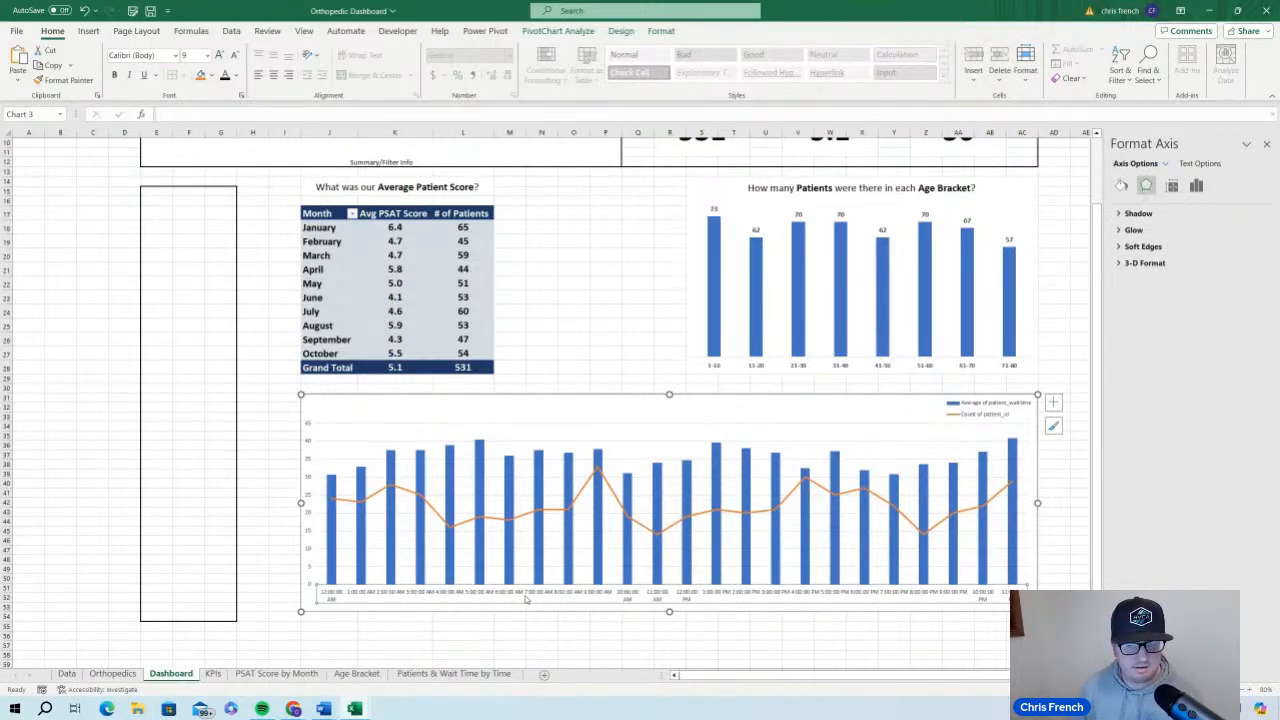
mouse_move(983, 551)
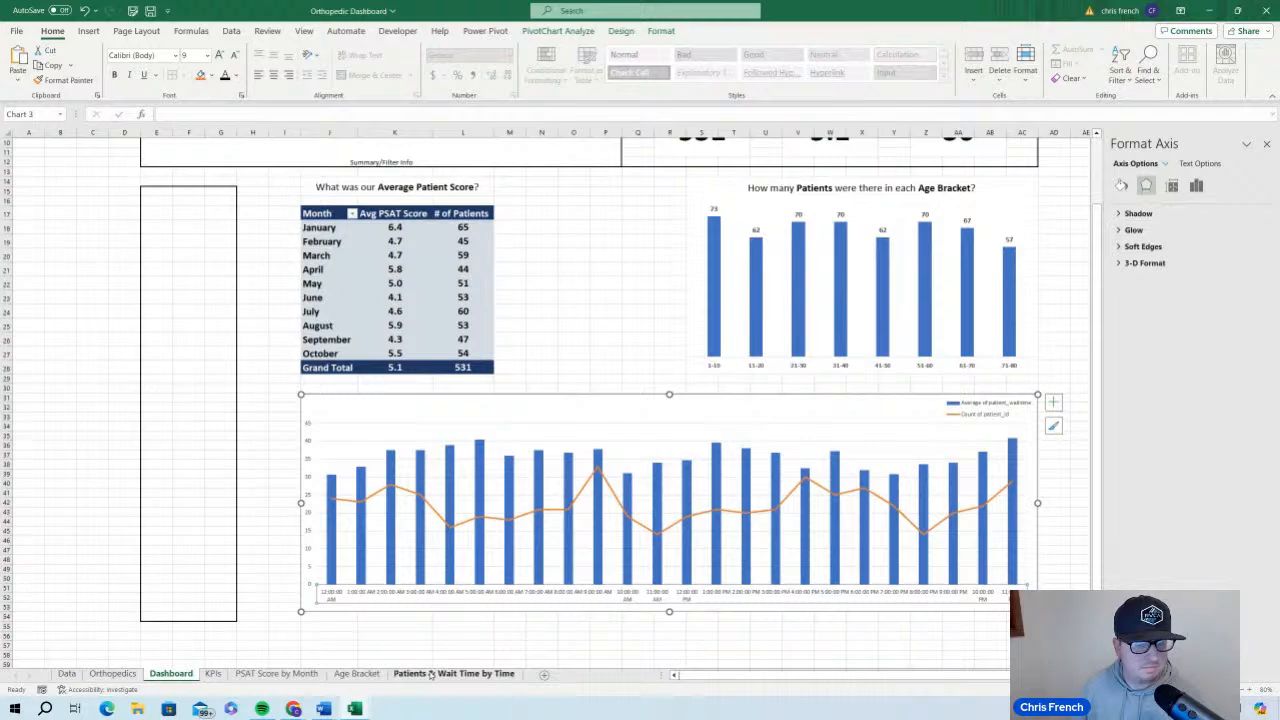
click(113, 674)
click(318, 160)
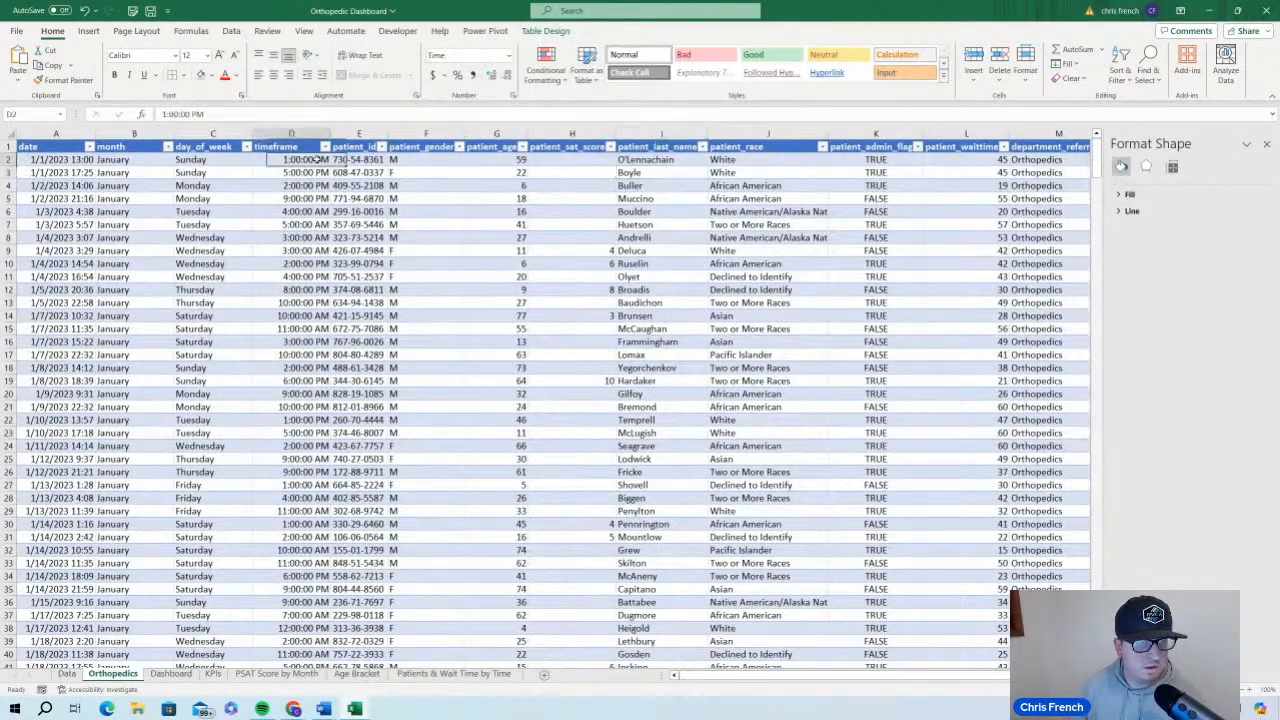
key(ctrl+shift+Down)
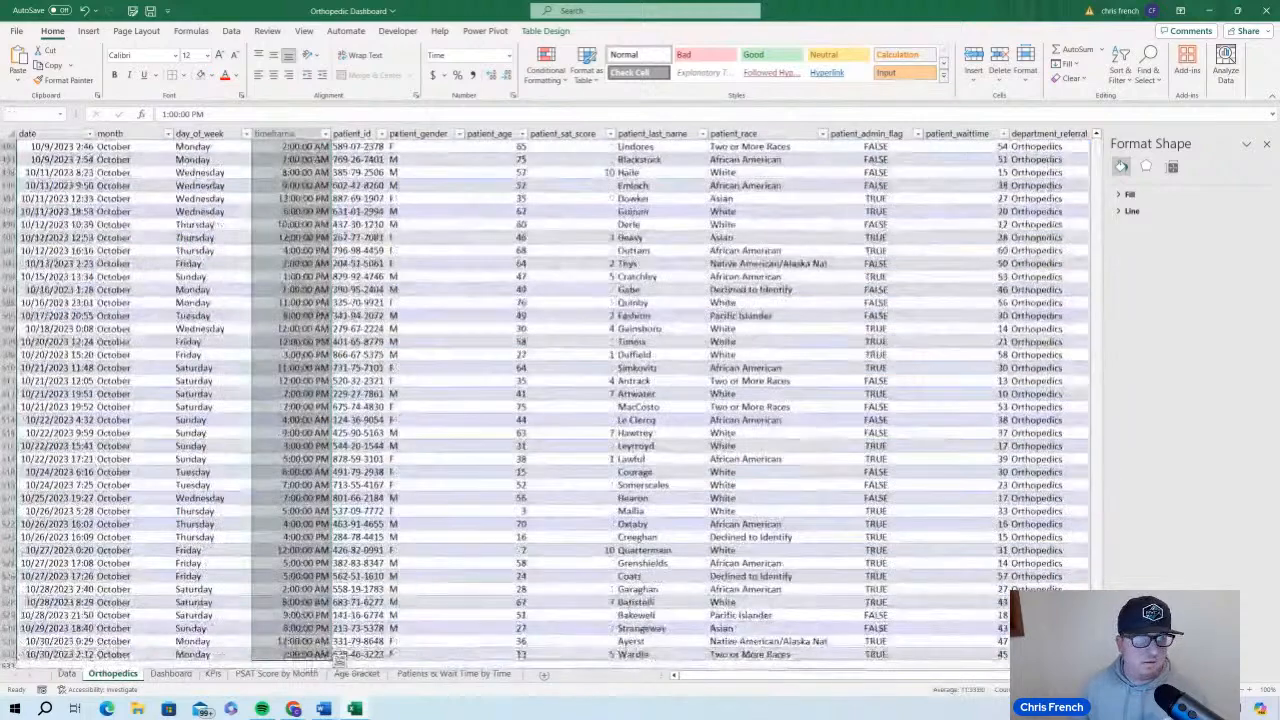
click(509, 58)
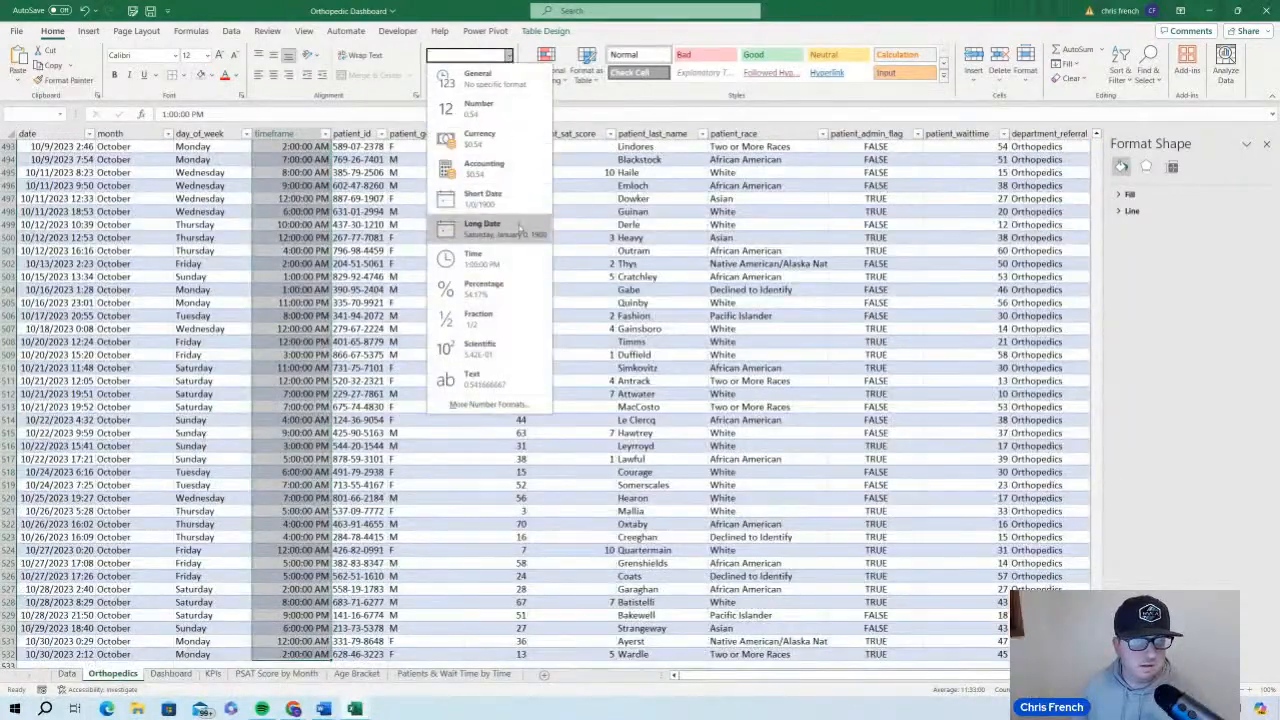
click(516, 50)
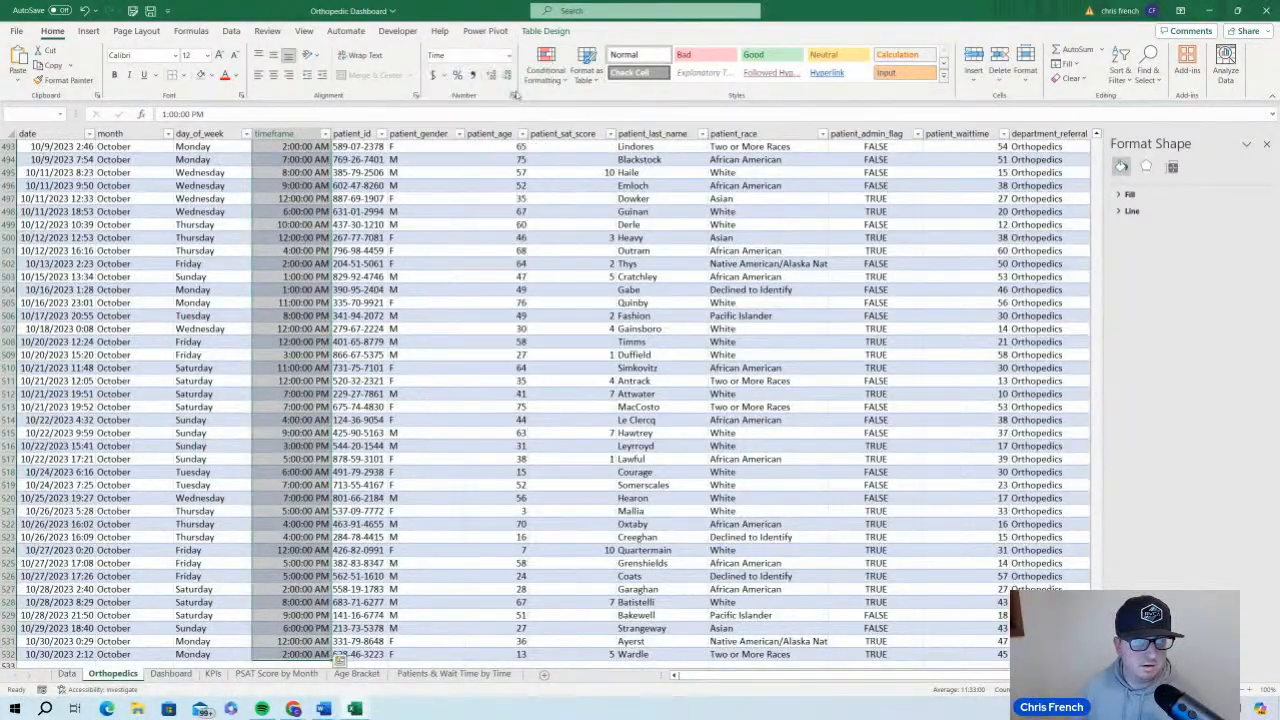
click(514, 95)
click(412, 247)
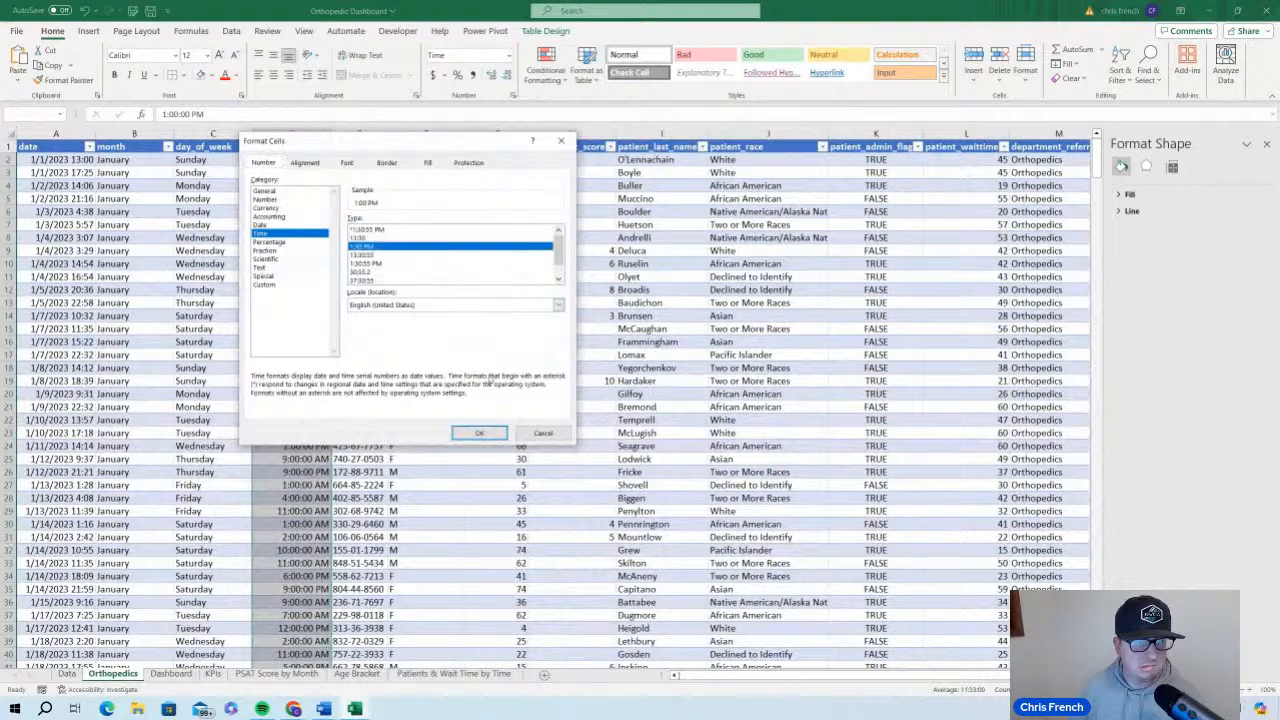
click(479, 433)
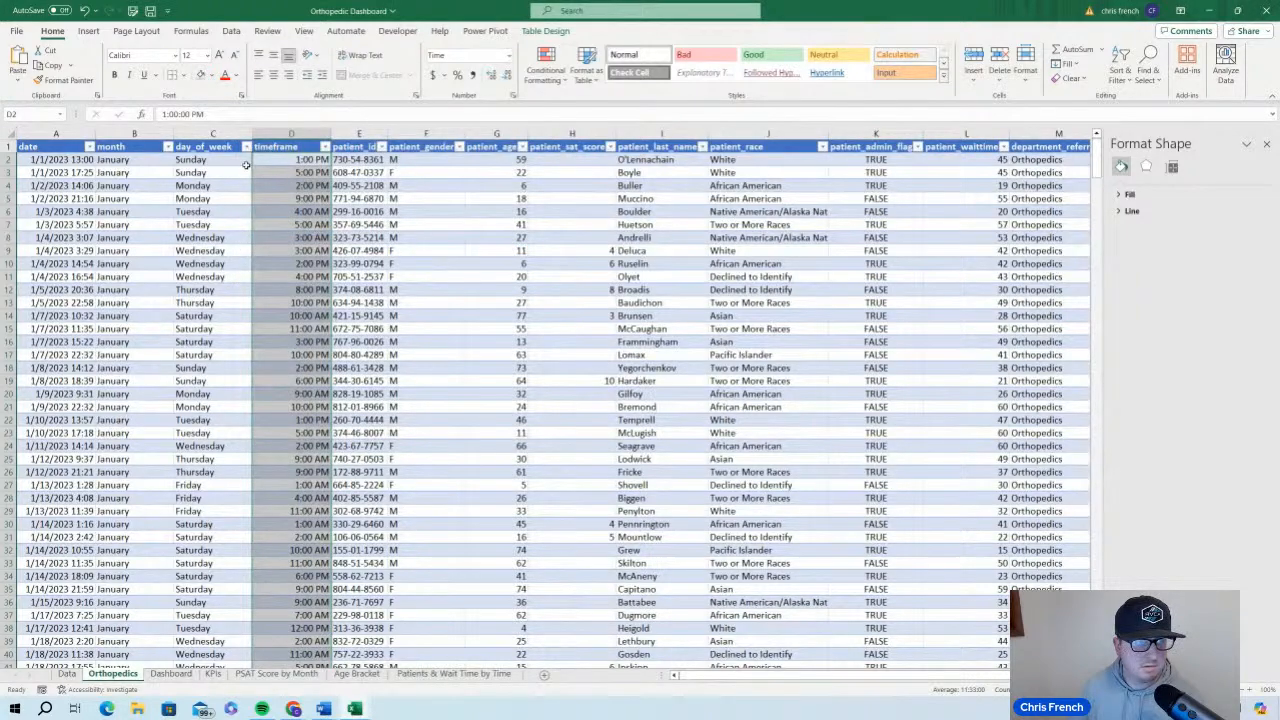
Refresh the PivotTable on the Patients & Wait Time by Time sheet
click(357, 674)
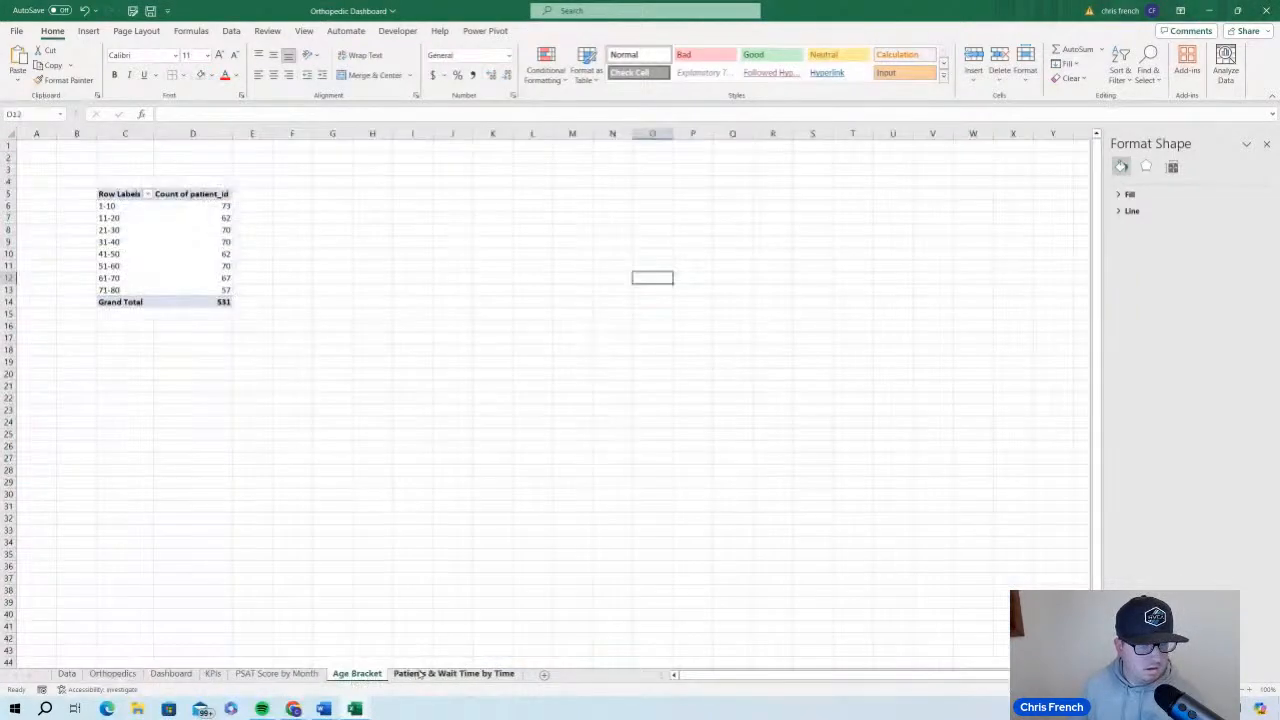
click(453, 674)
click(100, 285)
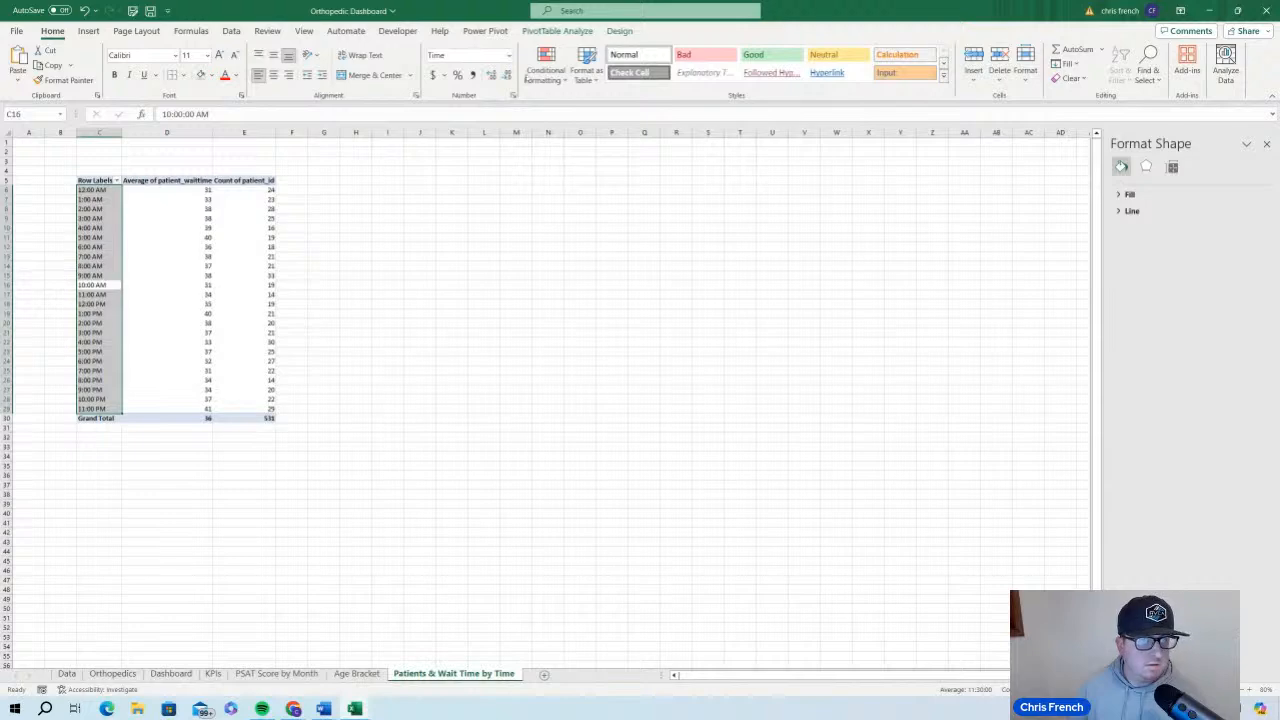
click(469, 60)
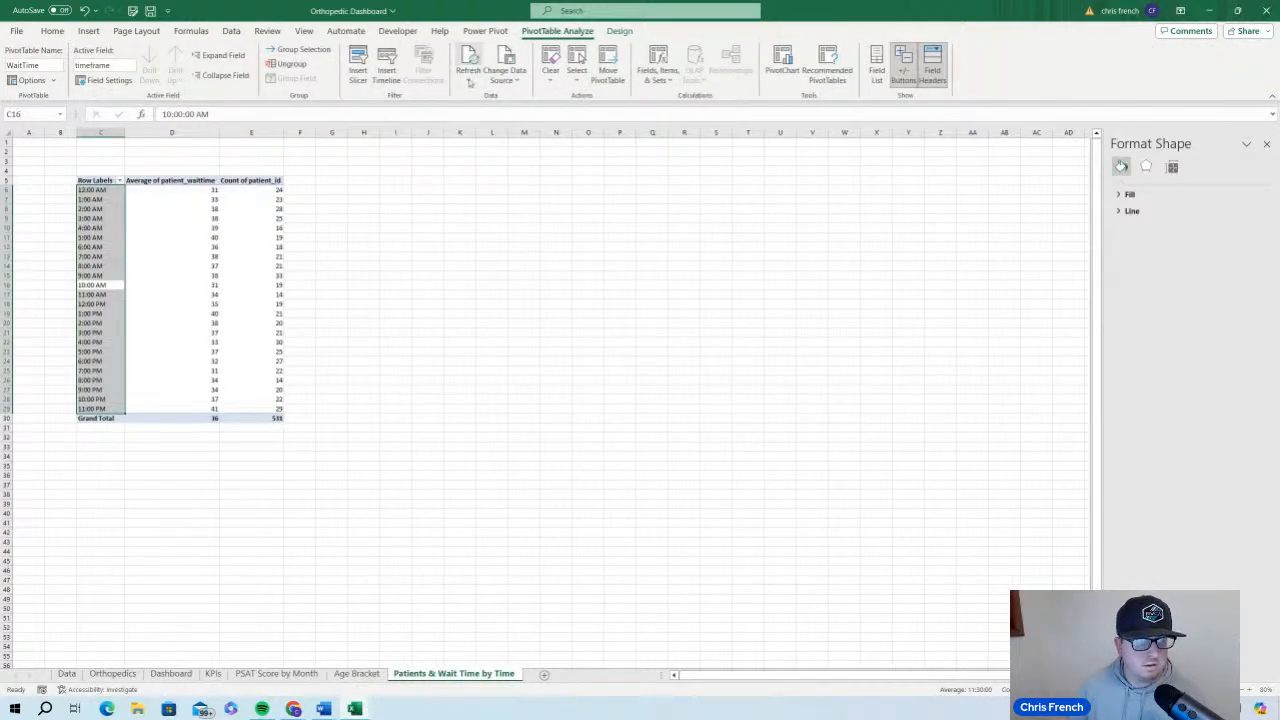
Refresh the wait time PivotChart's data on the Dashboard sheet
click(196, 674)
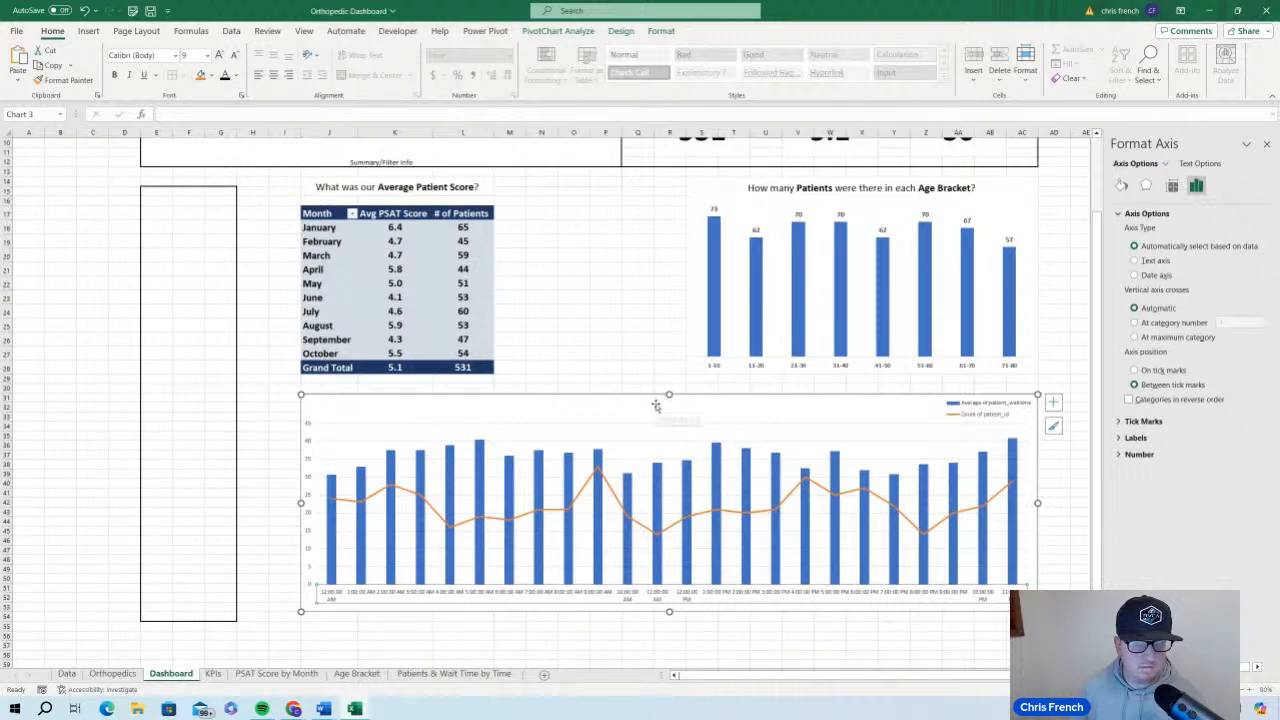
click(572, 34)
click(380, 57)
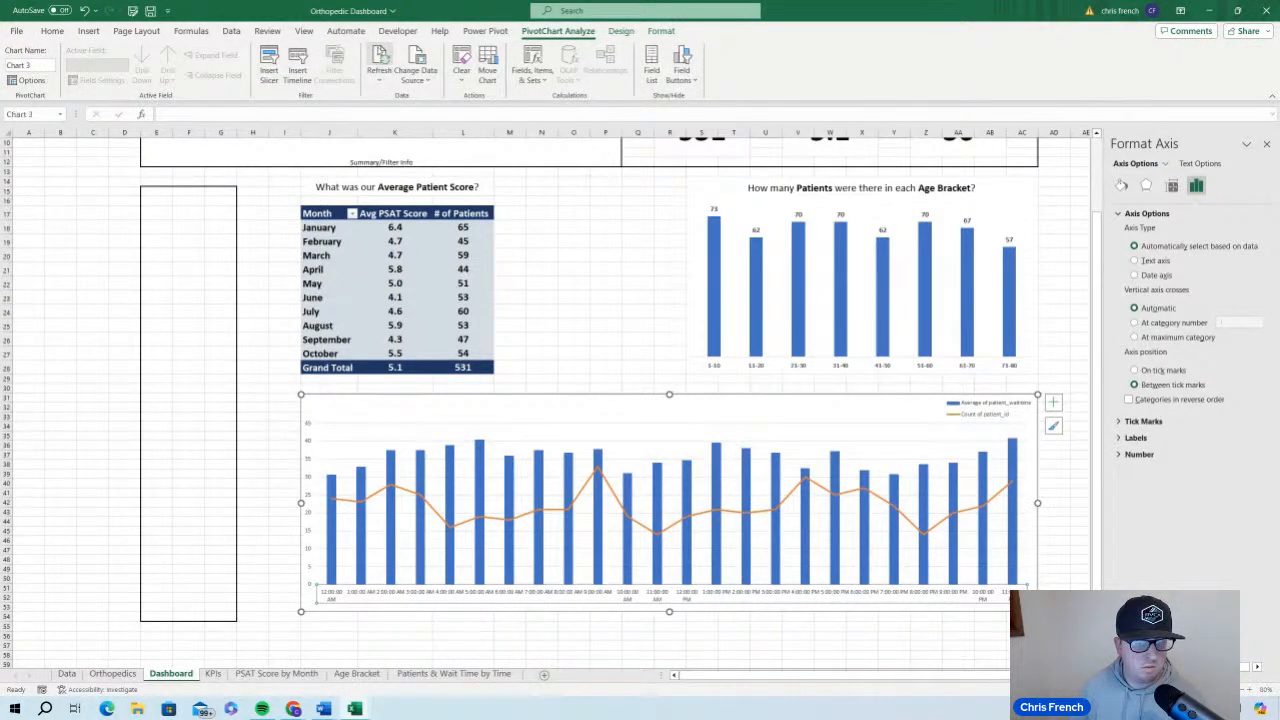
click(380, 57)
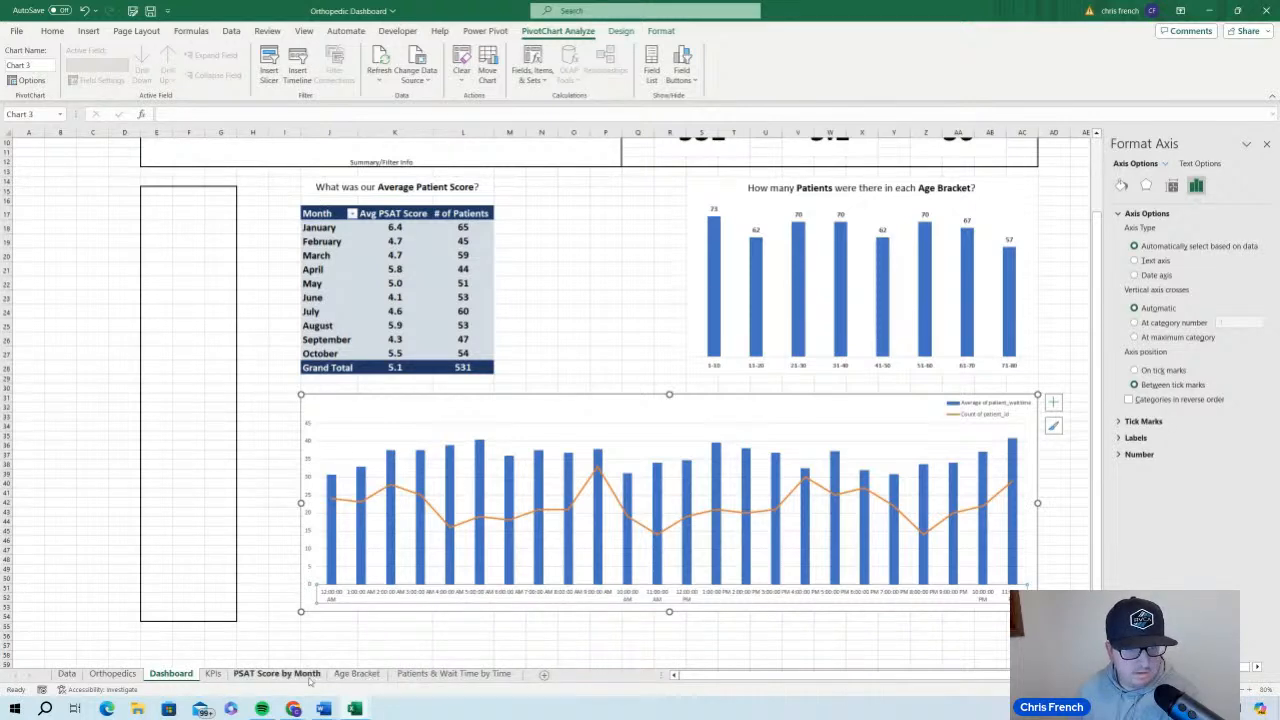
Check the time format of the row labels in the wait time PivotTable and return to the Dashboard sheet
click(453, 673)
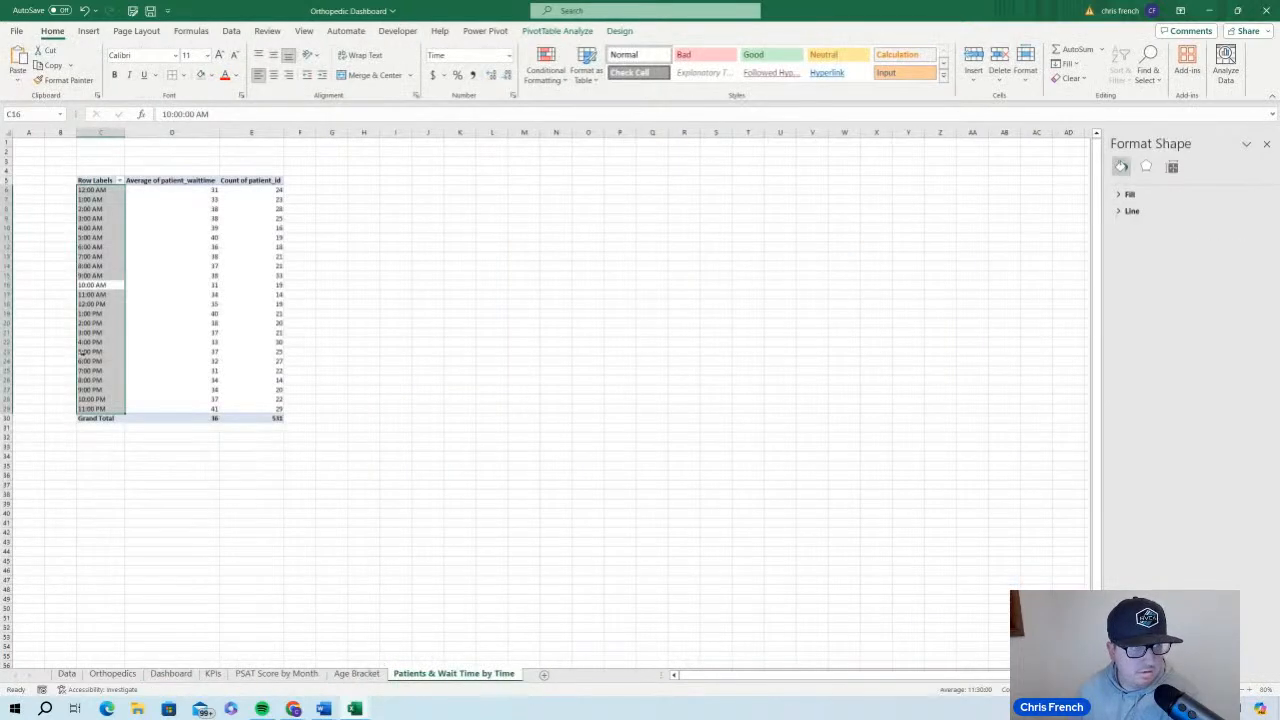
click(92, 351)
click(103, 322)
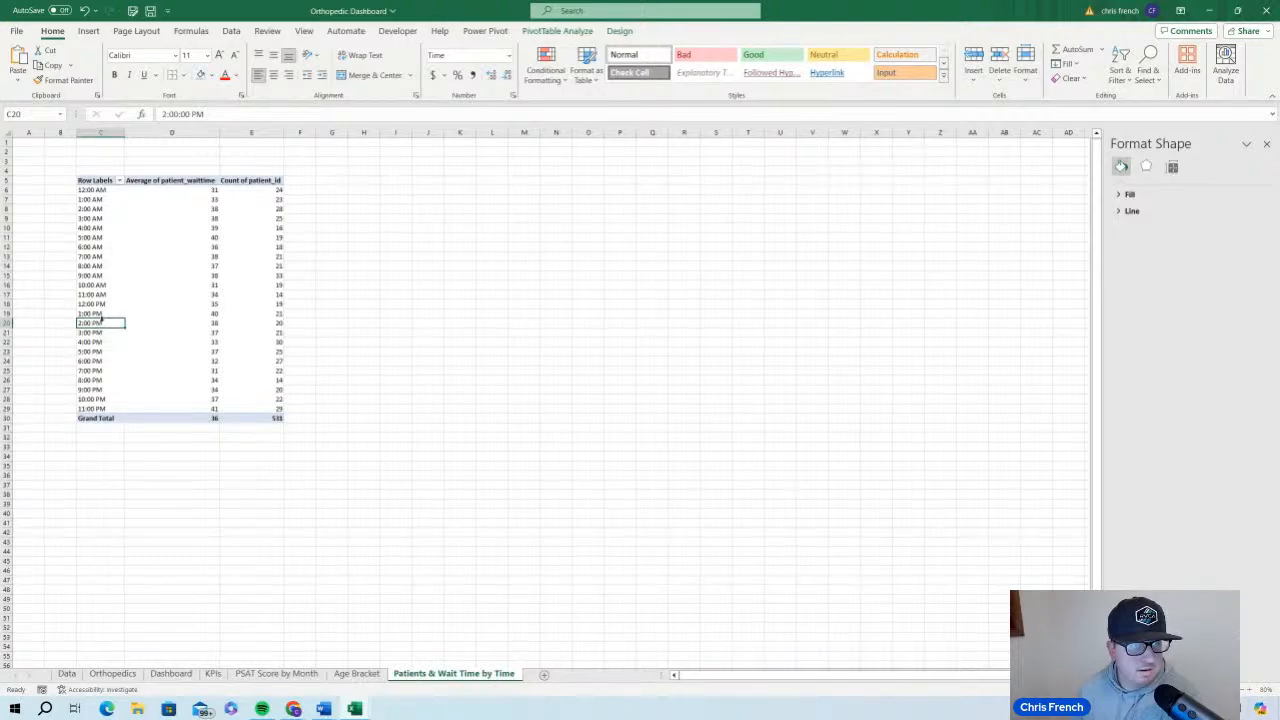
click(110, 237)
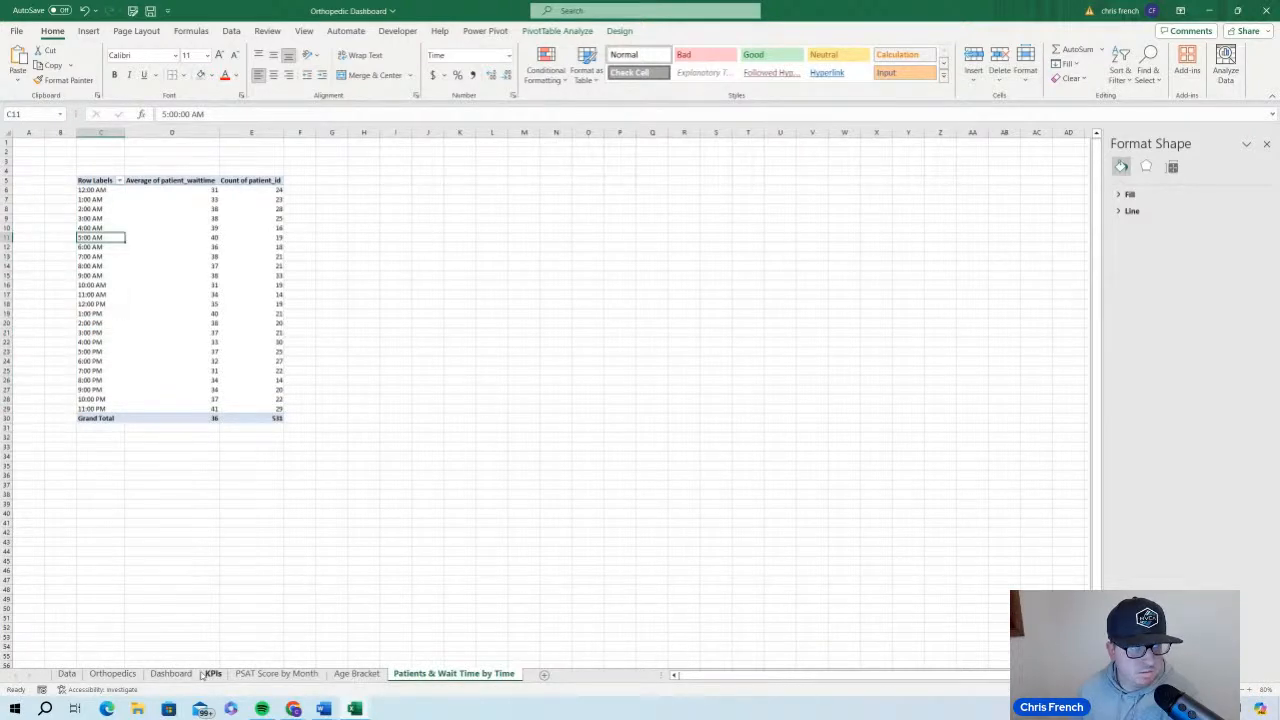
click(103, 195)
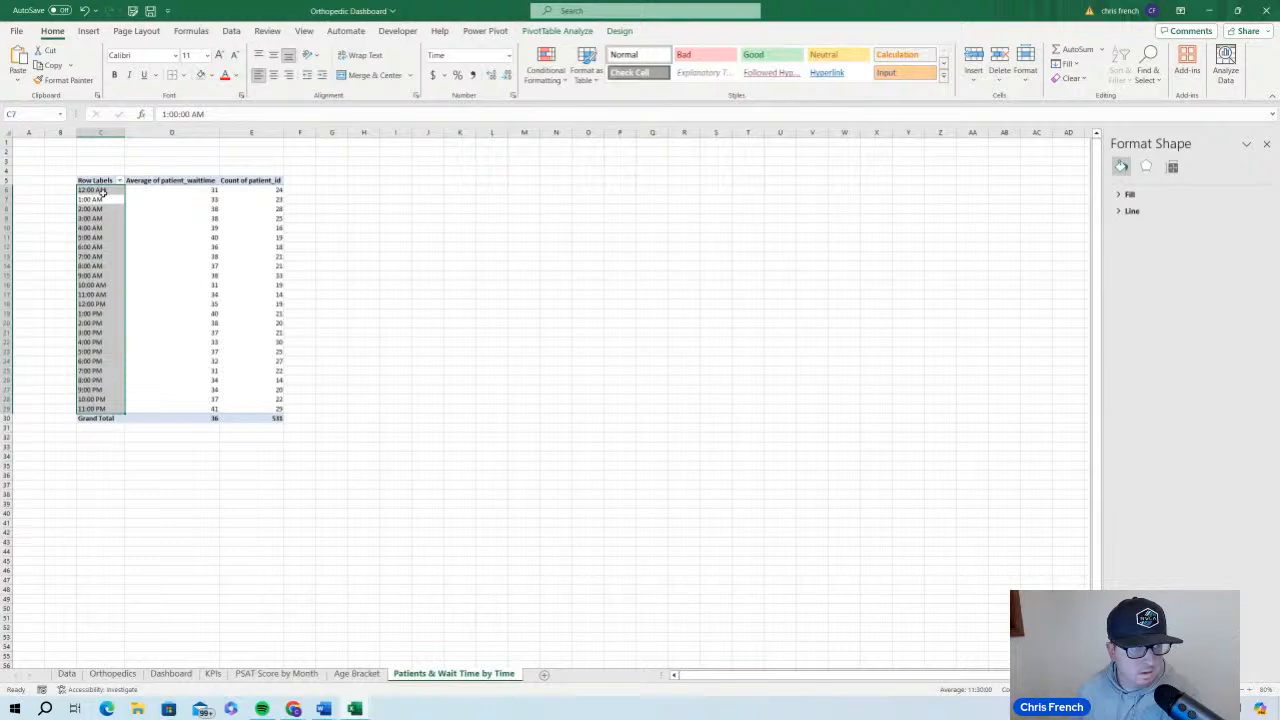
click(105, 189)
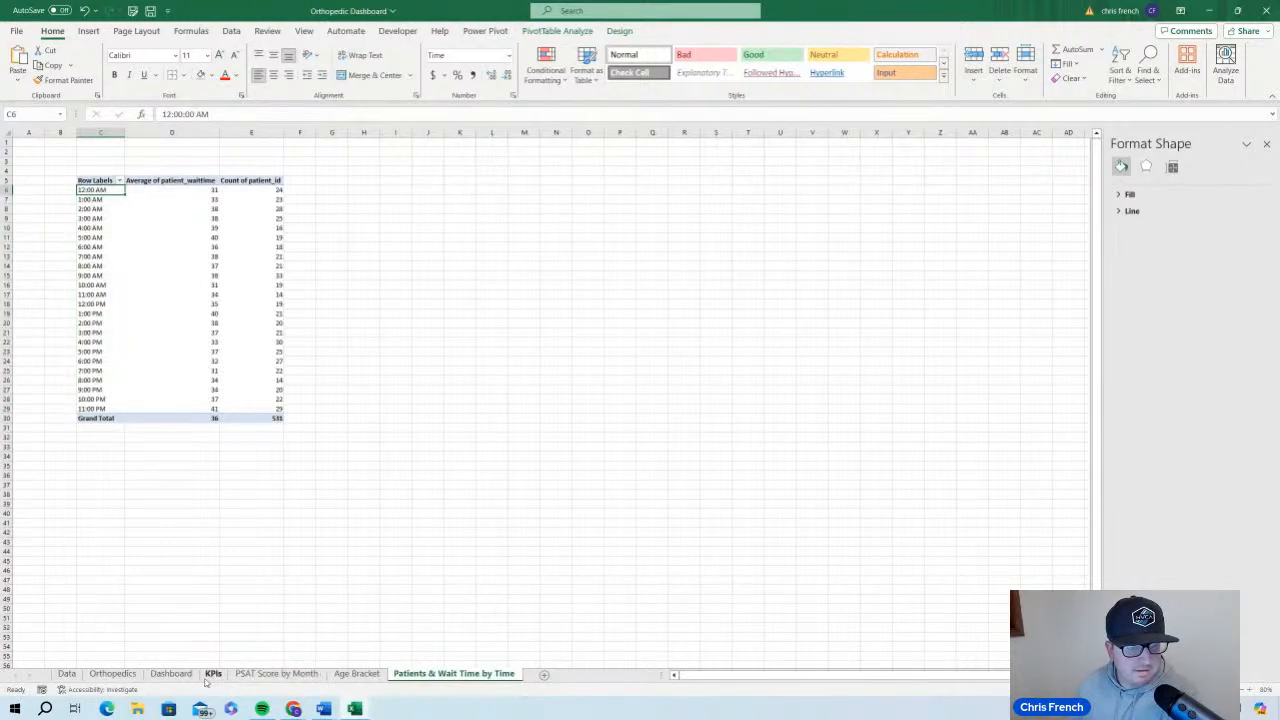
click(183, 679)
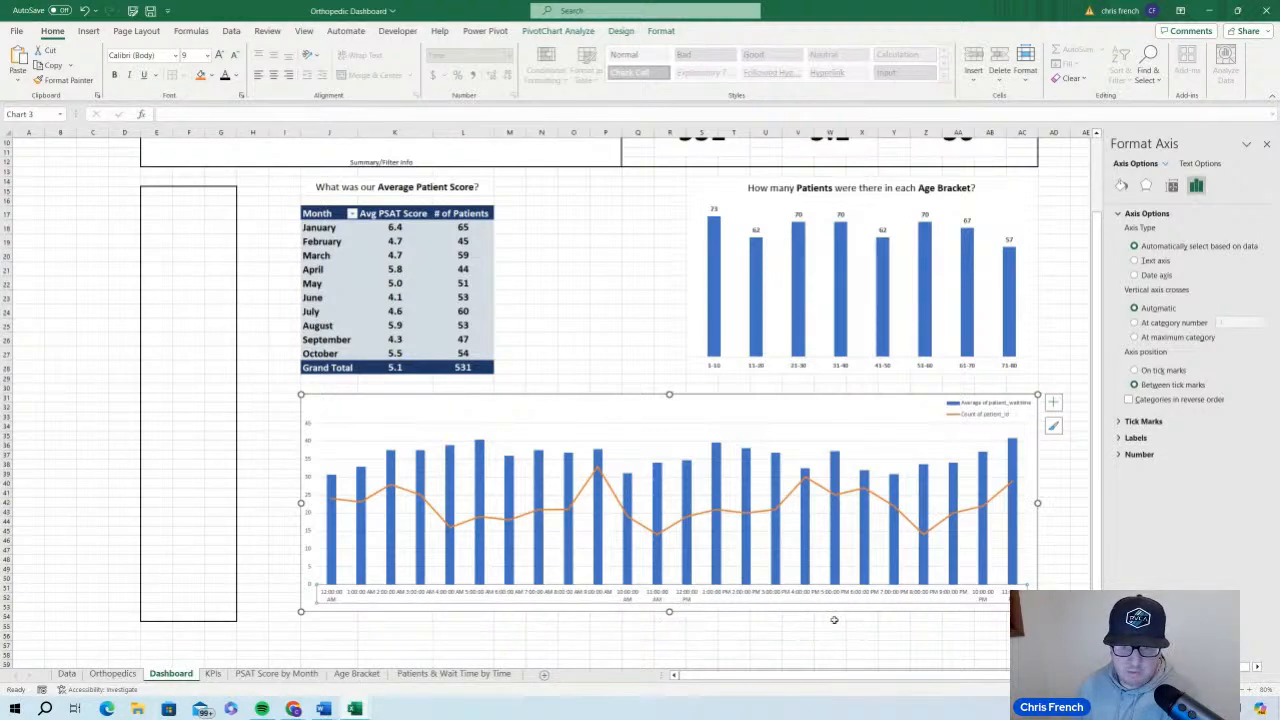
Rename the Average of patient_waittime field in the wait time PivotTable to Wait Time
click(990, 409)
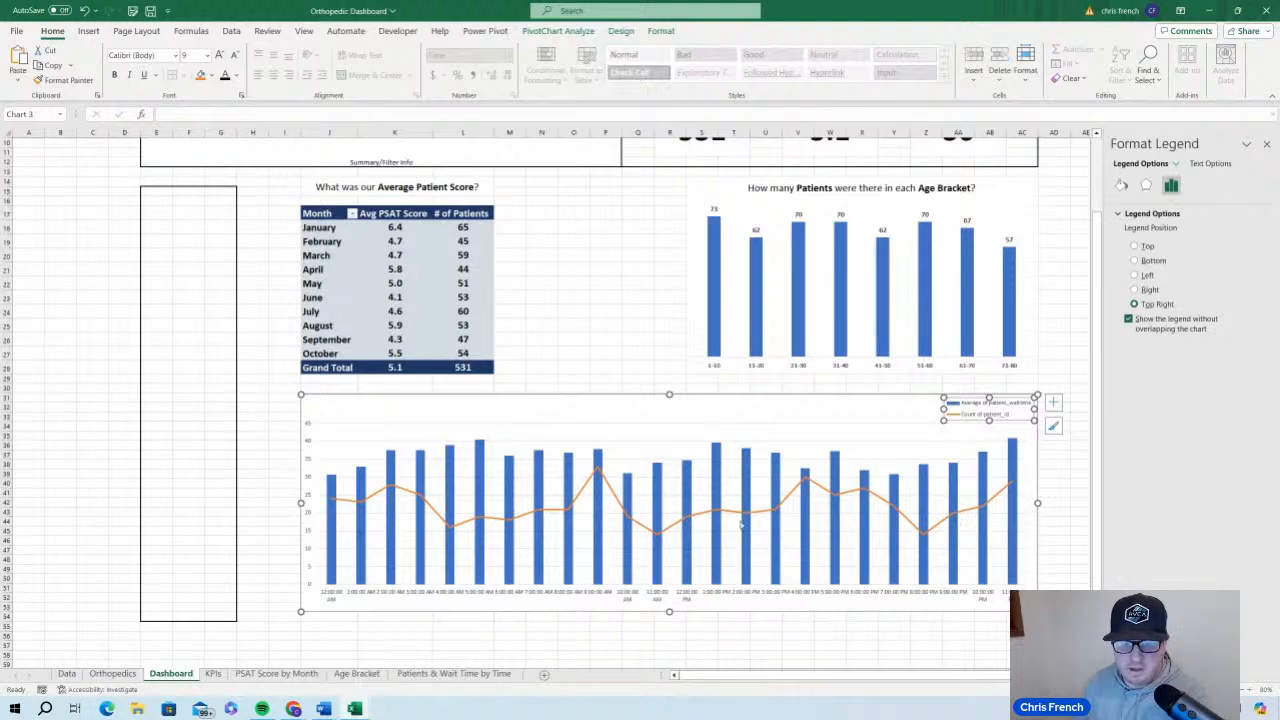
click(405, 673)
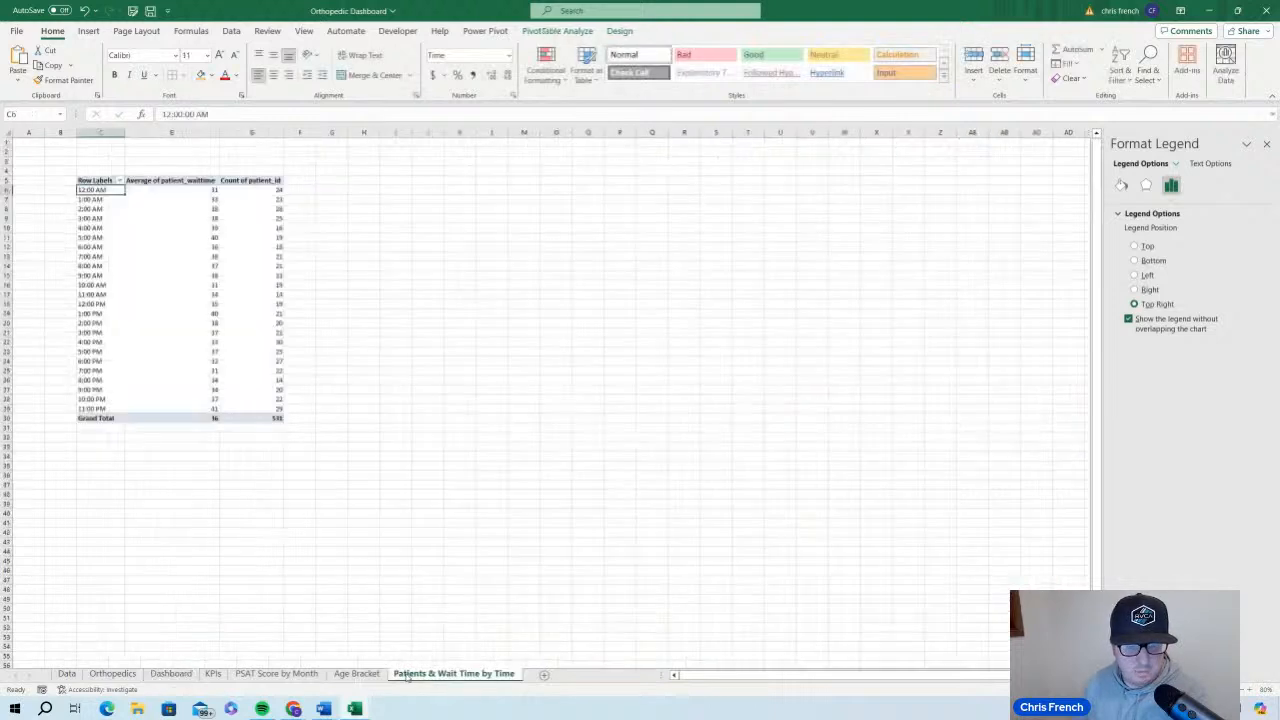
click(196, 181)
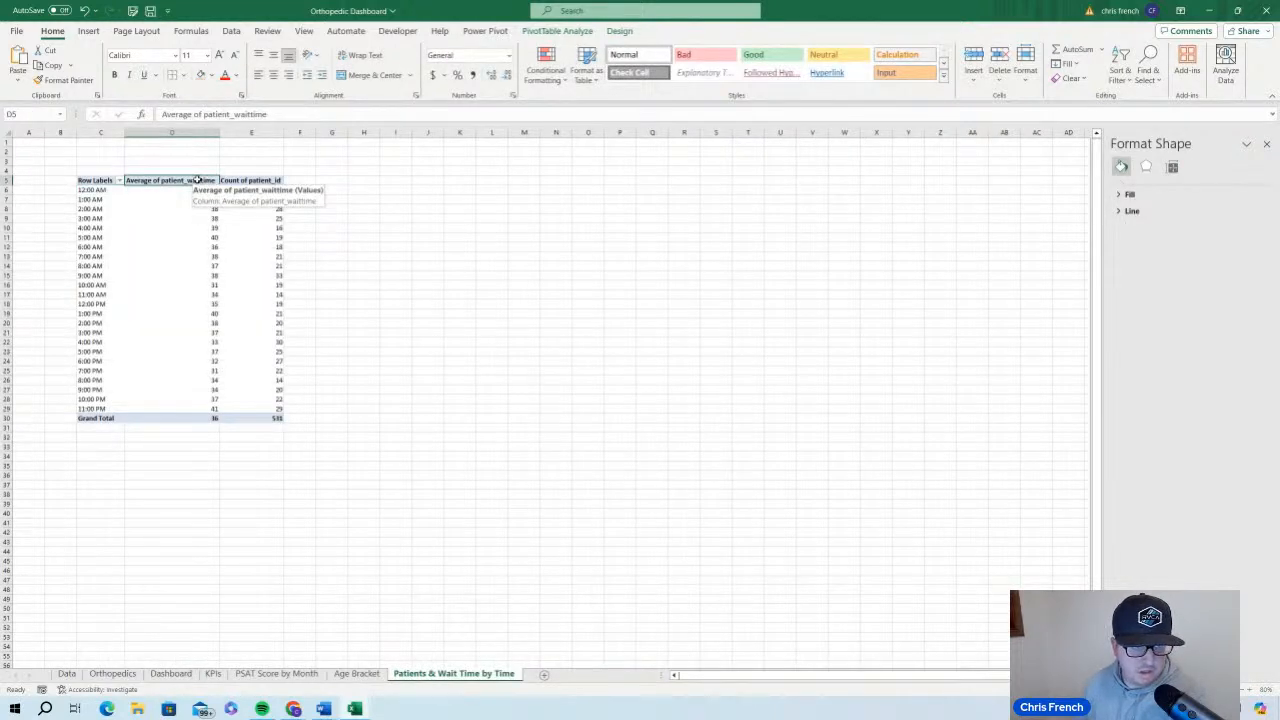
double_click(197, 180)
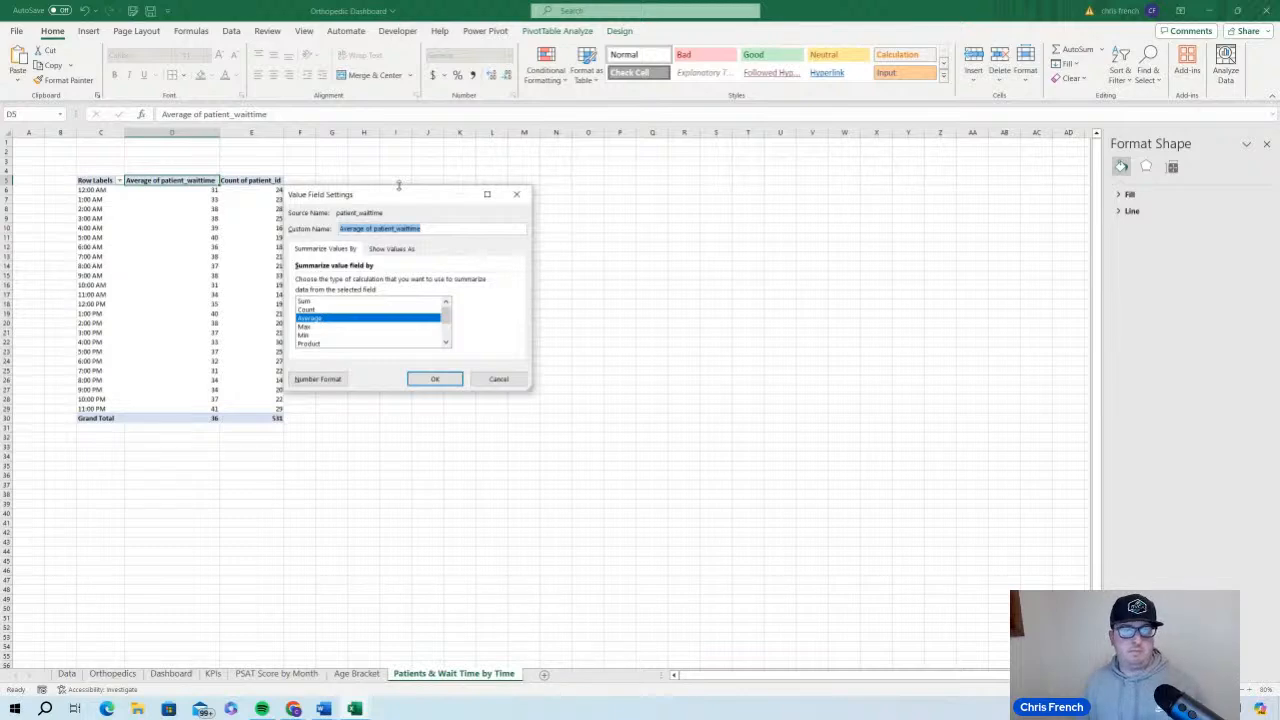
text(Av)
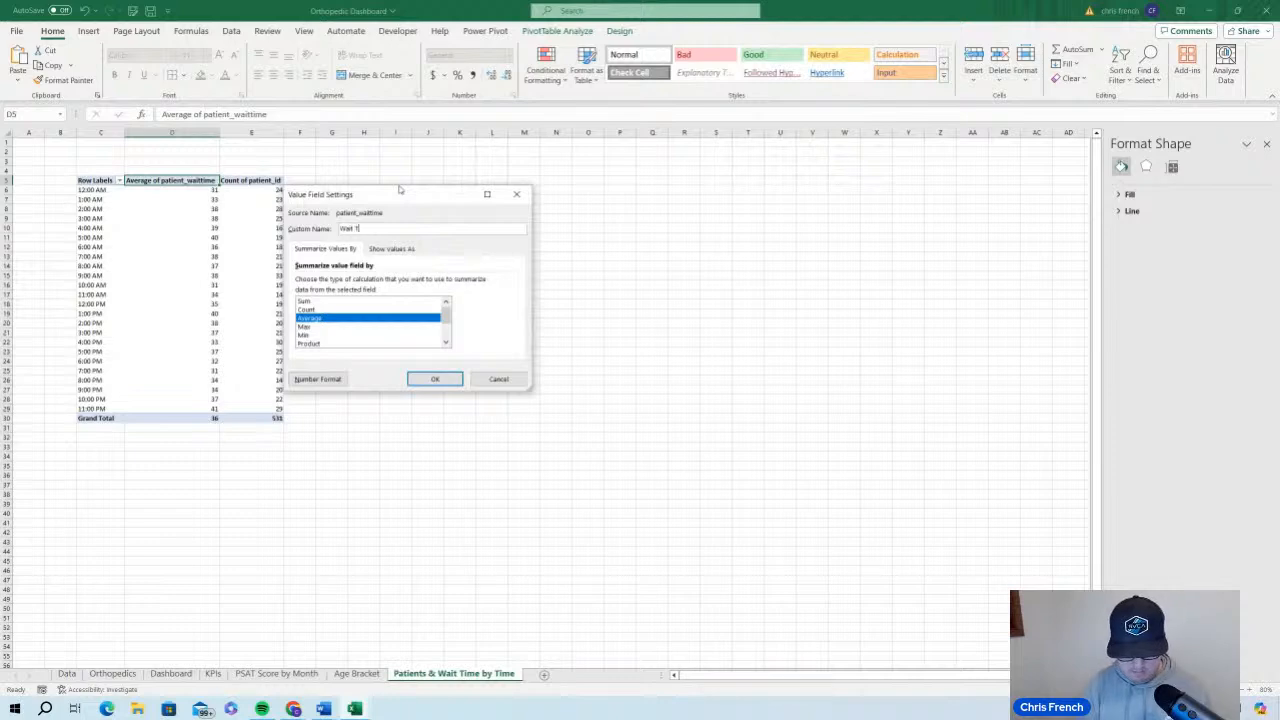
click(435, 378)
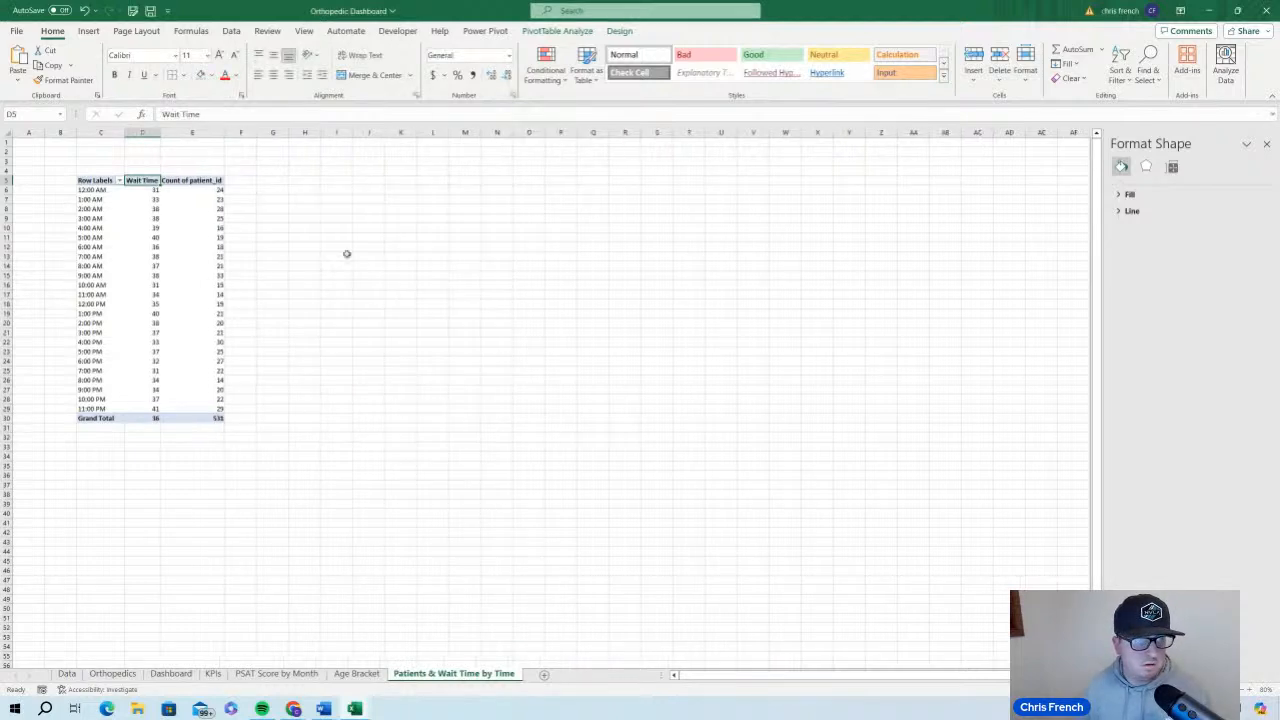
Rename the Count of patient_id field in the wait time PivotTable to Patients
click(211, 180)
double_click(211, 180)
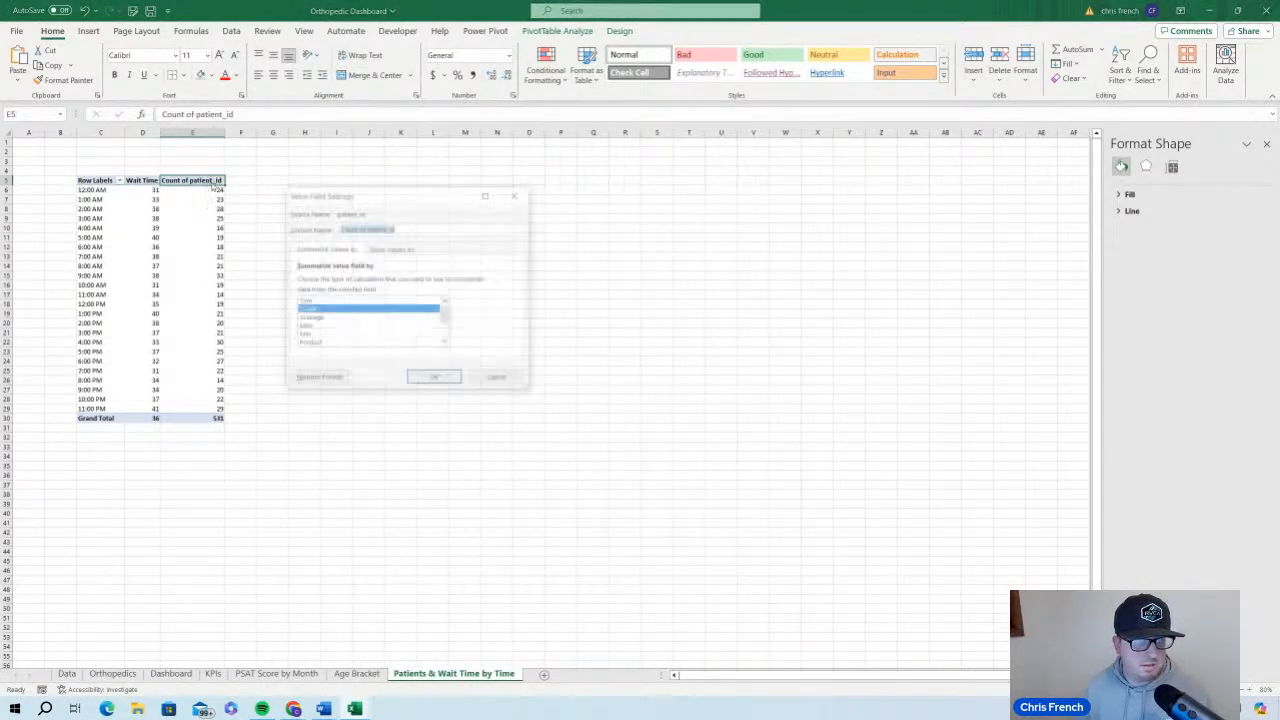
text(Patients)
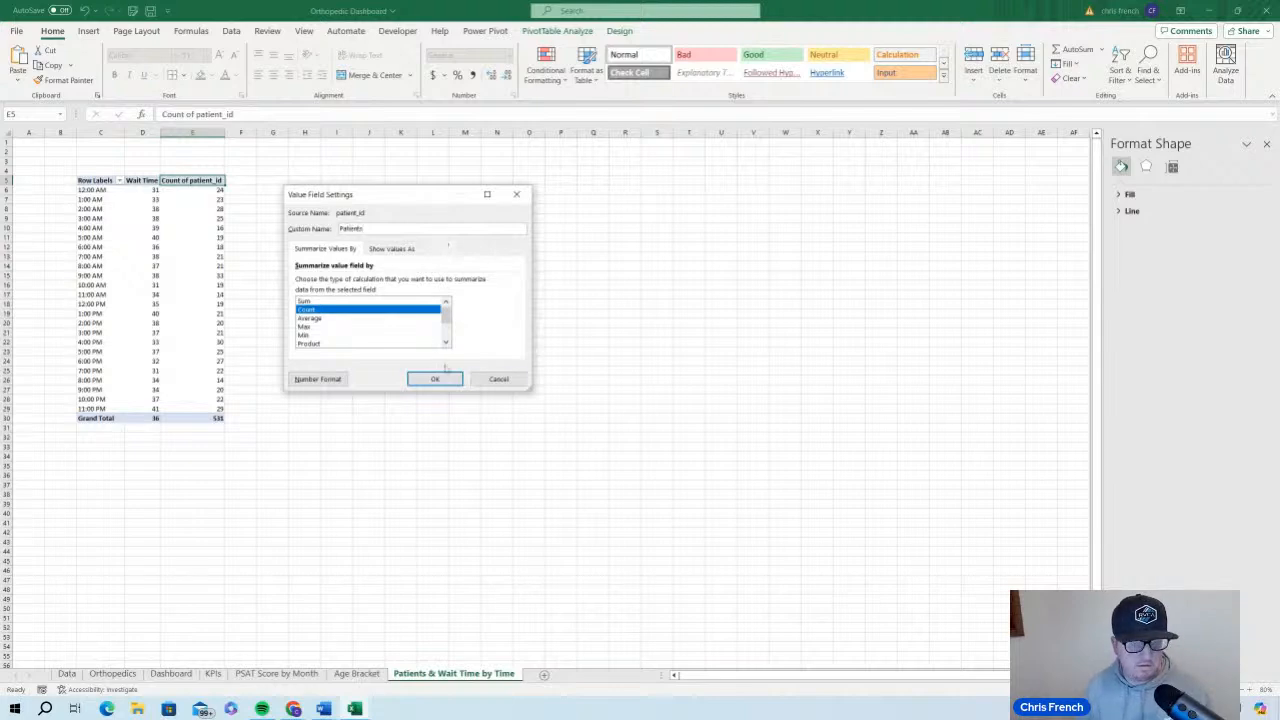
click(432, 377)
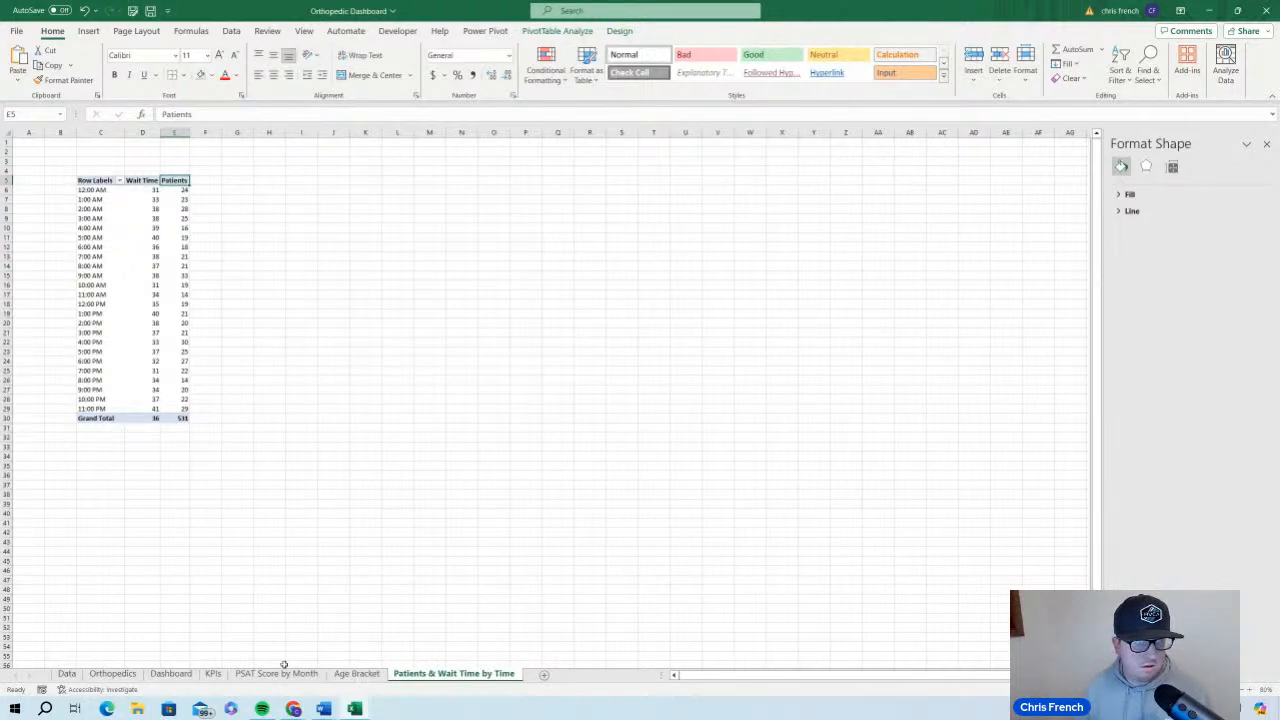
Widen the wait time chart's legend so its two entries sit side by side, and format it bold at size 10.5
click(187, 676)
click(1009, 412)
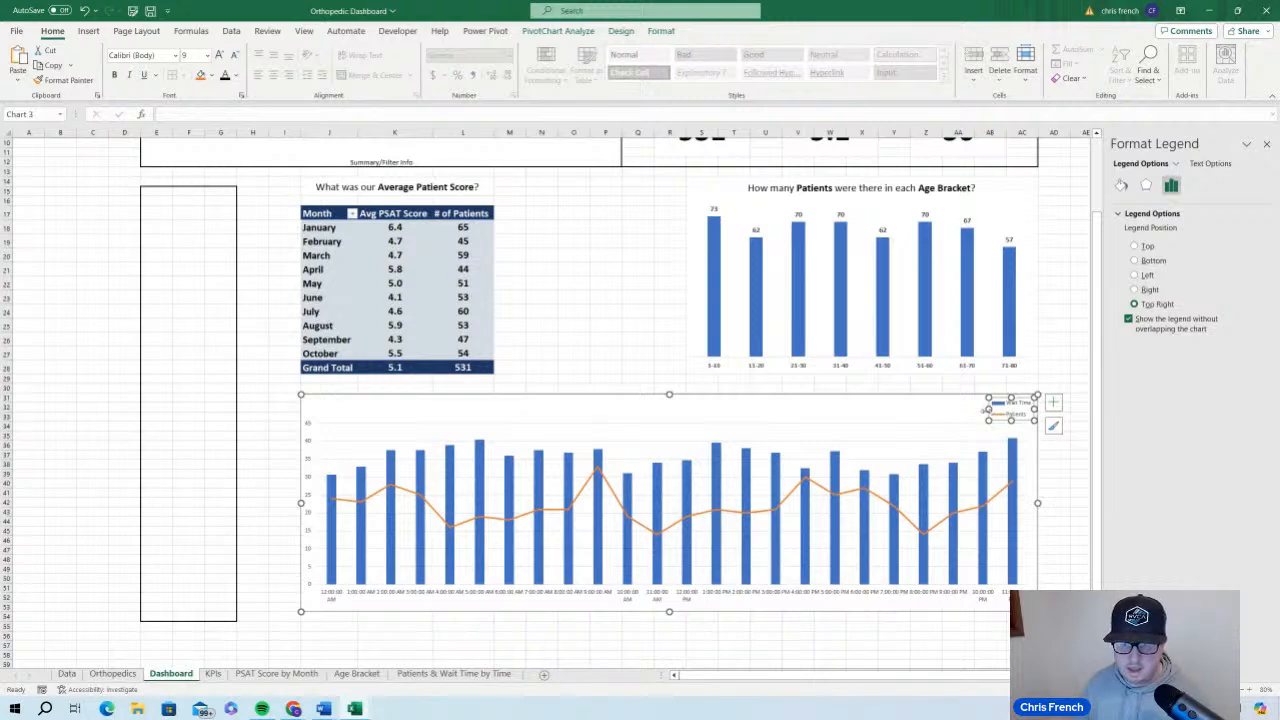
drag(942, 408, 906, 410)
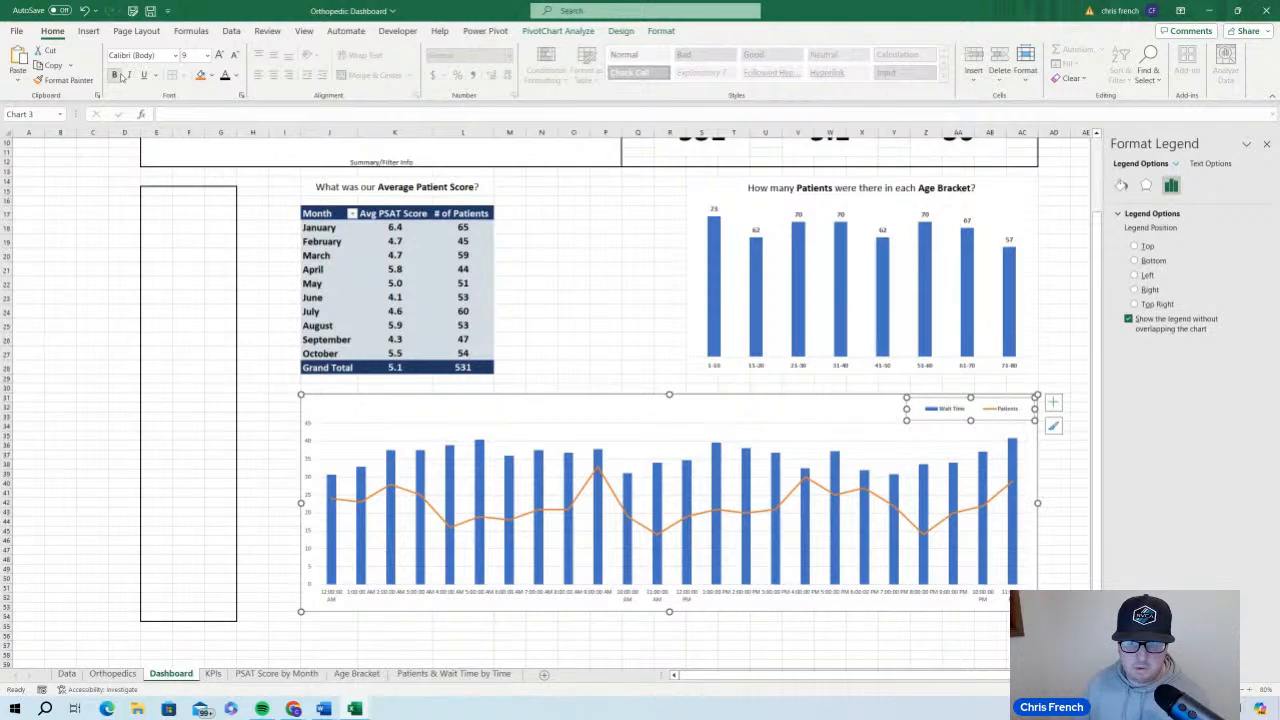
click(219, 55)
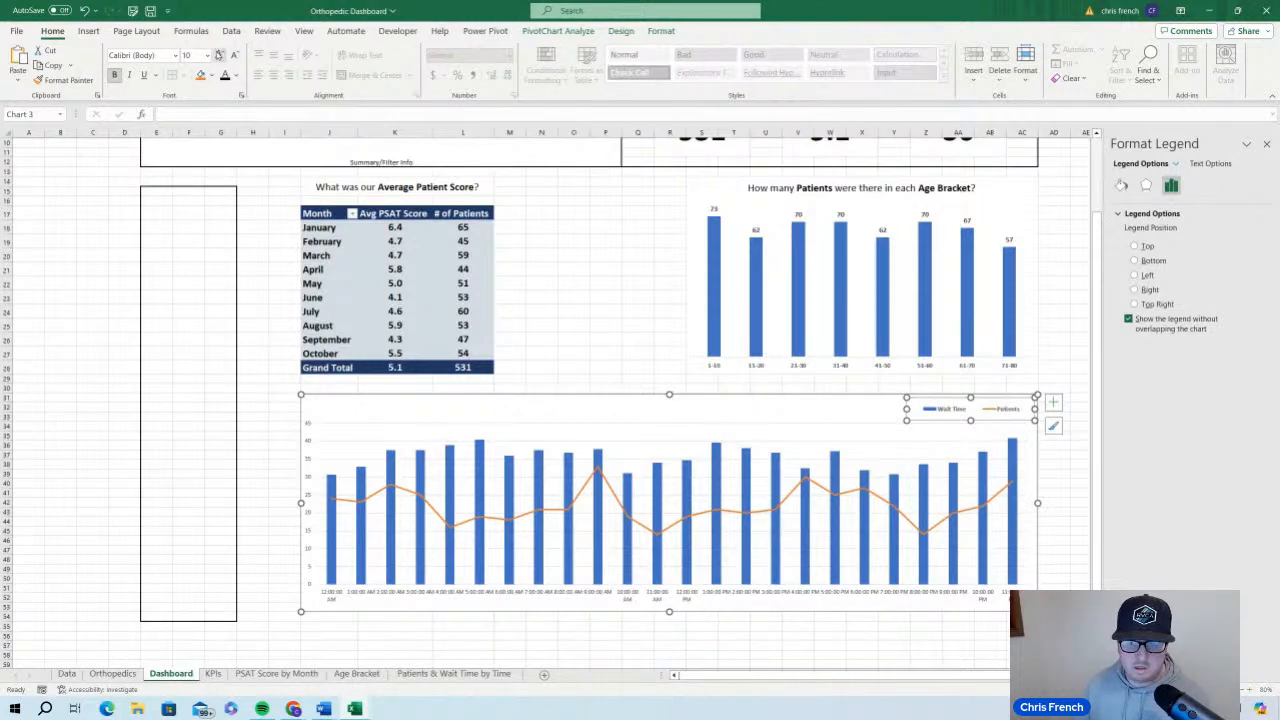
click(219, 55)
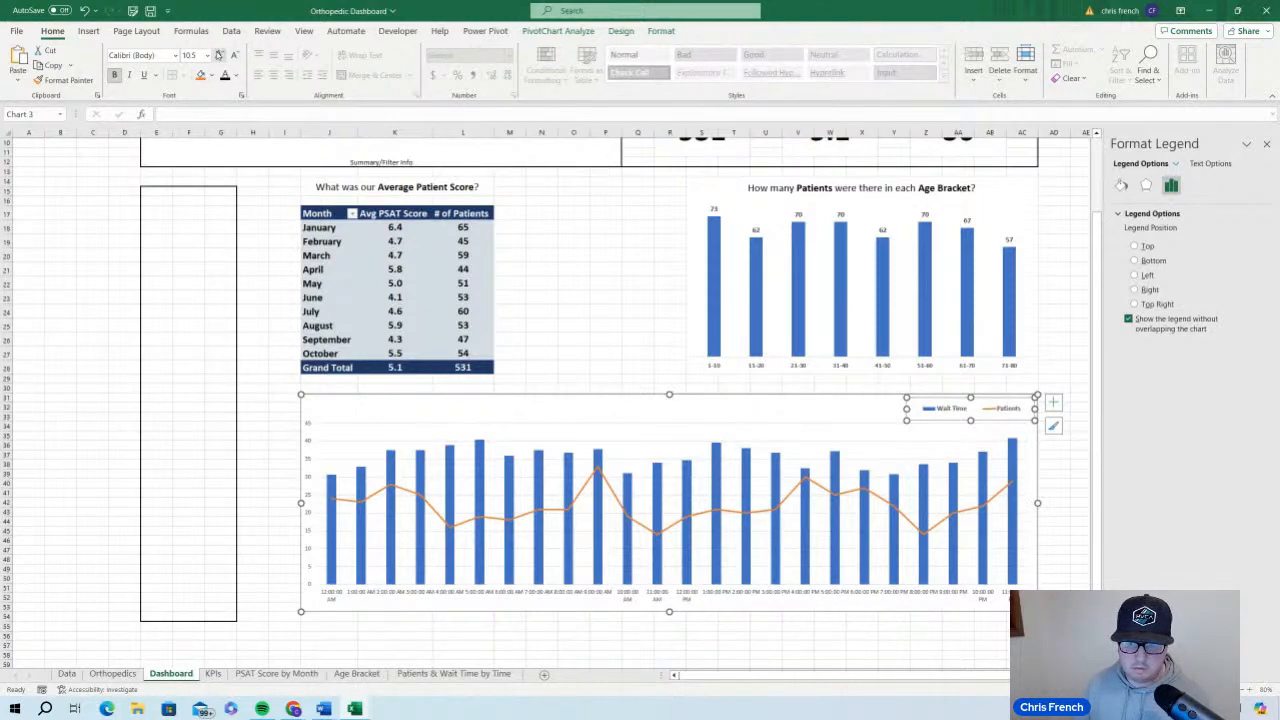
Add a chart title to the wait time chart and set its font to Calibri, size 16
click(717, 409)
click(1053, 402)
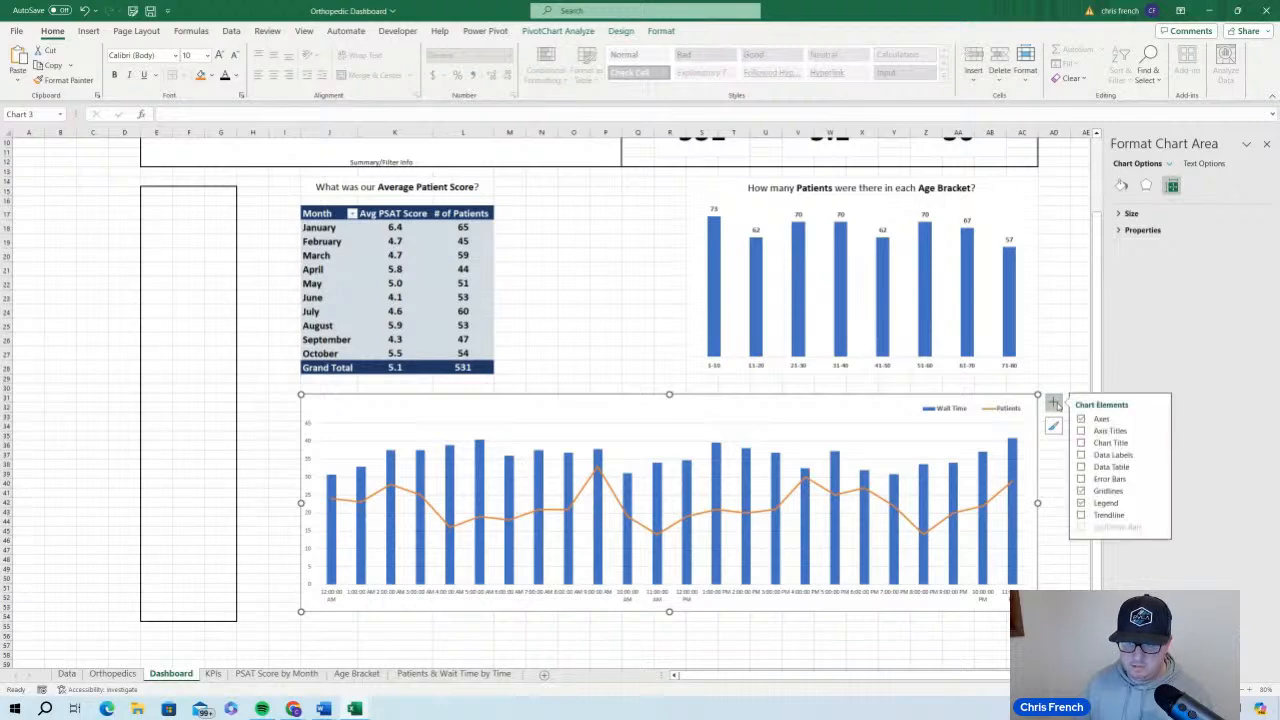
click(1081, 443)
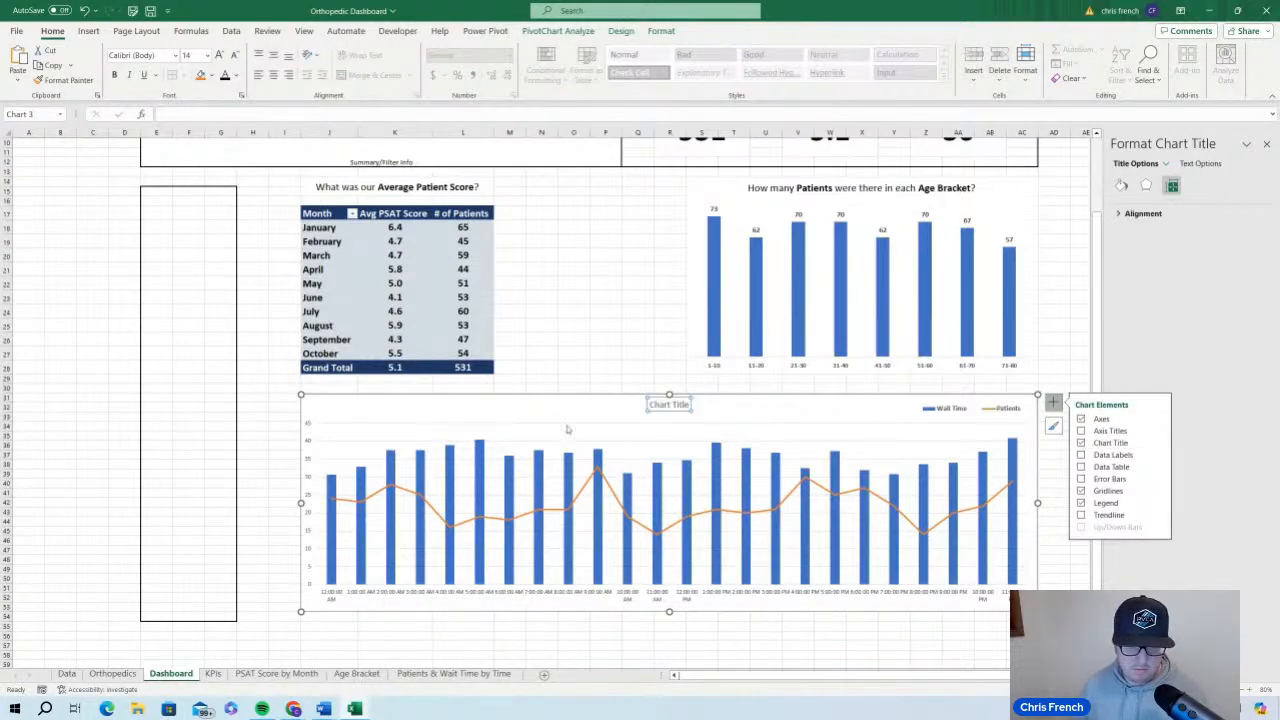
click(665, 407)
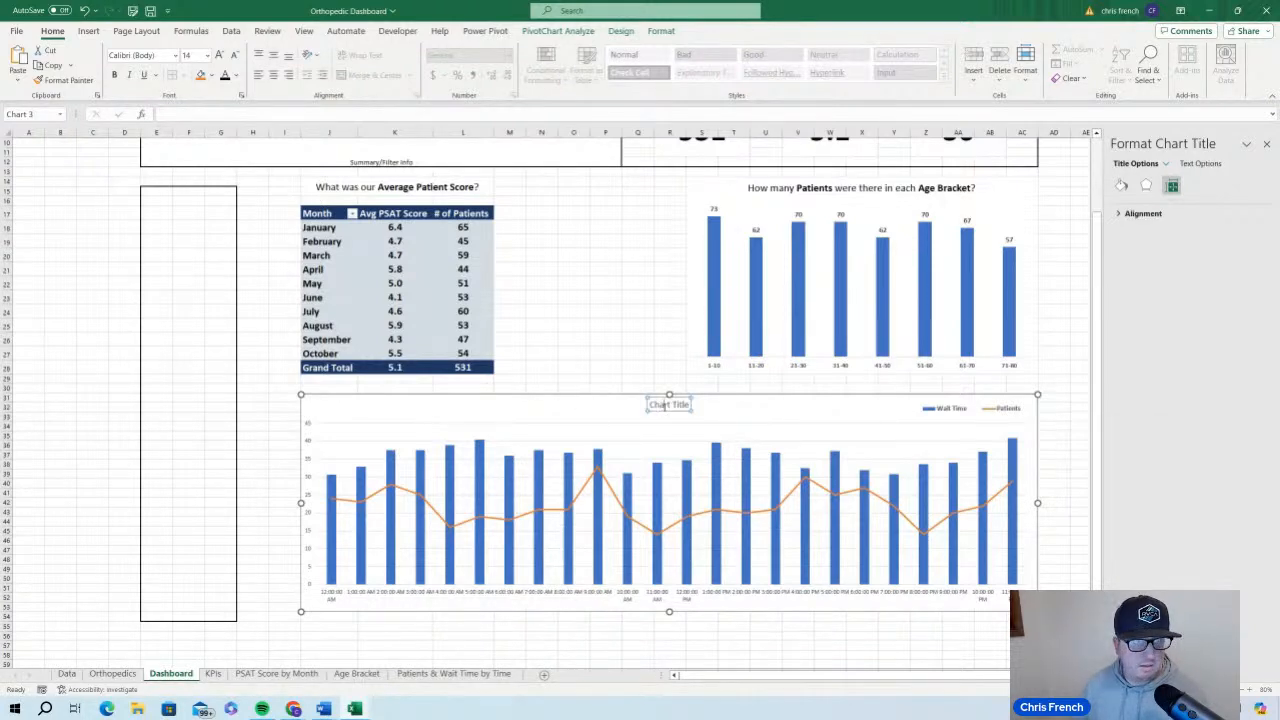
click(175, 57)
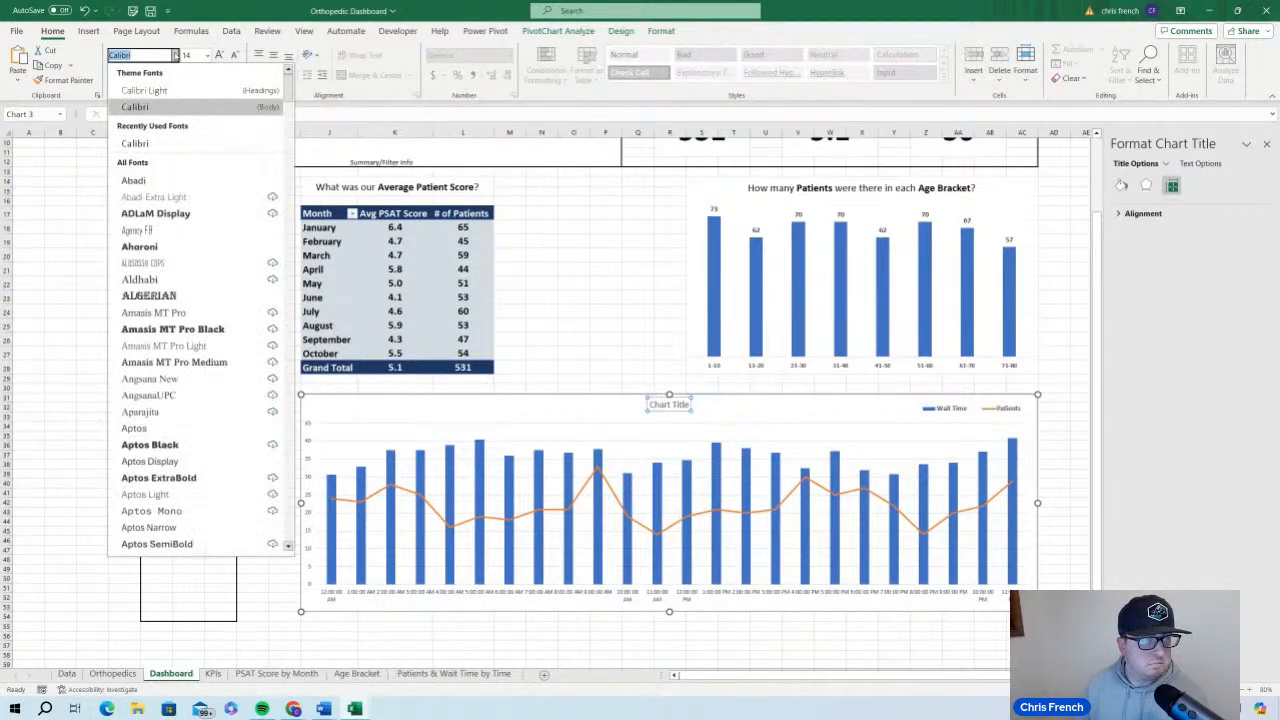
click(180, 143)
click(218, 57)
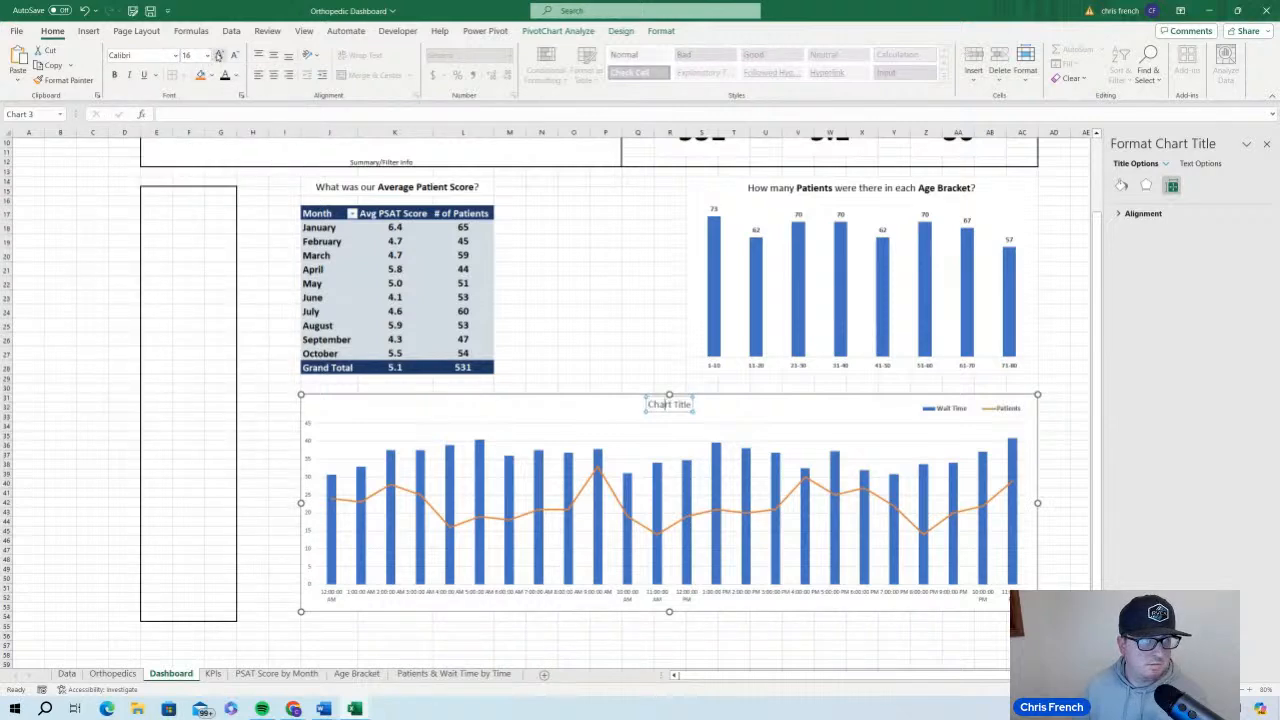
Set the wait time chart's title to "Is there a correlation between the Wait Time and the number of Patients?"
click(682, 405)
triple_click(682, 405)
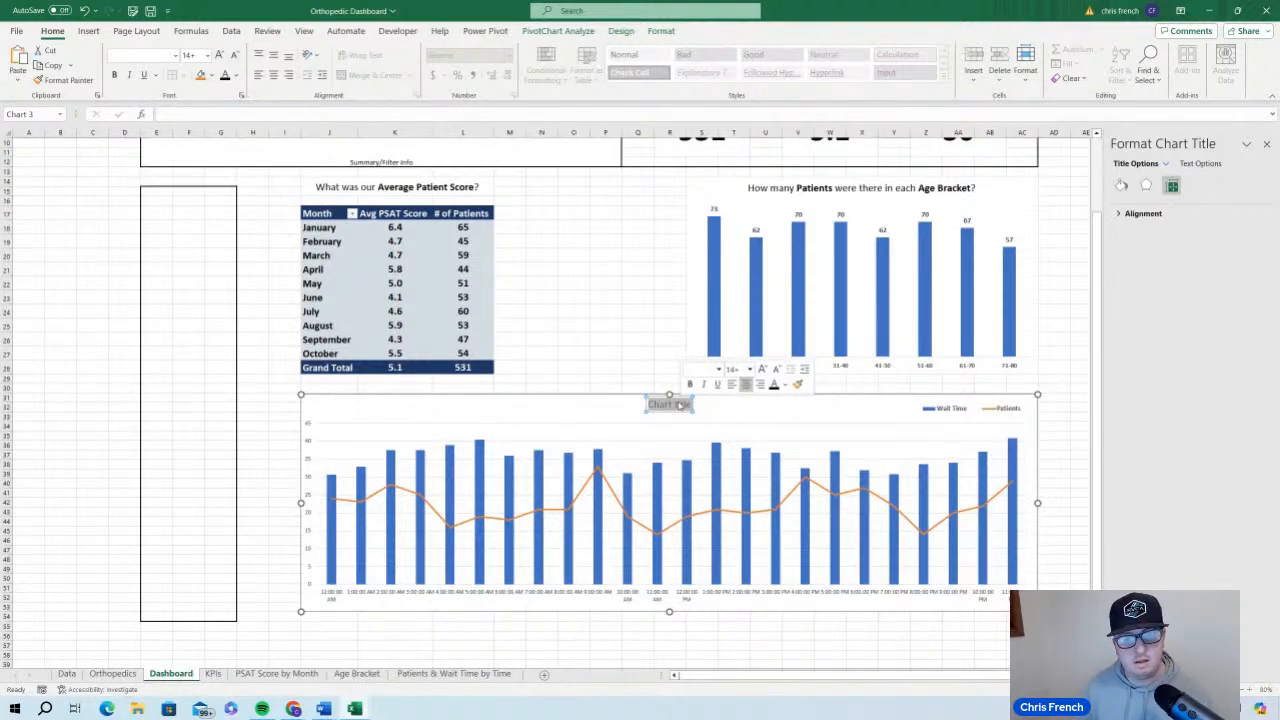
text(Is ther)
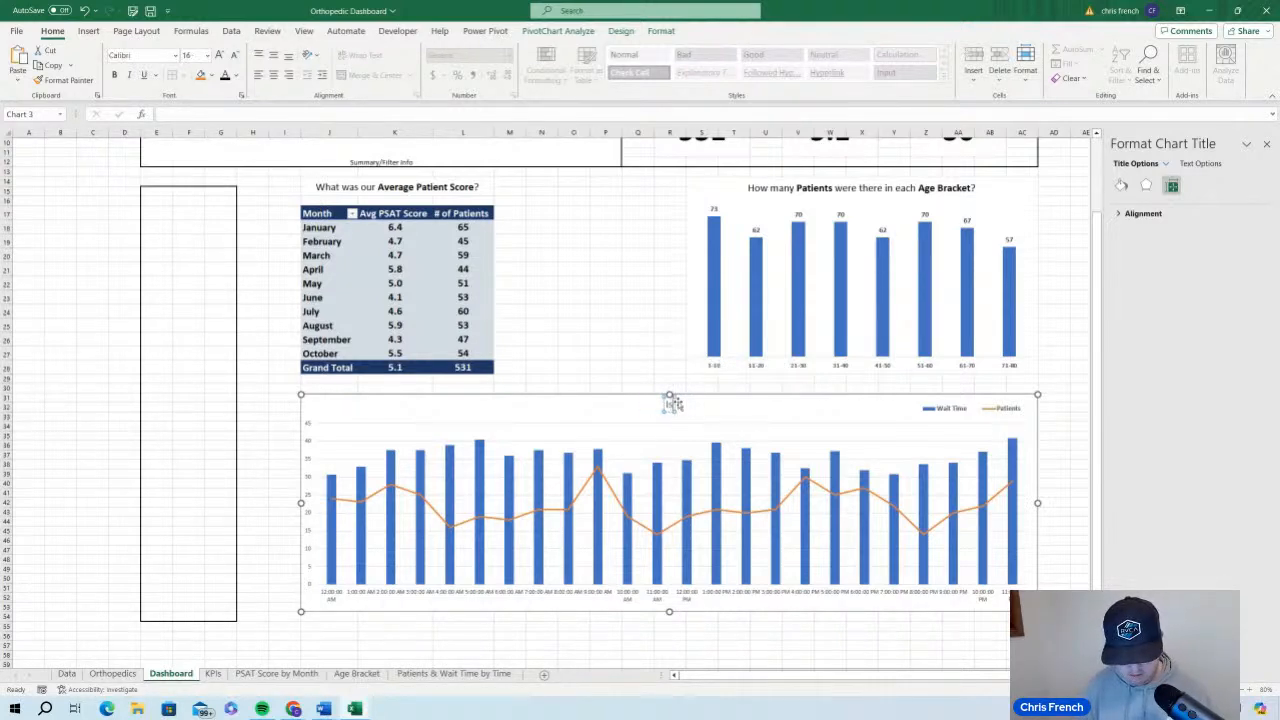
text(e a correlati)
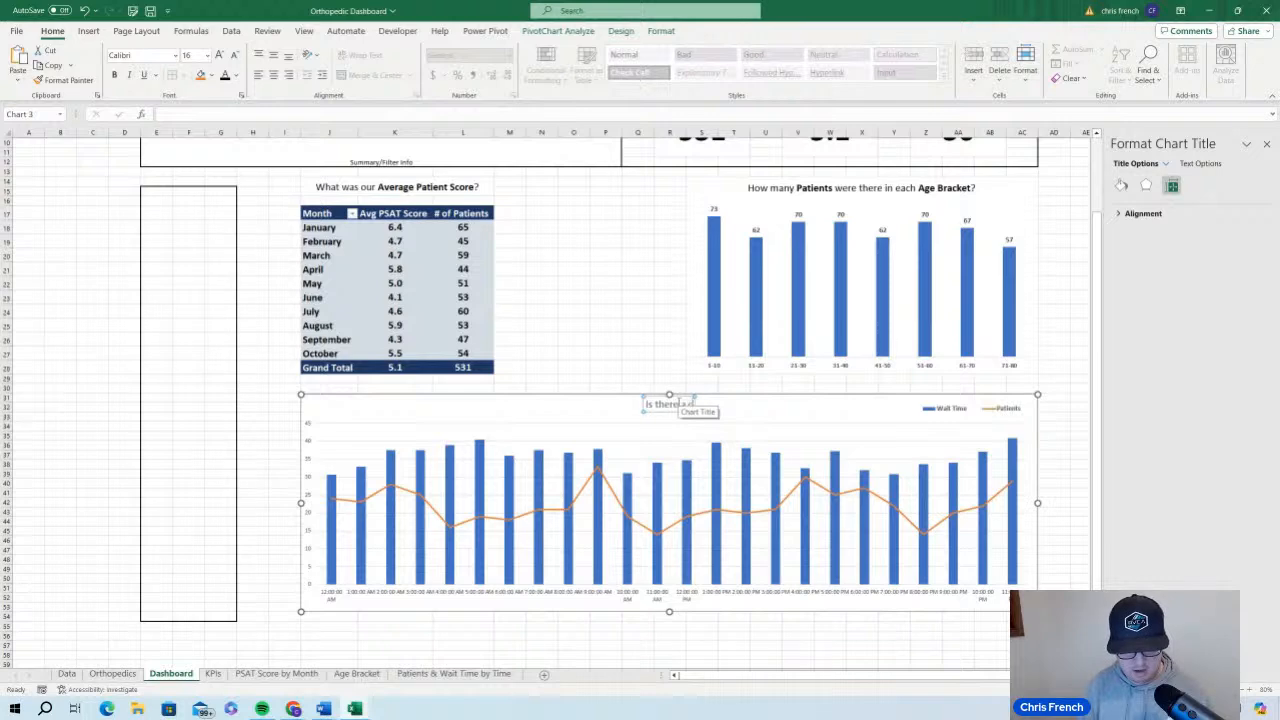
text(on)
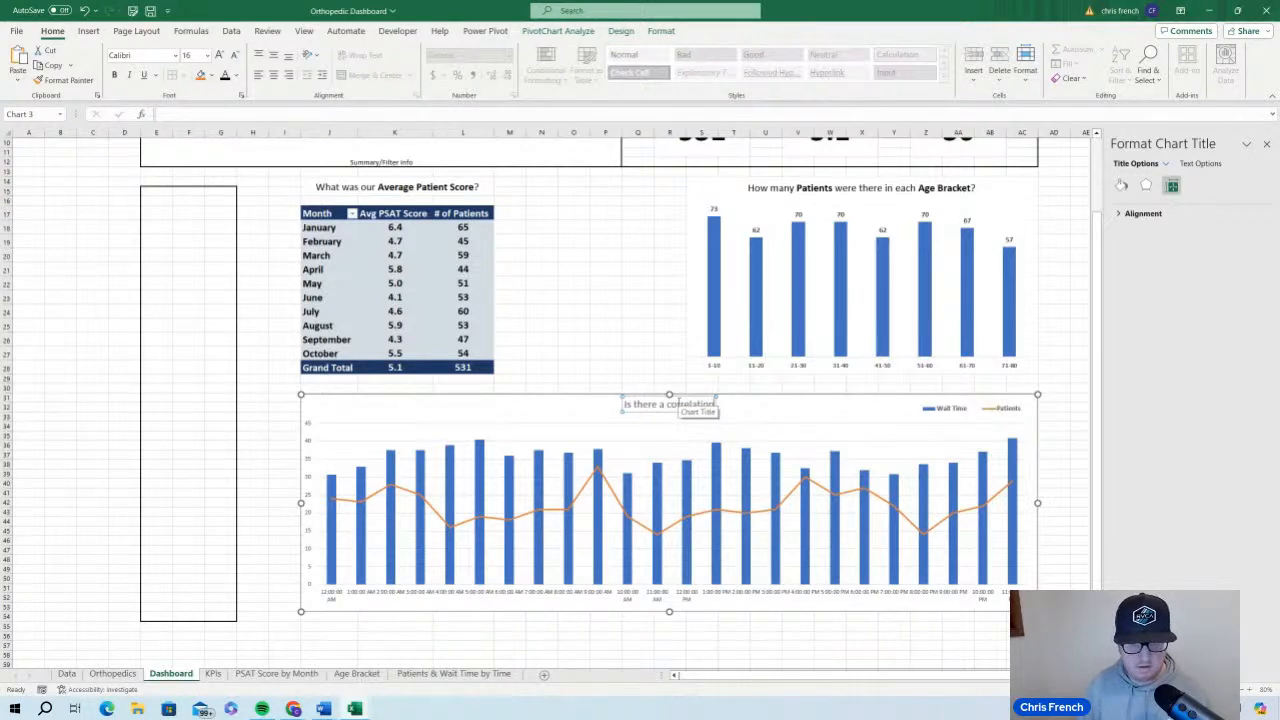
text( between the)
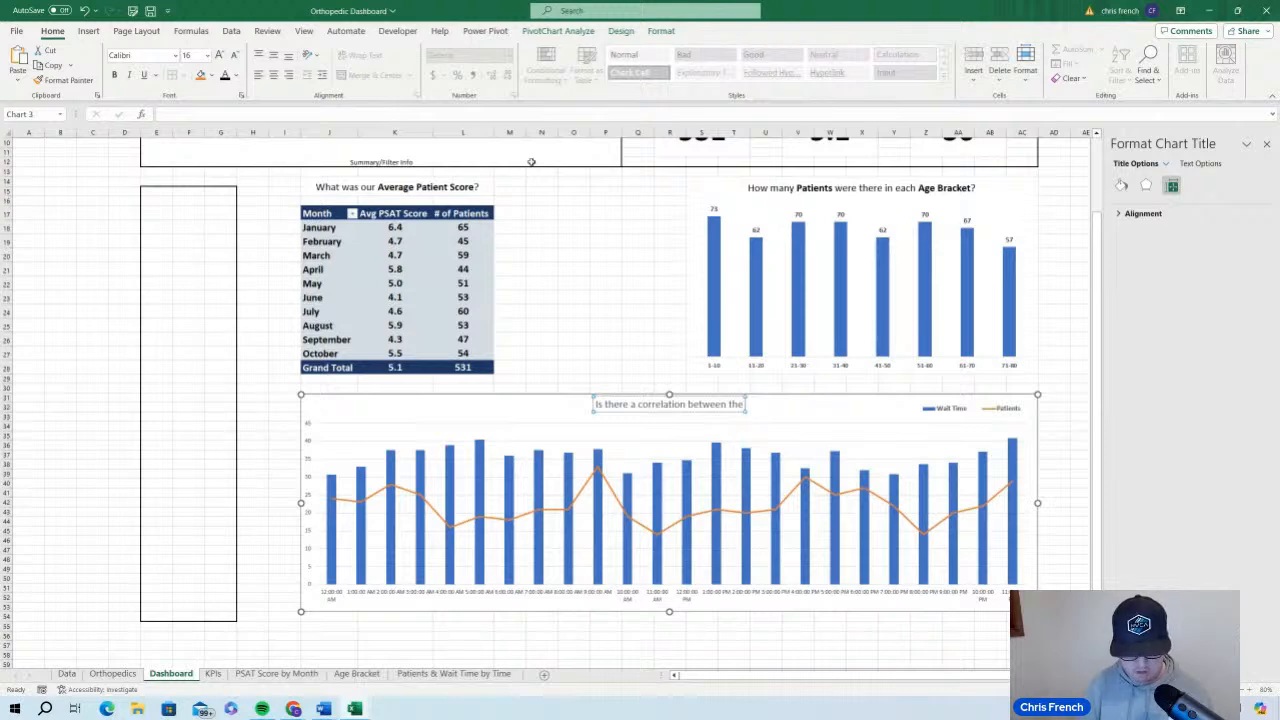
text( Wait Time)
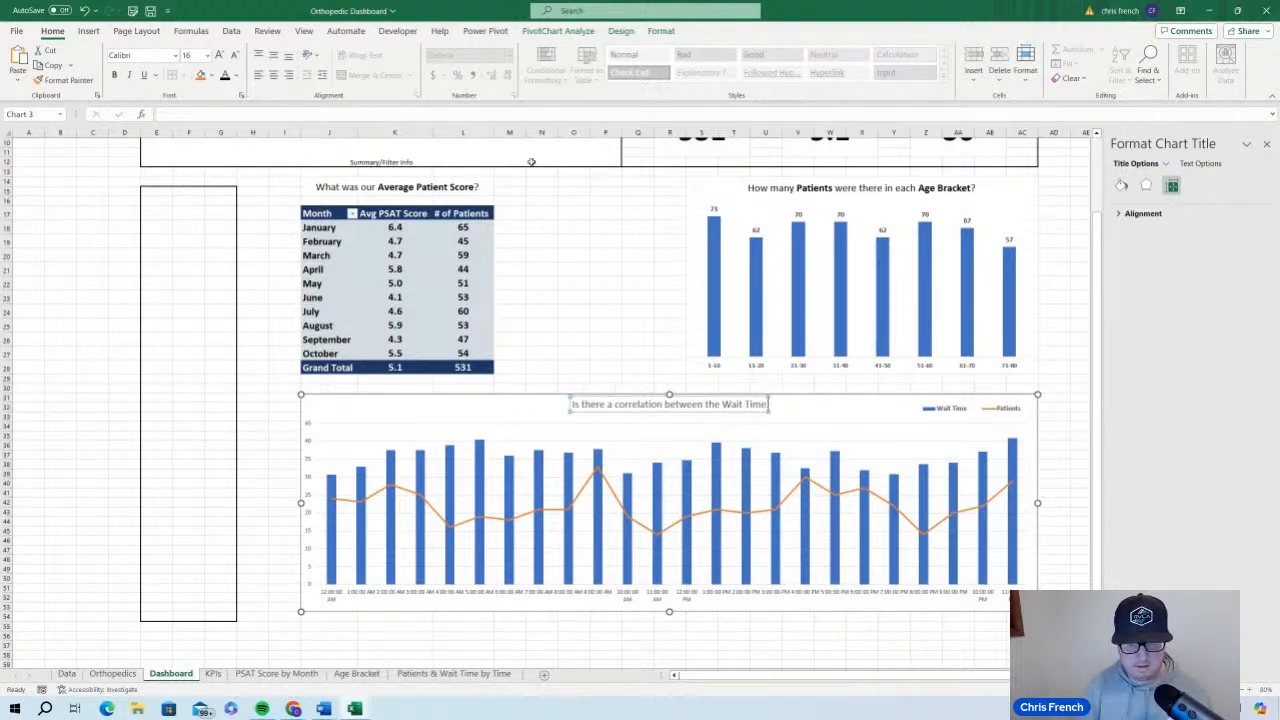
text( and the nu)
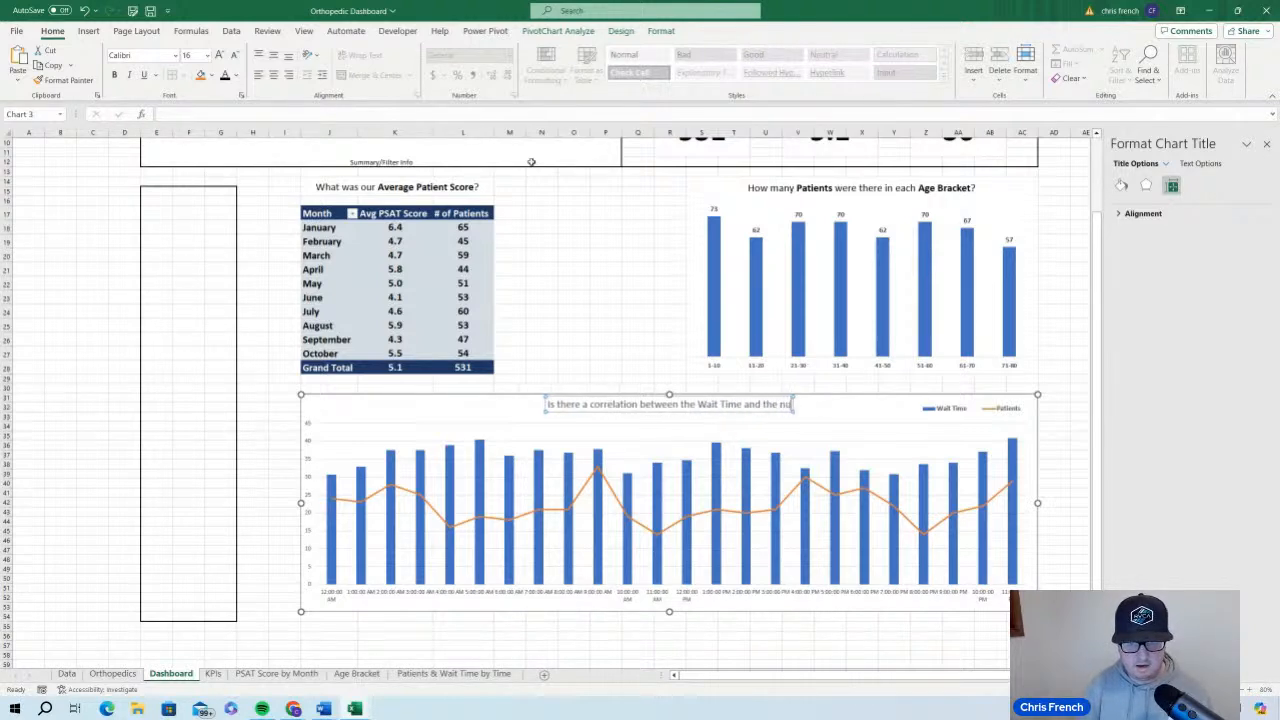
text(mber of Pati)
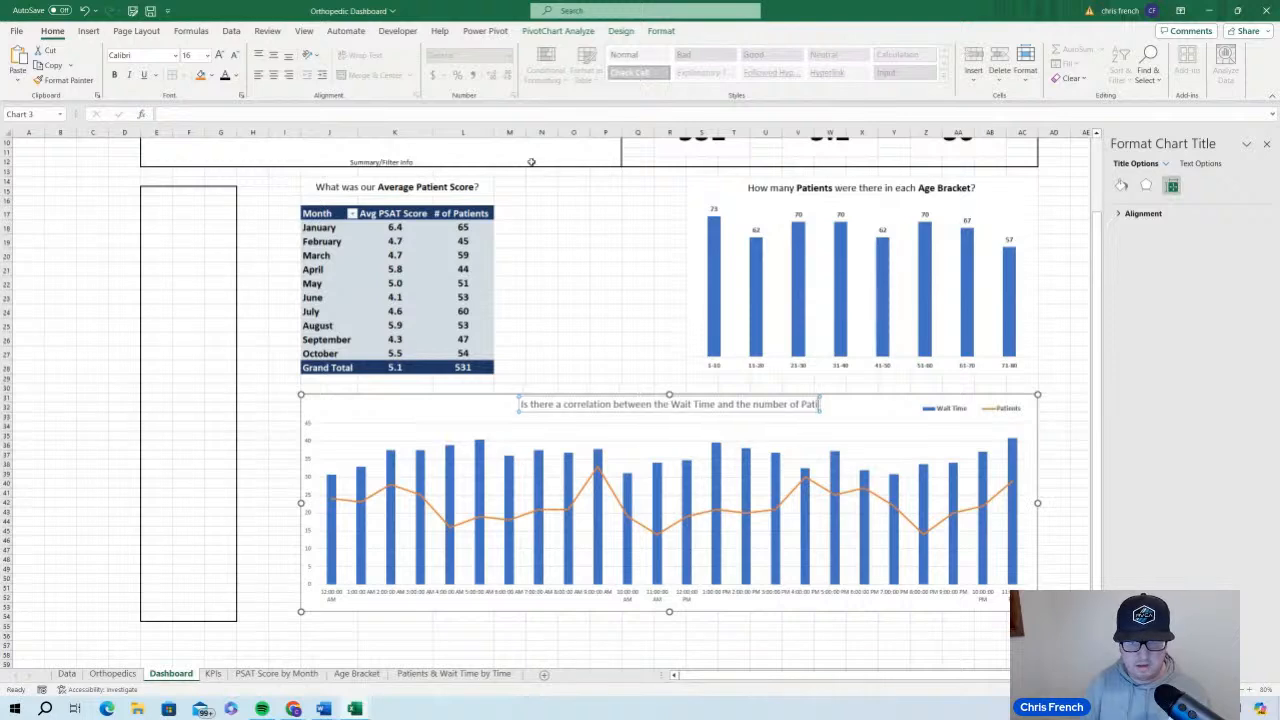
text(ents?)
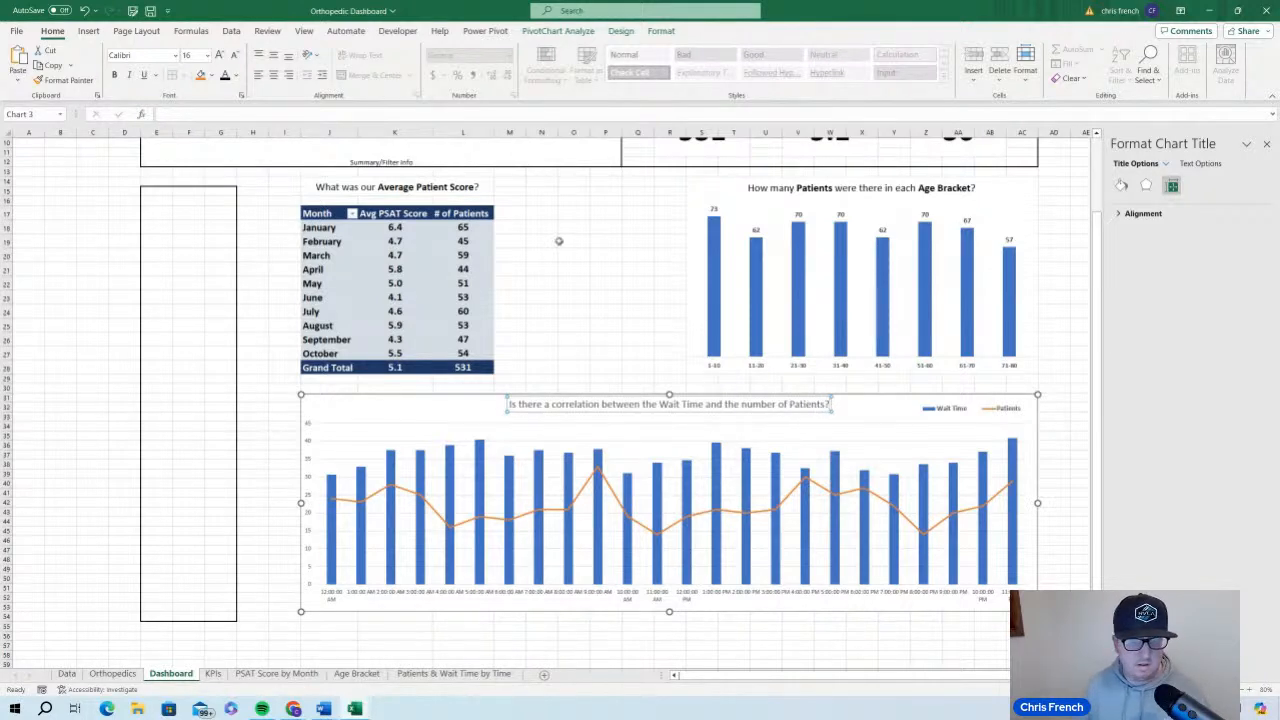
triple_click(512, 404)
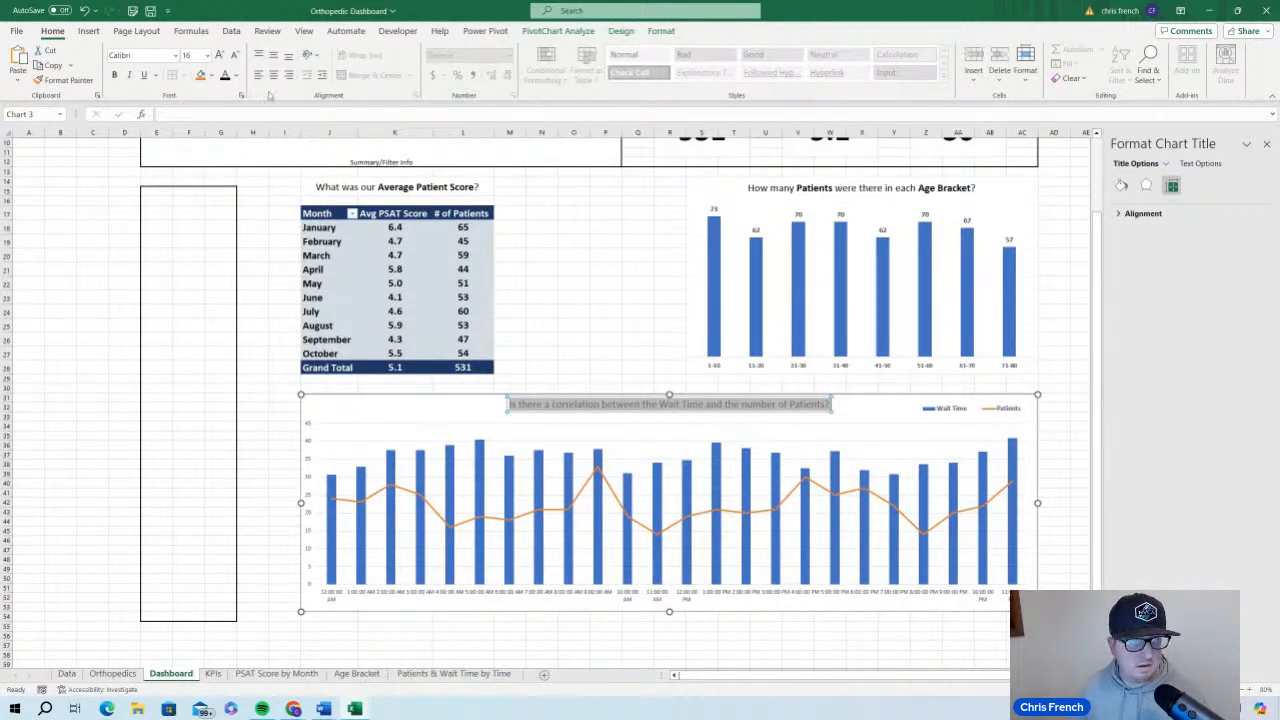
click(872, 400)
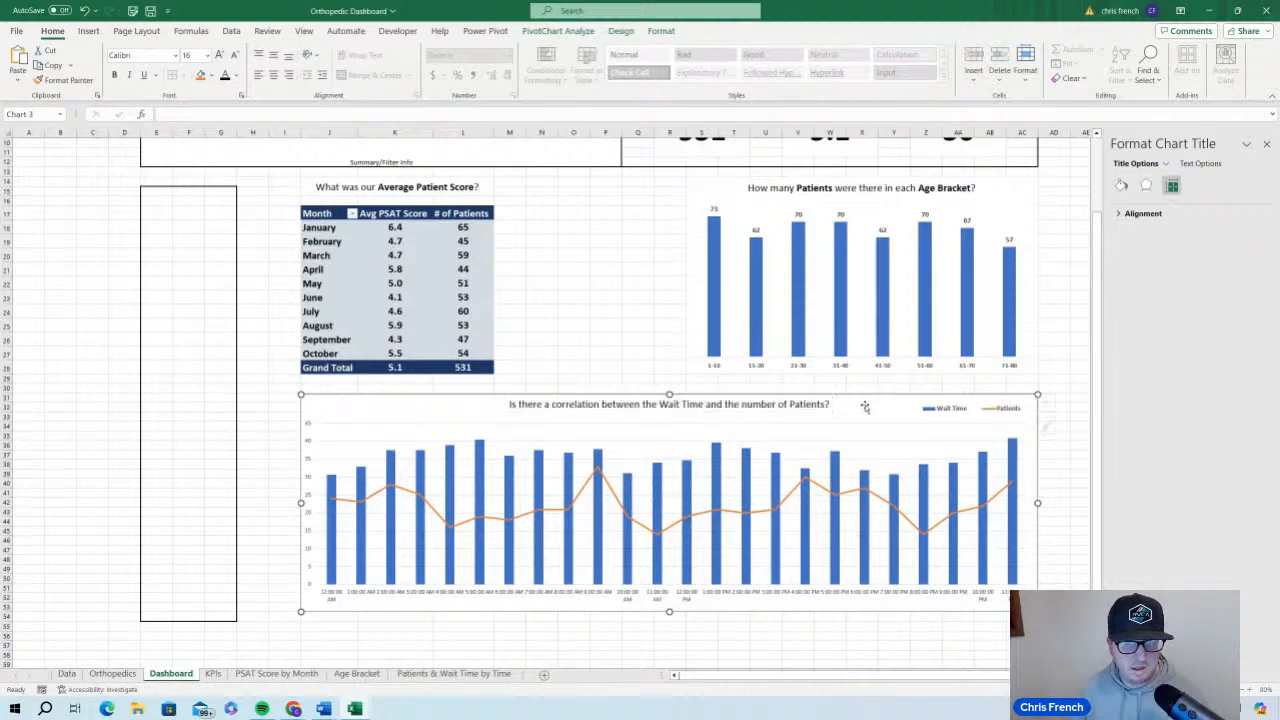
Bold the words "Wait Time", "Patients" and "correlation" in the wait time chart's title
click(703, 405)
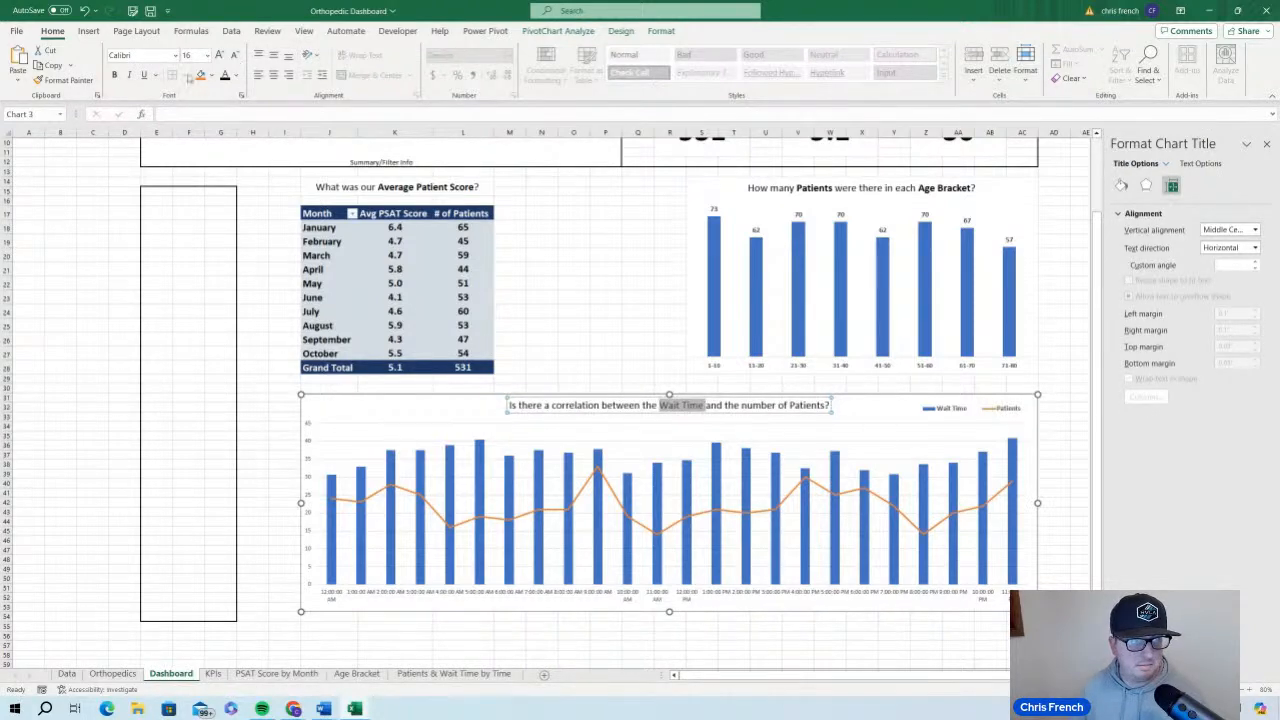
click(114, 76)
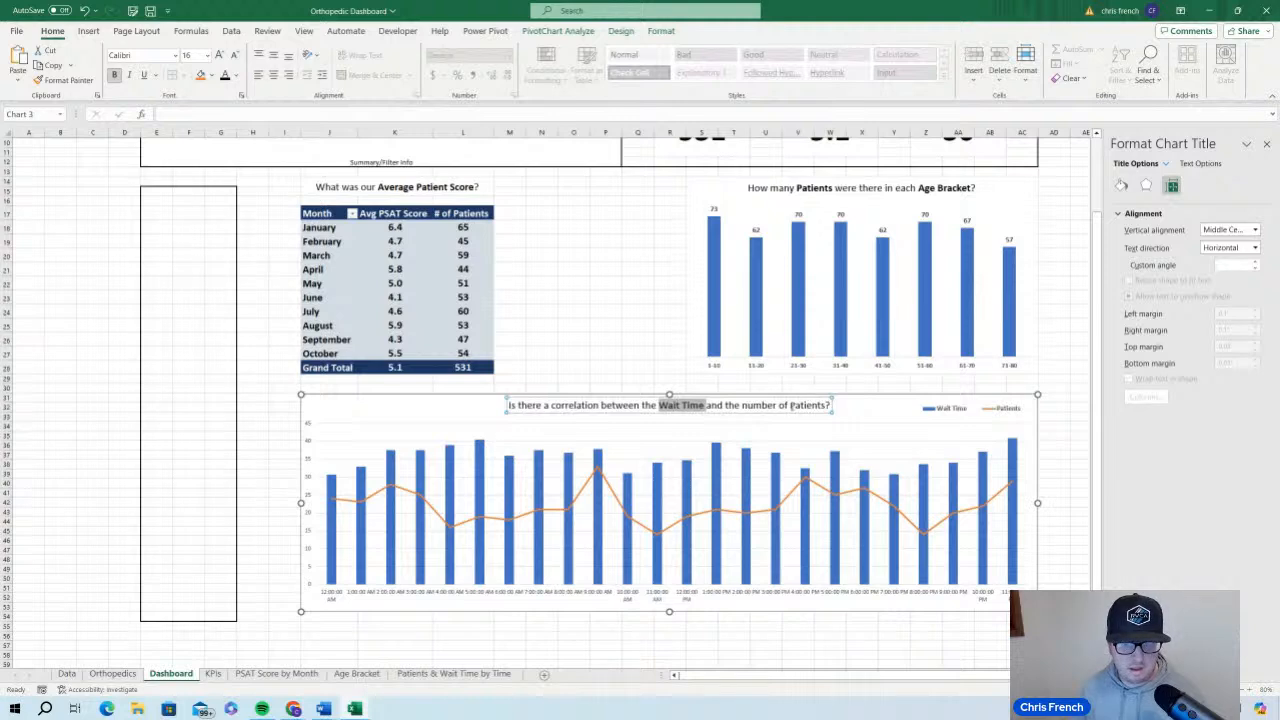
drag(790, 405, 827, 405)
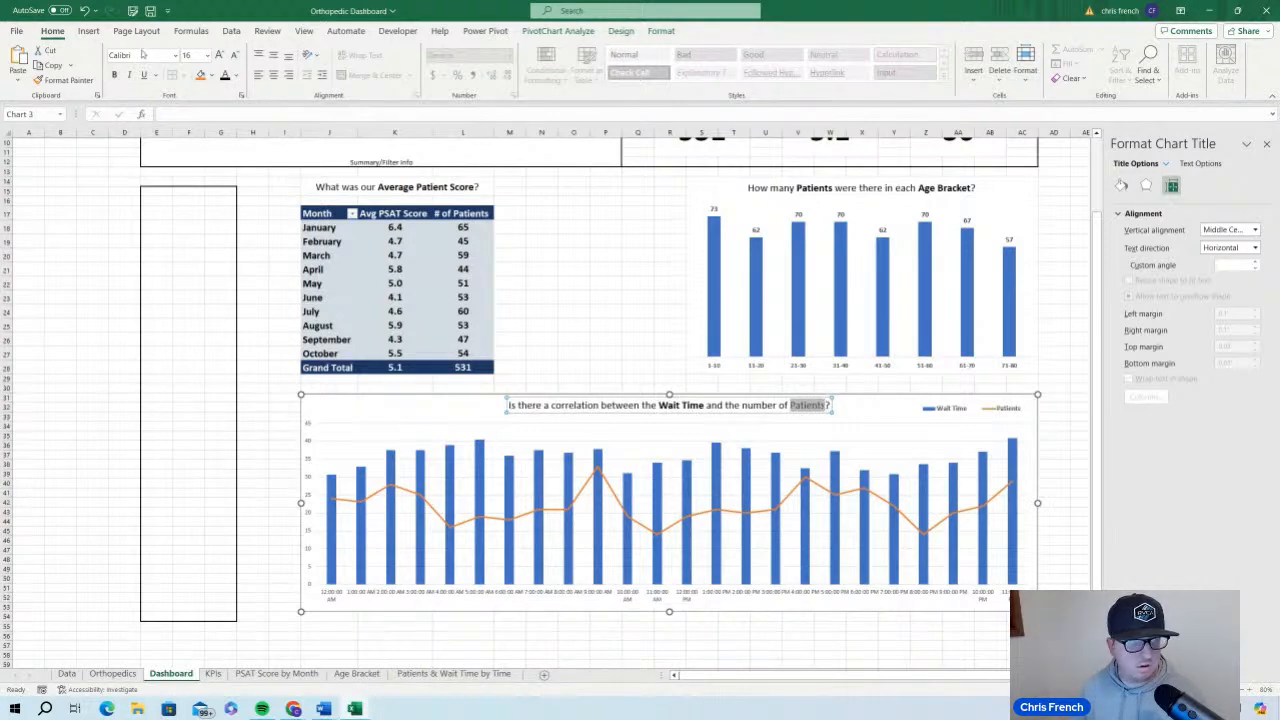
click(114, 76)
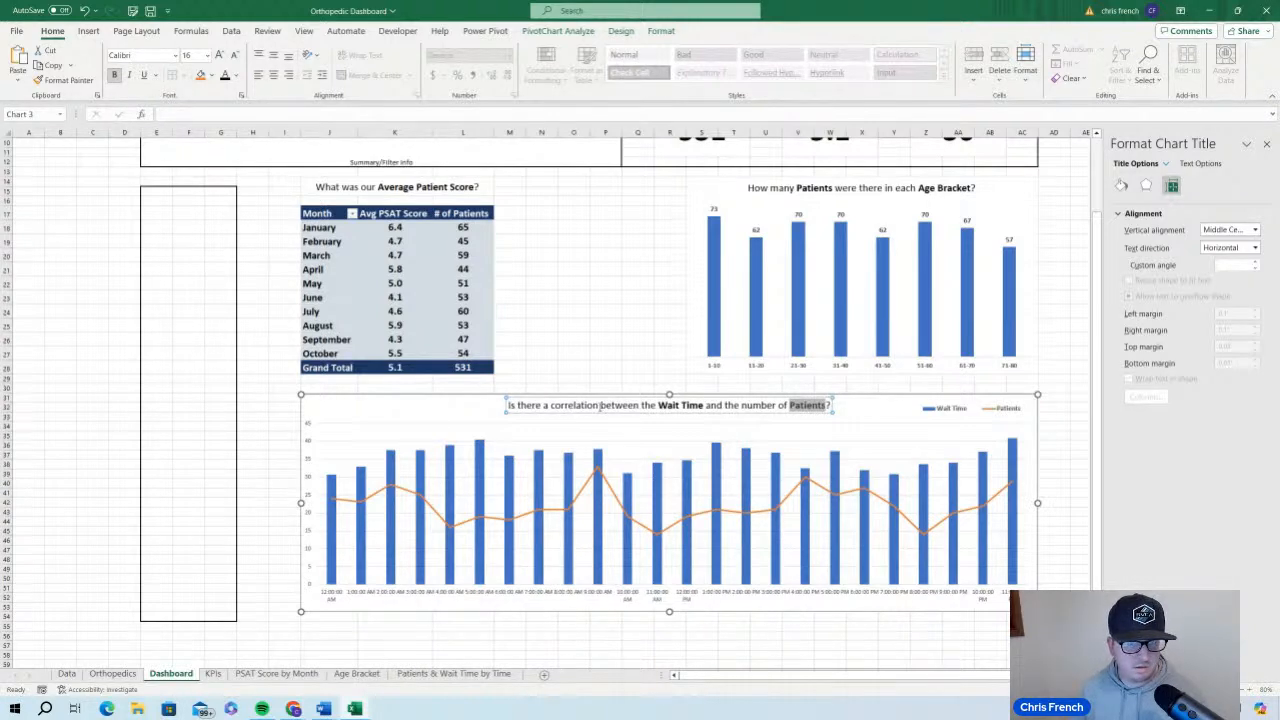
drag(600, 405, 549, 405)
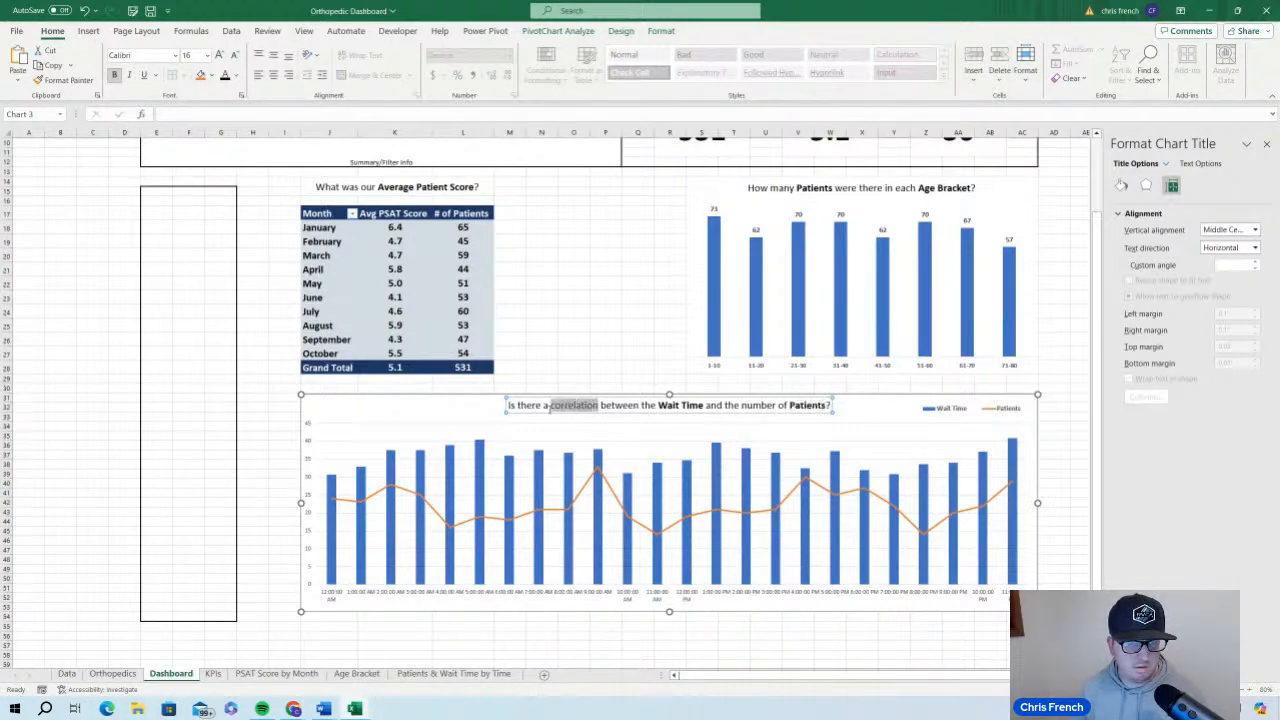
click(114, 76)
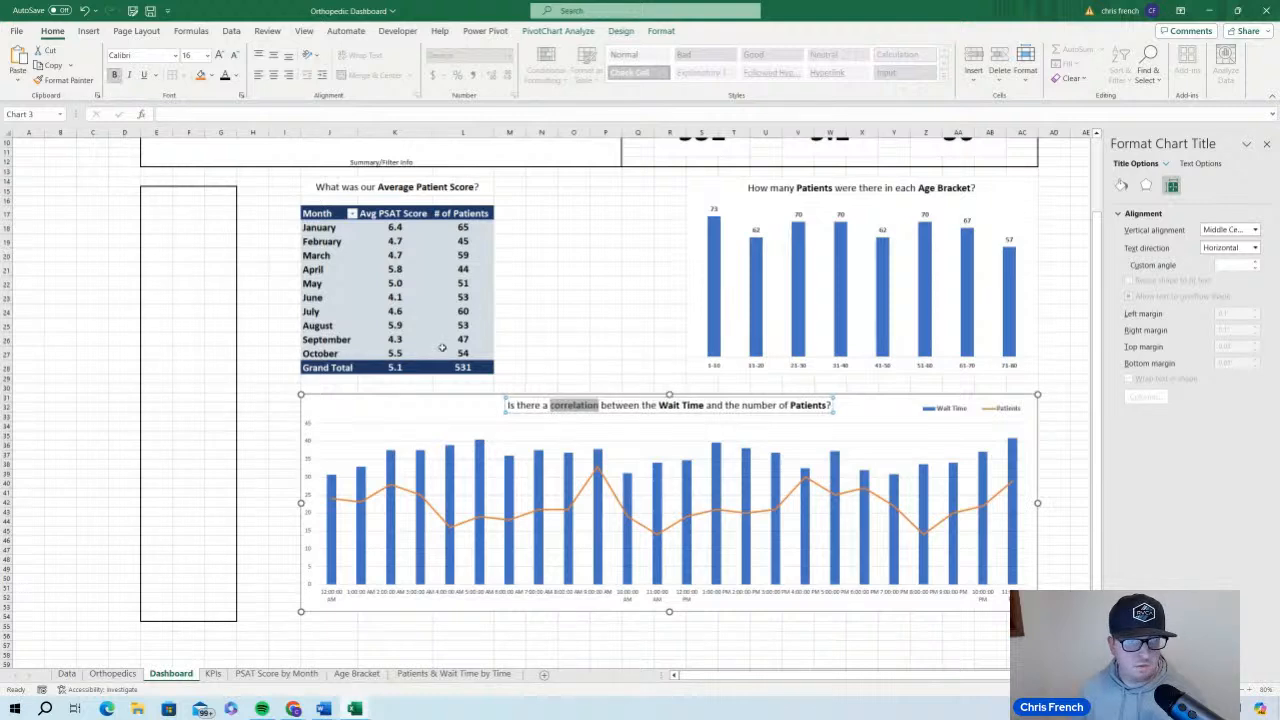
click(446, 408)
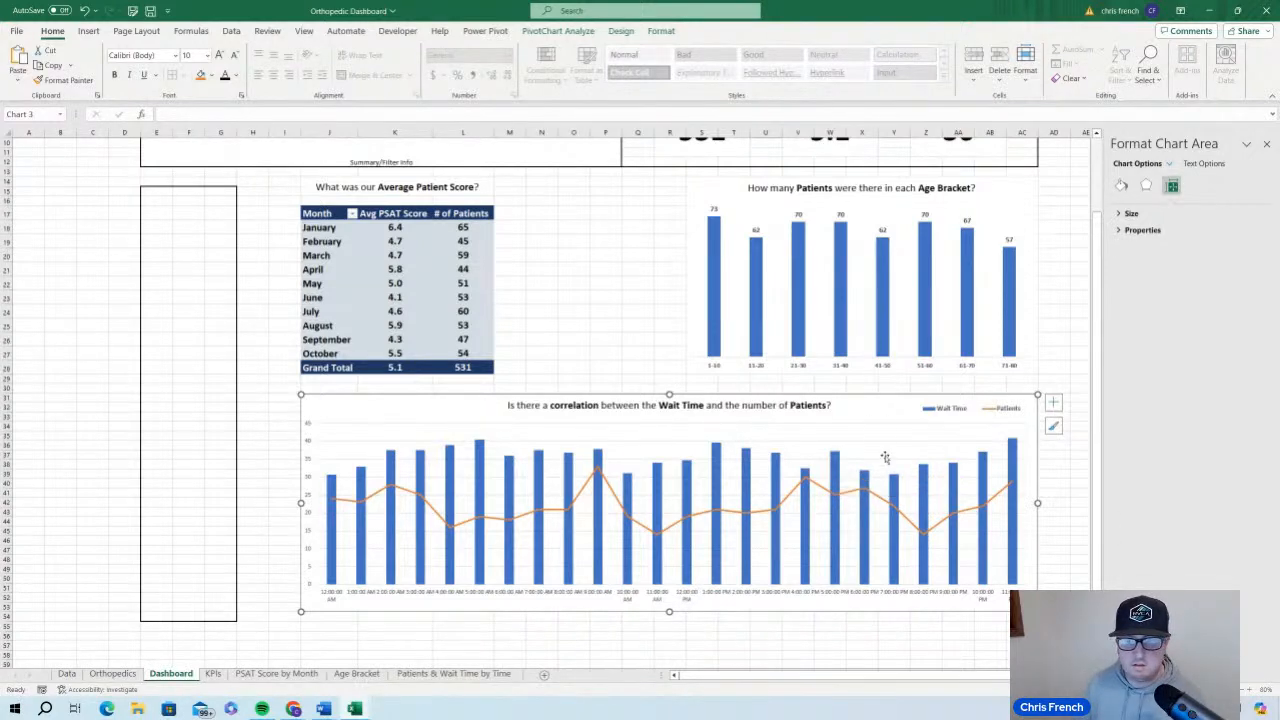
Give the Wait Time columns in the wait time chart a light blue solid fill
click(1122, 185)
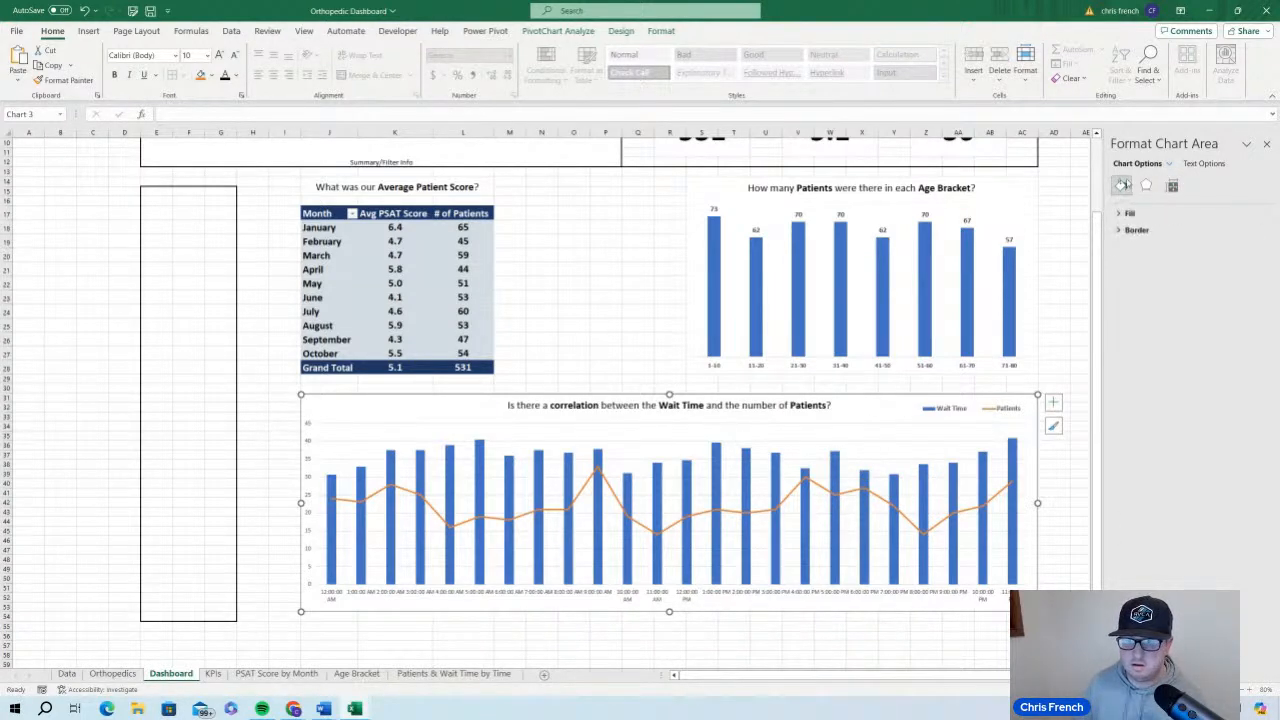
click(1130, 213)
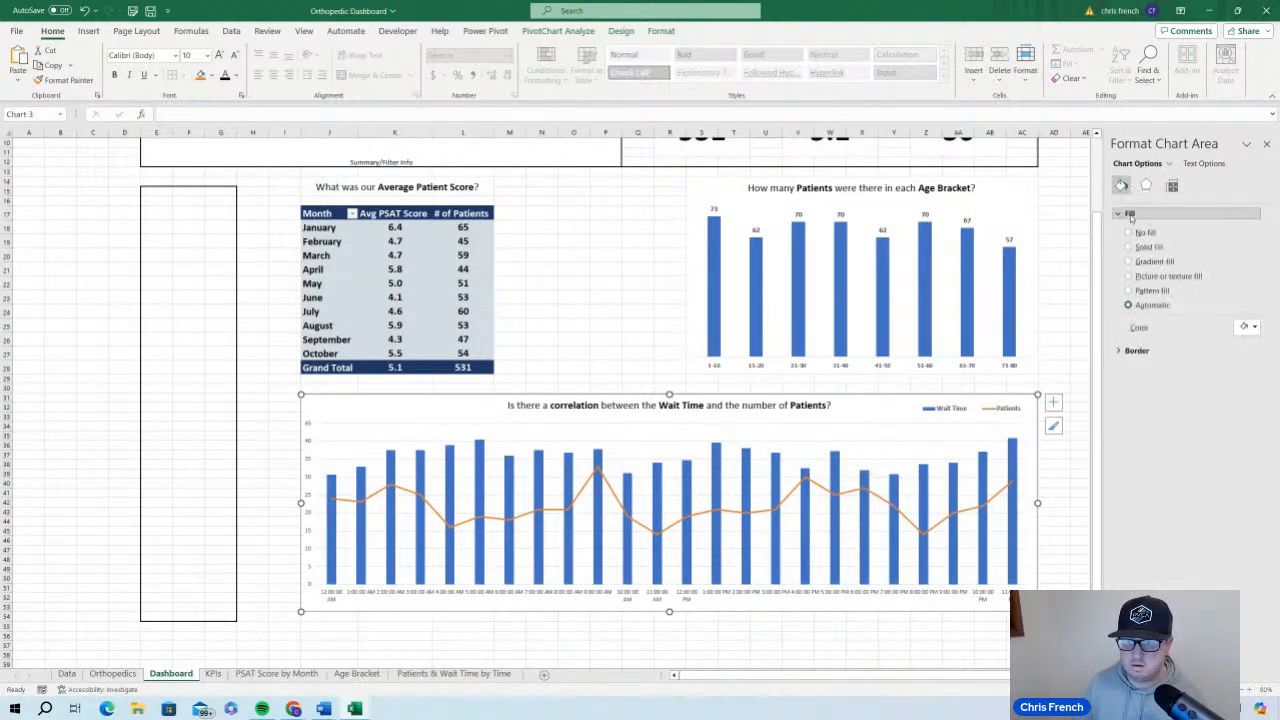
click(840, 505)
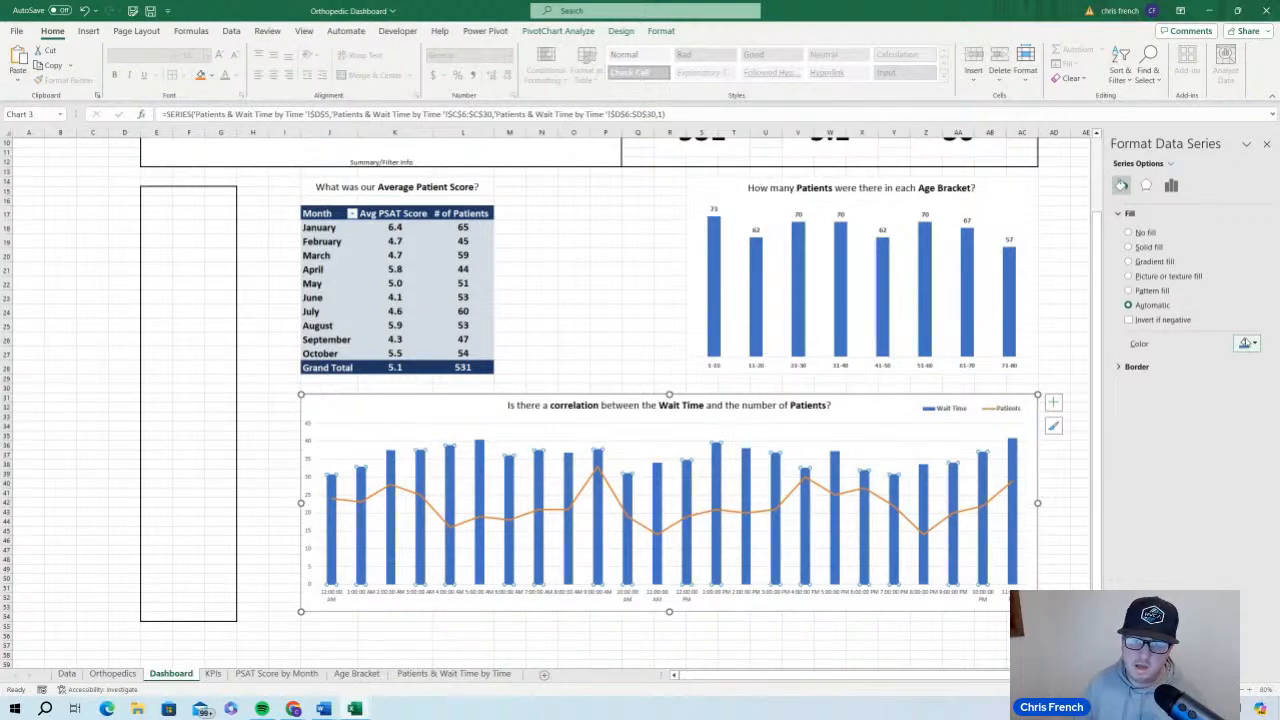
click(1246, 343)
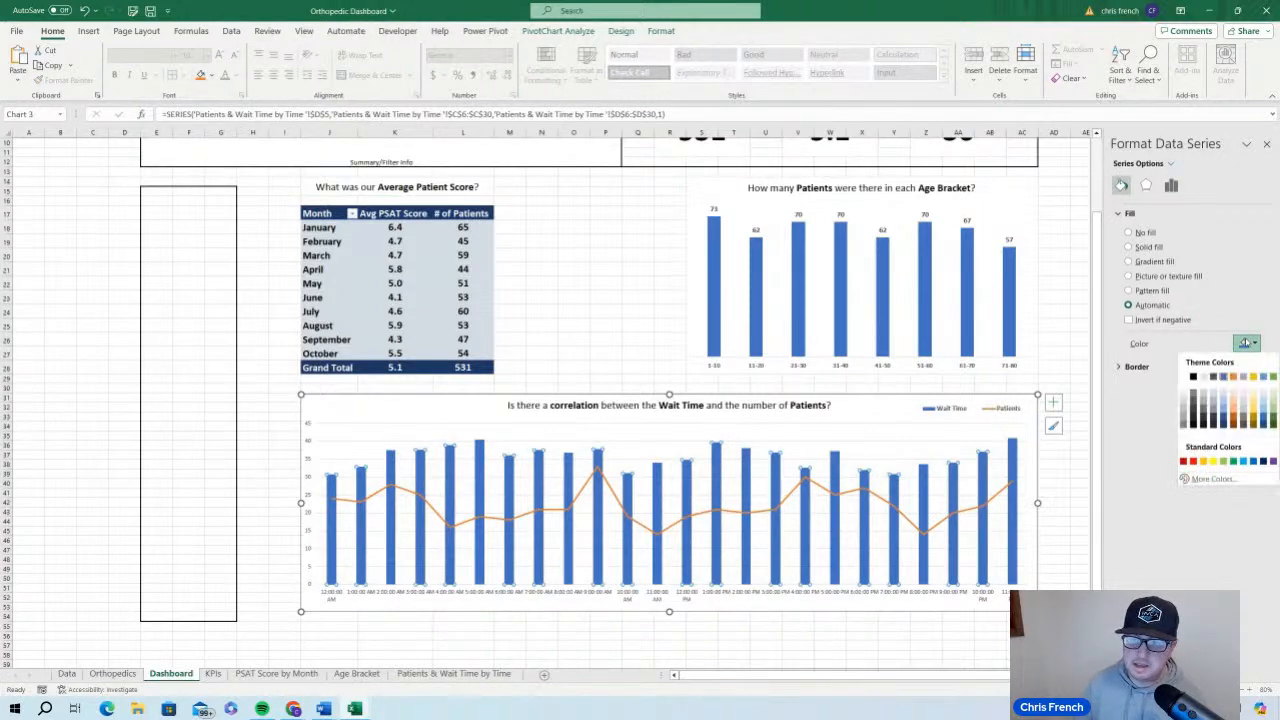
click(1224, 398)
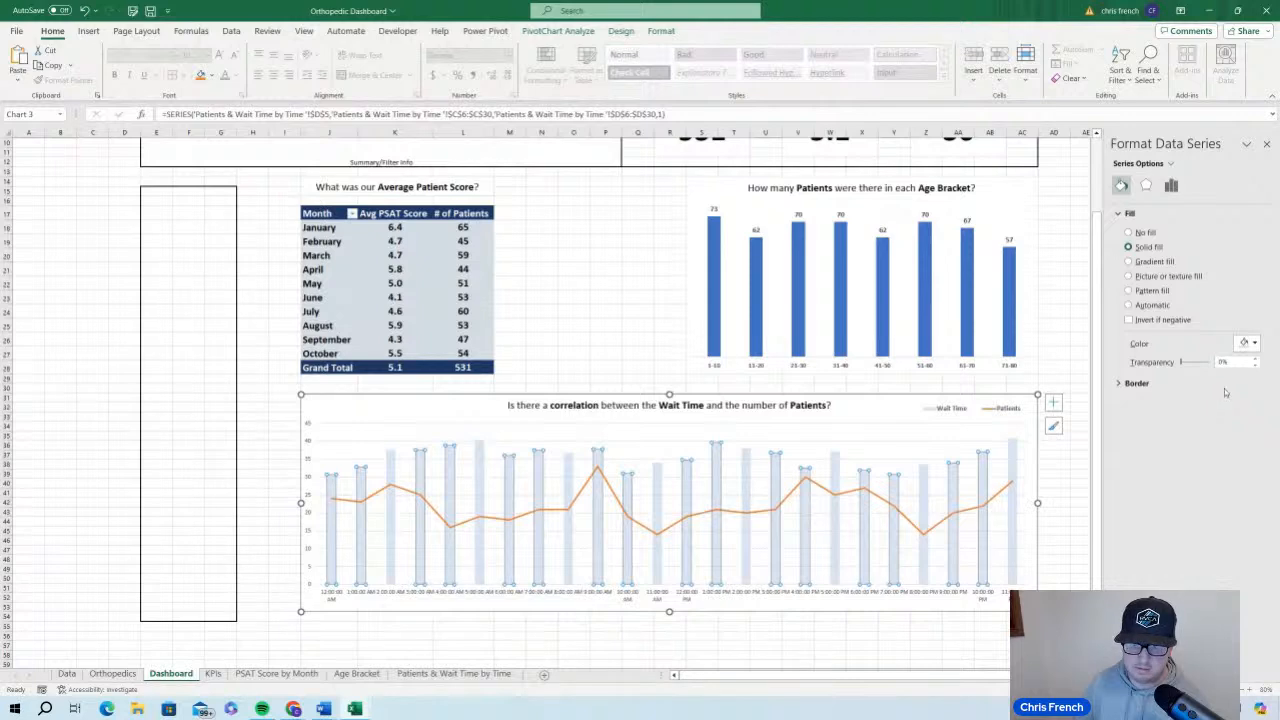
click(1246, 343)
click(1228, 398)
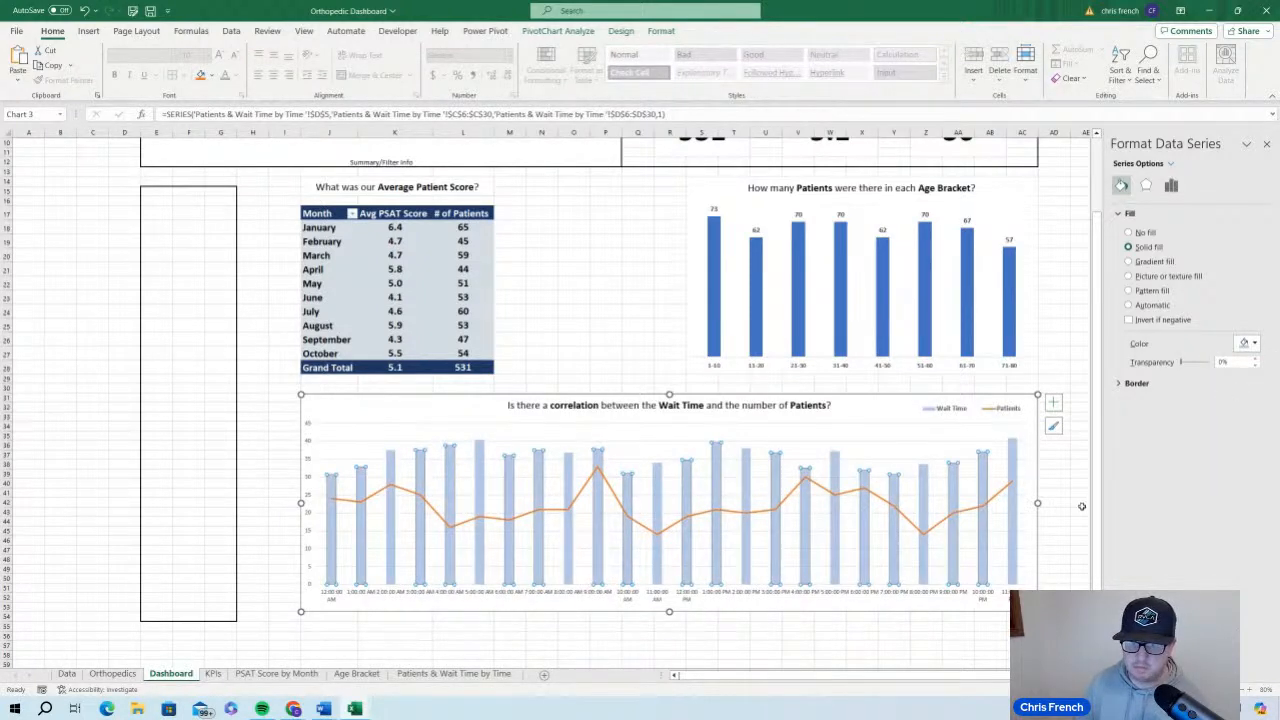
Recolor the Patients line in the wait time chart to a dark blue-gray solid line
click(925, 535)
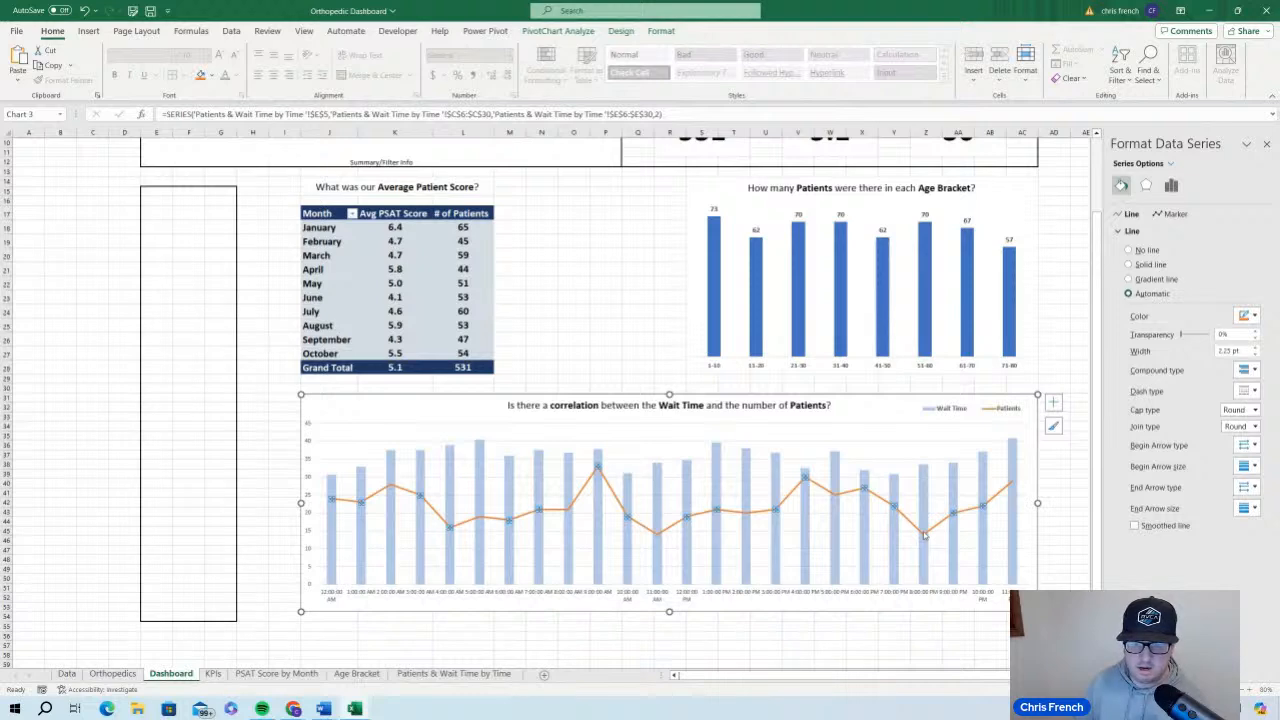
click(1246, 316)
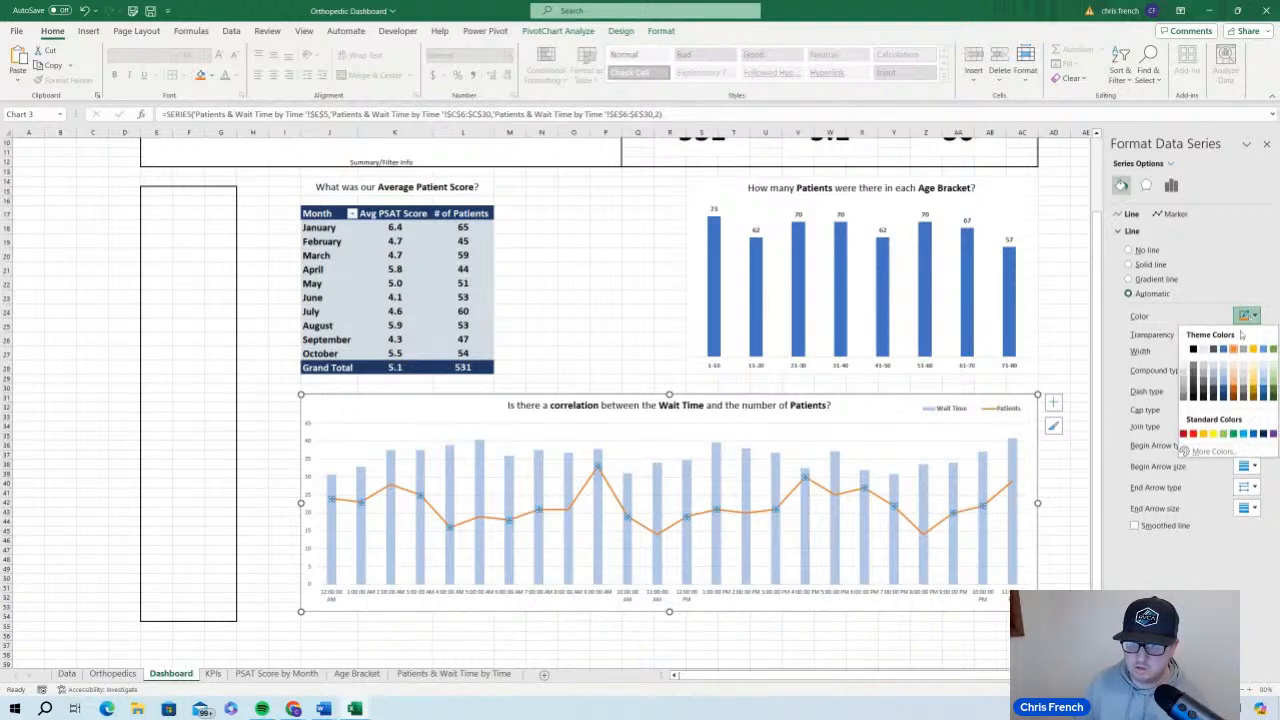
click(1221, 393)
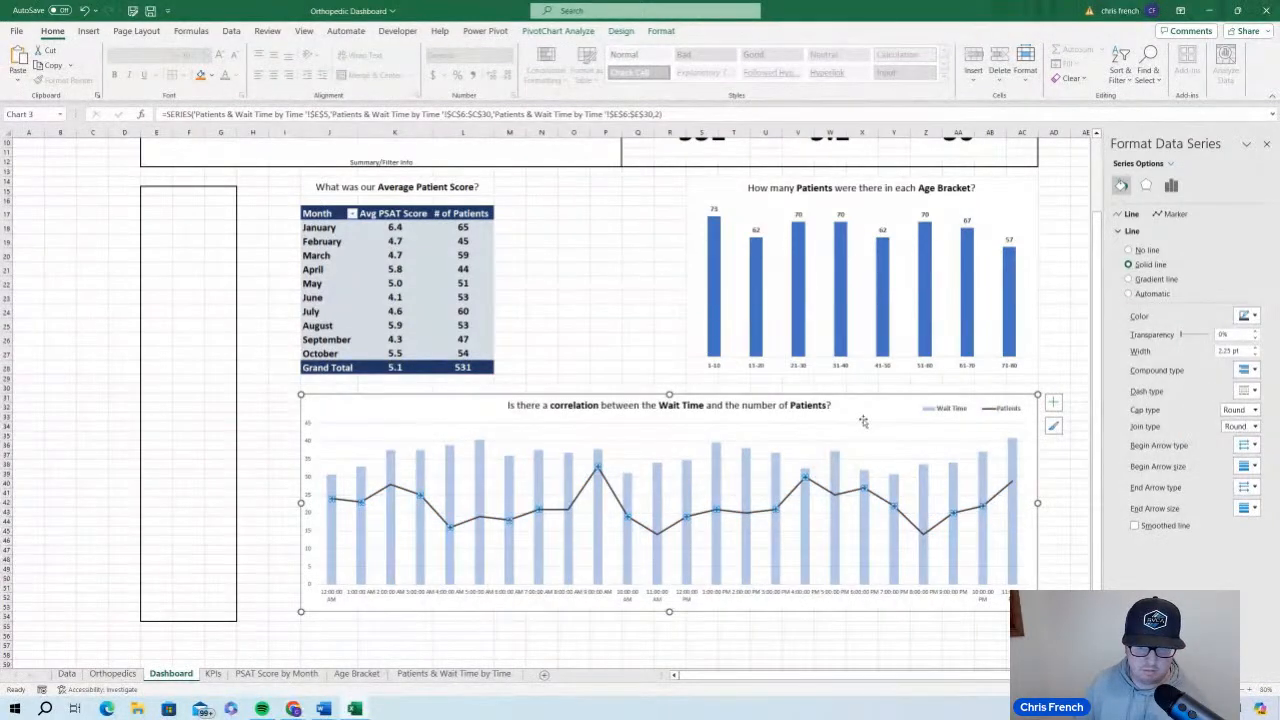
Switch the Patients line's markers to a built-in type and give them a solid black fill
click(1172, 215)
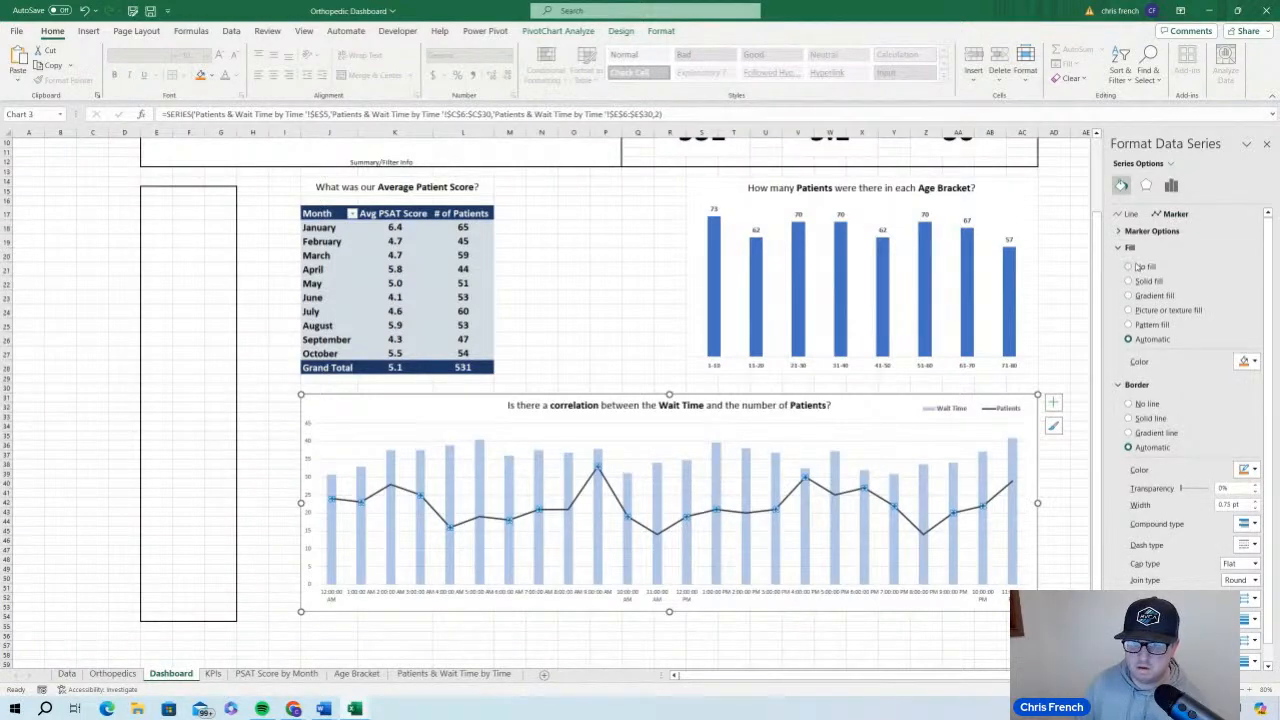
click(1140, 231)
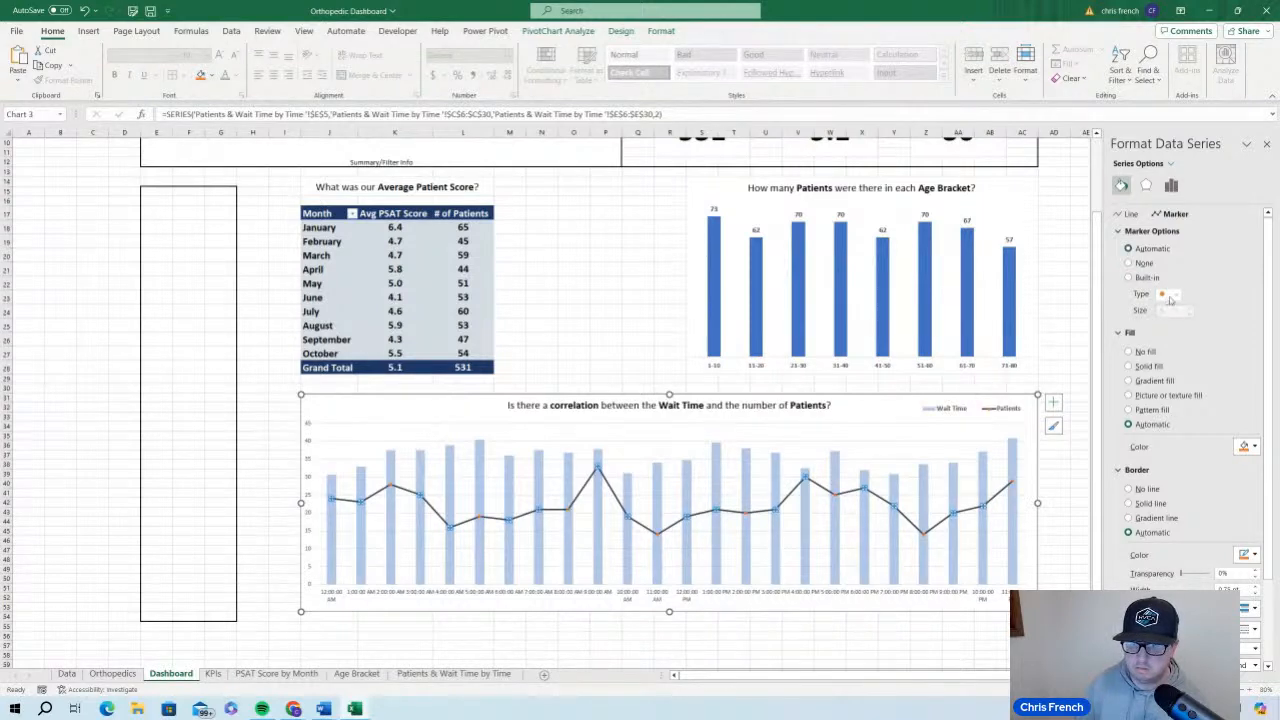
click(1140, 278)
click(1176, 295)
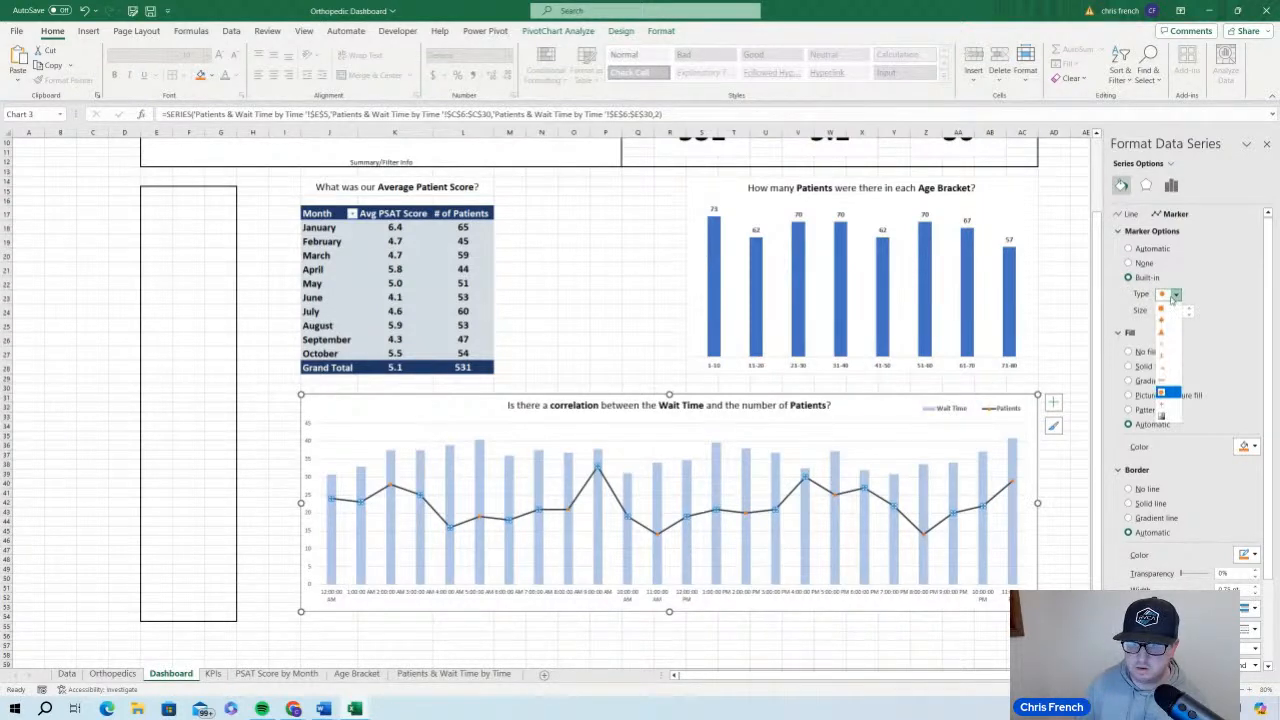
click(1162, 308)
click(1246, 447)
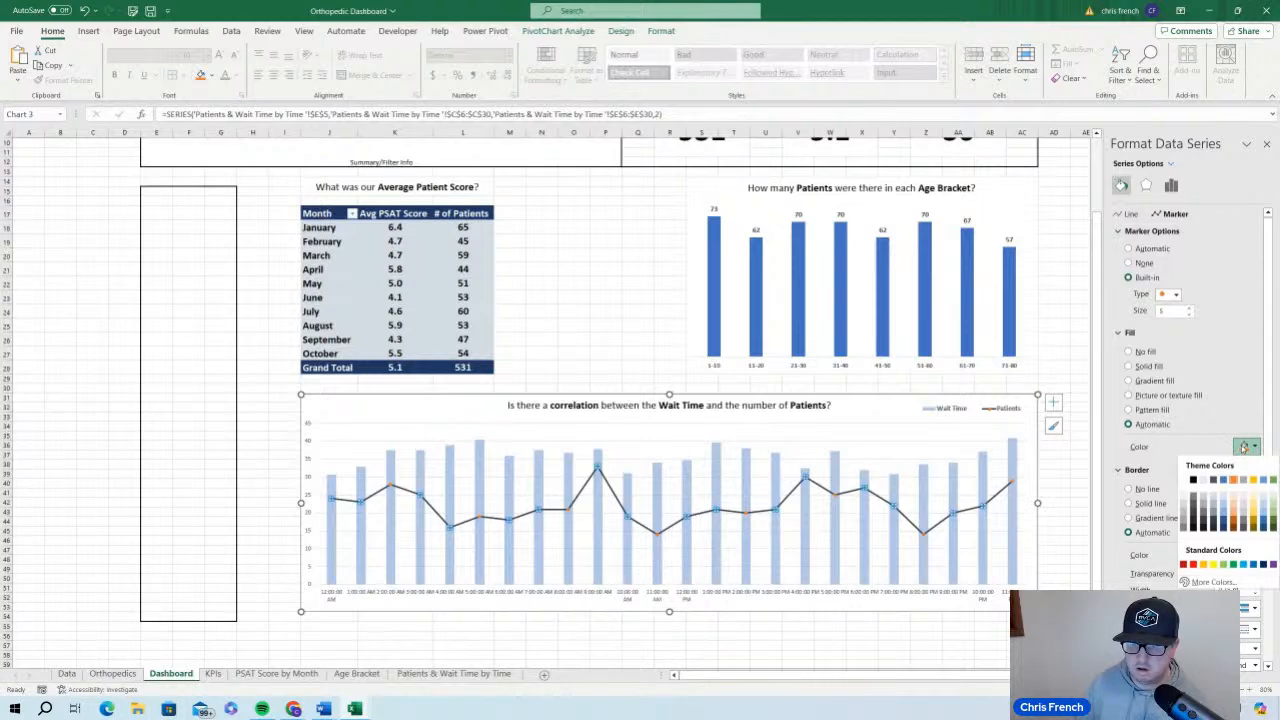
click(1193, 482)
click(1050, 337)
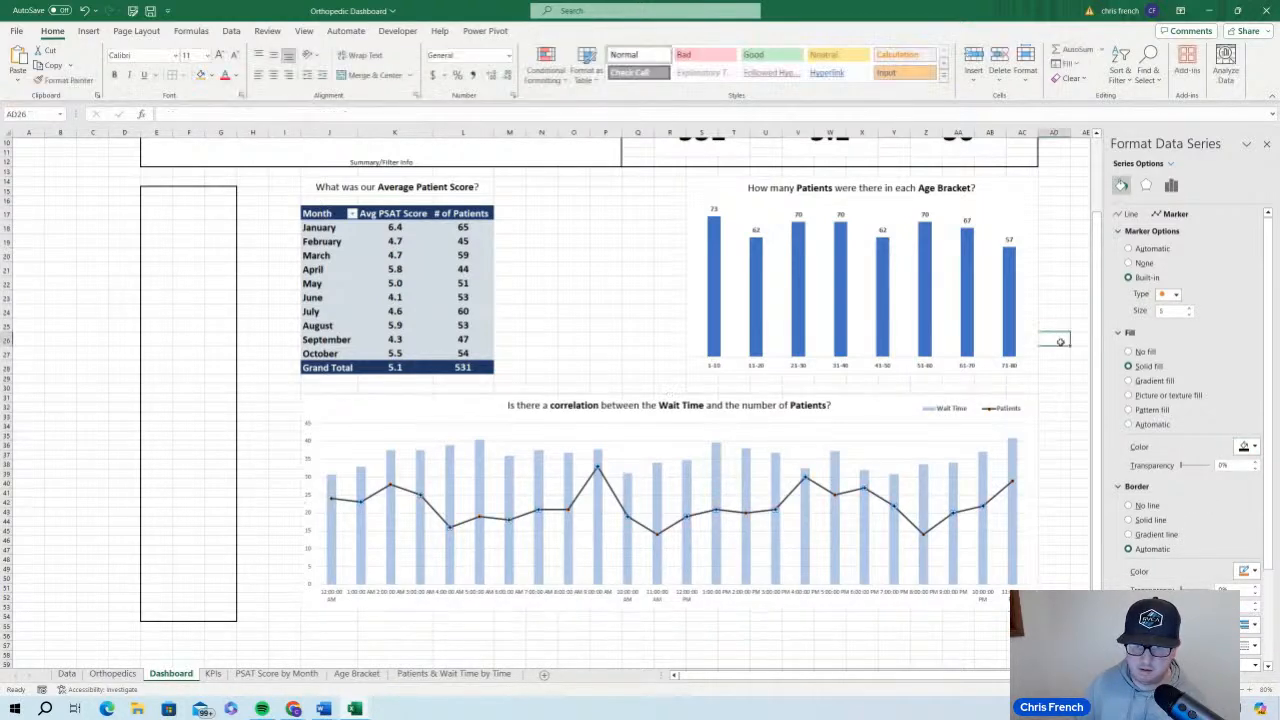
Remove the markers from the Patients line in the wait time chart
click(748, 514)
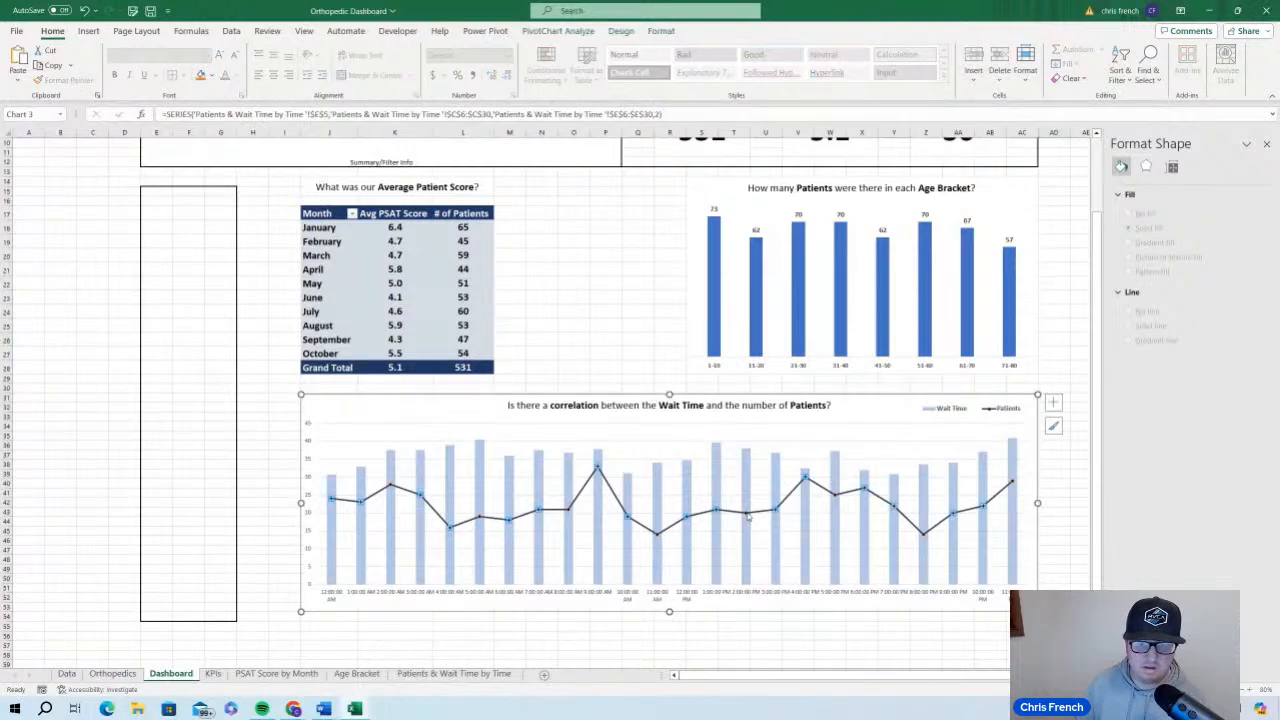
click(1121, 185)
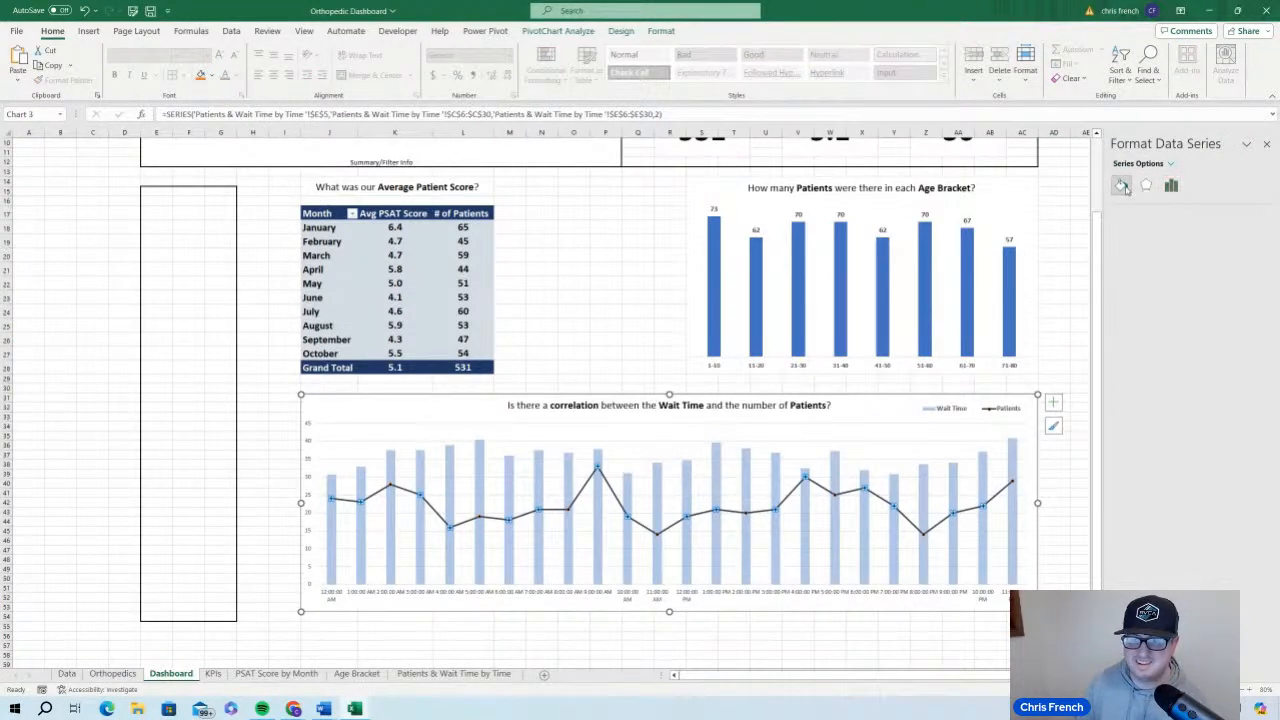
click(1168, 214)
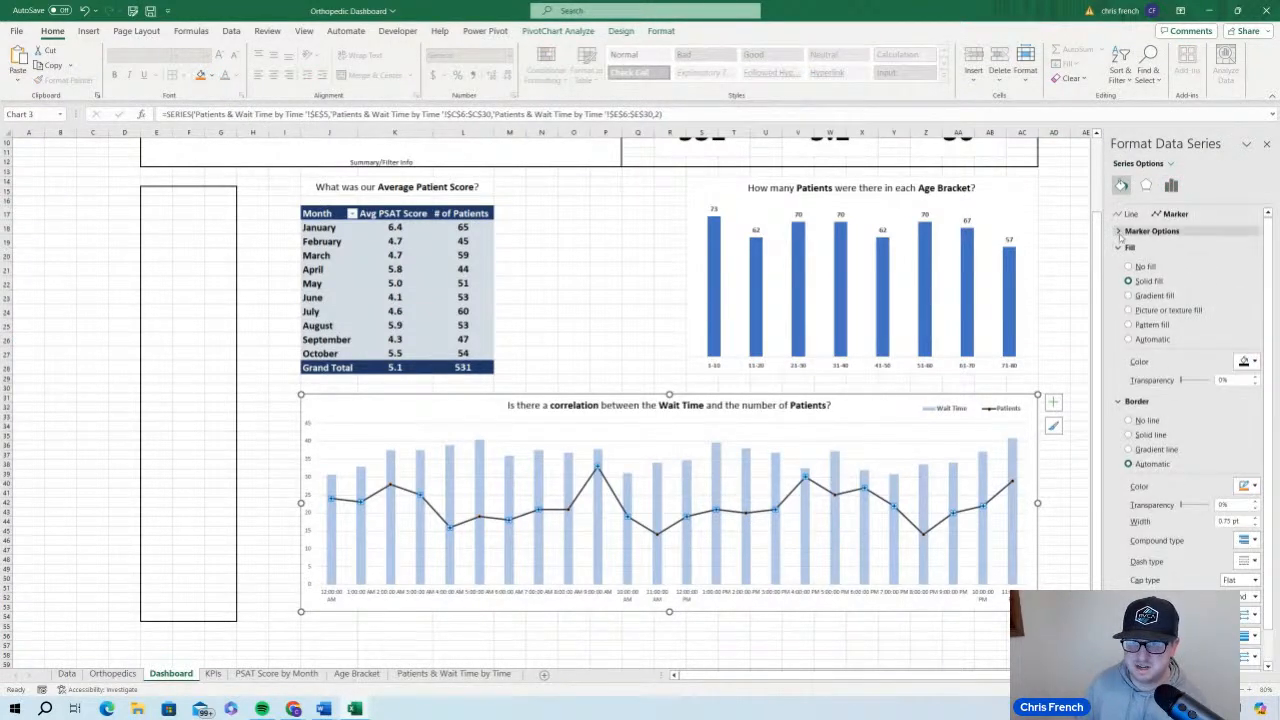
click(1145, 231)
click(1128, 263)
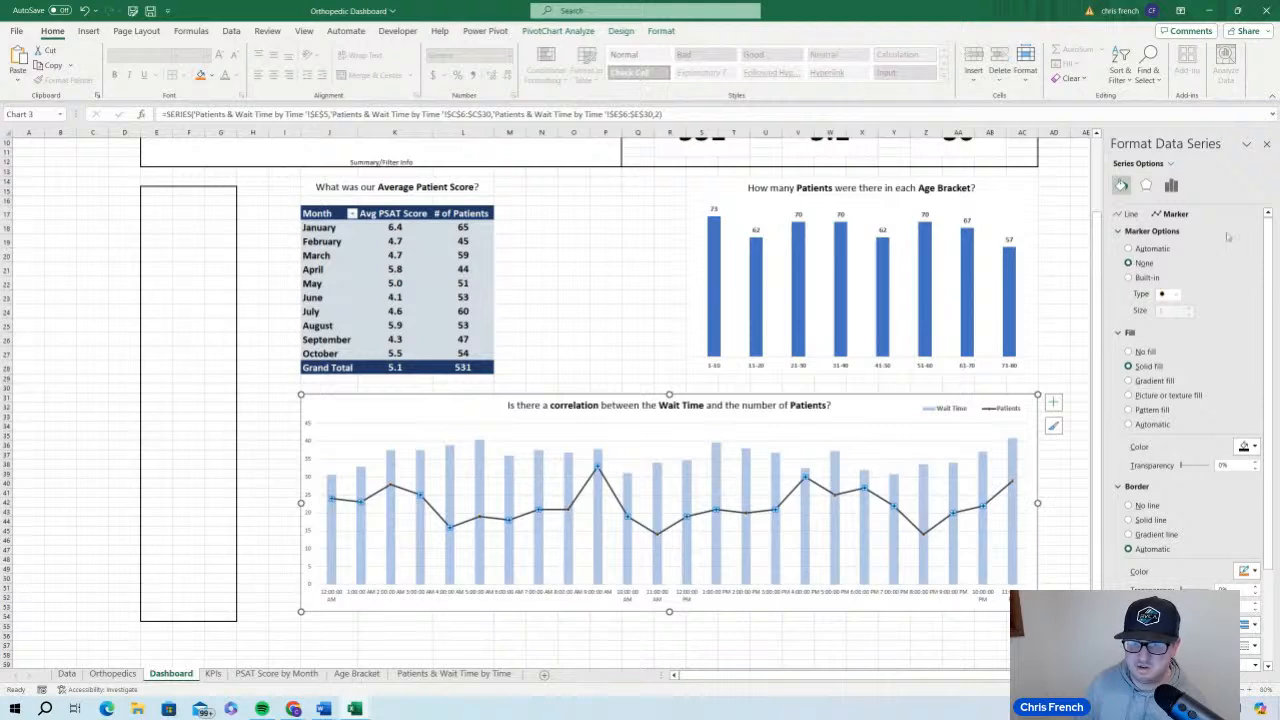
click(1130, 214)
click(936, 440)
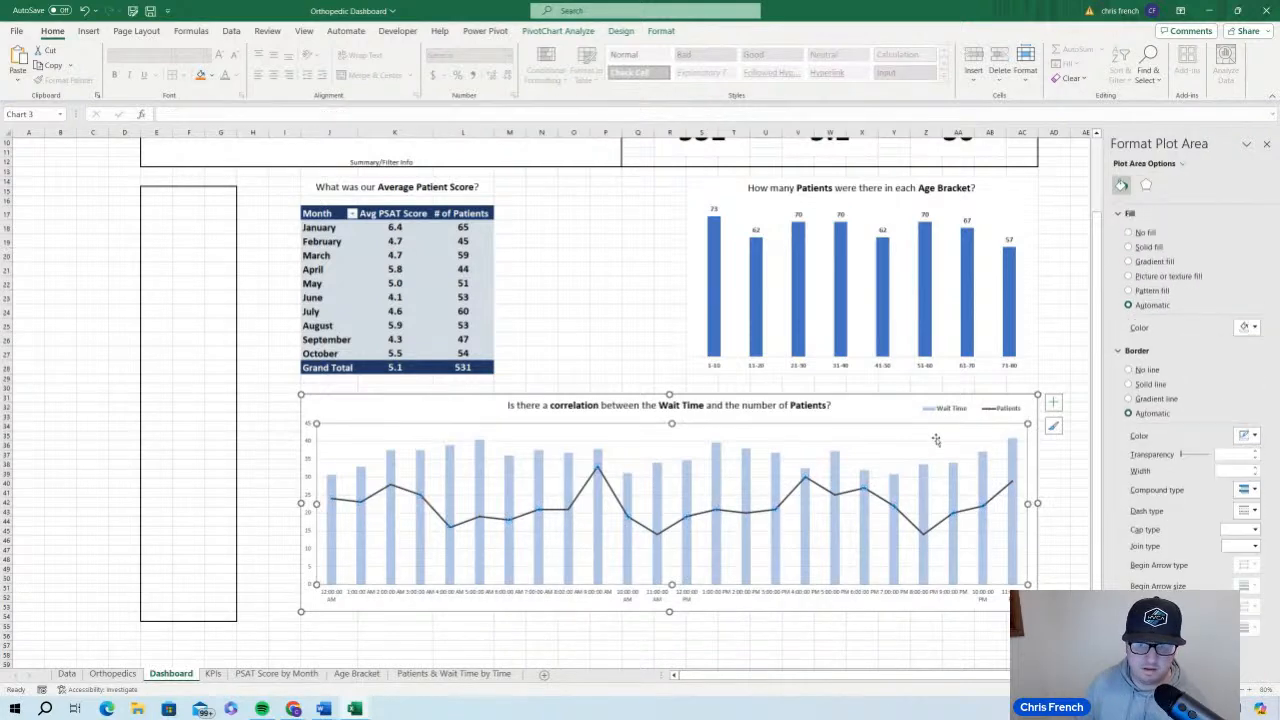
click(1266, 144)
click(637, 326)
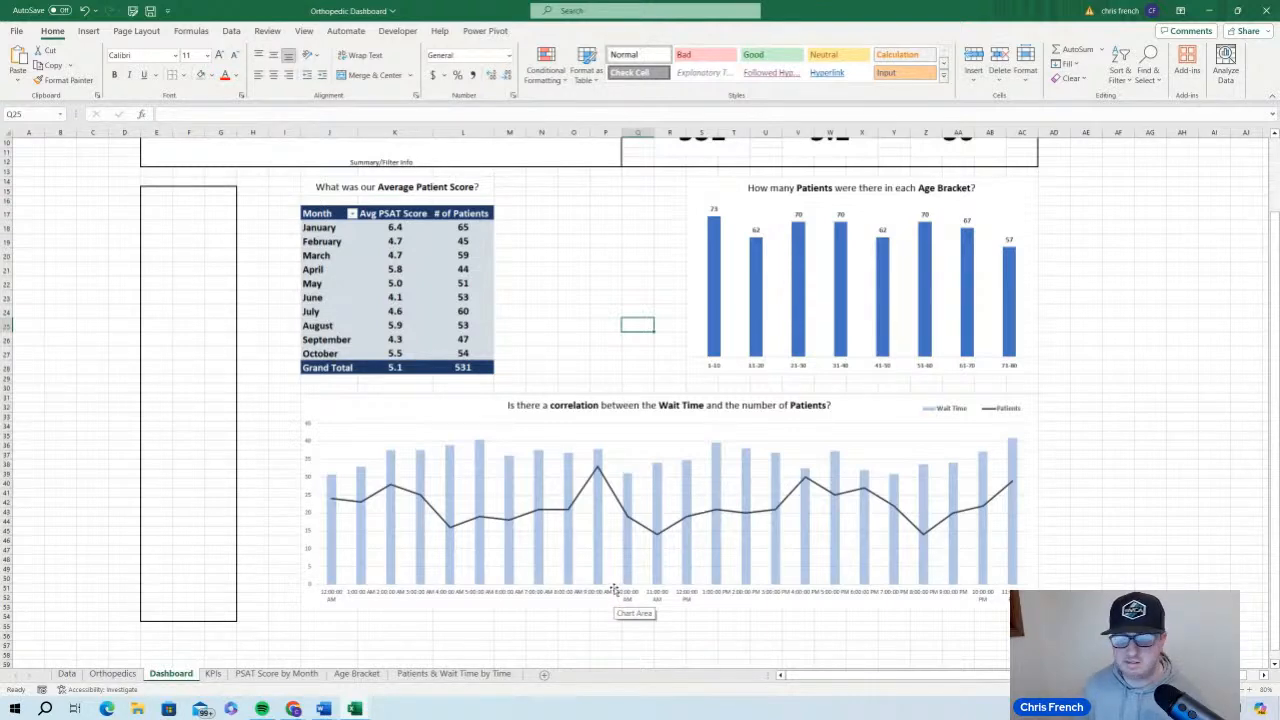
Remove the border line around the age bracket chart
scroll(629, 537, up, 2)
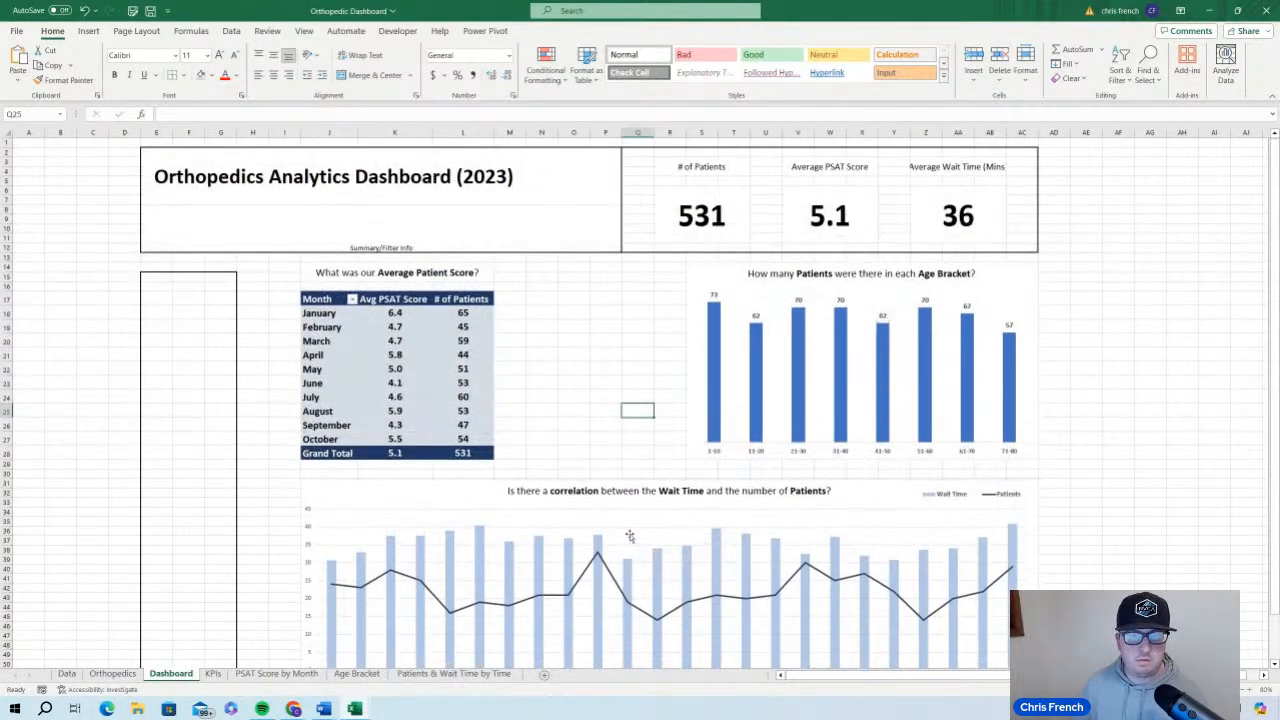
scroll(794, 557, down, 5)
scroll(772, 503, up, 5)
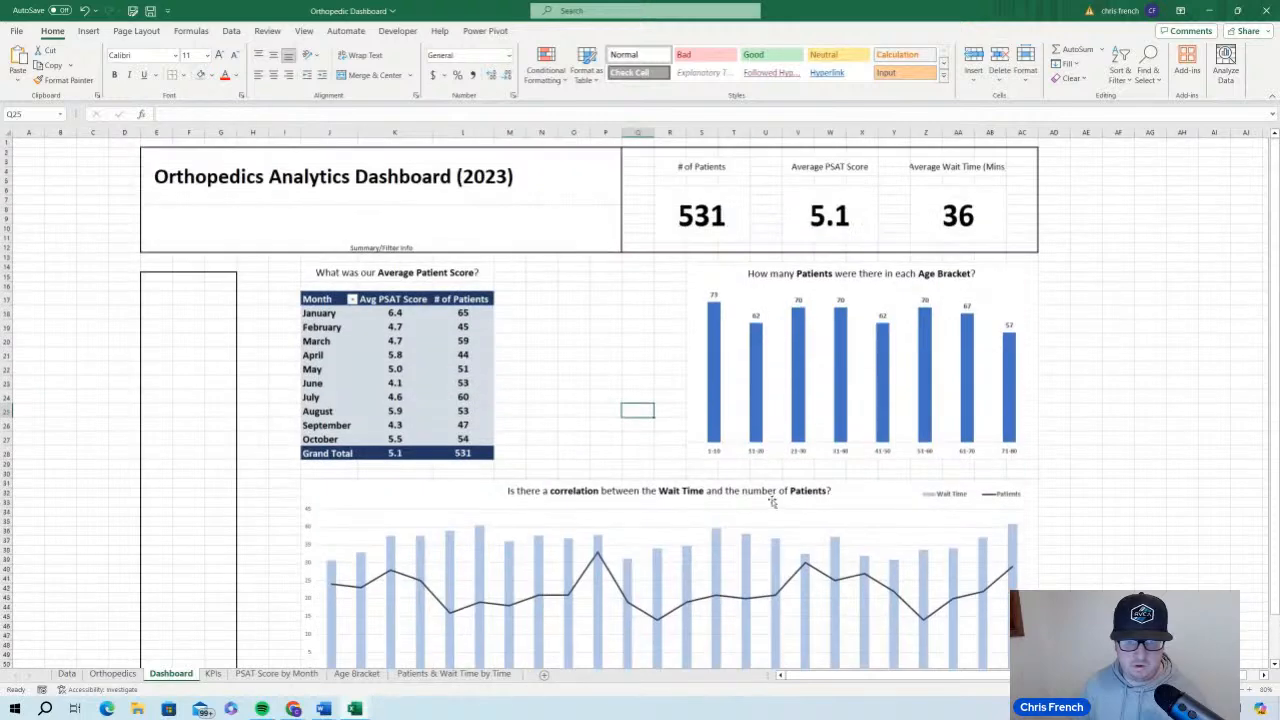
click(1018, 288)
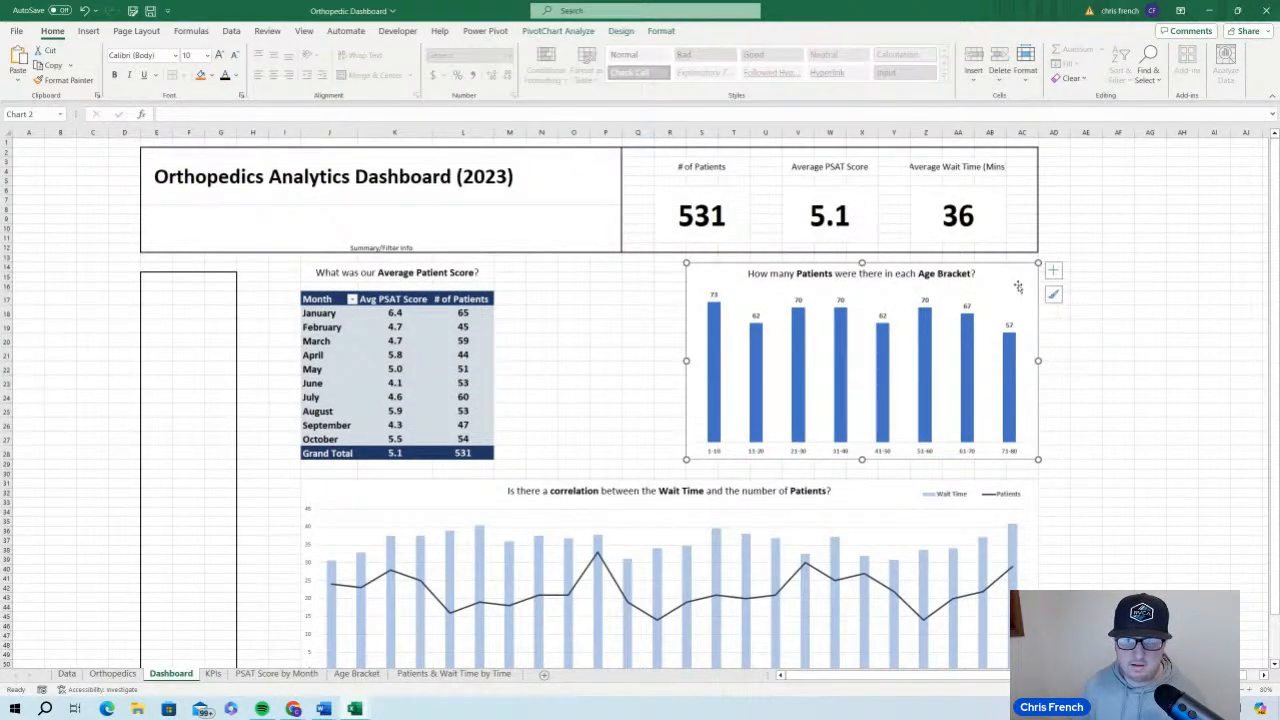
click(621, 31)
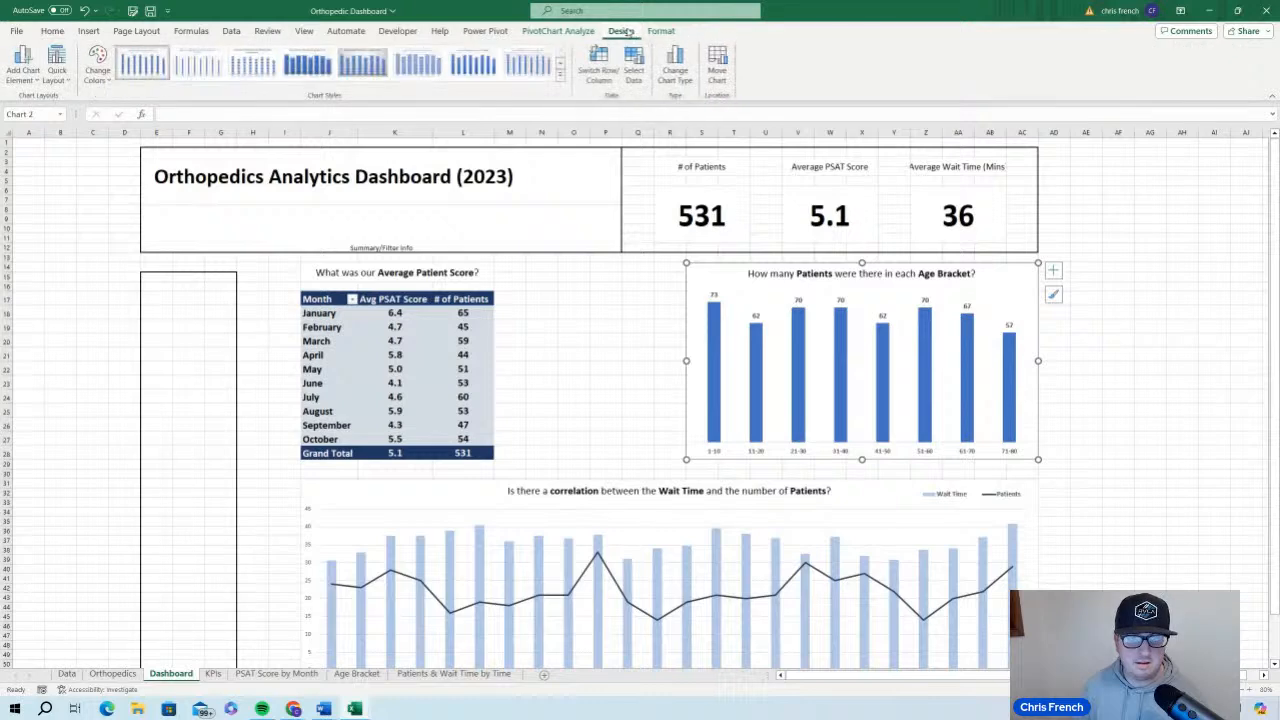
click(661, 31)
click(558, 31)
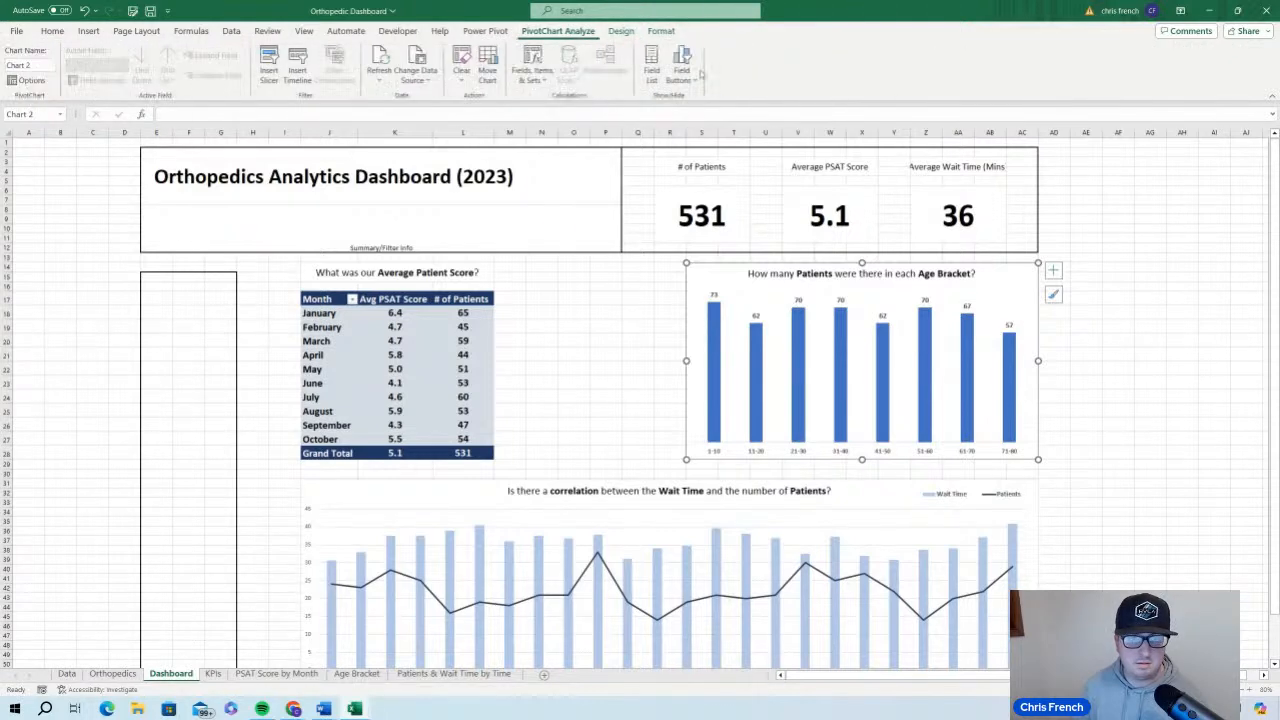
double_click(1009, 290)
click(1010, 280)
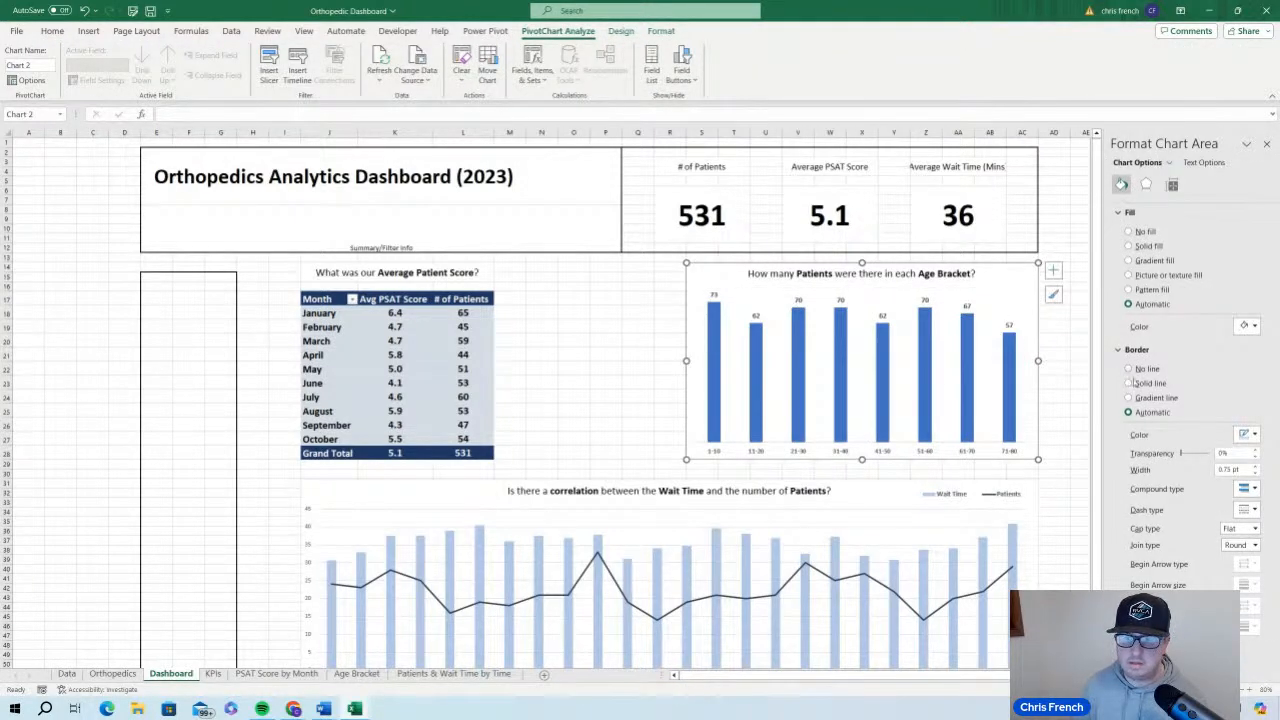
click(1130, 369)
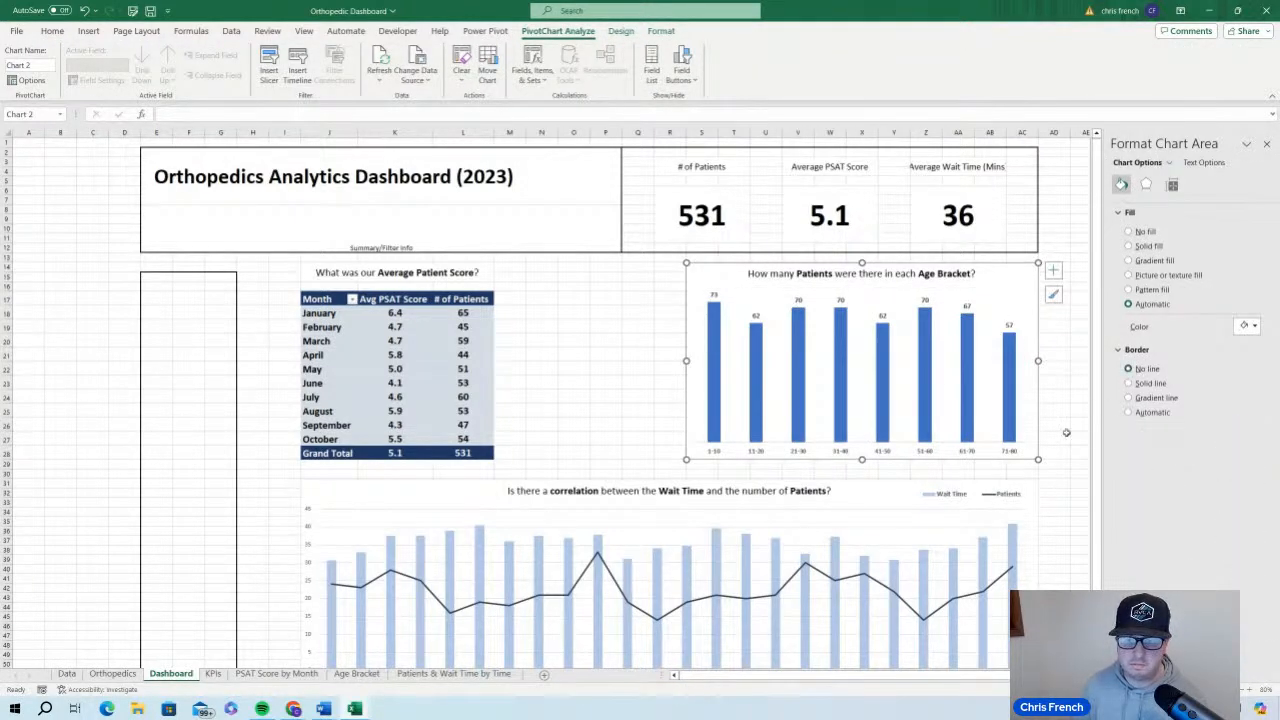
Remove the border line around the wait time chart
click(883, 500)
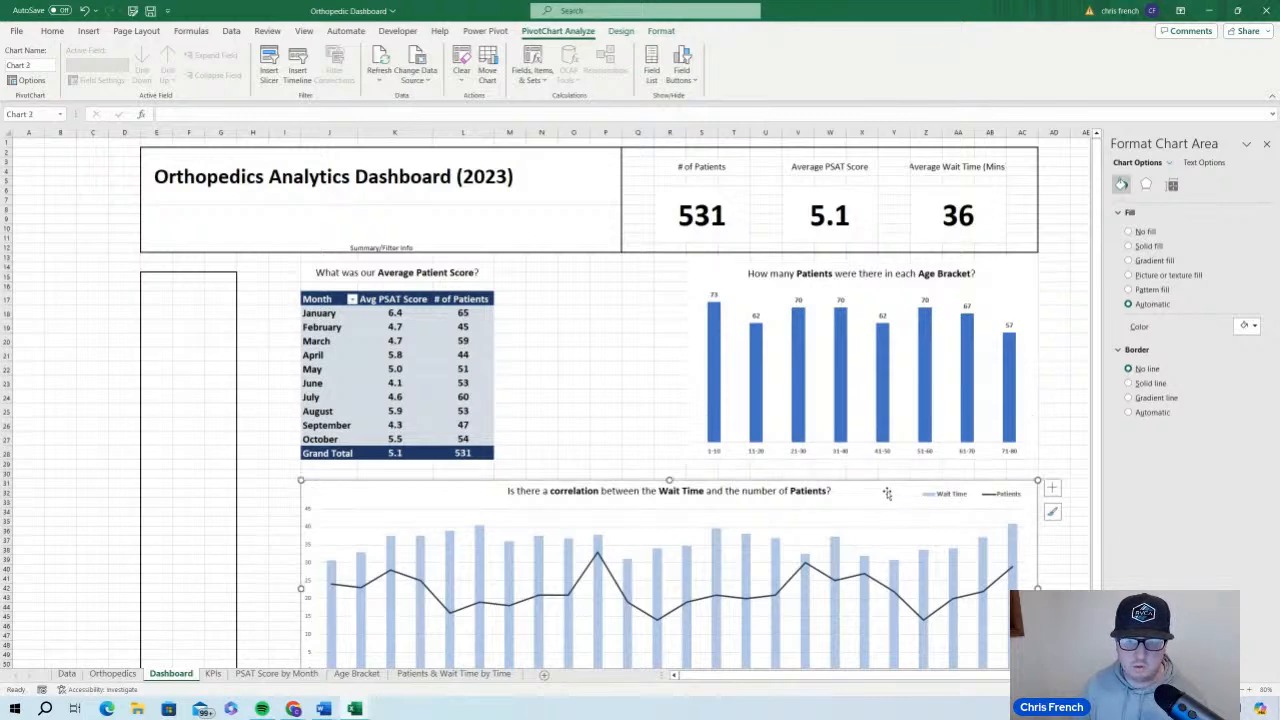
click(1130, 369)
click(1062, 316)
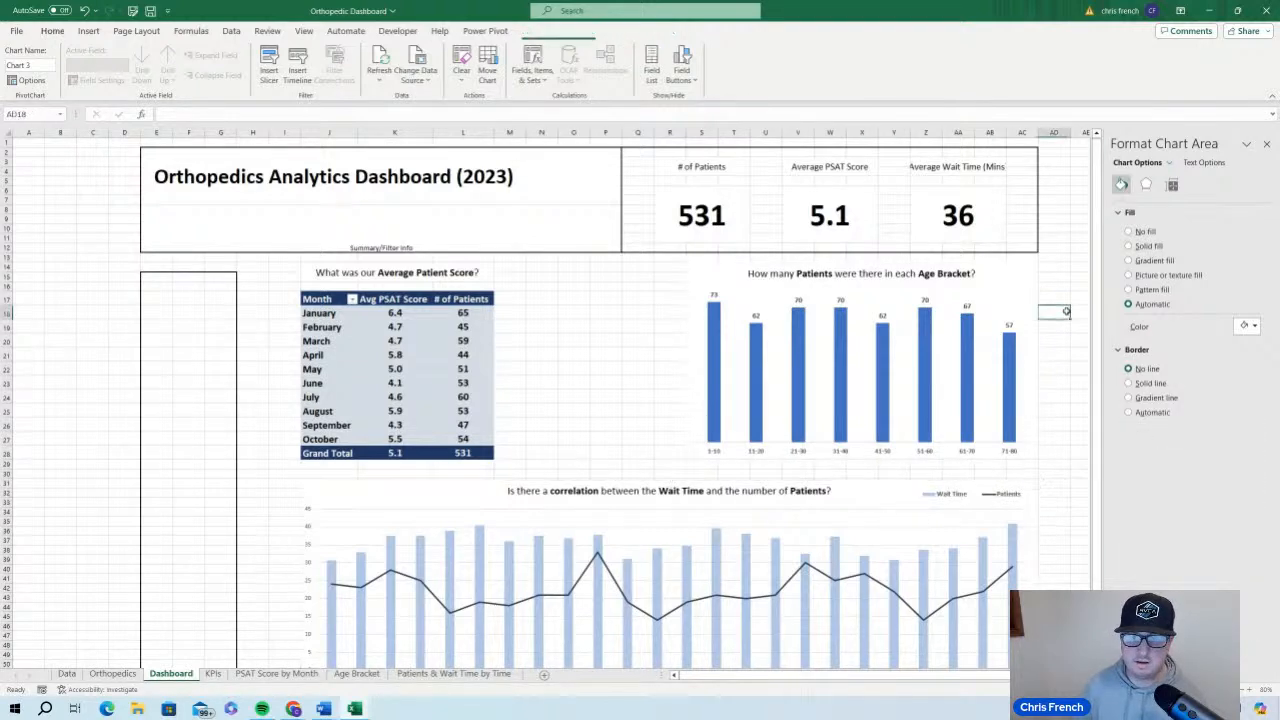
click(1266, 143)
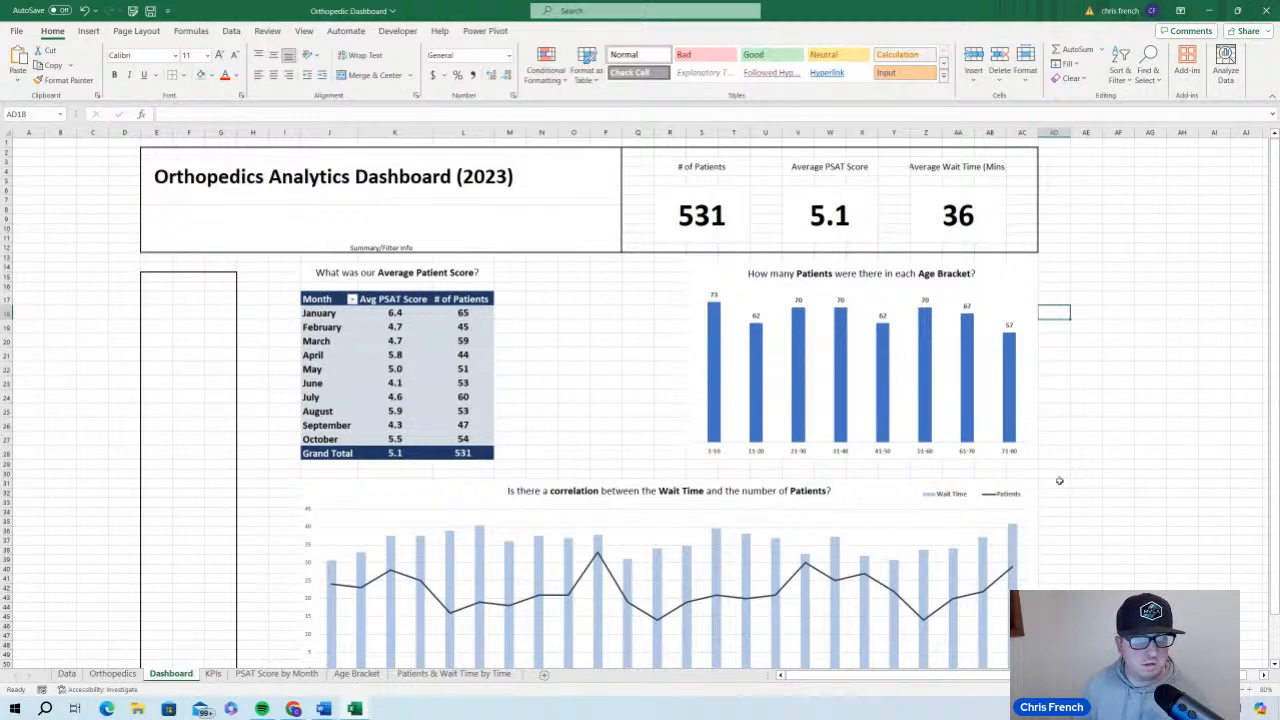
Clear the cell borders around the dashboard's header band containing the title and the KPIs
scroll(650, 376, down, 3)
scroll(650, 376, up, 3)
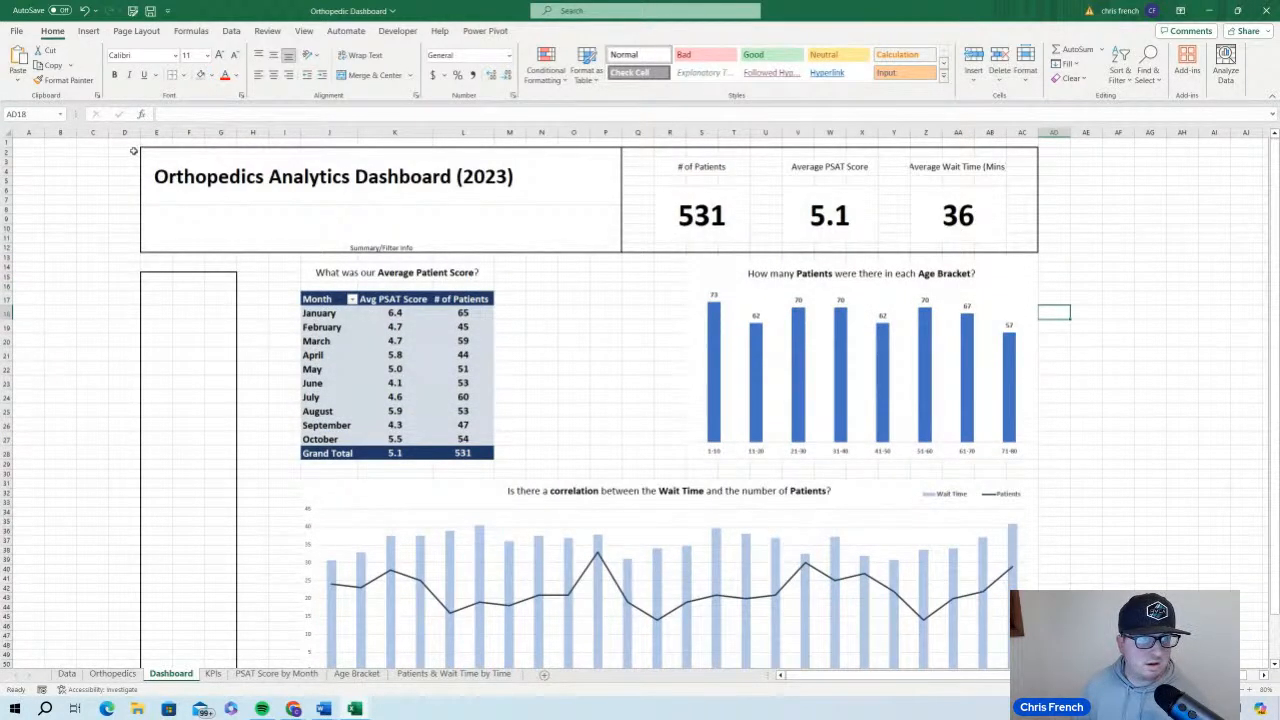
drag(133, 148, 1088, 212)
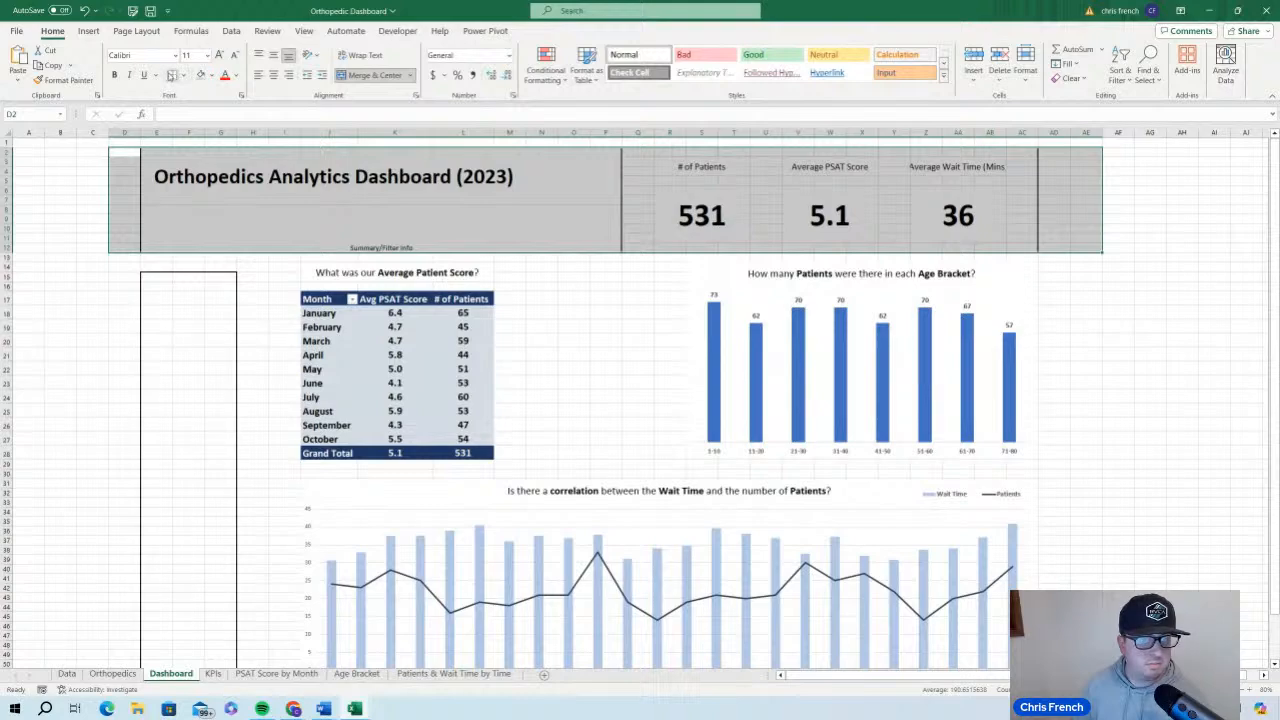
click(174, 75)
click(1158, 410)
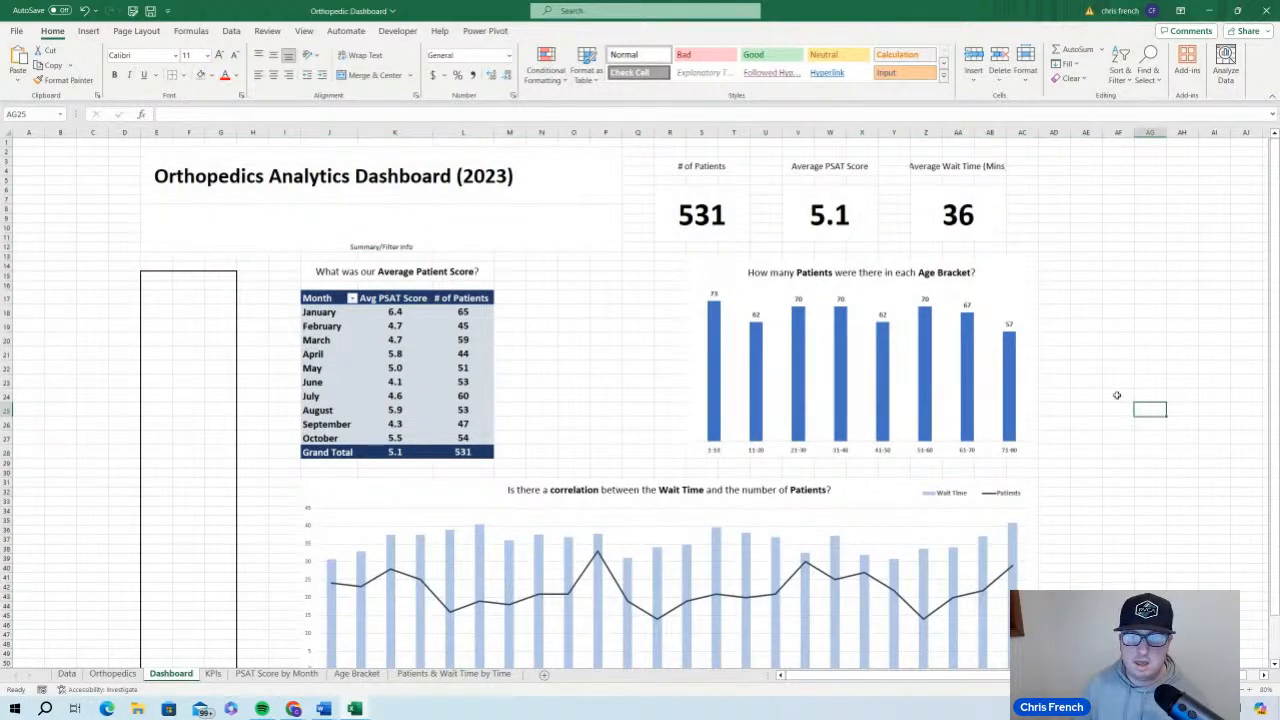
scroll(1115, 391, down, 5)
scroll(1106, 385, up, 5)
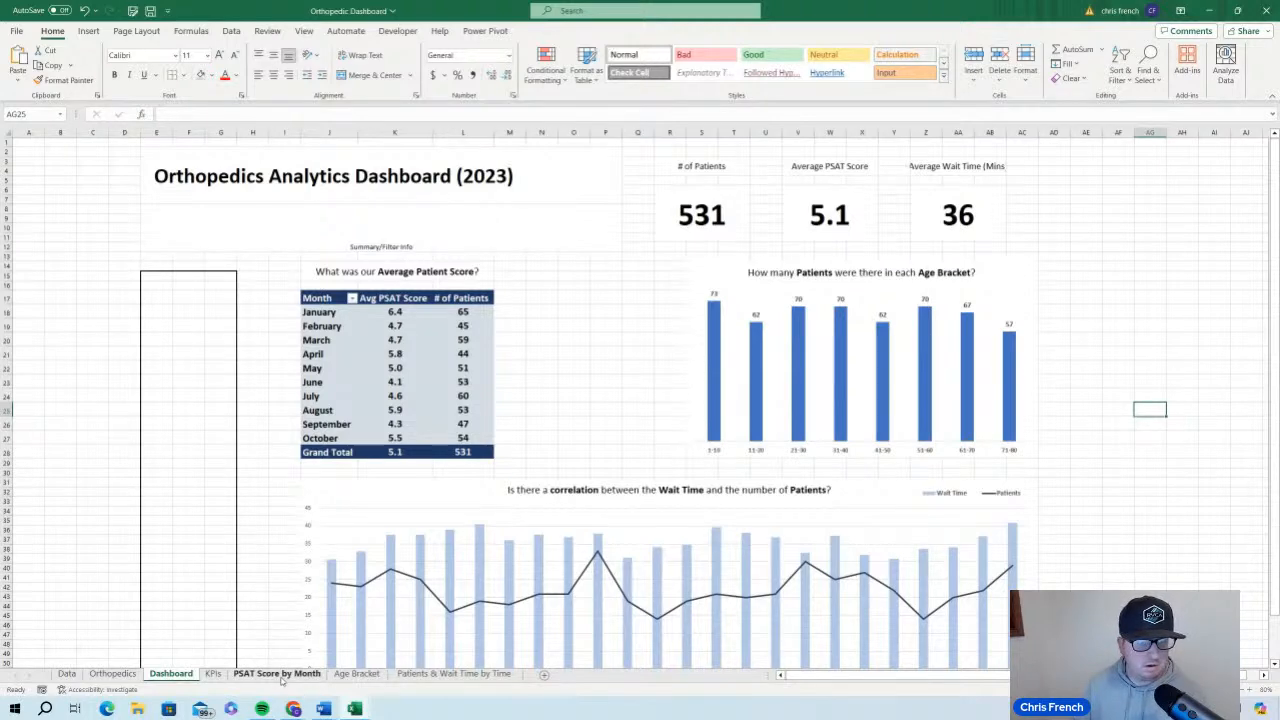
Insert a day_of_week slicer for the monthly satisfaction PivotTable
click(343, 366)
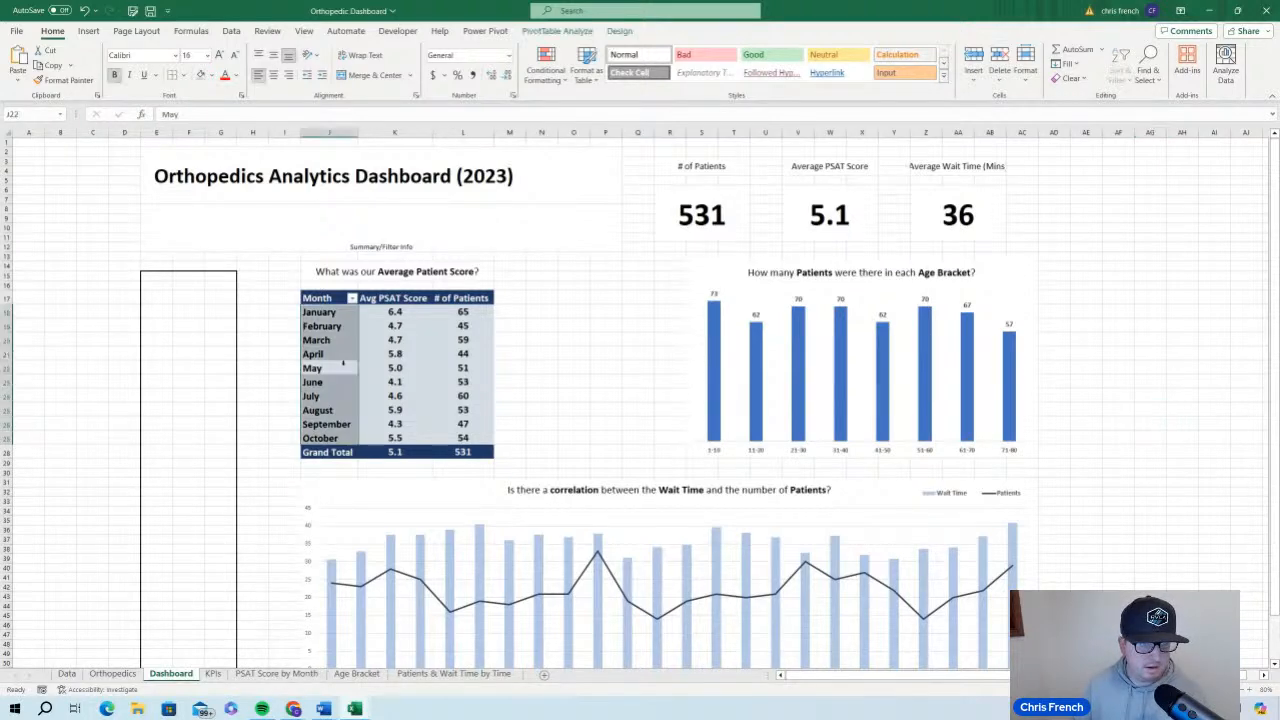
right_click(341, 354)
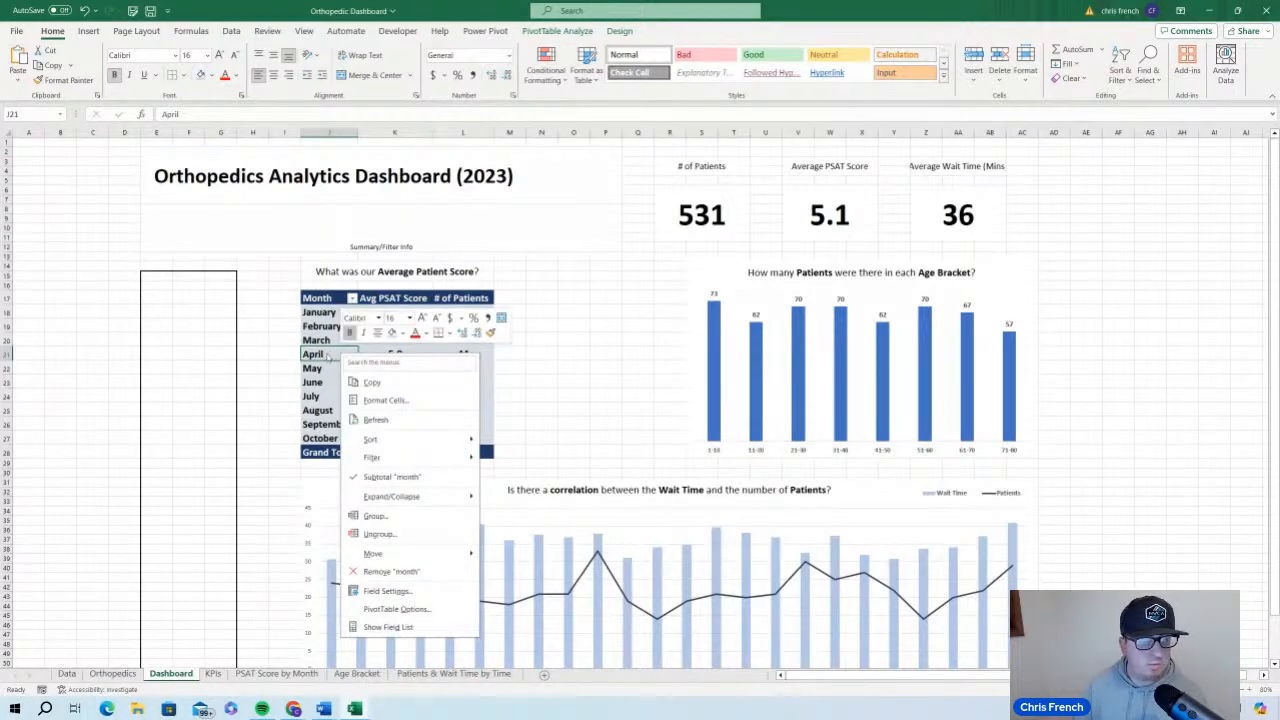
click(328, 357)
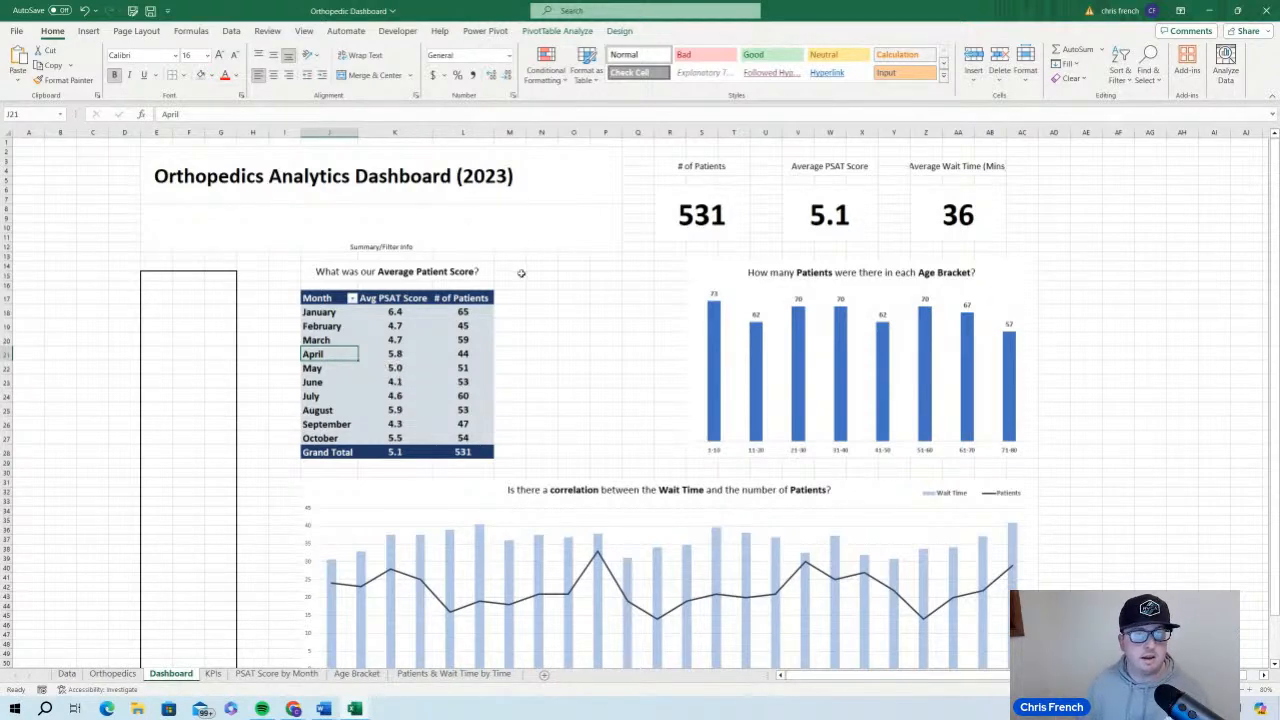
click(557, 32)
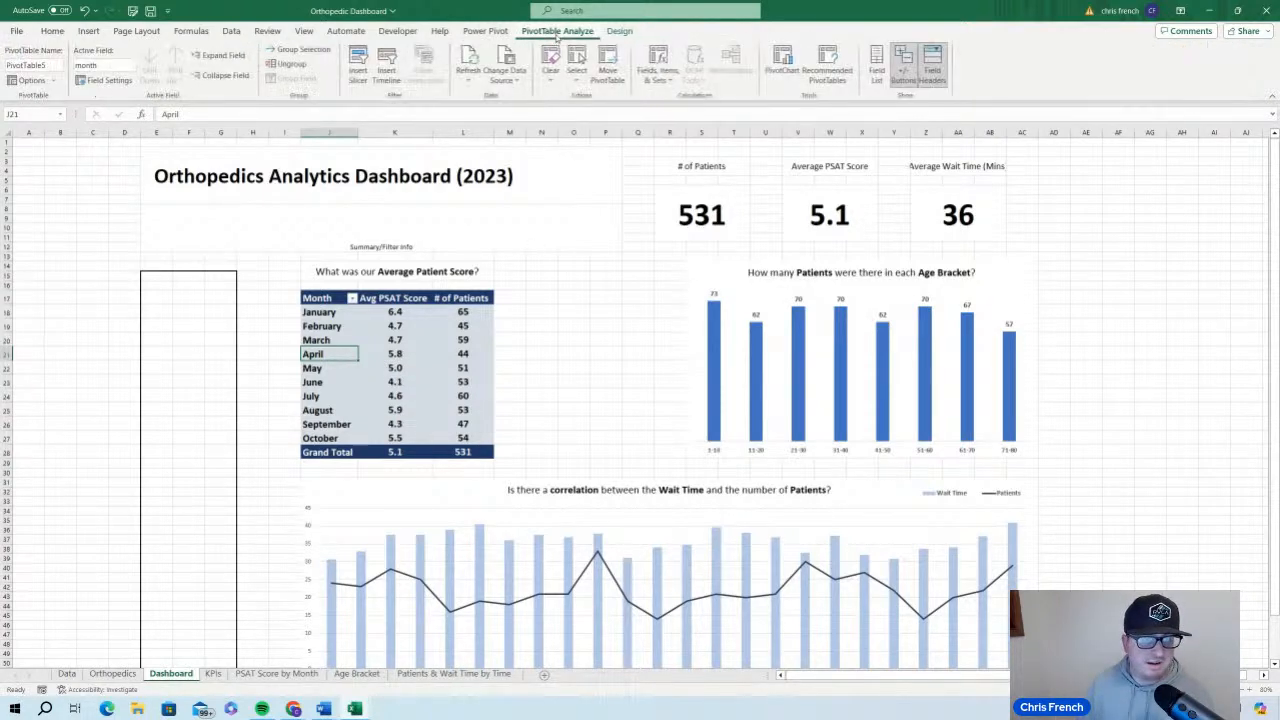
click(359, 64)
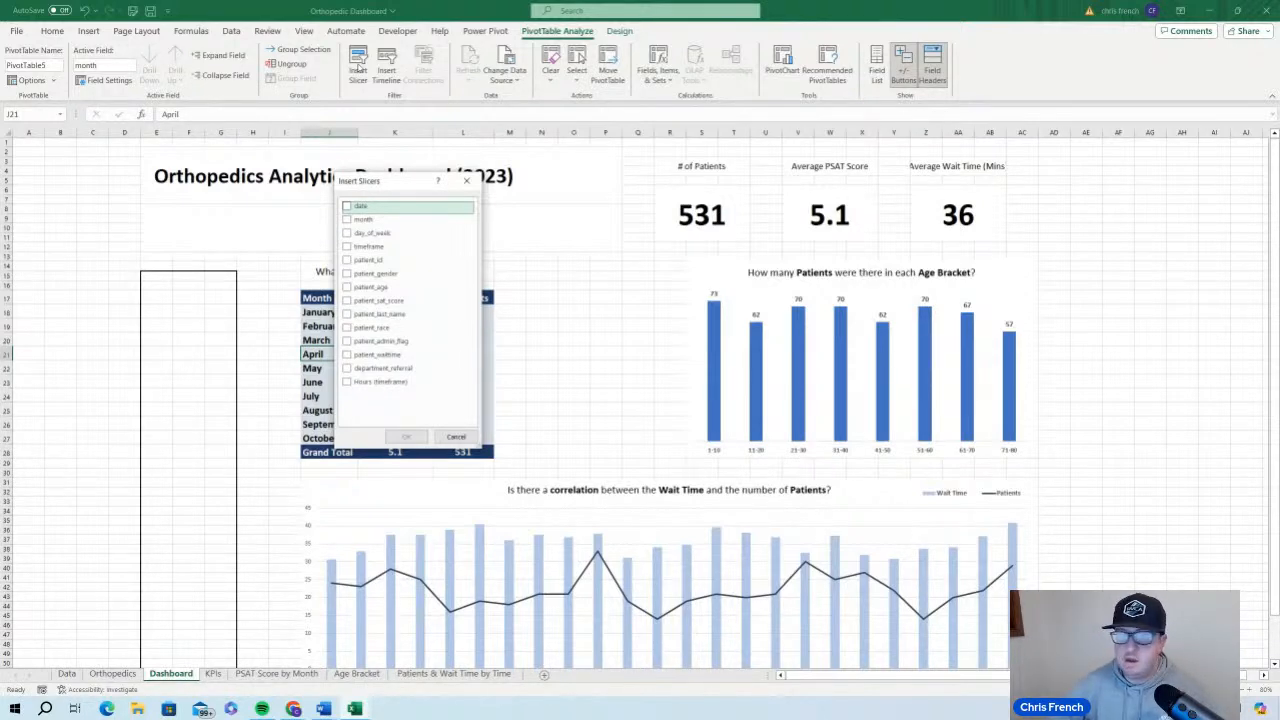
click(347, 234)
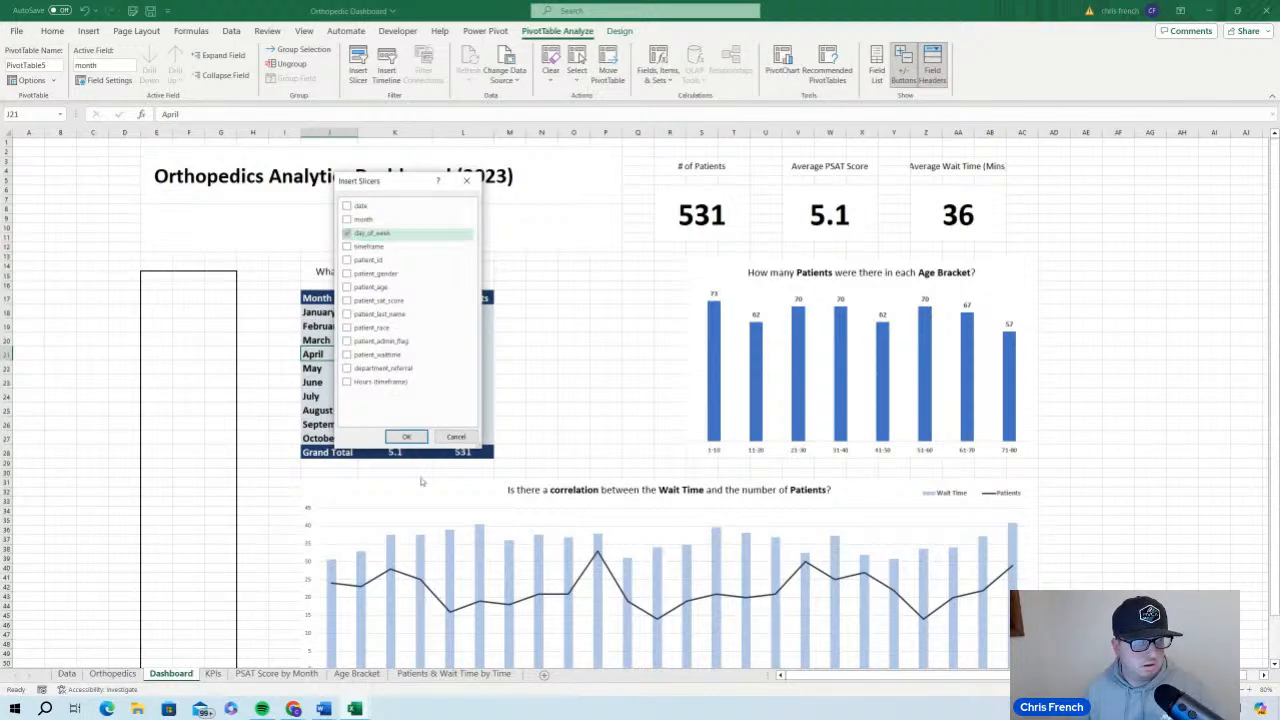
click(414, 438)
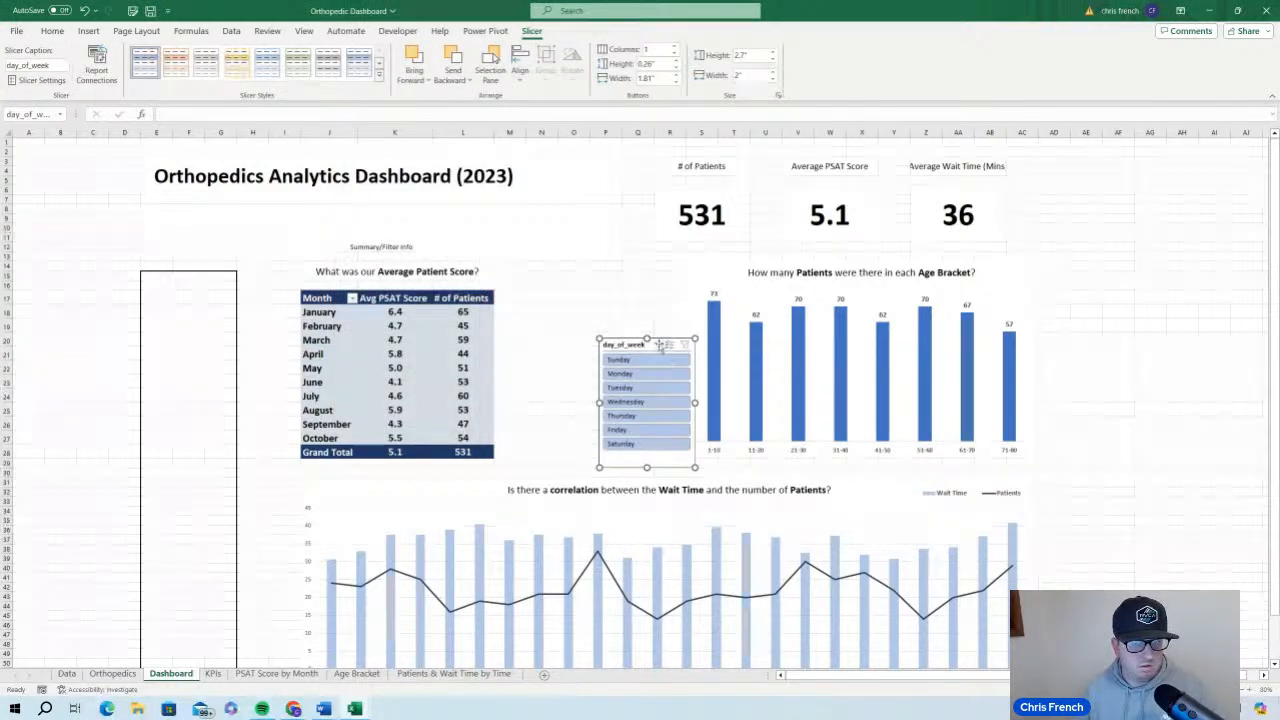
Place the day_of_week slicer at the top of the tall outlined box beside the PivotTable and stretch it to about 3.95" high
drag(646, 348, 193, 277)
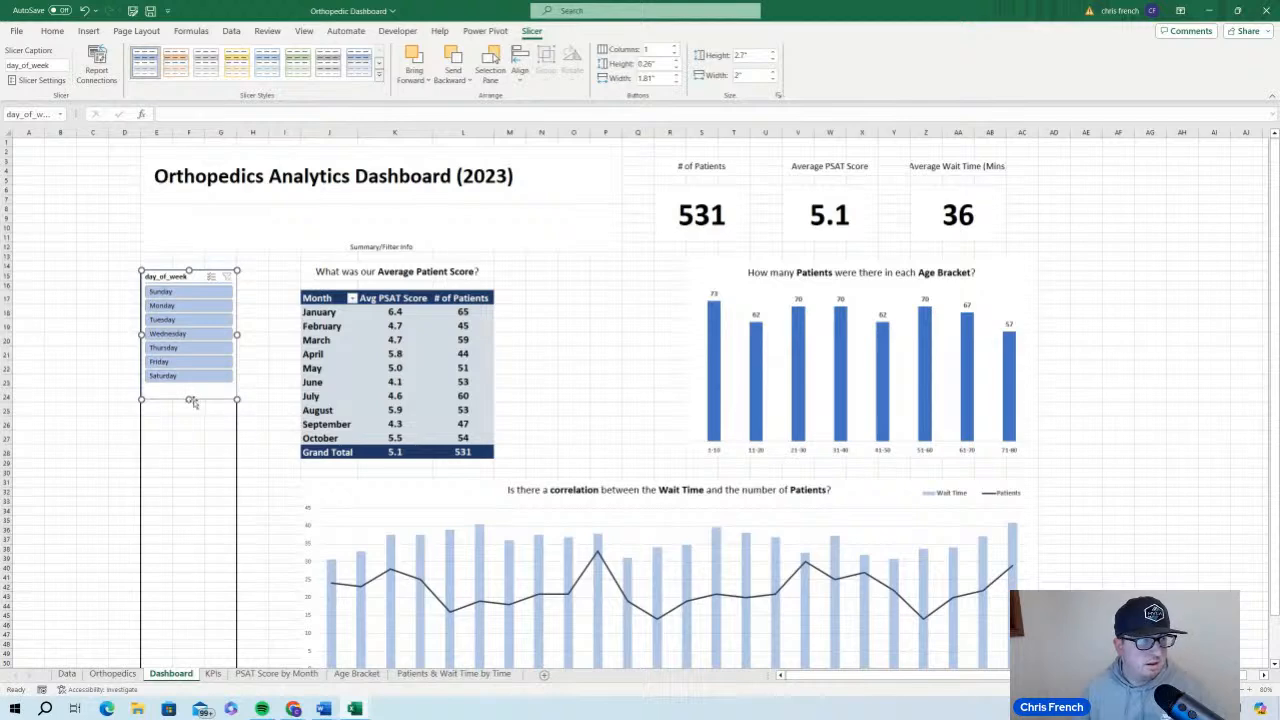
drag(189, 399, 189, 460)
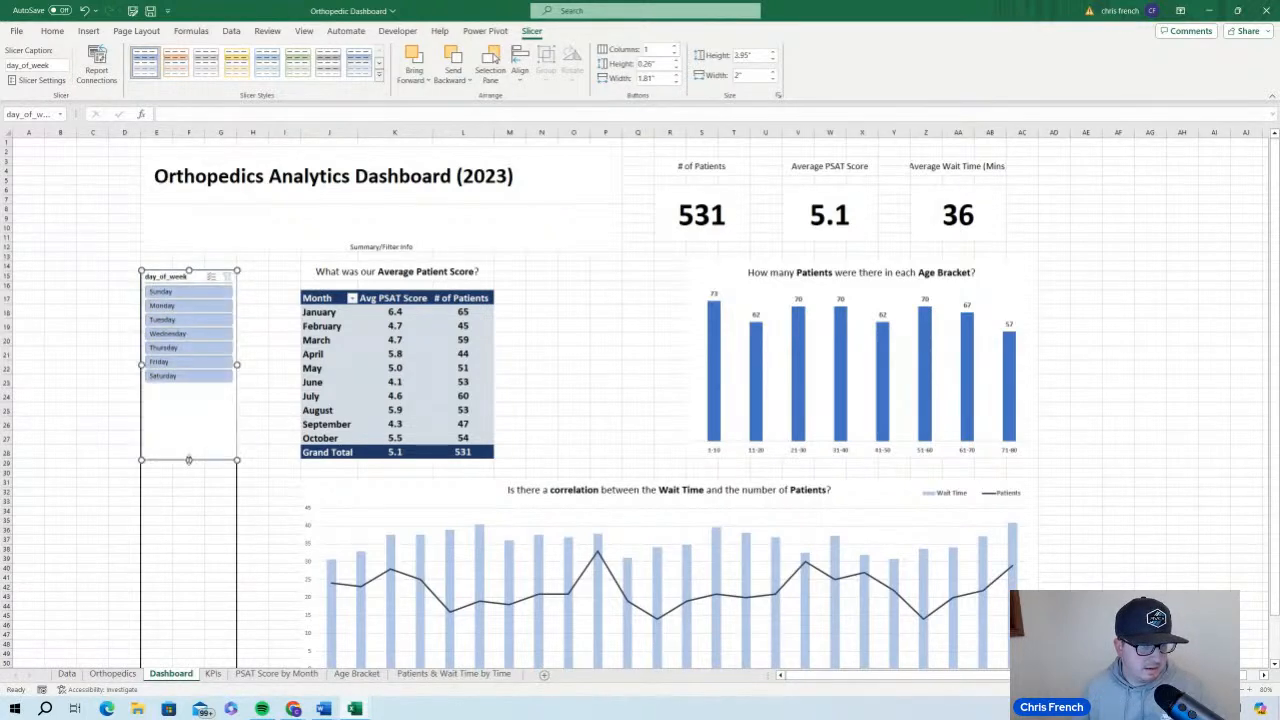
Set the height of the day_of_week slicer's buttons to 0.3"
click(676, 61)
click(677, 62)
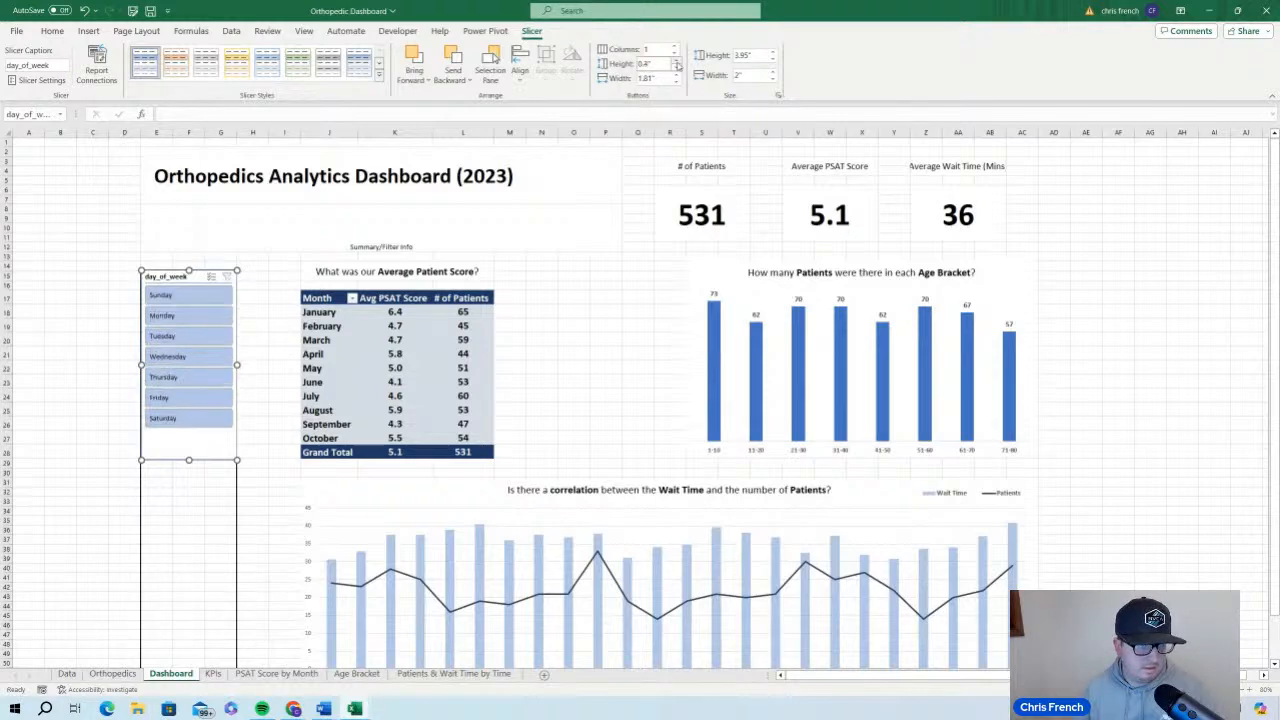
click(677, 68)
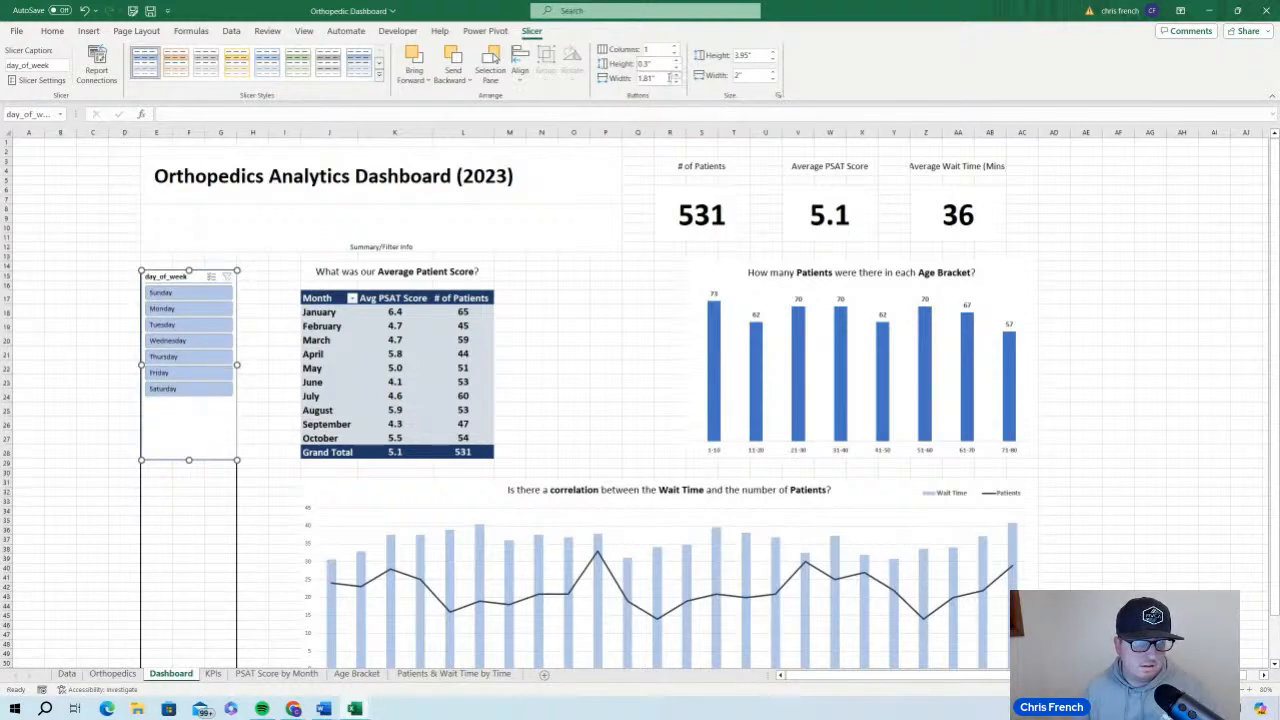
Shorten the day_of_week slicer so it ends a little below the Saturday button, and save the workbook
click(105, 450)
scroll(600, 450, down, 7)
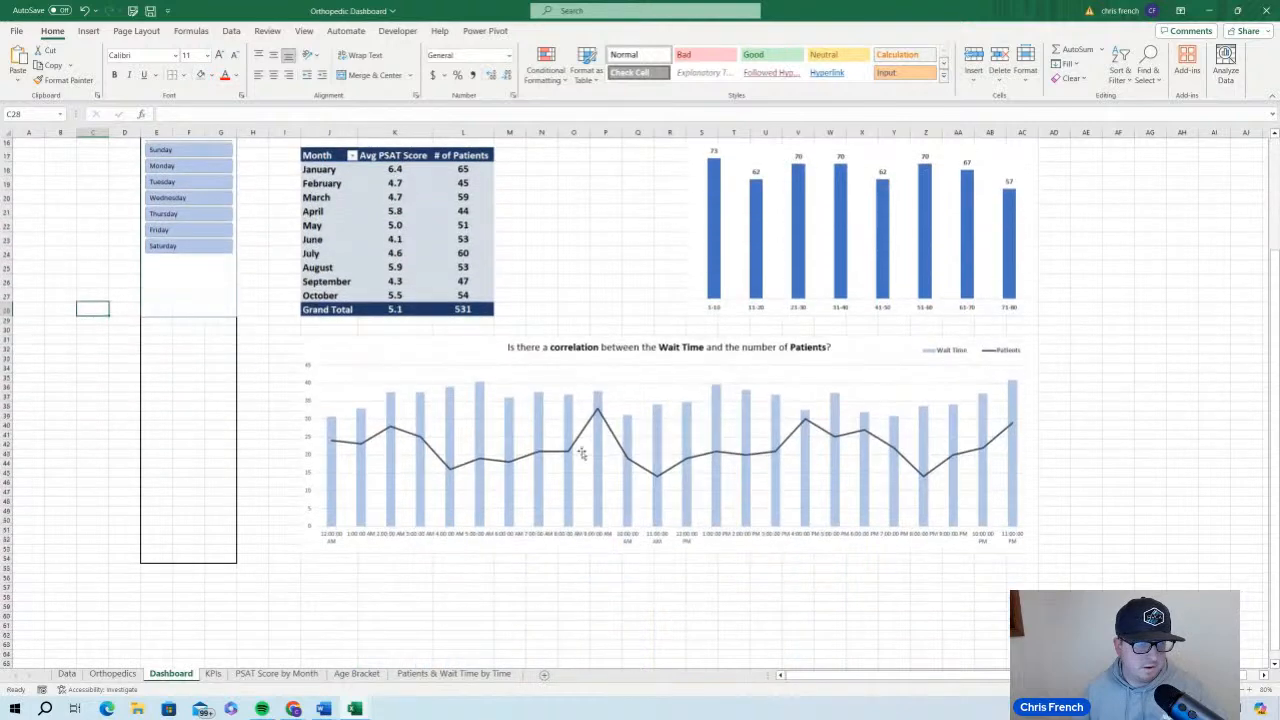
scroll(580, 449, up, 6)
click(202, 406)
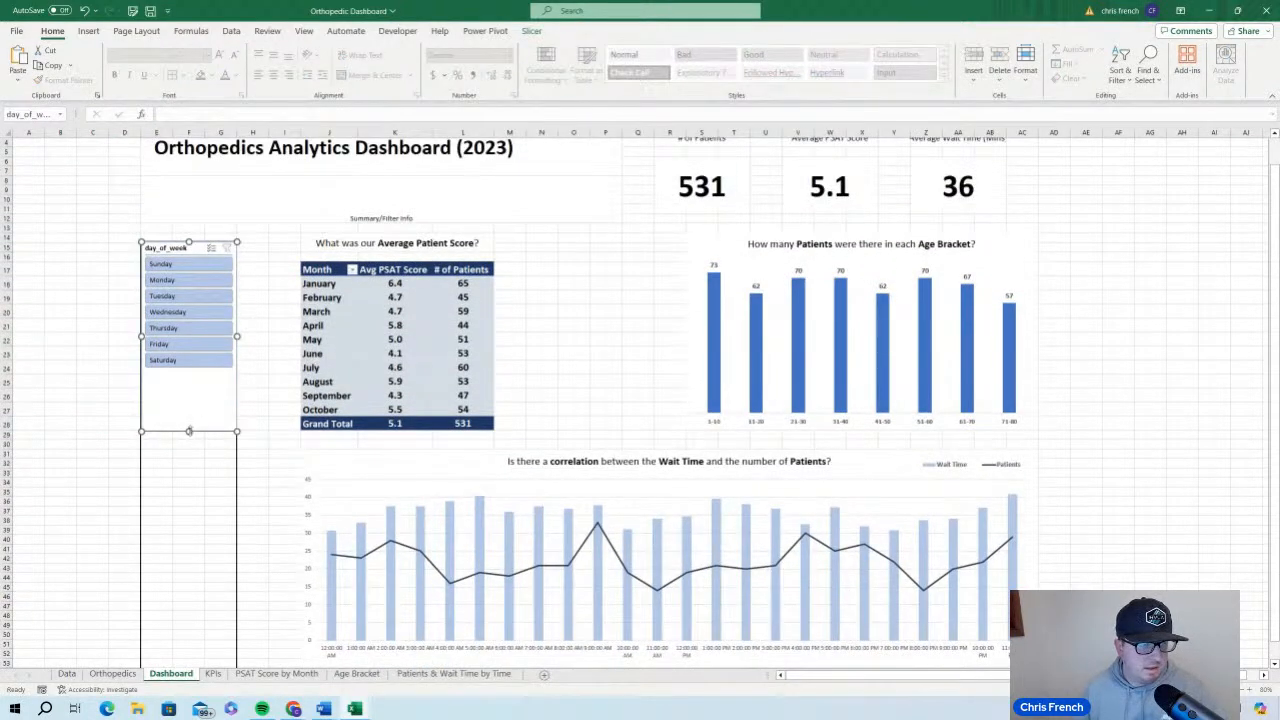
drag(189, 430, 191, 407)
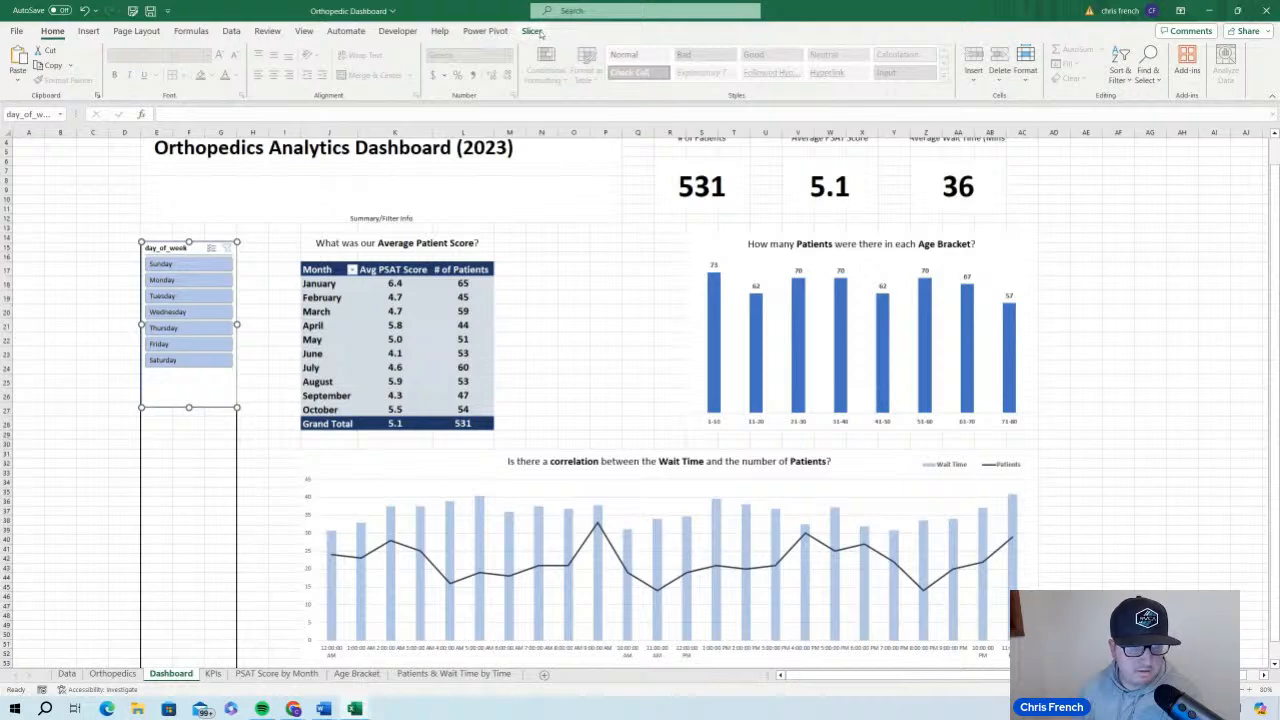
click(148, 11)
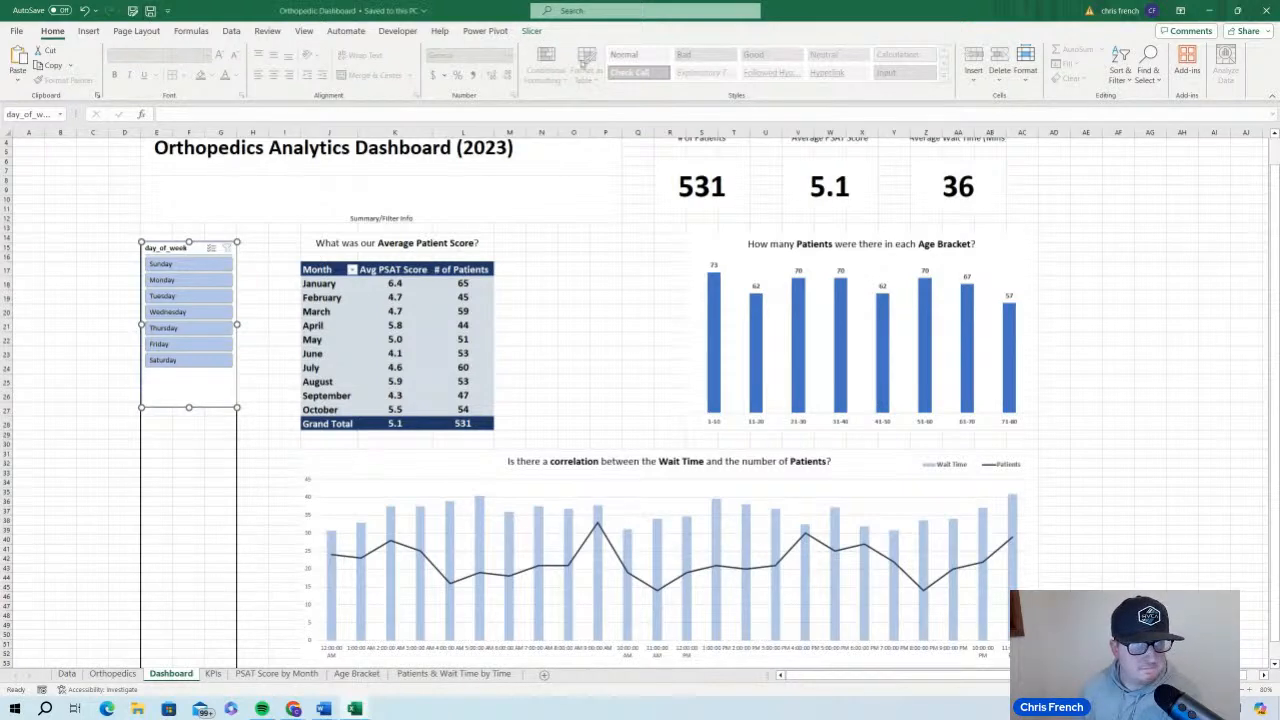
Change the caption of the day_of_week slicer to DayWeek
click(533, 33)
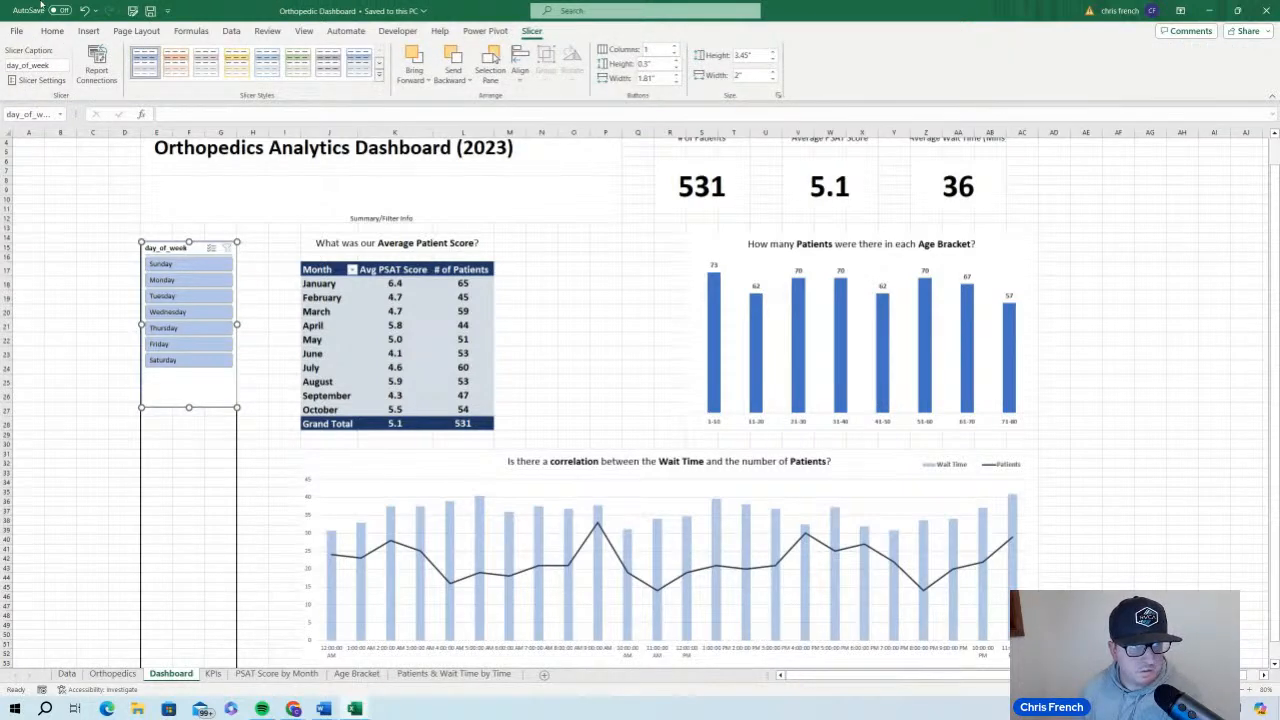
click(52, 65)
double_click(52, 66)
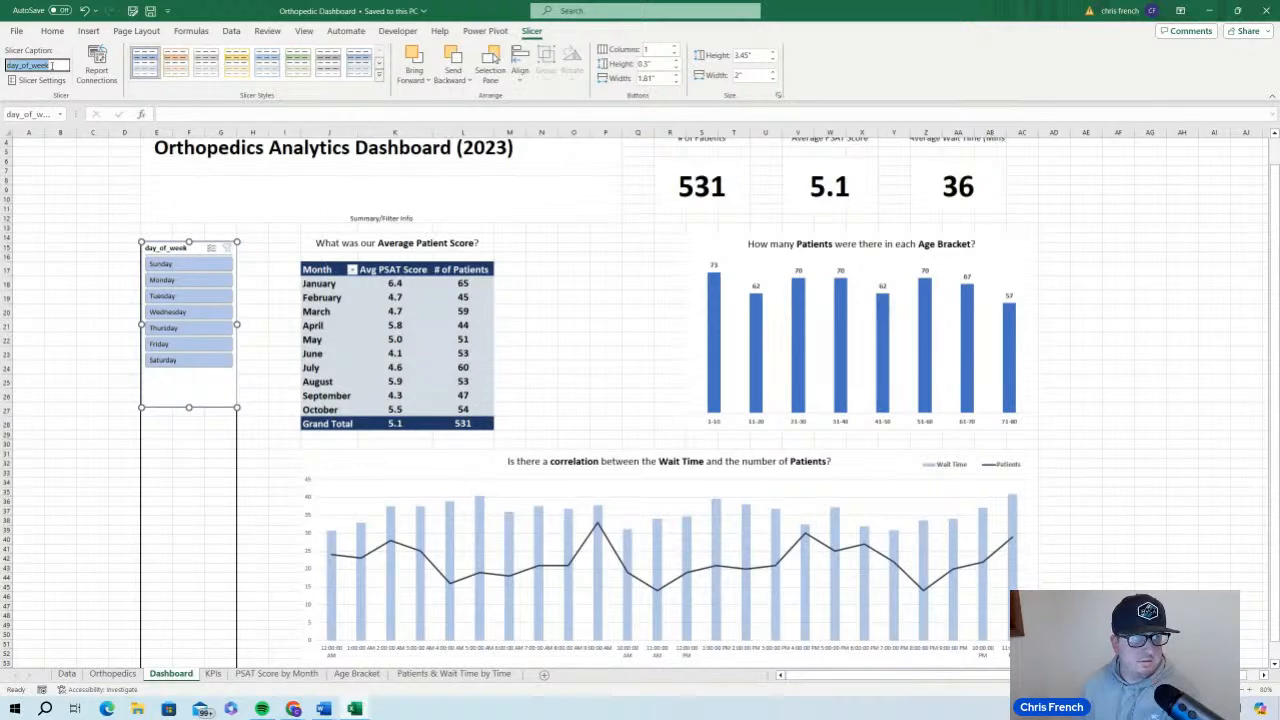
text(Day)
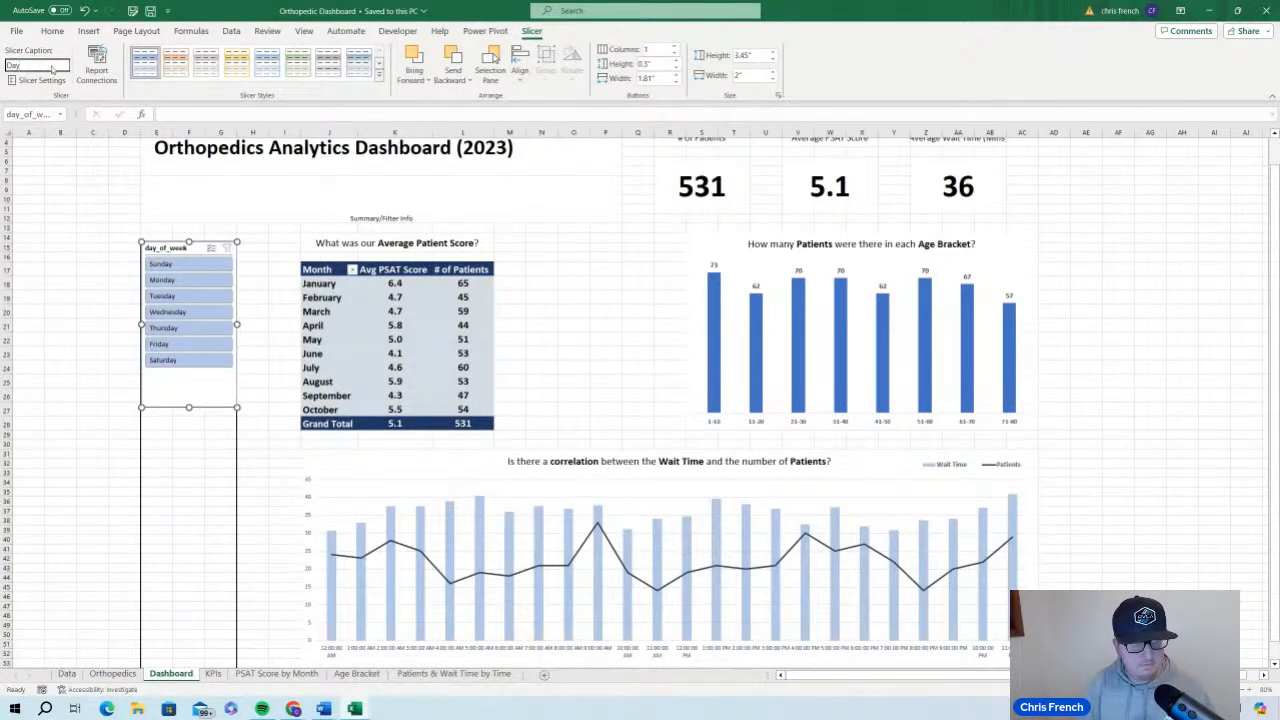
text(Week)
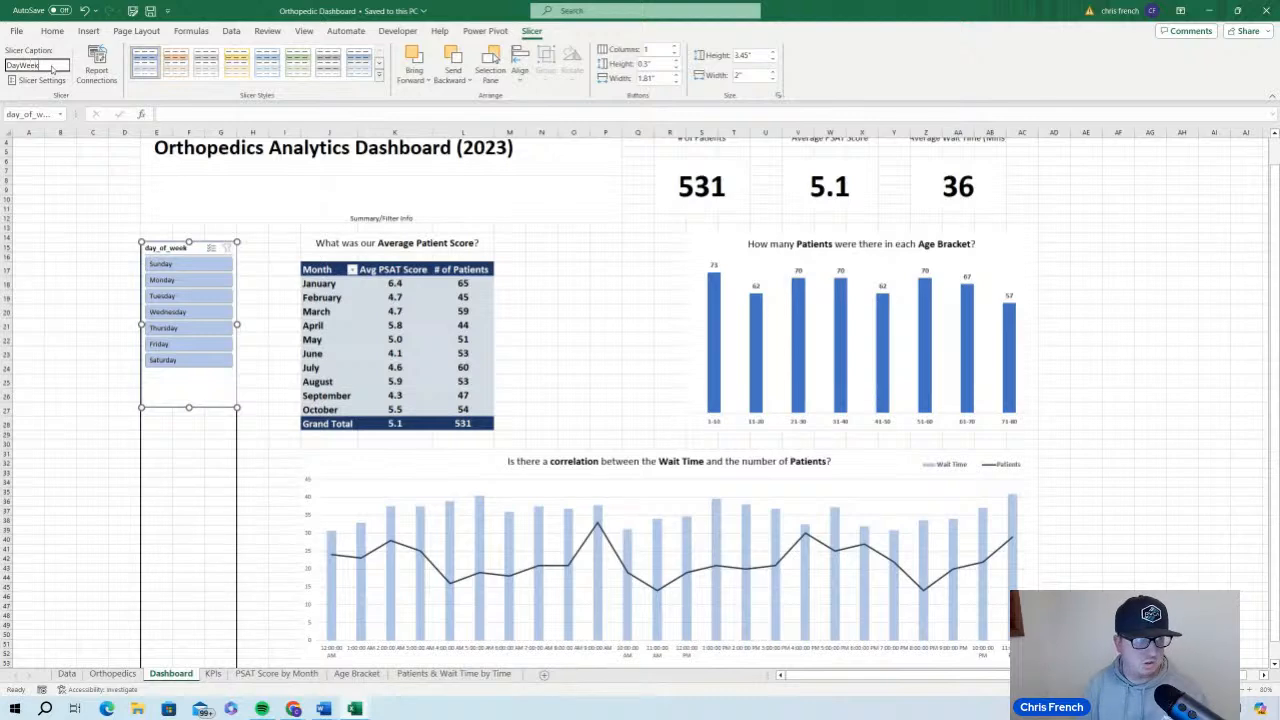
key(Return)
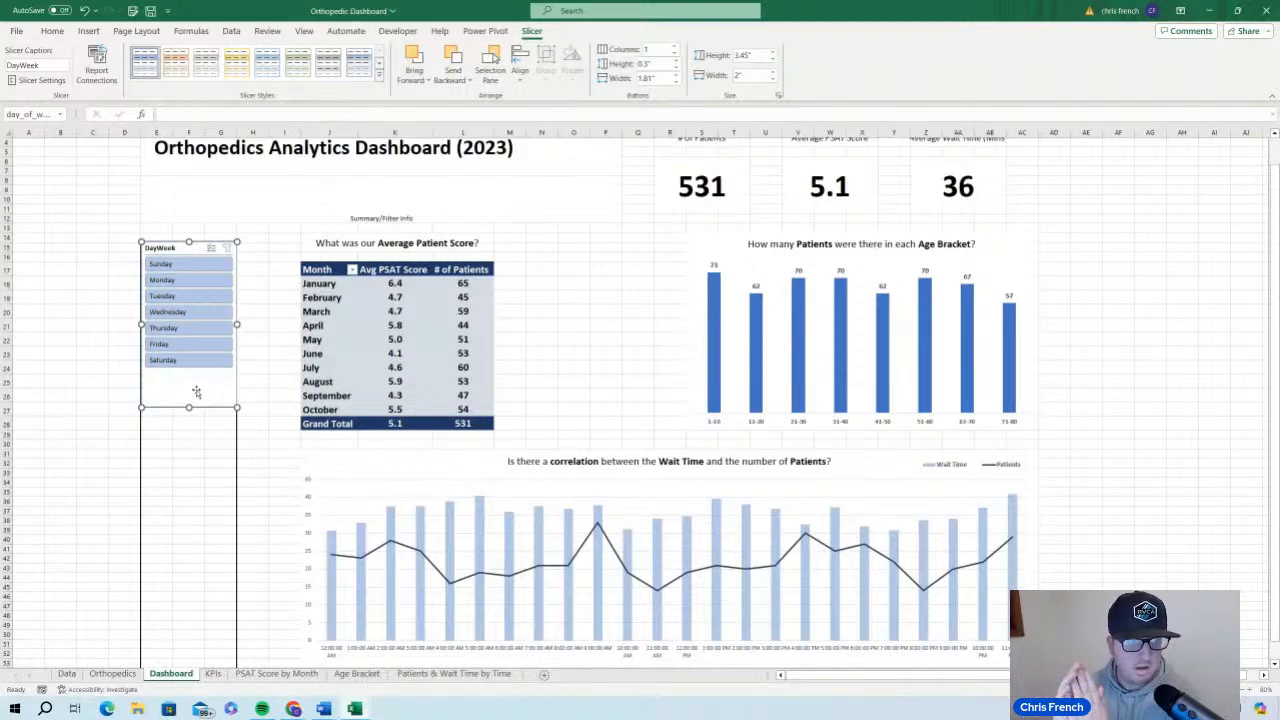
Connect the DayWeek slicer to the AgeBracket, KPIs, WaitTime and SATScore PivotTables as well
click(101, 74)
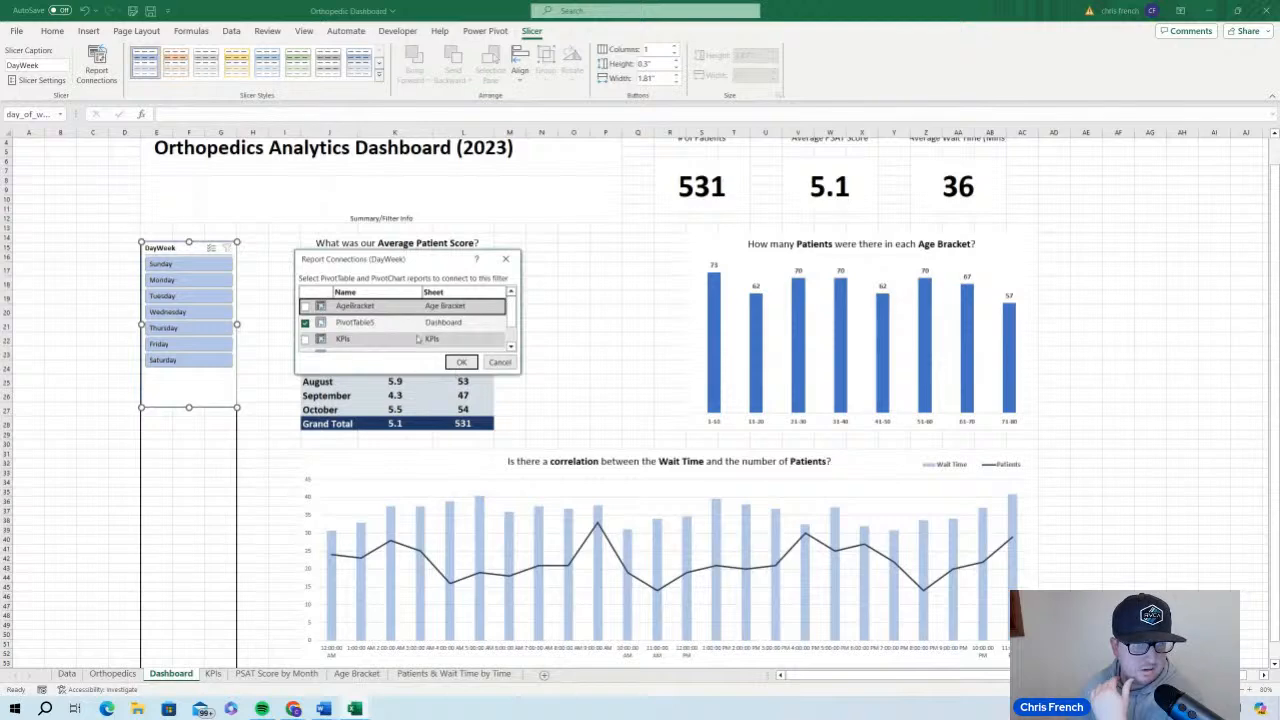
scroll(418, 340, down, 1)
scroll(418, 340, up, 1)
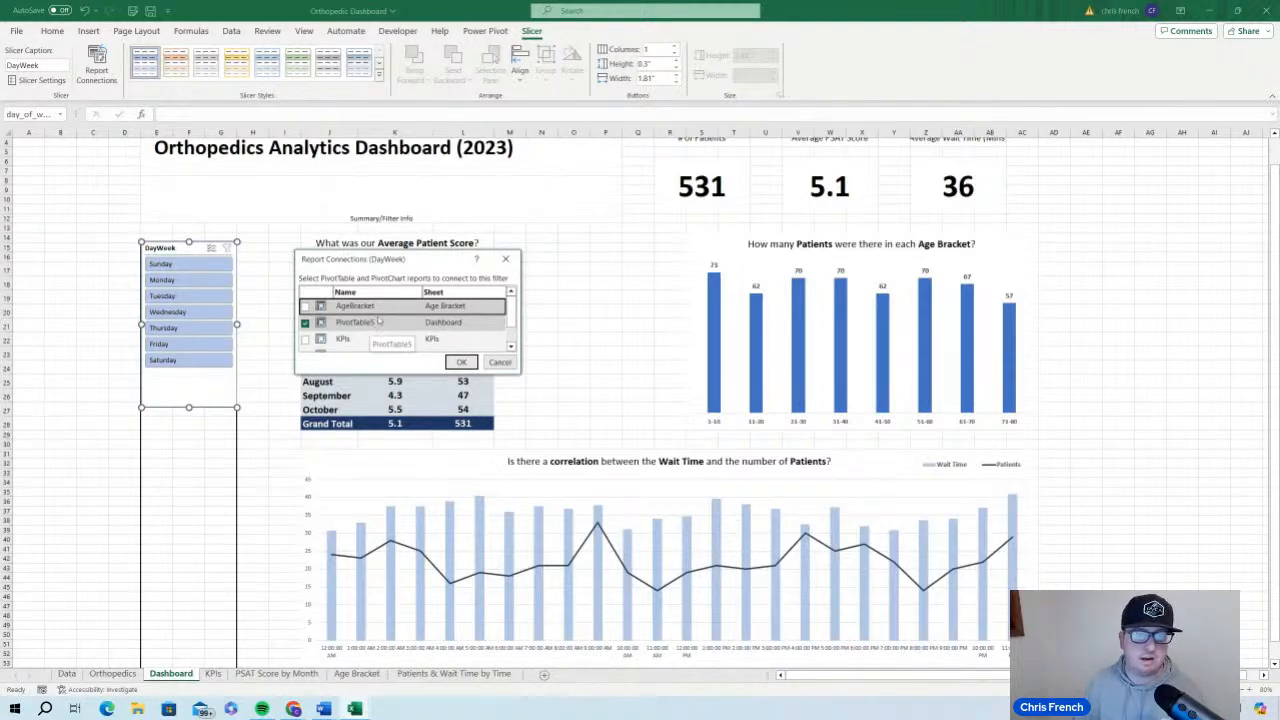
drag(419, 260, 679, 265)
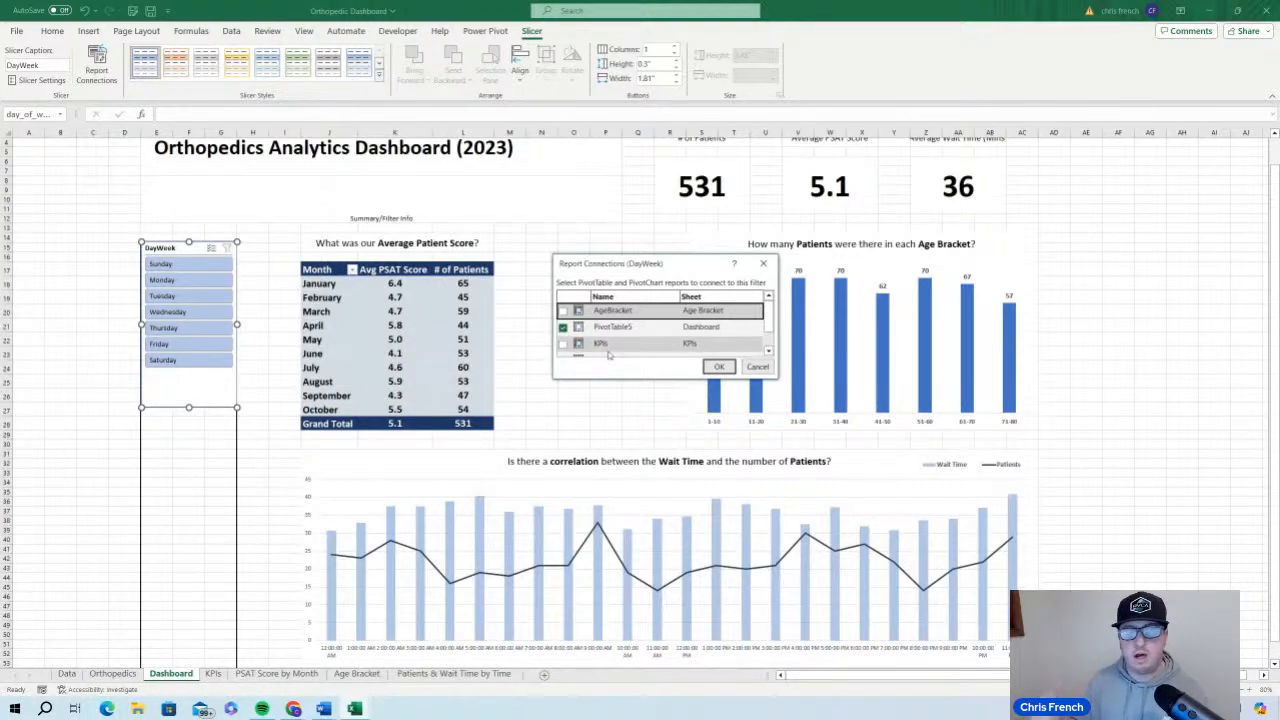
click(562, 311)
click(562, 343)
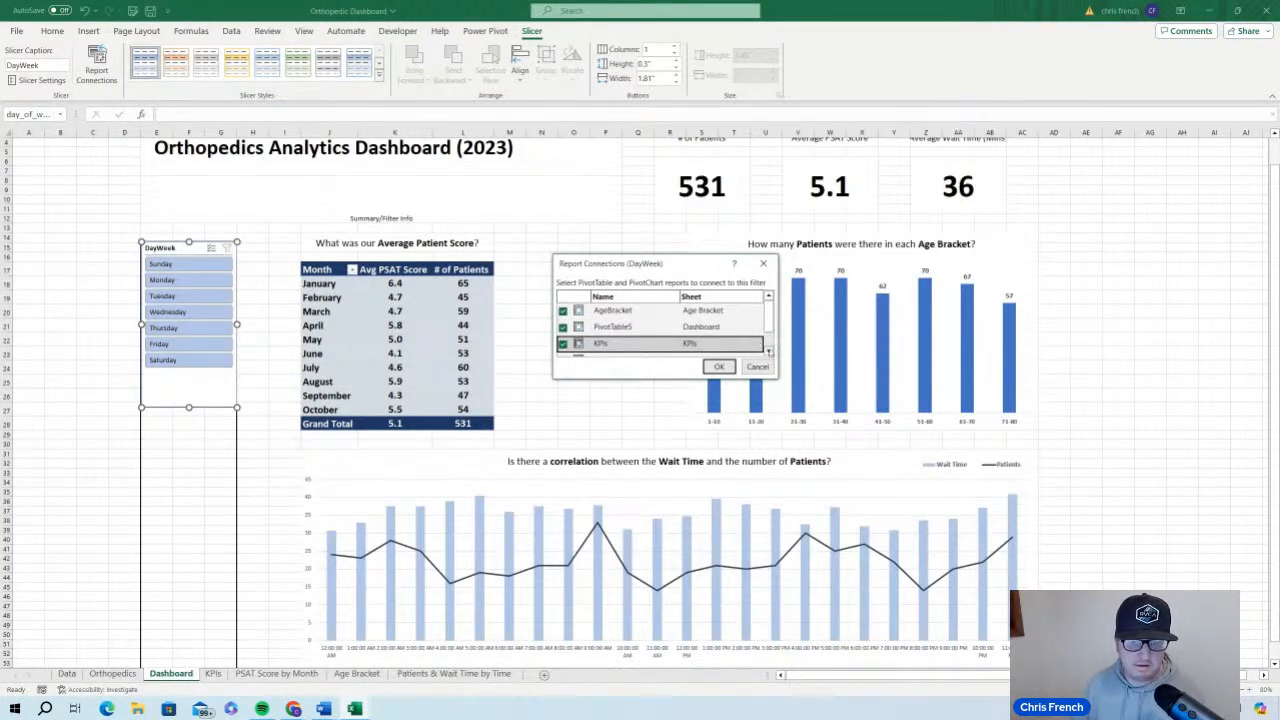
click(769, 350)
click(769, 350)
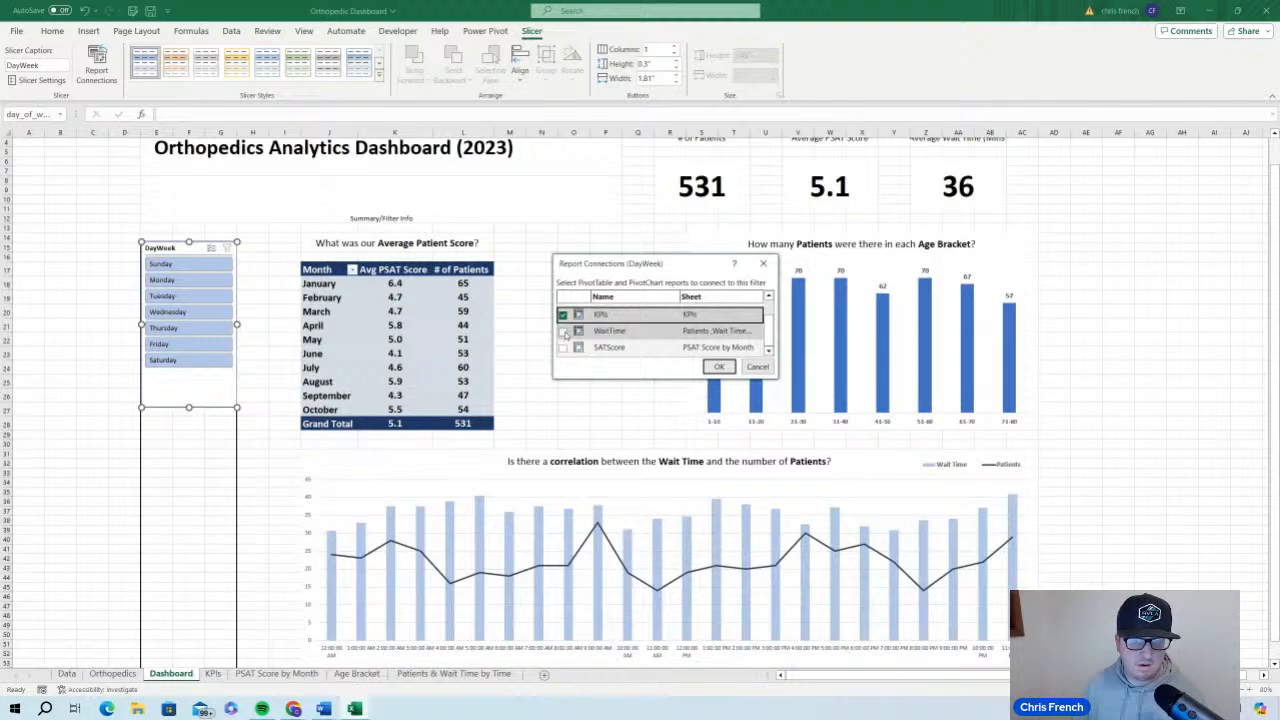
click(562, 332)
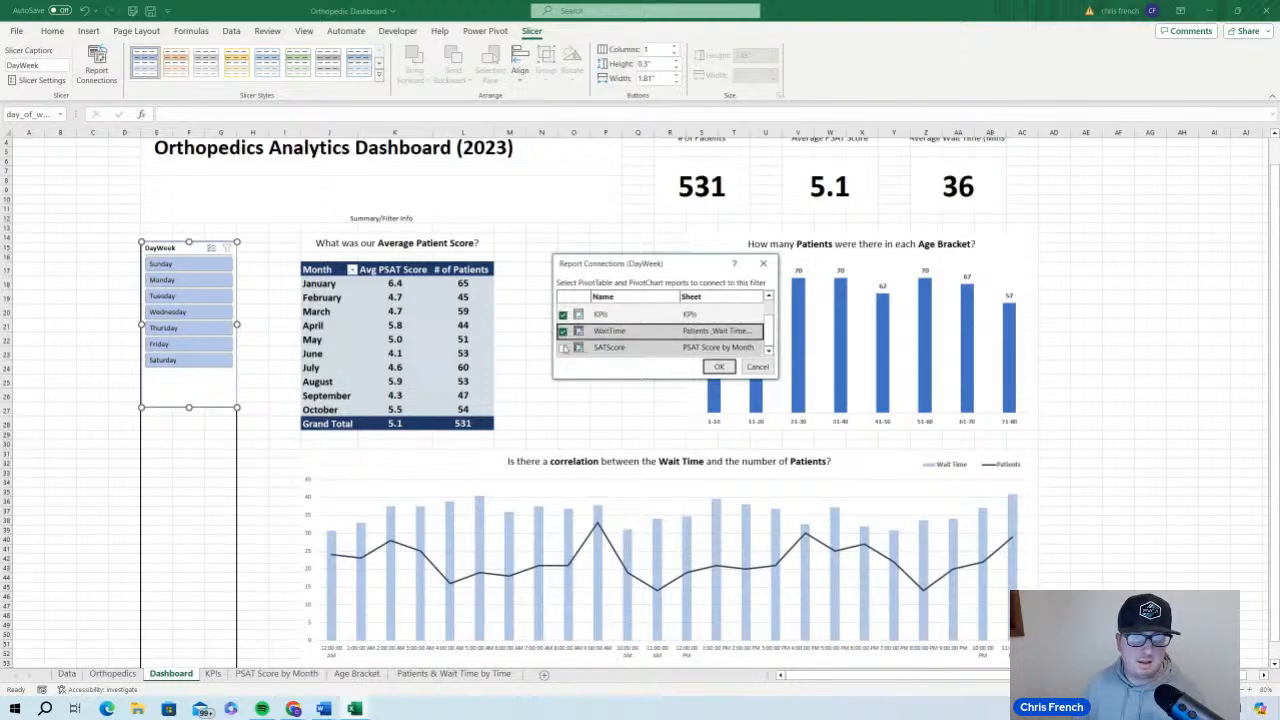
click(563, 348)
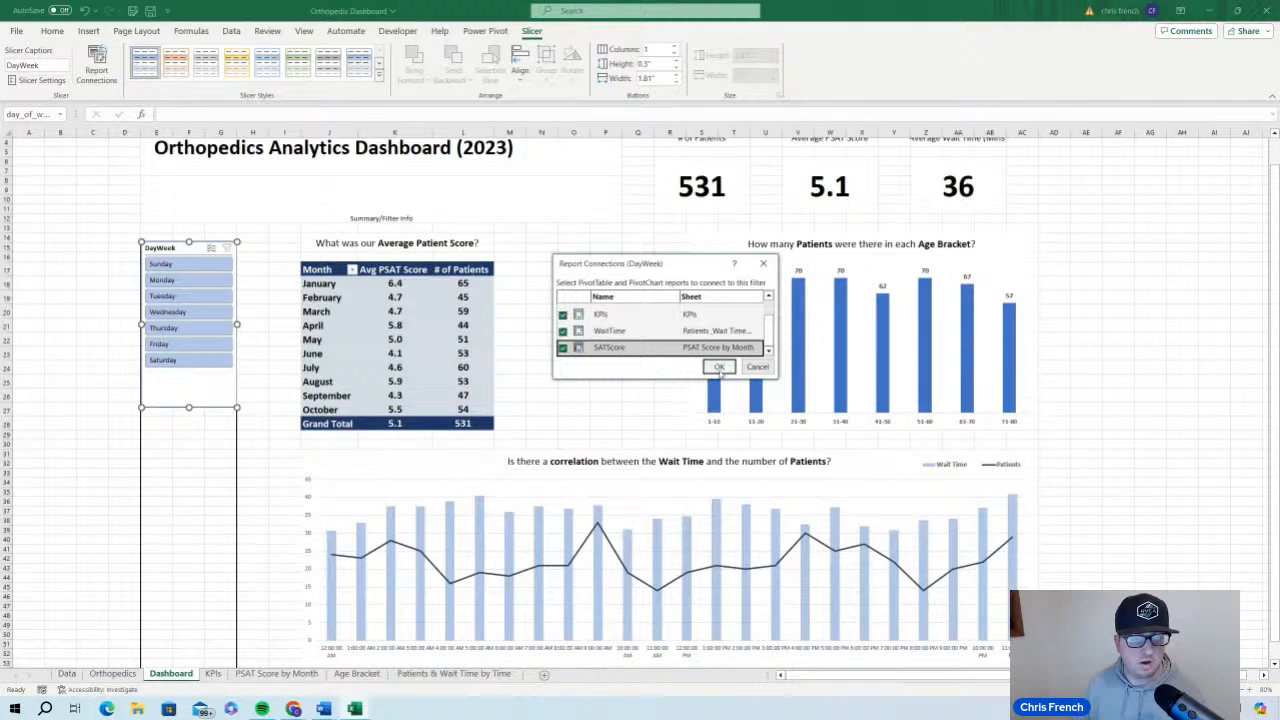
click(719, 367)
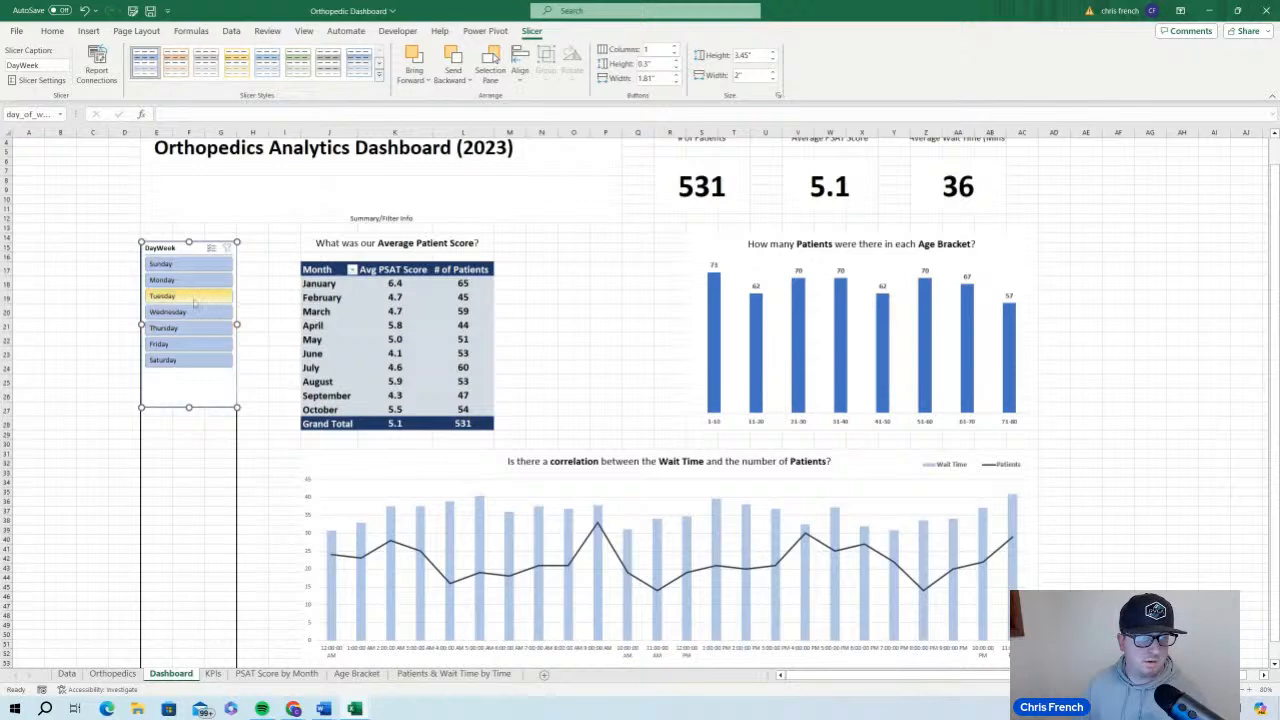
Filter the dashboard to Tuesday with the DayWeek slicer and check the KPIs, PivotTable and charts
click(190, 296)
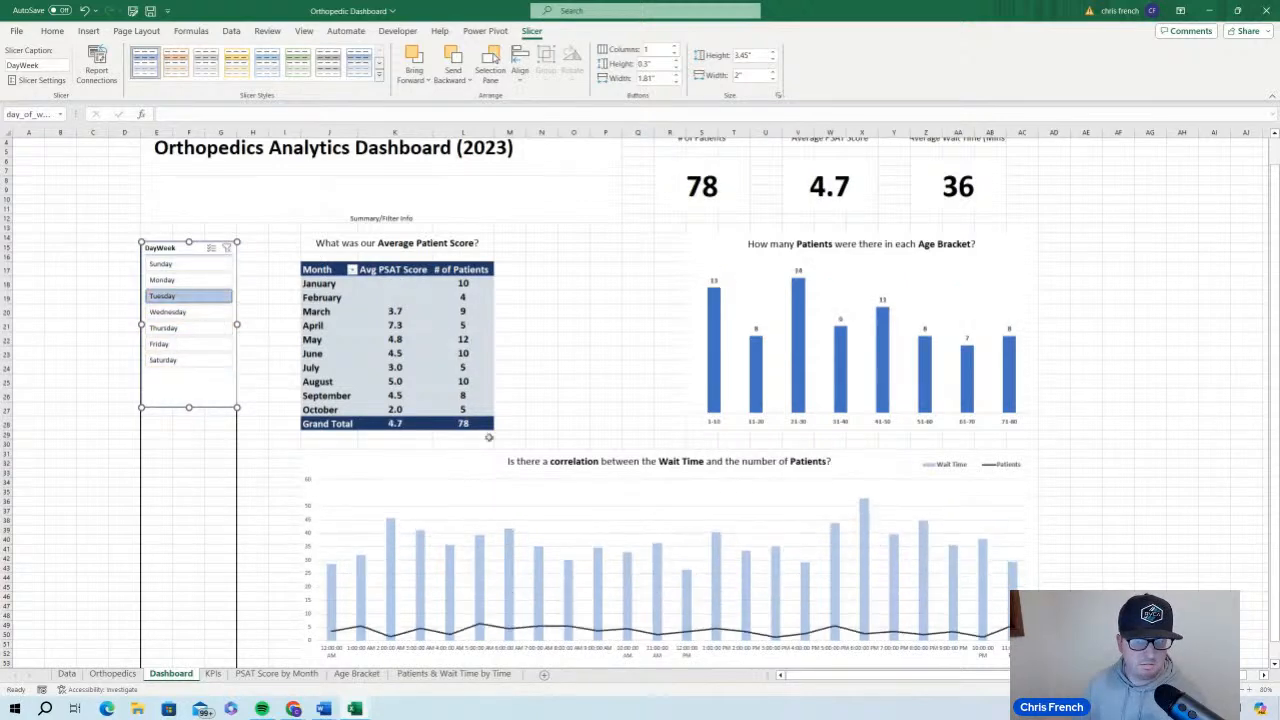
click(1180, 447)
scroll(1180, 447, down, 2)
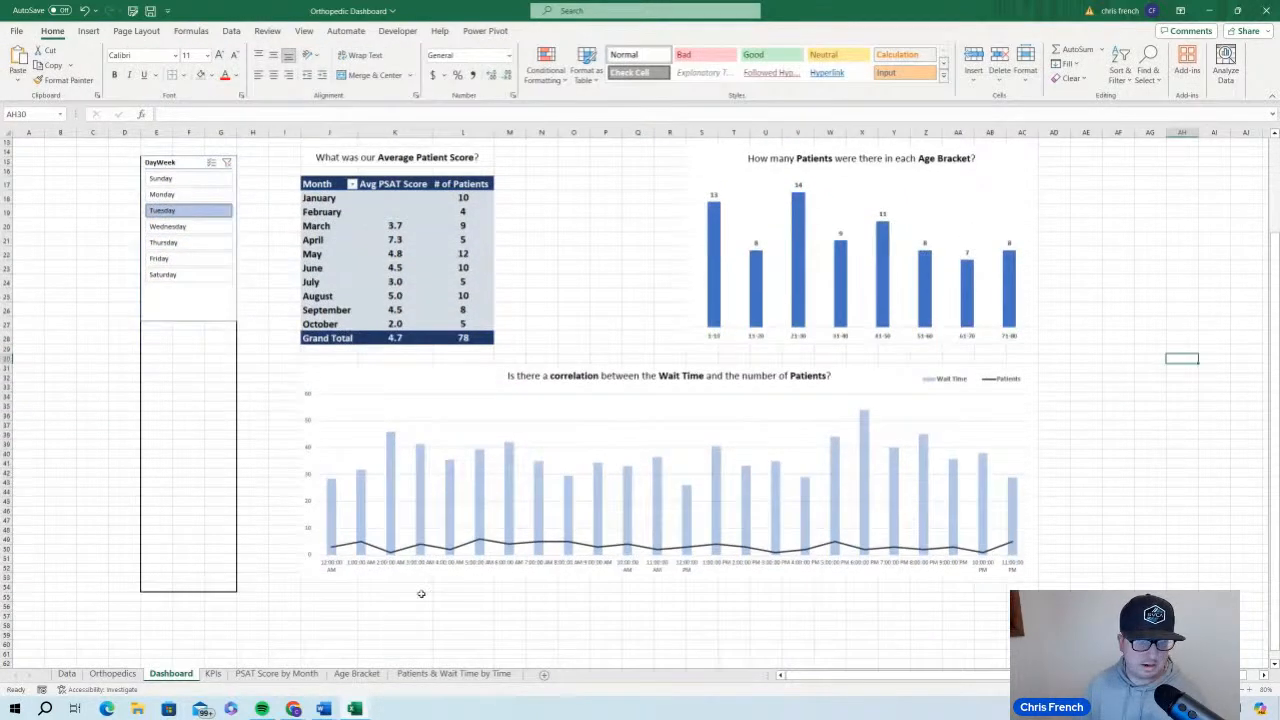
scroll(560, 440, up, 4)
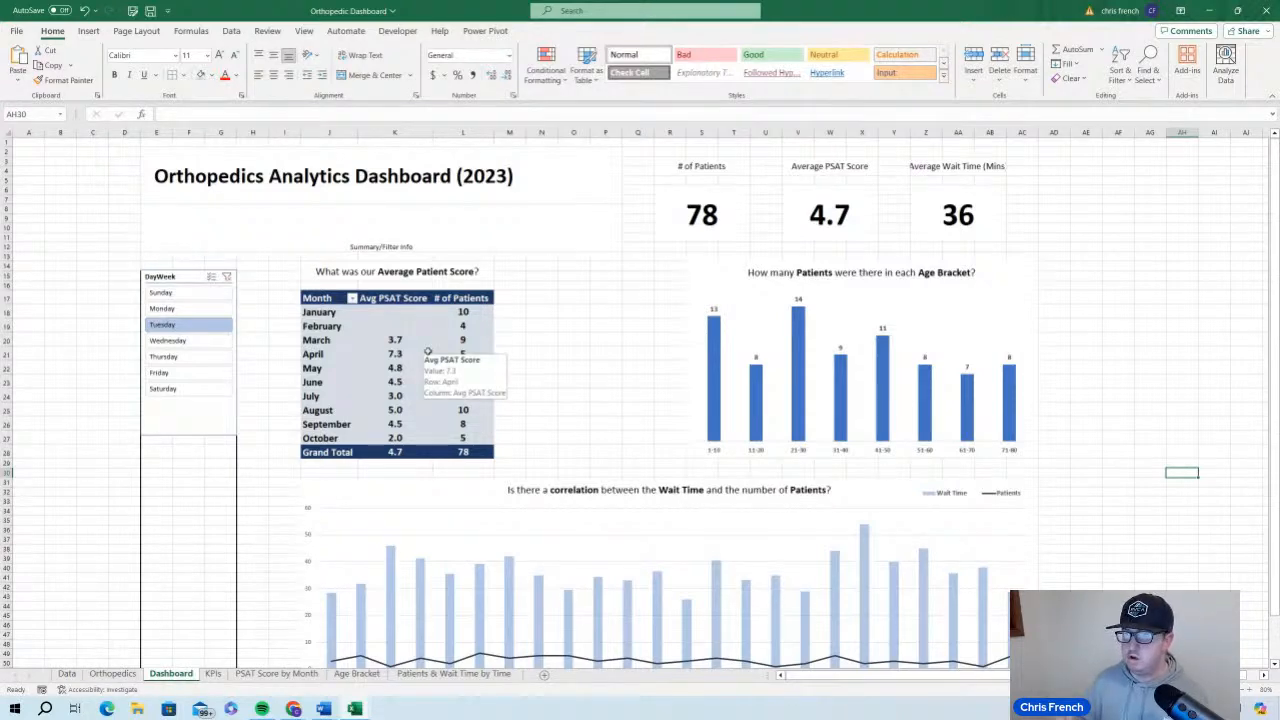
Set the monthly satisfaction PivotTable to show N/A for empty cells
click(397, 354)
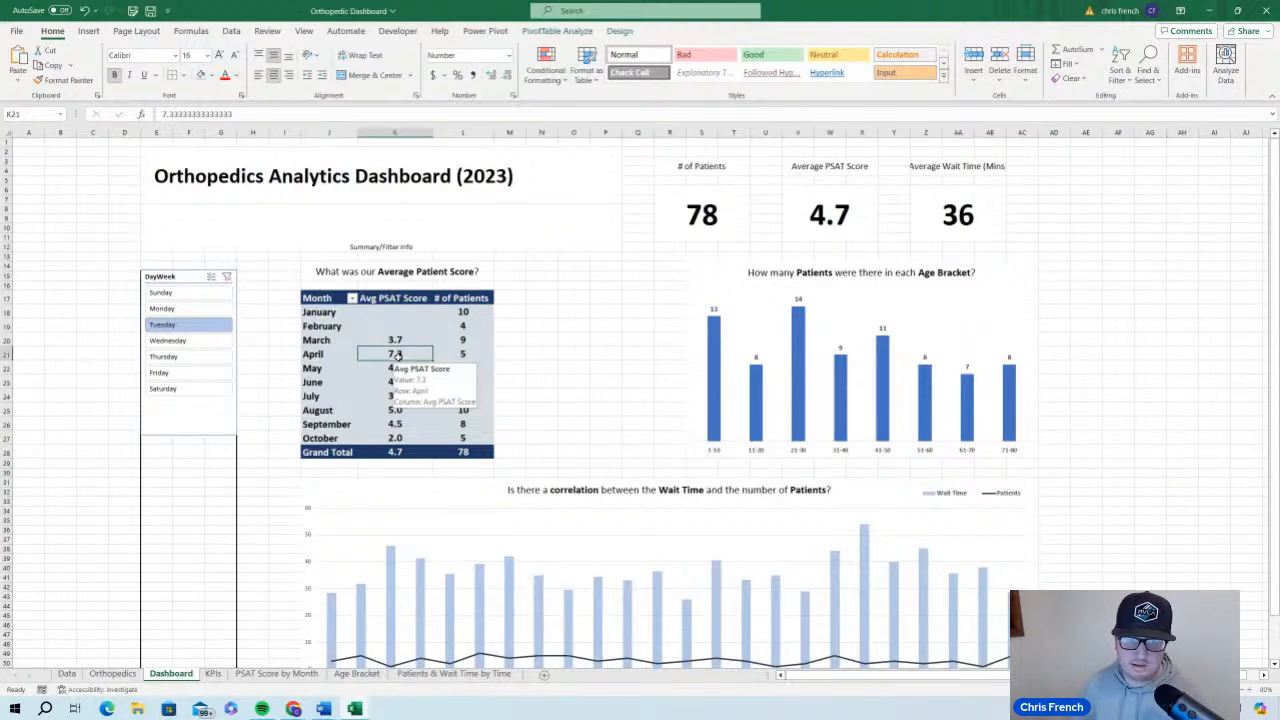
right_click(398, 354)
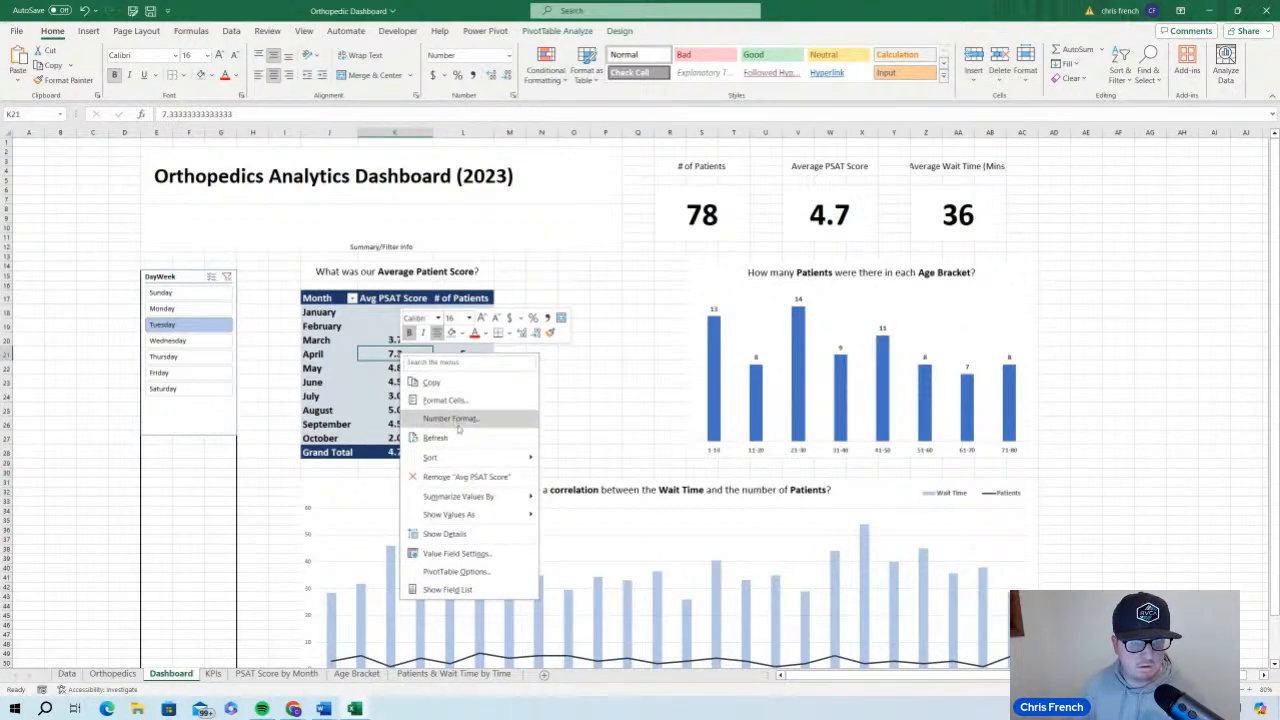
click(498, 574)
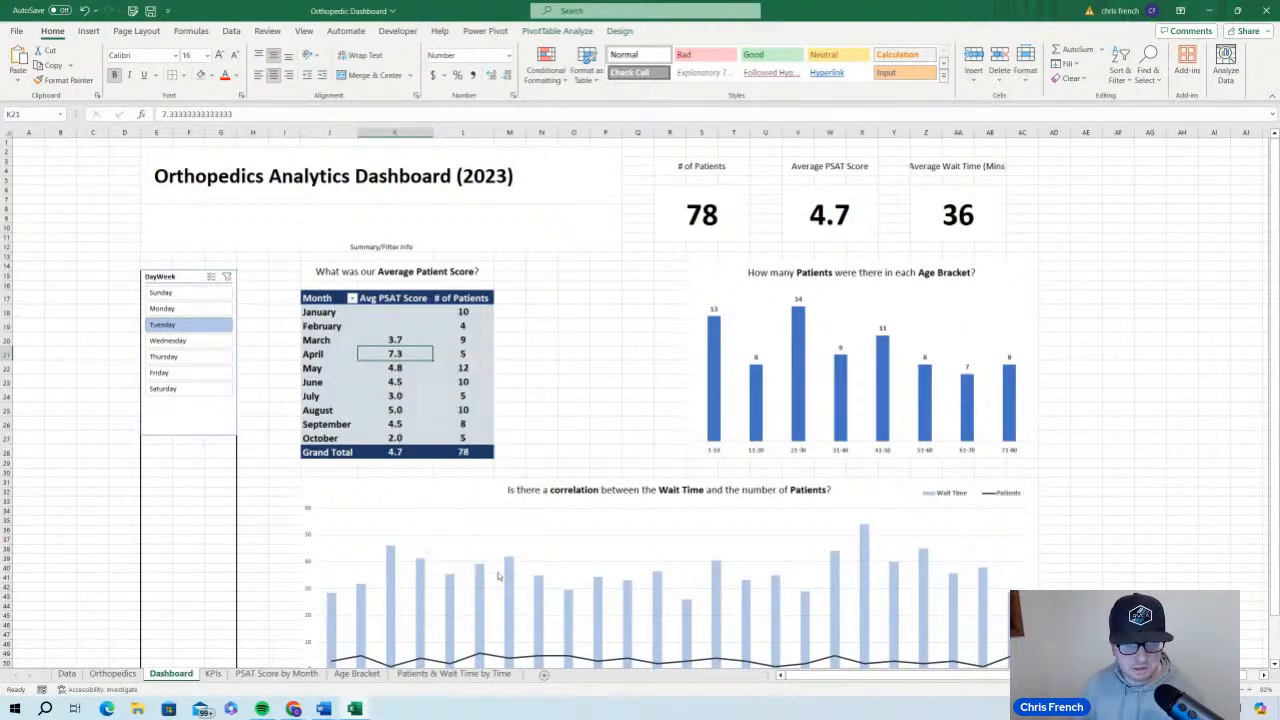
drag(502, 268, 493, 215)
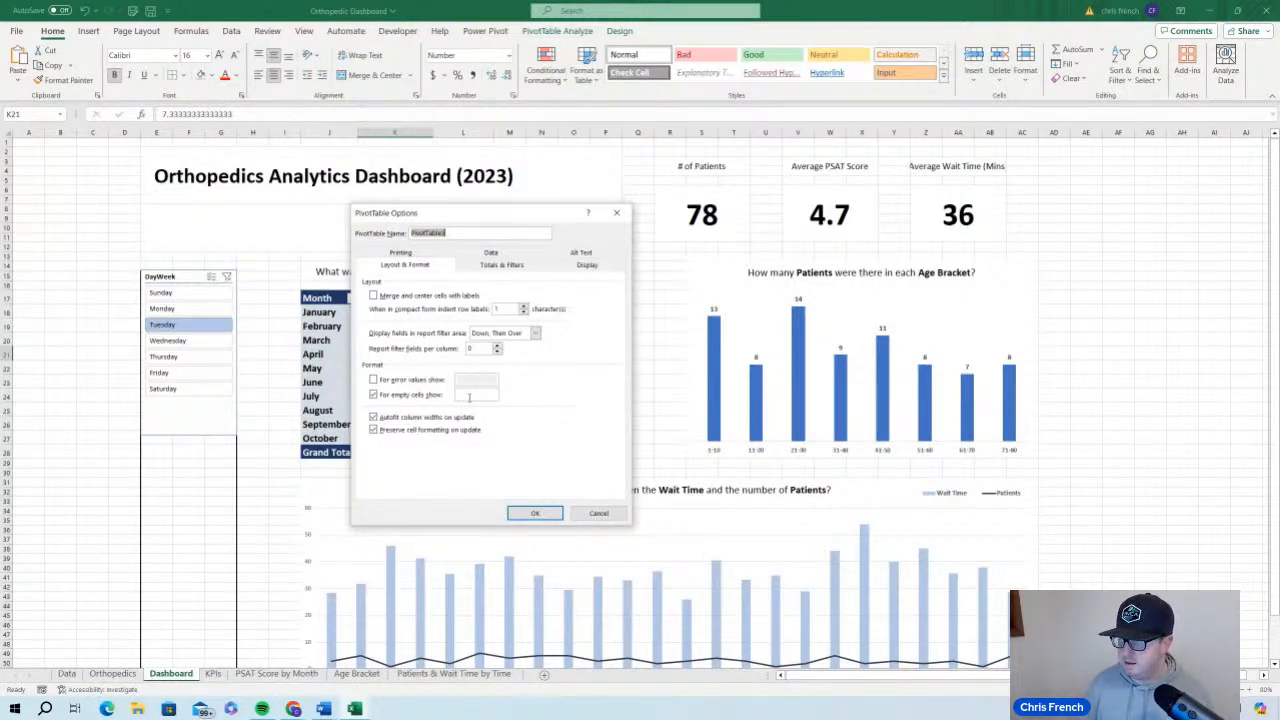
click(467, 396)
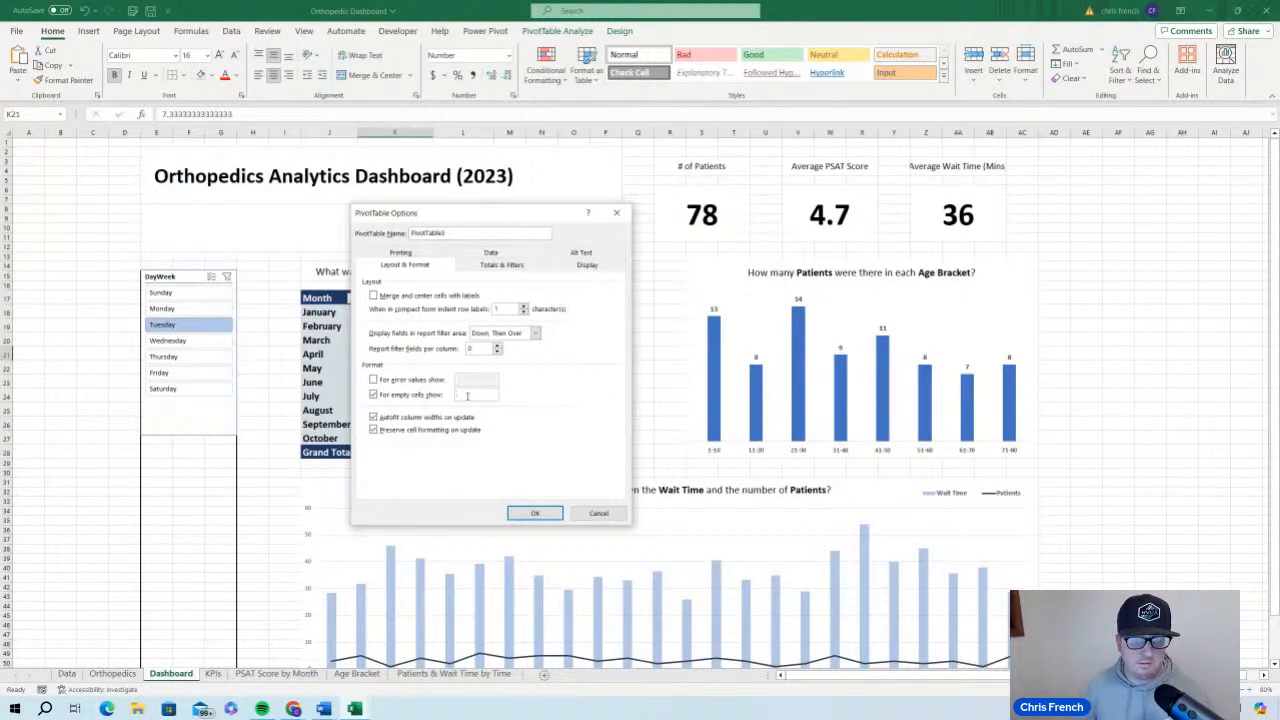
text(N)
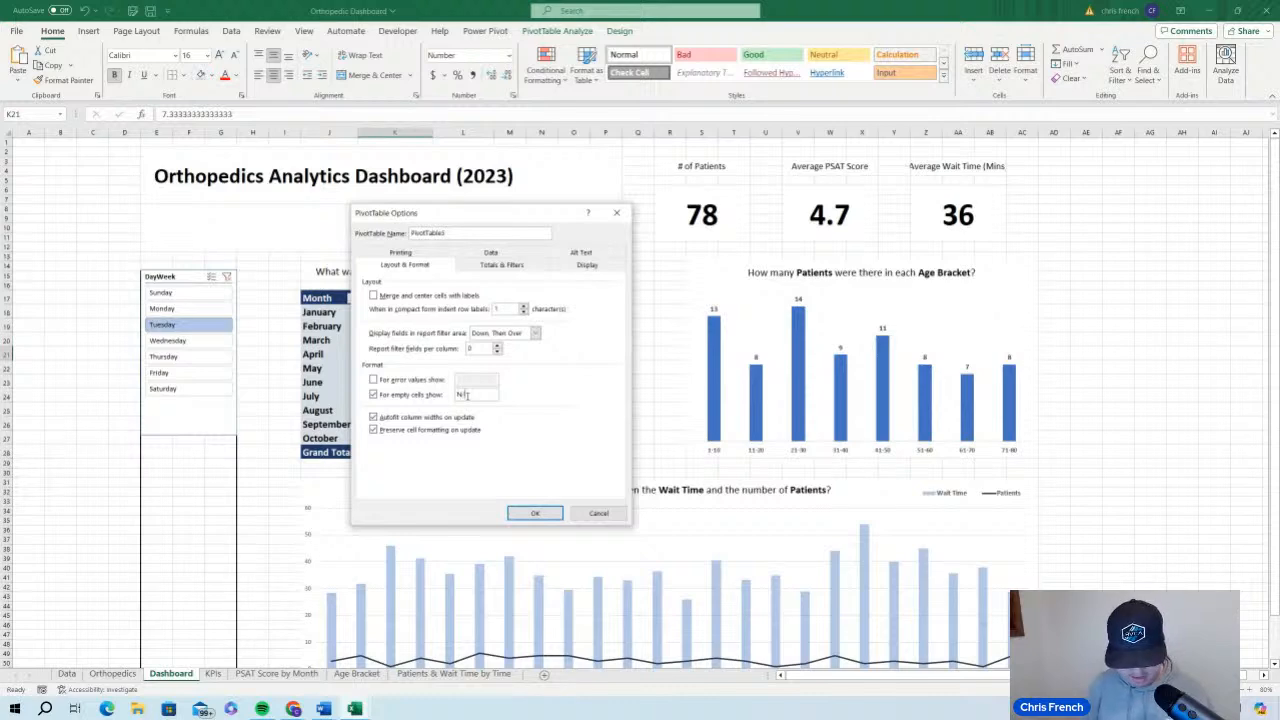
text(/A)
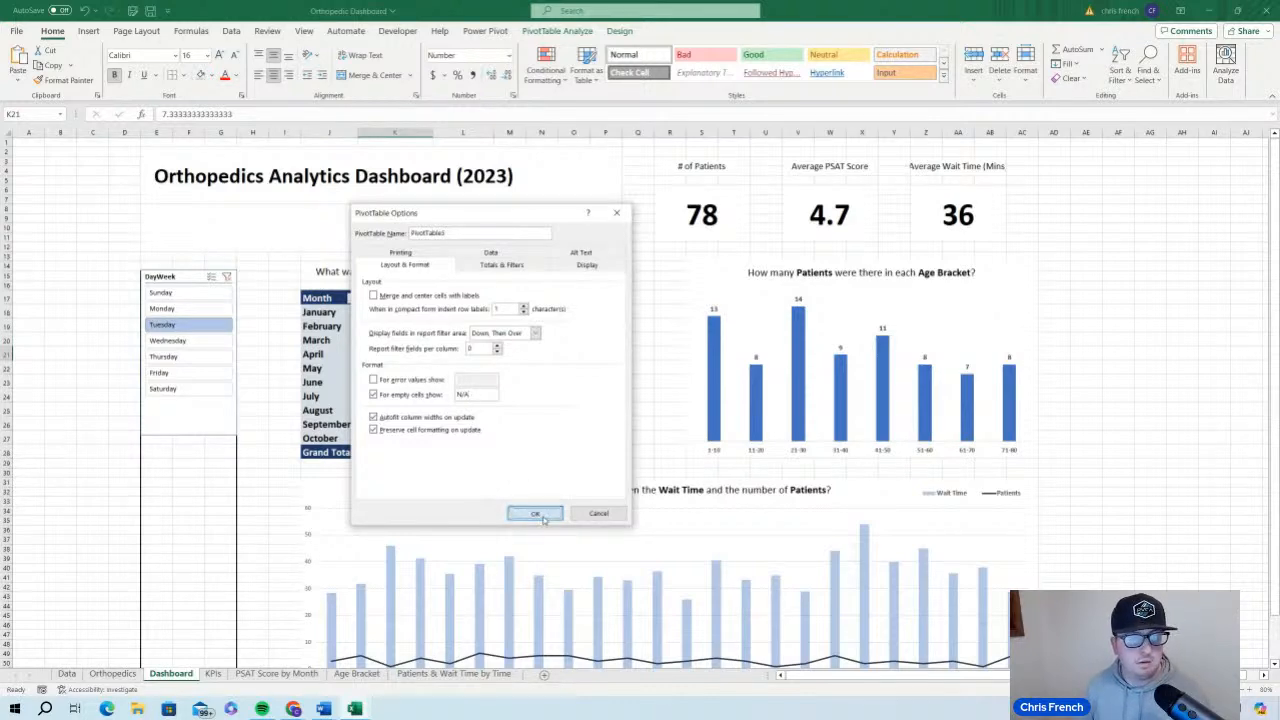
click(535, 513)
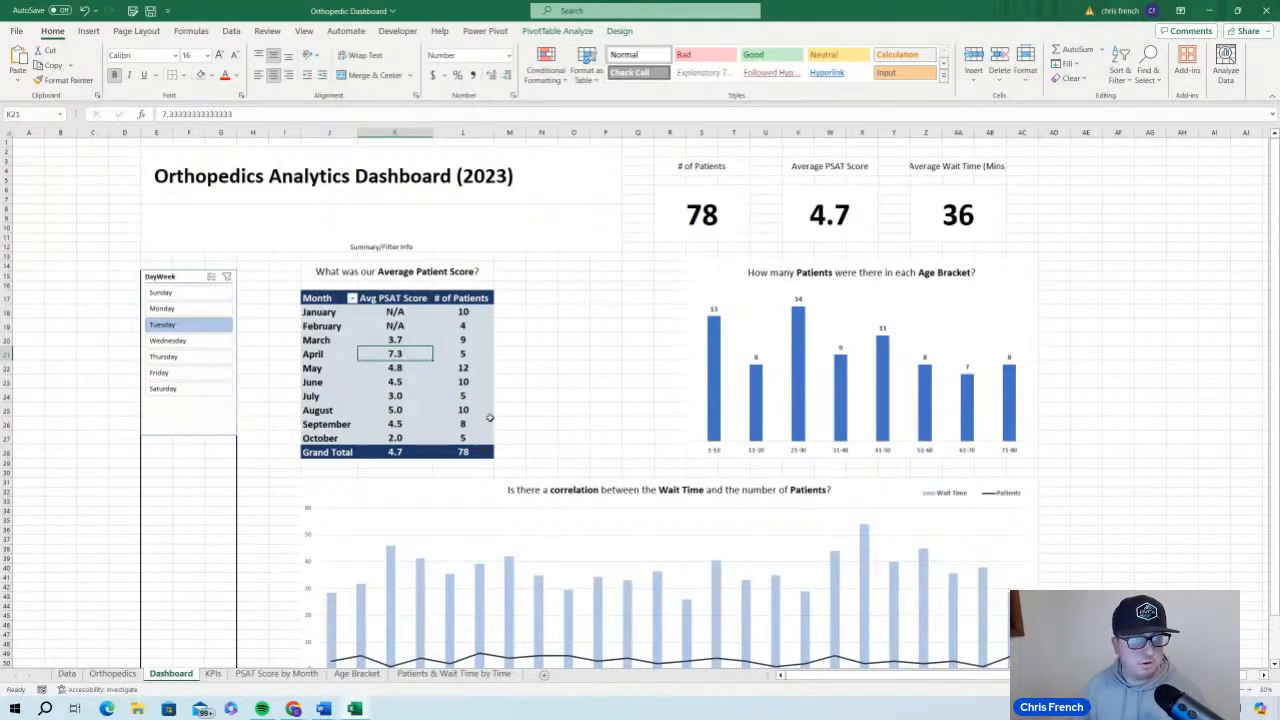
Filter the dashboard by Wednesday, Thursday and Sunday one at a time with the DayWeek slicer
click(204, 344)
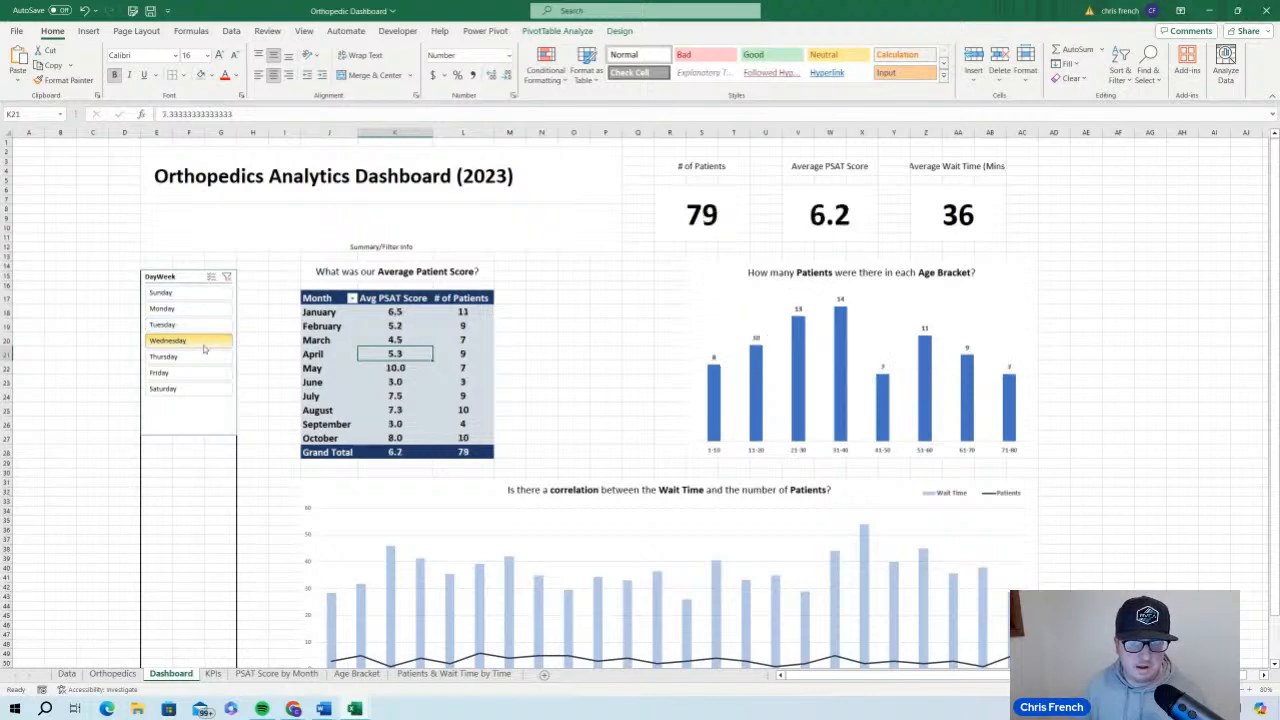
click(168, 358)
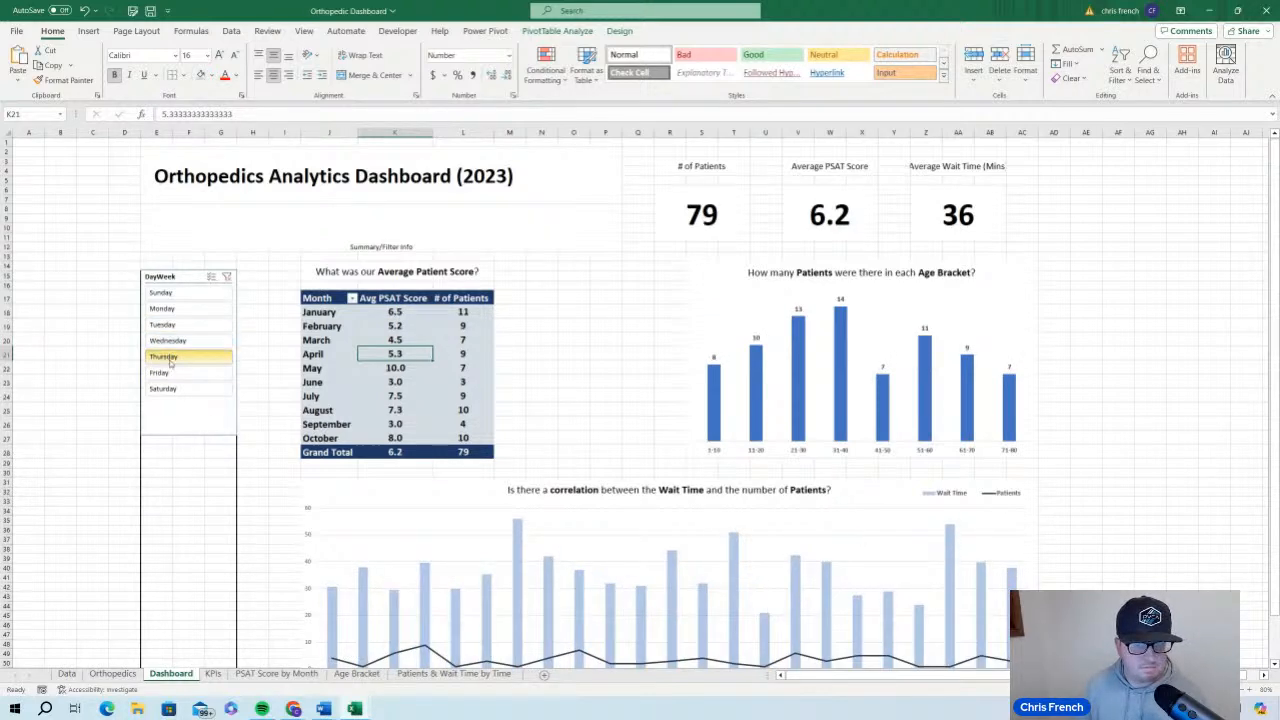
click(204, 296)
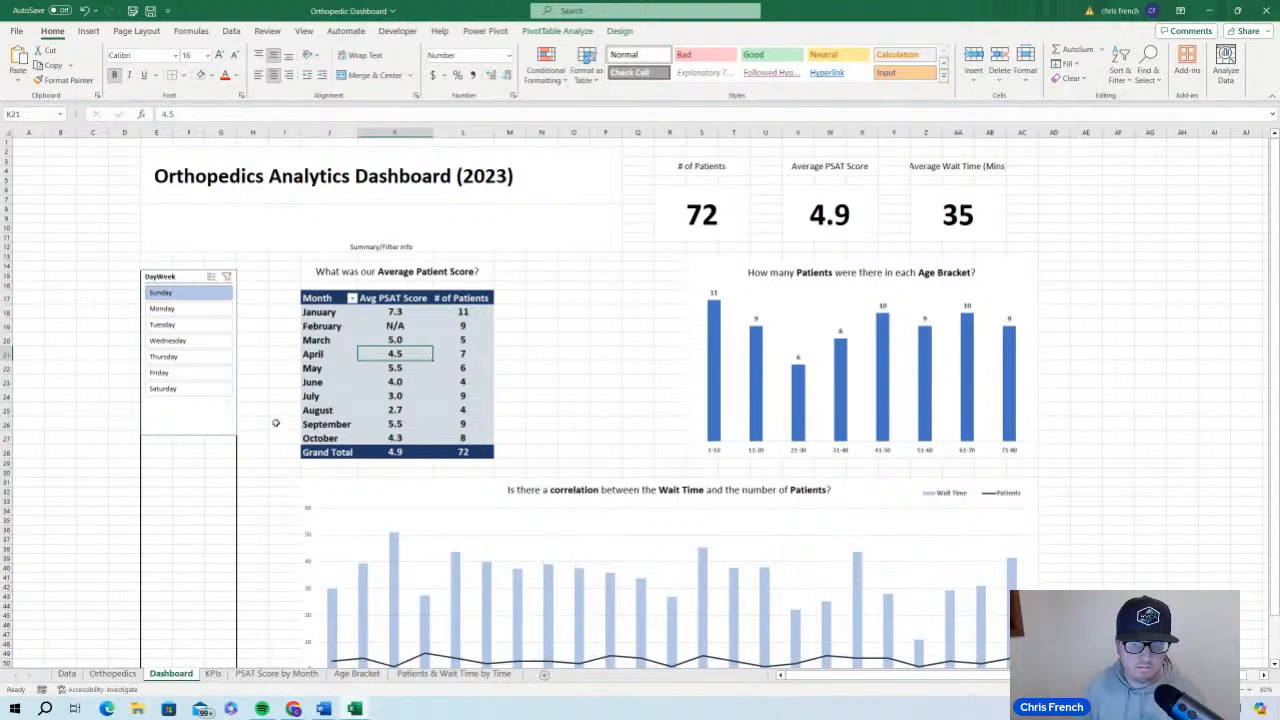
Turn on multi-select in the DayWeek slicer, add Monday and Tuesday to the Sunday filter, and clear the filter
click(212, 277)
click(215, 308)
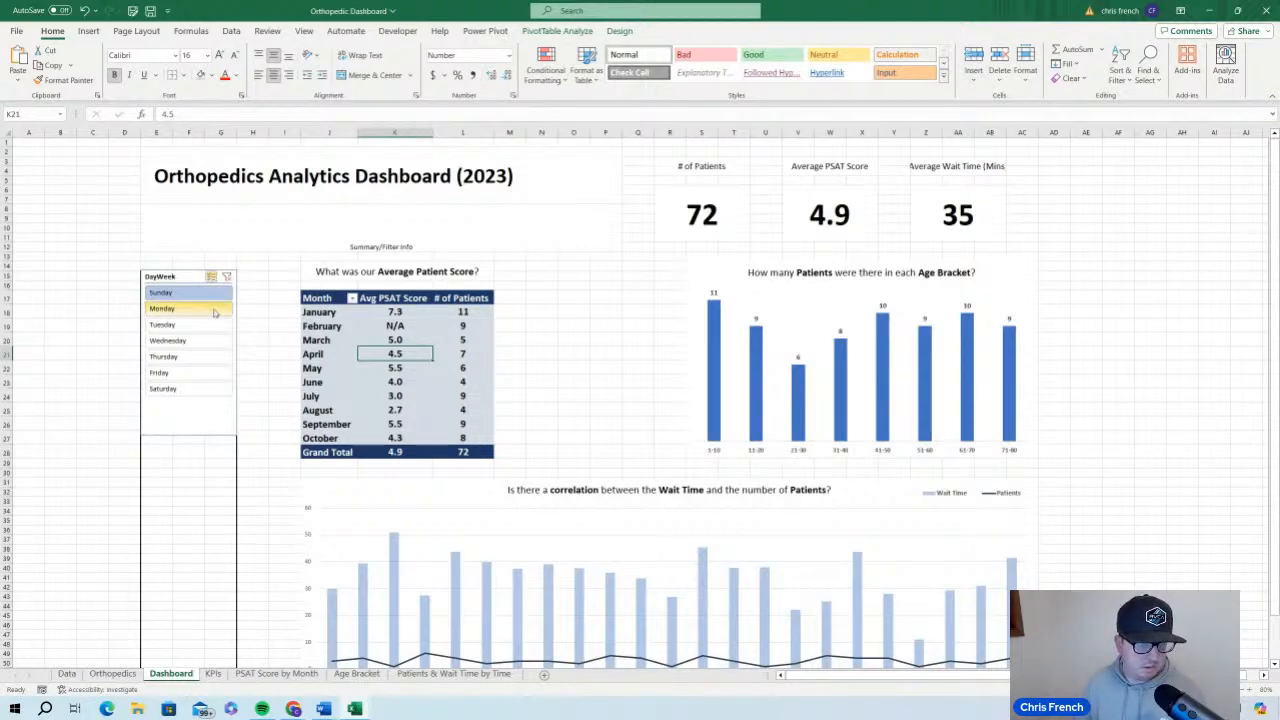
click(214, 325)
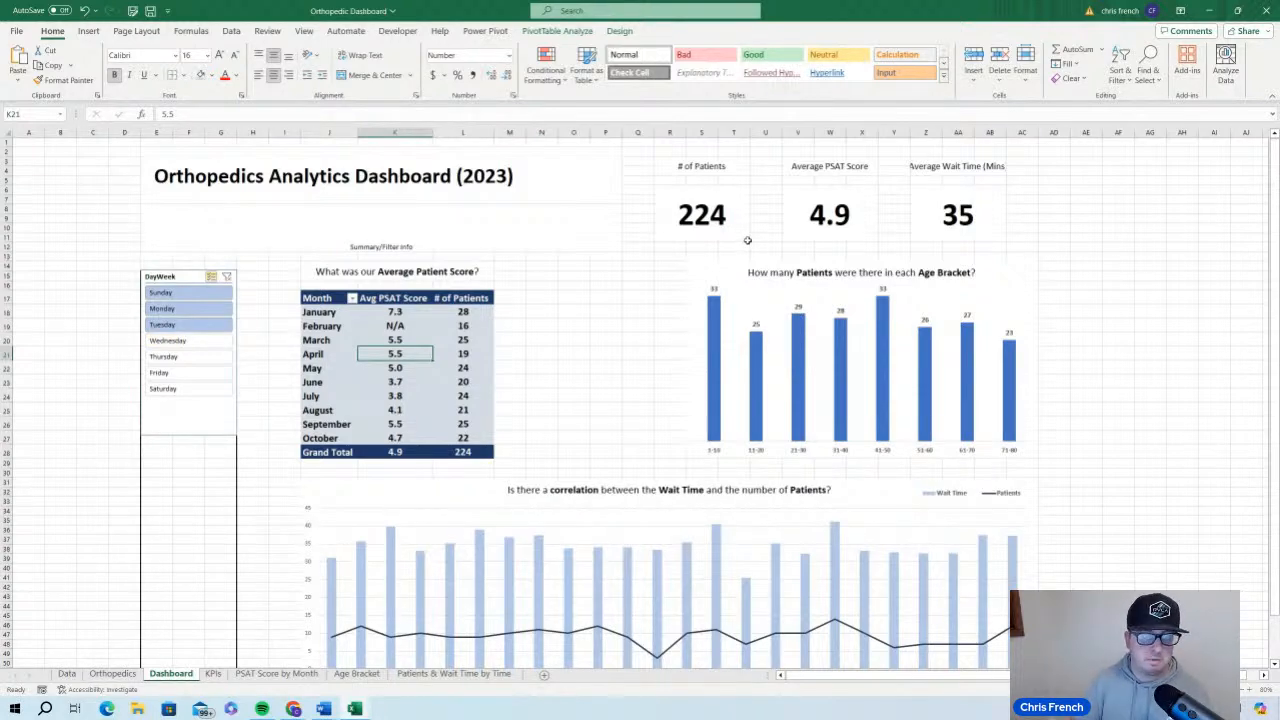
click(227, 278)
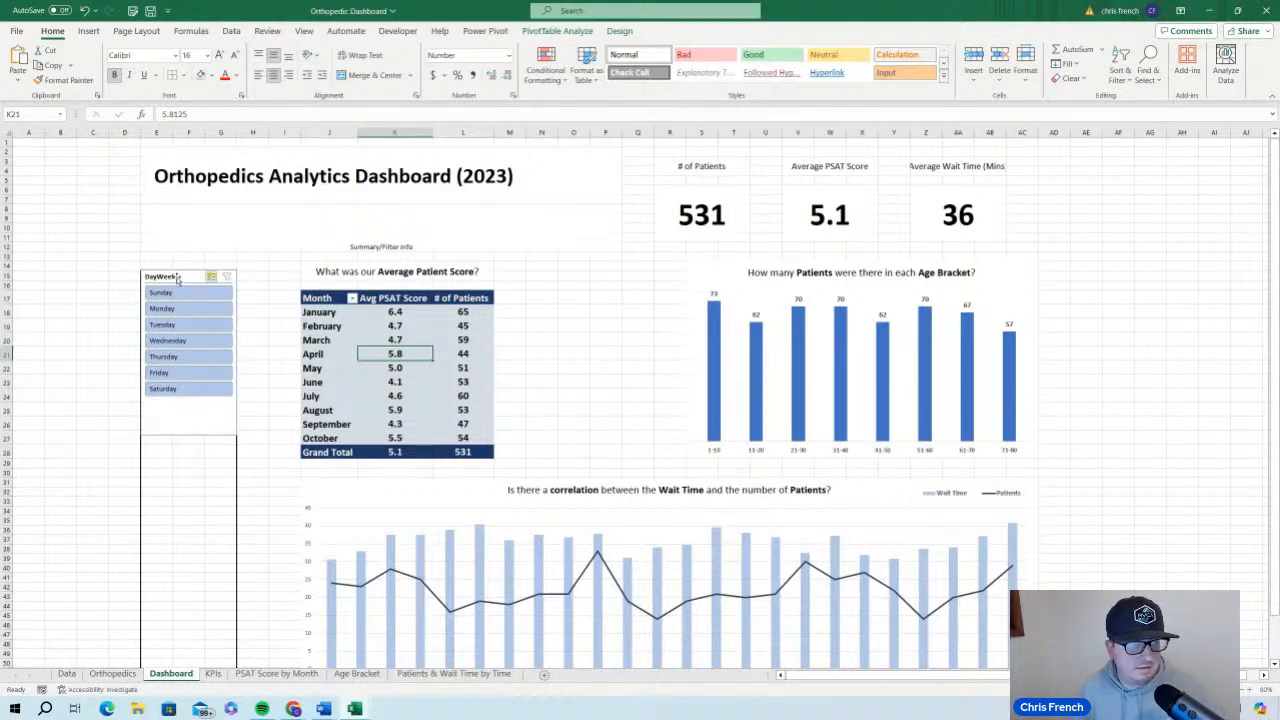
click(186, 412)
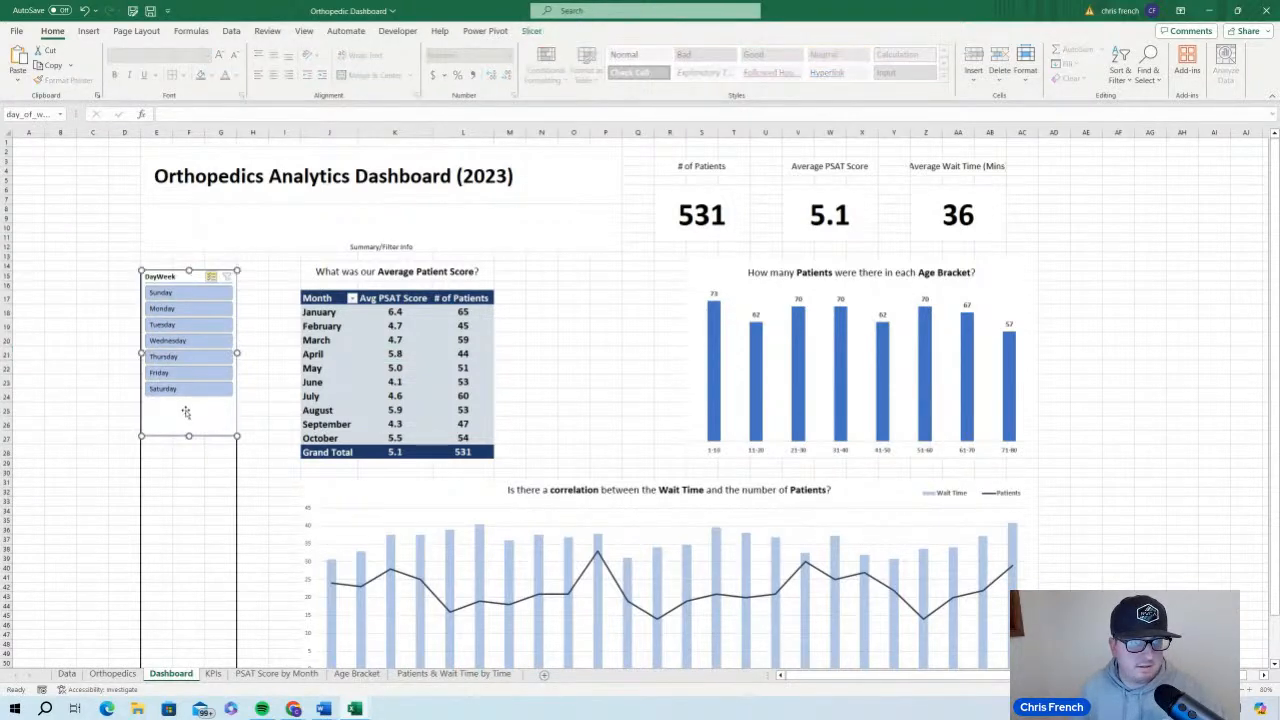
click(531, 31)
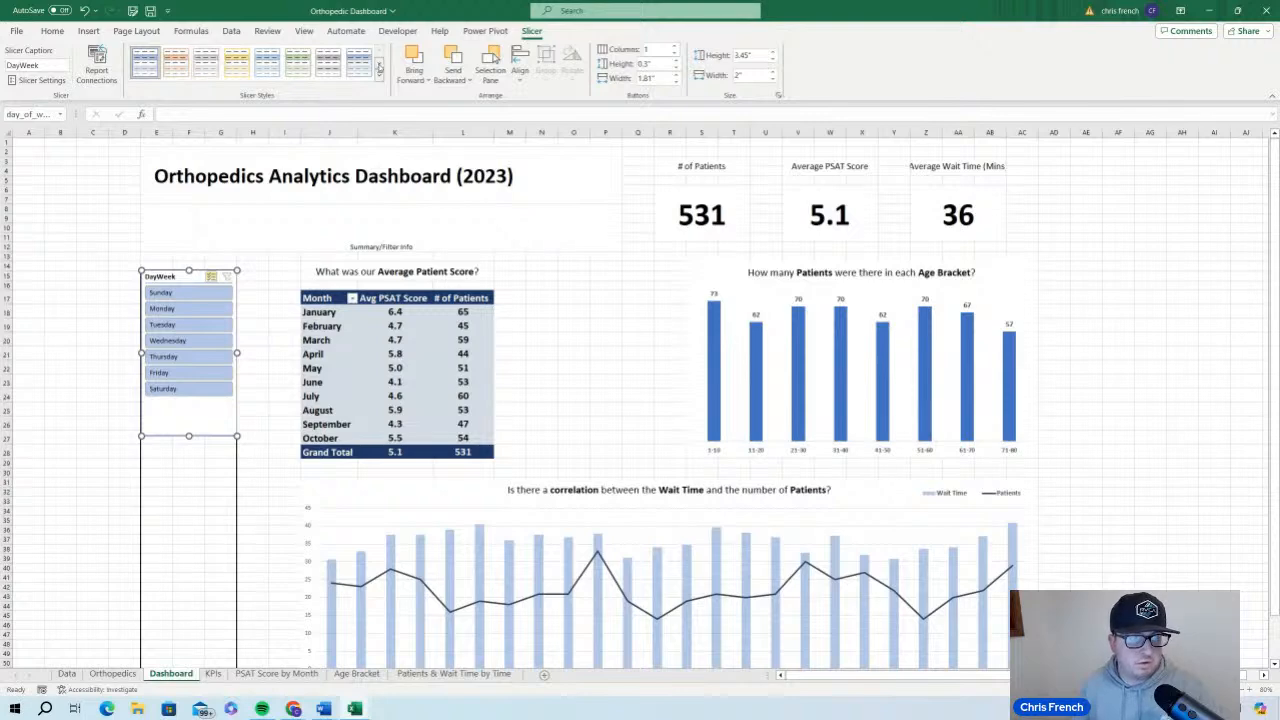
click(380, 74)
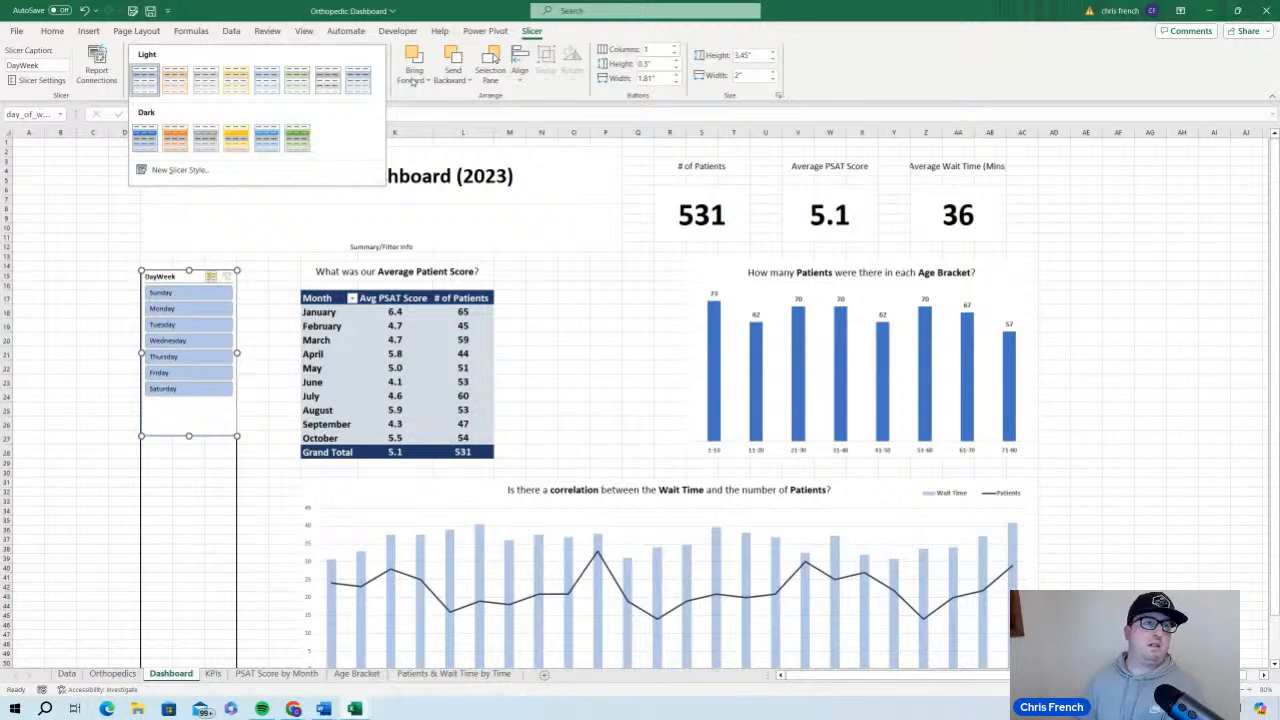
click(267, 168)
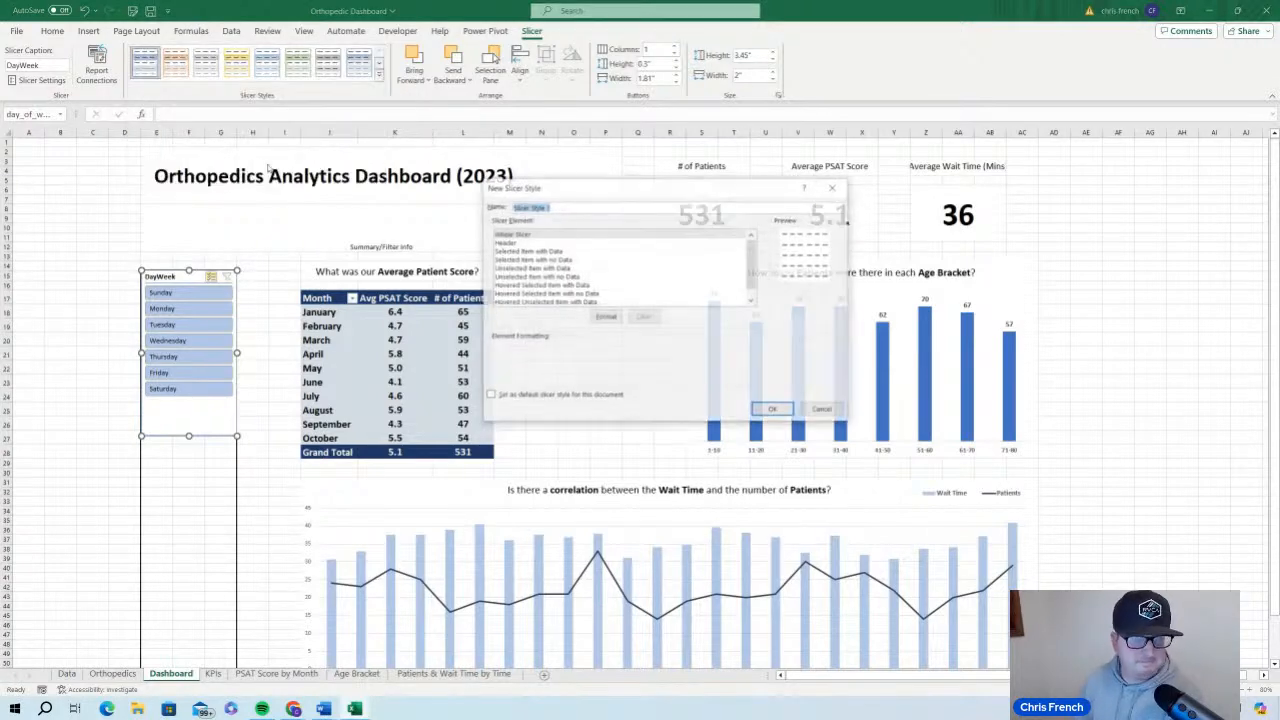
drag(656, 183, 542, 157)
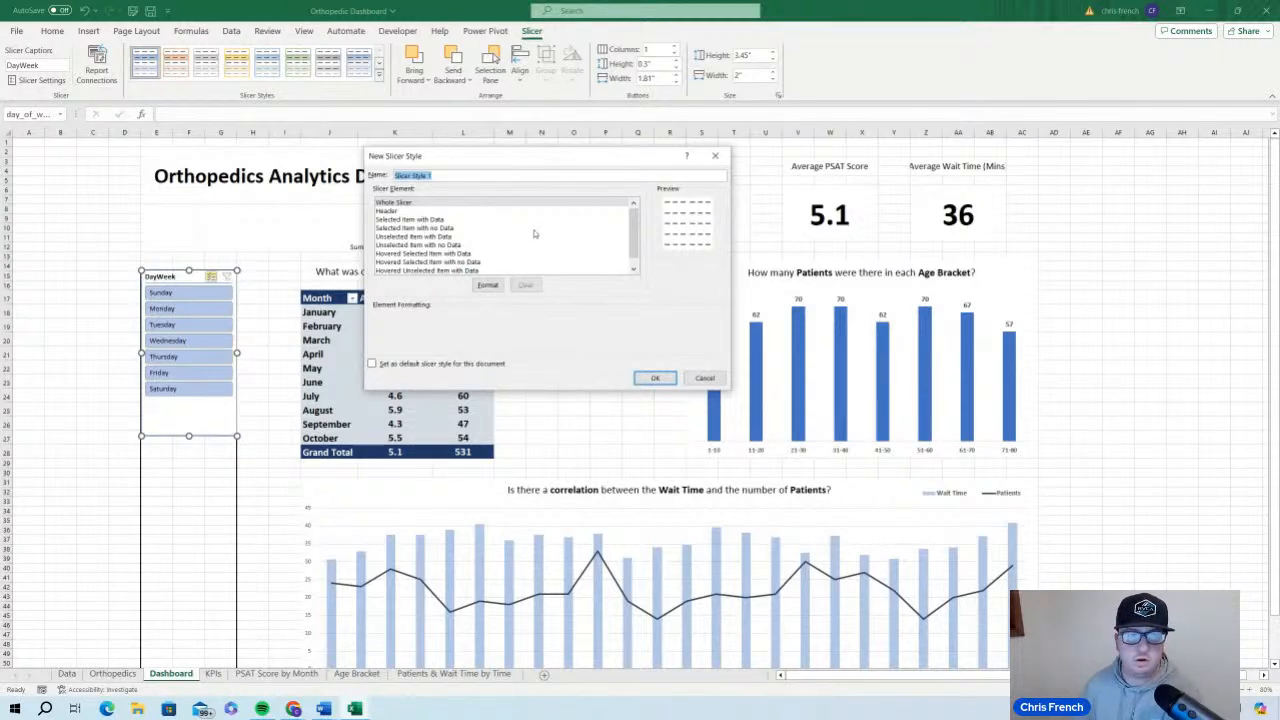
text(My)
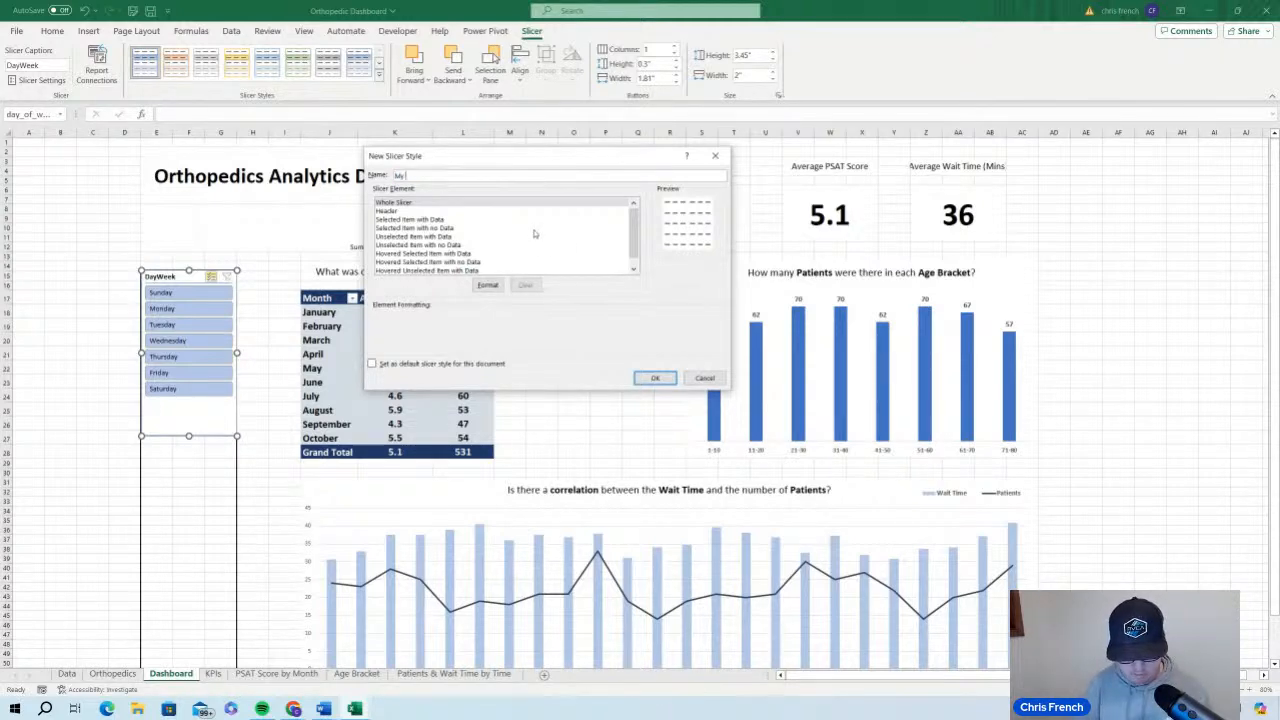
text( Slicer)
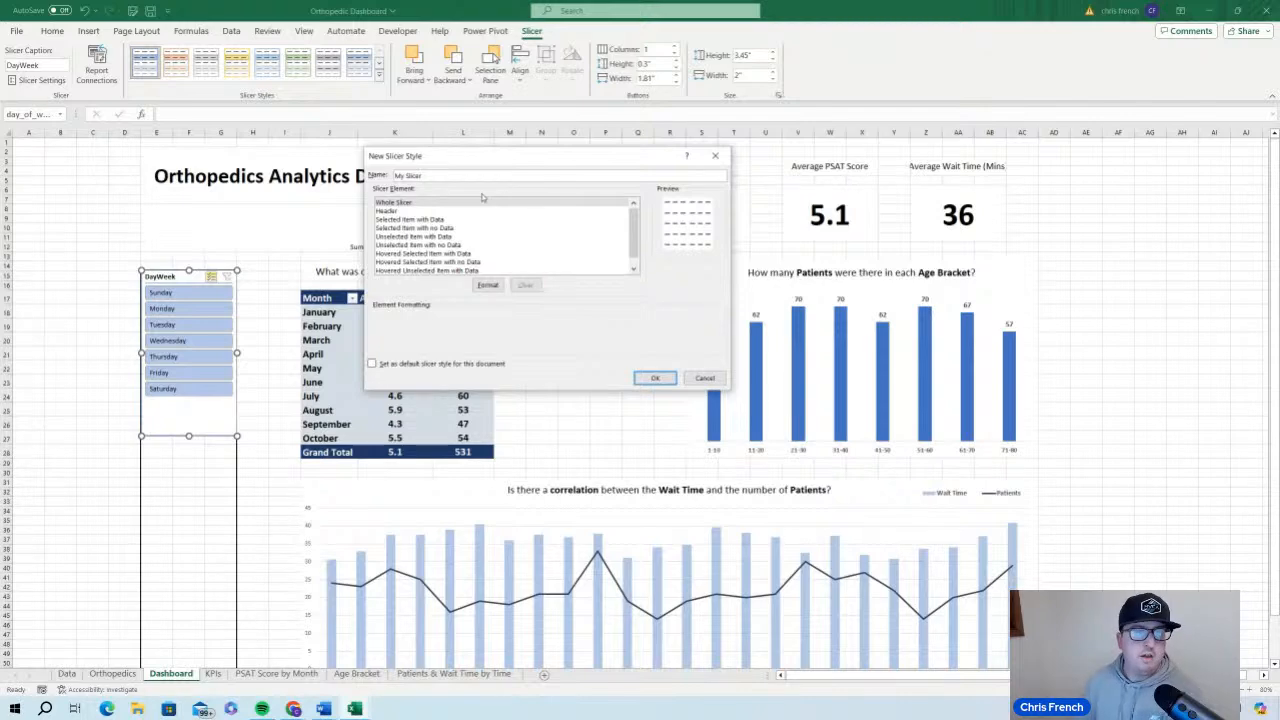
click(485, 203)
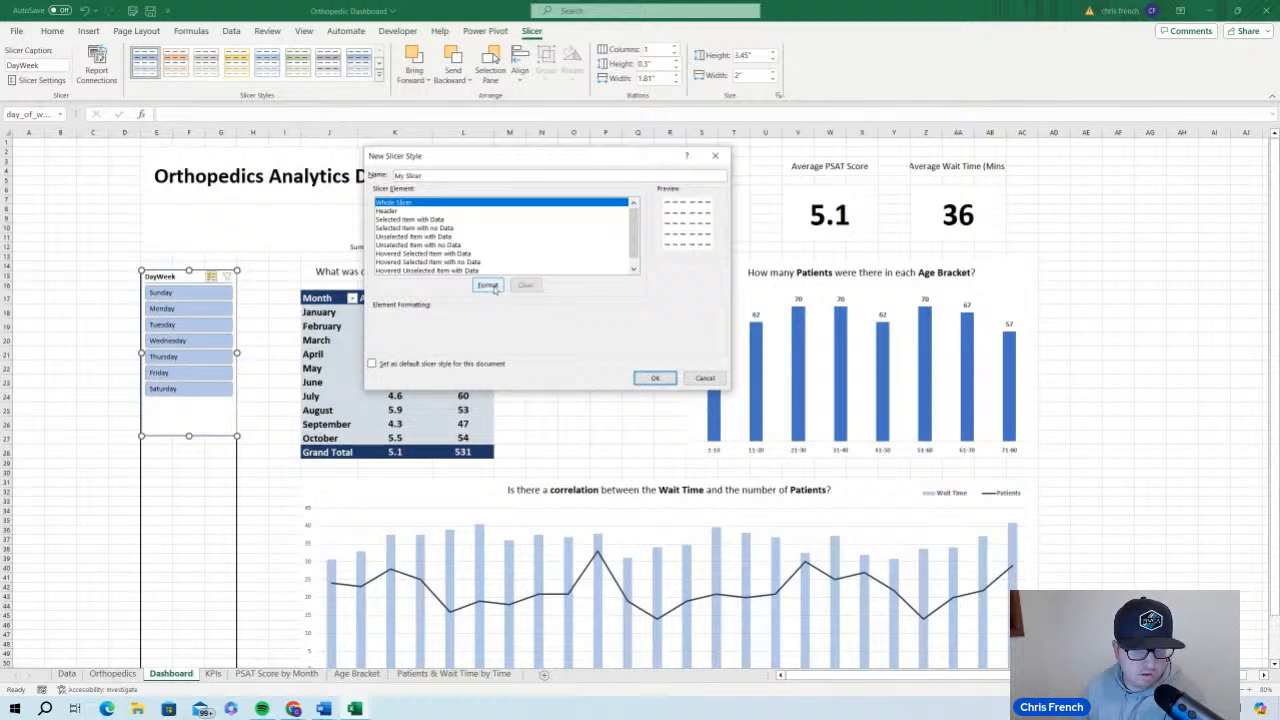
click(488, 286)
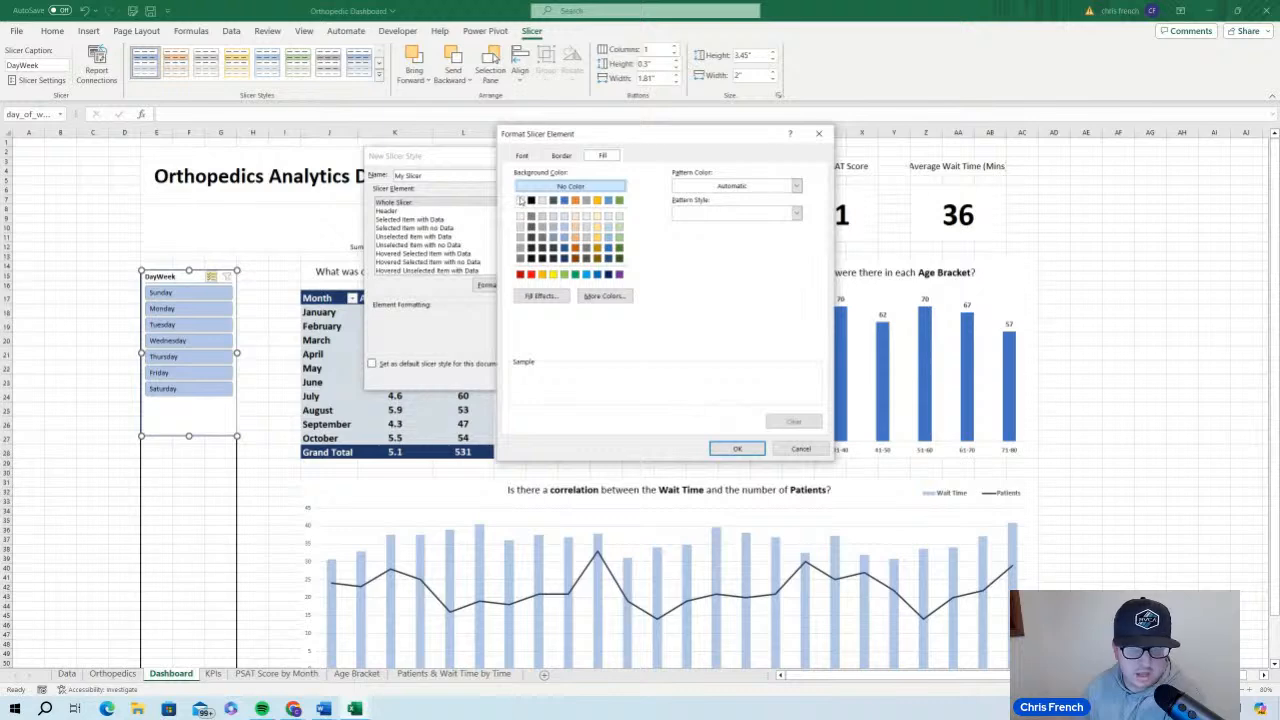
click(819, 134)
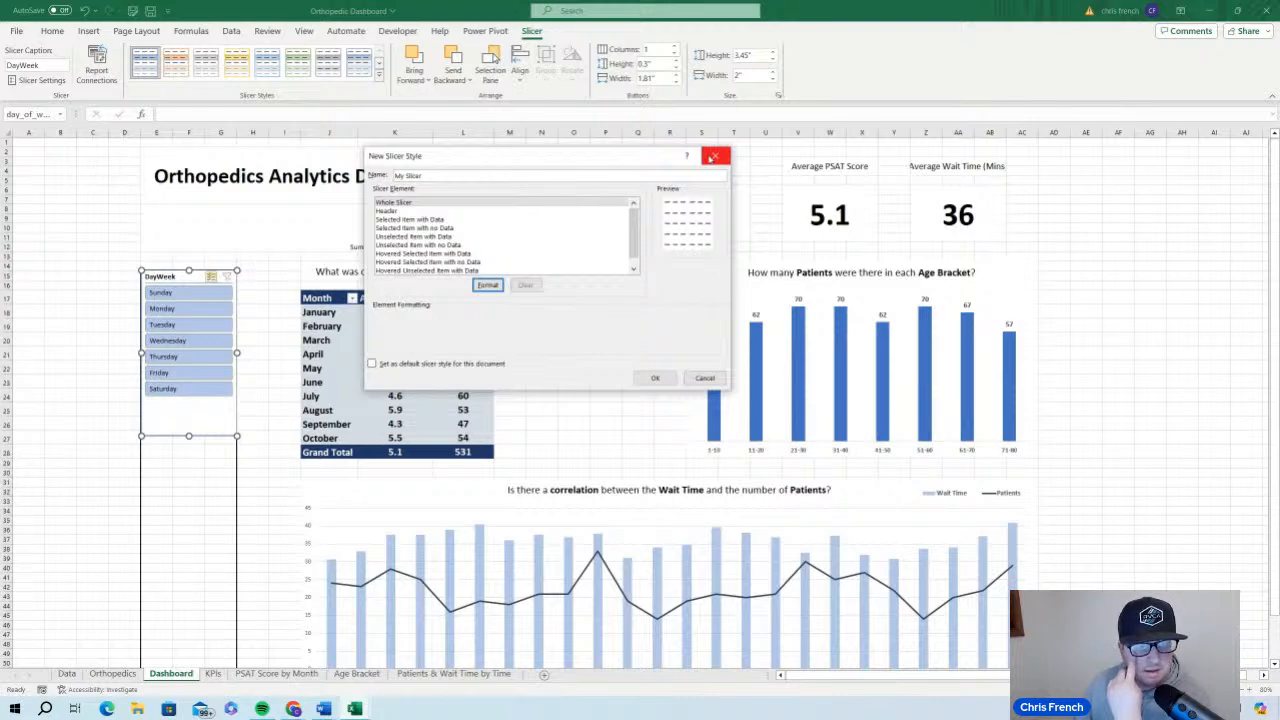
click(712, 157)
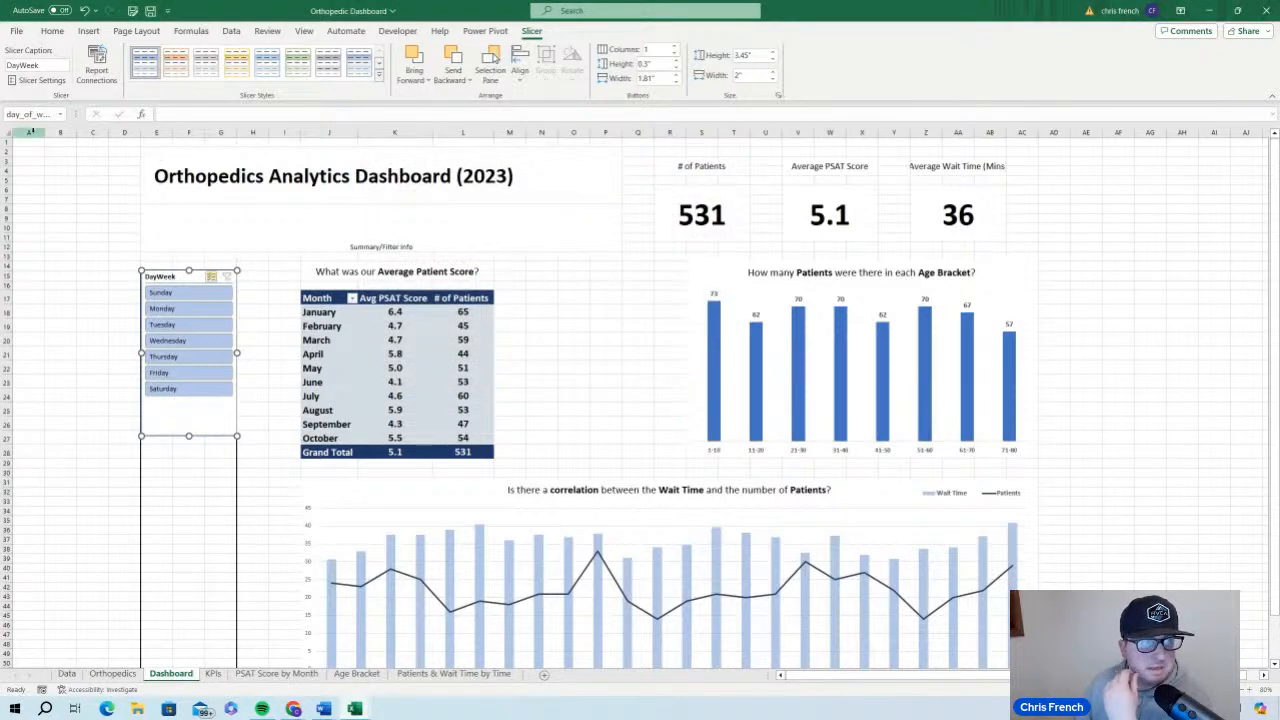
Try a White, Background 1, Darker 15% fill on the entire Dashboard sheet, and undo it
click(8, 133)
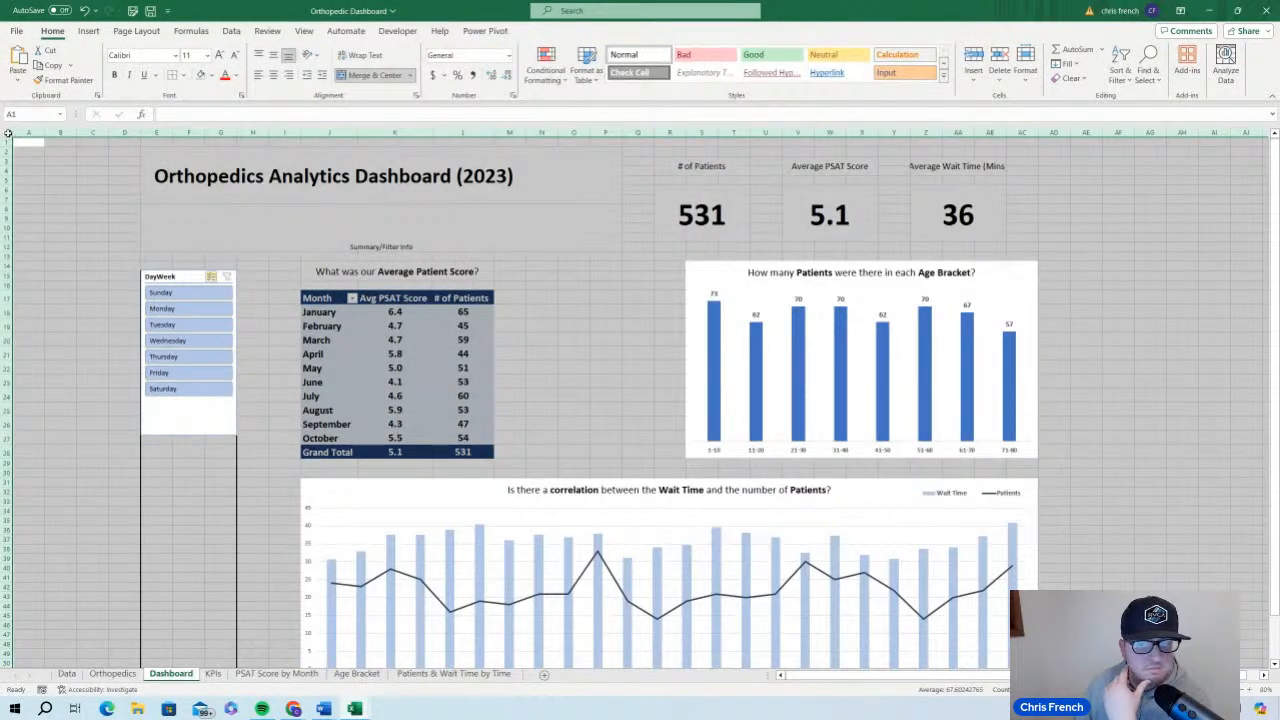
click(213, 76)
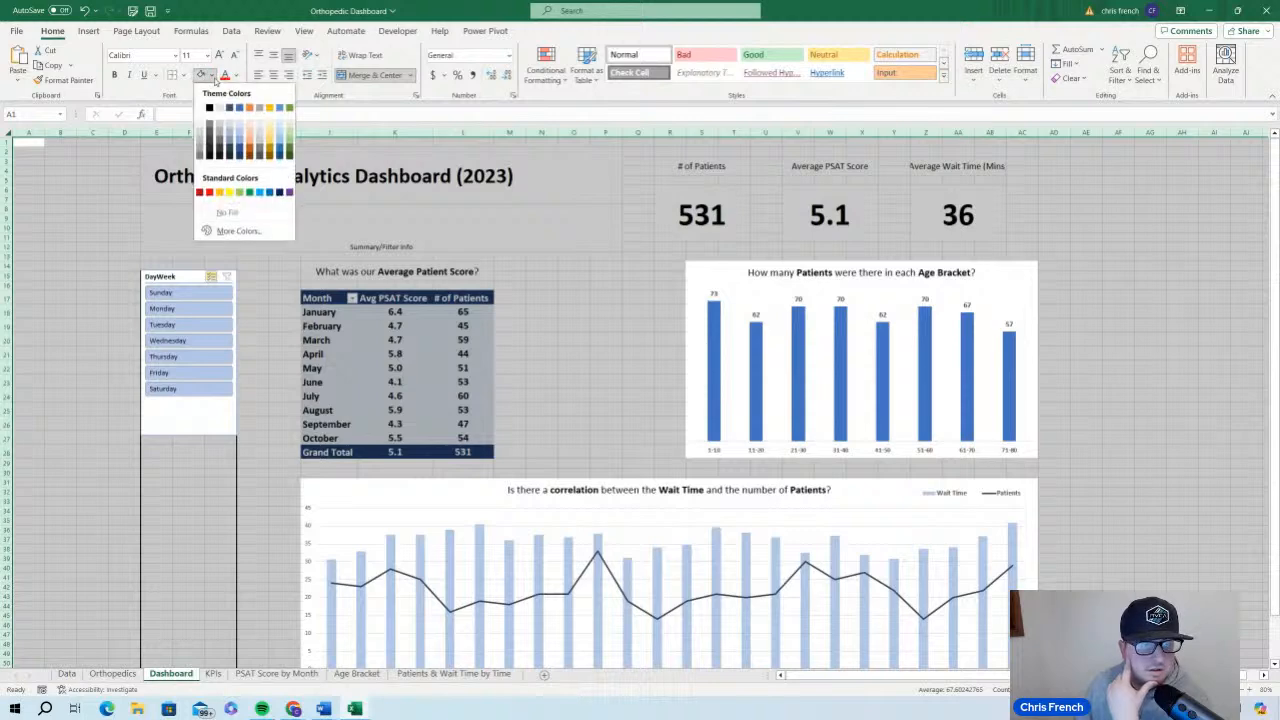
click(199, 136)
click(83, 255)
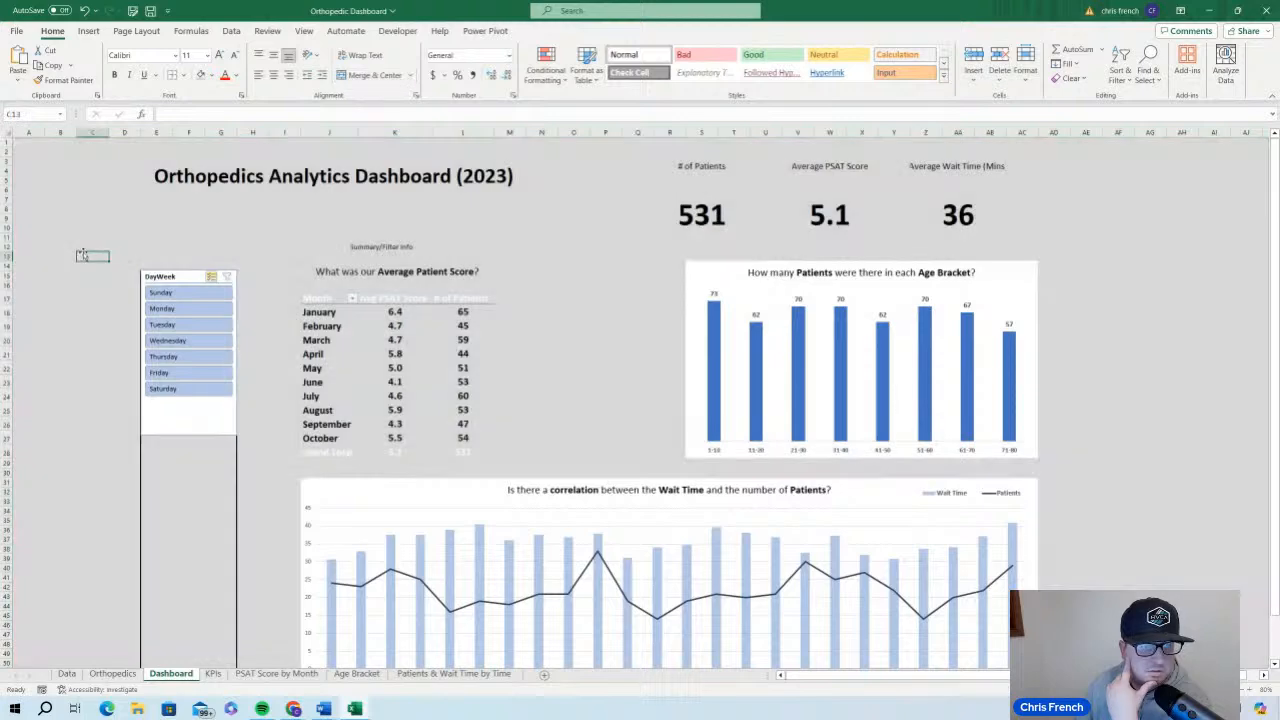
click(85, 12)
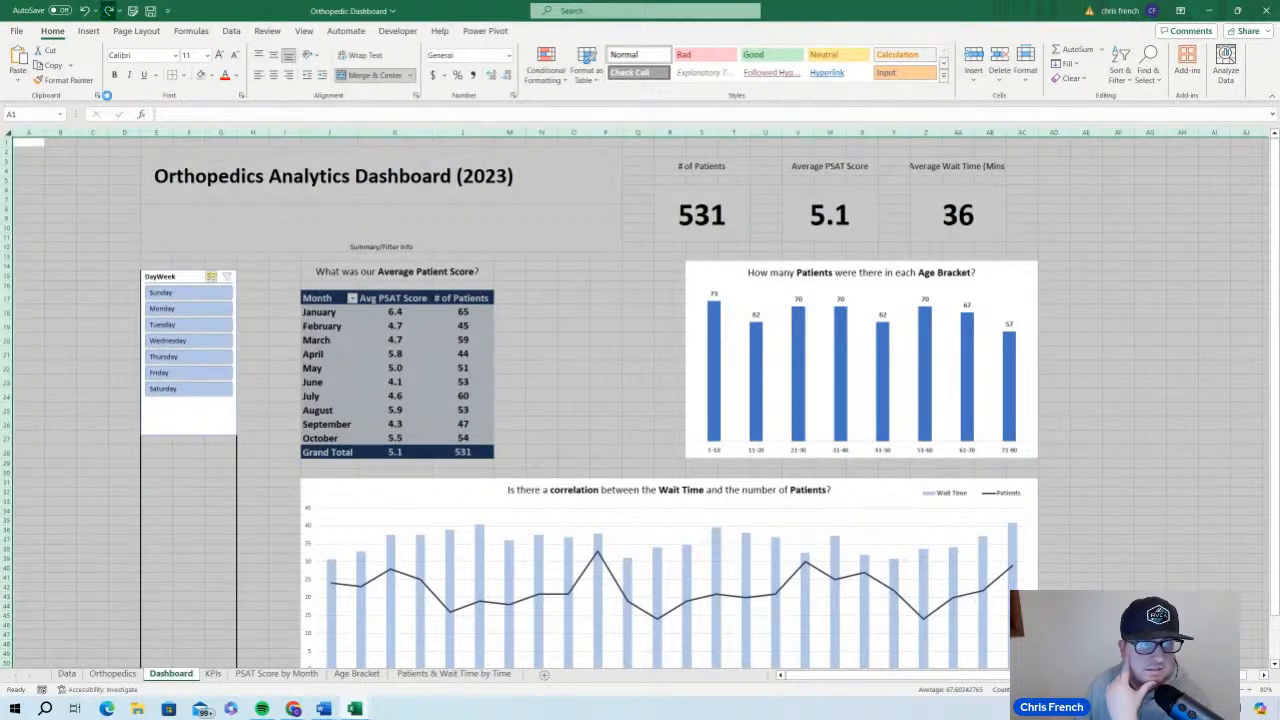
key(ctrl+y)
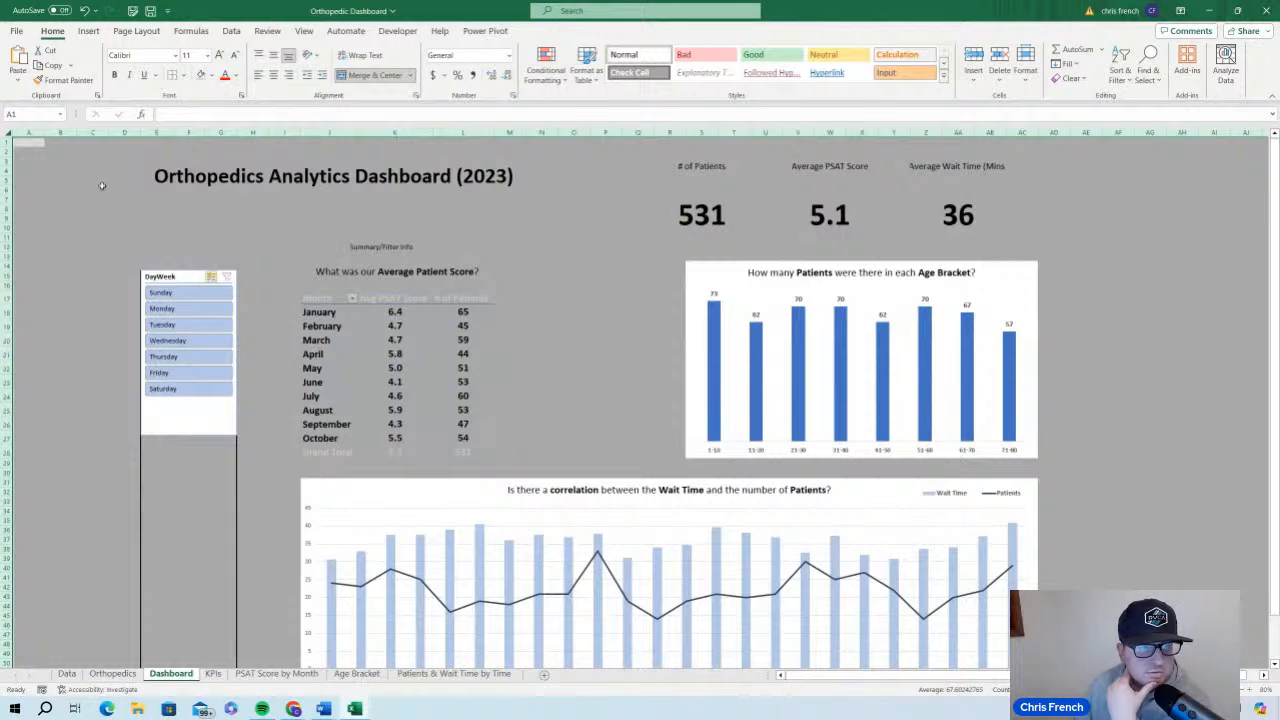
click(92, 199)
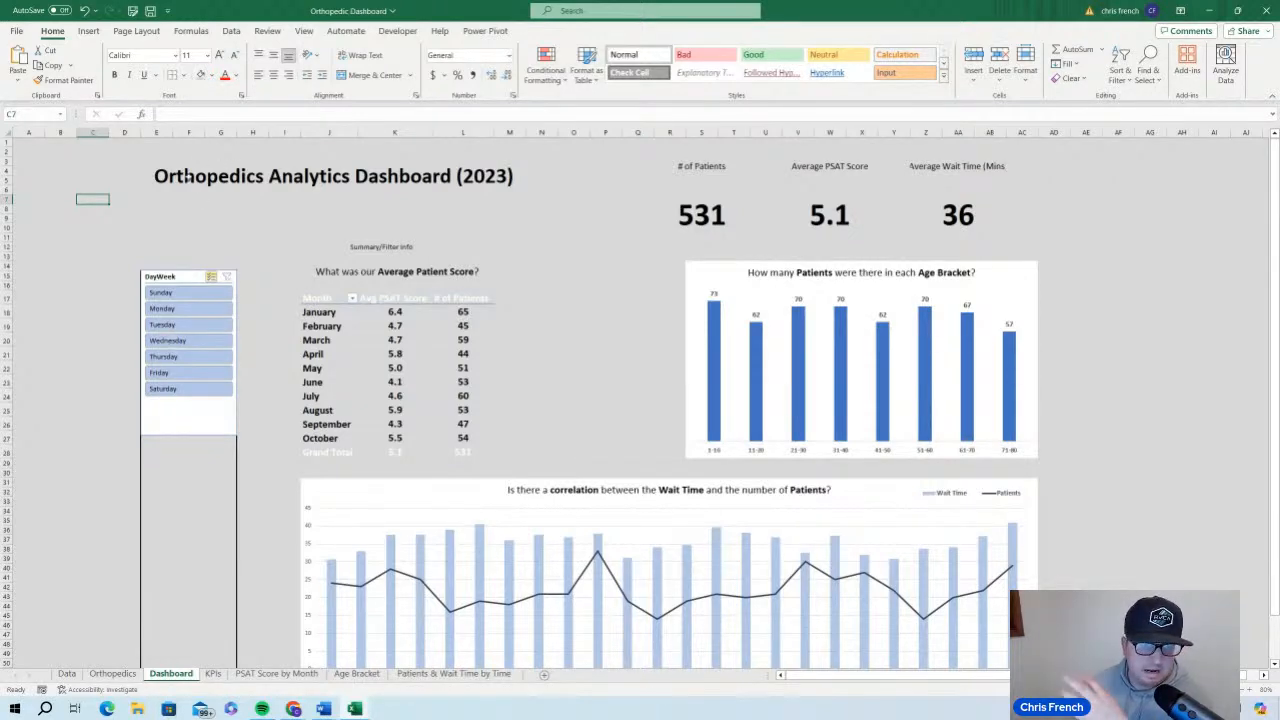
click(85, 11)
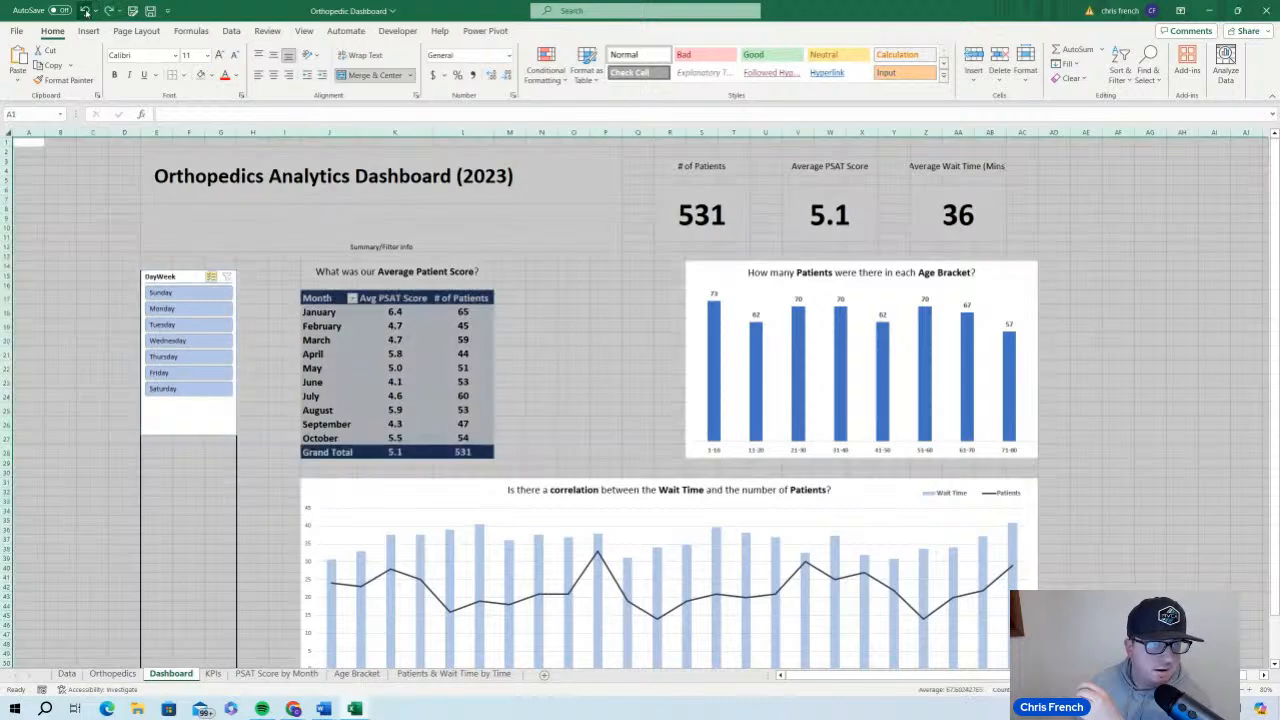
Create a new slicer style named My Slicer from the DayWeek slicer and give its Header element a dark blue-gray fill
click(194, 410)
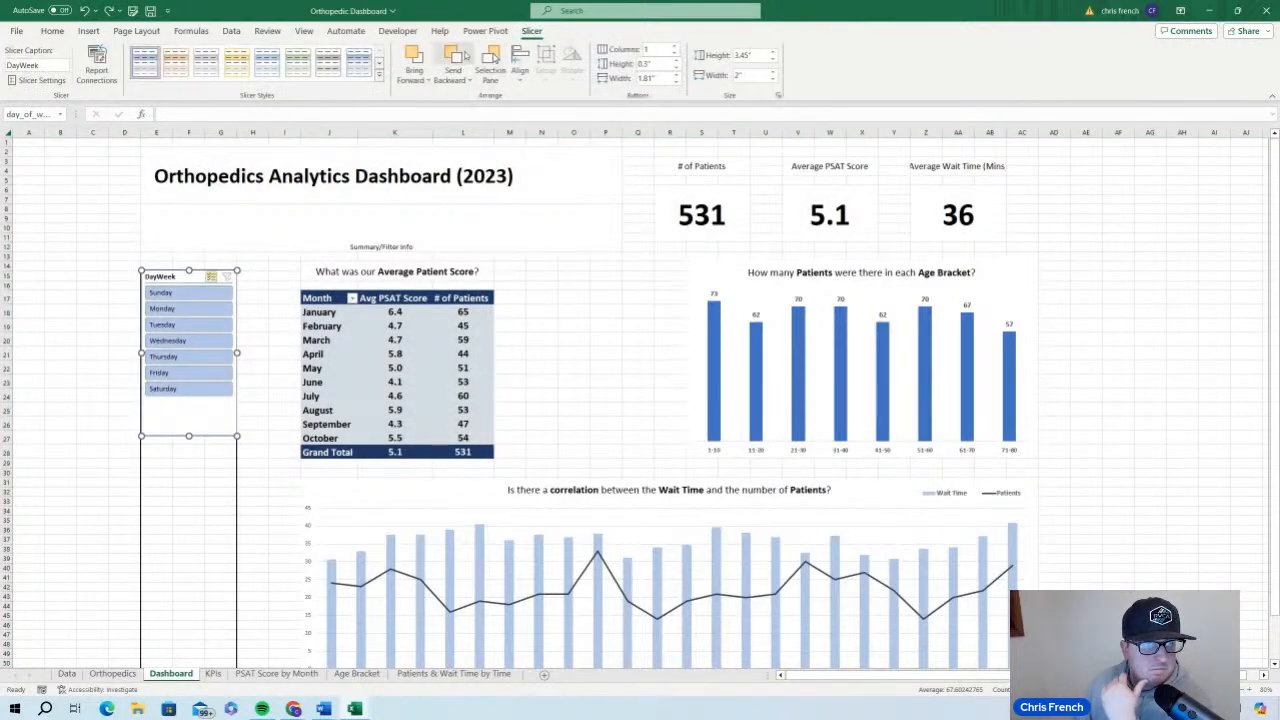
click(380, 84)
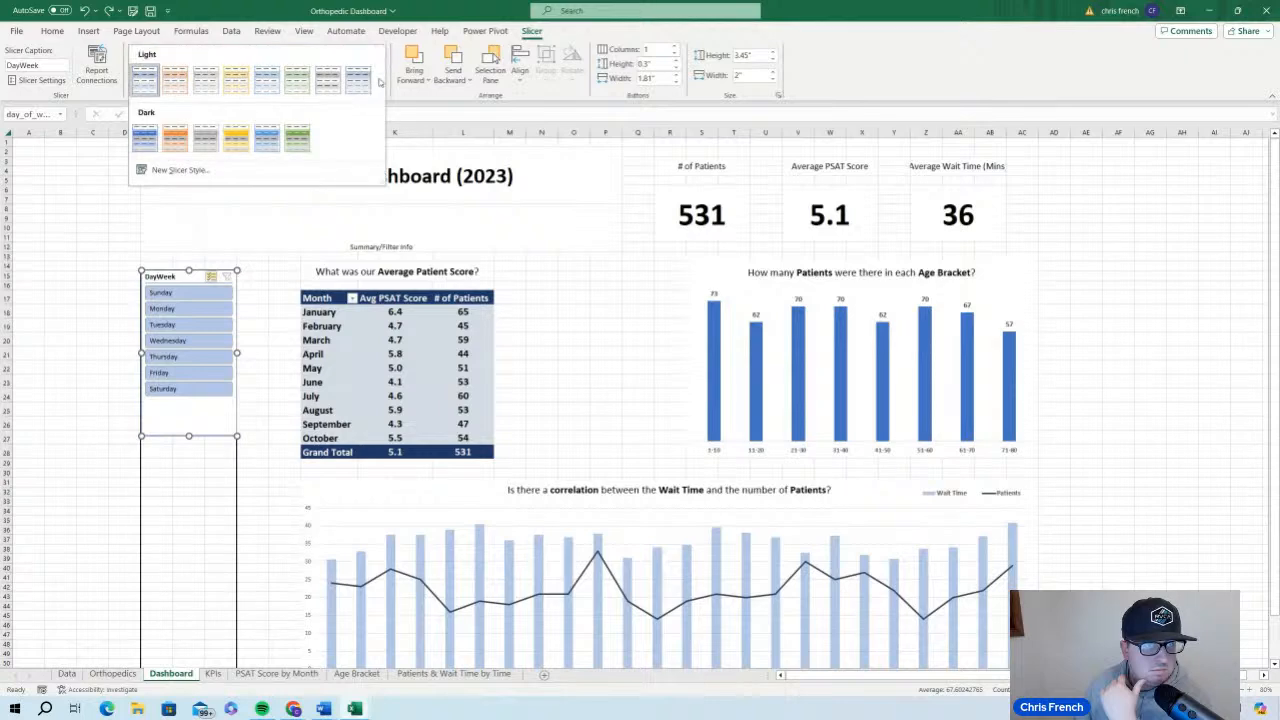
click(180, 170)
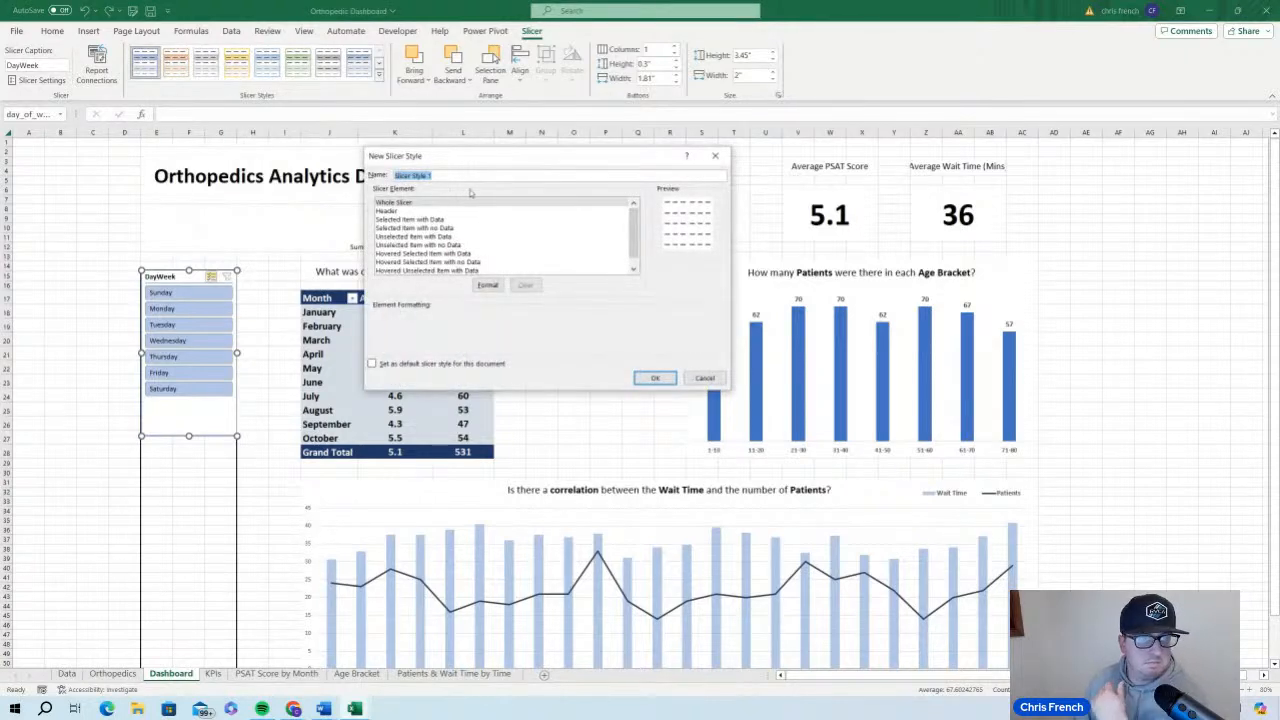
text(My Slicer)
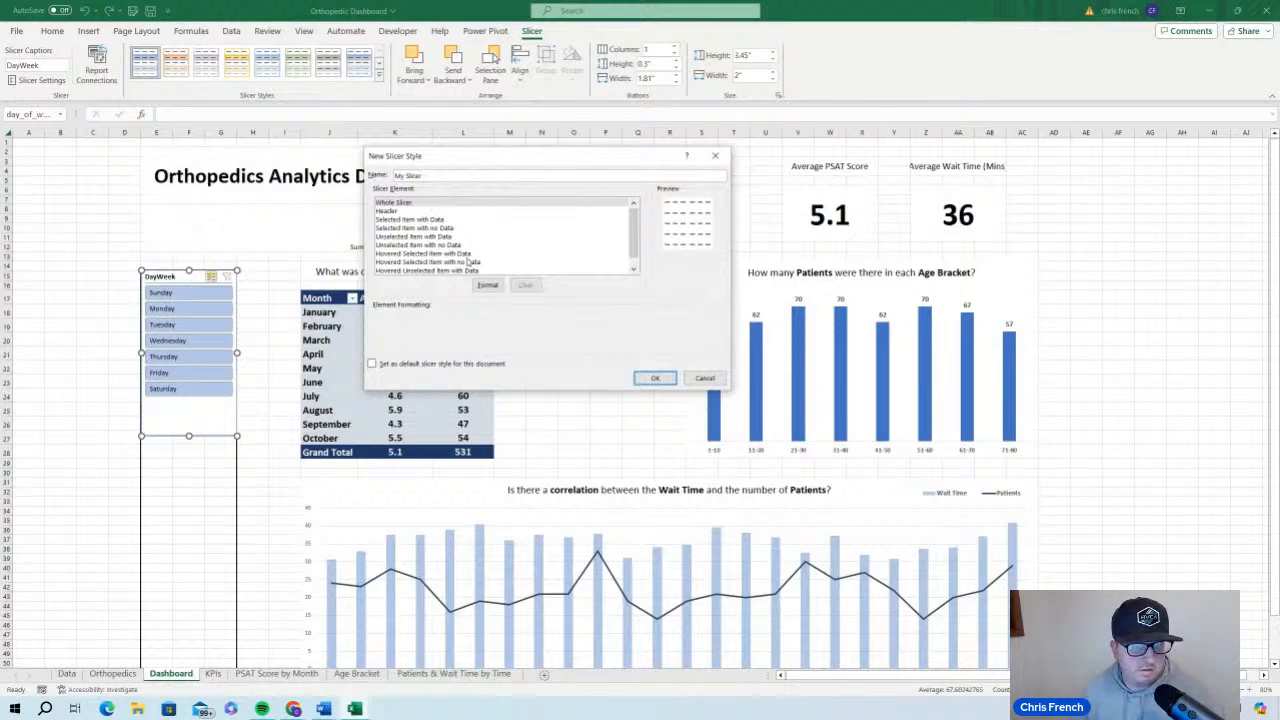
click(414, 212)
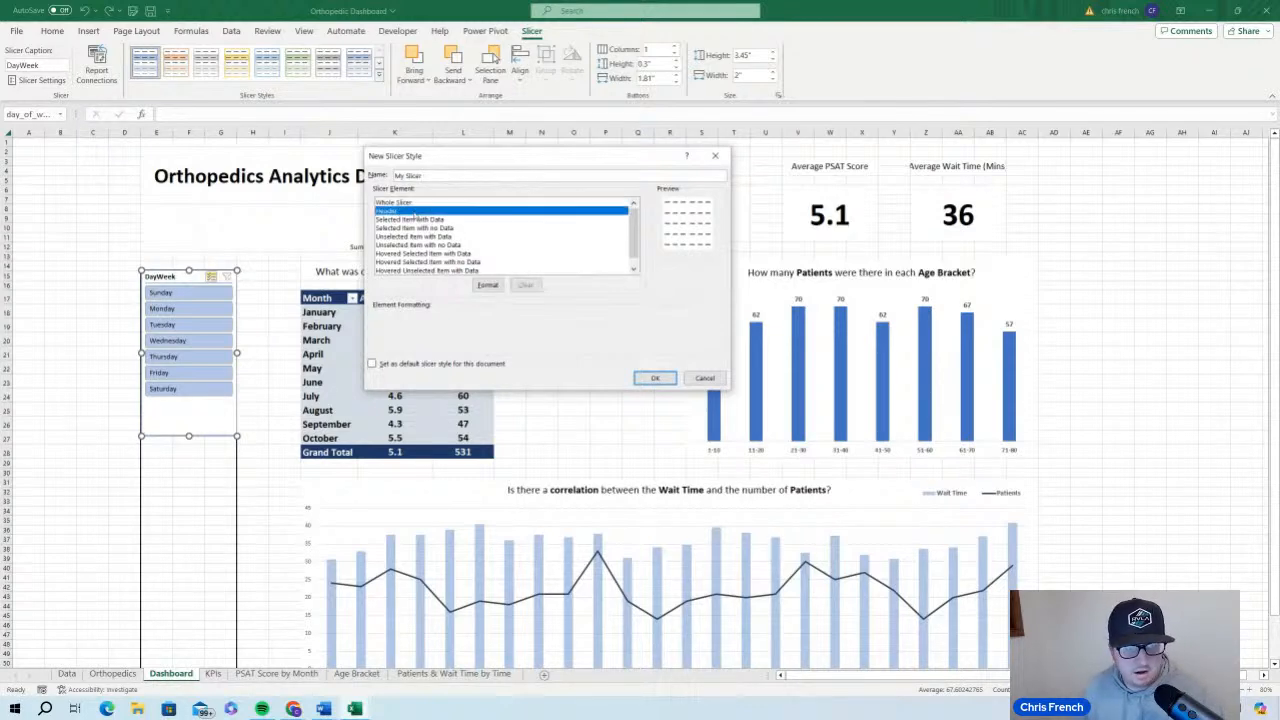
click(488, 286)
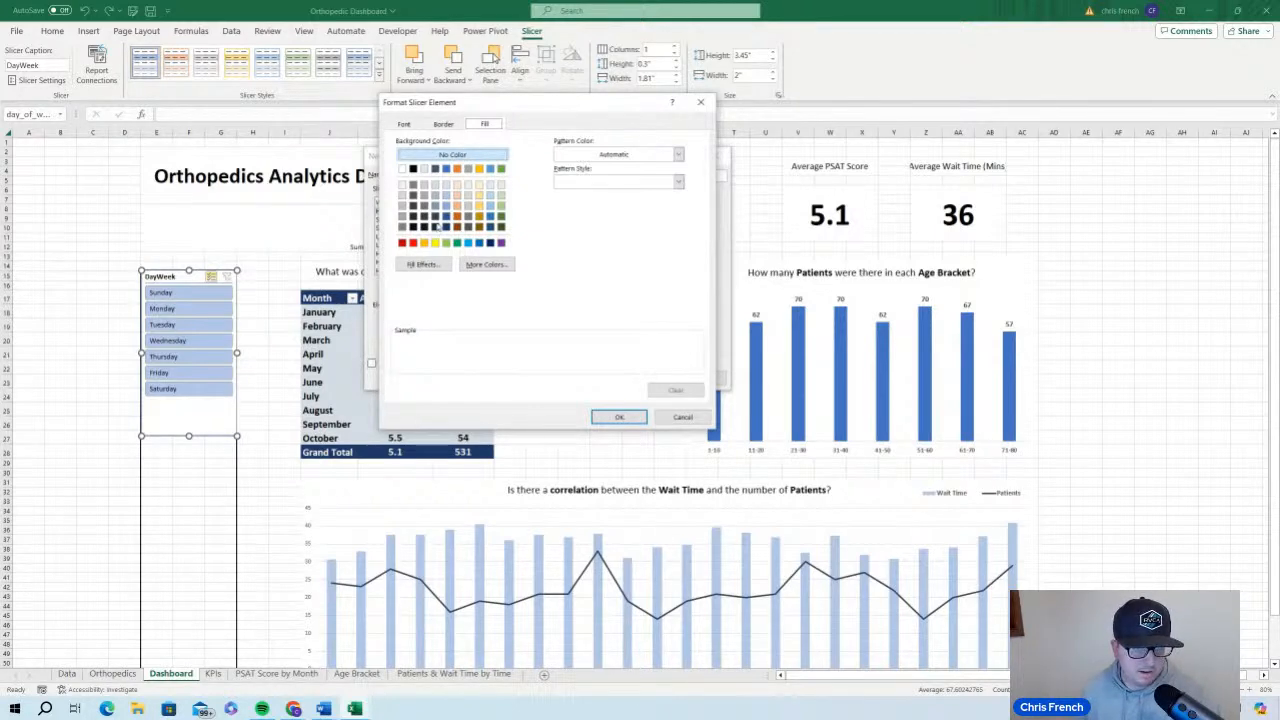
click(441, 219)
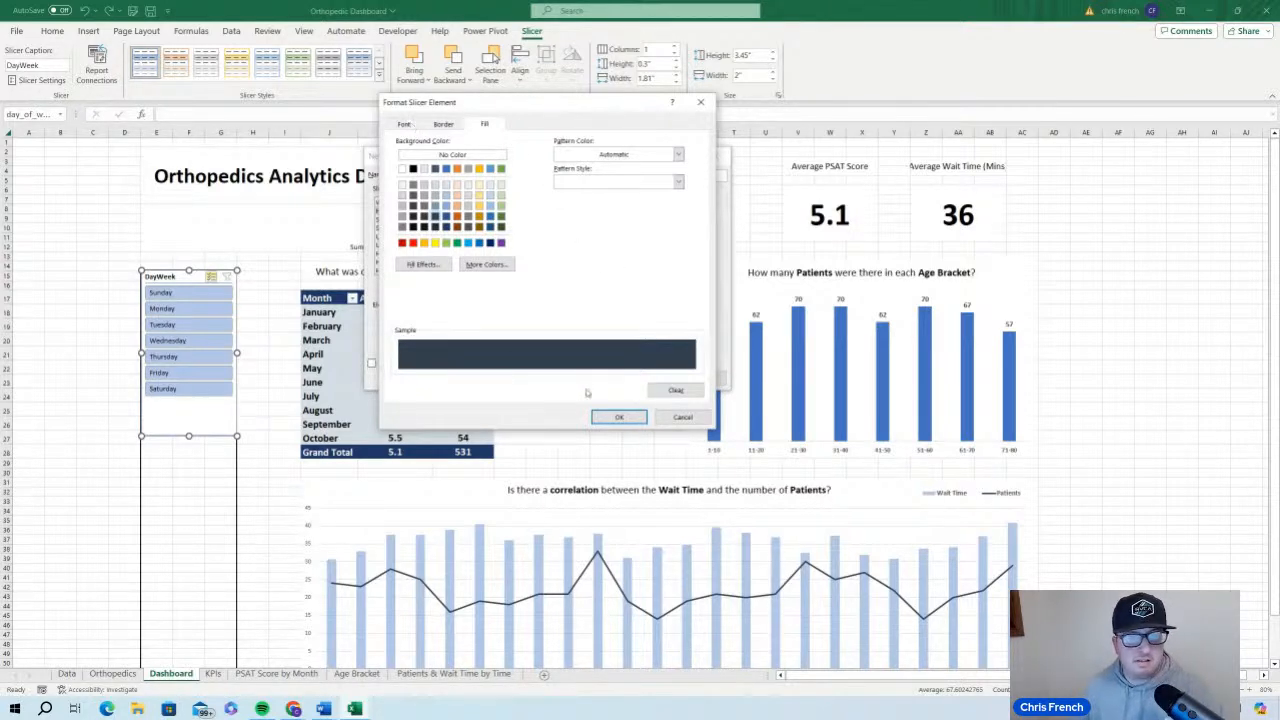
Set the My Slicer header font to white, bold, size 12, and apply the style to the DayWeek slicer
click(402, 125)
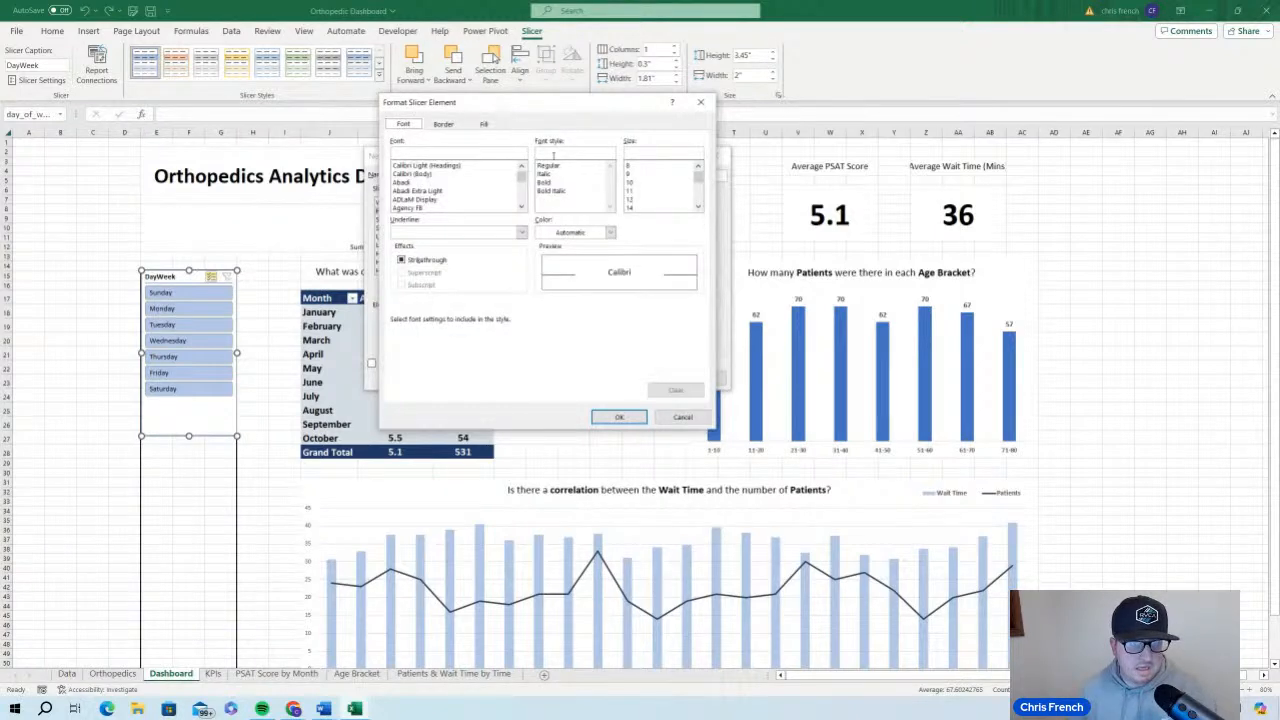
click(609, 232)
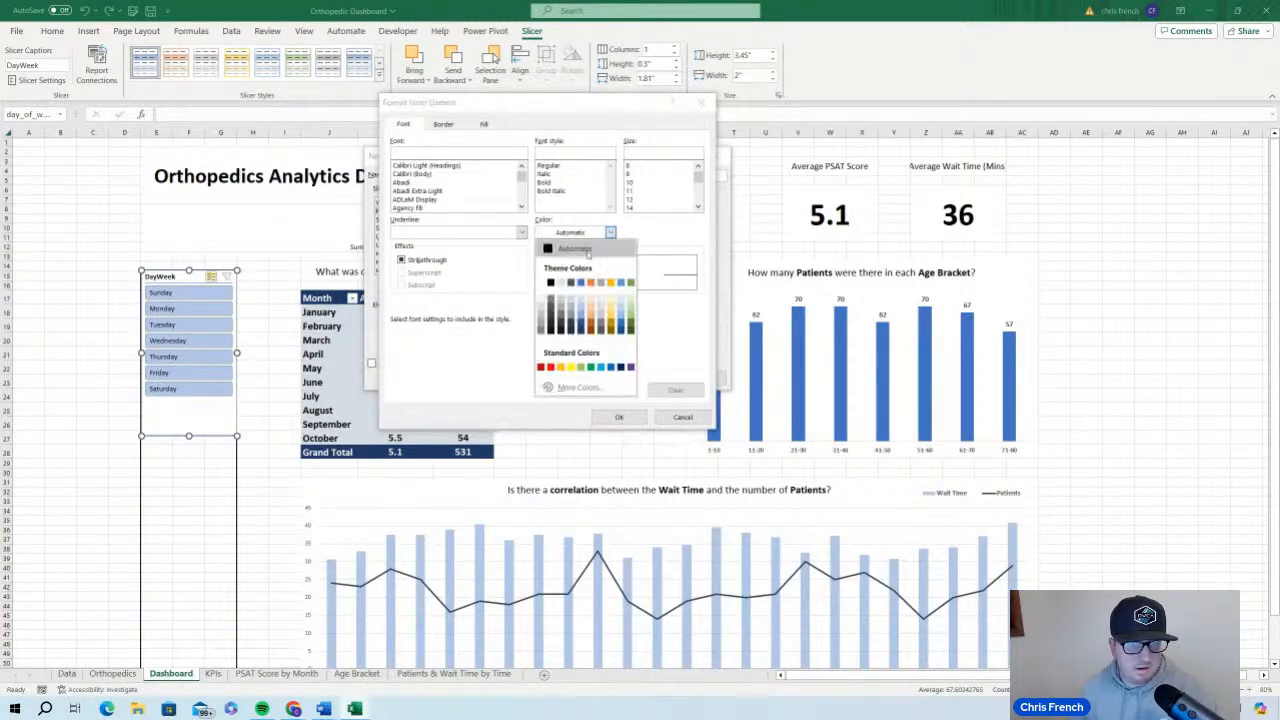
click(541, 287)
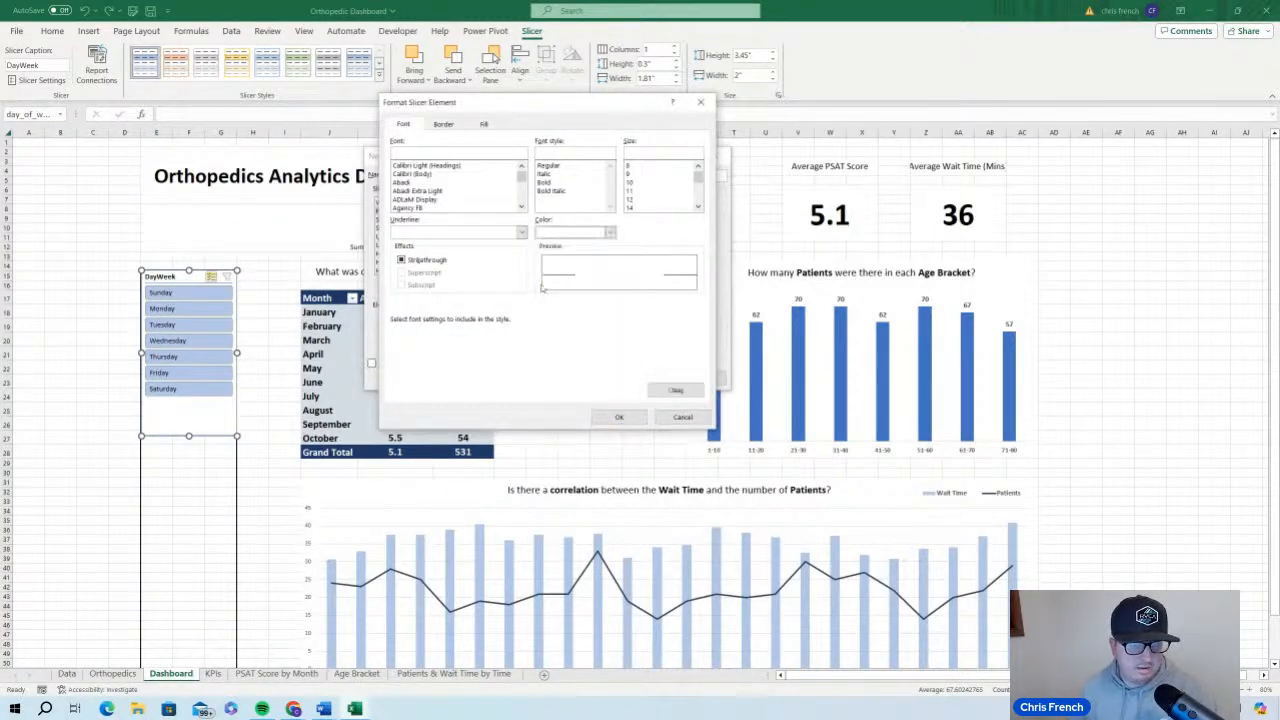
click(644, 199)
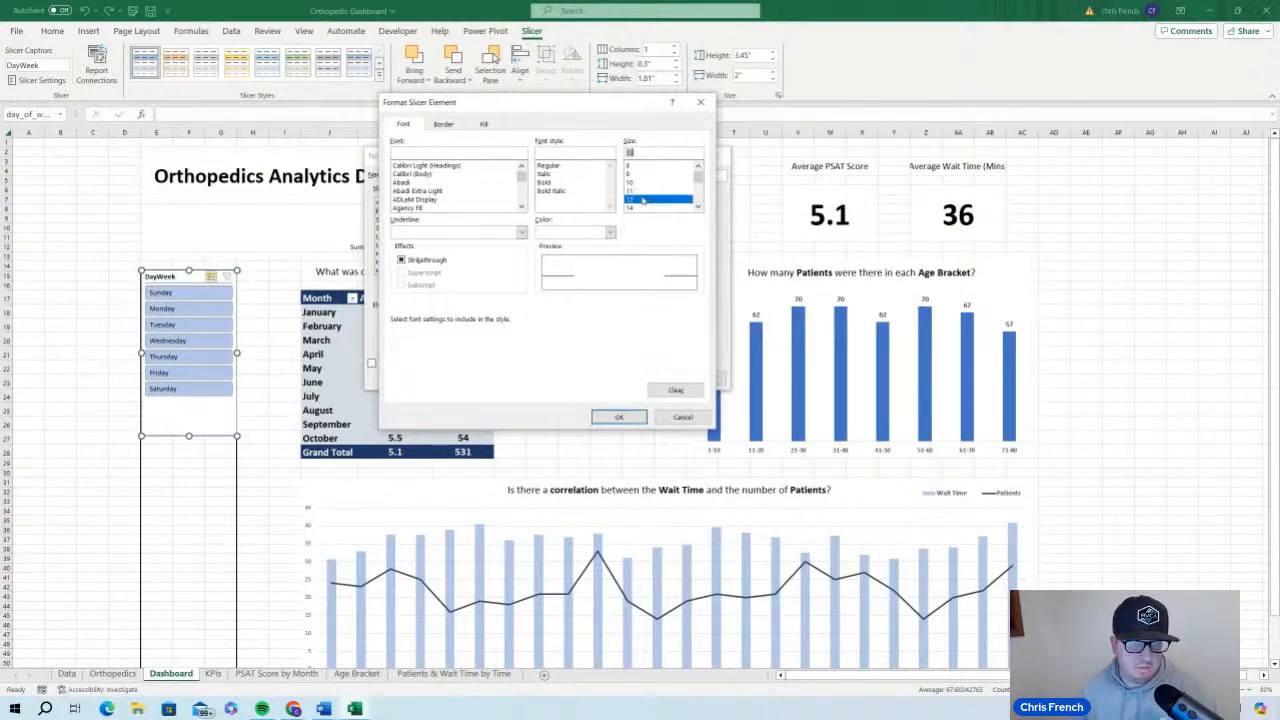
click(572, 185)
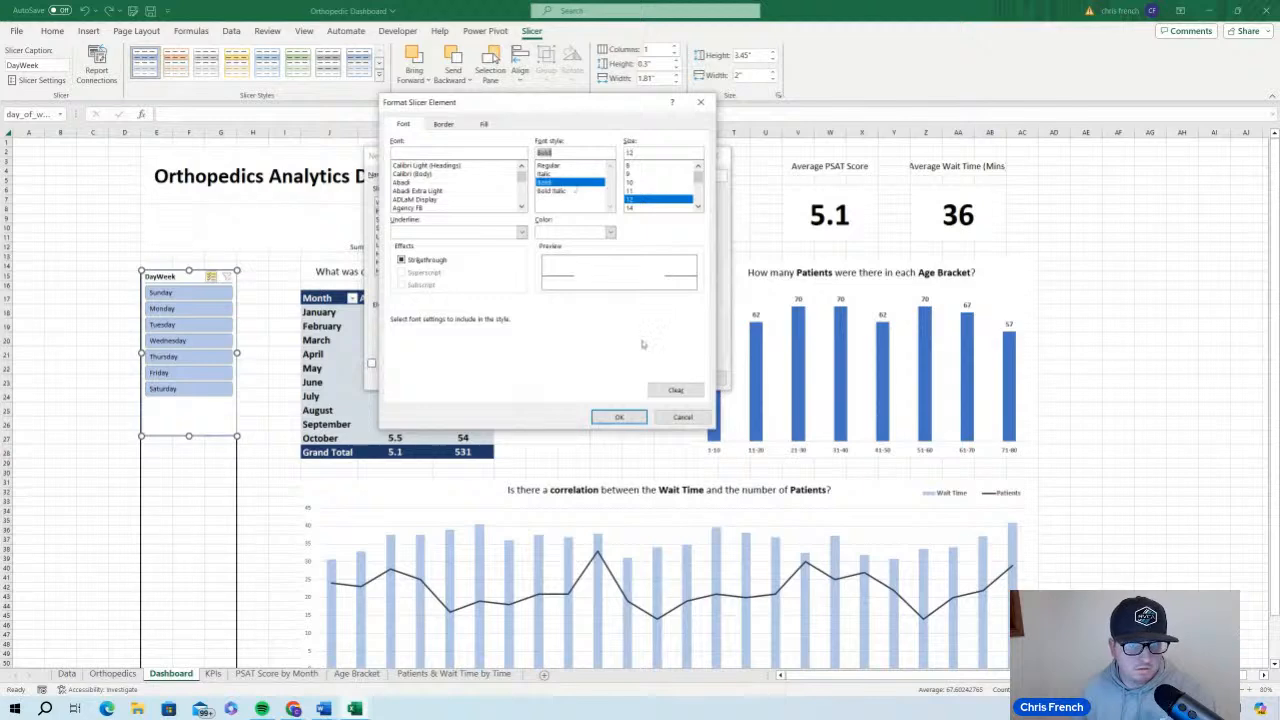
click(618, 417)
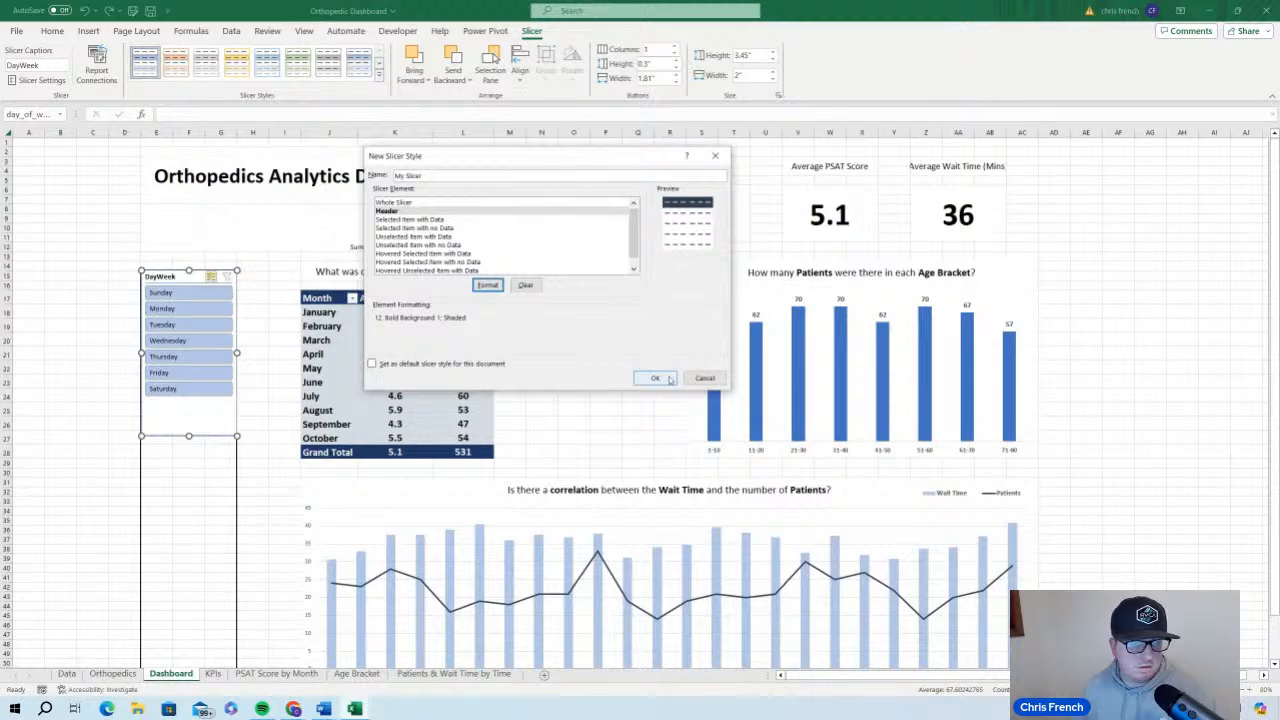
click(670, 379)
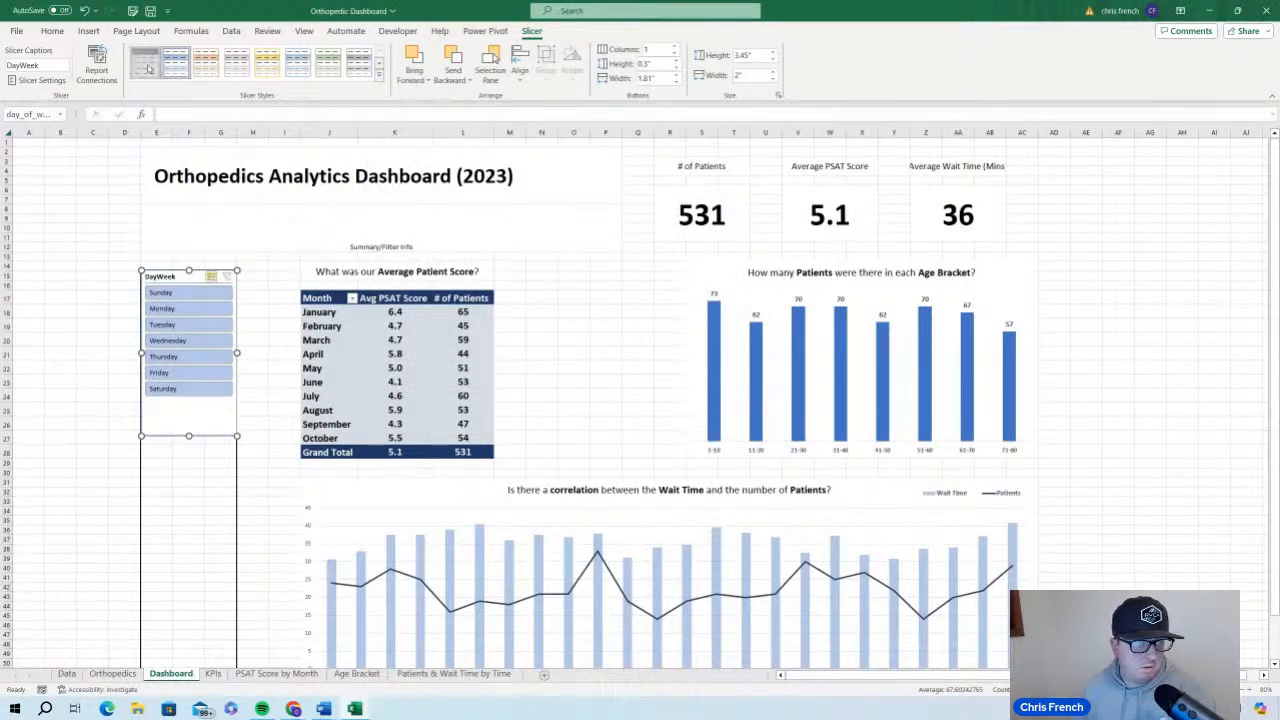
click(148, 68)
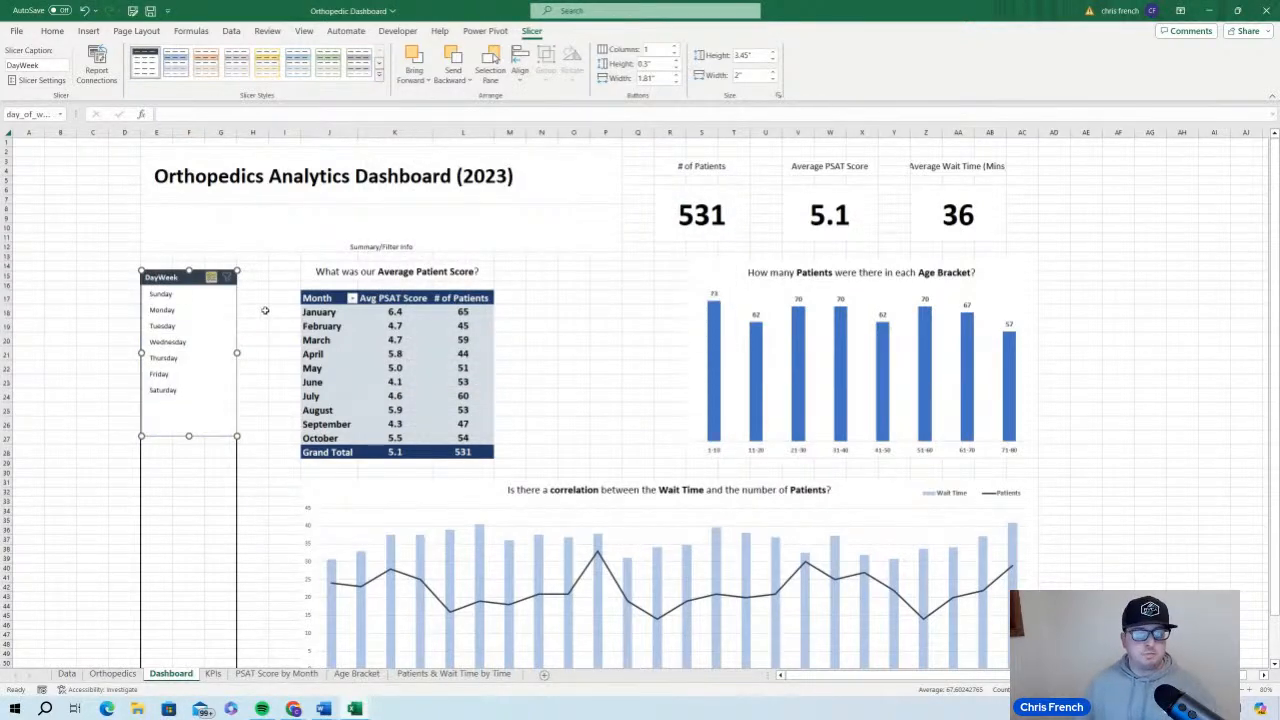
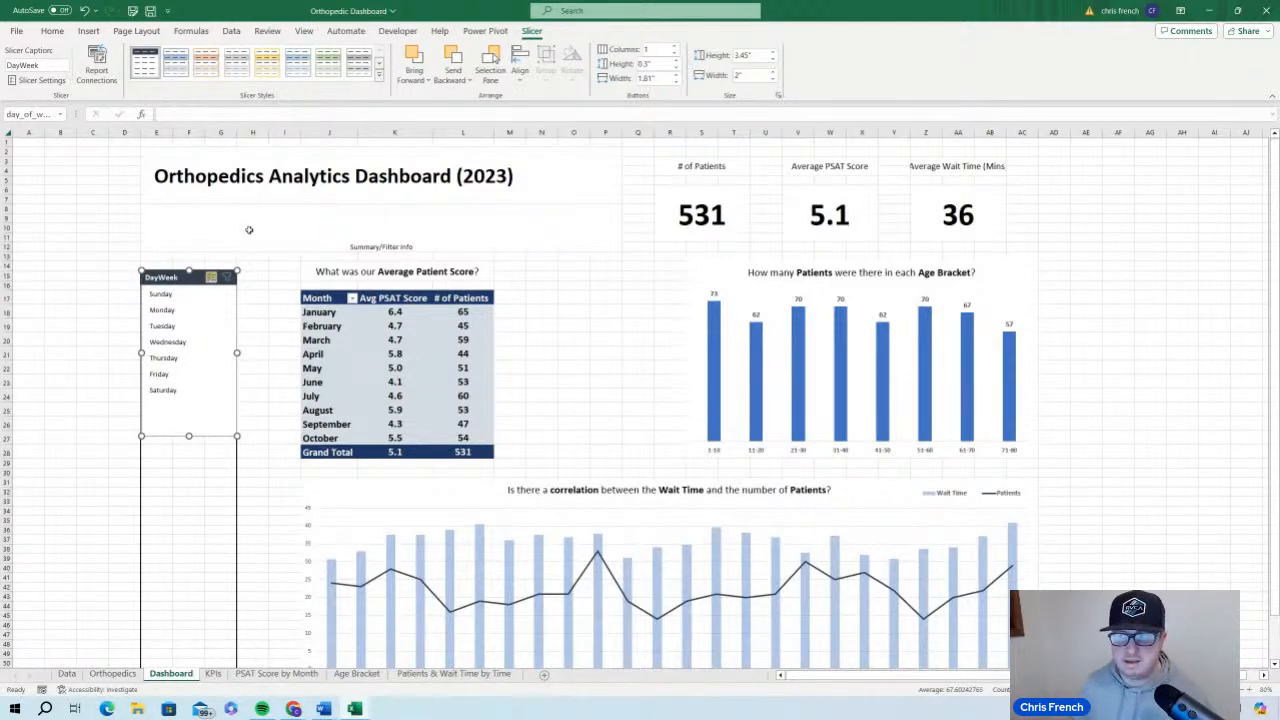
Modify the My Slicer style so that selected items with data have a solid blue fill
right_click(152, 66)
click(185, 78)
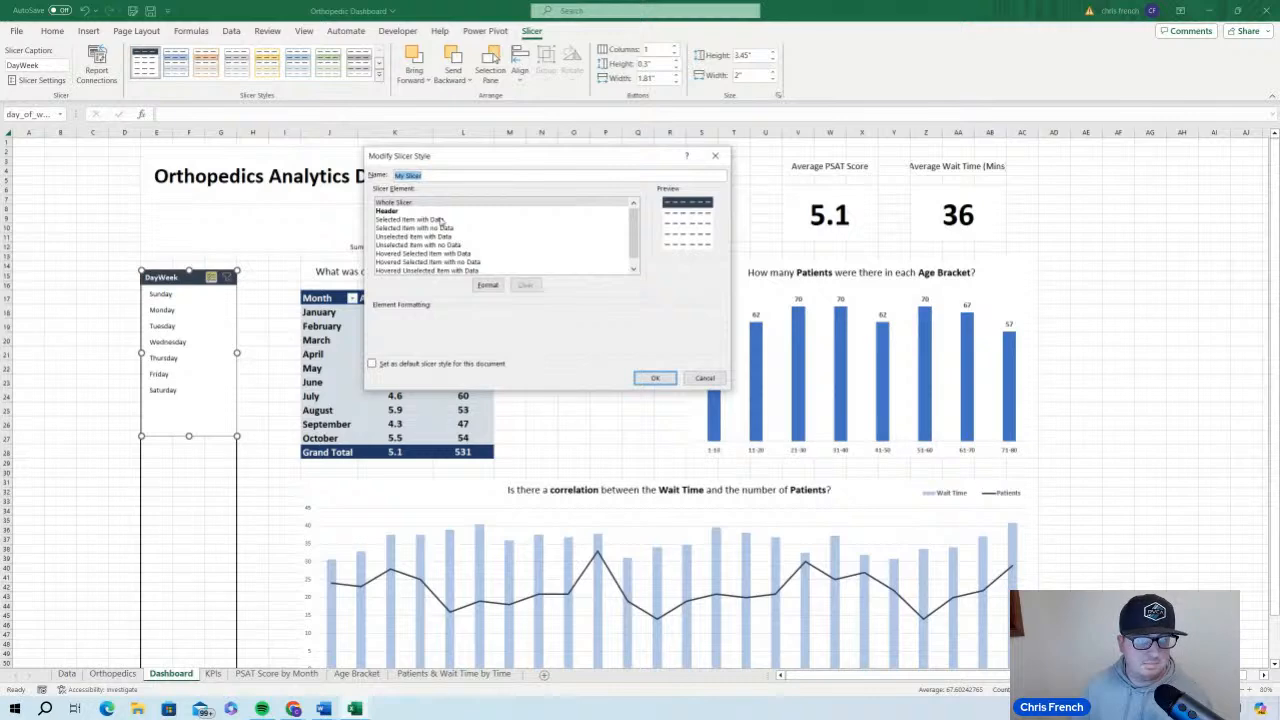
click(441, 220)
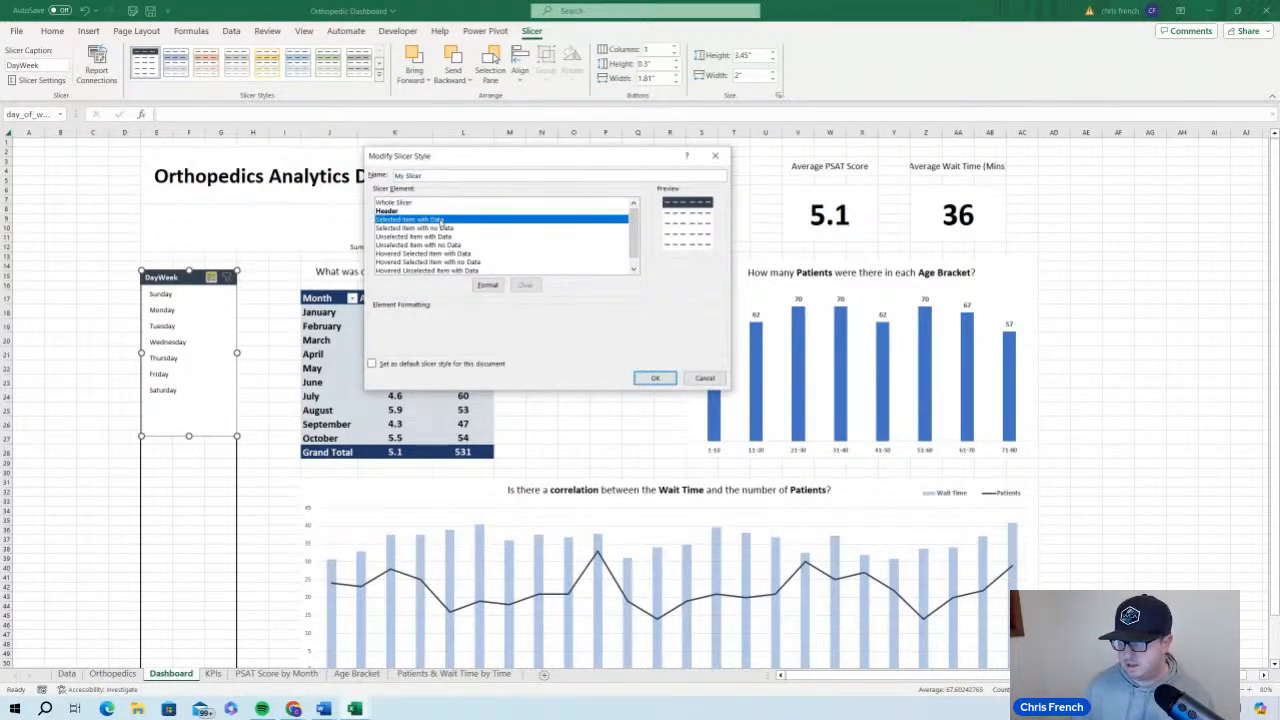
click(487, 285)
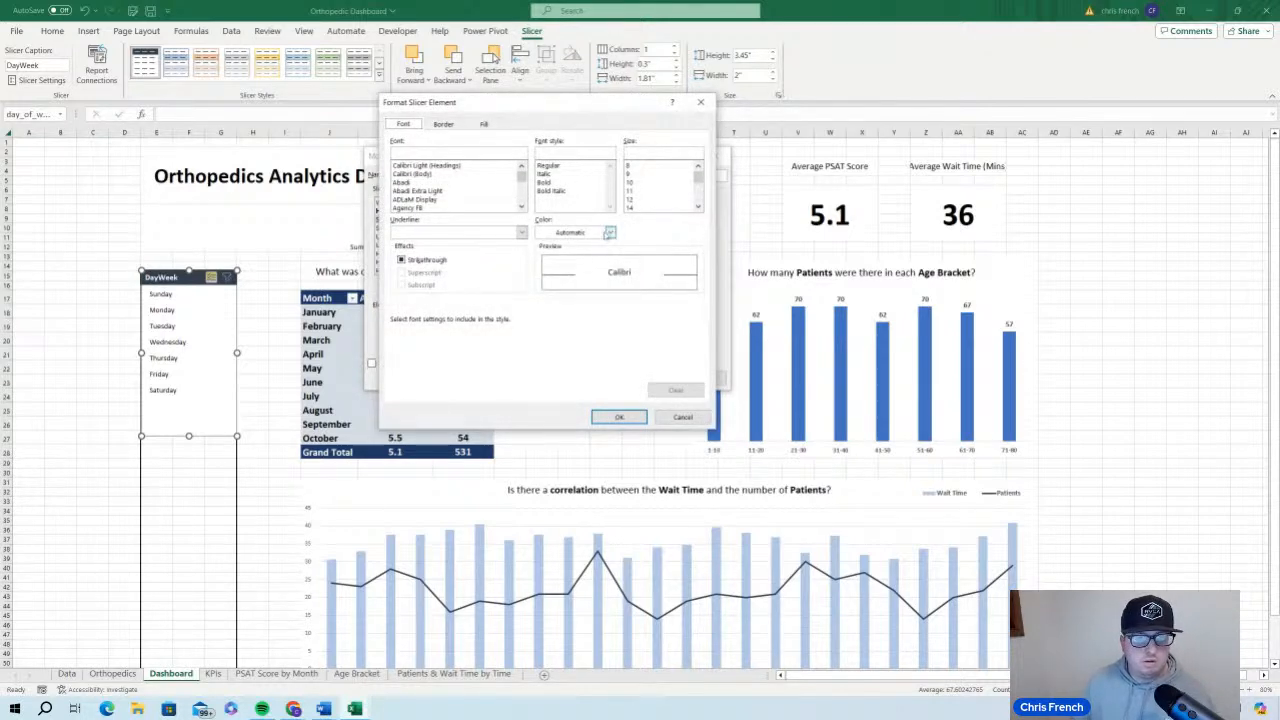
click(609, 232)
click(598, 257)
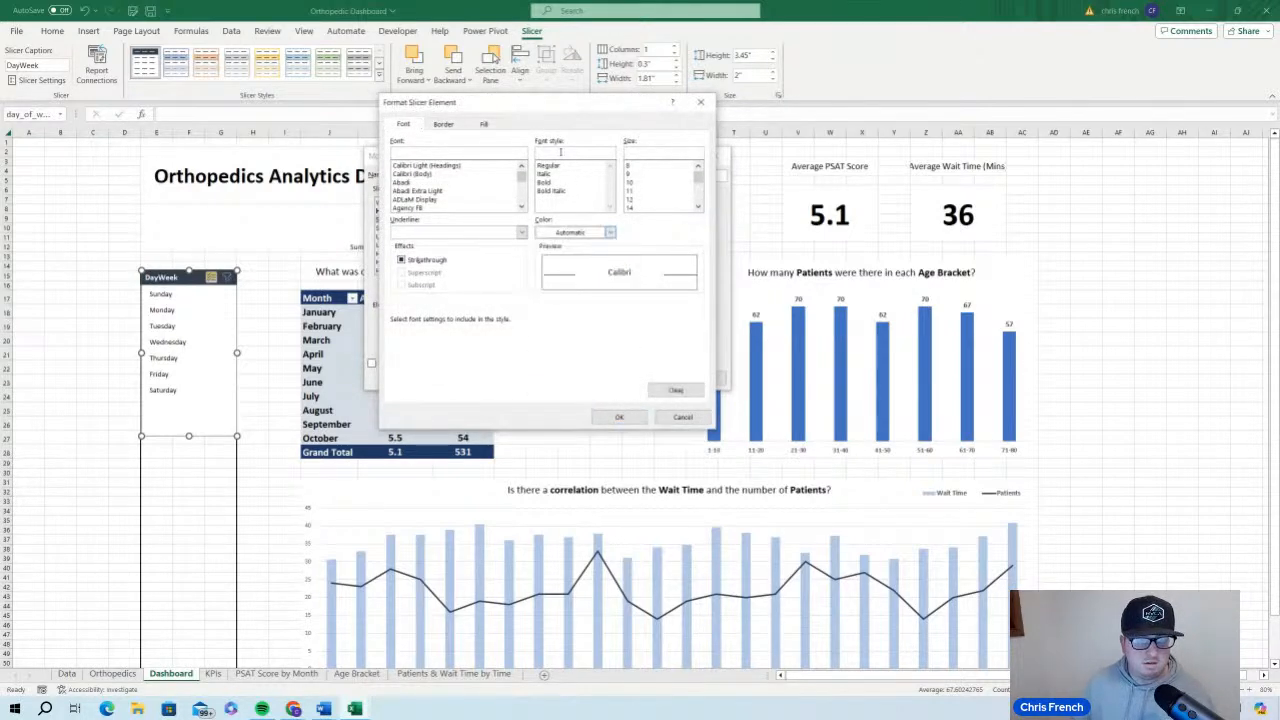
click(477, 124)
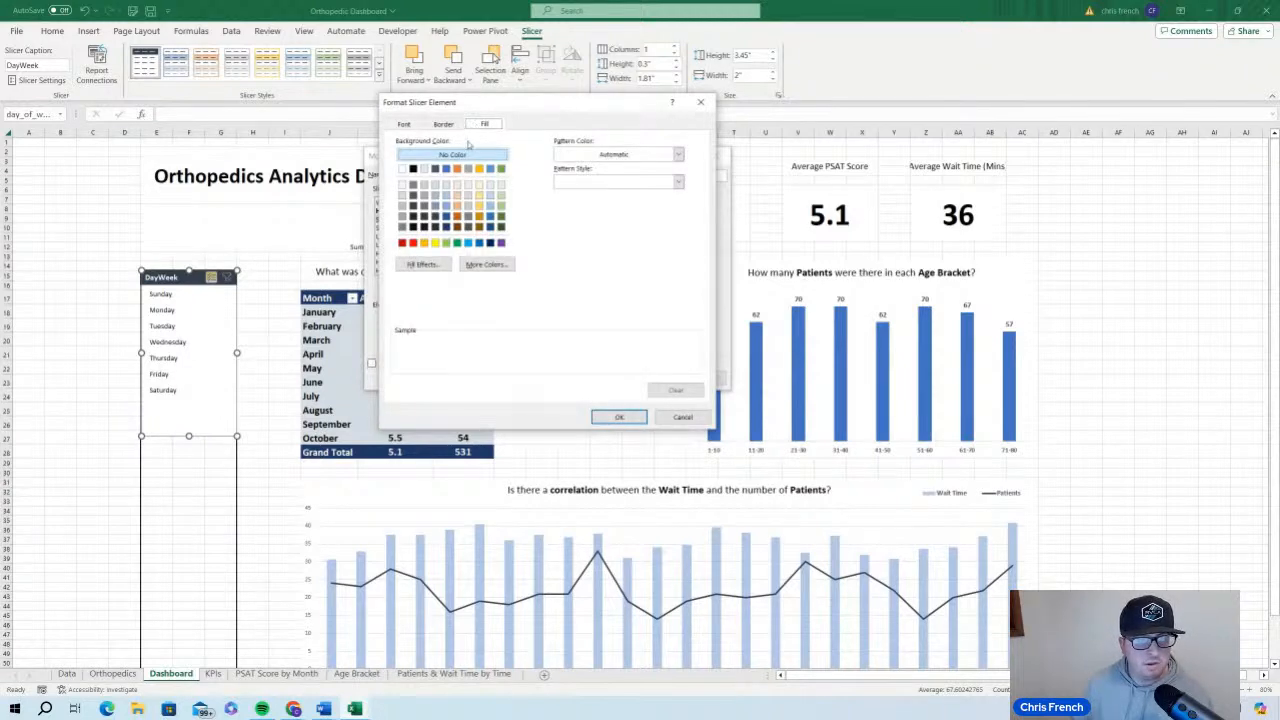
click(446, 168)
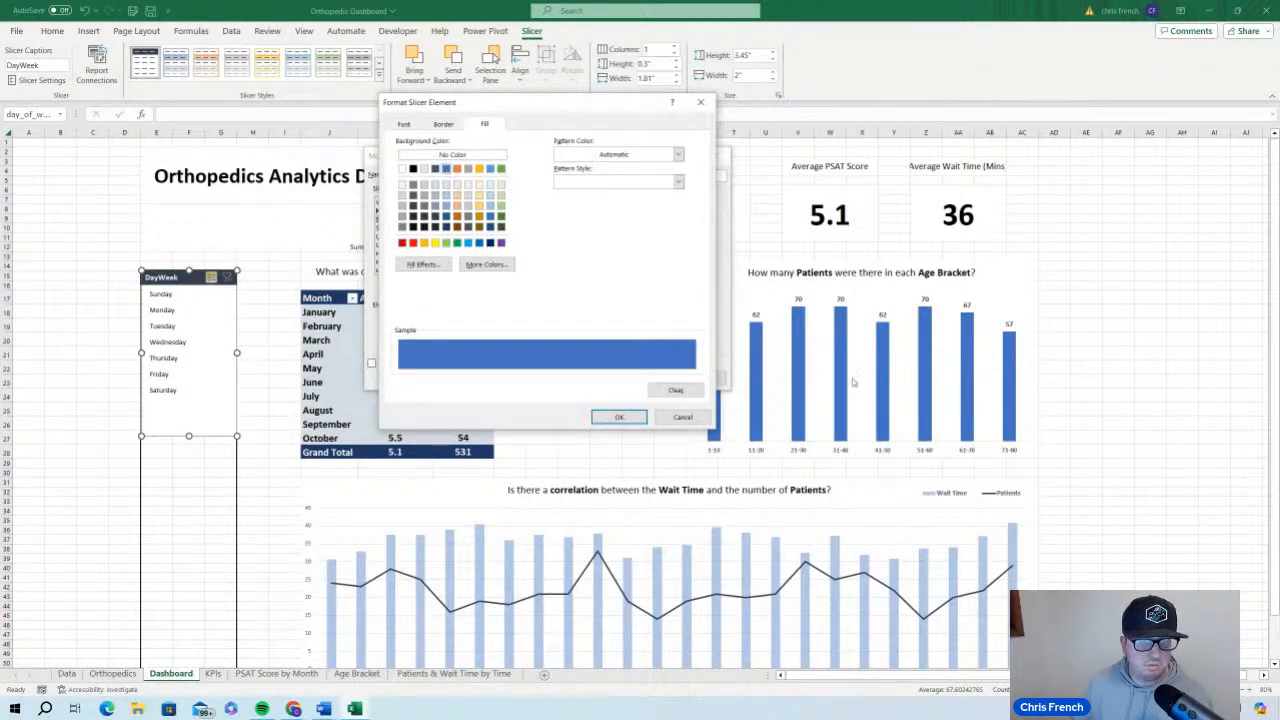
click(619, 417)
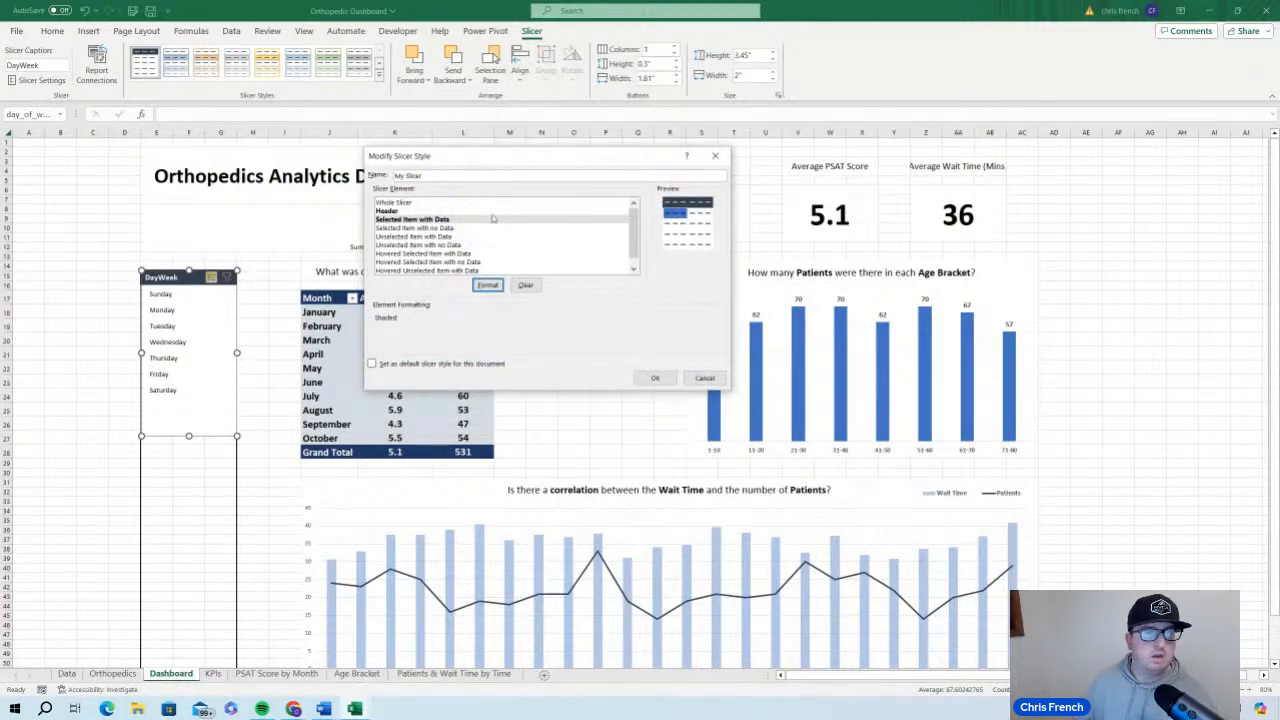
Give unselected items with data a light blue fill, apply the style, and test it by toggling Tuesday off and on
click(467, 238)
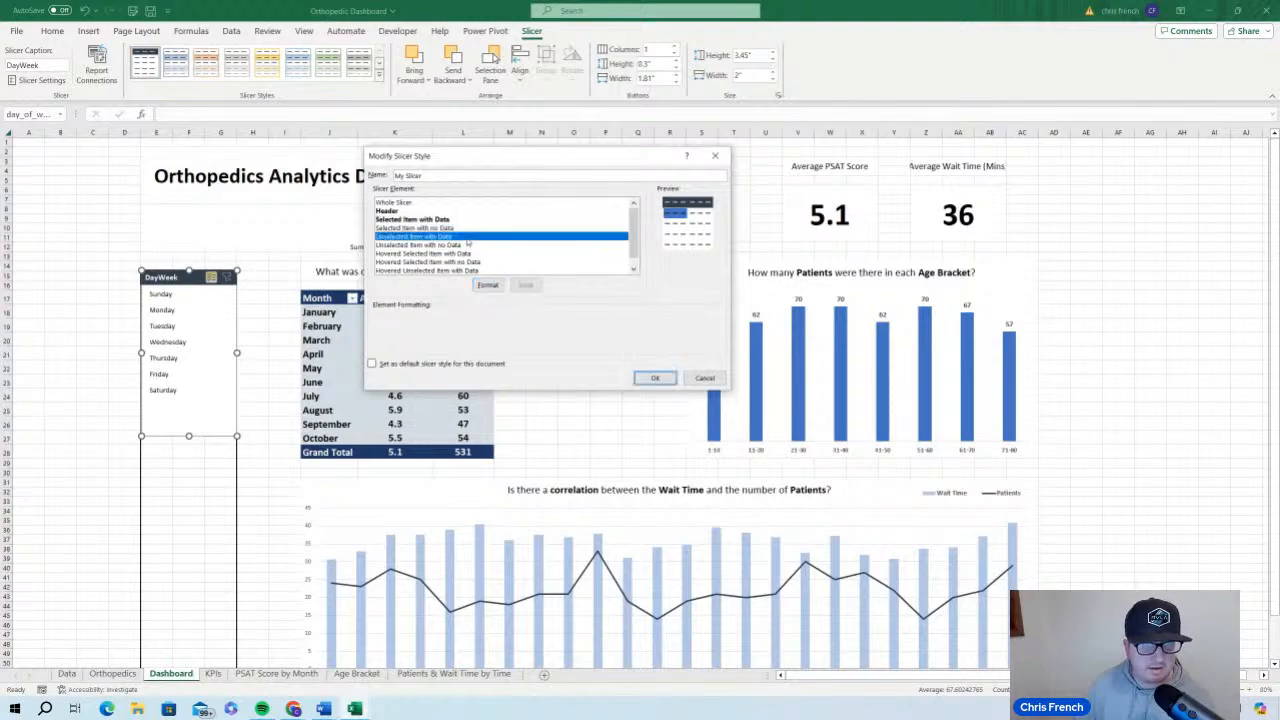
click(489, 285)
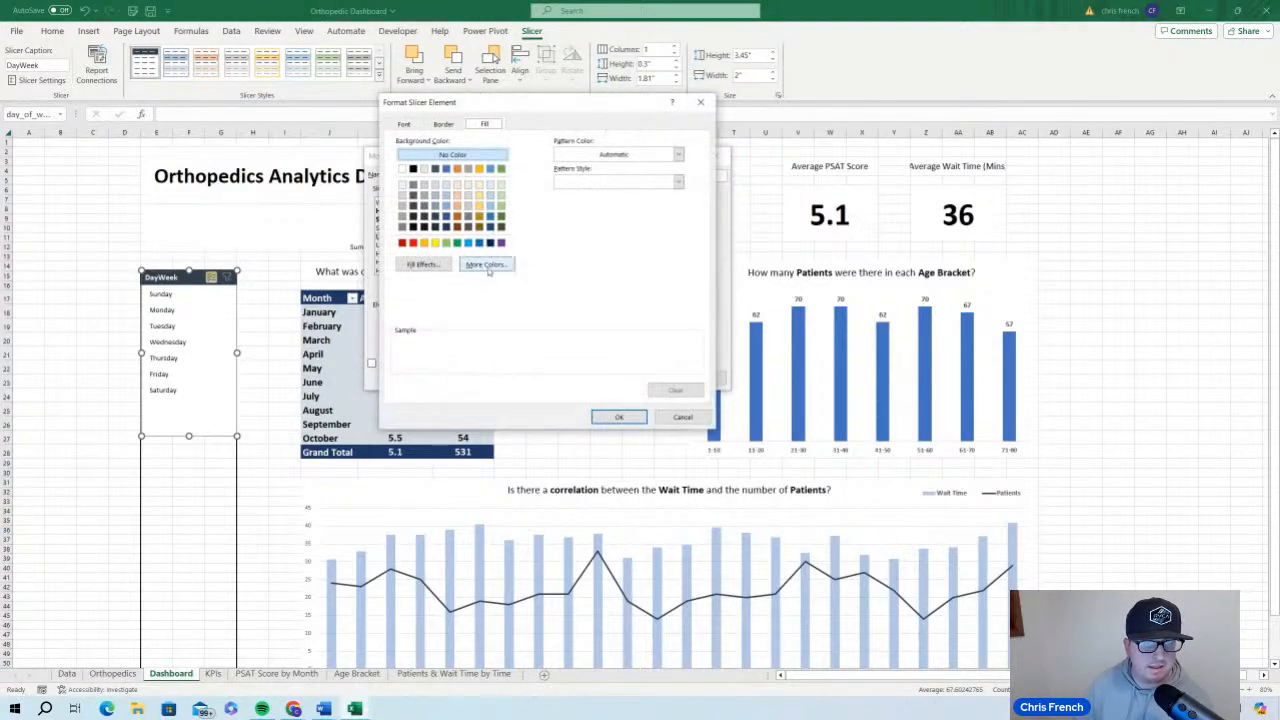
click(448, 189)
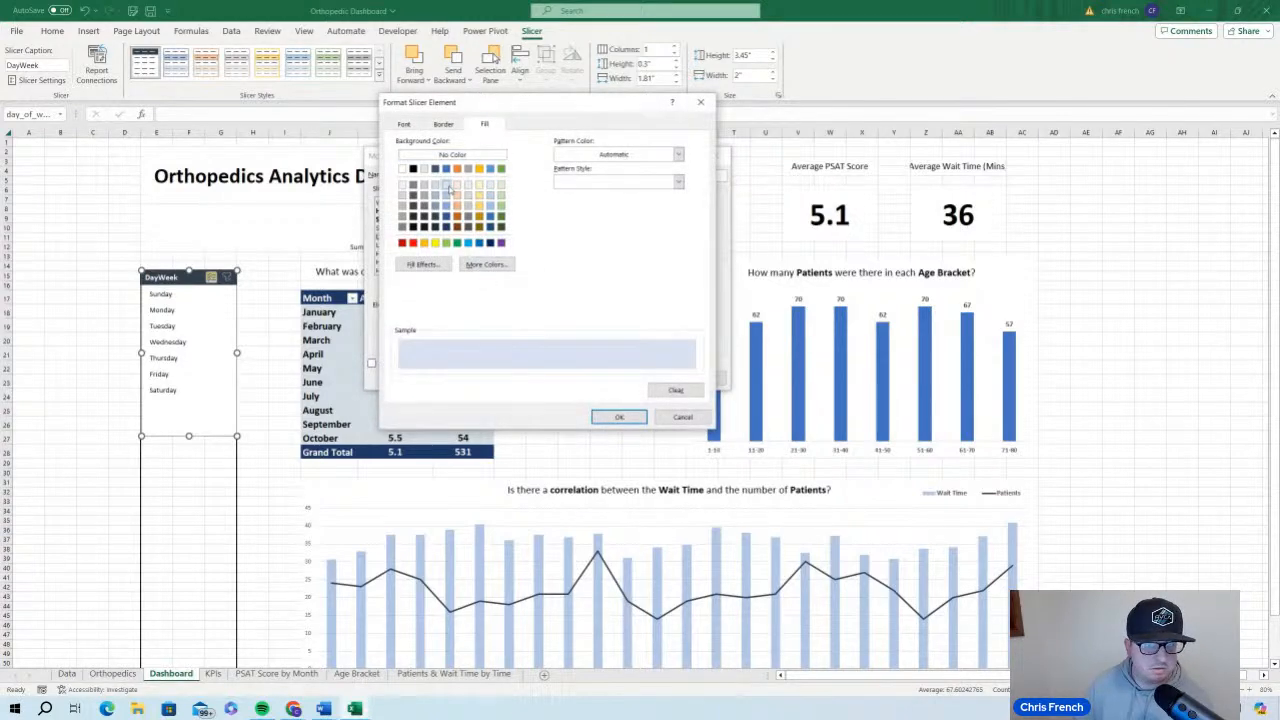
click(621, 417)
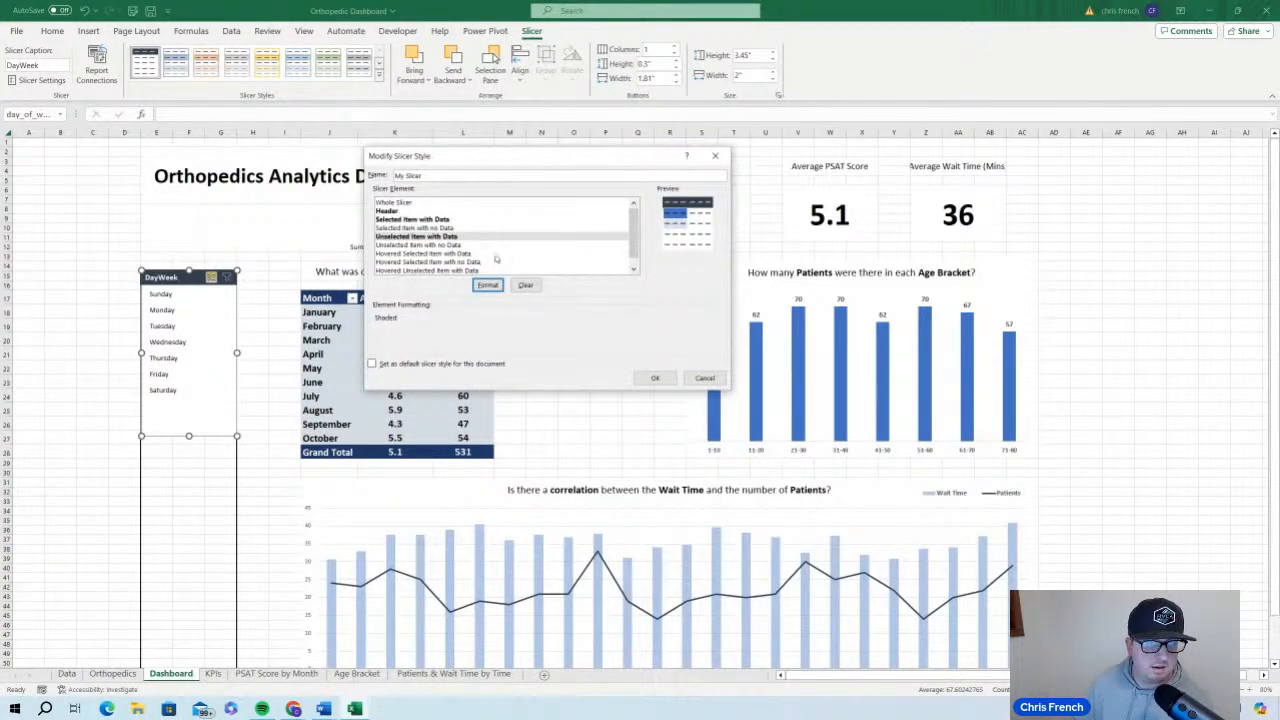
click(655, 378)
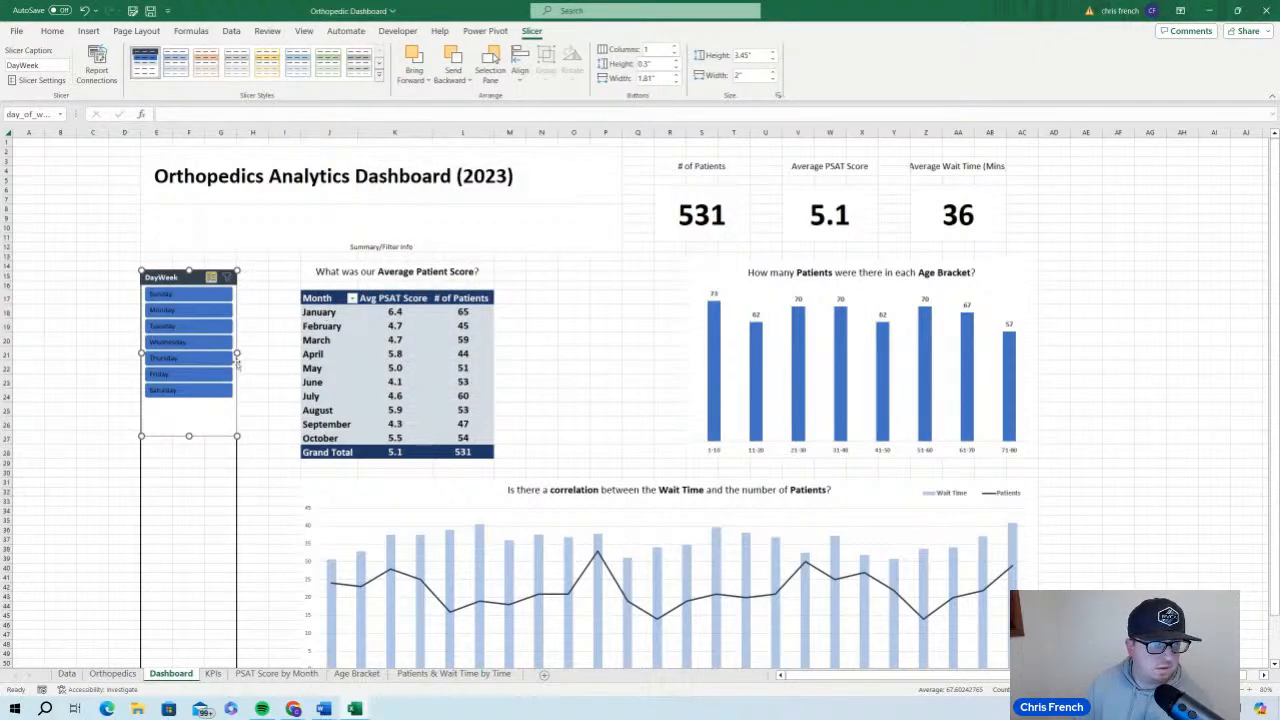
click(195, 327)
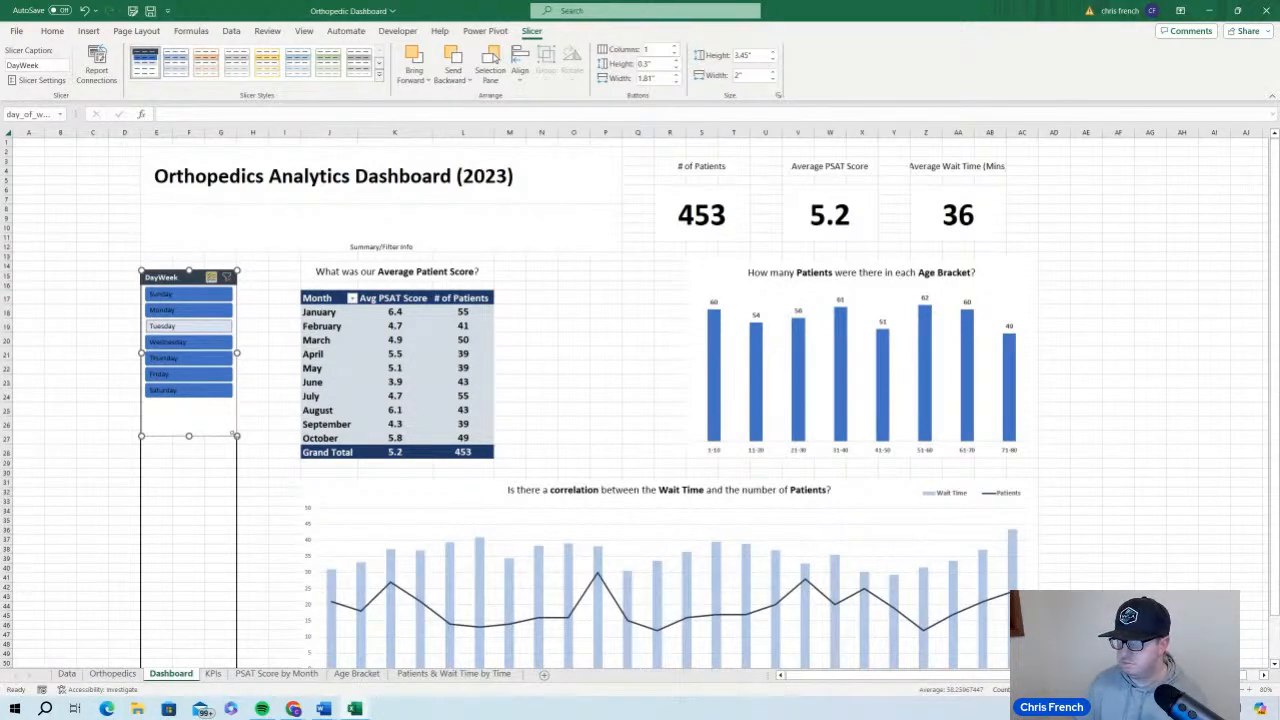
click(200, 326)
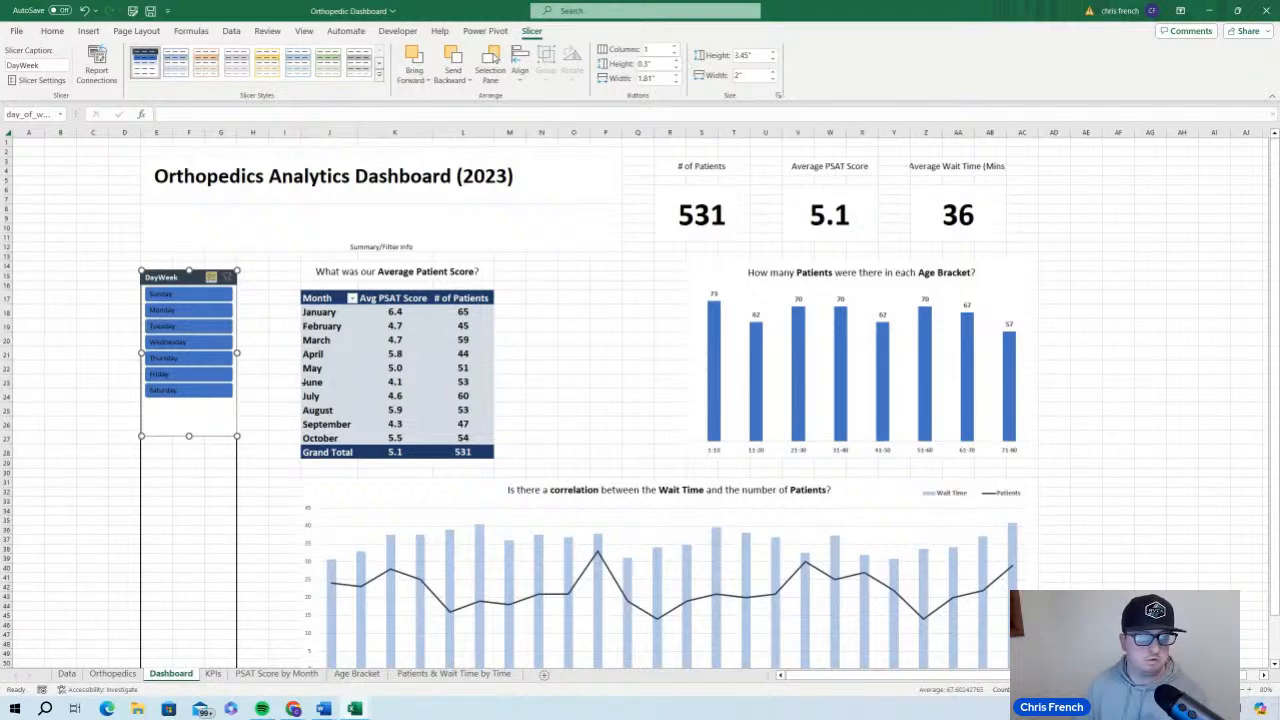
Modify the My Slicer style again, changing the fill of selected items with data to light blue
right_click(147, 62)
click(182, 73)
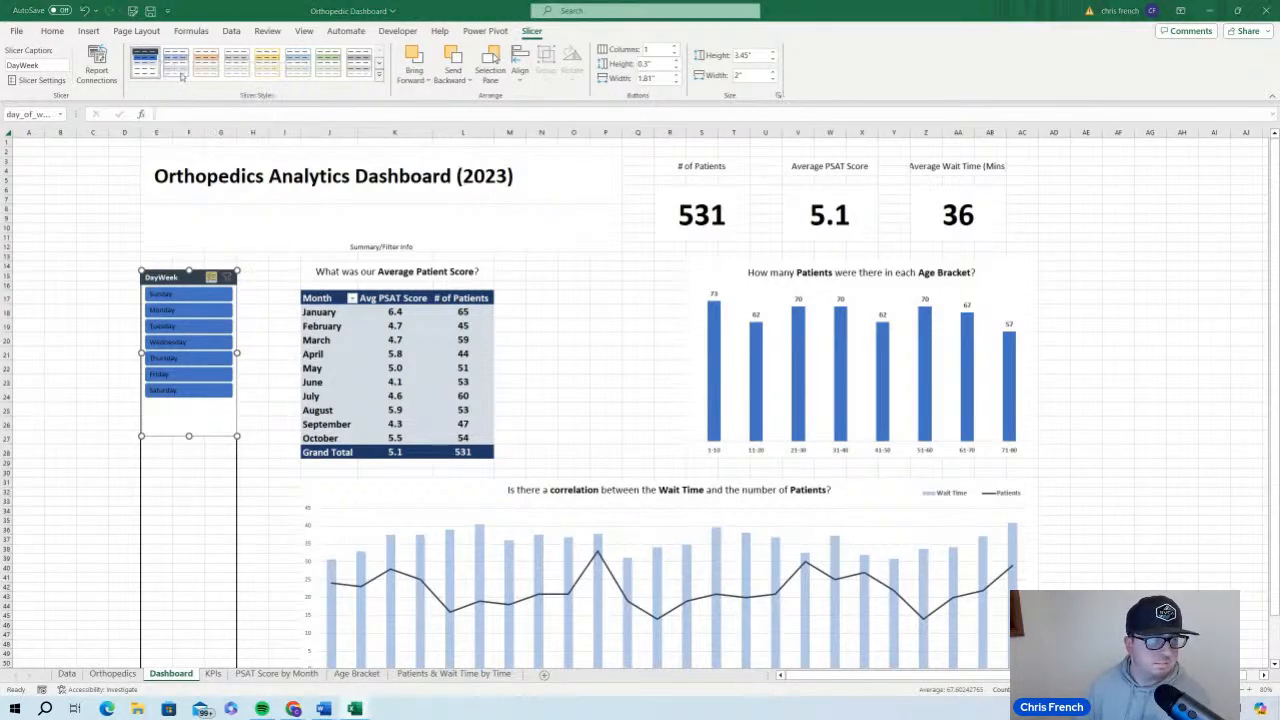
click(419, 220)
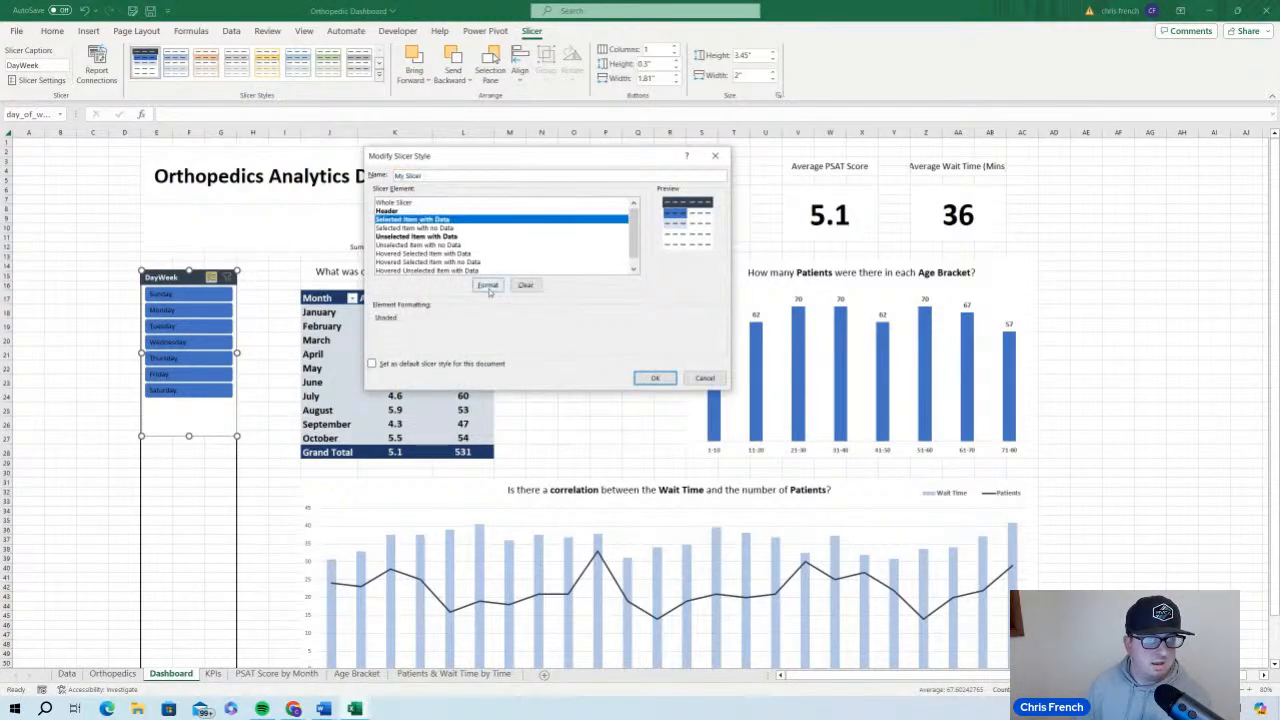
click(488, 286)
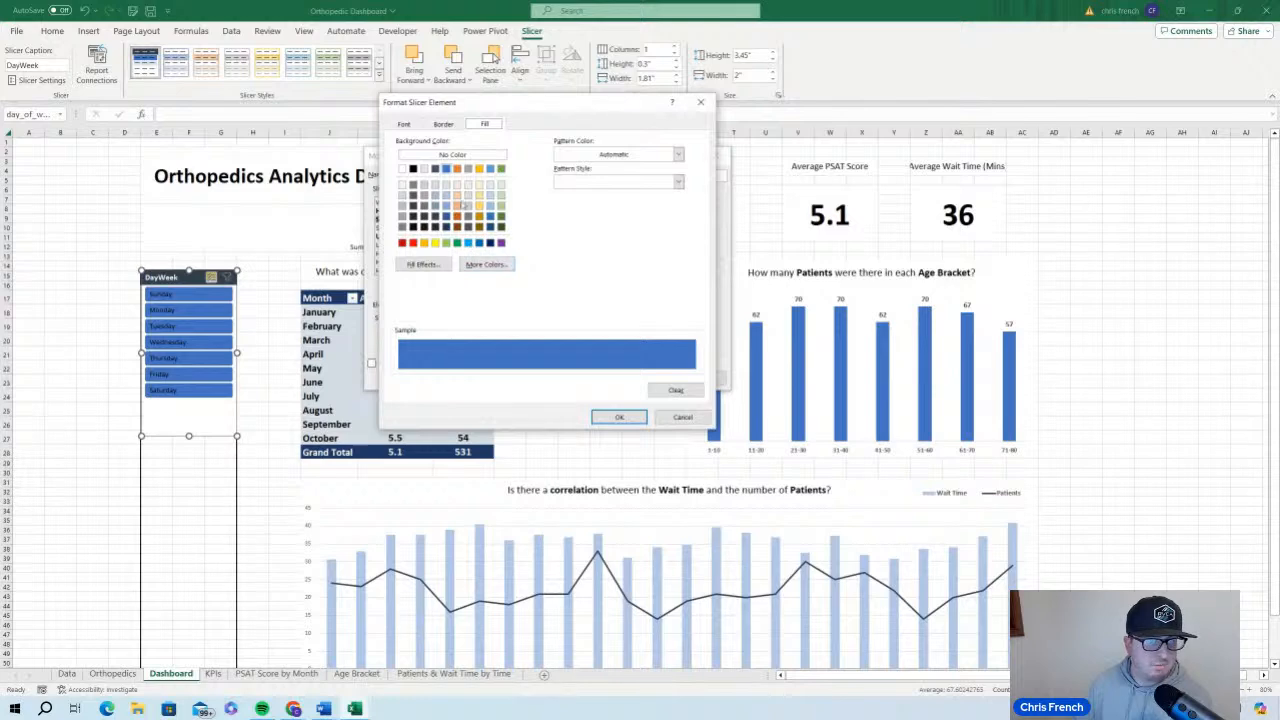
click(449, 193)
click(618, 417)
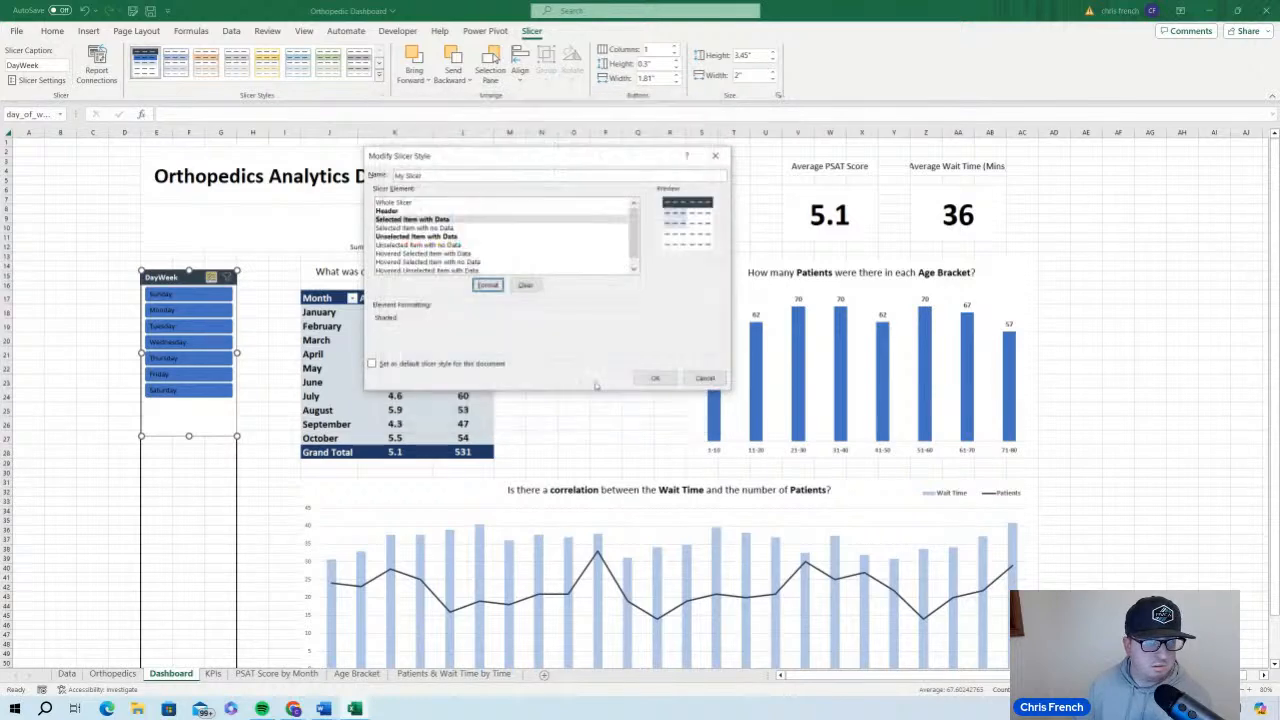
Change the fill of unselected items with data to solid blue and apply the slicer style
click(466, 240)
click(488, 286)
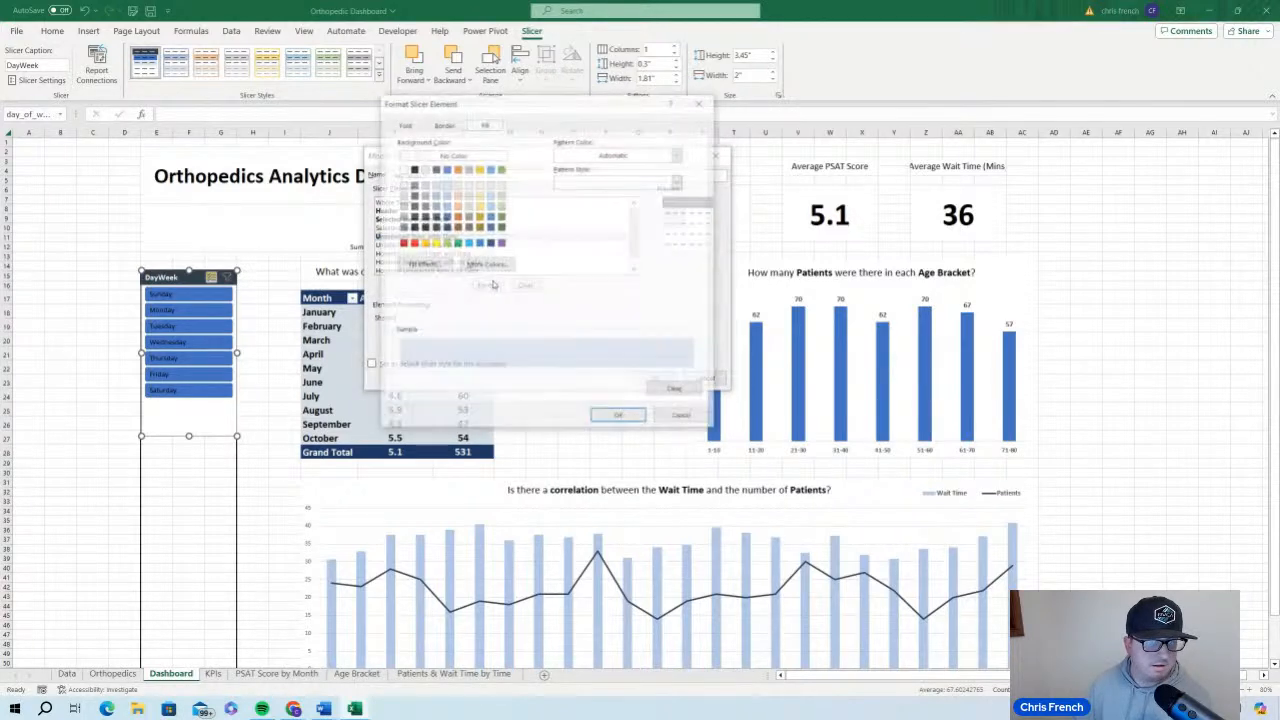
click(446, 169)
click(618, 417)
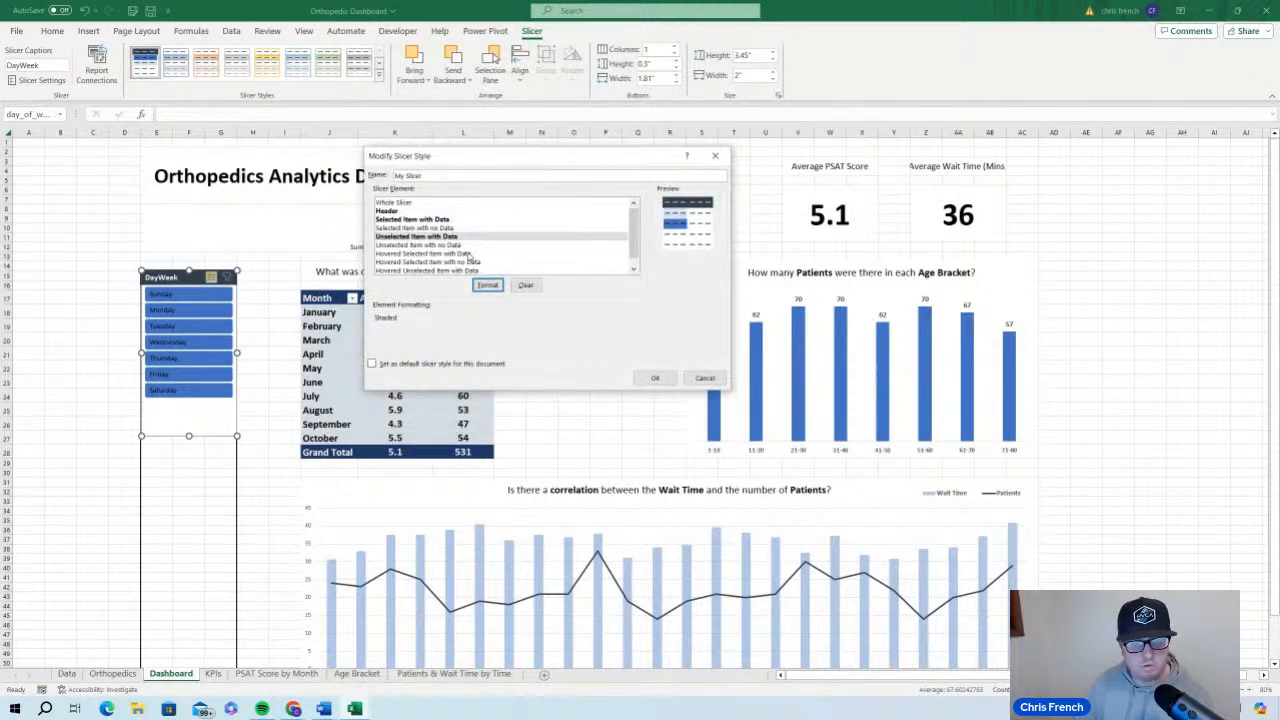
click(468, 254)
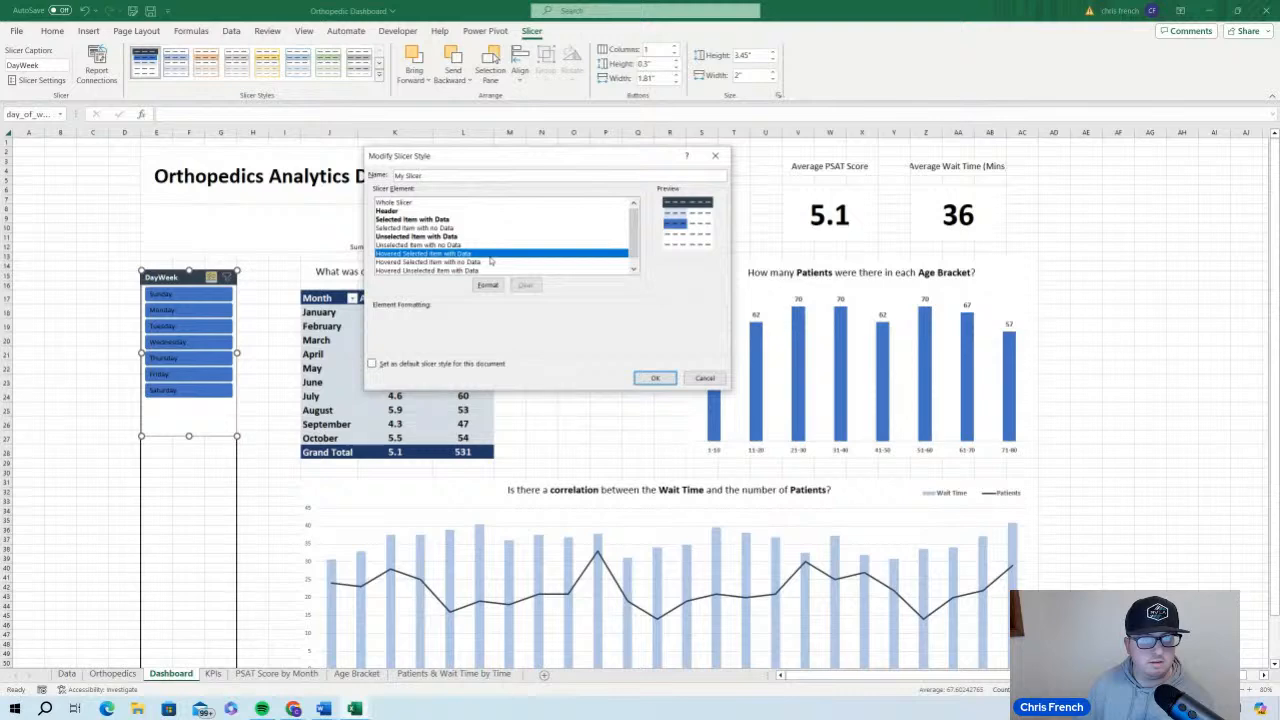
scroll(484, 270, down, 1)
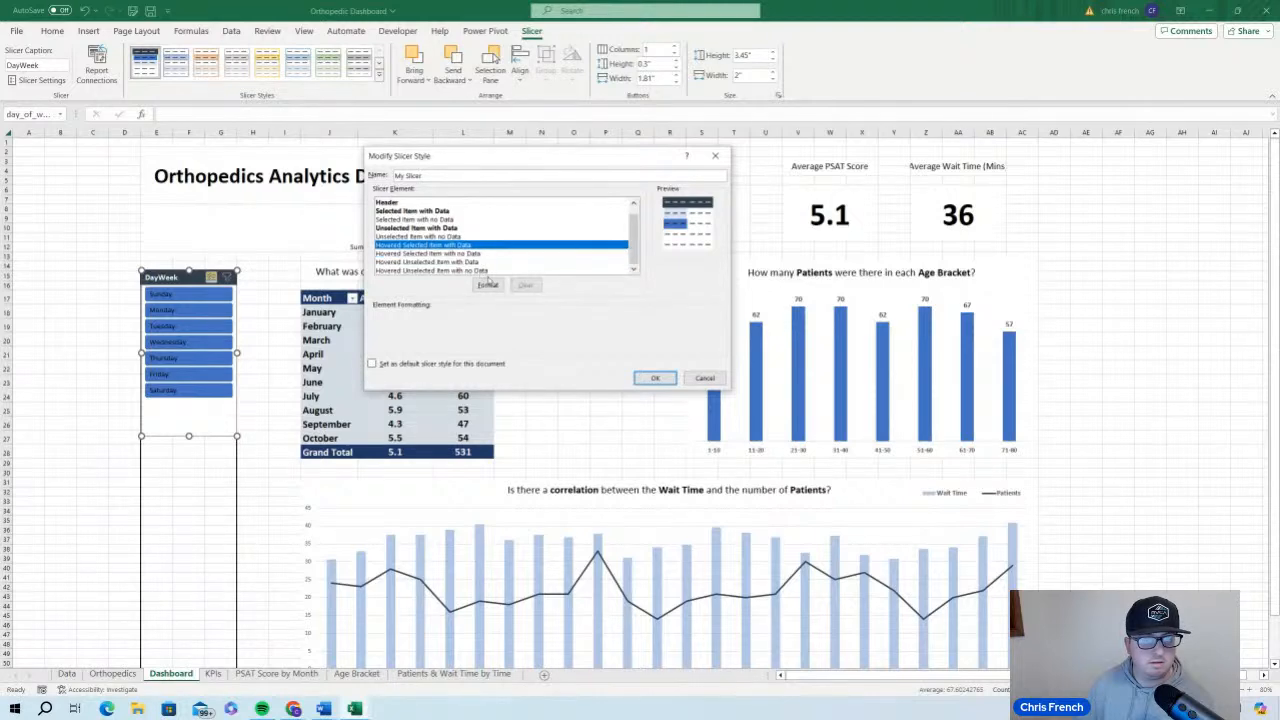
click(650, 378)
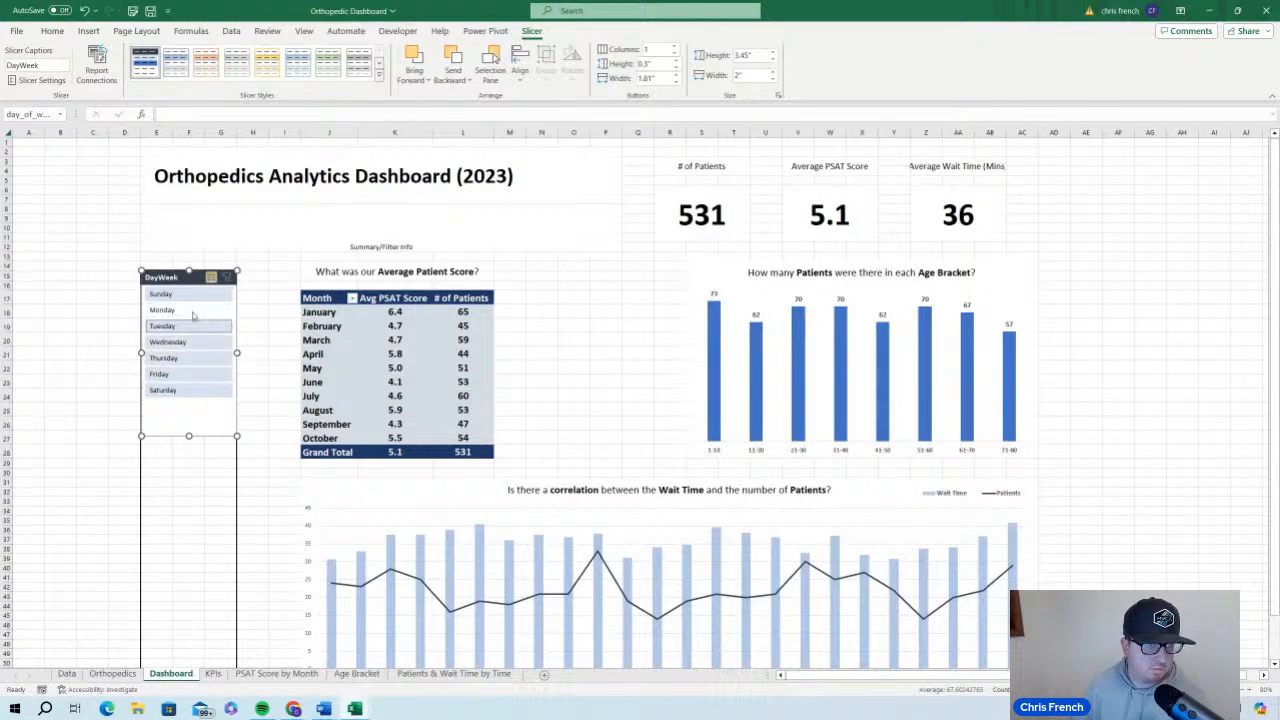
Set a solid blue fill for hovered unselected items with data in the My Slicer style and apply it
right_click(156, 62)
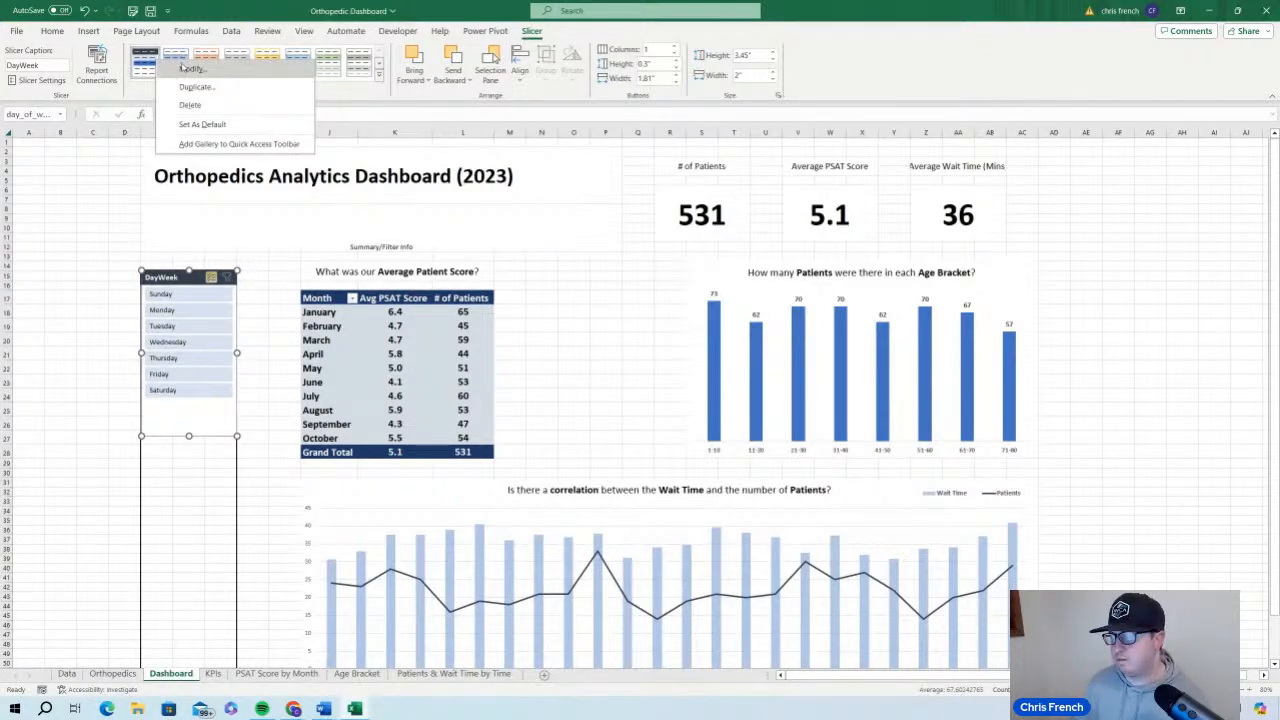
click(190, 68)
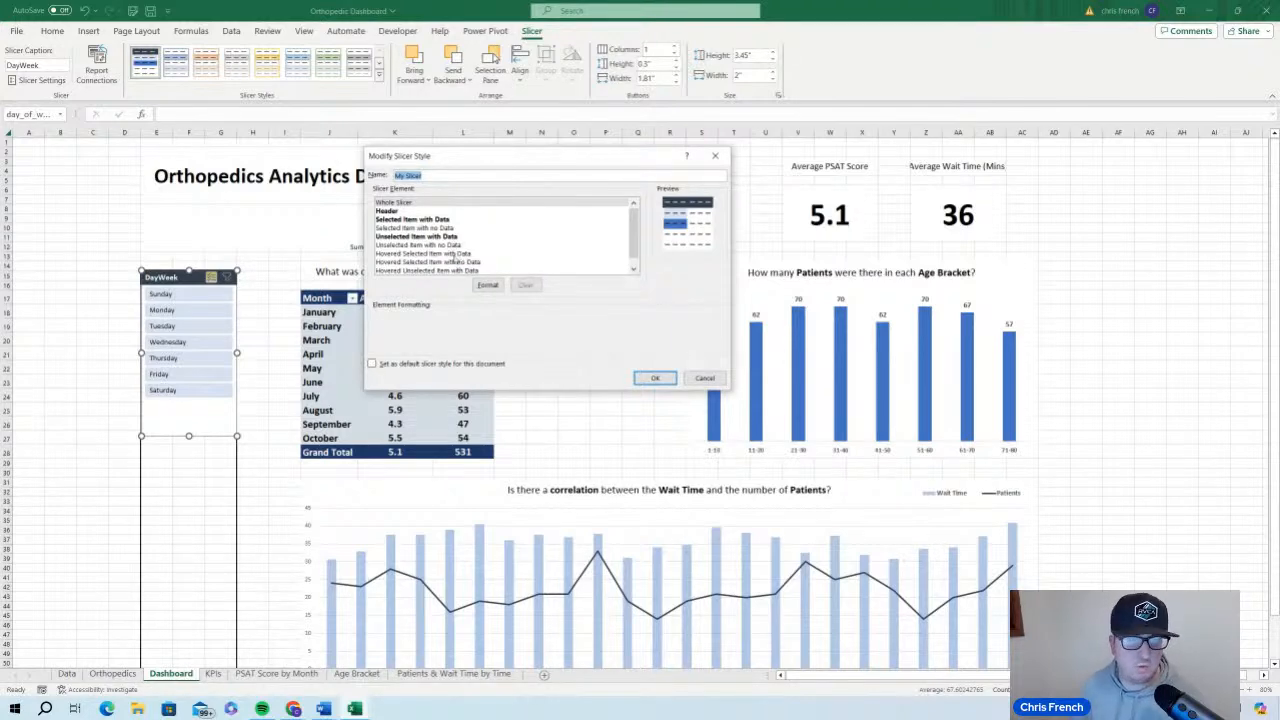
scroll(456, 257, down, 1)
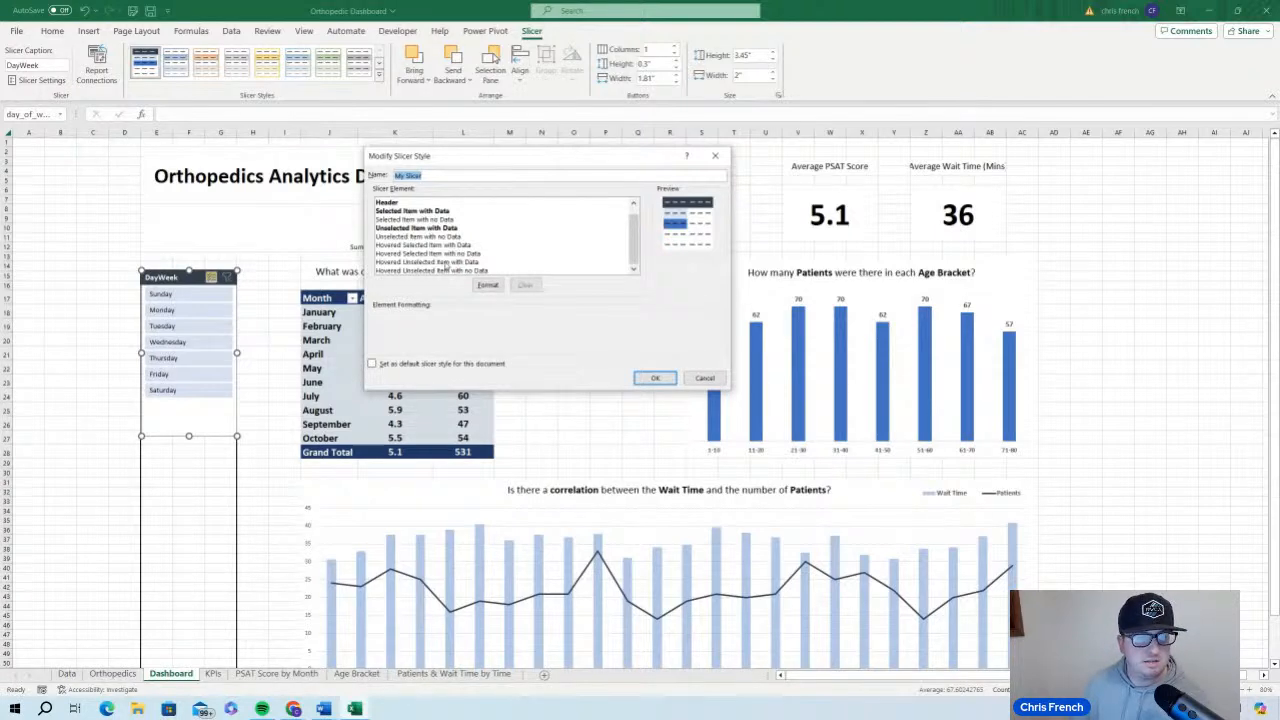
click(446, 262)
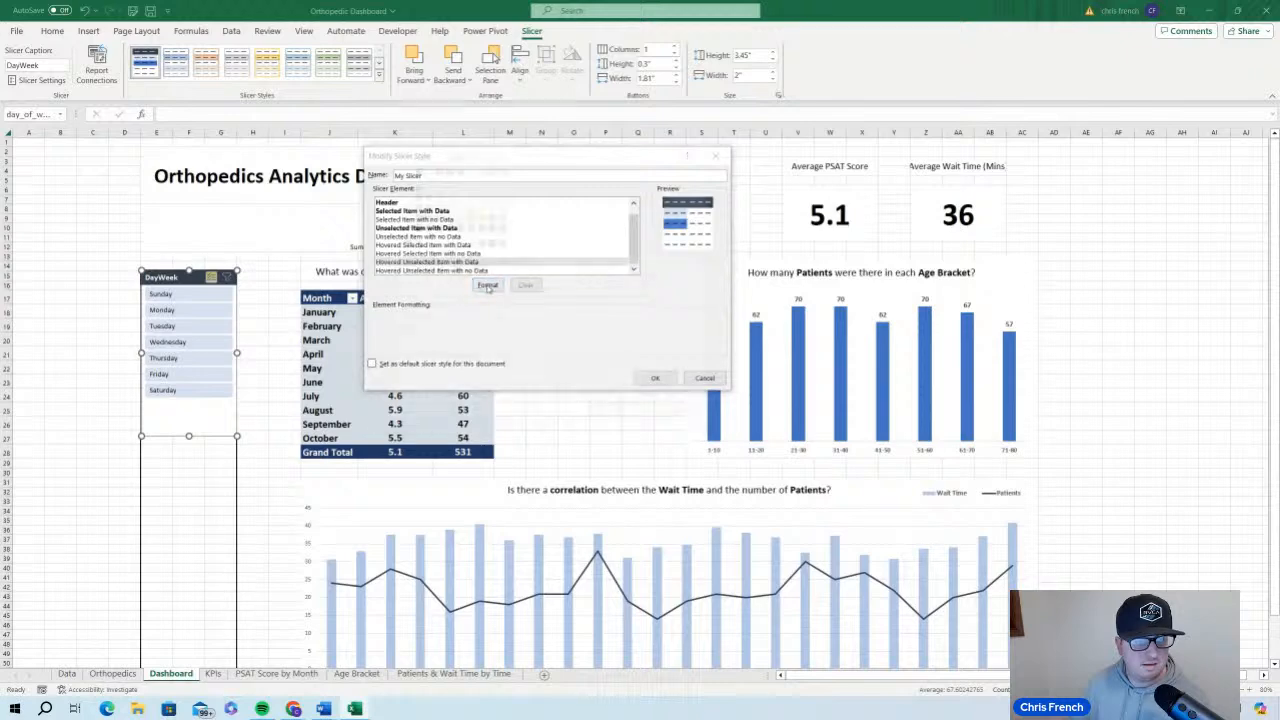
click(487, 286)
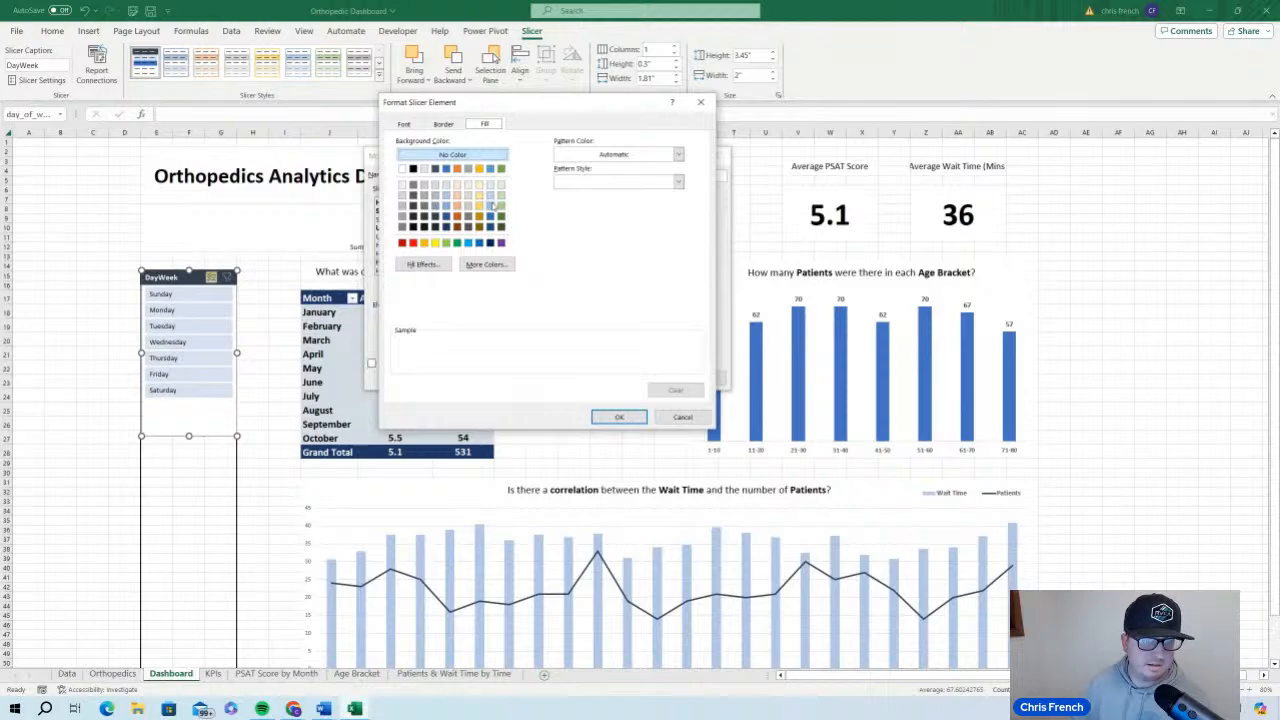
click(447, 169)
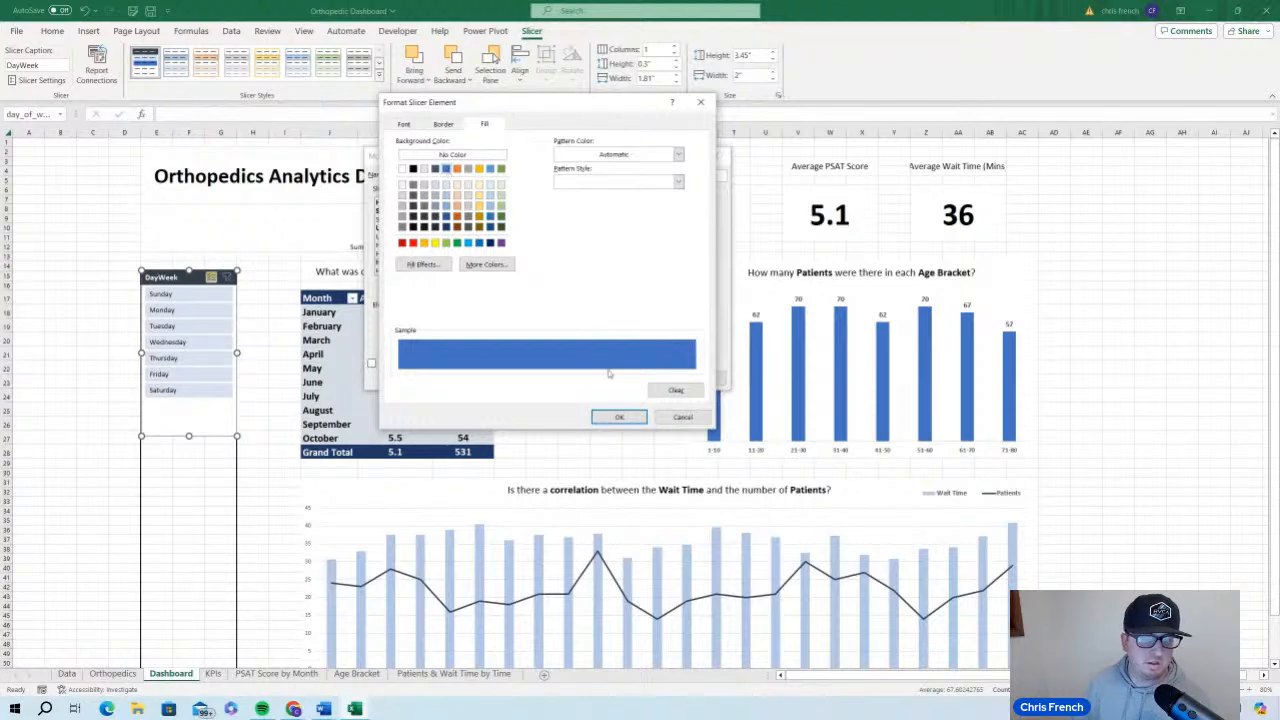
click(613, 417)
click(655, 377)
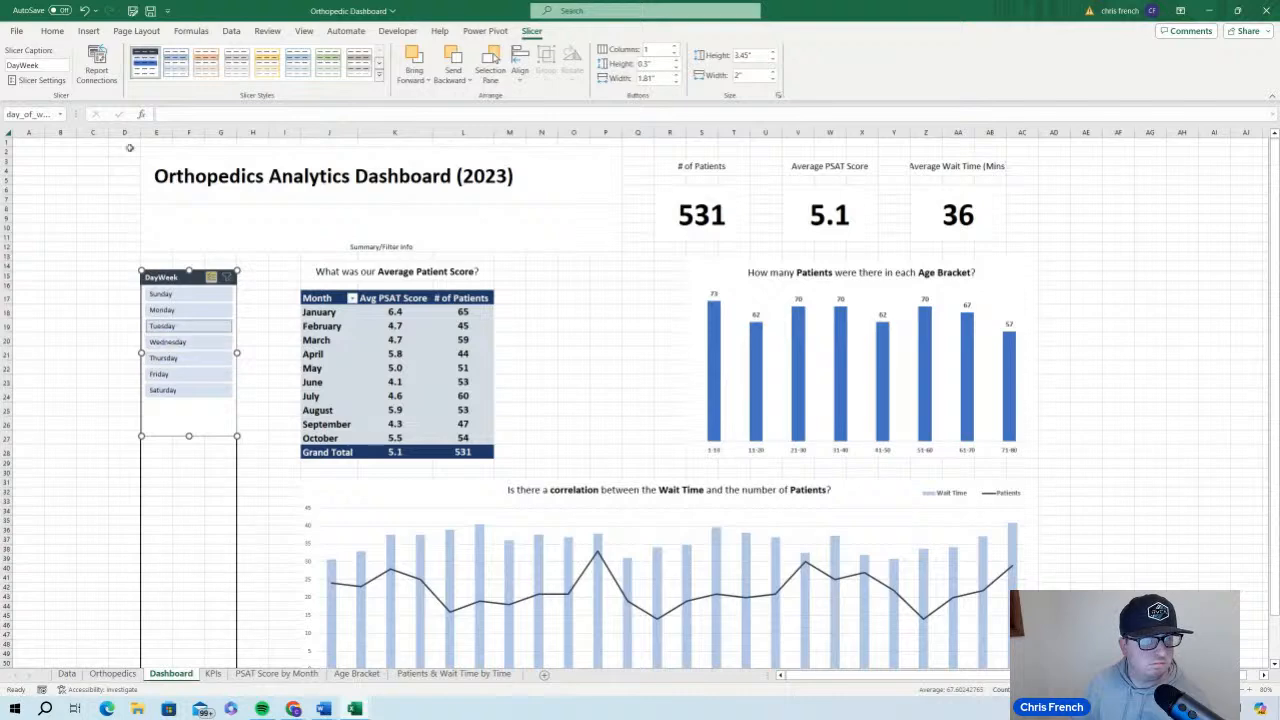
Set a solid blue fill for hovered selected items with data in My Slicer, then test it by deselecting Tuesday
right_click(145, 65)
click(199, 79)
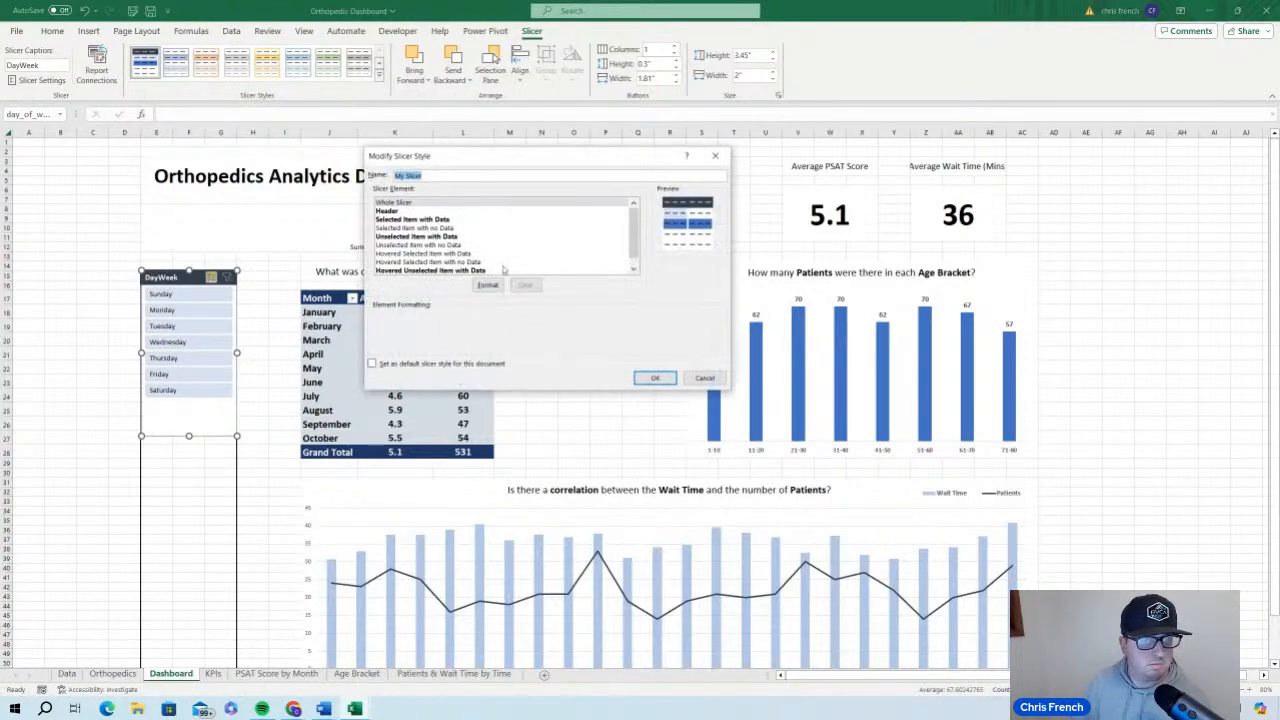
click(467, 254)
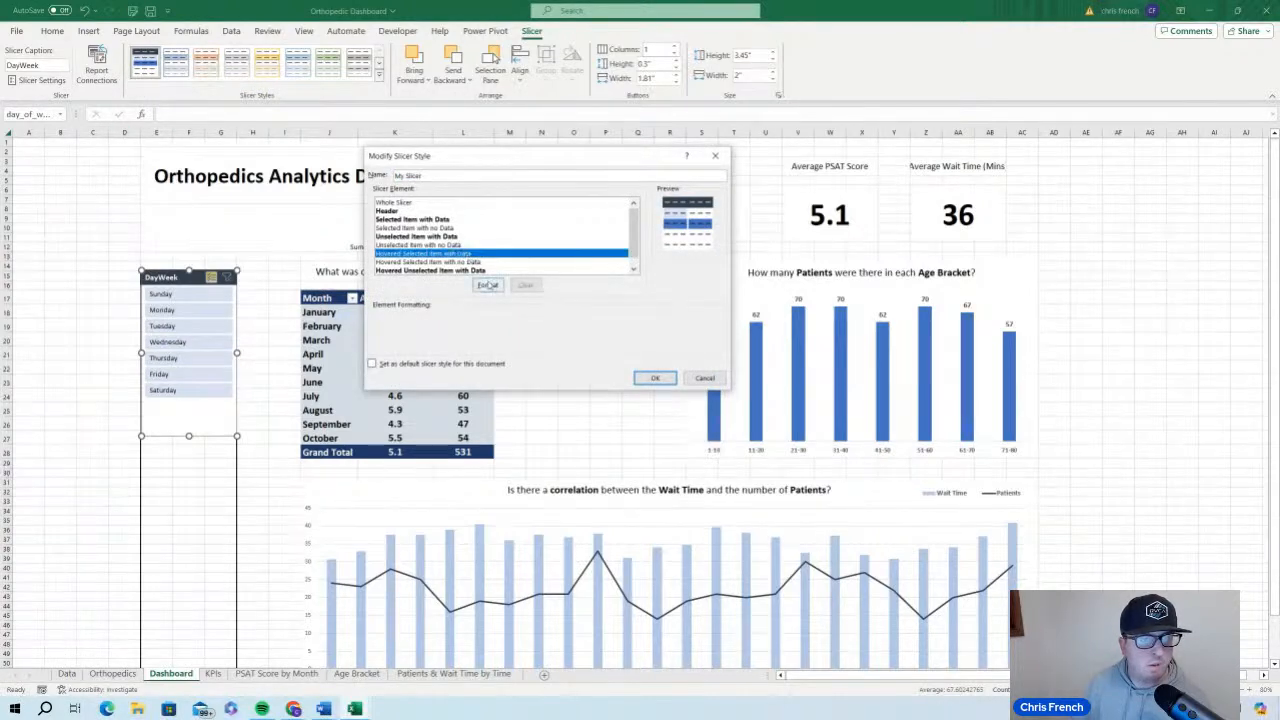
click(487, 285)
click(445, 169)
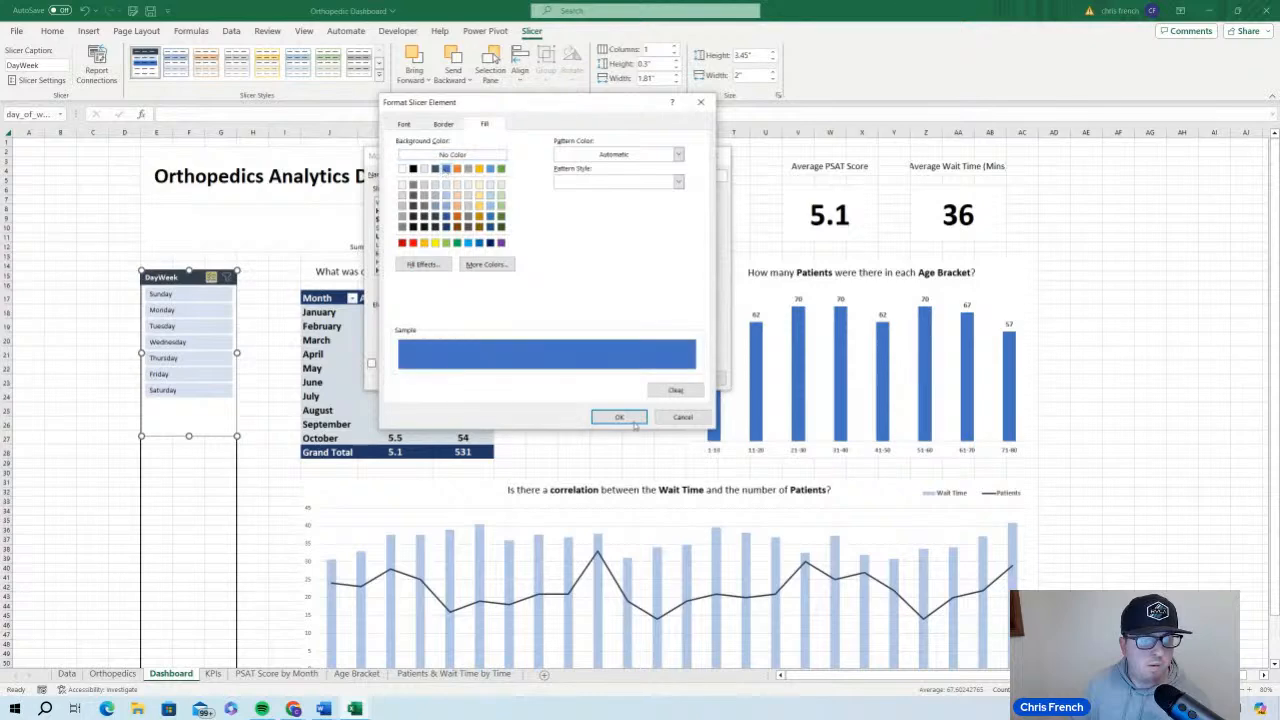
click(619, 417)
click(652, 376)
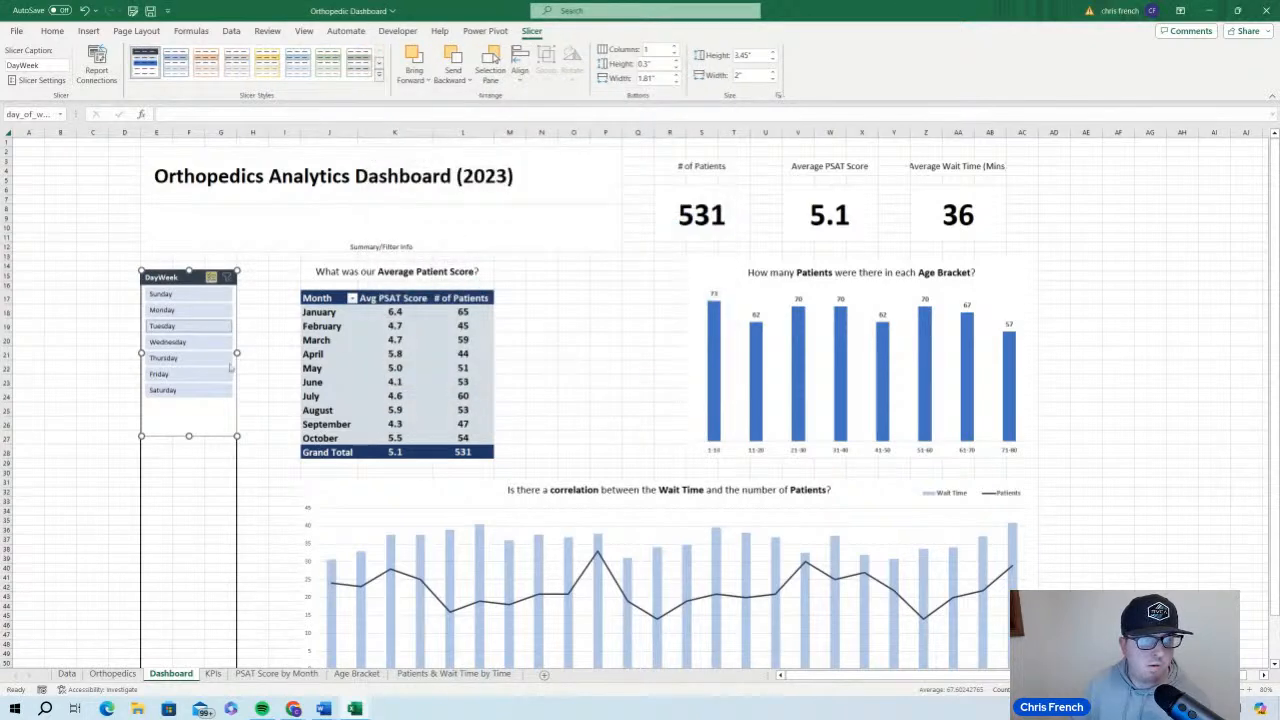
click(193, 325)
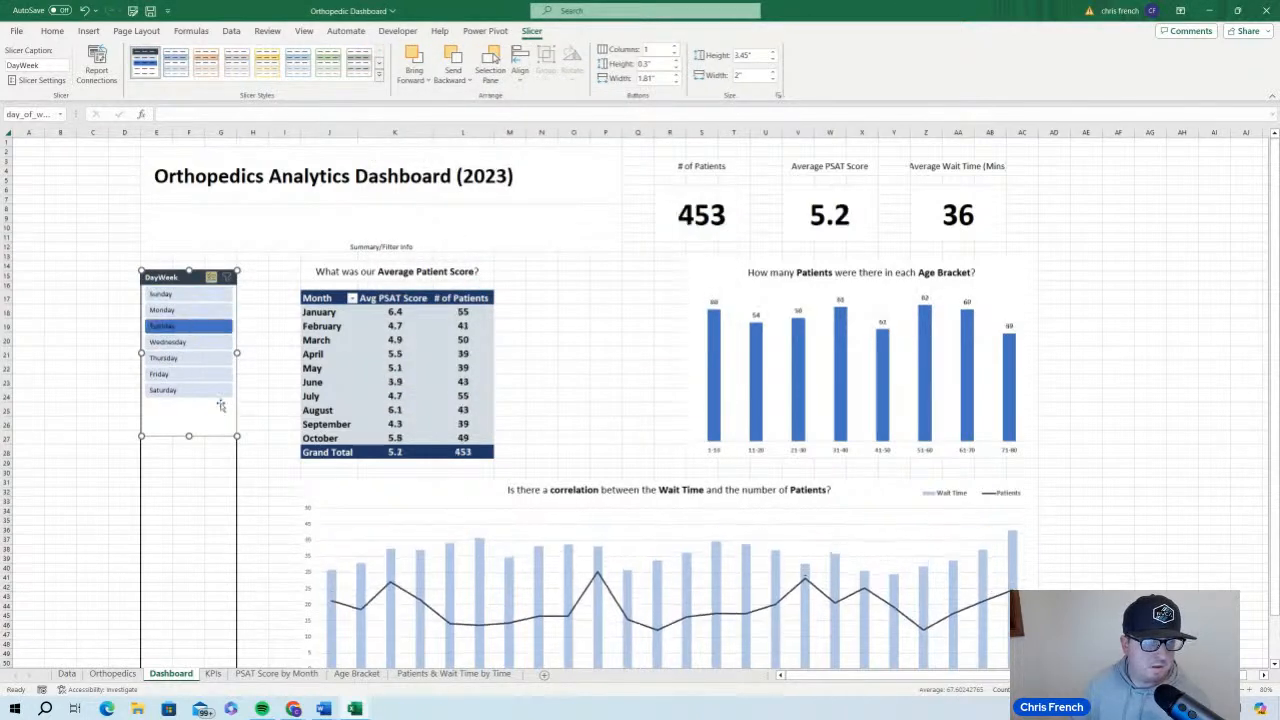
Reselect Tuesday in the DayWeek slicer, then set the My Slicer style's whole-slicer font to bold, size 11
click(205, 330)
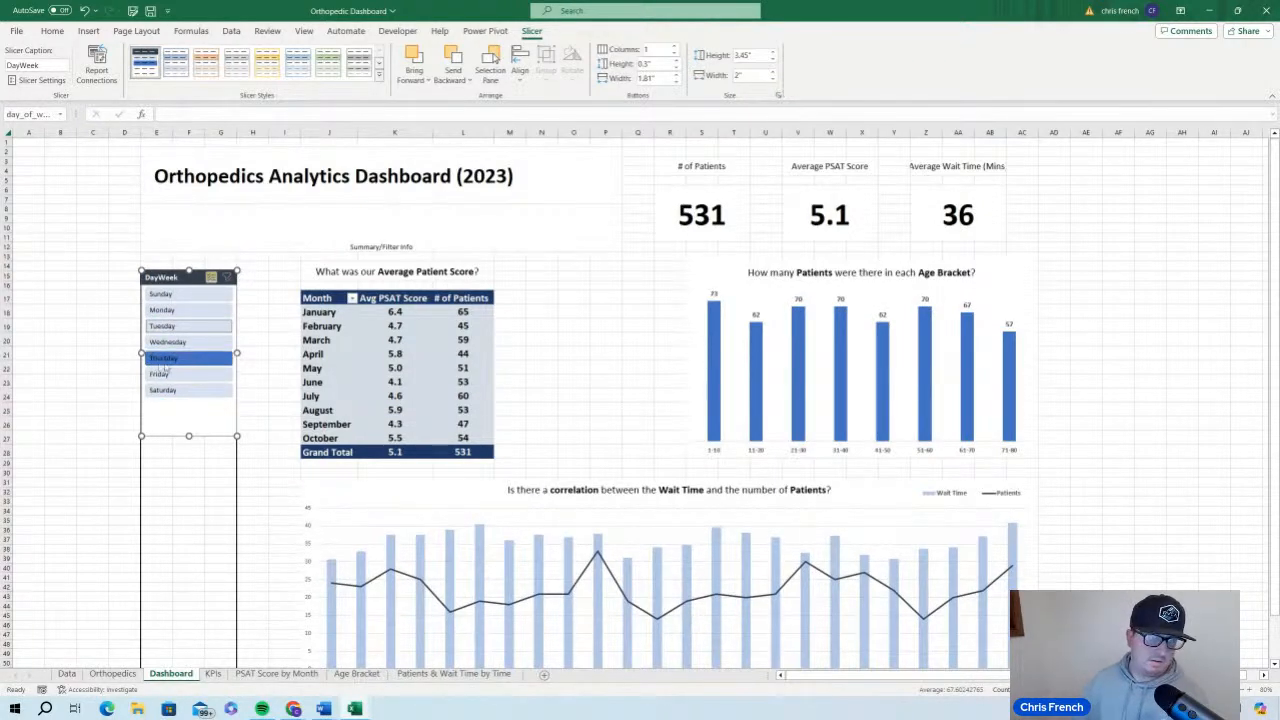
right_click(148, 69)
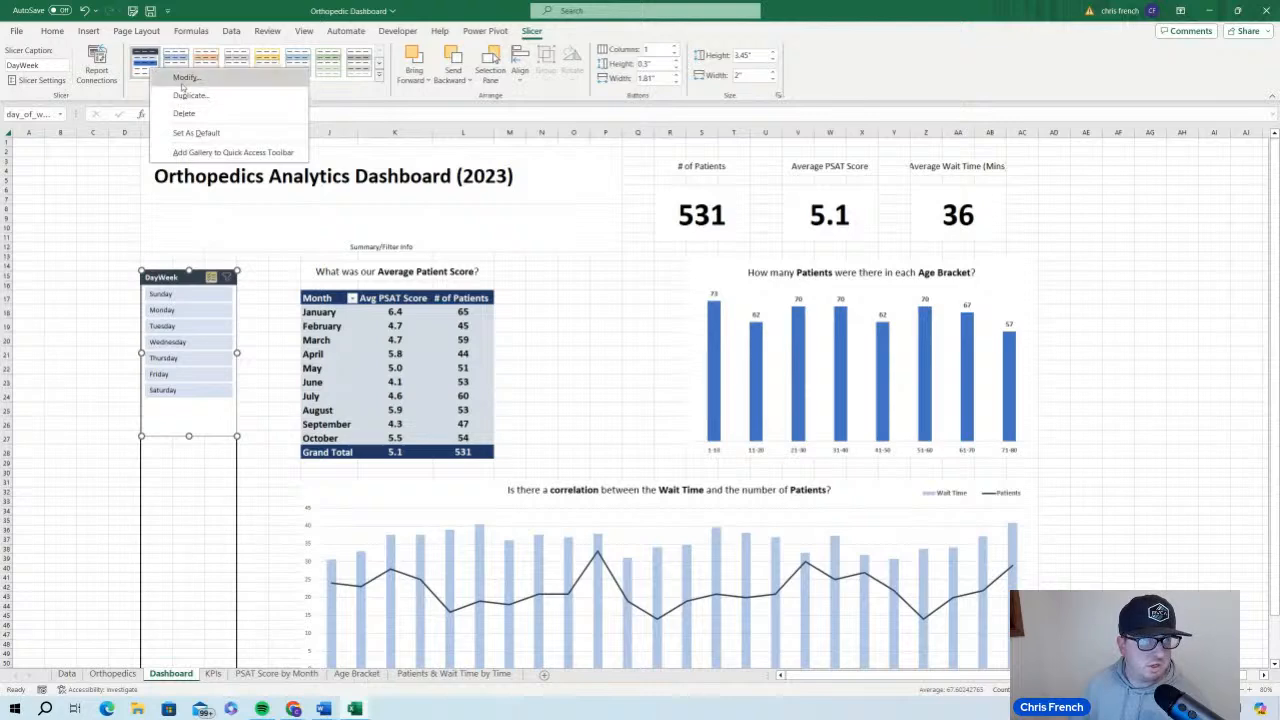
click(184, 79)
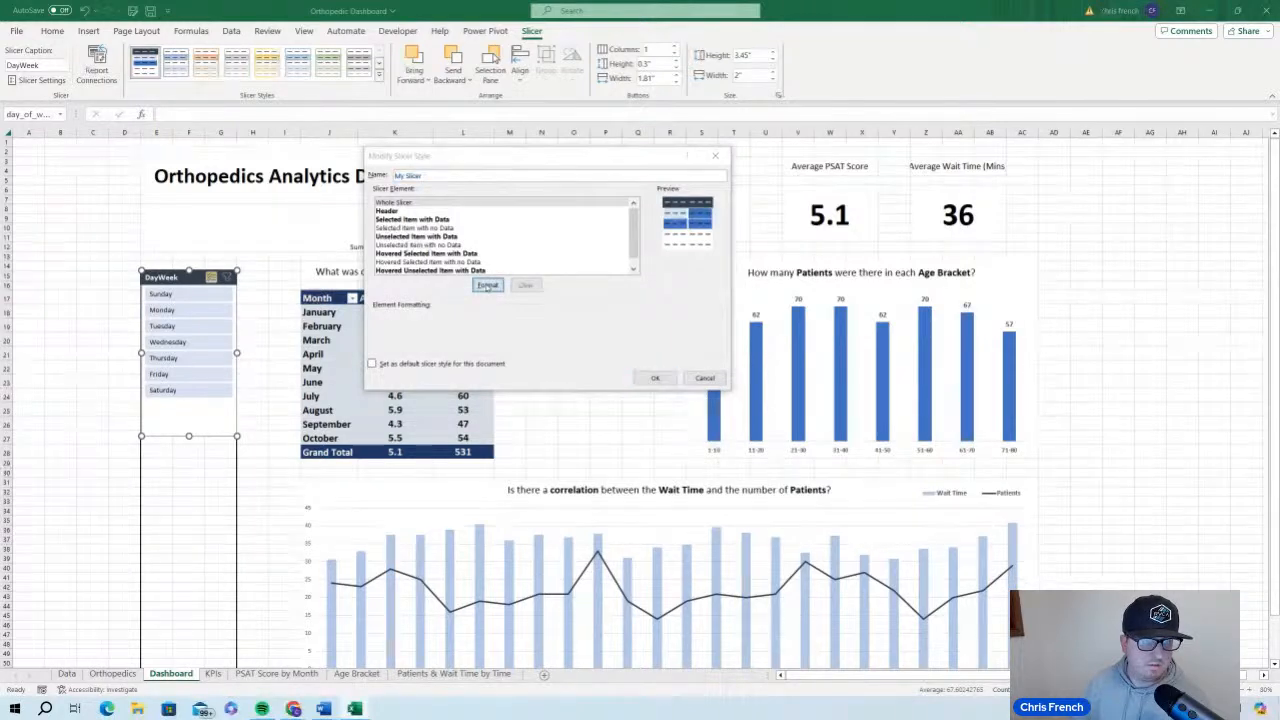
click(487, 285)
click(406, 126)
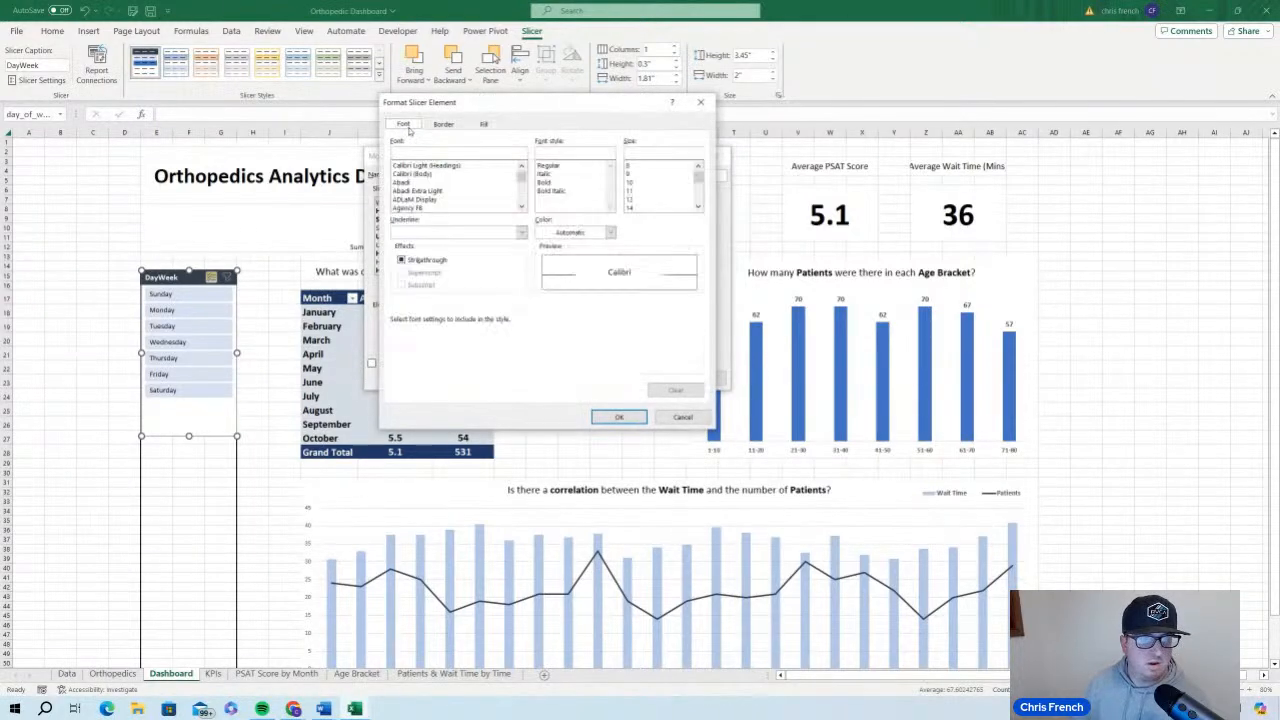
click(548, 182)
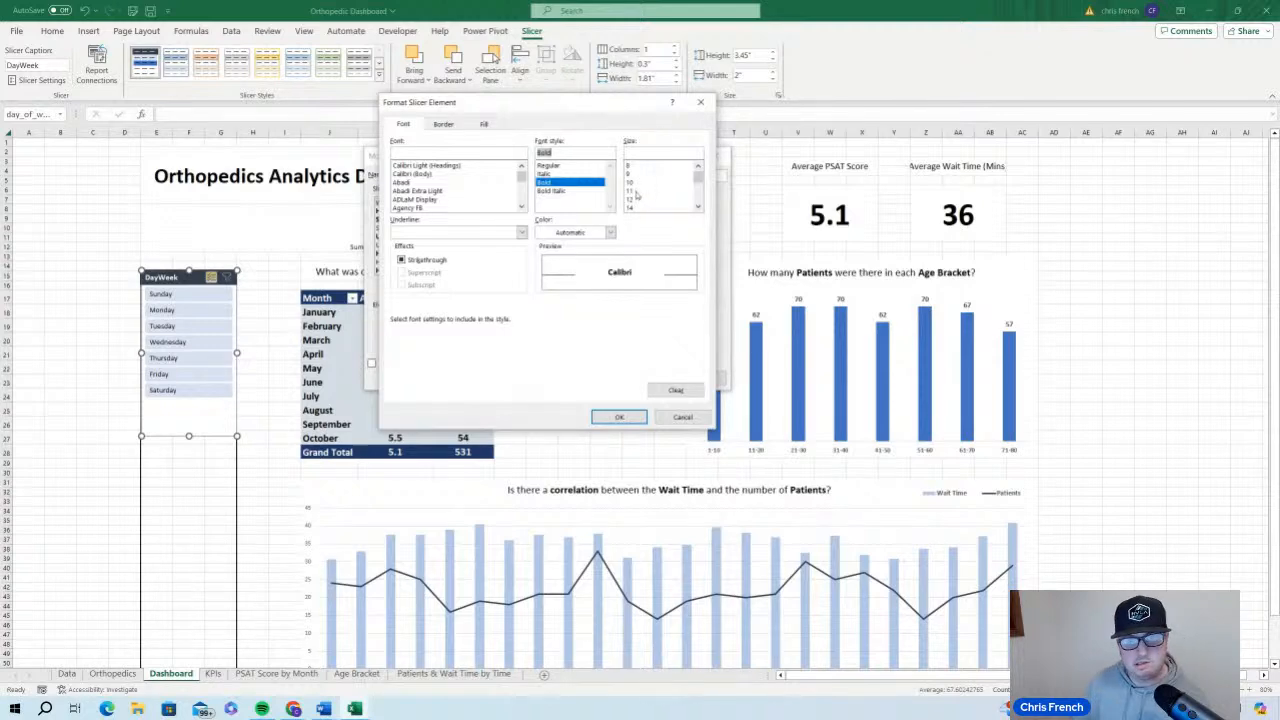
click(634, 192)
click(620, 416)
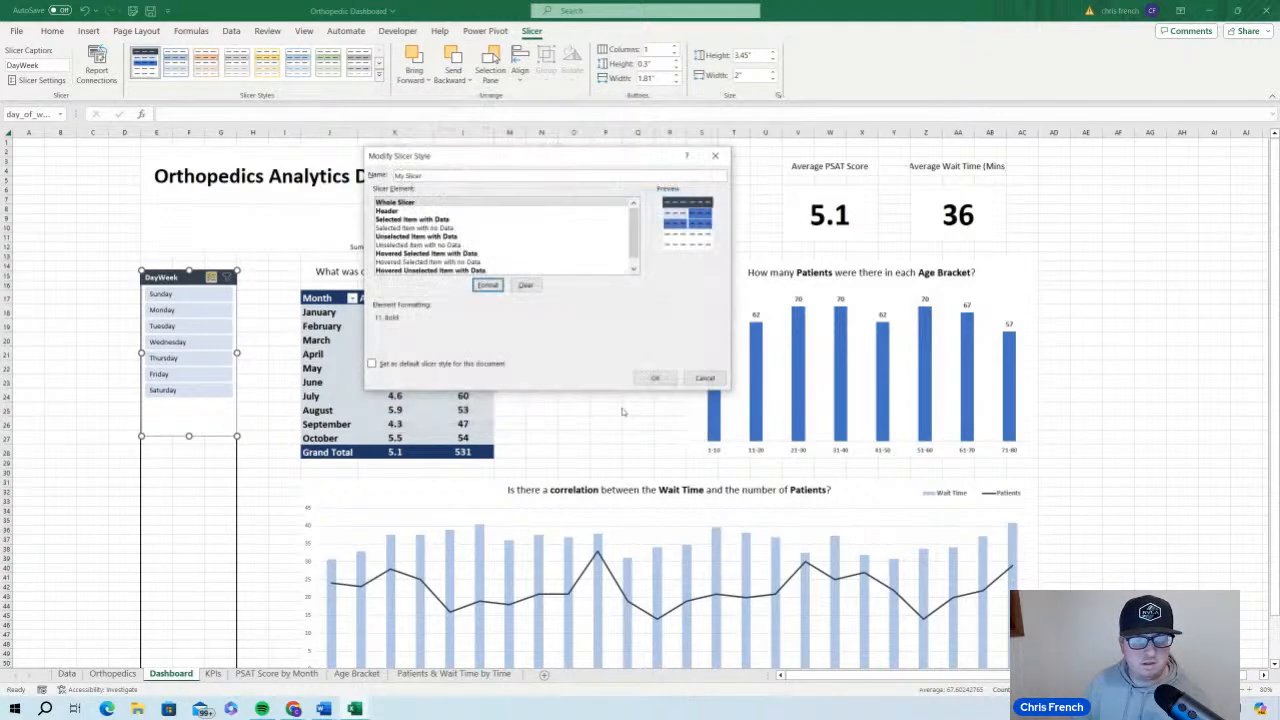
click(655, 378)
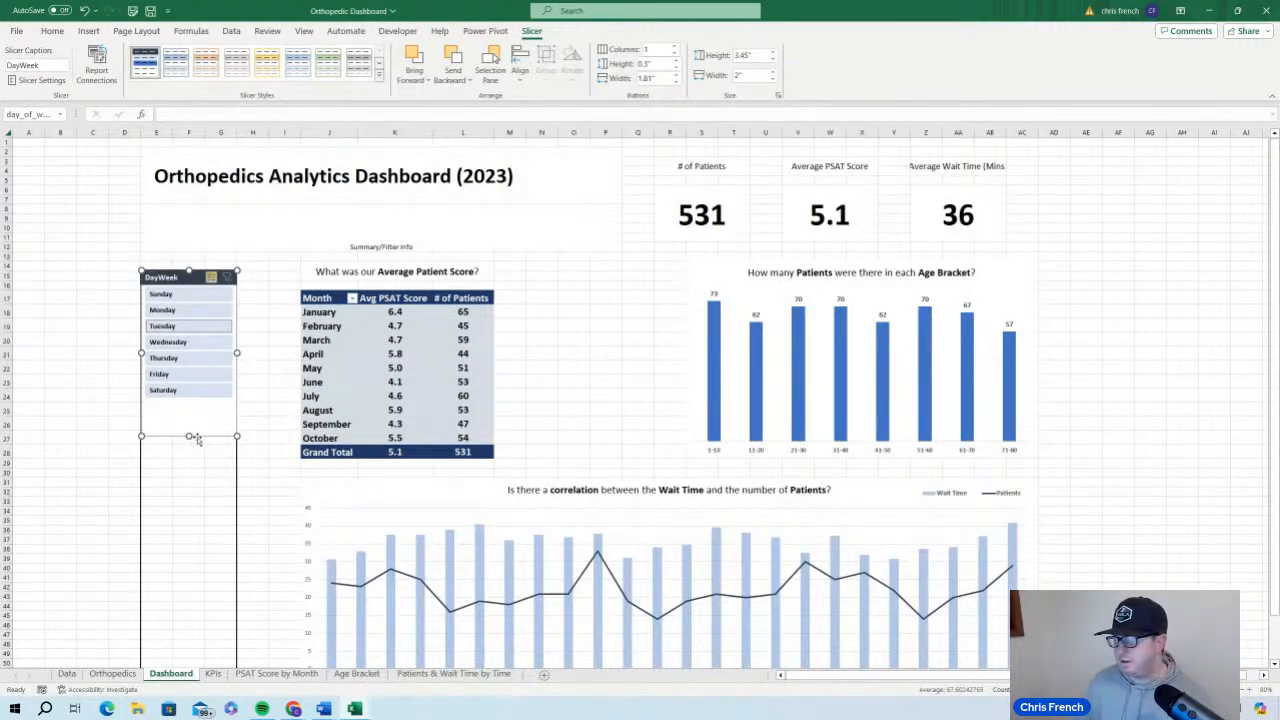
Change the DayWeek slicer's name to Day of Week in its slicer settings
right_click(185, 278)
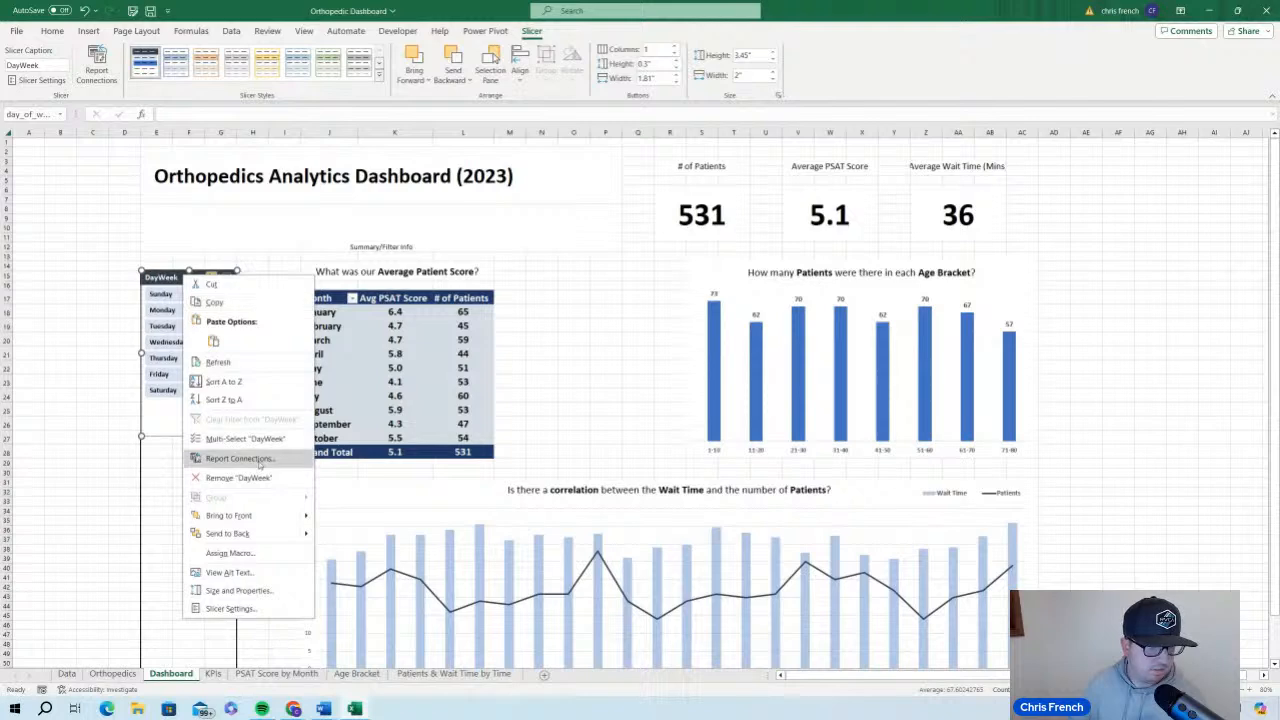
click(271, 618)
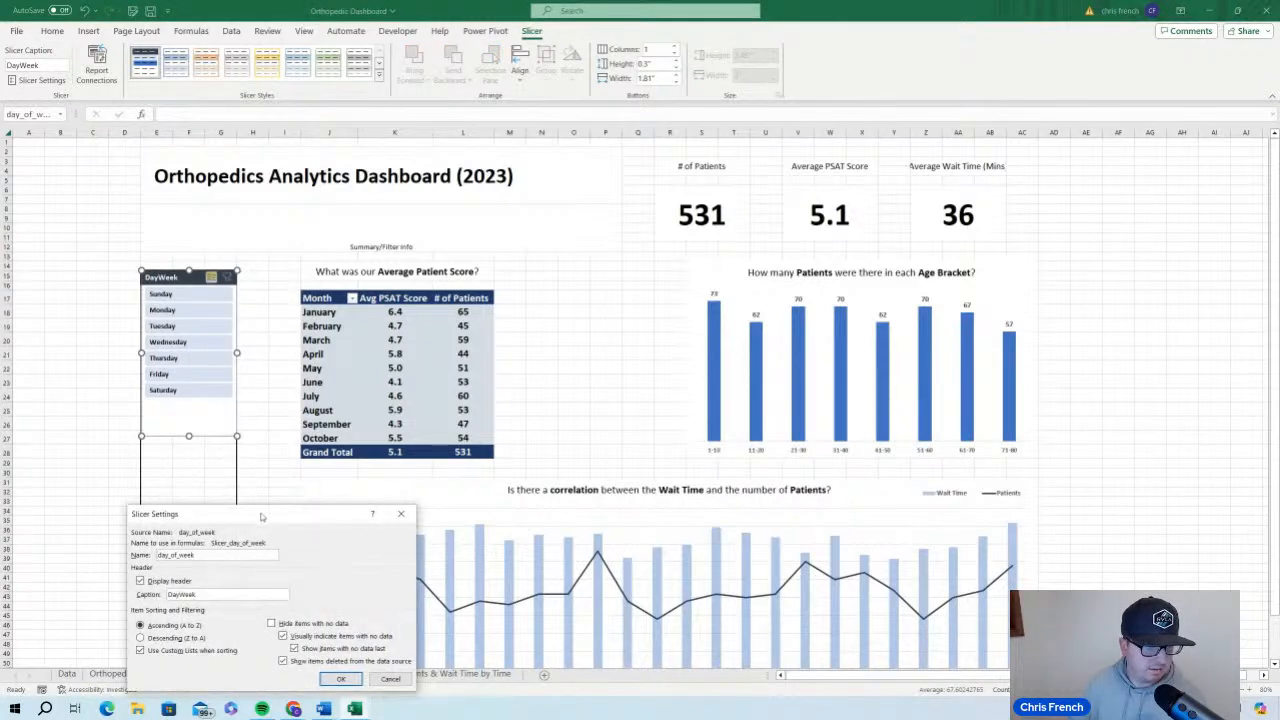
drag(264, 517, 364, 313)
double_click(325, 348)
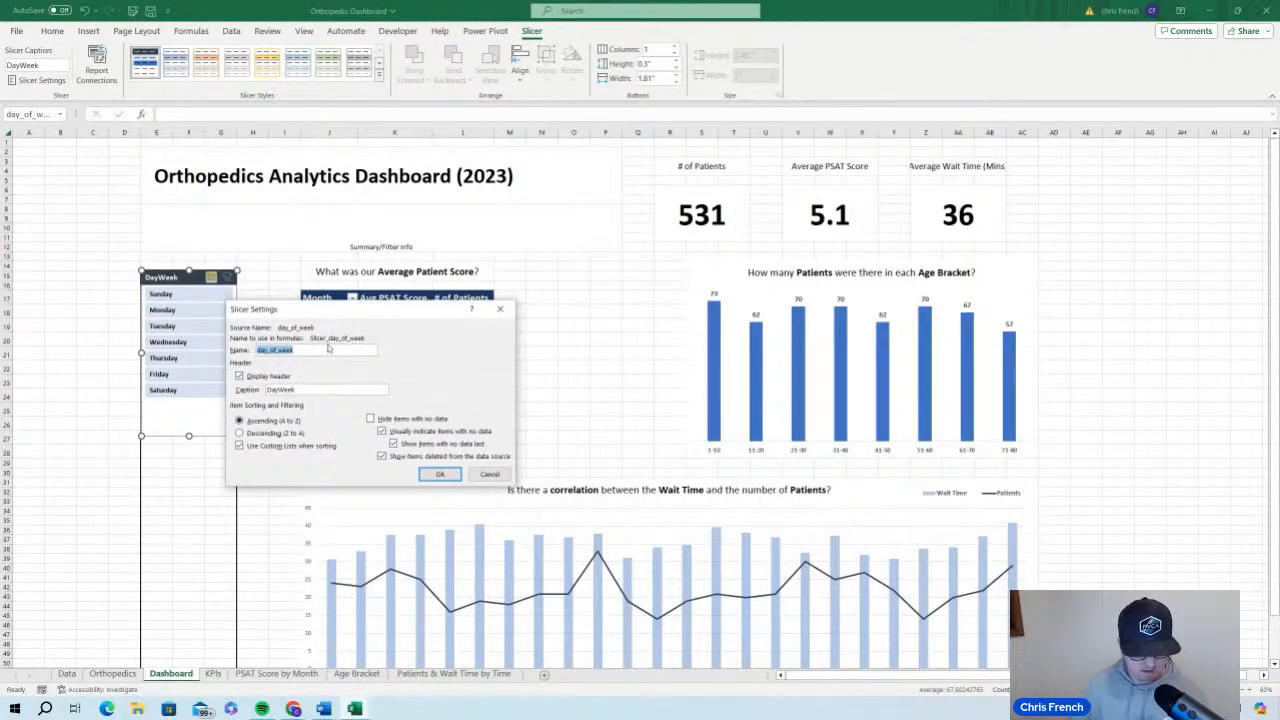
text(Day of W)
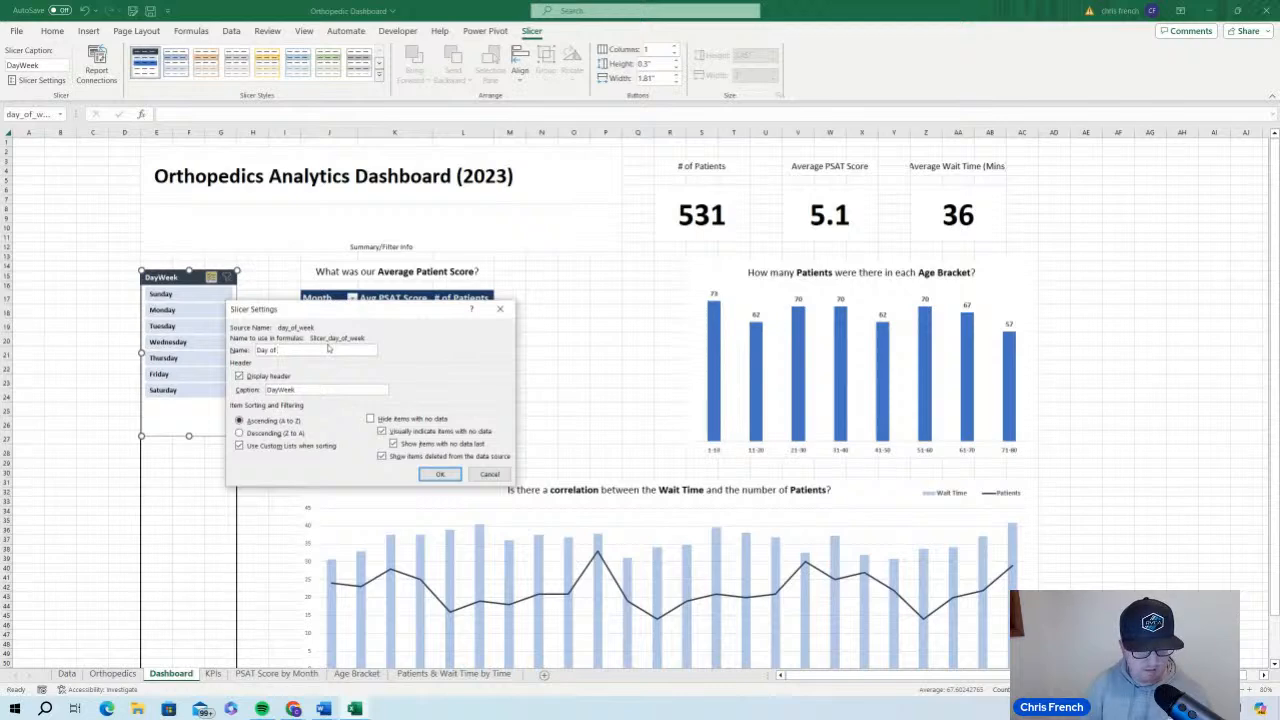
click(440, 474)
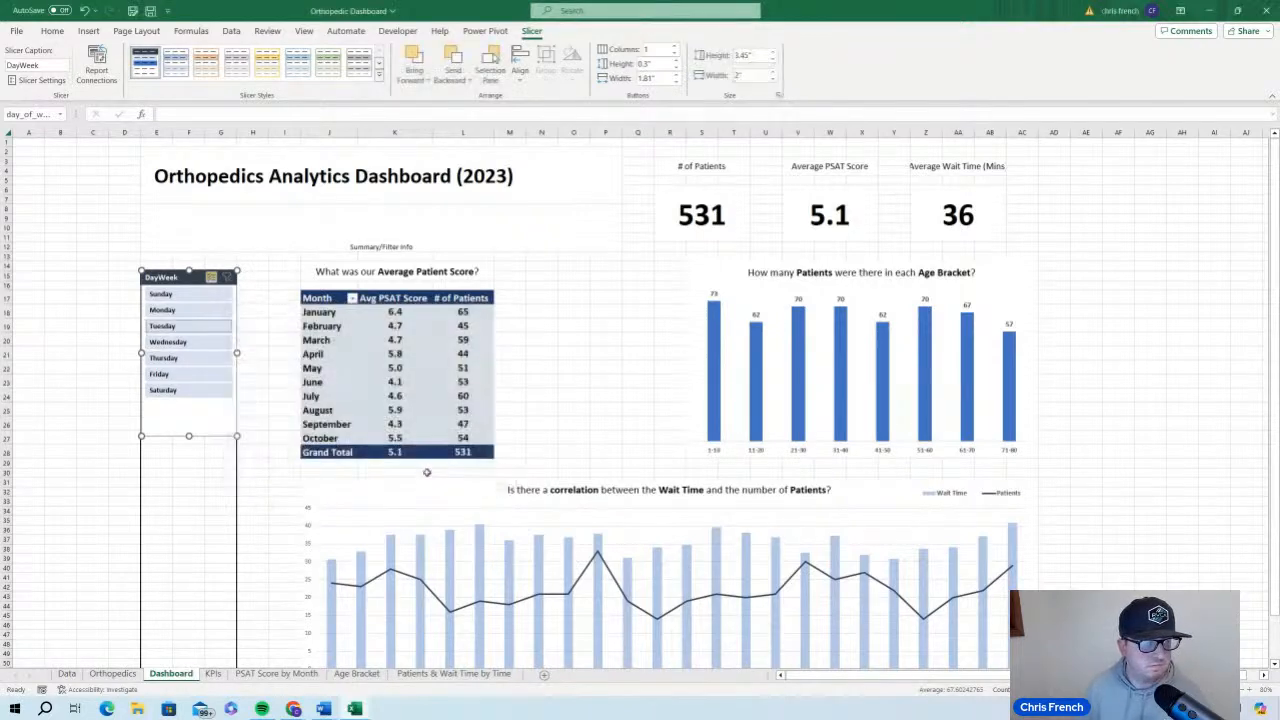
Set the day slicer's header caption to Day of Week
right_click(180, 280)
click(222, 614)
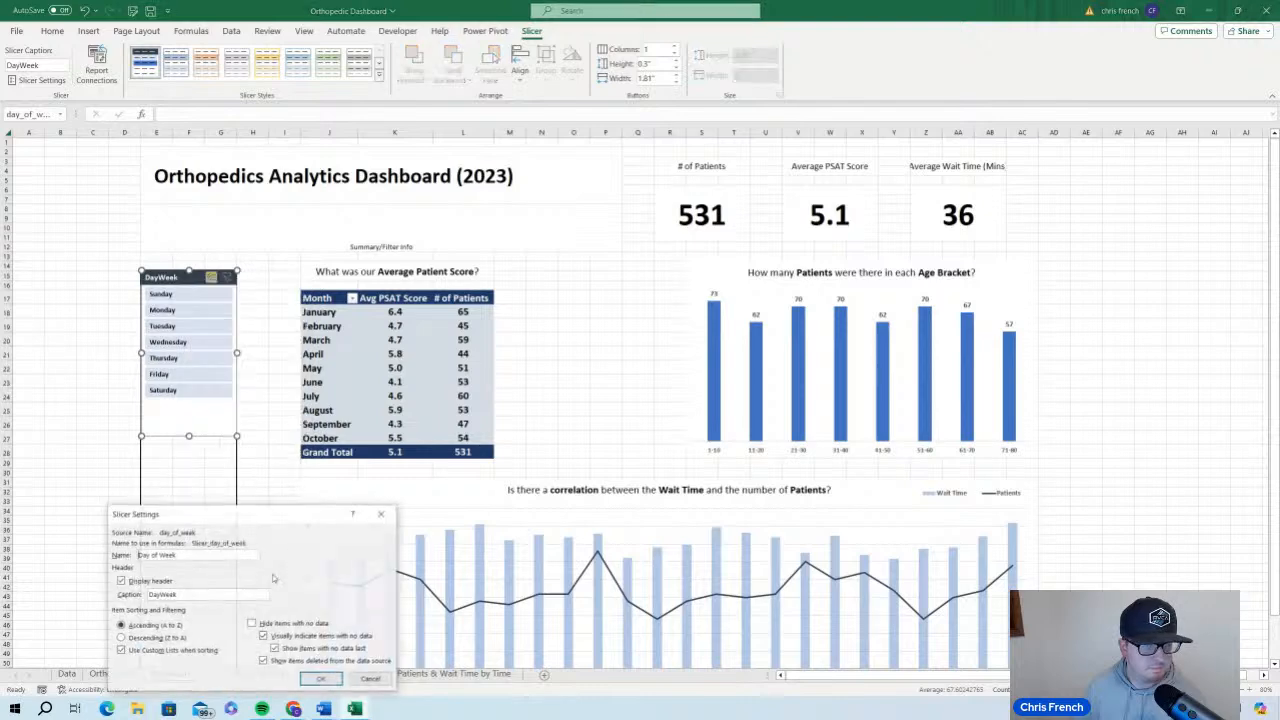
drag(268, 520, 338, 280)
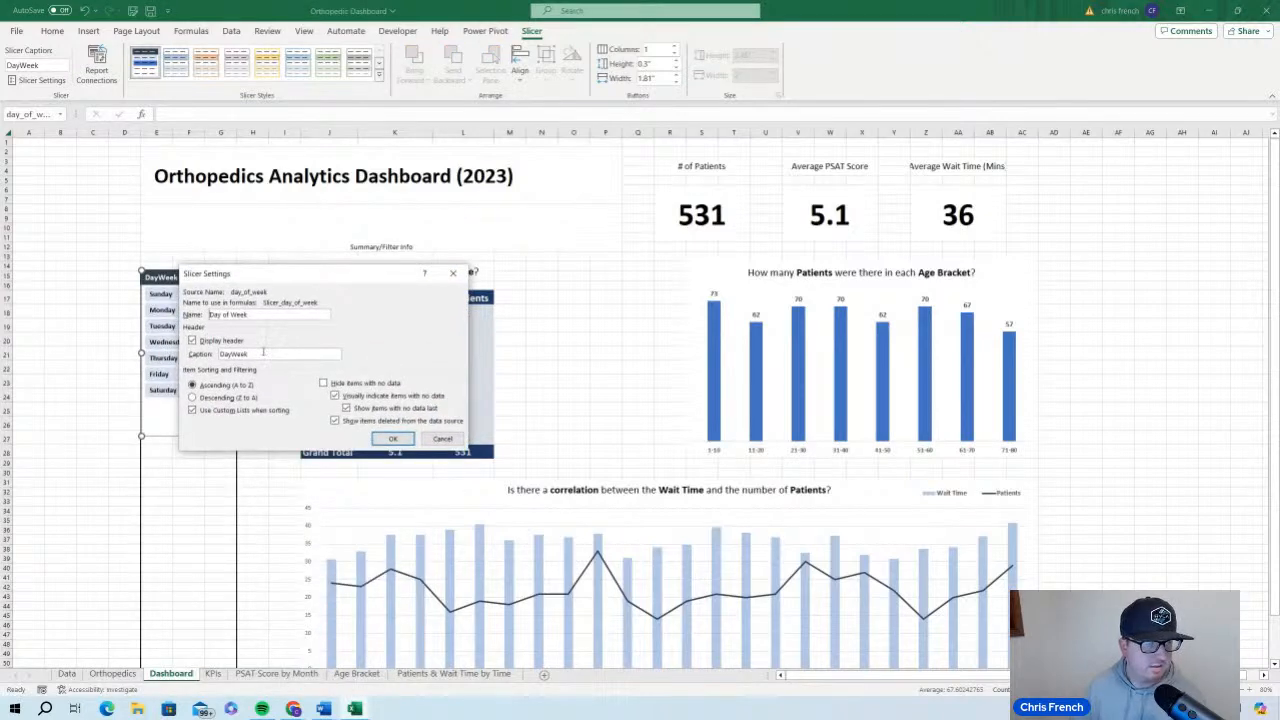
double_click(263, 352)
text(Day )
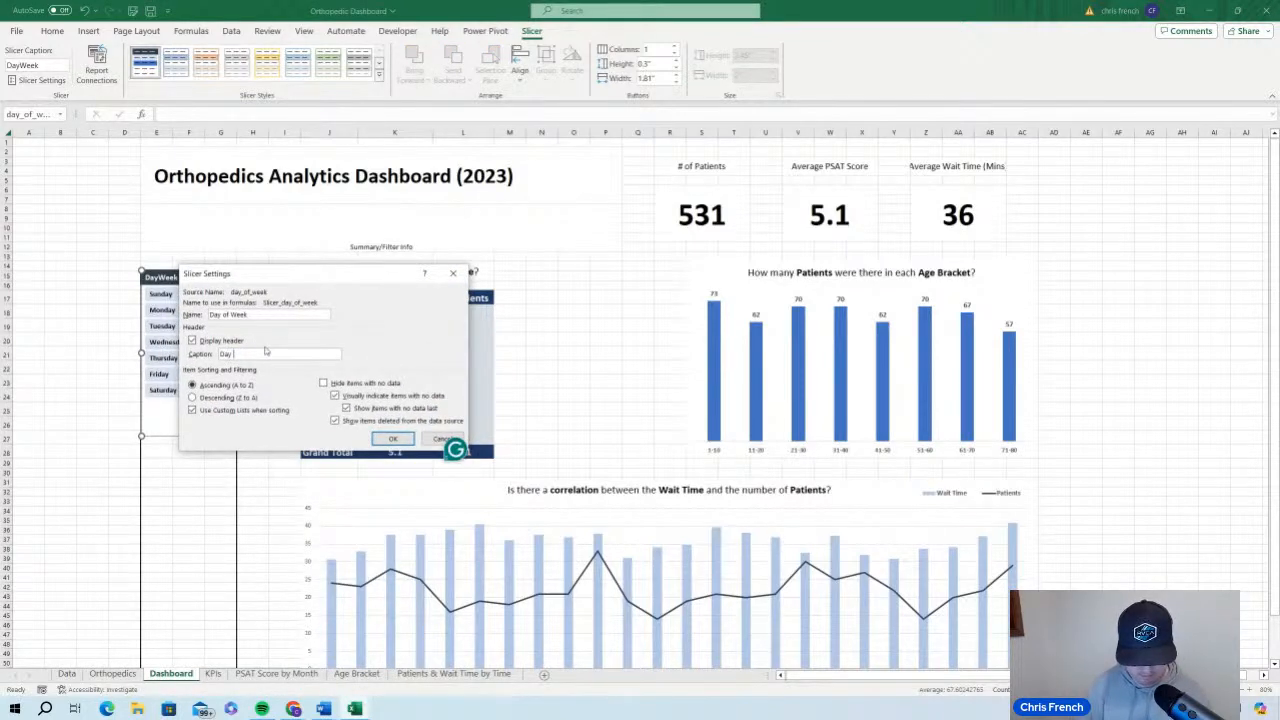
text(of Week)
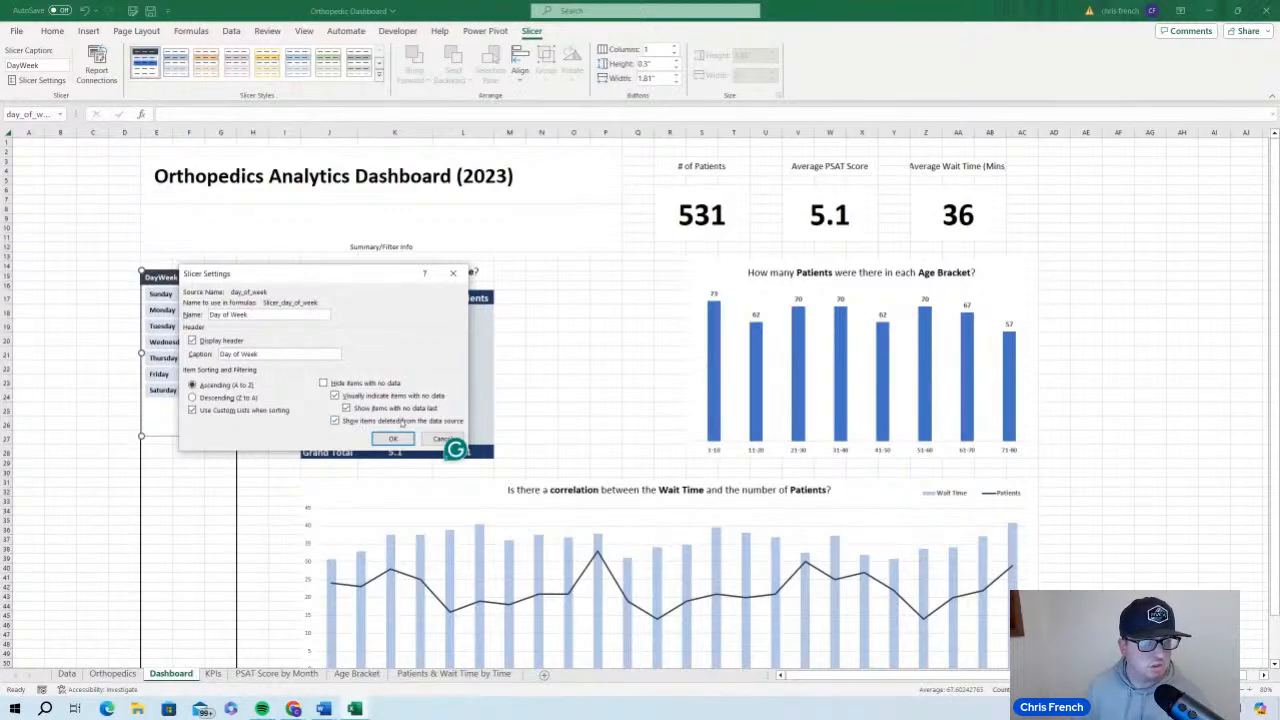
click(393, 438)
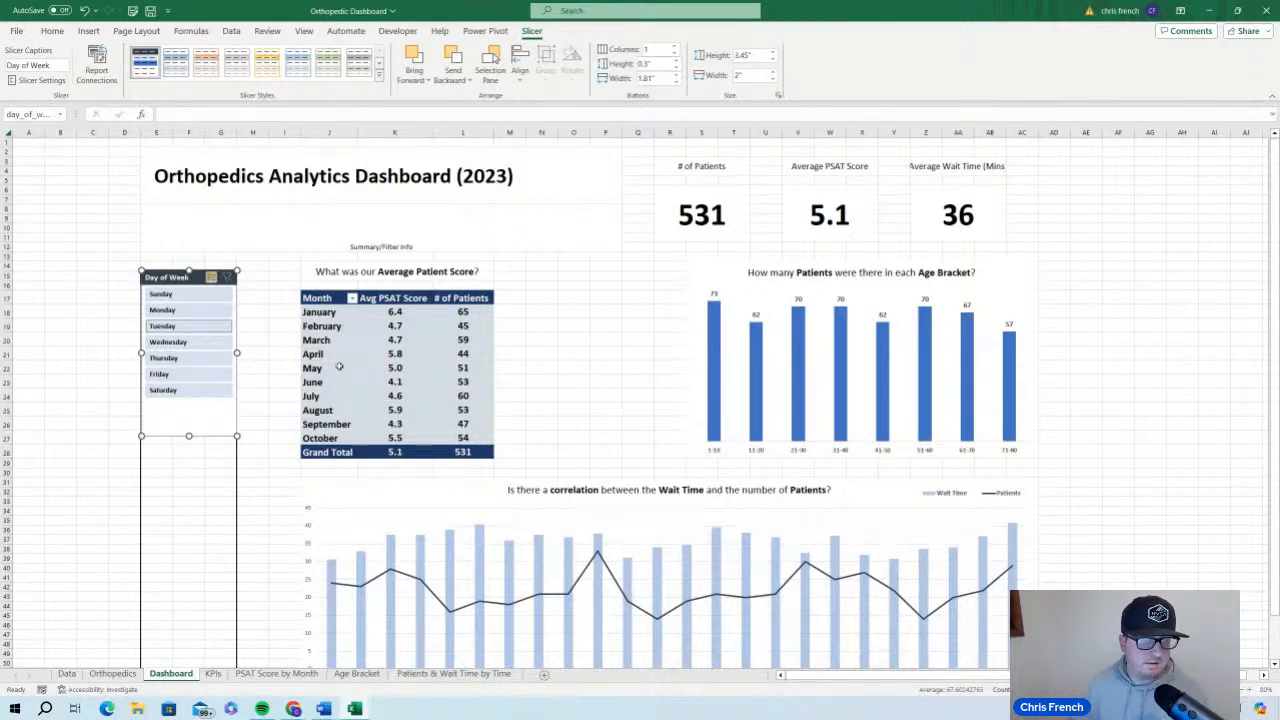
Insert a slicer for the month field from the Average Patient Score PivotTable
click(553, 356)
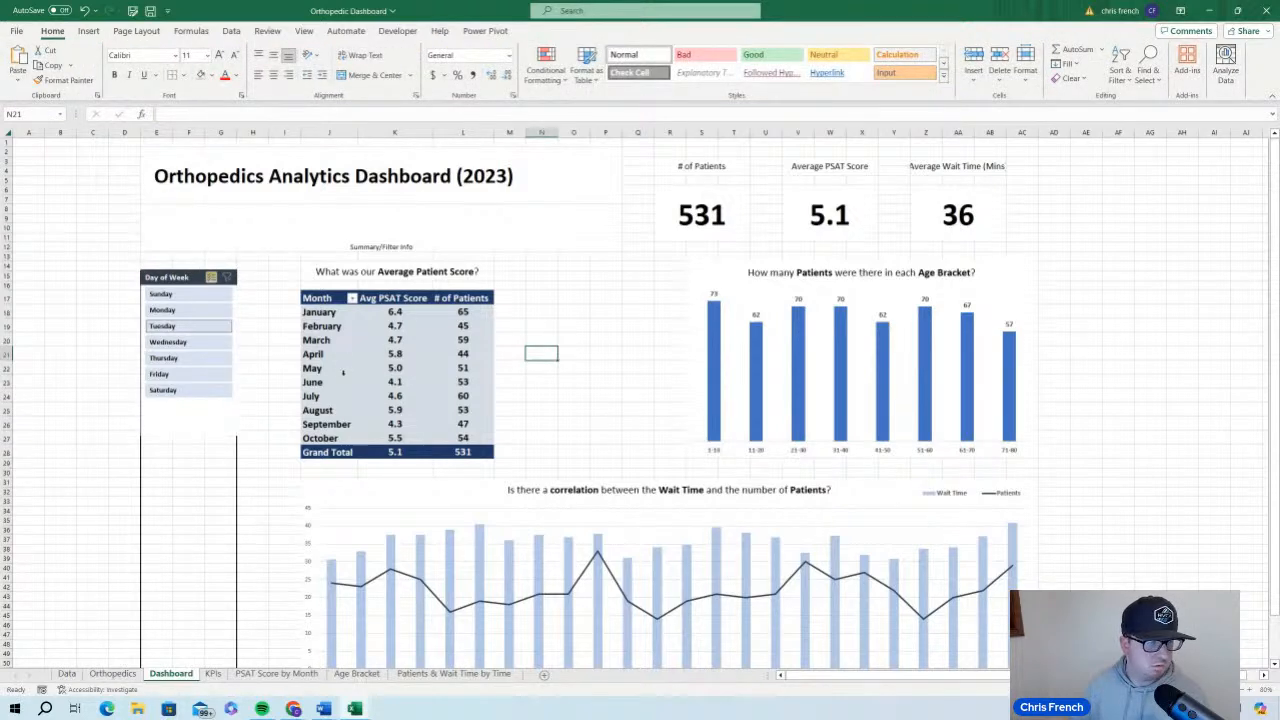
click(335, 381)
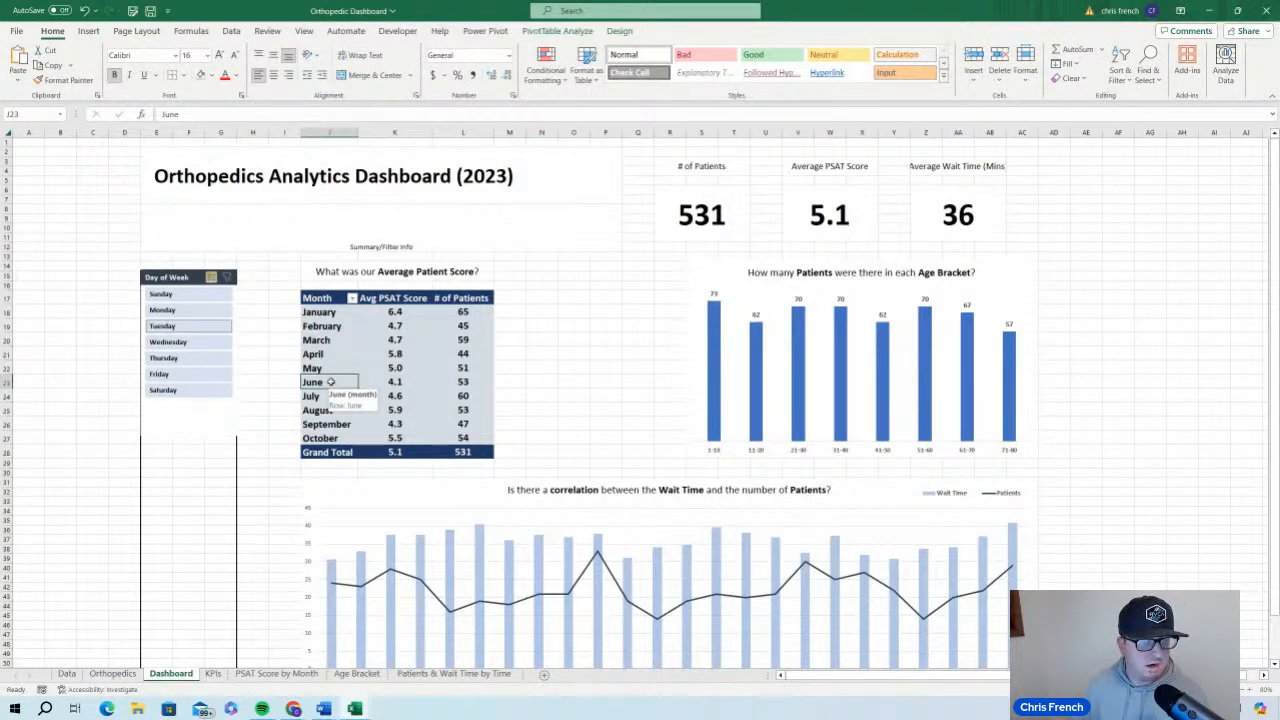
right_click(330, 382)
key(Escape)
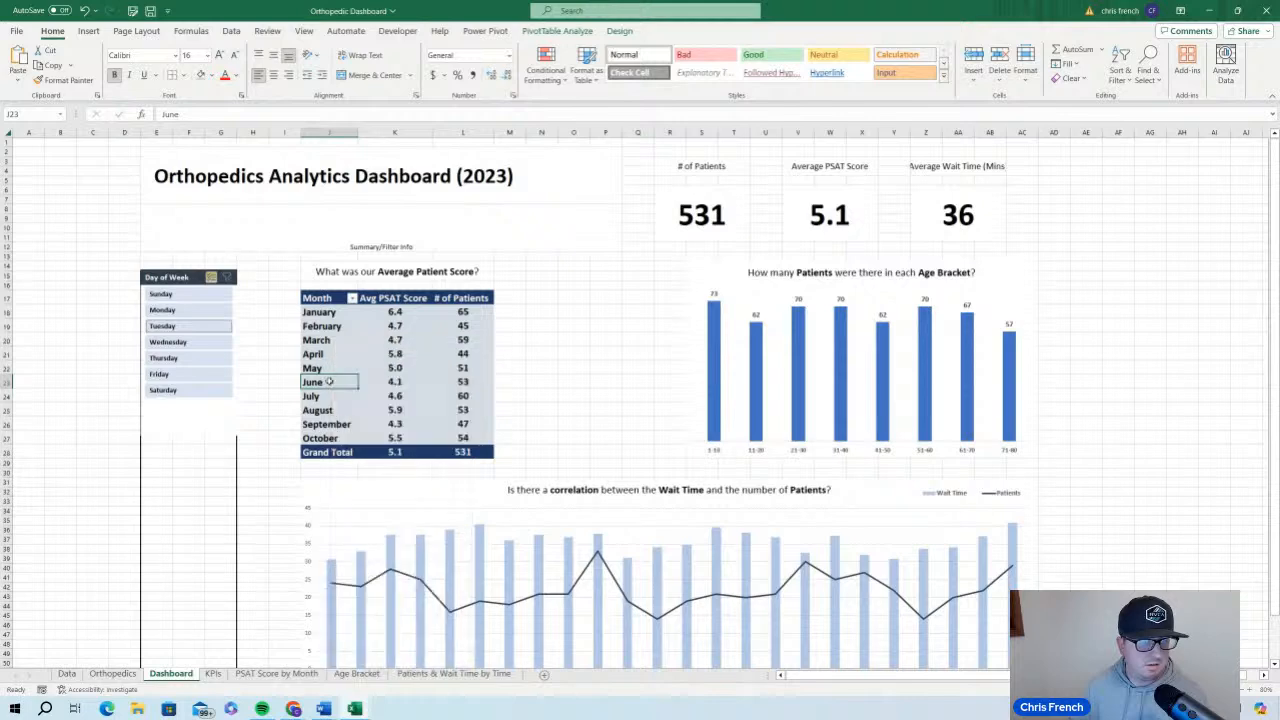
click(548, 31)
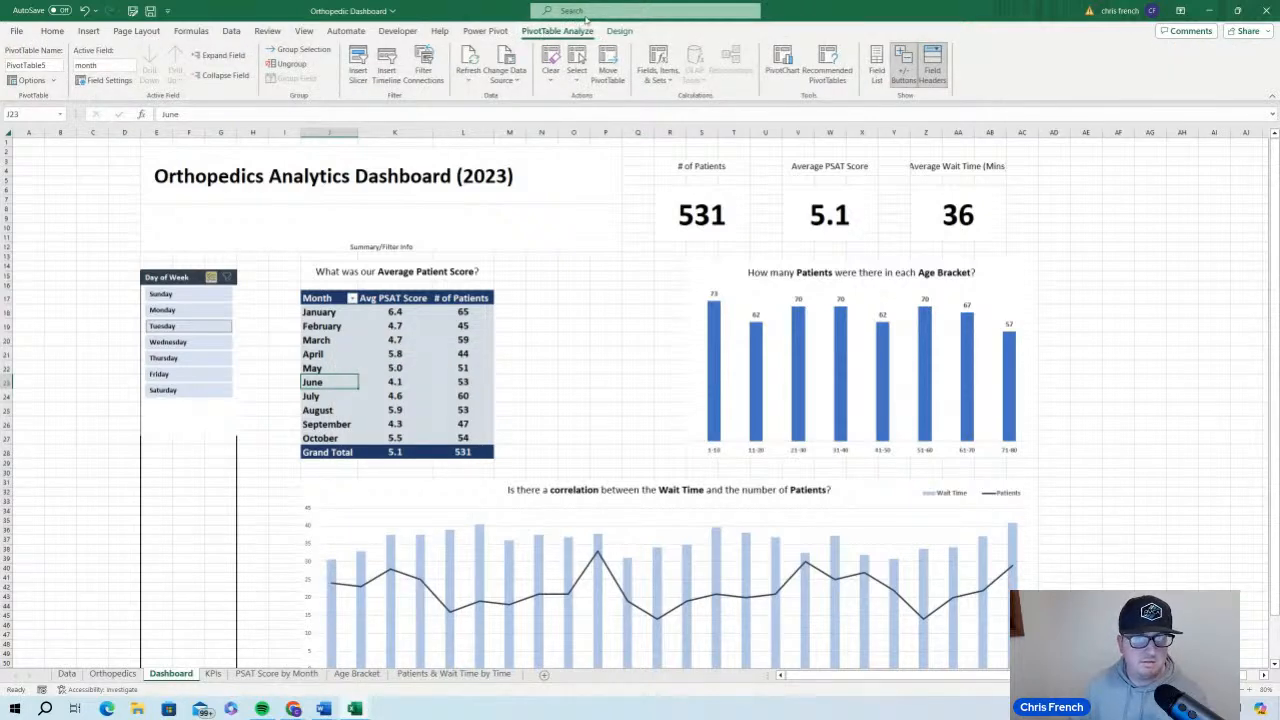
click(358, 63)
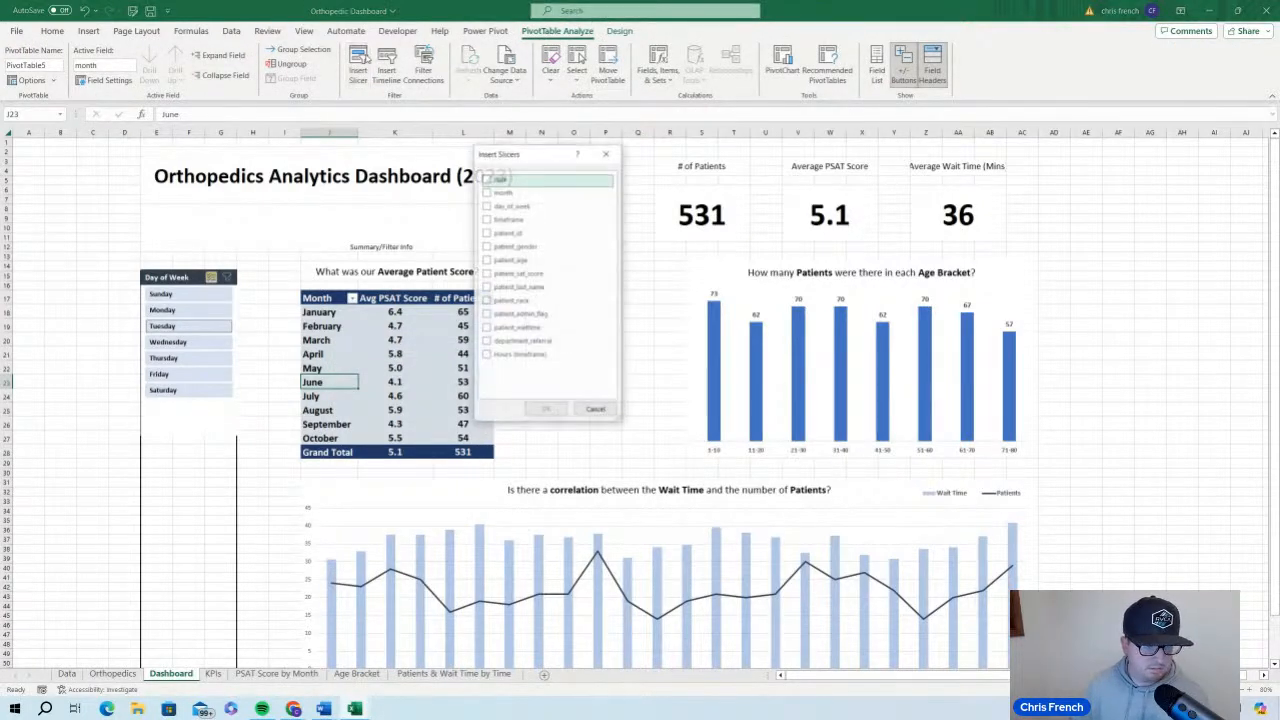
click(486, 192)
click(546, 409)
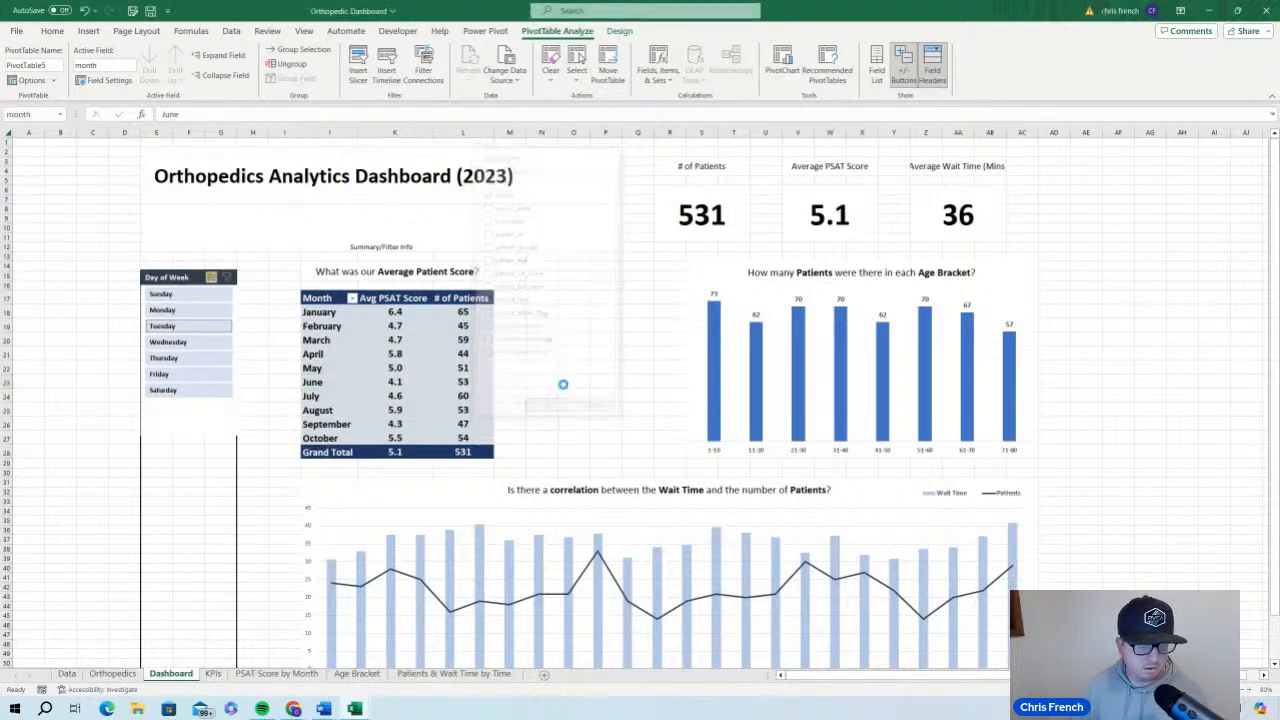
Place the month slicer directly below the Day of Week slicer and heighten it to about 3.61" so January through October fit
drag(641, 344, 186, 450)
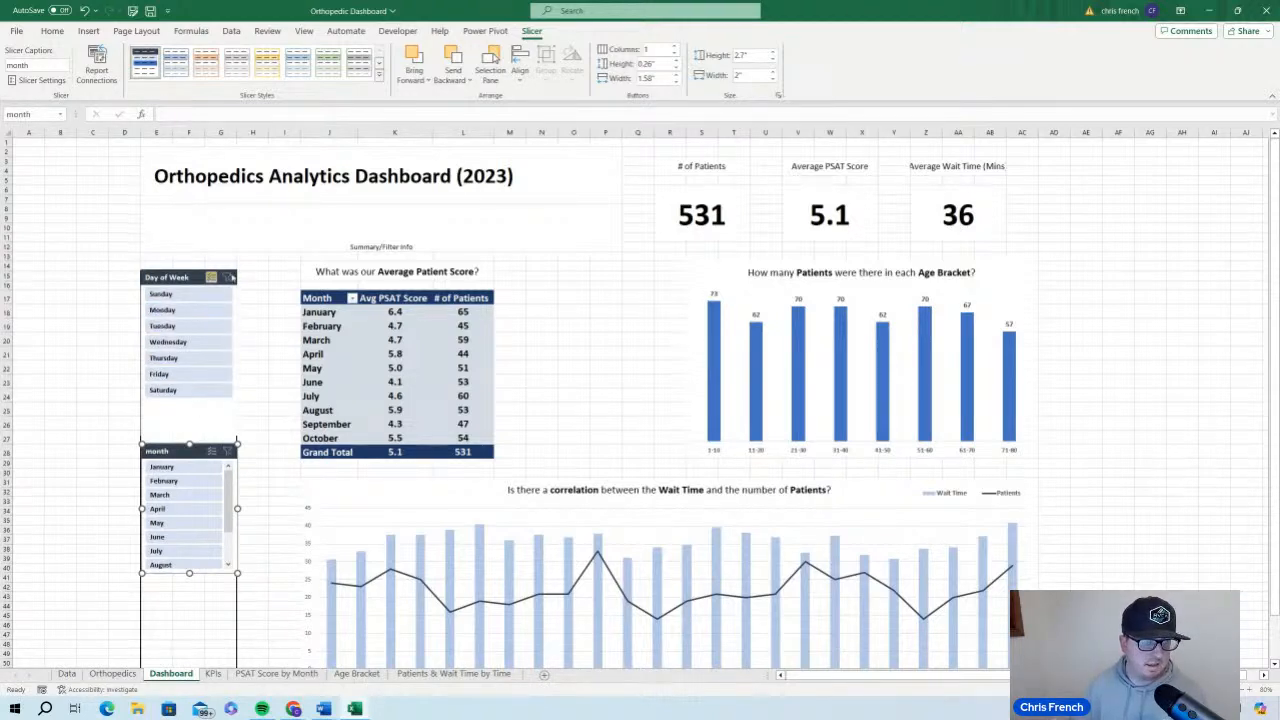
click(230, 278)
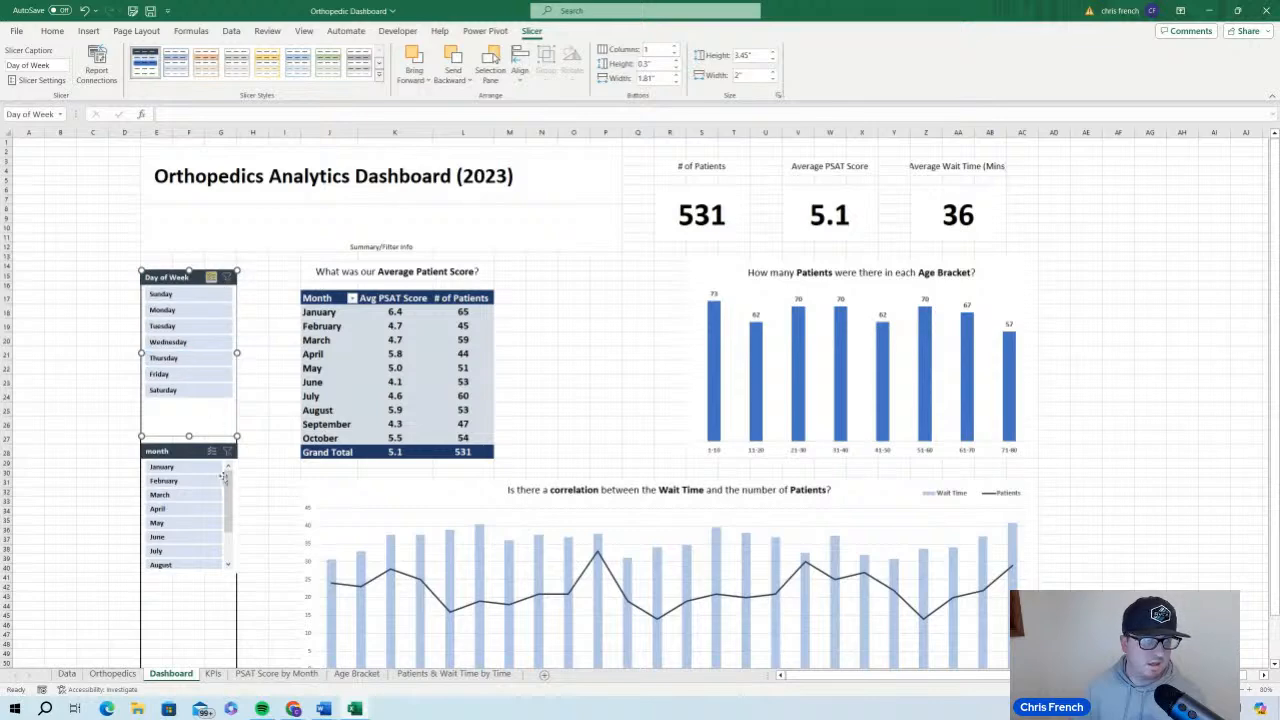
click(181, 574)
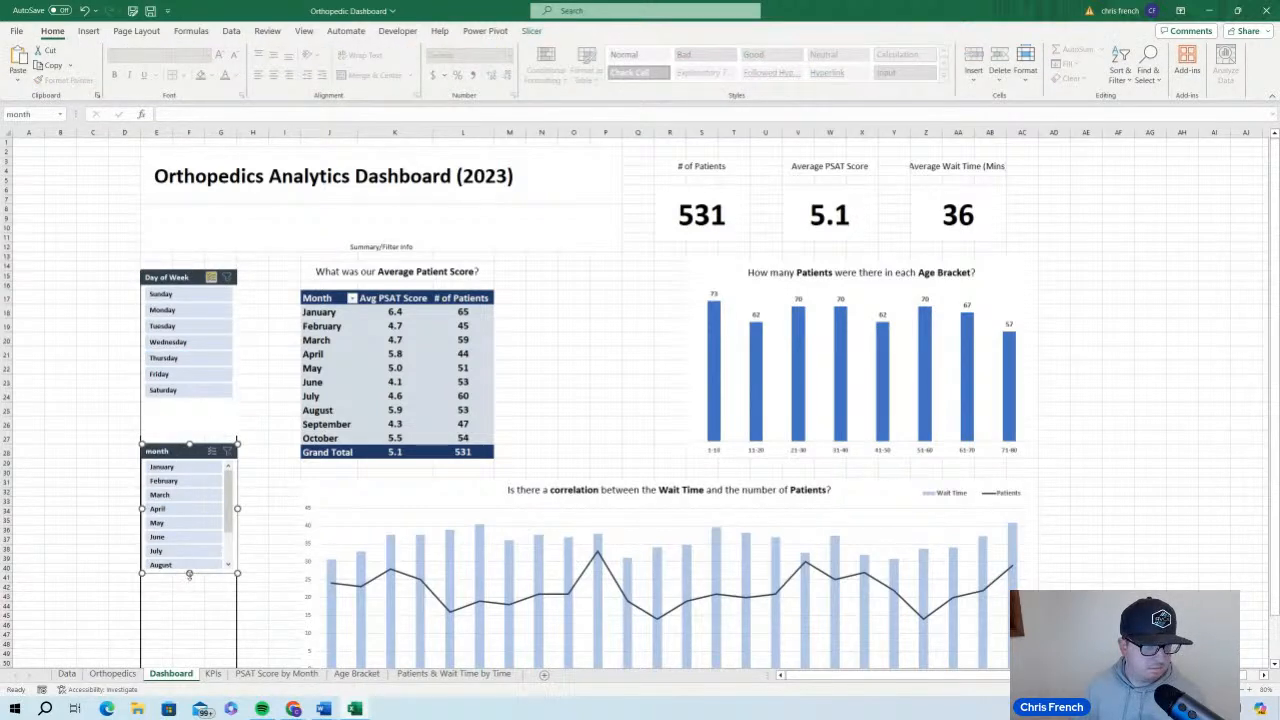
drag(189, 575, 185, 617)
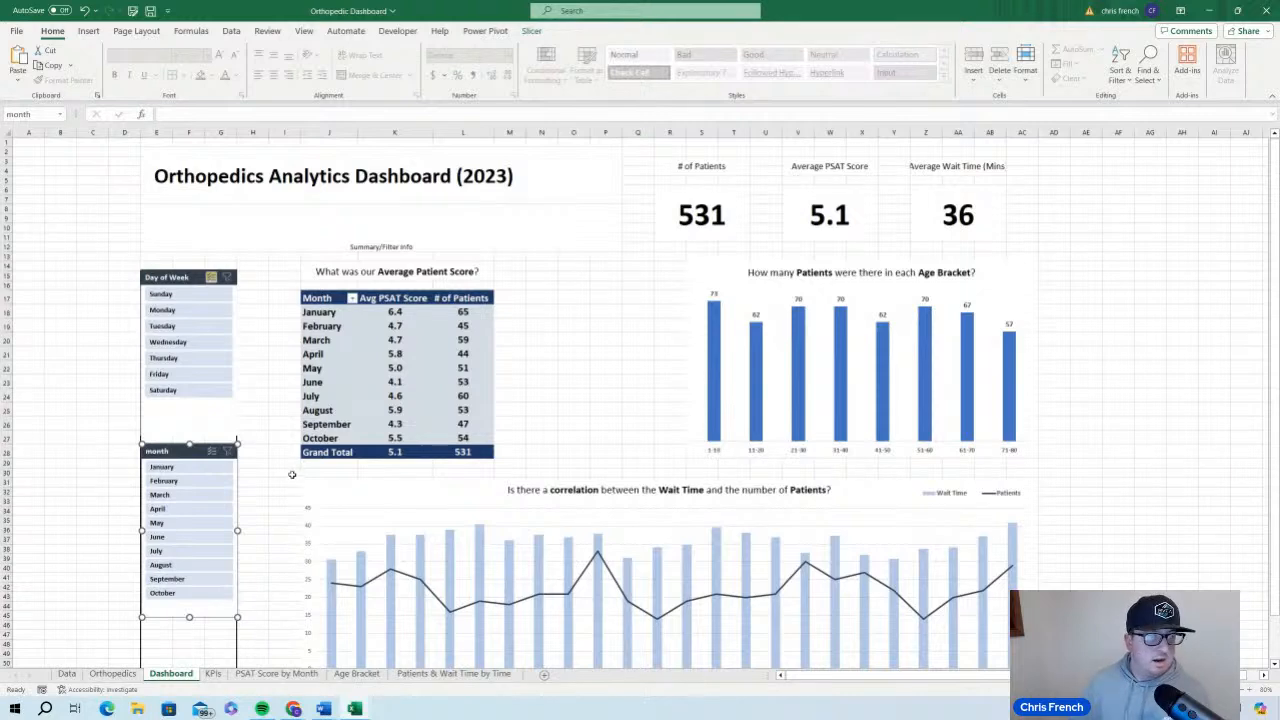
Set the month slicer's header caption to Month
right_click(183, 454)
click(205, 444)
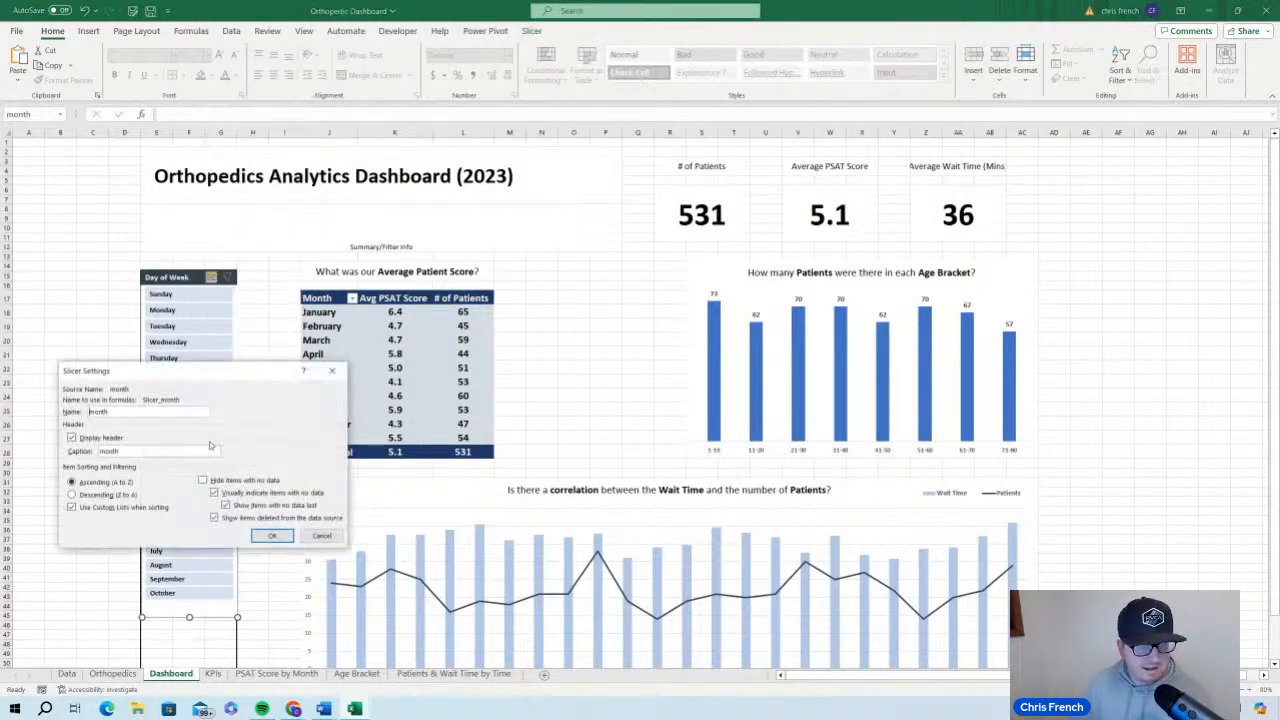
double_click(148, 451)
text(Month)
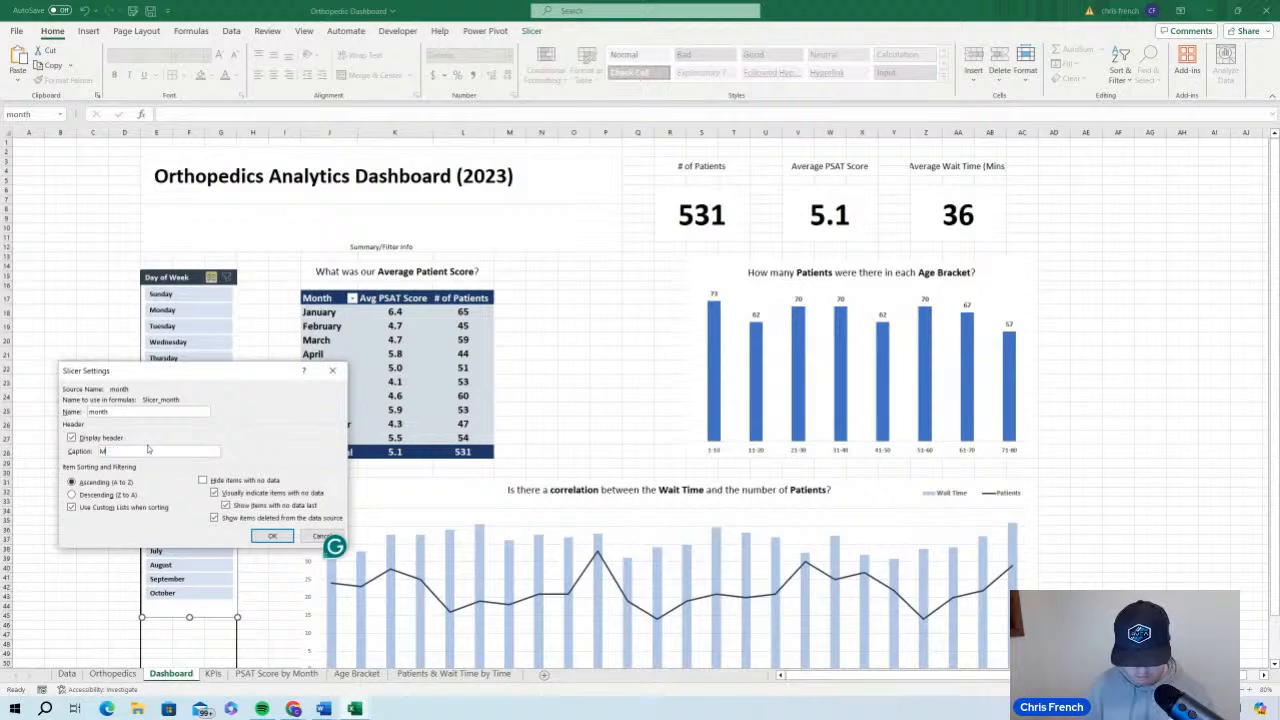
click(272, 536)
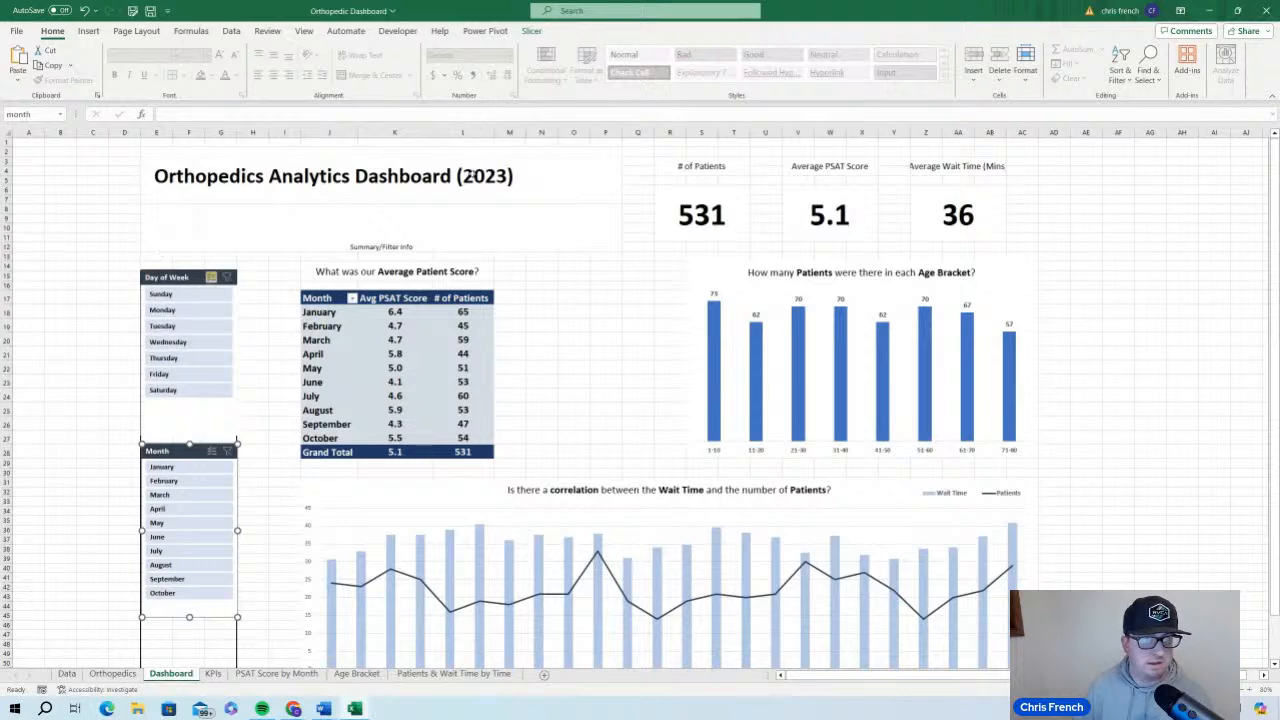
Connect the Month slicer to the AgeBracket, KPIs and WaitTime reports, leaving PivotTable5 and SATScore disconnected
click(533, 31)
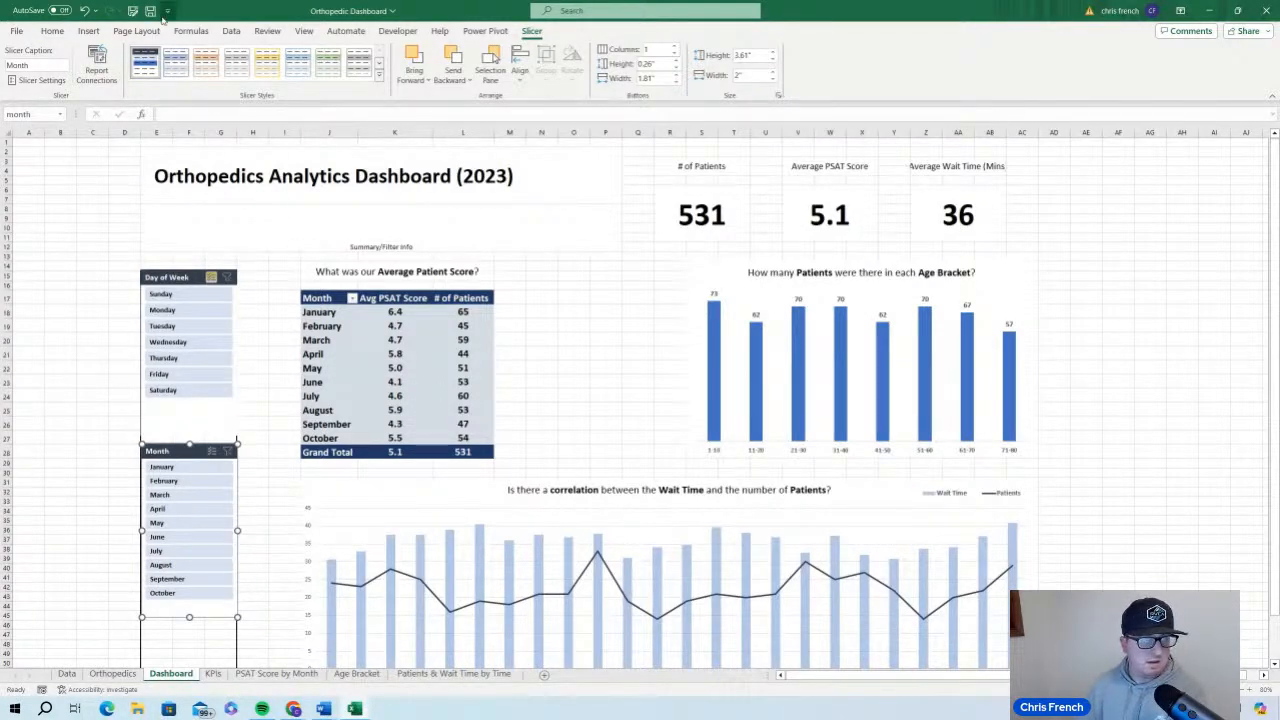
click(106, 80)
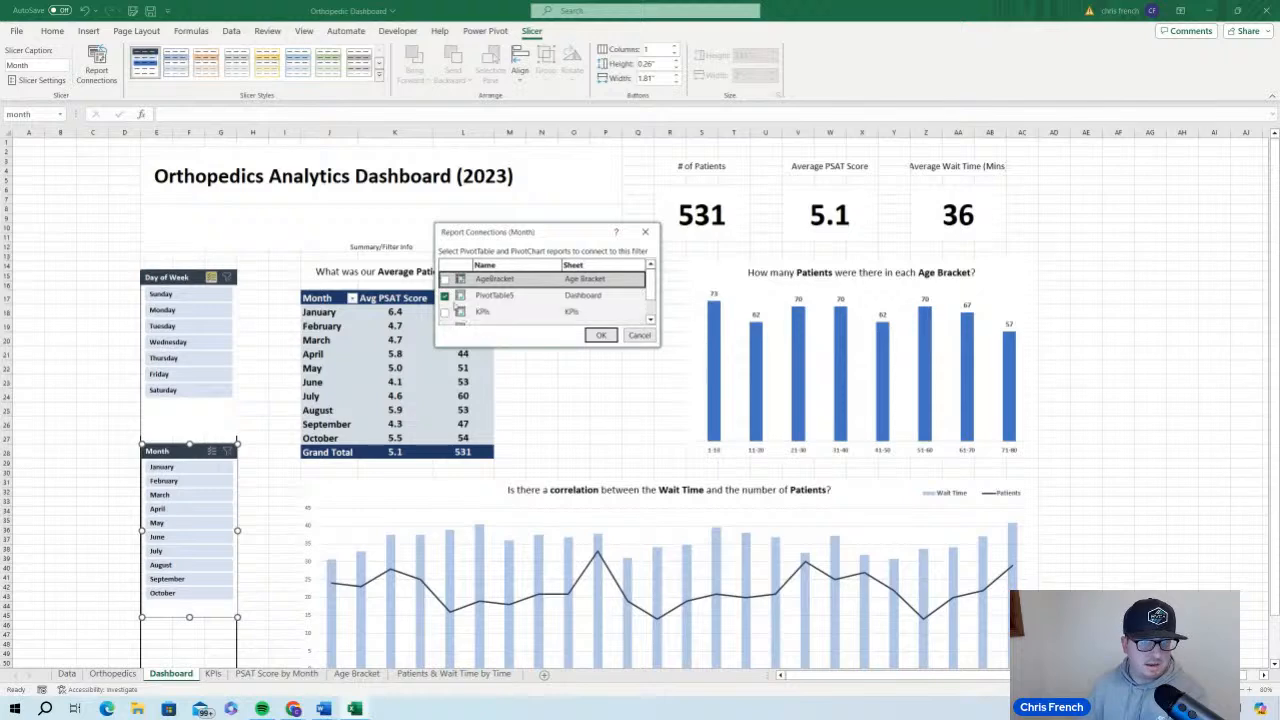
click(445, 296)
click(445, 279)
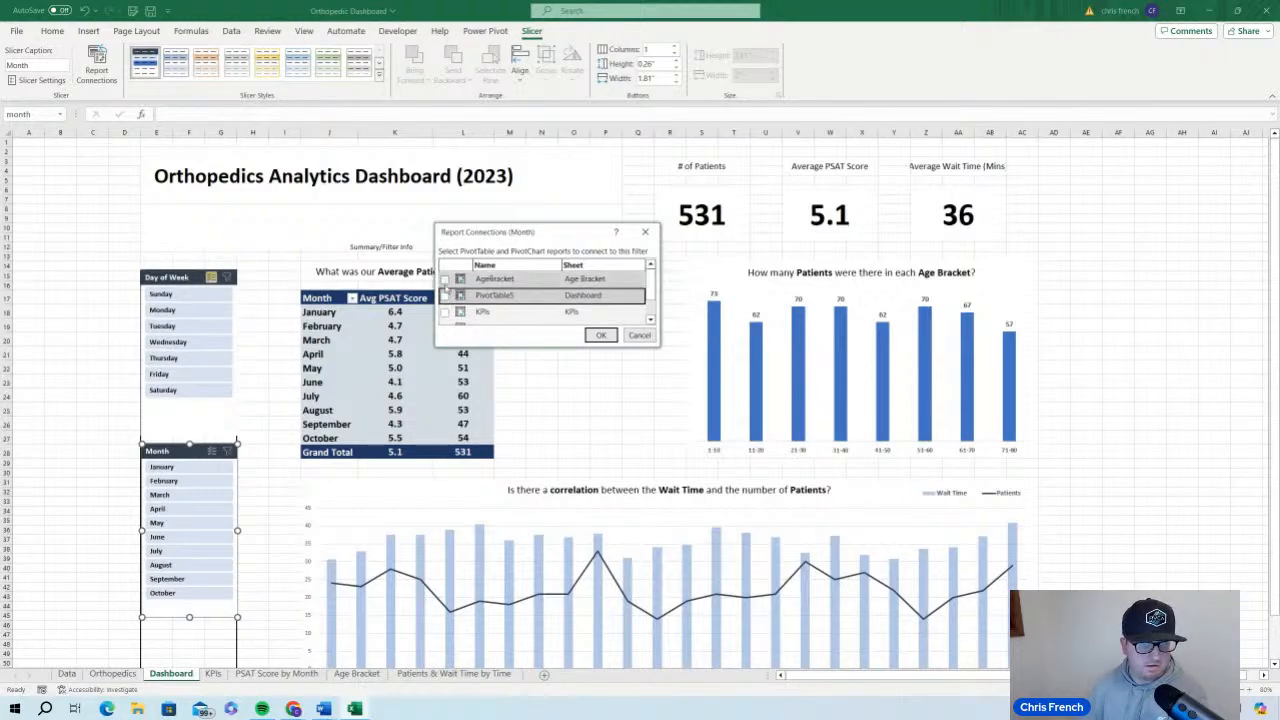
click(593, 312)
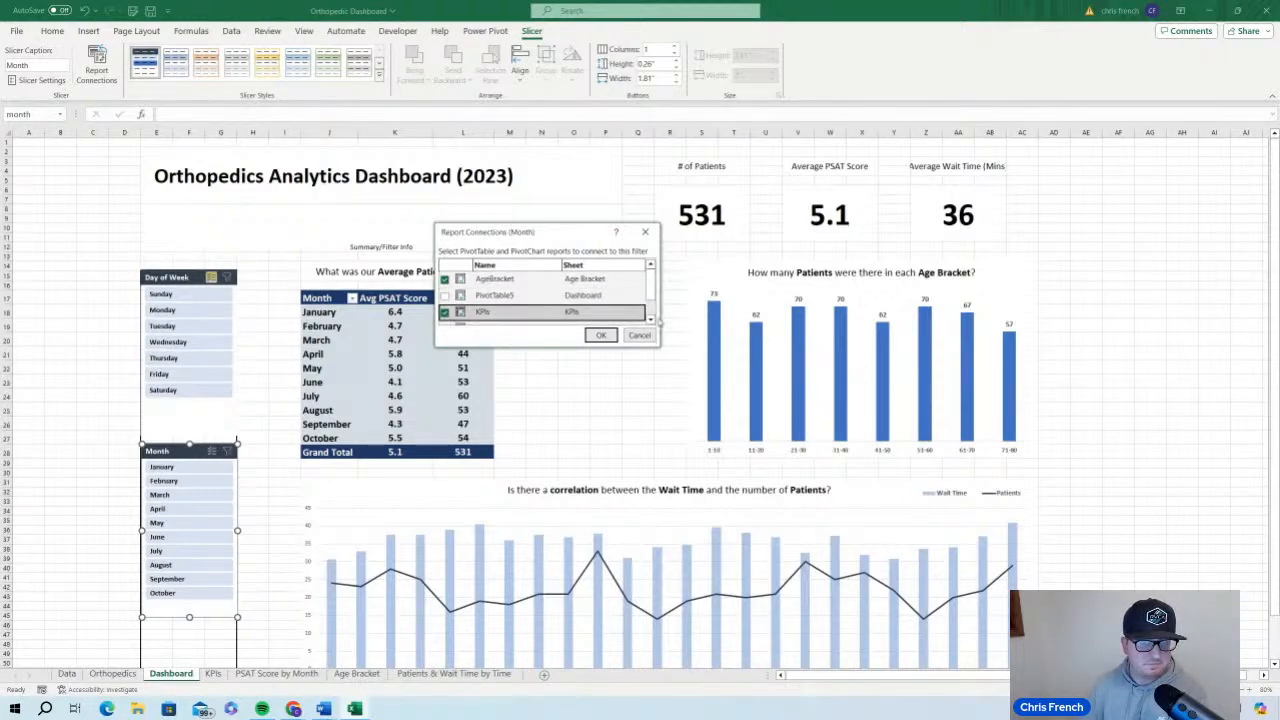
click(650, 319)
click(445, 318)
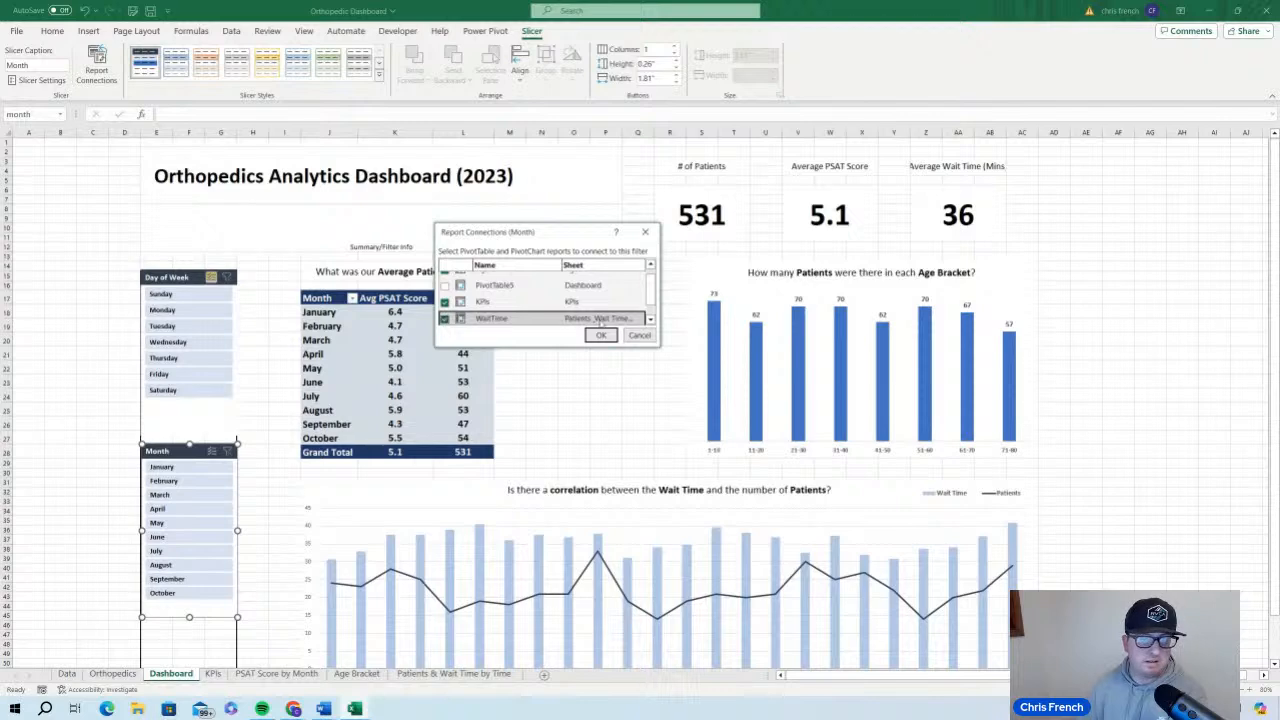
click(650, 318)
click(445, 318)
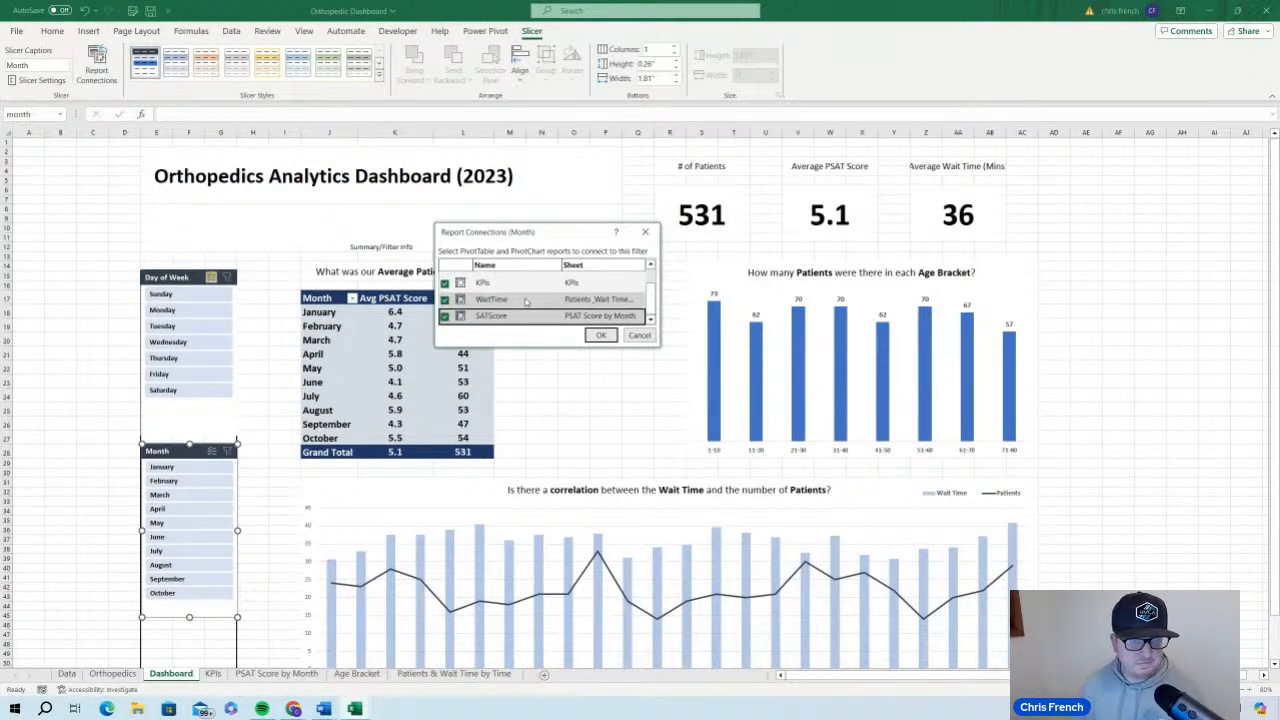
scroll(526, 302, up, 1)
scroll(528, 304, down, 1)
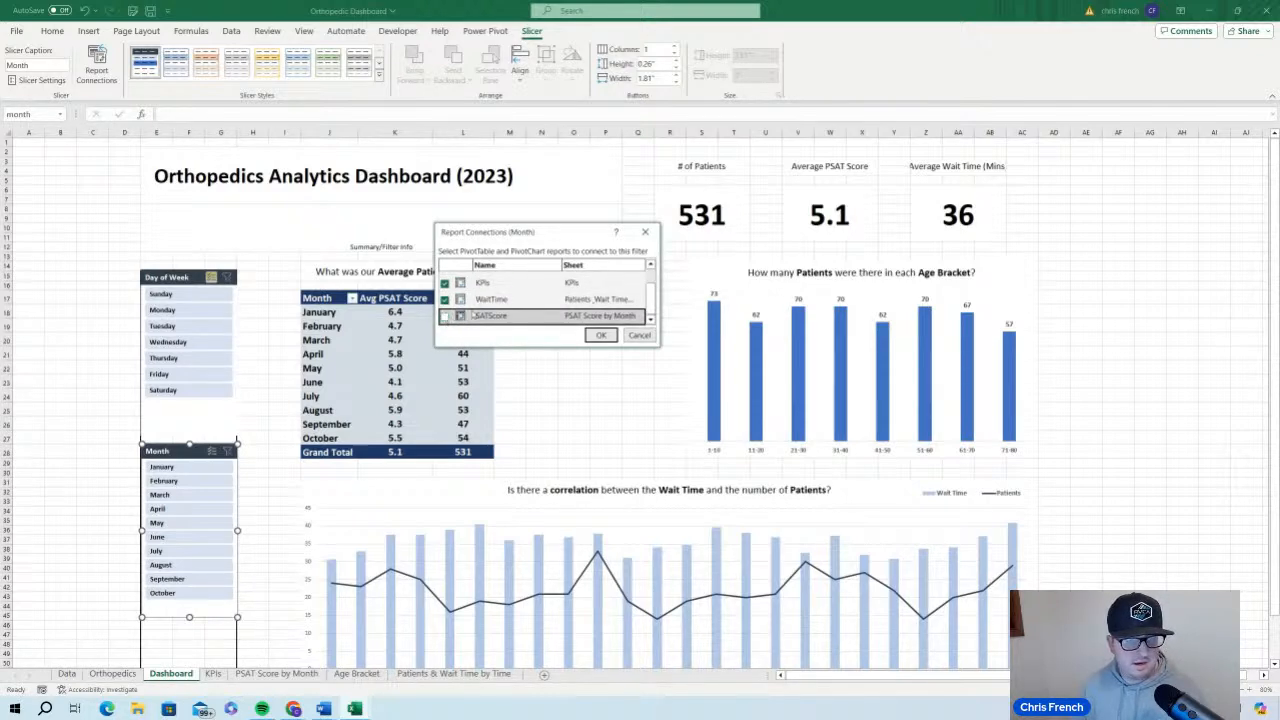
scroll(489, 314, up, 1)
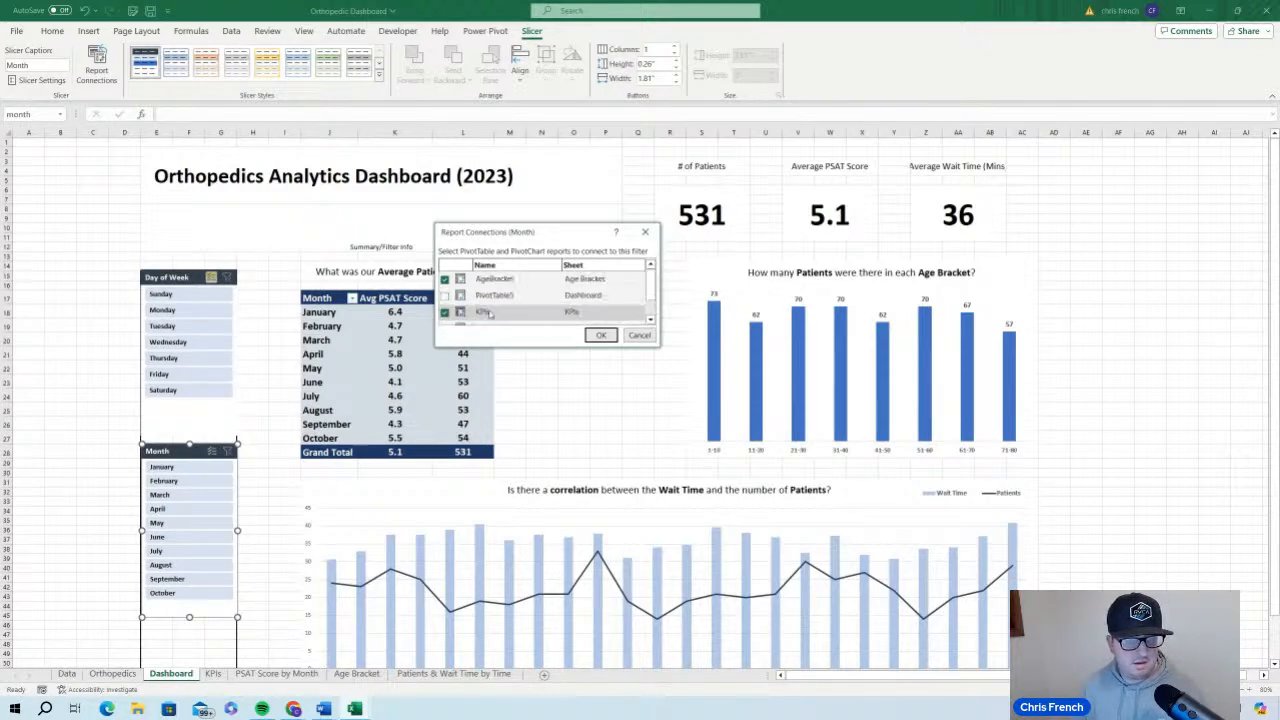
click(601, 335)
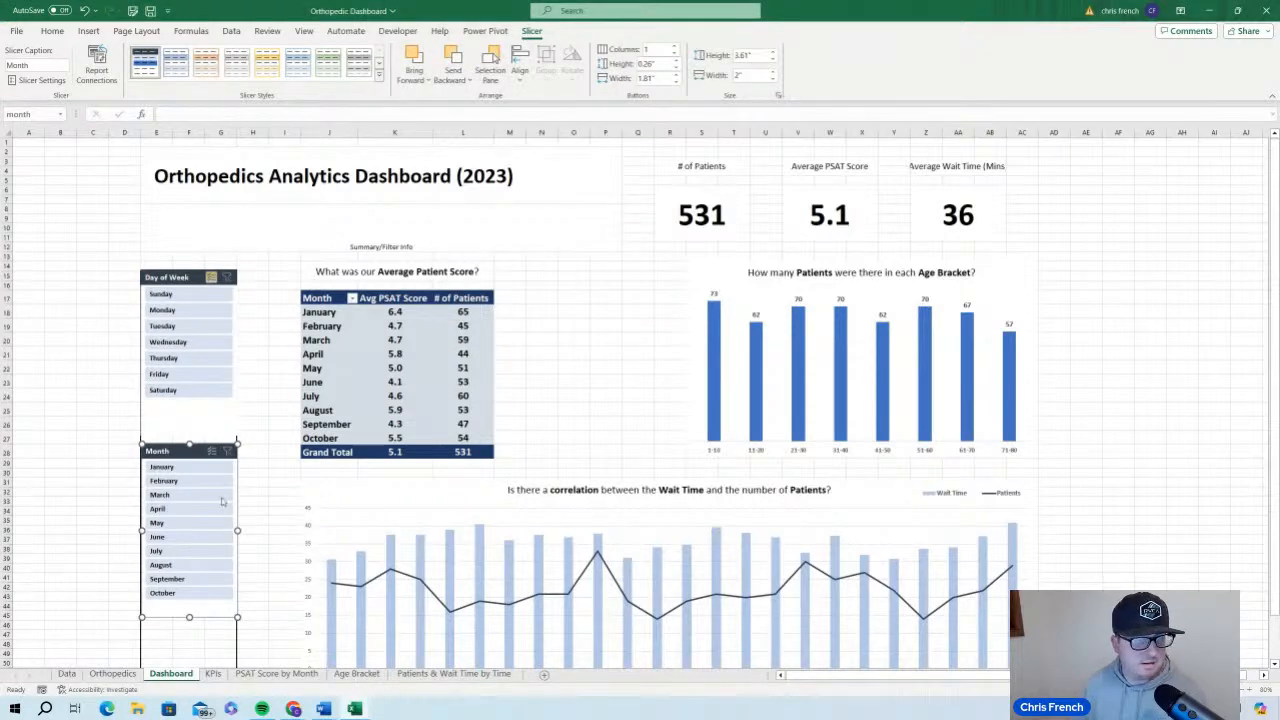
Test the Month slicer's connections by filtering the dashboard to March and February, clearing the filter at the end
click(214, 495)
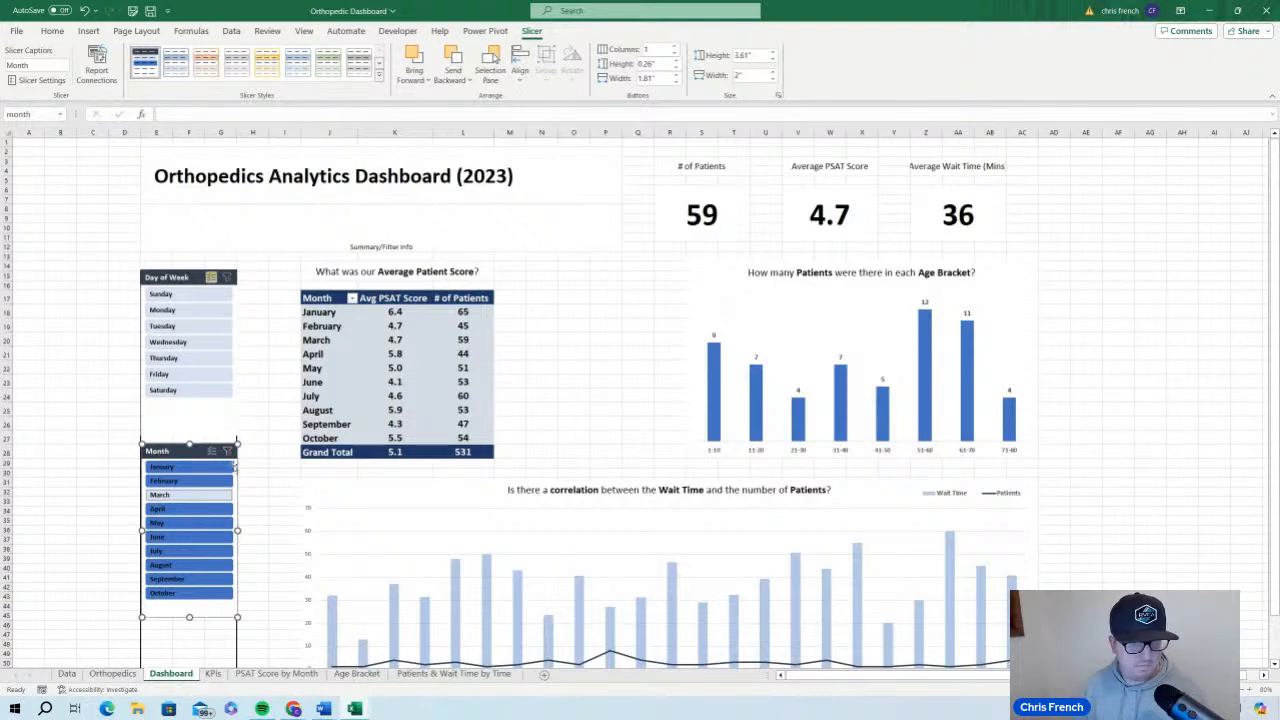
click(623, 398)
scroll(623, 398, down, 1)
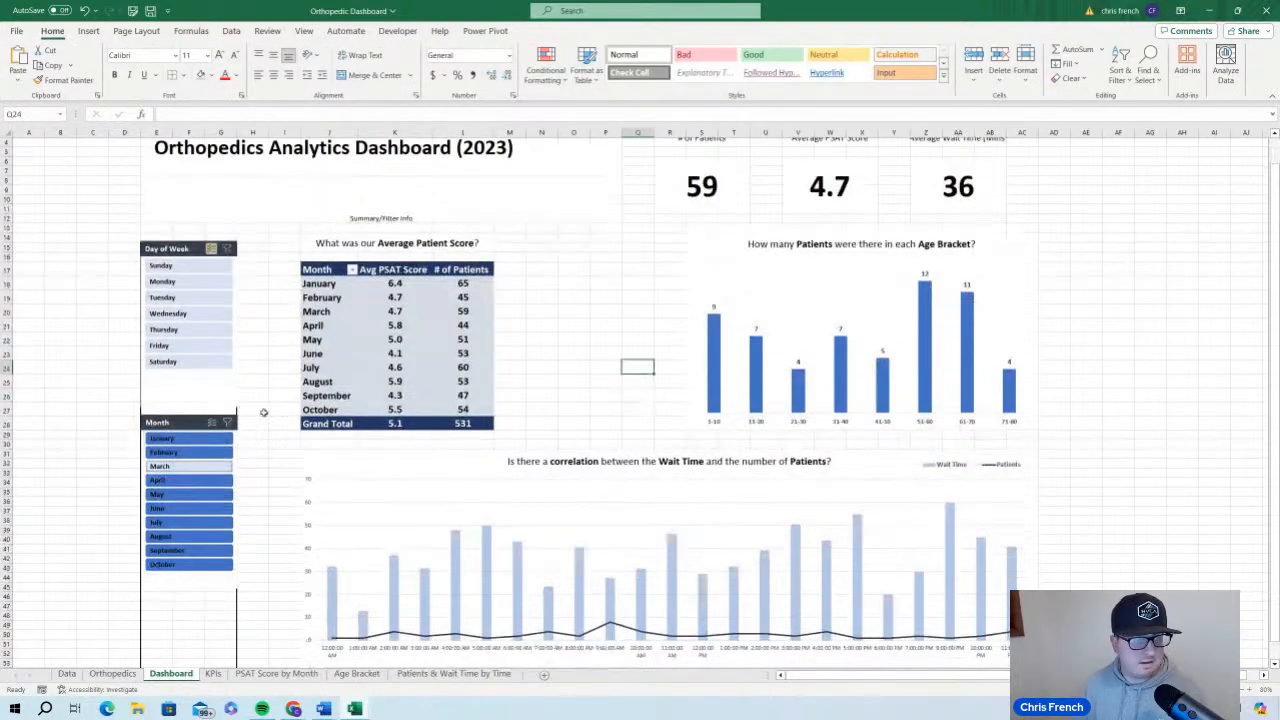
click(195, 455)
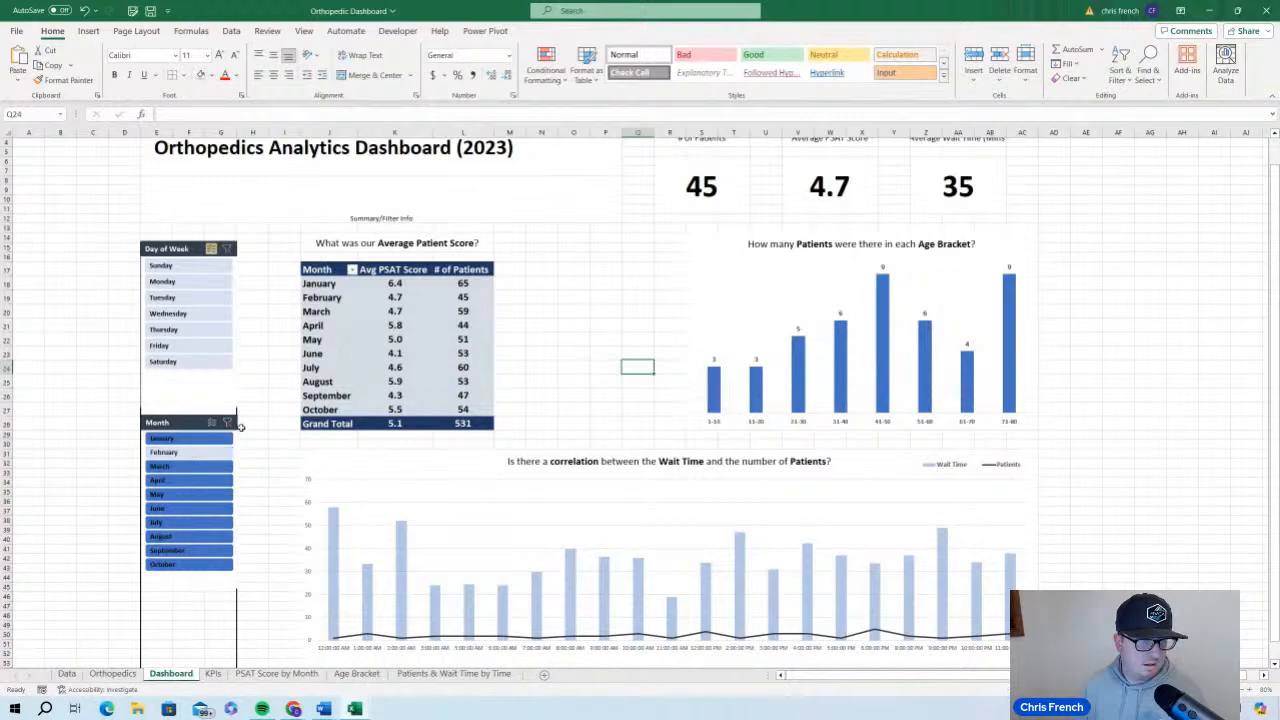
click(228, 423)
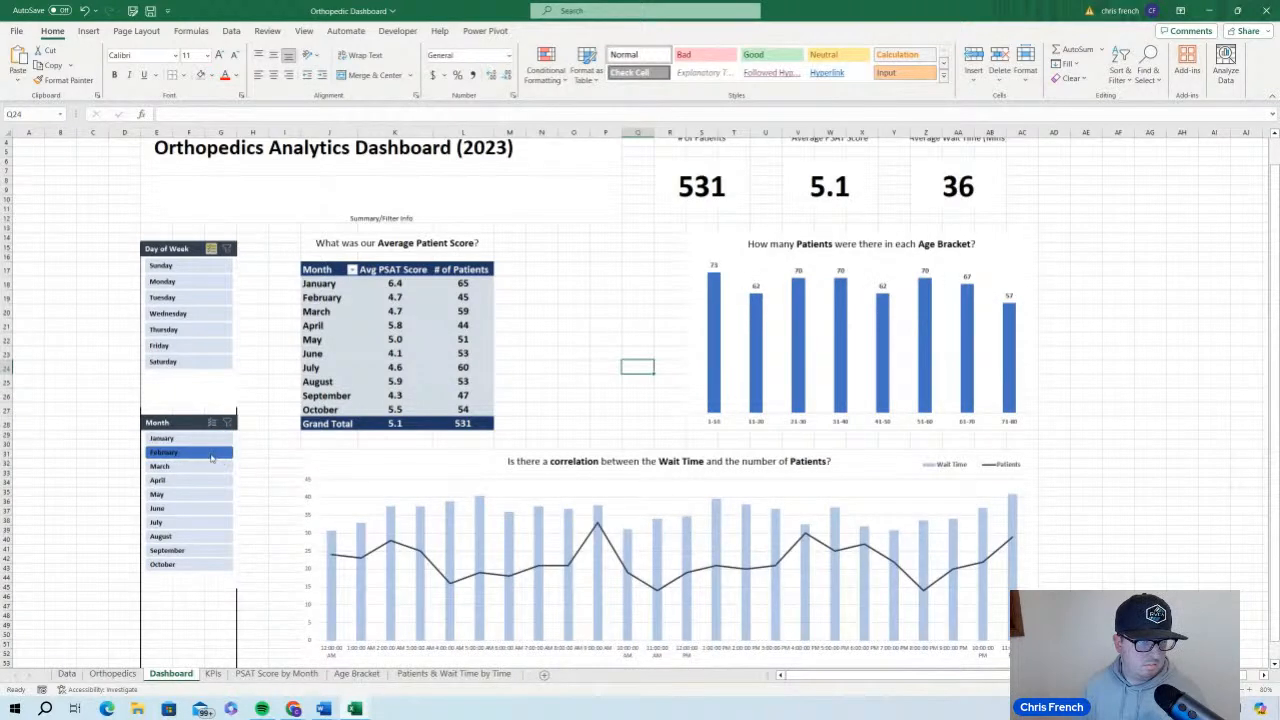
click(211, 456)
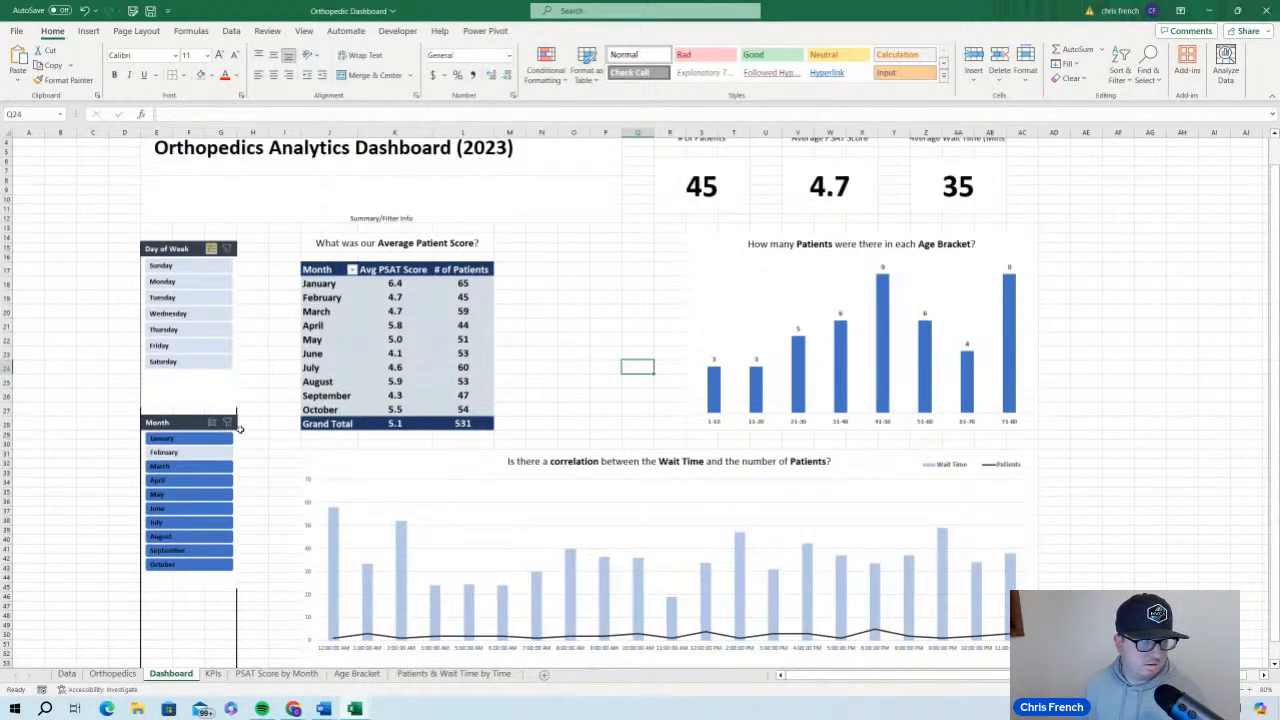
click(228, 423)
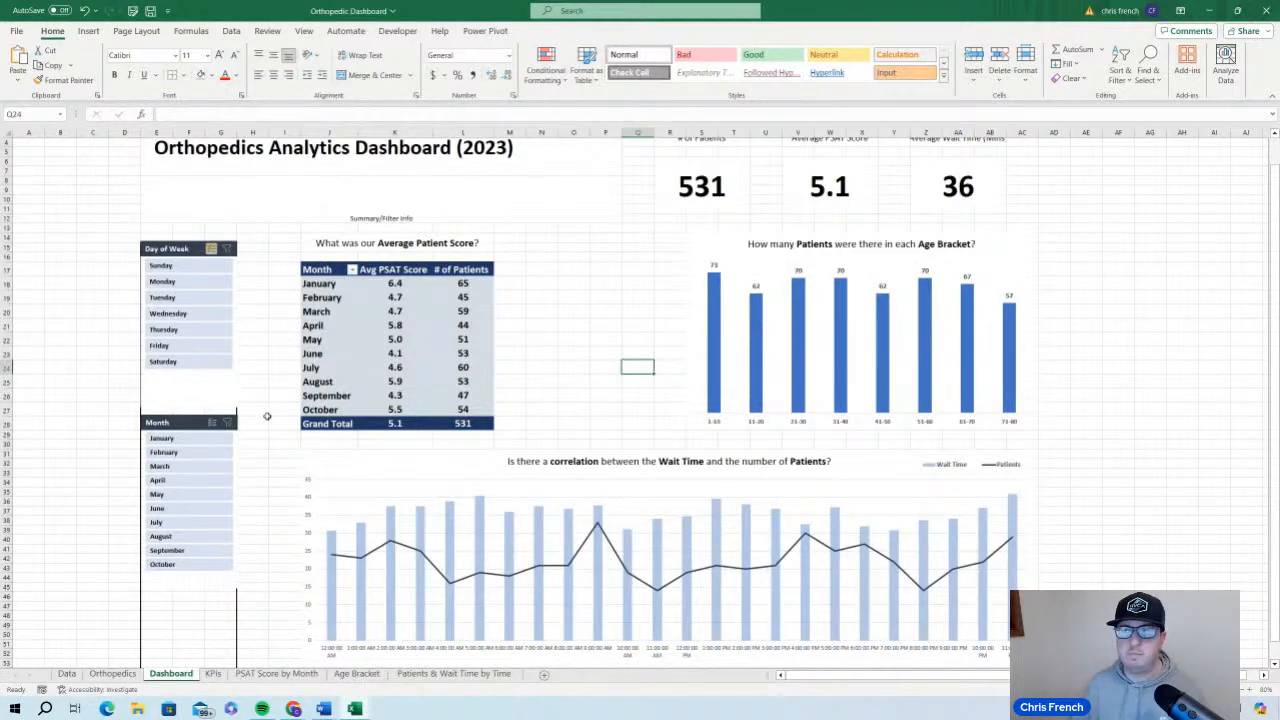
Modify the My Slicer style by clearing the formatting of the Hovered Unselected Item with Data element
click(192, 423)
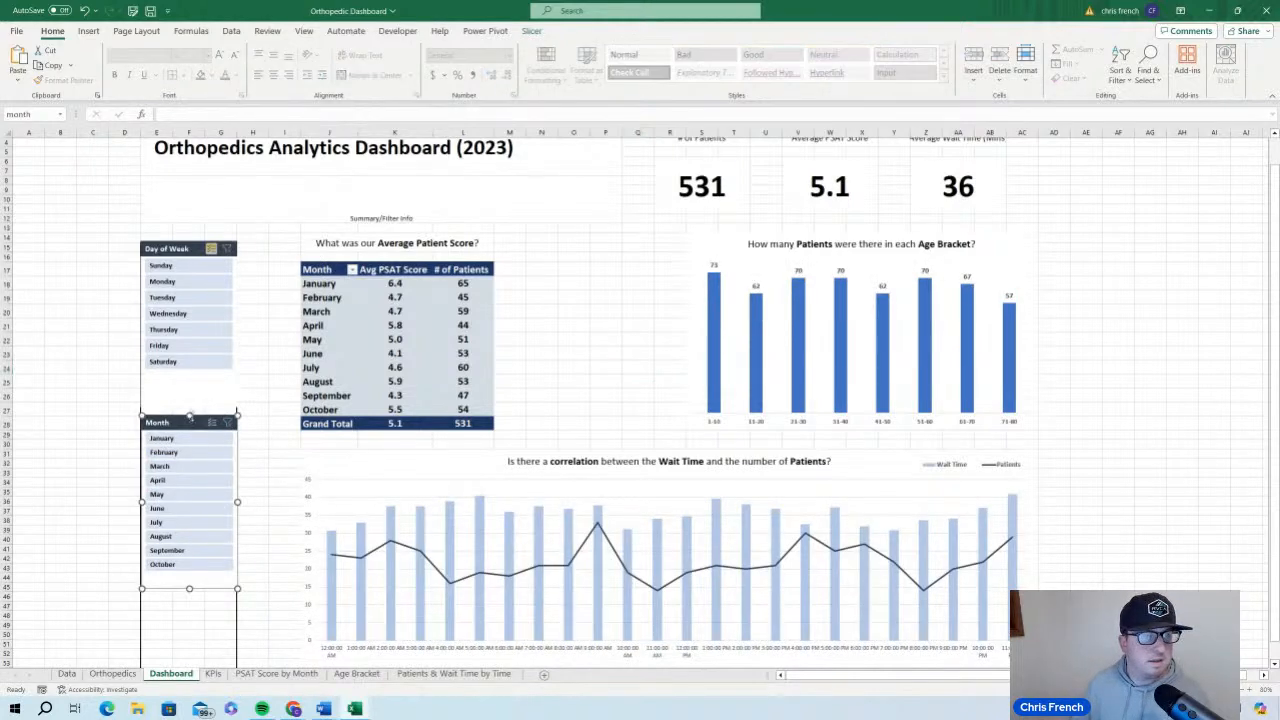
click(531, 31)
right_click(160, 56)
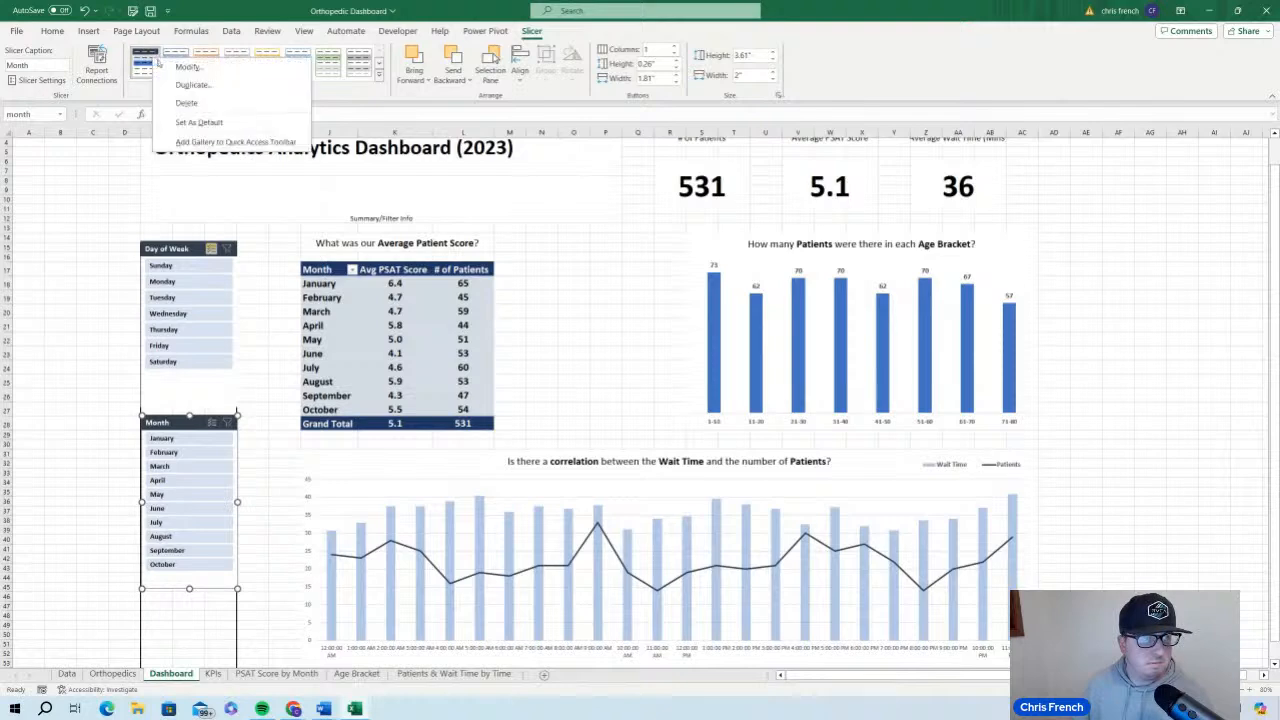
click(188, 64)
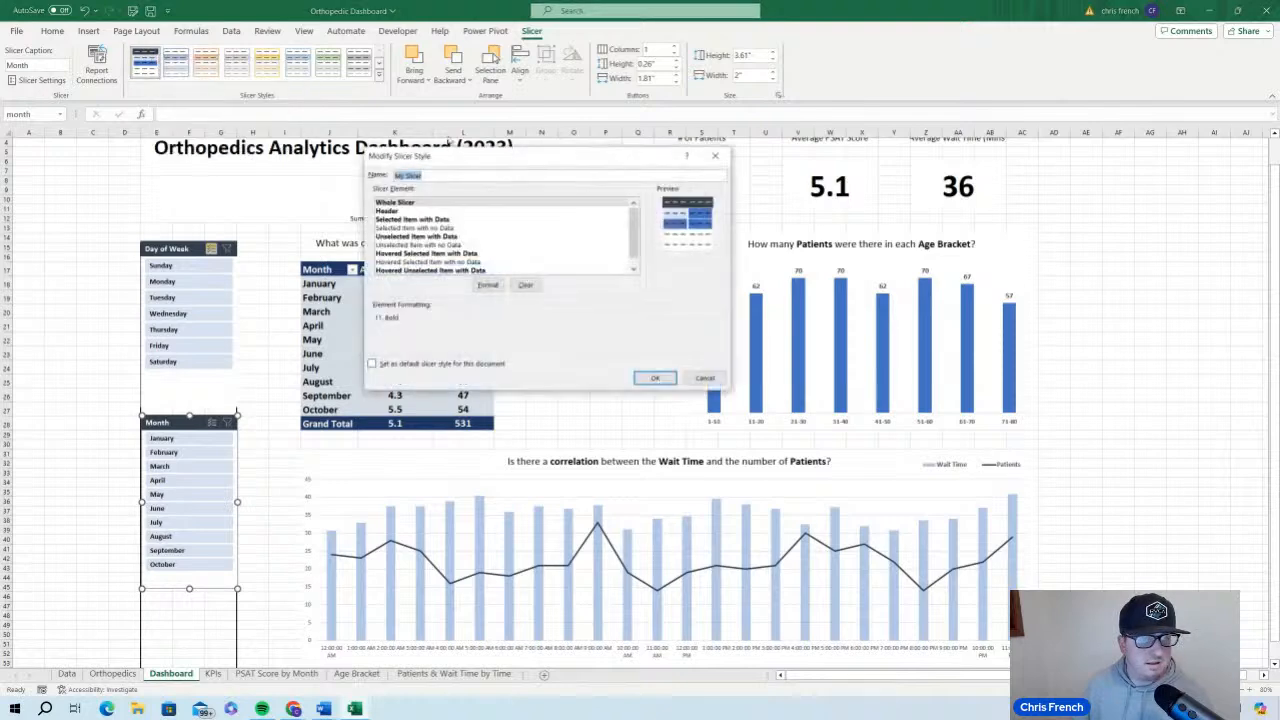
click(478, 270)
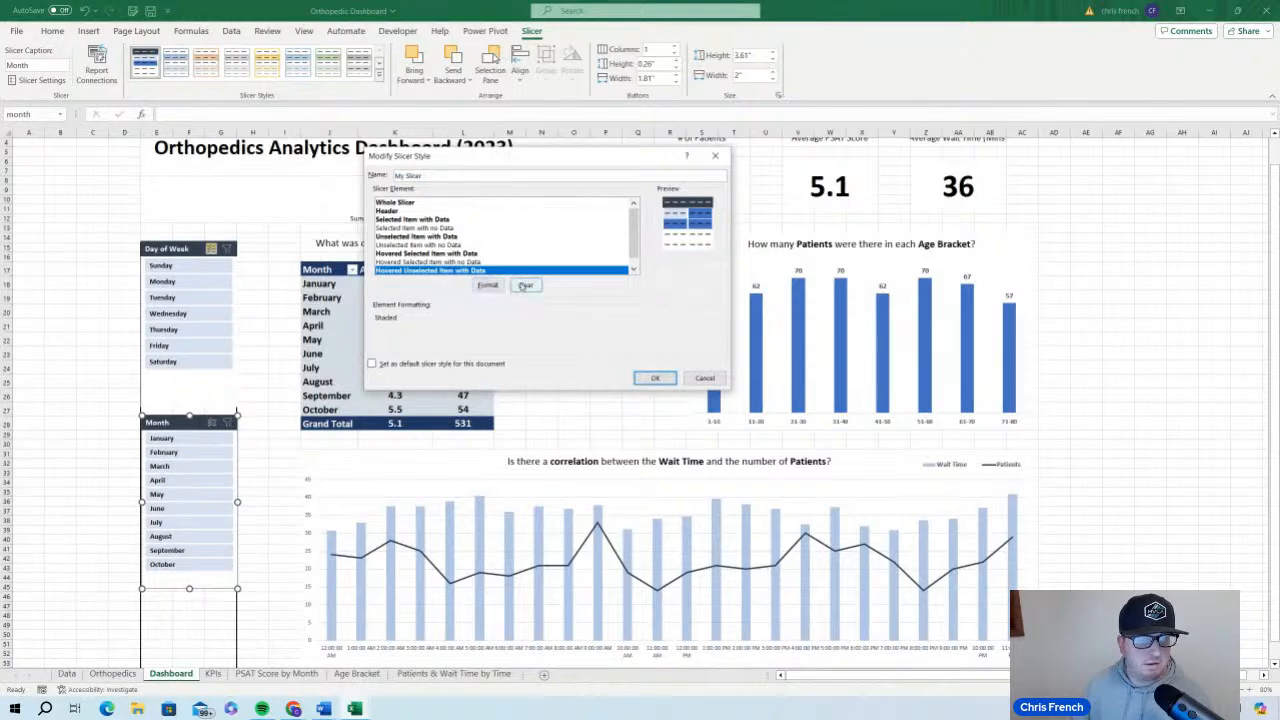
click(525, 285)
click(655, 378)
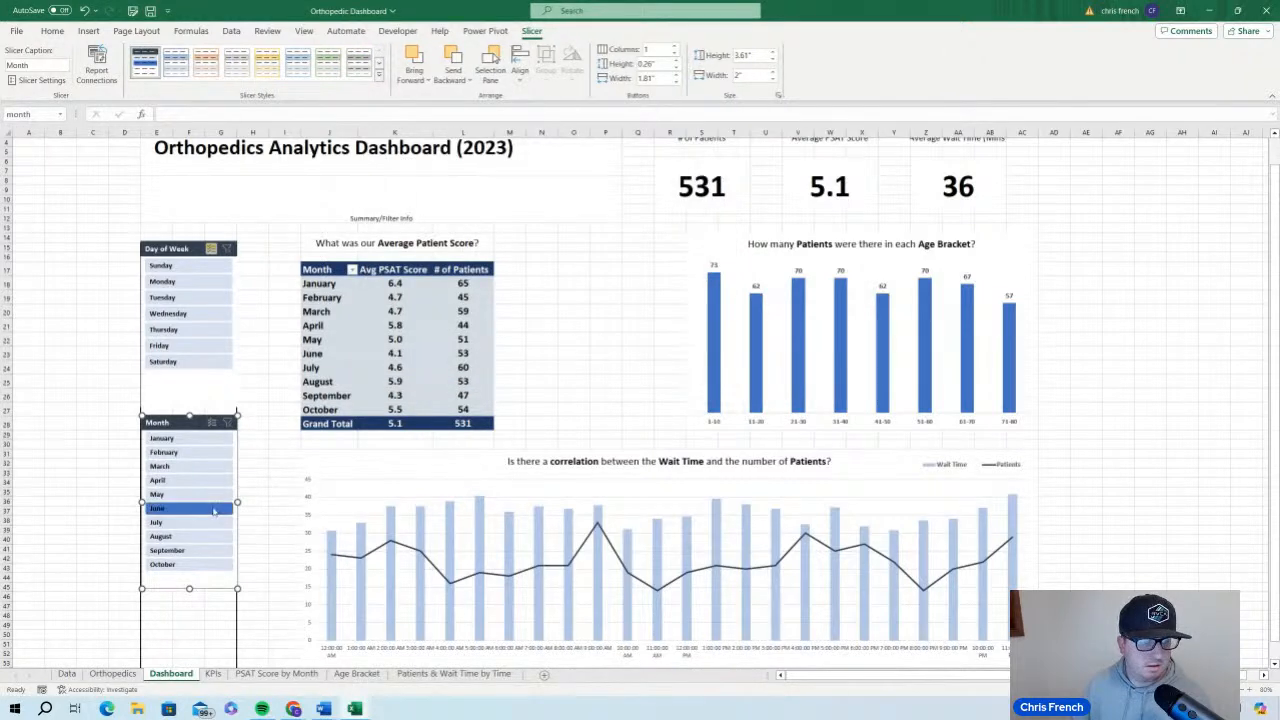
Test the modified style by toggling Monday off and on and filtering the Month slicer to June, clearing that filter
click(201, 283)
click(201, 283)
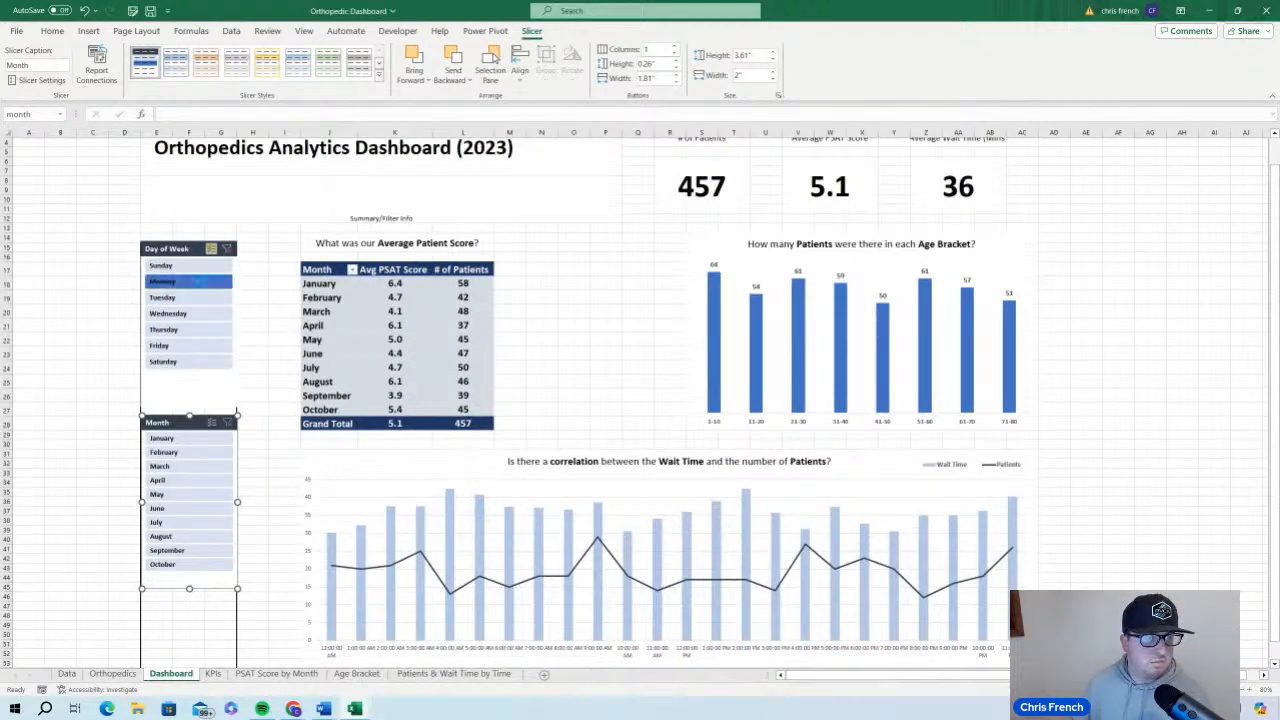
click(211, 513)
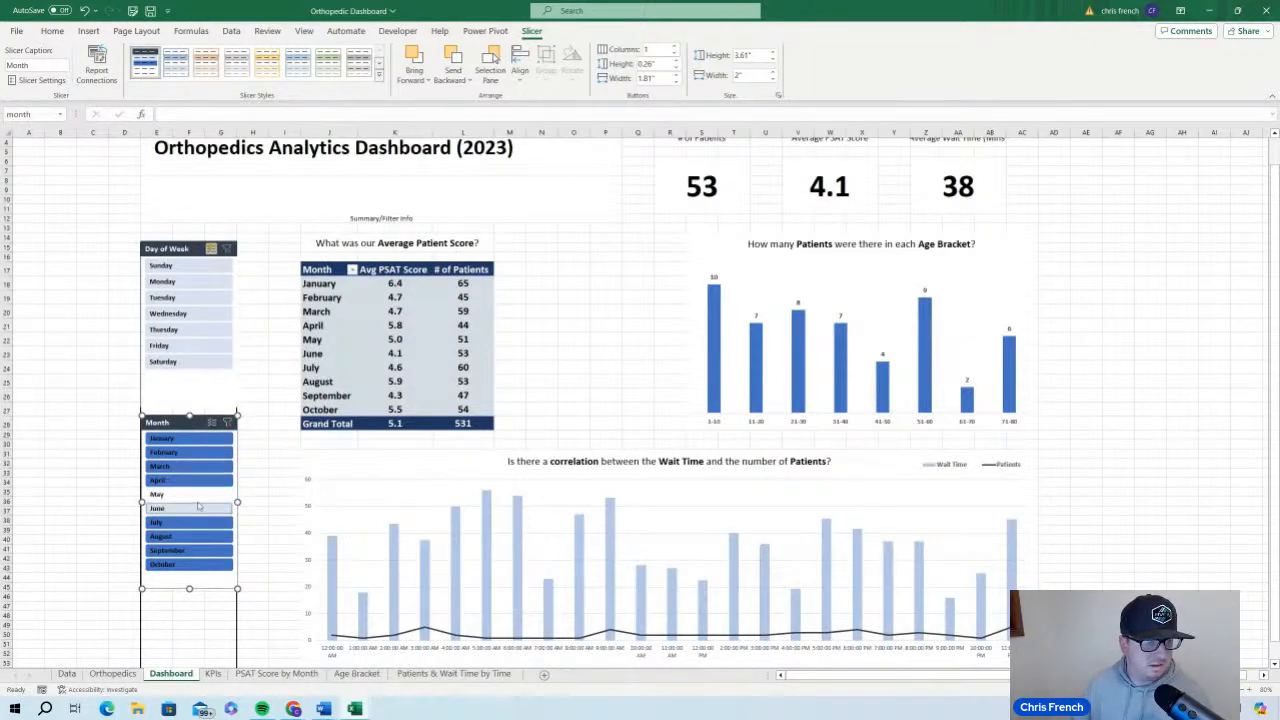
click(227, 423)
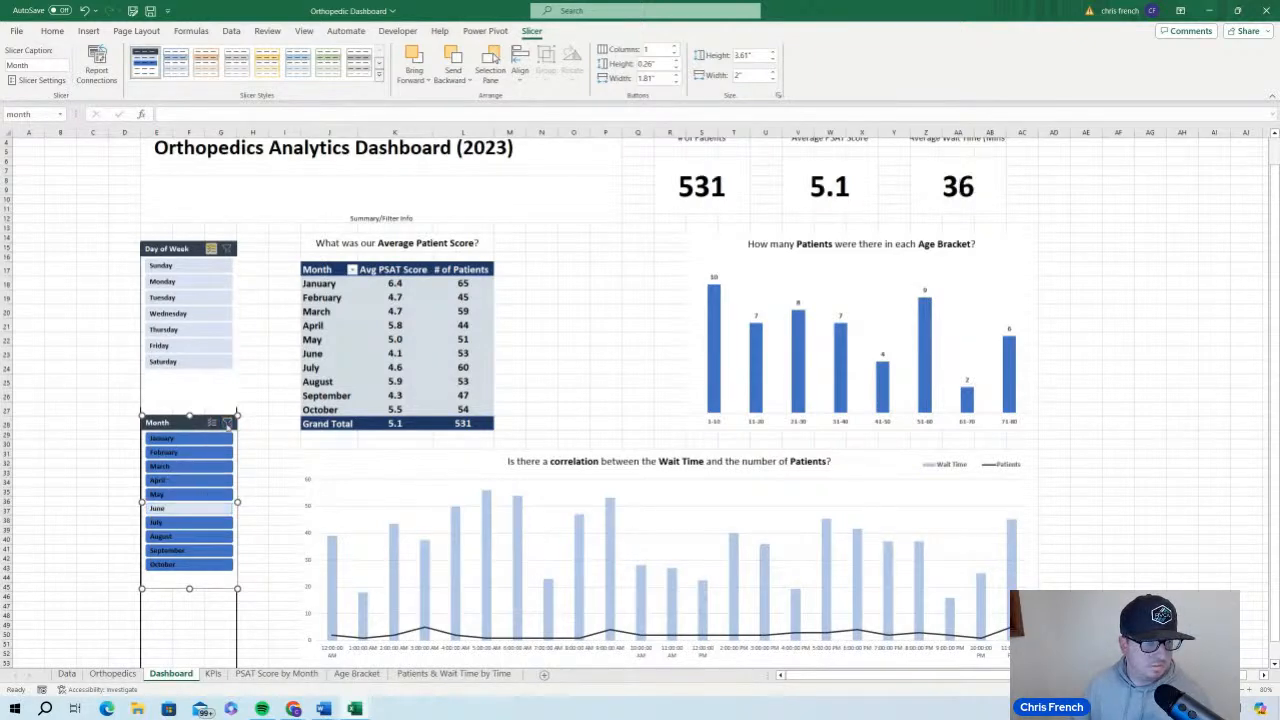
Turn off multi-select on the Day of Week slicer and save the workbook after trying and clearing a February filter
click(55, 384)
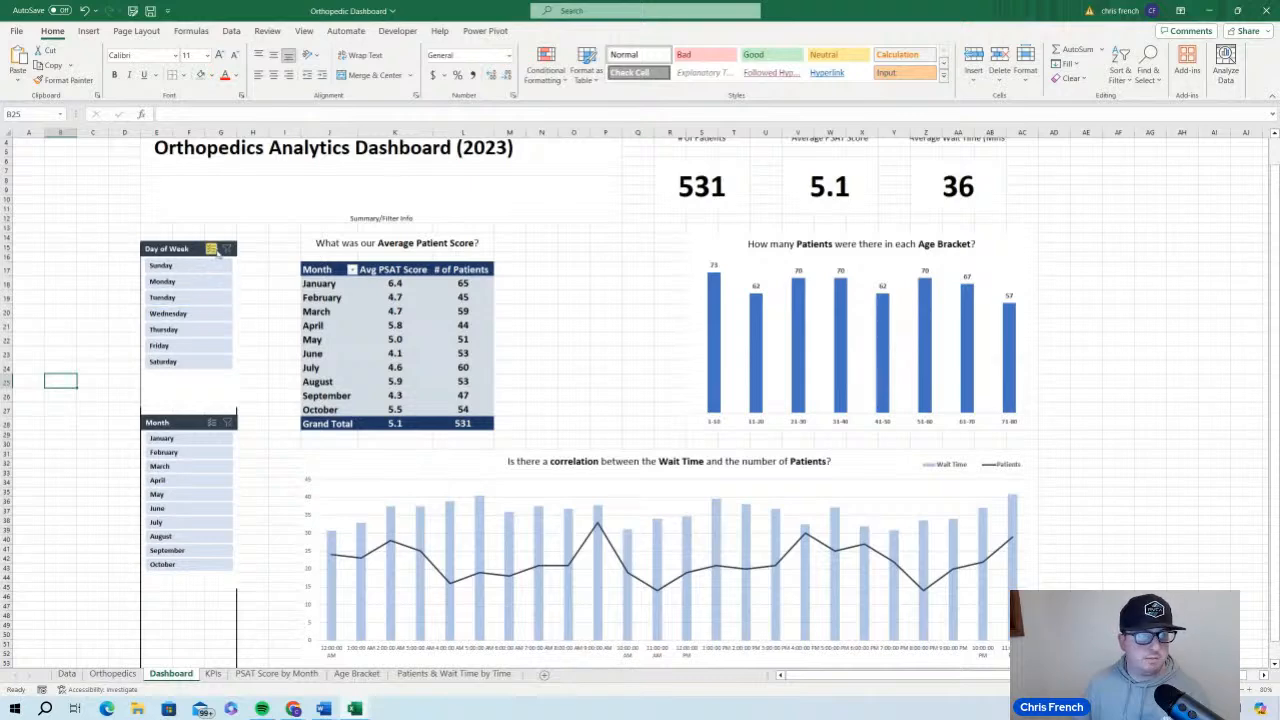
click(193, 454)
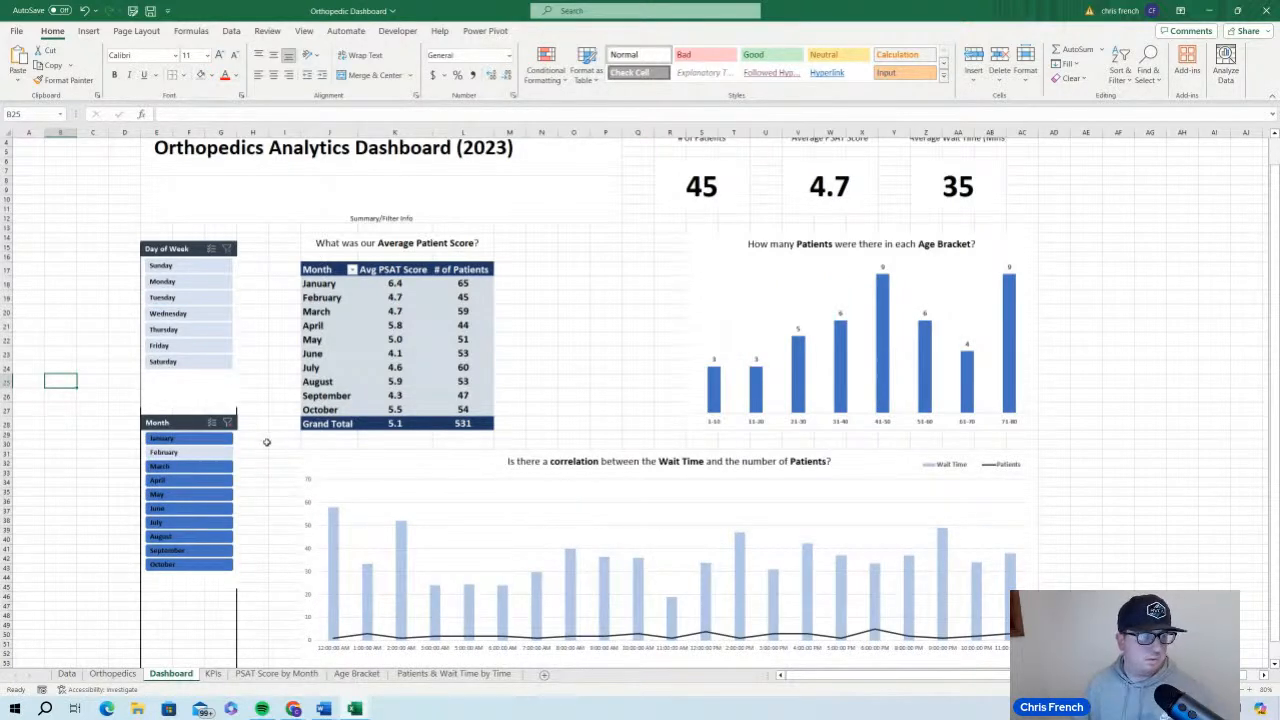
click(229, 423)
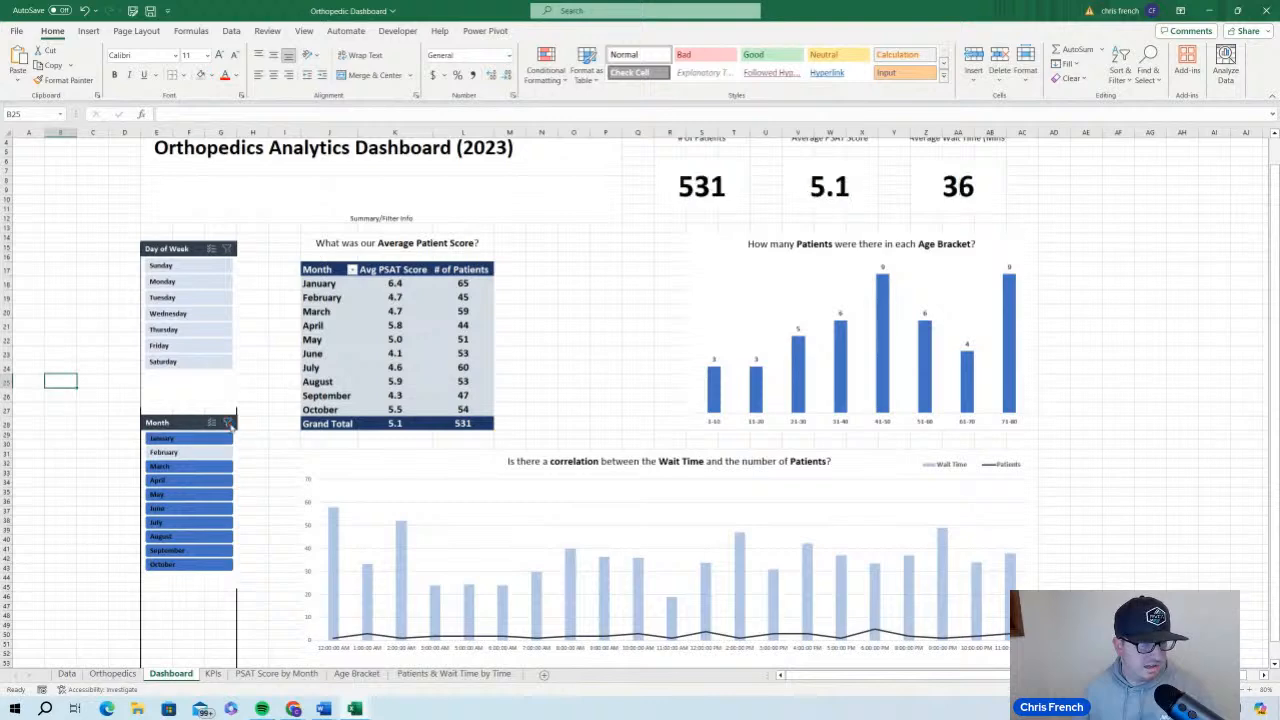
click(150, 11)
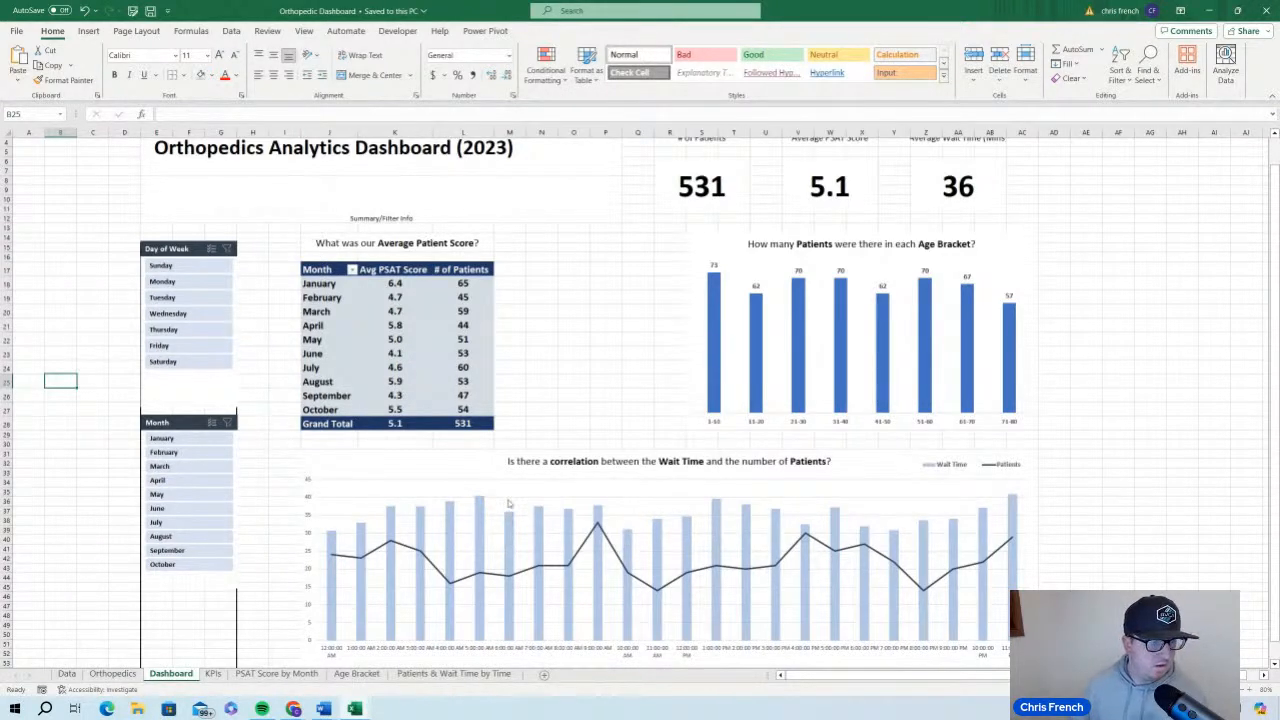
Remove all borders from the cells behind and around the two slicers, columns D to H from row 14 down
drag(112, 234, 250, 651)
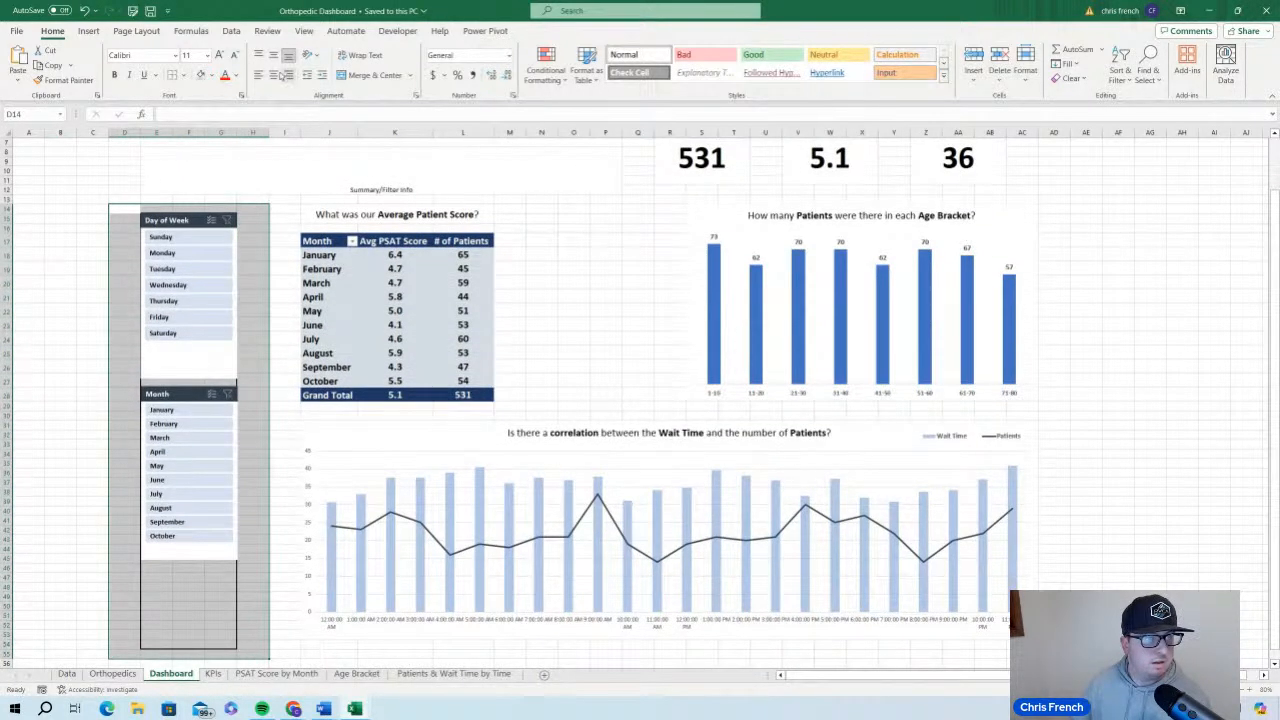
click(172, 75)
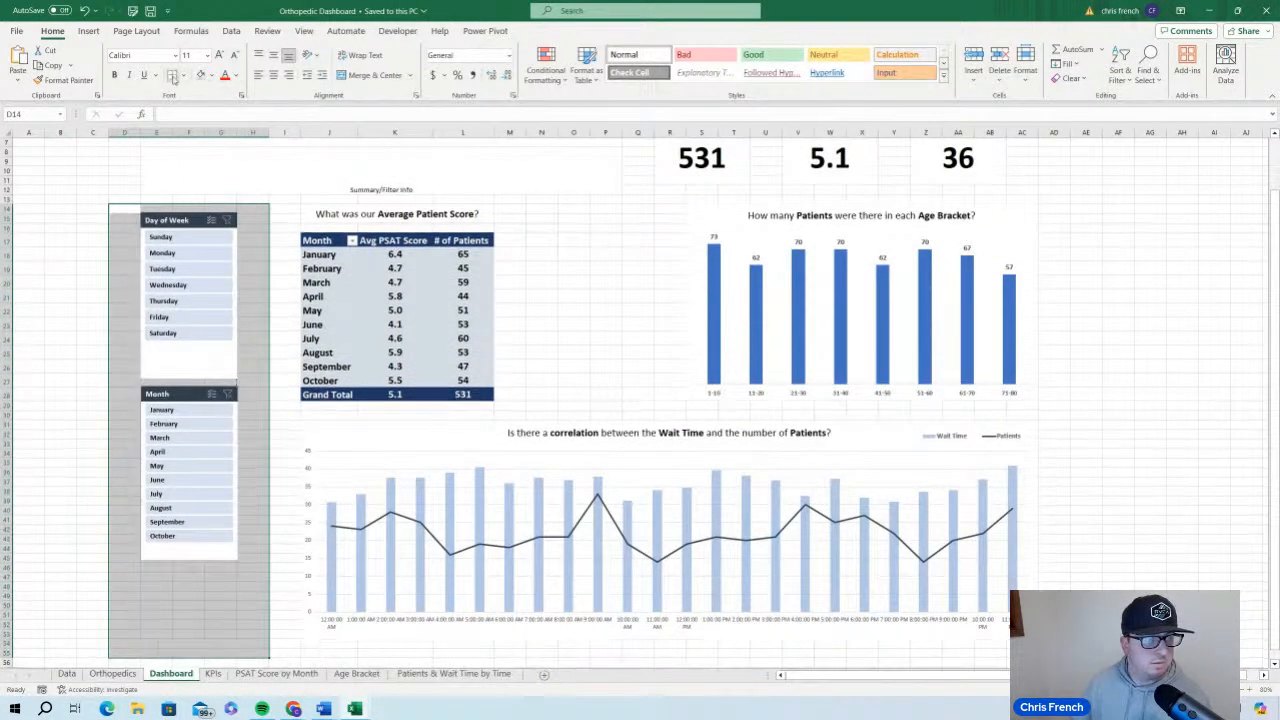
click(614, 296)
scroll(597, 354, up, 2)
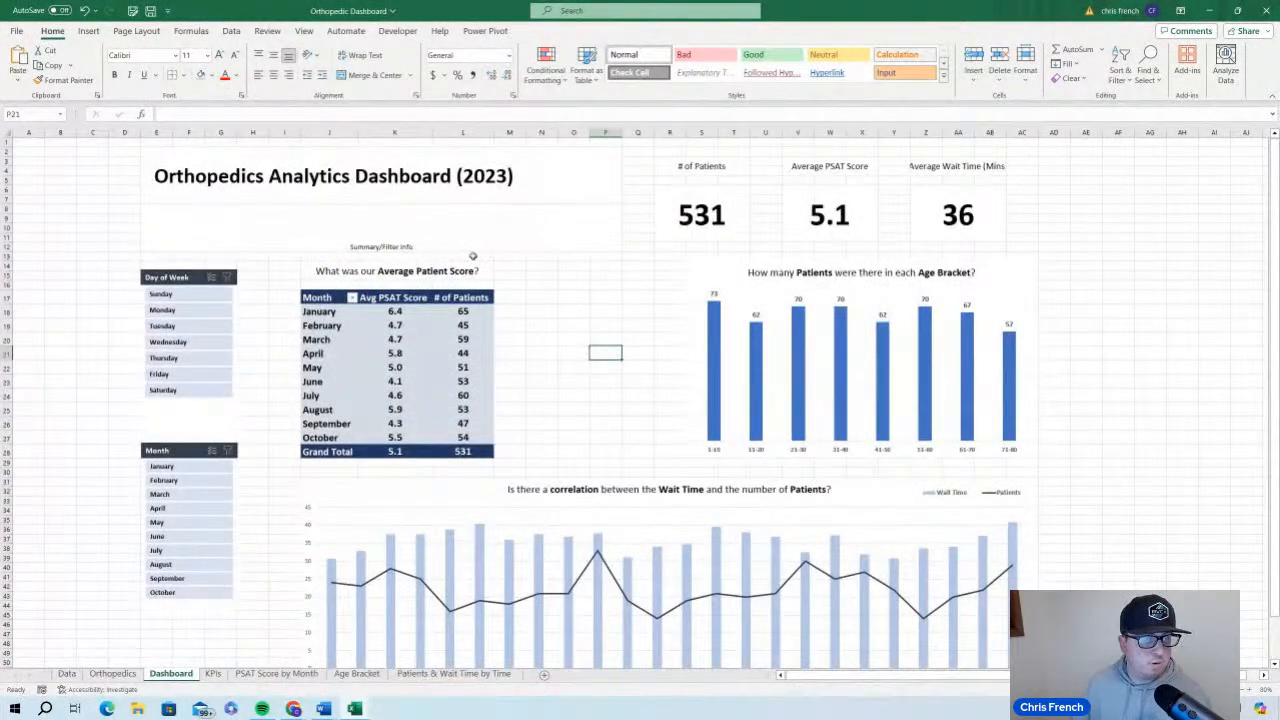
Replace the Summary/Filter Info placeholder in cell E8 with "Please use the filters to the left to look for your specific insights."
click(437, 226)
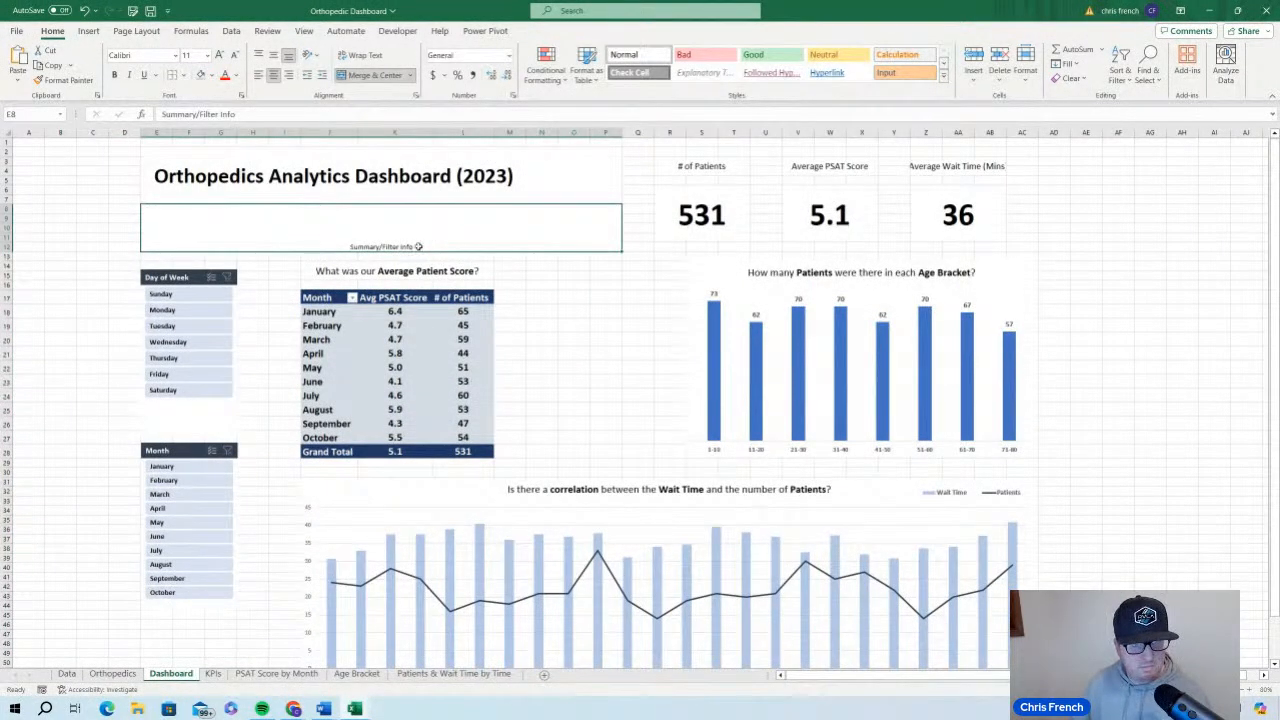
double_click(418, 247)
drag(414, 247, 352, 255)
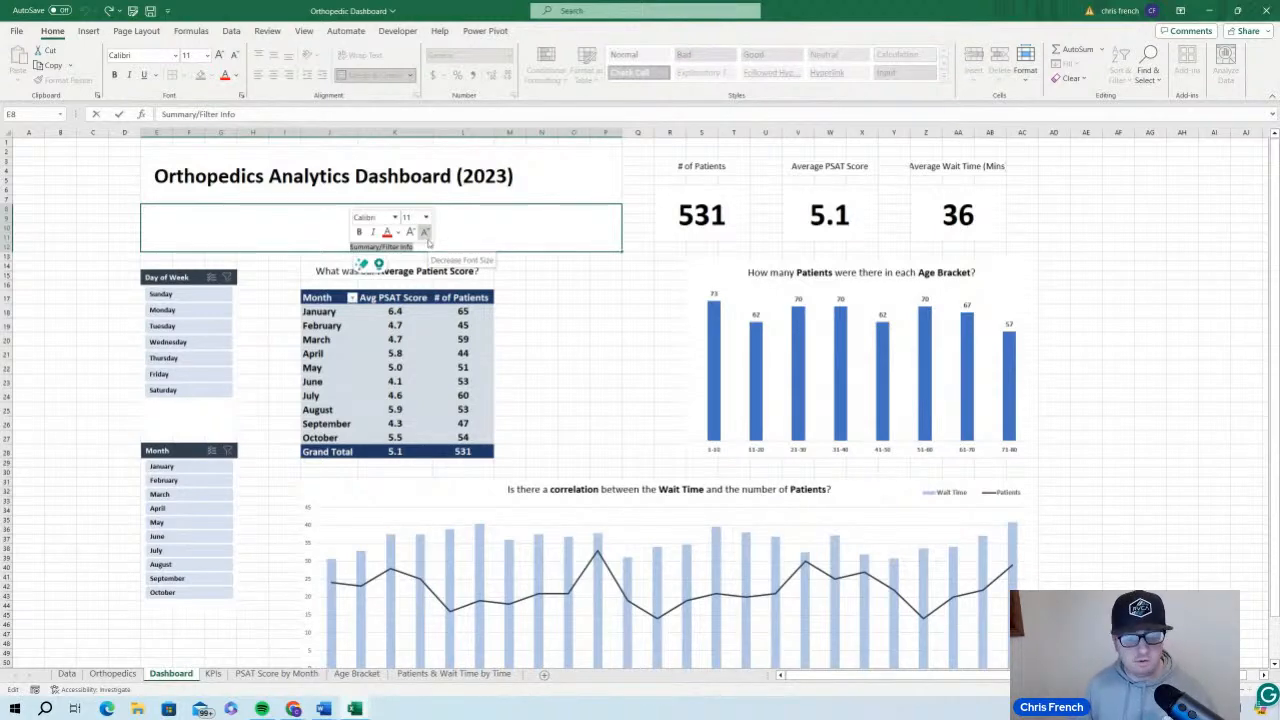
text(Please us)
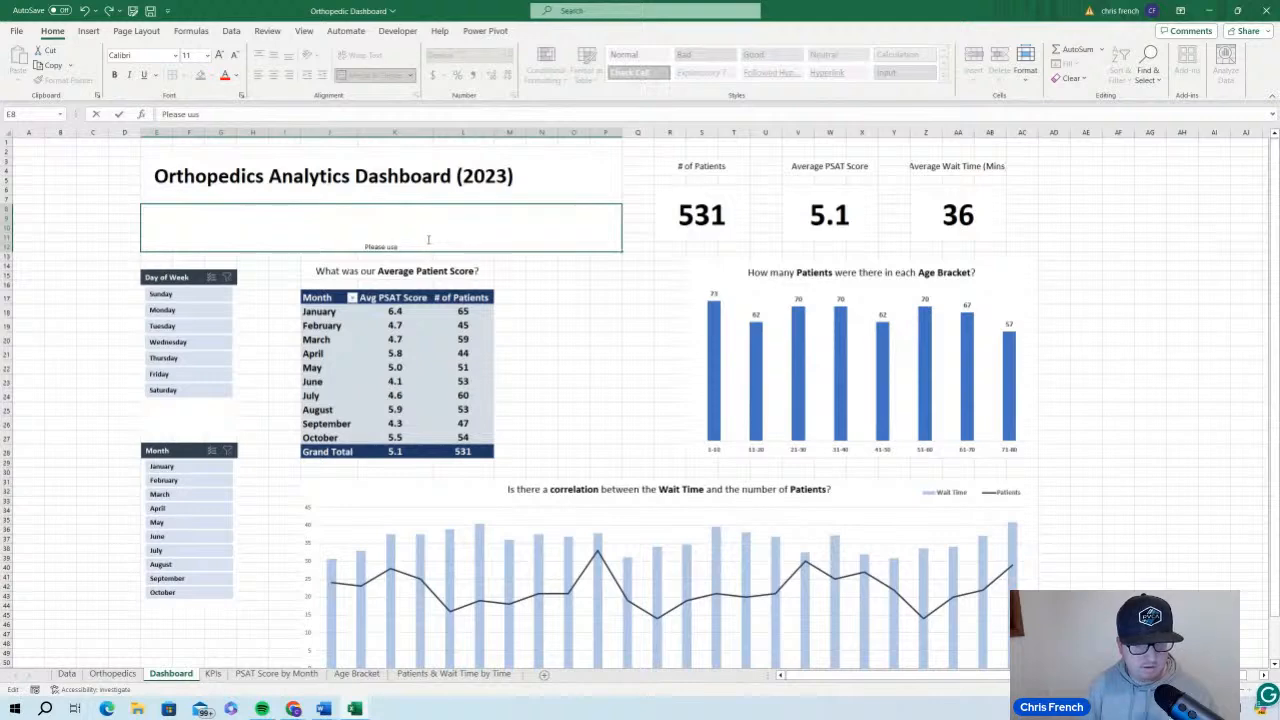
text(e the filters to)
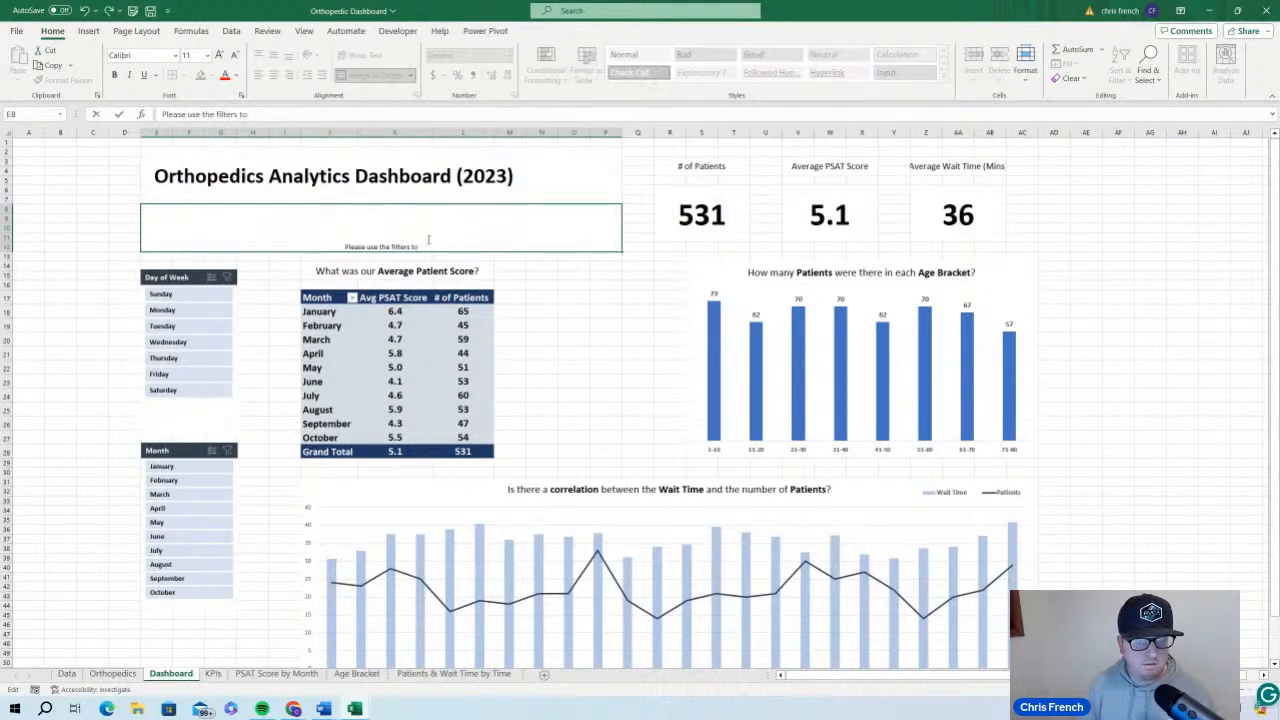
text( the left!)
key(BackSpace)
key(BackSpace)
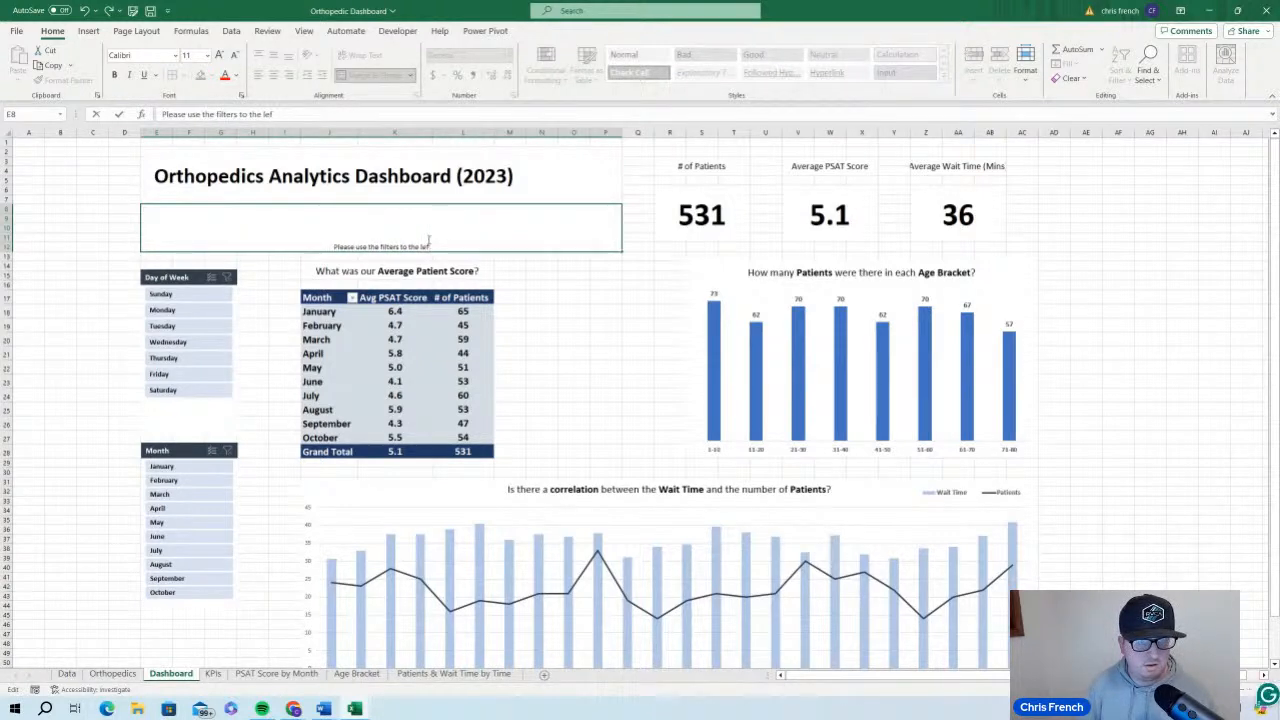
text(t to)
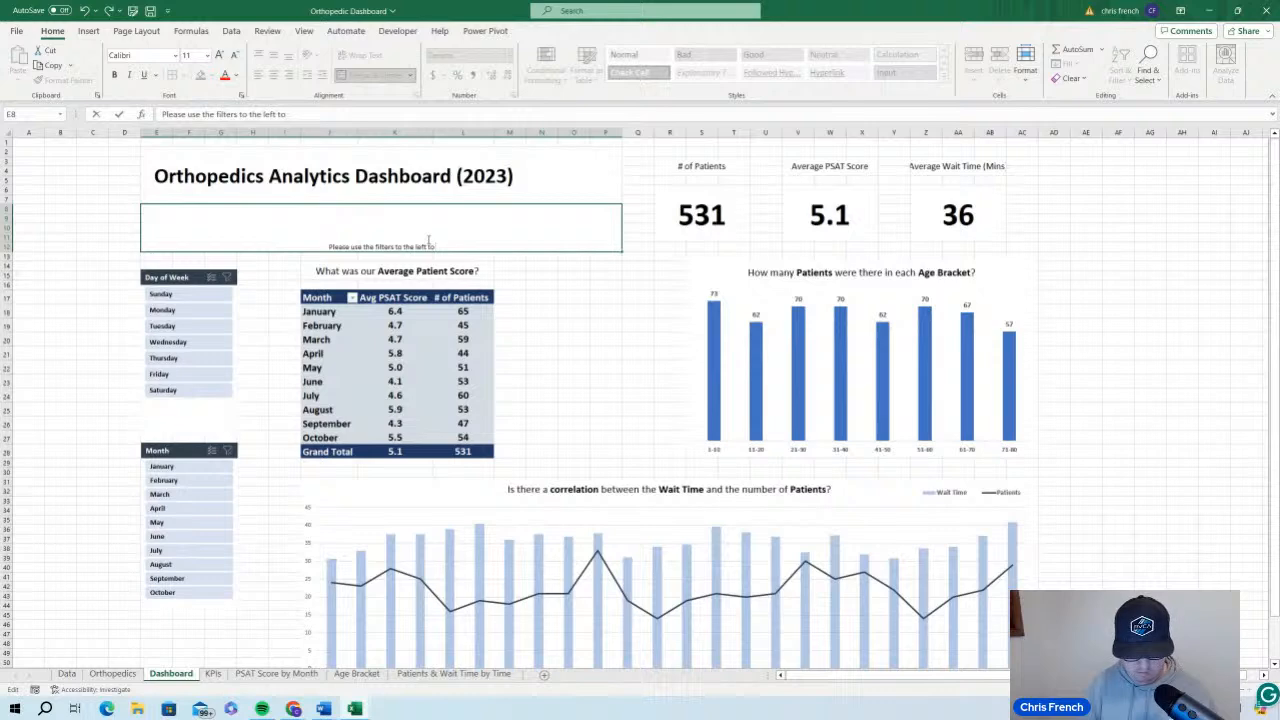
text( look for your)
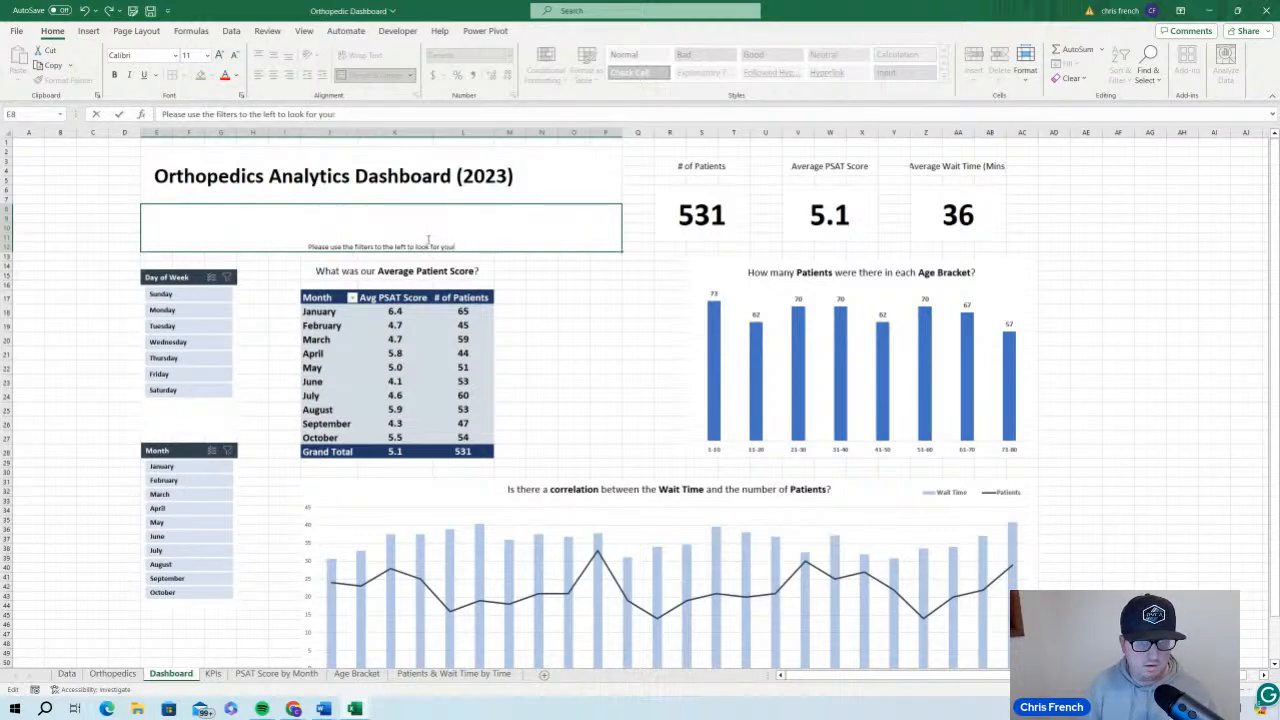
text( specific in)
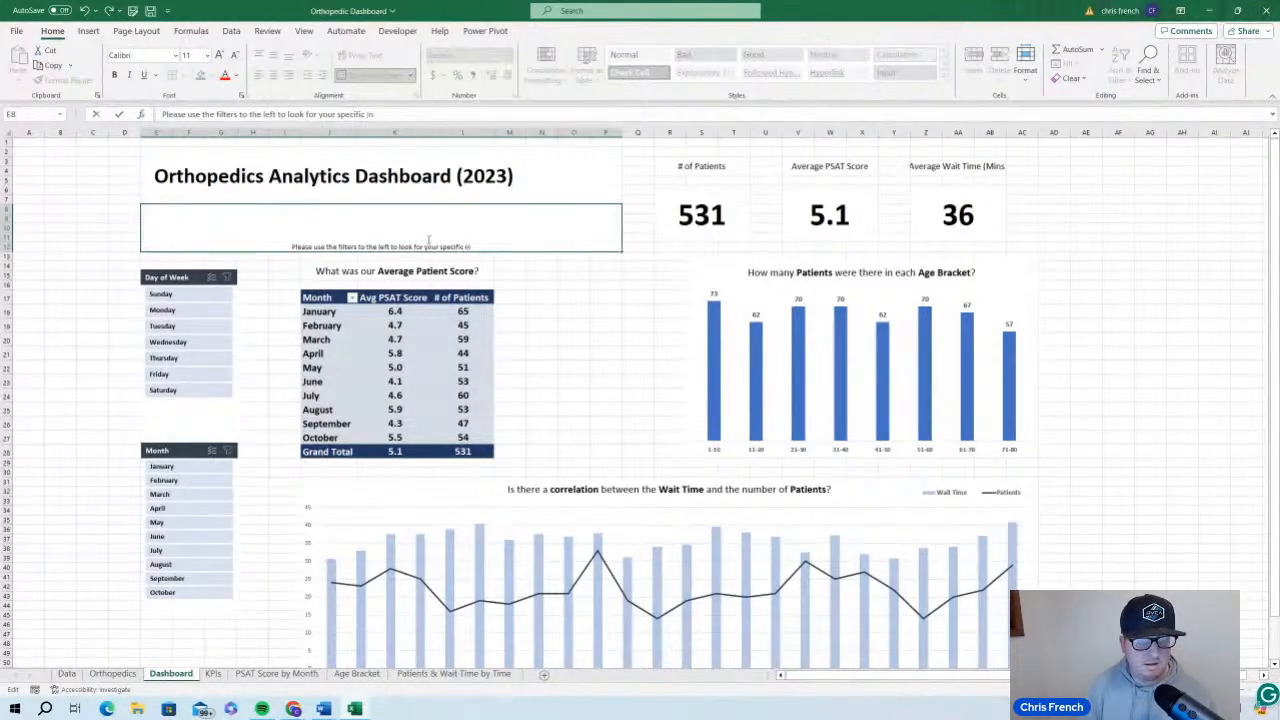
text(sig)
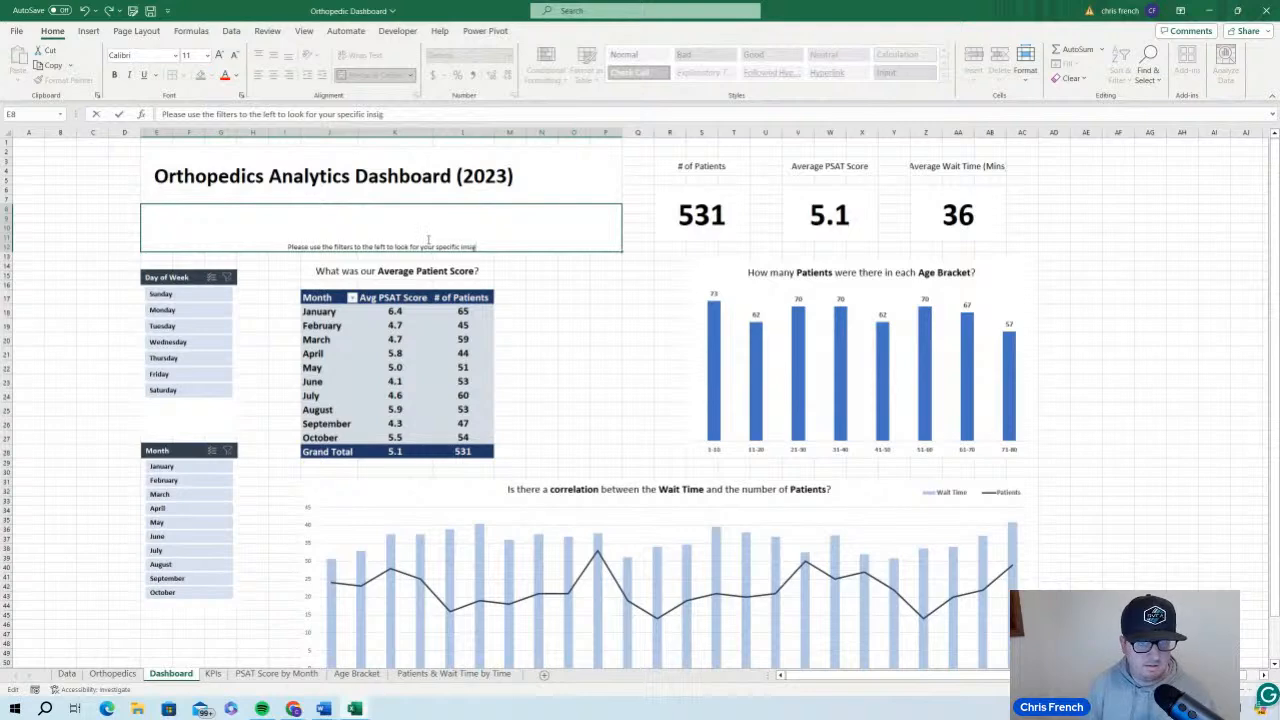
text(hts)
text(.)
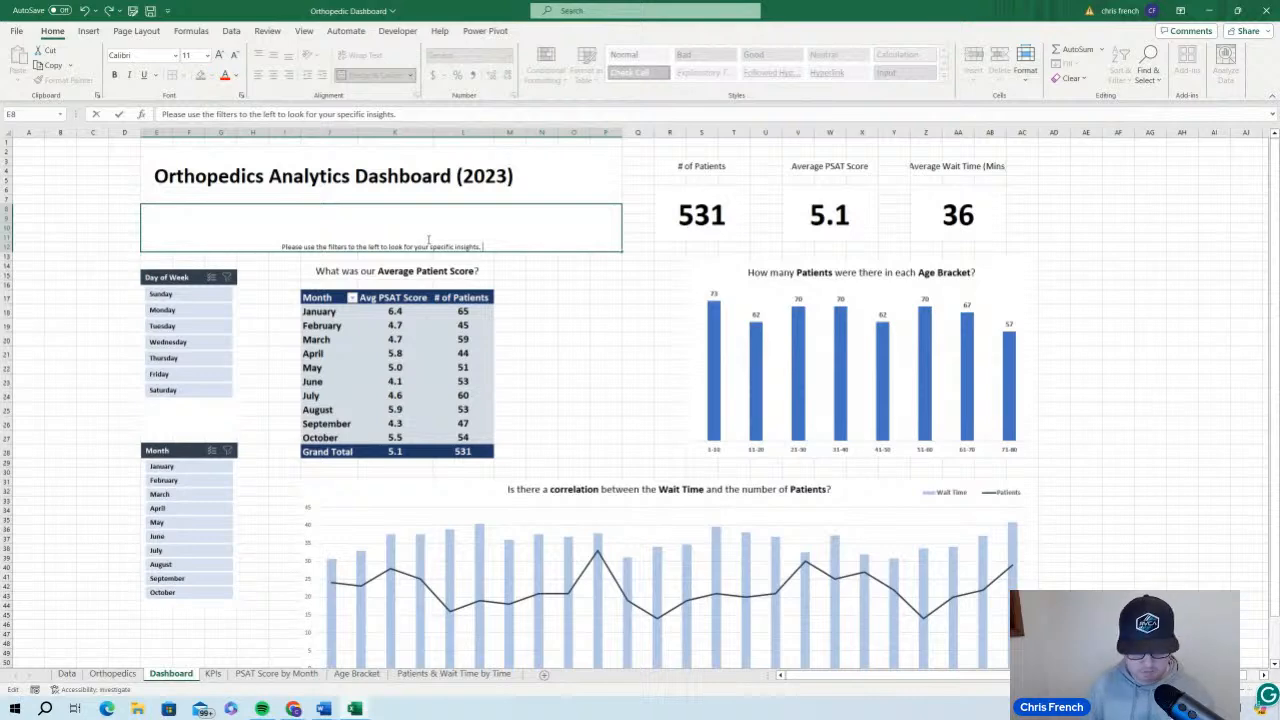
text( The three)
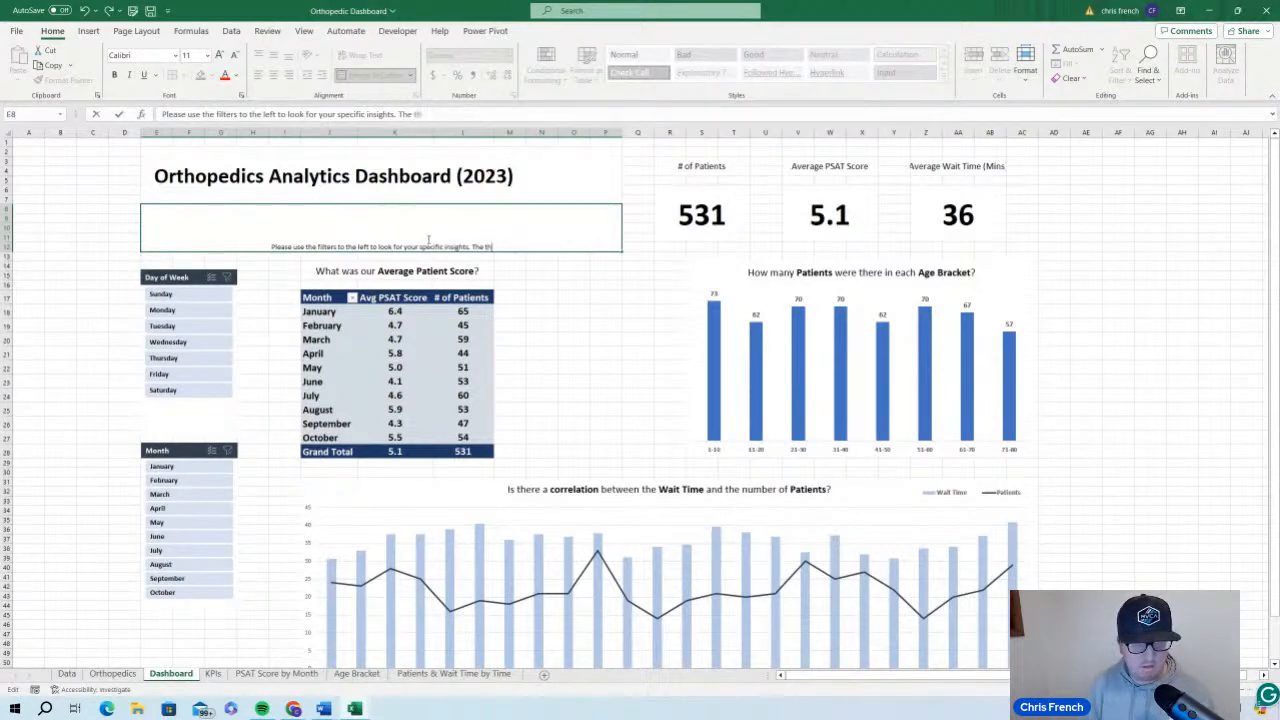
Continue the E8 instructions with: The "three check mark" button allows you to select multiple filters
key(BackSpace)
key(BackSpace)
key(BackSpace)
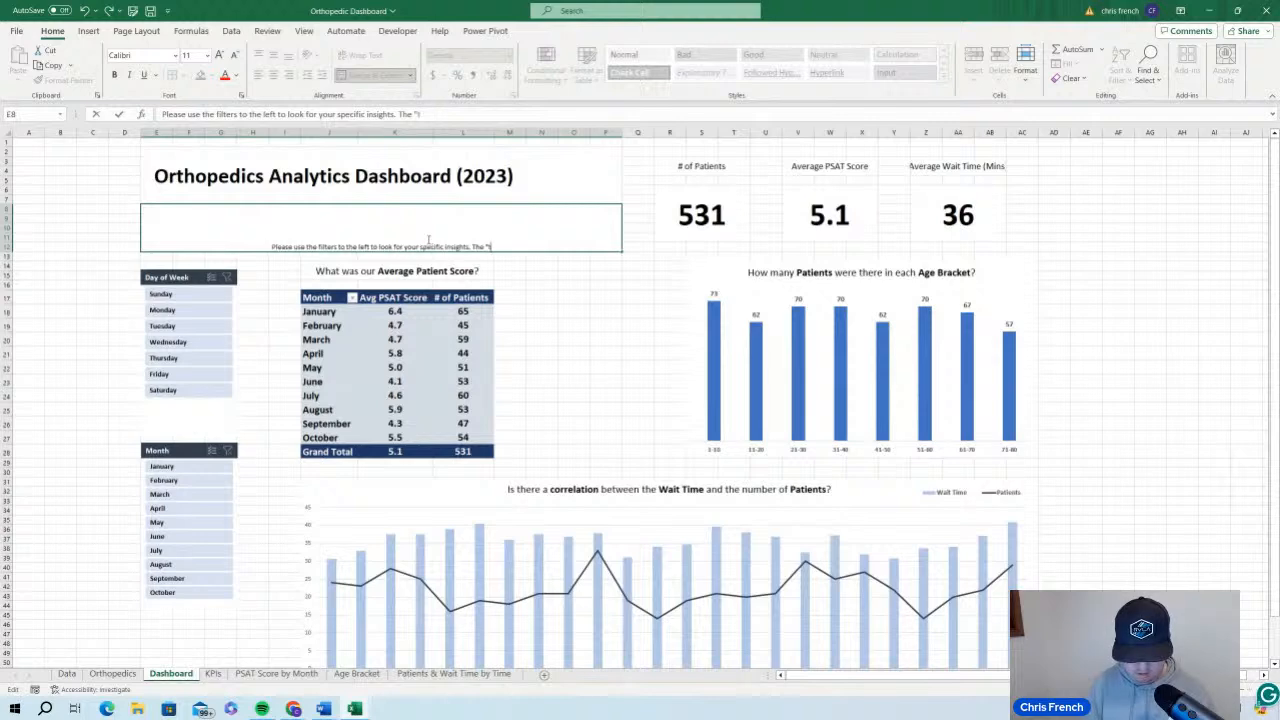
text(ree check)
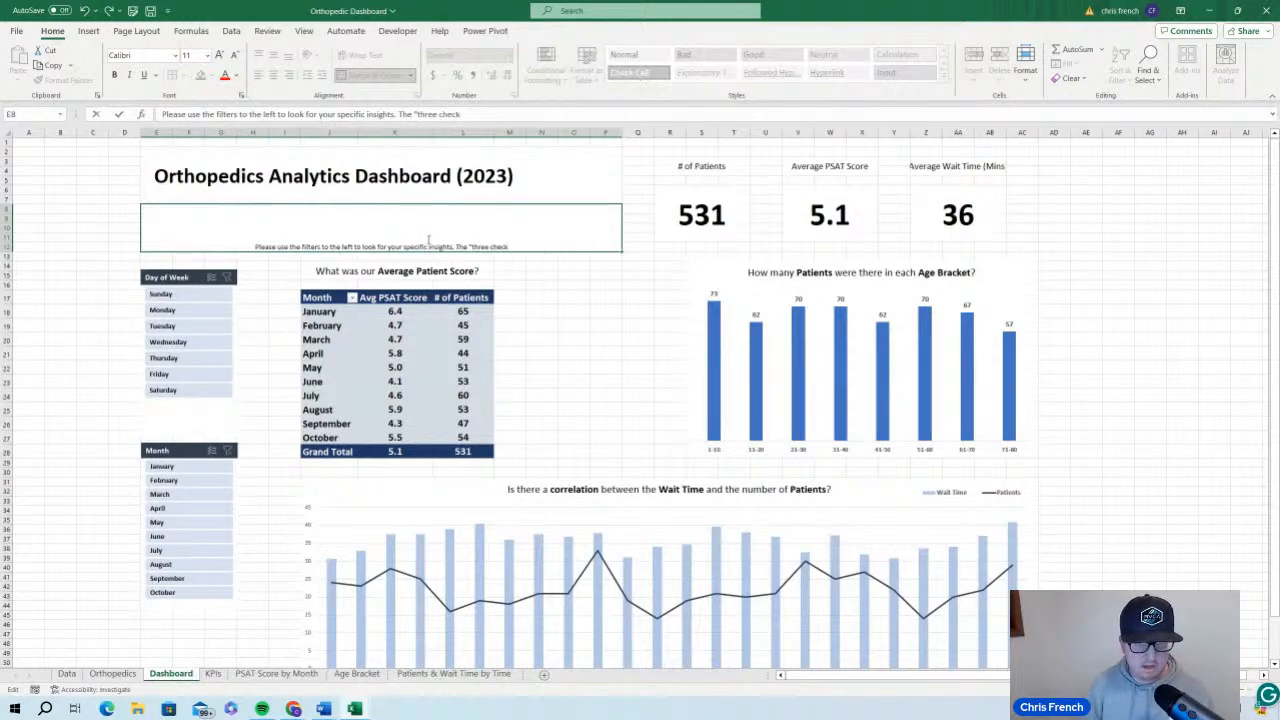
text( mark)
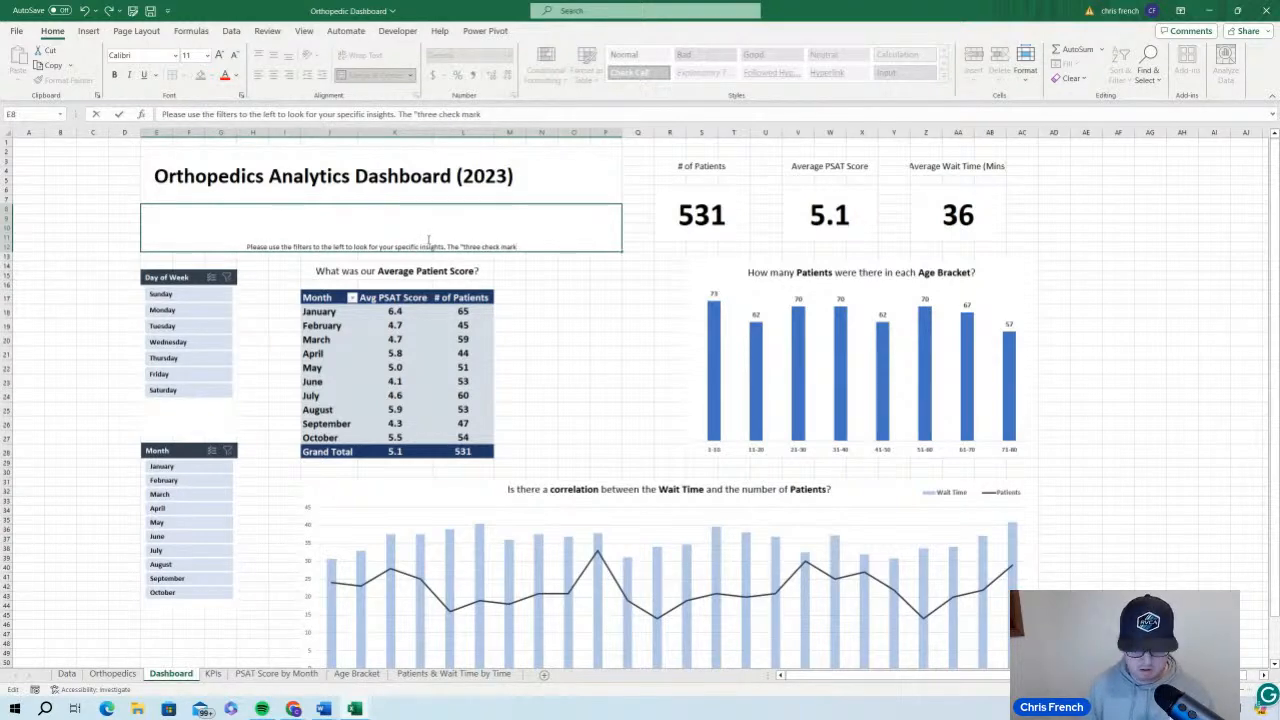
text(" button)
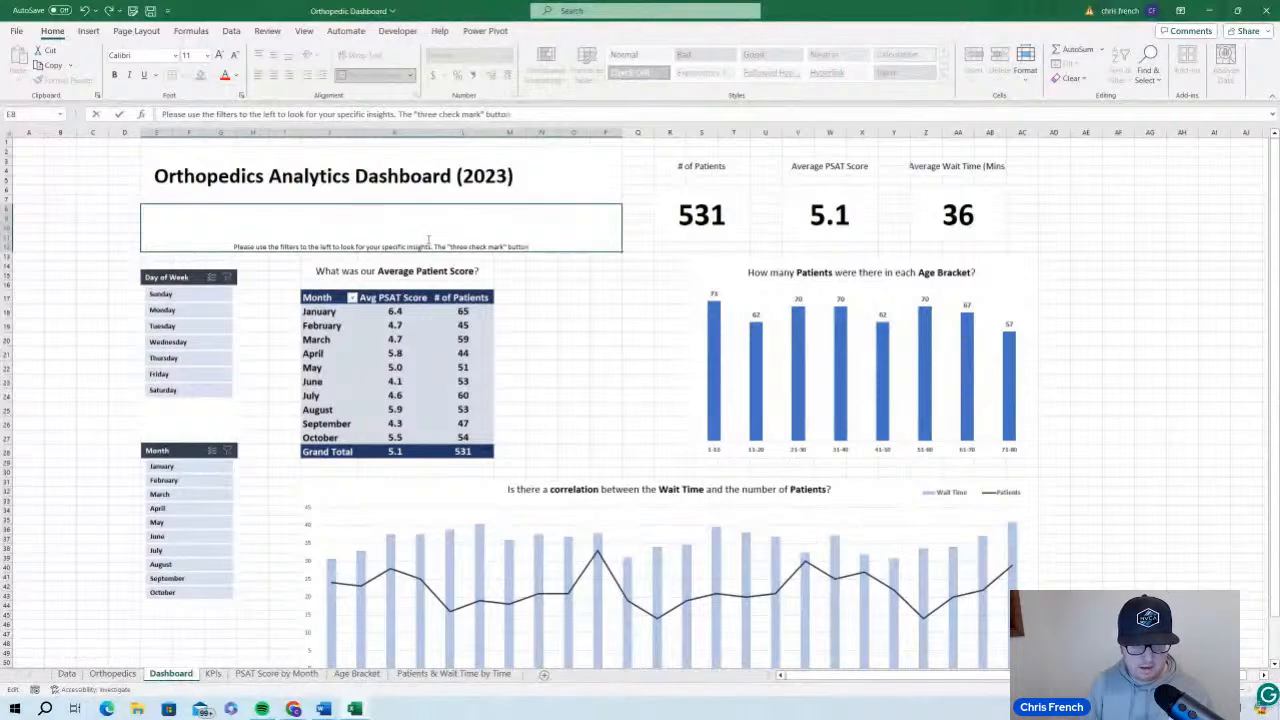
text( allows you to select m)
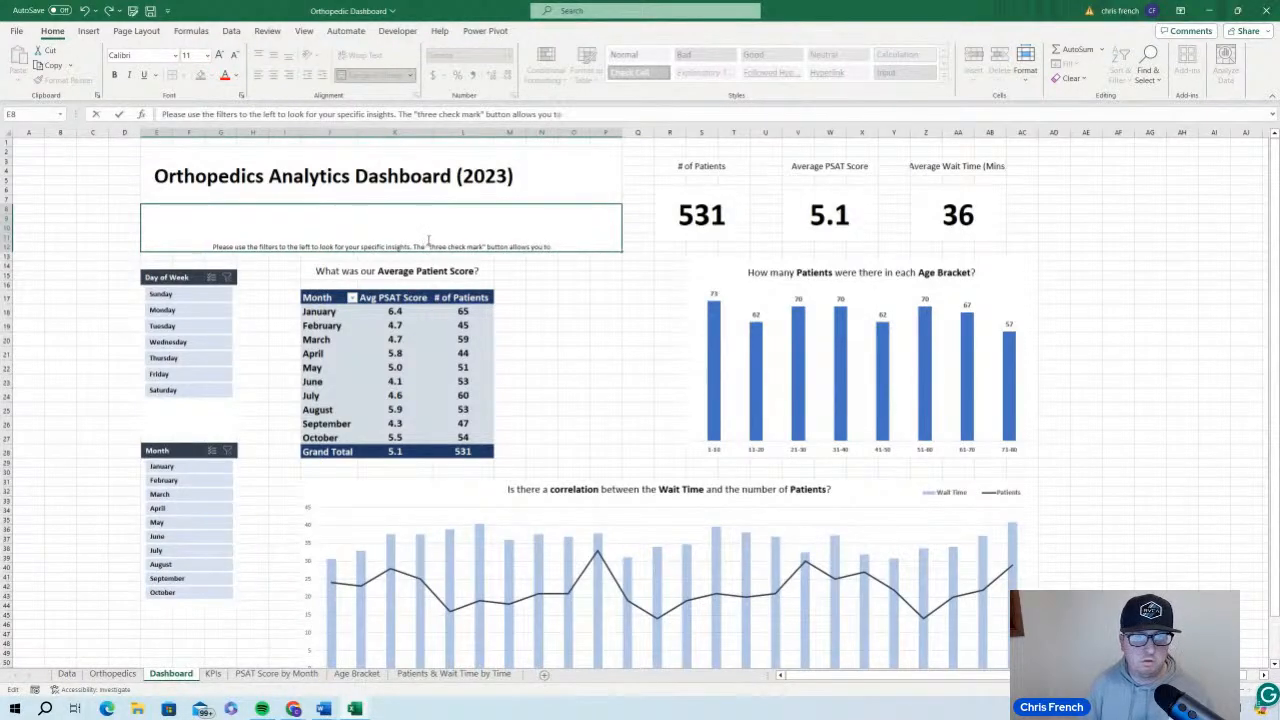
text(ultiple)
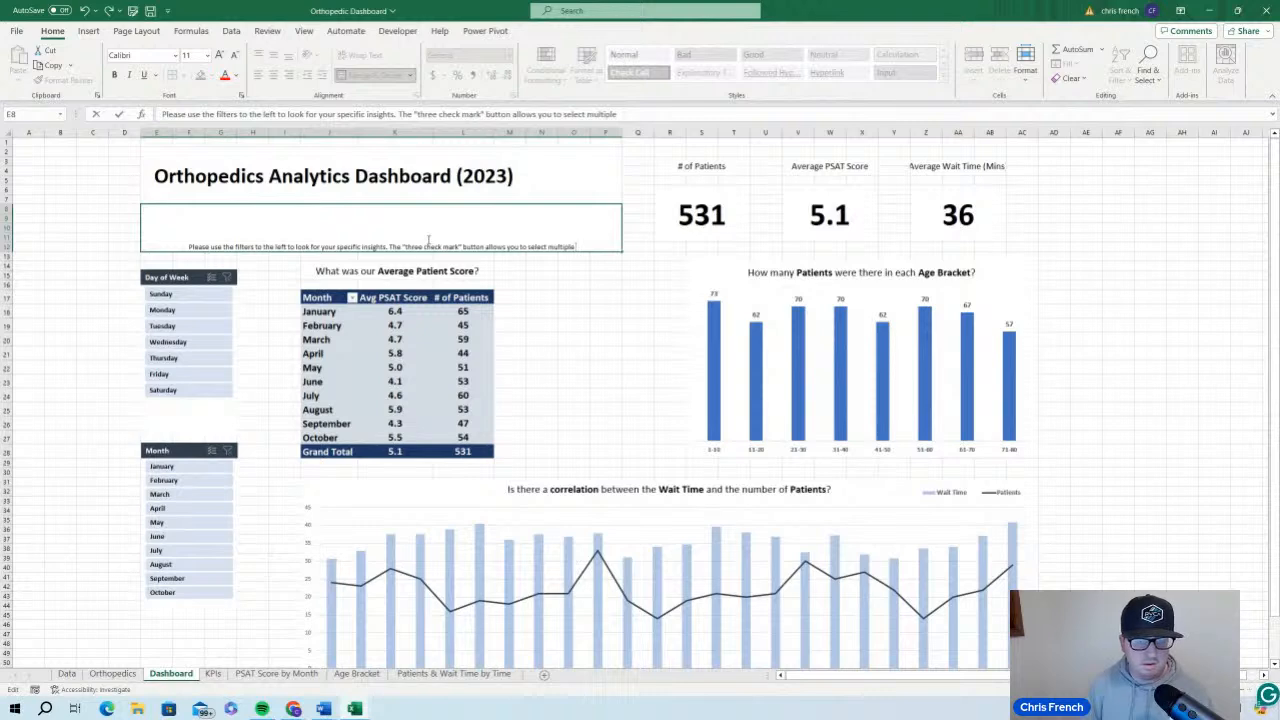
text( filters.)
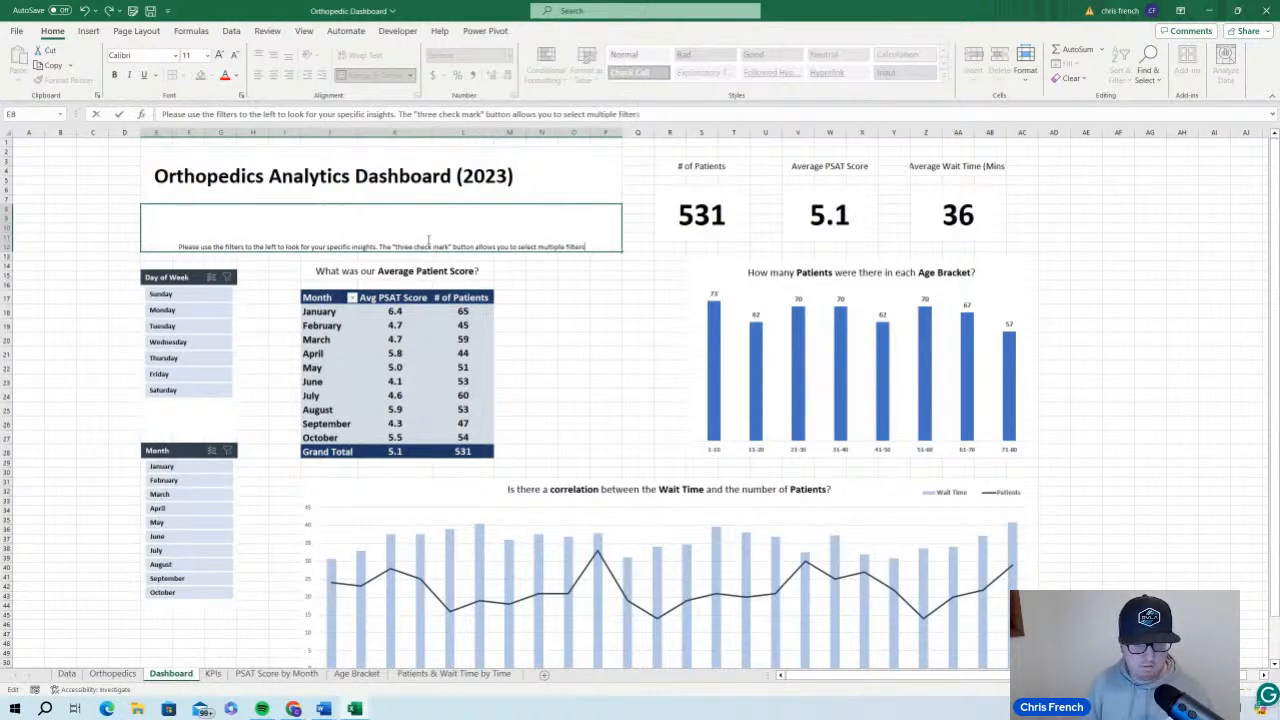
text( while the)
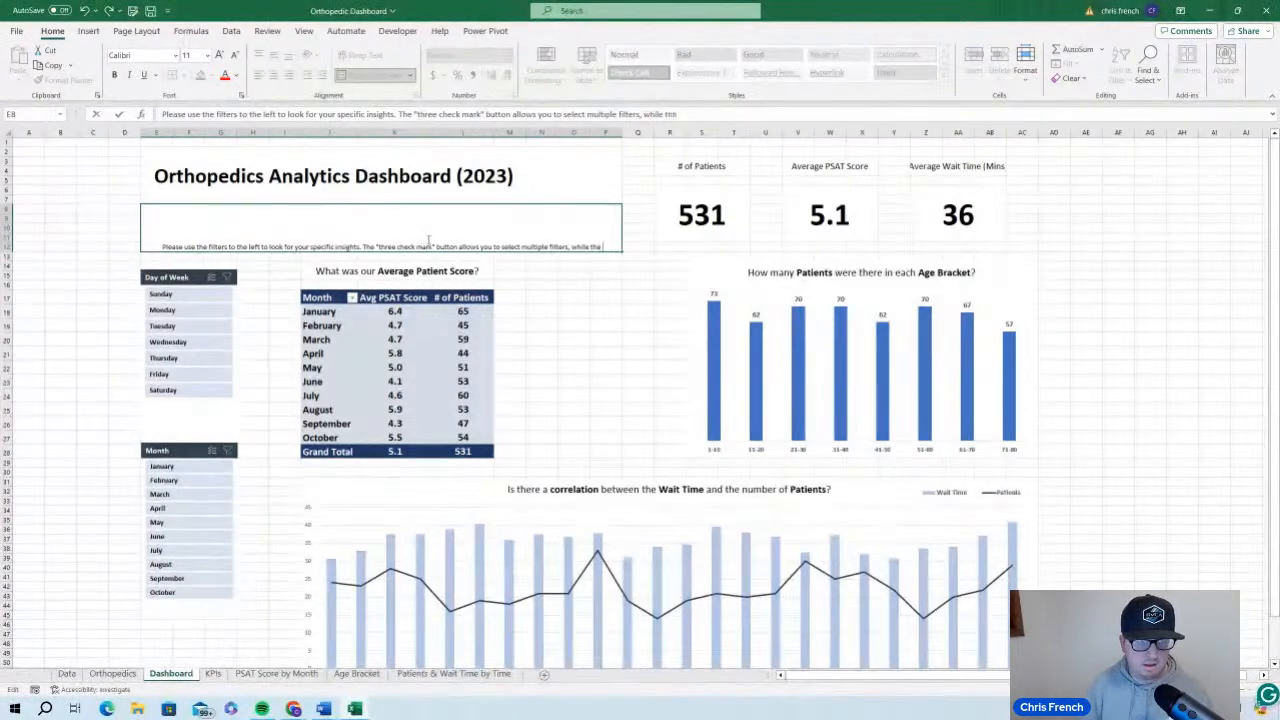
text( ")
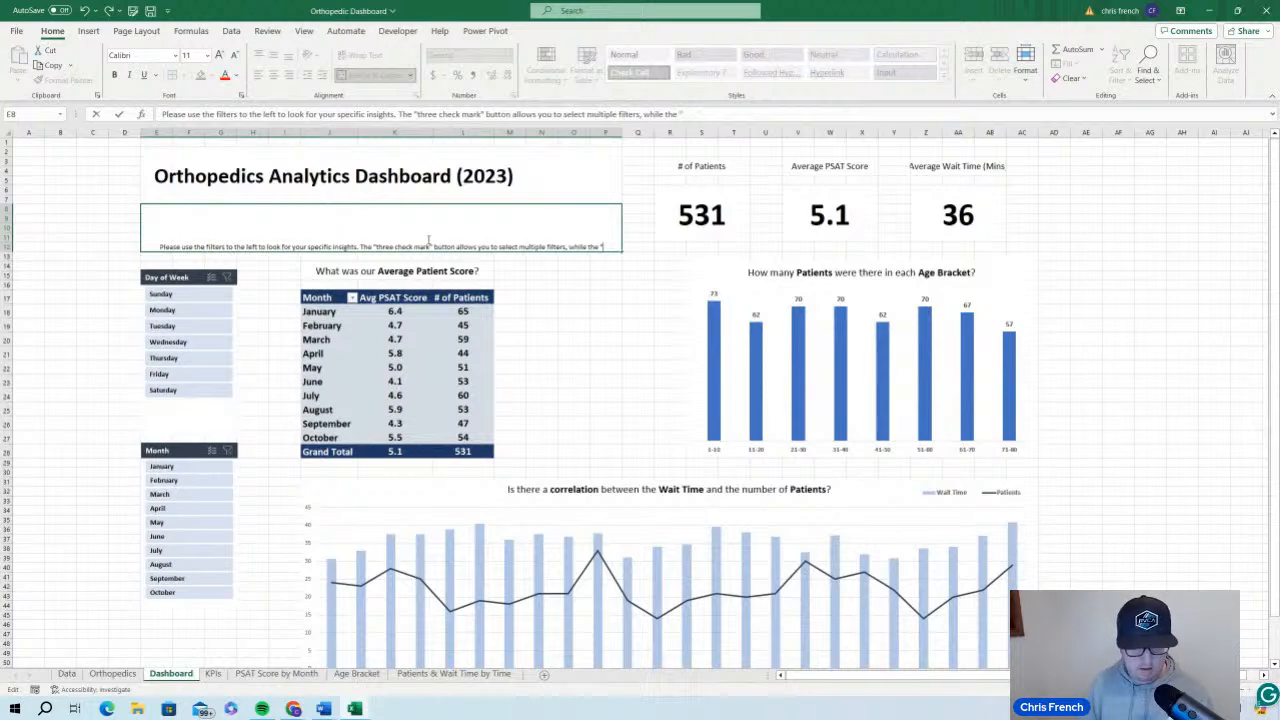
text(X" mark)
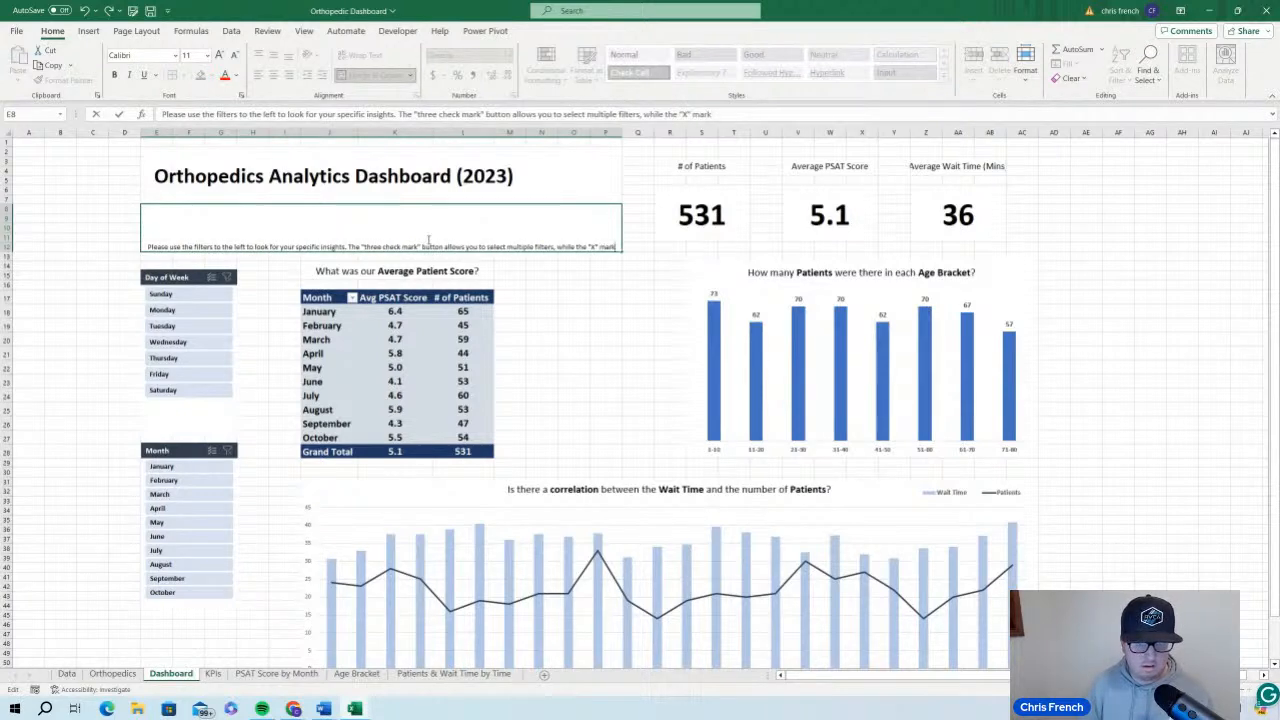
text( clears a)
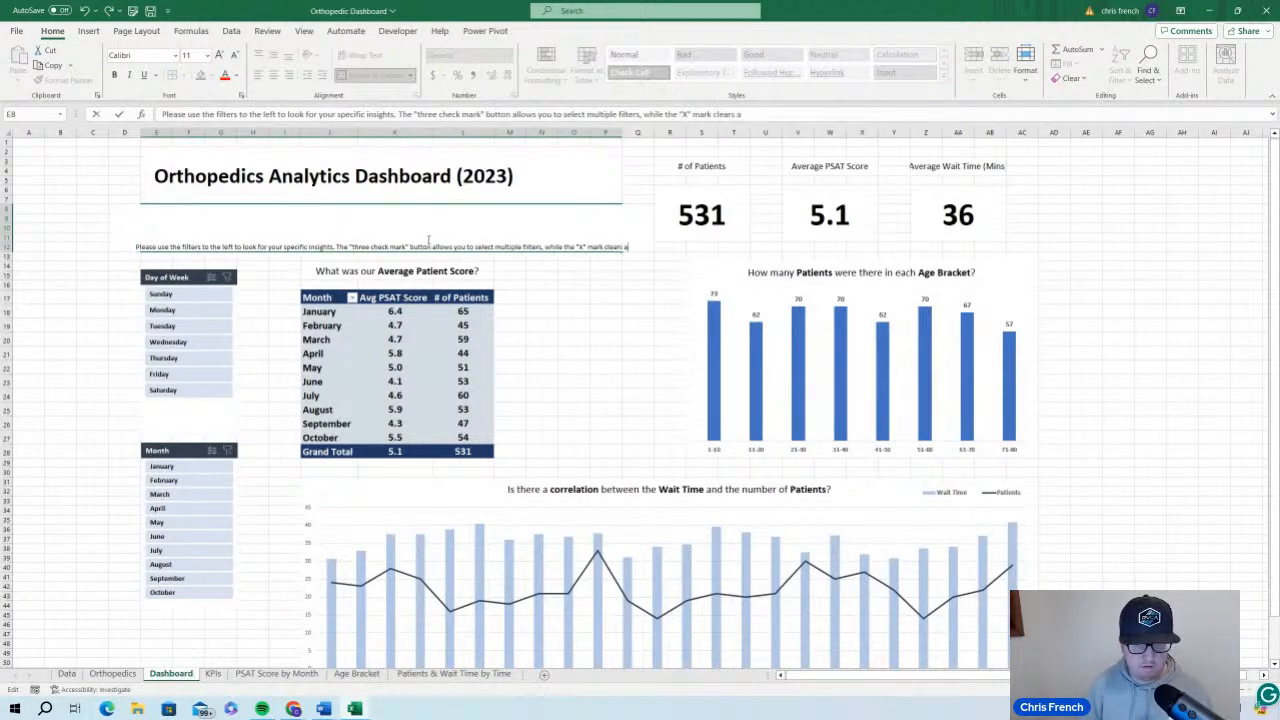
text(ll the filters)
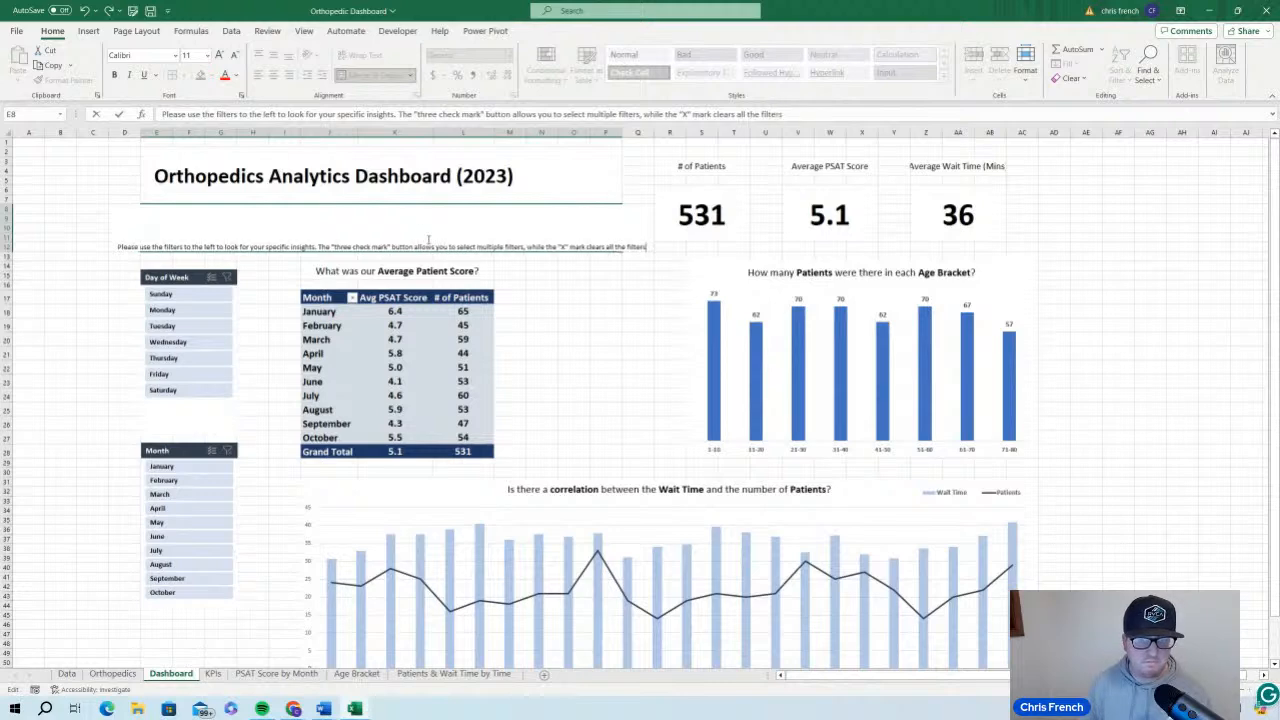
Finish the E8 instructions with: , while the "X" mark clears all the filters
click(624, 407)
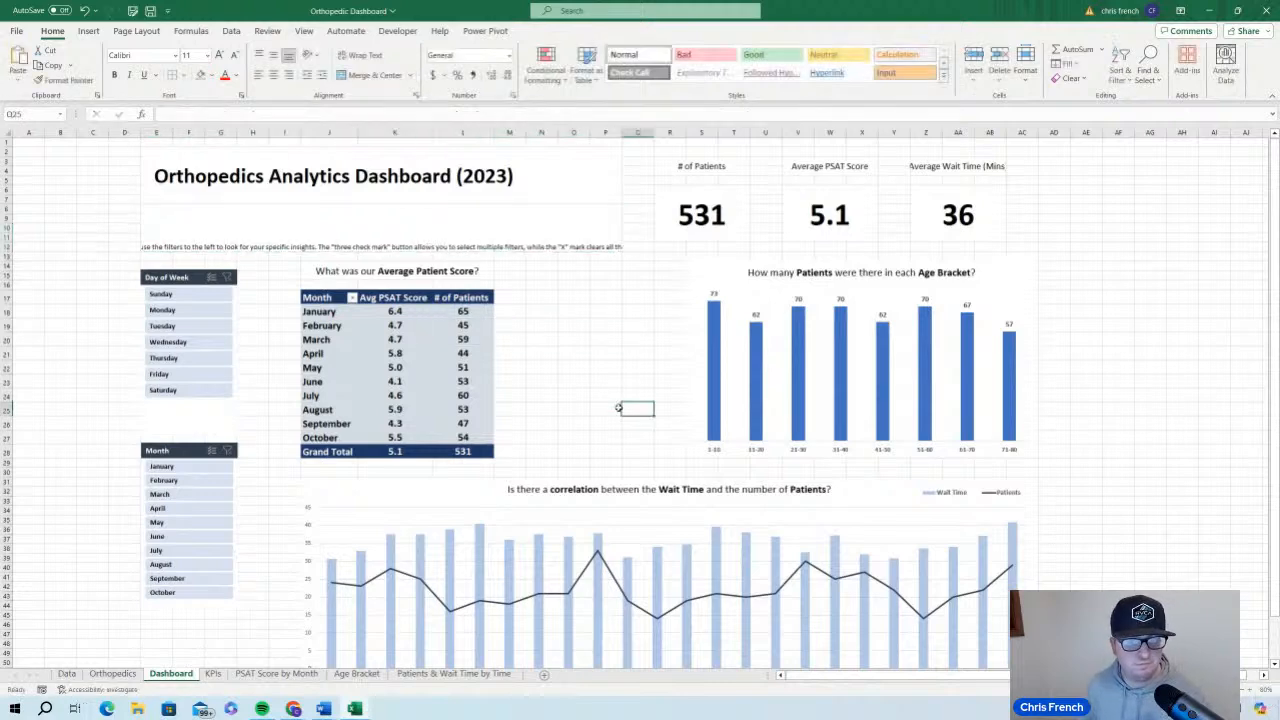
Wrap the filter instructions under the dashboard title, align them left and vertically centred, and indent them from the cell edge
click(510, 233)
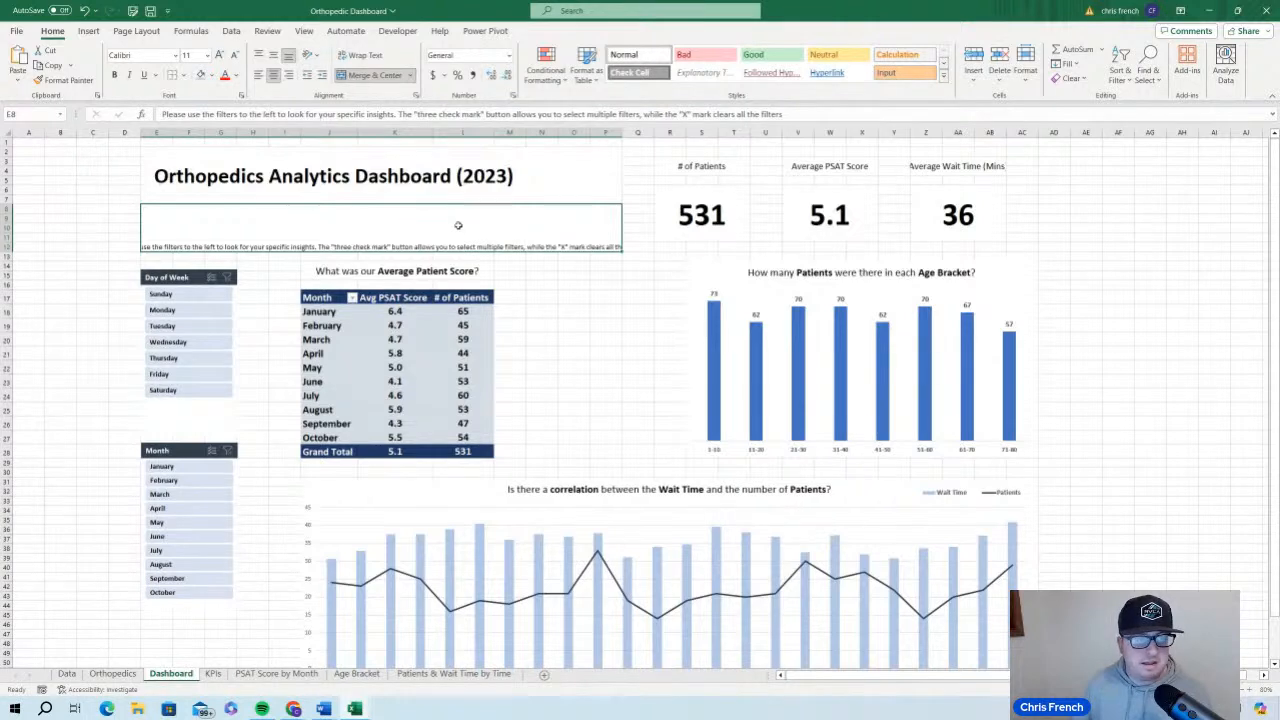
click(262, 76)
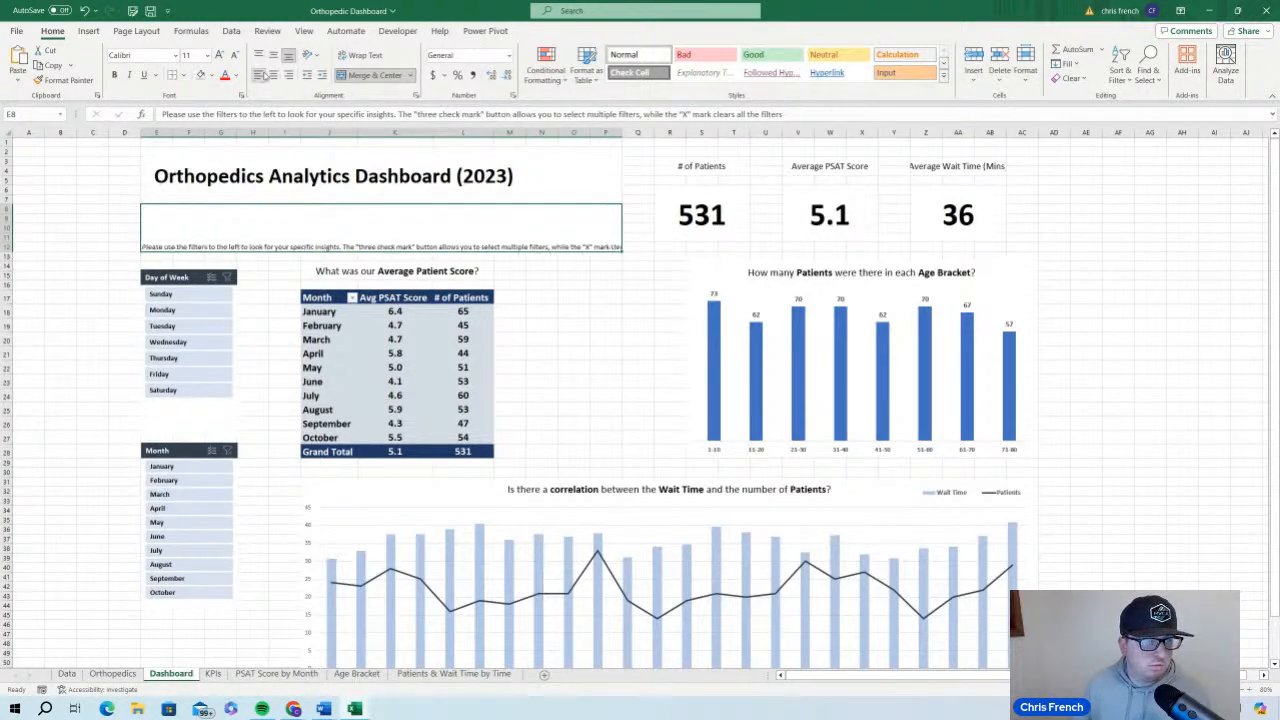
click(378, 57)
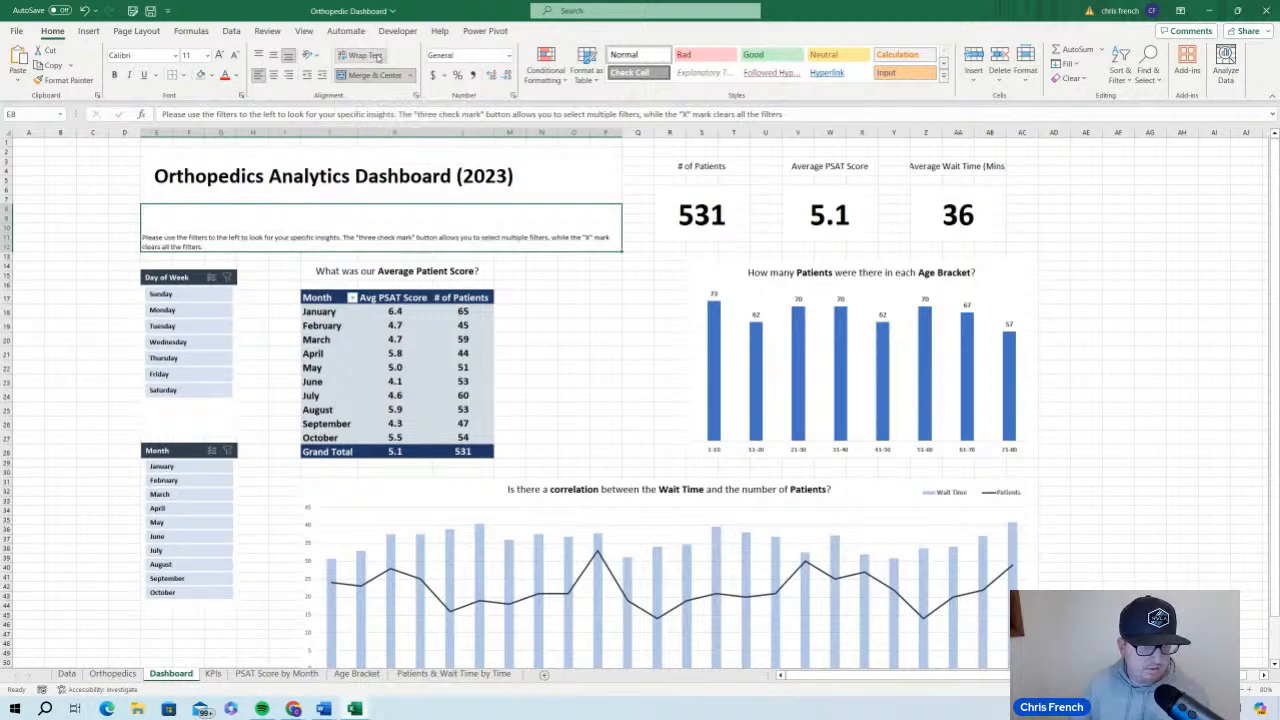
click(273, 57)
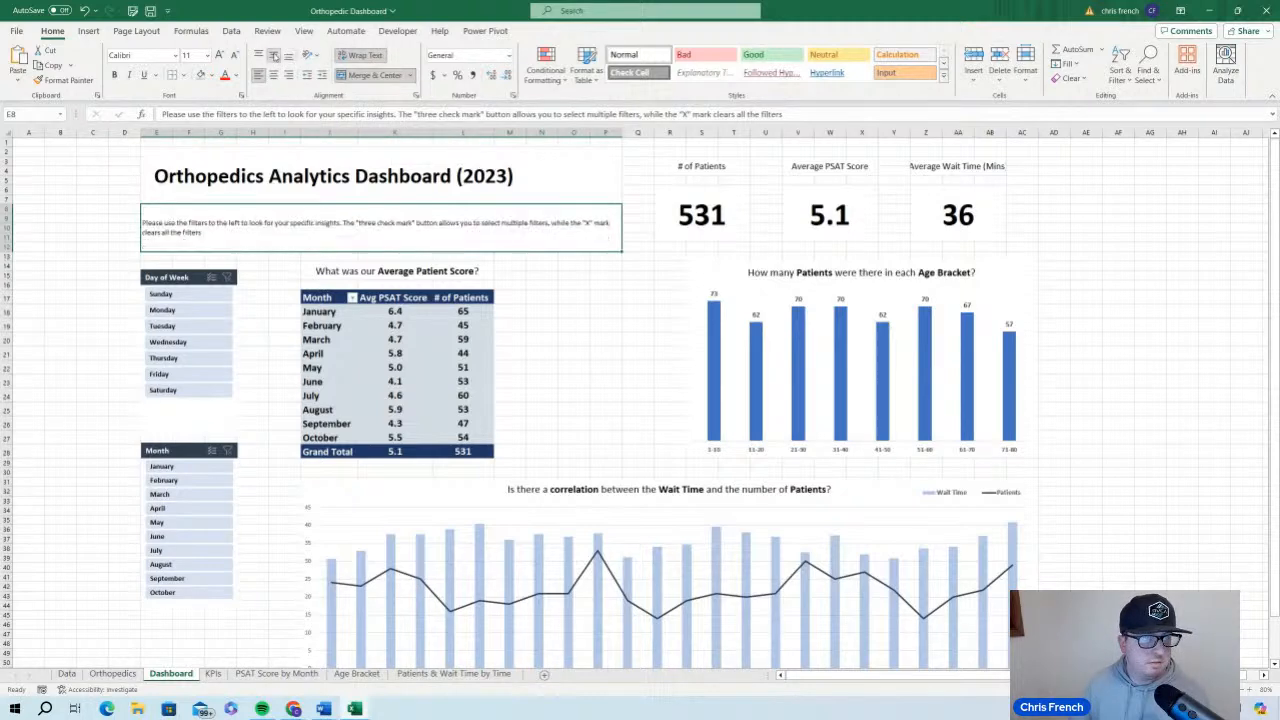
click(321, 76)
click(321, 76)
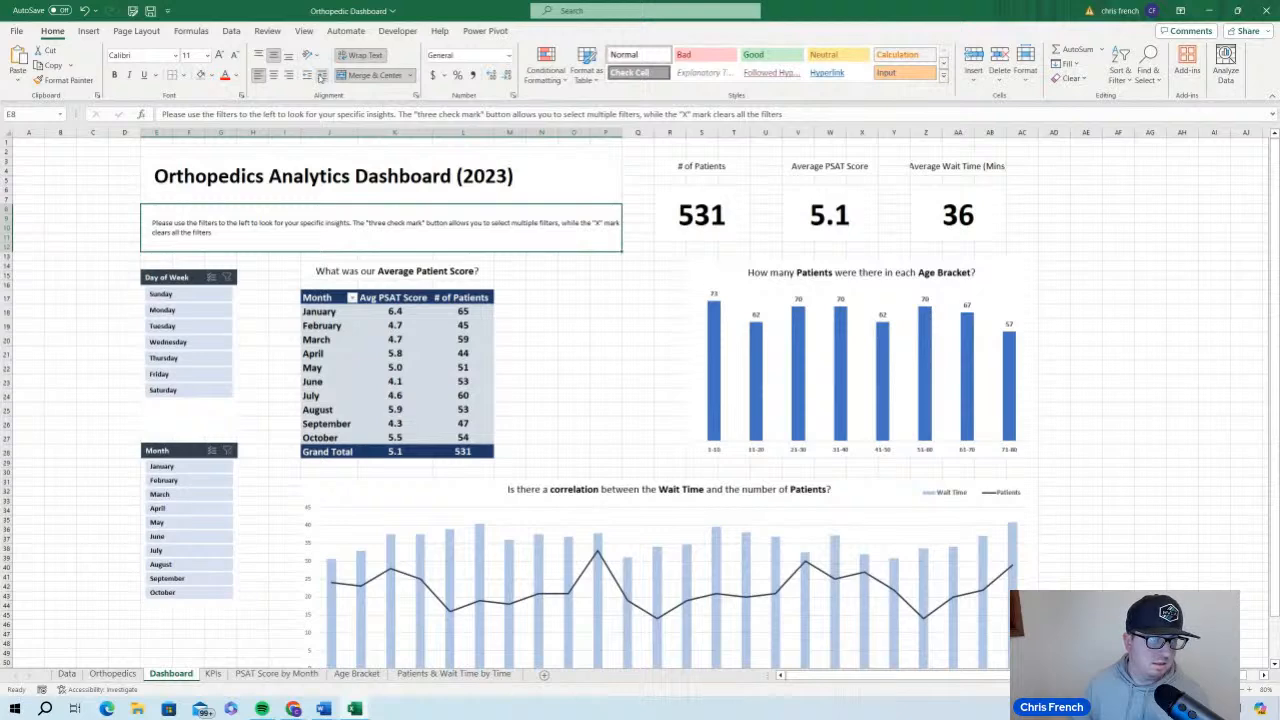
Make the filter instructions bold and set their font size to 12
click(221, 56)
click(221, 56)
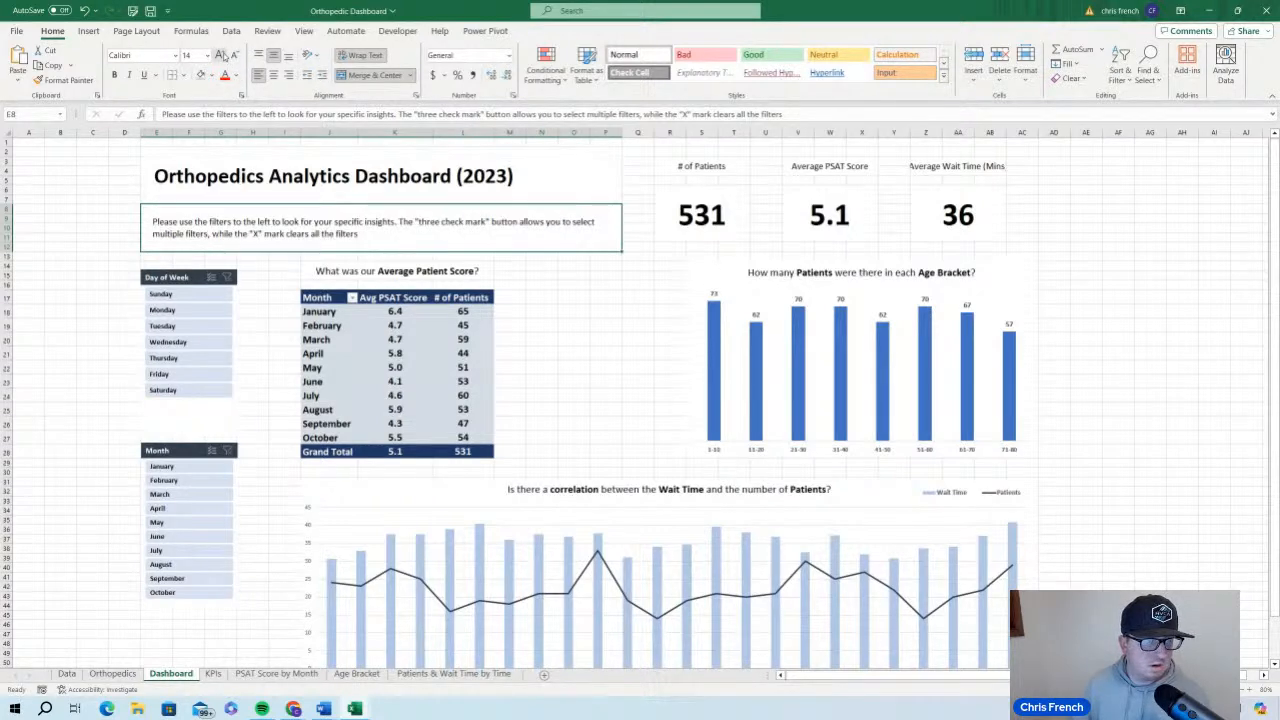
click(116, 76)
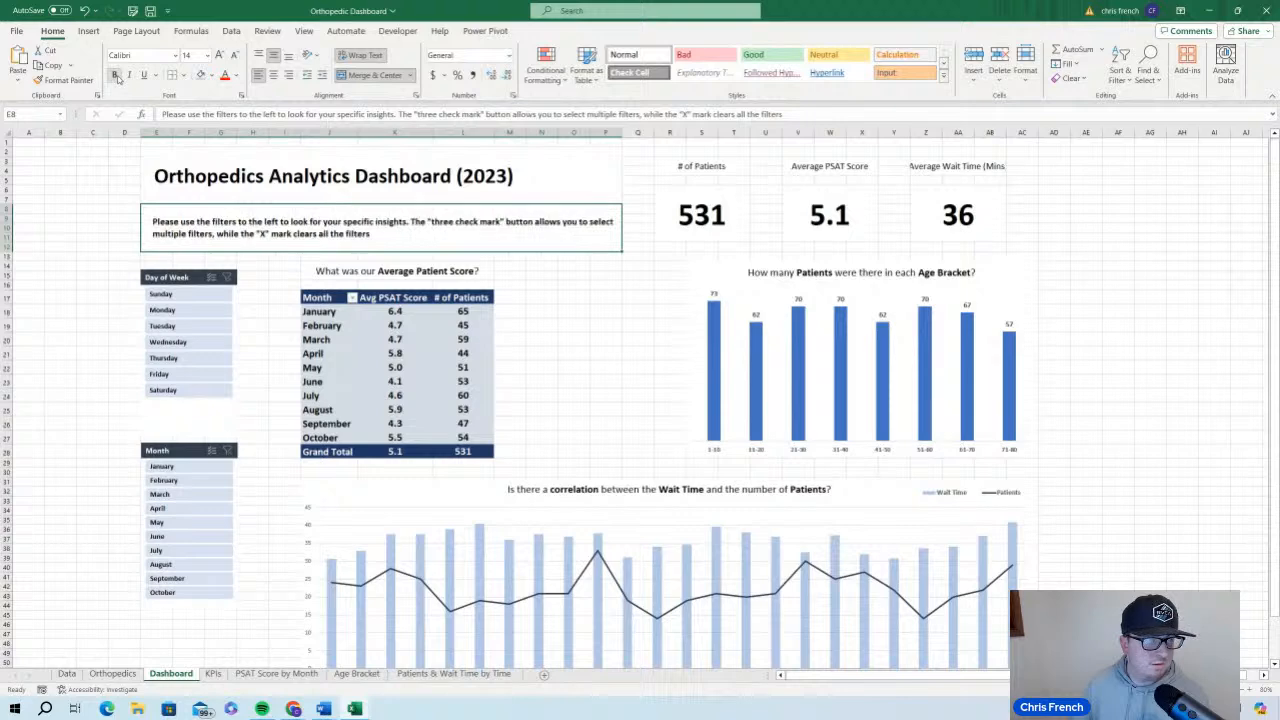
click(234, 56)
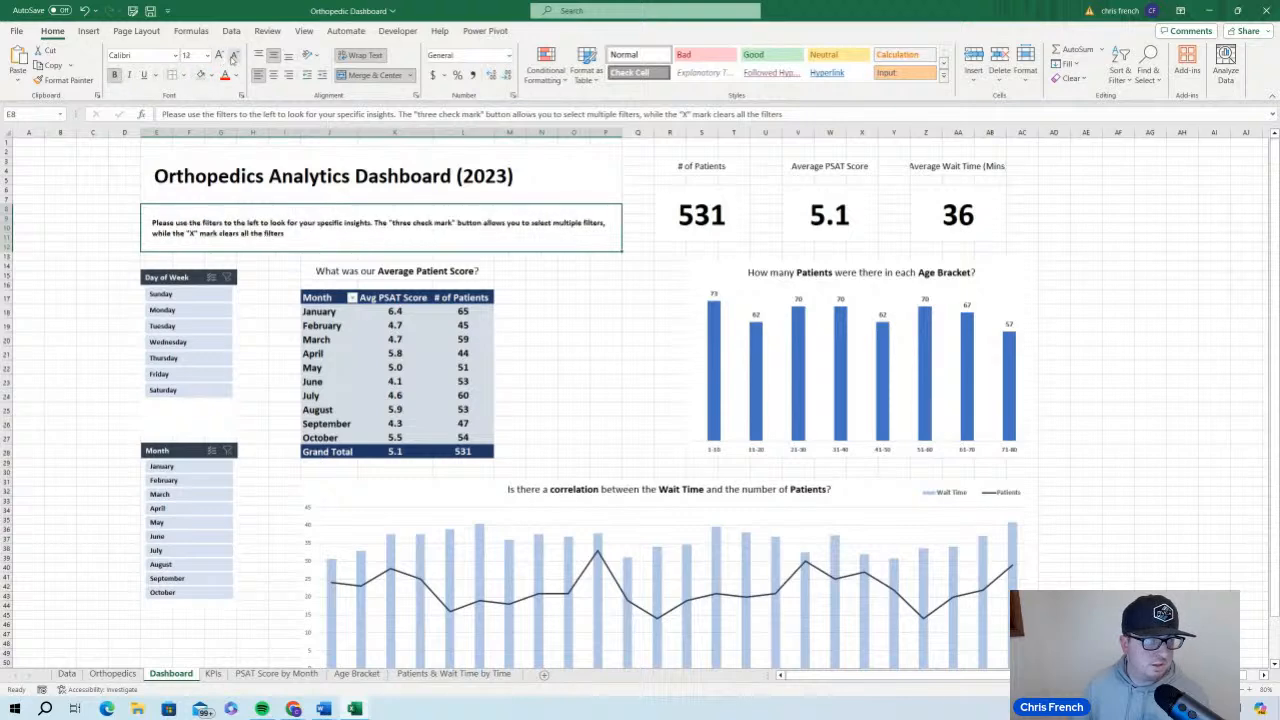
click(112, 207)
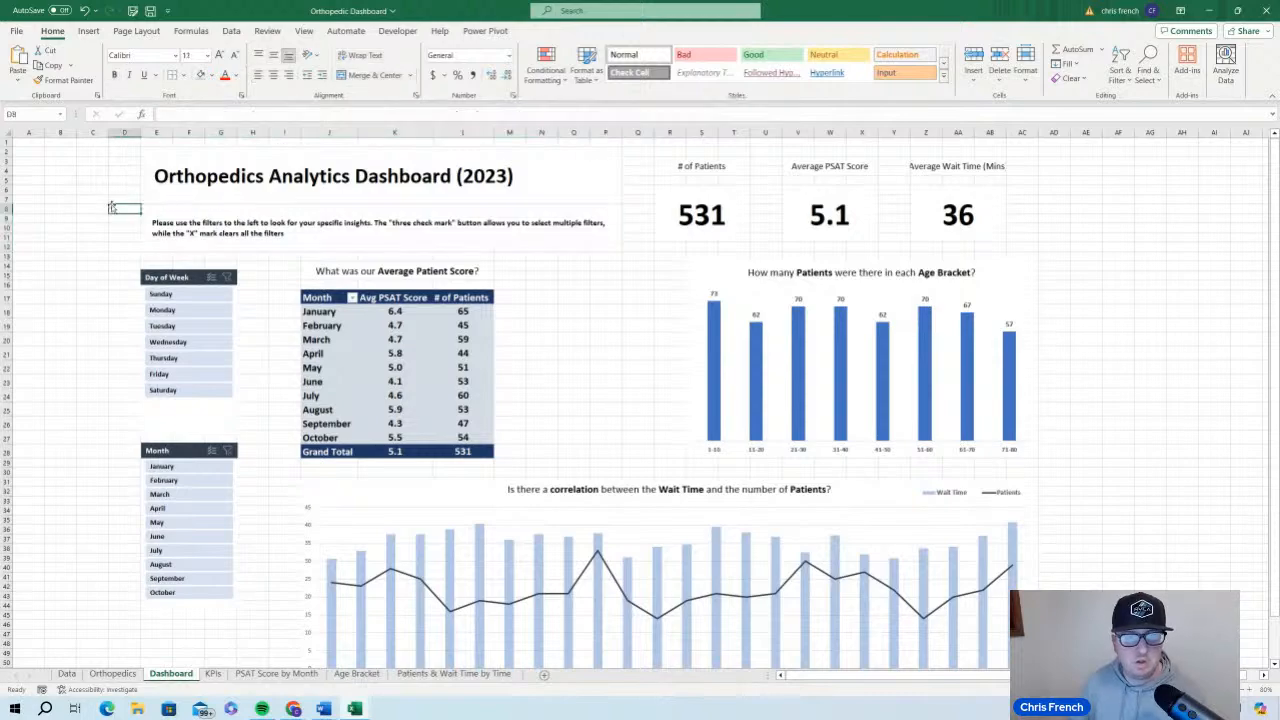
scroll(1097, 517, down, 5)
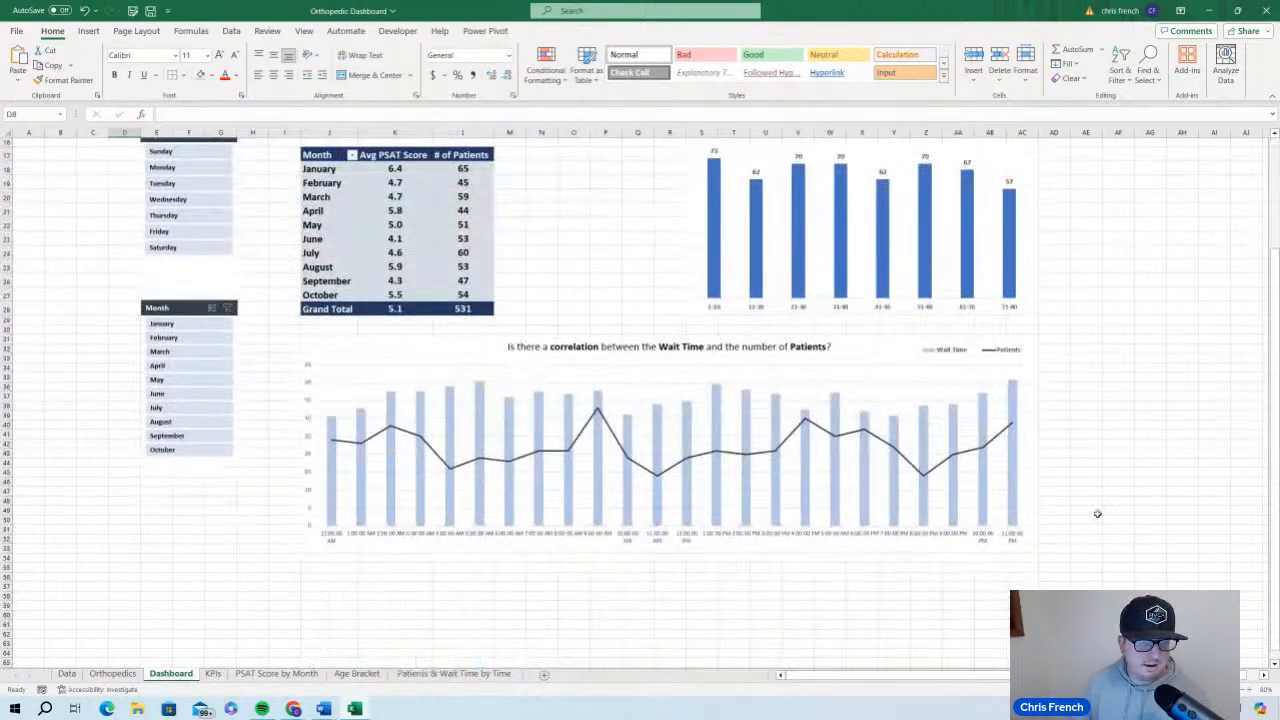
scroll(1097, 511, up, 5)
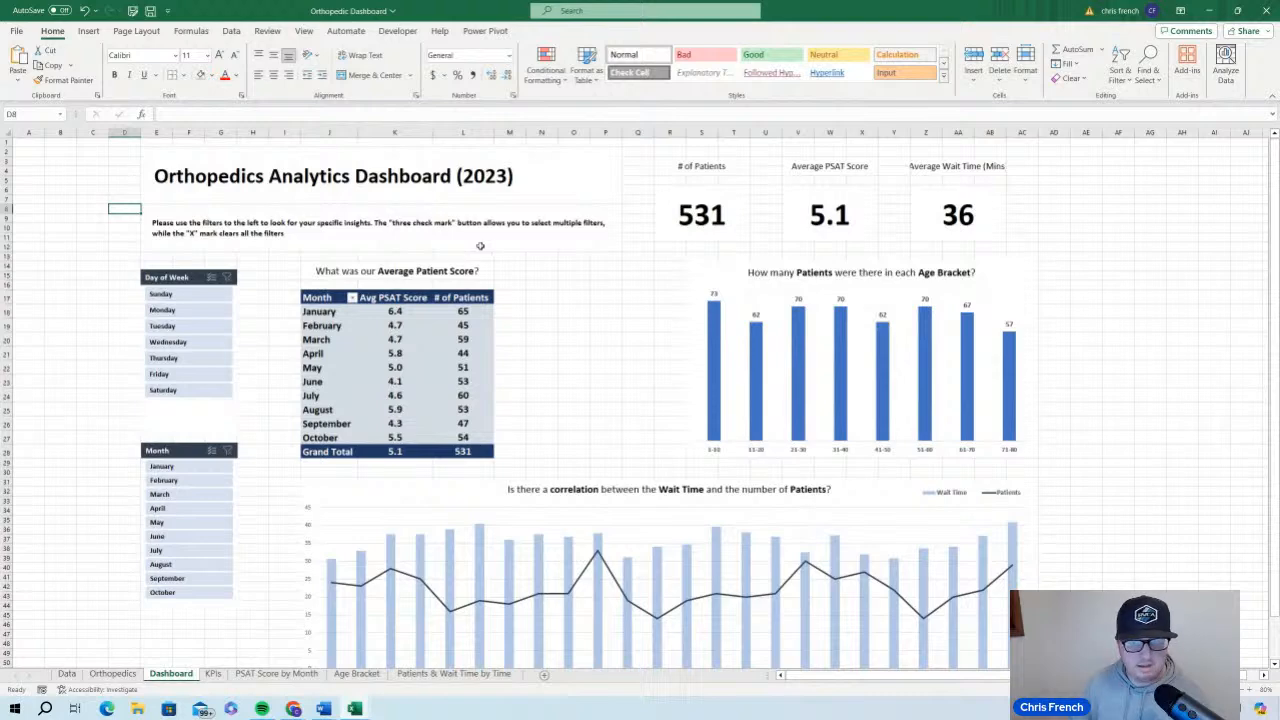
Make the three KPI labels bold and adjust the column widths around Average Wait Time (Mins) so its label fits
drag(711, 167, 1000, 167)
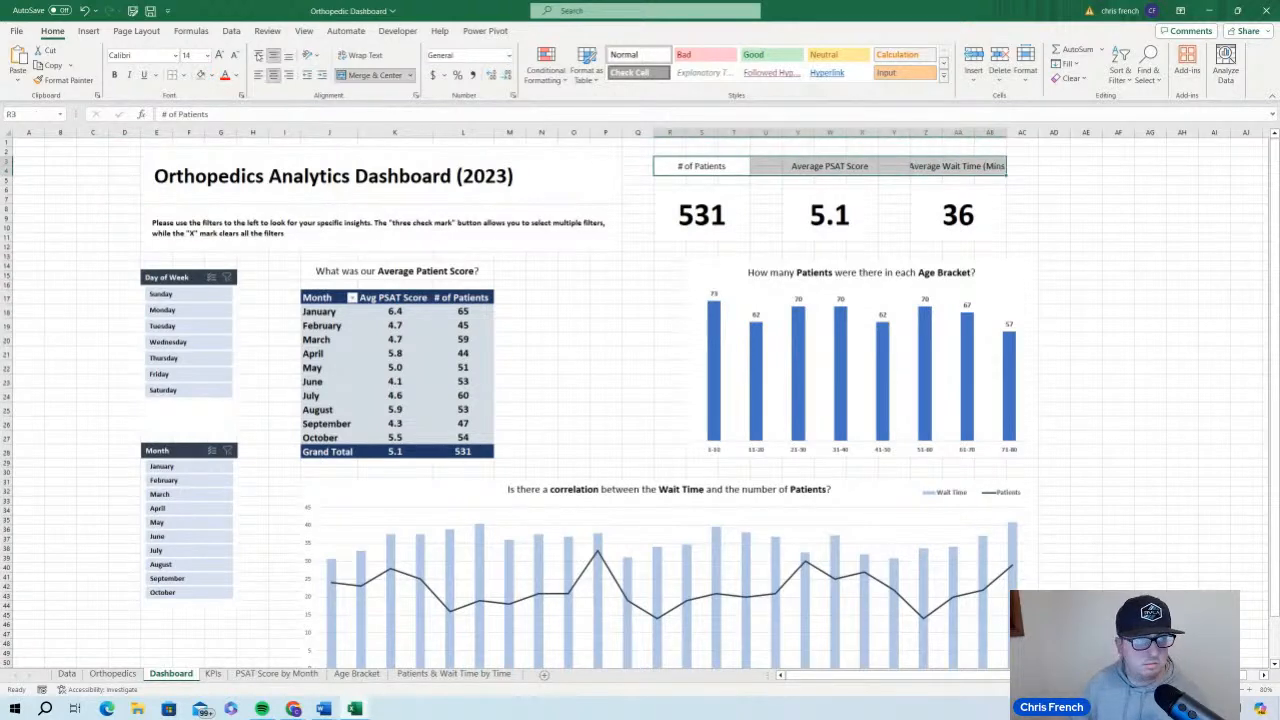
click(115, 75)
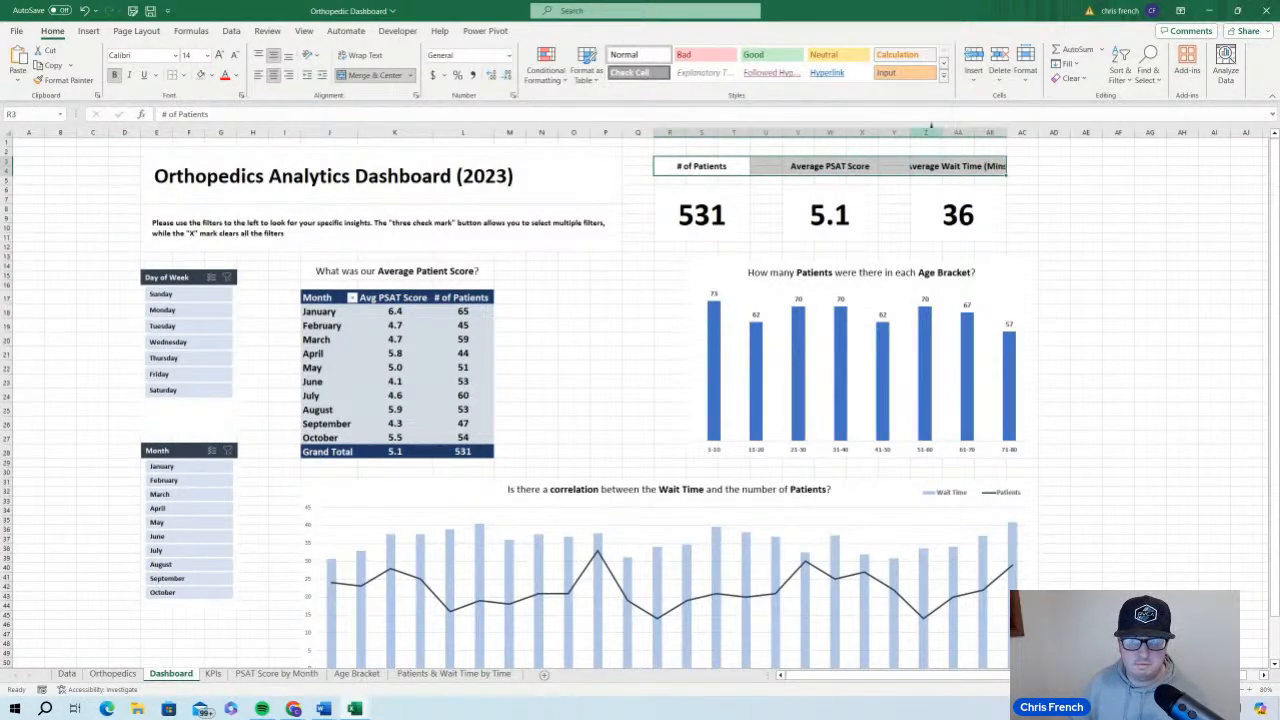
drag(910, 132, 904, 132)
drag(1000, 132, 1014, 132)
click(1134, 285)
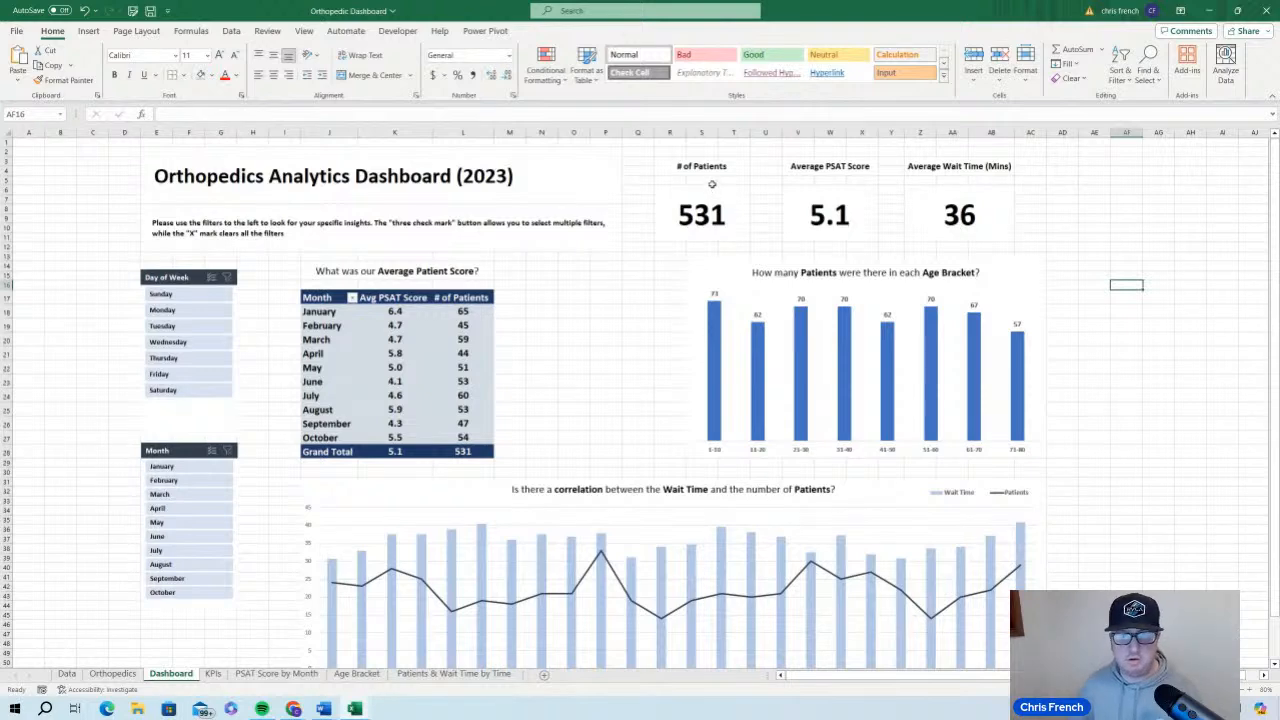
Fill the # of Patients, Average PSAT Score and Average Wait Time (Mins) label cells with the dark blue-gray theme color
click(736, 165)
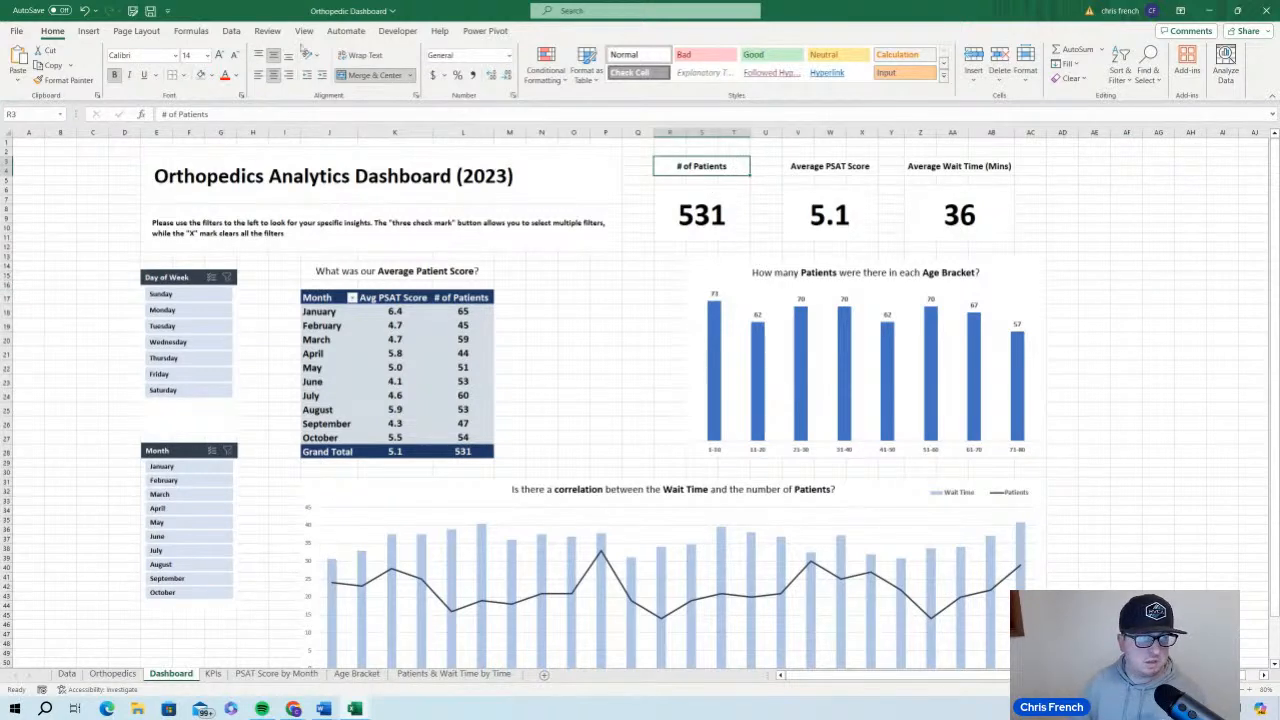
click(212, 76)
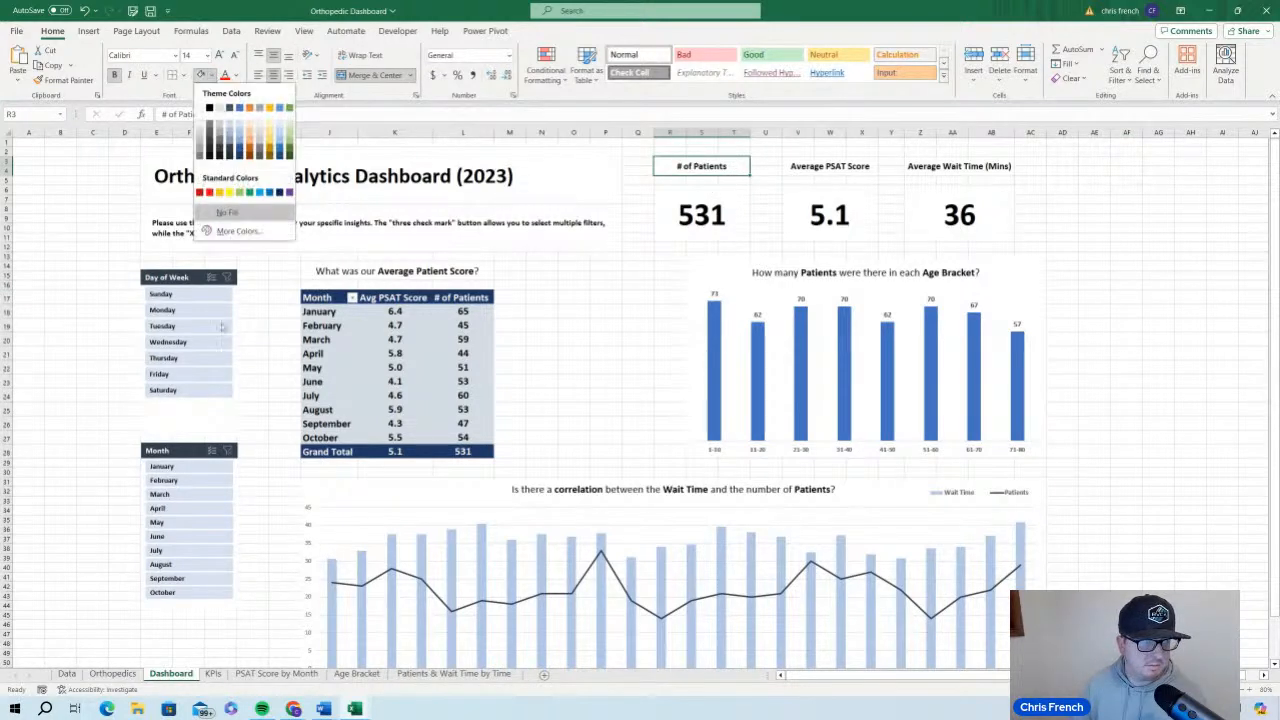
click(229, 152)
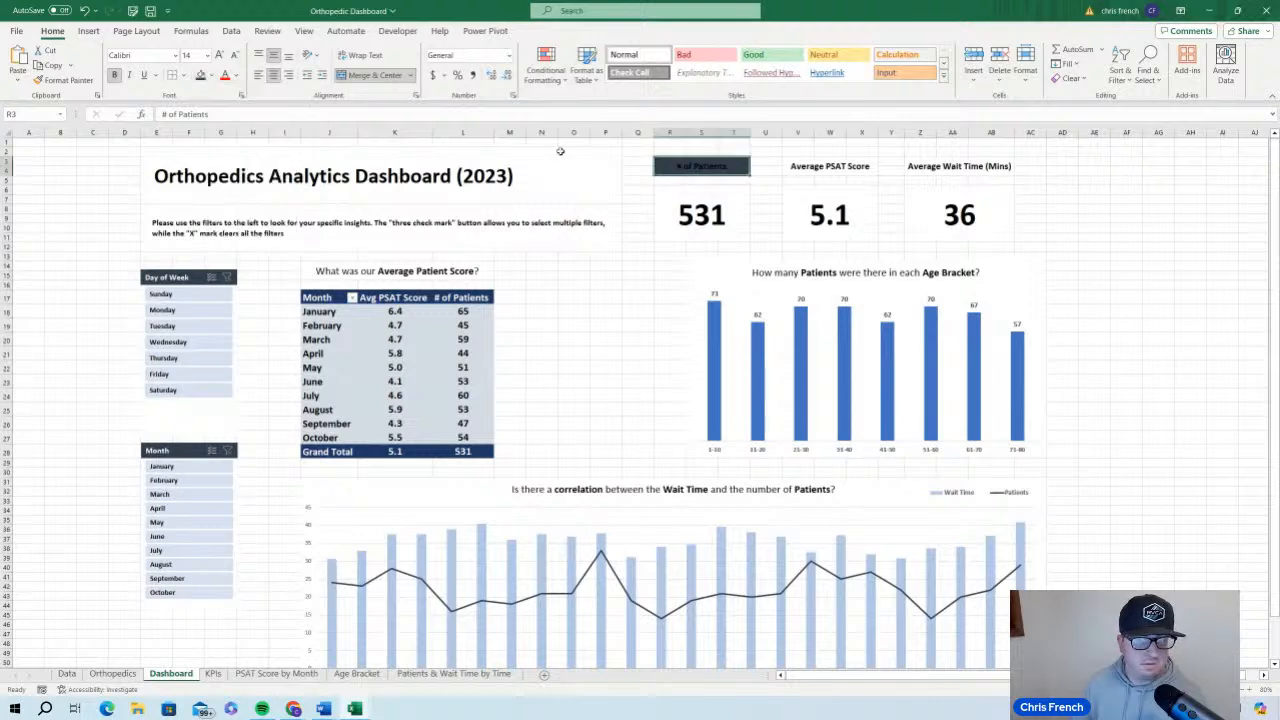
click(829, 166)
click(200, 78)
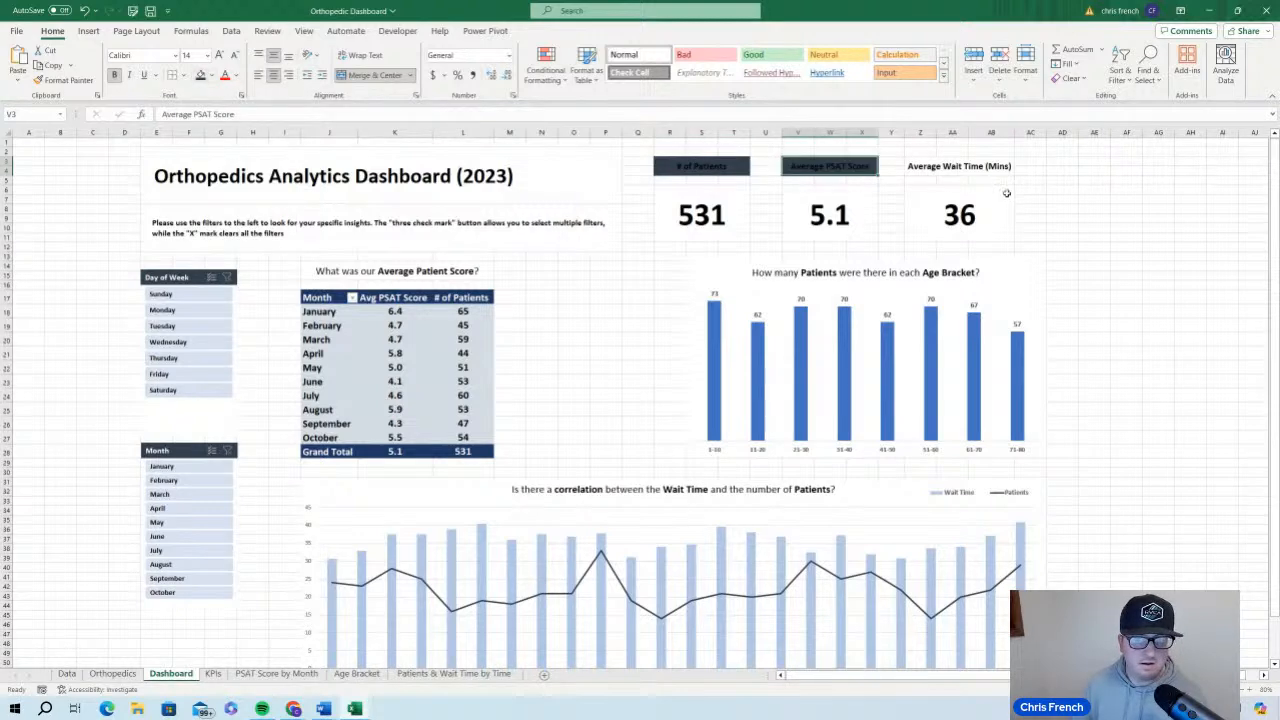
click(984, 175)
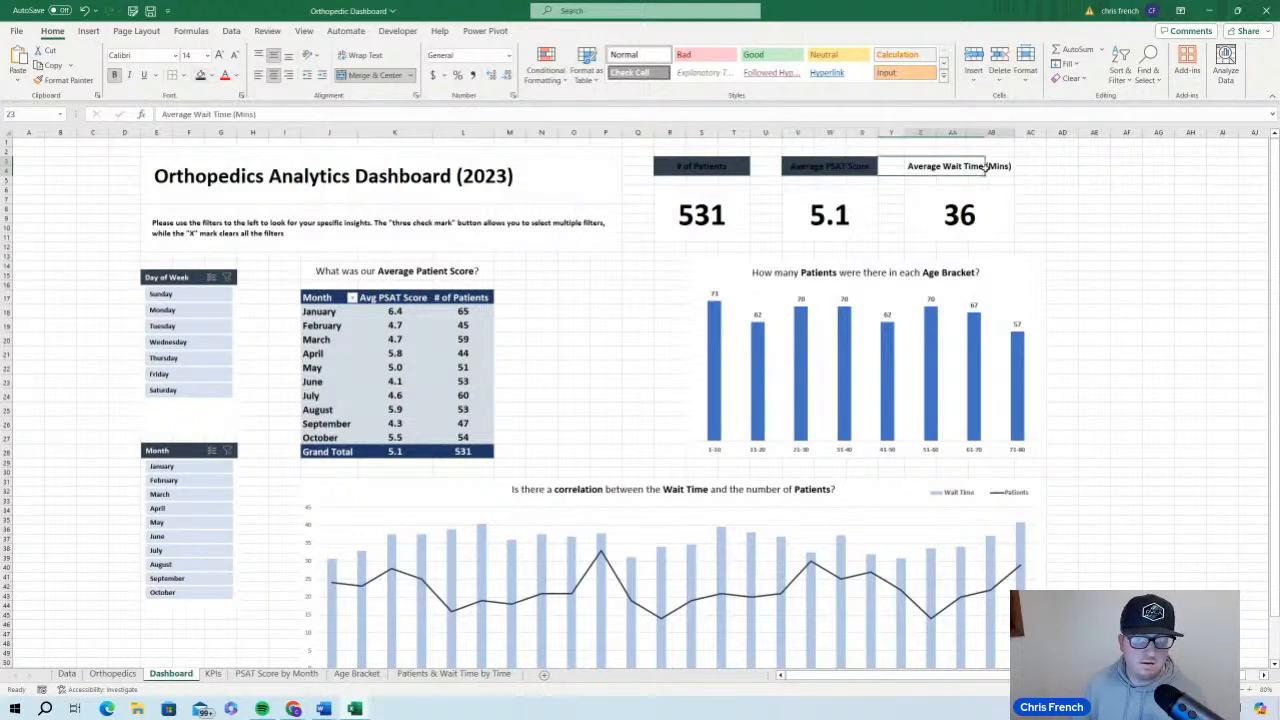
click(200, 76)
Change the font color of the three KPI labels to white
drag(700, 166, 926, 166)
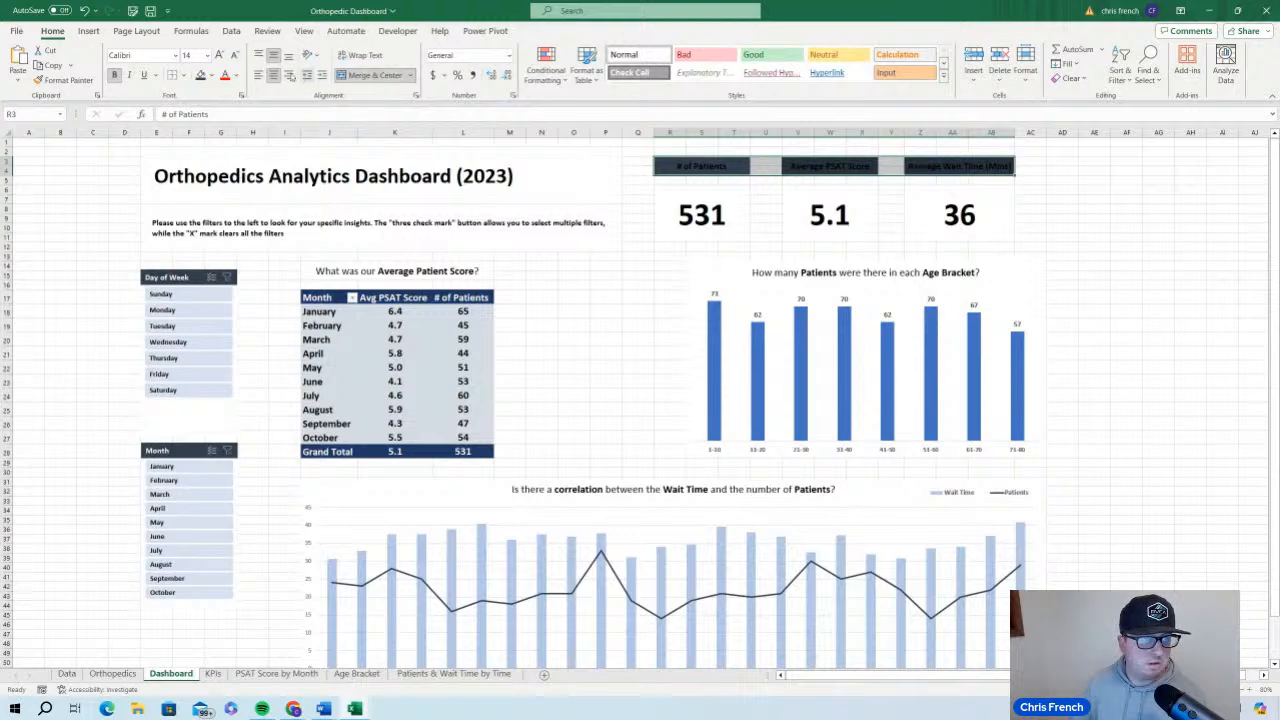
click(236, 76)
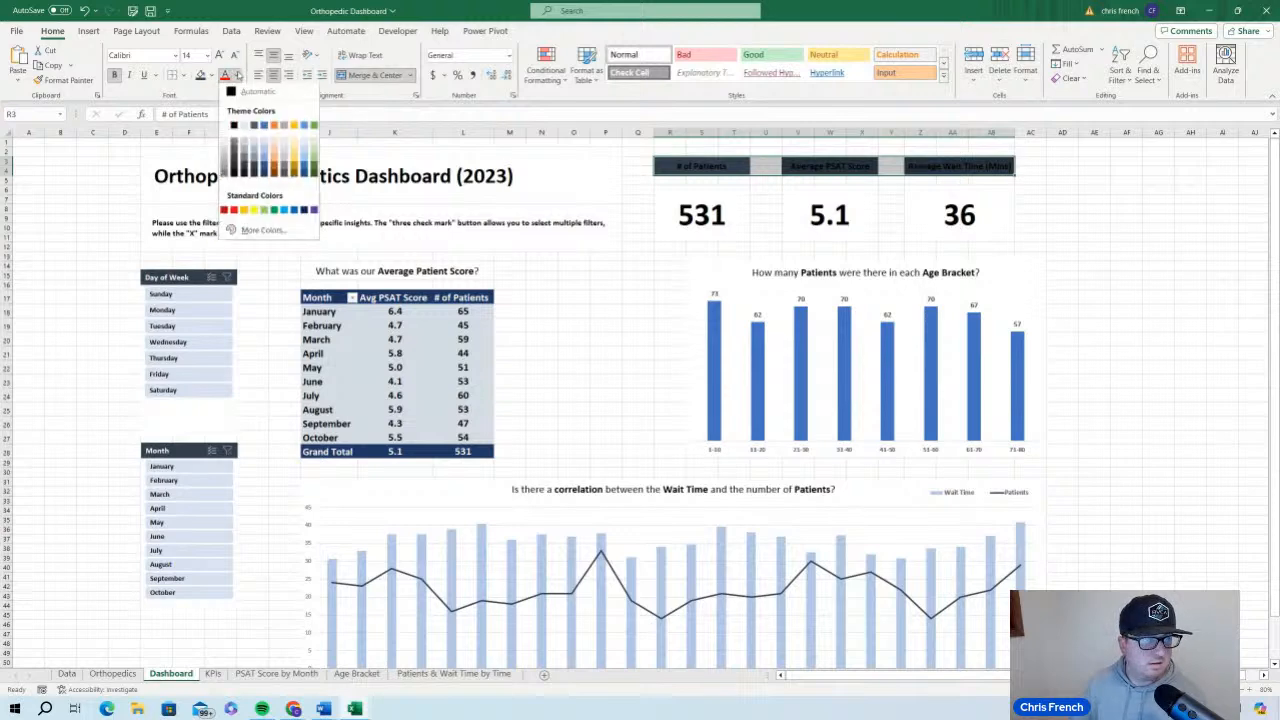
click(233, 126)
click(1165, 298)
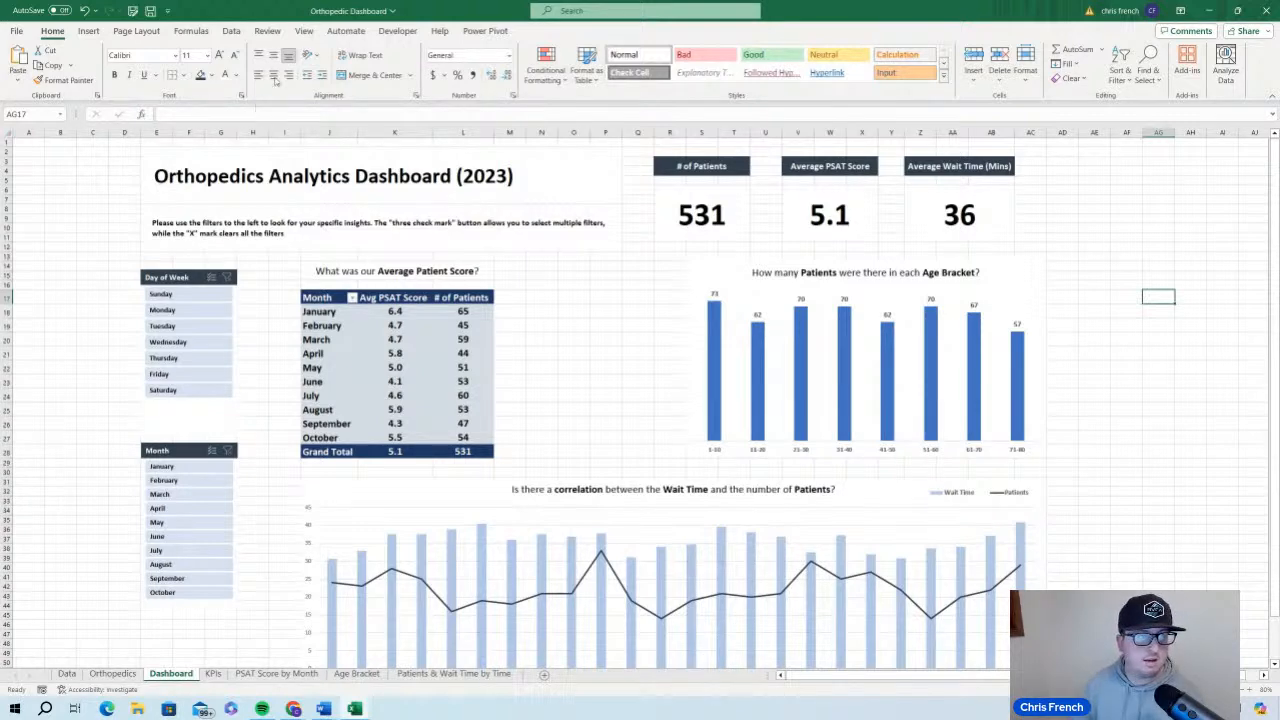
Save the workbook and hide the gridlines on the Dashboard sheet
click(150, 10)
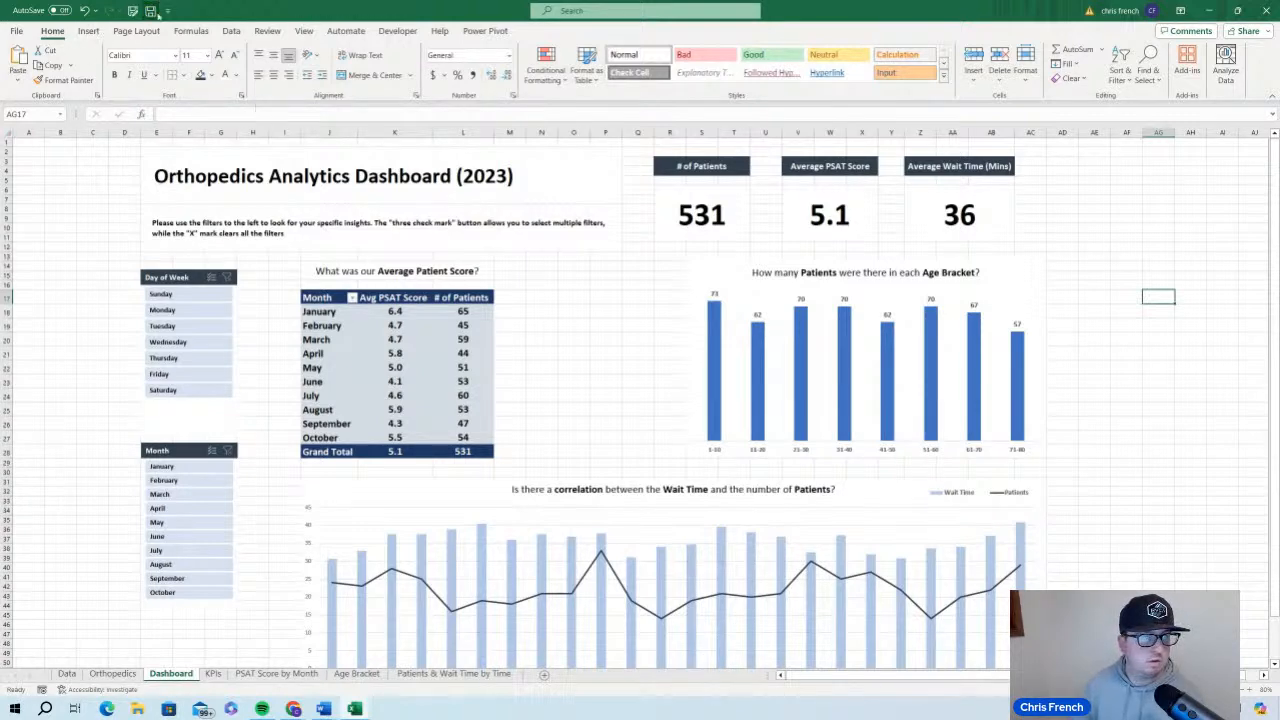
click(303, 31)
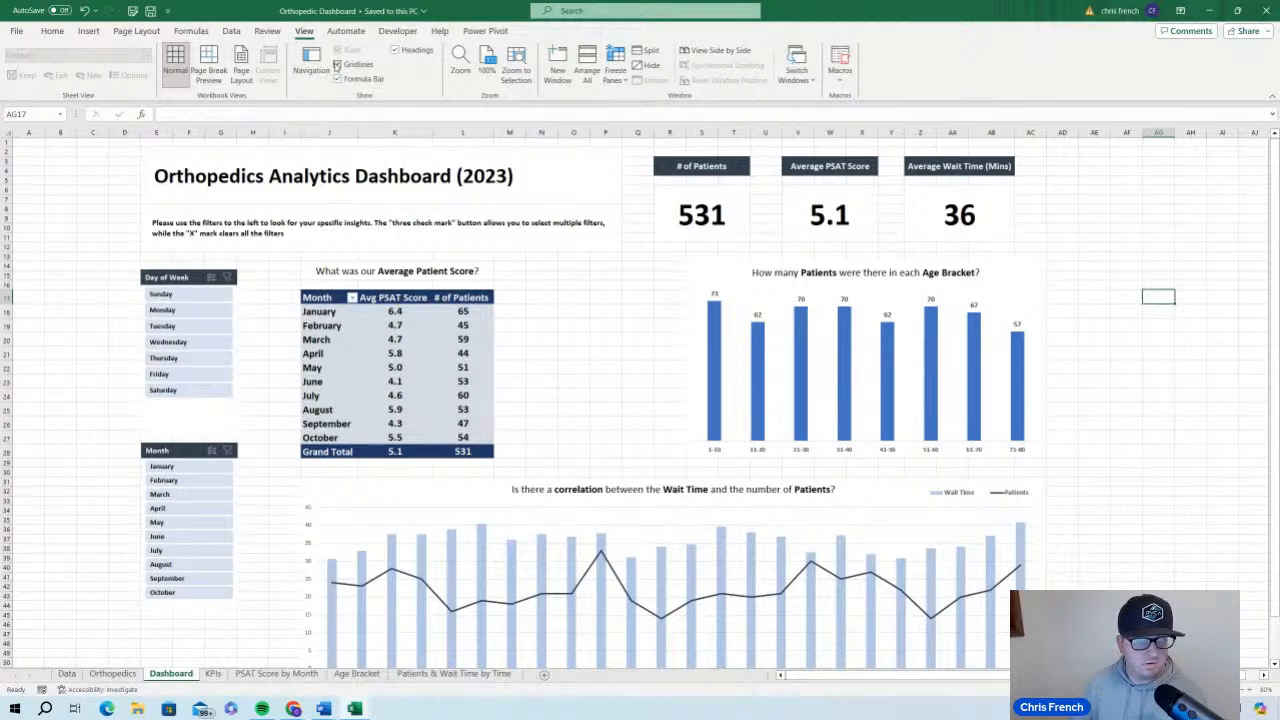
click(337, 64)
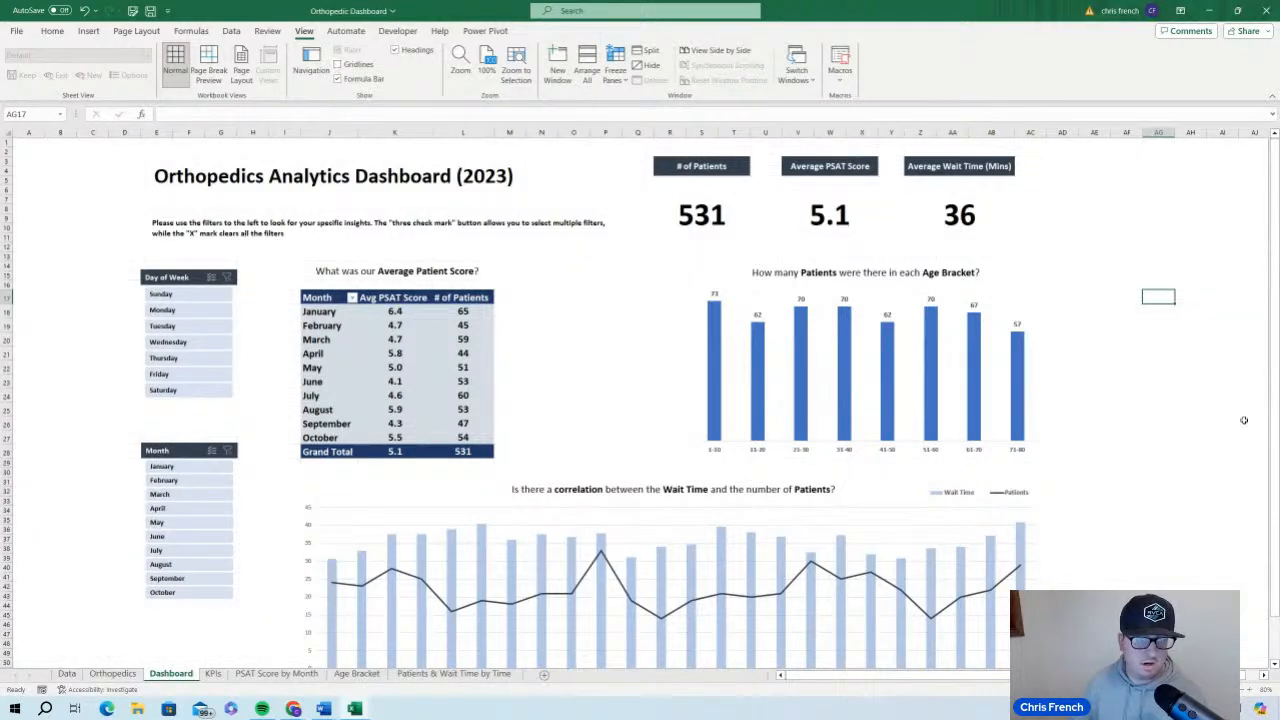
Review the whole dashboard layout, from the title and KPIs down to the Wait Time and Patients chart
scroll(1209, 434, down, 3)
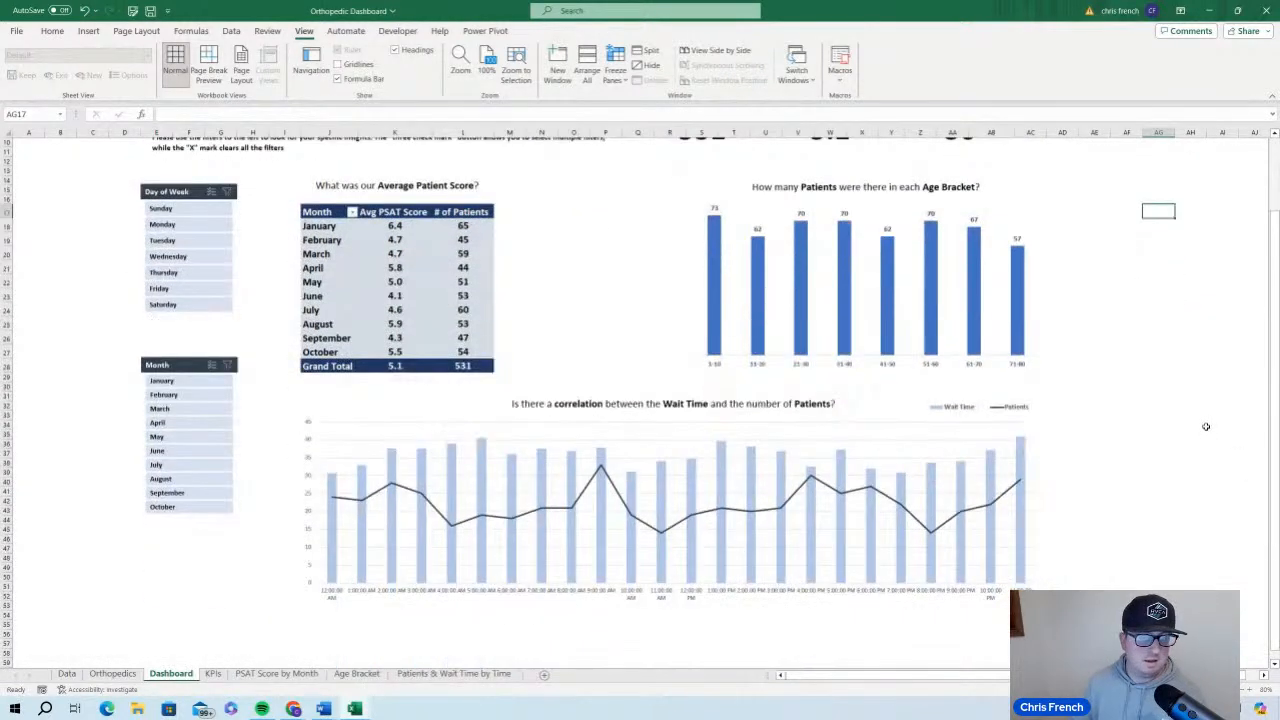
scroll(1206, 427, up, 2)
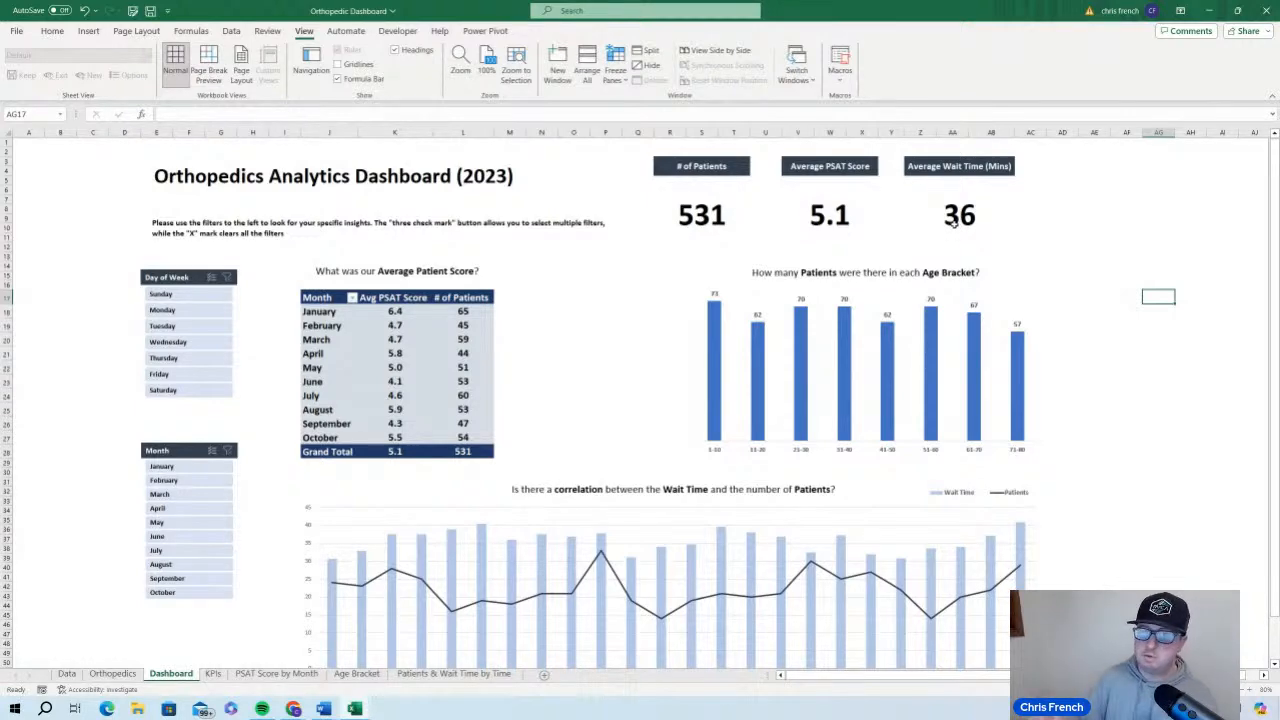
scroll(320, 340, down, 6)
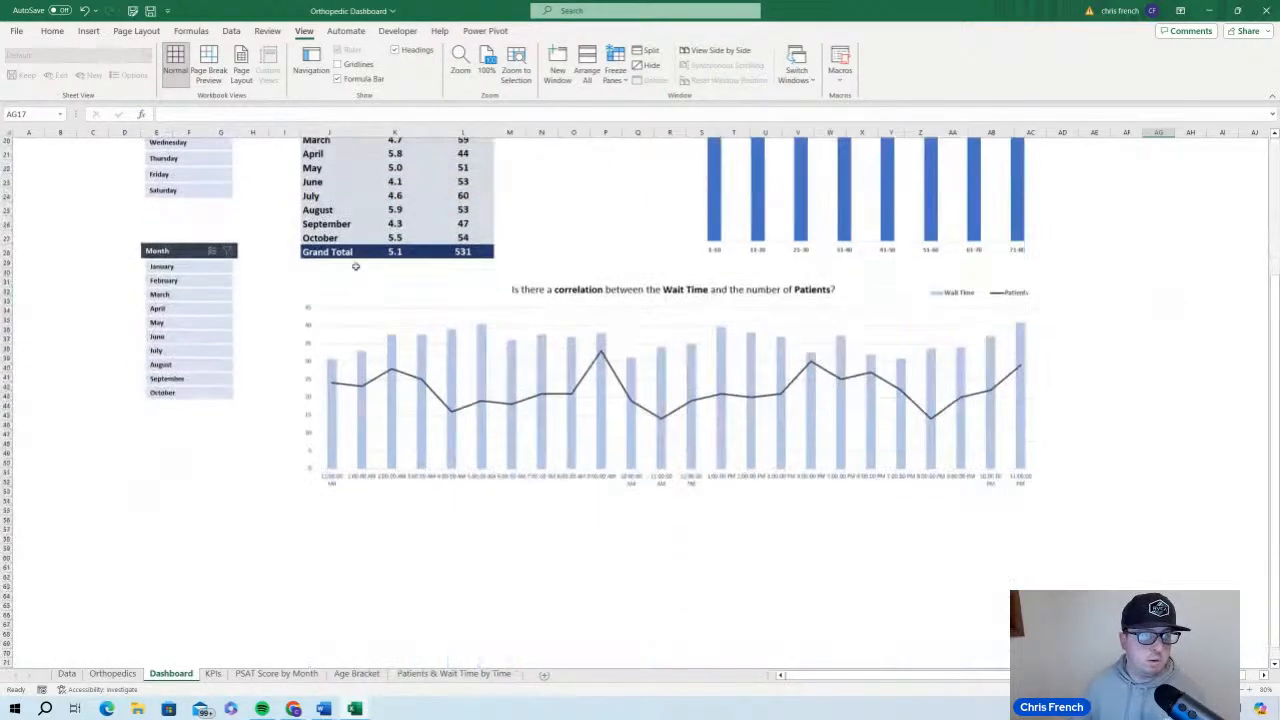
scroll(184, 466, up, 3)
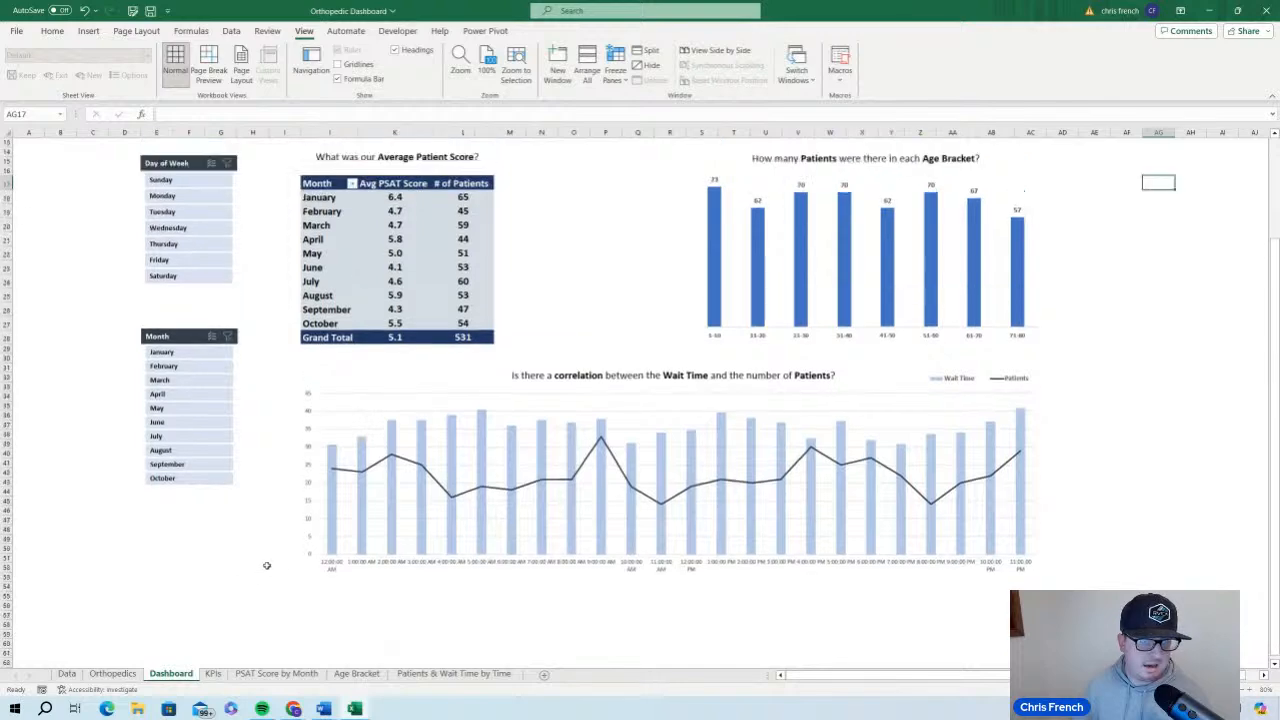
scroll(165, 579, up, 4)
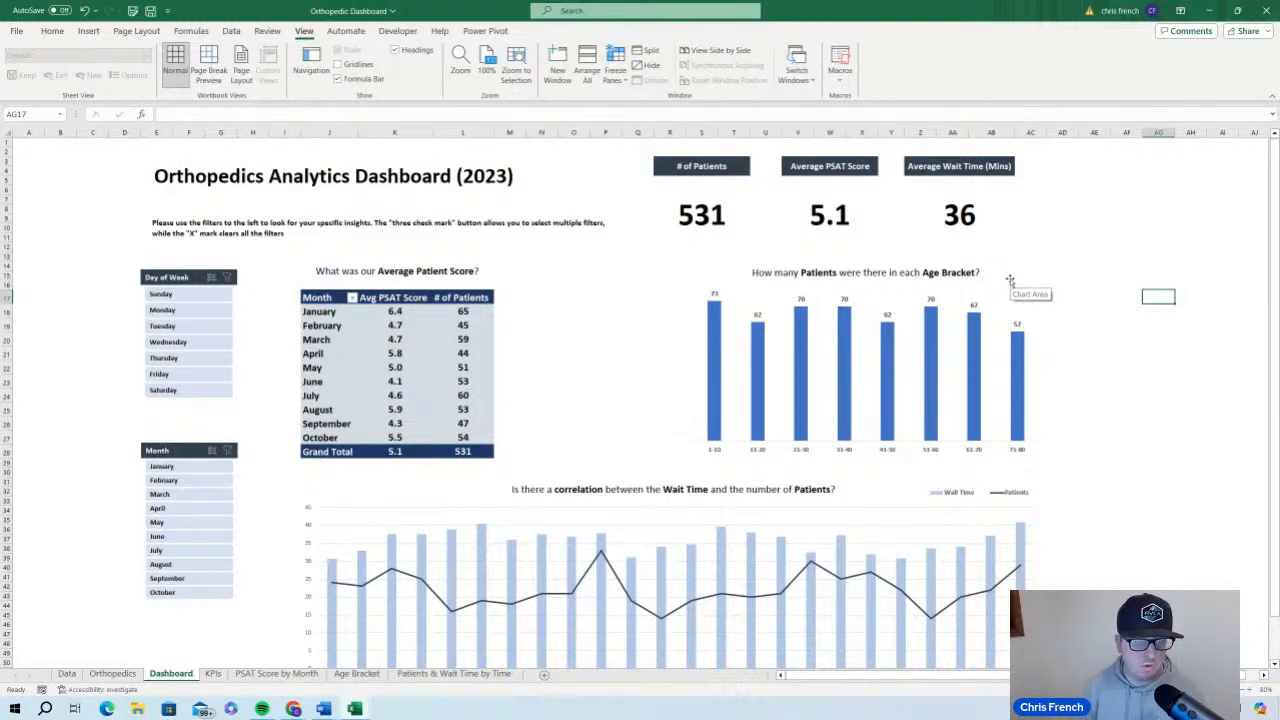
scroll(1174, 403, down, 4)
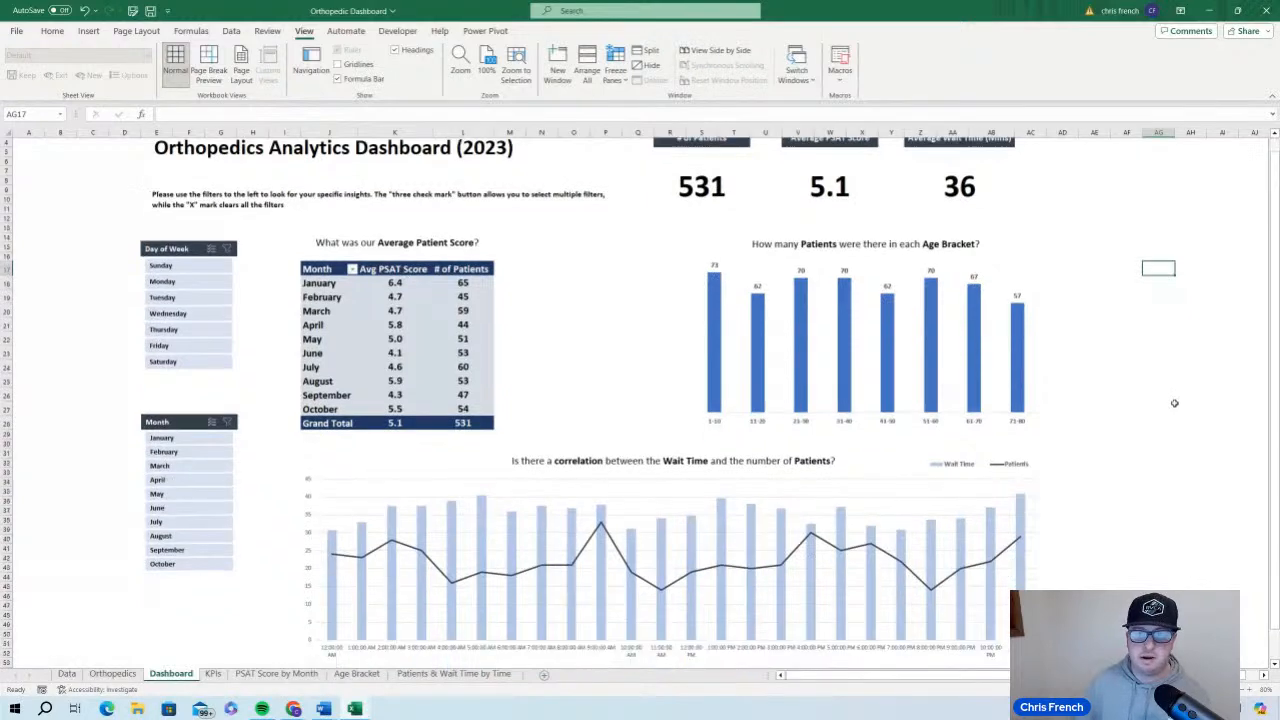
scroll(1174, 403, up, 4)
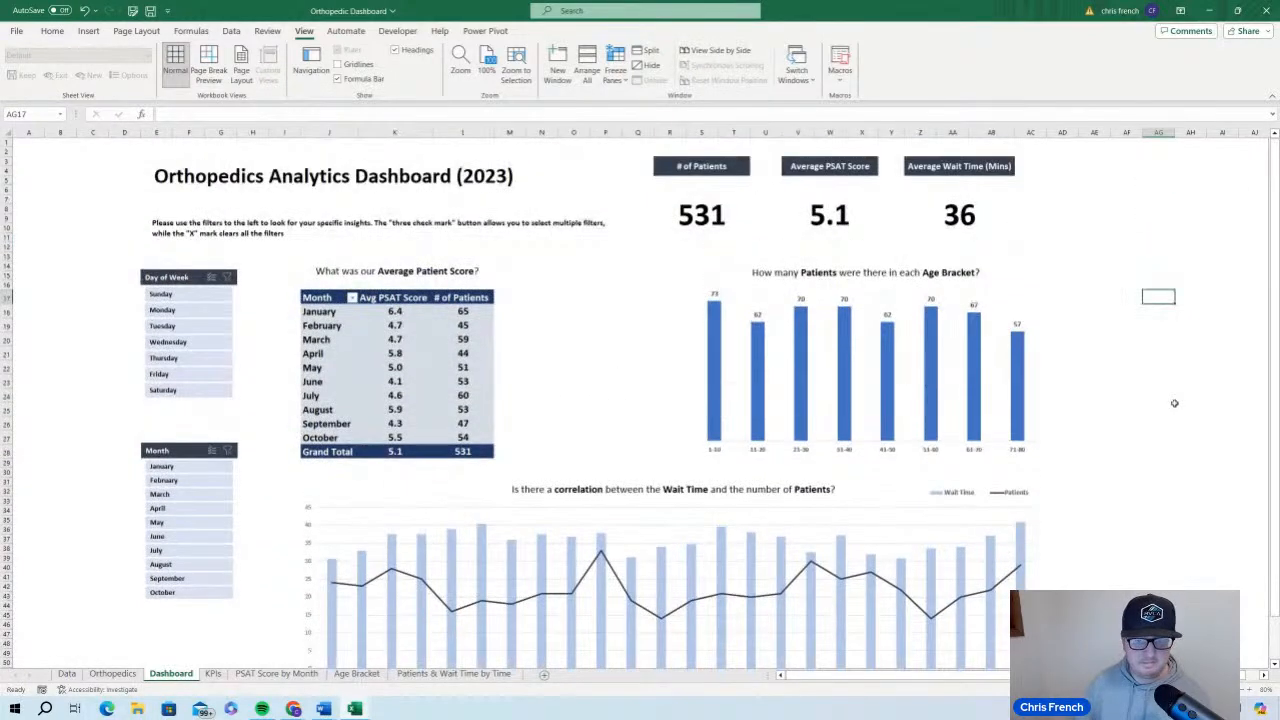
scroll(1174, 403, down, 2)
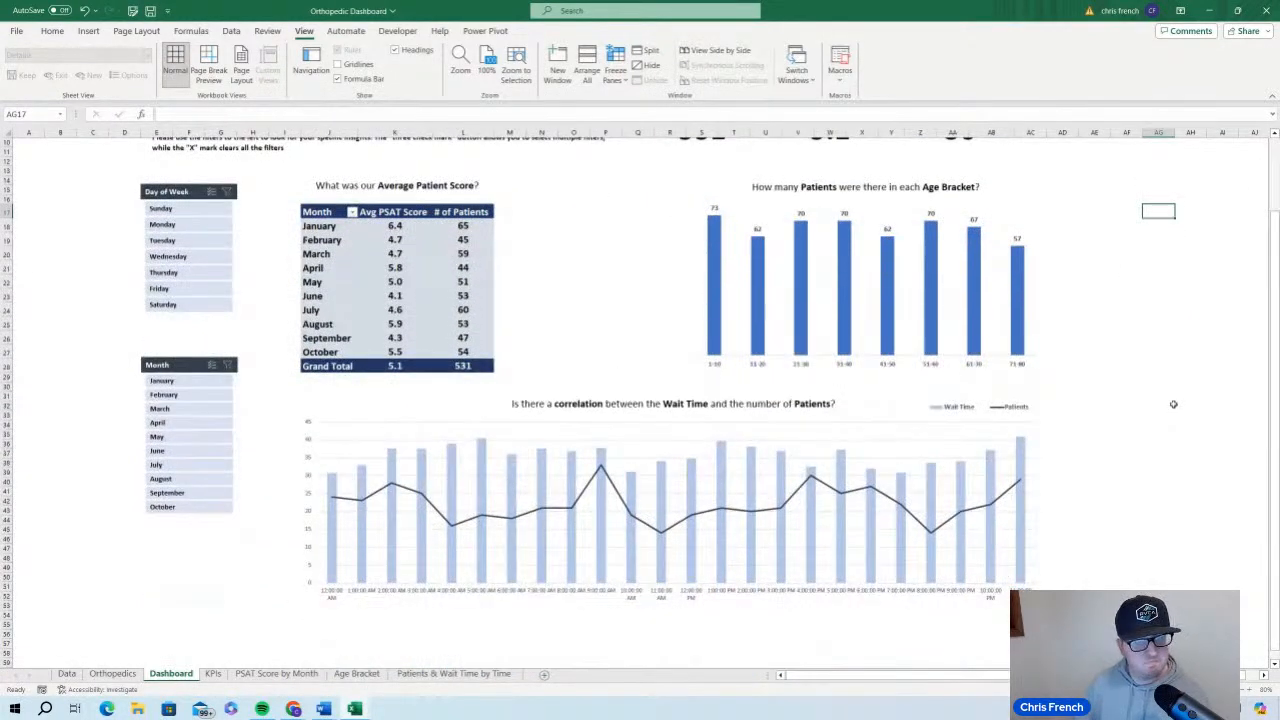
scroll(1166, 409, up, 2)
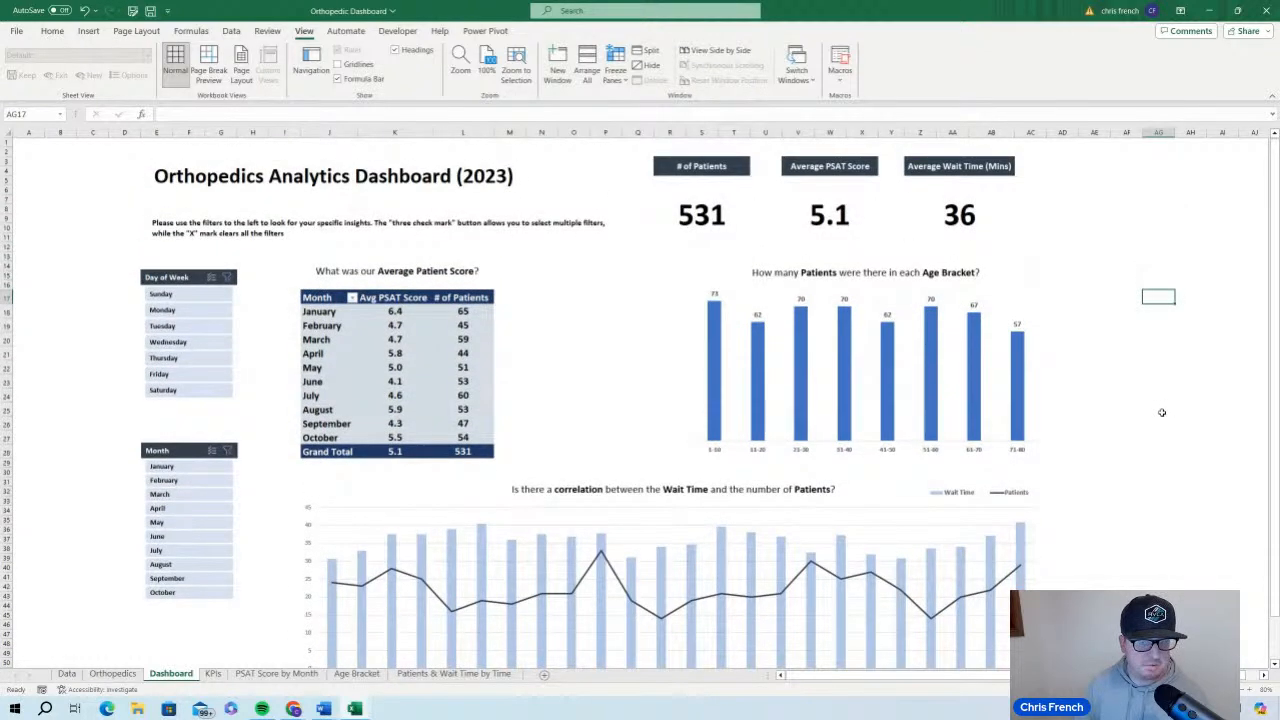
scroll(1165, 411, down, 3)
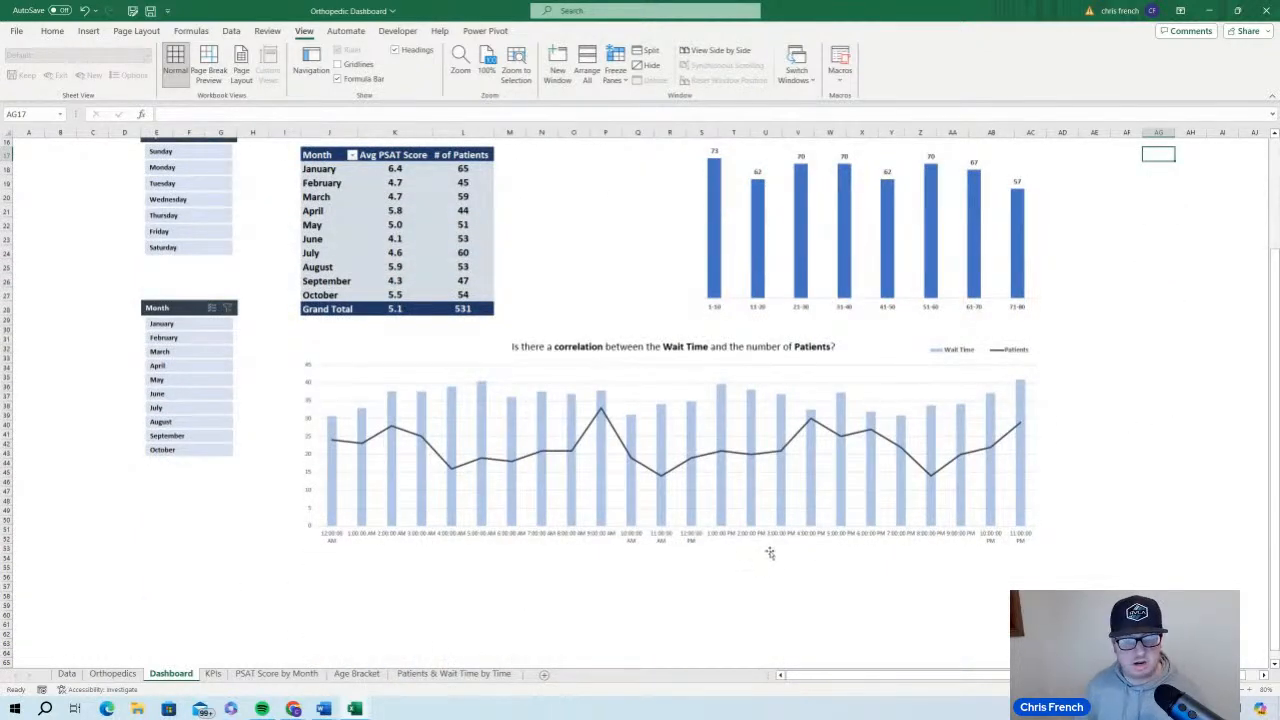
scroll(745, 541, up, 3)
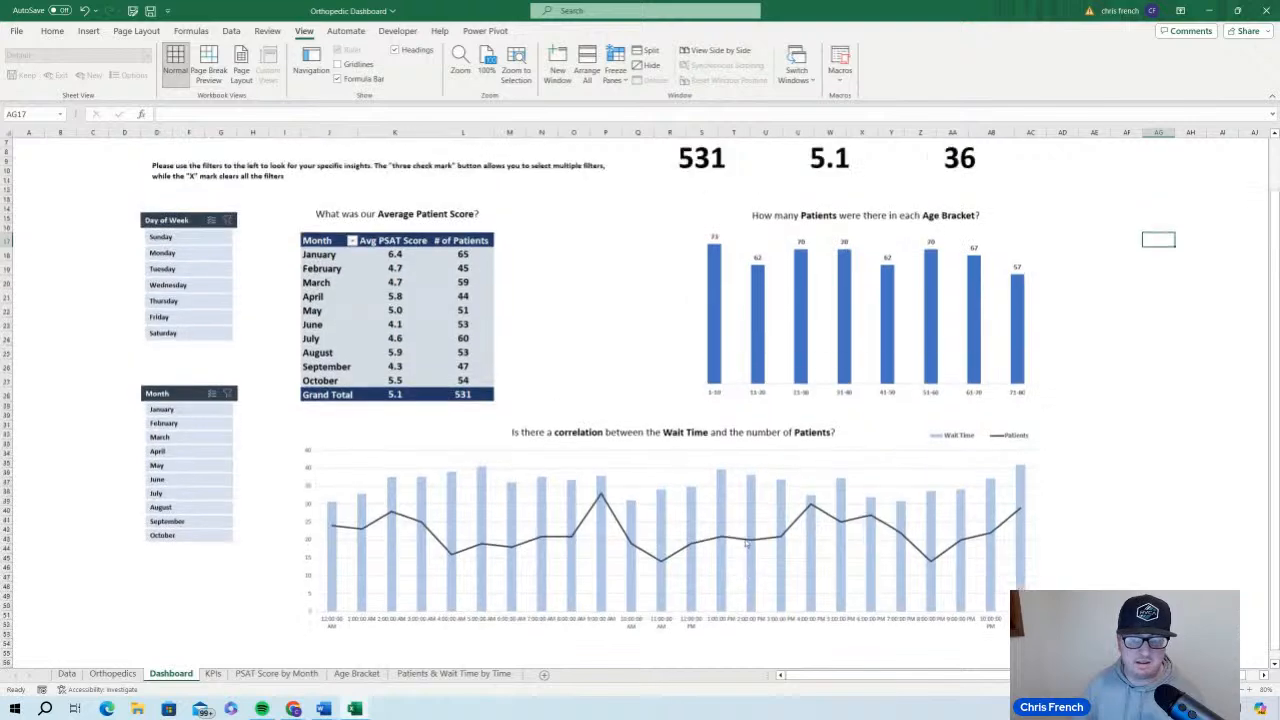
scroll(439, 577, down, 2)
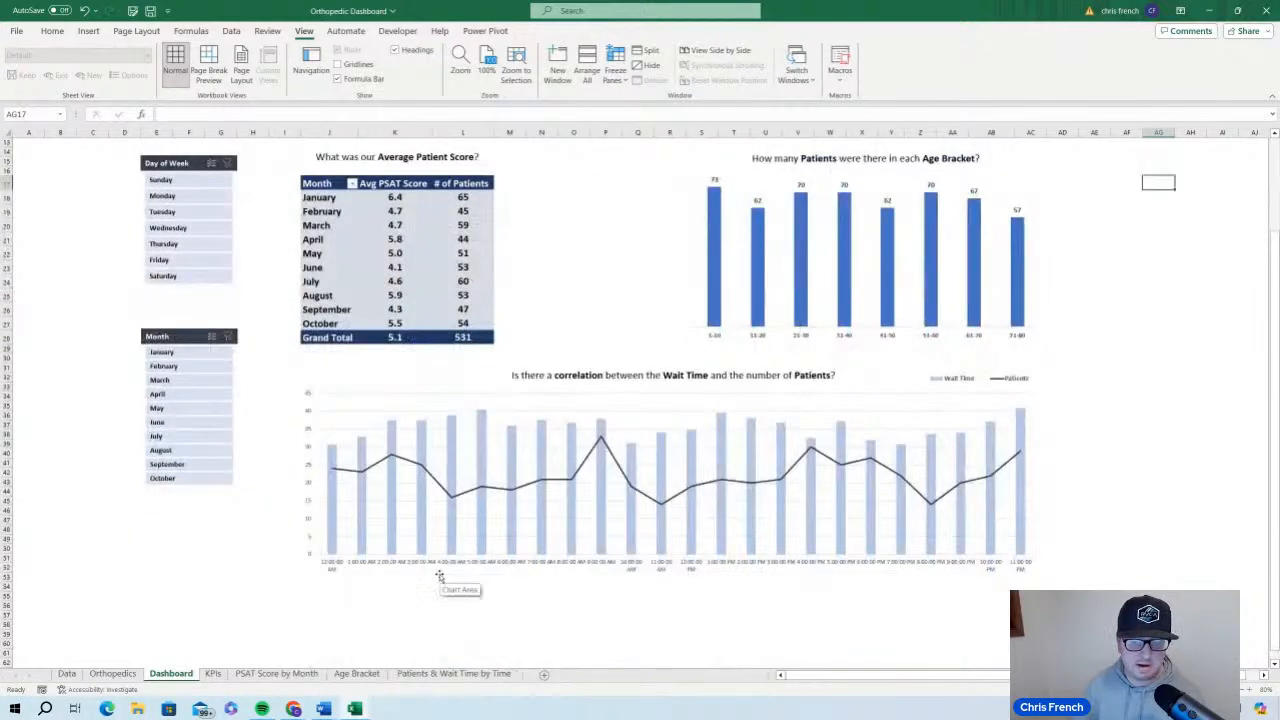
scroll(440, 570, up, 3)
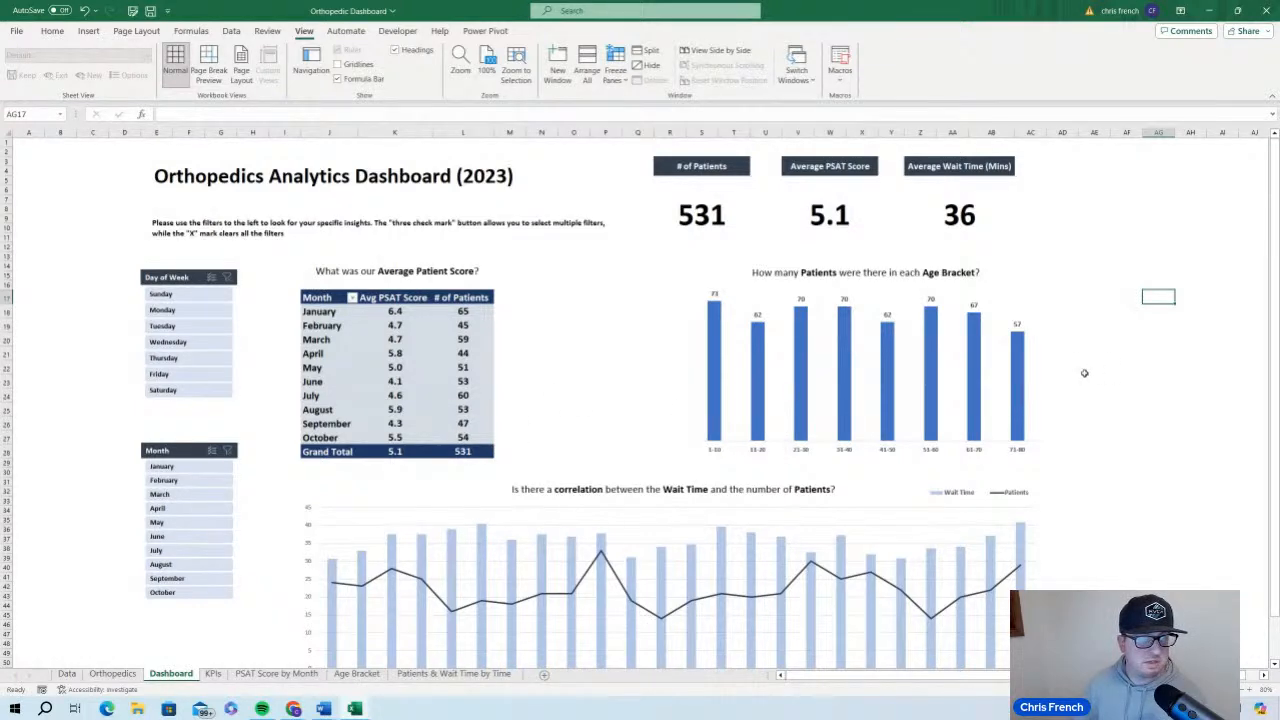
Set the font size of the Orthopedics Analytics Dashboard (2023) title to 36
click(328, 176)
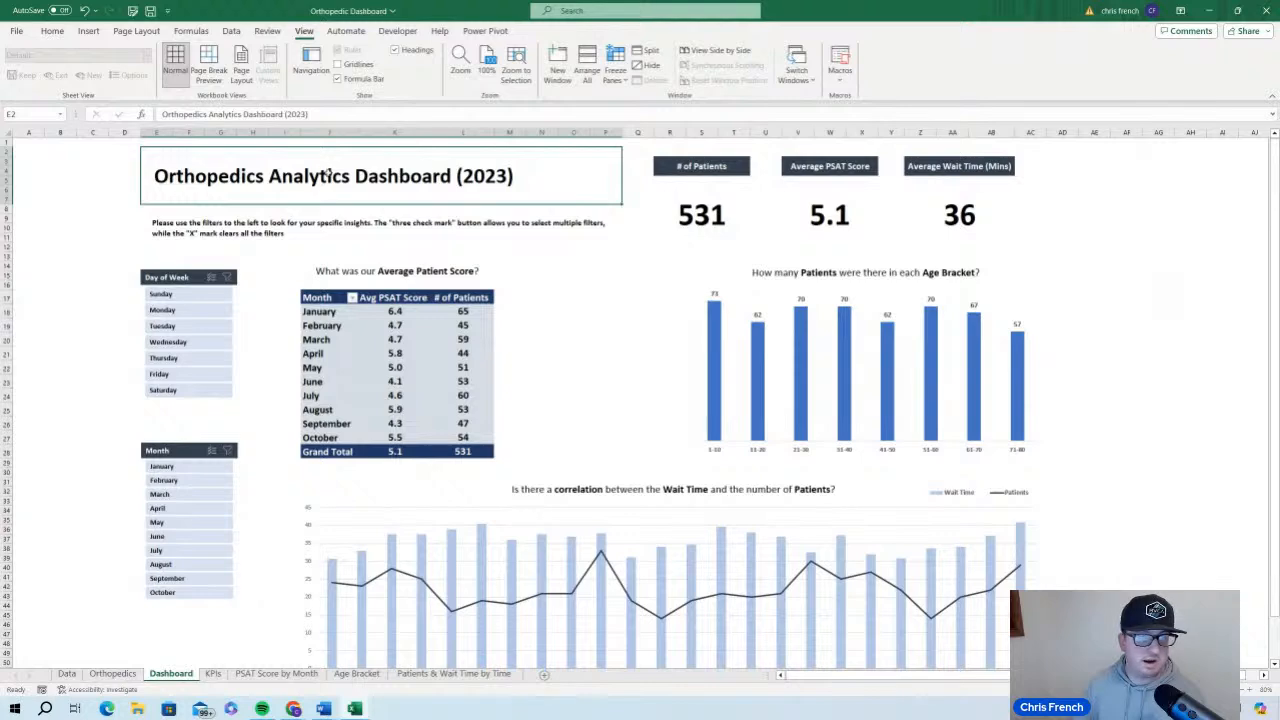
click(52, 31)
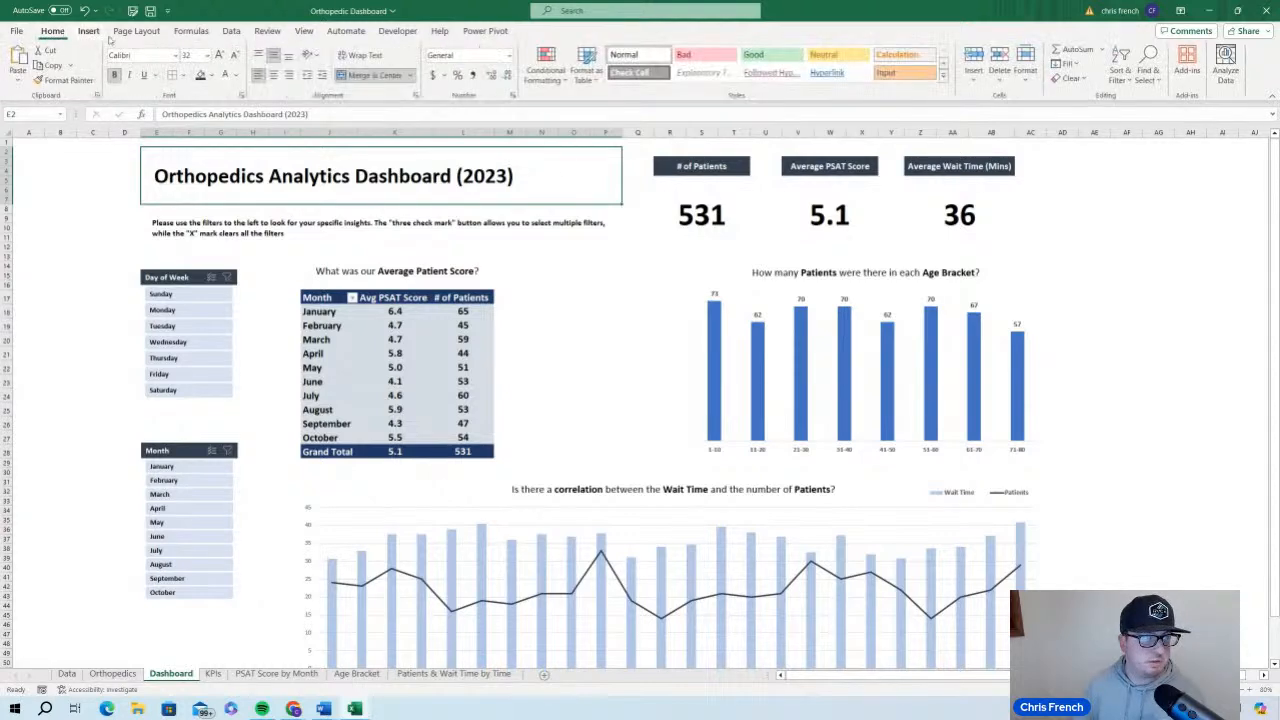
click(187, 56)
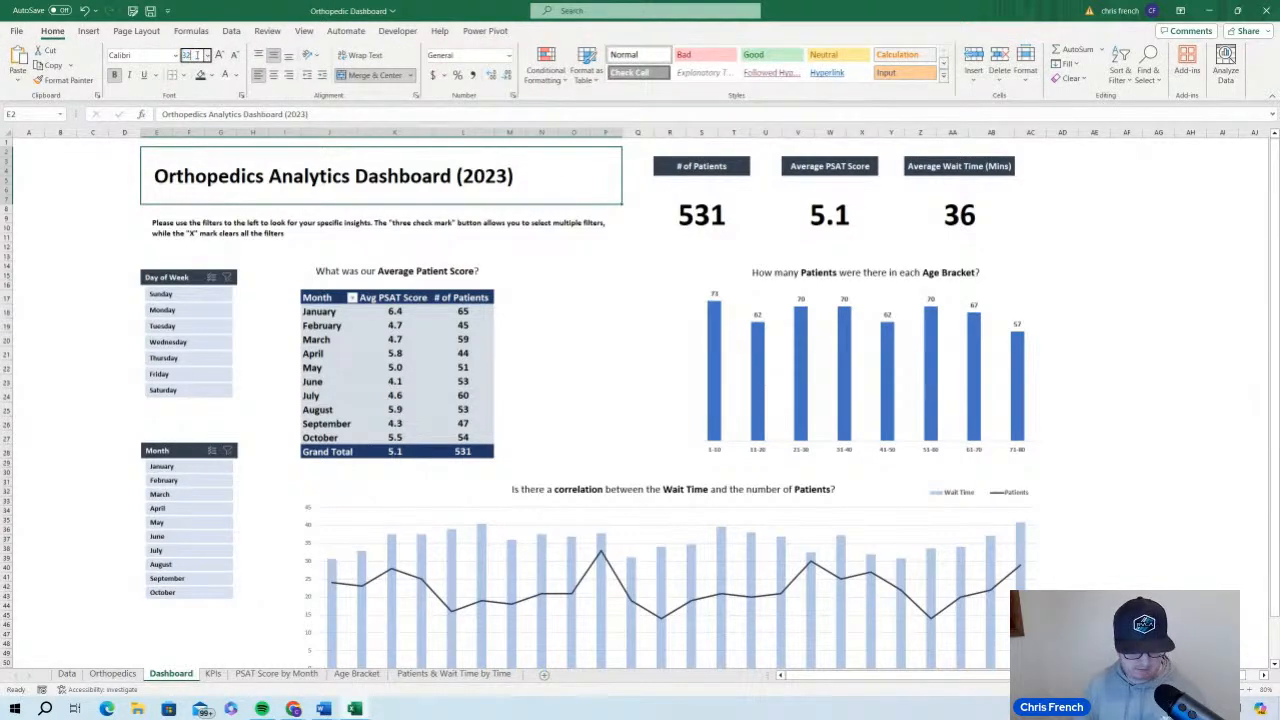
text(36)
key(Return)
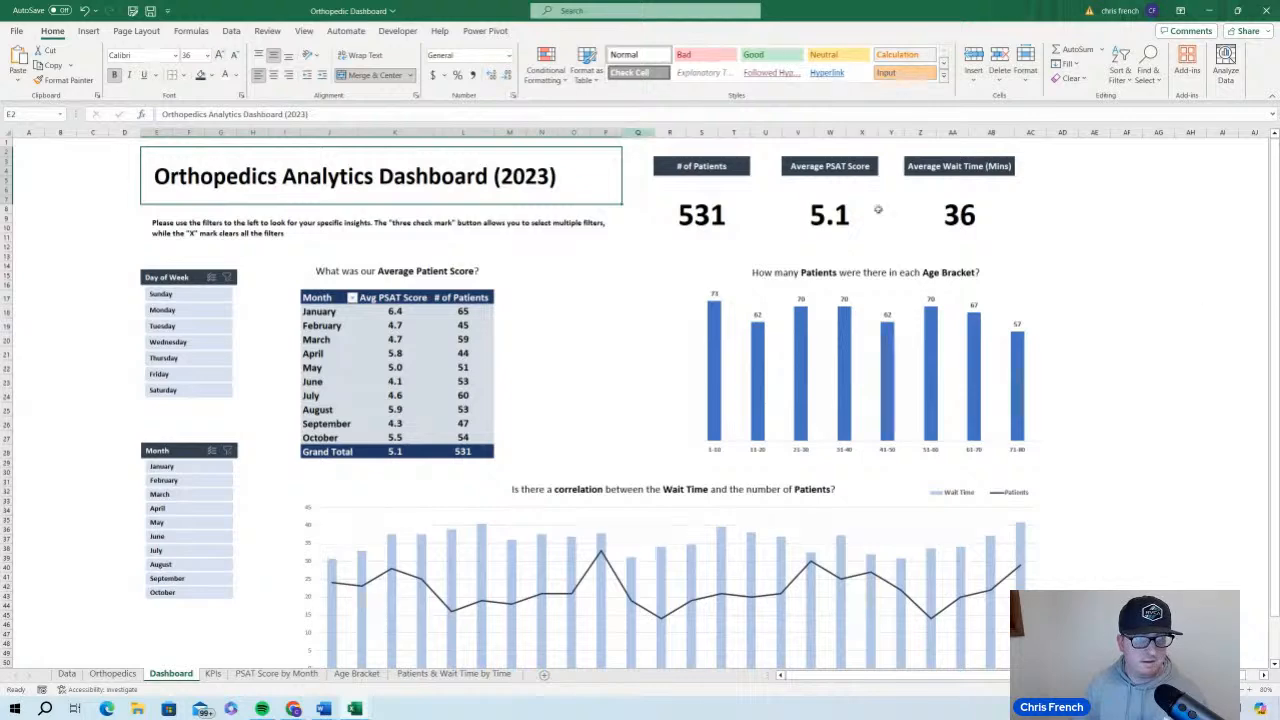
click(1220, 295)
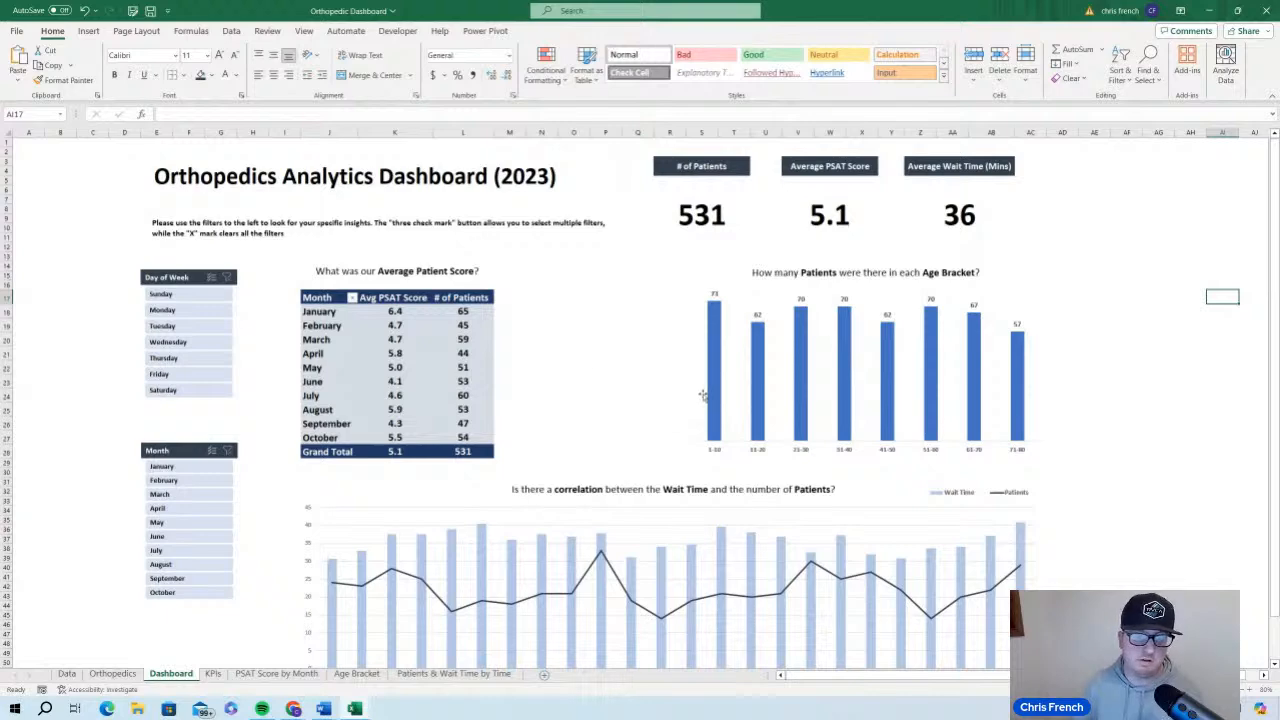
scroll(700, 396, down, 3)
scroll(933, 435, up, 3)
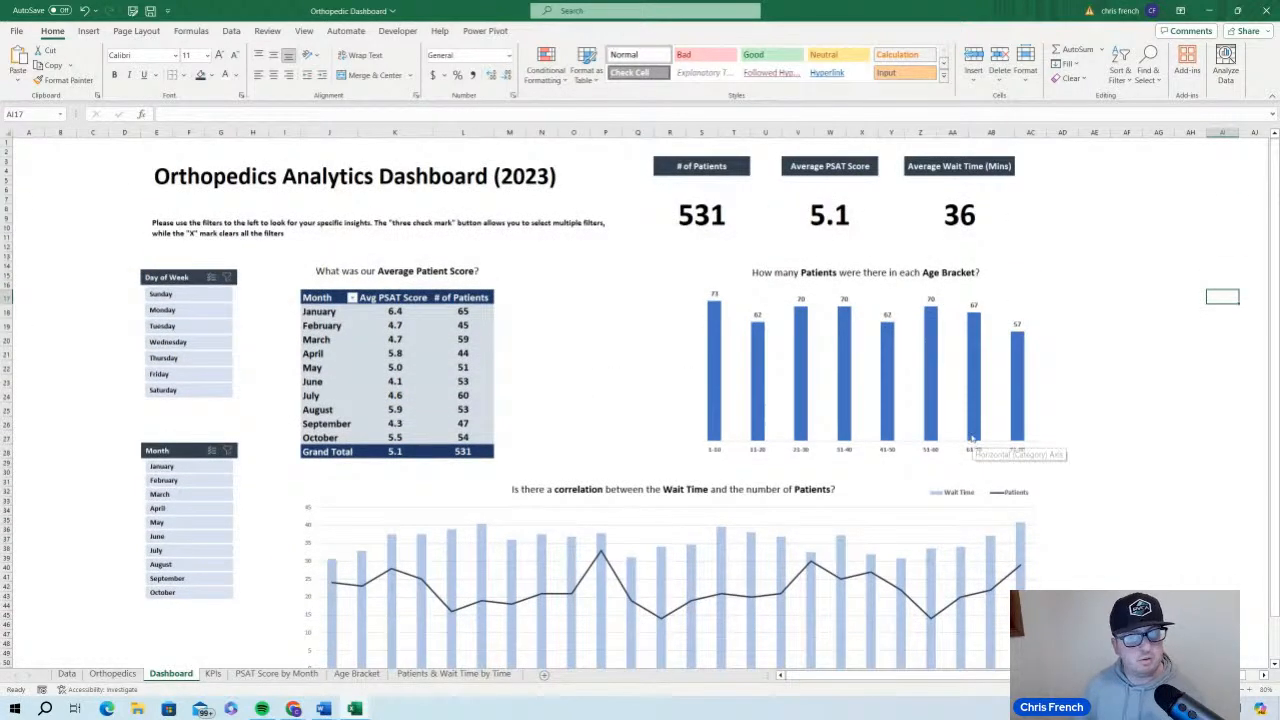
scroll(860, 447, down, 1)
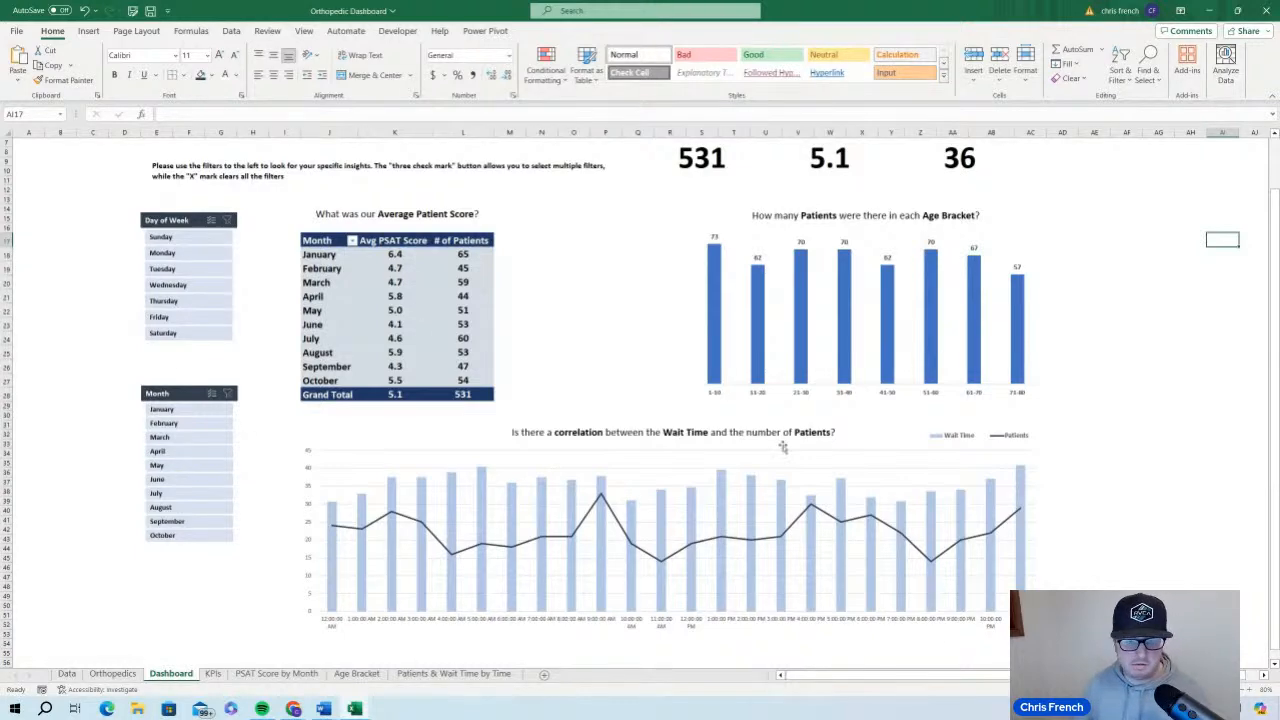
scroll(710, 527, up, 1)
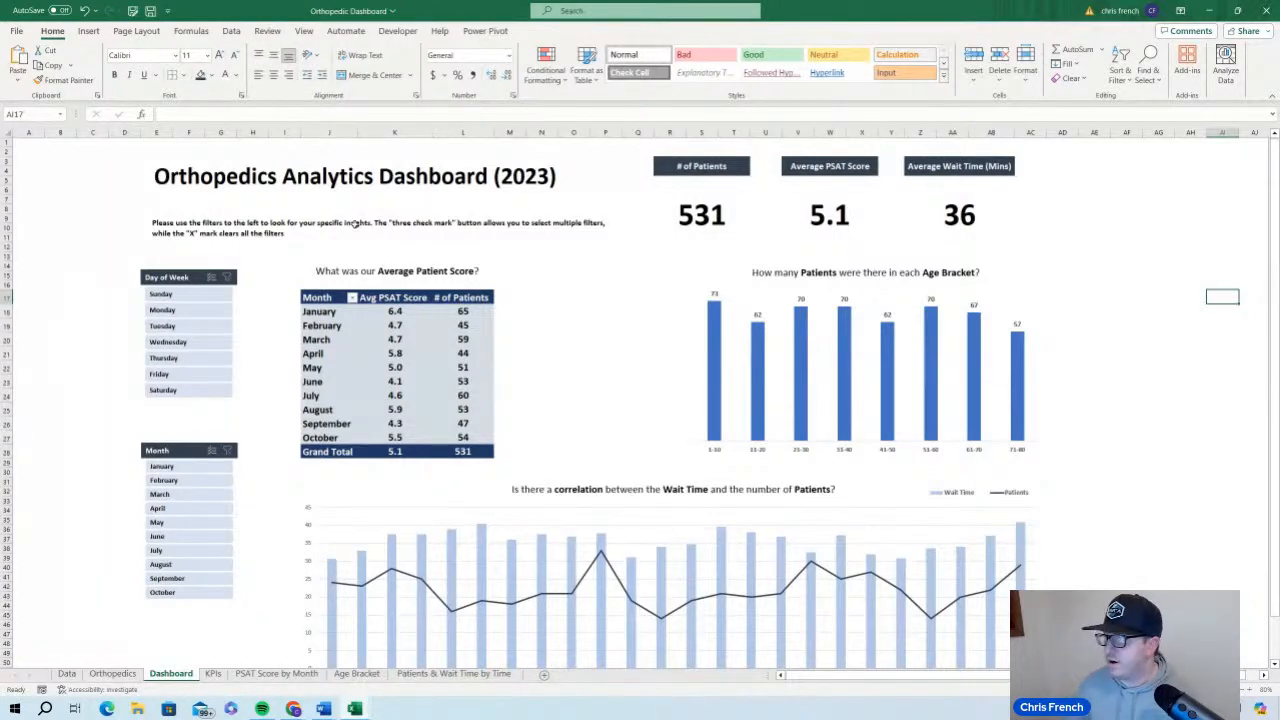
View the workbook's sharing options and save the workbook
click(1266, 33)
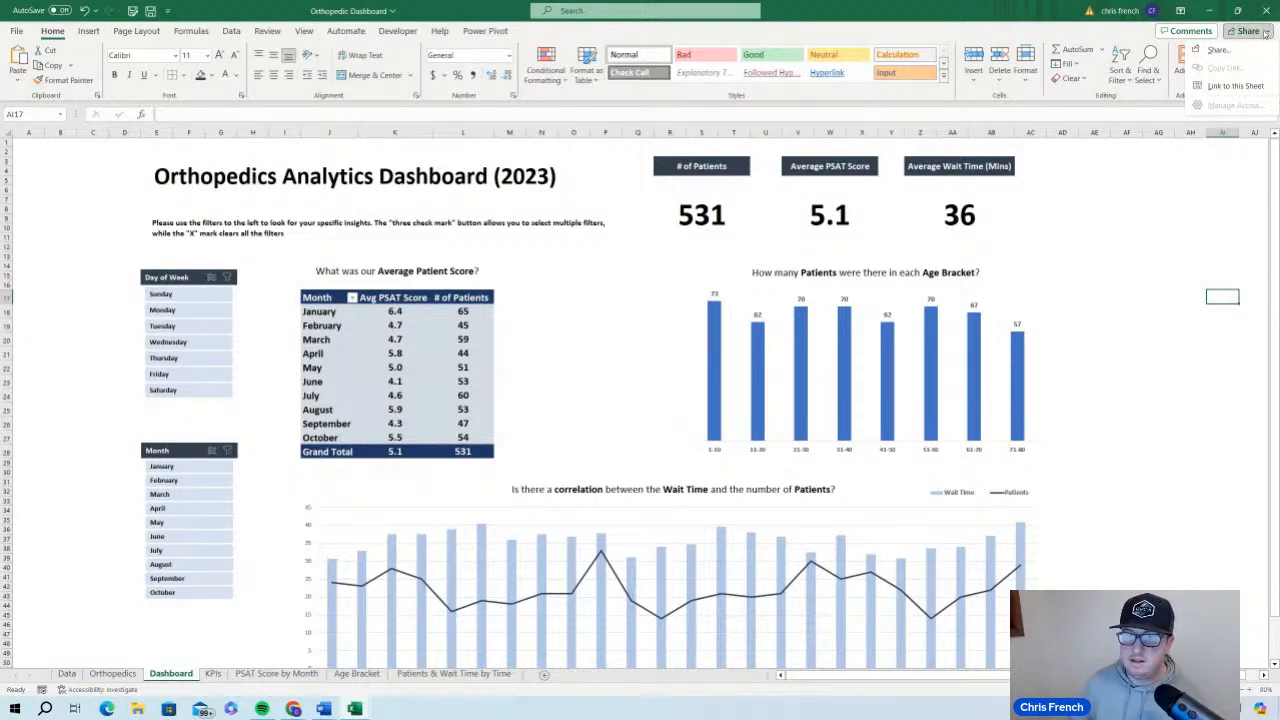
click(1232, 216)
click(1194, 206)
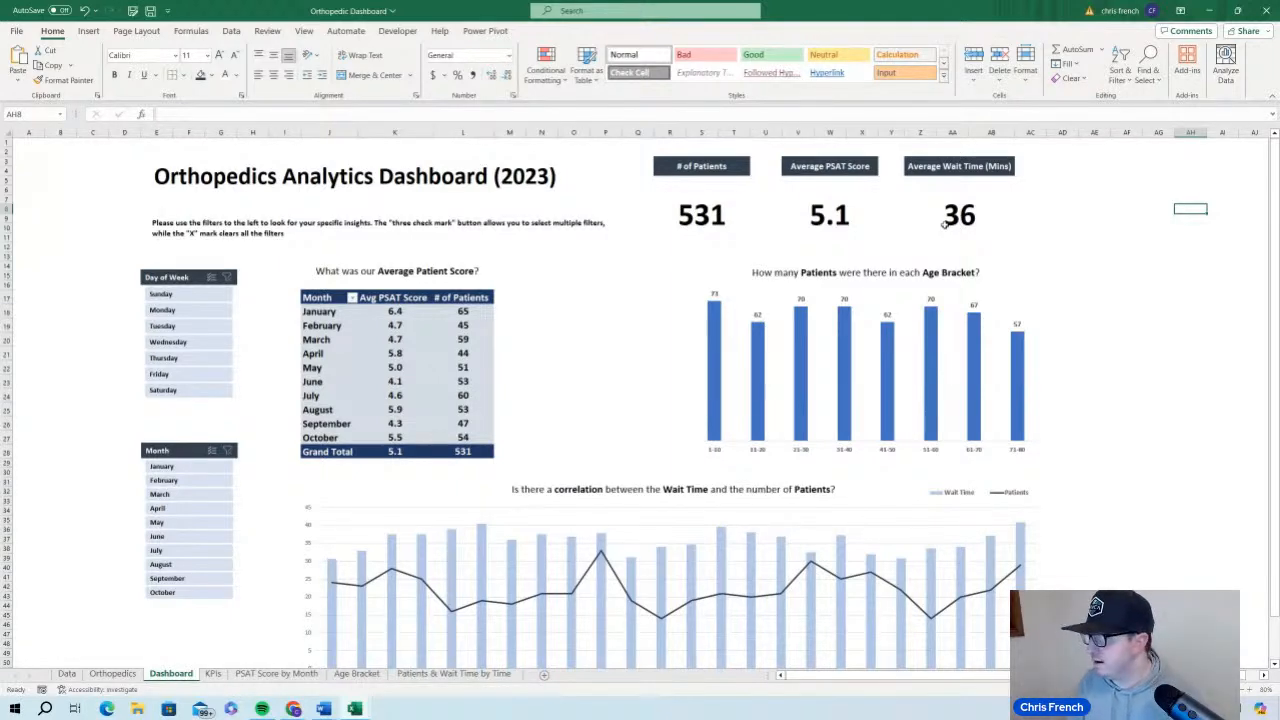
click(150, 11)
Examine the finished dashboard from the title, KPIs and slicers down to the Wait Time and Patients chart
scroll(47, 390, down, 7)
scroll(49, 383, up, 7)
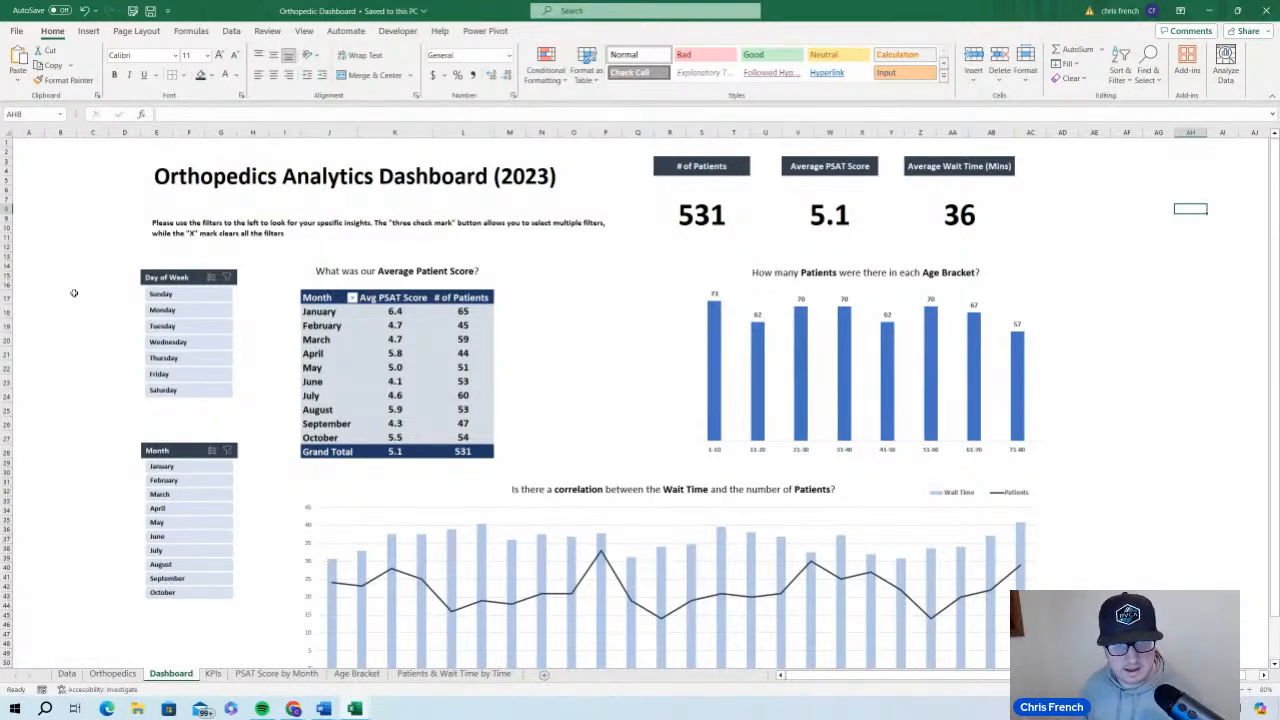
scroll(74, 397, down, 5)
scroll(74, 395, up, 5)
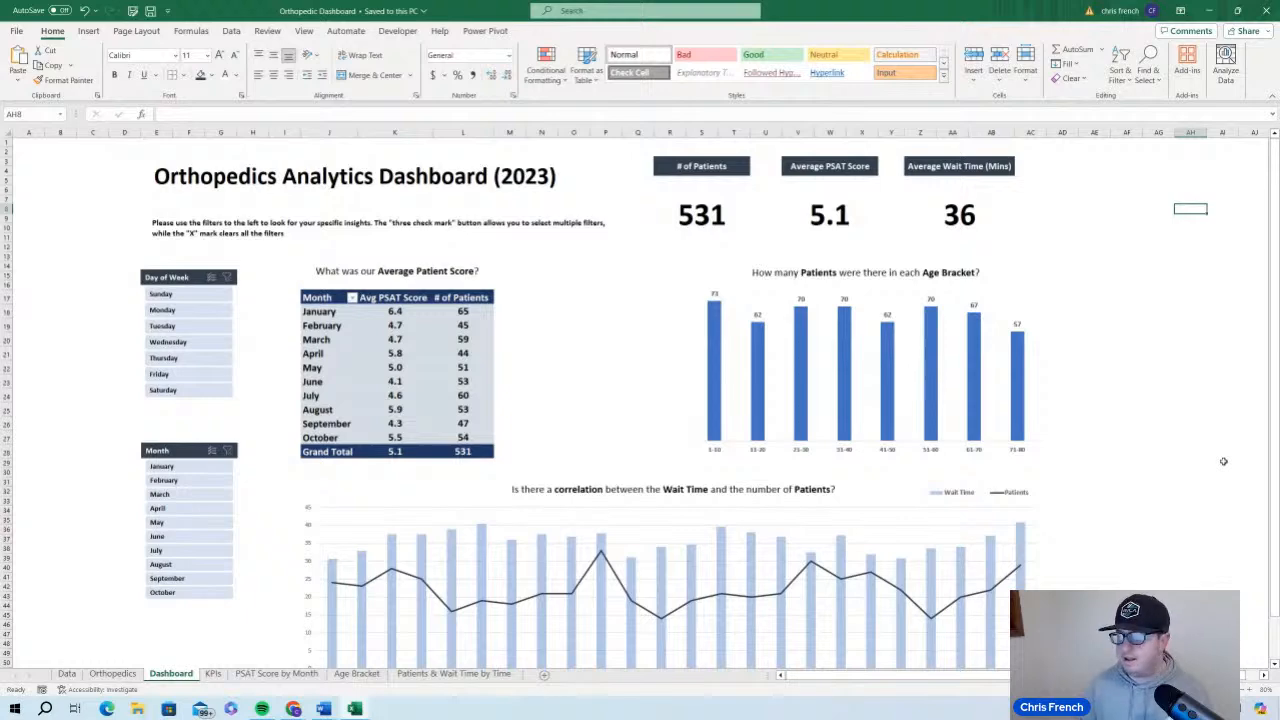
scroll(775, 410, down, 3)
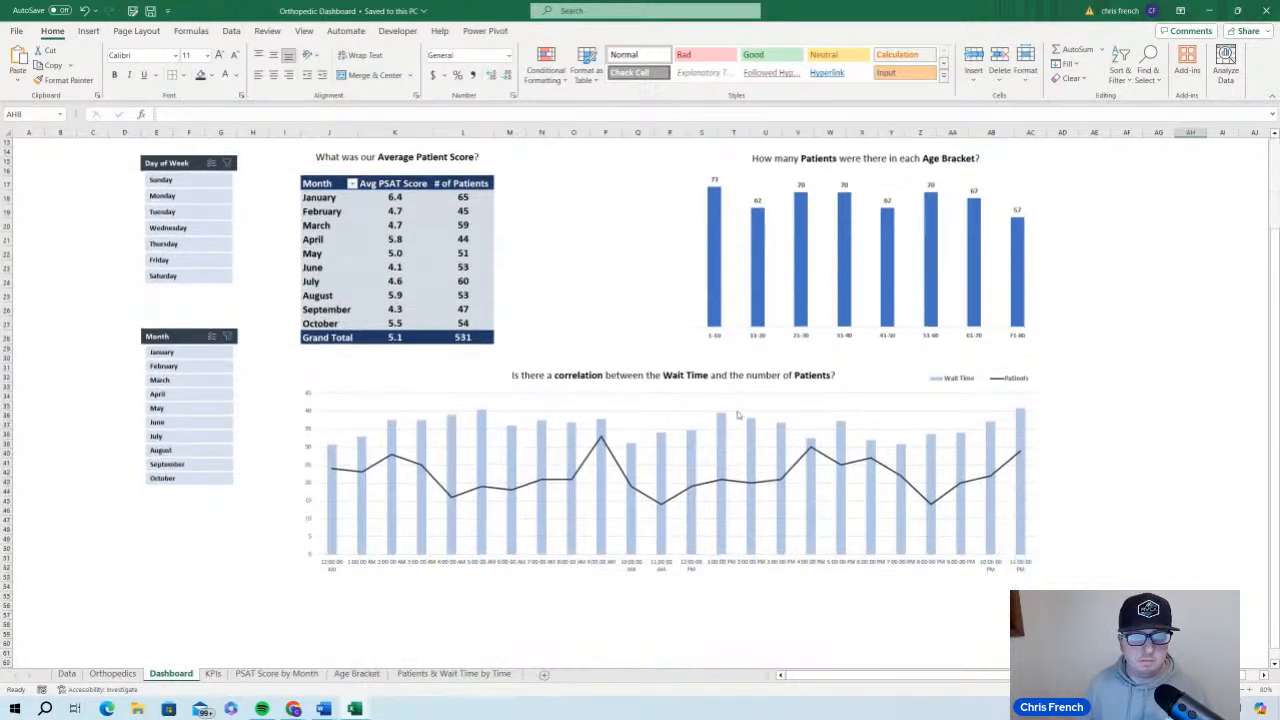
scroll(660, 406, up, 3)
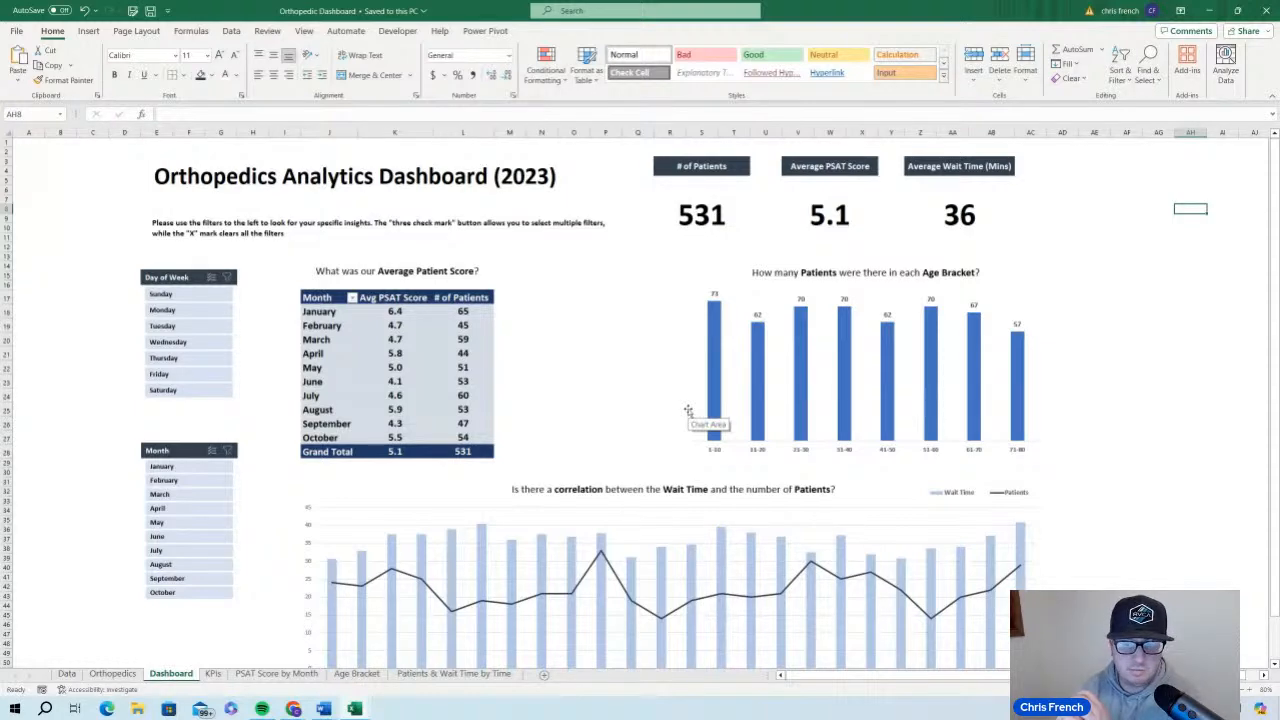
scroll(440, 390, down, 5)
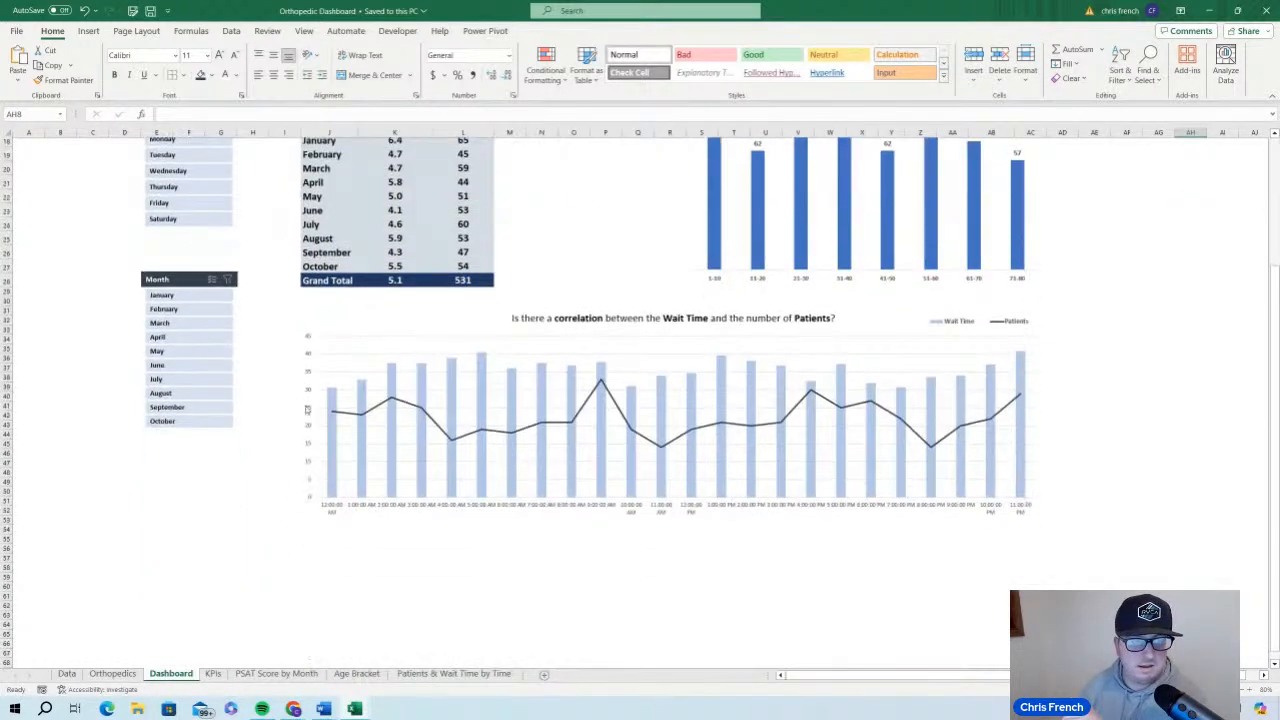
scroll(57, 386, up, 5)
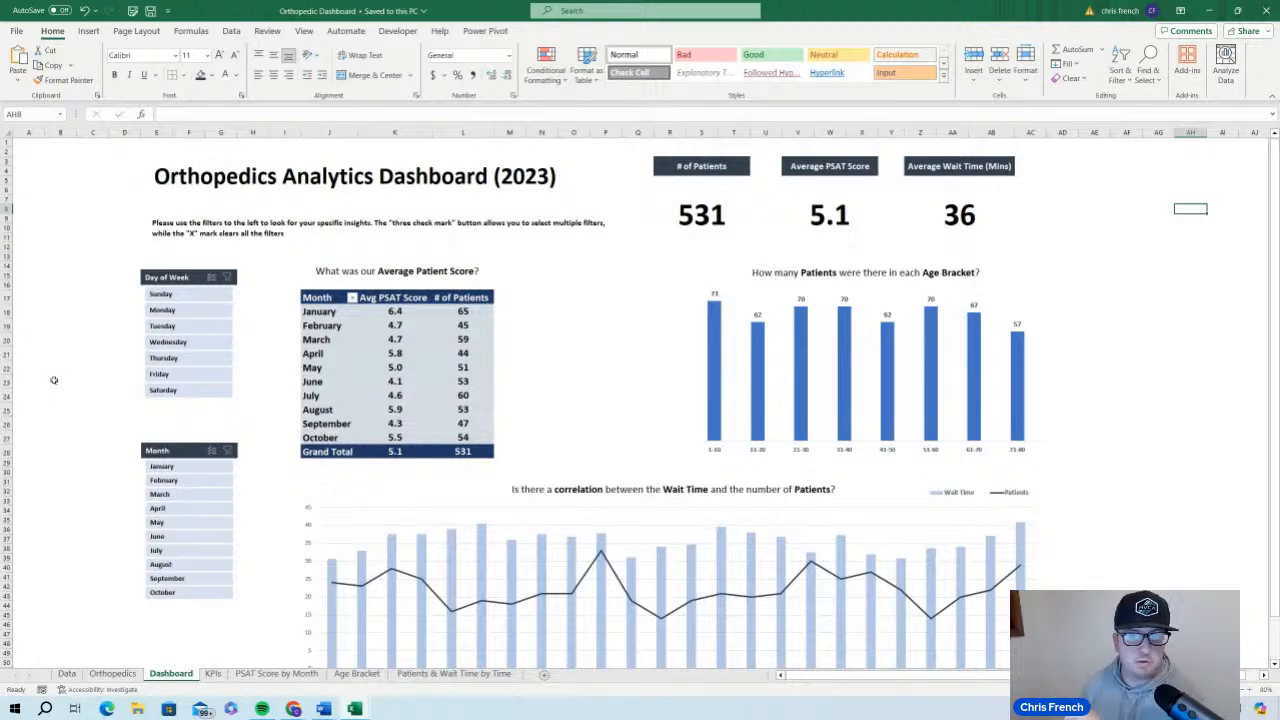
scroll(54, 378, down, 1)
scroll(46, 380, up, 1)
scroll(44, 381, down, 5)
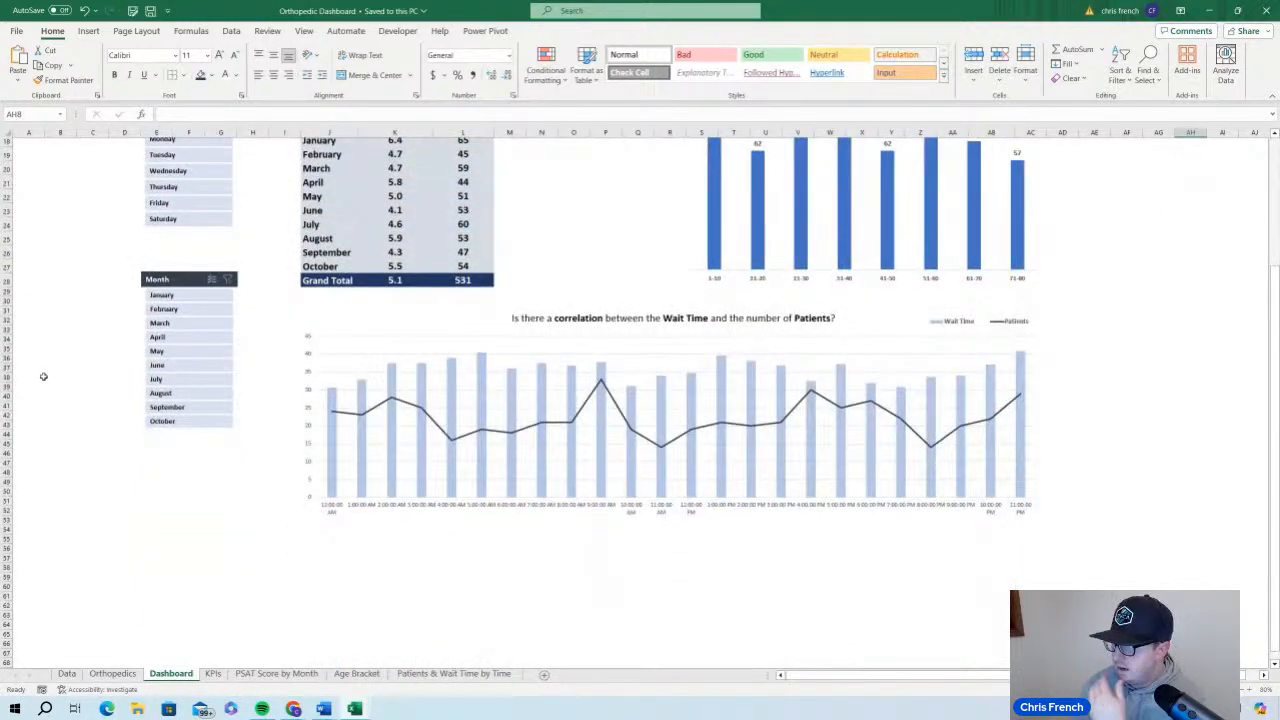
scroll(43, 365, up, 5)
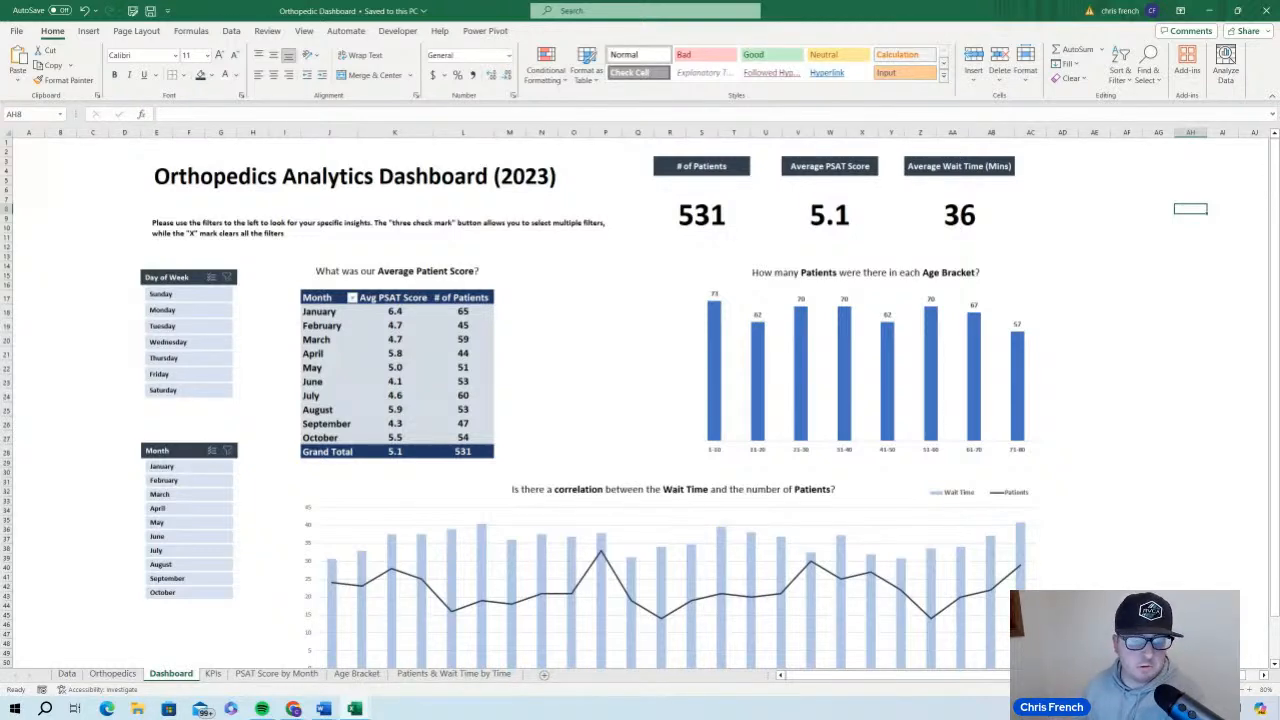
Look through the Data, Orthopedics, Dashboard, KPIs and PSAT Score by Month sheets to review how the workbook is structured
click(70, 676)
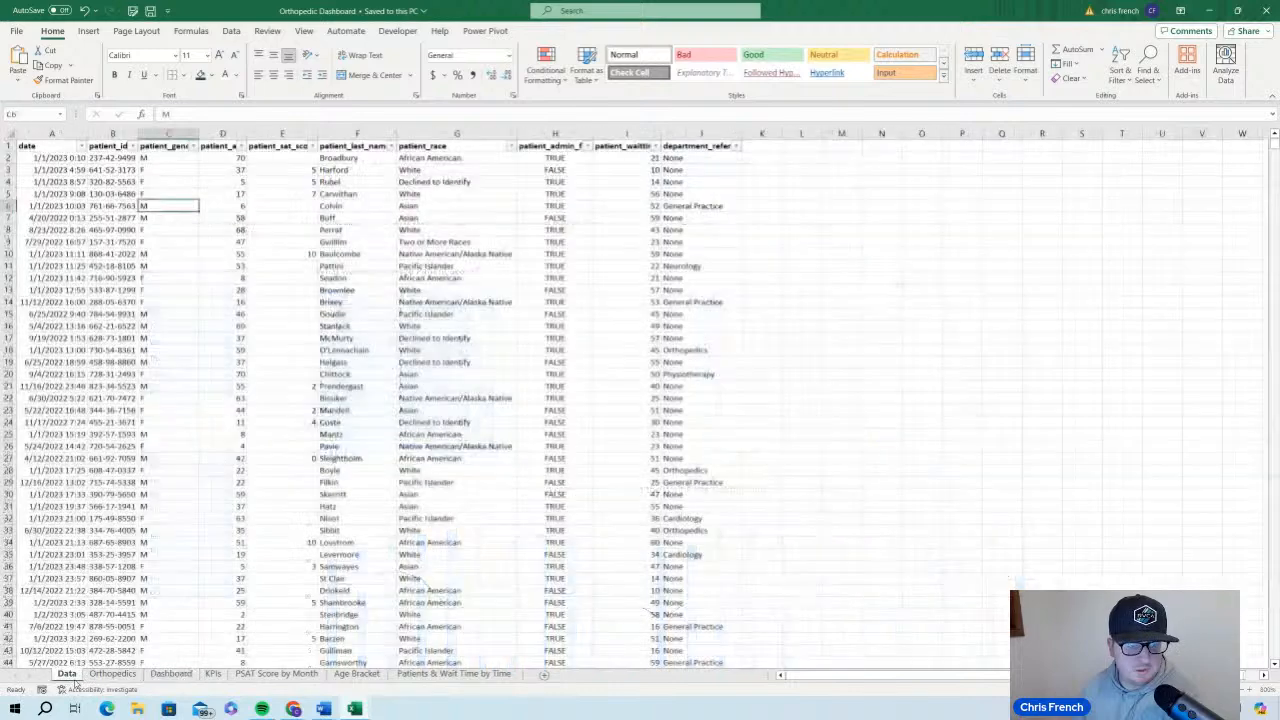
click(160, 677)
click(118, 675)
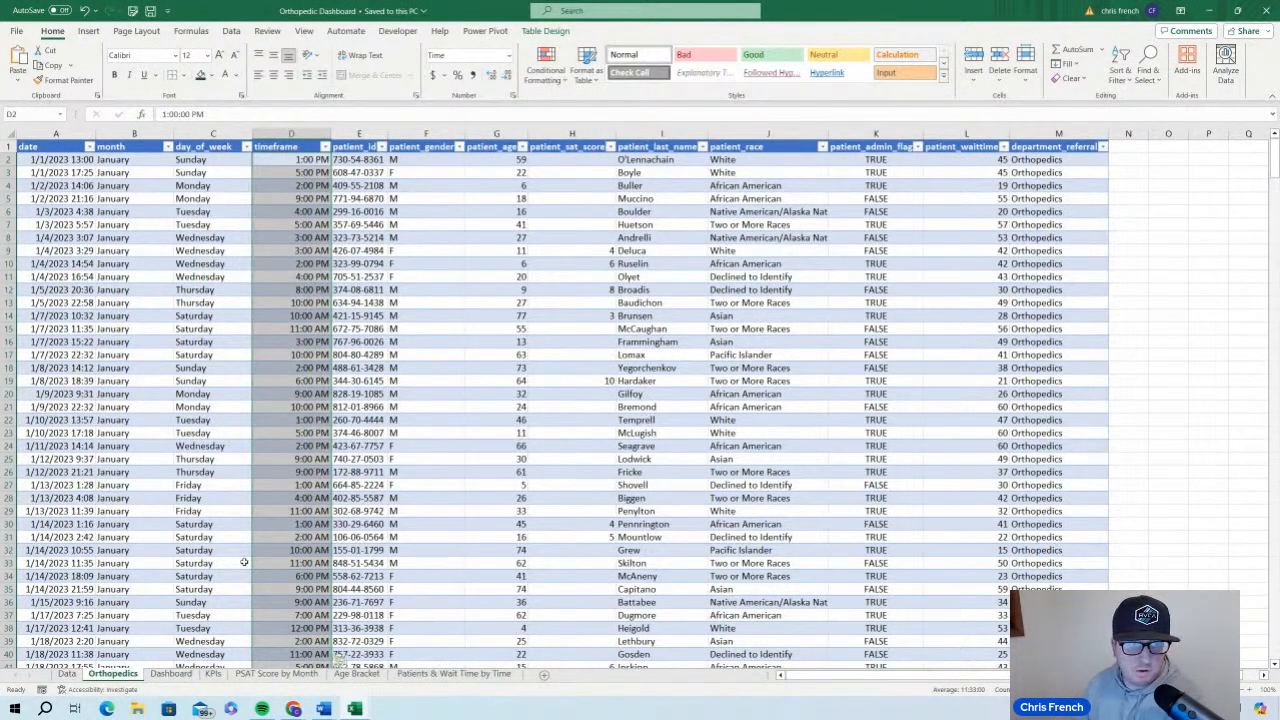
click(67, 674)
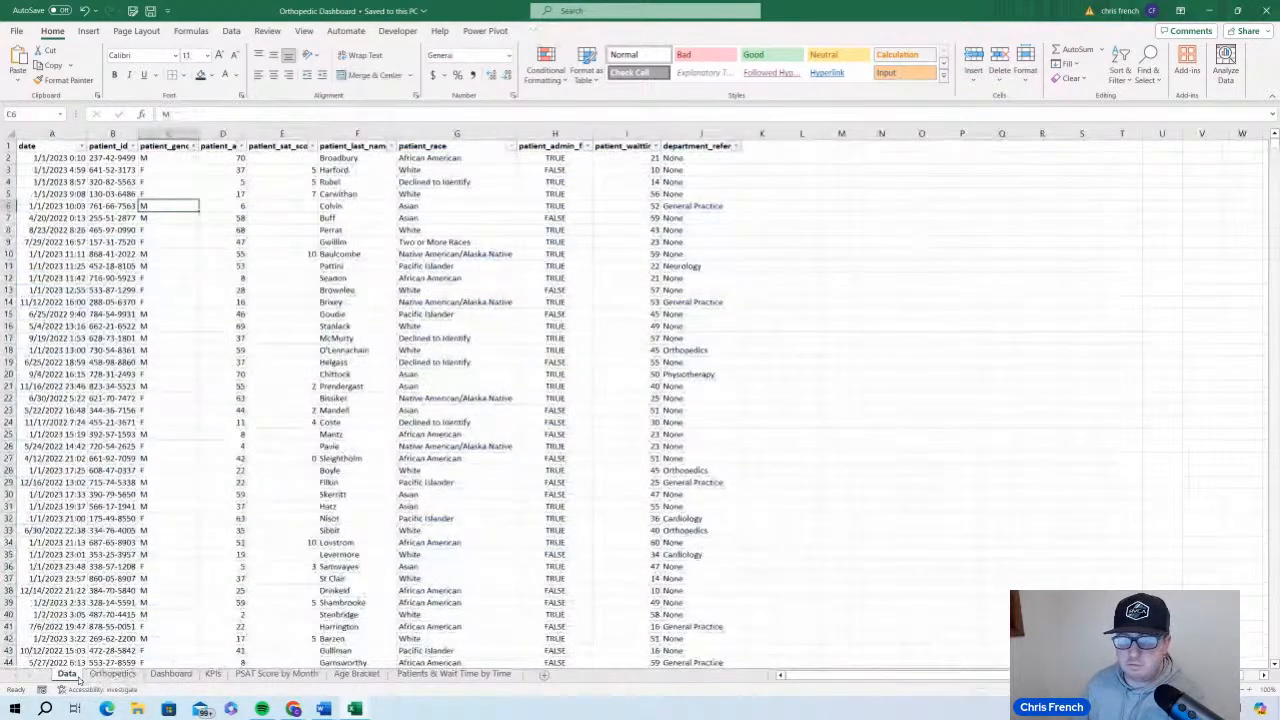
scroll(143, 436, down, 14)
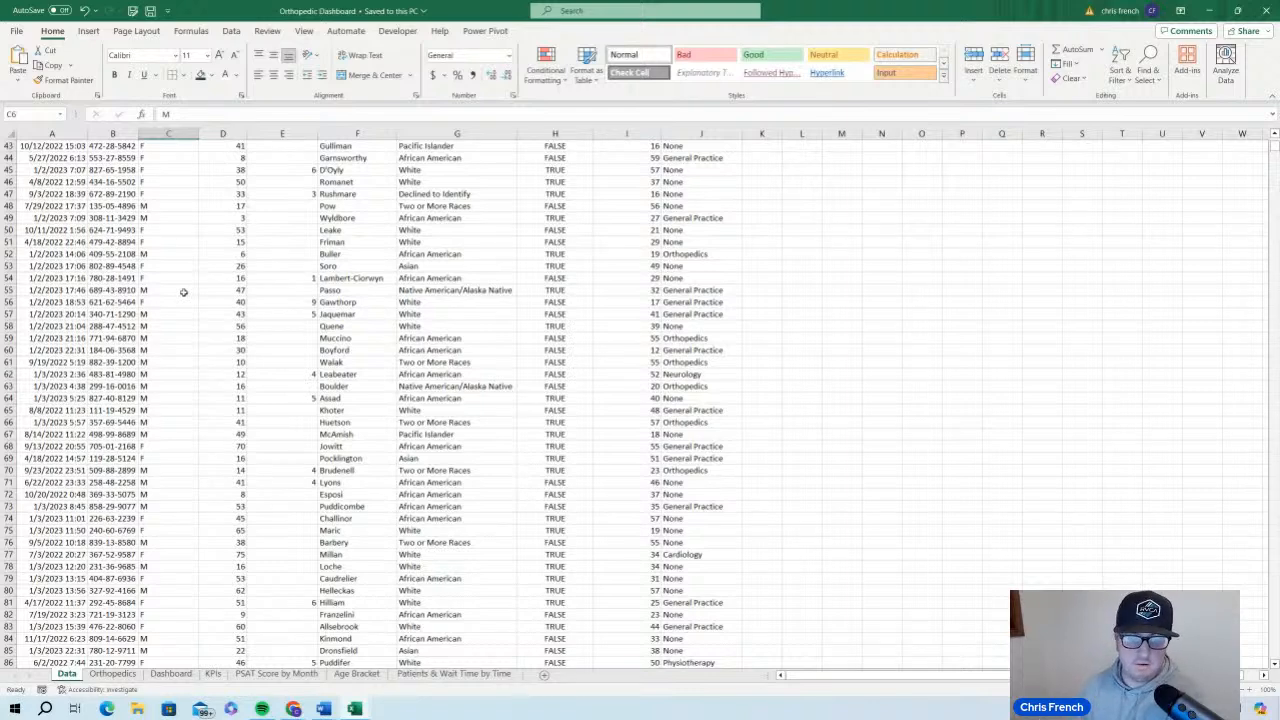
click(182, 676)
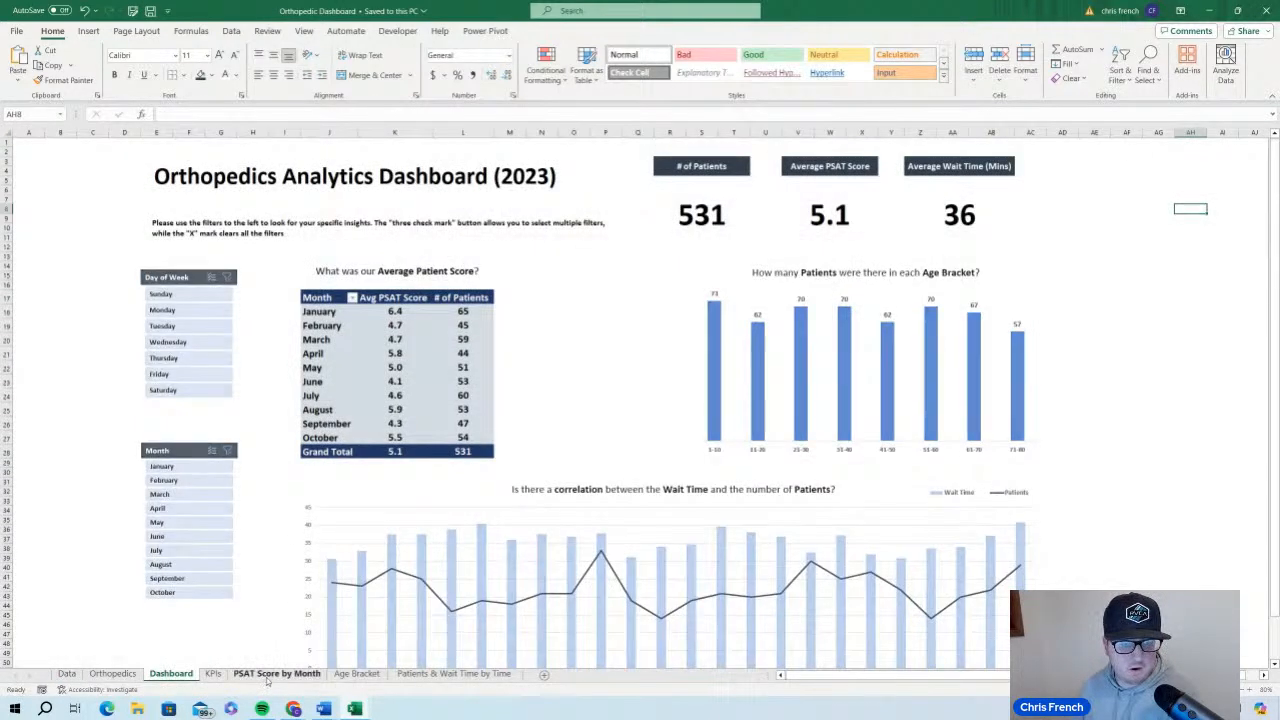
click(262, 678)
click(213, 676)
click(290, 676)
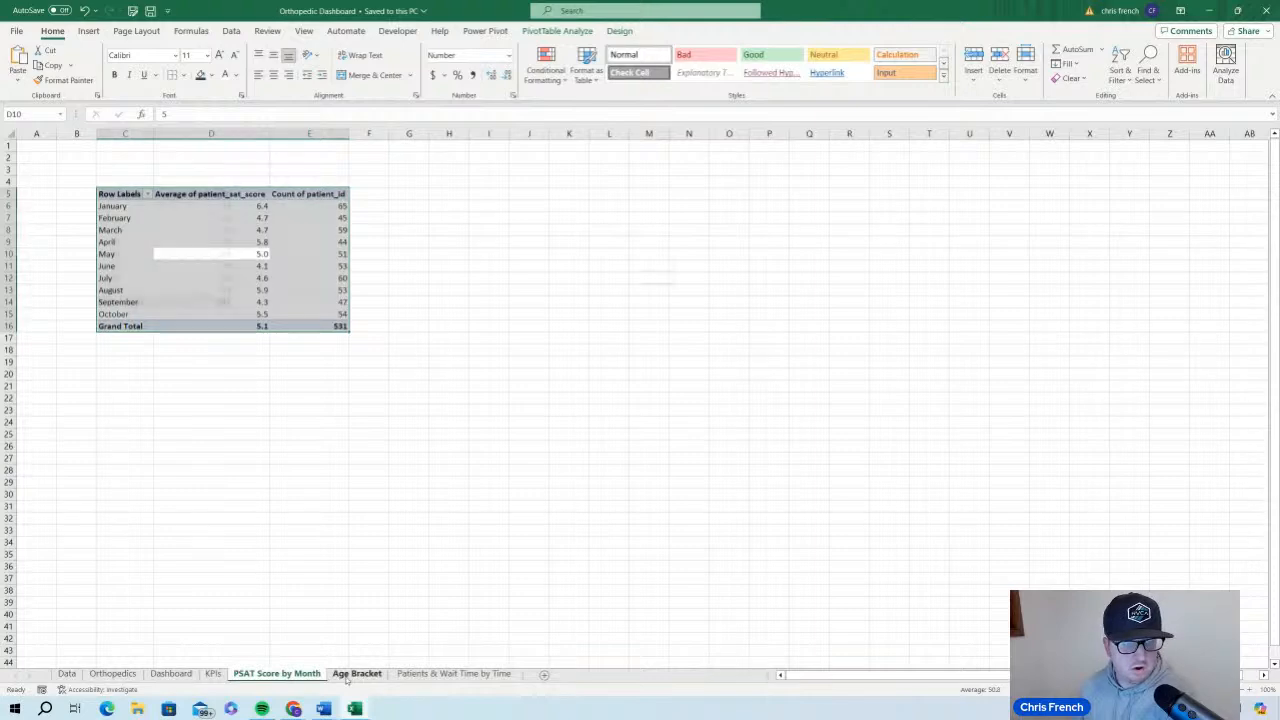
click(356, 676)
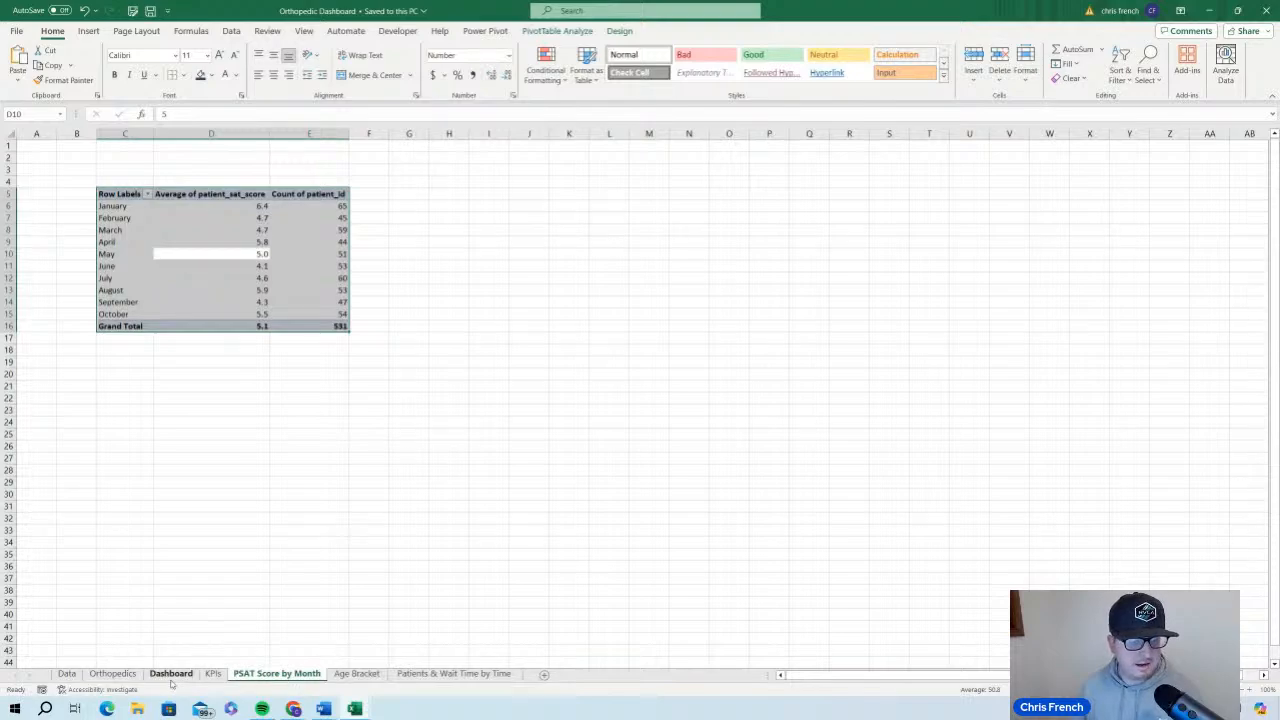
Start a new record directly below the last row of the Orthopedics table with the date 10/31/2023
click(112, 674)
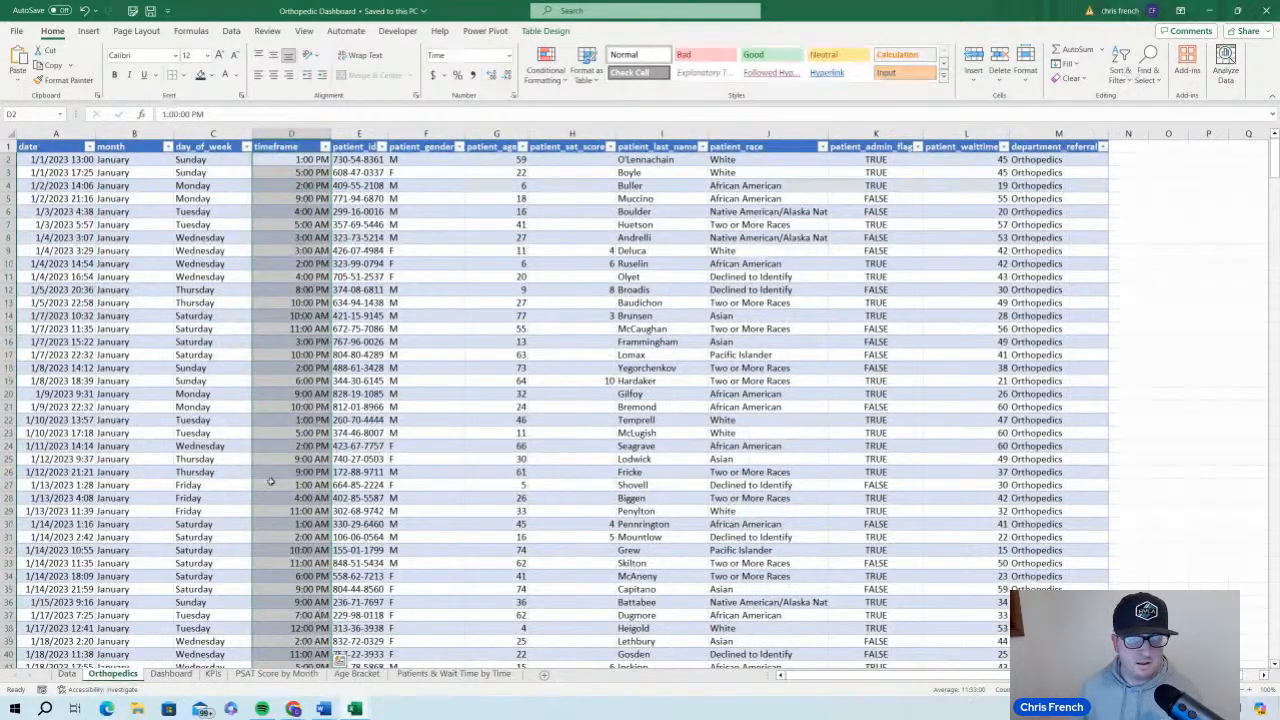
click(270, 484)
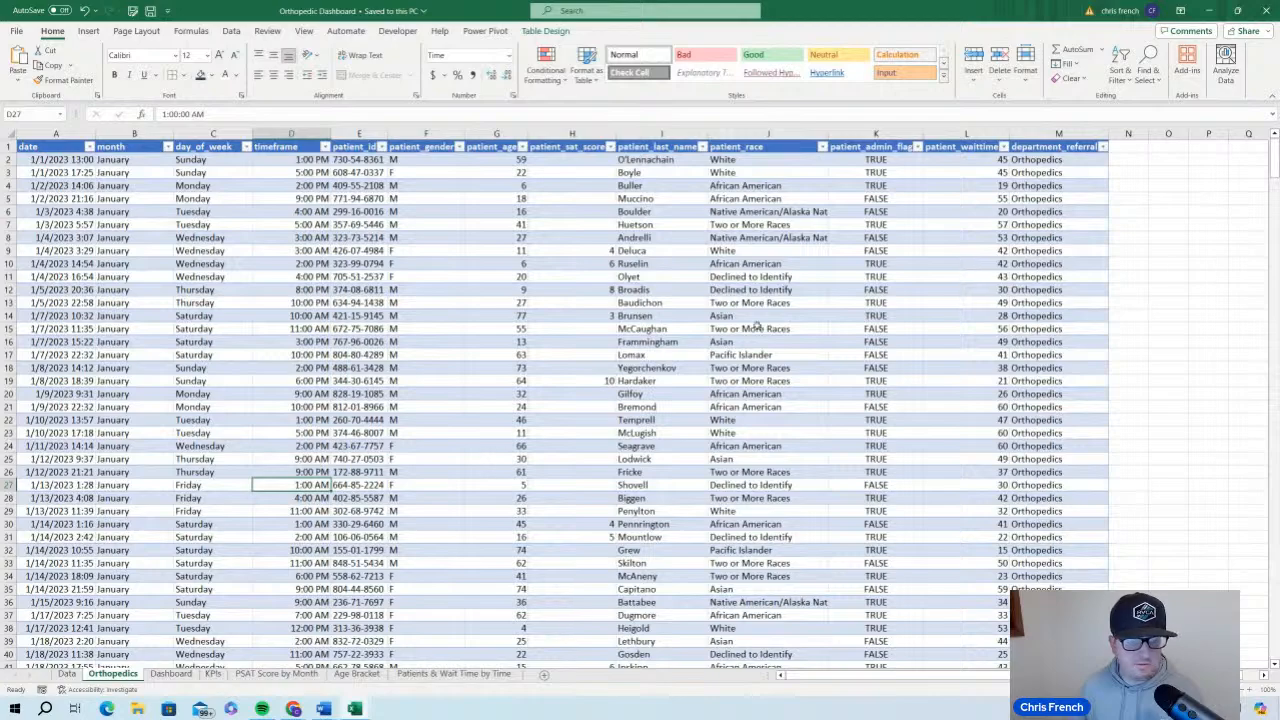
drag(1274, 165, 1274, 650)
scroll(277, 520, down, 7)
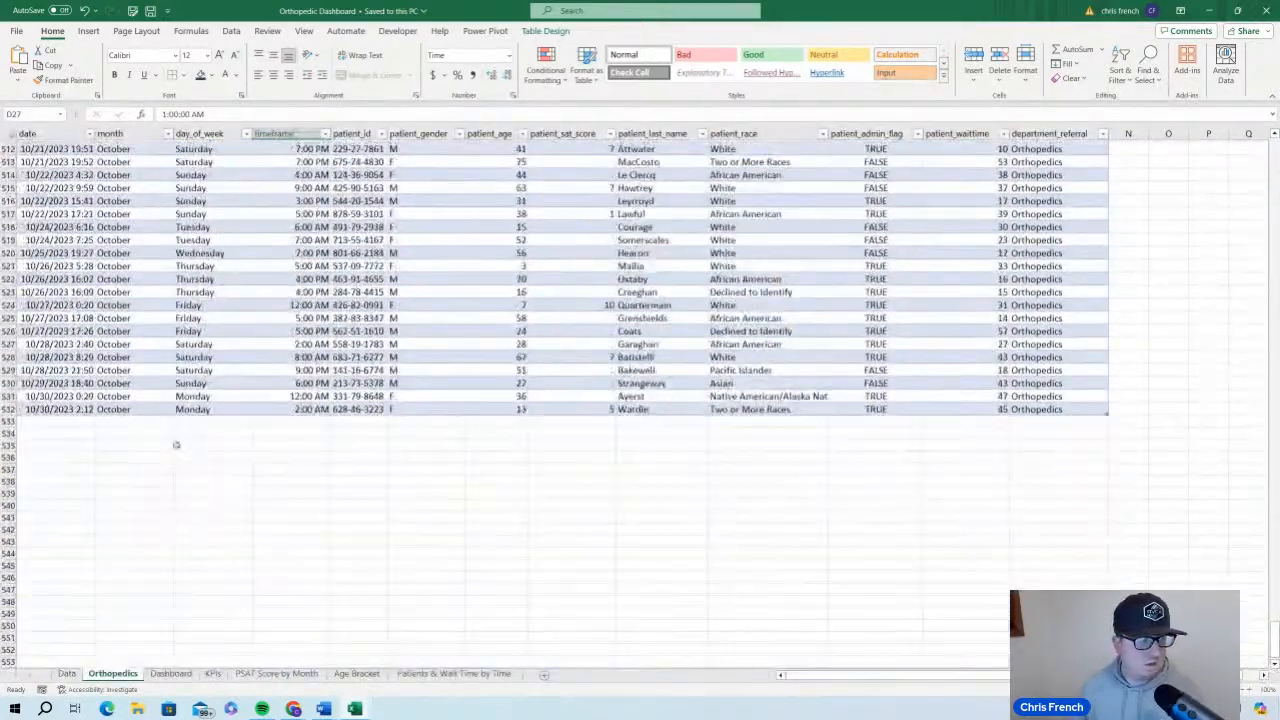
click(121, 422)
click(90, 423)
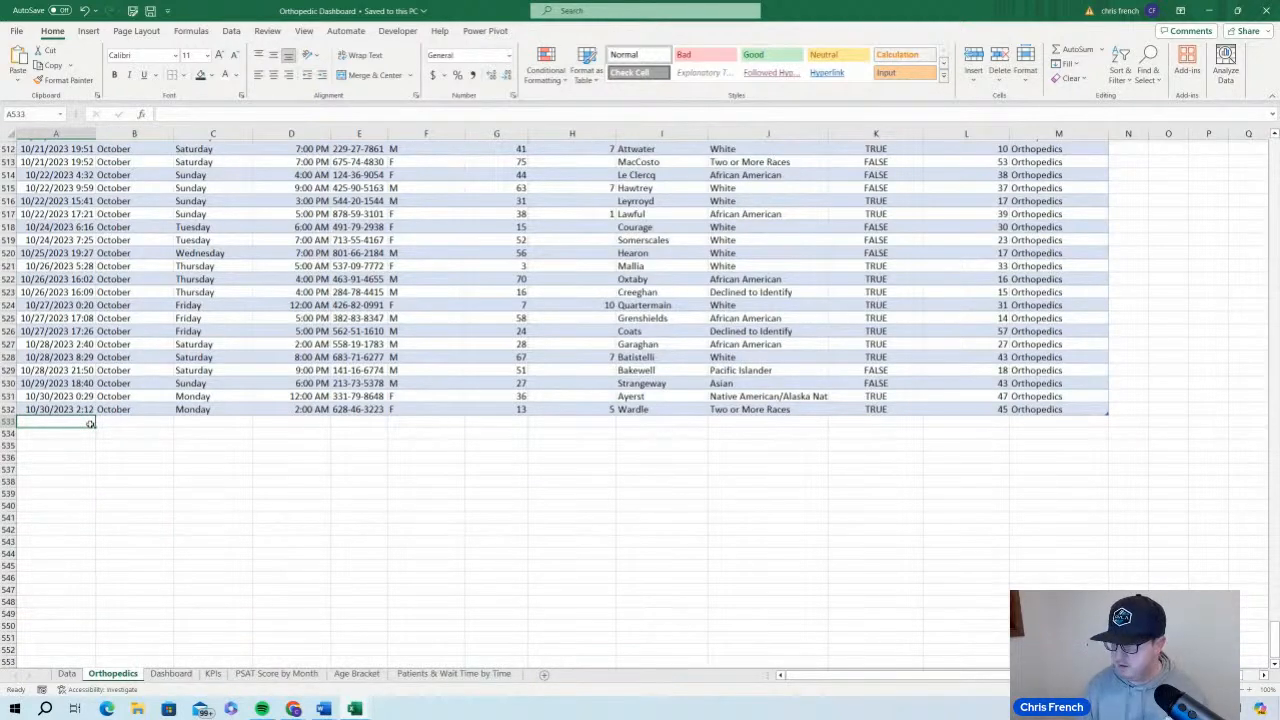
text(1031/)
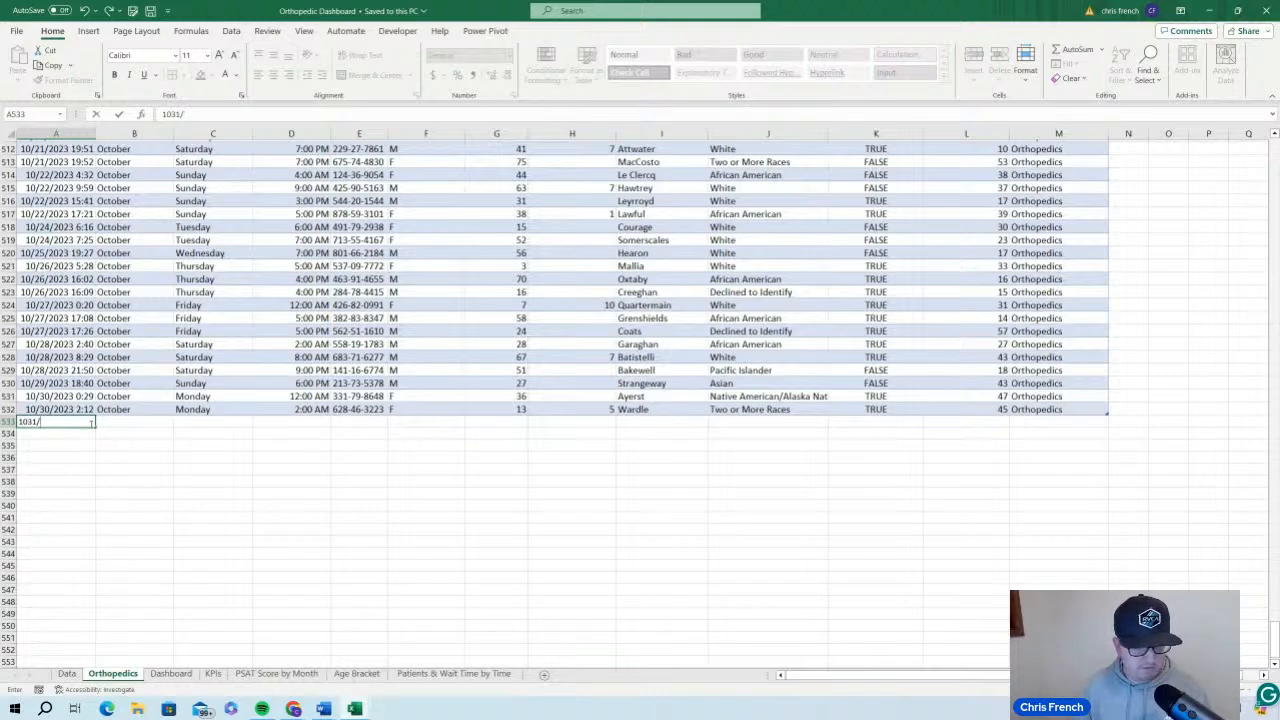
key(BackSpace)
key(BackSpace)
key(BackSpace)
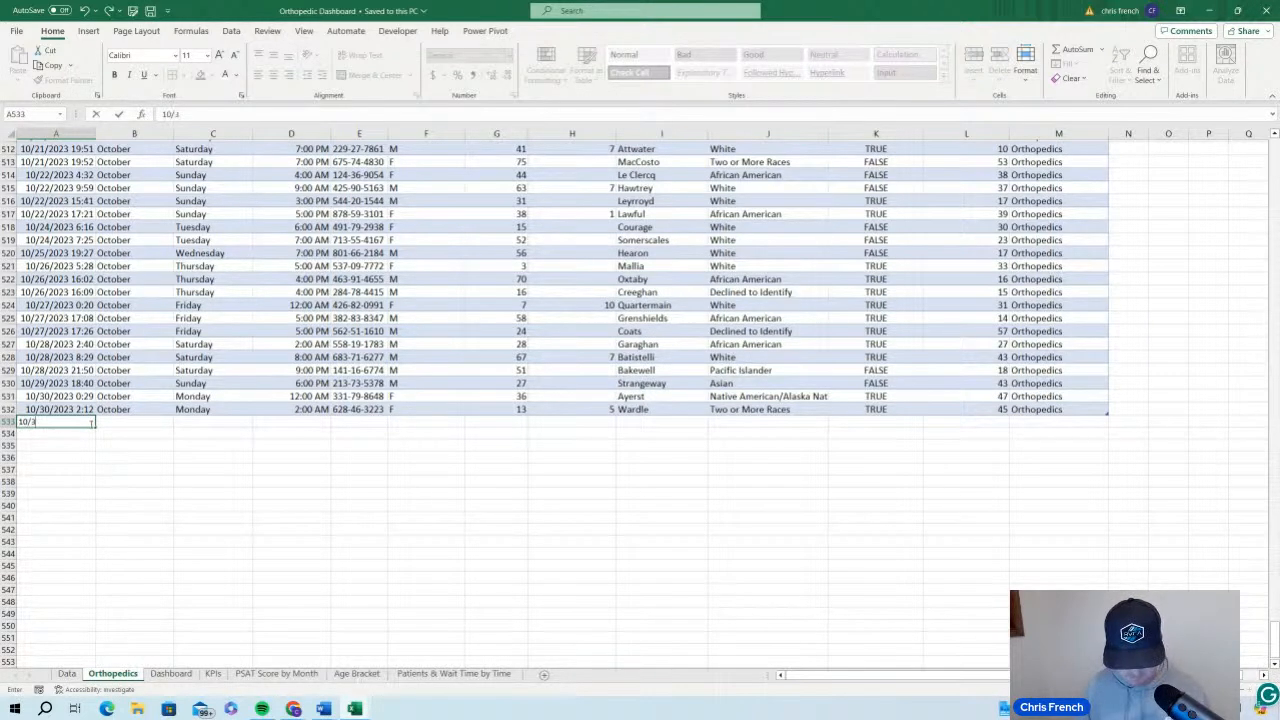
text(/31/2023)
key(Tab)
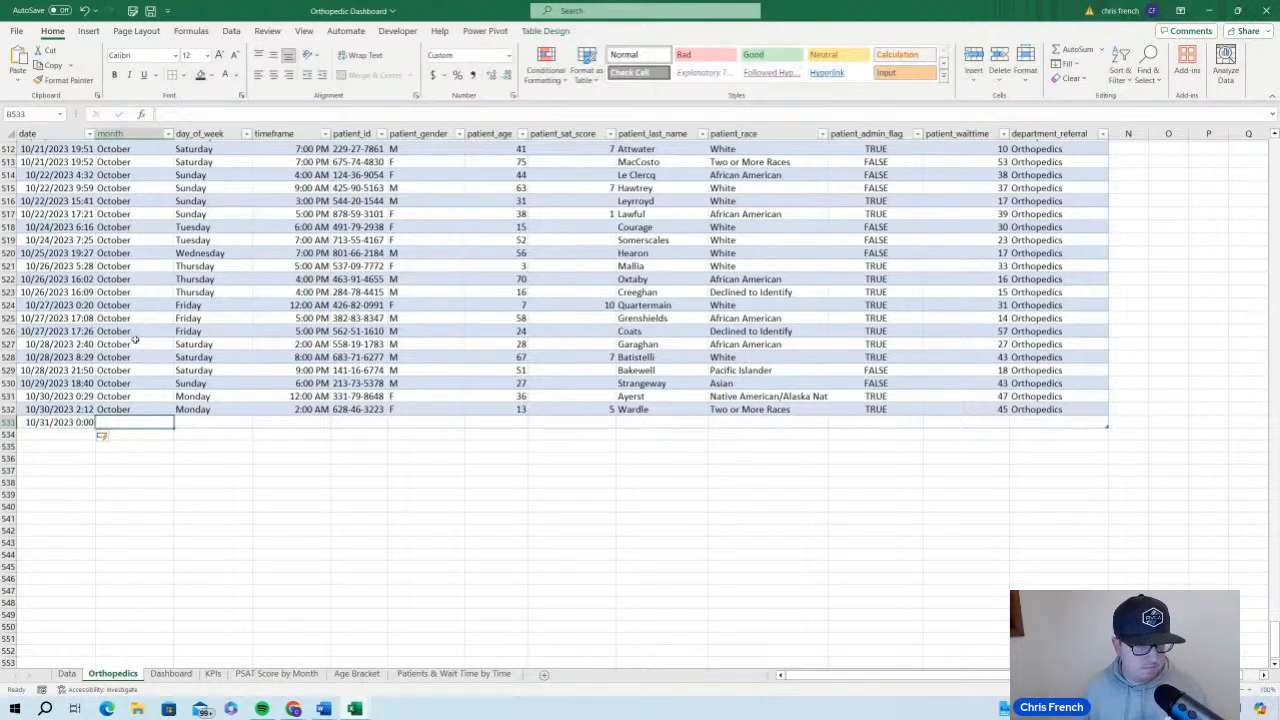
Enter October as the month and Tuesday as the day of week in the new record
text(October)
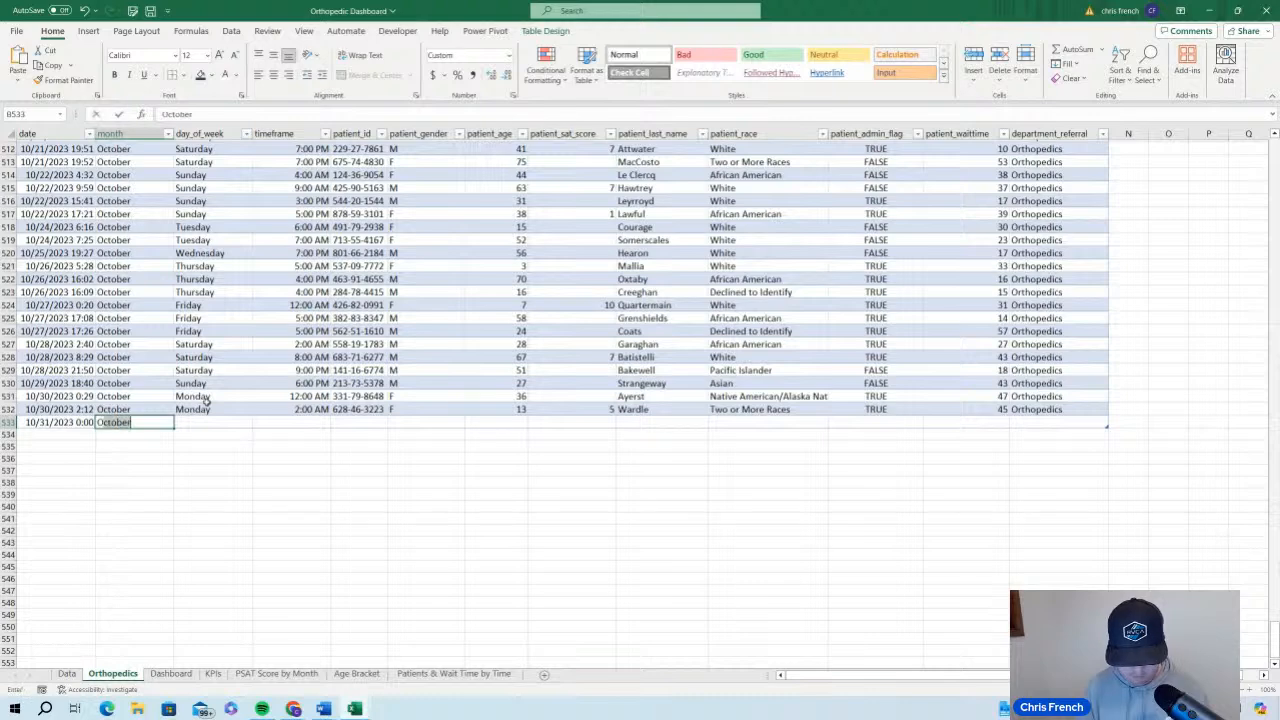
key(Tab)
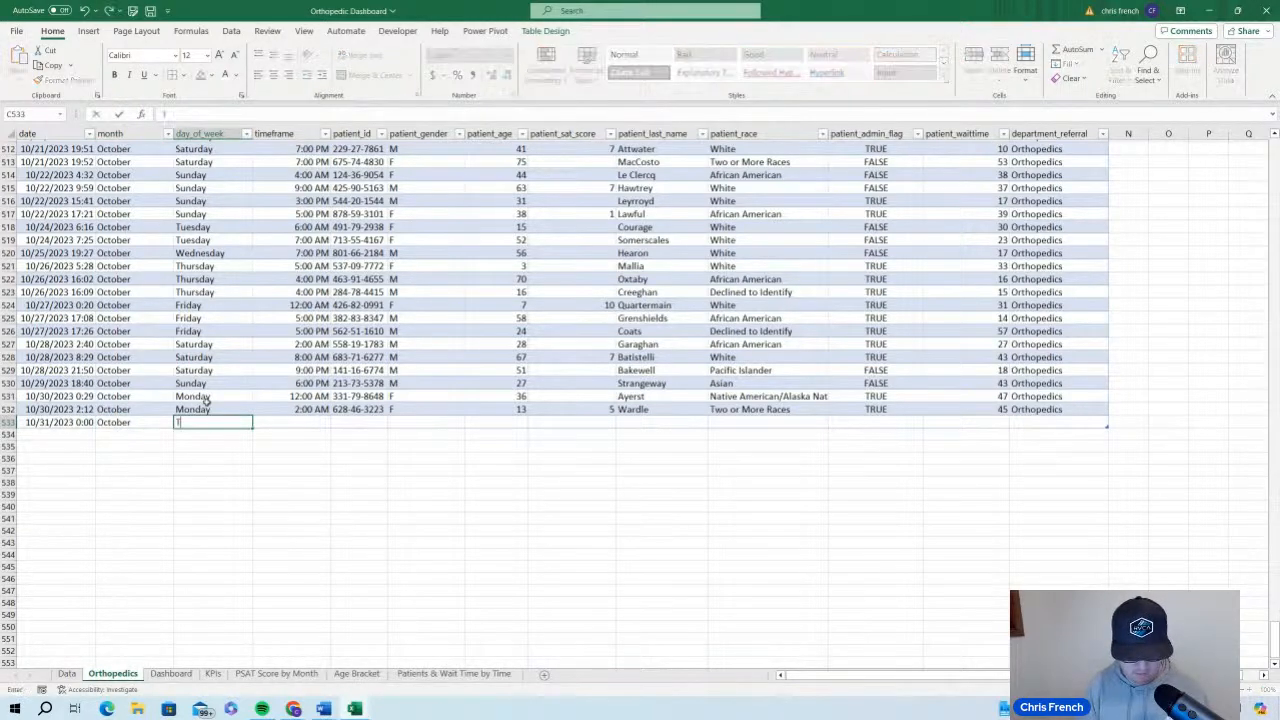
text(Tuesday)
key(Tab)
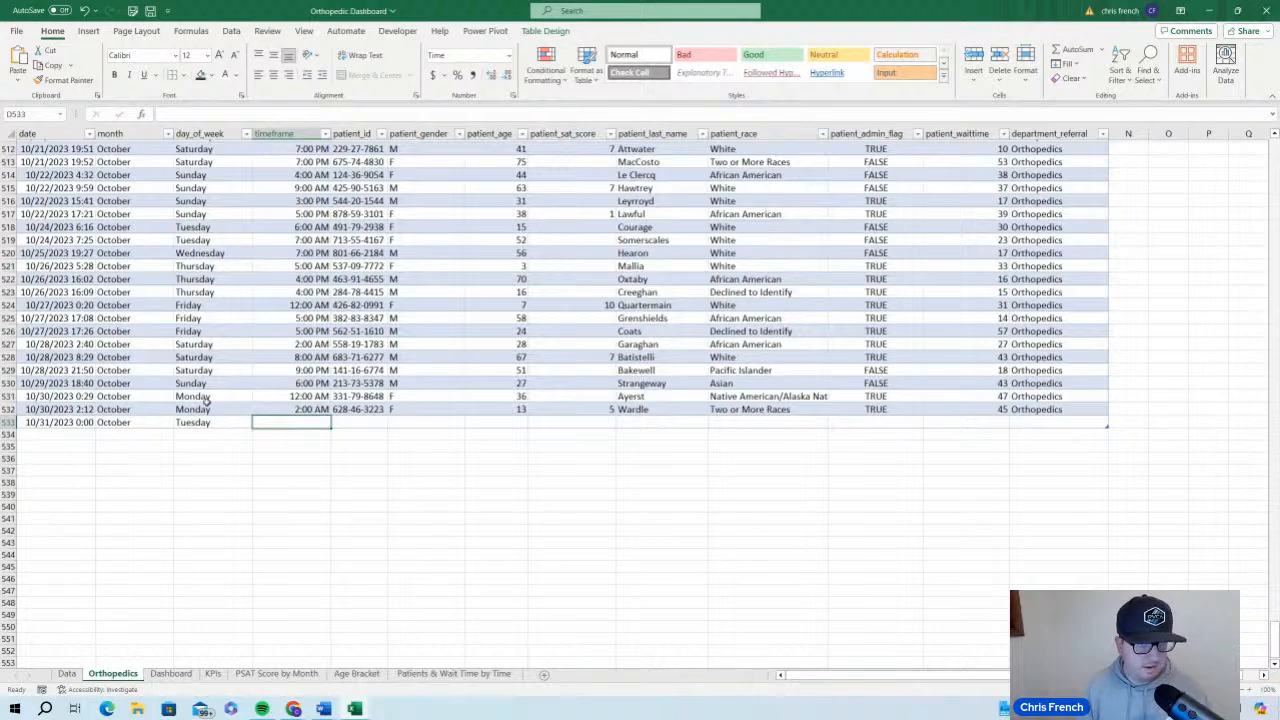
Fill the new record's columns from timeframe through department_referral by extending the values of the row above
click(322, 412)
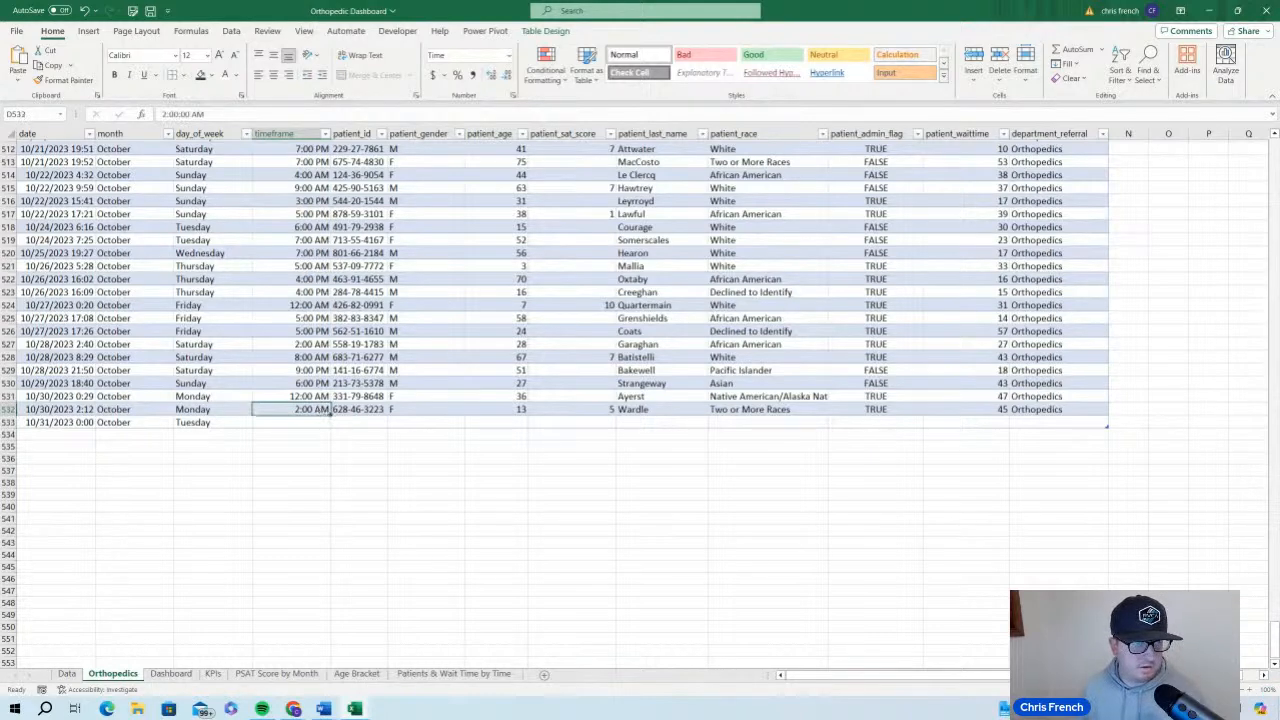
drag(331, 414, 336, 427)
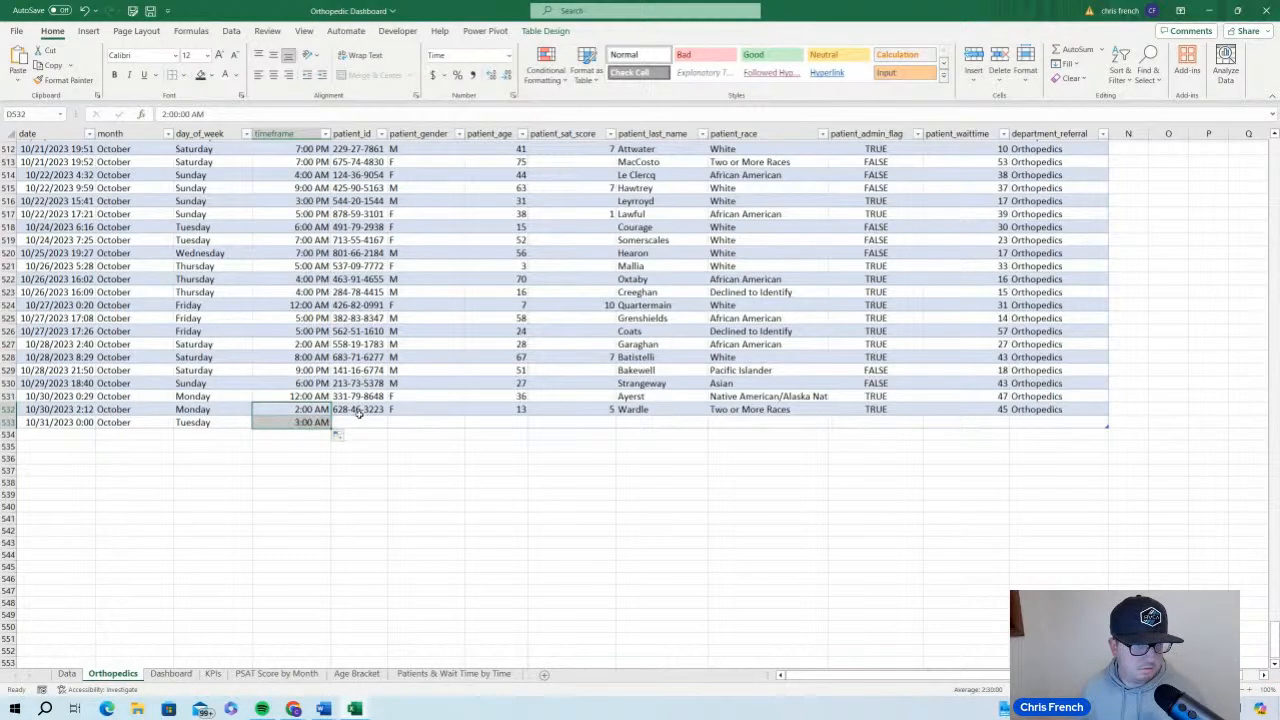
click(368, 411)
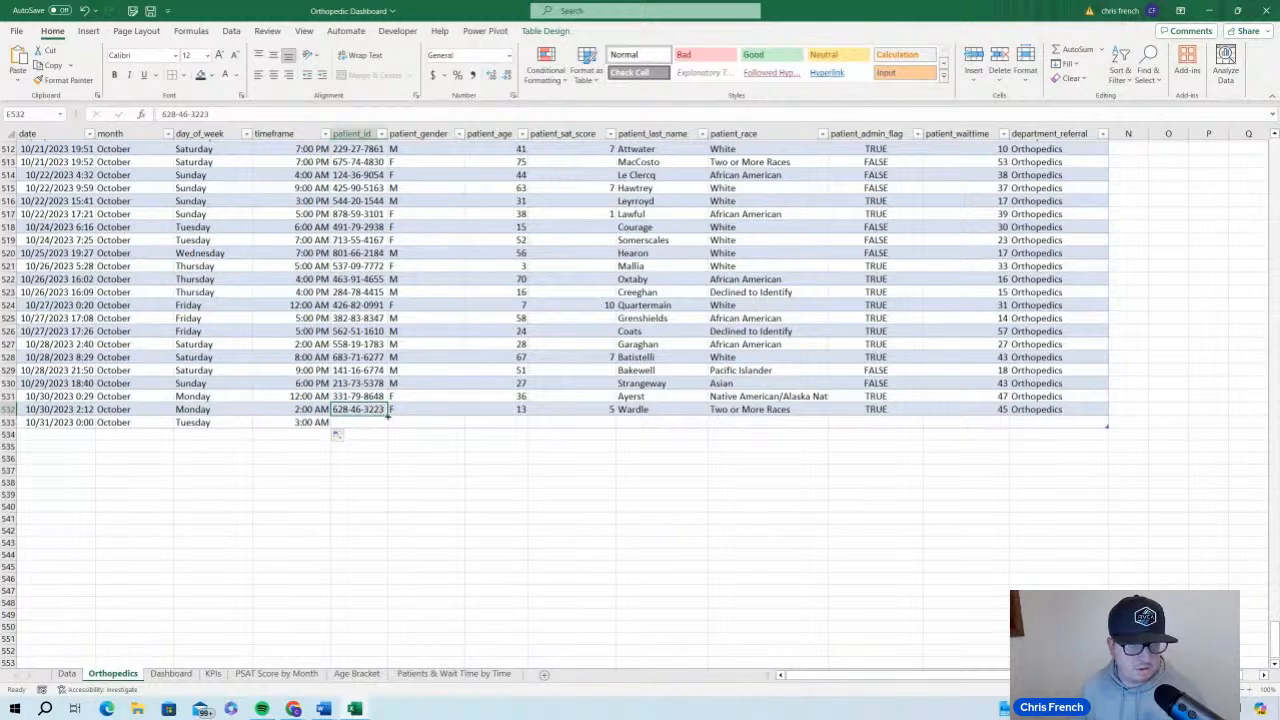
drag(386, 416, 1110, 428)
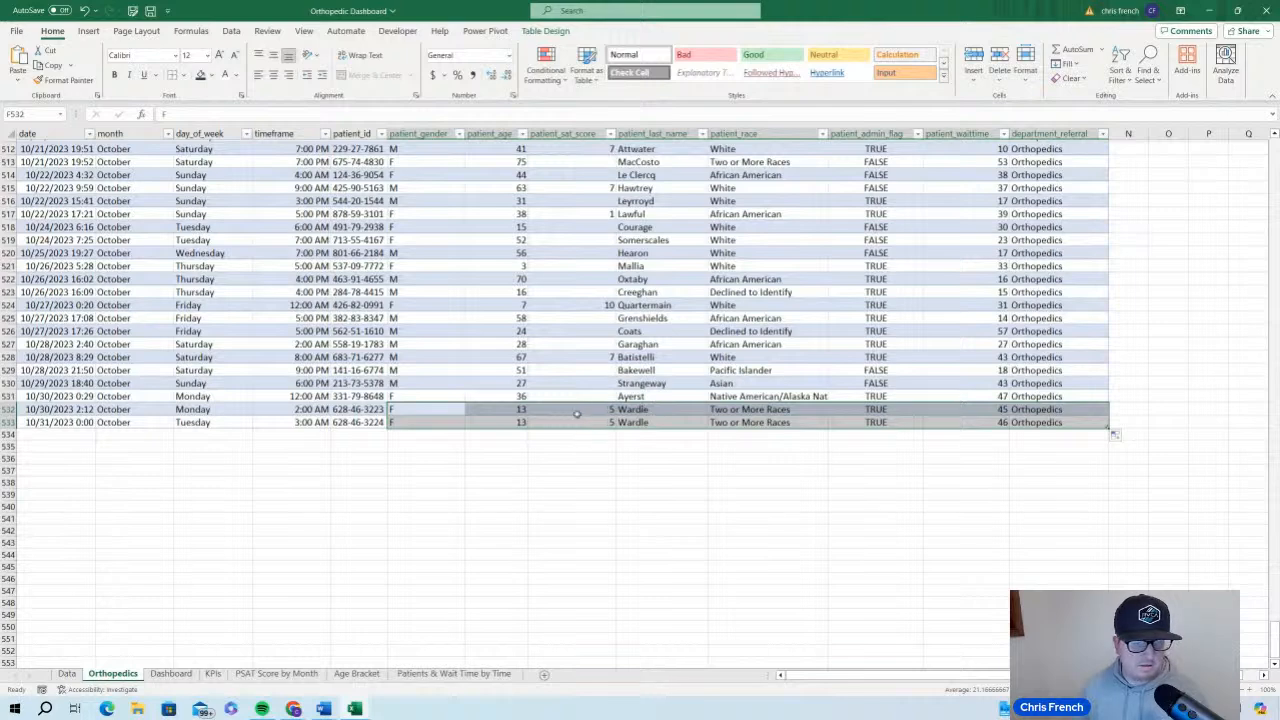
click(454, 419)
scroll(480, 440, up, 3)
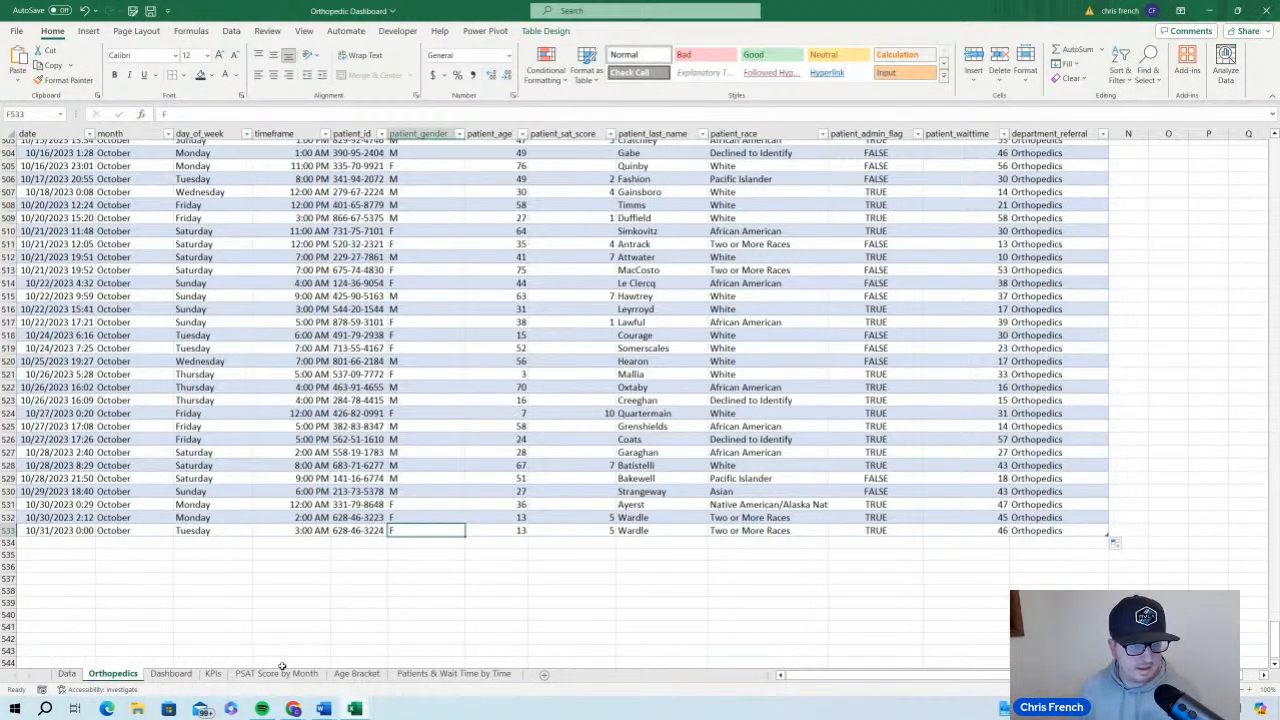
Check the pivot tables on the KPIs, Age Bracket and PSAT Score by Month sheets after adding the record
click(213, 673)
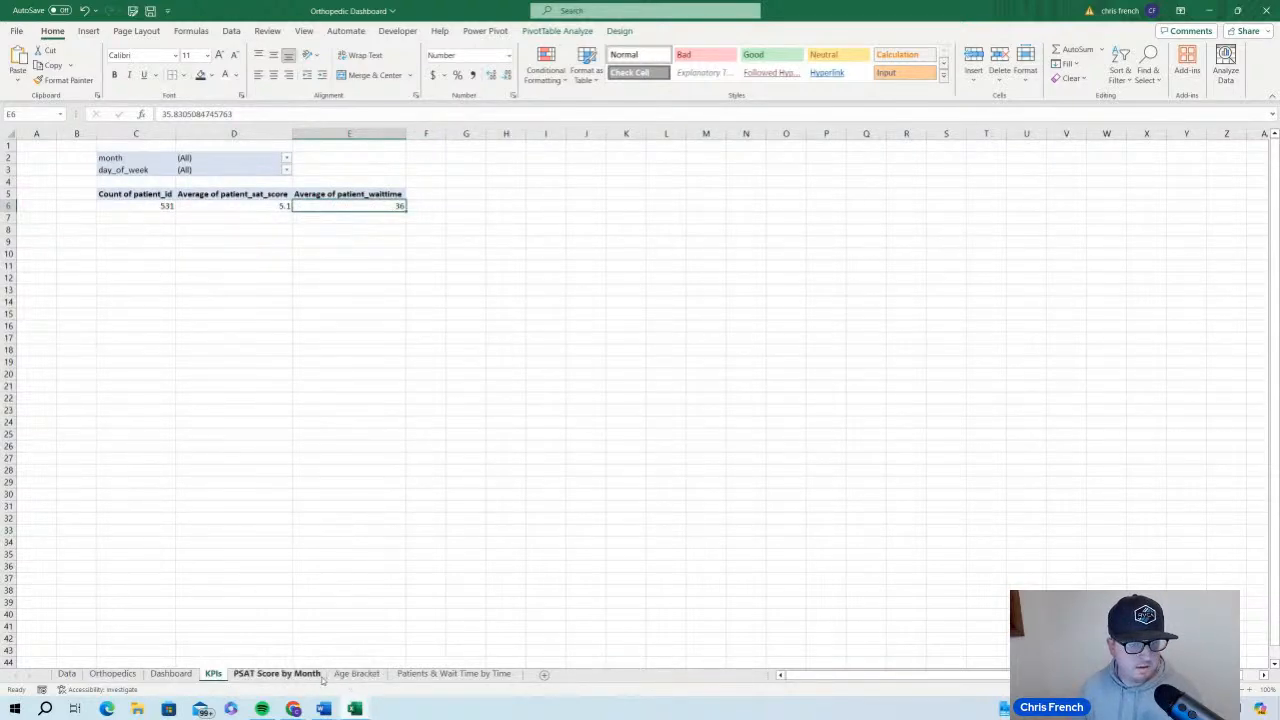
click(355, 674)
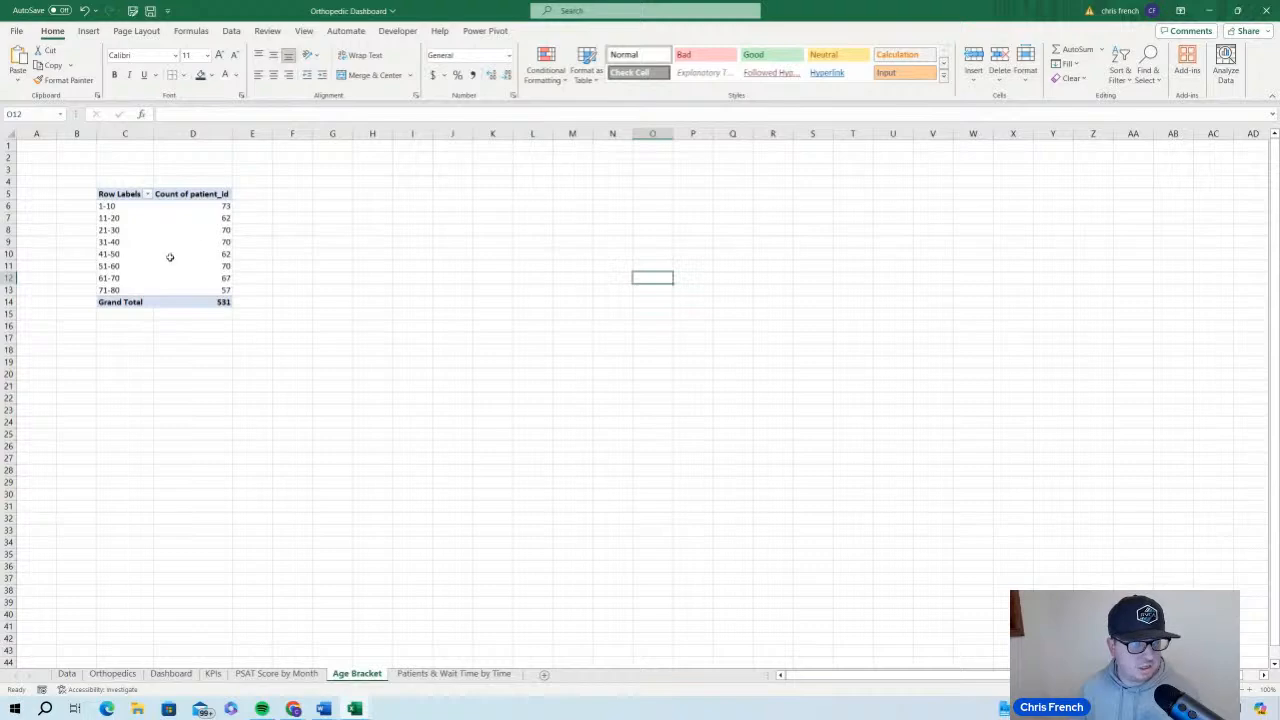
click(296, 674)
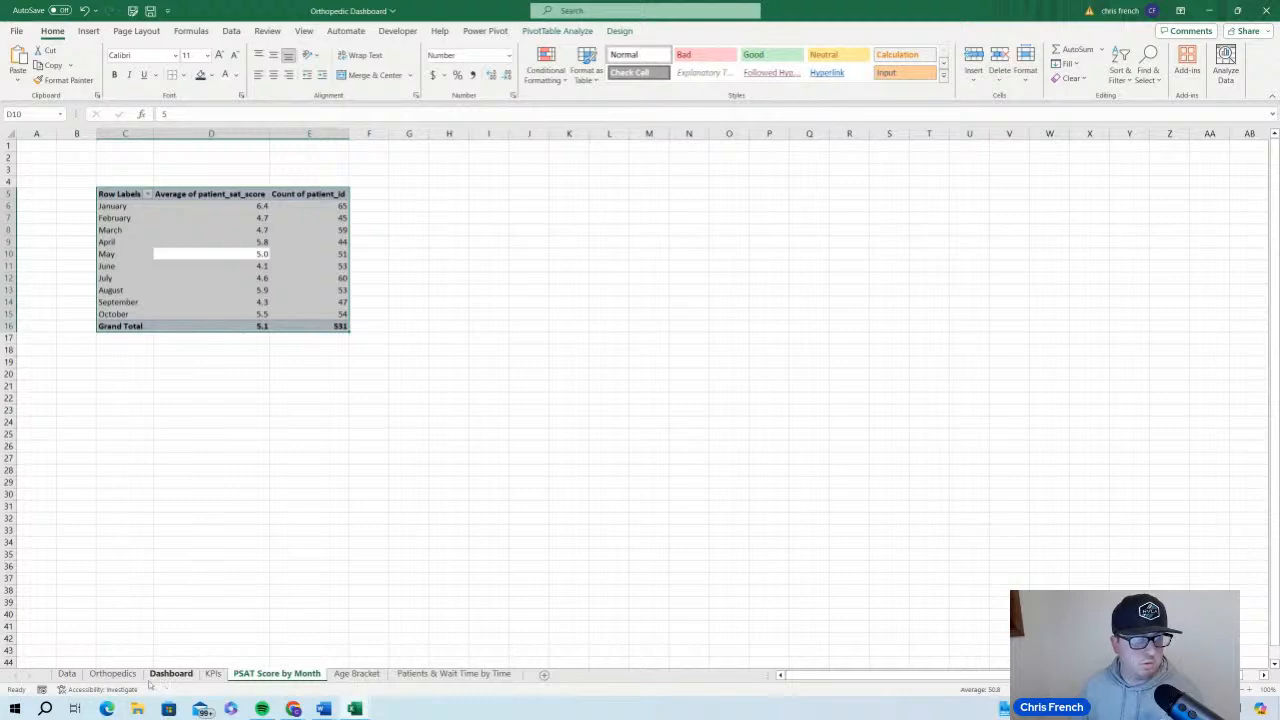
Save the workbook with the new Orthopedics record and refresh the pivot table on the KPIs sheet
click(112, 674)
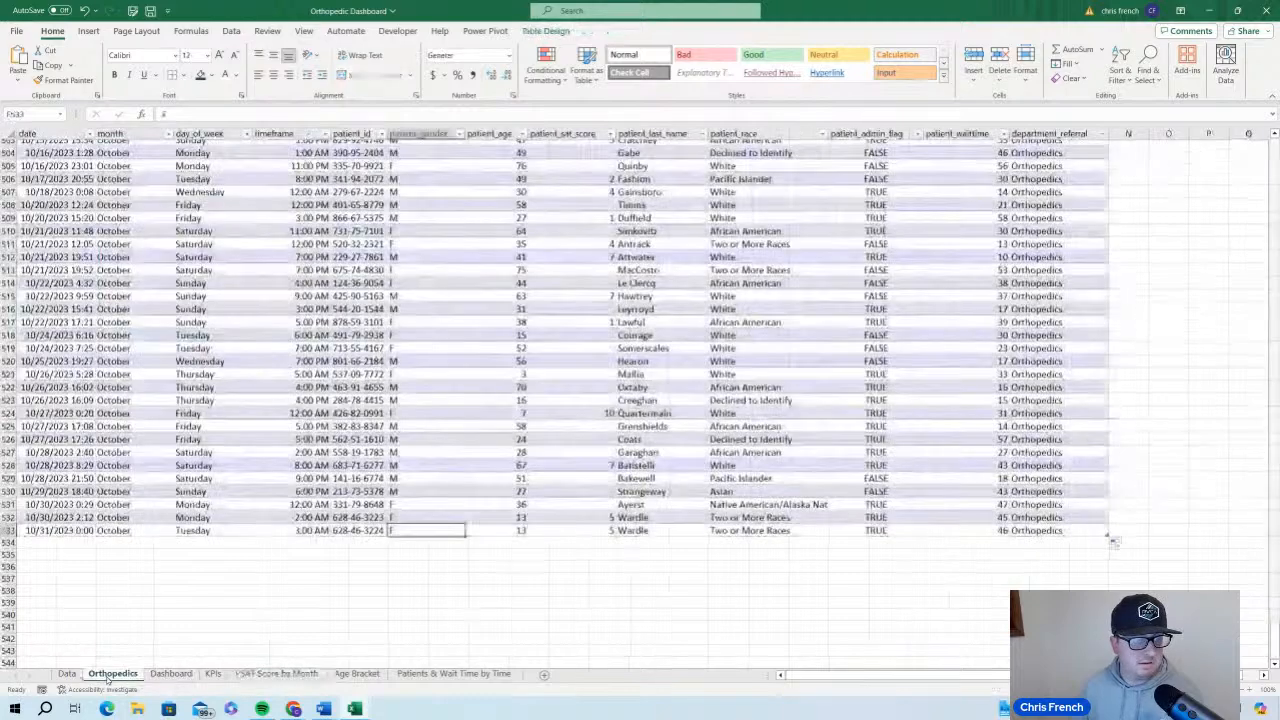
click(150, 10)
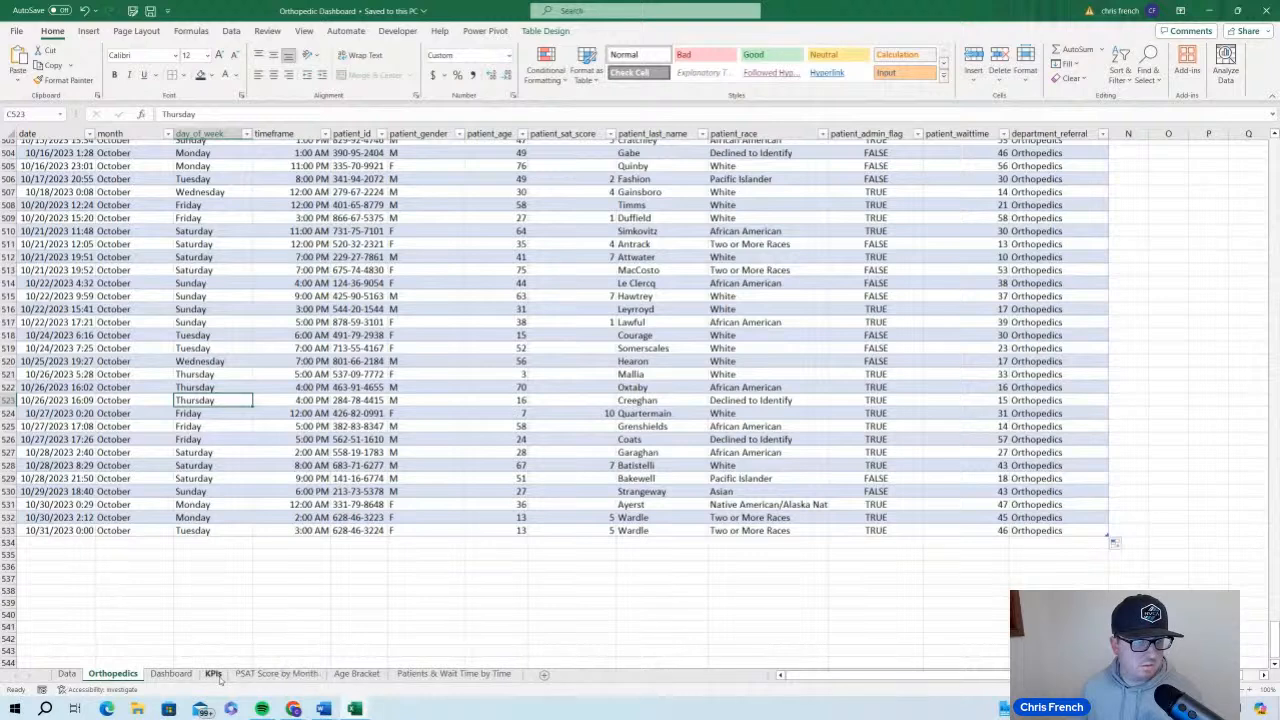
click(213, 674)
click(244, 199)
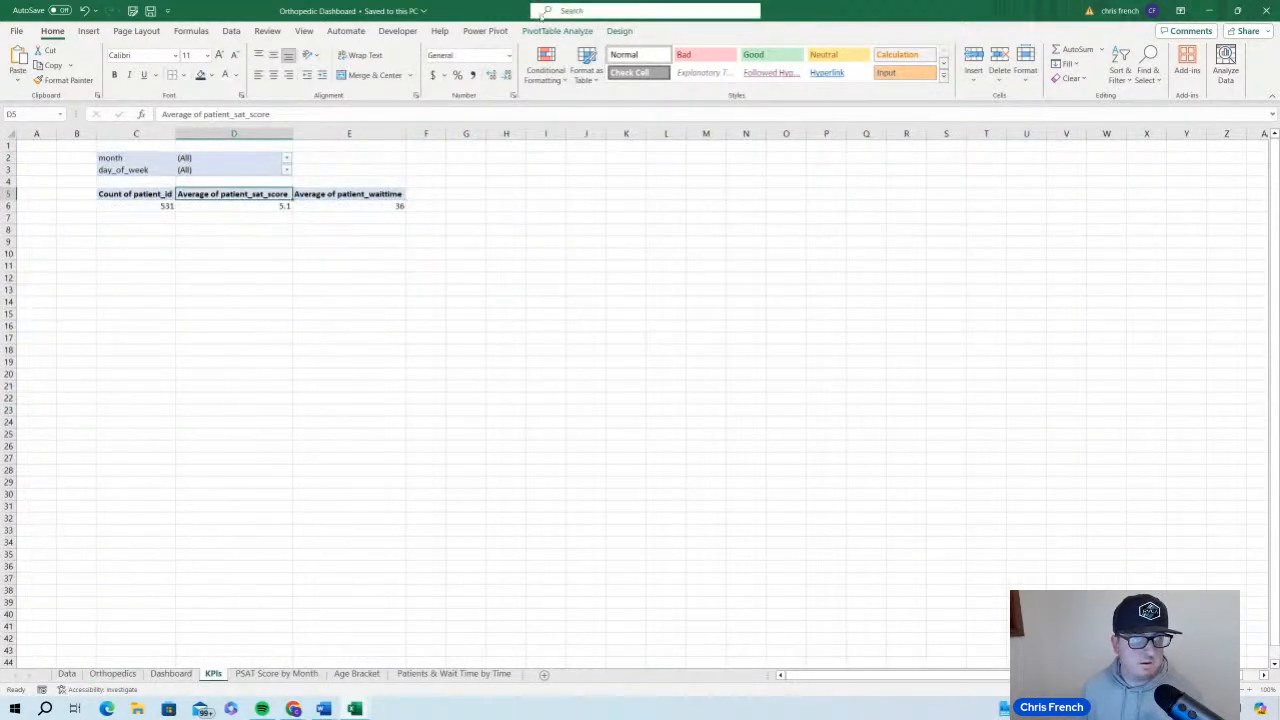
click(557, 31)
click(470, 66)
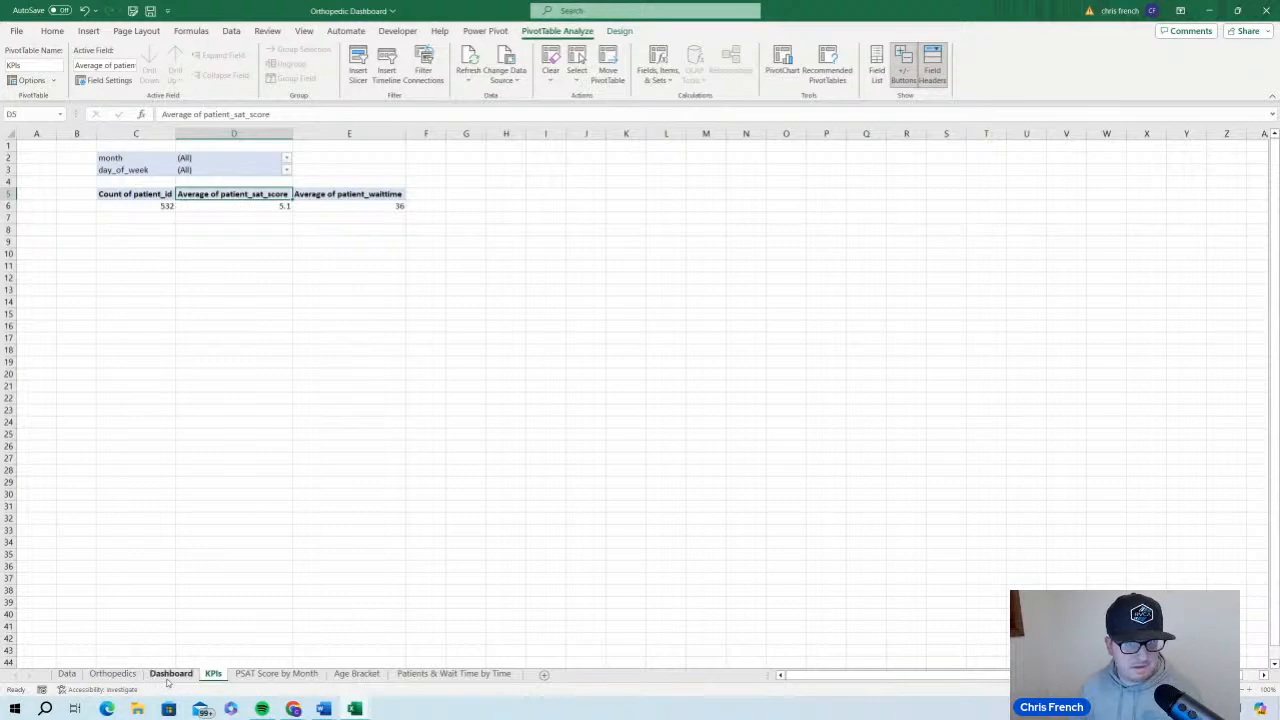
Check the patient KPIs, the monthly score table and the charts on the Dashboard sheet after the refresh
click(168, 678)
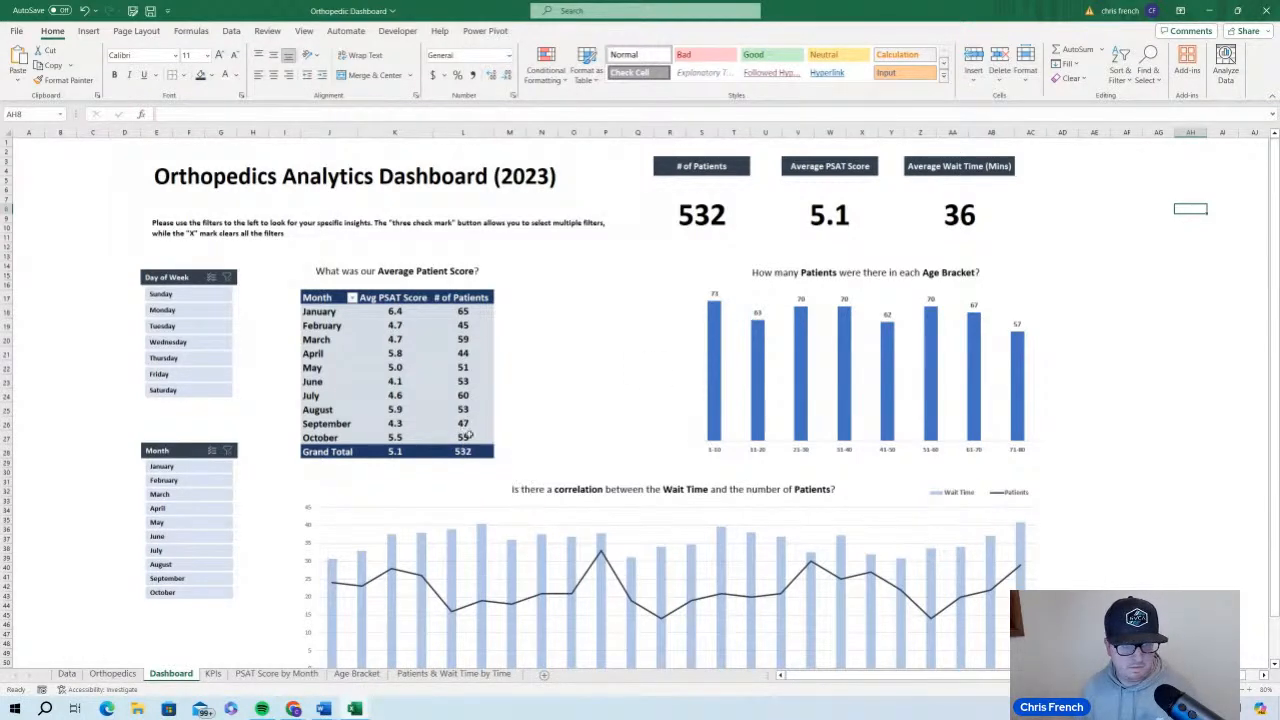
scroll(540, 431, down, 3)
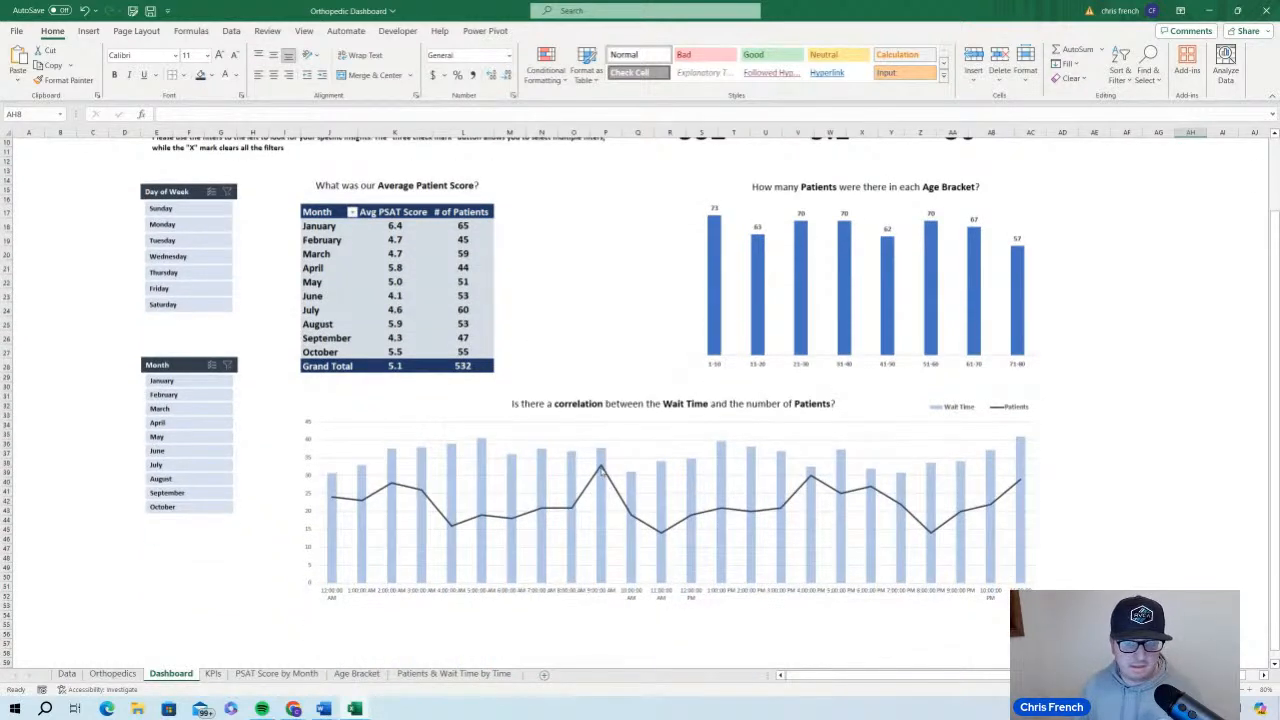
mouse_move(602, 470)
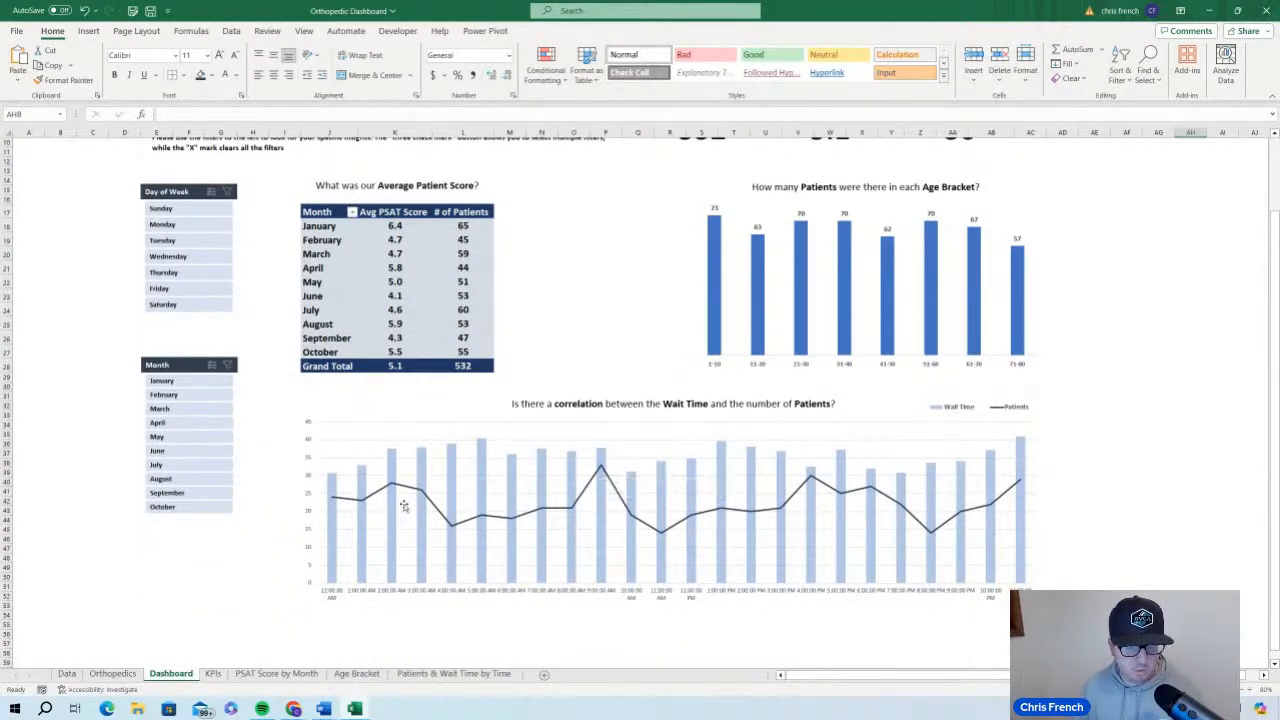
scroll(465, 508, up, 3)
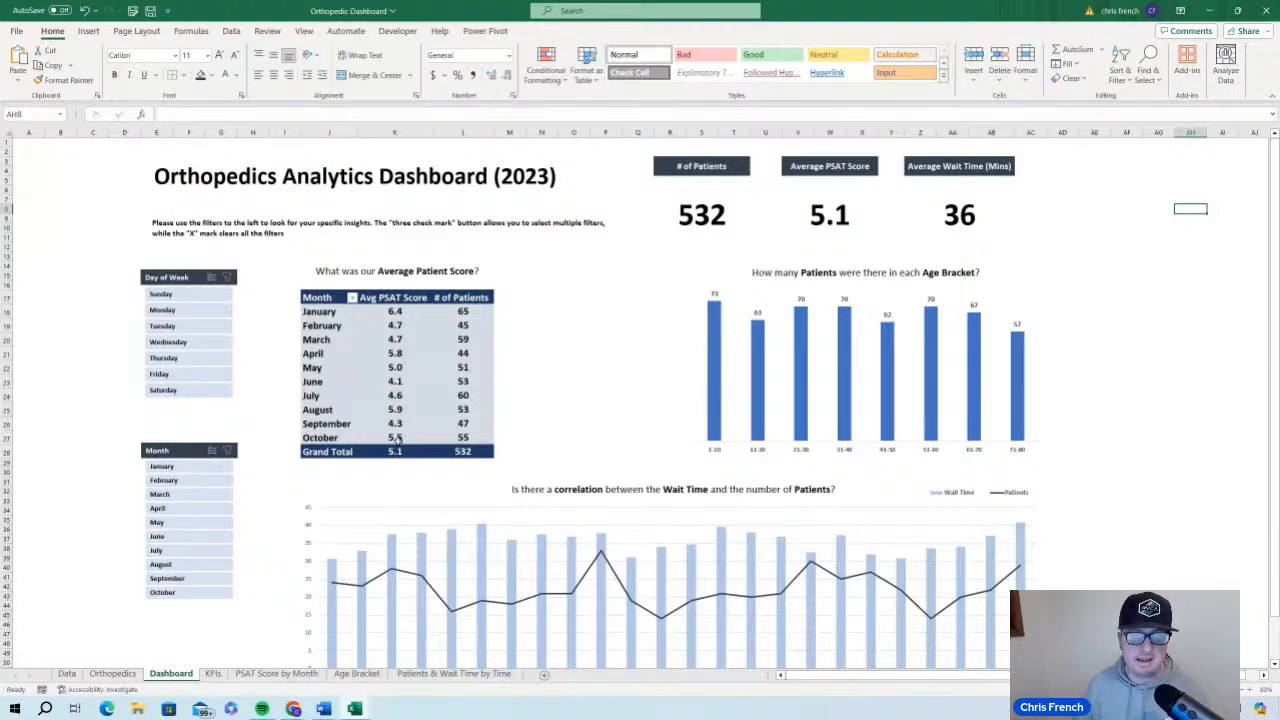
Look at the Change Data Source options for the PSAT Score by Month pivot table without changing them, and return to the Dashboard sheet
click(276, 673)
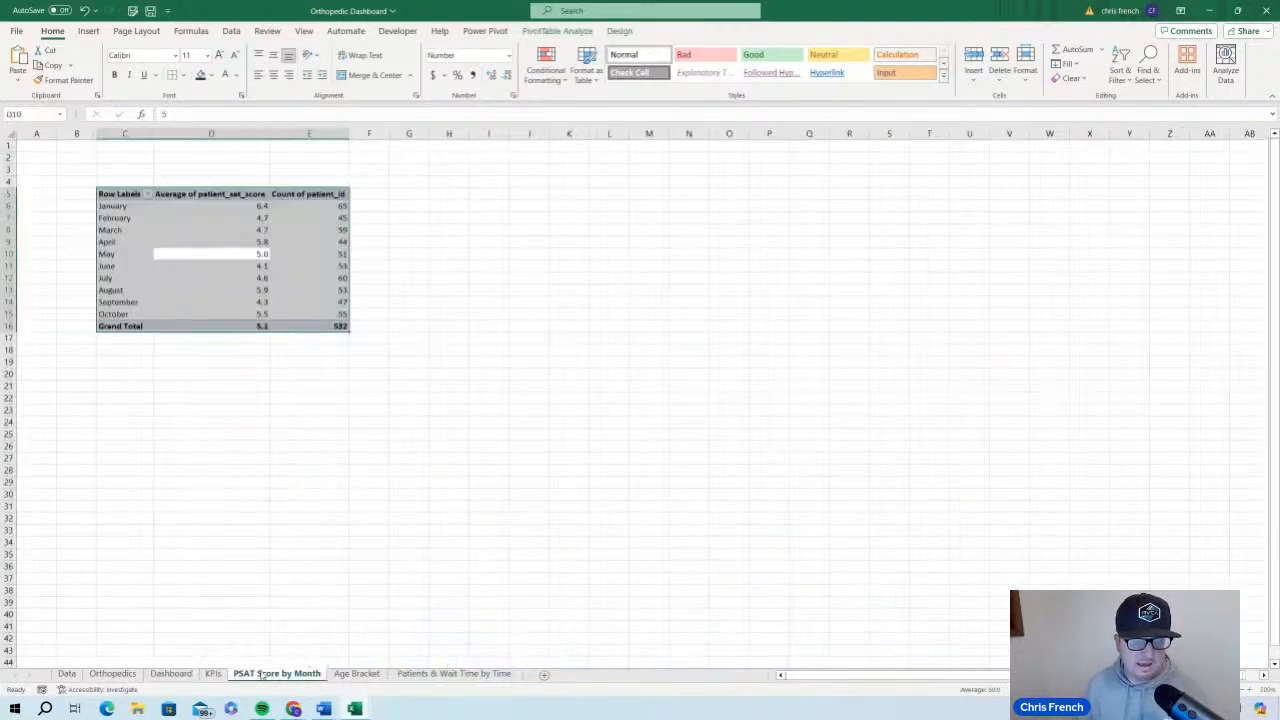
click(578, 32)
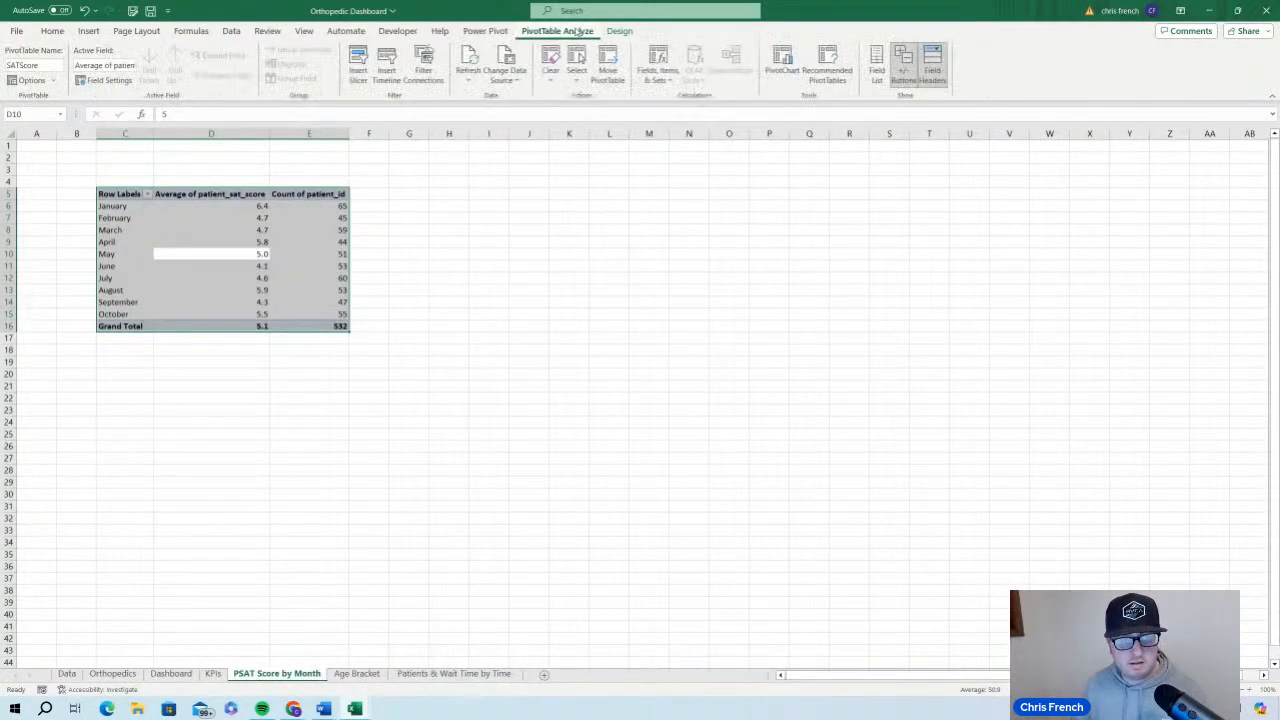
click(510, 78)
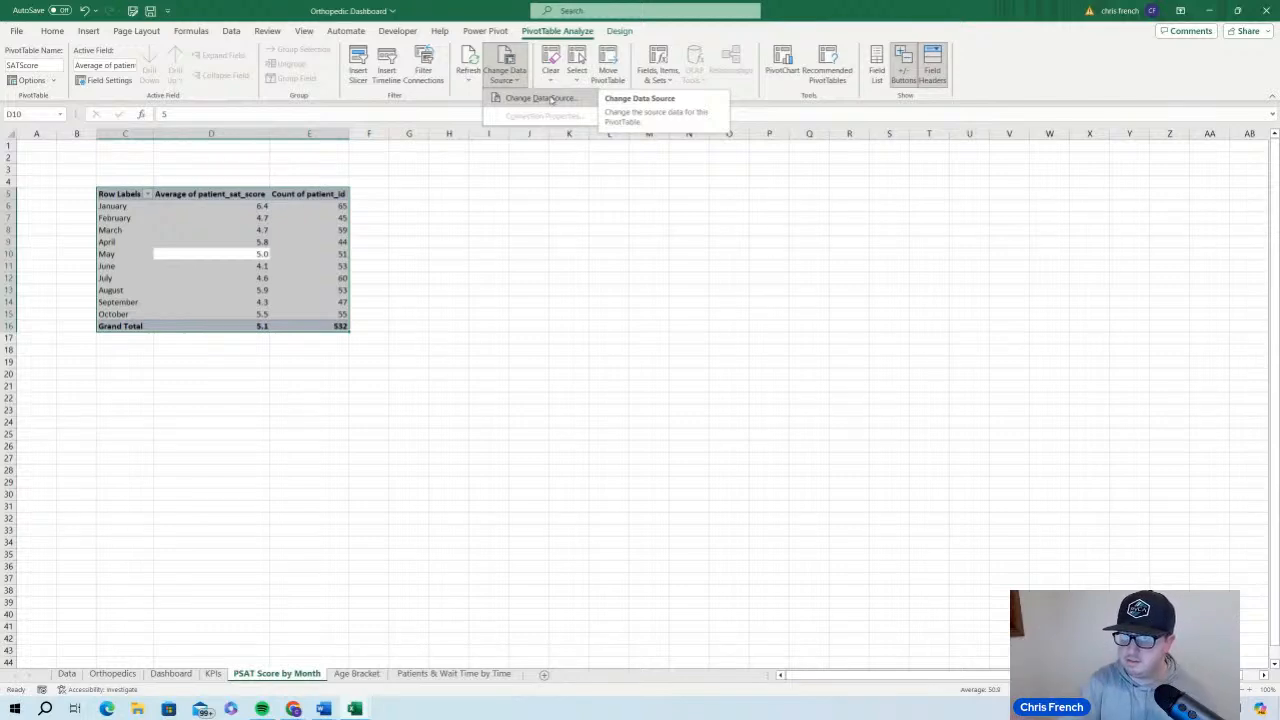
click(518, 200)
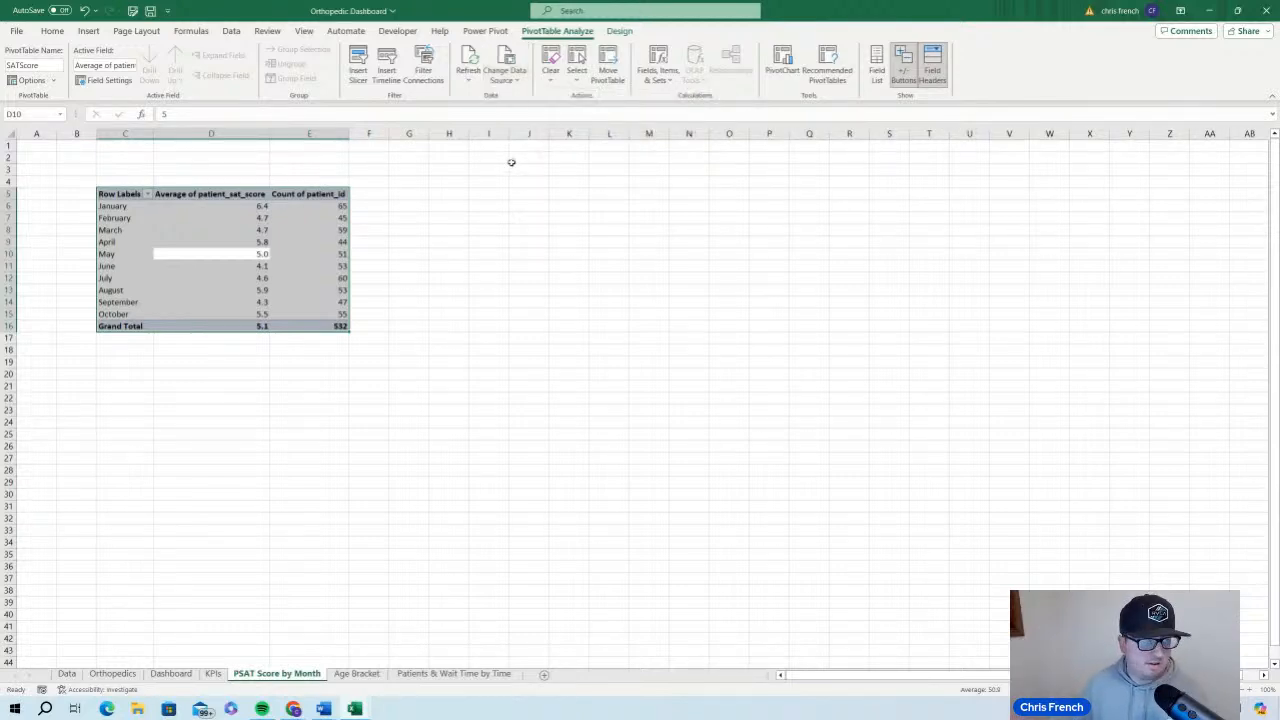
click(478, 203)
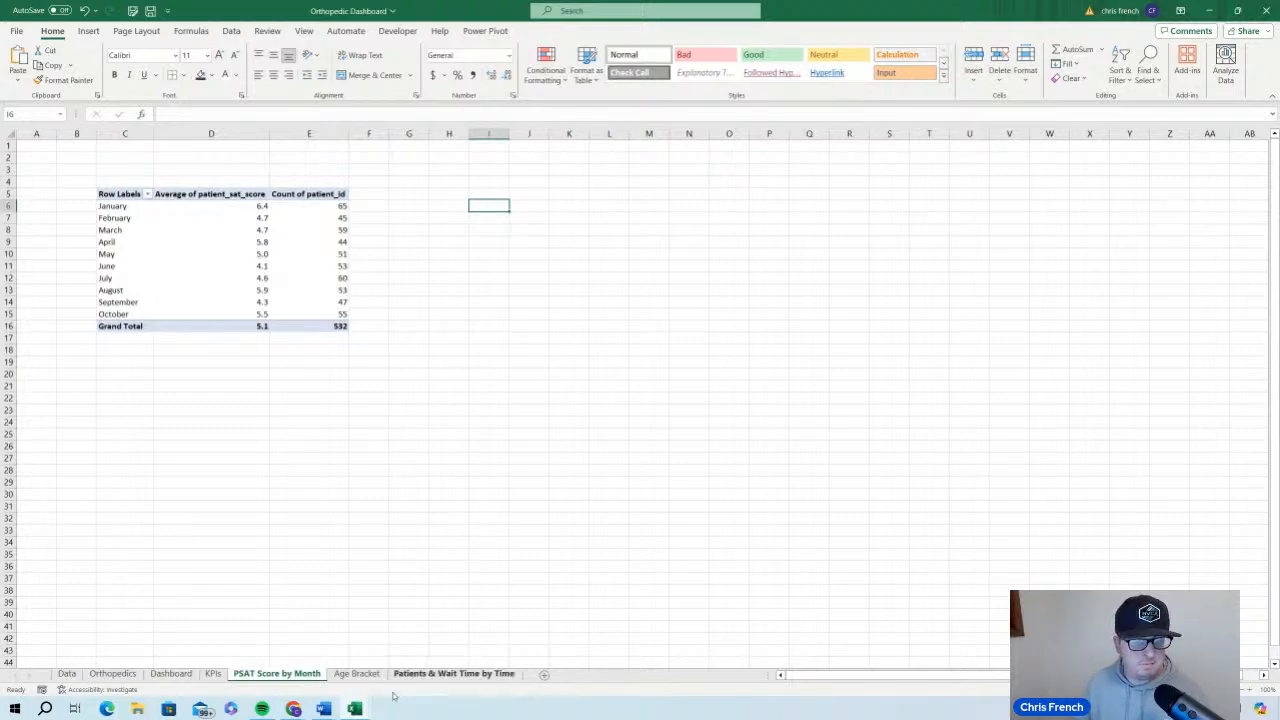
click(155, 676)
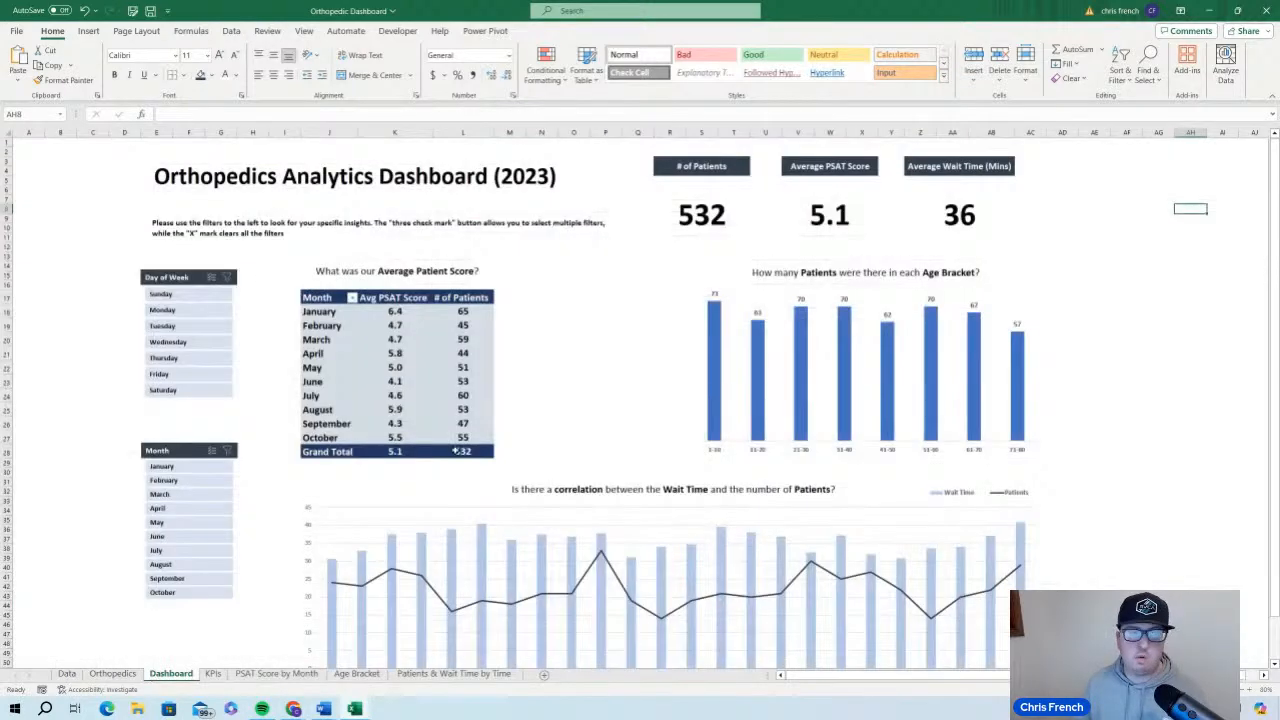